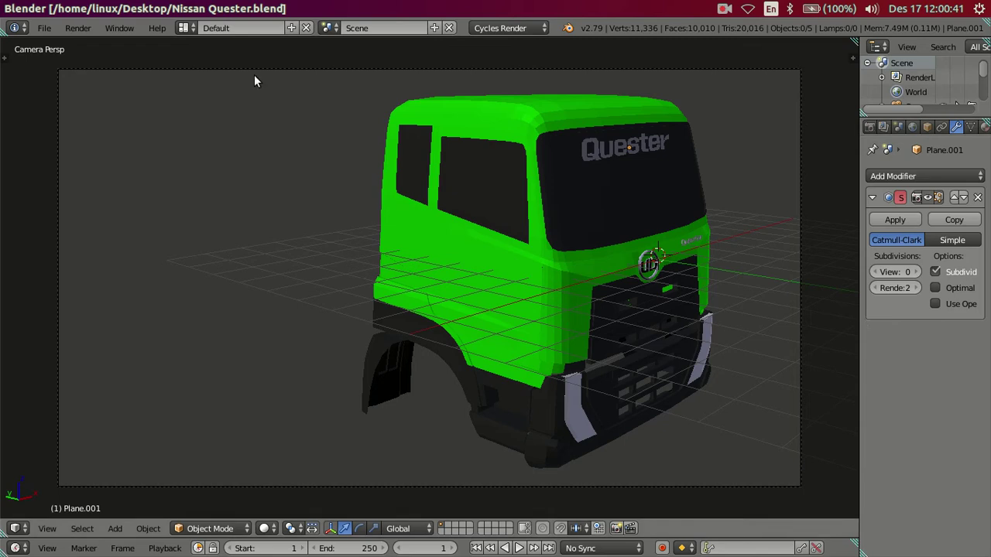
Make Blender fullscreen, switch to front orthographic view, and hide the camera
{"action": "left_click", "coordinate": [119, 27]}
{"action": "left_click", "coordinate": [135, 62]}
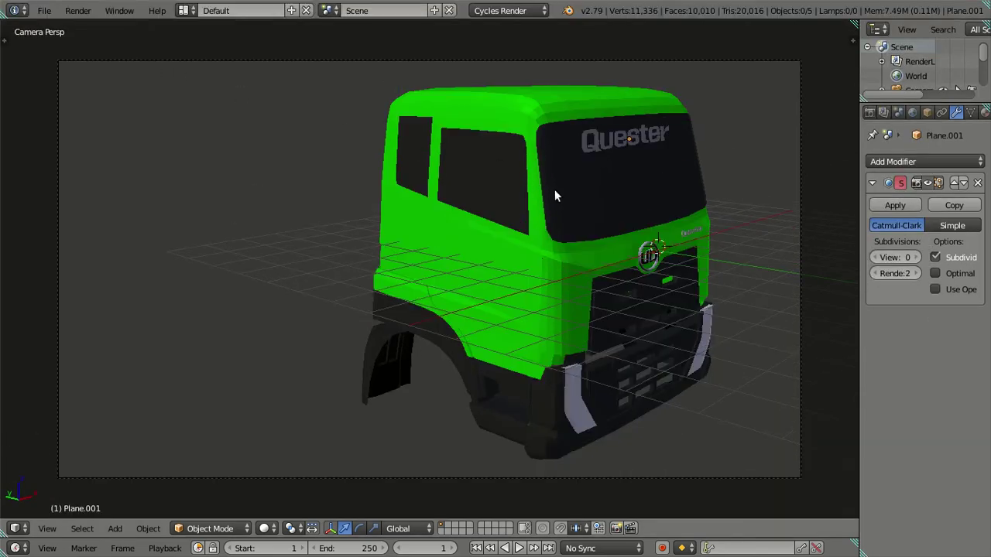
{"action": "key", "text": "KP_1"}
{"action": "scroll", "coordinate": [427, 280], "scroll_direction": "down", "scroll_amount": 2}
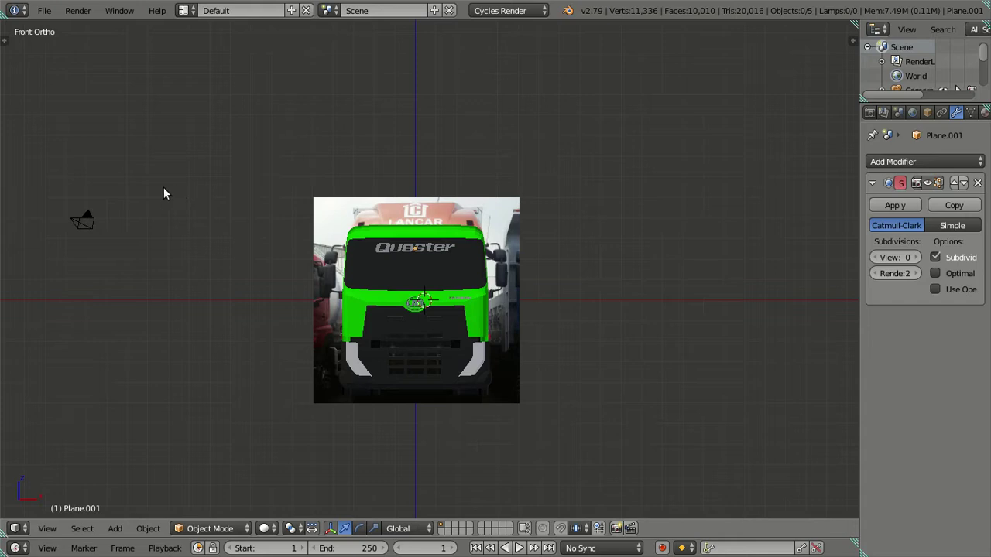
{"action": "right_click", "coordinate": [94, 229]}
{"action": "key", "text": "h"}
Show the mesh in wireframe over the photo, zooming onto the Quester badge and comparing solid shading
{"action": "scroll", "coordinate": [427, 270], "scroll_direction": "up", "scroll_amount": 4}
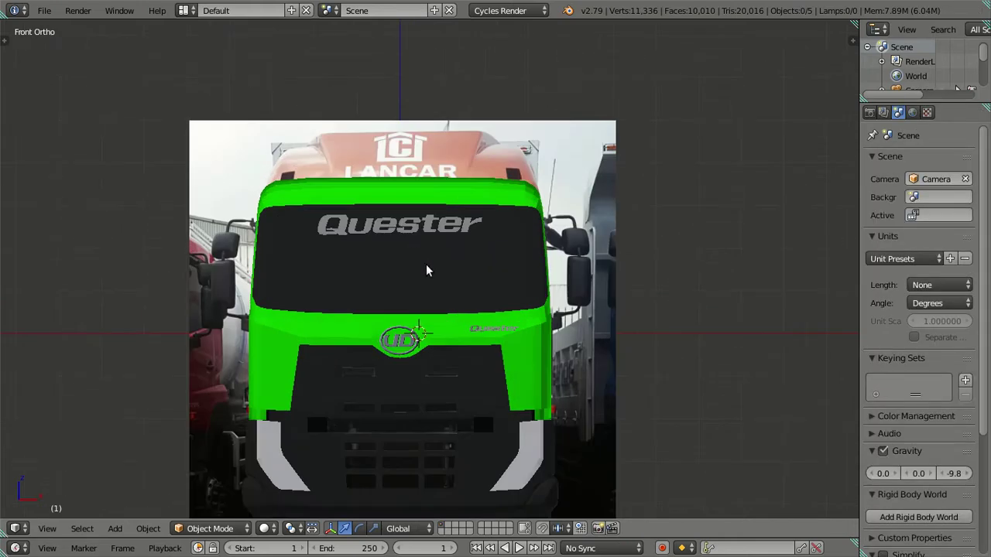
{"action": "scroll", "coordinate": [442, 254], "scroll_direction": "down", "scroll_amount": 2, "text": "shift"}
{"action": "scroll", "coordinate": [443, 258], "scroll_direction": "down", "scroll_amount": 2, "text": "shift"}
{"action": "key", "text": "z"}
{"action": "scroll", "coordinate": [443, 257], "scroll_direction": "up", "scroll_amount": 1}
{"action": "scroll", "coordinate": [443, 257], "scroll_direction": "up", "scroll_amount": 1}
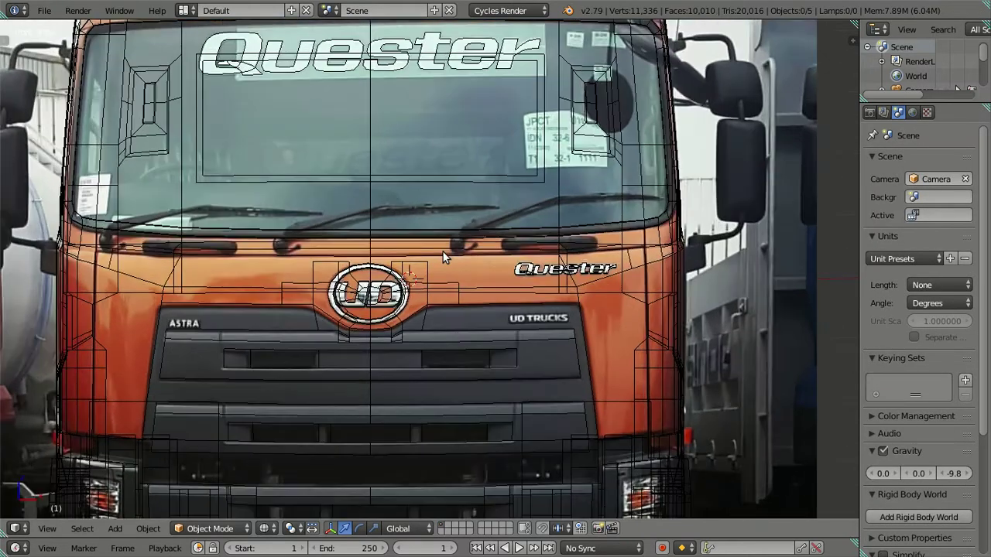
{"action": "scroll", "coordinate": [442, 258], "scroll_direction": "up", "scroll_amount": 1}
{"action": "scroll", "coordinate": [443, 258], "scroll_direction": "up", "scroll_amount": 2}
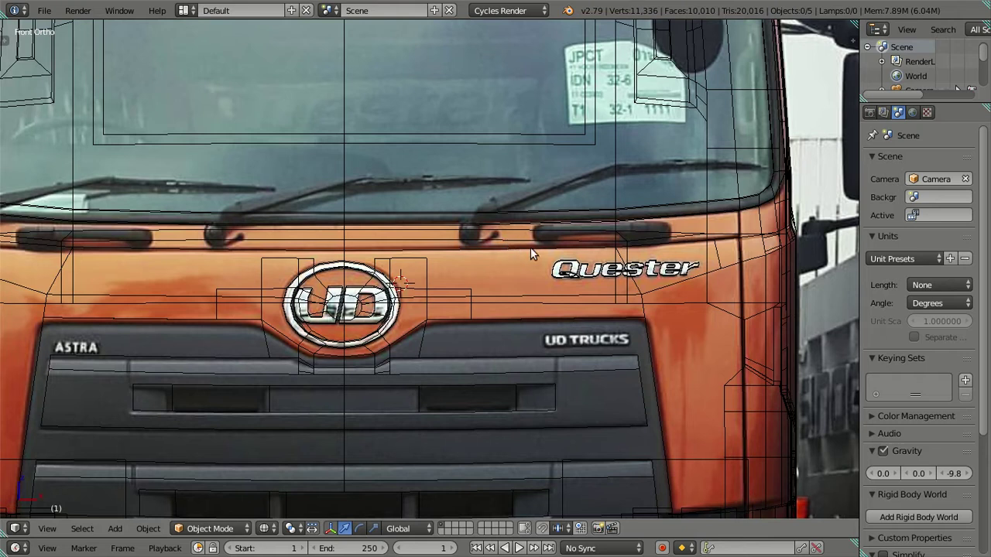
{"action": "middle_click_drag", "start_coordinate": [640, 224], "coordinate": [563, 211], "text": "shift"}
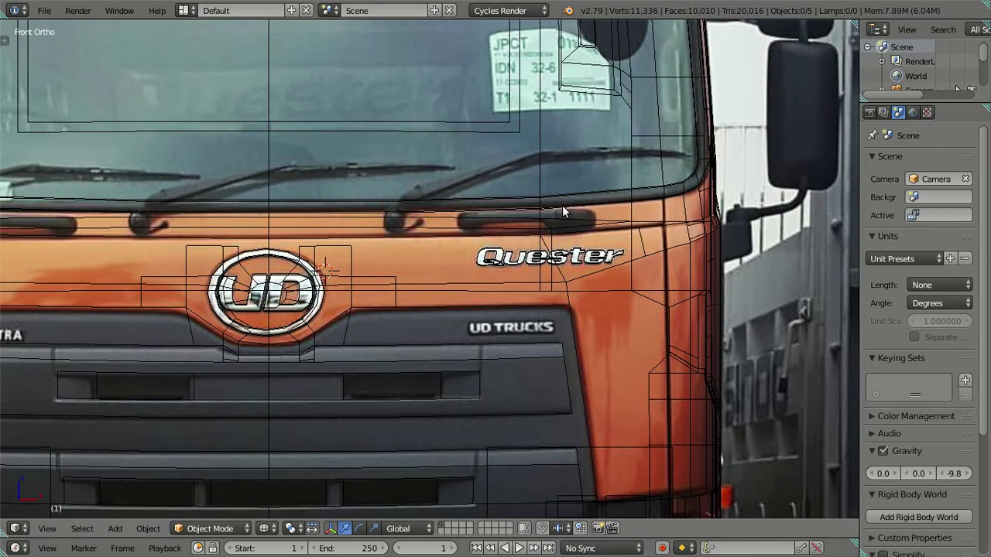
{"action": "scroll", "coordinate": [482, 222], "scroll_direction": "up", "scroll_amount": 3}
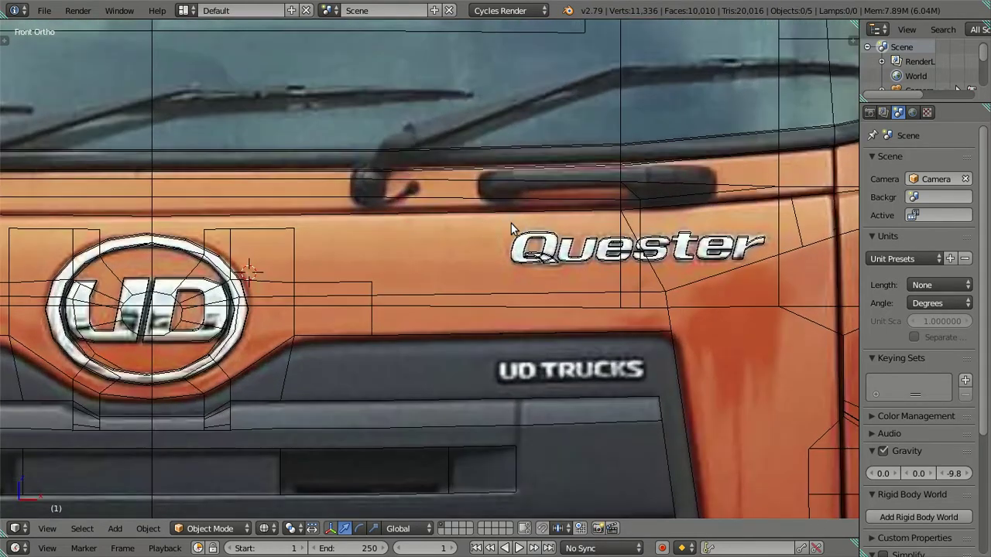
{"action": "key", "text": "z"}
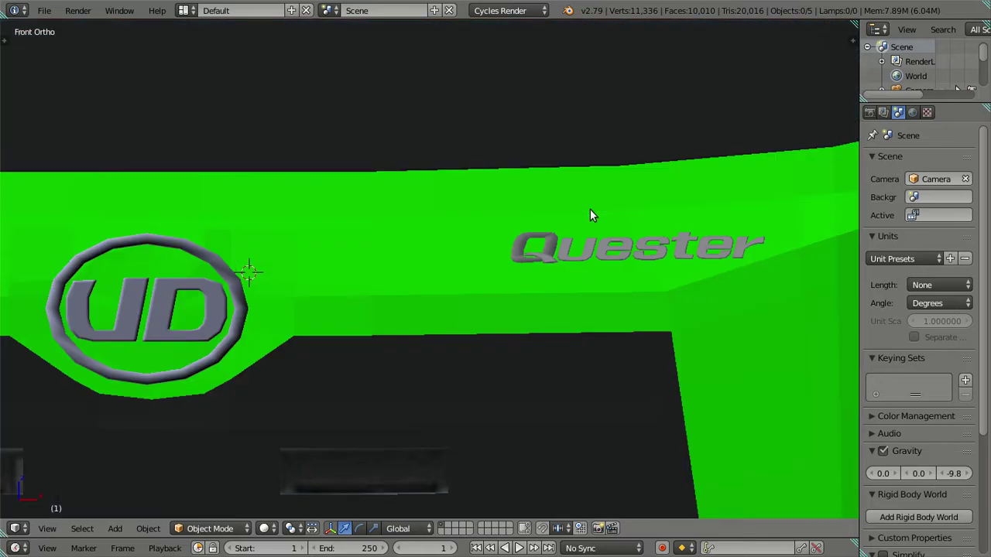
{"action": "key", "text": "z"}
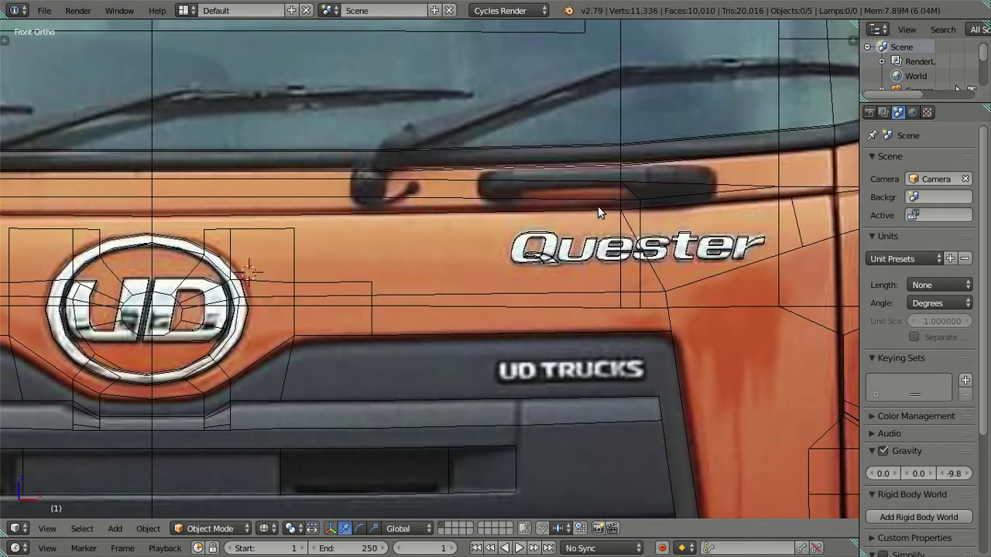
{"action": "key", "text": "z"}
{"action": "key", "text": "z"}
Orbit to the cab's right side view and frame the door
{"action": "scroll", "coordinate": [616, 190], "scroll_direction": "down", "scroll_amount": 3}
{"action": "scroll", "coordinate": [616, 191], "scroll_direction": "down", "scroll_amount": 3}
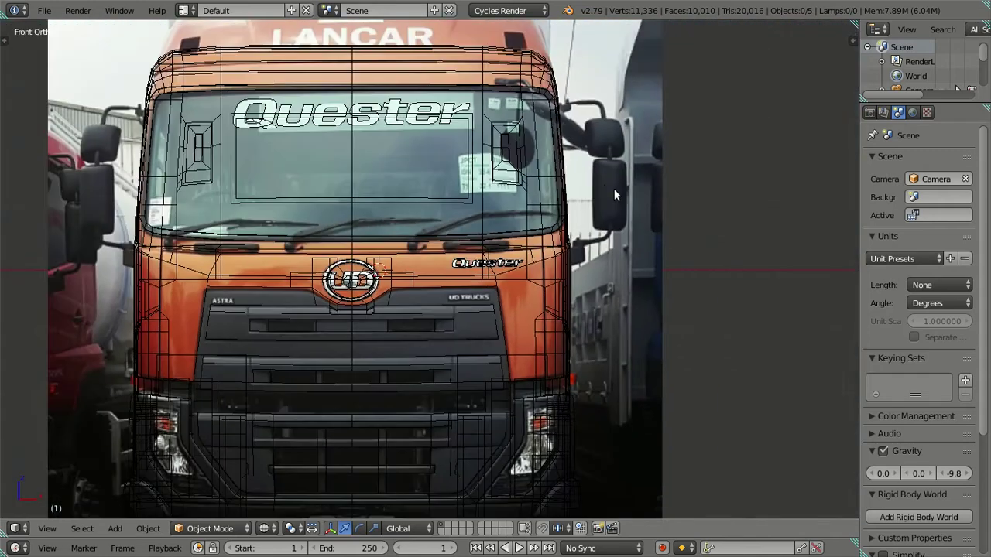
{"action": "scroll", "coordinate": [618, 208], "scroll_direction": "down", "scroll_amount": 2}
{"action": "middle_click_drag", "start_coordinate": [619, 230], "coordinate": [598, 186]}
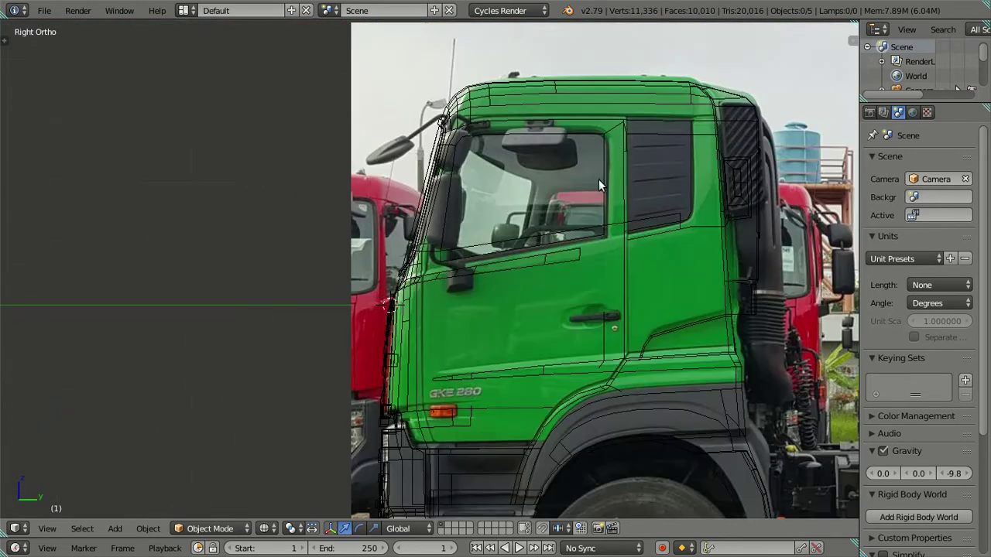
{"action": "scroll", "coordinate": [598, 179], "scroll_direction": "up", "scroll_amount": 3}
{"action": "mouse_move", "coordinate": [648, 198]}
{"action": "middle_mouse_down", "text": "shift"}
{"action": "mouse_move", "coordinate": [577, 227]}
{"action": "mouse_move", "coordinate": [561, 211]}
{"action": "middle_mouse_up", "text": "shift"}
Select the cab body mesh and enter Edit Mode in solid shading
{"action": "right_click", "coordinate": [551, 277]}
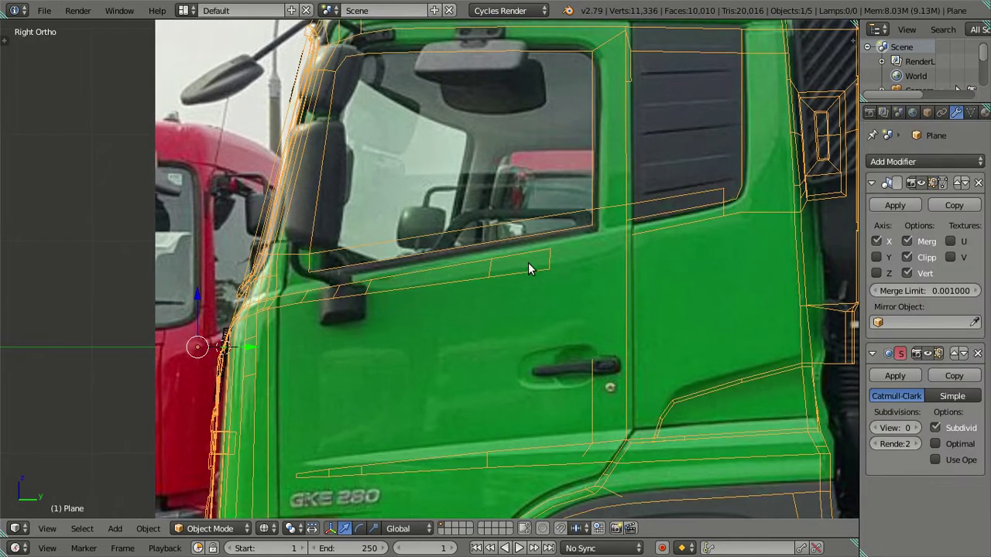
{"action": "key", "text": "Tab"}
{"action": "key", "text": "Tab"}
{"action": "key", "text": "a"}
{"action": "key", "text": "Tab"}
{"action": "scroll", "coordinate": [530, 244], "scroll_direction": "up", "scroll_amount": 2}
{"action": "scroll", "coordinate": [511, 240], "scroll_direction": "up", "scroll_amount": 1}
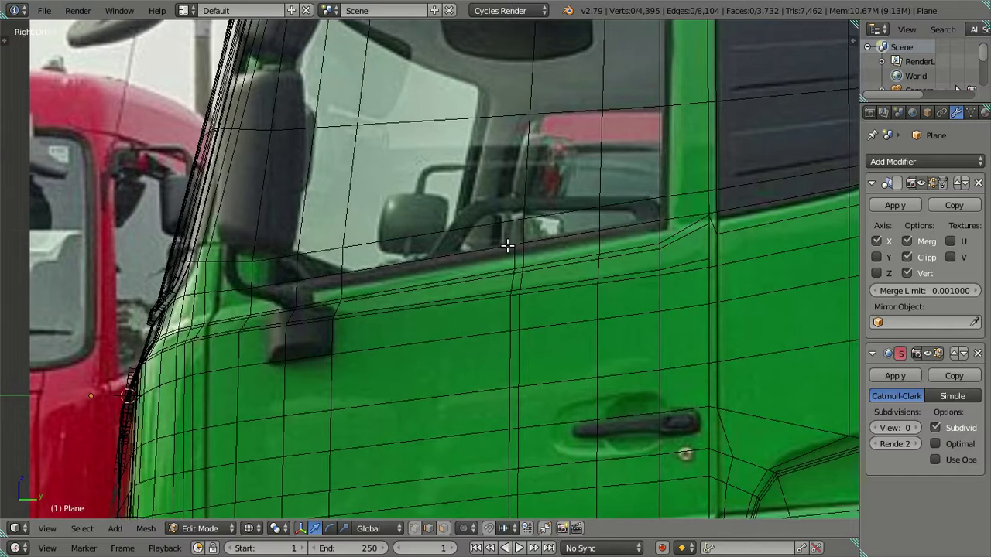
{"action": "scroll", "coordinate": [517, 251], "scroll_direction": "up", "scroll_amount": 1}
{"action": "key", "text": "Tab"}
{"action": "scroll", "coordinate": [552, 254], "scroll_direction": "up", "scroll_amount": 1}
{"action": "scroll", "coordinate": [549, 260], "scroll_direction": "up", "scroll_amount": 1}
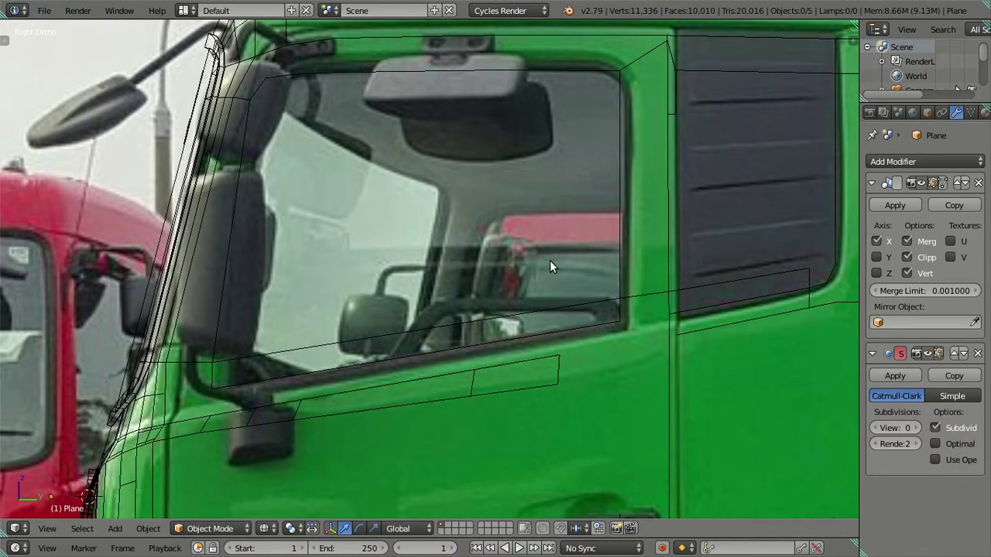
{"action": "scroll", "coordinate": [550, 260], "scroll_direction": "up", "scroll_amount": 2}
{"action": "key", "text": "Tab"}
{"action": "scroll", "coordinate": [656, 263], "scroll_direction": "up", "scroll_amount": 2}
{"action": "key", "text": "z"}
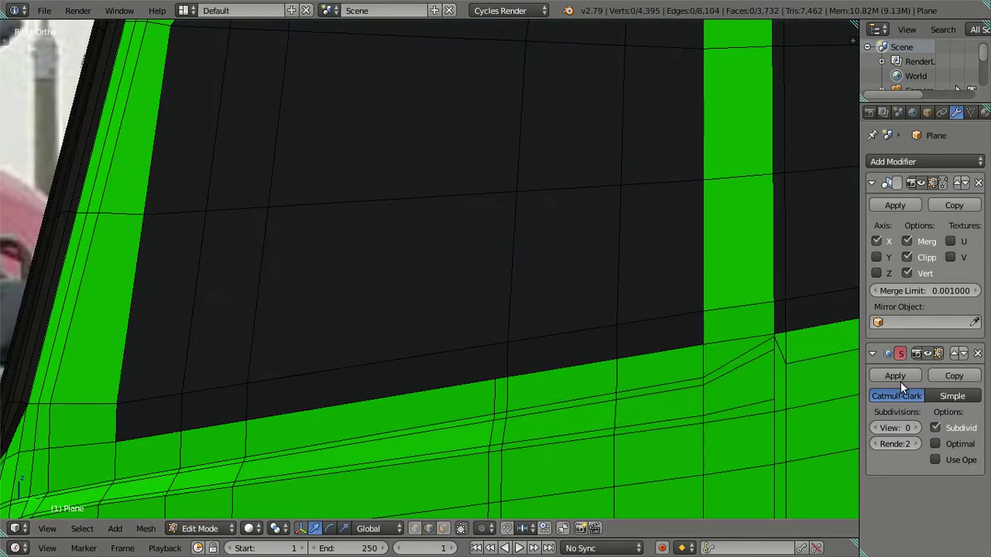
Compare Subdivision Surface view levels 0, 1 and 2 against the photo, settling on level 2
{"action": "left_click", "coordinate": [912, 426]}
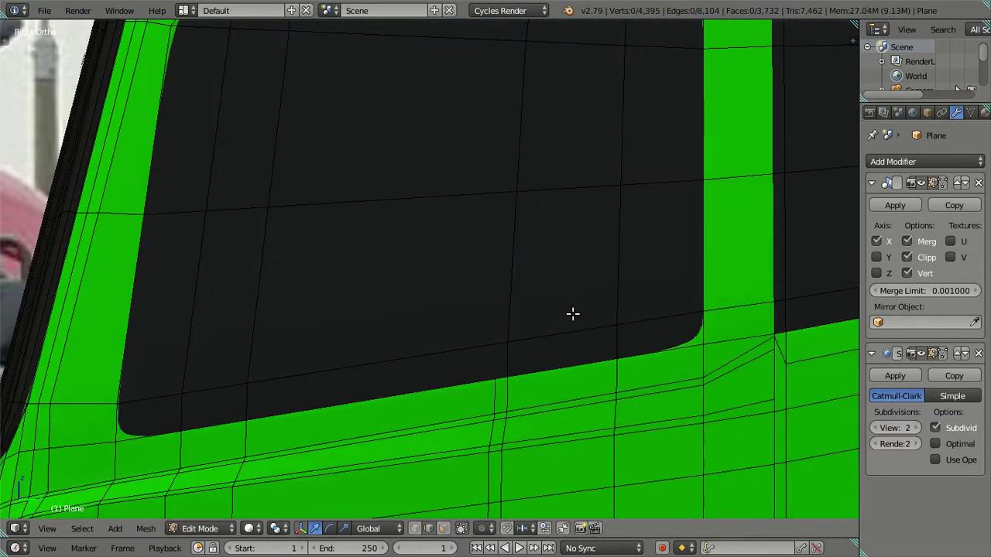
{"action": "key", "text": "z"}
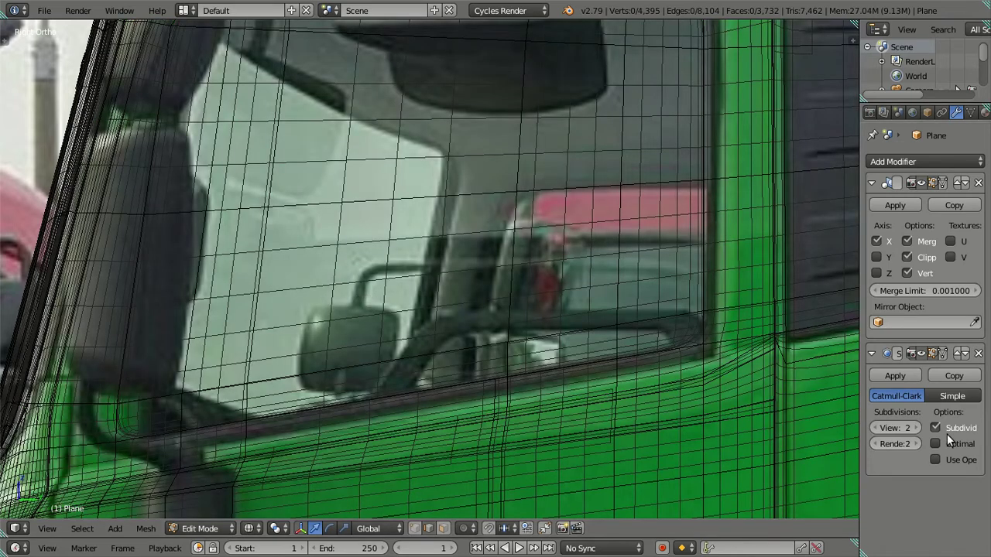
{"action": "left_click", "coordinate": [869, 427]}
{"action": "left_click", "coordinate": [869, 427]}
{"action": "scroll", "coordinate": [571, 287], "scroll_direction": "down", "scroll_amount": 2}
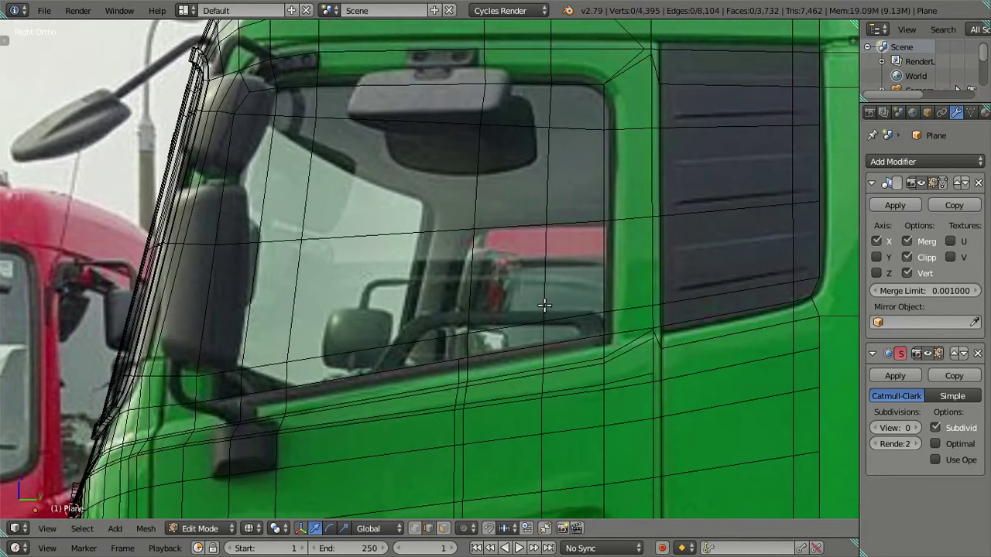
{"action": "scroll", "coordinate": [542, 303], "scroll_direction": "down", "scroll_amount": 1}
{"action": "key", "text": "z"}
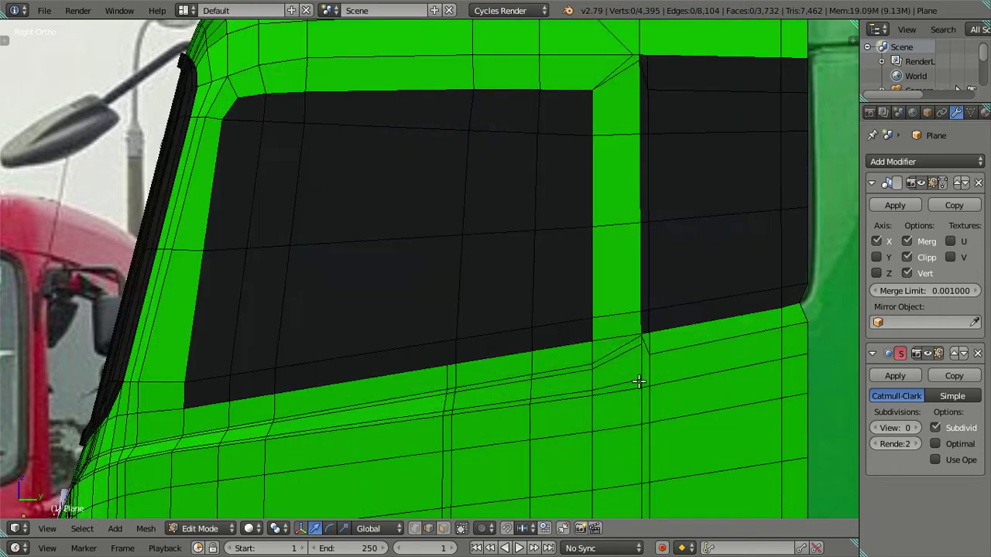
{"action": "left_click", "coordinate": [916, 428]}
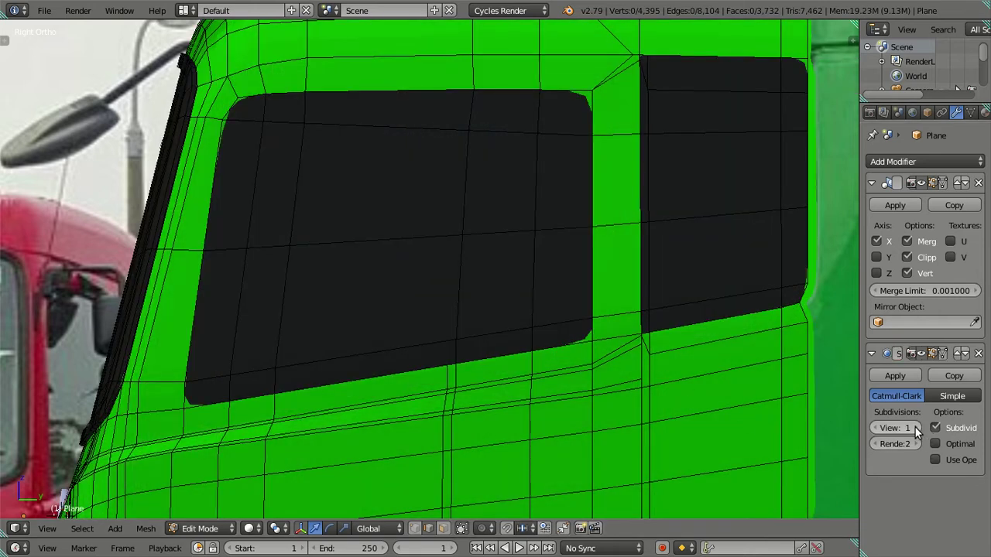
{"action": "left_click", "coordinate": [915, 427]}
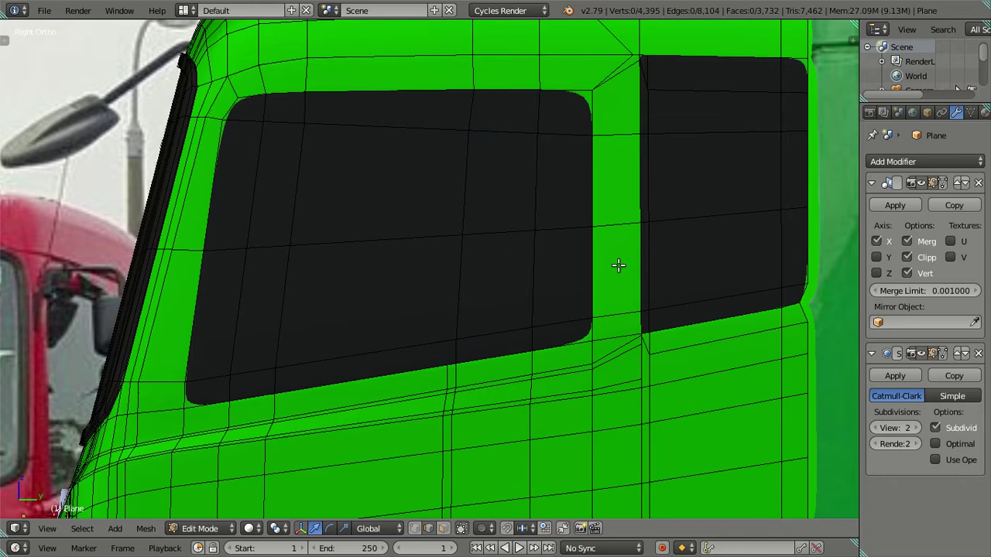
{"action": "scroll", "coordinate": [442, 320], "scroll_direction": "down", "scroll_amount": 1}
{"action": "scroll", "coordinate": [442, 318], "scroll_direction": "down", "scroll_amount": 1}
{"action": "scroll", "coordinate": [454, 295], "scroll_direction": "down", "scroll_amount": 2}
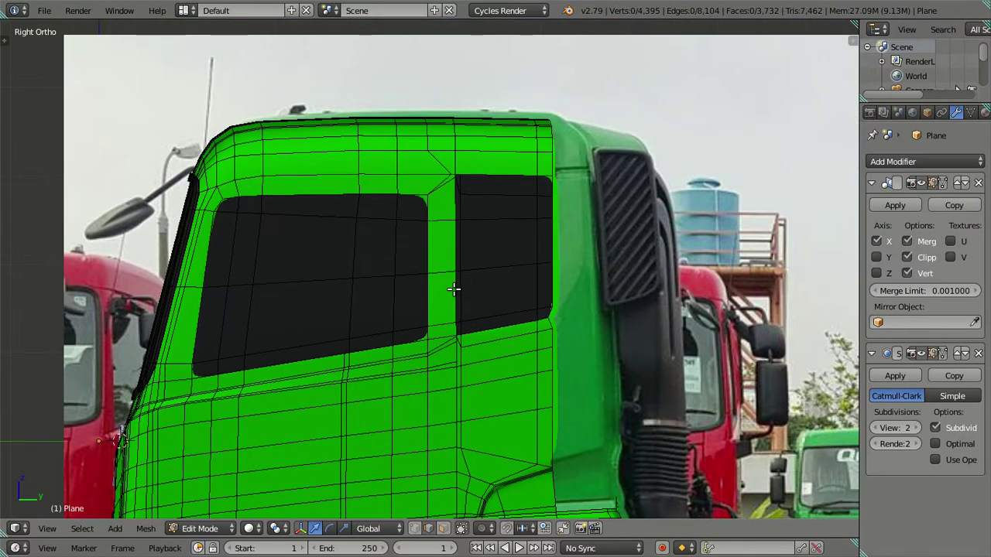
{"action": "key", "text": "alt+h"}
{"action": "key", "text": "a"}
{"action": "scroll", "coordinate": [454, 288], "scroll_direction": "up", "scroll_amount": 1}
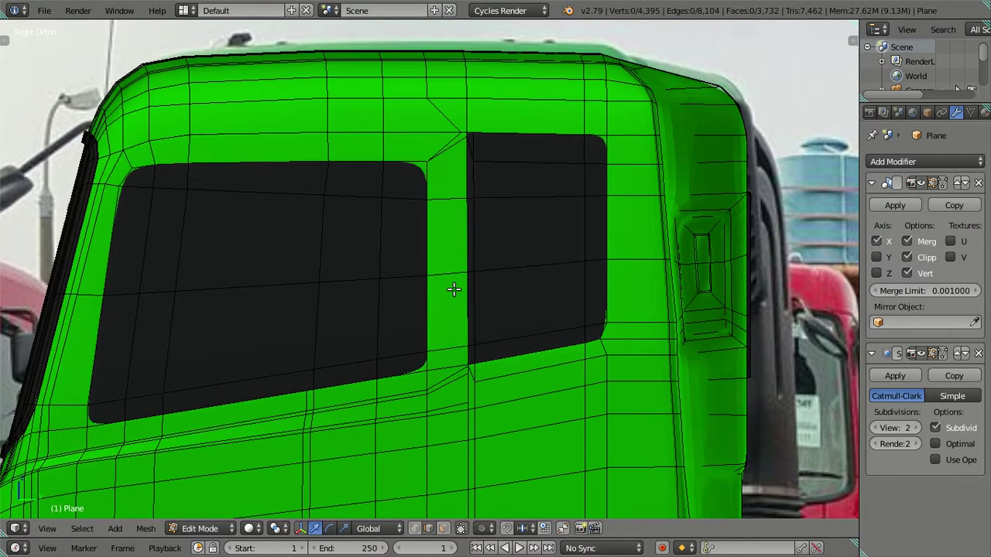
{"action": "scroll", "coordinate": [548, 268], "scroll_direction": "up", "scroll_amount": 1}
{"action": "scroll", "coordinate": [548, 268], "scroll_direction": "up", "scroll_amount": 2}
{"action": "scroll", "coordinate": [548, 268], "scroll_direction": "up", "scroll_amount": 1}
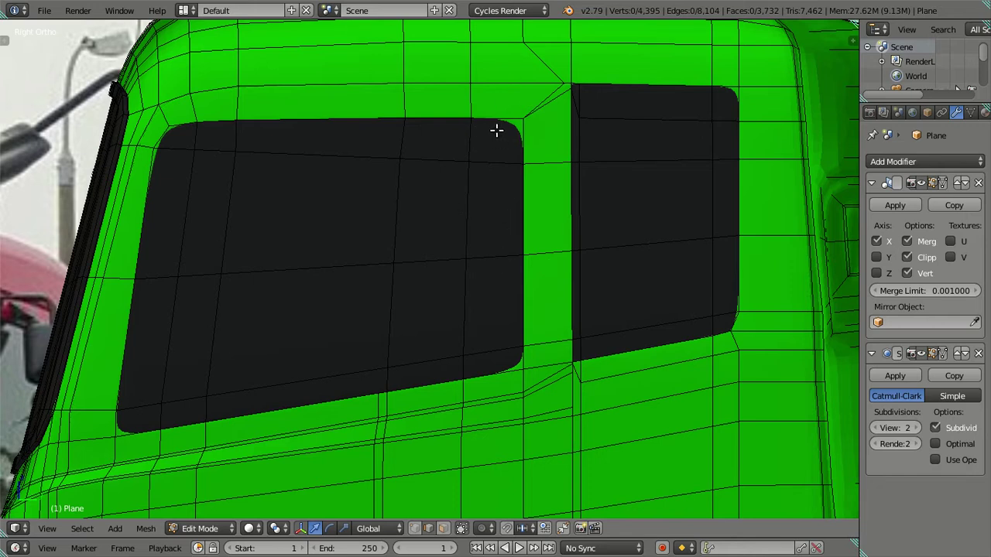
{"action": "key", "text": "z"}
{"action": "middle_click_drag", "start_coordinate": [694, 110], "coordinate": [542, 221], "text": "shift"}
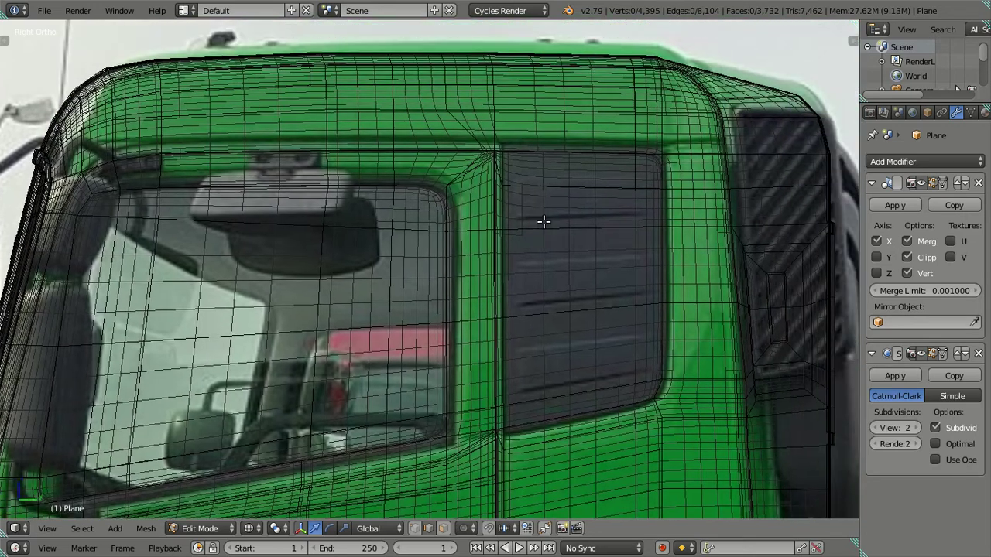
{"action": "scroll", "coordinate": [575, 217], "scroll_direction": "up", "scroll_amount": 1}
{"action": "scroll", "coordinate": [576, 216], "scroll_direction": "up", "scroll_amount": 2}
{"action": "left_click", "coordinate": [877, 429]}
{"action": "left_click", "coordinate": [877, 429]}
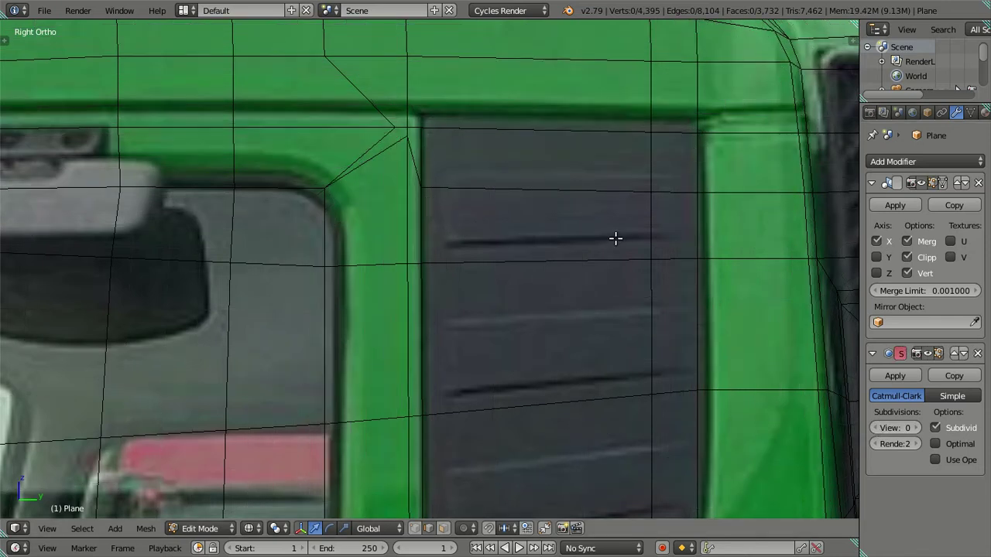
{"action": "key", "text": "z"}
{"action": "scroll", "coordinate": [649, 197], "scroll_direction": "up", "scroll_amount": 1}
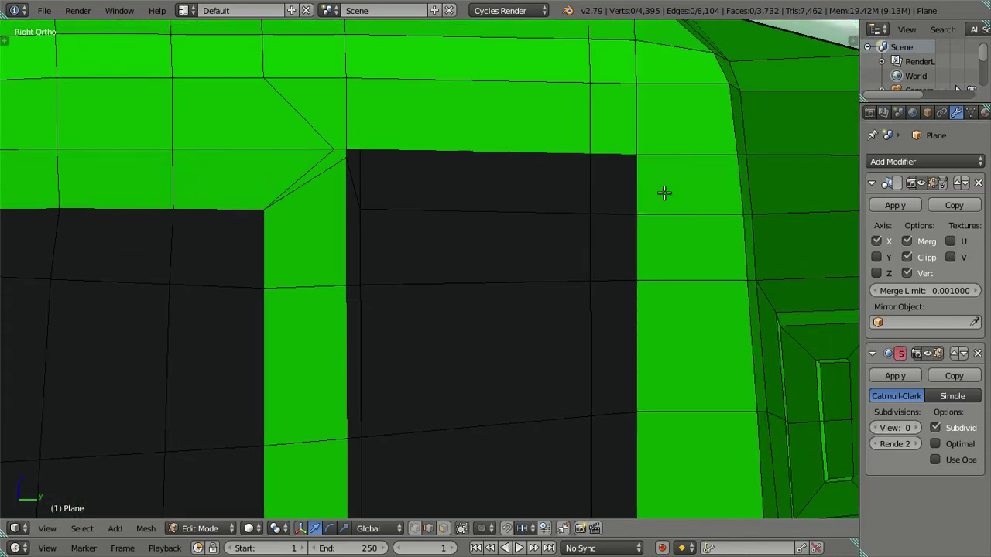
{"action": "middle_click_drag", "start_coordinate": [664, 192], "coordinate": [624, 213], "text": "shift"}
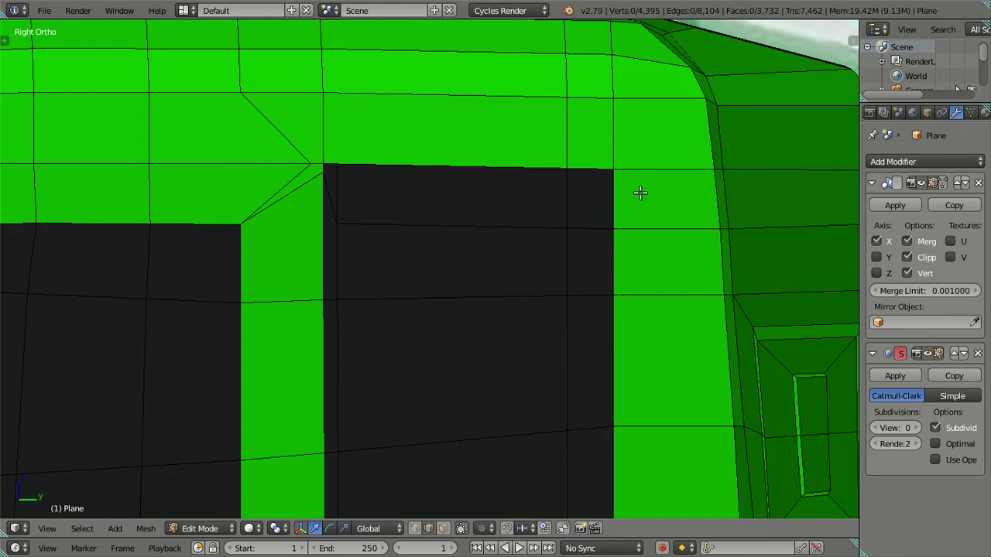
{"action": "mouse_move", "coordinate": [640, 193]}
{"action": "middle_mouse_down", "text": "shift"}
{"action": "mouse_move", "coordinate": [612, 157]}
{"action": "mouse_move", "coordinate": [343, 349]}
{"action": "mouse_move", "coordinate": [356, 384]}
{"action": "mouse_move", "coordinate": [453, 291]}
{"action": "middle_mouse_up", "text": "shift"}
{"action": "scroll", "coordinate": [664, 170], "scroll_direction": "up", "scroll_amount": 3}
{"action": "scroll", "coordinate": [453, 283], "scroll_direction": "down", "scroll_amount": 2}
{"action": "scroll", "coordinate": [453, 283], "scroll_direction": "down", "scroll_amount": 2}
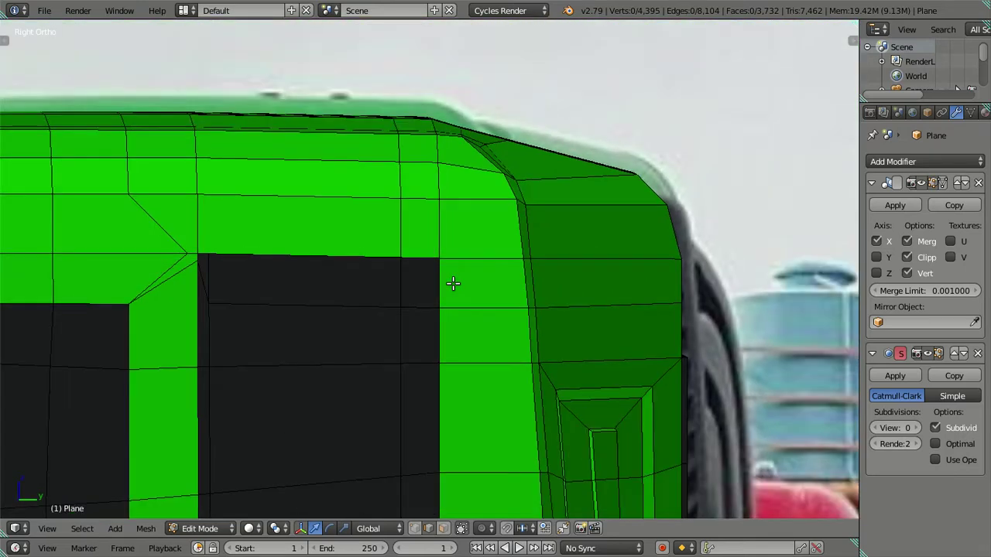
{"action": "scroll", "coordinate": [452, 283], "scroll_direction": "up", "scroll_amount": 2}
{"action": "scroll", "coordinate": [450, 283], "scroll_direction": "up", "scroll_amount": 1}
{"action": "scroll", "coordinate": [451, 283], "scroll_direction": "up", "scroll_amount": 1}
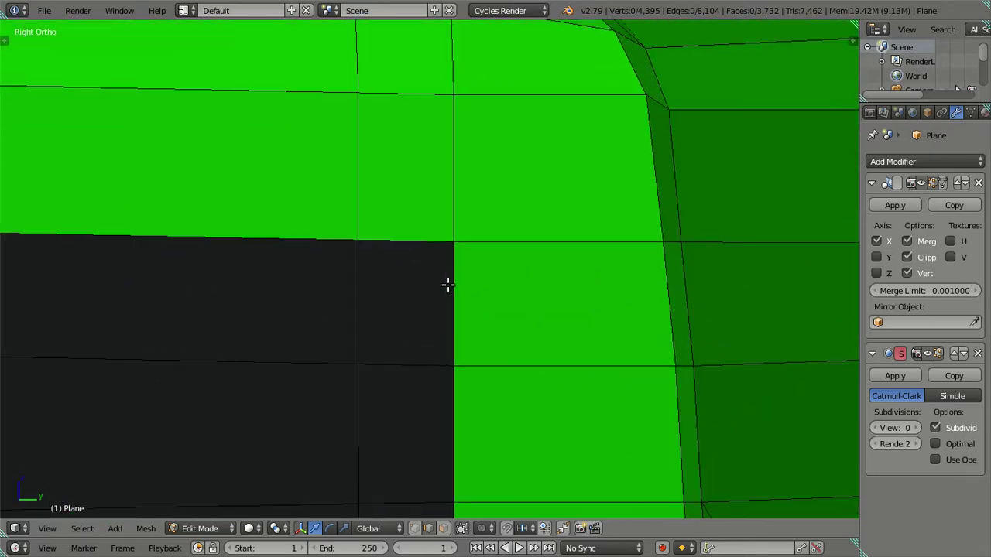
{"action": "scroll", "coordinate": [448, 285], "scroll_direction": "down", "scroll_amount": 5}
{"action": "mouse_move", "coordinate": [446, 283]}
{"action": "middle_mouse_down"}
{"action": "mouse_move", "coordinate": [487, 328]}
{"action": "mouse_move", "coordinate": [581, 309]}
{"action": "middle_mouse_up"}
{"action": "key", "text": "Tab"}
{"action": "mouse_move", "coordinate": [657, 301]}
{"action": "middle_mouse_down"}
{"action": "mouse_move", "coordinate": [558, 300]}
{"action": "mouse_move", "coordinate": [552, 326]}
{"action": "middle_mouse_up"}
{"action": "key", "text": "KP_3"}
{"action": "key", "text": "z"}
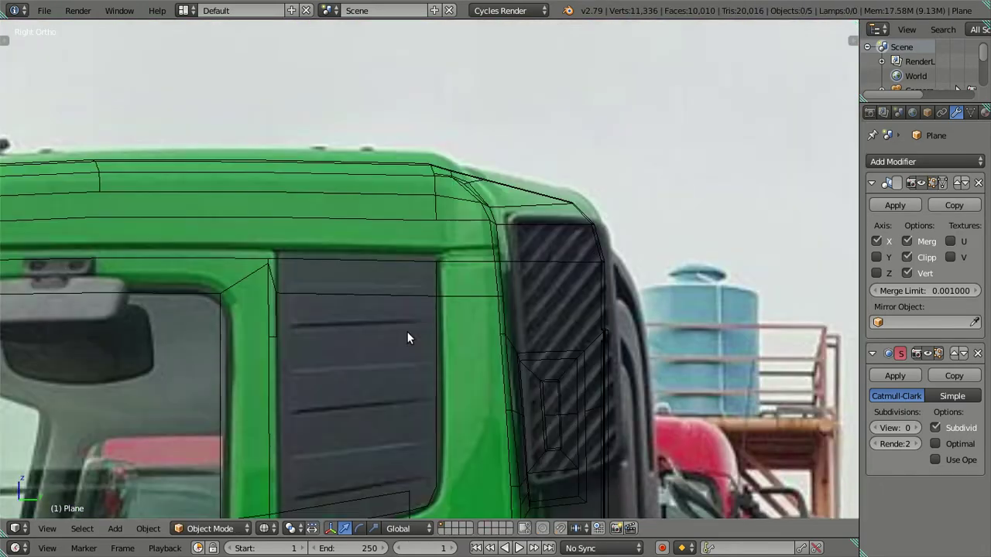
{"action": "scroll", "coordinate": [408, 333], "scroll_direction": "up", "scroll_amount": 2}
{"action": "scroll", "coordinate": [433, 329], "scroll_direction": "up", "scroll_amount": 2}
{"action": "scroll", "coordinate": [520, 310], "scroll_direction": "up", "scroll_amount": 1}
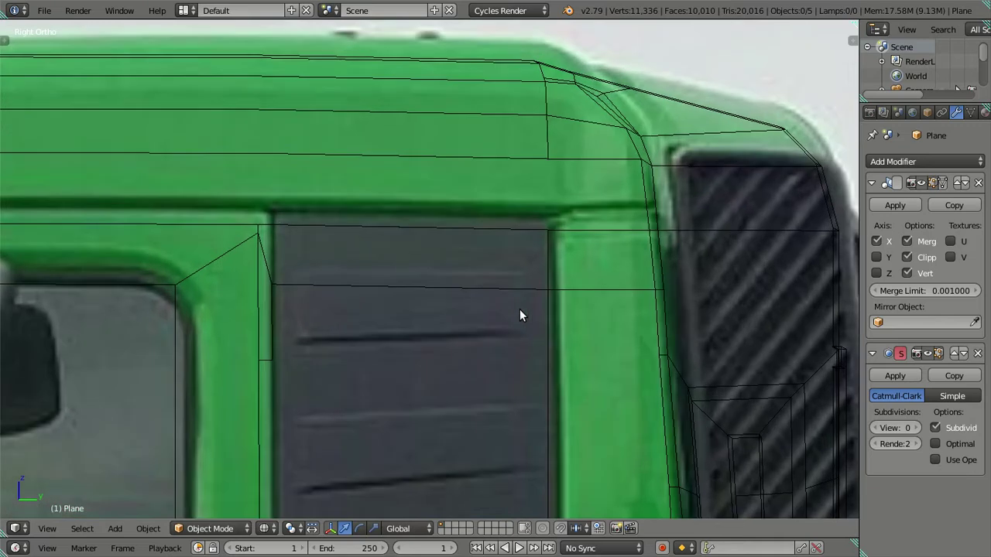
{"action": "key", "text": "z"}
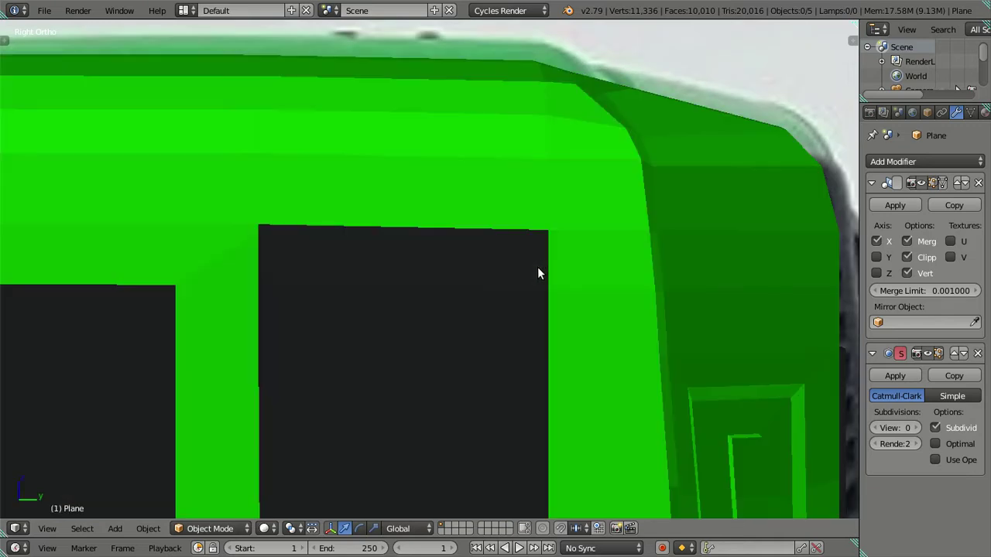
{"action": "key", "text": "Tab"}
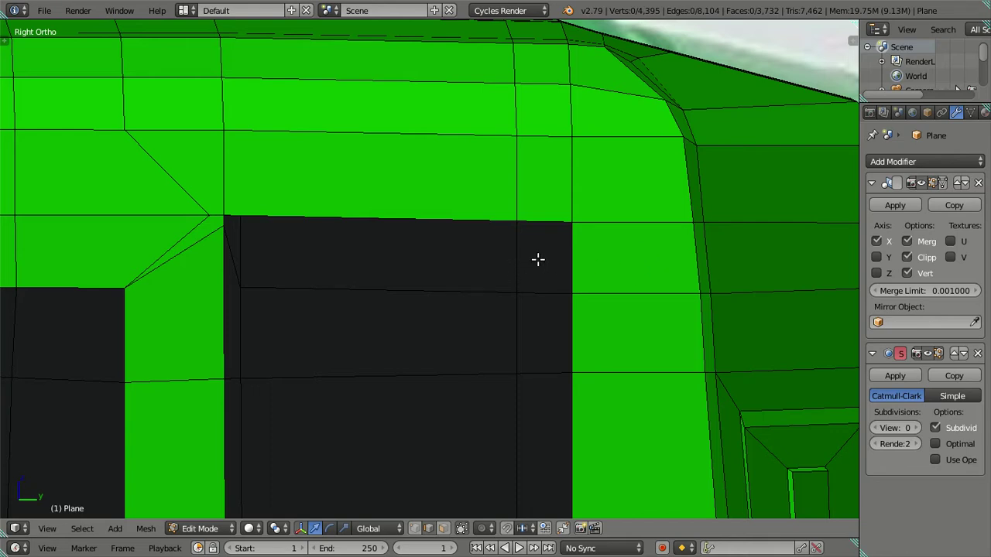
Show the photo through the mesh and cut four edge loops across the rear window
{"action": "scroll", "coordinate": [578, 279], "scroll_direction": "up", "scroll_amount": 2}
{"action": "key", "text": "alt+z"}
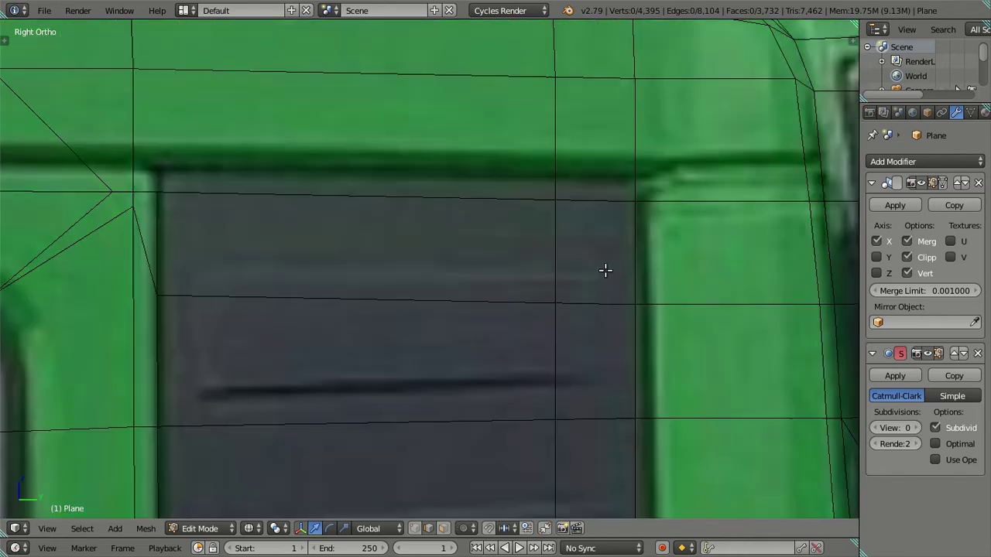
{"action": "key", "text": "ctrl+Tab"}
{"action": "left_click", "coordinate": [606, 269]}
{"action": "key", "text": "ctrl+r"}
{"action": "scroll", "coordinate": [643, 247], "scroll_direction": "up", "scroll_amount": 2}
{"action": "scroll", "coordinate": [643, 247], "scroll_direction": "up", "scroll_amount": 1}
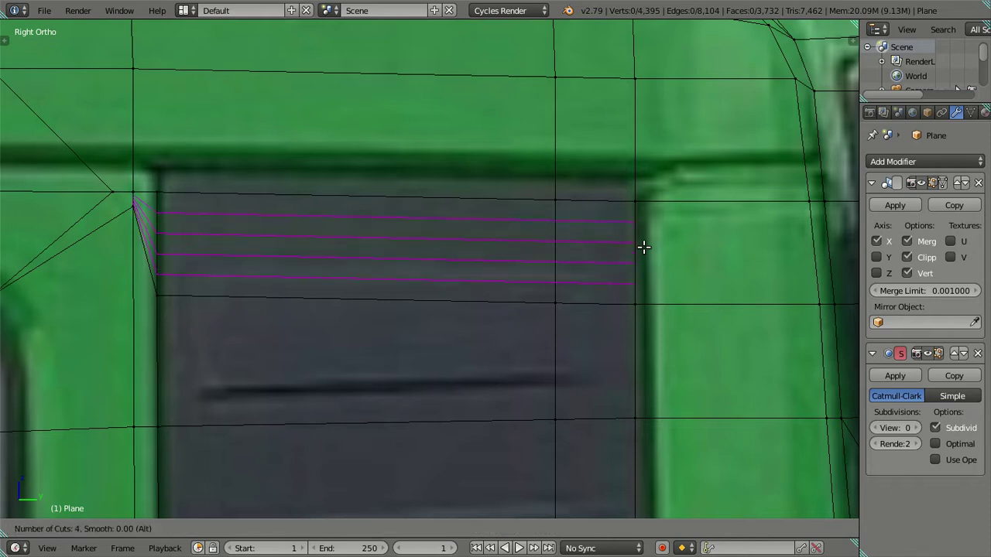
{"action": "scroll", "coordinate": [643, 247], "scroll_direction": "up", "scroll_amount": 1}
{"action": "scroll", "coordinate": [644, 247], "scroll_direction": "down", "scroll_amount": 1}
{"action": "left_click", "coordinate": [643, 247]}
{"action": "right_click", "coordinate": [643, 247]}
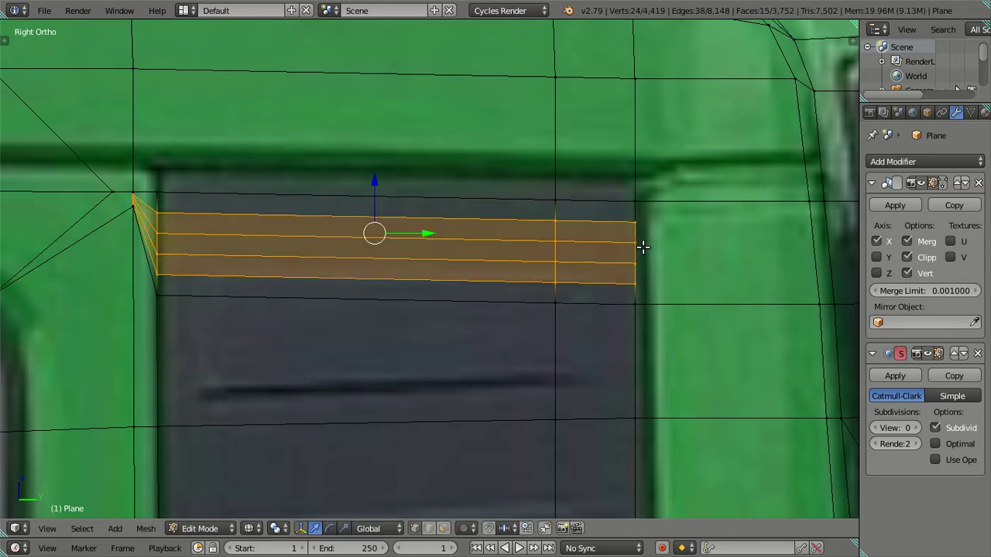
Put the 3D cursor on the window corner, remove the temporary loops, and snap a corner vertex onto the active one
{"action": "middle_click_drag", "start_coordinate": [642, 245], "coordinate": [593, 250], "text": "shift"}
{"action": "scroll", "coordinate": [597, 246], "scroll_direction": "up", "scroll_amount": 2}
{"action": "key", "text": "a"}
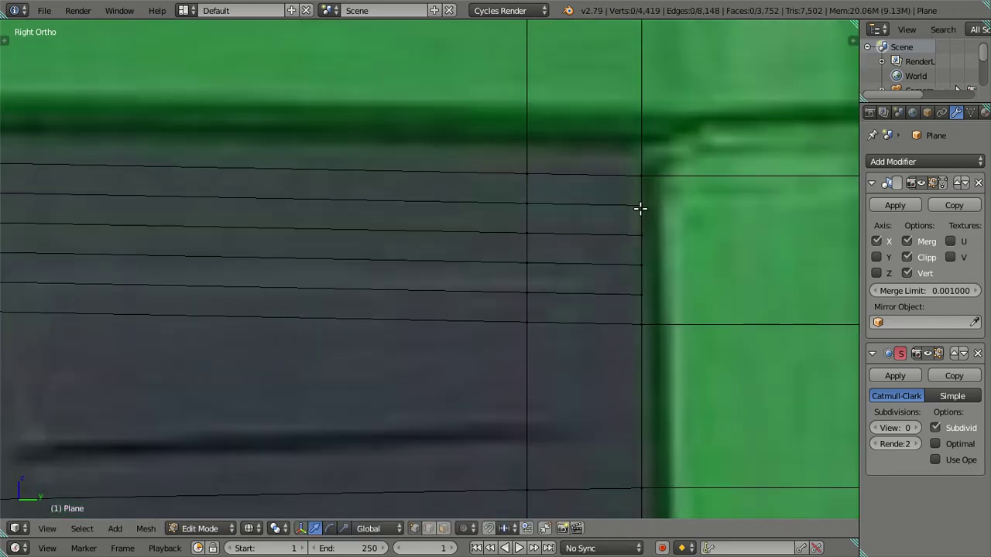
{"action": "right_click", "coordinate": [639, 208]}
{"action": "key", "text": "shift+s"}
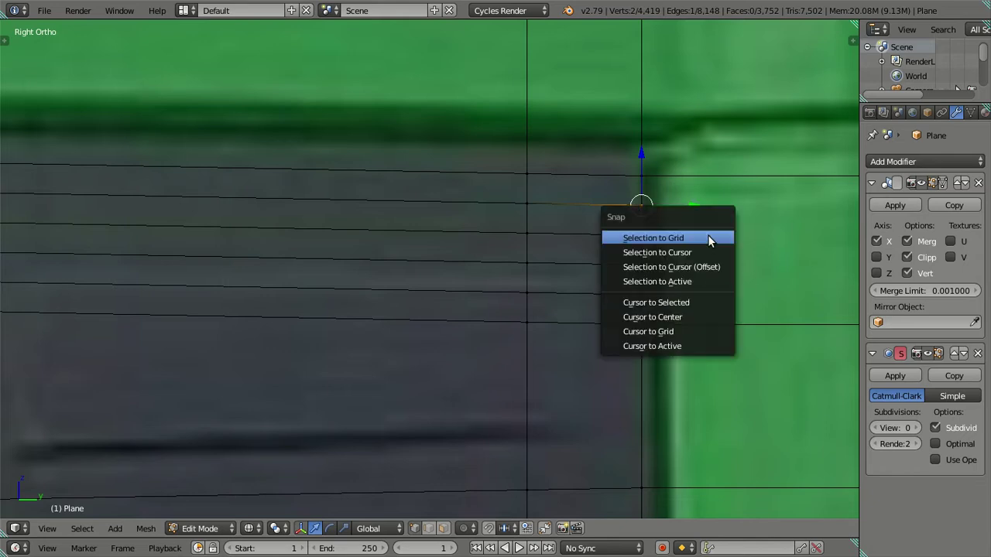
{"action": "left_click", "coordinate": [684, 299]}
{"action": "key", "text": "a"}
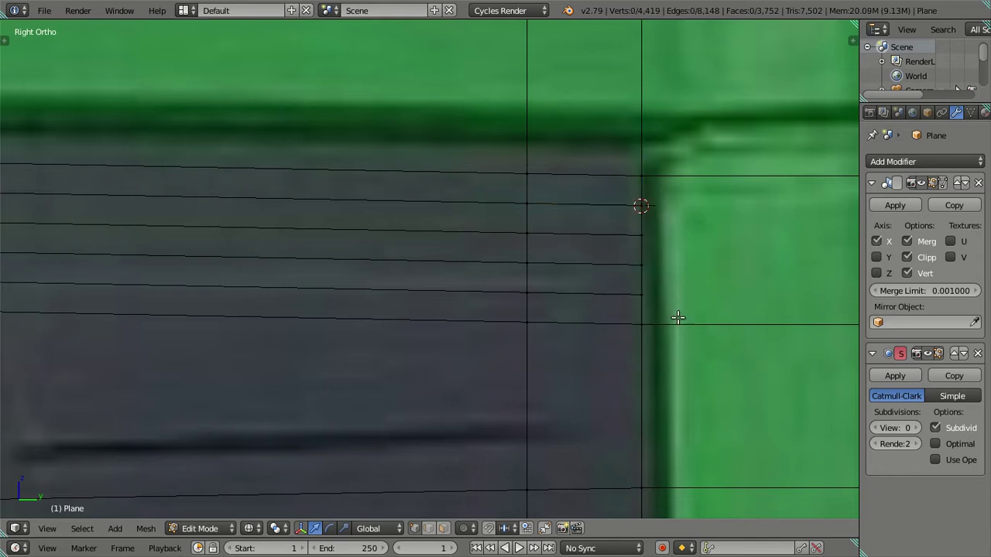
{"action": "key", "text": "ctrl+z"}
{"action": "key", "text": "ctrl+z"}
{"action": "key", "text": "ctrl+z"}
{"action": "key", "text": "ctrl+z"}
{"action": "key", "text": "c"}
{"action": "left_click", "coordinate": [638, 321]}
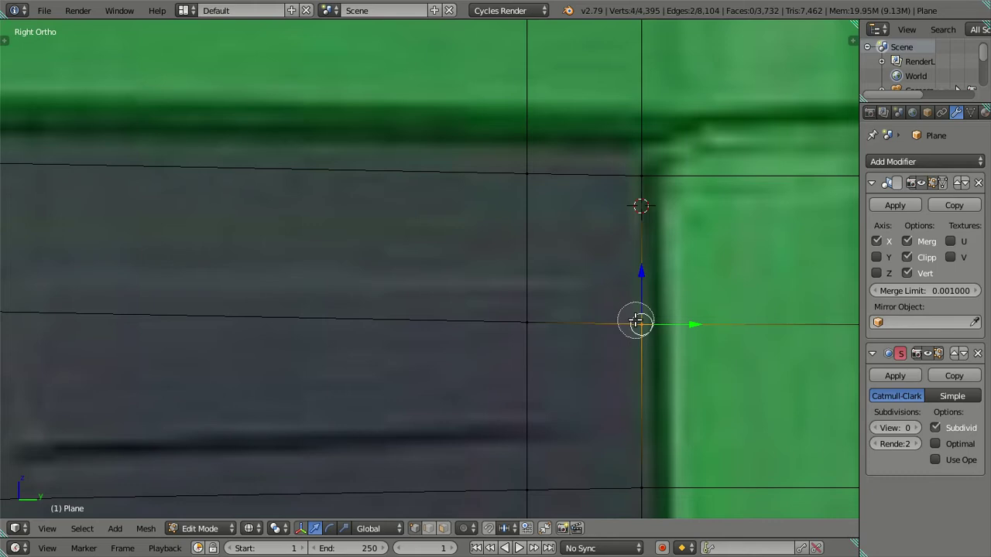
{"action": "key", "text": "shift+s"}
{"action": "left_click", "coordinate": [666, 269]}
{"action": "key", "text": "a"}
Cut three vertical edge loops above the rear window
{"action": "mouse_move", "coordinate": [537, 164]}
{"action": "middle_mouse_down", "text": "shift"}
{"action": "mouse_move", "coordinate": [540, 237]}
{"action": "mouse_move", "coordinate": [526, 265]}
{"action": "middle_mouse_up", "text": "shift"}
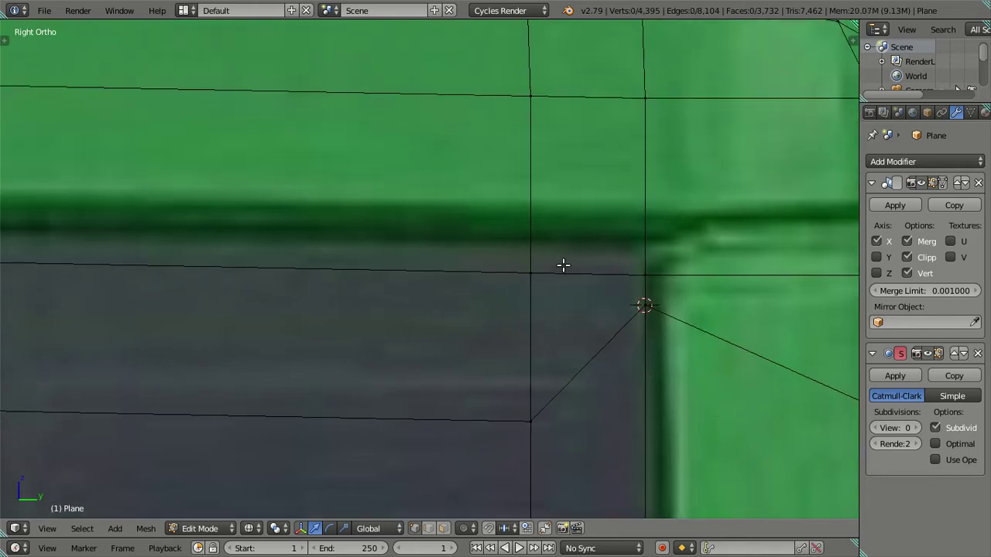
{"action": "key", "text": "ctrl+r"}
{"action": "scroll", "coordinate": [585, 103], "scroll_direction": "up", "scroll_amount": 1}
{"action": "scroll", "coordinate": [586, 103], "scroll_direction": "up", "scroll_amount": 2}
{"action": "scroll", "coordinate": [586, 103], "scroll_direction": "down", "scroll_amount": 1}
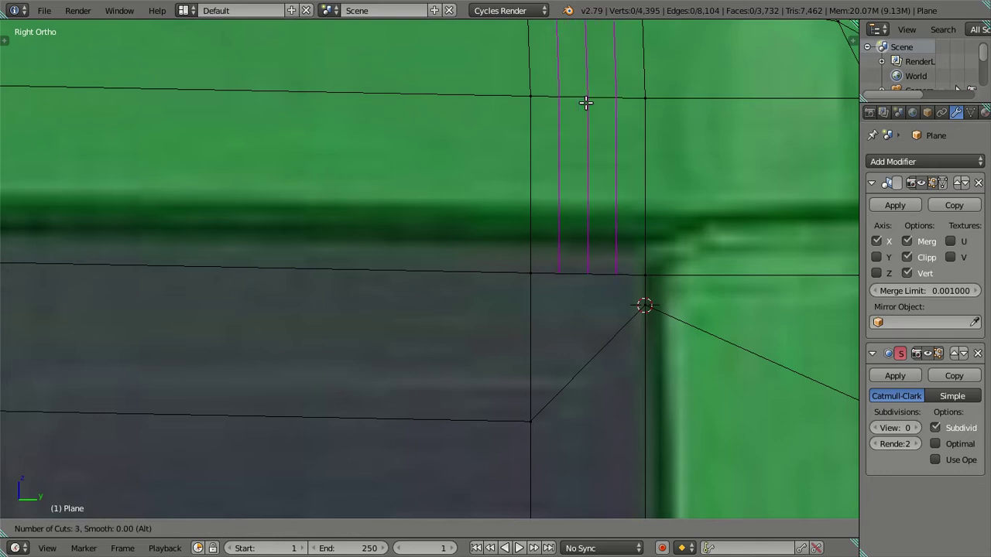
{"action": "left_click", "coordinate": [586, 103]}
{"action": "right_click", "coordinate": [627, 255]}
Place the 3D cursor on the window corner vertex and snap another vertex onto it
{"action": "right_click", "coordinate": [626, 272]}
{"action": "key", "text": "shift+s"}
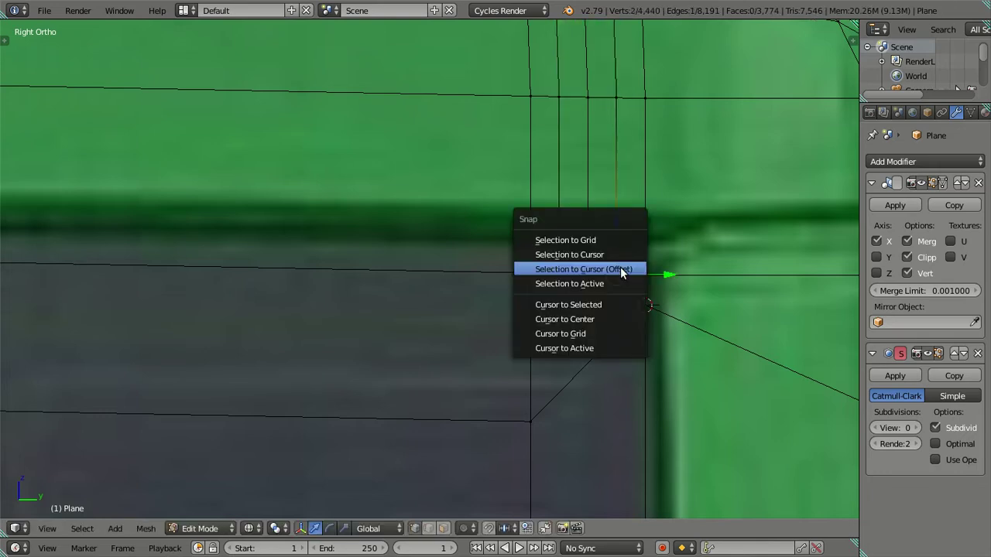
{"action": "left_click", "coordinate": [609, 299]}
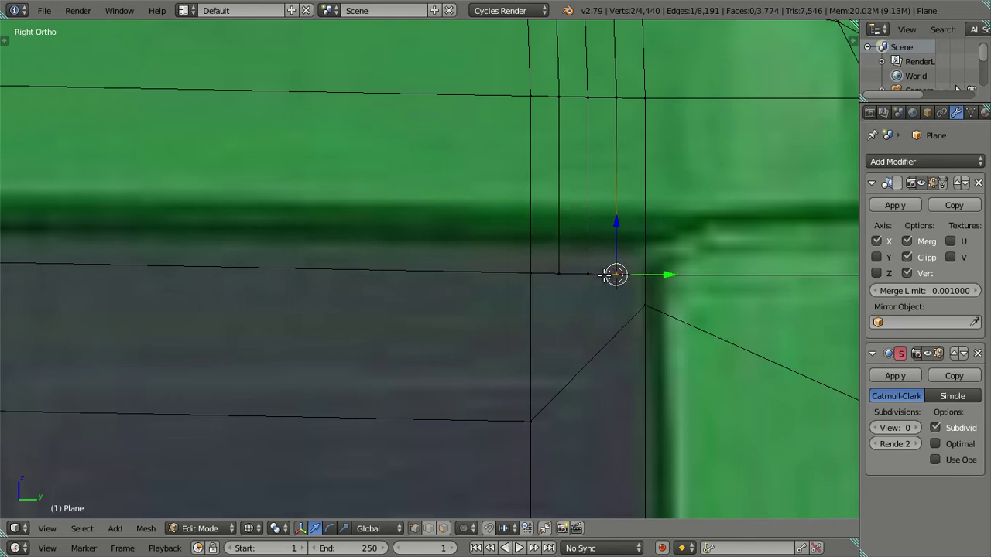
{"action": "right_click", "coordinate": [565, 276], "text": "ctrl+alt"}
{"action": "key", "text": "a"}
{"action": "right_click", "coordinate": [529, 273]}
{"action": "key", "text": "shift+s"}
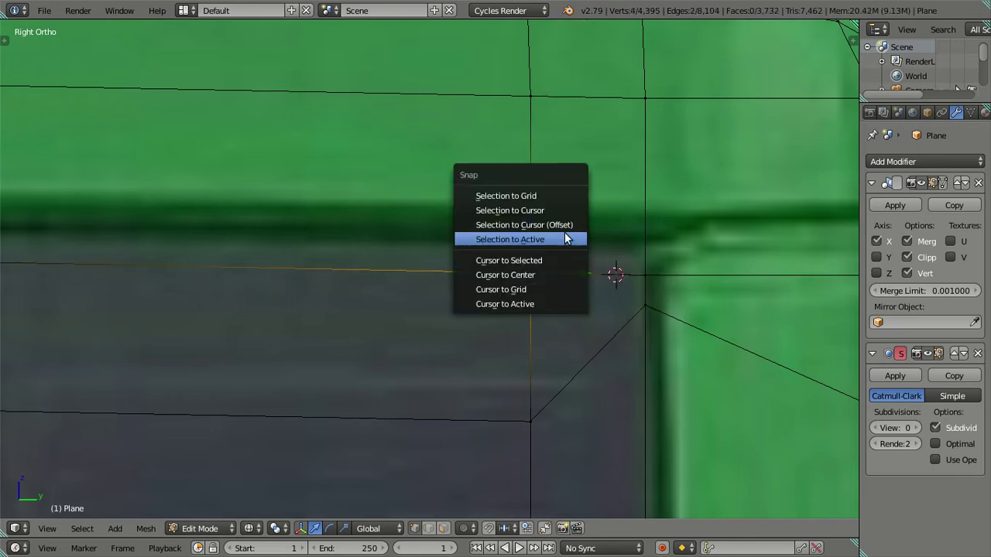
{"action": "left_click", "coordinate": [566, 219]}
{"action": "scroll", "coordinate": [640, 296], "scroll_direction": "down", "scroll_amount": 4}
{"action": "key", "text": "a"}
{"action": "scroll", "coordinate": [611, 291], "scroll_direction": "down", "scroll_amount": 3}
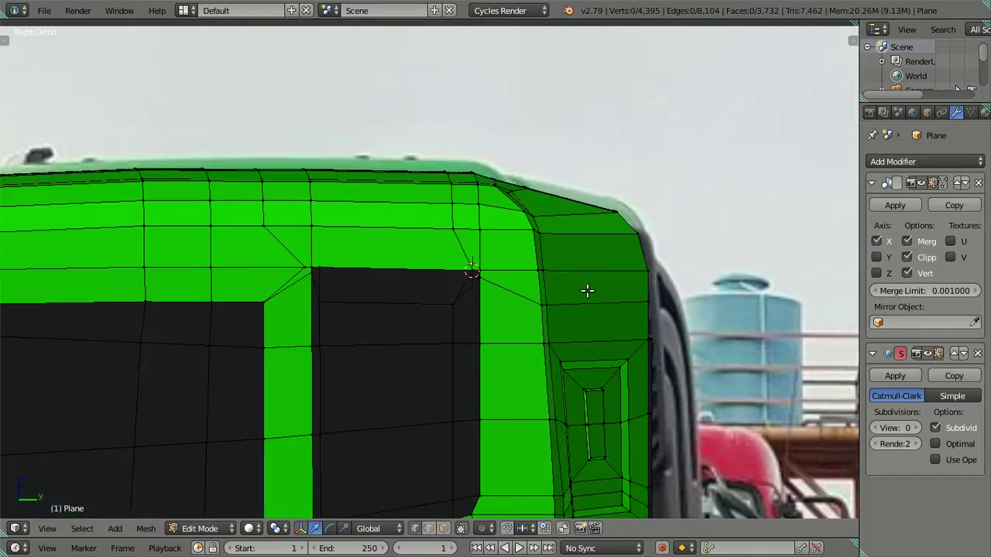
{"action": "middle_click_drag", "start_coordinate": [586, 289], "coordinate": [586, 336]}
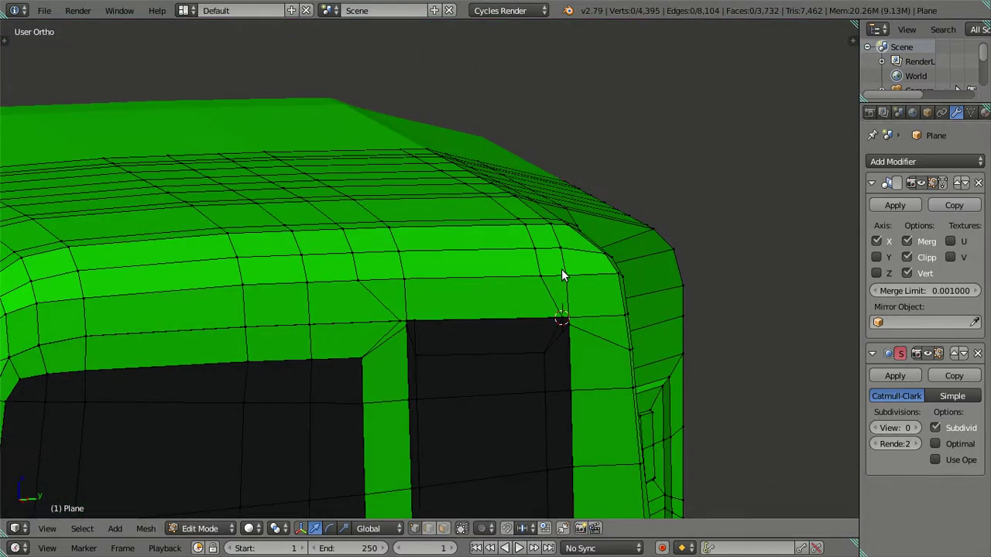
{"action": "key", "text": "Tab"}
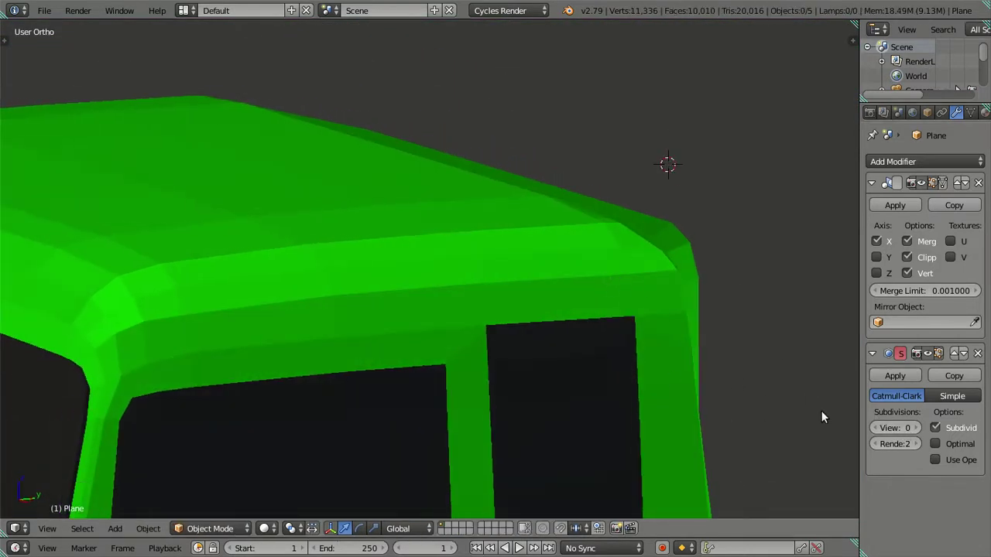
{"action": "left_click", "coordinate": [918, 429]}
{"action": "left_click", "coordinate": [917, 429]}
{"action": "mouse_move", "coordinate": [668, 399]}
{"action": "middle_mouse_down"}
{"action": "mouse_move", "coordinate": [655, 370]}
{"action": "mouse_move", "coordinate": [580, 363]}
{"action": "mouse_move", "coordinate": [593, 283]}
{"action": "mouse_move", "coordinate": [547, 336]}
{"action": "mouse_move", "coordinate": [480, 318]}
{"action": "middle_mouse_up"}
{"action": "middle_click_drag", "start_coordinate": [184, 332], "coordinate": [370, 292], "text": "shift"}
{"action": "scroll", "coordinate": [369, 288], "scroll_direction": "up", "scroll_amount": 5}
{"action": "mouse_move", "coordinate": [317, 310]}
{"action": "middle_mouse_down"}
{"action": "mouse_move", "coordinate": [370, 329]}
{"action": "mouse_move", "coordinate": [449, 319]}
{"action": "mouse_move", "coordinate": [473, 266]}
{"action": "mouse_move", "coordinate": [447, 250]}
{"action": "mouse_move", "coordinate": [412, 256]}
{"action": "middle_mouse_up"}
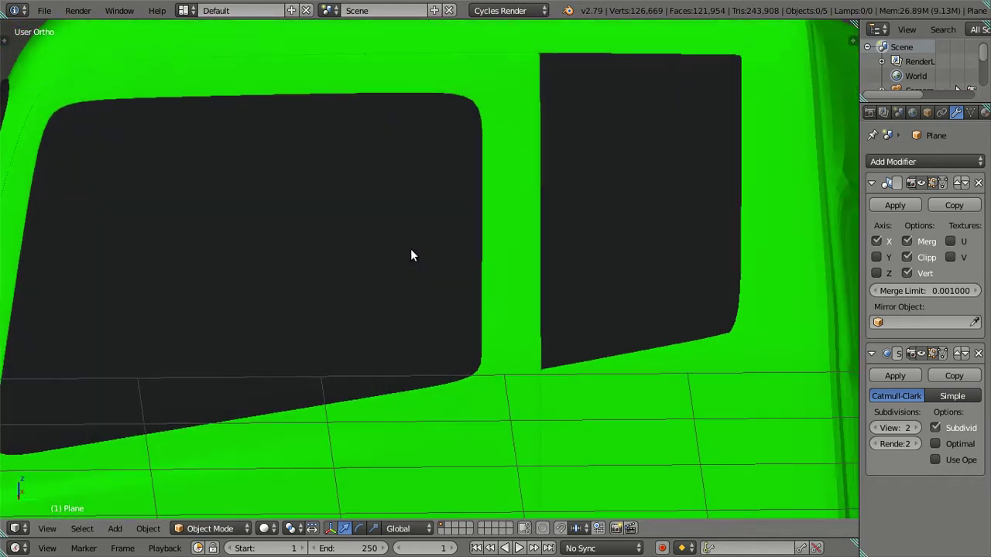
{"action": "left_click_drag", "start_coordinate": [886, 428], "coordinate": [863, 428]}
{"action": "key", "text": "KP_3"}
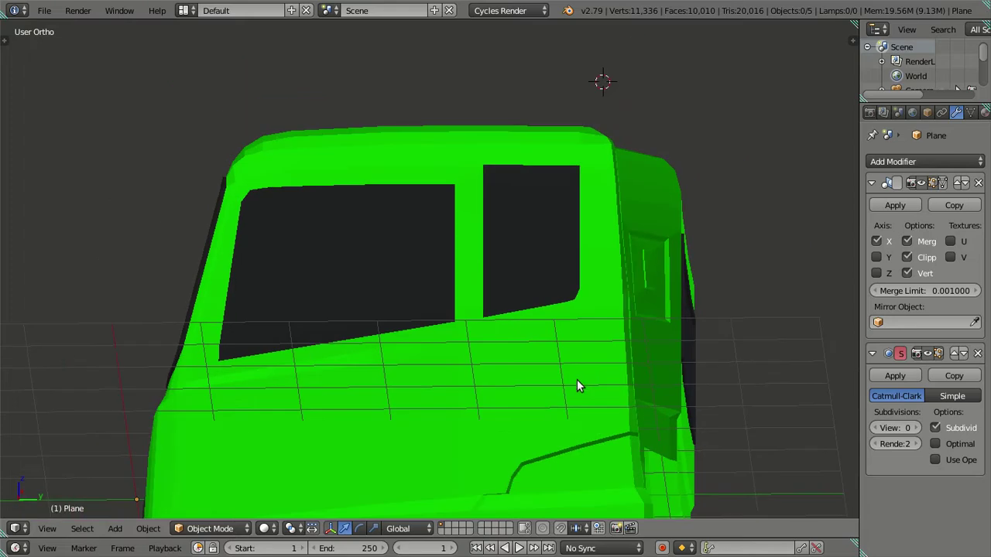
{"action": "key", "text": "z"}
{"action": "scroll", "coordinate": [573, 369], "scroll_direction": "up", "scroll_amount": 3}
{"action": "scroll", "coordinate": [537, 396], "scroll_direction": "up", "scroll_amount": 2}
Return to Edit Mode and zoom onto the front door window's lower edge
{"action": "key", "text": "Tab"}
{"action": "scroll", "coordinate": [568, 279], "scroll_direction": "up", "scroll_amount": 2}
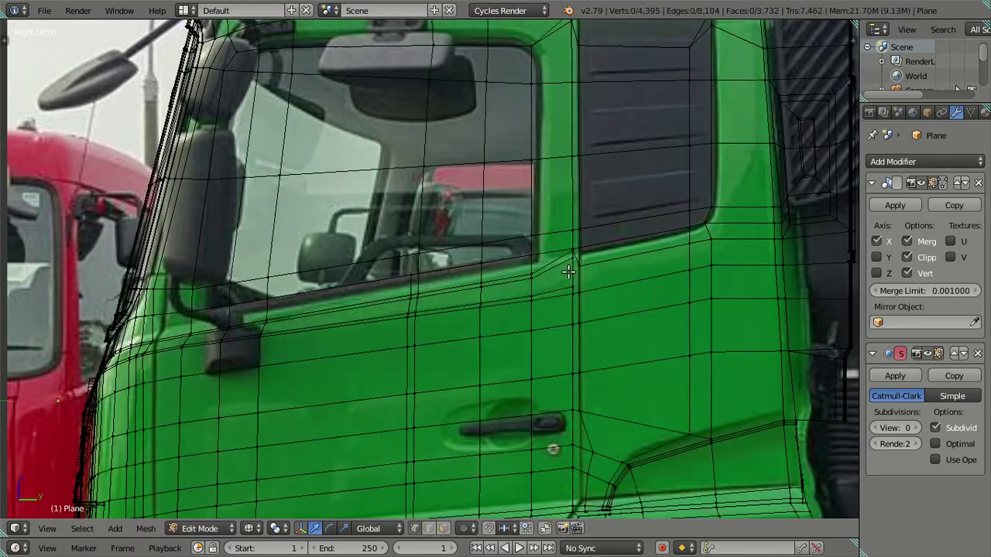
{"action": "scroll", "coordinate": [566, 268], "scroll_direction": "up", "scroll_amount": 2}
{"action": "middle_click_drag", "start_coordinate": [566, 268], "coordinate": [503, 284], "text": "shift"}
{"action": "scroll", "coordinate": [531, 281], "scroll_direction": "up", "scroll_amount": 2}
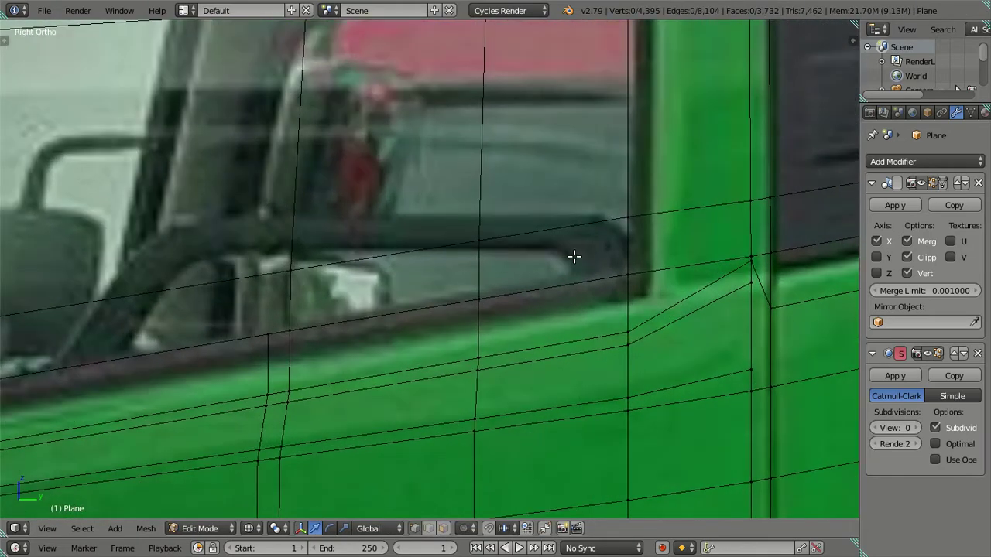
{"action": "middle_click_drag", "start_coordinate": [575, 259], "coordinate": [490, 268], "text": "shift"}
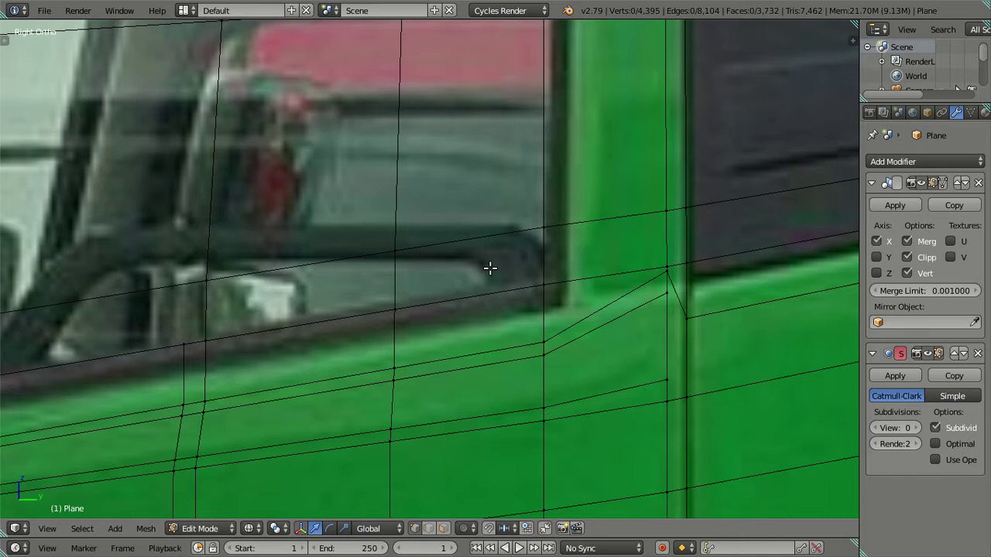
{"action": "scroll", "coordinate": [538, 263], "scroll_direction": "up", "scroll_amount": 1}
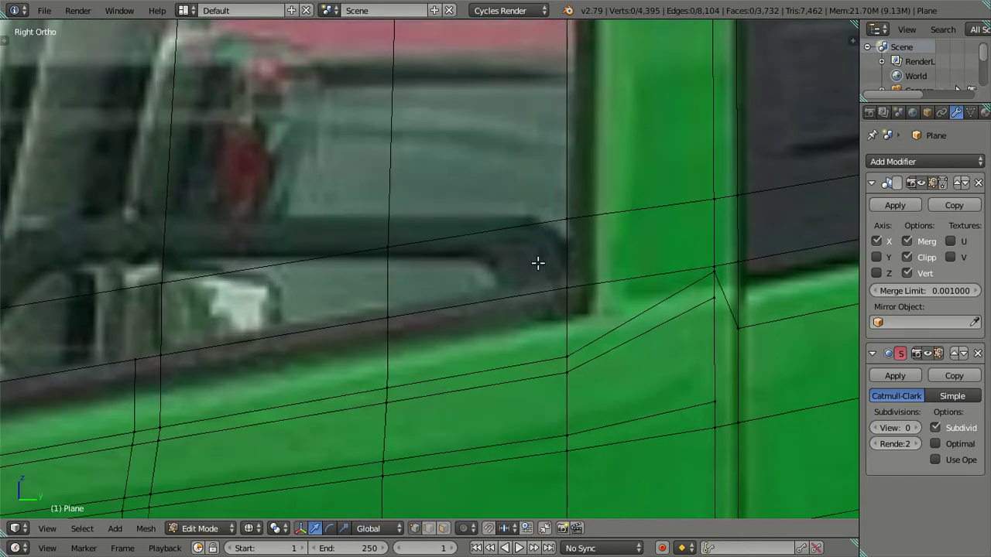
{"action": "scroll", "coordinate": [574, 316], "scroll_direction": "up", "scroll_amount": 1}
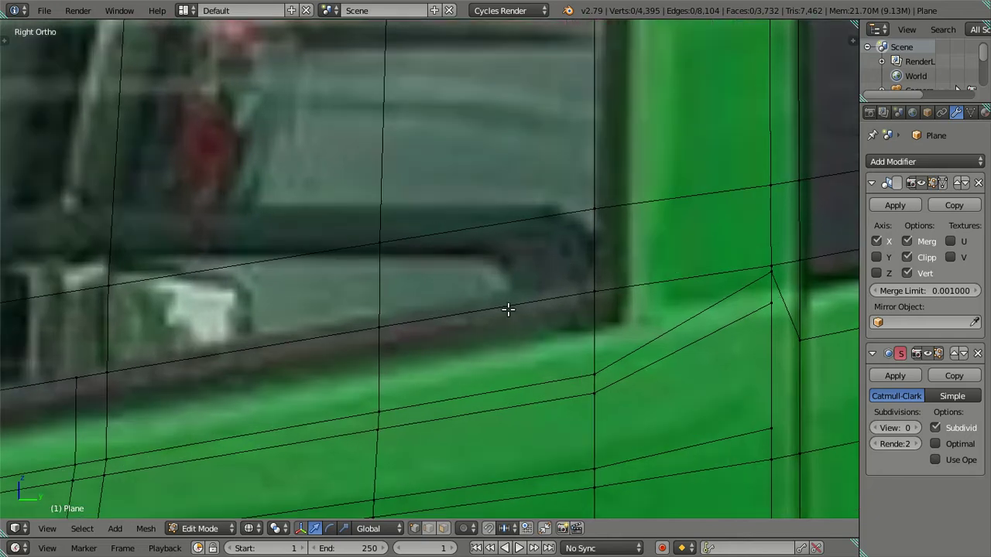
Add a two-cut edge loop beneath the window, discarding an initial six-cut preview
{"action": "key", "text": "ctrl+r"}
{"action": "scroll", "coordinate": [508, 309], "scroll_direction": "up", "scroll_amount": 2}
{"action": "scroll", "coordinate": [507, 309], "scroll_direction": "up", "scroll_amount": 2}
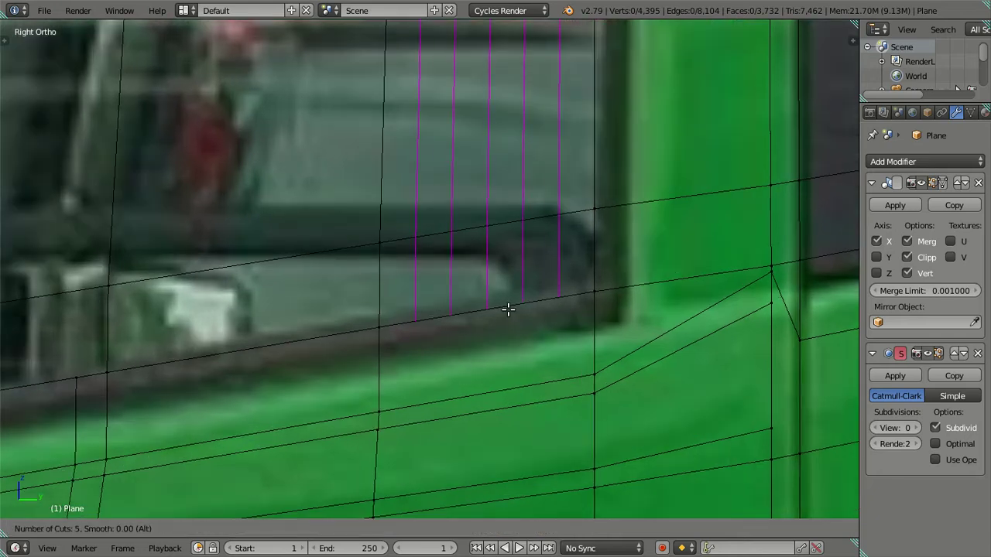
{"action": "scroll", "coordinate": [508, 309], "scroll_direction": "up", "scroll_amount": 1}
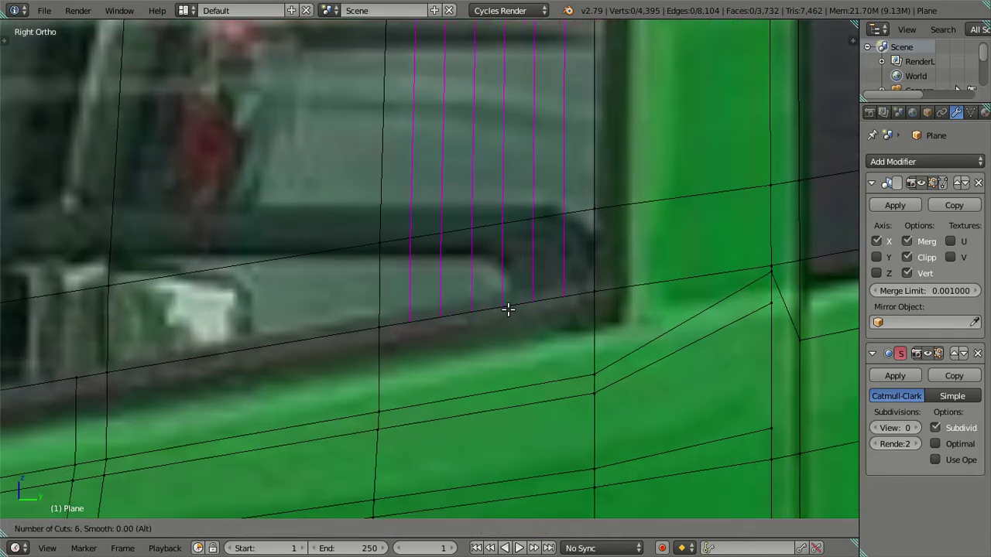
{"action": "scroll", "coordinate": [508, 309], "scroll_direction": "down", "scroll_amount": 1}
{"action": "scroll", "coordinate": [508, 309], "scroll_direction": "up", "scroll_amount": 1}
{"action": "key", "text": "Escape"}
{"action": "key", "text": "ctrl+r"}
{"action": "scroll", "coordinate": [608, 240], "scroll_direction": "up", "scroll_amount": 2}
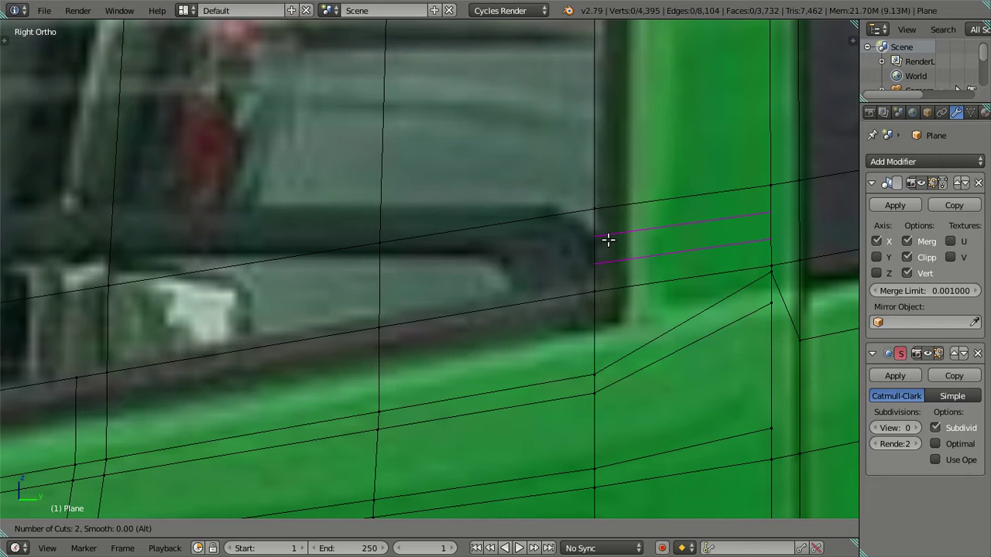
{"action": "left_click", "coordinate": [609, 240]}
{"action": "scroll", "coordinate": [610, 237], "scroll_direction": "up", "scroll_amount": 3}
{"action": "left_click", "coordinate": [654, 274]}
Move the 3D cursor to the window-corner edge and snap the intersection vertex onto it
{"action": "right_click", "coordinate": [700, 270]}
{"action": "key", "text": "shift+s"}
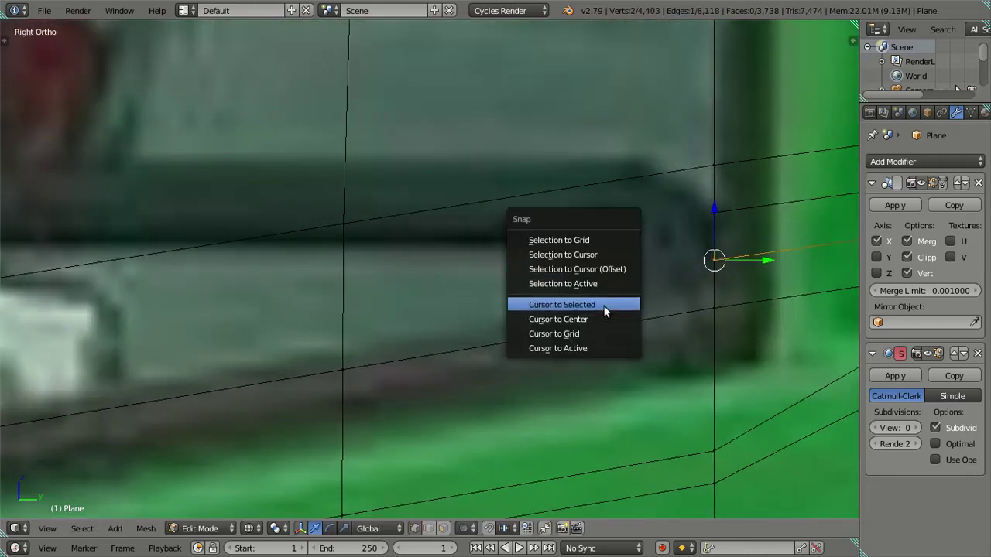
{"action": "left_click", "coordinate": [602, 305]}
{"action": "key", "text": "a"}
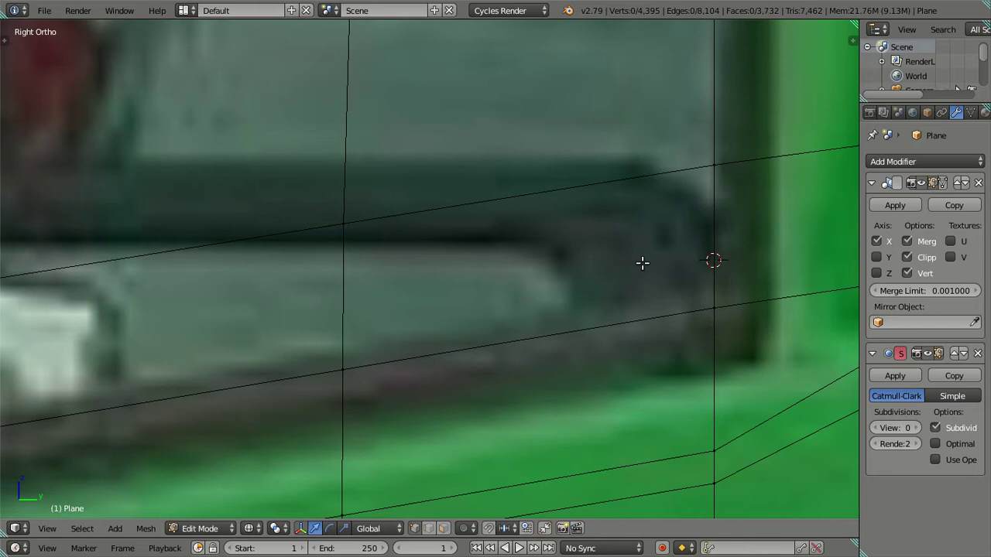
{"action": "key", "text": "c"}
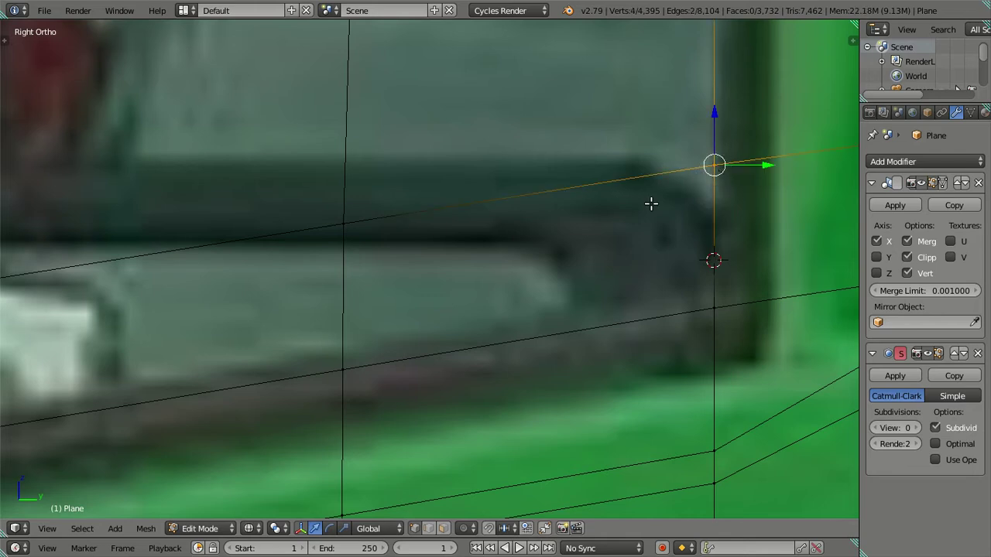
{"action": "key", "text": "shift+s"}
{"action": "left_click", "coordinate": [623, 179]}
{"action": "key", "text": "a"}
{"action": "scroll", "coordinate": [547, 231], "scroll_direction": "down", "scroll_amount": 3}
Cut five loops across the window panel, set the cursor at the lower corner, and delete faces left of it
{"action": "key", "text": "ctrl+r"}
{"action": "scroll", "coordinate": [488, 254], "scroll_direction": "up", "scroll_amount": 4}
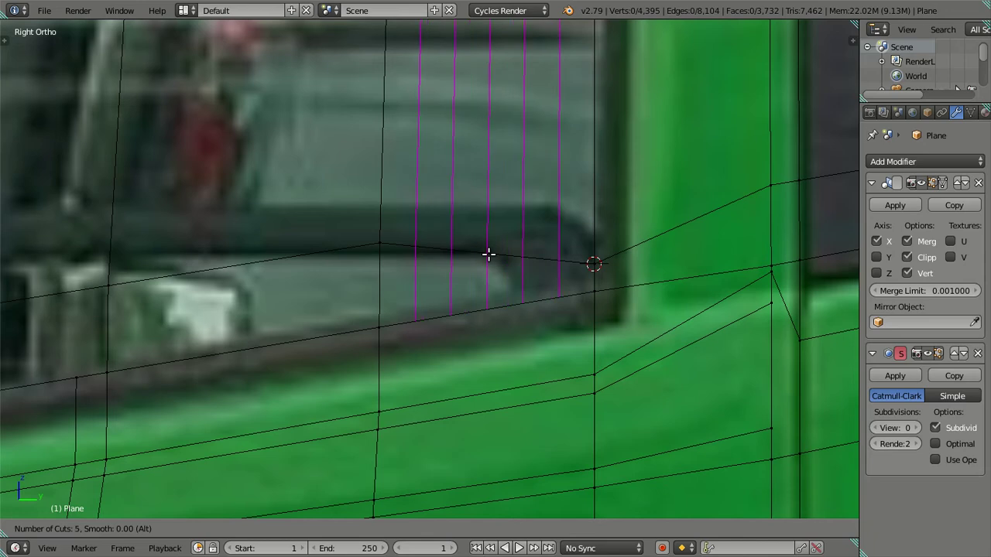
{"action": "left_click", "coordinate": [488, 254]}
{"action": "scroll", "coordinate": [624, 336], "scroll_direction": "up", "scroll_amount": 2}
{"action": "key", "text": "a"}
{"action": "right_click", "coordinate": [617, 309]}
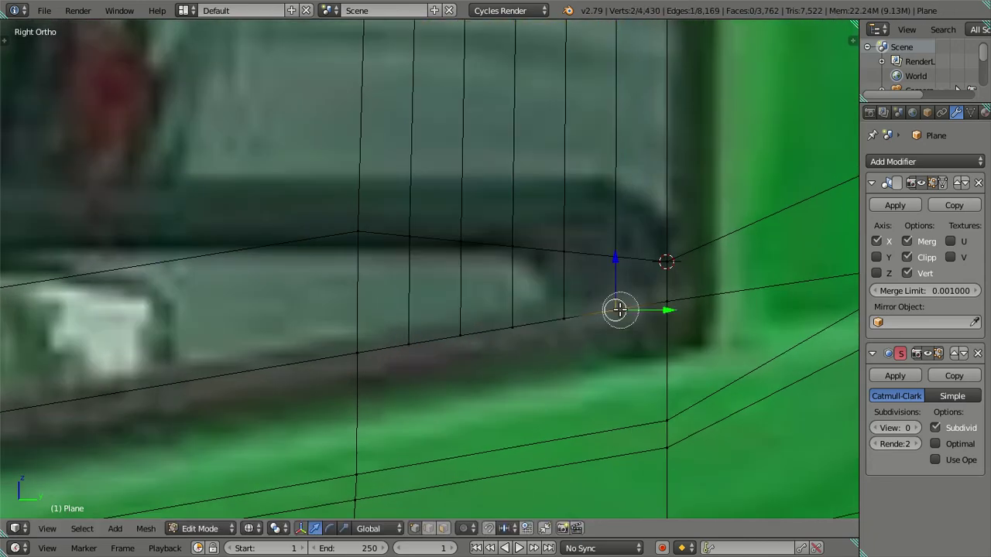
{"action": "key", "text": "shift+s"}
{"action": "left_click", "coordinate": [631, 363]}
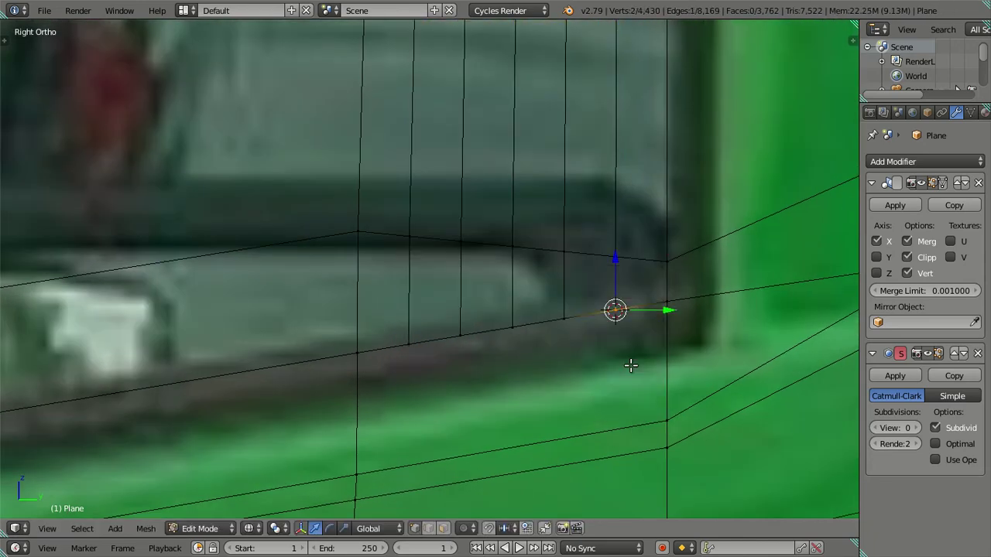
{"action": "key", "text": "l"}
{"action": "key", "text": "x"}
{"action": "left_click", "coordinate": [526, 332]}
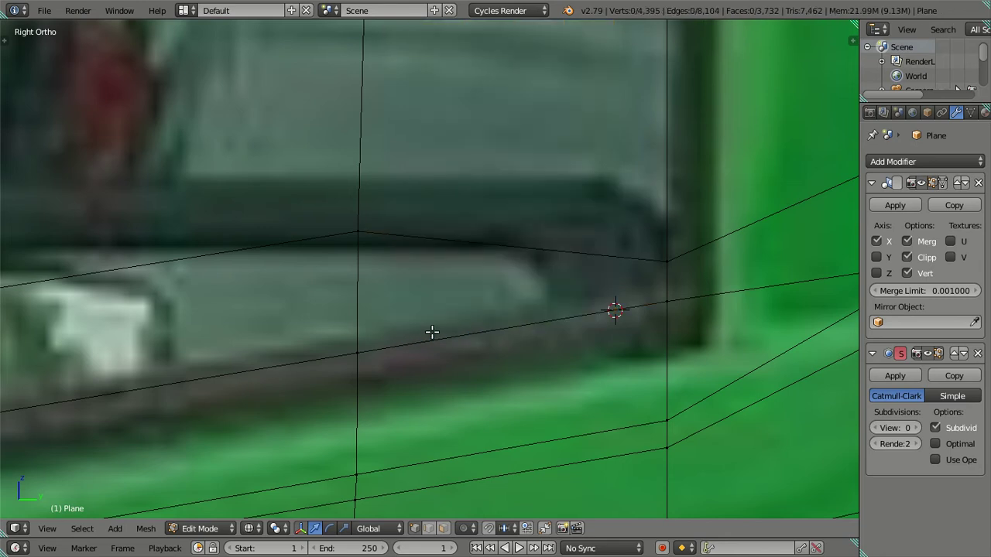
Snap the lower window-edge vertex onto the 3D cursor at the corner
{"action": "right_click", "coordinate": [345, 348]}
{"action": "key", "text": "shift+s"}
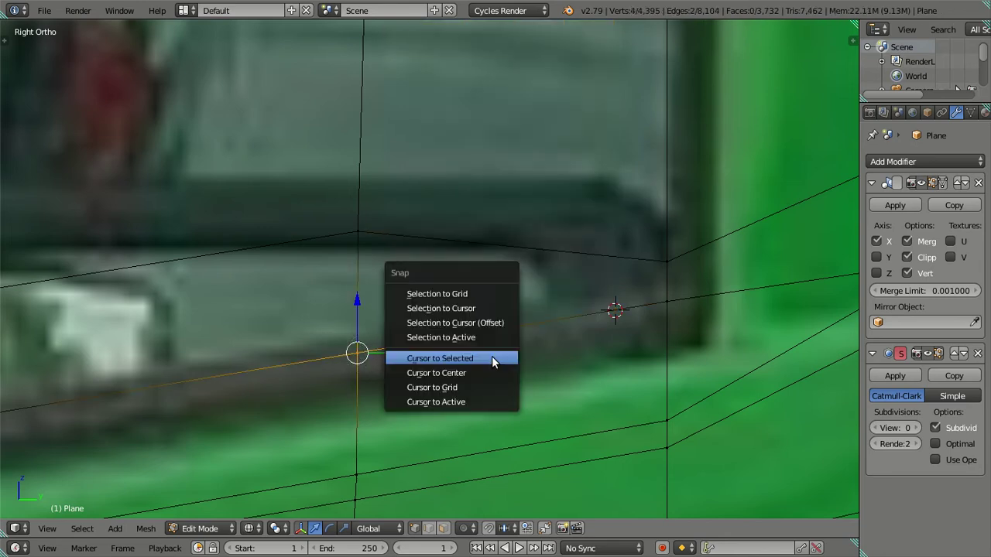
{"action": "left_click", "coordinate": [498, 322]}
{"action": "key", "text": "KP_Decimal"}
{"action": "key", "text": "a"}
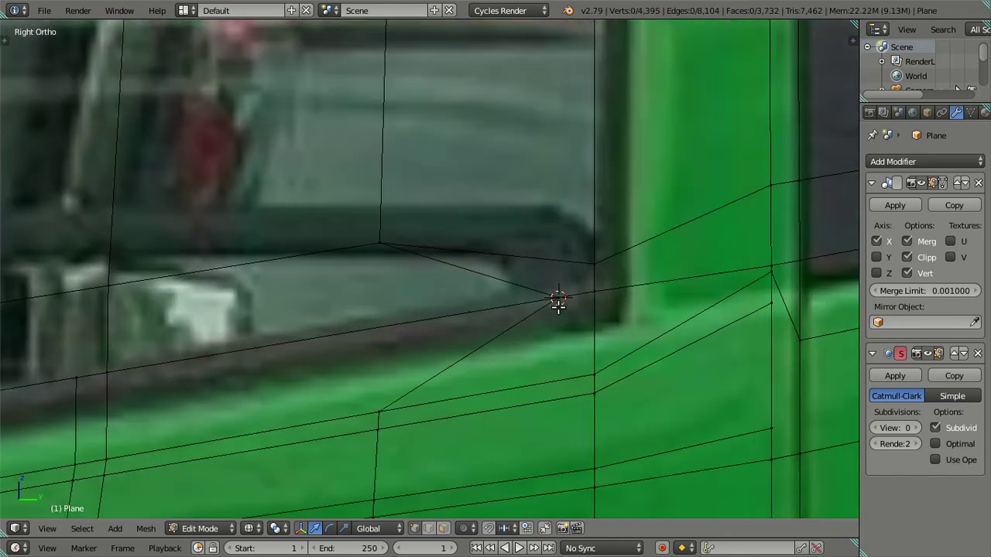
{"action": "scroll", "coordinate": [558, 306], "scroll_direction": "up", "scroll_amount": 2}
Zoom to the window's lower front corner and place a 2-cut loop under the window without sliding
{"action": "middle_click_drag", "start_coordinate": [559, 306], "coordinate": [542, 302]}
{"action": "scroll", "coordinate": [536, 306], "scroll_direction": "down", "scroll_amount": 3}
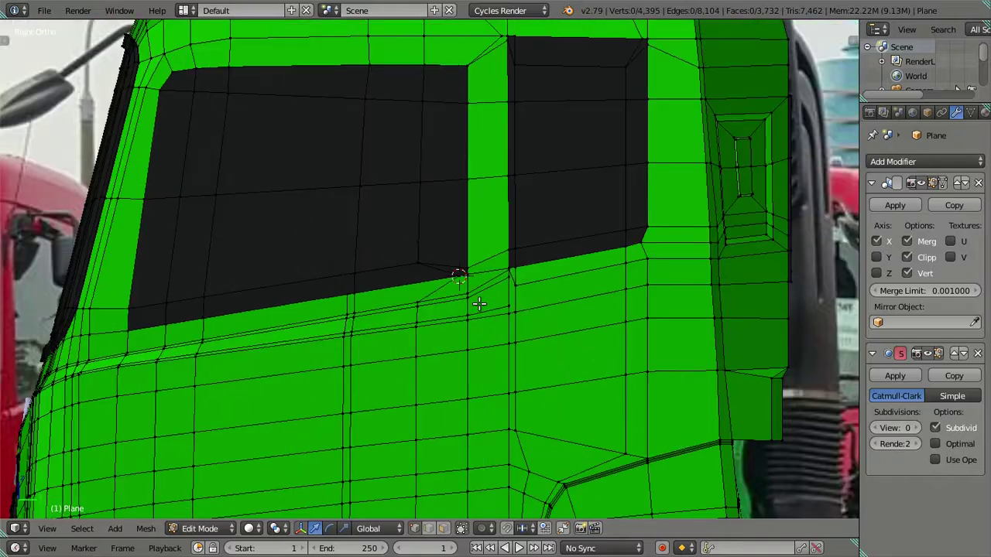
{"action": "scroll", "coordinate": [472, 301], "scroll_direction": "up", "scroll_amount": 1}
{"action": "scroll", "coordinate": [542, 278], "scroll_direction": "up", "scroll_amount": 2}
{"action": "scroll", "coordinate": [537, 287], "scroll_direction": "up", "scroll_amount": 2}
{"action": "scroll", "coordinate": [517, 282], "scroll_direction": "up", "scroll_amount": 2}
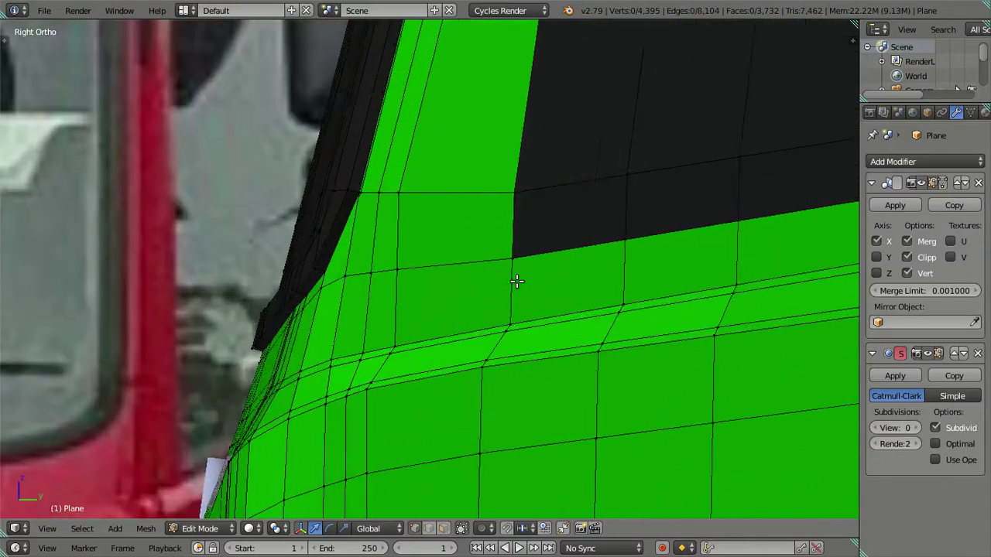
{"action": "scroll", "coordinate": [516, 282], "scroll_direction": "up", "scroll_amount": 2}
{"action": "scroll", "coordinate": [591, 261], "scroll_direction": "up", "scroll_amount": 2}
{"action": "scroll", "coordinate": [570, 272], "scroll_direction": "up", "scroll_amount": 1}
{"action": "scroll", "coordinate": [496, 281], "scroll_direction": "up", "scroll_amount": 1}
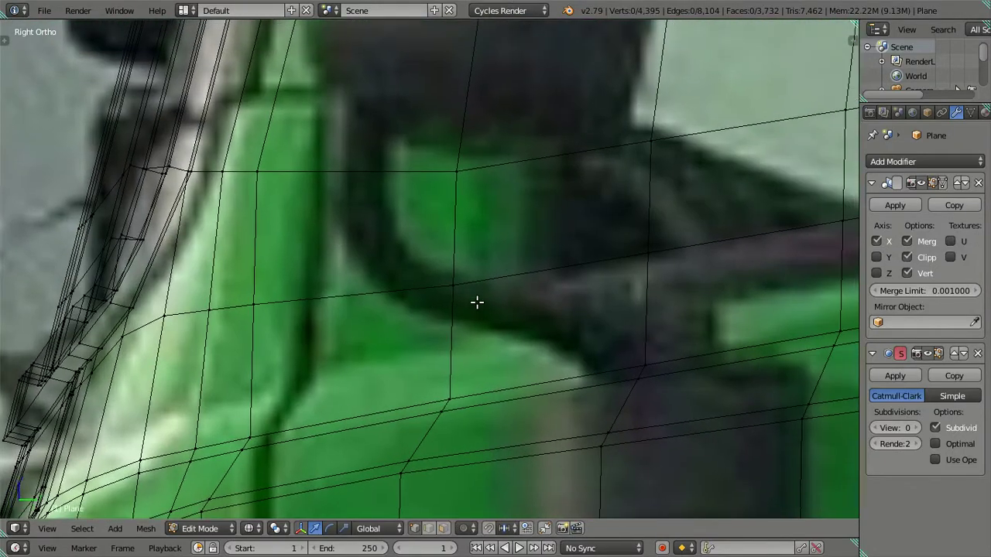
{"action": "middle_click_drag", "start_coordinate": [476, 302], "coordinate": [482, 333], "text": "shift"}
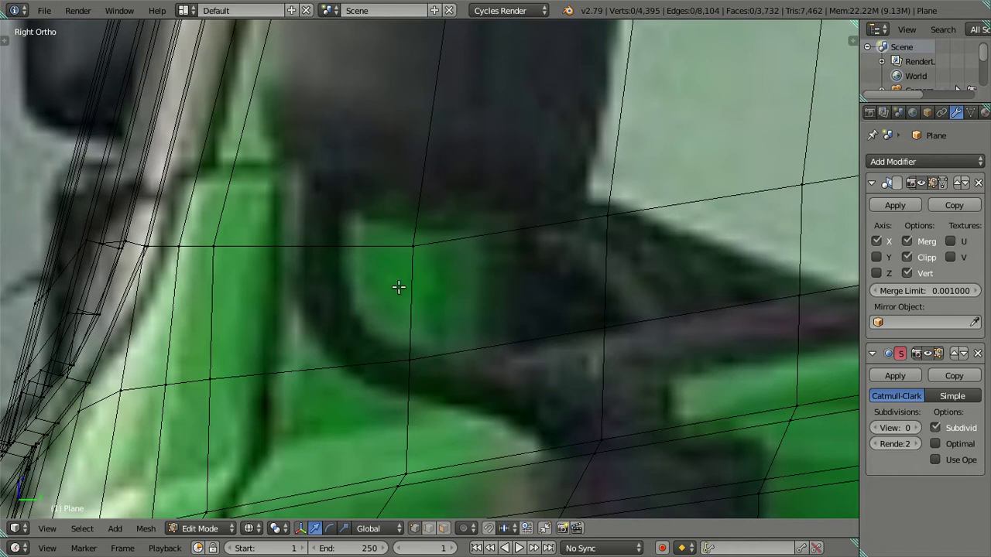
{"action": "key", "text": "ctrl+r"}
{"action": "scroll", "coordinate": [420, 285], "scroll_direction": "up", "scroll_amount": 2}
{"action": "scroll", "coordinate": [421, 285], "scroll_direction": "down", "scroll_amount": 2}
{"action": "scroll", "coordinate": [420, 285], "scroll_direction": "up", "scroll_amount": 1}
{"action": "left_click", "coordinate": [422, 285]}
{"action": "right_click", "coordinate": [422, 284]}
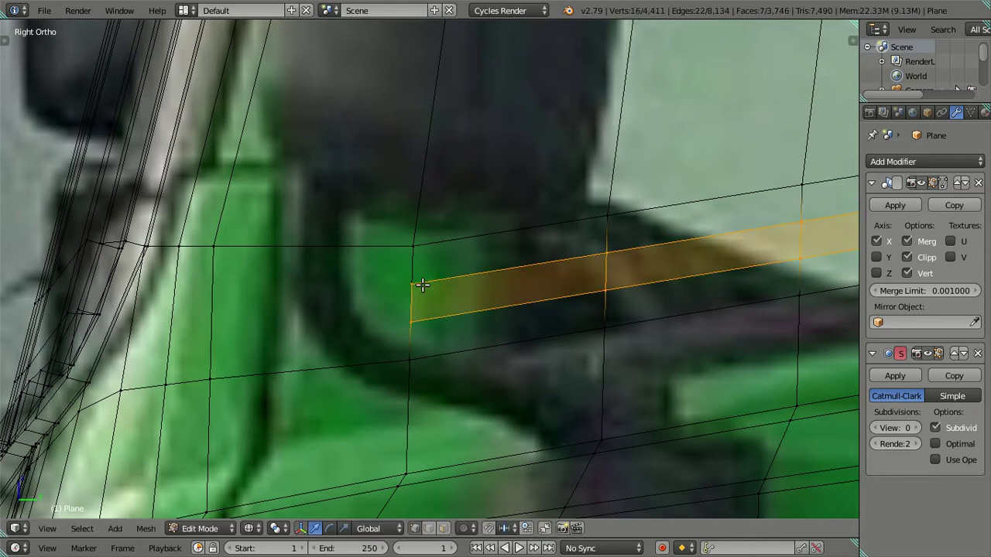
Follow the new strip to the window's rear corner, checking it in solid view, then return to wireframe
{"action": "scroll", "coordinate": [422, 285], "scroll_direction": "down", "scroll_amount": 5}
{"action": "scroll", "coordinate": [500, 310], "scroll_direction": "down", "scroll_amount": 1}
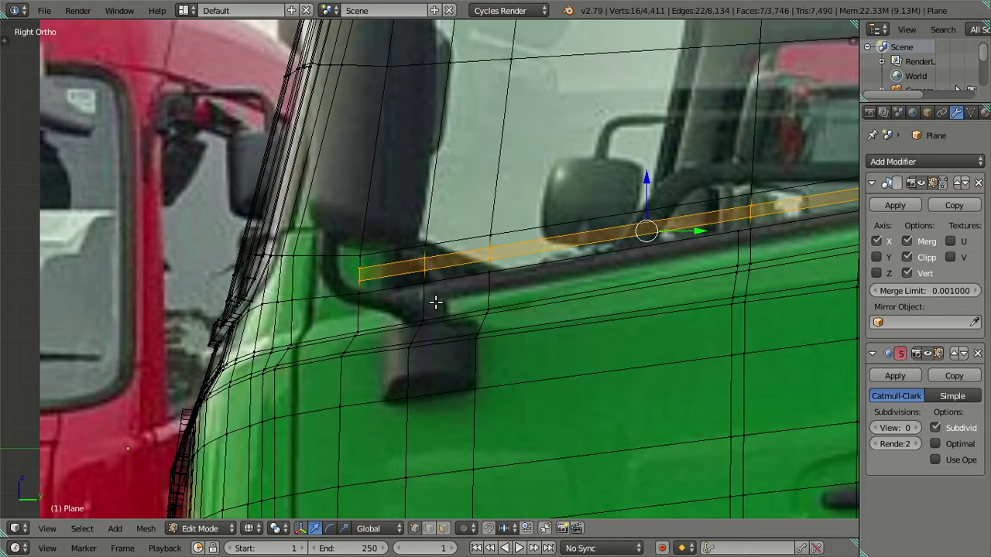
{"action": "middle_click_drag", "start_coordinate": [592, 303], "coordinate": [382, 328], "text": "shift"}
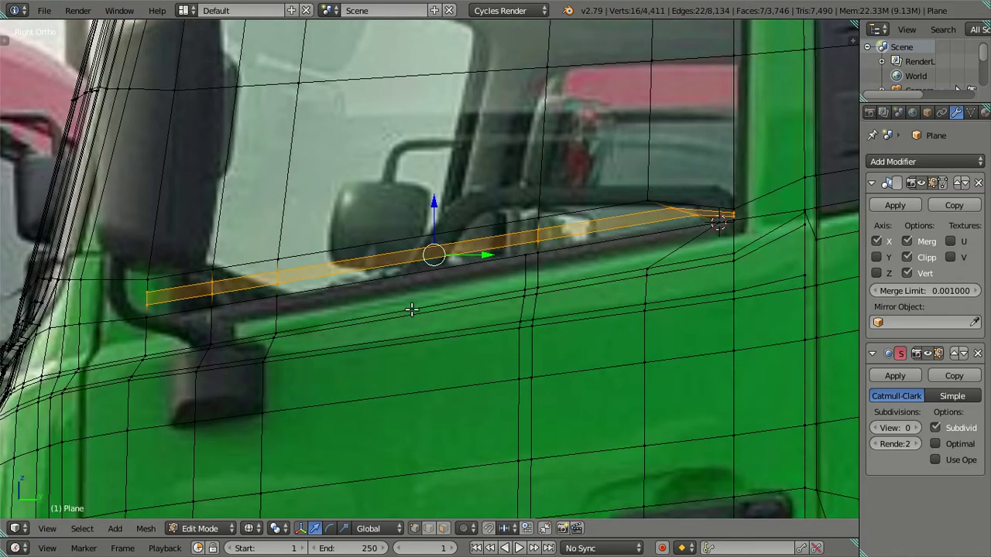
{"action": "middle_click_drag", "start_coordinate": [568, 293], "coordinate": [449, 312], "text": "shift"}
{"action": "scroll", "coordinate": [449, 312], "scroll_direction": "up", "scroll_amount": 3}
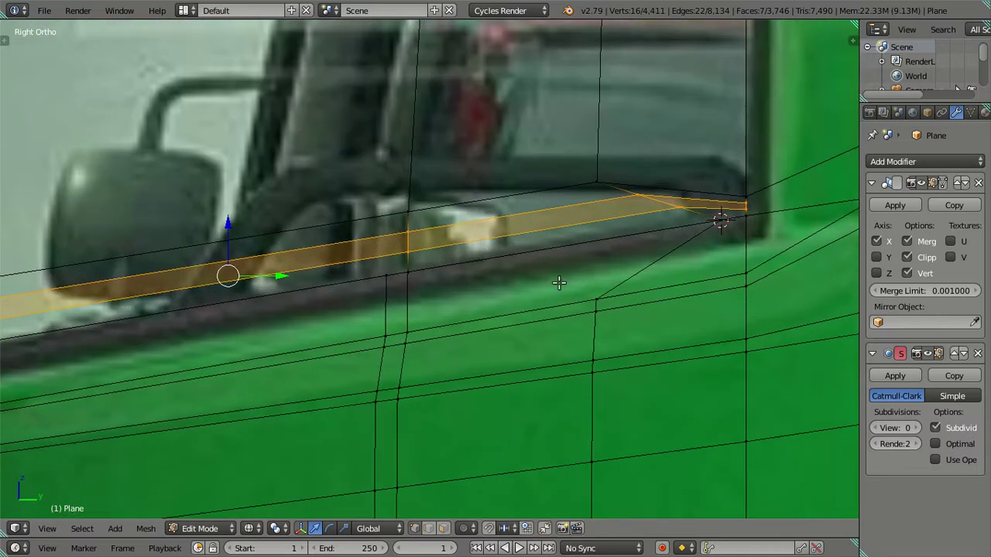
{"action": "scroll", "coordinate": [559, 282], "scroll_direction": "down", "scroll_amount": 3}
{"action": "scroll", "coordinate": [558, 282], "scroll_direction": "down", "scroll_amount": 3}
{"action": "scroll", "coordinate": [559, 282], "scroll_direction": "down", "scroll_amount": 3}
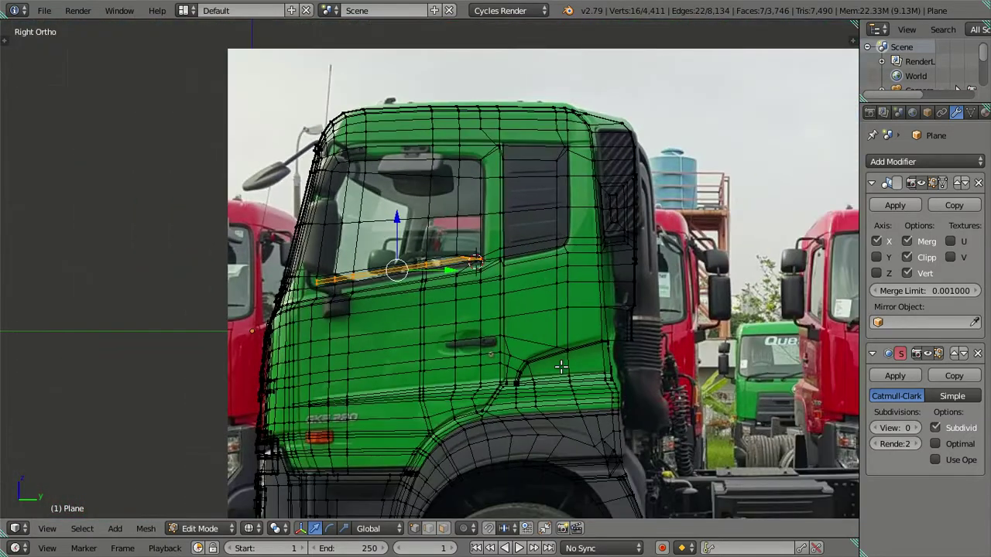
{"action": "scroll", "coordinate": [573, 270], "scroll_direction": "up", "scroll_amount": 3}
{"action": "scroll", "coordinate": [543, 298], "scroll_direction": "up", "scroll_amount": 2}
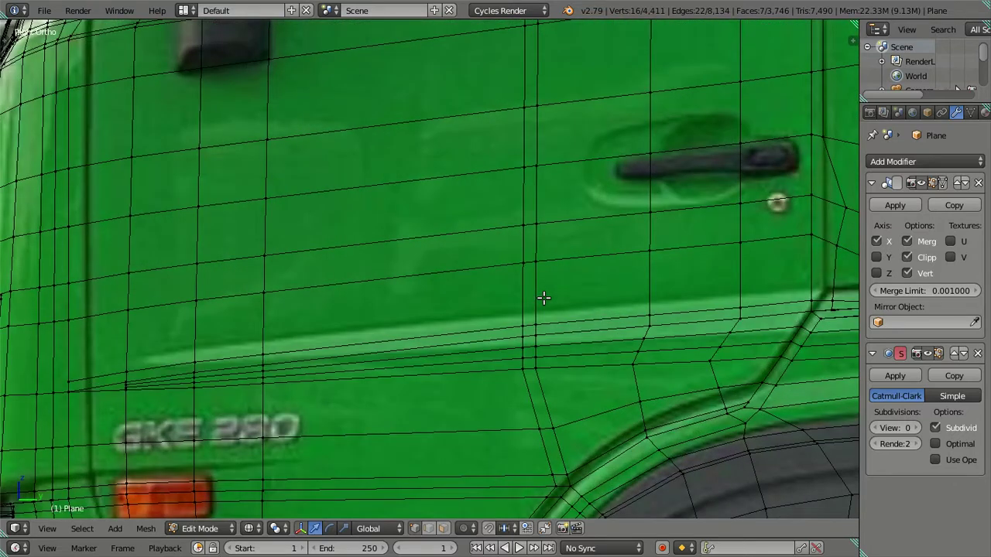
{"action": "scroll", "coordinate": [543, 298], "scroll_direction": "down", "scroll_amount": 1}
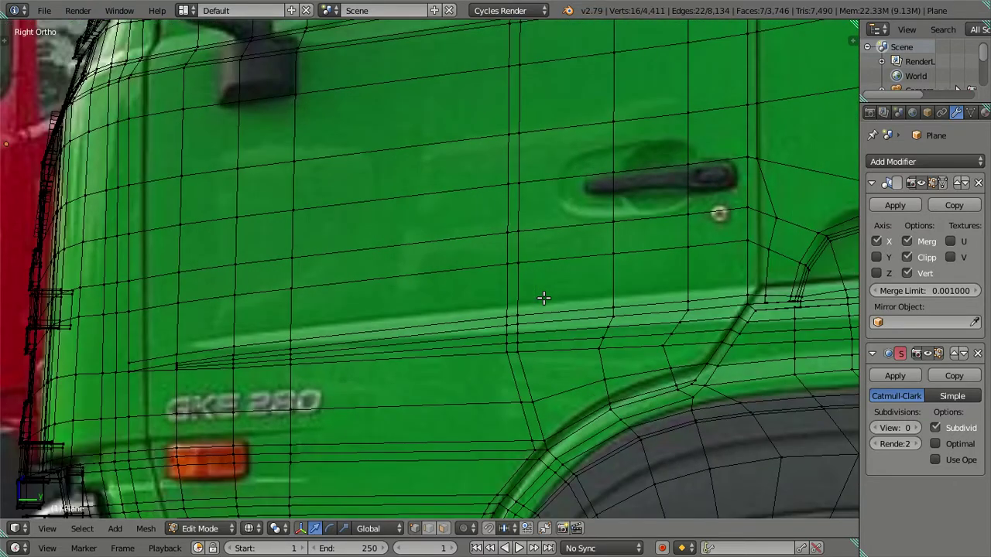
{"action": "key", "text": "z"}
{"action": "middle_click_drag", "start_coordinate": [544, 194], "coordinate": [519, 442], "text": "shift"}
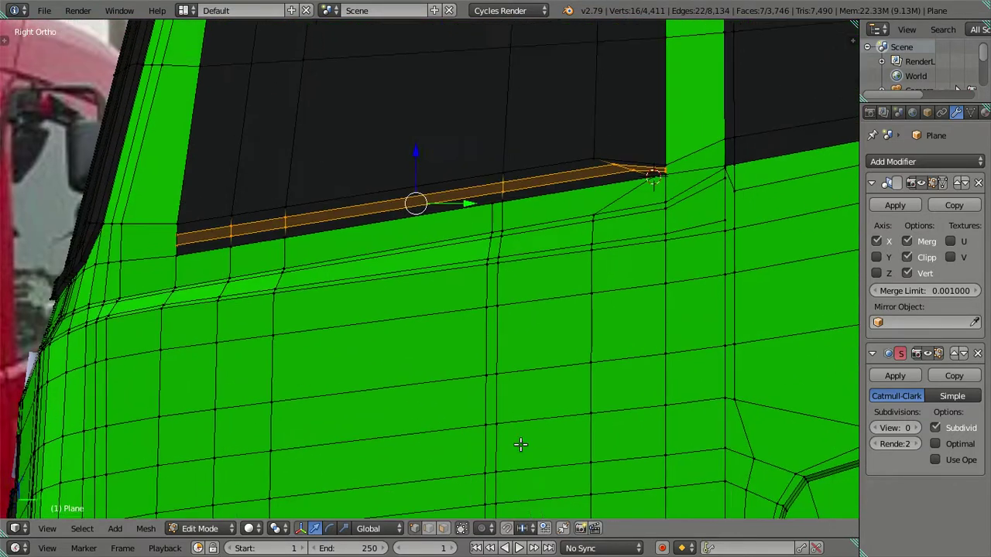
{"action": "scroll", "coordinate": [540, 359], "scroll_direction": "up", "scroll_amount": 2}
{"action": "scroll", "coordinate": [541, 361], "scroll_direction": "up", "scroll_amount": 1}
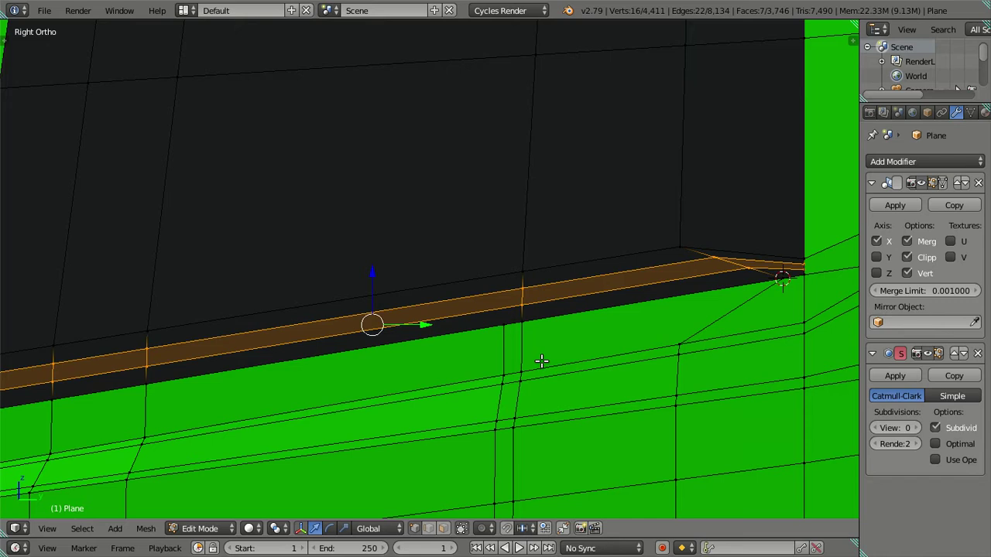
{"action": "scroll", "coordinate": [550, 335], "scroll_direction": "down", "scroll_amount": 1}
{"action": "scroll", "coordinate": [469, 343], "scroll_direction": "down", "scroll_amount": 1}
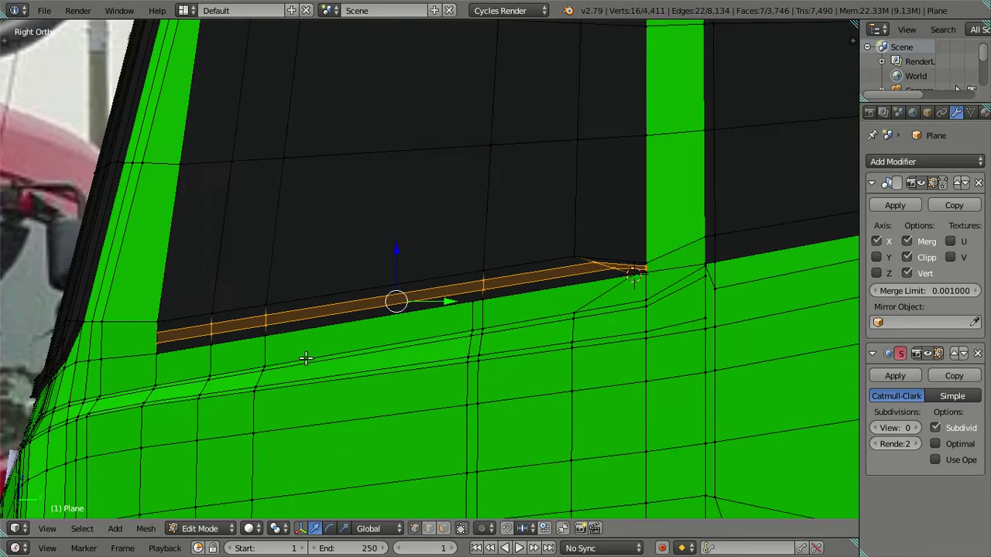
{"action": "middle_click_drag", "start_coordinate": [302, 356], "coordinate": [619, 287], "text": "shift"}
{"action": "scroll", "coordinate": [559, 324], "scroll_direction": "up", "scroll_amount": 3}
{"action": "key", "text": "z"}
{"action": "scroll", "coordinate": [559, 323], "scroll_direction": "up", "scroll_amount": 4}
Snap the 3D cursor to the strip's front-end vertex and snap the vertex above it onto the cursor
{"action": "right_click", "coordinate": [415, 333]}
{"action": "right_click", "coordinate": [405, 334], "text": "shift"}
{"action": "right_click", "coordinate": [401, 325]}
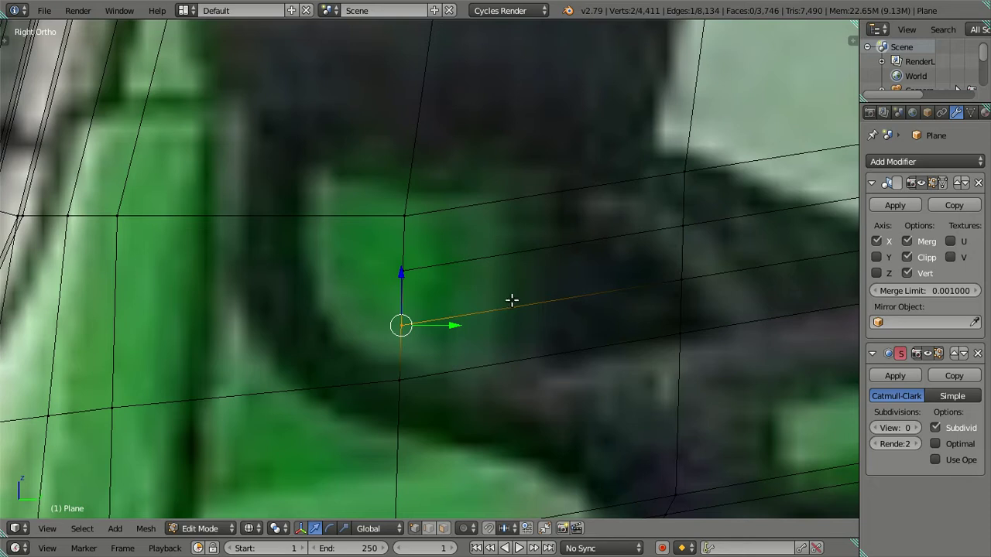
{"action": "key", "text": "shift+s"}
{"action": "left_click", "coordinate": [526, 332]}
{"action": "scroll", "coordinate": [419, 310], "scroll_direction": "down", "scroll_amount": 2}
{"action": "key", "text": "x"}
{"action": "key", "text": "Return"}
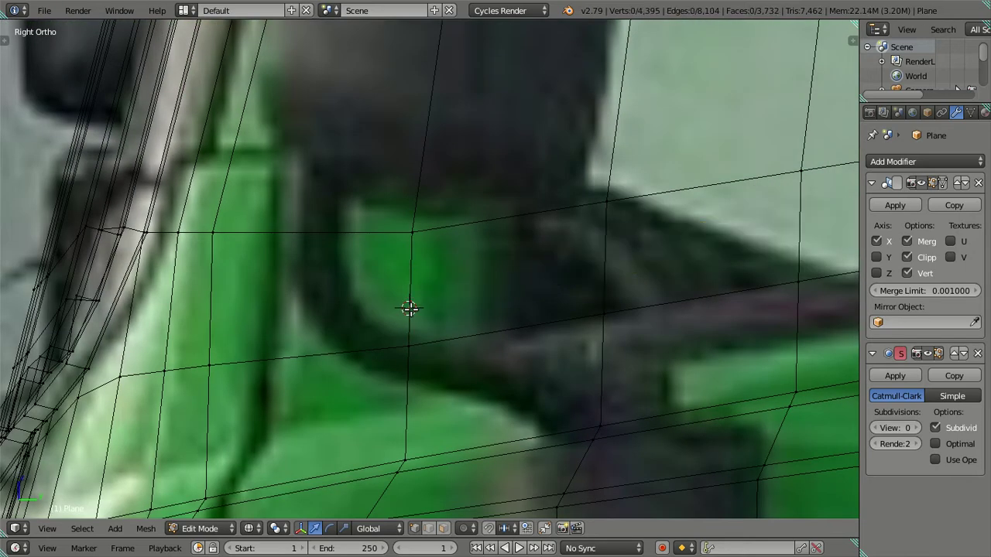
{"action": "right_click", "coordinate": [411, 232]}
{"action": "key", "text": "shift+s"}
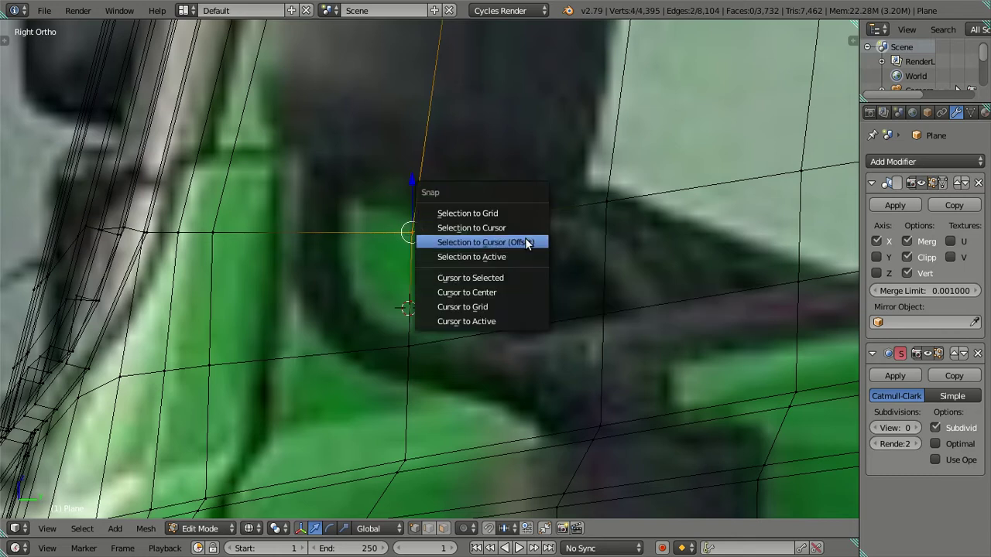
{"action": "left_click", "coordinate": [529, 242]}
{"action": "key", "text": "a"}
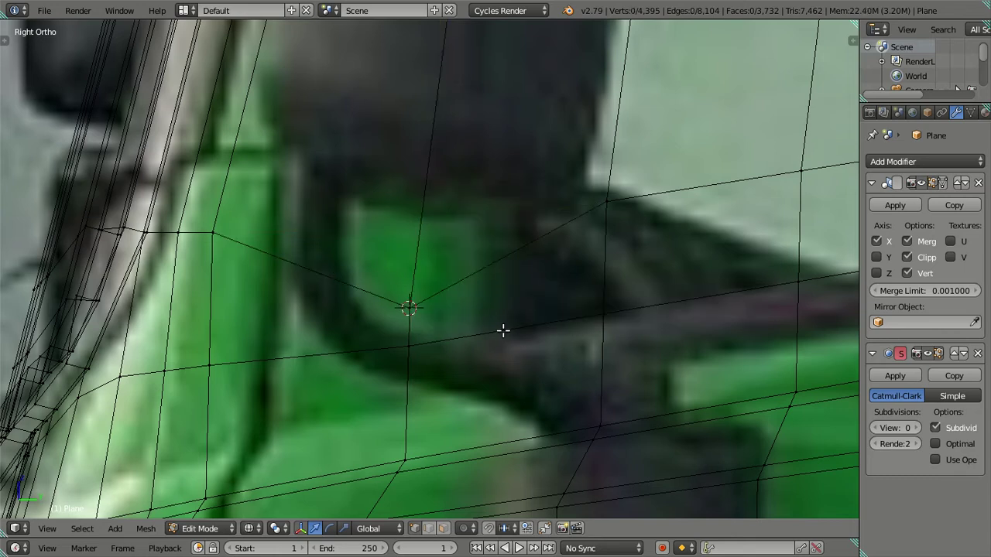
Add a five-cut loop across the window strip and put the 3D cursor on the strip's lower corner edge
{"action": "key", "text": "ctrl+r"}
{"action": "scroll", "coordinate": [503, 331], "scroll_direction": "up", "scroll_amount": 4}
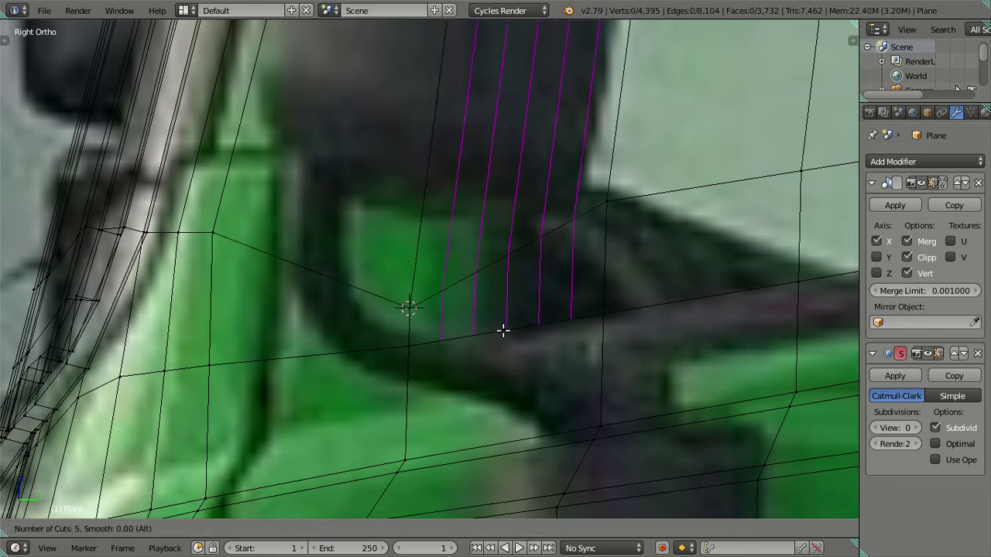
{"action": "left_click", "coordinate": [503, 331]}
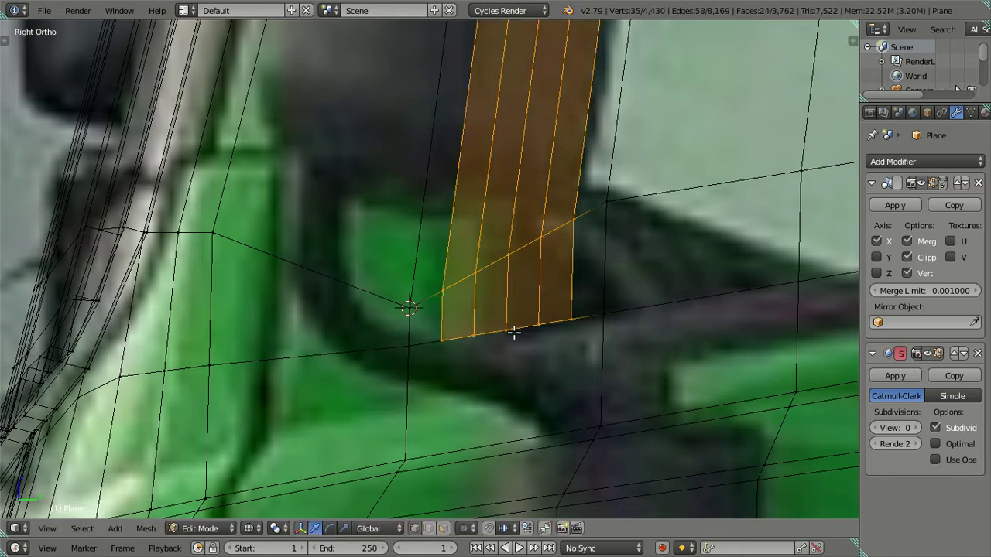
{"action": "key", "text": "a"}
{"action": "right_click", "coordinate": [446, 339]}
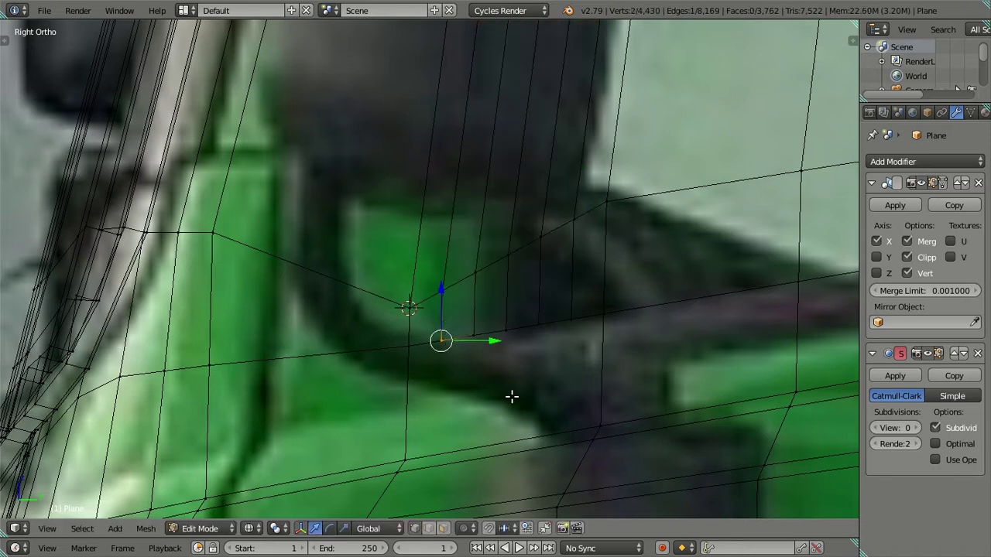
{"action": "key", "text": "shift+s"}
{"action": "left_click", "coordinate": [505, 433]}
Delete the strip's faces and snap the window corner vertex beside the mirror onto the 3D cursor
{"action": "key", "text": "ctrl+z"}
{"action": "key", "text": "ctrl+z"}
{"action": "key", "text": "x"}
{"action": "left_click", "coordinate": [559, 346]}
{"action": "right_click", "coordinate": [593, 302]}
{"action": "right_click", "coordinate": [602, 312], "text": "shift"}
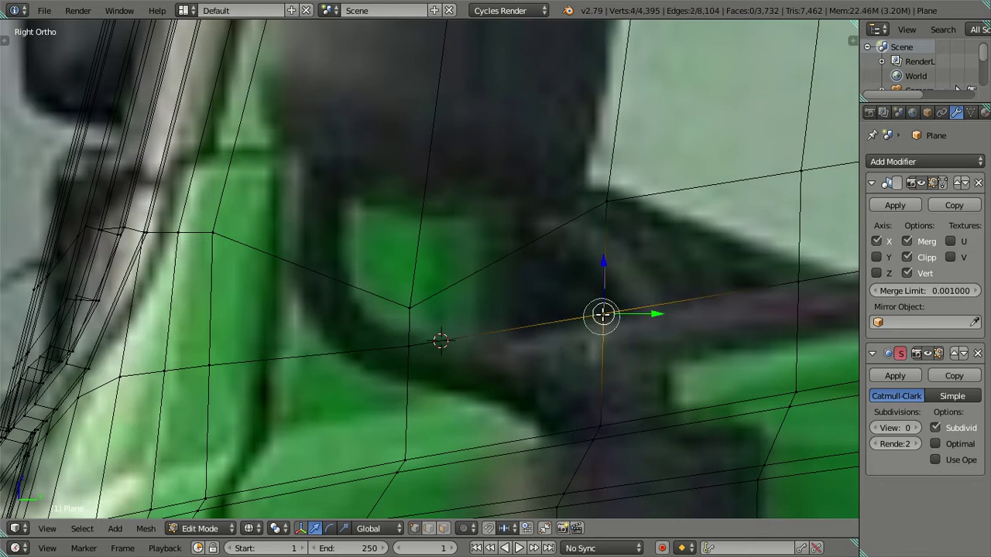
{"action": "key", "text": "shift+s"}
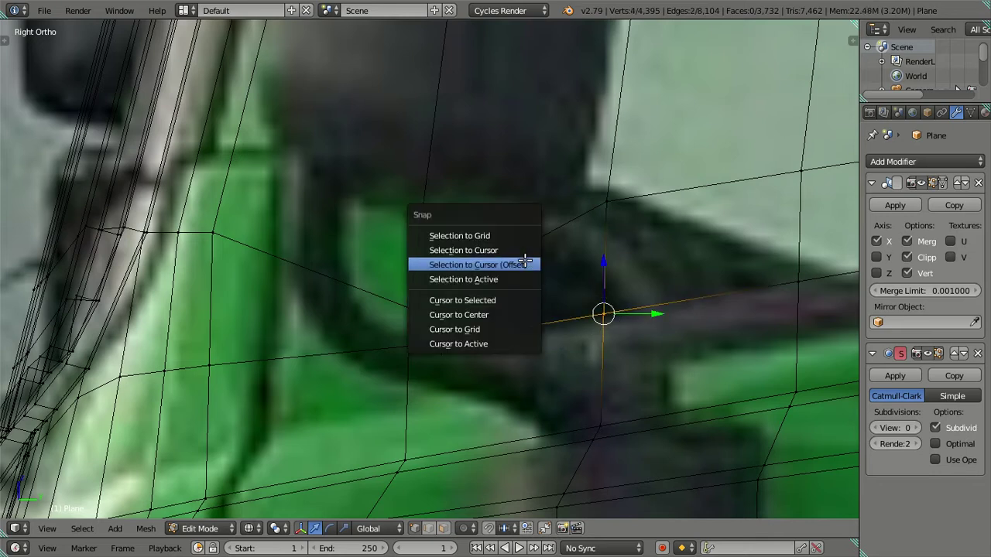
{"action": "left_click", "coordinate": [525, 261]}
{"action": "key", "text": "a"}
Return to Object Mode and raise the Subdivision Surface viewport level to 2
{"action": "scroll", "coordinate": [514, 358], "scroll_direction": "down", "scroll_amount": 1}
{"action": "scroll", "coordinate": [513, 359], "scroll_direction": "down", "scroll_amount": 1}
{"action": "scroll", "coordinate": [506, 329], "scroll_direction": "down", "scroll_amount": 1}
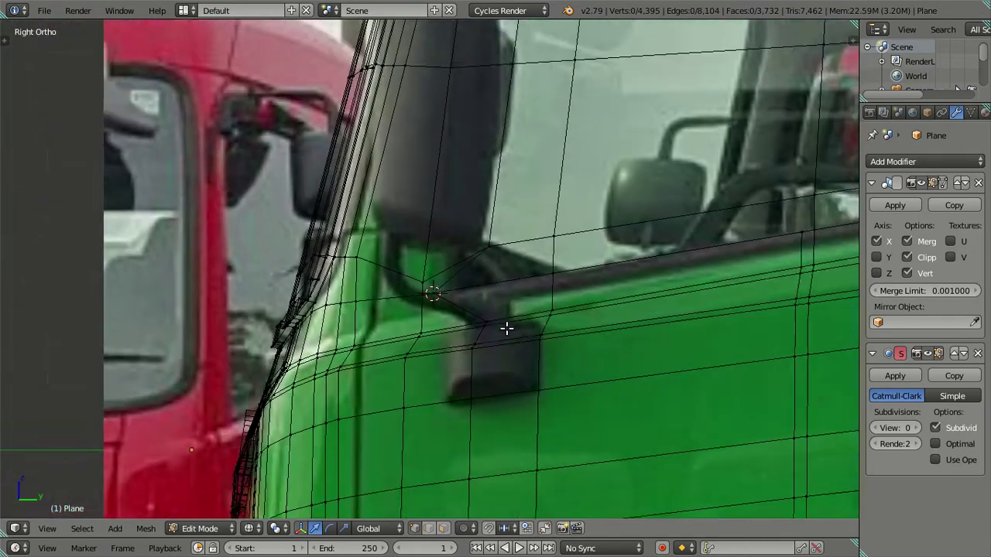
{"action": "scroll", "coordinate": [506, 329], "scroll_direction": "down", "scroll_amount": 1}
{"action": "scroll", "coordinate": [519, 316], "scroll_direction": "down", "scroll_amount": 1}
{"action": "scroll", "coordinate": [542, 325], "scroll_direction": "down", "scroll_amount": 1}
{"action": "scroll", "coordinate": [593, 283], "scroll_direction": "down", "scroll_amount": 1}
{"action": "key", "text": "Tab"}
{"action": "mouse_move", "coordinate": [495, 368]}
{"action": "middle_mouse_down"}
{"action": "mouse_move", "coordinate": [513, 378]}
{"action": "mouse_move", "coordinate": [562, 373]}
{"action": "mouse_move", "coordinate": [650, 196]}
{"action": "middle_mouse_up"}
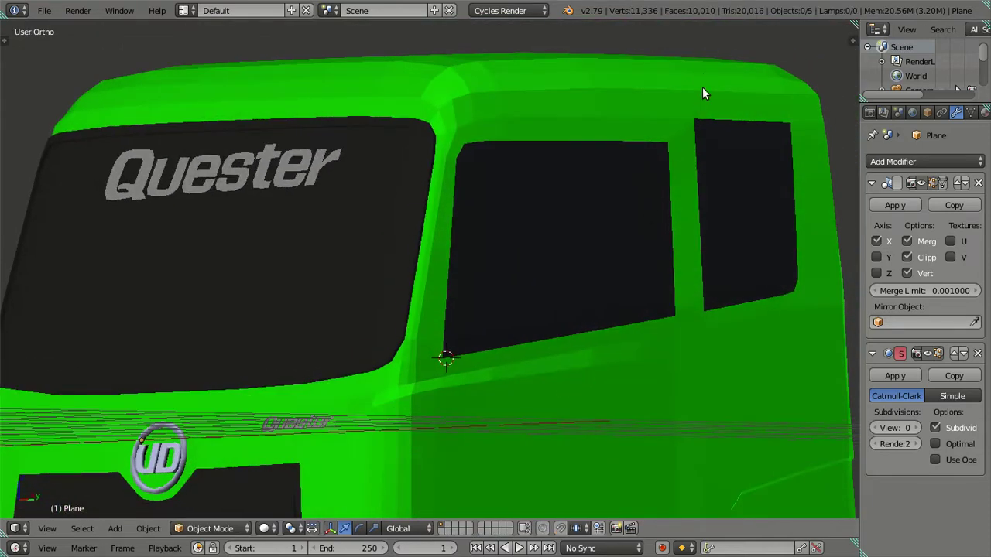
{"action": "left_click", "coordinate": [918, 428]}
{"action": "left_click", "coordinate": [918, 428]}
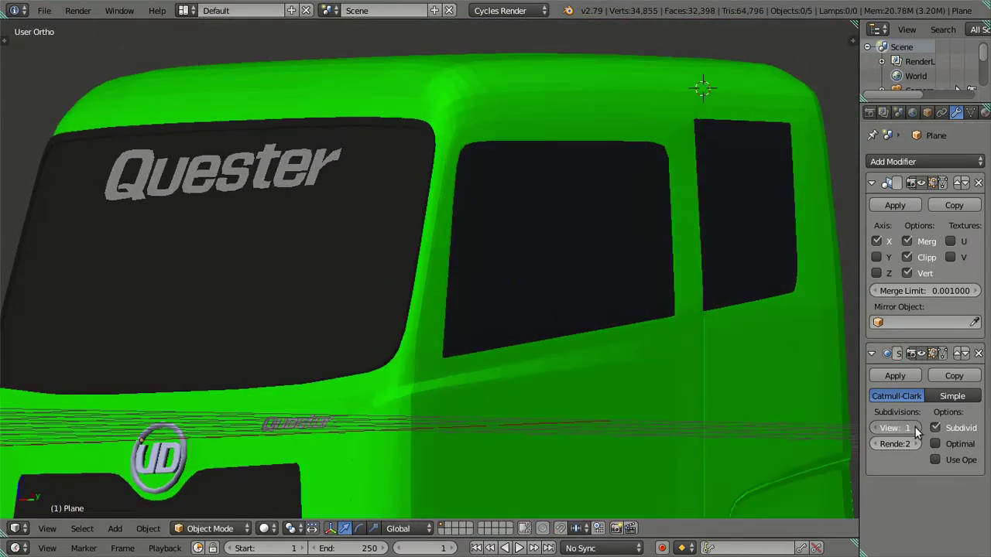
{"action": "mouse_move", "coordinate": [629, 358]}
{"action": "middle_mouse_down"}
{"action": "mouse_move", "coordinate": [564, 360]}
{"action": "mouse_move", "coordinate": [552, 346]}
{"action": "mouse_move", "coordinate": [568, 347]}
{"action": "mouse_move", "coordinate": [579, 380]}
{"action": "mouse_move", "coordinate": [569, 383]}
{"action": "mouse_move", "coordinate": [558, 359]}
{"action": "mouse_move", "coordinate": [562, 340]}
{"action": "middle_mouse_up"}
In right side view with solid shading, set the subdivision preview to 0 and enter Edit Mode
{"action": "key", "text": "KP_3"}
{"action": "scroll", "coordinate": [420, 116], "scroll_direction": "up", "scroll_amount": 2}
{"action": "scroll", "coordinate": [391, 101], "scroll_direction": "up", "scroll_amount": 2}
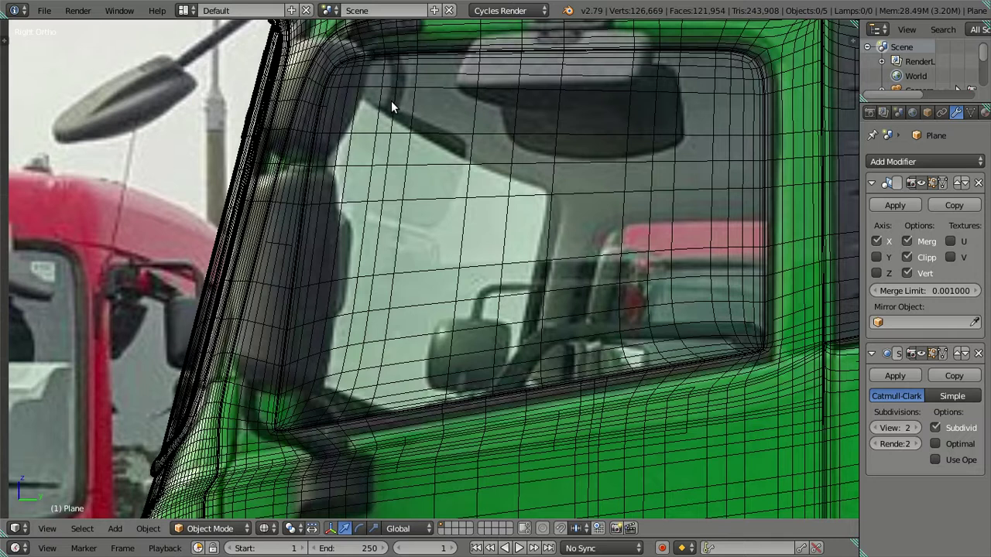
{"action": "scroll", "coordinate": [431, 247], "scroll_direction": "up", "scroll_amount": 1}
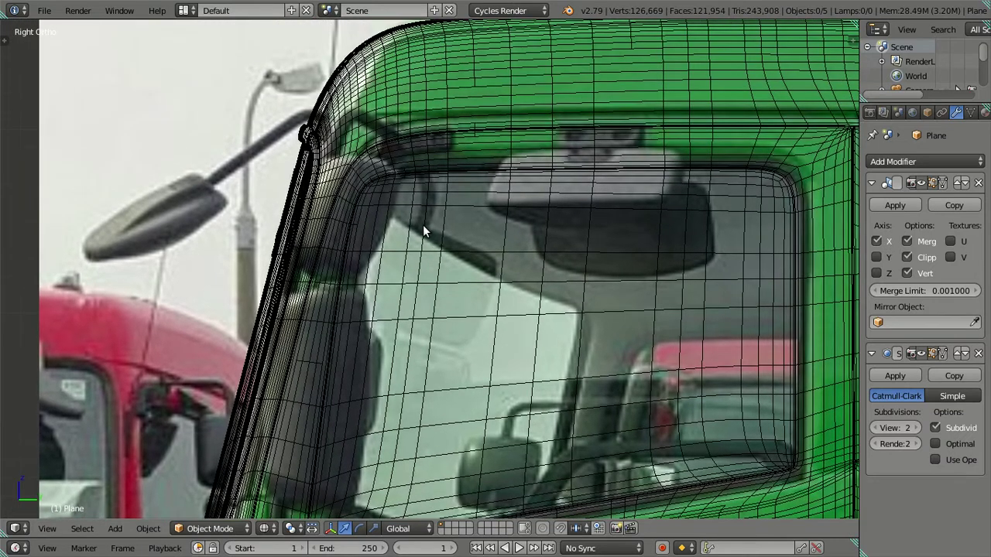
{"action": "scroll", "coordinate": [423, 230], "scroll_direction": "down", "scroll_amount": 1}
{"action": "scroll", "coordinate": [423, 229], "scroll_direction": "up", "scroll_amount": 1}
{"action": "key", "text": "z"}
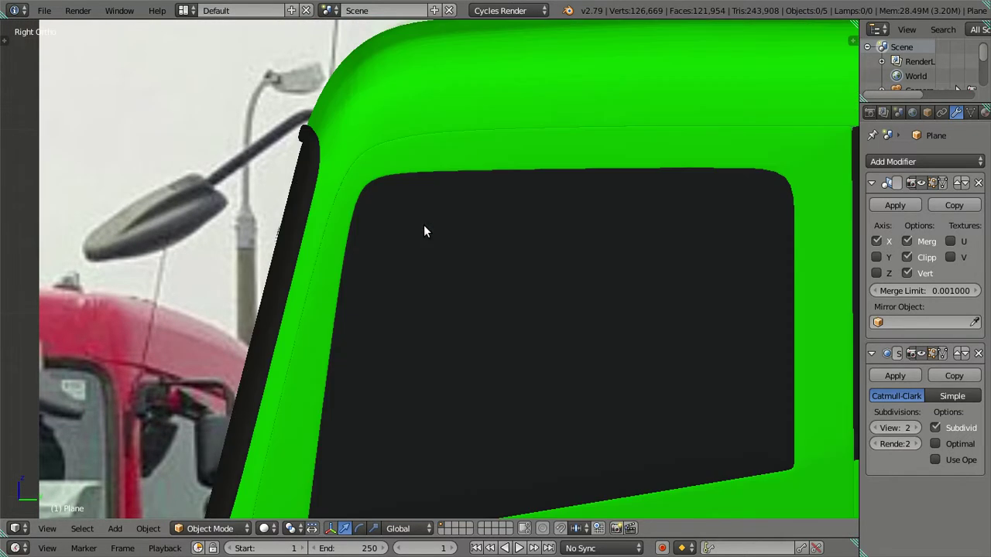
{"action": "double_click", "coordinate": [877, 429]}
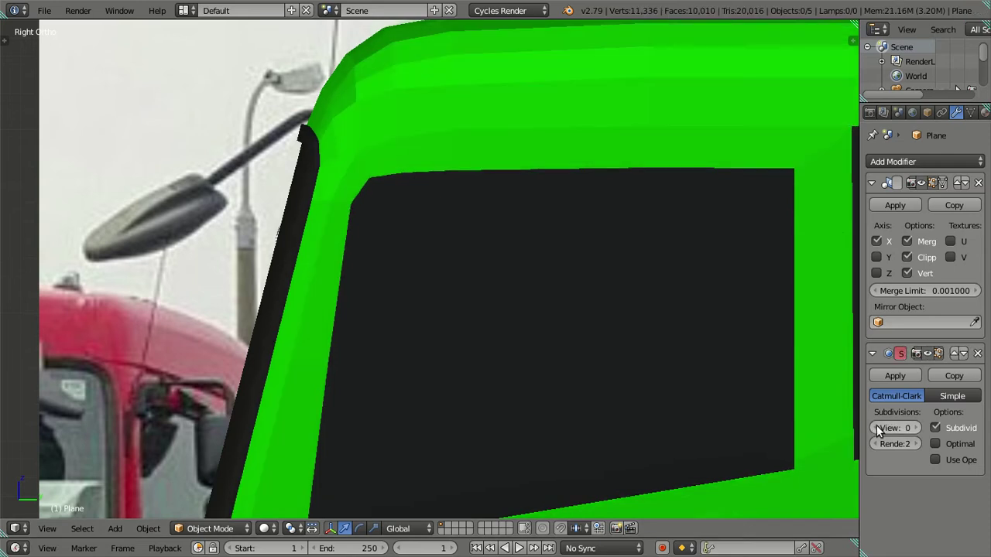
{"action": "key", "text": "Tab"}
In wireframe, circle-select the window's upper front corner vertices and shift them right to match the photo
{"action": "scroll", "coordinate": [444, 187], "scroll_direction": "up", "scroll_amount": 1}
{"action": "scroll", "coordinate": [443, 185], "scroll_direction": "up", "scroll_amount": 1}
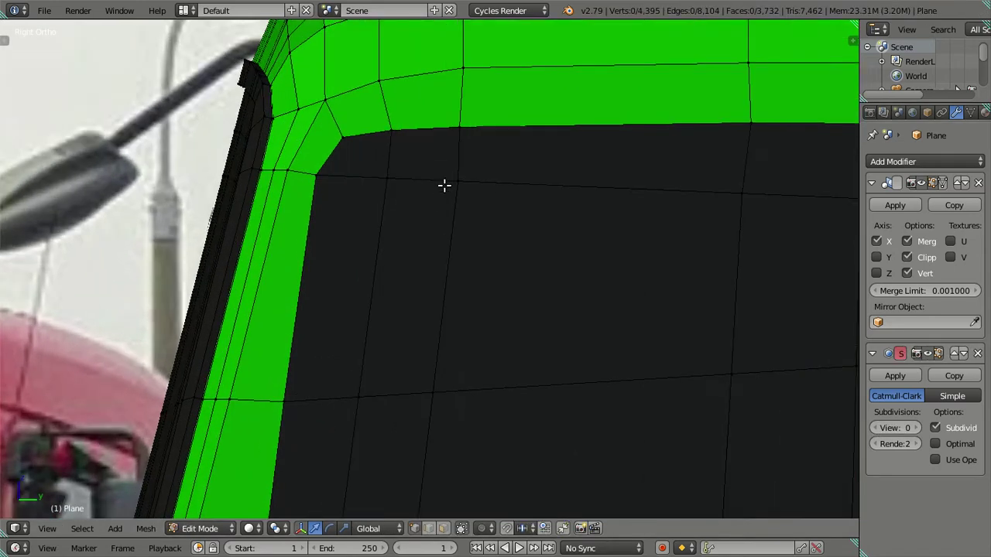
{"action": "scroll", "coordinate": [443, 185], "scroll_direction": "up", "scroll_amount": 1}
{"action": "key", "text": "z"}
{"action": "scroll", "coordinate": [431, 206], "scroll_direction": "up", "scroll_amount": 1}
{"action": "scroll", "coordinate": [405, 206], "scroll_direction": "up", "scroll_amount": 1}
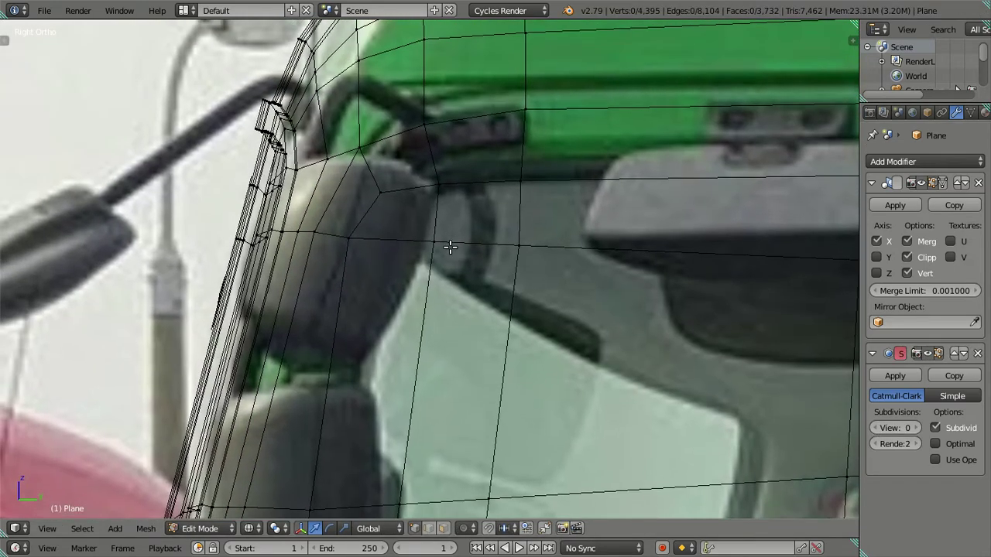
{"action": "scroll", "coordinate": [449, 246], "scroll_direction": "down", "scroll_amount": 5}
{"action": "scroll", "coordinate": [393, 246], "scroll_direction": "up", "scroll_amount": 5}
{"action": "key", "text": "c"}
{"action": "left_click", "coordinate": [328, 234]}
{"action": "left_click", "coordinate": [369, 186]}
{"action": "right_click", "coordinate": [370, 186]}
{"action": "mouse_move", "coordinate": [407, 209]}
{"action": "left_mouse_down"}
{"action": "mouse_move", "coordinate": [435, 201]}
{"action": "mouse_move", "coordinate": [436, 228]}
{"action": "mouse_move", "coordinate": [439, 169]}
{"action": "mouse_move", "coordinate": [462, 192]}
{"action": "left_mouse_up"}
{"action": "key", "text": "c"}
{"action": "right_click", "coordinate": [463, 189]}
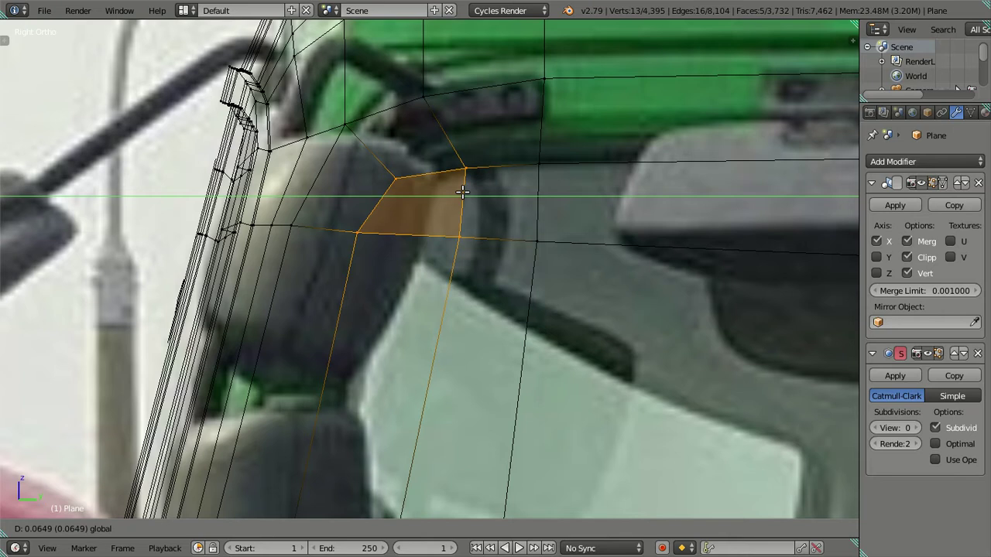
{"action": "scroll", "coordinate": [463, 216], "scroll_direction": "down", "scroll_amount": 2}
{"action": "scroll", "coordinate": [464, 248], "scroll_direction": "down", "scroll_amount": 2}
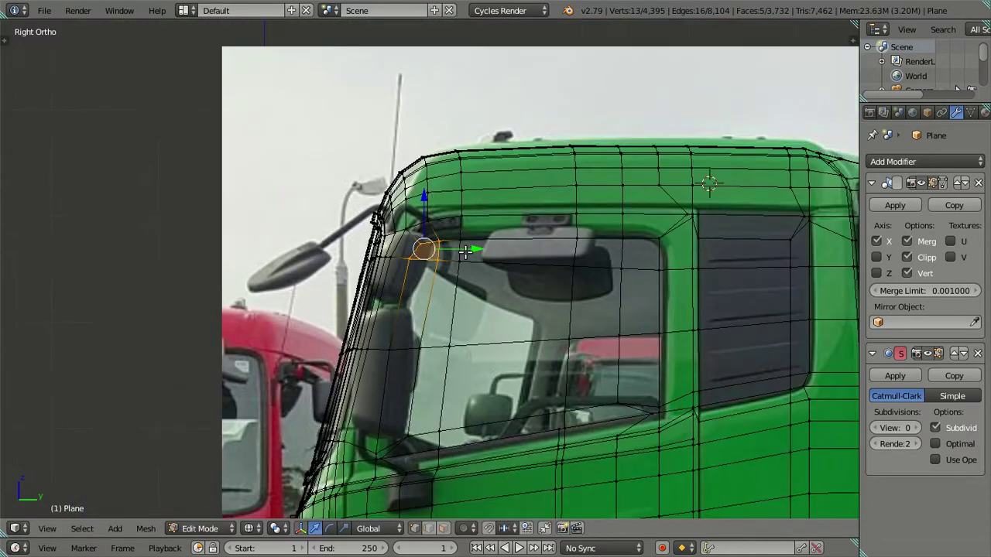
{"action": "scroll", "coordinate": [466, 263], "scroll_direction": "down", "scroll_amount": 1}
{"action": "scroll", "coordinate": [465, 262], "scroll_direction": "down", "scroll_amount": 2}
{"action": "scroll", "coordinate": [468, 275], "scroll_direction": "down", "scroll_amount": 2}
Preview the cab at subdivision level 2, inspecting it in three-quarter view and then right side view
{"action": "key", "text": "Tab"}
{"action": "mouse_move", "coordinate": [466, 305]}
{"action": "middle_mouse_down"}
{"action": "mouse_move", "coordinate": [682, 425]}
{"action": "mouse_move", "coordinate": [648, 372]}
{"action": "mouse_move", "coordinate": [681, 380]}
{"action": "middle_mouse_up"}
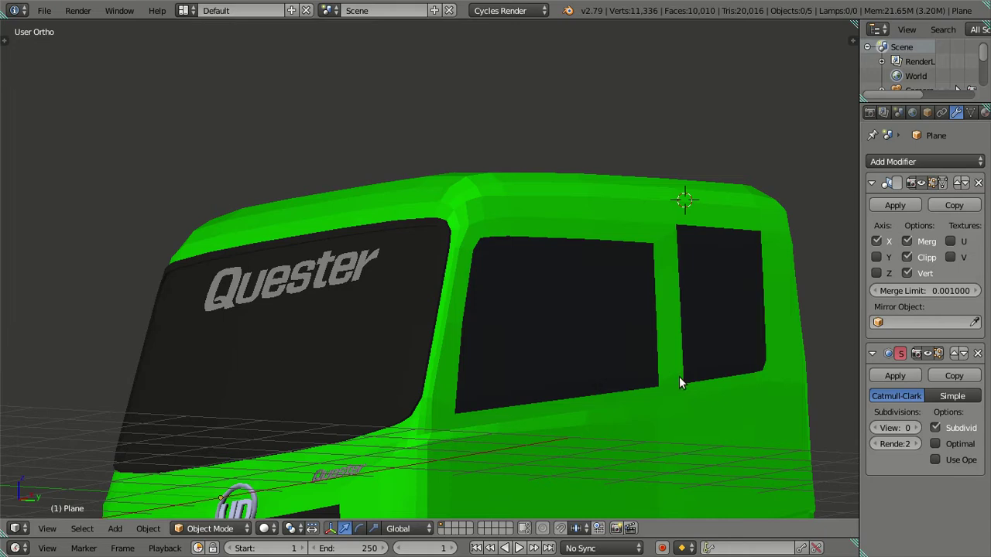
{"action": "left_click_drag", "start_coordinate": [911, 431], "coordinate": [926, 430]}
{"action": "mouse_move", "coordinate": [600, 336]}
{"action": "middle_mouse_down"}
{"action": "mouse_move", "coordinate": [550, 322]}
{"action": "mouse_move", "coordinate": [535, 356]}
{"action": "mouse_move", "coordinate": [557, 361]}
{"action": "mouse_move", "coordinate": [392, 322]}
{"action": "mouse_move", "coordinate": [568, 289]}
{"action": "mouse_move", "coordinate": [516, 292]}
{"action": "middle_mouse_up"}
{"action": "scroll", "coordinate": [535, 356], "scroll_direction": "down", "scroll_amount": 2}
{"action": "scroll", "coordinate": [516, 292], "scroll_direction": "up", "scroll_amount": 3}
{"action": "mouse_move", "coordinate": [278, 277]}
{"action": "middle_mouse_down"}
{"action": "mouse_move", "coordinate": [381, 263]}
{"action": "mouse_move", "coordinate": [197, 269]}
{"action": "middle_mouse_up"}
{"action": "scroll", "coordinate": [352, 265], "scroll_direction": "up", "scroll_amount": 3}
{"action": "scroll", "coordinate": [351, 258], "scroll_direction": "down", "scroll_amount": 3}
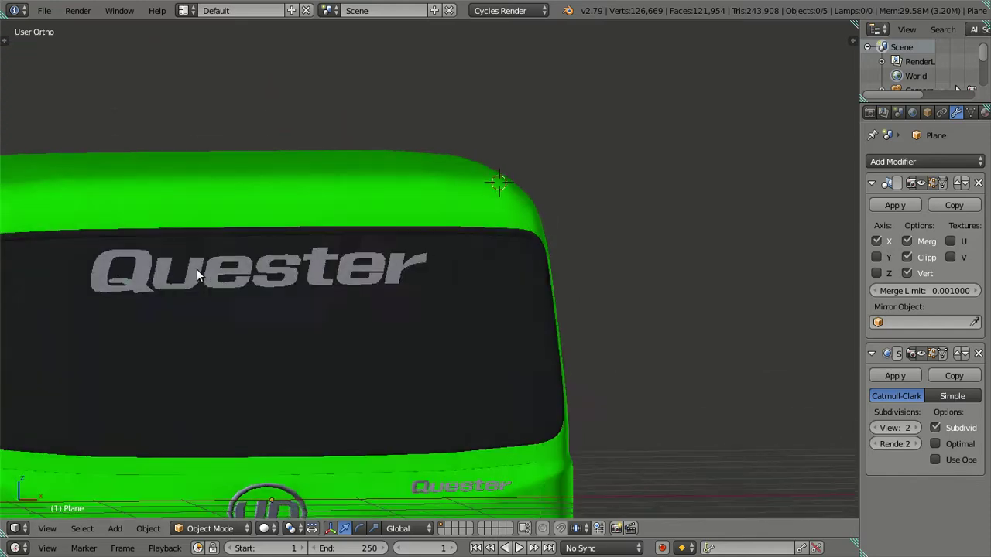
{"action": "key", "text": "KP_3"}
{"action": "scroll", "coordinate": [355, 253], "scroll_direction": "up", "scroll_amount": 4}
{"action": "scroll", "coordinate": [465, 258], "scroll_direction": "down", "scroll_amount": 3}
{"action": "mouse_move", "coordinate": [545, 251]}
{"action": "middle_mouse_down", "text": "shift"}
{"action": "mouse_move", "coordinate": [498, 275]}
{"action": "mouse_move", "coordinate": [469, 274]}
{"action": "middle_mouse_up", "text": "shift"}
{"action": "scroll", "coordinate": [503, 267], "scroll_direction": "up", "scroll_amount": 1}
In mesh editing, show the reference photo through the mesh and drop the subdivision preview to 0
{"action": "key", "text": "Tab"}
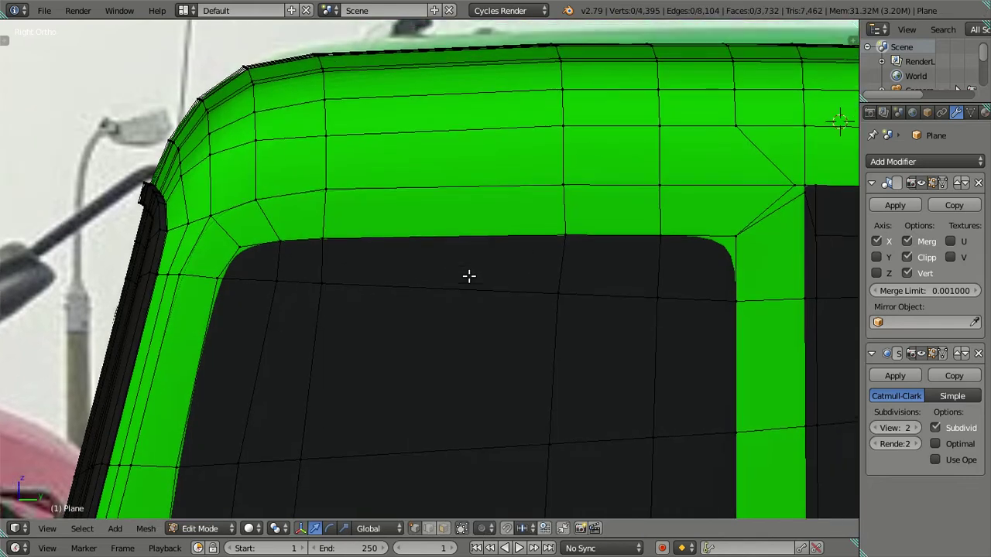
{"action": "scroll", "coordinate": [469, 275], "scroll_direction": "up", "scroll_amount": 1}
{"action": "scroll", "coordinate": [469, 276], "scroll_direction": "up", "scroll_amount": 1}
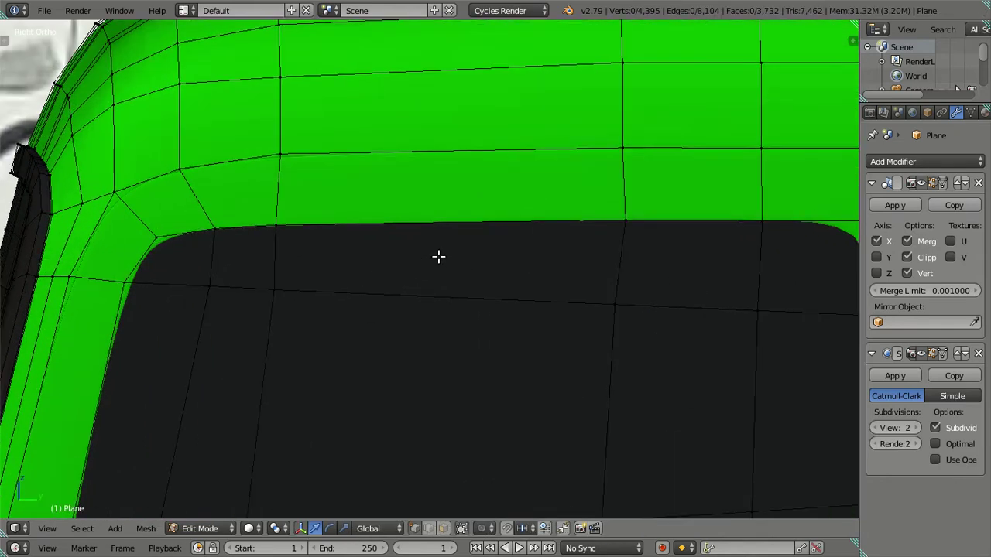
{"action": "key", "text": "z"}
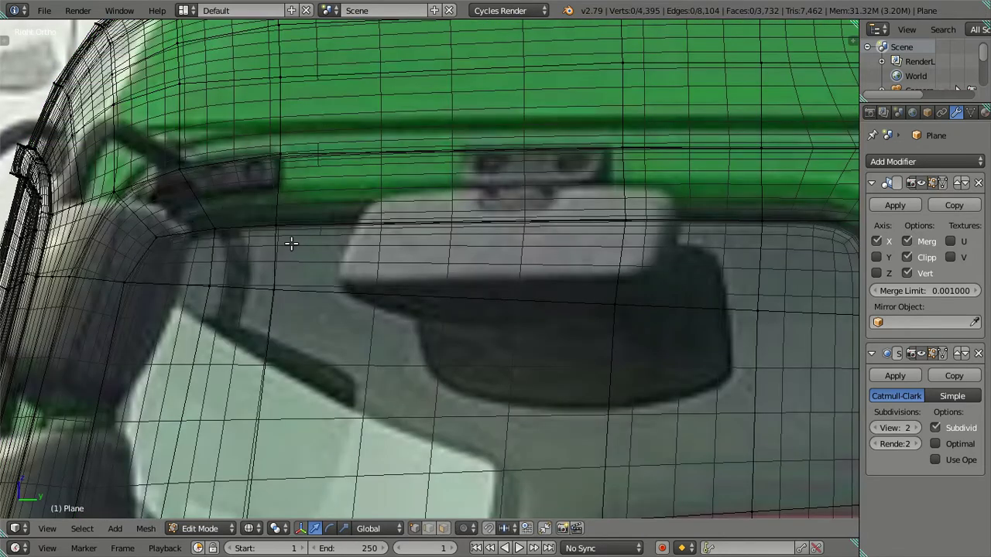
{"action": "left_click", "coordinate": [875, 427]}
{"action": "left_click", "coordinate": [875, 427]}
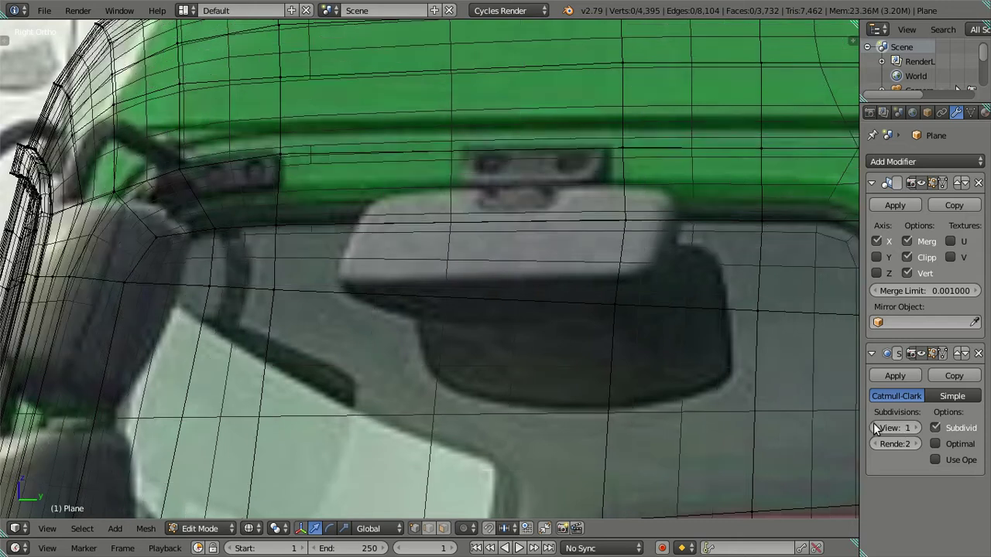
Move the window-top vertex along X and the window's upper front corner along Y to match the photo
{"action": "right_click", "coordinate": [624, 218]}
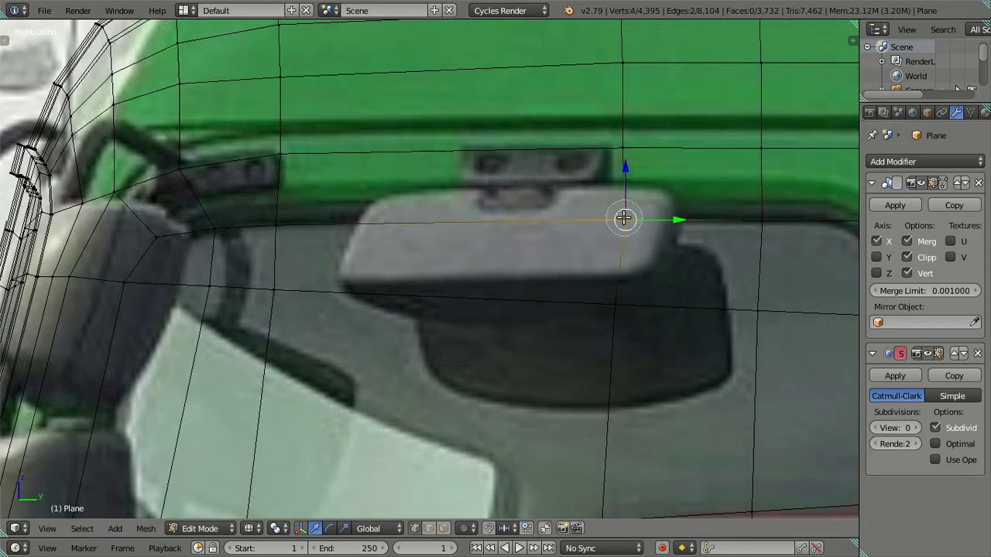
{"action": "key", "text": "g"}
{"action": "key", "text": "x"}
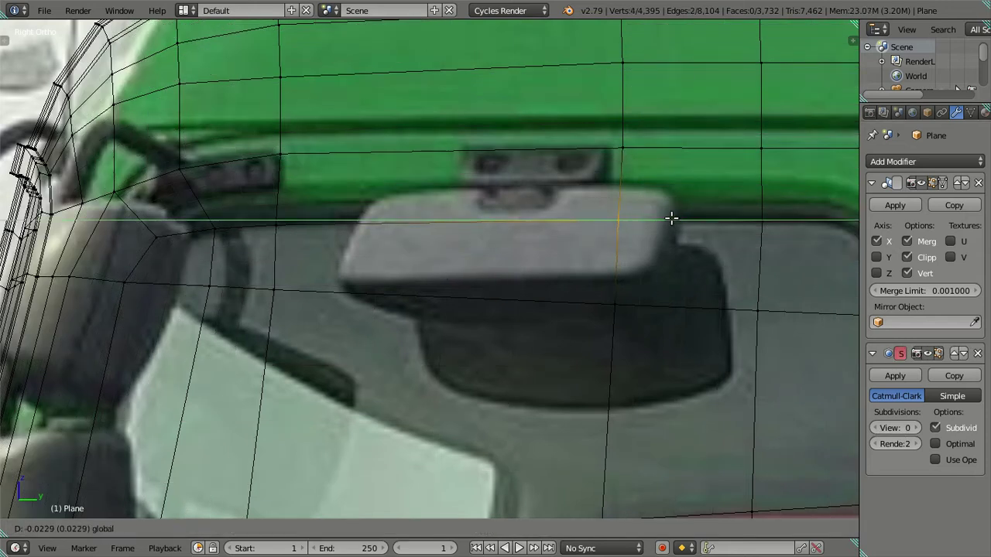
{"action": "left_click", "coordinate": [670, 218]}
{"action": "right_click", "coordinate": [277, 223]}
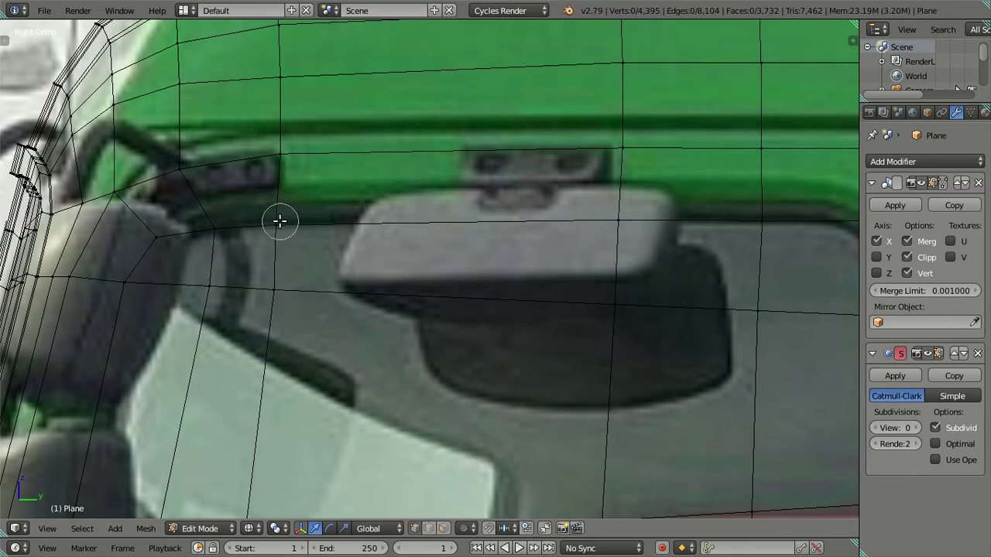
{"action": "key", "text": "g"}
{"action": "key", "text": "y"}
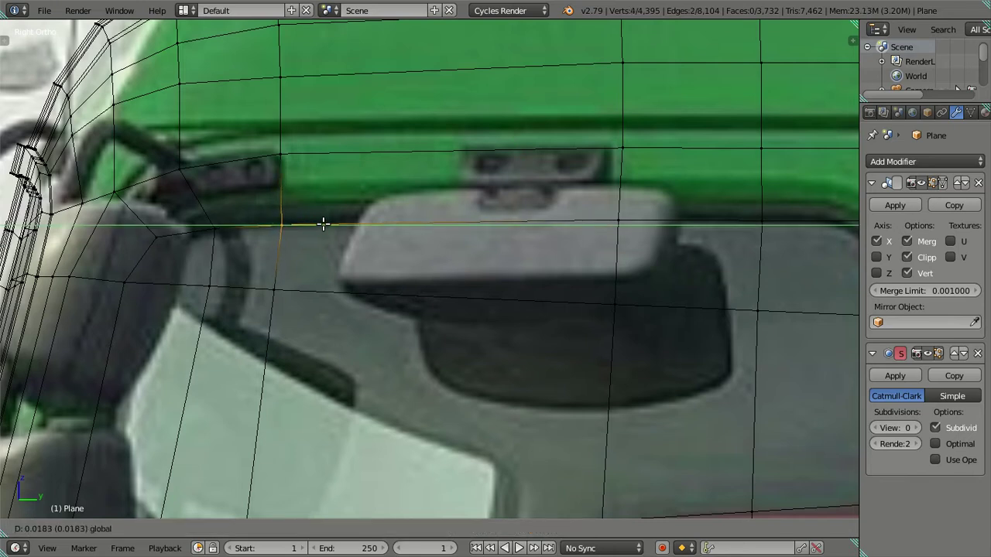
{"action": "left_click", "coordinate": [321, 222]}
{"action": "key", "text": "a"}
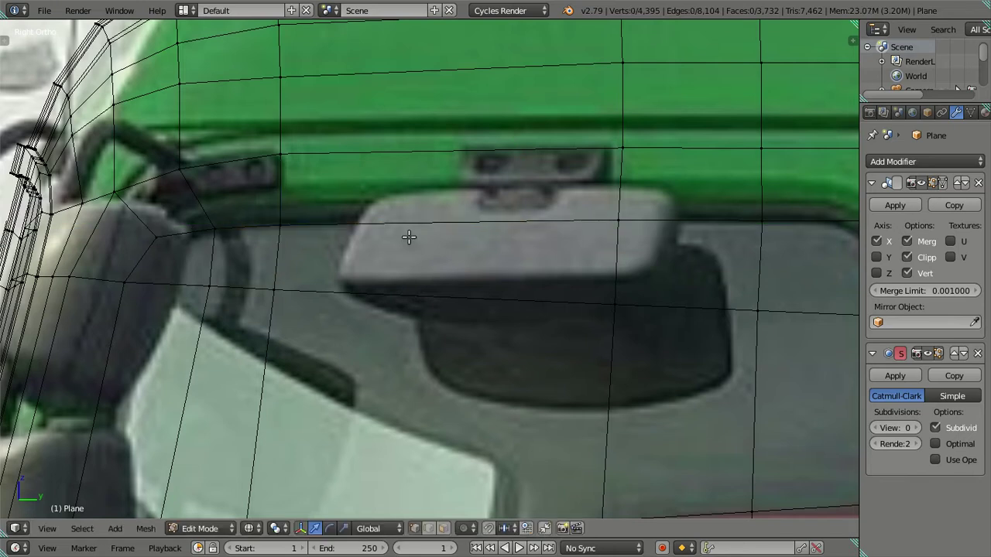
Slide the window-top vertex near the rear corner sideways along X
{"action": "scroll", "coordinate": [658, 284], "scroll_direction": "down", "scroll_amount": 5}
{"action": "middle_click_drag", "start_coordinate": [658, 283], "coordinate": [628, 279], "text": "shift"}
{"action": "scroll", "coordinate": [631, 276], "scroll_direction": "up", "scroll_amount": 5}
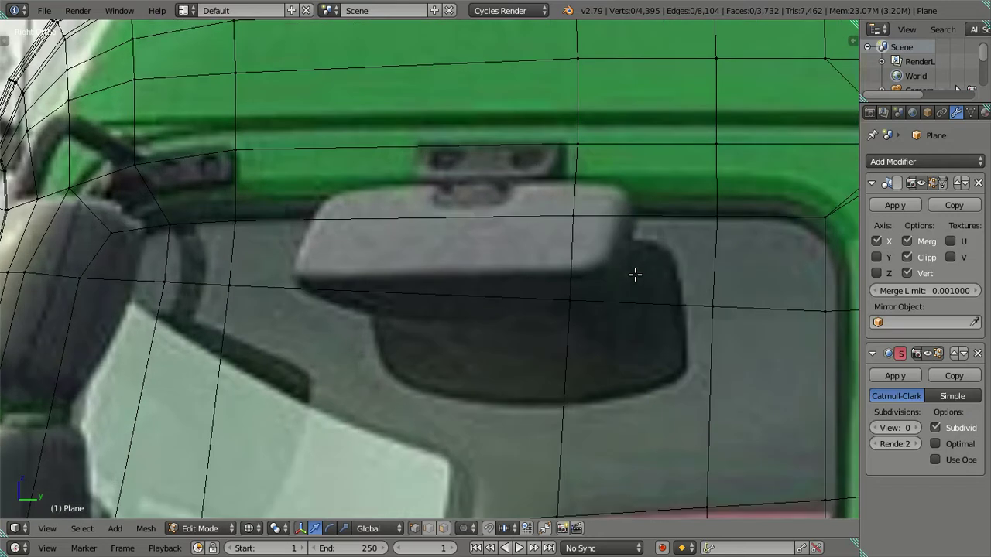
{"action": "right_click", "coordinate": [717, 217]}
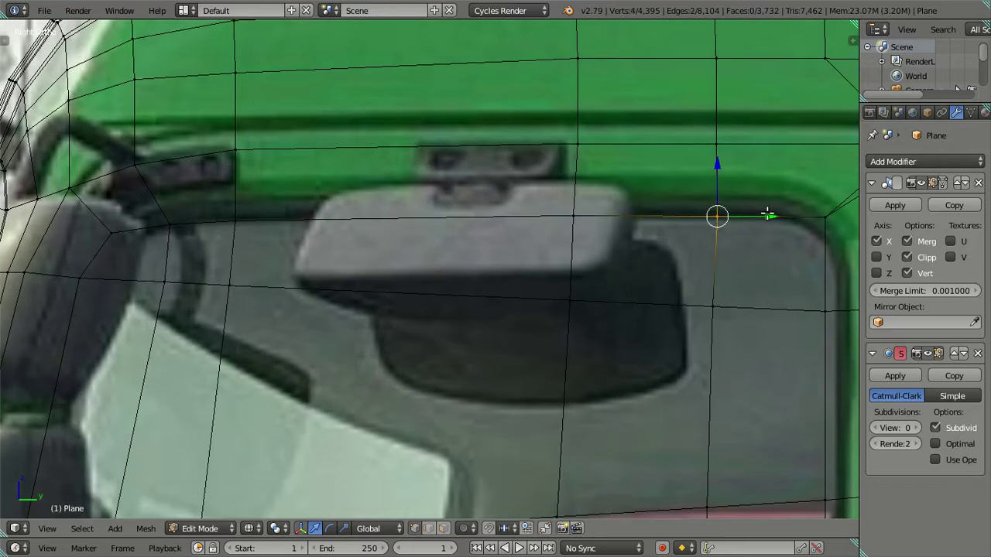
{"action": "left_click_drag", "start_coordinate": [772, 215], "coordinate": [769, 214]}
{"action": "key", "text": "a"}
Shift the horizontal edge loop across the side window slightly to line up with the reference
{"action": "scroll", "coordinate": [513, 257], "scroll_direction": "down", "scroll_amount": 5}
{"action": "scroll", "coordinate": [481, 278], "scroll_direction": "up", "scroll_amount": 3}
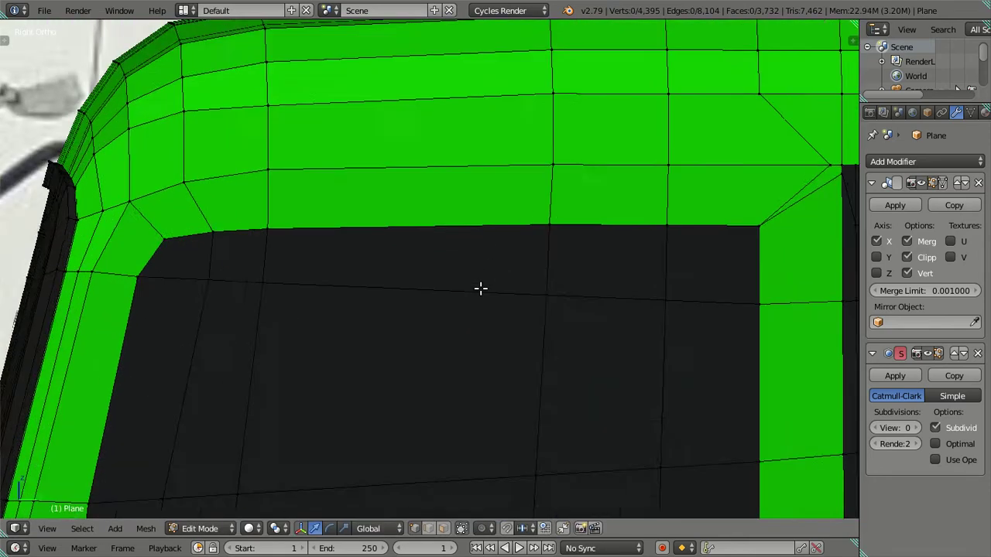
{"action": "scroll", "coordinate": [480, 289], "scroll_direction": "up", "scroll_amount": 1}
{"action": "key", "text": "z"}
{"action": "right_click", "coordinate": [571, 220], "text": "alt"}
{"action": "scroll", "coordinate": [629, 224], "scroll_direction": "up", "scroll_amount": 2}
{"action": "left_click_drag", "start_coordinate": [687, 191], "coordinate": [663, 203]}
{"action": "key", "text": "a"}
View through the camera and raise the subdivision preview back to level 1
{"action": "key", "text": "KP_0"}
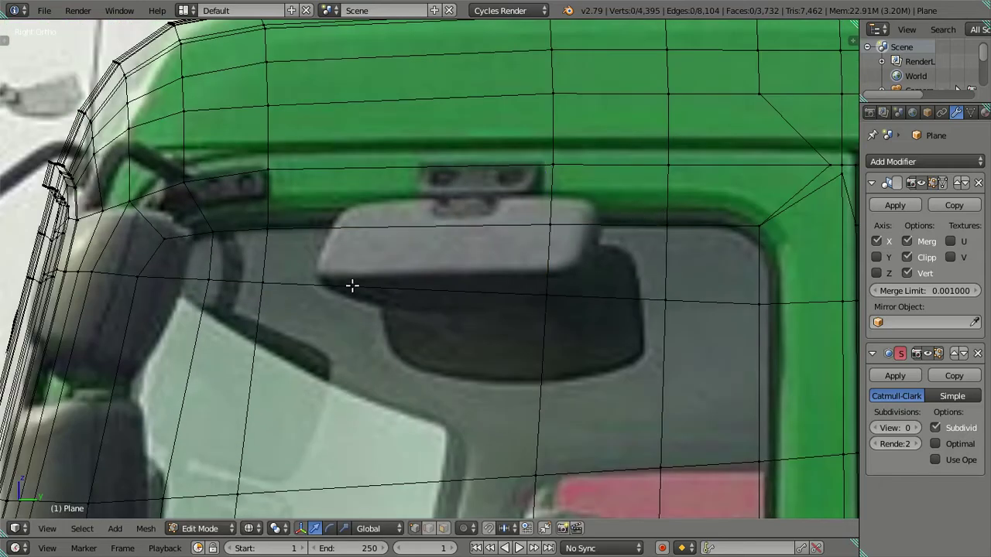
{"action": "mouse_move", "coordinate": [337, 278]}
{"action": "middle_mouse_down"}
{"action": "mouse_move", "coordinate": [376, 289]}
{"action": "mouse_move", "coordinate": [442, 278]}
{"action": "middle_mouse_up"}
{"action": "left_click", "coordinate": [917, 427]}
{"action": "left_click", "coordinate": [917, 427]}
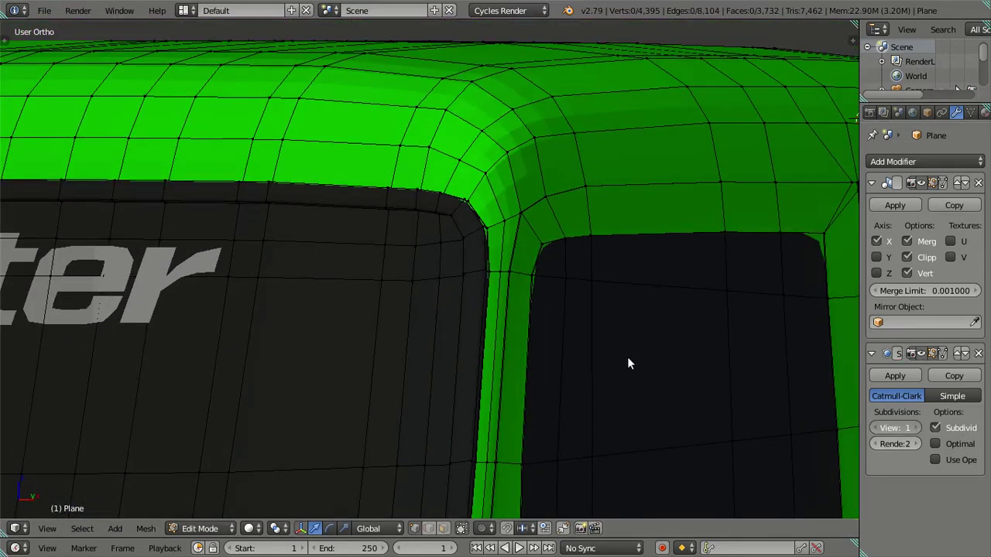
In Object Mode, orbit around the smoothed cab to check side windows, rear window and Quester windshield
{"action": "scroll", "coordinate": [627, 357], "scroll_direction": "down", "scroll_amount": 2}
{"action": "mouse_move", "coordinate": [627, 354]}
{"action": "middle_mouse_down"}
{"action": "mouse_move", "coordinate": [588, 323]}
{"action": "mouse_move", "coordinate": [533, 336]}
{"action": "middle_mouse_up"}
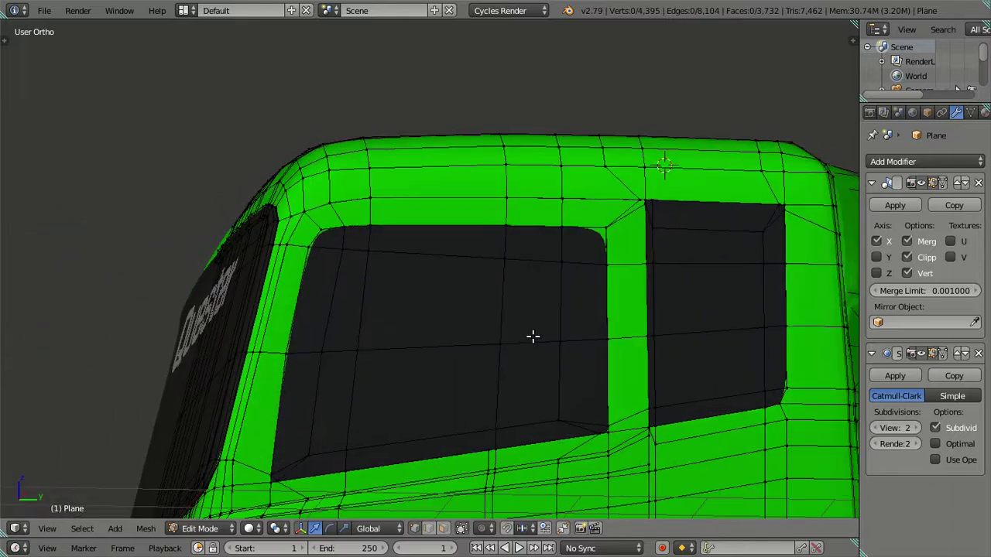
{"action": "key", "text": "Tab"}
{"action": "mouse_move", "coordinate": [457, 323]}
{"action": "middle_mouse_down"}
{"action": "mouse_move", "coordinate": [442, 326]}
{"action": "mouse_move", "coordinate": [420, 305]}
{"action": "mouse_move", "coordinate": [502, 334]}
{"action": "mouse_move", "coordinate": [609, 317]}
{"action": "mouse_move", "coordinate": [495, 268]}
{"action": "mouse_move", "coordinate": [549, 239]}
{"action": "mouse_move", "coordinate": [391, 250]}
{"action": "mouse_move", "coordinate": [458, 222]}
{"action": "middle_mouse_up"}
{"action": "scroll", "coordinate": [442, 326], "scroll_direction": "down", "scroll_amount": 2}
{"action": "scroll", "coordinate": [462, 245], "scroll_direction": "up", "scroll_amount": 2}
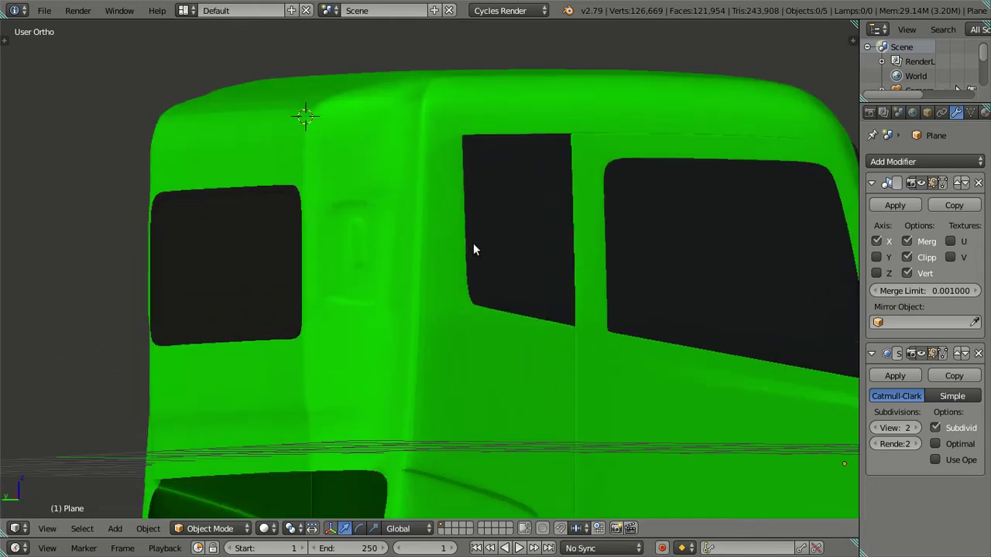
{"action": "scroll", "coordinate": [487, 244], "scroll_direction": "down", "scroll_amount": 2}
{"action": "mouse_move", "coordinate": [511, 243]}
{"action": "middle_mouse_down"}
{"action": "mouse_move", "coordinate": [603, 212]}
{"action": "mouse_move", "coordinate": [402, 223]}
{"action": "mouse_move", "coordinate": [394, 300]}
{"action": "mouse_move", "coordinate": [482, 263]}
{"action": "mouse_move", "coordinate": [564, 266]}
{"action": "mouse_move", "coordinate": [546, 276]}
{"action": "middle_mouse_up"}
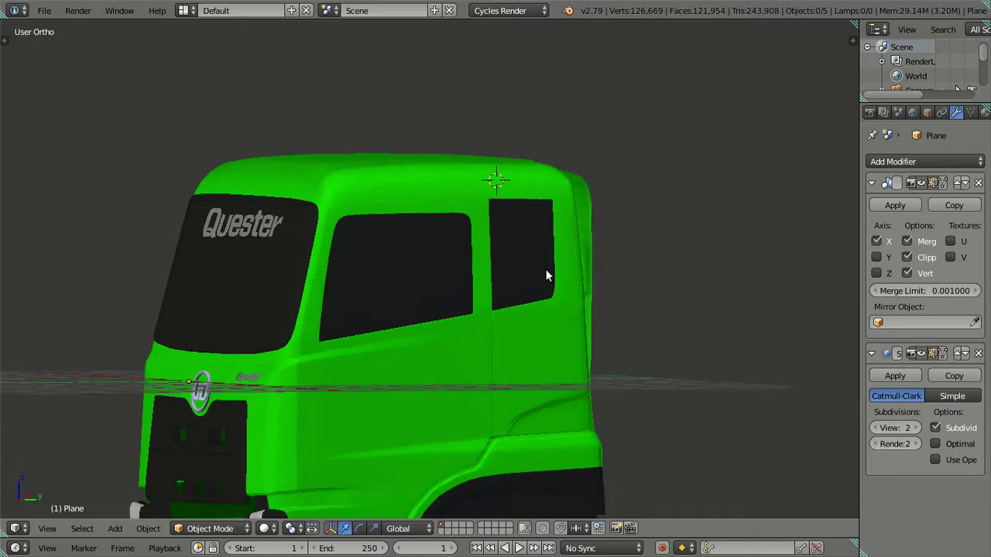
{"action": "scroll", "coordinate": [492, 298], "scroll_direction": "up", "scroll_amount": 3}
{"action": "mouse_move", "coordinate": [377, 263]}
{"action": "middle_mouse_down"}
{"action": "mouse_move", "coordinate": [486, 305]}
{"action": "mouse_move", "coordinate": [579, 316]}
{"action": "middle_mouse_up"}
{"action": "scroll", "coordinate": [648, 334], "scroll_direction": "up", "scroll_amount": 2}
{"action": "scroll", "coordinate": [666, 328], "scroll_direction": "down", "scroll_amount": 1}
{"action": "scroll", "coordinate": [670, 321], "scroll_direction": "down", "scroll_amount": 1}
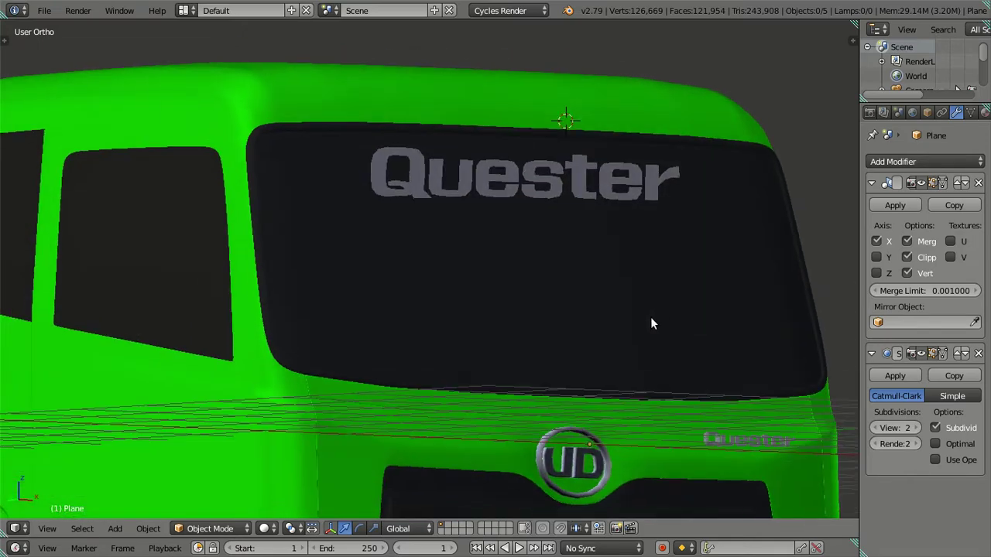
{"action": "scroll", "coordinate": [616, 318], "scroll_direction": "down", "scroll_amount": 3}
{"action": "scroll", "coordinate": [596, 319], "scroll_direction": "down", "scroll_amount": 2}
{"action": "mouse_move", "coordinate": [617, 320]}
{"action": "middle_mouse_down"}
{"action": "mouse_move", "coordinate": [637, 313]}
{"action": "mouse_move", "coordinate": [449, 288]}
{"action": "mouse_move", "coordinate": [361, 327]}
{"action": "mouse_move", "coordinate": [390, 338]}
{"action": "middle_mouse_up"}
{"action": "scroll", "coordinate": [547, 351], "scroll_direction": "up", "scroll_amount": 2}
Switch to right side view, turn the subdivision preview off and zoom in on the window in mesh editing
{"action": "key", "text": "KP_3"}
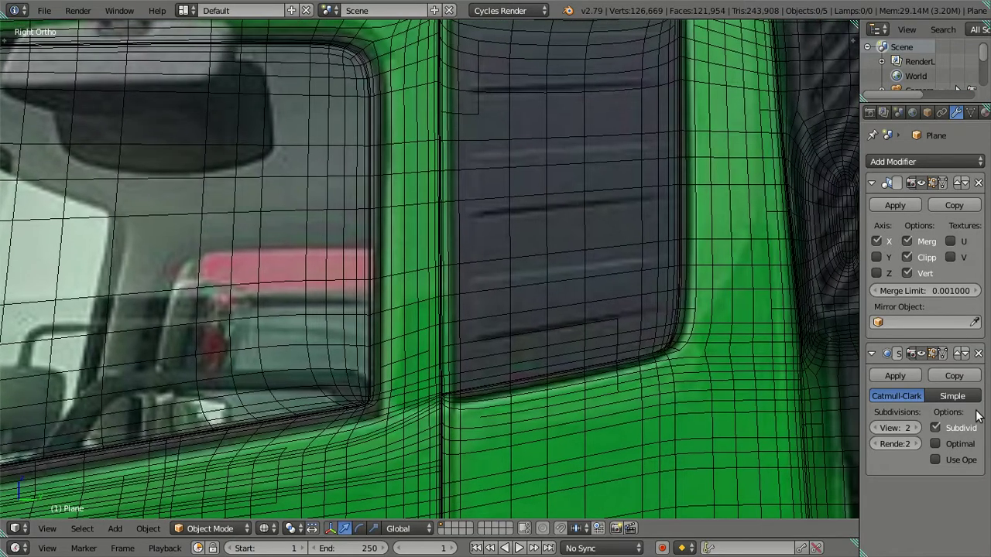
{"action": "left_click", "coordinate": [879, 428]}
{"action": "left_click", "coordinate": [879, 428]}
{"action": "scroll", "coordinate": [672, 388], "scroll_direction": "up", "scroll_amount": 3}
{"action": "scroll", "coordinate": [642, 369], "scroll_direction": "up", "scroll_amount": 1}
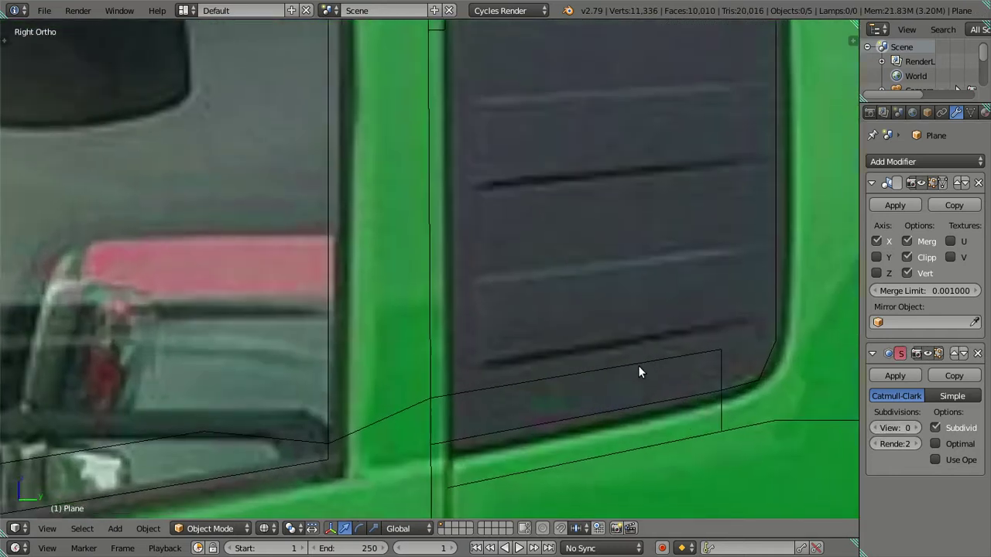
{"action": "scroll", "coordinate": [629, 376], "scroll_direction": "up", "scroll_amount": 2}
{"action": "key", "text": "Tab"}
{"action": "scroll", "coordinate": [637, 377], "scroll_direction": "up", "scroll_amount": 1}
{"action": "scroll", "coordinate": [531, 325], "scroll_direction": "up", "scroll_amount": 1}
{"action": "scroll", "coordinate": [579, 405], "scroll_direction": "up", "scroll_amount": 1}
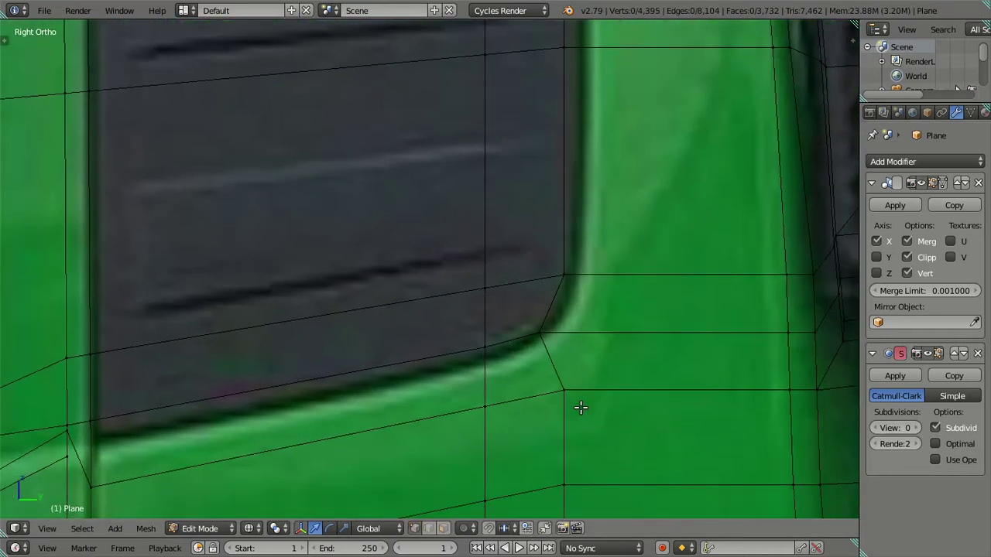
{"action": "scroll", "coordinate": [577, 367], "scroll_direction": "up", "scroll_amount": 1}
{"action": "right_click", "coordinate": [563, 348]}
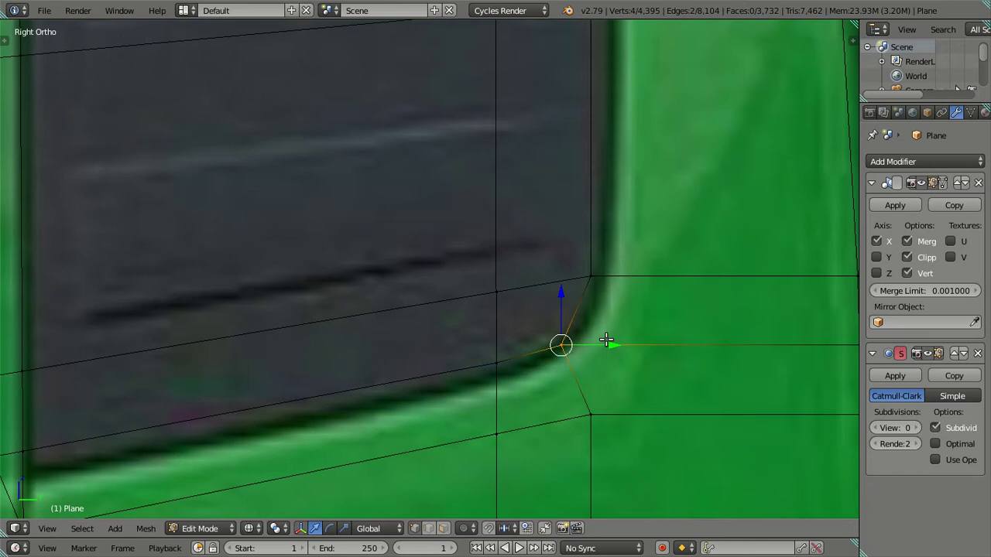
{"action": "scroll", "coordinate": [598, 320], "scroll_direction": "down", "scroll_amount": 2}
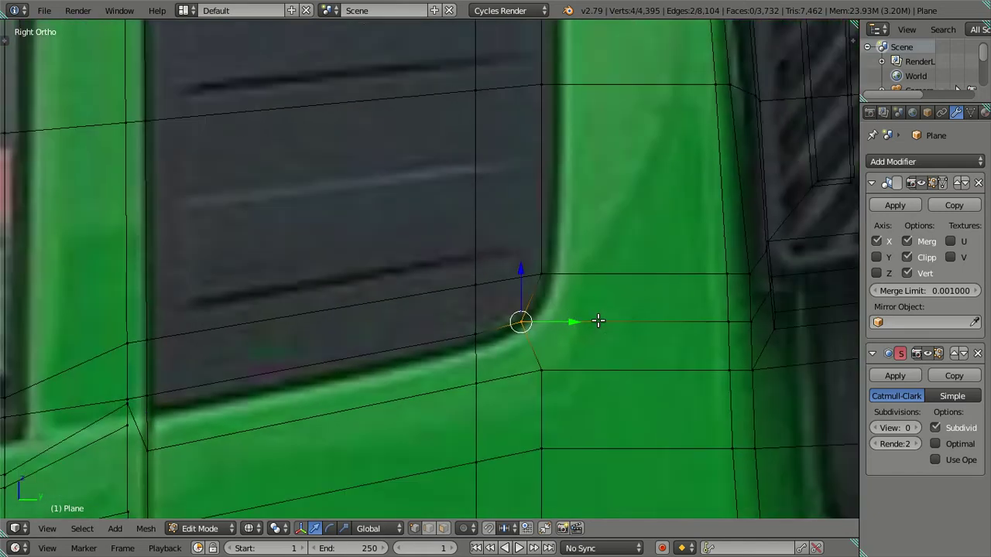
{"action": "key", "text": "a"}
Raise the subdivision preview to level 1, switch to solid shading and inspect the connected window piece
{"action": "left_click", "coordinate": [917, 427]}
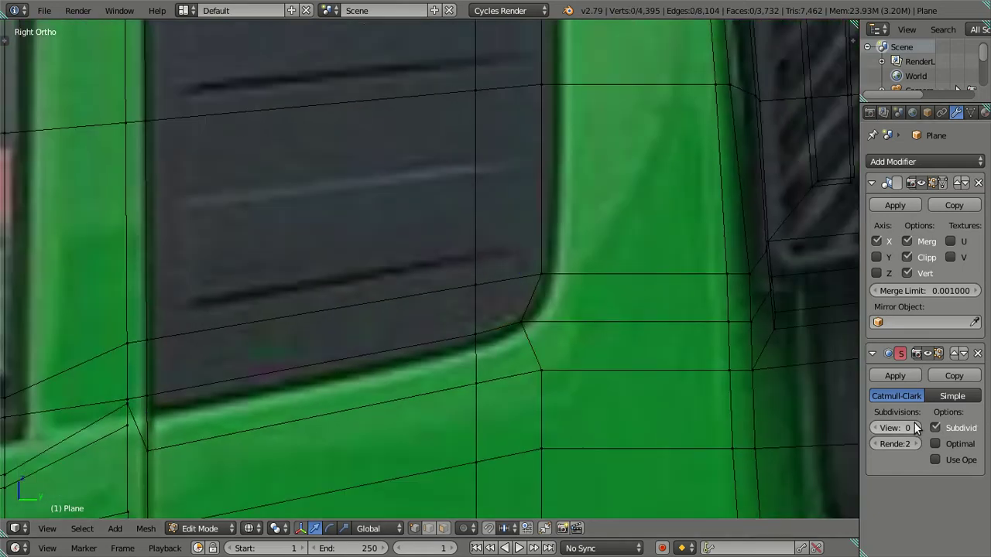
{"action": "key", "text": "ctrl+2"}
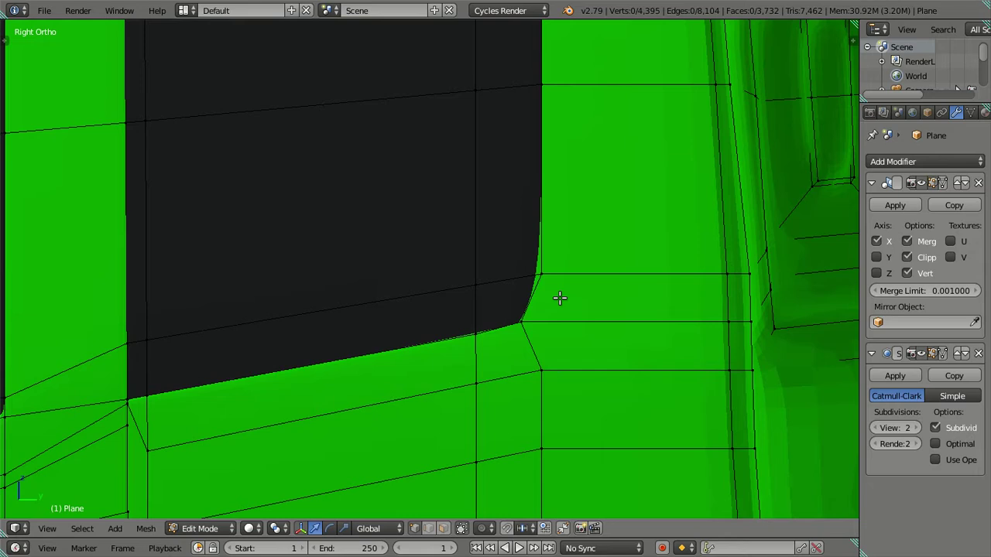
{"action": "scroll", "coordinate": [559, 298], "scroll_direction": "up", "scroll_amount": 2}
{"action": "scroll", "coordinate": [560, 298], "scroll_direction": "up", "scroll_amount": 2}
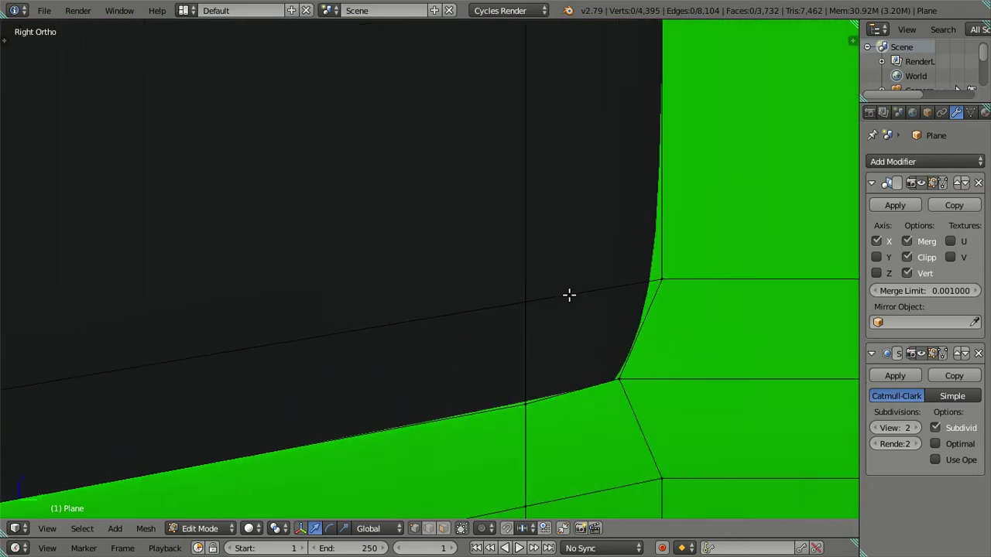
{"action": "right_click", "coordinate": [524, 300]}
{"action": "key", "text": "ctrl+l"}
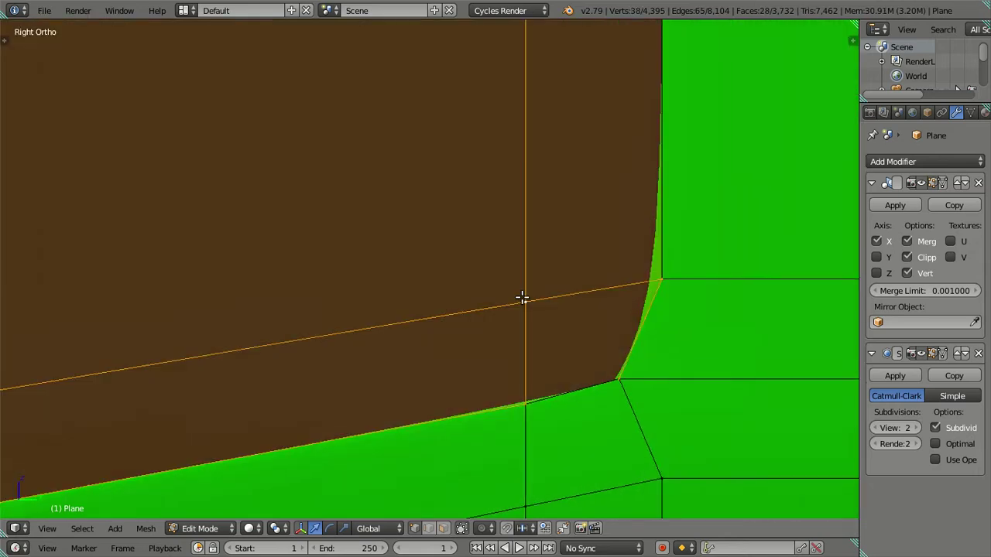
{"action": "right_click", "coordinate": [523, 298]}
{"action": "scroll", "coordinate": [542, 293], "scroll_direction": "down", "scroll_amount": 1}
{"action": "scroll", "coordinate": [542, 290], "scroll_direction": "down", "scroll_amount": 3}
{"action": "scroll", "coordinate": [565, 296], "scroll_direction": "up", "scroll_amount": 3}
{"action": "key", "text": "a"}
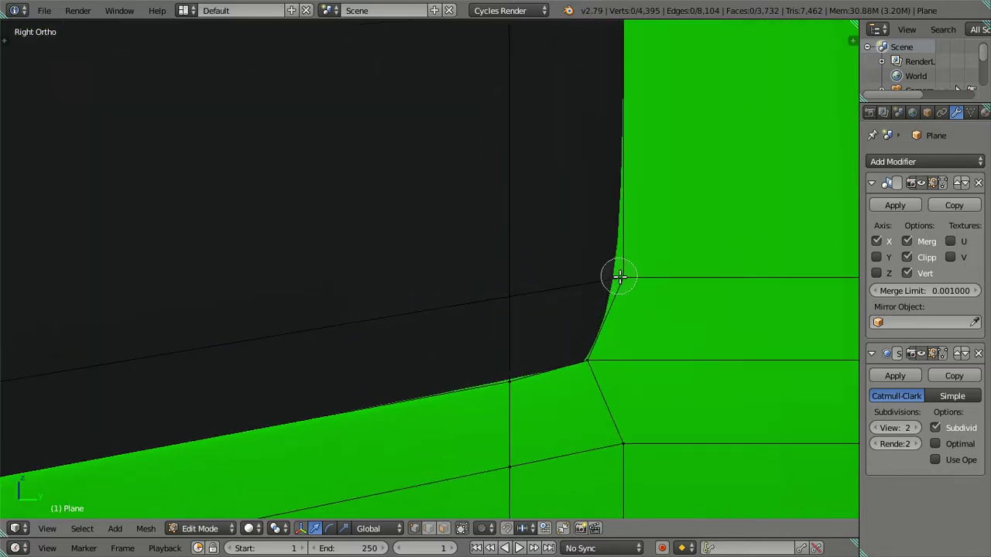
Select a window corner vertex in wireframe, cancel its move, and toggle the reference photo on the mesh
{"action": "key", "text": "z"}
{"action": "right_click", "coordinate": [625, 279]}
{"action": "key", "text": "z"}
{"action": "key", "text": "g"}
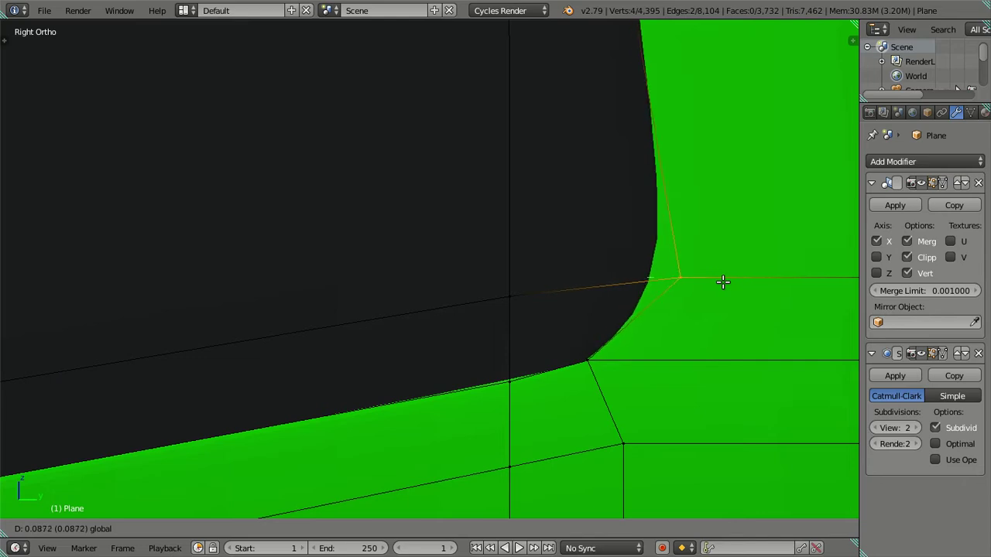
{"action": "key", "text": "Escape"}
{"action": "key", "text": "a"}
{"action": "key", "text": "alt+z"}
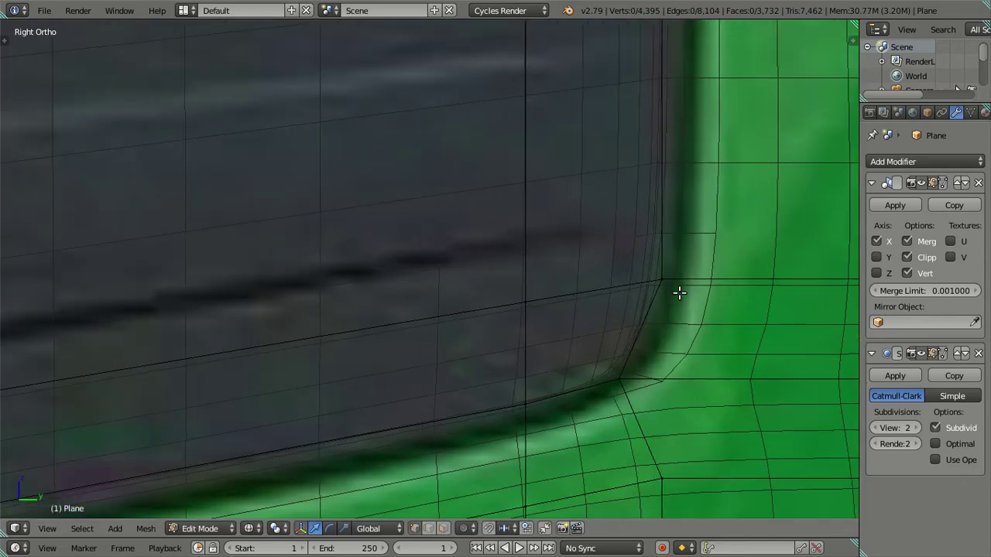
{"action": "key", "text": "alt+z"}
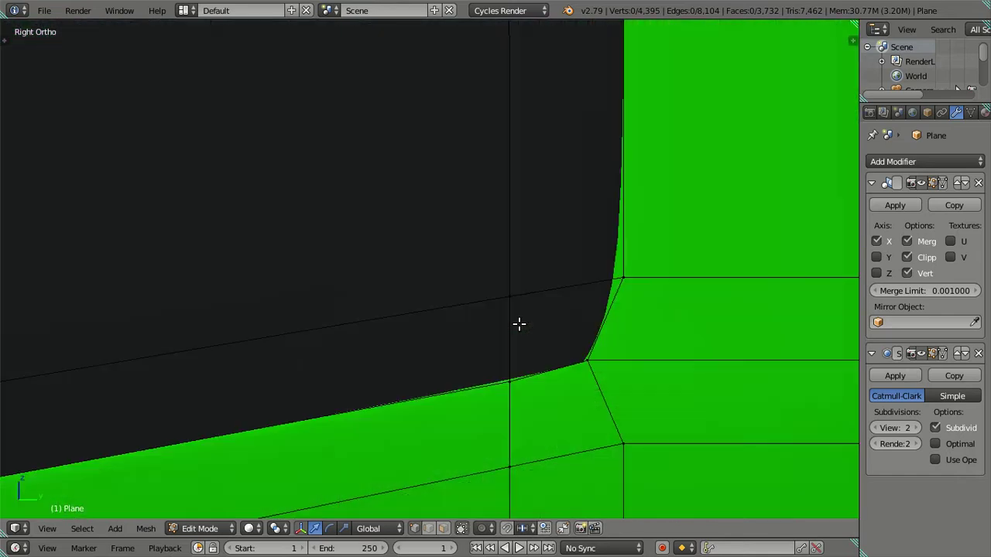
{"action": "key", "text": "alt+z"}
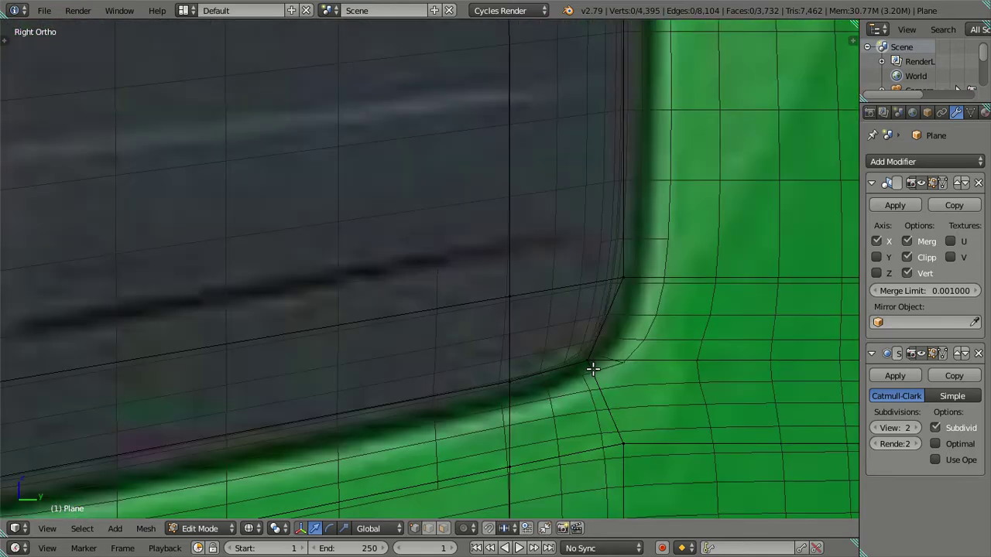
Raise the lower window corner vertex vertically along Z to match the photo
{"action": "right_click", "coordinate": [588, 361]}
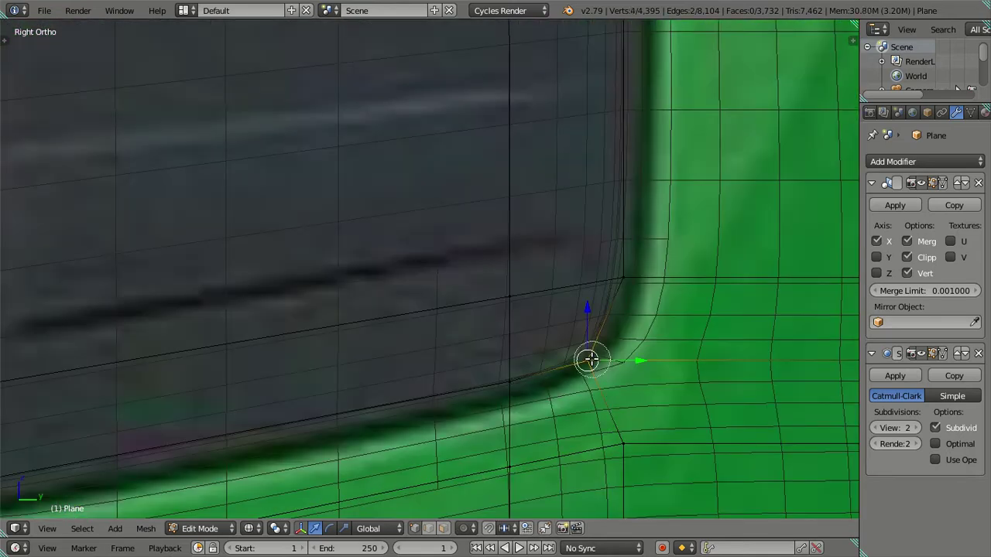
{"action": "key", "text": "g"}
{"action": "key", "text": "z"}
{"action": "left_click", "coordinate": [591, 303]}
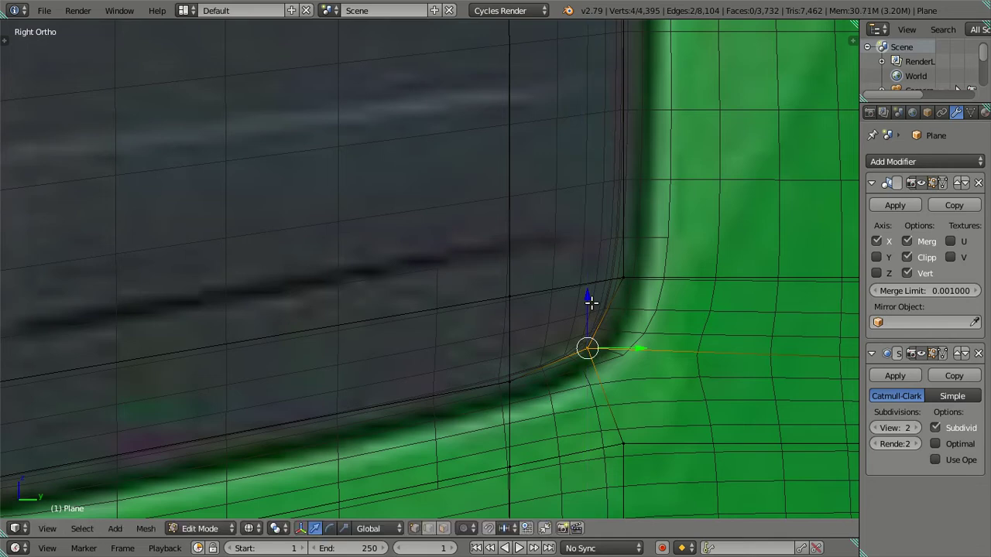
{"action": "scroll", "coordinate": [592, 325], "scroll_direction": "down", "scroll_amount": 2}
{"action": "key", "text": "a"}
Check the window frames in Object Mode, then return to right side view with the reference showing
{"action": "key", "text": "shift+z"}
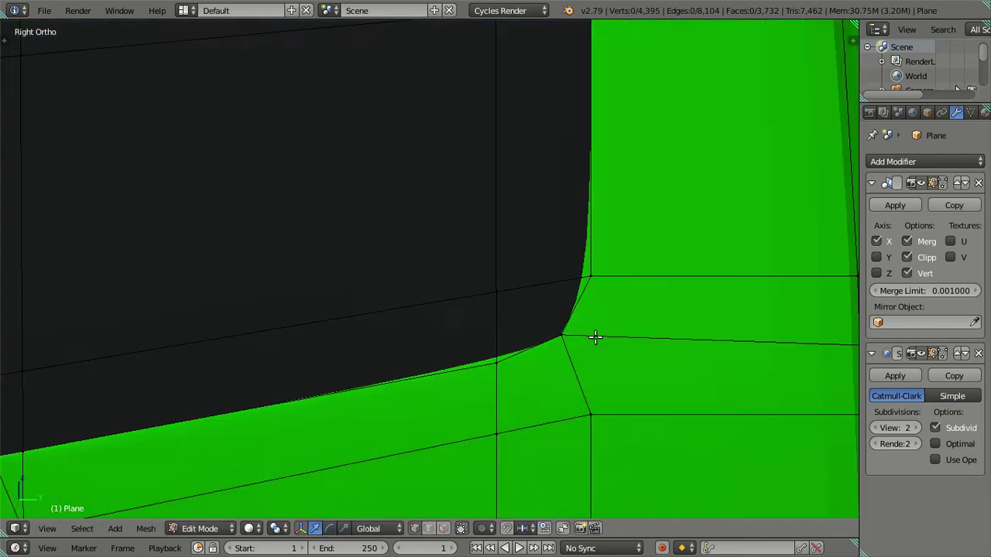
{"action": "key", "text": "Tab"}
{"action": "middle_click_drag", "start_coordinate": [585, 359], "coordinate": [604, 353]}
{"action": "key", "text": "KP_3"}
{"action": "key", "text": "shift+z"}
{"action": "scroll", "coordinate": [602, 343], "scroll_direction": "up", "scroll_amount": 2}
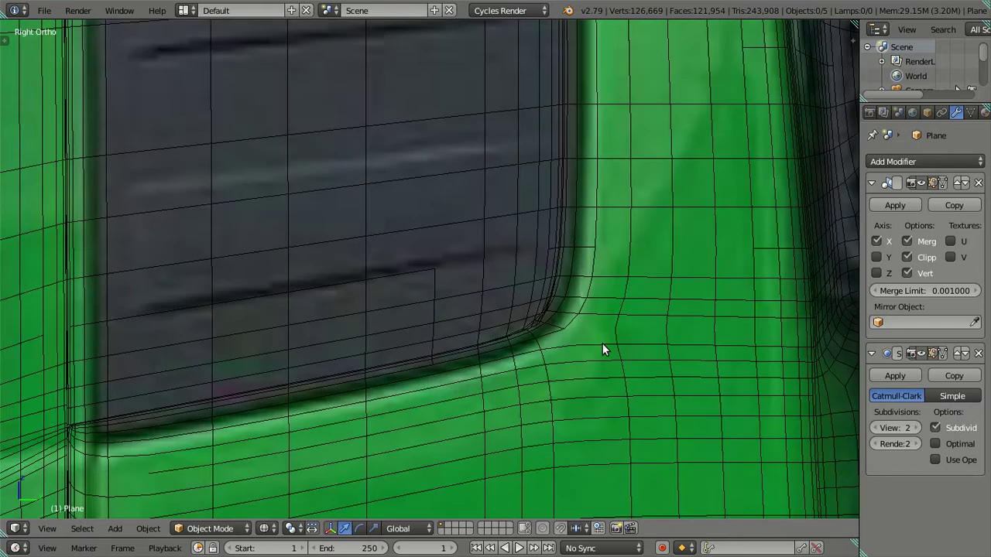
{"action": "scroll", "coordinate": [596, 352], "scroll_direction": "up", "scroll_amount": 1}
Toggle between mesh editing and Object Mode, and between solid green and reference-photo shading
{"action": "key", "text": "Tab"}
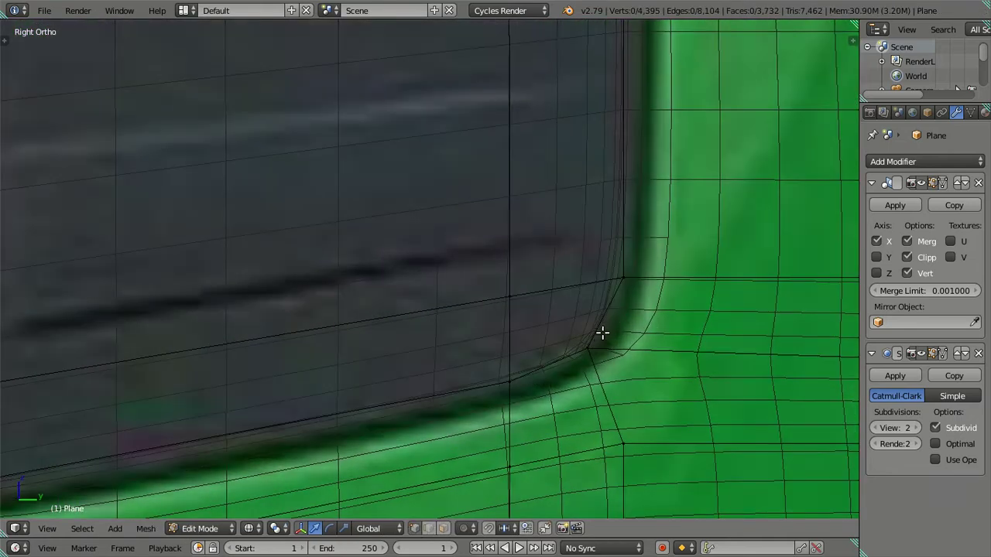
{"action": "key", "text": "Tab"}
{"action": "key", "text": "Tab"}
{"action": "key", "text": "shift+z"}
{"action": "scroll", "coordinate": [624, 317], "scroll_direction": "down", "scroll_amount": 2}
{"action": "scroll", "coordinate": [625, 312], "scroll_direction": "down", "scroll_amount": 2}
{"action": "scroll", "coordinate": [579, 257], "scroll_direction": "down", "scroll_amount": 2}
{"action": "key", "text": "shift+z"}
{"action": "scroll", "coordinate": [558, 369], "scroll_direction": "up", "scroll_amount": 3}
{"action": "scroll", "coordinate": [573, 365], "scroll_direction": "up", "scroll_amount": 1}
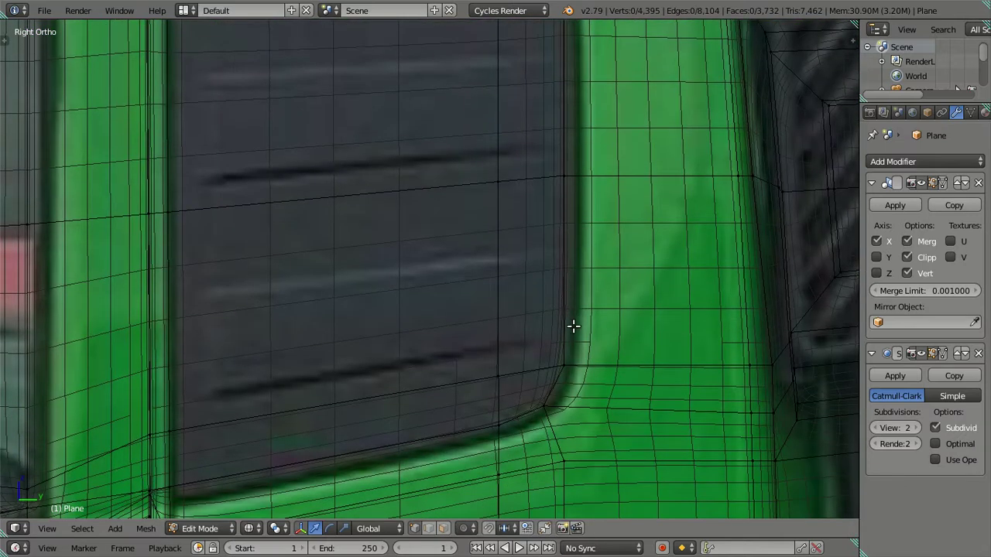
{"action": "scroll", "coordinate": [572, 327], "scroll_direction": "up", "scroll_amount": 2}
Nudge the two lower window corner vertices down, then show the window opening at preview level 1 in Solid shading
{"action": "middle_click_drag", "start_coordinate": [590, 429], "coordinate": [590, 248], "text": "shift"}
{"action": "right_click", "coordinate": [522, 246]}
{"action": "scroll", "coordinate": [522, 246], "scroll_direction": "down", "scroll_amount": 2}
{"action": "scroll", "coordinate": [521, 242], "scroll_direction": "up", "scroll_amount": 1}
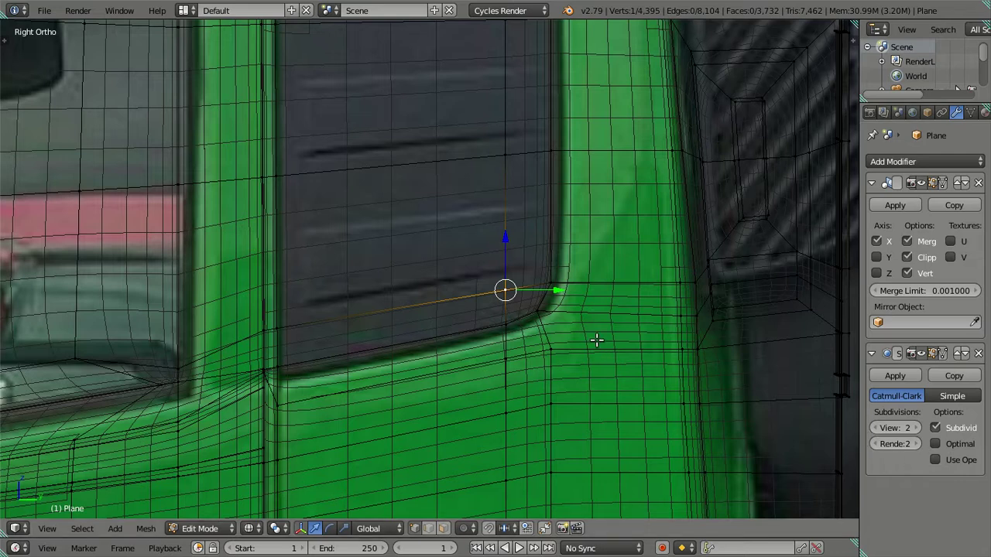
{"action": "scroll", "coordinate": [593, 339], "scroll_direction": "up", "scroll_amount": 2}
{"action": "right_click", "coordinate": [661, 331], "text": "shift"}
{"action": "key", "text": "g"}
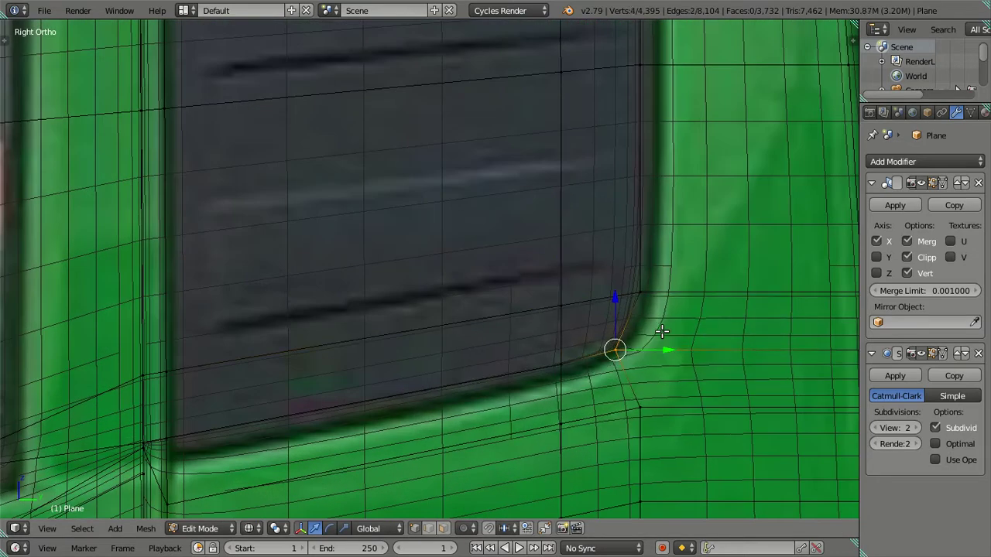
{"action": "scroll", "coordinate": [661, 331], "scroll_direction": "down", "scroll_amount": 2}
{"action": "left_click", "coordinate": [875, 427]}
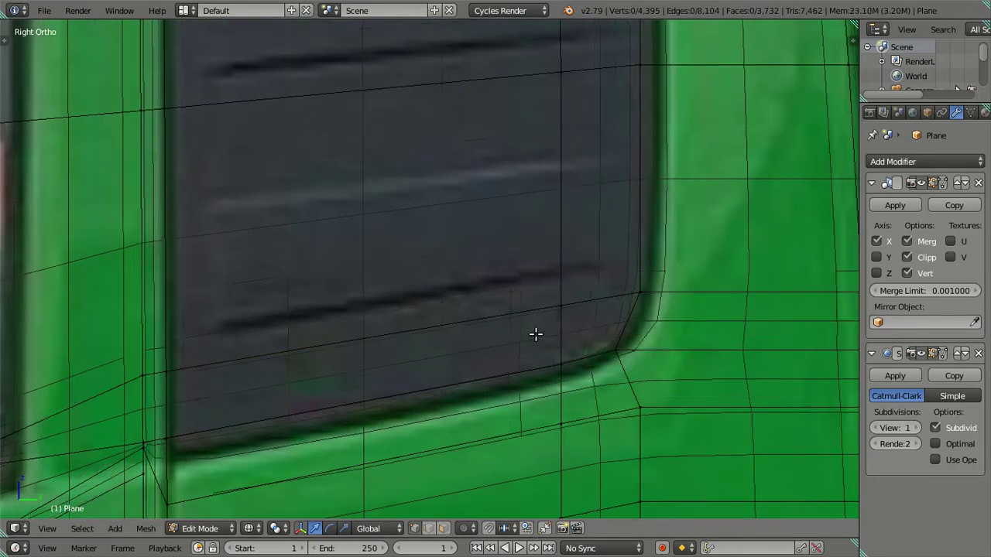
{"action": "key", "text": "alt+z"}
{"action": "scroll", "coordinate": [523, 310], "scroll_direction": "up", "scroll_amount": 3}
{"action": "middle_click_drag", "start_coordinate": [523, 309], "coordinate": [535, 360], "text": "shift"}
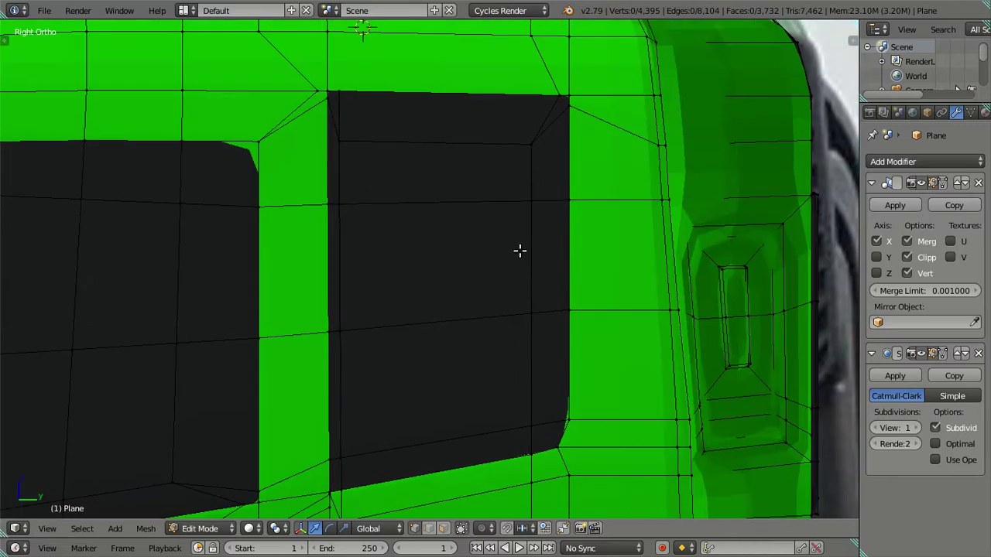
Temporarily assign the white material to the linked rear side window panel
{"action": "right_click", "coordinate": [516, 207]}
{"action": "key", "text": "ctrl+l"}
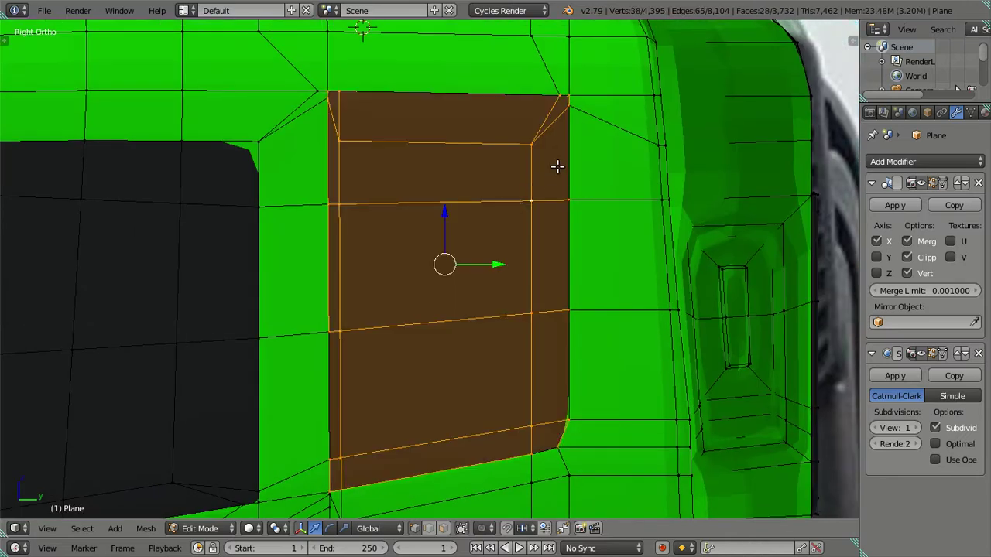
{"action": "left_click", "coordinate": [984, 112]}
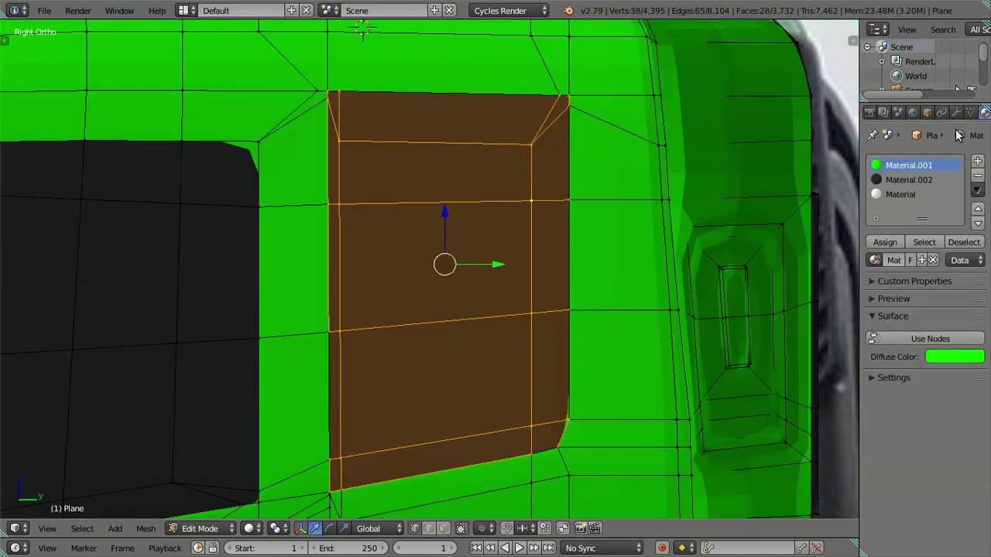
{"action": "left_click", "coordinate": [898, 194]}
{"action": "left_click", "coordinate": [885, 242]}
{"action": "key", "text": "a"}
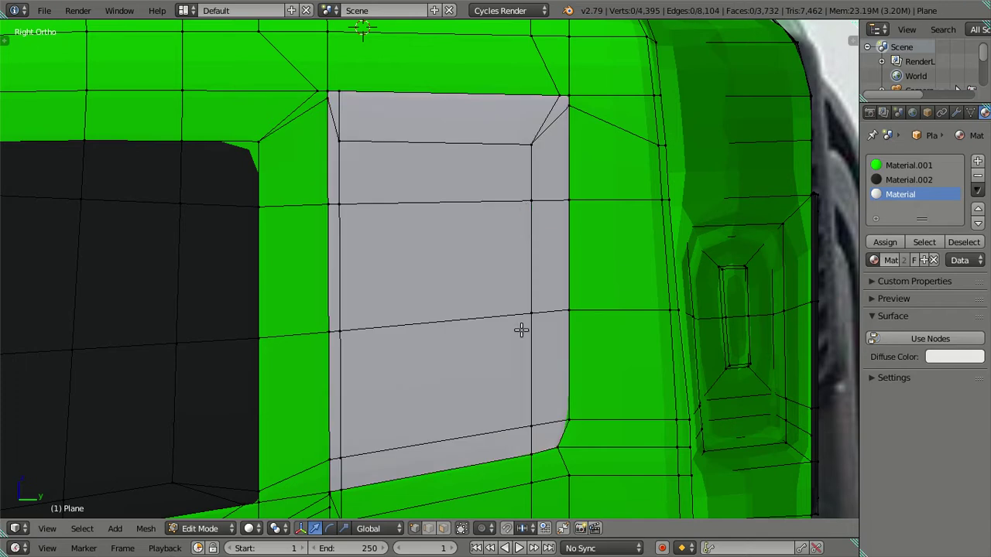
In face mode, select the window's rim strips, four corner faces and three centre faces
{"action": "left_click", "coordinate": [443, 529]}
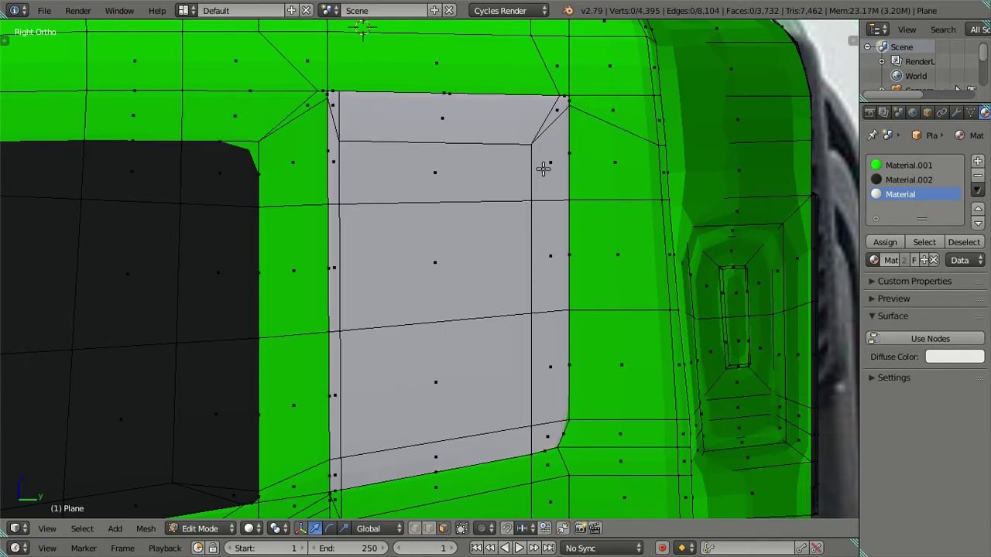
{"action": "right_click", "coordinate": [548, 129], "text": "alt"}
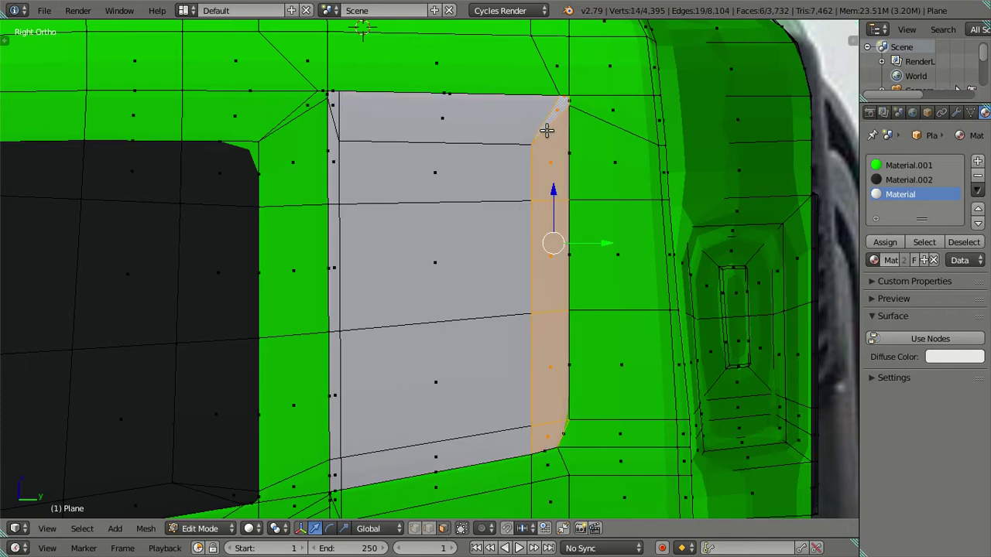
{"action": "right_click", "coordinate": [335, 116], "text": "alt+shift"}
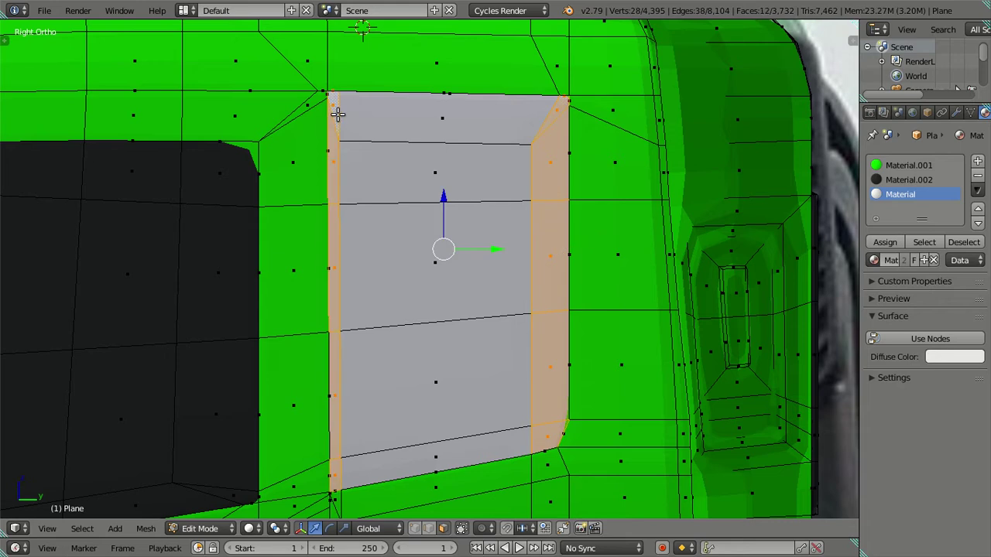
{"action": "key", "text": "a"}
{"action": "right_click", "coordinate": [334, 107]}
{"action": "right_click", "coordinate": [369, 111], "text": "shift"}
{"action": "right_click", "coordinate": [548, 115], "text": "shift"}
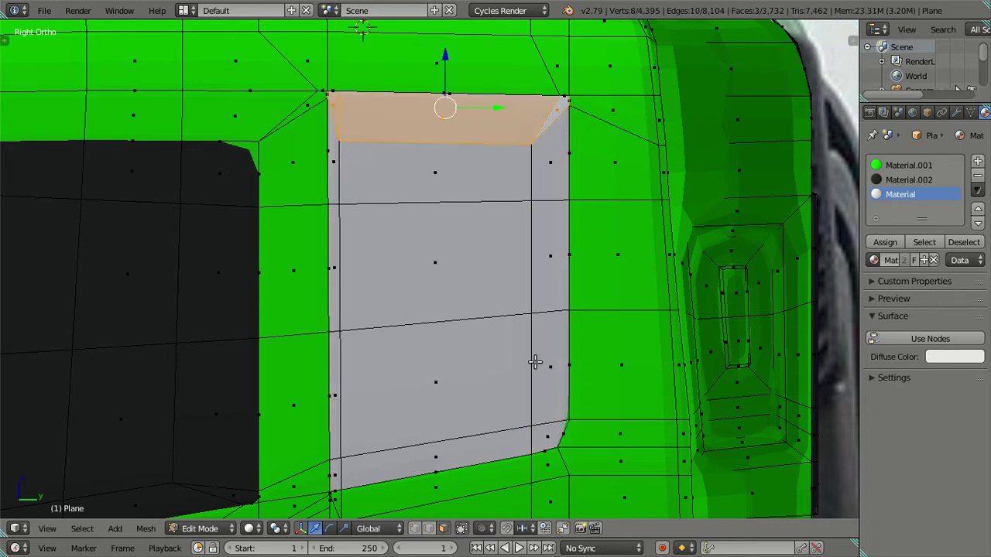
{"action": "right_click", "coordinate": [548, 429], "text": "ctrl"}
{"action": "right_click", "coordinate": [447, 457], "text": "shift"}
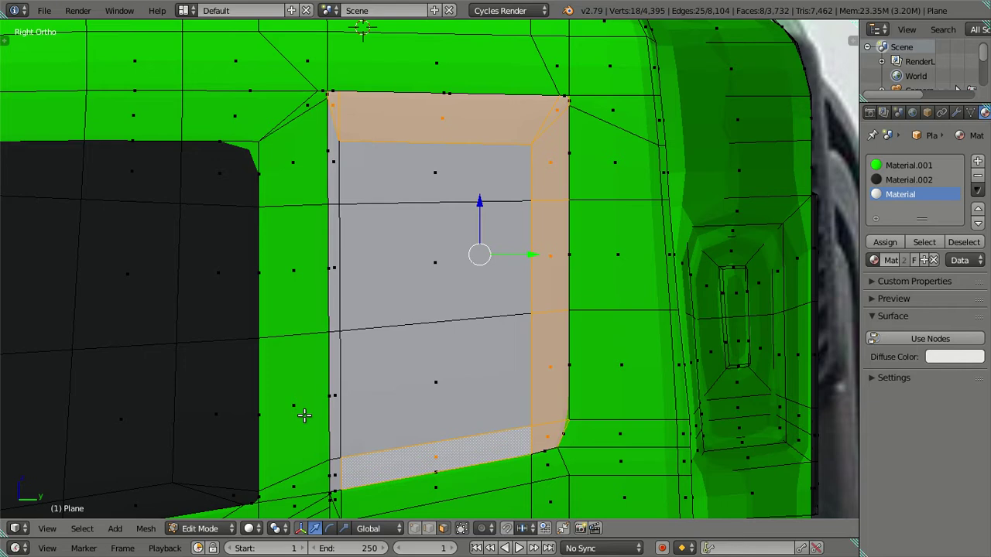
{"action": "right_click", "coordinate": [338, 468], "text": "shift"}
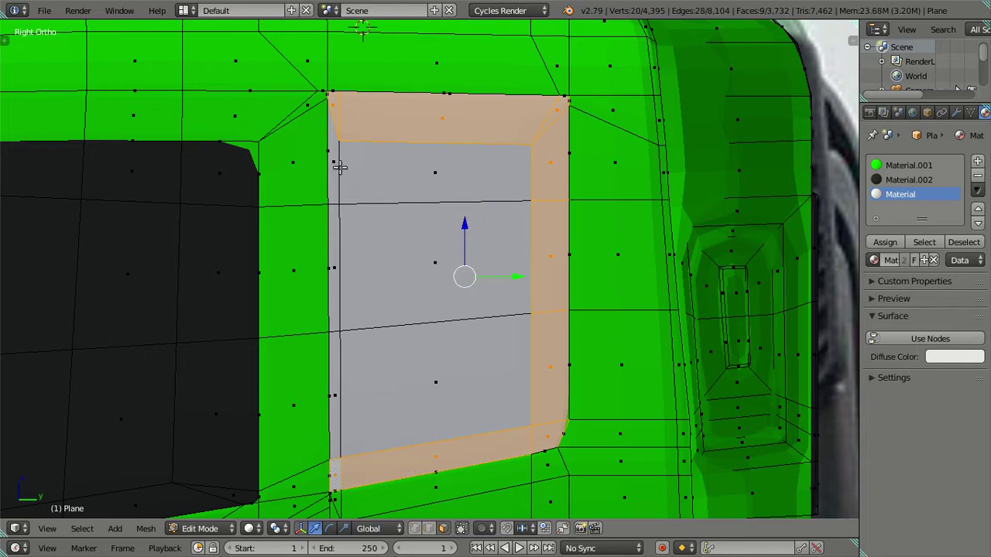
{"action": "right_click", "coordinate": [336, 162], "text": "ctrl"}
{"action": "right_click", "coordinate": [379, 179], "text": "shift"}
{"action": "right_click", "coordinate": [422, 293], "text": "shift"}
{"action": "right_click", "coordinate": [438, 374], "text": "shift"}
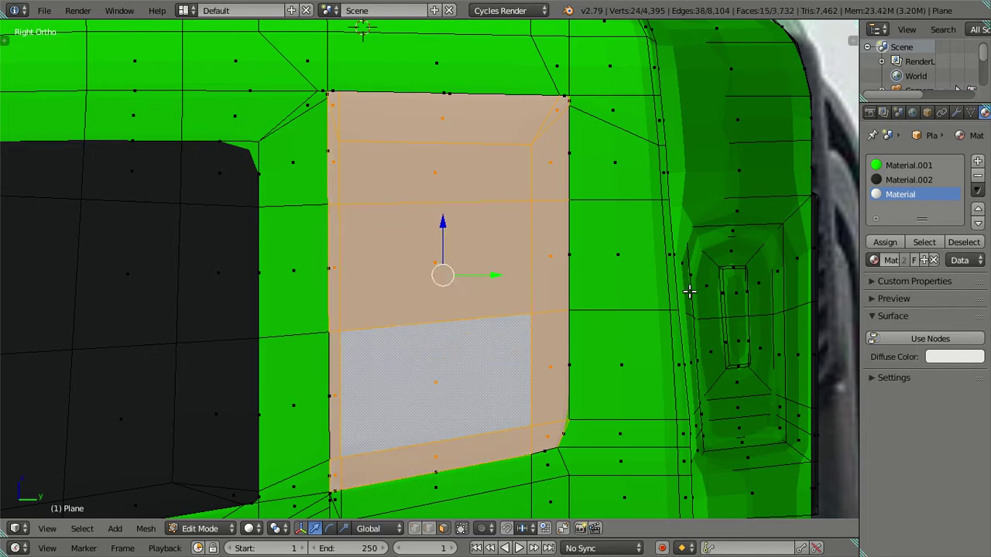
Extrude the selected window faces in place and scale them inward into a recessed inner rim
{"action": "key", "text": "e"}
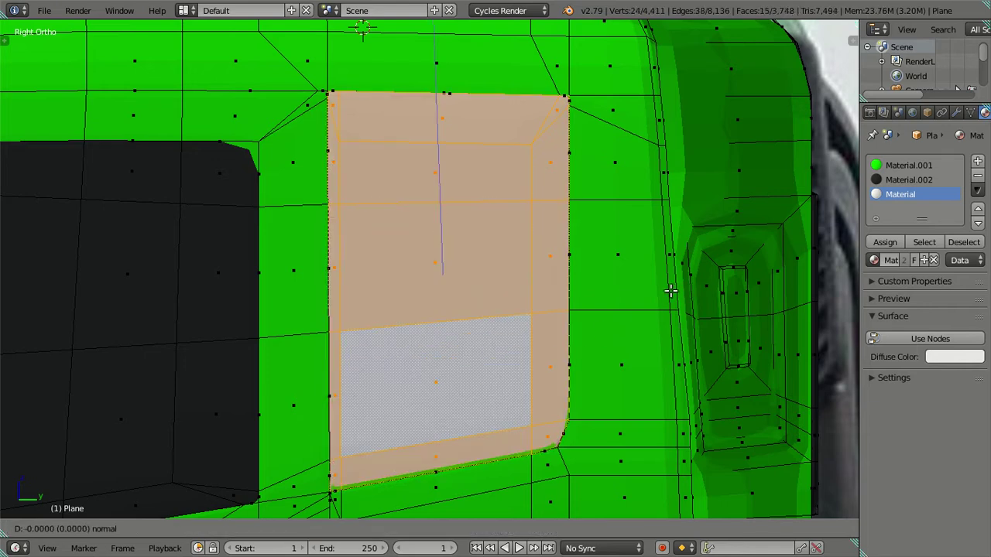
{"action": "left_click", "coordinate": [504, 262]}
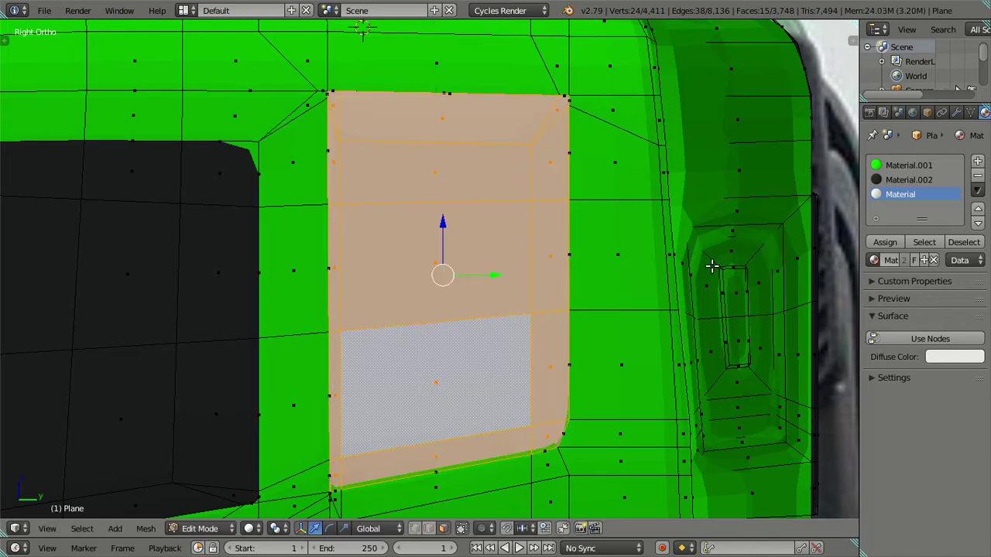
{"action": "key", "text": "s"}
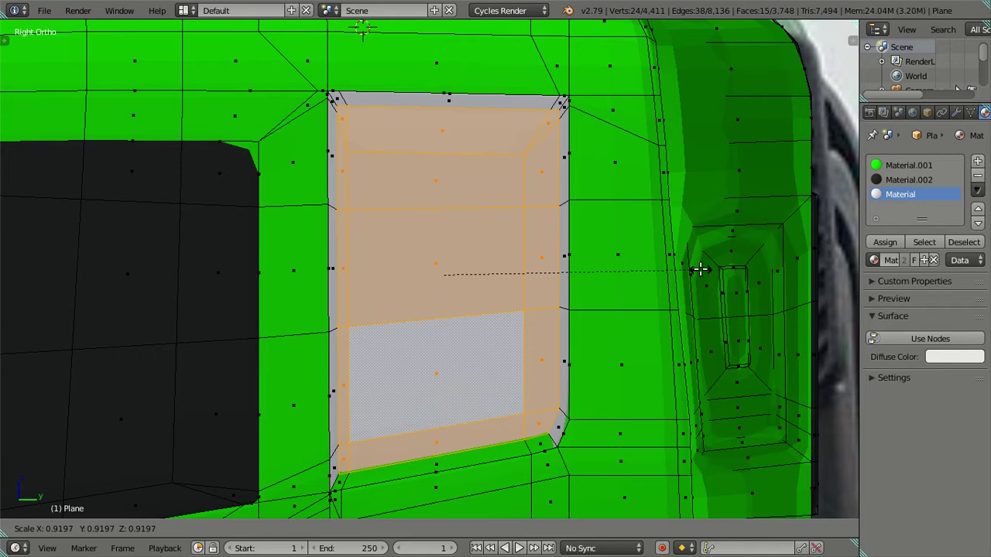
{"action": "left_click", "coordinate": [698, 267]}
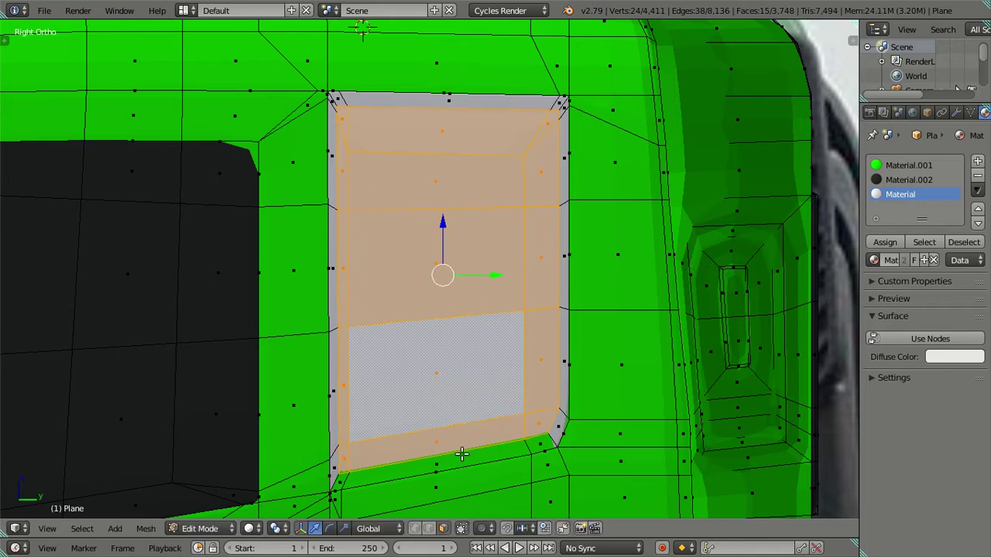
Select the linked window panel and assign the dark Material.002 to it
{"action": "right_click", "coordinate": [452, 338]}
{"action": "key", "text": "l"}
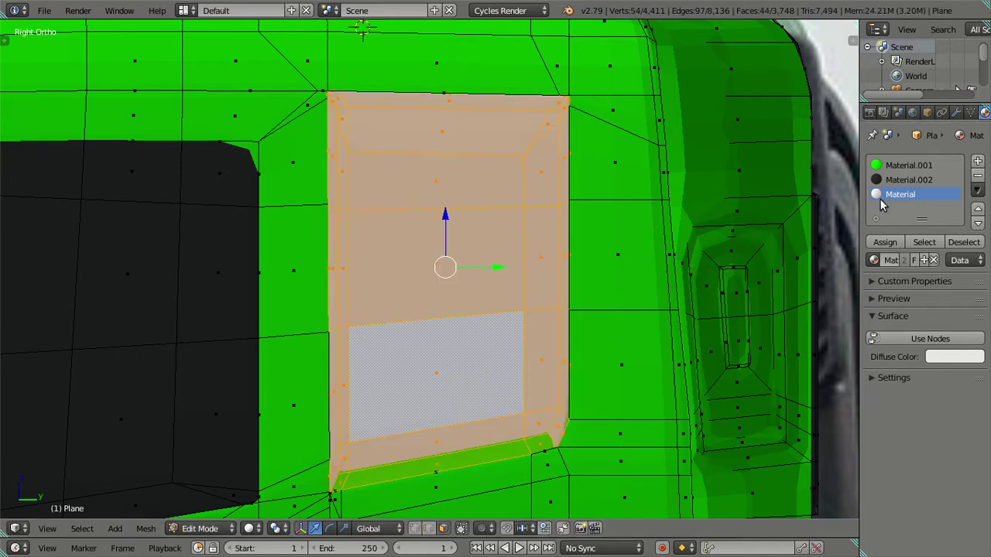
{"action": "left_click", "coordinate": [887, 181]}
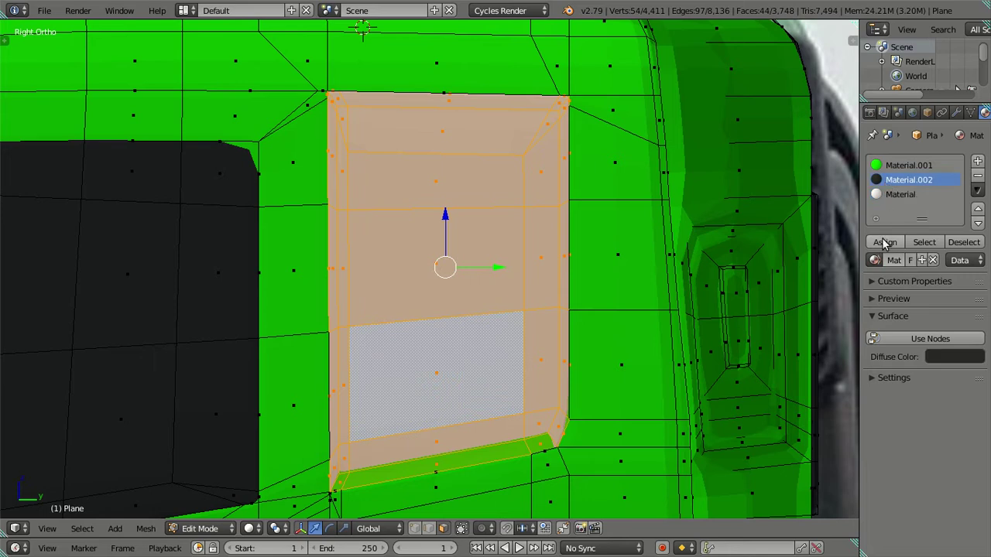
{"action": "left_click", "coordinate": [870, 244]}
{"action": "key", "text": "a"}
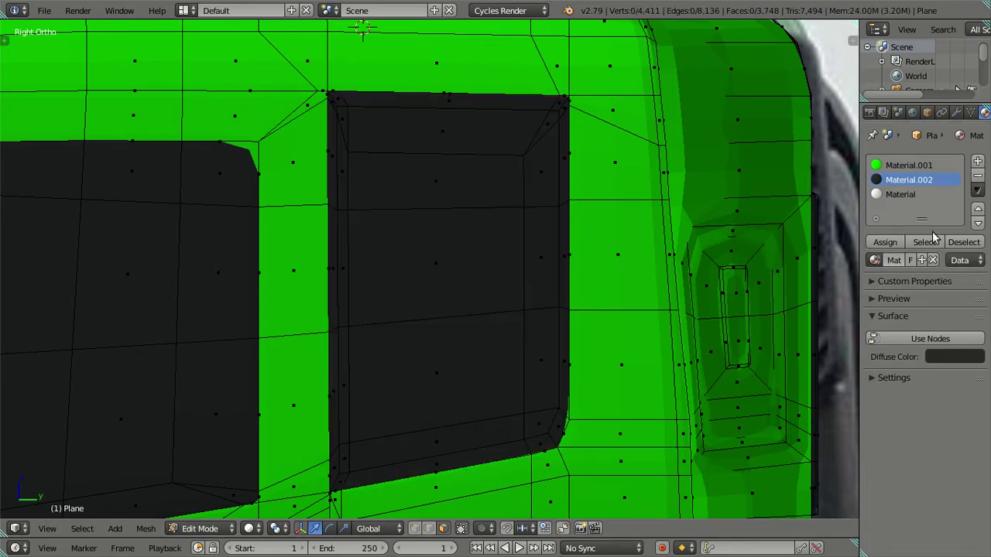
{"action": "left_click", "coordinate": [956, 113]}
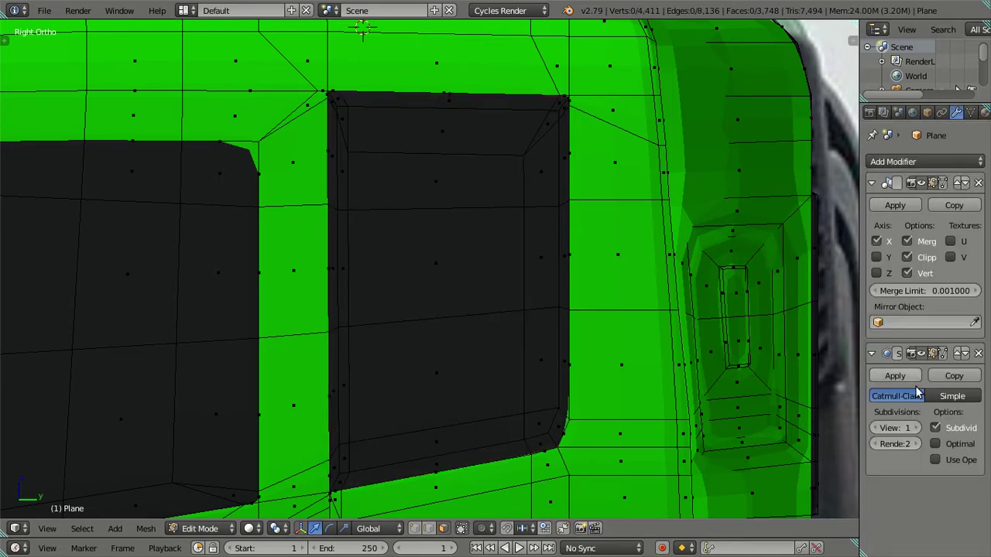
Preview the cab at subdivision level 3 in Object Mode, then lower the view level to 0
{"action": "left_click", "coordinate": [916, 428]}
{"action": "left_click", "coordinate": [916, 428]}
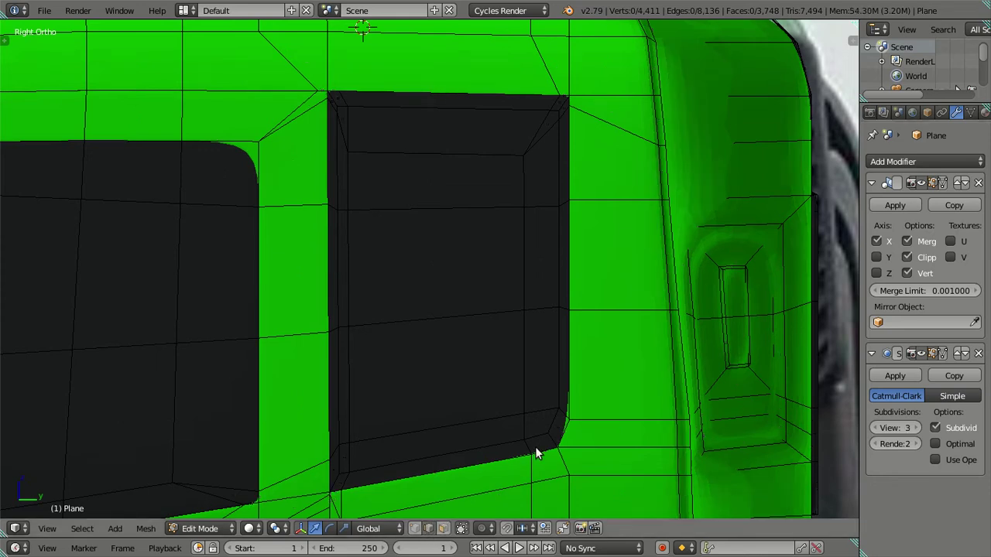
{"action": "key", "text": "Tab"}
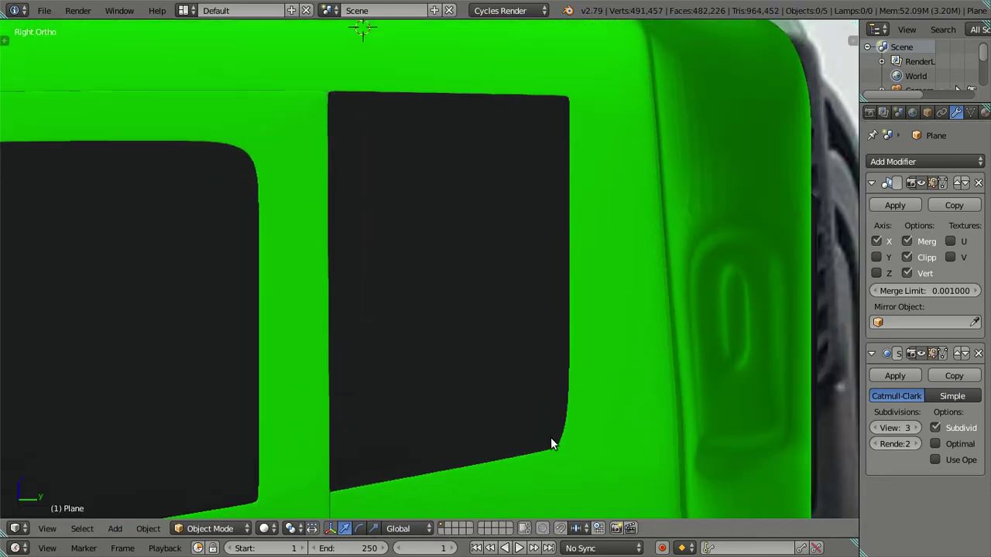
{"action": "scroll", "coordinate": [550, 437], "scroll_direction": "down", "scroll_amount": 3}
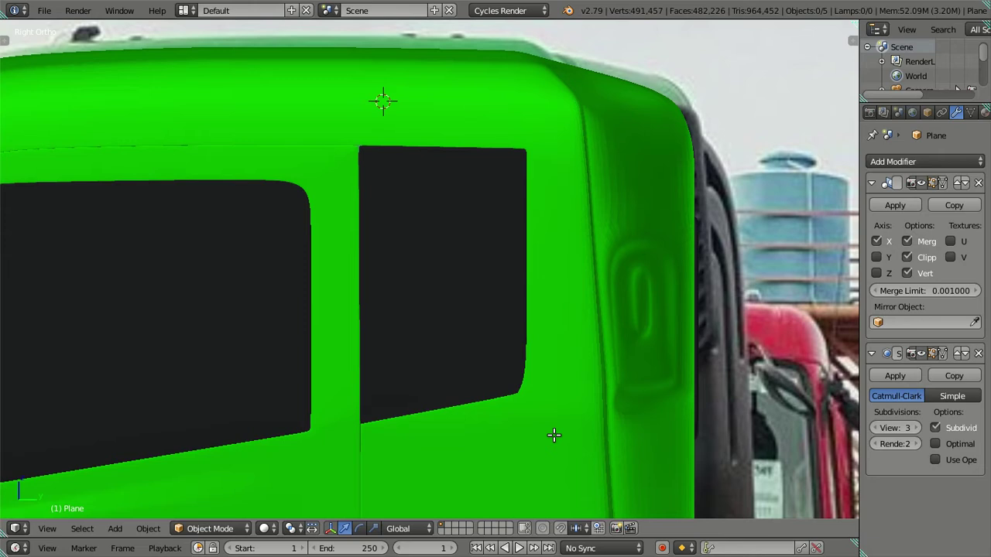
{"action": "key", "text": "Tab"}
{"action": "scroll", "coordinate": [557, 433], "scroll_direction": "up", "scroll_amount": 3}
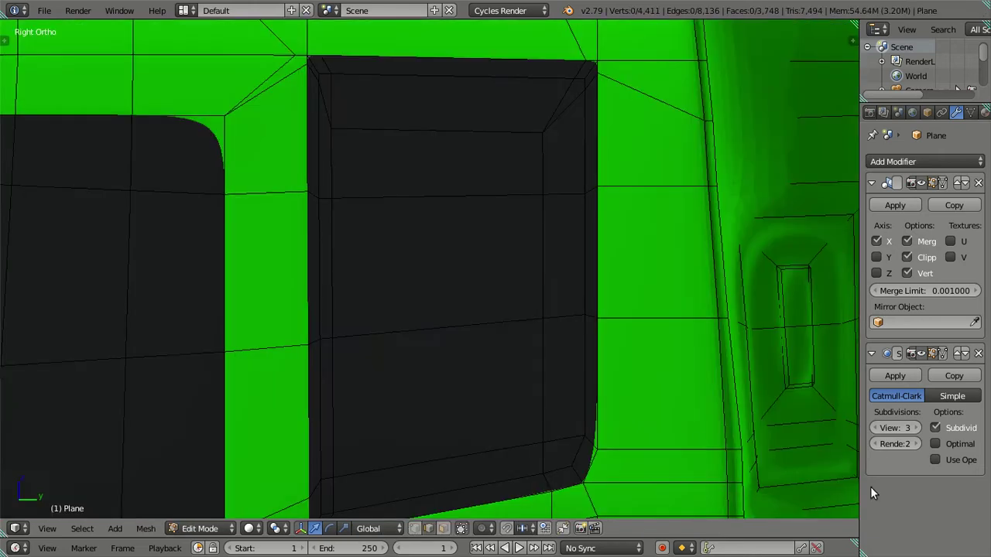
{"action": "left_click", "coordinate": [875, 428]}
{"action": "left_click", "coordinate": [876, 428]}
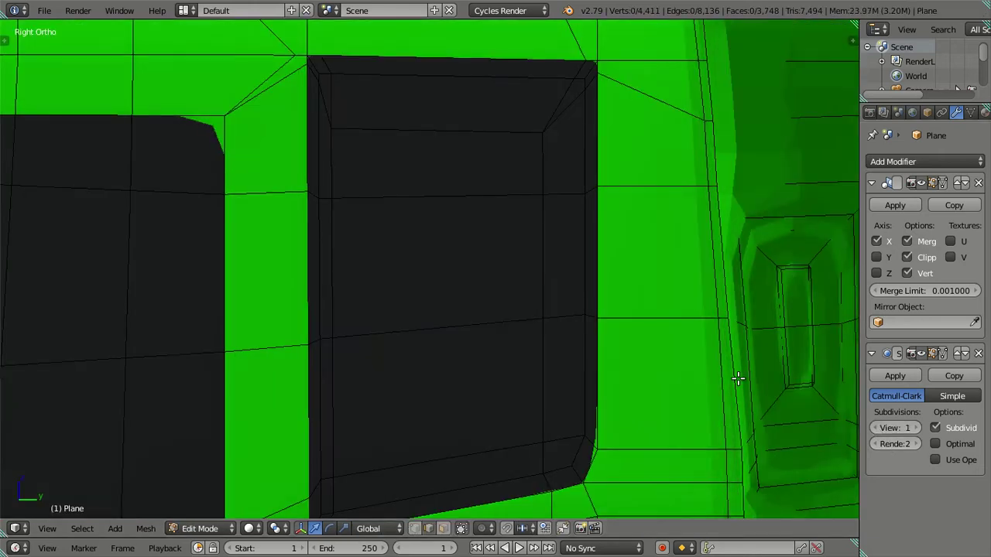
{"action": "left_click", "coordinate": [881, 430]}
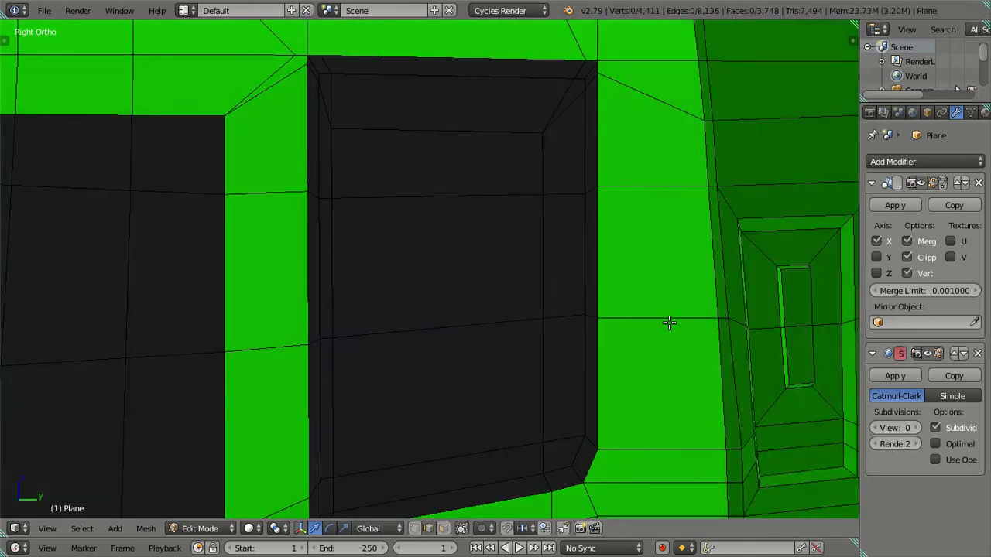
Undo the recent window edits and reassign dark Material.002 to the linked door window panel
{"action": "key", "text": "ctrl+z"}
{"action": "key", "text": "ctrl+z"}
{"action": "key", "text": "ctrl+z"}
{"action": "key", "text": "ctrl+z"}
{"action": "key", "text": "ctrl+z"}
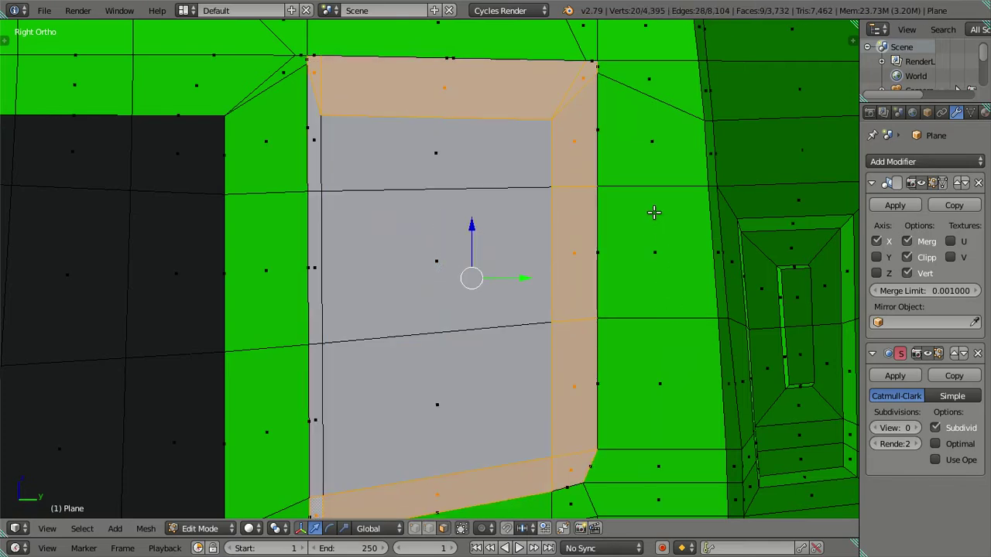
{"action": "key", "text": "ctrl+z"}
{"action": "key", "text": "ctrl+z"}
{"action": "right_click", "coordinate": [513, 155]}
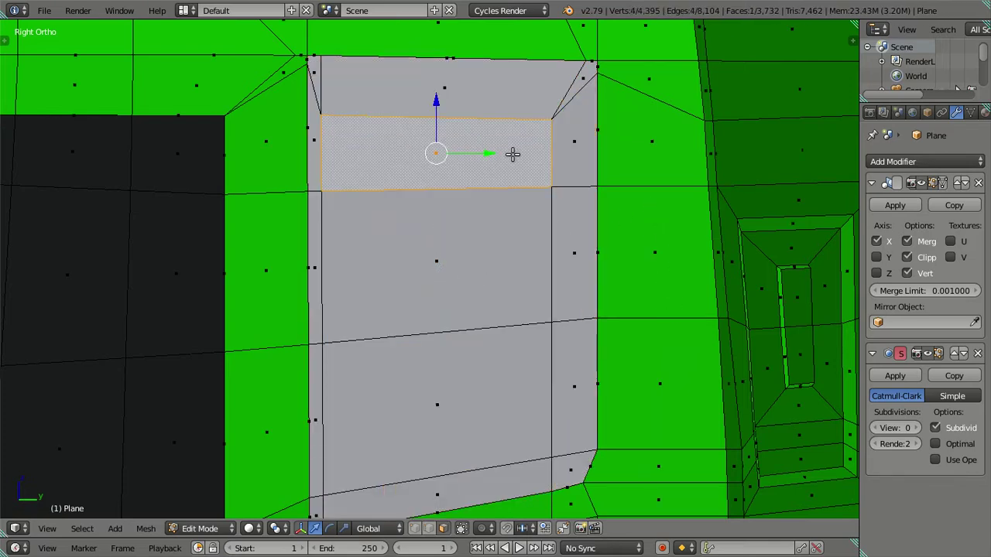
{"action": "key", "text": "ctrl+l"}
{"action": "left_click", "coordinate": [984, 113]}
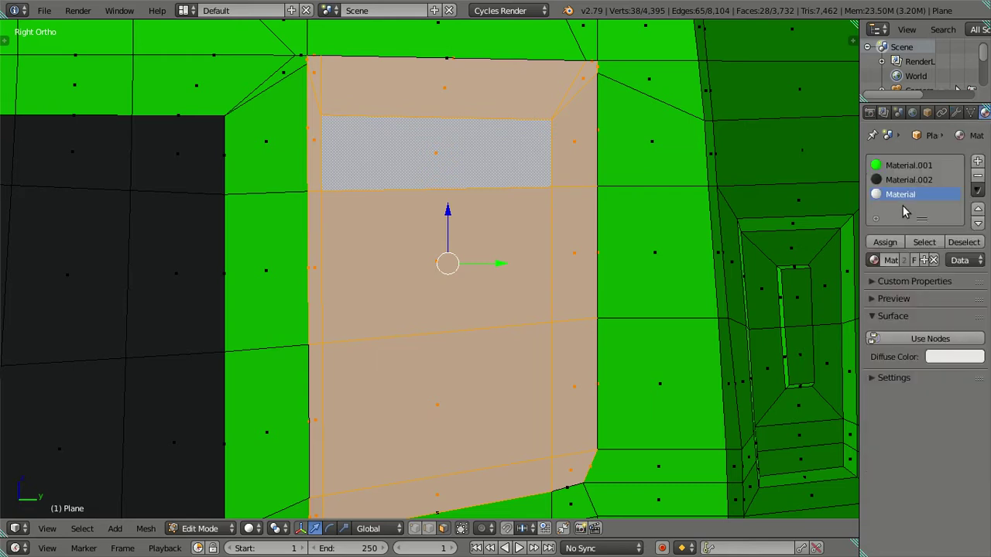
{"action": "left_click", "coordinate": [898, 179]}
{"action": "left_click", "coordinate": [884, 243]}
{"action": "key", "text": "a"}
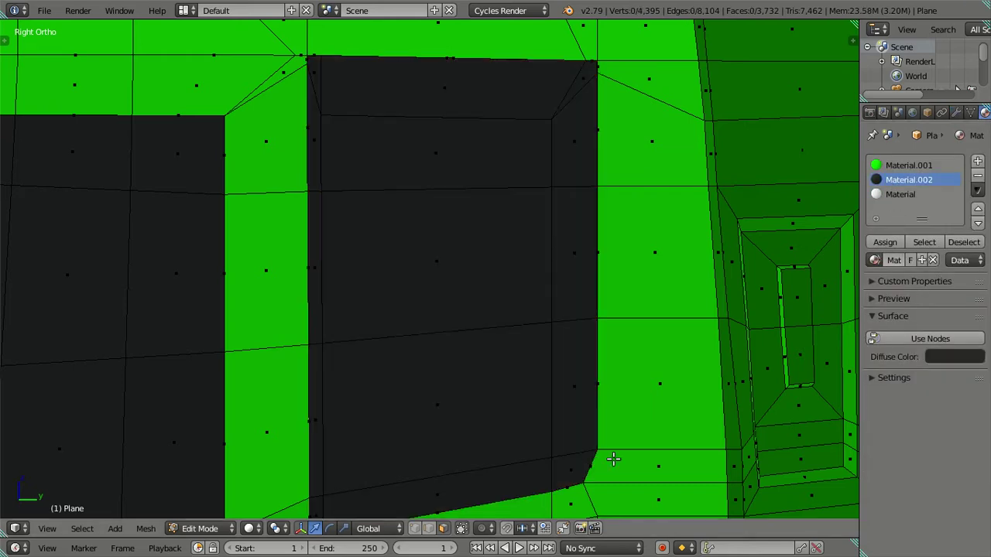
{"action": "scroll", "coordinate": [575, 325], "scroll_direction": "down", "scroll_amount": 2}
With the photo showing through, move the window's lower corner vertex to match the rounded corner
{"action": "key", "text": "alt+z"}
{"action": "scroll", "coordinate": [602, 365], "scroll_direction": "up", "scroll_amount": 3}
{"action": "middle_click_drag", "start_coordinate": [602, 365], "coordinate": [508, 274], "text": "shift"}
{"action": "scroll", "coordinate": [467, 449], "scroll_direction": "up", "scroll_amount": 2}
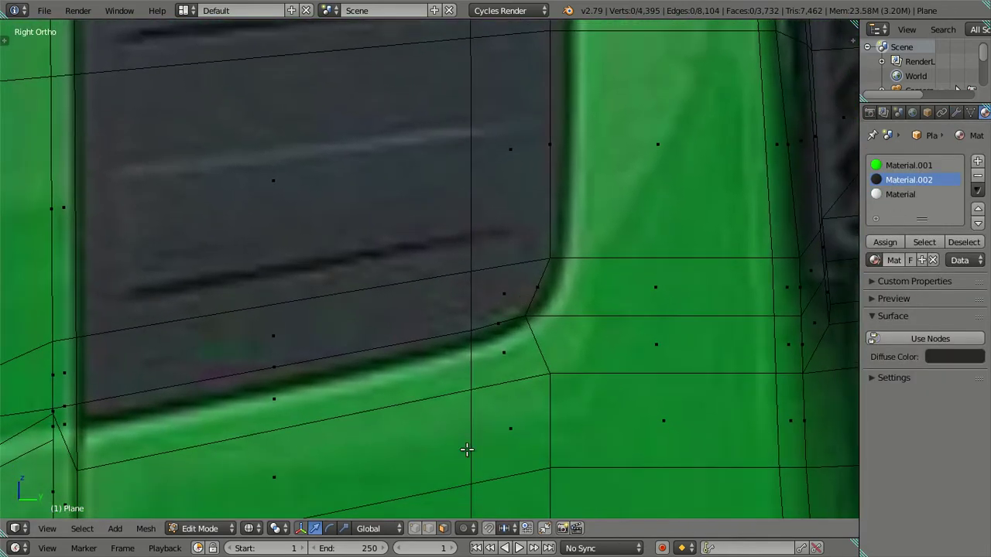
{"action": "left_click", "coordinate": [429, 529]}
{"action": "middle_click_drag", "start_coordinate": [531, 383], "coordinate": [499, 350], "text": "shift"}
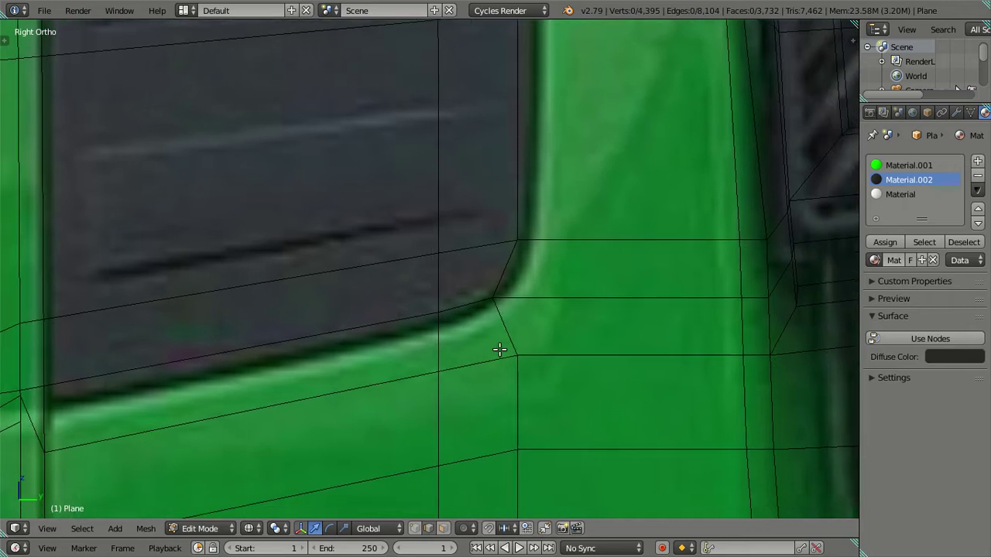
{"action": "scroll", "coordinate": [524, 297], "scroll_direction": "up", "scroll_amount": 1}
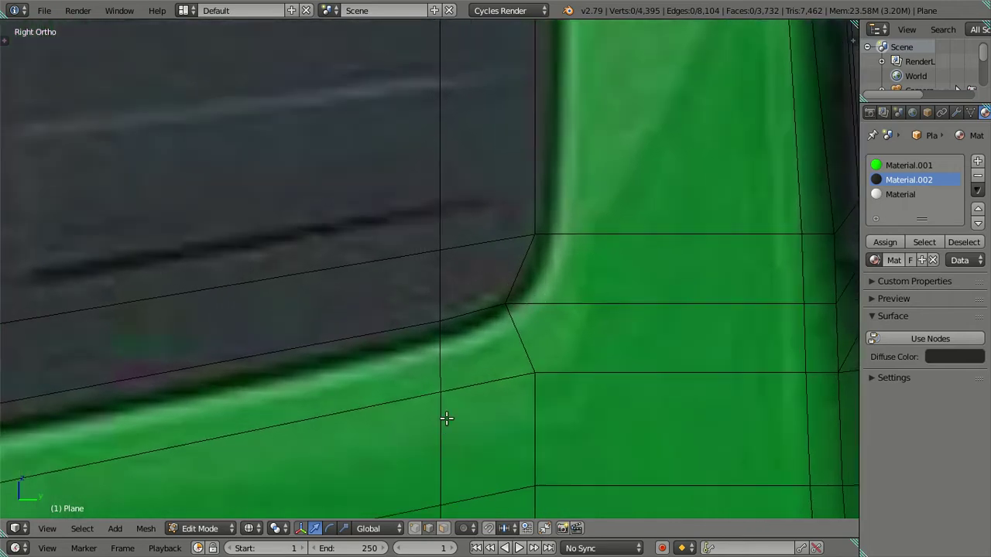
{"action": "left_click", "coordinate": [414, 529]}
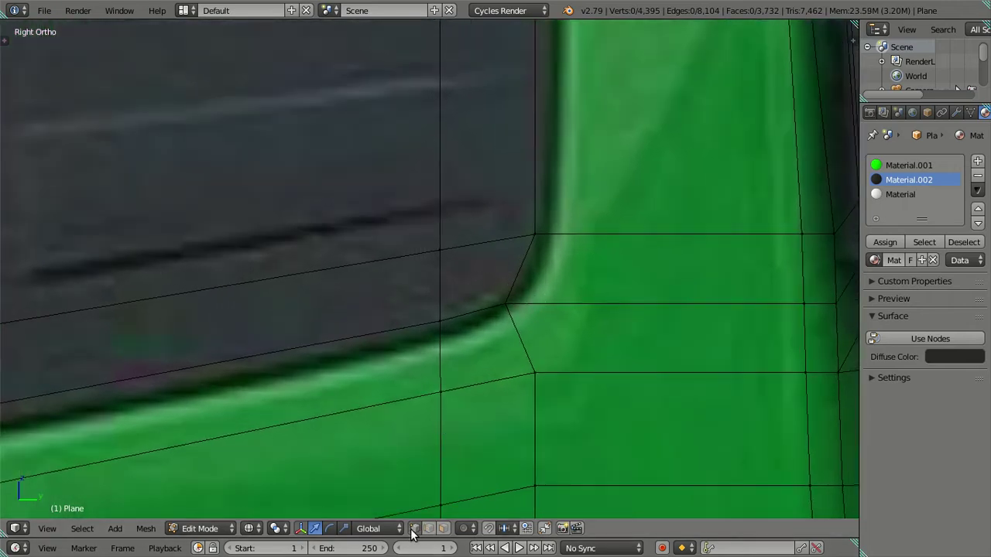
{"action": "right_click", "coordinate": [506, 304]}
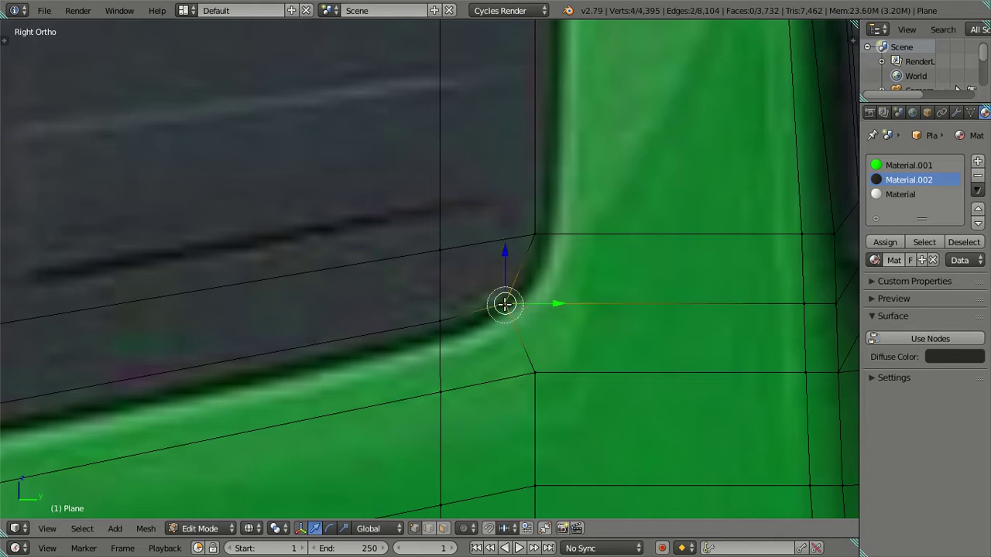
{"action": "key", "text": "g"}
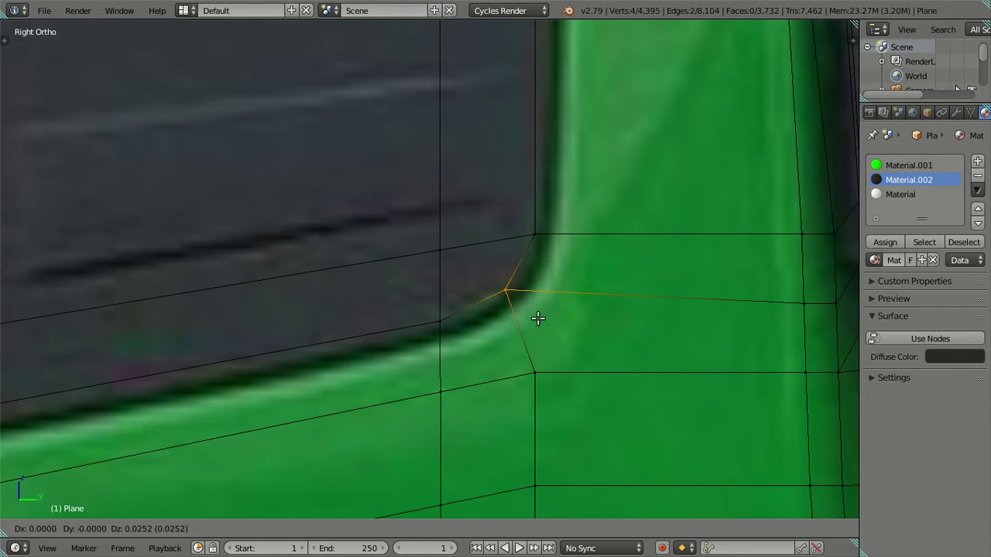
{"action": "left_click", "coordinate": [538, 318]}
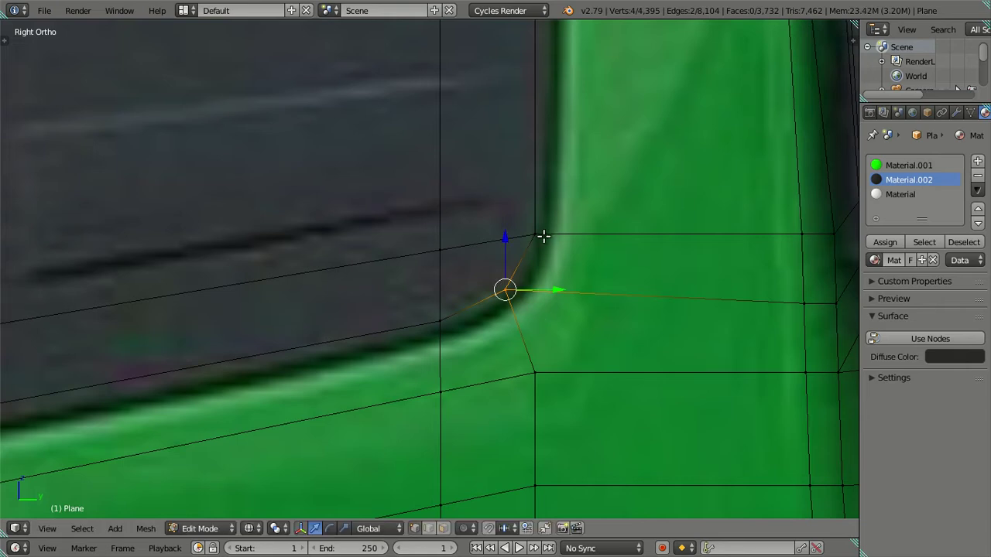
Raise the vertex above the window corner to follow the photo, then return to solid shading
{"action": "key", "text": "s"}
{"action": "key", "text": "Escape"}
{"action": "key", "text": "a"}
{"action": "key", "text": "c"}
{"action": "left_click", "coordinate": [537, 238]}
{"action": "key", "text": "Escape"}
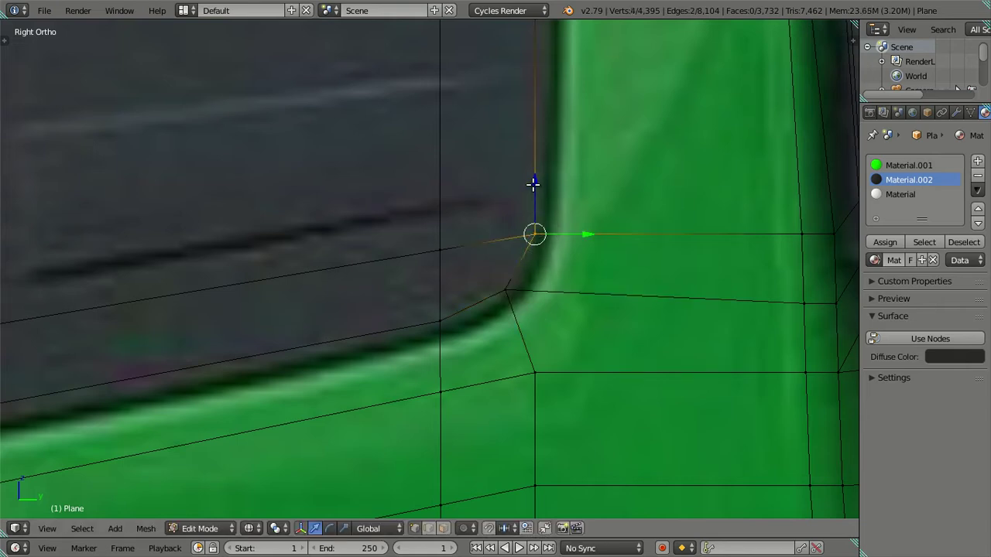
{"action": "key", "text": "g"}
{"action": "left_click", "coordinate": [535, 173]}
{"action": "key", "text": "a"}
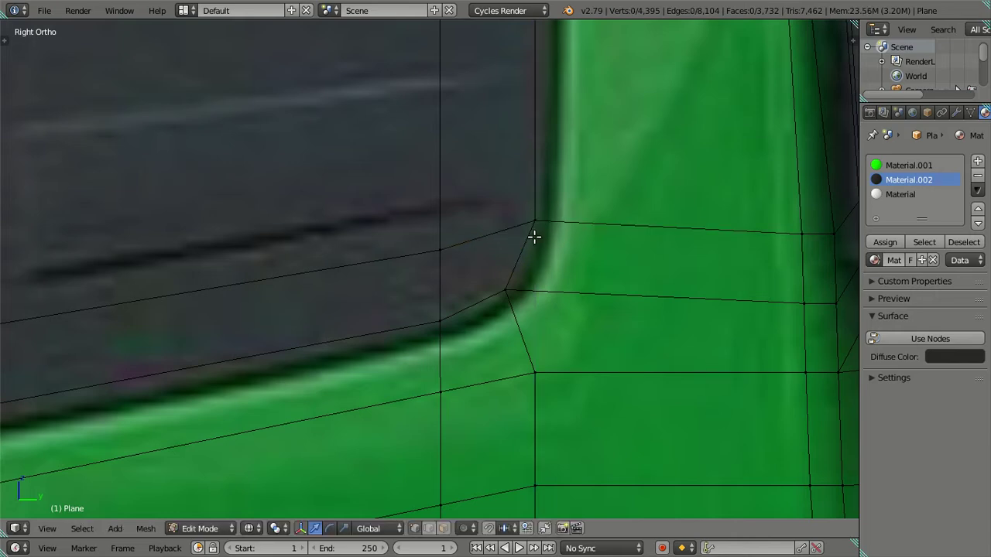
{"action": "key", "text": "alt+z"}
{"action": "scroll", "coordinate": [535, 236], "scroll_direction": "down", "scroll_amount": 4}
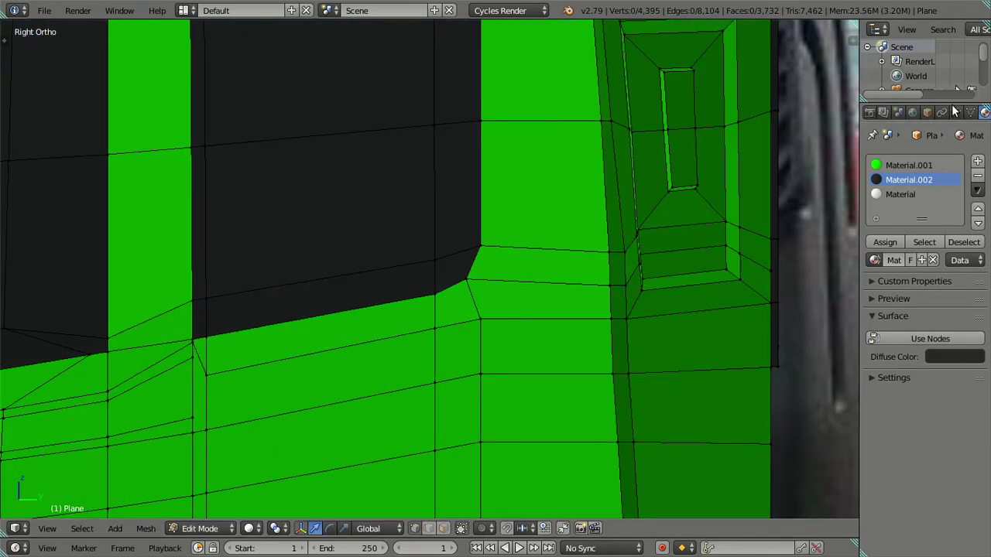
{"action": "left_click", "coordinate": [955, 112]}
Set the Subdivision Surface view level to 2 and select the window's corner vertex
{"action": "left_click", "coordinate": [916, 428]}
{"action": "left_click", "coordinate": [915, 428]}
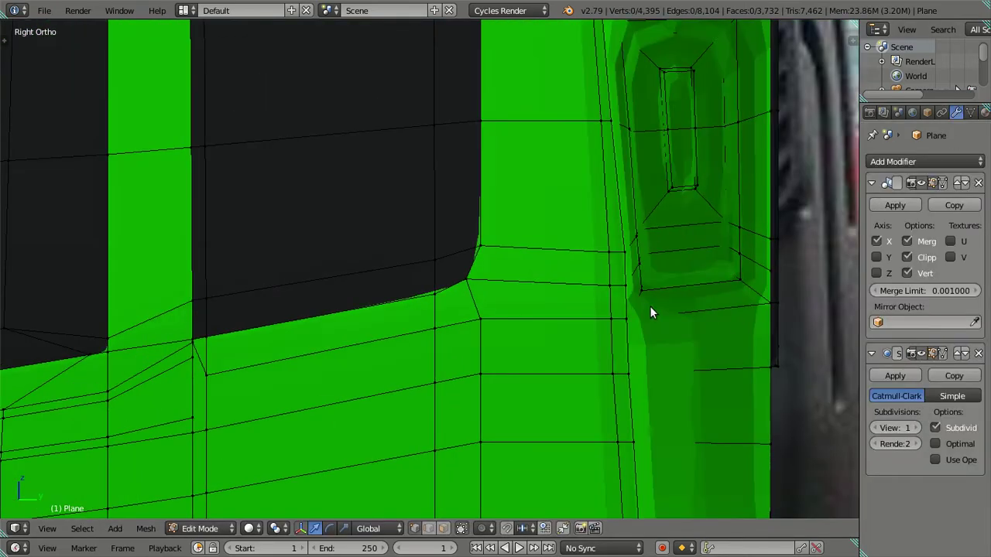
{"action": "scroll", "coordinate": [457, 307], "scroll_direction": "up", "scroll_amount": 2}
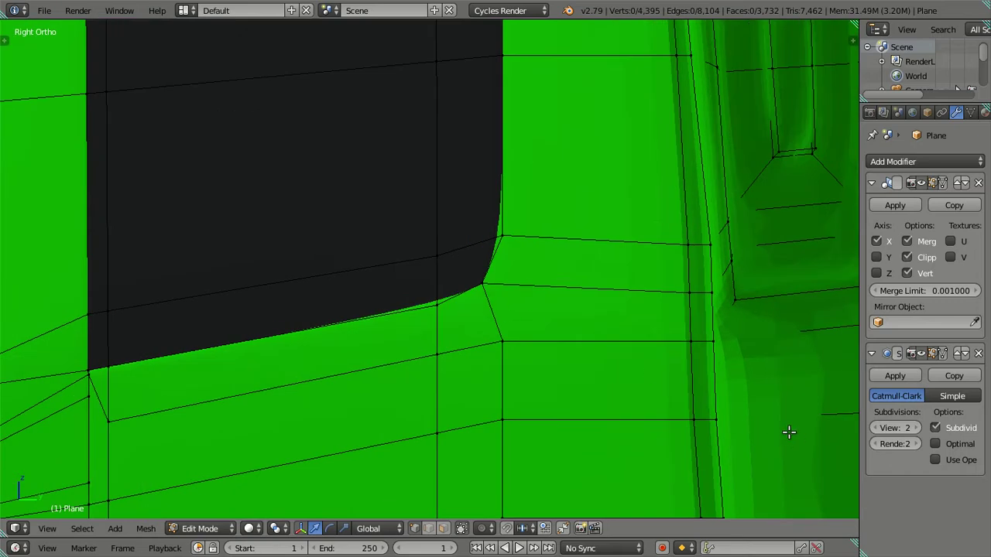
{"action": "right_click", "coordinate": [506, 303]}
{"action": "right_click", "coordinate": [506, 303], "text": "shift"}
{"action": "right_click", "coordinate": [506, 303]}
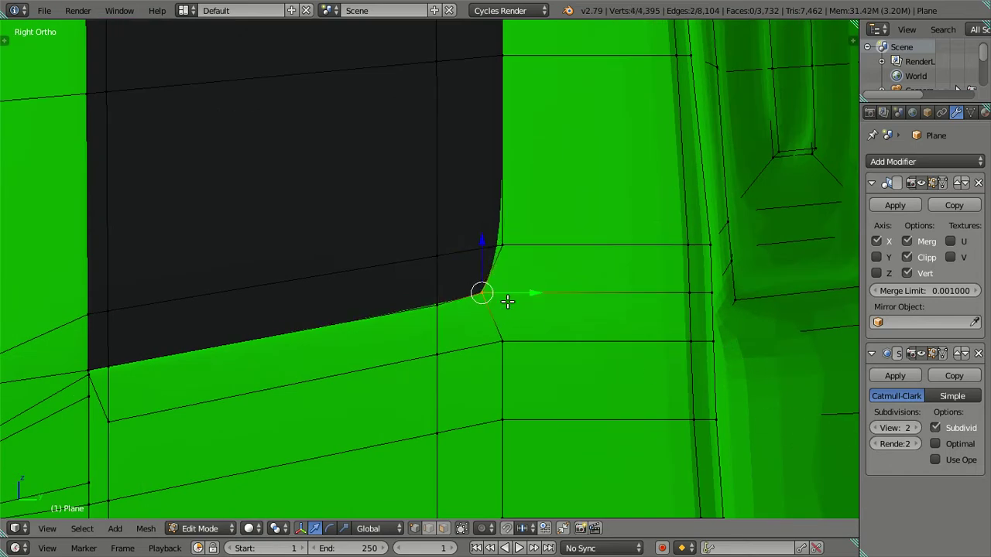
{"action": "scroll", "coordinate": [503, 245], "scroll_direction": "up", "scroll_amount": 2}
Try sliding the vertex above the window's curve to the right, then undo that move
{"action": "key", "text": "a"}
{"action": "key", "text": "z"}
{"action": "right_click", "coordinate": [556, 230]}
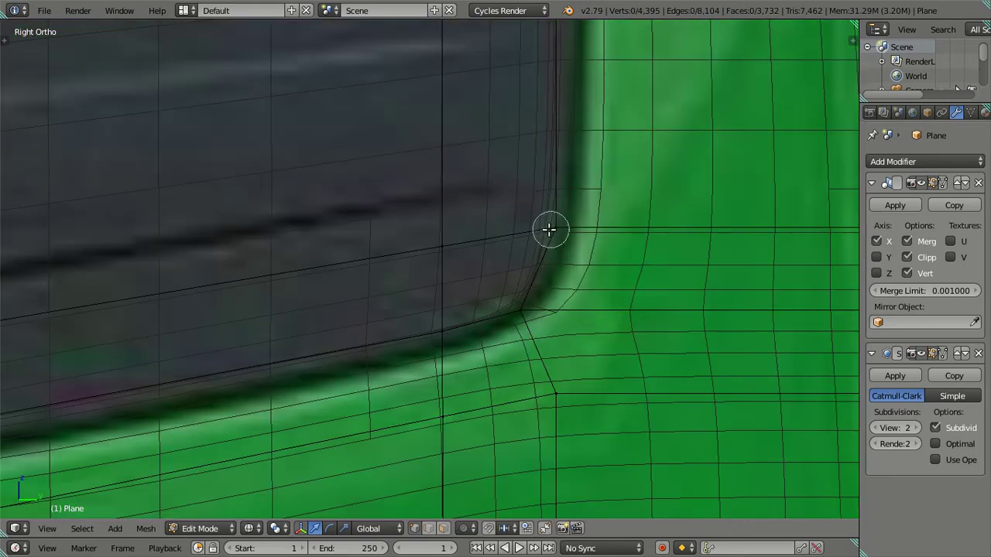
{"action": "mouse_move", "coordinate": [598, 227]}
{"action": "left_mouse_down"}
{"action": "mouse_move", "coordinate": [610, 225]}
{"action": "mouse_move", "coordinate": [601, 227]}
{"action": "left_mouse_up"}
{"action": "key", "text": "a"}
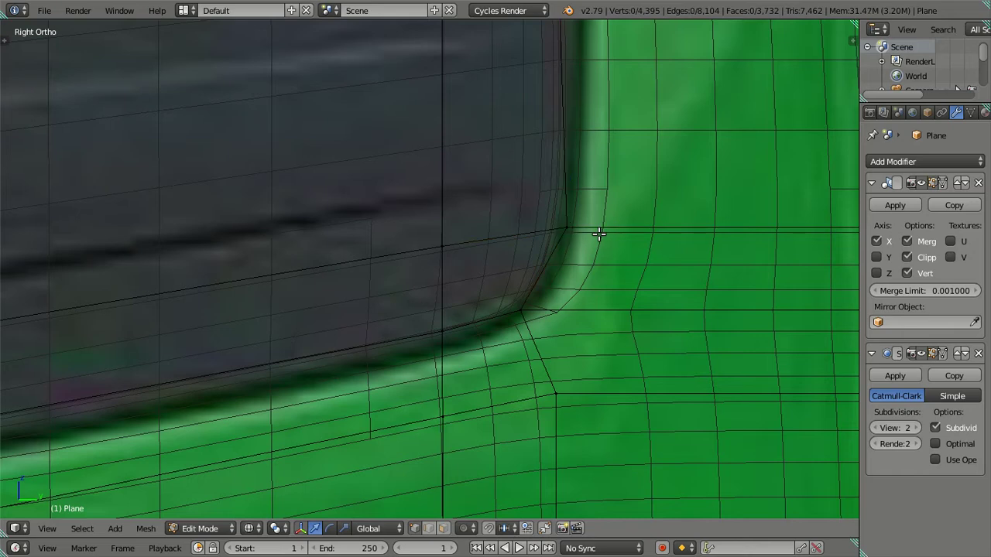
{"action": "key", "text": "z"}
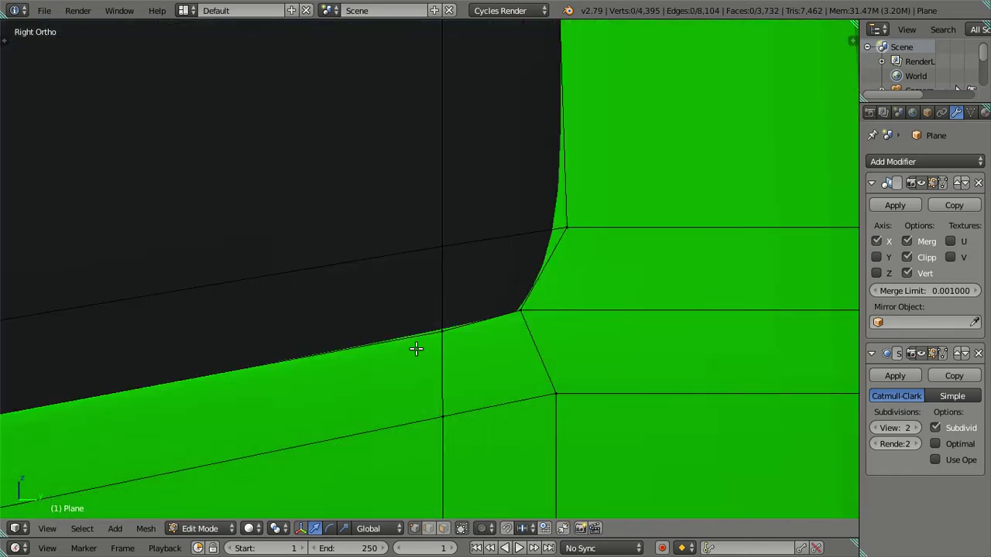
{"action": "key", "text": "ctrl+z"}
{"action": "key", "text": "ctrl+z"}
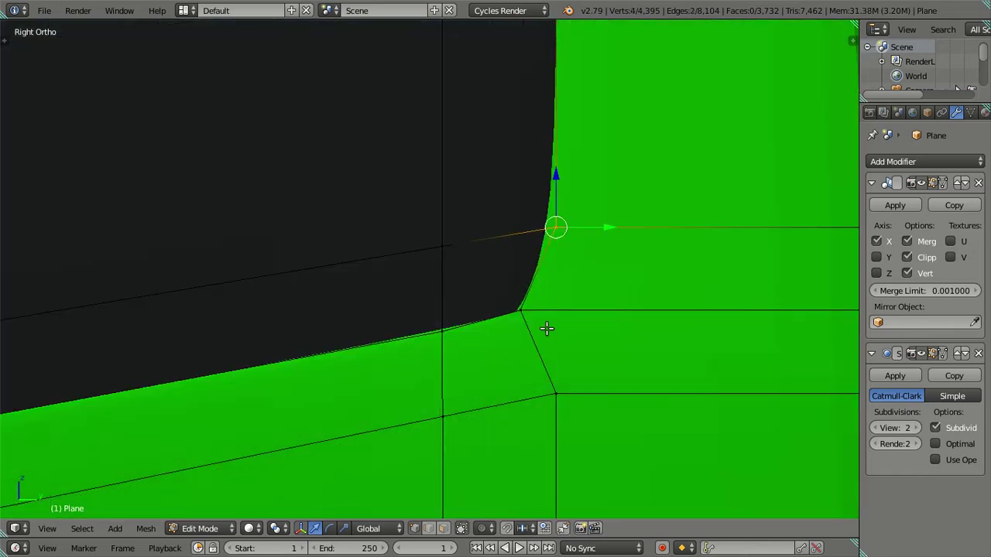
{"action": "key", "text": "alt+z"}
{"action": "key", "text": "a"}
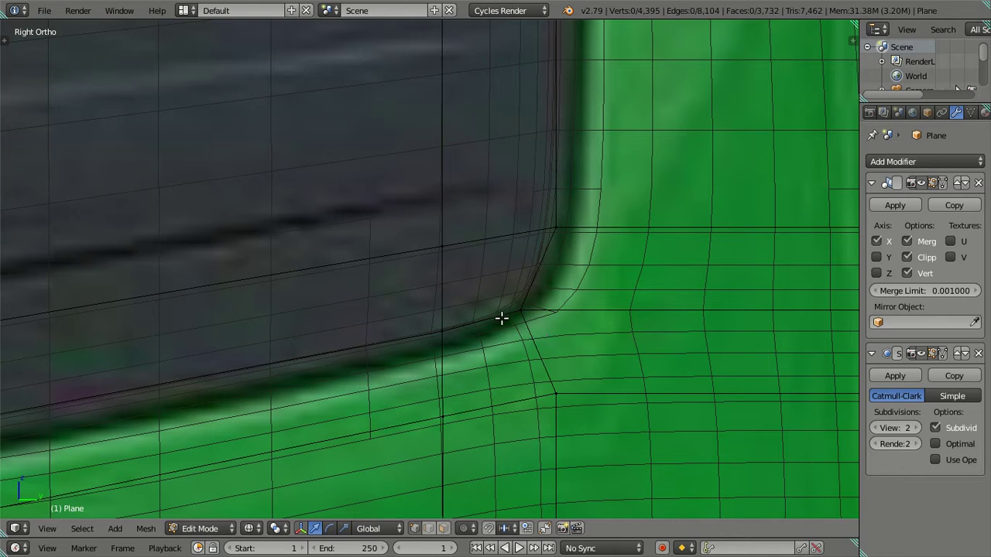
Move the window's lower corner vertex up and inward so the dark corner follows the photo's curve
{"action": "scroll", "coordinate": [537, 317], "scroll_direction": "down", "scroll_amount": 2}
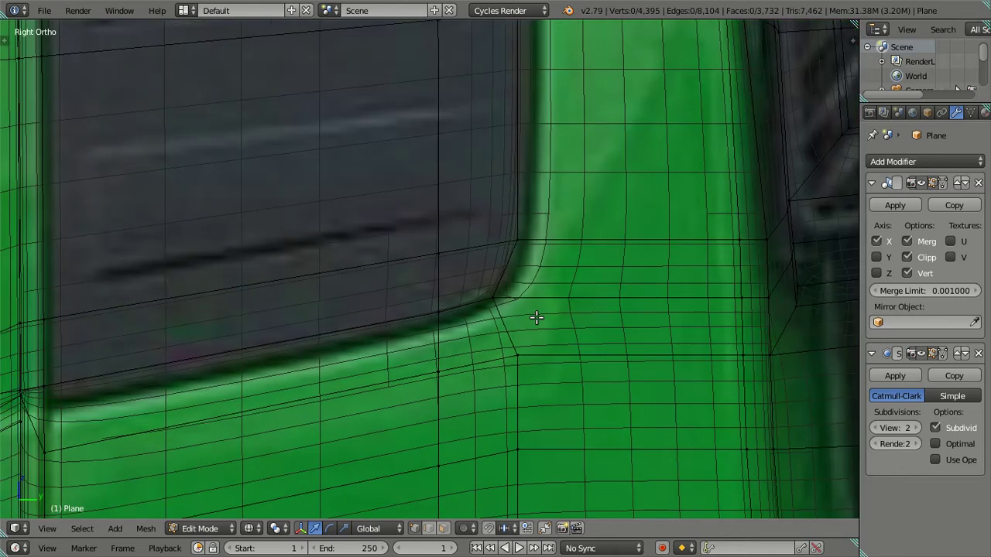
{"action": "scroll", "coordinate": [536, 318], "scroll_direction": "down", "scroll_amount": 3}
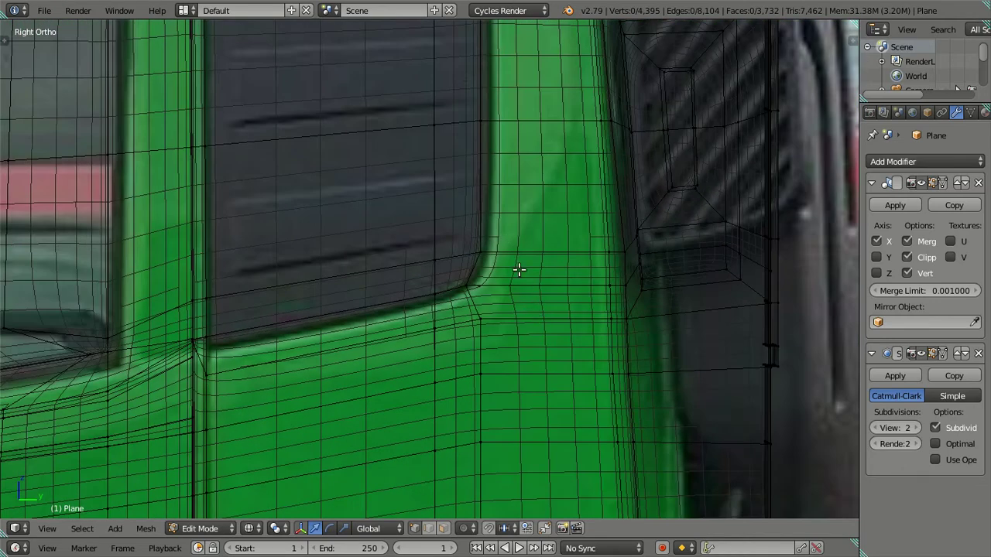
{"action": "scroll", "coordinate": [518, 271], "scroll_direction": "up", "scroll_amount": 1}
{"action": "scroll", "coordinate": [524, 310], "scroll_direction": "up", "scroll_amount": 2}
{"action": "scroll", "coordinate": [508, 380], "scroll_direction": "up", "scroll_amount": 2}
{"action": "scroll", "coordinate": [489, 276], "scroll_direction": "down", "scroll_amount": 2}
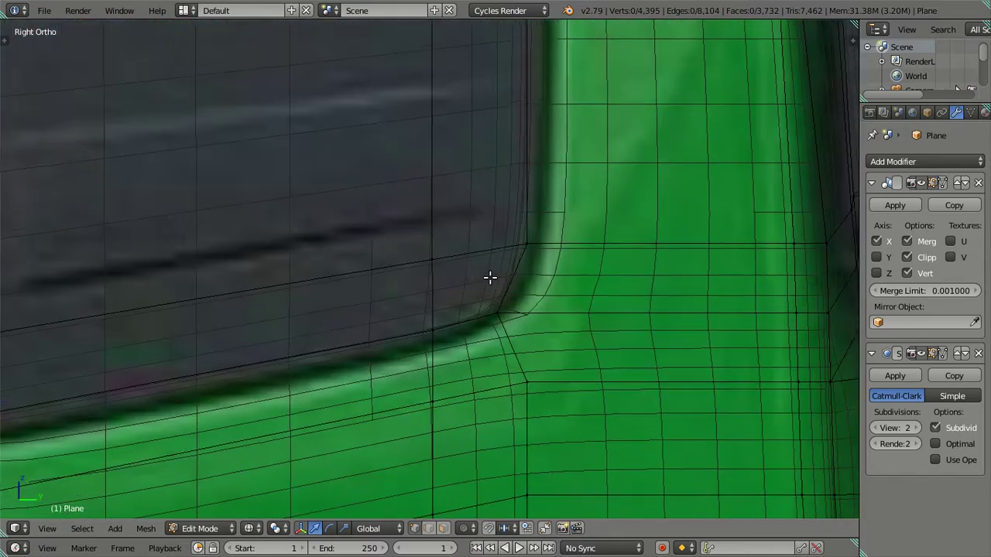
{"action": "scroll", "coordinate": [531, 346], "scroll_direction": "up", "scroll_amount": 3}
{"action": "key", "text": "c"}
{"action": "left_click", "coordinate": [528, 321]}
{"action": "right_click", "coordinate": [554, 347]}
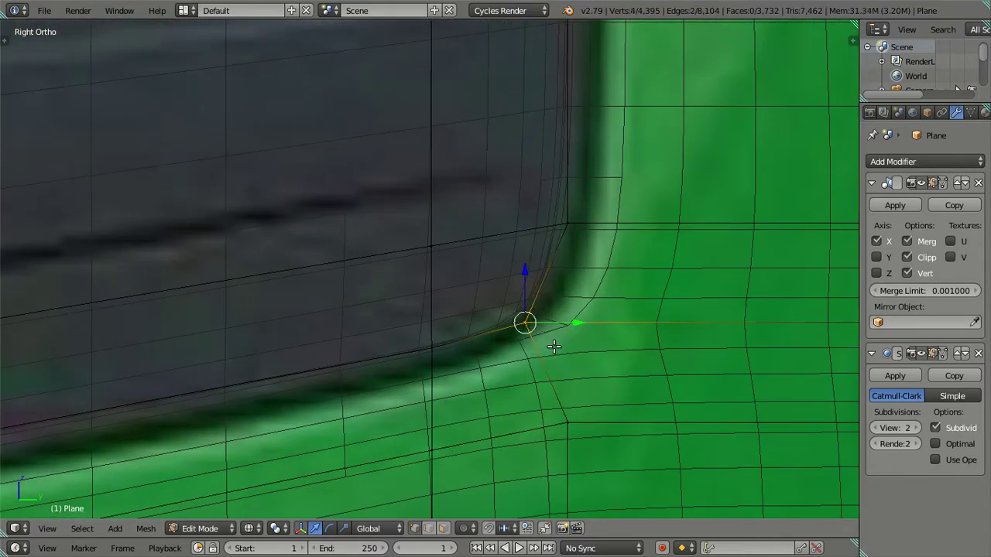
{"action": "key", "text": "g"}
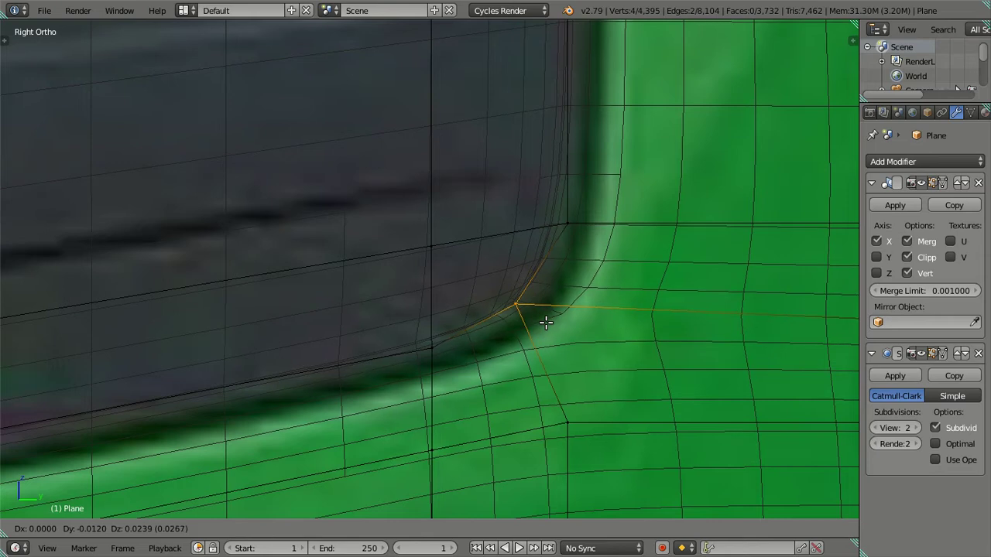
{"action": "left_click", "coordinate": [546, 323]}
{"action": "key", "text": "a"}
Toggle the reference photo off and on to compare the corner shape against it
{"action": "key", "text": "alt+z"}
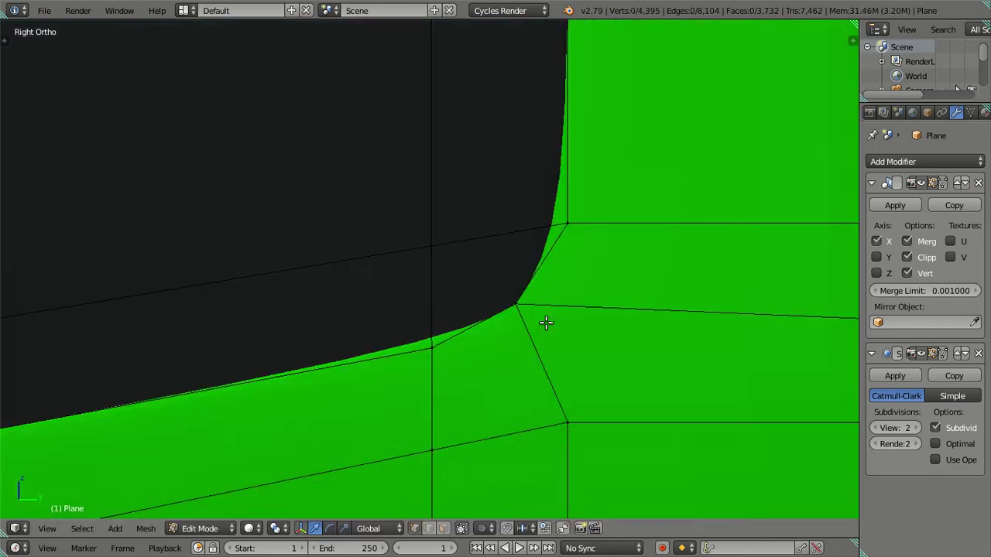
{"action": "key", "text": "alt+z"}
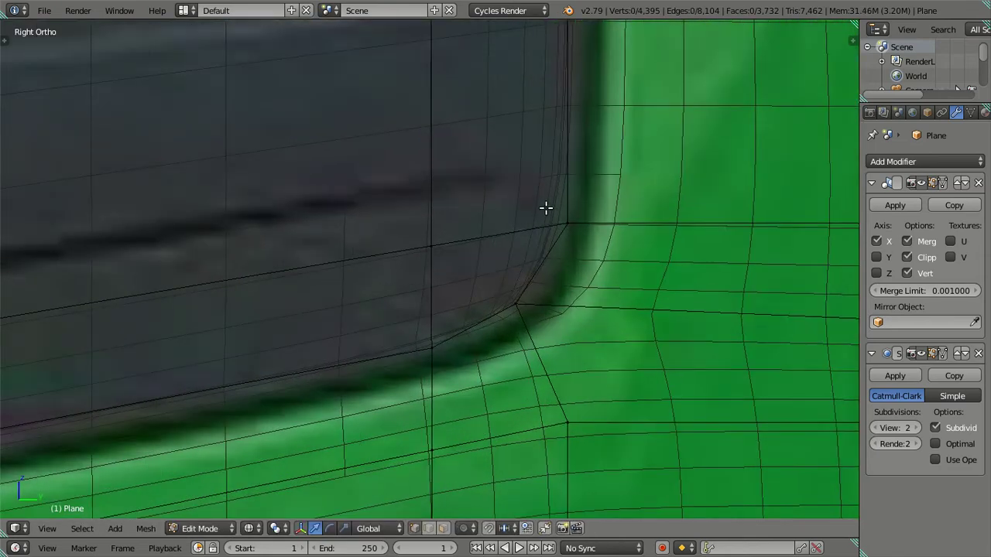
{"action": "scroll", "coordinate": [517, 276], "scroll_direction": "down", "scroll_amount": 1}
{"action": "scroll", "coordinate": [485, 350], "scroll_direction": "down", "scroll_amount": 2}
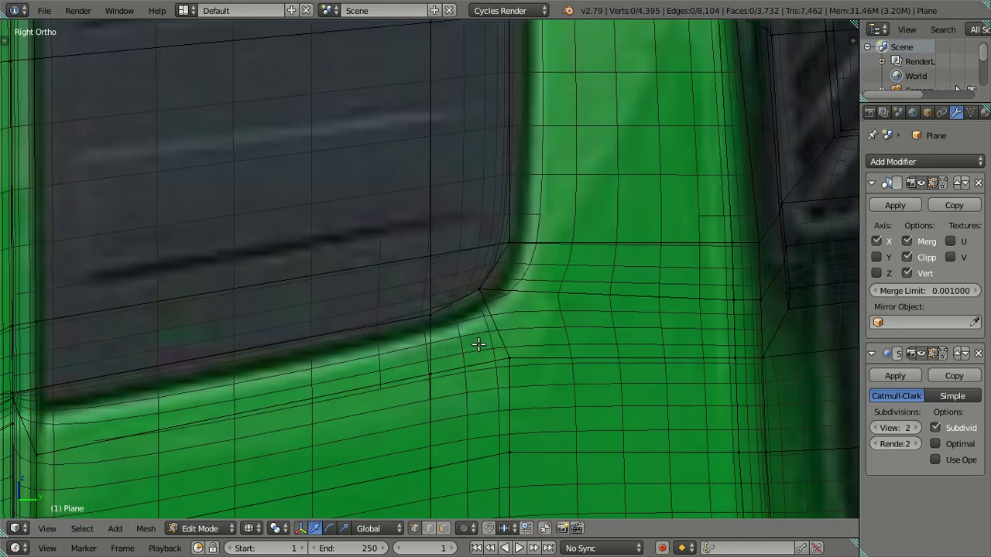
{"action": "middle_click_drag", "start_coordinate": [475, 343], "coordinate": [535, 325], "text": "shift"}
Back in solid shading, add four evenly spaced vertical loop cuts across the side window
{"action": "key", "text": "z"}
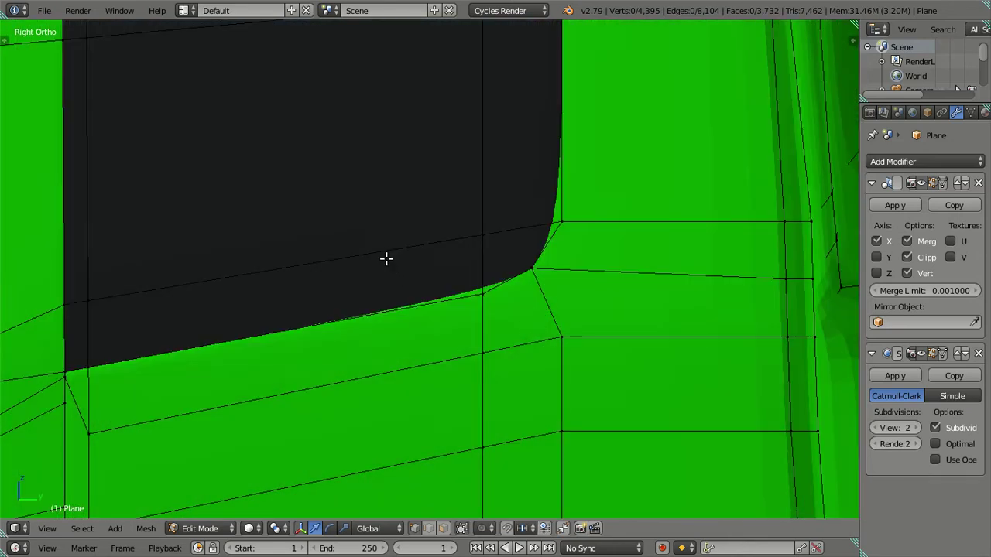
{"action": "key", "text": "ctrl+r"}
{"action": "scroll", "coordinate": [386, 257], "scroll_direction": "up", "scroll_amount": 1}
{"action": "scroll", "coordinate": [387, 257], "scroll_direction": "up", "scroll_amount": 2}
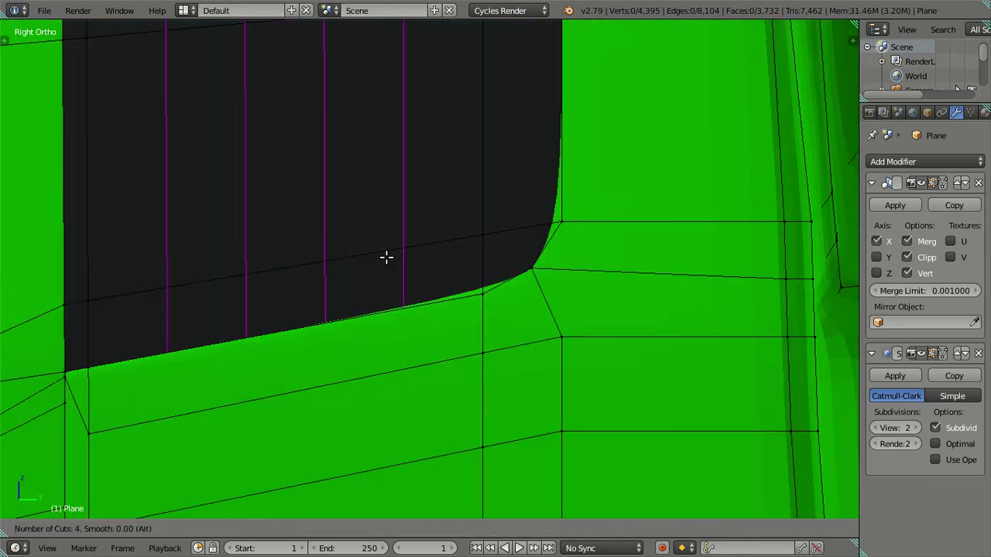
{"action": "left_click", "coordinate": [386, 257]}
{"action": "right_click", "coordinate": [386, 257]}
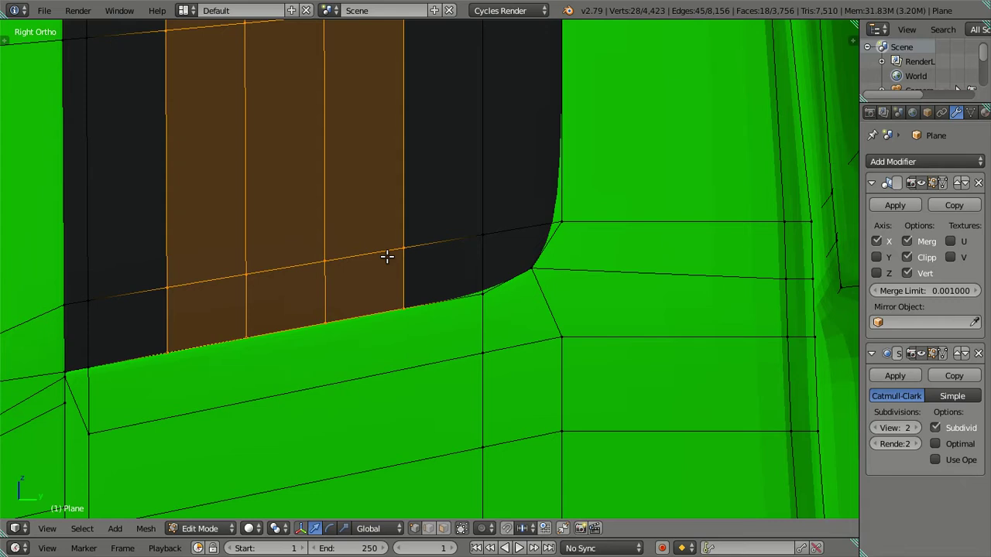
{"action": "right_click", "coordinate": [386, 257]}
{"action": "scroll", "coordinate": [387, 259], "scroll_direction": "down", "scroll_amount": 3}
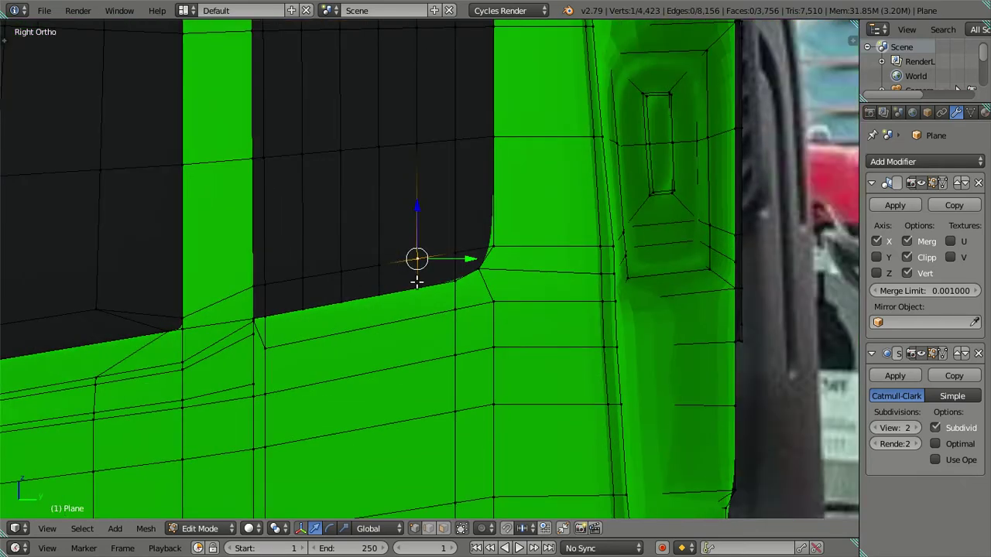
{"action": "middle_click_drag", "start_coordinate": [416, 283], "coordinate": [449, 397], "text": "shift"}
{"action": "scroll", "coordinate": [489, 325], "scroll_direction": "up", "scroll_amount": 3}
Cut three evenly spaced horizontal edge loops across the window
{"action": "key", "text": "ctrl+r"}
{"action": "scroll", "coordinate": [489, 326], "scroll_direction": "up", "scroll_amount": 1}
{"action": "scroll", "coordinate": [488, 326], "scroll_direction": "up", "scroll_amount": 2}
{"action": "scroll", "coordinate": [488, 326], "scroll_direction": "down", "scroll_amount": 1}
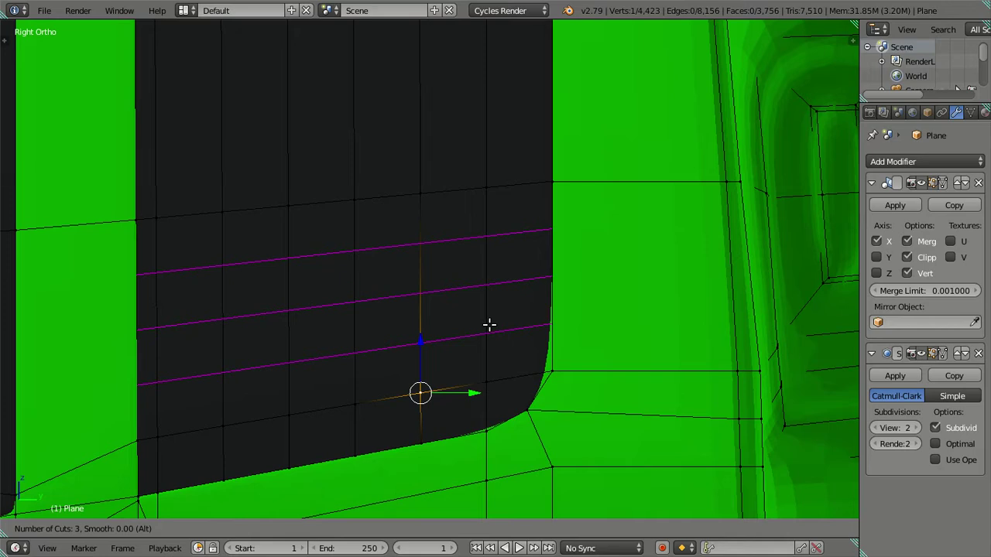
{"action": "left_click", "coordinate": [488, 325]}
{"action": "right_click", "coordinate": [488, 326]}
Check the reference overlay, then undo both the horizontal and vertical loop cuts
{"action": "key", "text": "alt+z"}
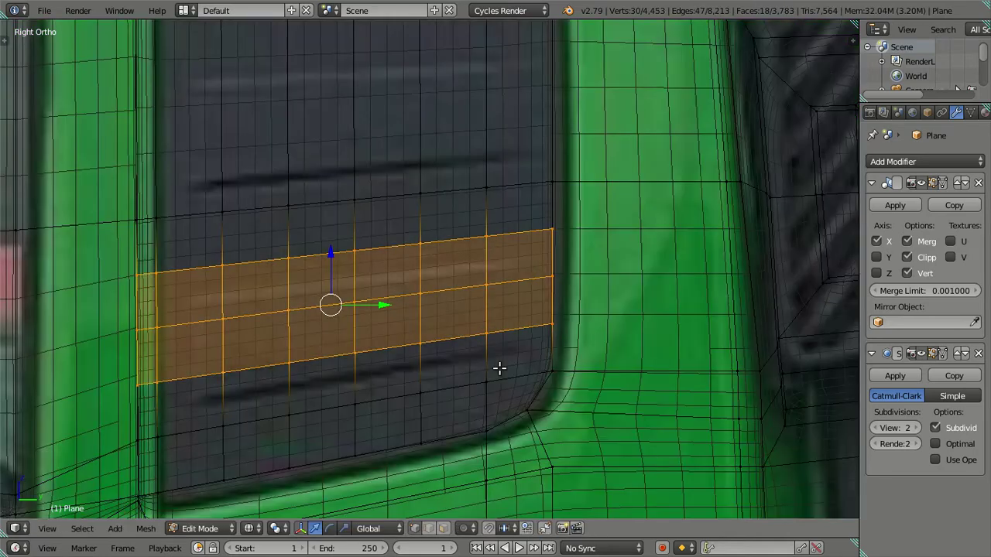
{"action": "key", "text": "alt+z"}
{"action": "scroll", "coordinate": [509, 380], "scroll_direction": "down", "scroll_amount": 2, "text": "shift"}
{"action": "key", "text": "a"}
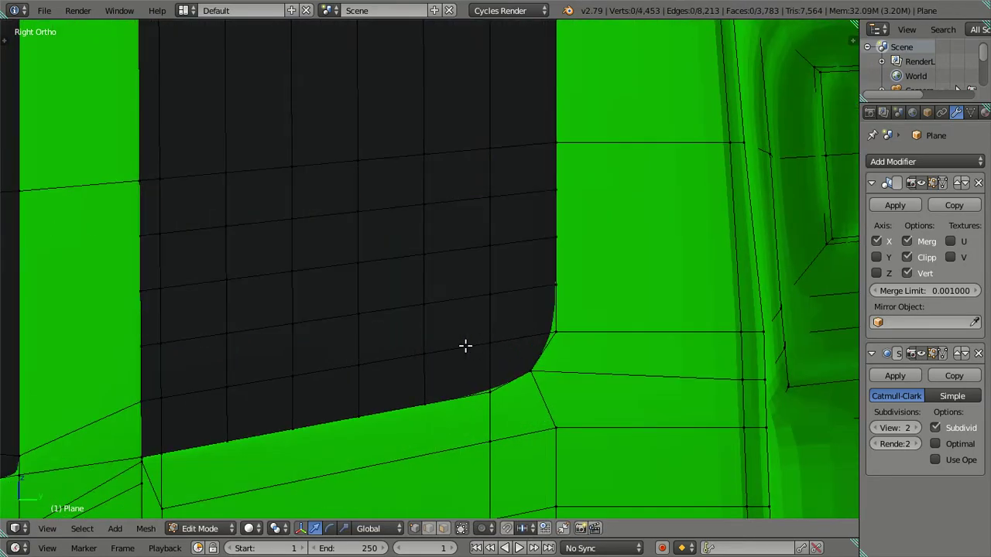
{"action": "key", "text": "ctrl+z"}
{"action": "key", "text": "ctrl+z"}
{"action": "key", "text": "ctrl+z"}
{"action": "key", "text": "ctrl+z"}
{"action": "key", "text": "ctrl+z"}
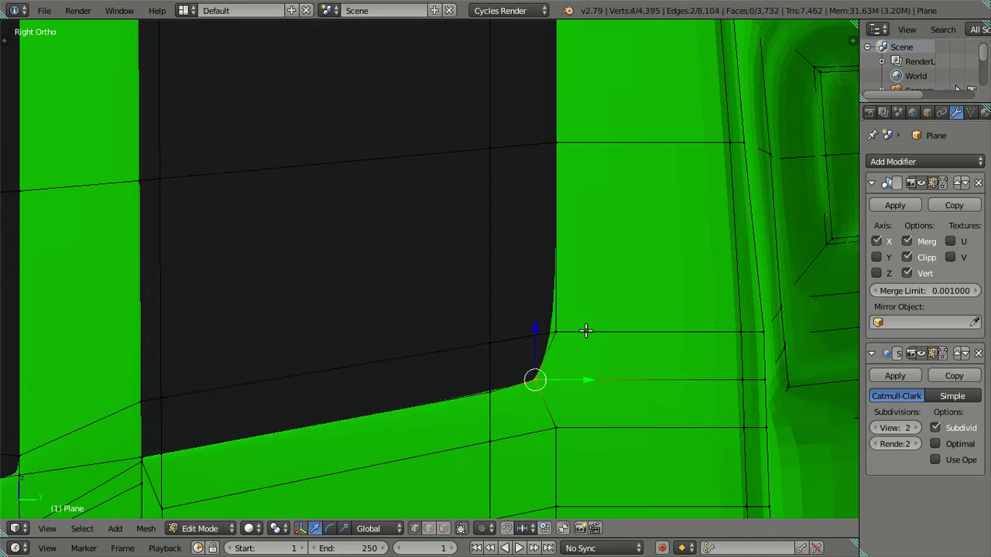
{"action": "key", "text": "ctrl+z"}
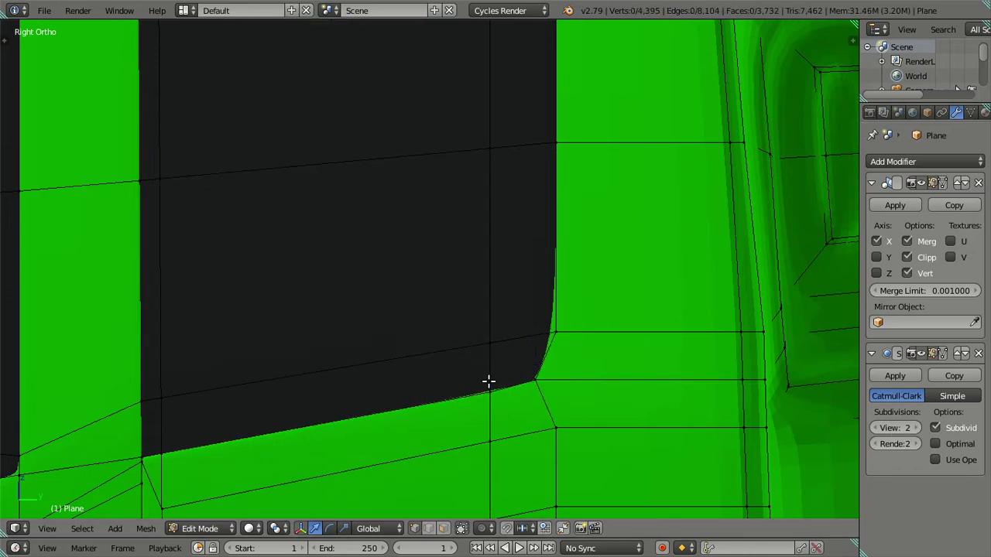
In edge select mode, cut five evenly spaced vertical edge loops across the window
{"action": "key", "text": "ctrl+Tab"}
{"action": "left_click", "coordinate": [465, 392]}
{"action": "scroll", "coordinate": [467, 398], "scroll_direction": "up", "scroll_amount": 1}
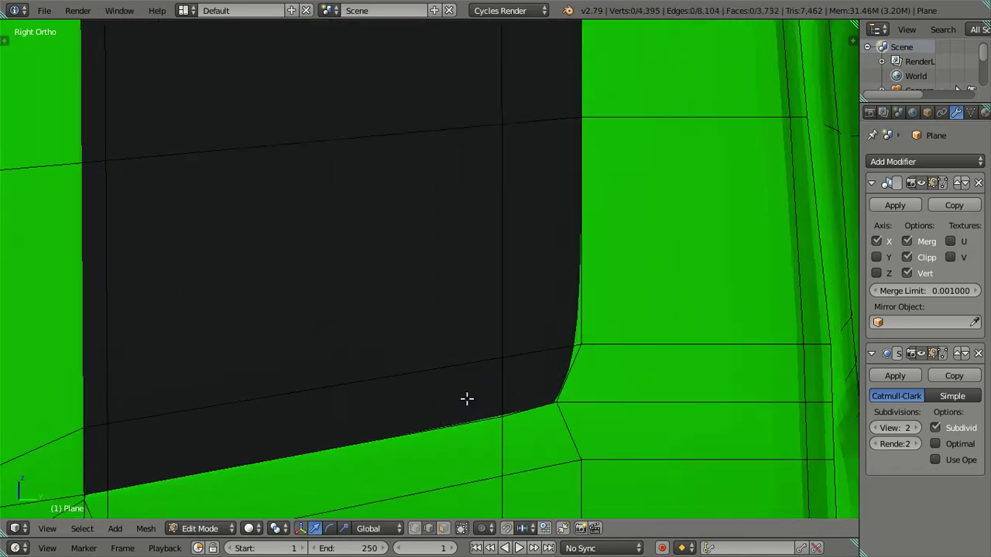
{"action": "scroll", "coordinate": [495, 310], "scroll_direction": "up", "scroll_amount": 2}
{"action": "middle_click_drag", "start_coordinate": [387, 372], "coordinate": [442, 247], "text": "shift"}
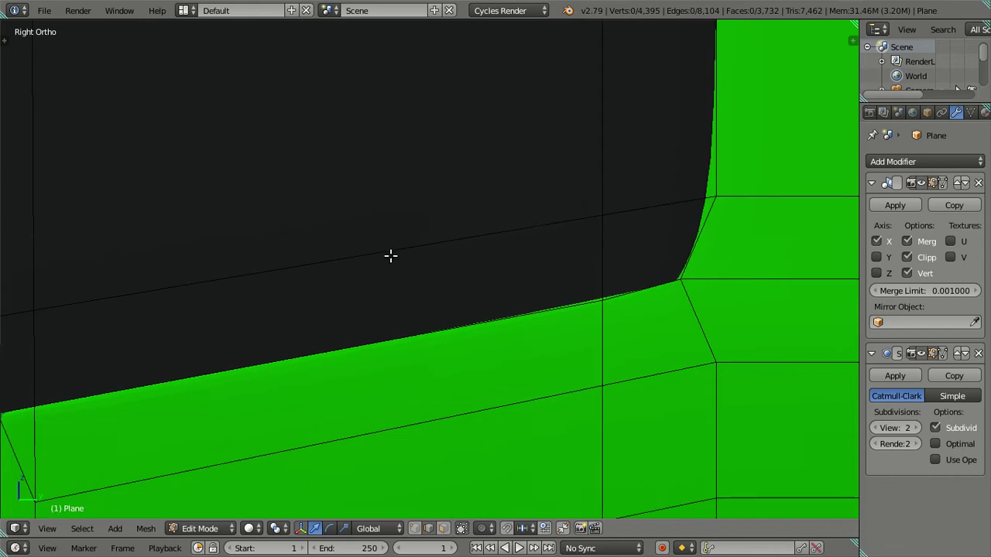
{"action": "key", "text": "ctrl+r"}
{"action": "key", "text": "4"}
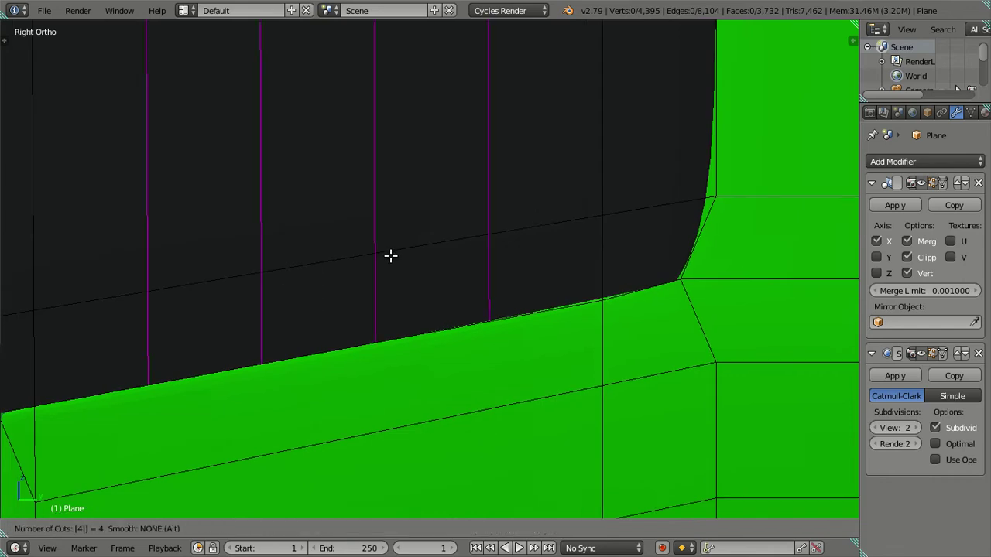
{"action": "key", "text": "Escape"}
{"action": "key", "text": "ctrl+r"}
{"action": "key", "text": "5"}
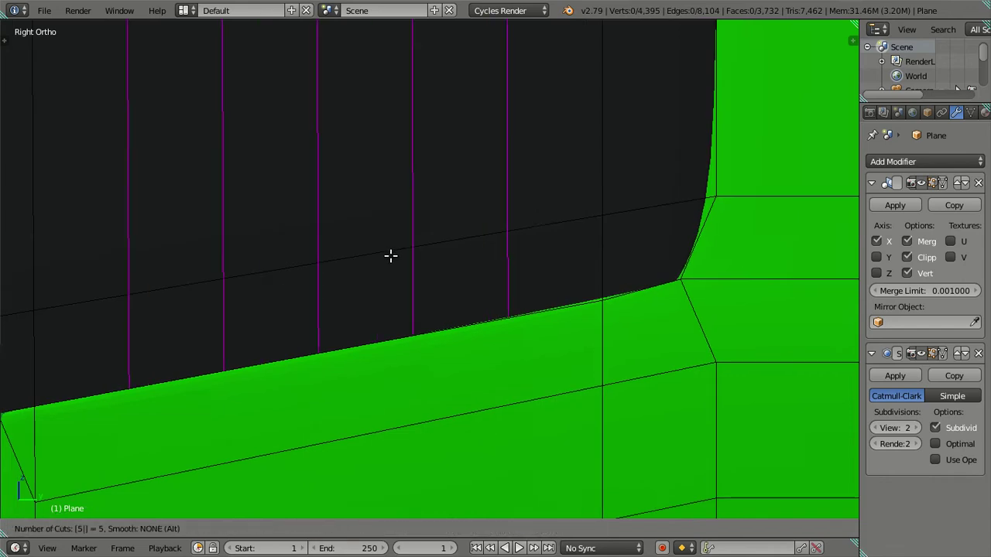
{"action": "left_click", "coordinate": [391, 255]}
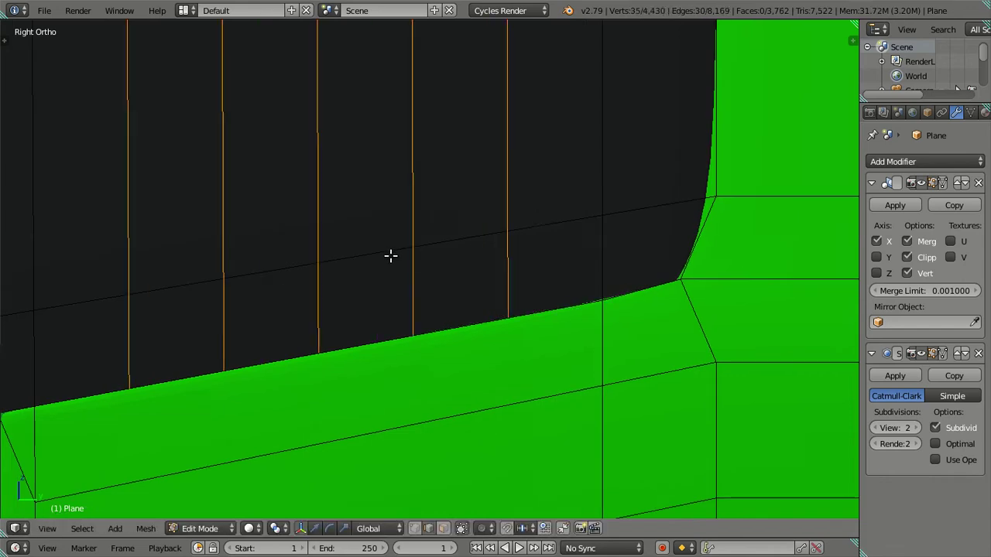
Add horizontal loops through the upper window face, plus four more evenly spaced loops
{"action": "key", "text": "ctrl+r"}
{"action": "left_click", "coordinate": [715, 113]}
{"action": "right_click", "coordinate": [715, 114]}
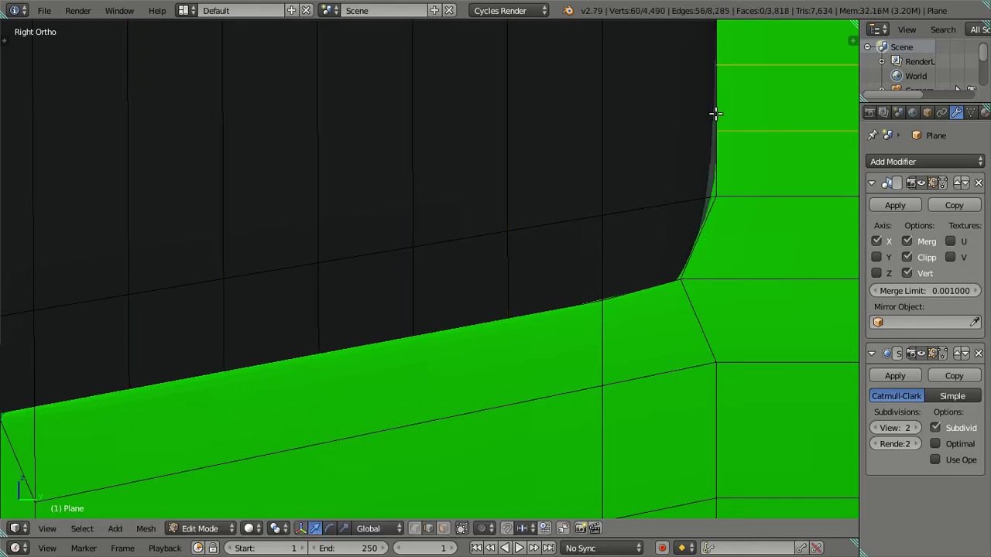
{"action": "key", "text": "ctrl+r"}
{"action": "key", "text": "4"}
{"action": "left_click", "coordinate": [594, 129]}
{"action": "right_click", "coordinate": [595, 129]}
{"action": "key", "text": "a"}
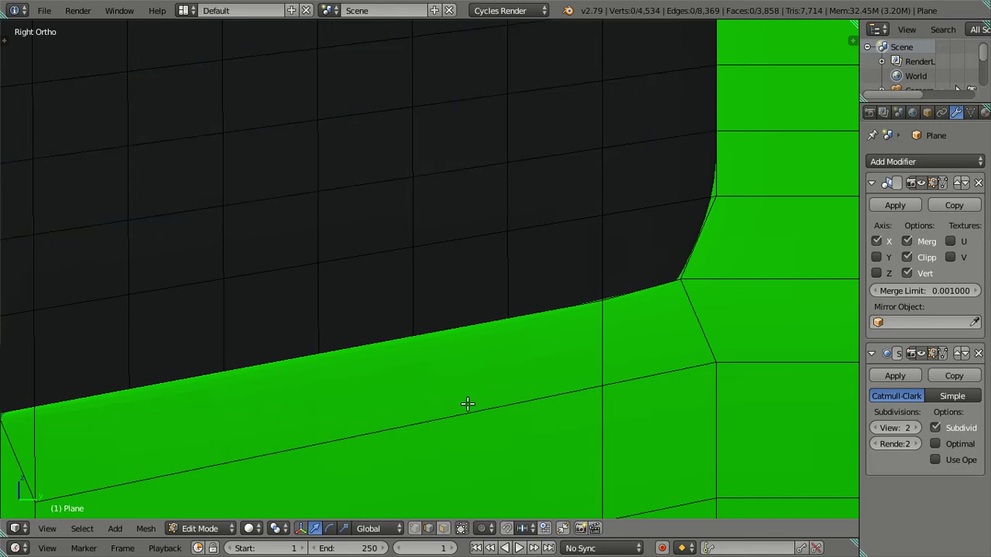
Cut five evenly spaced edge loops across the green strip below the window
{"action": "key", "text": "ctrl+r"}
{"action": "key", "text": "5"}
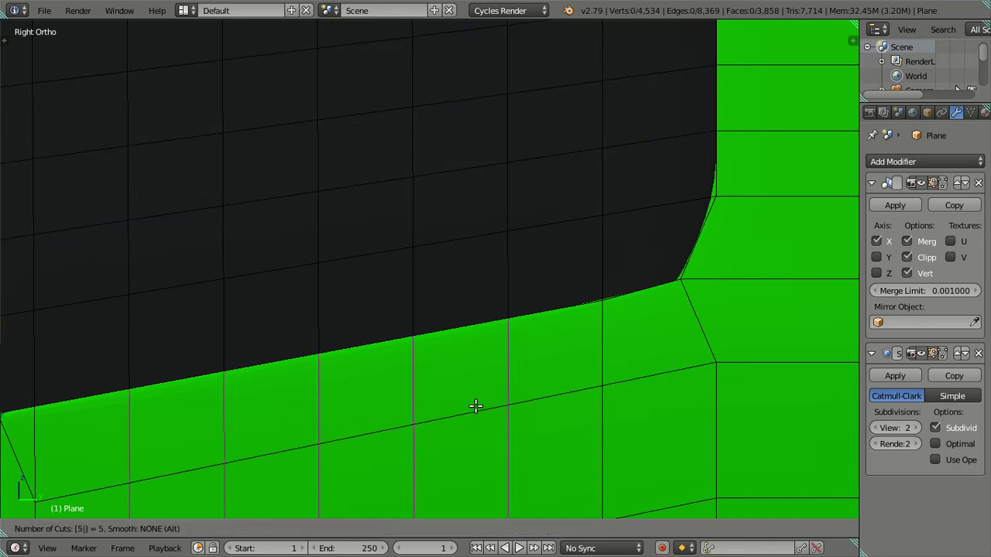
{"action": "left_click", "coordinate": [475, 406]}
{"action": "right_click", "coordinate": [483, 399]}
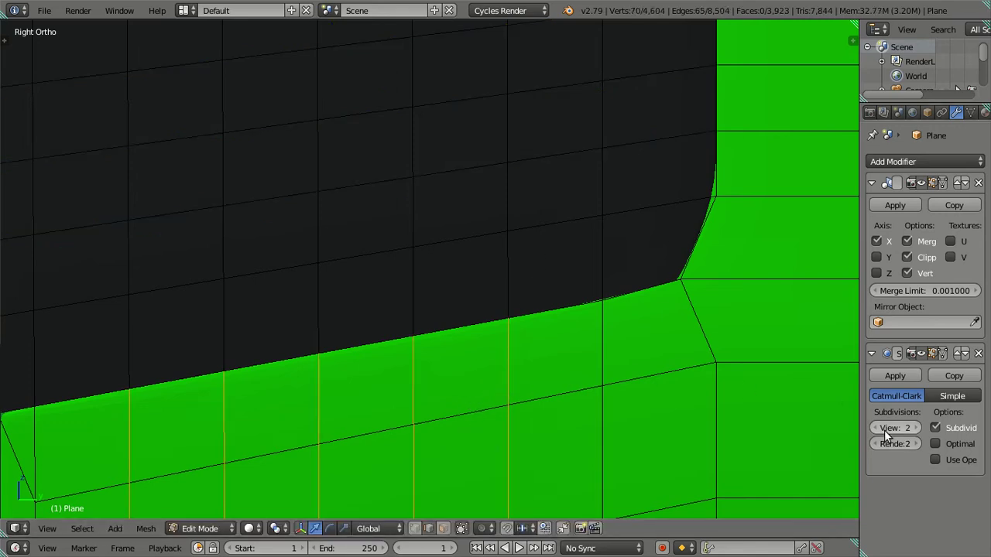
In Object Mode, set the Subdivision Surface viewport level to 0
{"action": "key", "text": "Tab"}
{"action": "scroll", "coordinate": [611, 332], "scroll_direction": "down", "scroll_amount": 2}
{"action": "scroll", "coordinate": [569, 310], "scroll_direction": "down", "scroll_amount": 1}
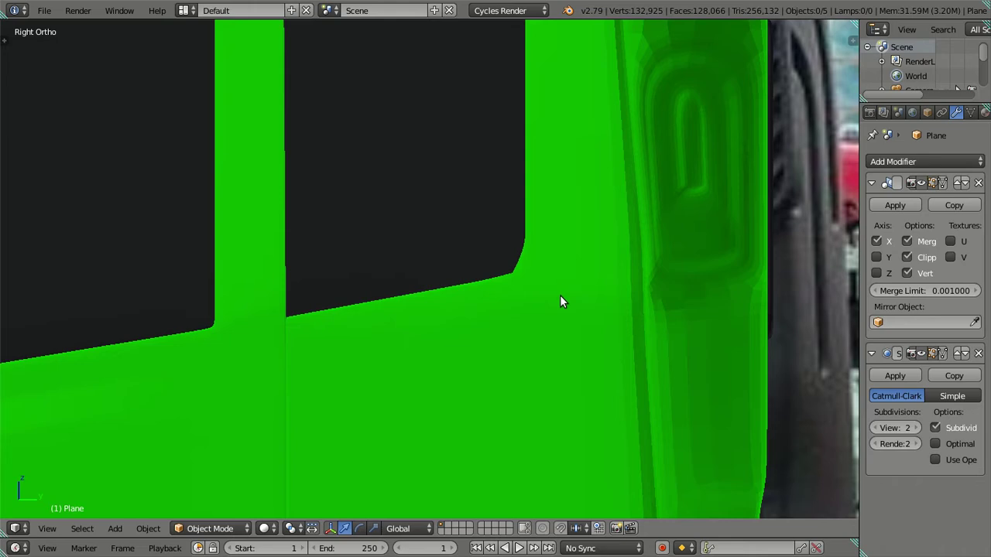
{"action": "scroll", "coordinate": [557, 282], "scroll_direction": "up", "scroll_amount": 1}
{"action": "scroll", "coordinate": [556, 282], "scroll_direction": "down", "scroll_amount": 4}
{"action": "scroll", "coordinate": [557, 282], "scroll_direction": "up", "scroll_amount": 3}
{"action": "scroll", "coordinate": [570, 301], "scroll_direction": "up", "scroll_amount": 2}
{"action": "left_click", "coordinate": [880, 430]}
{"action": "left_click", "coordinate": [880, 430]}
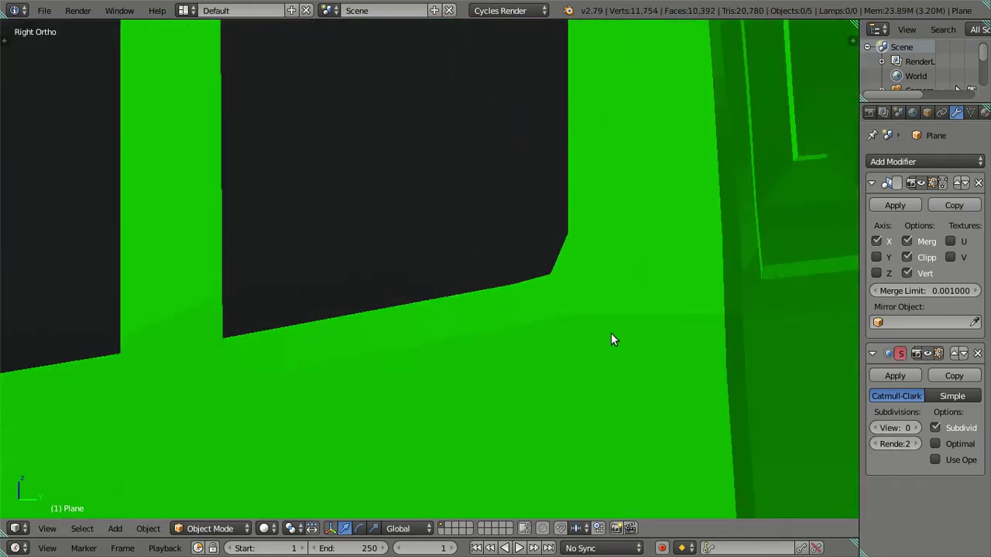
Back in Edit Mode, undo the new edge loops and inspect the mesh in wireframe
{"action": "key", "text": "Tab"}
{"action": "scroll", "coordinate": [608, 333], "scroll_direction": "up", "scroll_amount": 2}
{"action": "key", "text": "ctrl+z"}
{"action": "key", "text": "ctrl+z"}
{"action": "key", "text": "ctrl+z"}
{"action": "key", "text": "ctrl+z"}
{"action": "key", "text": "ctrl+z"}
{"action": "key", "text": "ctrl+z"}
{"action": "mouse_move", "coordinate": [608, 333]}
{"action": "middle_mouse_down"}
{"action": "mouse_move", "coordinate": [581, 317]}
{"action": "mouse_move", "coordinate": [578, 347]}
{"action": "mouse_move", "coordinate": [540, 313]}
{"action": "mouse_move", "coordinate": [604, 243]}
{"action": "mouse_move", "coordinate": [671, 289]}
{"action": "mouse_move", "coordinate": [253, 273]}
{"action": "mouse_move", "coordinate": [624, 298]}
{"action": "mouse_move", "coordinate": [601, 294]}
{"action": "middle_mouse_up"}
{"action": "key", "text": "z"}
{"action": "scroll", "coordinate": [257, 247], "scroll_direction": "down", "scroll_amount": 5}
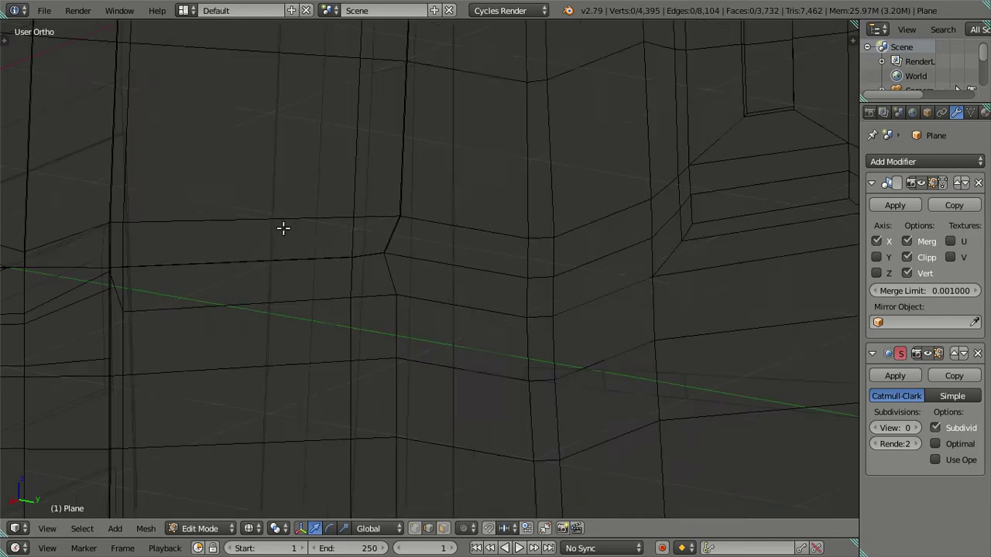
{"action": "scroll", "coordinate": [283, 228], "scroll_direction": "down", "scroll_amount": 4}
{"action": "mouse_move", "coordinate": [444, 258]}
{"action": "middle_mouse_down"}
{"action": "mouse_move", "coordinate": [431, 339]}
{"action": "mouse_move", "coordinate": [432, 200]}
{"action": "middle_mouse_up"}
{"action": "scroll", "coordinate": [432, 200], "scroll_direction": "up", "scroll_amount": 4}
{"action": "scroll", "coordinate": [445, 254], "scroll_direction": "up", "scroll_amount": 3}
Pan and zoom in wireframe to inspect the corner junctions along the cab side
{"action": "mouse_move", "coordinate": [307, 225]}
{"action": "middle_mouse_down", "text": "shift"}
{"action": "mouse_move", "coordinate": [605, 249]}
{"action": "mouse_move", "coordinate": [528, 279]}
{"action": "mouse_move", "coordinate": [603, 288]}
{"action": "middle_mouse_up", "text": "shift"}
{"action": "scroll", "coordinate": [605, 250], "scroll_direction": "down", "scroll_amount": 2}
{"action": "scroll", "coordinate": [604, 248], "scroll_direction": "down", "scroll_amount": 2}
{"action": "scroll", "coordinate": [603, 288], "scroll_direction": "down", "scroll_amount": 1}
{"action": "scroll", "coordinate": [445, 310], "scroll_direction": "down", "scroll_amount": 3}
{"action": "scroll", "coordinate": [464, 290], "scroll_direction": "up", "scroll_amount": 3}
{"action": "scroll", "coordinate": [467, 266], "scroll_direction": "up", "scroll_amount": 2}
{"action": "scroll", "coordinate": [467, 266], "scroll_direction": "down", "scroll_amount": 2}
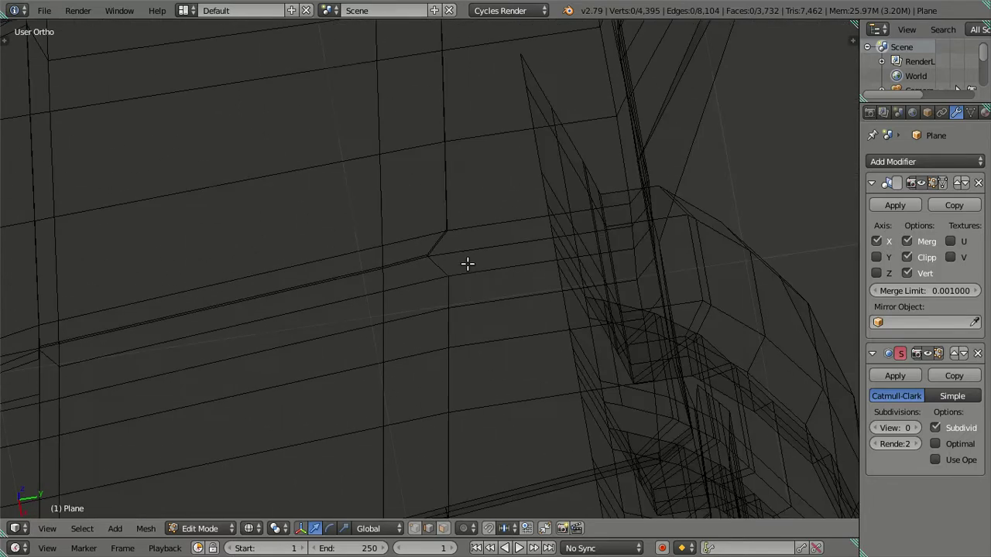
{"action": "middle_click_drag", "start_coordinate": [467, 263], "coordinate": [506, 332]}
Return to solid shading and frame the window openings in the right side view
{"action": "key", "text": "z"}
{"action": "scroll", "coordinate": [491, 236], "scroll_direction": "up", "scroll_amount": 2}
{"action": "key", "text": "KP_3"}
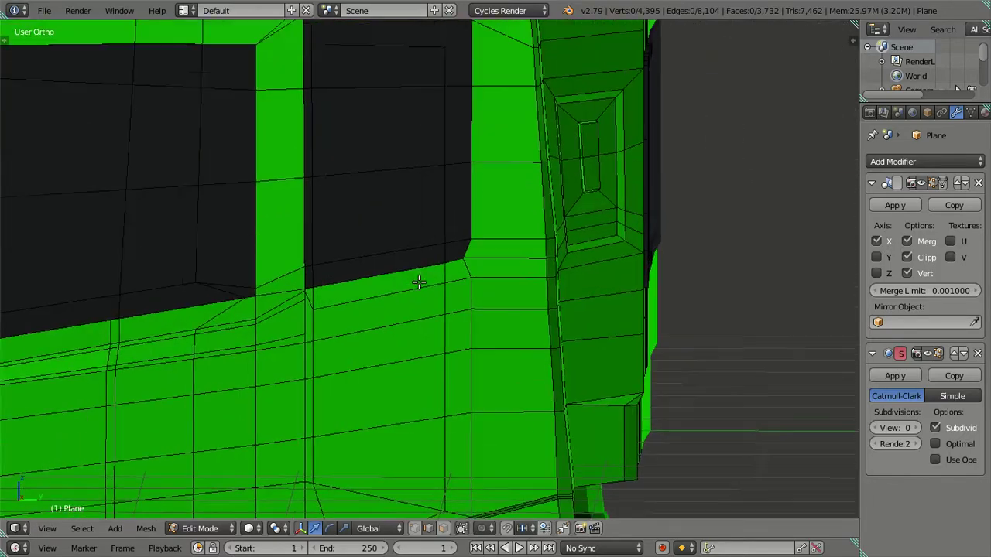
{"action": "scroll", "coordinate": [496, 240], "scroll_direction": "up", "scroll_amount": 2}
{"action": "scroll", "coordinate": [503, 230], "scroll_direction": "down", "scroll_amount": 2}
{"action": "middle_click_drag", "start_coordinate": [501, 229], "coordinate": [511, 314], "text": "shift"}
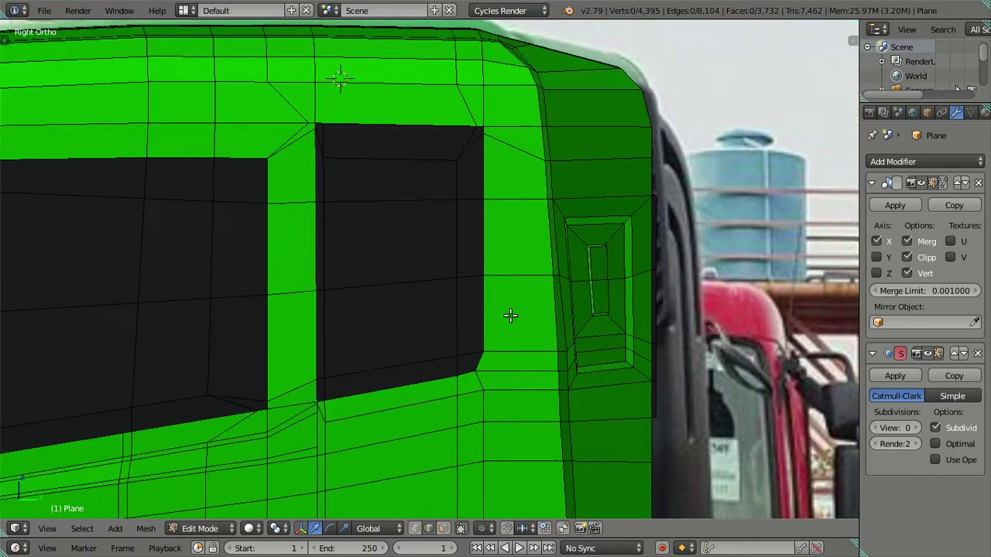
{"action": "scroll", "coordinate": [517, 289], "scroll_direction": "up", "scroll_amount": 1}
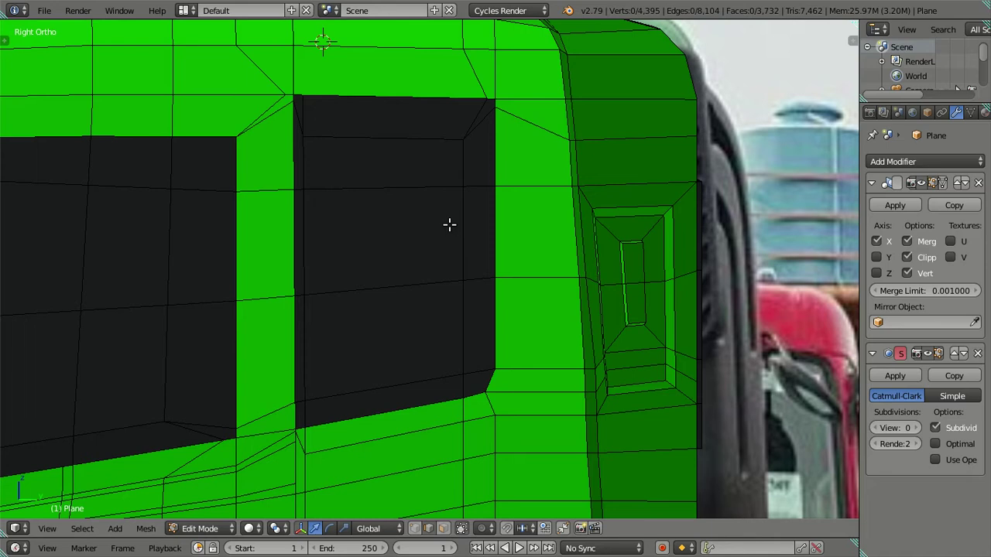
Compare the cab's side windows with the truck reference photo, checking textured shading and the smoothed cab
{"action": "scroll", "coordinate": [443, 223], "scroll_direction": "down", "scroll_amount": 3}
{"action": "middle_click_drag", "start_coordinate": [423, 232], "coordinate": [535, 219], "text": "shift"}
{"action": "scroll", "coordinate": [390, 300], "scroll_direction": "up", "scroll_amount": 1}
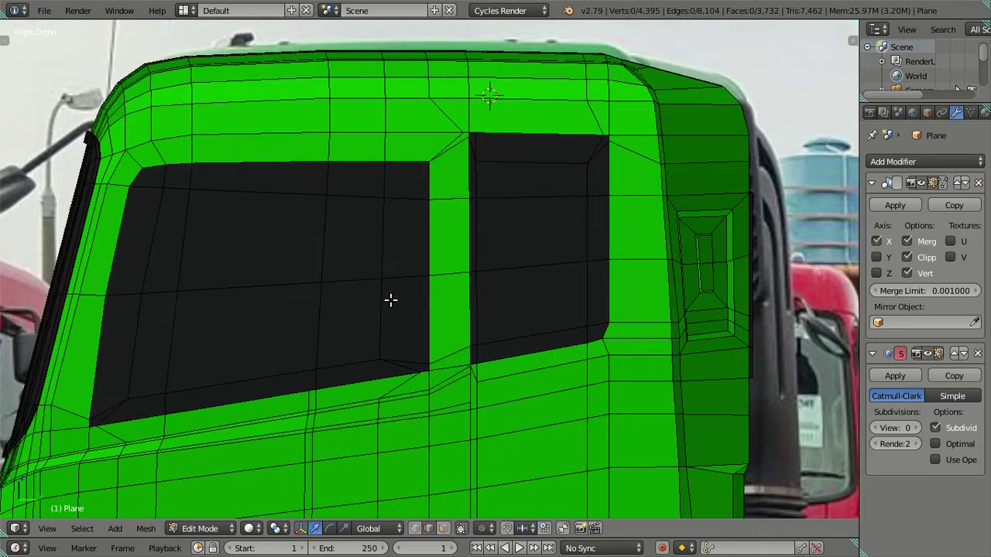
{"action": "key", "text": "alt+z"}
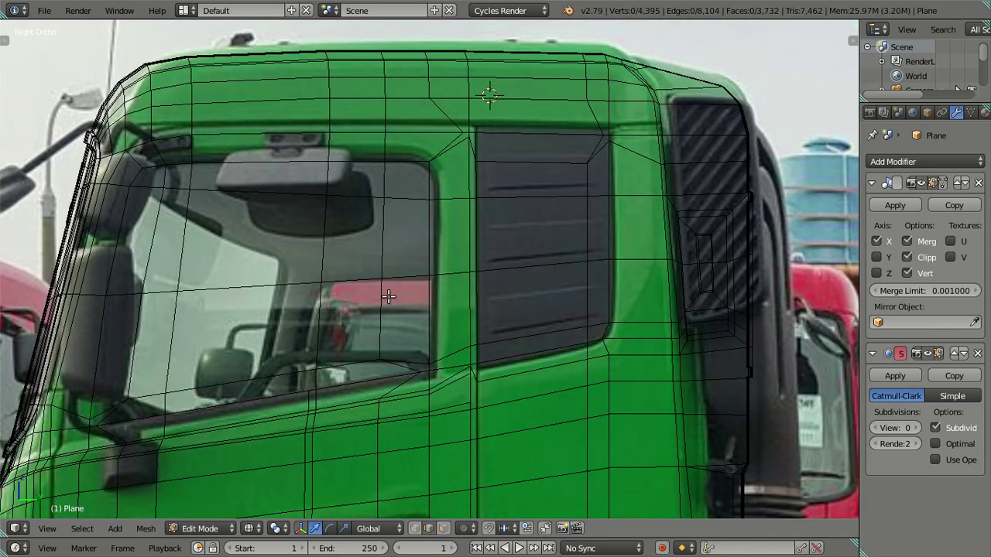
{"action": "key", "text": "alt+z"}
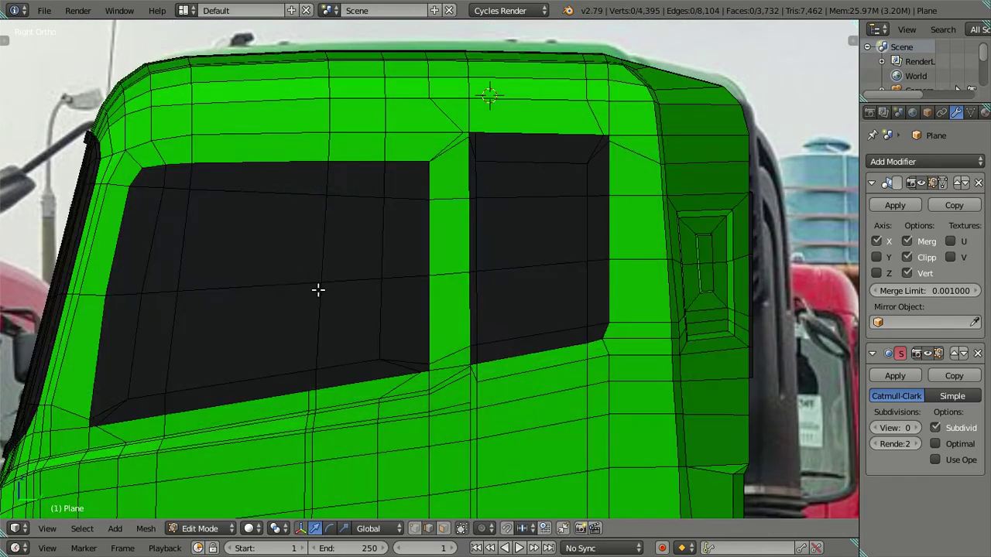
{"action": "key", "text": "Tab"}
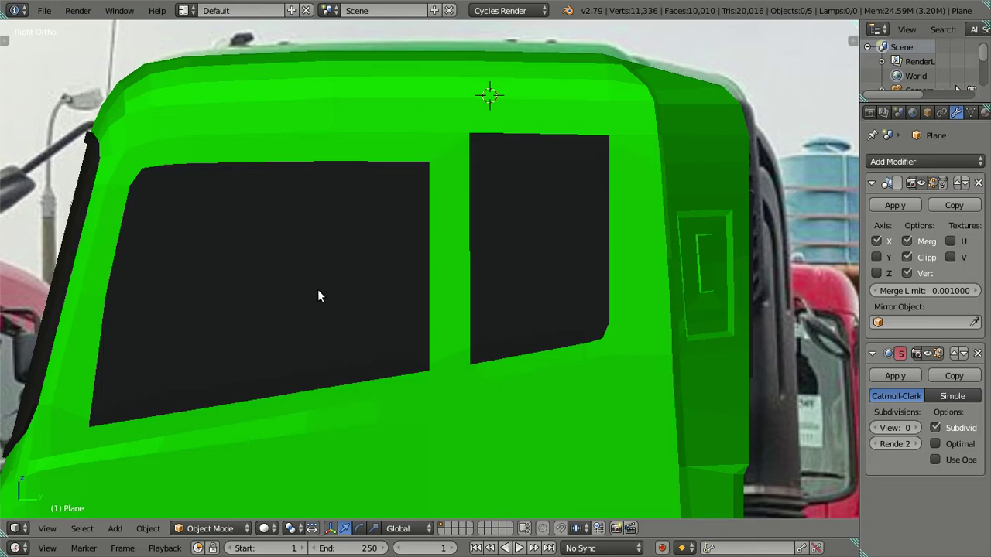
{"action": "key", "text": "Tab"}
{"action": "middle_click_drag", "start_coordinate": [195, 386], "coordinate": [367, 297], "text": "shift"}
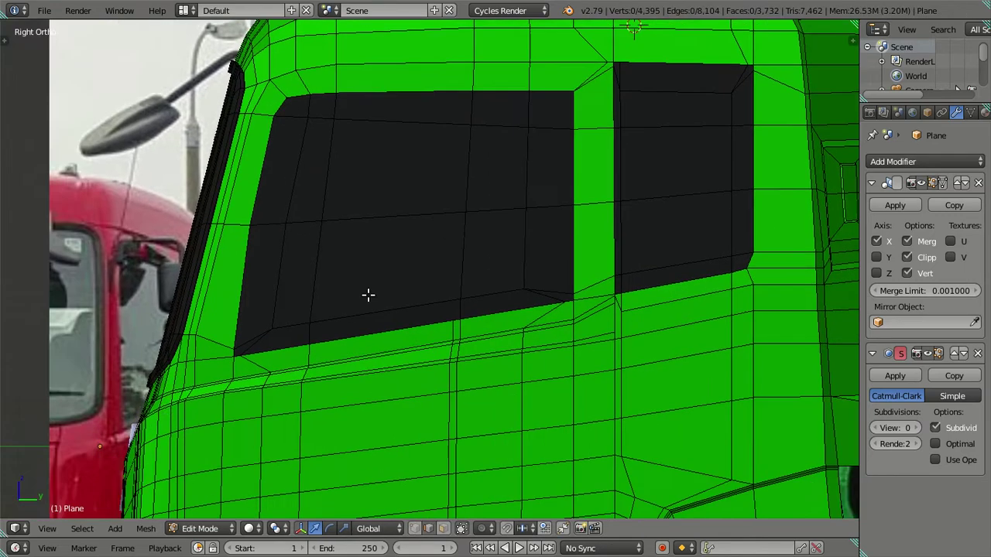
{"action": "key", "text": "alt+z"}
{"action": "scroll", "coordinate": [367, 296], "scroll_direction": "up", "scroll_amount": 1}
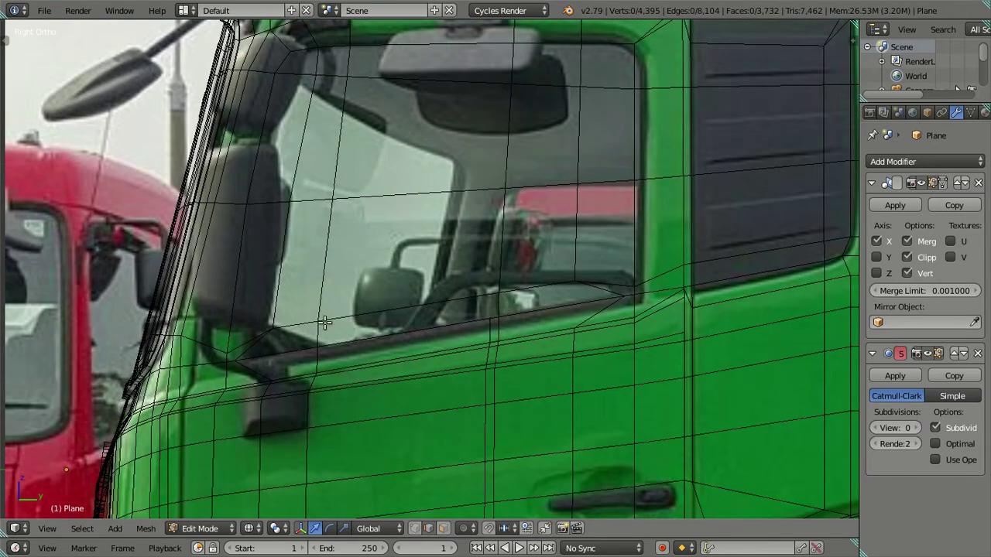
{"action": "key", "text": "alt+z"}
Zoom in on the window's lower front corner and select the edge strip running up the pillar
{"action": "middle_click_drag", "start_coordinate": [239, 348], "coordinate": [402, 314], "text": "shift"}
{"action": "scroll", "coordinate": [385, 329], "scroll_direction": "up", "scroll_amount": 3}
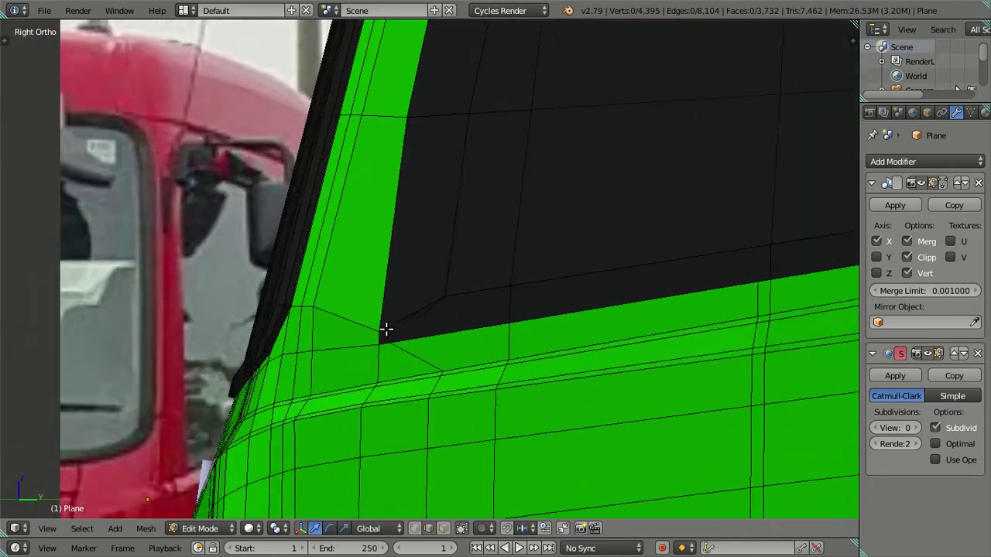
{"action": "scroll", "coordinate": [386, 329], "scroll_direction": "up", "scroll_amount": 1}
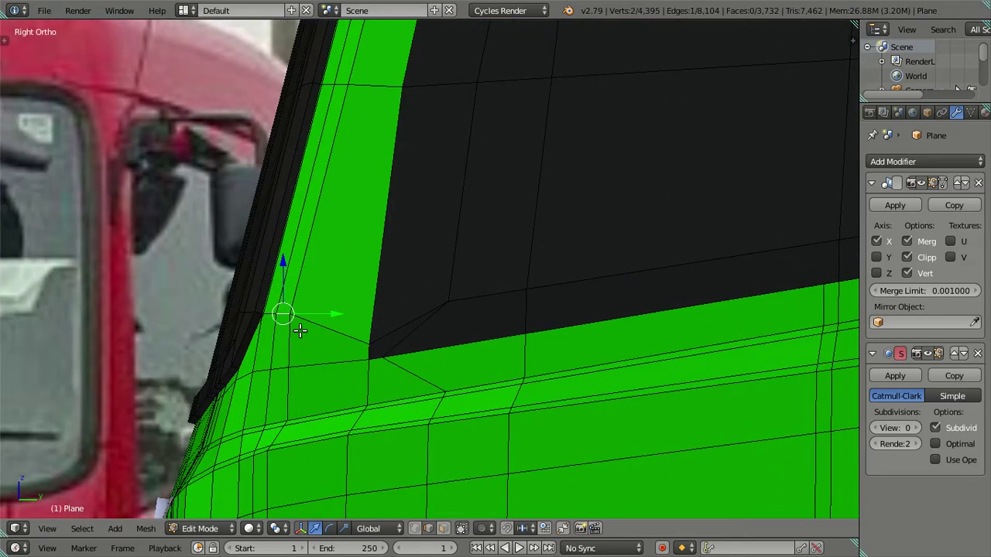
{"action": "scroll", "coordinate": [283, 316], "scroll_direction": "up", "scroll_amount": 1}
{"action": "scroll", "coordinate": [449, 309], "scroll_direction": "up", "scroll_amount": 1}
{"action": "scroll", "coordinate": [401, 322], "scroll_direction": "up", "scroll_amount": 2}
{"action": "right_click", "coordinate": [382, 316]}
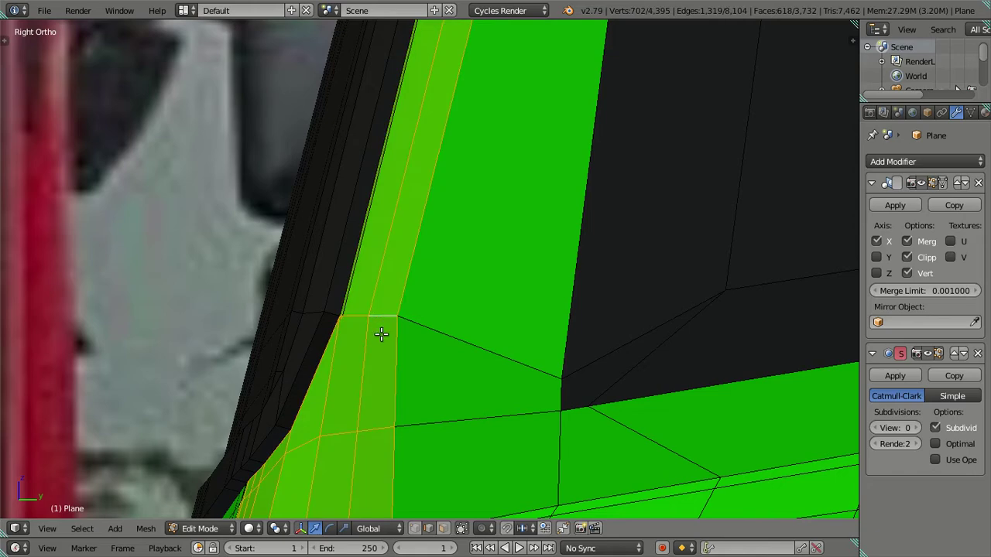
{"action": "right_click", "coordinate": [361, 353]}
{"action": "right_click", "coordinate": [362, 375], "text": "alt"}
{"action": "scroll", "coordinate": [363, 374], "scroll_direction": "down", "scroll_amount": 1}
{"action": "scroll", "coordinate": [365, 369], "scroll_direction": "down", "scroll_amount": 3}
{"action": "mouse_move", "coordinate": [369, 365]}
{"action": "middle_mouse_down"}
{"action": "mouse_move", "coordinate": [436, 418]}
{"action": "mouse_move", "coordinate": [451, 421]}
{"action": "mouse_move", "coordinate": [449, 405]}
{"action": "mouse_move", "coordinate": [496, 385]}
{"action": "middle_mouse_up"}
Reset the selection and loop-select the horizontal edge loop beneath the window, then change viewport shading
{"action": "scroll", "coordinate": [496, 385], "scroll_direction": "up", "scroll_amount": 1}
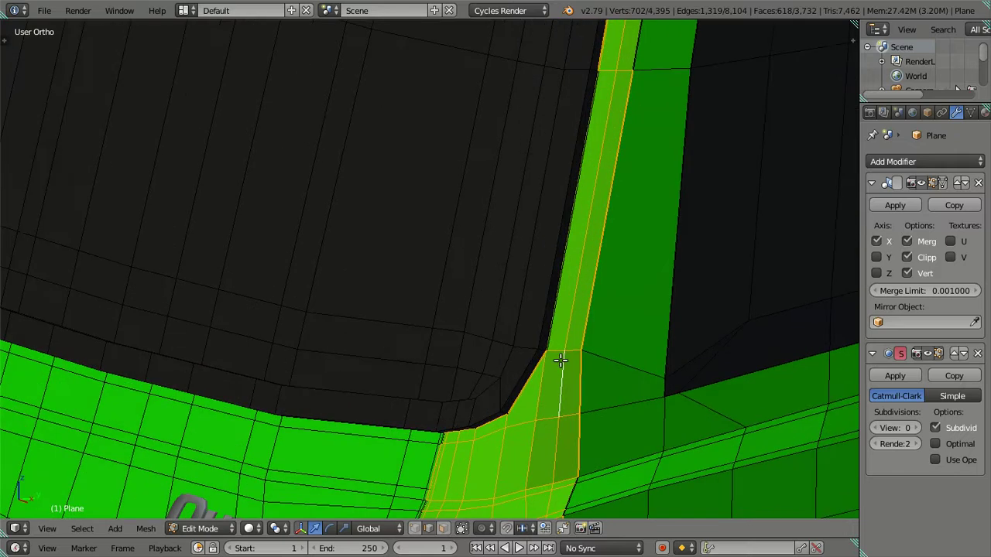
{"action": "scroll", "coordinate": [542, 353], "scroll_direction": "up", "scroll_amount": 1}
{"action": "scroll", "coordinate": [480, 344], "scroll_direction": "up", "scroll_amount": 2}
{"action": "scroll", "coordinate": [499, 350], "scroll_direction": "up", "scroll_amount": 1}
{"action": "scroll", "coordinate": [507, 356], "scroll_direction": "down", "scroll_amount": 2}
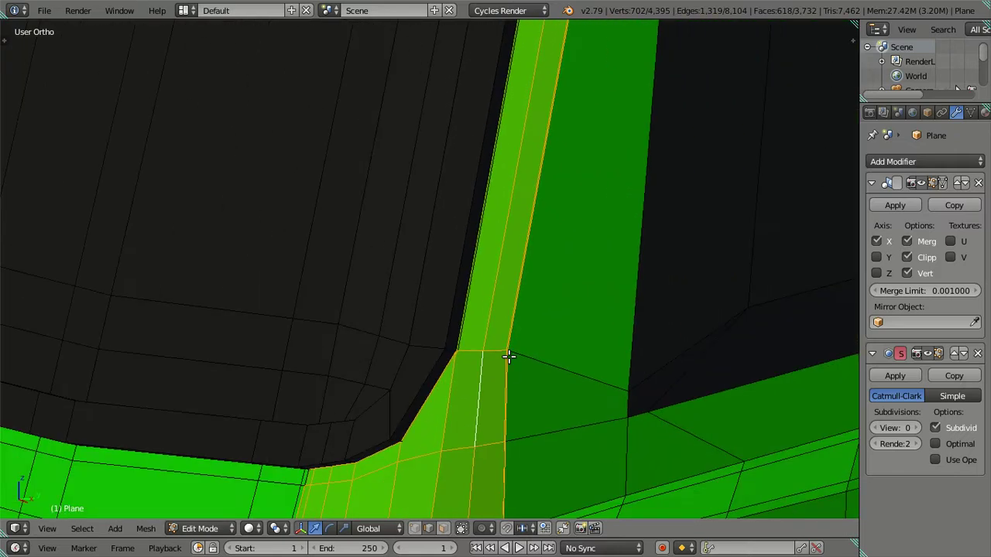
{"action": "scroll", "coordinate": [507, 356], "scroll_direction": "down", "scroll_amount": 2}
{"action": "scroll", "coordinate": [508, 357], "scroll_direction": "up", "scroll_amount": 2}
{"action": "scroll", "coordinate": [500, 389], "scroll_direction": "up", "scroll_amount": 1}
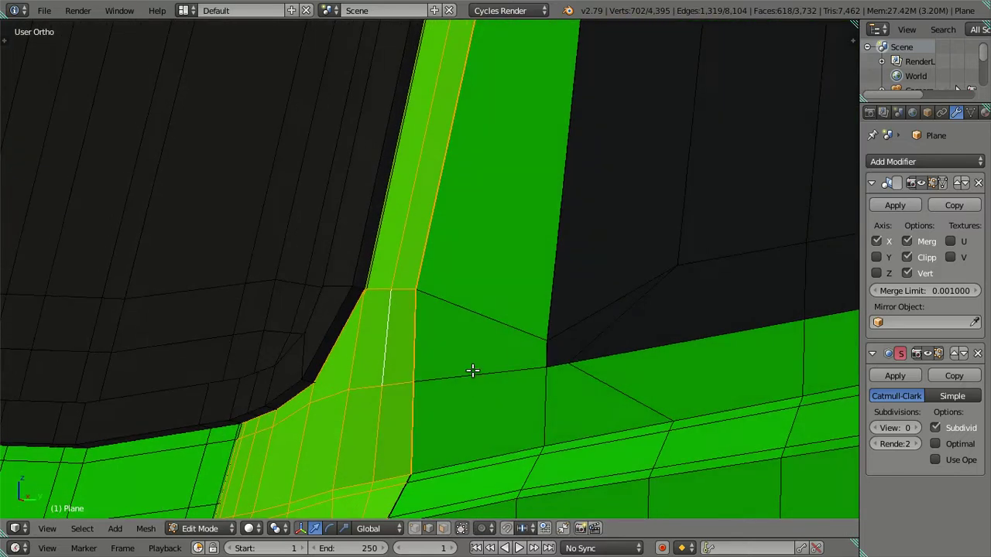
{"action": "scroll", "coordinate": [471, 372], "scroll_direction": "up", "scroll_amount": 2}
{"action": "key", "text": "a"}
{"action": "key", "text": "a"}
{"action": "scroll", "coordinate": [348, 309], "scroll_direction": "up", "scroll_amount": 1}
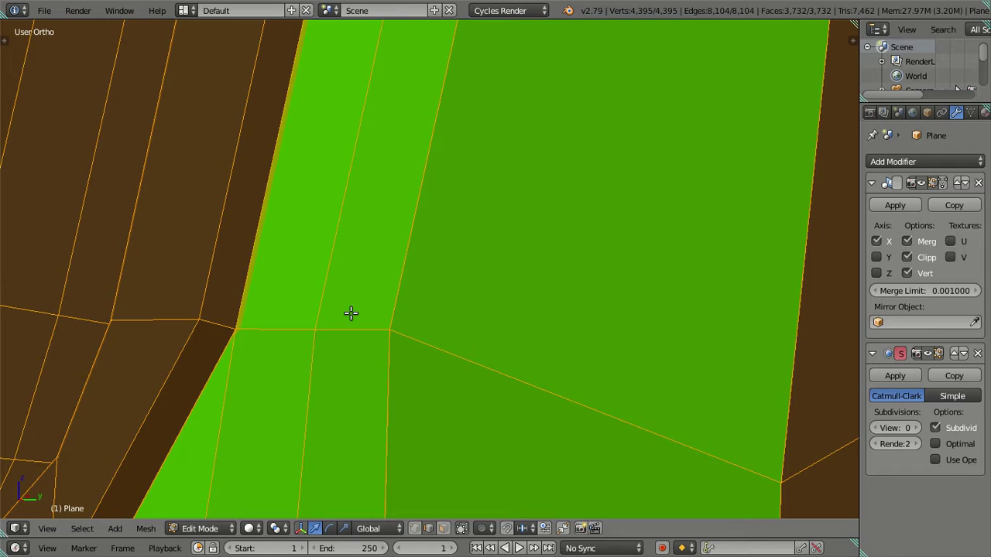
{"action": "key", "text": "a"}
{"action": "scroll", "coordinate": [270, 350], "scroll_direction": "up", "scroll_amount": 3}
{"action": "right_click", "coordinate": [191, 378], "text": "alt"}
{"action": "mouse_move", "coordinate": [285, 378]}
{"action": "middle_mouse_down"}
{"action": "mouse_move", "coordinate": [464, 385]}
{"action": "mouse_move", "coordinate": [379, 410]}
{"action": "mouse_move", "coordinate": [600, 340]}
{"action": "mouse_move", "coordinate": [596, 347]}
{"action": "mouse_move", "coordinate": [458, 400]}
{"action": "mouse_move", "coordinate": [533, 254]}
{"action": "mouse_move", "coordinate": [487, 343]}
{"action": "mouse_move", "coordinate": [469, 323]}
{"action": "mouse_move", "coordinate": [438, 386]}
{"action": "mouse_move", "coordinate": [283, 441]}
{"action": "mouse_move", "coordinate": [566, 185]}
{"action": "mouse_move", "coordinate": [484, 387]}
{"action": "mouse_move", "coordinate": [530, 246]}
{"action": "mouse_move", "coordinate": [485, 318]}
{"action": "middle_mouse_up"}
{"action": "key", "text": "z"}
{"action": "key", "text": "z"}
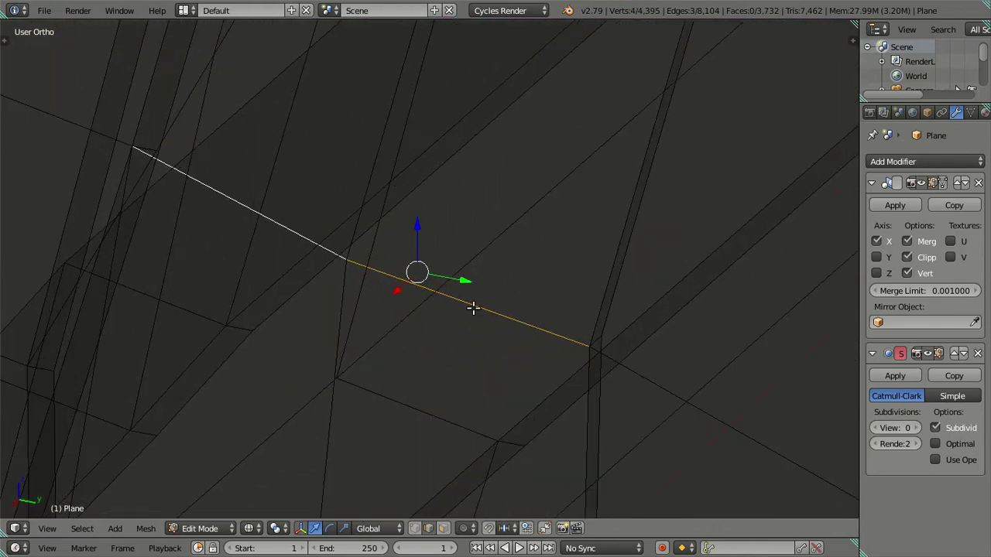
Duplicate the selected edge loop in place and return to solid green shading
{"action": "key", "text": "shift+d"}
{"action": "right_click", "coordinate": [468, 351]}
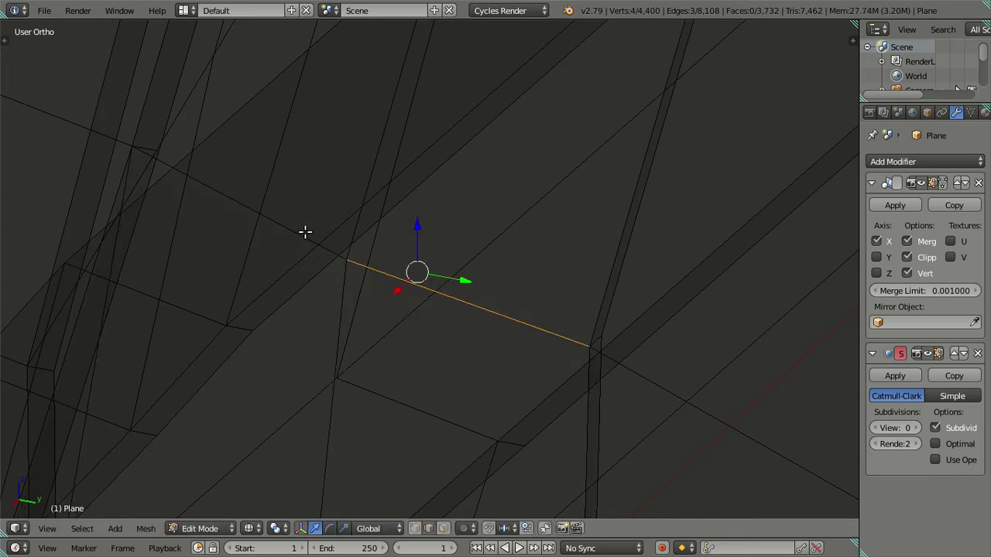
{"action": "key", "text": "z"}
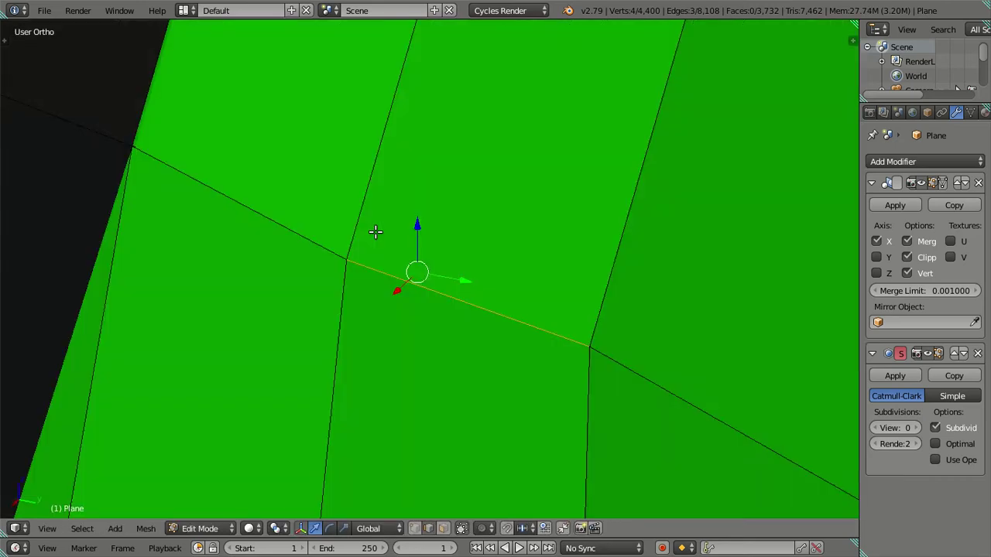
{"action": "middle_click_drag", "start_coordinate": [375, 232], "coordinate": [384, 236]}
Hide the window-pillar edge, the dark piece and the lettered panel piece
{"action": "right_click", "coordinate": [587, 345]}
{"action": "key", "text": "h"}
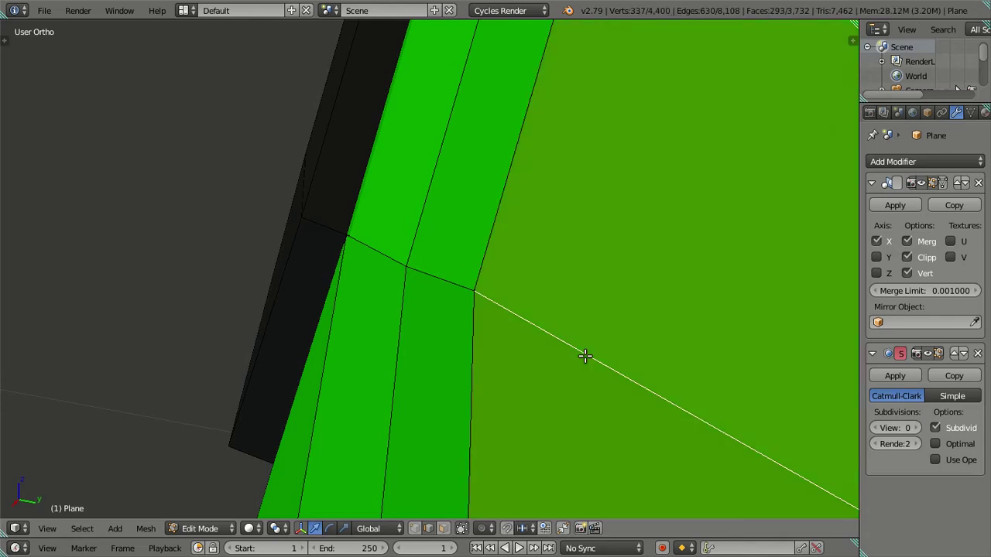
{"action": "right_click", "coordinate": [282, 260]}
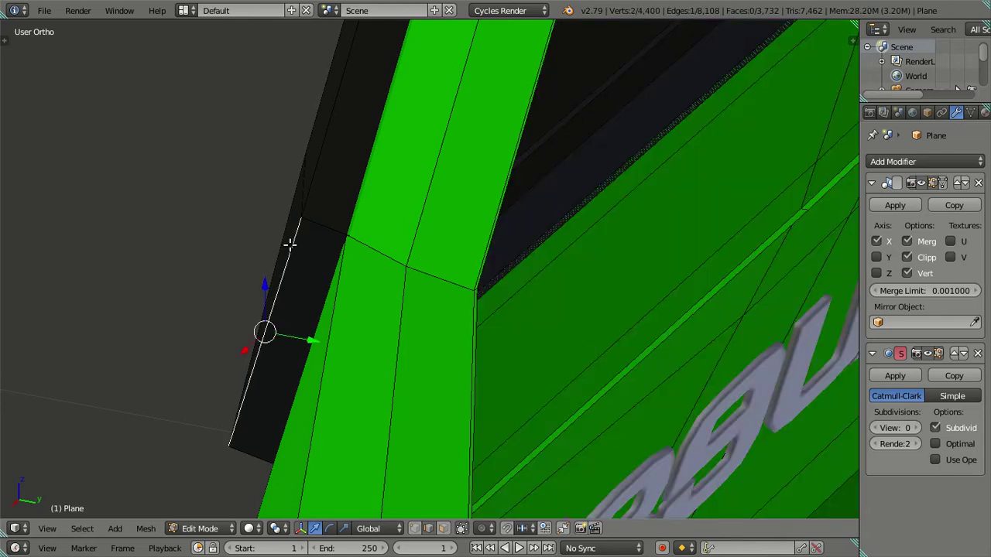
{"action": "key", "text": "h"}
{"action": "key", "text": "KP_6"}
{"action": "right_click", "coordinate": [525, 161]}
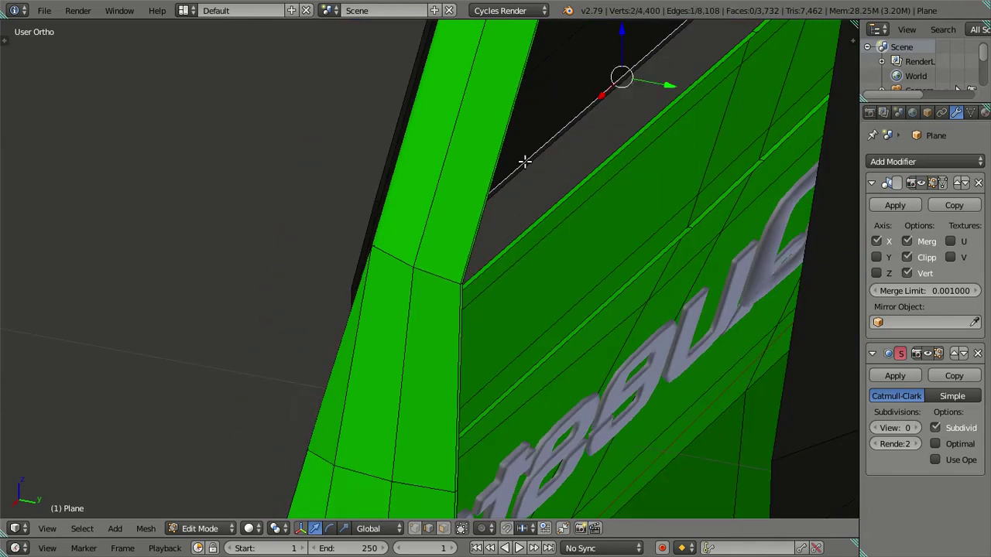
{"action": "key", "text": "ctrl+l"}
{"action": "key", "text": "h"}
{"action": "right_click", "coordinate": [523, 251]}
{"action": "key", "text": "ctrl+l"}
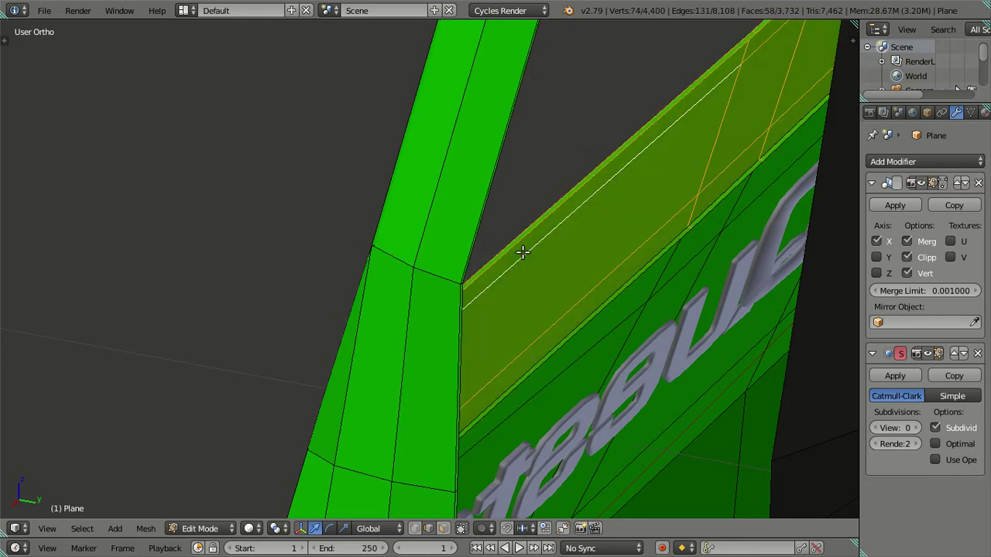
{"action": "key", "text": "h"}
Hide the linked upper piece and pull back to view the pointed tip
{"action": "scroll", "coordinate": [475, 271], "scroll_direction": "up", "scroll_amount": 3}
{"action": "scroll", "coordinate": [475, 287], "scroll_direction": "up", "scroll_amount": 1}
{"action": "scroll", "coordinate": [475, 283], "scroll_direction": "up", "scroll_amount": 1}
{"action": "right_click", "coordinate": [372, 199]}
{"action": "key", "text": "ctrl+l"}
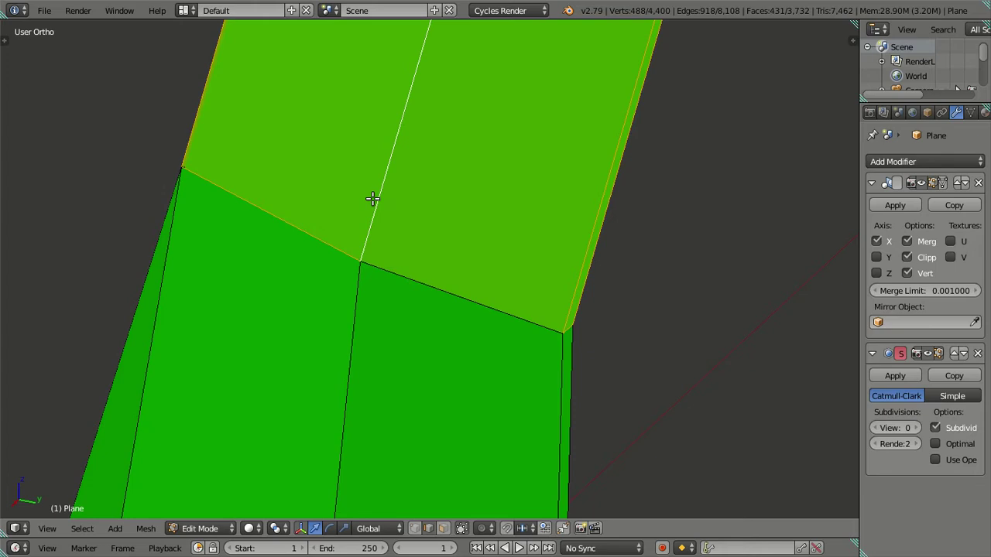
{"action": "key", "text": "h"}
{"action": "scroll", "coordinate": [338, 212], "scroll_direction": "up", "scroll_amount": 2}
{"action": "scroll", "coordinate": [263, 200], "scroll_direction": "up", "scroll_amount": 2, "text": "ctrl"}
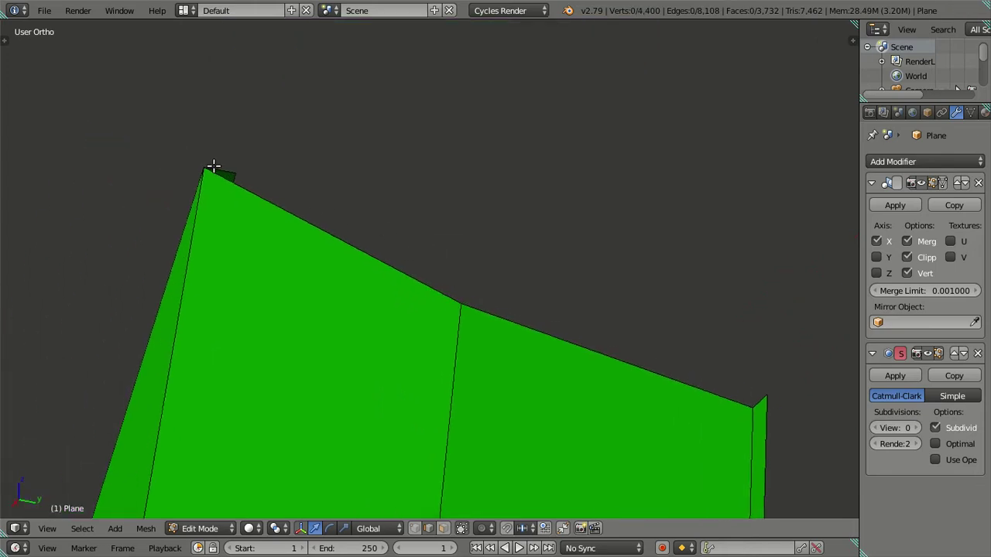
{"action": "mouse_move", "coordinate": [354, 244]}
{"action": "middle_mouse_down"}
{"action": "mouse_move", "coordinate": [469, 281]}
{"action": "mouse_move", "coordinate": [557, 332]}
{"action": "mouse_move", "coordinate": [534, 354]}
{"action": "mouse_move", "coordinate": [394, 365]}
{"action": "mouse_move", "coordinate": [511, 256]}
{"action": "mouse_move", "coordinate": [400, 276]}
{"action": "mouse_move", "coordinate": [454, 287]}
{"action": "mouse_move", "coordinate": [450, 259]}
{"action": "mouse_move", "coordinate": [426, 270]}
{"action": "mouse_move", "coordinate": [595, 225]}
{"action": "mouse_move", "coordinate": [336, 301]}
{"action": "middle_mouse_up"}
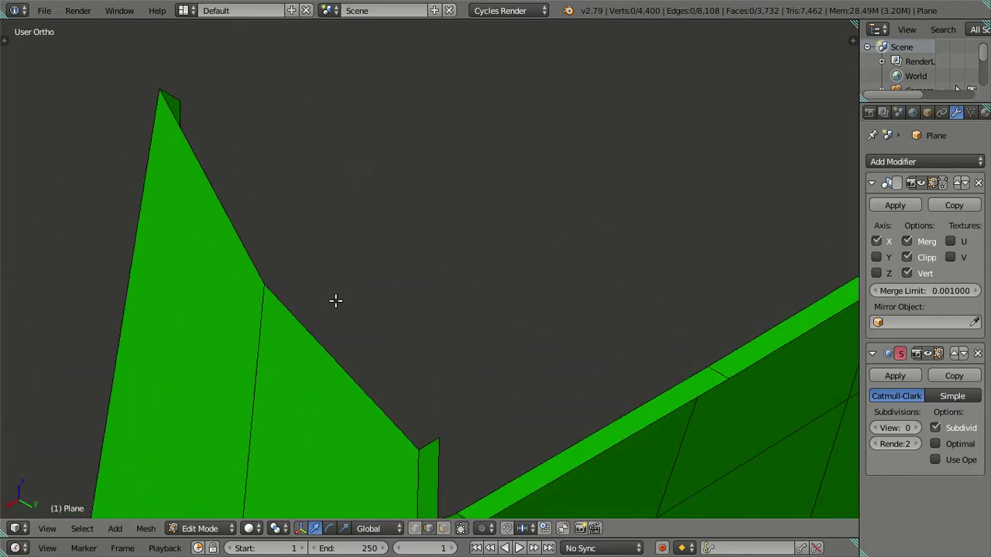
Fill a face between the two tip edges, trial a loop cut, then undo it
{"action": "right_click", "coordinate": [169, 94]}
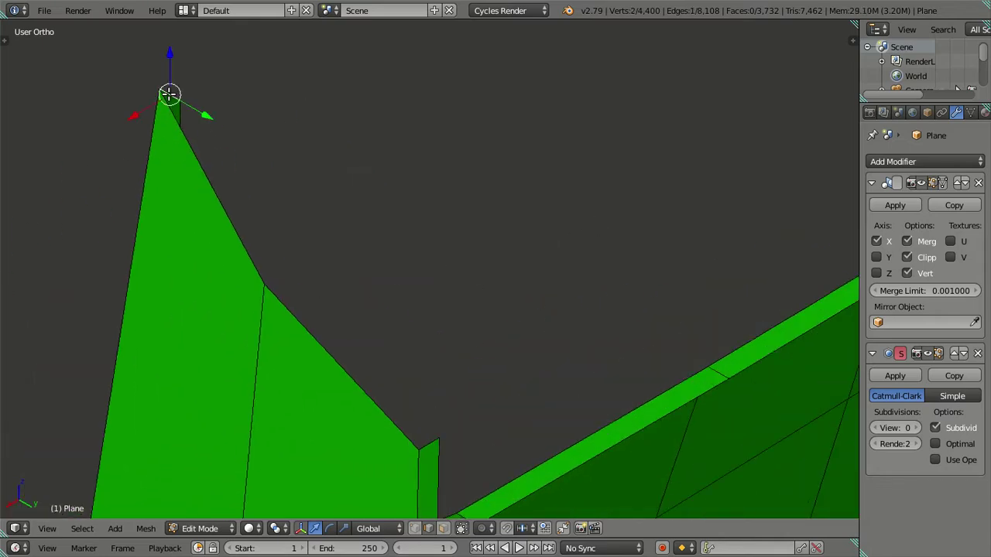
{"action": "right_click", "coordinate": [427, 441], "text": "shift"}
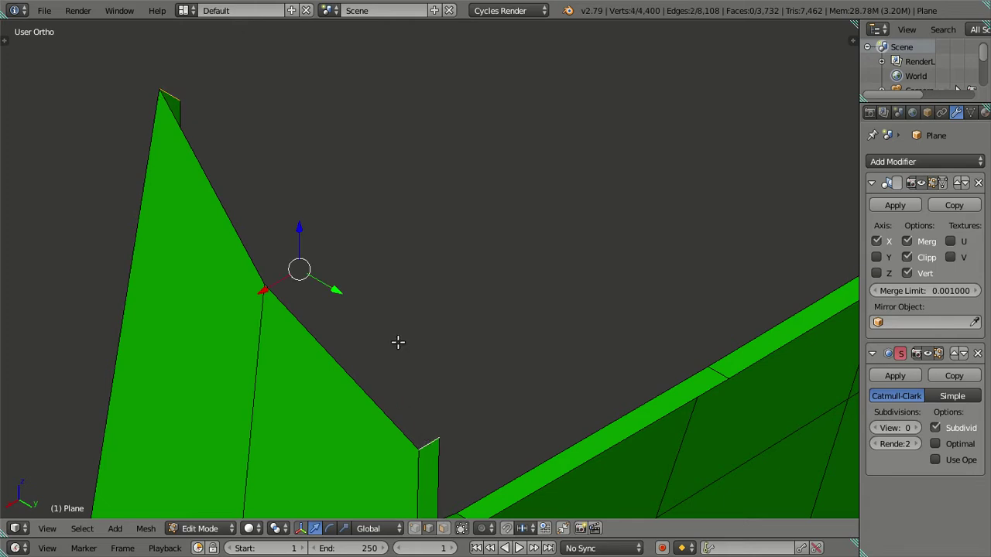
{"action": "key", "text": "f"}
{"action": "key", "text": "ctrl+r"}
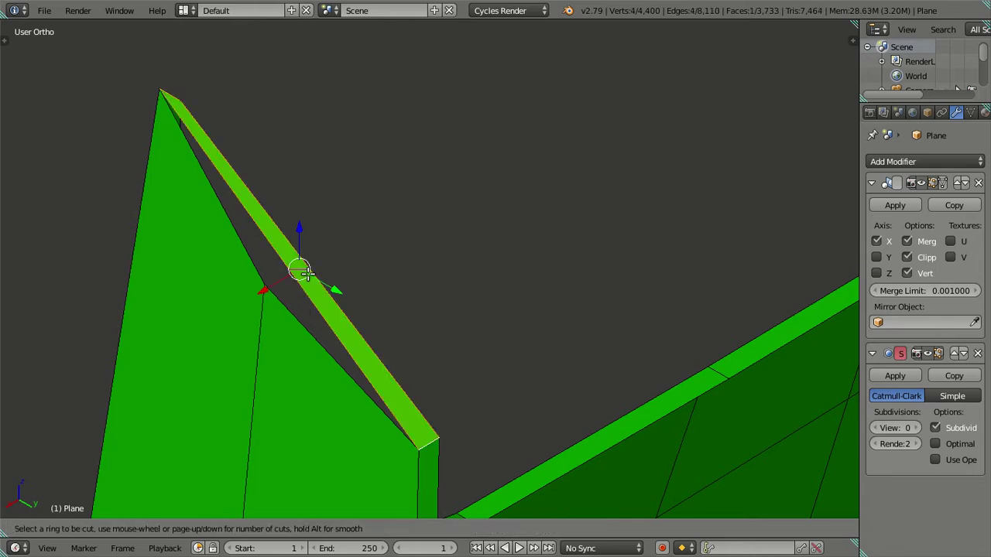
{"action": "key", "text": "Escape"}
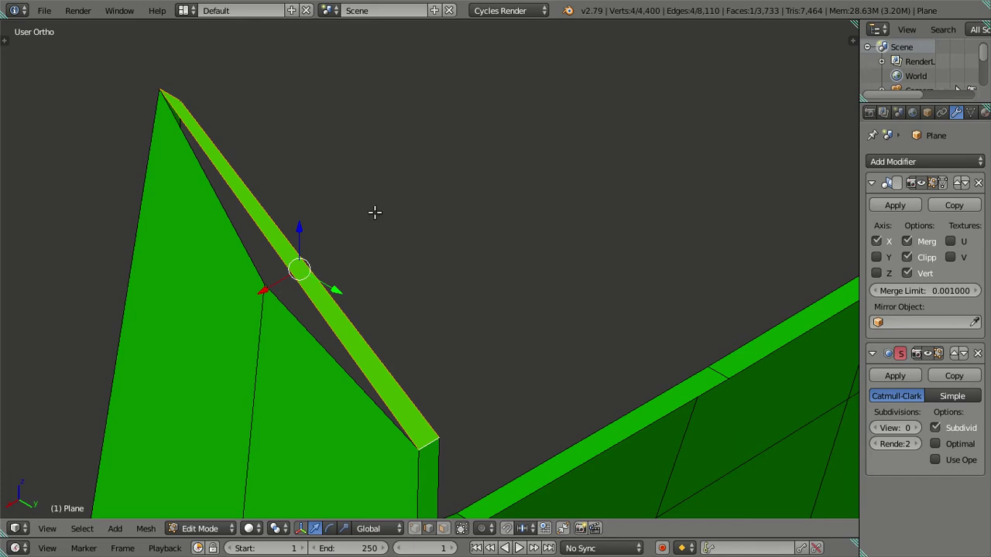
{"action": "key", "text": "ctrl+z"}
Switch the cab mesh to vertex selection mode while orbiting around the pointed tip
{"action": "scroll", "coordinate": [268, 278], "scroll_direction": "down", "scroll_amount": 3}
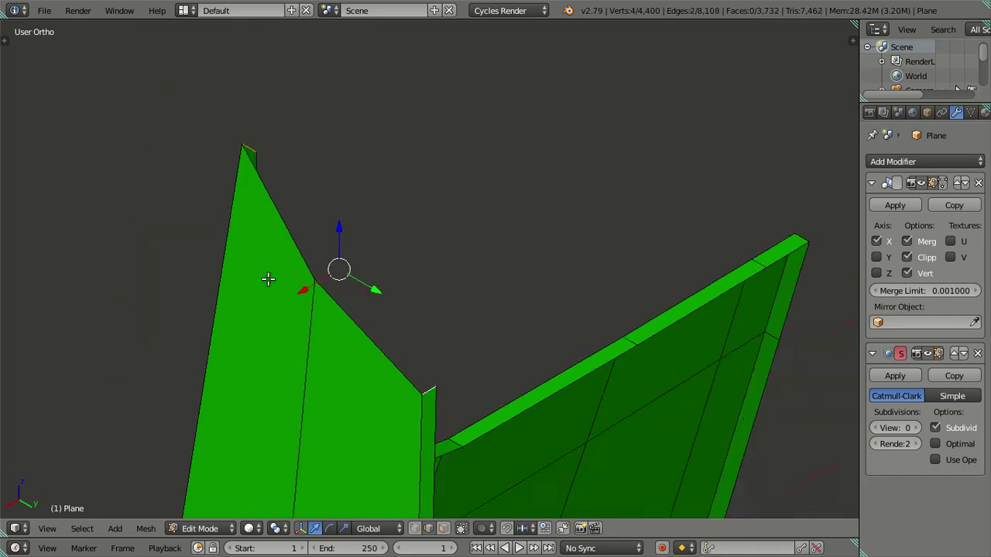
{"action": "scroll", "coordinate": [268, 279], "scroll_direction": "down", "scroll_amount": 3}
{"action": "scroll", "coordinate": [333, 309], "scroll_direction": "down", "scroll_amount": 2}
{"action": "scroll", "coordinate": [482, 332], "scroll_direction": "down", "scroll_amount": 3}
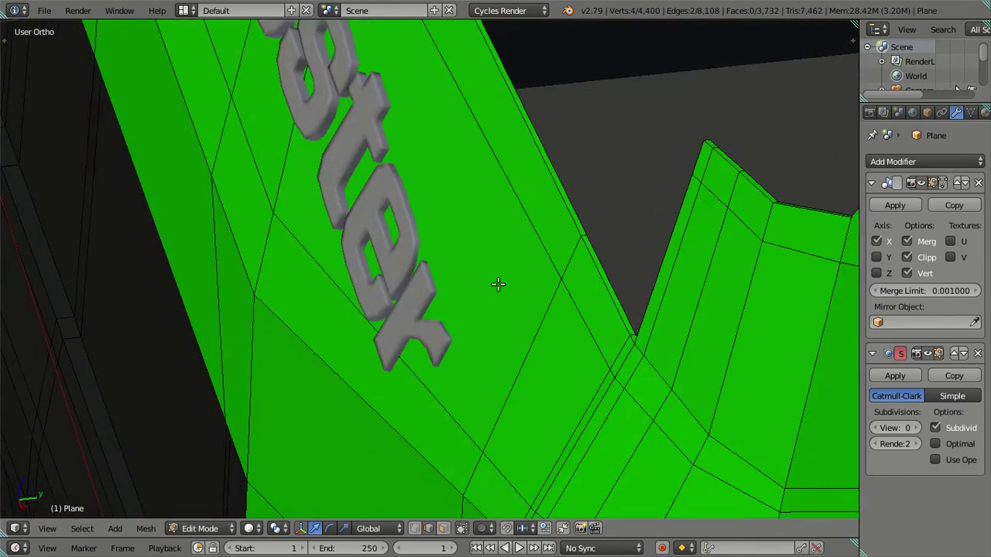
{"action": "scroll", "coordinate": [500, 283], "scroll_direction": "up", "scroll_amount": 1}
{"action": "scroll", "coordinate": [400, 317], "scroll_direction": "up", "scroll_amount": 2}
{"action": "scroll", "coordinate": [469, 298], "scroll_direction": "up", "scroll_amount": 2}
{"action": "scroll", "coordinate": [577, 188], "scroll_direction": "down", "scroll_amount": 3}
{"action": "mouse_move", "coordinate": [418, 363]}
{"action": "middle_mouse_down"}
{"action": "mouse_move", "coordinate": [376, 422]}
{"action": "mouse_move", "coordinate": [434, 374]}
{"action": "mouse_move", "coordinate": [511, 219]}
{"action": "mouse_move", "coordinate": [720, 329]}
{"action": "mouse_move", "coordinate": [349, 482]}
{"action": "mouse_move", "coordinate": [365, 460]}
{"action": "mouse_move", "coordinate": [407, 449]}
{"action": "mouse_move", "coordinate": [376, 462]}
{"action": "mouse_move", "coordinate": [369, 479]}
{"action": "mouse_move", "coordinate": [387, 469]}
{"action": "mouse_move", "coordinate": [408, 418]}
{"action": "middle_mouse_up"}
{"action": "key", "text": "ctrl+Tab"}
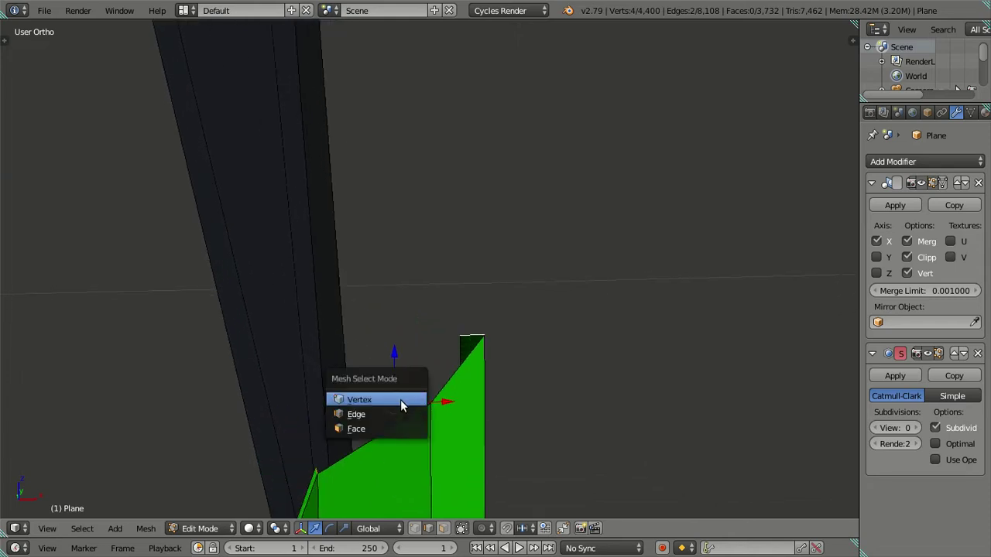
{"action": "left_click", "coordinate": [359, 400]}
{"action": "middle_click_drag", "start_coordinate": [359, 399], "coordinate": [434, 454]}
{"action": "mouse_move", "coordinate": [456, 352]}
{"action": "middle_mouse_down"}
{"action": "mouse_move", "coordinate": [467, 454]}
{"action": "mouse_move", "coordinate": [462, 330]}
{"action": "mouse_move", "coordinate": [483, 330]}
{"action": "middle_mouse_up"}
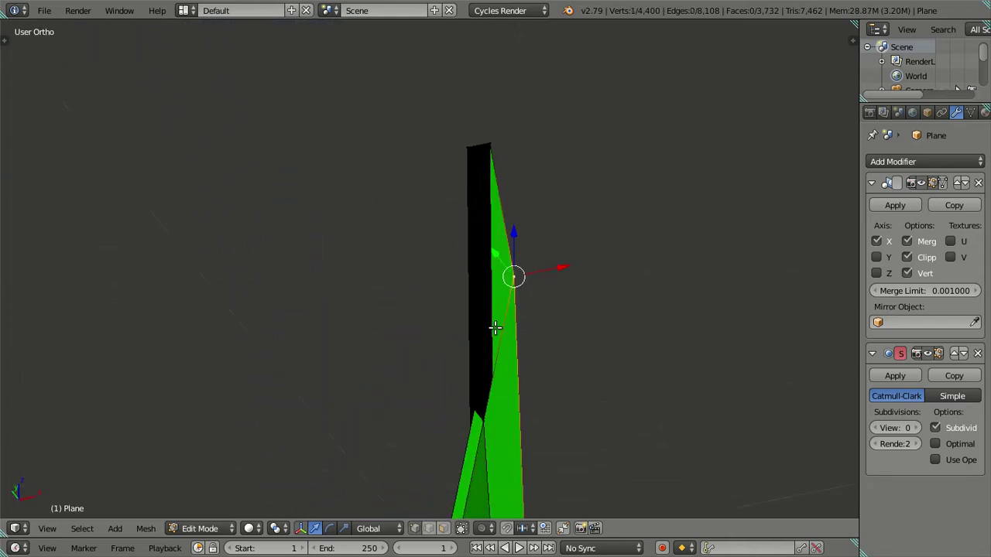
Extrude a new vertex from the selected one and nudge it along X and Y
{"action": "key", "text": "e"}
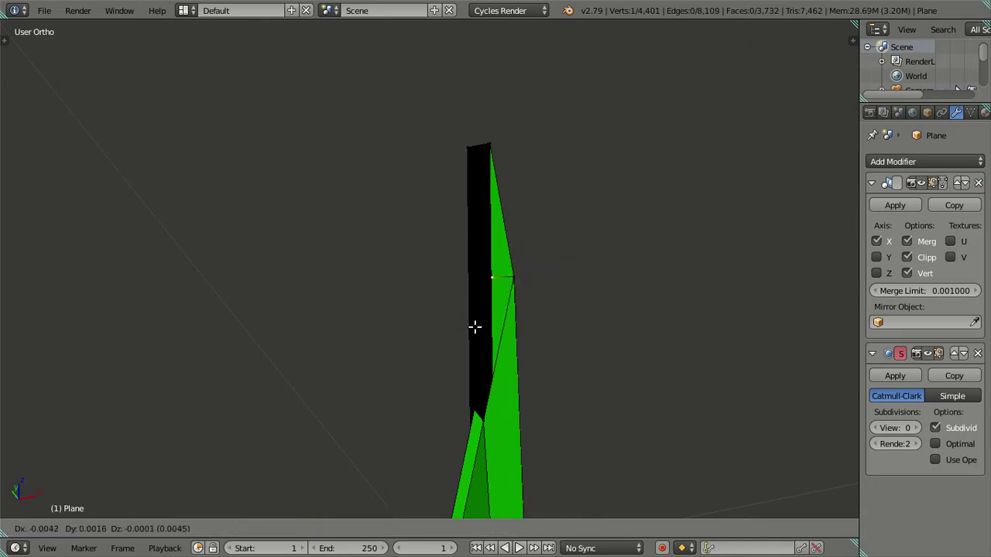
{"action": "left_click", "coordinate": [474, 326]}
{"action": "middle_click_drag", "start_coordinate": [474, 327], "coordinate": [476, 372]}
{"action": "scroll", "coordinate": [418, 442], "scroll_direction": "up", "scroll_amount": 4}
{"action": "mouse_move", "coordinate": [418, 442]}
{"action": "middle_mouse_down"}
{"action": "mouse_move", "coordinate": [382, 481]}
{"action": "mouse_move", "coordinate": [194, 413]}
{"action": "mouse_move", "coordinate": [153, 354]}
{"action": "mouse_move", "coordinate": [151, 323]}
{"action": "mouse_move", "coordinate": [162, 308]}
{"action": "middle_mouse_up"}
{"action": "left_click_drag", "start_coordinate": [326, 173], "coordinate": [341, 175]}
{"action": "middle_click_drag", "start_coordinate": [381, 256], "coordinate": [494, 359]}
{"action": "left_click_drag", "start_coordinate": [329, 260], "coordinate": [336, 265]}
{"action": "mouse_move", "coordinate": [336, 265]}
{"action": "middle_mouse_down"}
{"action": "mouse_move", "coordinate": [296, 263]}
{"action": "mouse_move", "coordinate": [219, 157]}
{"action": "mouse_move", "coordinate": [193, 145]}
{"action": "mouse_move", "coordinate": [305, 330]}
{"action": "mouse_move", "coordinate": [279, 301]}
{"action": "mouse_move", "coordinate": [247, 300]}
{"action": "mouse_move", "coordinate": [309, 331]}
{"action": "middle_mouse_up"}
Fine-tune the selected vertex with alternating Z and X axis moves
{"action": "mouse_move", "coordinate": [402, 305]}
{"action": "middle_mouse_down"}
{"action": "mouse_move", "coordinate": [449, 327]}
{"action": "mouse_move", "coordinate": [465, 317]}
{"action": "middle_mouse_up"}
{"action": "key", "text": "g"}
{"action": "key", "text": "z"}
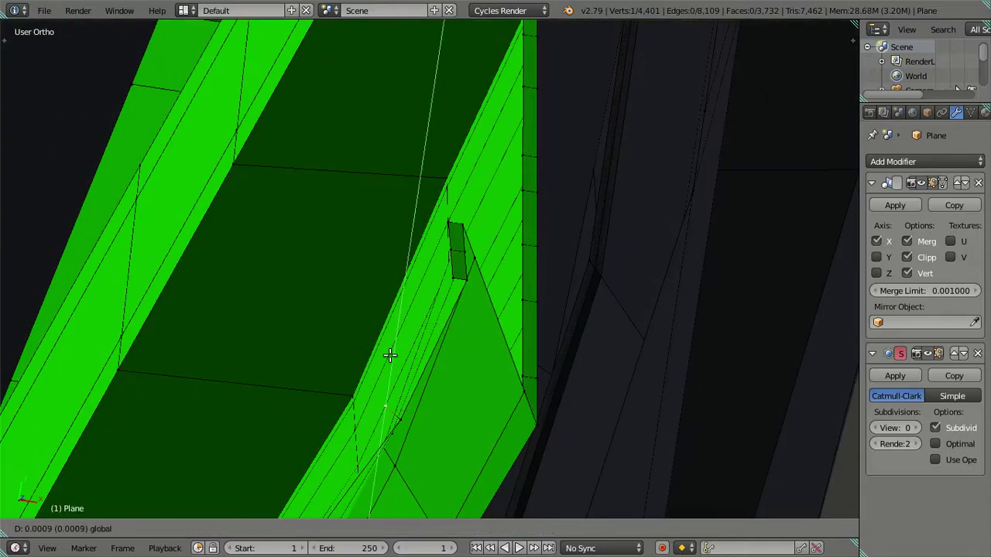
{"action": "left_click", "coordinate": [390, 355]}
{"action": "key", "text": "g"}
{"action": "key", "text": "x"}
{"action": "left_click", "coordinate": [396, 354]}
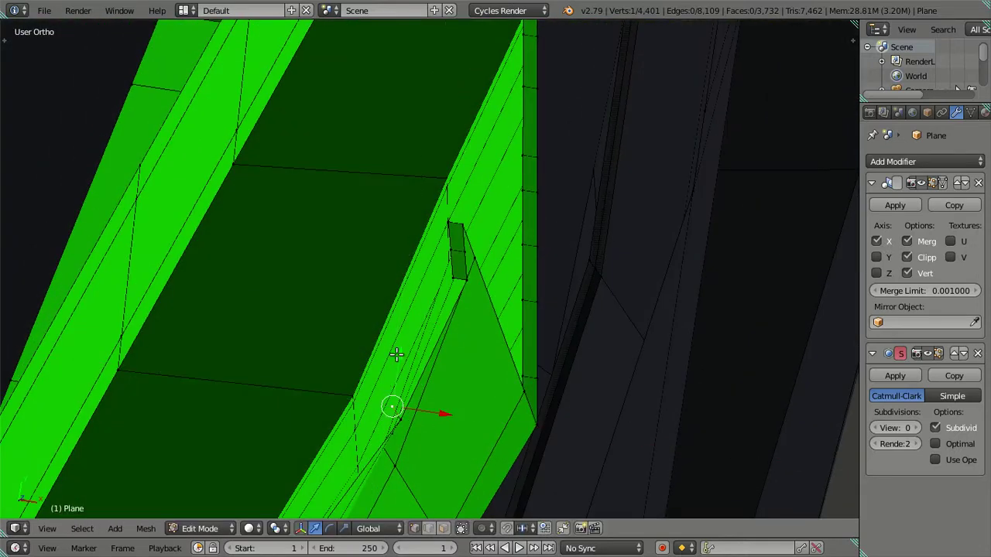
{"action": "key", "text": "g"}
{"action": "key", "text": "z"}
{"action": "left_click", "coordinate": [401, 356]}
{"action": "key", "text": "g"}
{"action": "key", "text": "x"}
{"action": "left_click", "coordinate": [442, 415]}
Fill a face with the top corner vertex, select two top-edge vertices, and check the shape in object mode
{"action": "mouse_move", "coordinate": [442, 425]}
{"action": "middle_mouse_down"}
{"action": "mouse_move", "coordinate": [468, 337]}
{"action": "mouse_move", "coordinate": [317, 277]}
{"action": "middle_mouse_up"}
{"action": "right_click", "coordinate": [447, 218], "text": "shift"}
{"action": "key", "text": "f"}
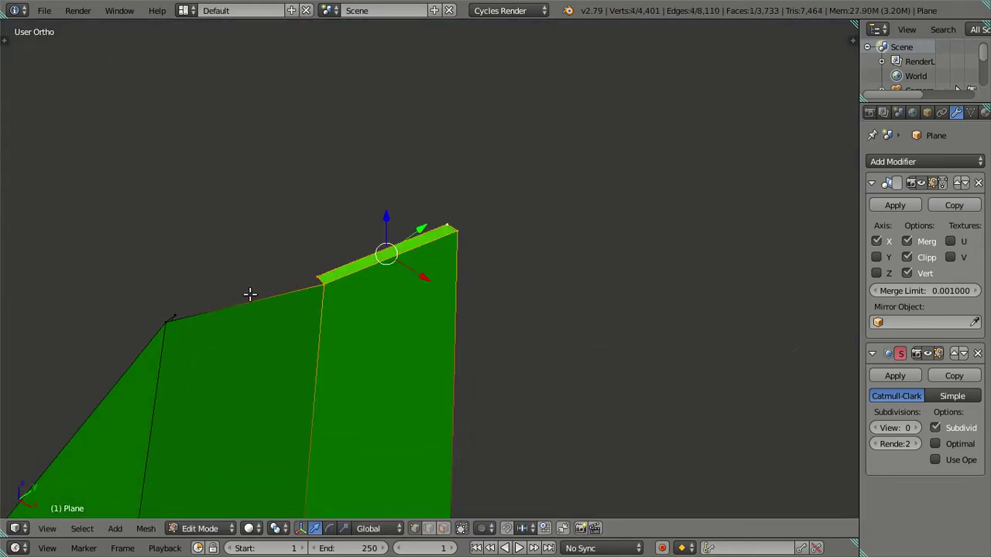
{"action": "right_click", "coordinate": [176, 306]}
{"action": "right_click", "coordinate": [319, 269], "text": "shift"}
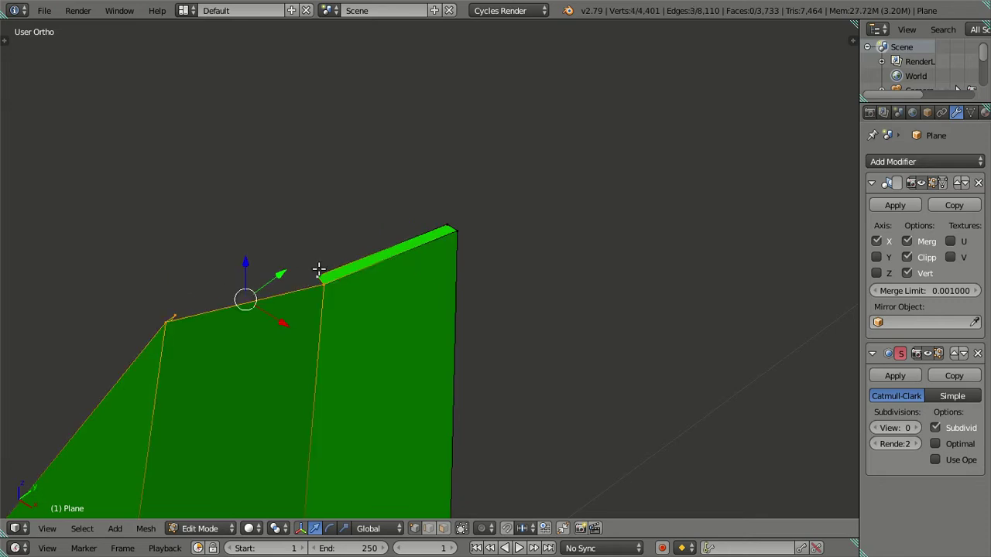
{"action": "mouse_move", "coordinate": [311, 328]}
{"action": "middle_mouse_down"}
{"action": "mouse_move", "coordinate": [320, 286]}
{"action": "mouse_move", "coordinate": [528, 327]}
{"action": "mouse_move", "coordinate": [531, 343]}
{"action": "mouse_move", "coordinate": [599, 303]}
{"action": "mouse_move", "coordinate": [608, 276]}
{"action": "mouse_move", "coordinate": [565, 257]}
{"action": "mouse_move", "coordinate": [593, 214]}
{"action": "mouse_move", "coordinate": [569, 307]}
{"action": "mouse_move", "coordinate": [554, 304]}
{"action": "mouse_move", "coordinate": [571, 316]}
{"action": "mouse_move", "coordinate": [628, 292]}
{"action": "mouse_move", "coordinate": [653, 238]}
{"action": "mouse_move", "coordinate": [668, 318]}
{"action": "mouse_move", "coordinate": [655, 407]}
{"action": "mouse_move", "coordinate": [462, 449]}
{"action": "mouse_move", "coordinate": [415, 474]}
{"action": "middle_mouse_up"}
{"action": "key", "text": "Tab"}
{"action": "scroll", "coordinate": [494, 343], "scroll_direction": "up", "scroll_amount": 5}
{"action": "key", "text": "Tab"}
{"action": "scroll", "coordinate": [527, 333], "scroll_direction": "down", "scroll_amount": 5}
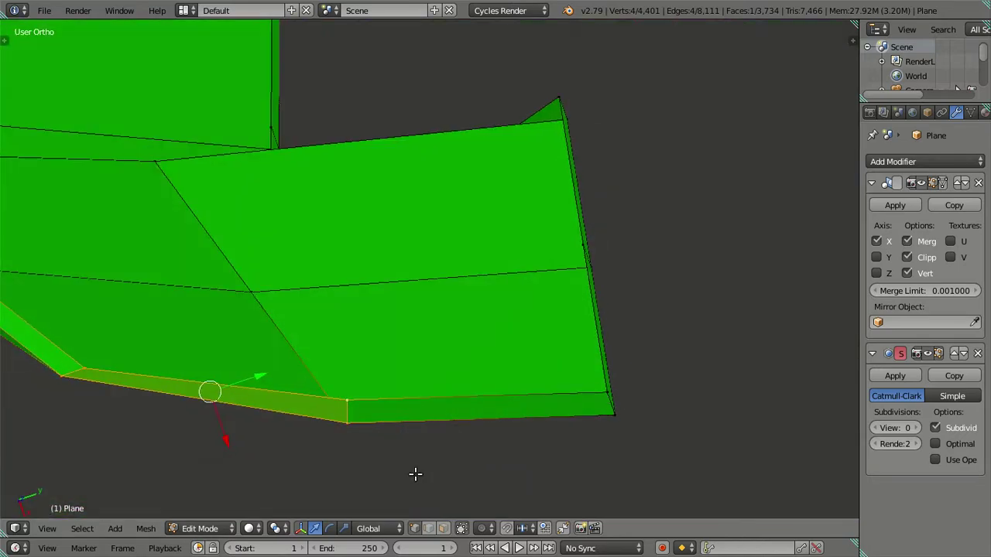
Slide a bottom-edge vertex along Y and then X
{"action": "right_click", "coordinate": [345, 400]}
{"action": "key", "text": "g"}
{"action": "key", "text": "y"}
{"action": "left_click", "coordinate": [394, 397]}
{"action": "key", "text": "g"}
{"action": "key", "text": "x"}
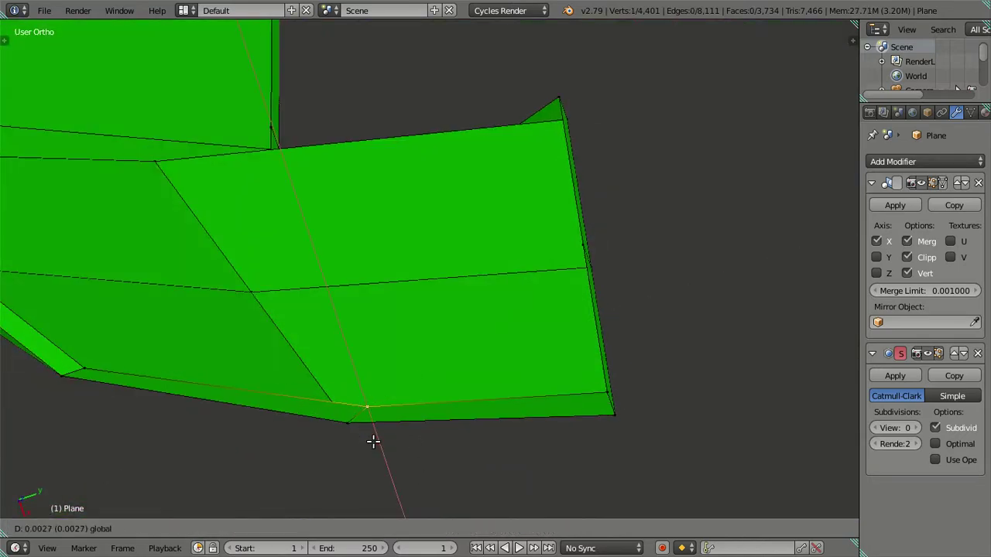
{"action": "left_click", "coordinate": [373, 436]}
{"action": "middle_click_drag", "start_coordinate": [376, 431], "coordinate": [380, 386]}
From a low edge-on view, adjust the vertex along Y and X, then cancel a duplicate
{"action": "key", "text": "g"}
{"action": "key", "text": "y"}
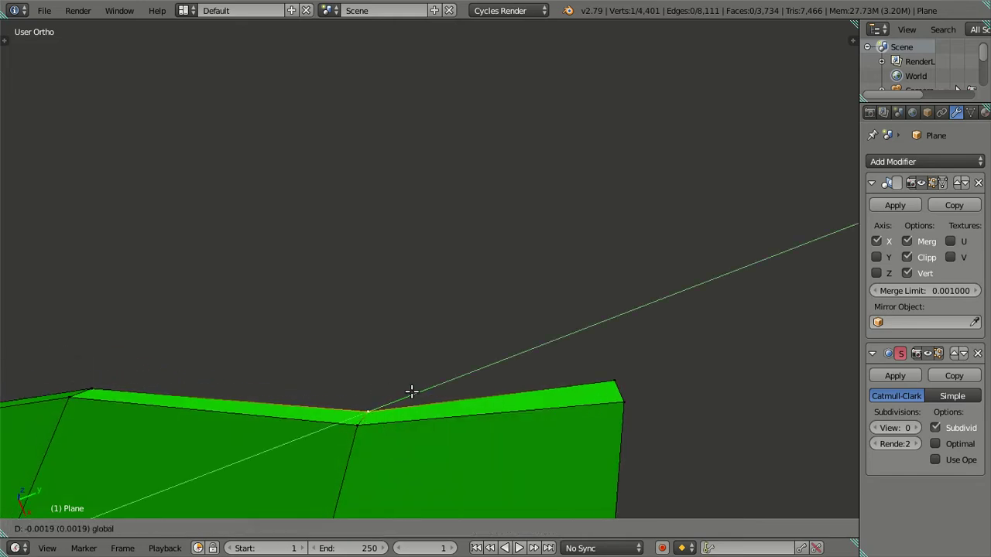
{"action": "left_click", "coordinate": [380, 448]}
{"action": "key", "text": "g"}
{"action": "key", "text": "x"}
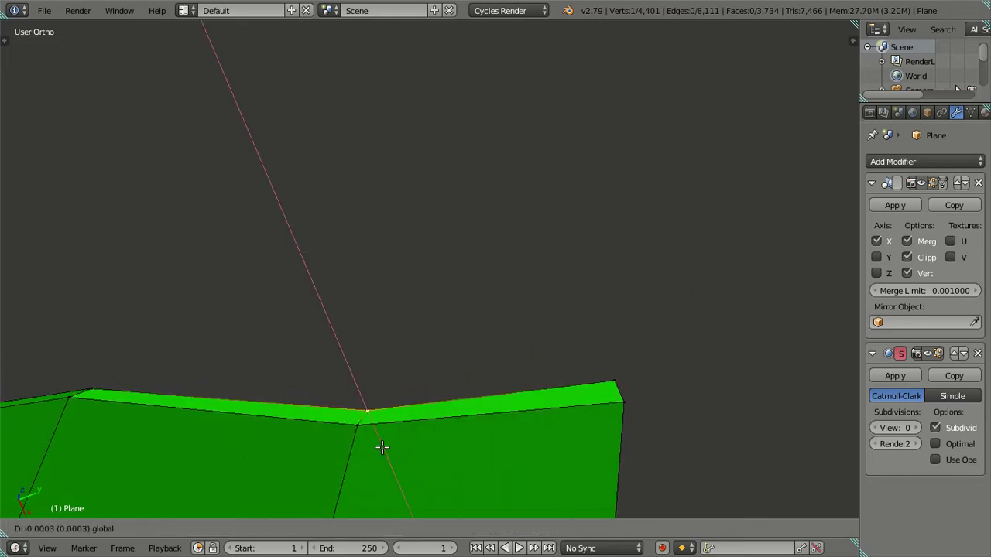
{"action": "left_click", "coordinate": [443, 419]}
{"action": "key", "text": "shift+d"}
{"action": "key", "text": "Escape"}
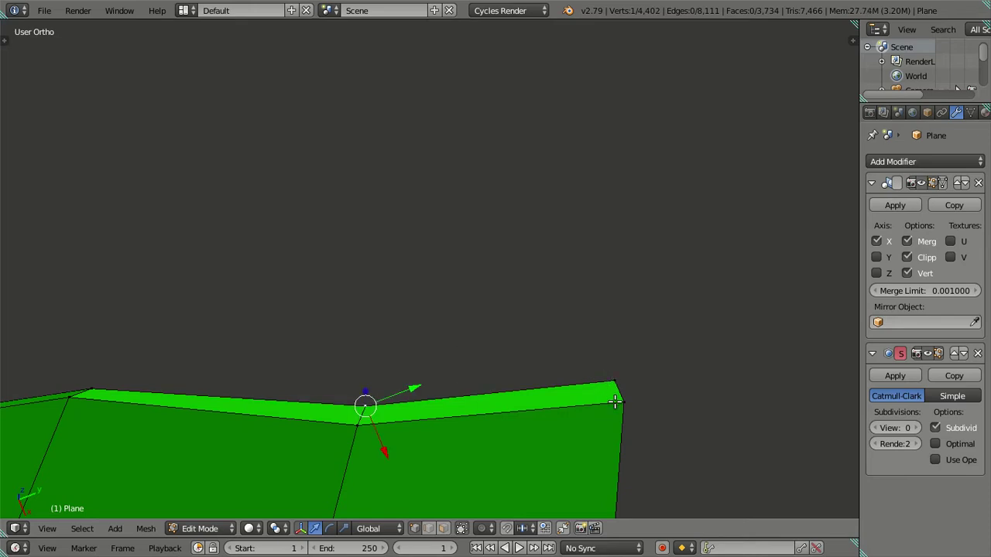
Reveal the hidden mesh and check the connected green panel and dark window-frame pieces
{"action": "key", "text": "alt+h"}
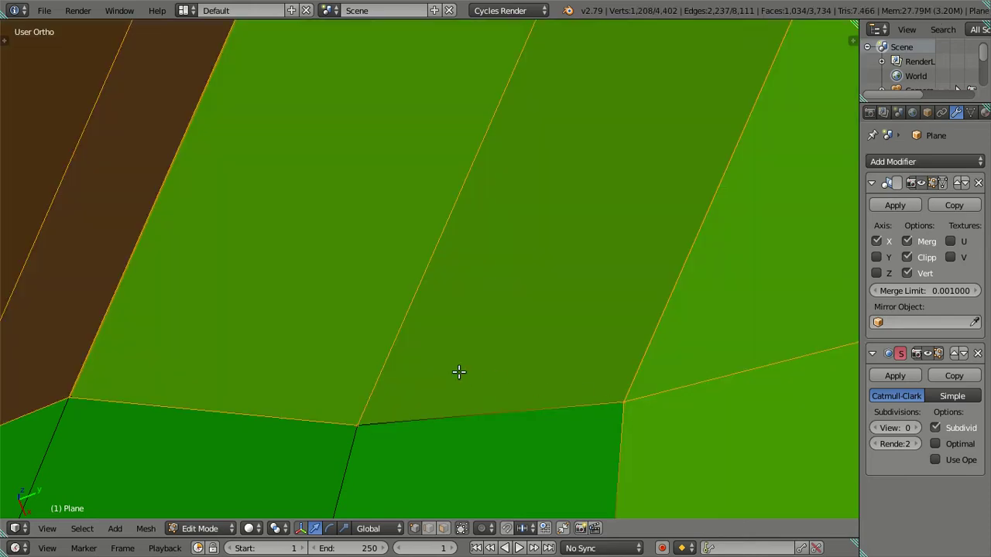
{"action": "scroll", "coordinate": [364, 463], "scroll_direction": "down", "scroll_amount": 2}
{"action": "scroll", "coordinate": [364, 456], "scroll_direction": "down", "scroll_amount": 2}
{"action": "right_click", "coordinate": [384, 416]}
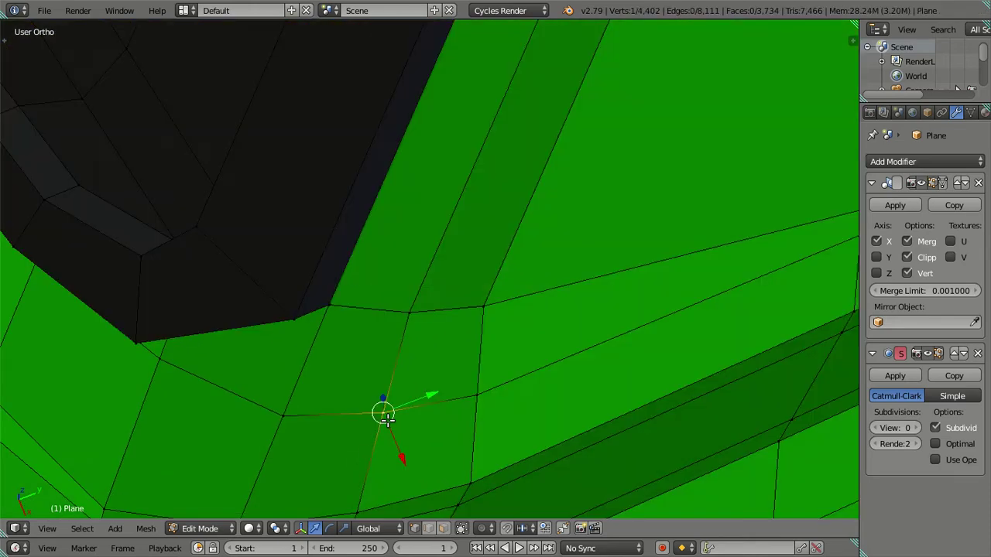
{"action": "key", "text": "ctrl+l"}
{"action": "key", "text": "l"}
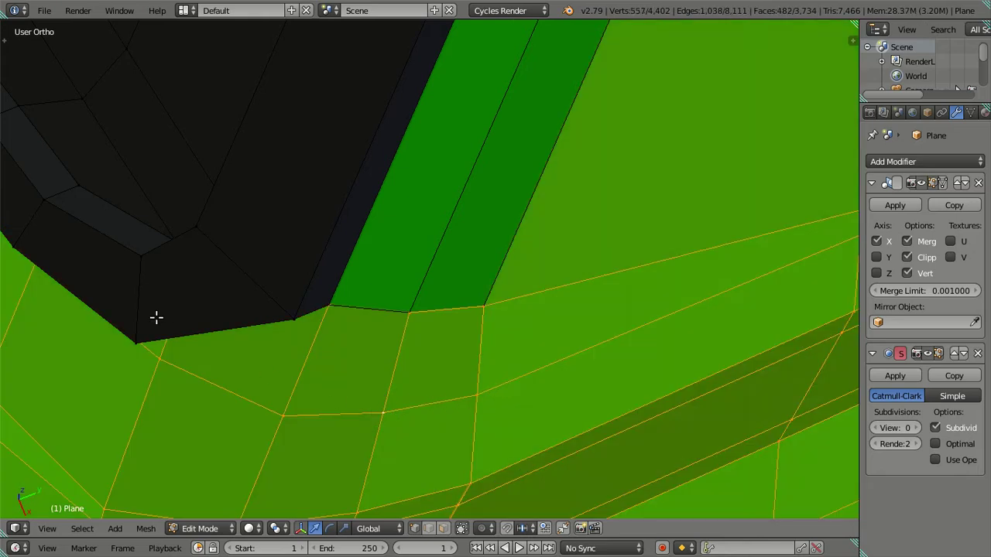
{"action": "key", "text": "l"}
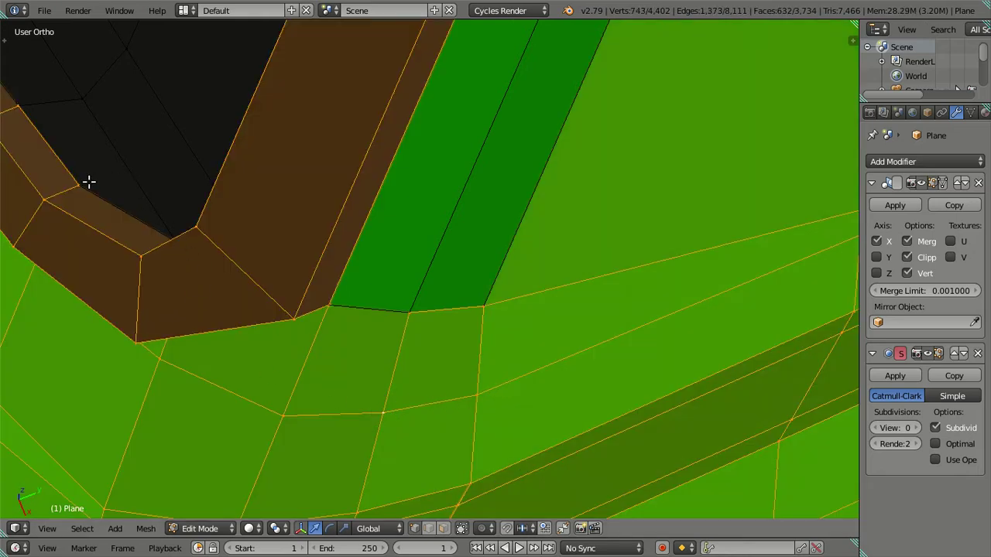
{"action": "key", "text": "a"}
Fill a face across the bottom-left strip of the green panel's lower edge
{"action": "mouse_move", "coordinate": [119, 268]}
{"action": "middle_mouse_down"}
{"action": "mouse_move", "coordinate": [378, 336]}
{"action": "mouse_move", "coordinate": [424, 200]}
{"action": "middle_mouse_up"}
{"action": "scroll", "coordinate": [423, 200], "scroll_direction": "up", "scroll_amount": 5}
{"action": "mouse_move", "coordinate": [442, 283]}
{"action": "middle_mouse_down"}
{"action": "mouse_move", "coordinate": [469, 190]}
{"action": "mouse_move", "coordinate": [459, 173]}
{"action": "mouse_move", "coordinate": [460, 303]}
{"action": "middle_mouse_up"}
{"action": "scroll", "coordinate": [469, 166], "scroll_direction": "up", "scroll_amount": 4}
{"action": "scroll", "coordinate": [461, 358], "scroll_direction": "up", "scroll_amount": 3}
{"action": "scroll", "coordinate": [462, 358], "scroll_direction": "down", "scroll_amount": 3}
{"action": "mouse_move", "coordinate": [462, 359]}
{"action": "middle_mouse_down"}
{"action": "mouse_move", "coordinate": [482, 339]}
{"action": "mouse_move", "coordinate": [440, 421]}
{"action": "mouse_move", "coordinate": [310, 469]}
{"action": "middle_mouse_up"}
{"action": "scroll", "coordinate": [221, 486], "scroll_direction": "up", "scroll_amount": 4}
{"action": "mouse_move", "coordinate": [220, 485]}
{"action": "middle_mouse_down"}
{"action": "mouse_move", "coordinate": [154, 490]}
{"action": "mouse_move", "coordinate": [197, 409]}
{"action": "mouse_move", "coordinate": [385, 409]}
{"action": "mouse_move", "coordinate": [373, 436]}
{"action": "mouse_move", "coordinate": [409, 404]}
{"action": "mouse_move", "coordinate": [420, 409]}
{"action": "mouse_move", "coordinate": [405, 301]}
{"action": "middle_mouse_up"}
{"action": "scroll", "coordinate": [168, 431], "scroll_direction": "down", "scroll_amount": 4}
{"action": "right_click", "coordinate": [405, 301]}
{"action": "key", "text": "g"}
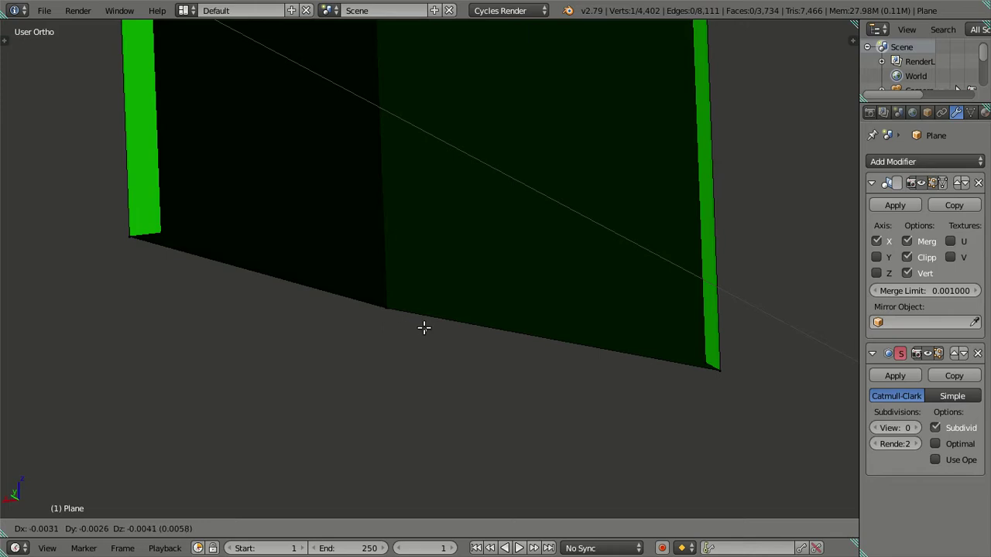
{"action": "key", "text": "Escape"}
{"action": "right_click", "coordinate": [384, 308], "text": "shift"}
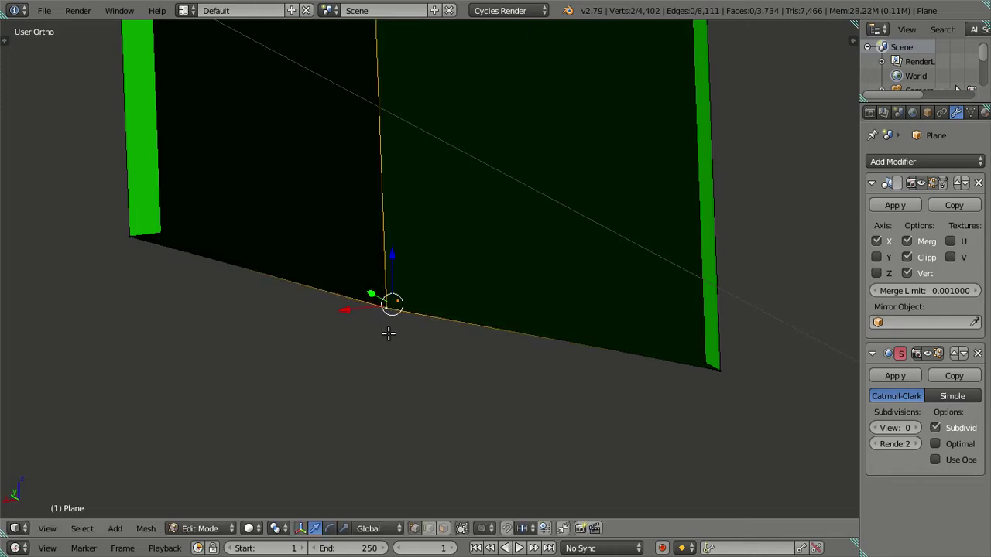
{"action": "right_click", "coordinate": [162, 233], "text": "ctrl"}
{"action": "key", "text": "f"}
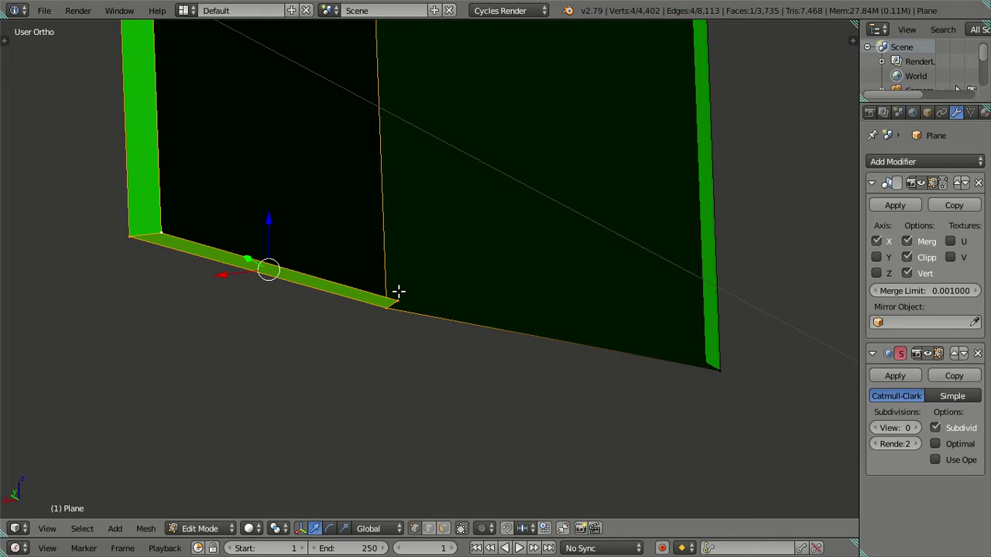
Fill a second face along the panel's right bottom edge
{"action": "right_click", "coordinate": [398, 292]}
{"action": "right_click", "coordinate": [701, 360], "text": "ctrl"}
{"action": "key", "text": "f"}
{"action": "mouse_move", "coordinate": [702, 359]}
{"action": "middle_mouse_down"}
{"action": "mouse_move", "coordinate": [697, 327]}
{"action": "mouse_move", "coordinate": [513, 310]}
{"action": "mouse_move", "coordinate": [512, 327]}
{"action": "mouse_move", "coordinate": [613, 336]}
{"action": "middle_mouse_up"}
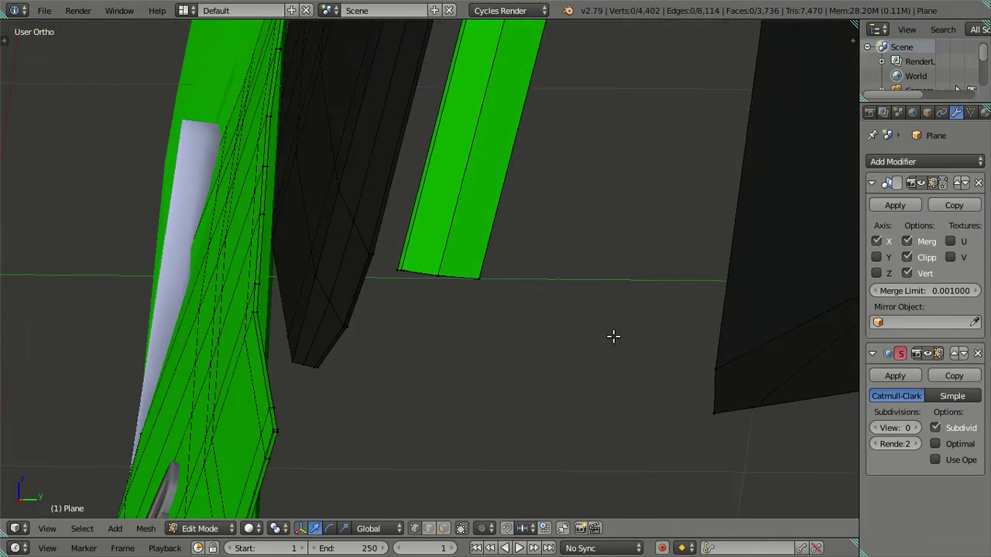
In object mode, preview the cab smoothed at viewport subdivision level 2
{"action": "key", "text": "a"}
{"action": "key", "text": "a"}
{"action": "key", "text": "Tab"}
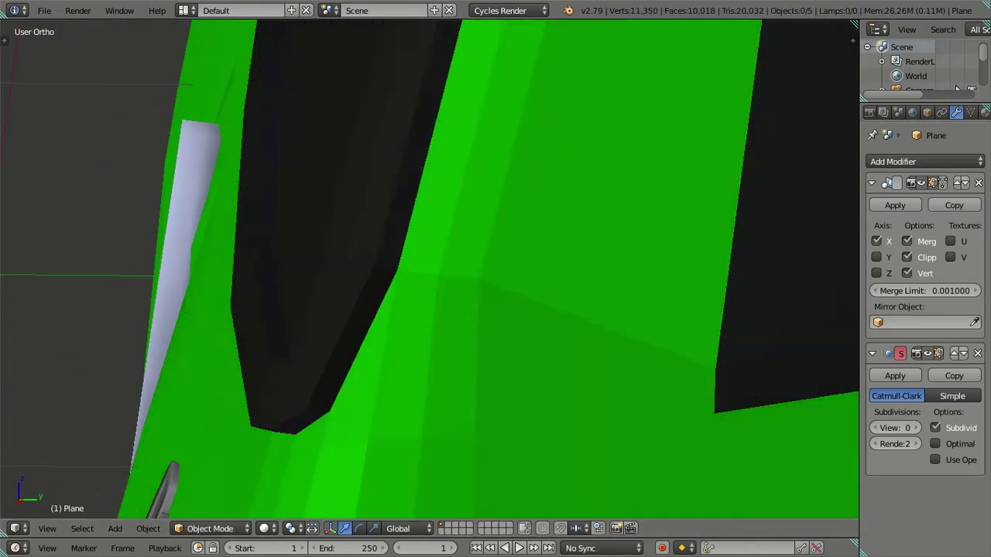
{"action": "left_click", "coordinate": [919, 428]}
{"action": "left_click", "coordinate": [918, 428]}
{"action": "mouse_move", "coordinate": [791, 403]}
{"action": "middle_mouse_down"}
{"action": "mouse_move", "coordinate": [519, 363]}
{"action": "mouse_move", "coordinate": [586, 364]}
{"action": "mouse_move", "coordinate": [625, 294]}
{"action": "mouse_move", "coordinate": [482, 284]}
{"action": "mouse_move", "coordinate": [540, 360]}
{"action": "mouse_move", "coordinate": [466, 332]}
{"action": "mouse_move", "coordinate": [517, 300]}
{"action": "mouse_move", "coordinate": [782, 395]}
{"action": "middle_mouse_up"}
{"action": "scroll", "coordinate": [619, 291], "scroll_direction": "down", "scroll_amount": 2}
Back in edit mode with subdivision at 0, try loop cuts at the window corner and cancel them
{"action": "key", "text": "Tab"}
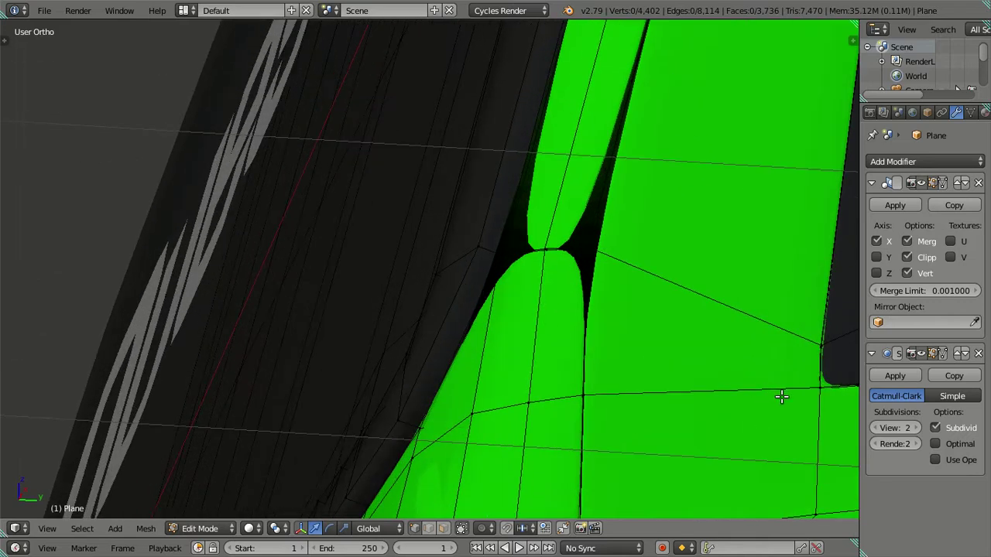
{"action": "double_click", "coordinate": [875, 433]}
{"action": "mouse_move", "coordinate": [575, 276]}
{"action": "middle_mouse_down"}
{"action": "mouse_move", "coordinate": [495, 277]}
{"action": "mouse_move", "coordinate": [531, 326]}
{"action": "mouse_move", "coordinate": [540, 272]}
{"action": "middle_mouse_up"}
{"action": "key", "text": "ctrl+r"}
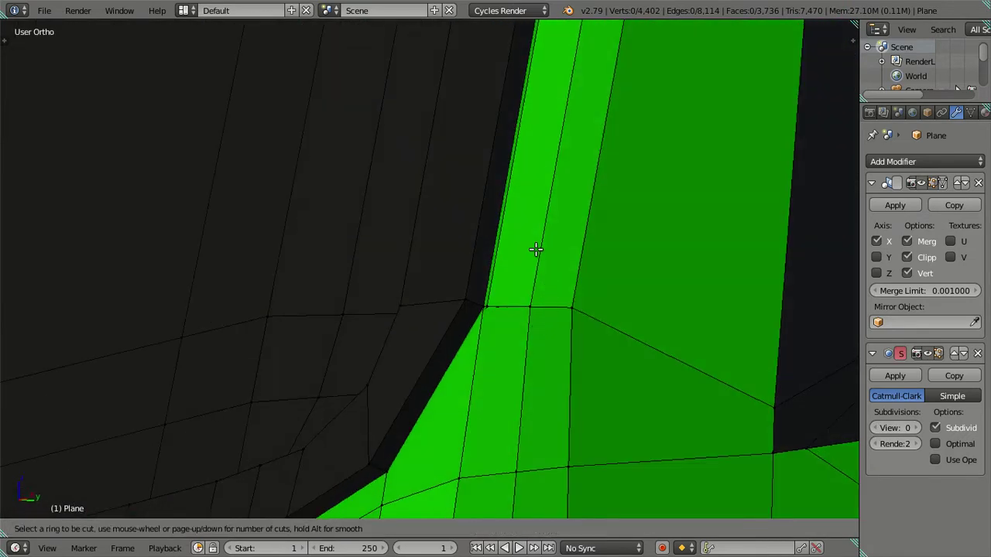
{"action": "key", "text": "Escape"}
{"action": "key", "text": "ctrl+Tab"}
{"action": "left_click", "coordinate": [534, 252]}
{"action": "mouse_move", "coordinate": [516, 266]}
{"action": "middle_mouse_down"}
{"action": "mouse_move", "coordinate": [515, 294]}
{"action": "mouse_move", "coordinate": [566, 310]}
{"action": "mouse_move", "coordinate": [562, 274]}
{"action": "mouse_move", "coordinate": [513, 274]}
{"action": "mouse_move", "coordinate": [462, 299]}
{"action": "mouse_move", "coordinate": [445, 340]}
{"action": "mouse_move", "coordinate": [439, 316]}
{"action": "mouse_move", "coordinate": [475, 332]}
{"action": "mouse_move", "coordinate": [484, 317]}
{"action": "mouse_move", "coordinate": [537, 307]}
{"action": "mouse_move", "coordinate": [549, 290]}
{"action": "mouse_move", "coordinate": [531, 289]}
{"action": "mouse_move", "coordinate": [481, 325]}
{"action": "middle_mouse_up"}
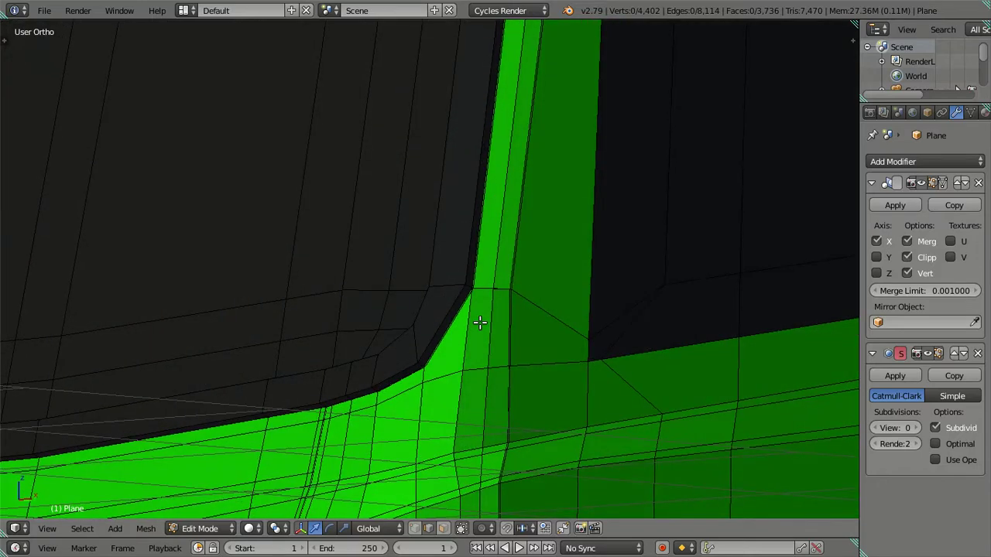
{"action": "key", "text": "ctrl+r"}
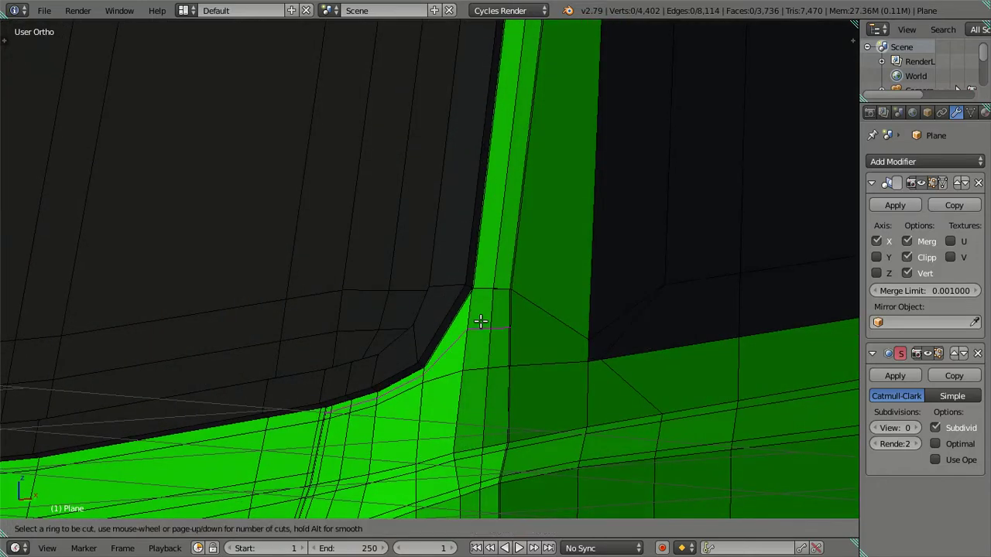
{"action": "right_click", "coordinate": [481, 321]}
{"action": "mouse_move", "coordinate": [487, 338]}
{"action": "middle_mouse_down"}
{"action": "mouse_move", "coordinate": [550, 354]}
{"action": "mouse_move", "coordinate": [581, 343]}
{"action": "mouse_move", "coordinate": [563, 354]}
{"action": "mouse_move", "coordinate": [604, 364]}
{"action": "middle_mouse_up"}
Raise the viewport subdivision back to 2 and view the curved side close up
{"action": "left_click", "coordinate": [914, 430]}
{"action": "left_click", "coordinate": [914, 429]}
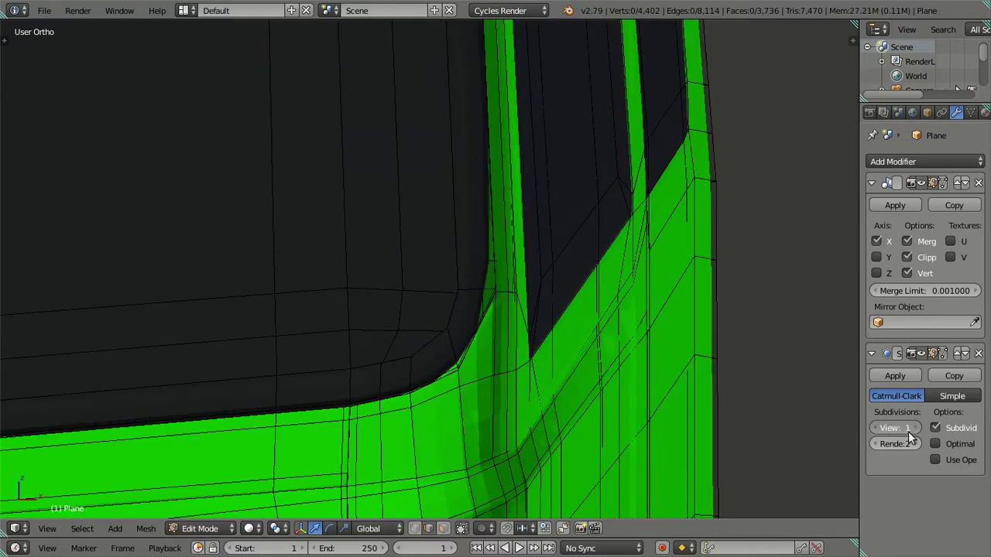
{"action": "mouse_move", "coordinate": [497, 420]}
{"action": "middle_mouse_down"}
{"action": "mouse_move", "coordinate": [507, 284]}
{"action": "mouse_move", "coordinate": [482, 329]}
{"action": "middle_mouse_up"}
{"action": "scroll", "coordinate": [448, 300], "scroll_direction": "down", "scroll_amount": 2}
{"action": "mouse_move", "coordinate": [449, 297]}
{"action": "middle_mouse_down"}
{"action": "mouse_move", "coordinate": [480, 312]}
{"action": "mouse_move", "coordinate": [372, 325]}
{"action": "mouse_move", "coordinate": [387, 327]}
{"action": "mouse_move", "coordinate": [373, 320]}
{"action": "mouse_move", "coordinate": [382, 338]}
{"action": "middle_mouse_up"}
Add ten centred loop cuts along the corner edge ring
{"action": "key", "text": "ctrl+r"}
{"action": "scroll", "coordinate": [500, 220], "scroll_direction": "up", "scroll_amount": 3}
{"action": "scroll", "coordinate": [499, 219], "scroll_direction": "up", "scroll_amount": 4}
{"action": "scroll", "coordinate": [499, 220], "scroll_direction": "up", "scroll_amount": 4}
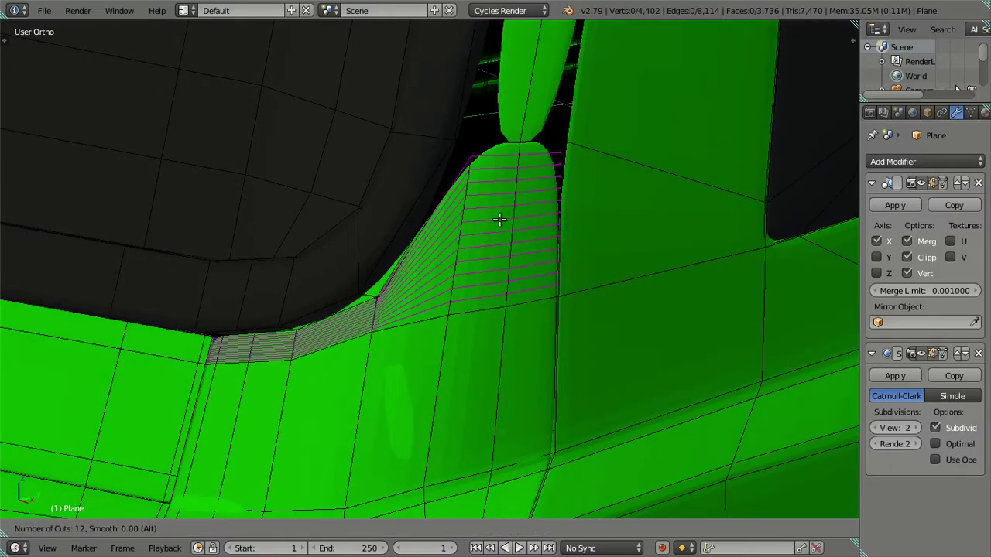
{"action": "scroll", "coordinate": [499, 220], "scroll_direction": "down", "scroll_amount": 2}
{"action": "left_click", "coordinate": [500, 220]}
{"action": "right_click", "coordinate": [522, 233]}
{"action": "mouse_move", "coordinate": [522, 232]}
{"action": "middle_mouse_down"}
{"action": "mouse_move", "coordinate": [600, 230]}
{"action": "mouse_move", "coordinate": [538, 356]}
{"action": "mouse_move", "coordinate": [519, 352]}
{"action": "middle_mouse_up"}
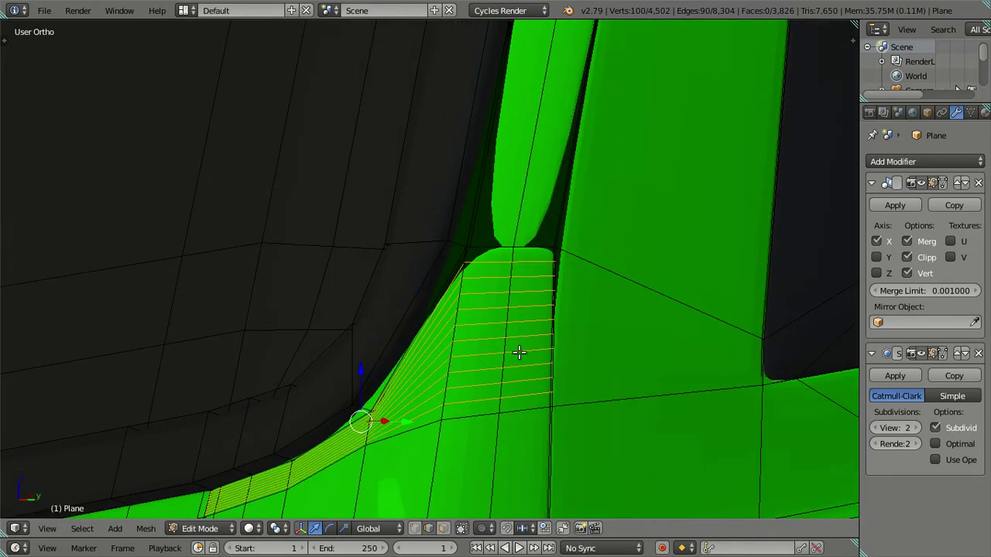
{"action": "mouse_move", "coordinate": [482, 264]}
{"action": "middle_mouse_down"}
{"action": "mouse_move", "coordinate": [523, 283]}
{"action": "mouse_move", "coordinate": [544, 273]}
{"action": "middle_mouse_up"}
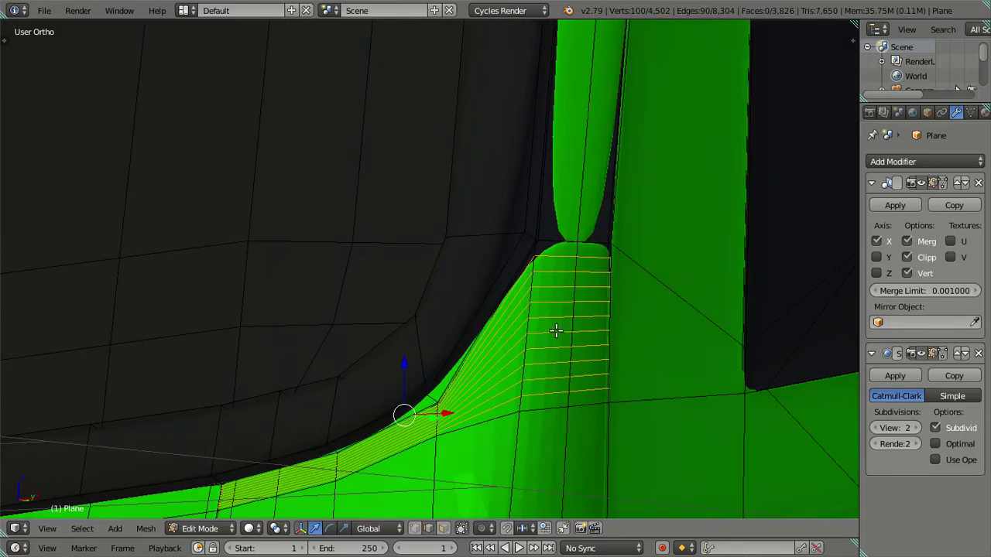
Undo the earlier cuts and add a single centred edge loop on the corner
{"action": "key", "text": "ctrl+r"}
{"action": "key", "text": "Escape"}
{"action": "key", "text": "ctrl+z"}
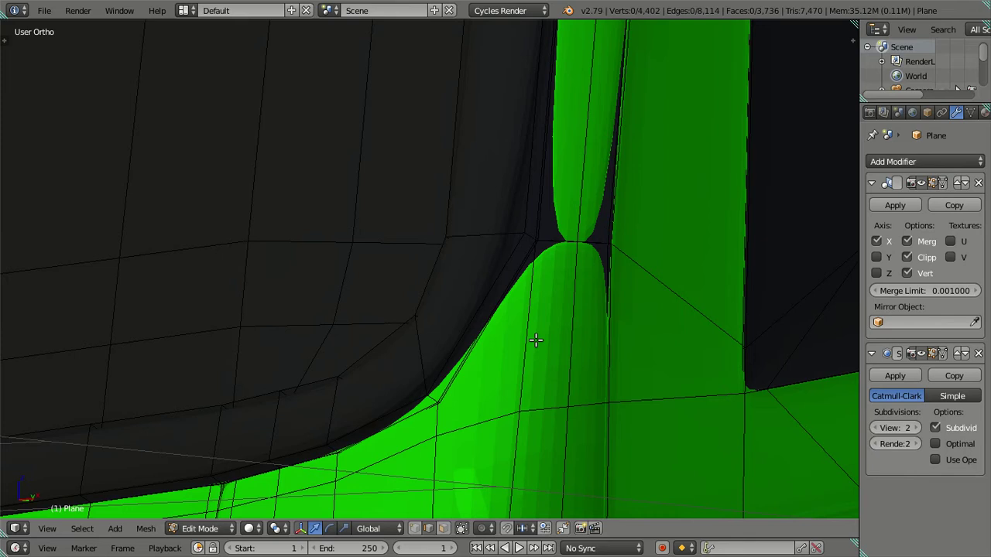
{"action": "key", "text": "ctrl+r"}
{"action": "left_click", "coordinate": [536, 341]}
{"action": "right_click", "coordinate": [535, 341]}
{"action": "middle_click_drag", "start_coordinate": [535, 341], "coordinate": [549, 321]}
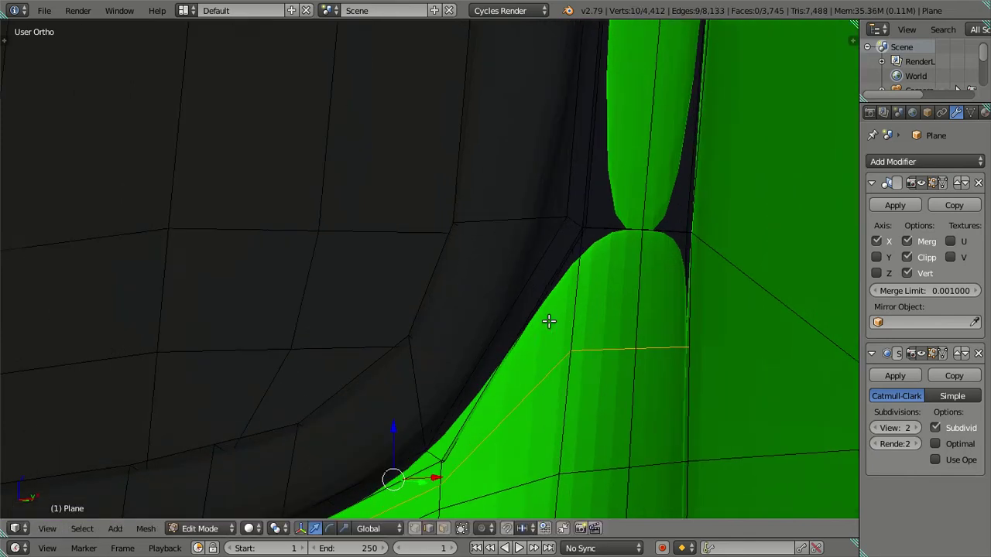
Add ten more centred loop cuts across the corner
{"action": "key", "text": "ctrl+r"}
{"action": "scroll", "coordinate": [624, 290], "scroll_direction": "up", "scroll_amount": 3}
{"action": "scroll", "coordinate": [624, 290], "scroll_direction": "up", "scroll_amount": 3}
{"action": "scroll", "coordinate": [624, 290], "scroll_direction": "up", "scroll_amount": 3}
{"action": "left_click", "coordinate": [624, 290]}
{"action": "right_click", "coordinate": [624, 291]}
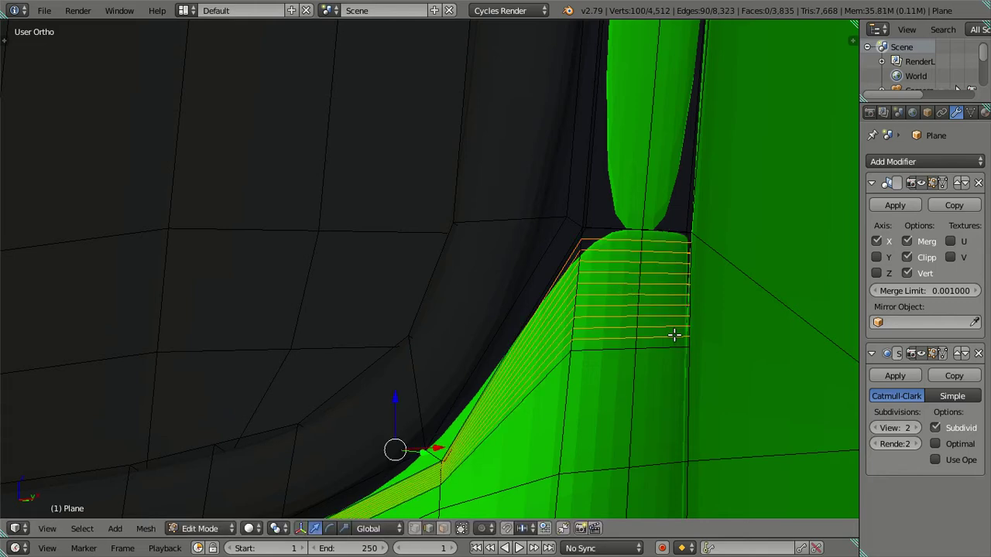
{"action": "middle_click_drag", "start_coordinate": [674, 334], "coordinate": [666, 334]}
Place and slide a loop cut on the pillar, then undo it
{"action": "key", "text": "ctrl+r"}
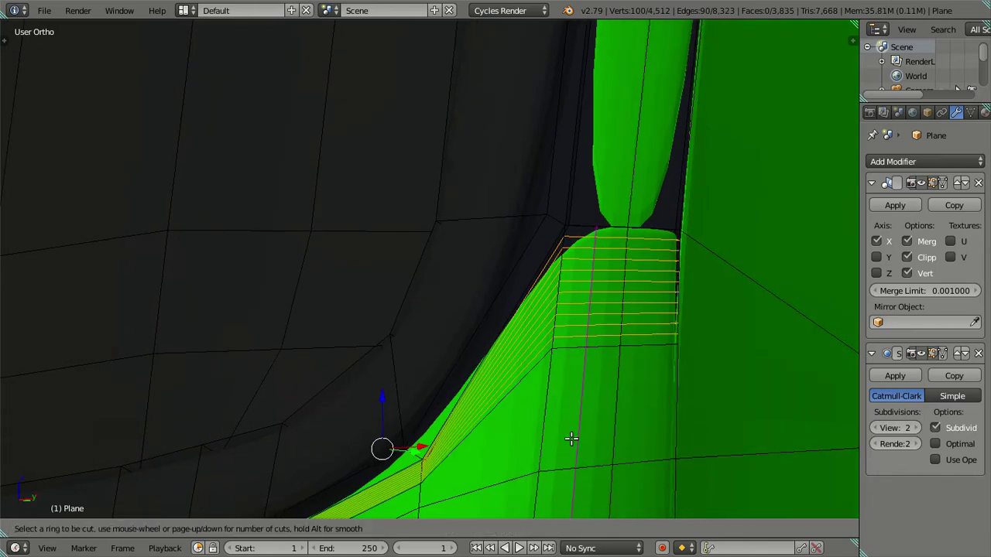
{"action": "left_click", "coordinate": [572, 440]}
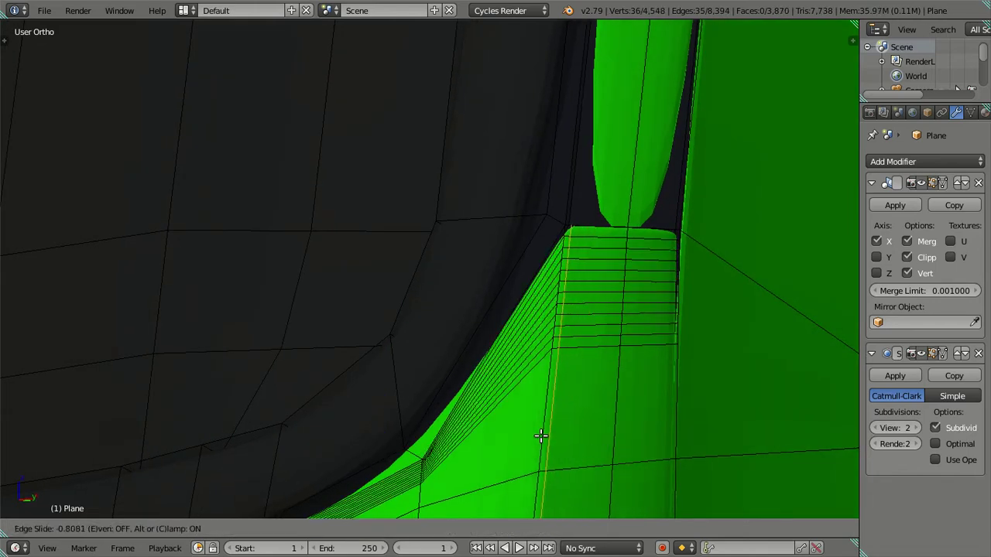
{"action": "left_click", "coordinate": [583, 377]}
{"action": "key", "text": "ctrl+z"}
{"action": "mouse_move", "coordinate": [581, 378]}
{"action": "middle_mouse_down"}
{"action": "mouse_move", "coordinate": [600, 370]}
{"action": "mouse_move", "coordinate": [570, 373]}
{"action": "mouse_move", "coordinate": [566, 400]}
{"action": "mouse_move", "coordinate": [555, 392]}
{"action": "mouse_move", "coordinate": [577, 392]}
{"action": "mouse_move", "coordinate": [487, 392]}
{"action": "mouse_move", "coordinate": [566, 387]}
{"action": "middle_mouse_up"}
Undo the ten dense loop cuts and inspect the pinched pillar corner
{"action": "key", "text": "ctrl+z"}
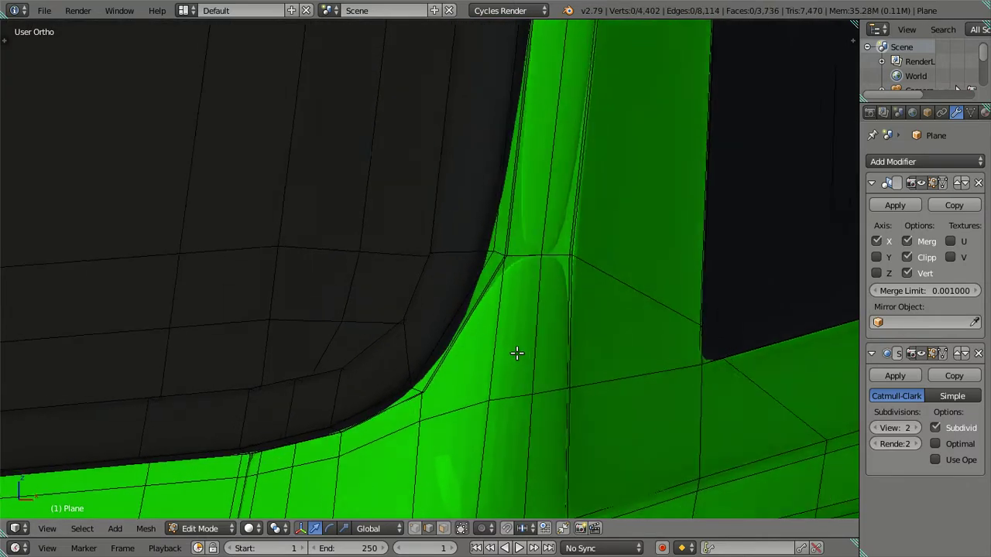
{"action": "key", "text": "ctrl+z"}
{"action": "key", "text": "ctrl+z"}
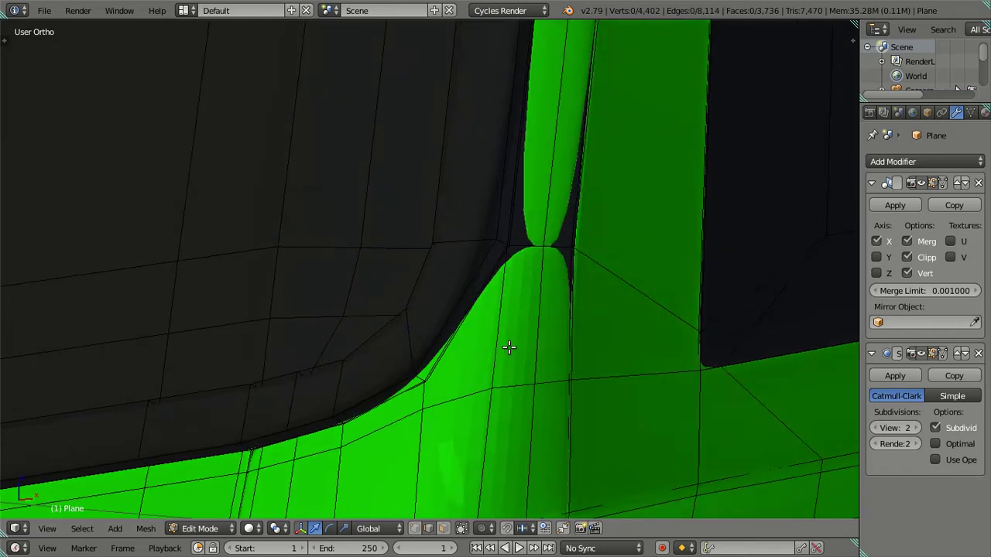
{"action": "mouse_move", "coordinate": [509, 348]}
{"action": "middle_mouse_down"}
{"action": "mouse_move", "coordinate": [464, 349]}
{"action": "mouse_move", "coordinate": [451, 364]}
{"action": "mouse_move", "coordinate": [426, 348]}
{"action": "mouse_move", "coordinate": [451, 347]}
{"action": "mouse_move", "coordinate": [453, 361]}
{"action": "middle_mouse_up"}
{"action": "scroll", "coordinate": [449, 298], "scroll_direction": "up", "scroll_amount": 1}
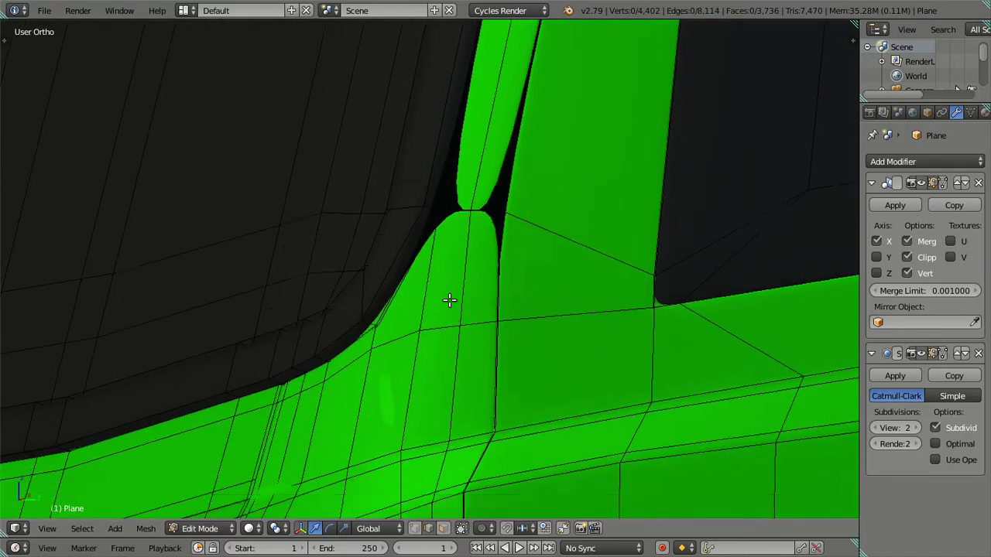
{"action": "scroll", "coordinate": [442, 320], "scroll_direction": "up", "scroll_amount": 2}
{"action": "scroll", "coordinate": [412, 310], "scroll_direction": "up", "scroll_amount": 2}
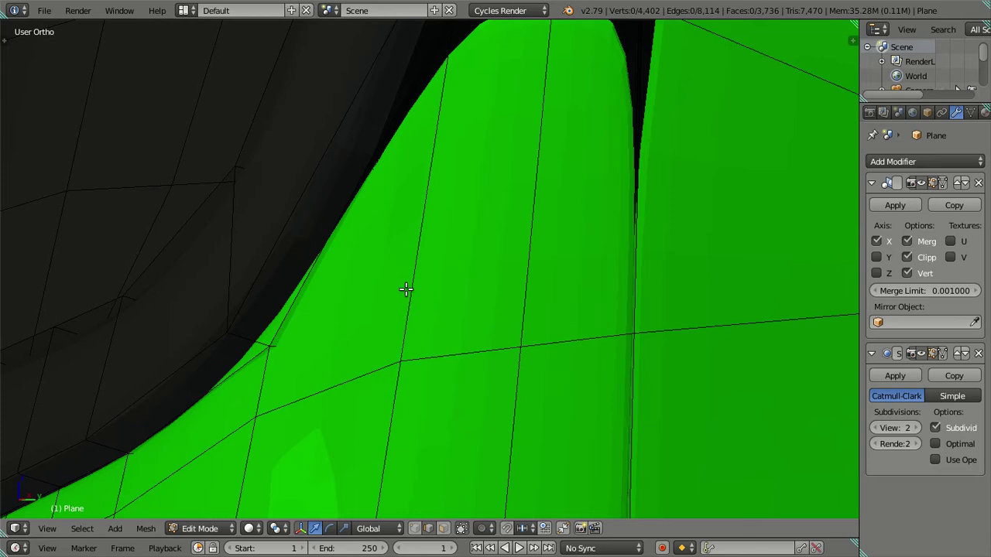
Try four centred loop cuts across the pillar corner, then undo them
{"action": "key", "text": "ctrl+r"}
{"action": "scroll", "coordinate": [406, 290], "scroll_direction": "up", "scroll_amount": 2}
{"action": "scroll", "coordinate": [406, 290], "scroll_direction": "up", "scroll_amount": 1}
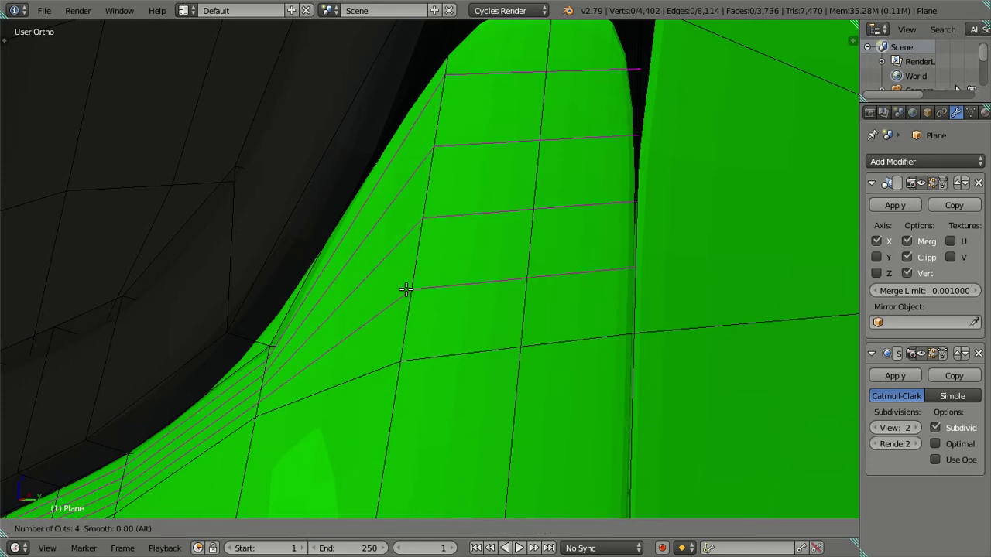
{"action": "left_click", "coordinate": [406, 289]}
{"action": "right_click", "coordinate": [405, 289]}
{"action": "mouse_move", "coordinate": [524, 328]}
{"action": "middle_mouse_down"}
{"action": "mouse_move", "coordinate": [564, 332]}
{"action": "mouse_move", "coordinate": [496, 326]}
{"action": "middle_mouse_up"}
{"action": "key", "text": "ctrl+z"}
Turn off the smoothing preview and hide the dark and green panel islands
{"action": "double_click", "coordinate": [877, 430]}
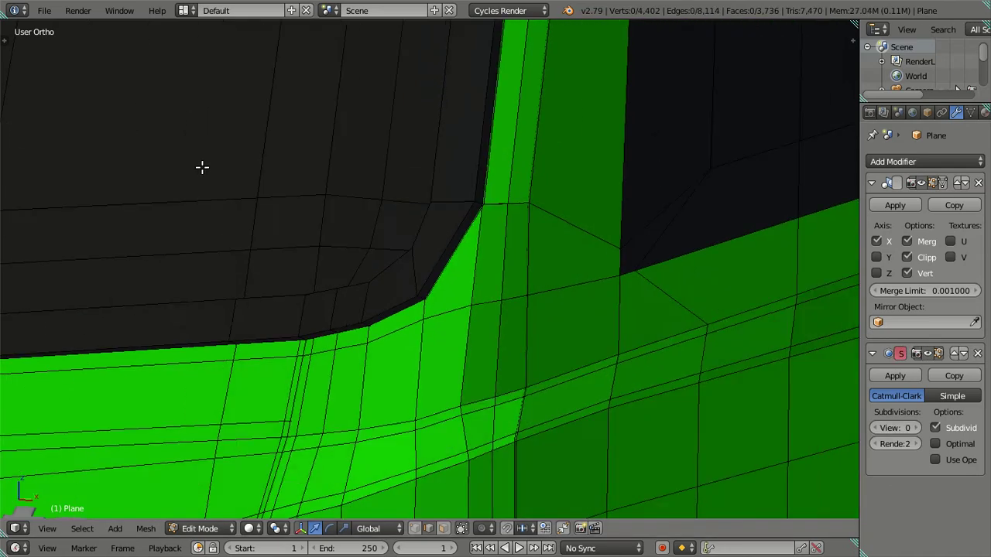
{"action": "key", "text": "l"}
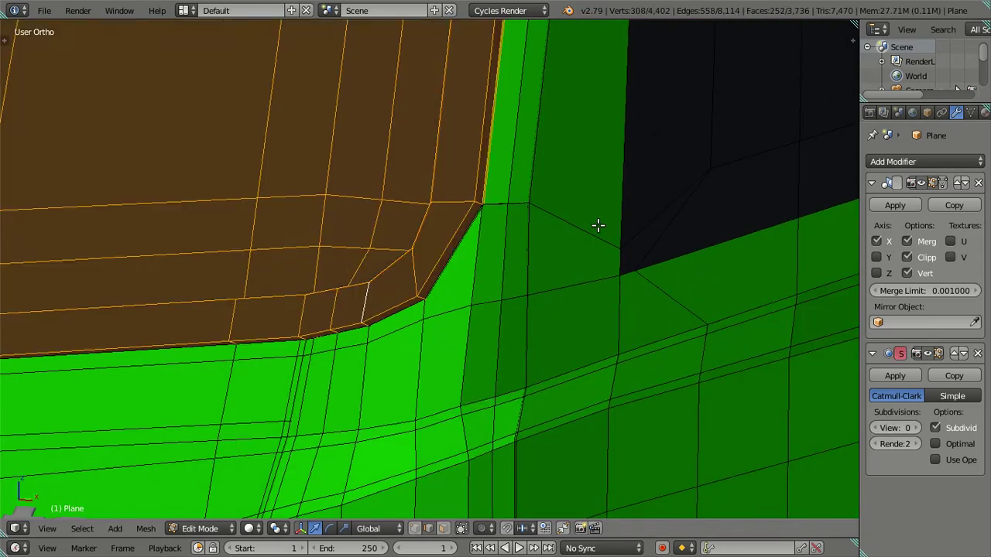
{"action": "key", "text": "l"}
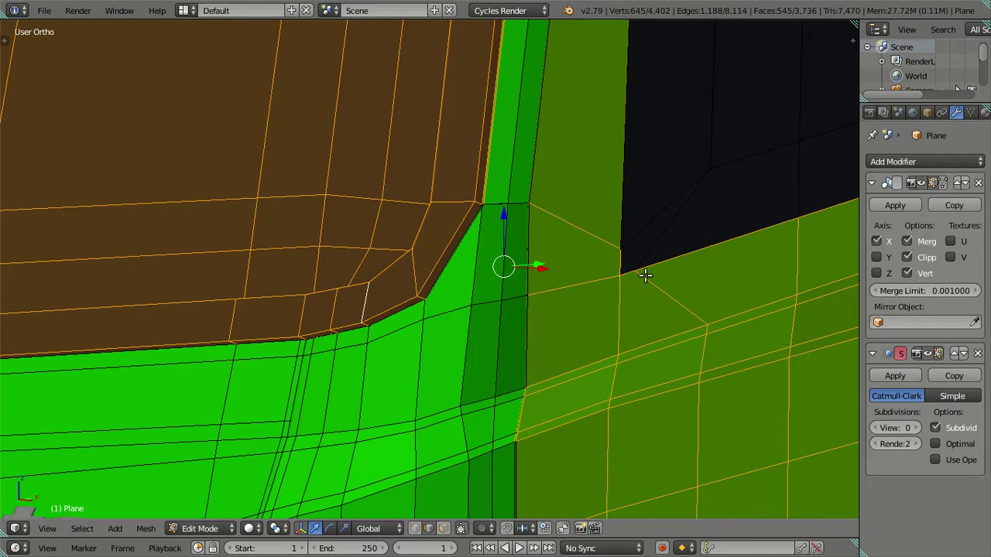
{"action": "key", "text": "h"}
{"action": "middle_click_drag", "start_coordinate": [496, 259], "coordinate": [612, 230]}
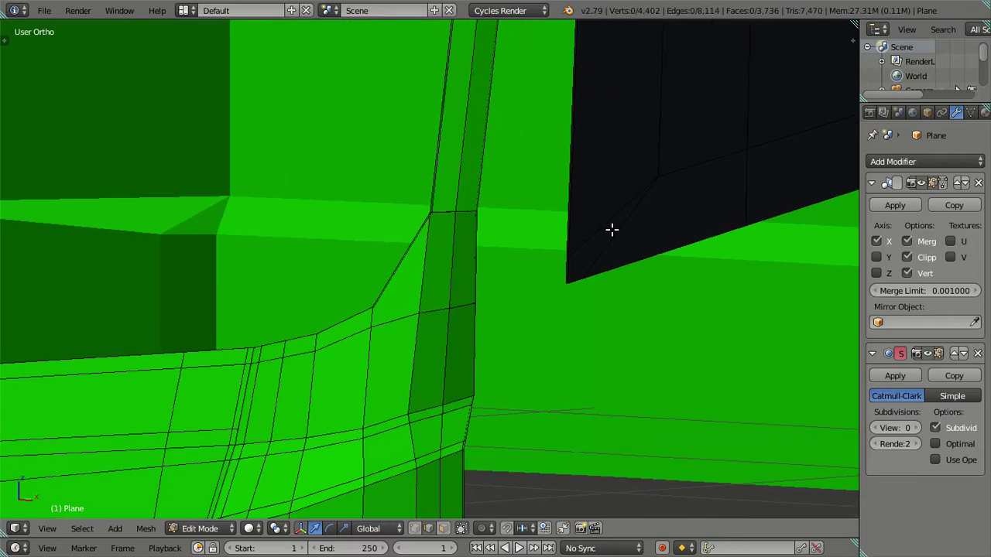
{"action": "key", "text": "a"}
{"action": "scroll", "coordinate": [558, 255], "scroll_direction": "up", "scroll_amount": 1}
{"action": "scroll", "coordinate": [464, 290], "scroll_direction": "up", "scroll_amount": 2}
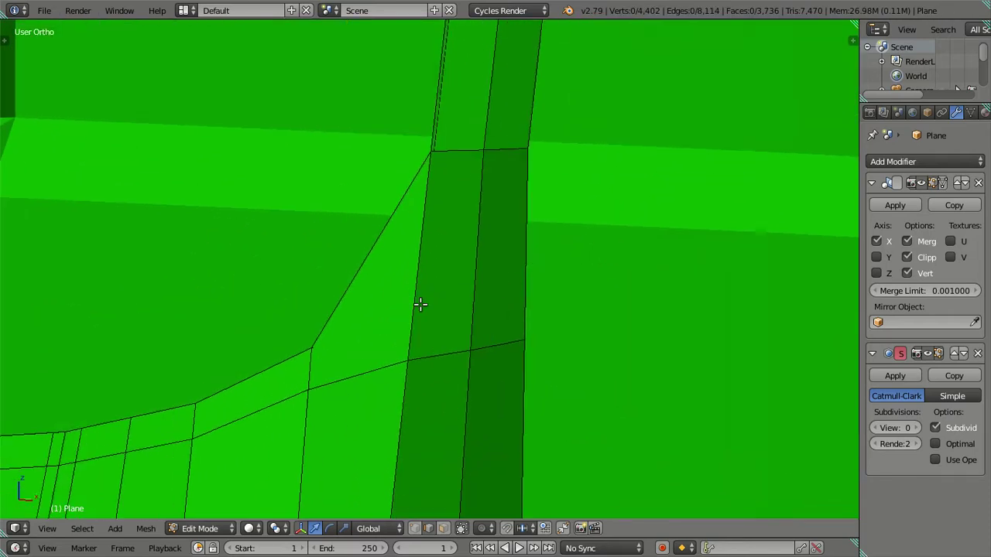
{"action": "scroll", "coordinate": [433, 308], "scroll_direction": "up", "scroll_amount": 1}
{"action": "middle_click_drag", "start_coordinate": [440, 309], "coordinate": [393, 301]}
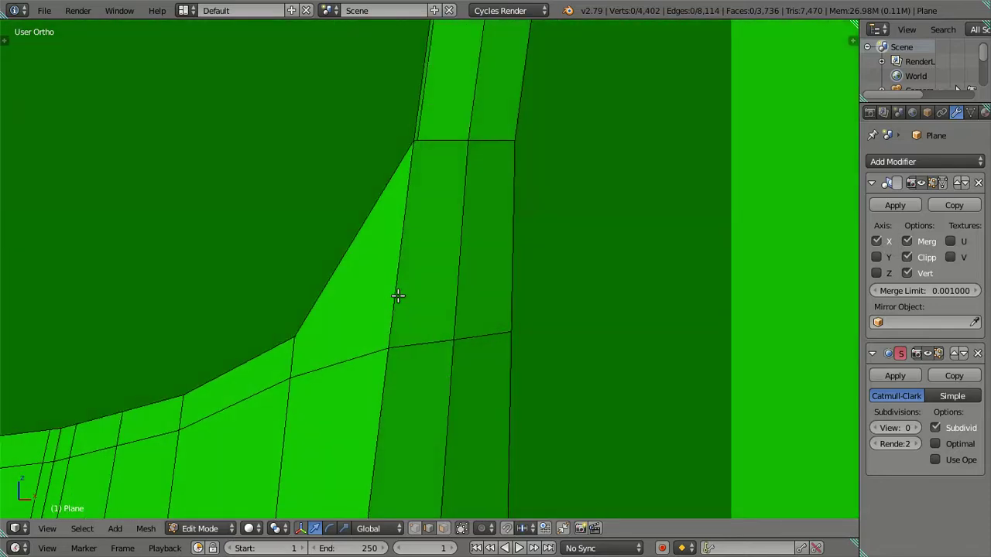
Add four centred loop cuts across the pillar base and toggle see-through display
{"action": "key", "text": "ctrl+r"}
{"action": "scroll", "coordinate": [400, 294], "scroll_direction": "up", "scroll_amount": 3}
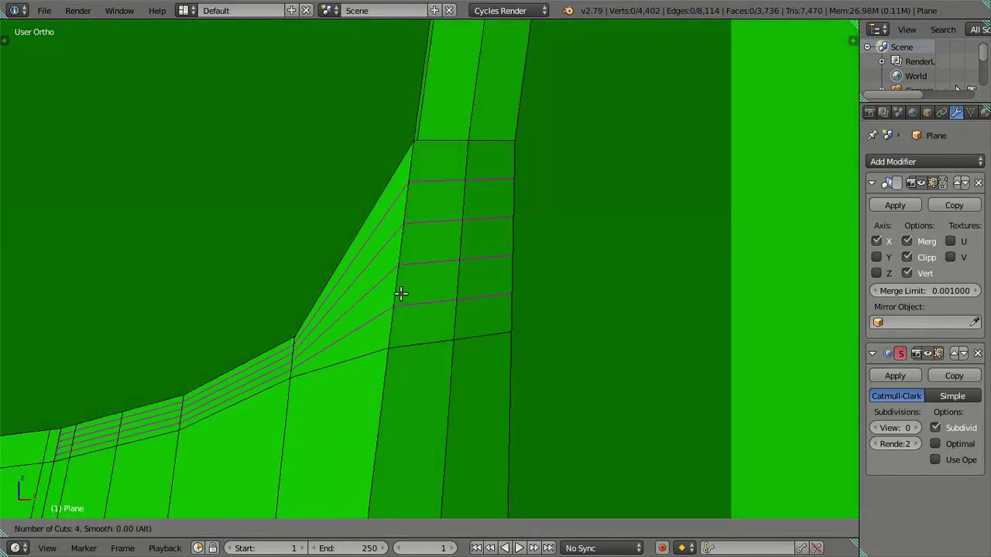
{"action": "left_click", "coordinate": [400, 294]}
{"action": "right_click", "coordinate": [457, 317]}
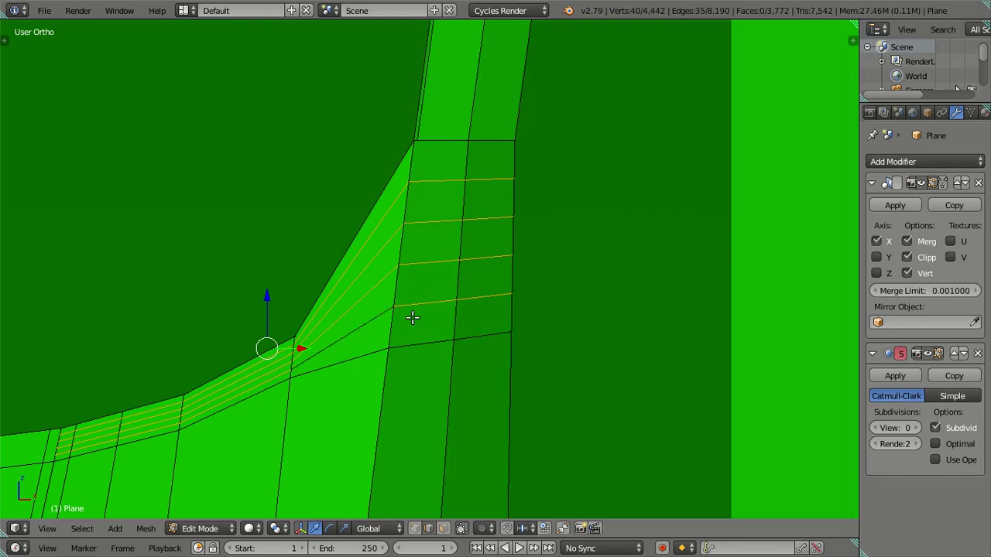
{"action": "mouse_move", "coordinate": [453, 304]}
{"action": "middle_mouse_down"}
{"action": "mouse_move", "coordinate": [354, 336]}
{"action": "mouse_move", "coordinate": [400, 342]}
{"action": "mouse_move", "coordinate": [381, 352]}
{"action": "mouse_move", "coordinate": [417, 332]}
{"action": "middle_mouse_up"}
{"action": "key", "text": "z"}
{"action": "key", "text": "z"}
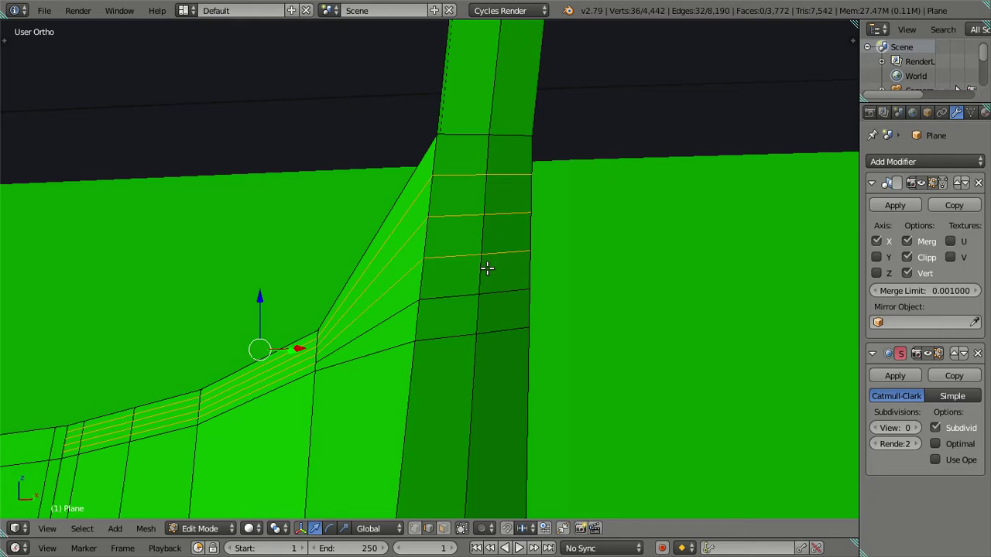
{"action": "middle_click_drag", "start_coordinate": [481, 268], "coordinate": [588, 274]}
Dissolve the vertices of the four added loops
{"action": "key", "text": "x"}
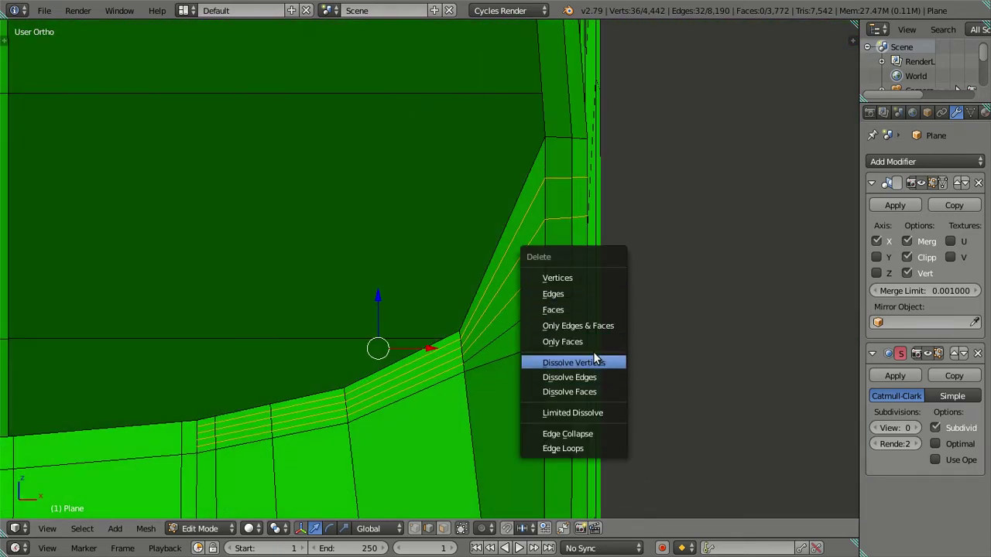
{"action": "left_click", "coordinate": [594, 361]}
{"action": "mouse_move", "coordinate": [545, 336]}
{"action": "middle_mouse_down"}
{"action": "mouse_move", "coordinate": [544, 310]}
{"action": "mouse_move", "coordinate": [578, 318]}
{"action": "middle_mouse_up"}
{"action": "right_click", "coordinate": [439, 333]}
{"action": "key", "text": "x"}
{"action": "left_click", "coordinate": [544, 327]}
Merge two vertices at the pillar corner at the last selected vertex
{"action": "mouse_move", "coordinate": [575, 272]}
{"action": "middle_mouse_down"}
{"action": "mouse_move", "coordinate": [490, 272]}
{"action": "mouse_move", "coordinate": [469, 258]}
{"action": "mouse_move", "coordinate": [445, 265]}
{"action": "mouse_move", "coordinate": [497, 277]}
{"action": "middle_mouse_up"}
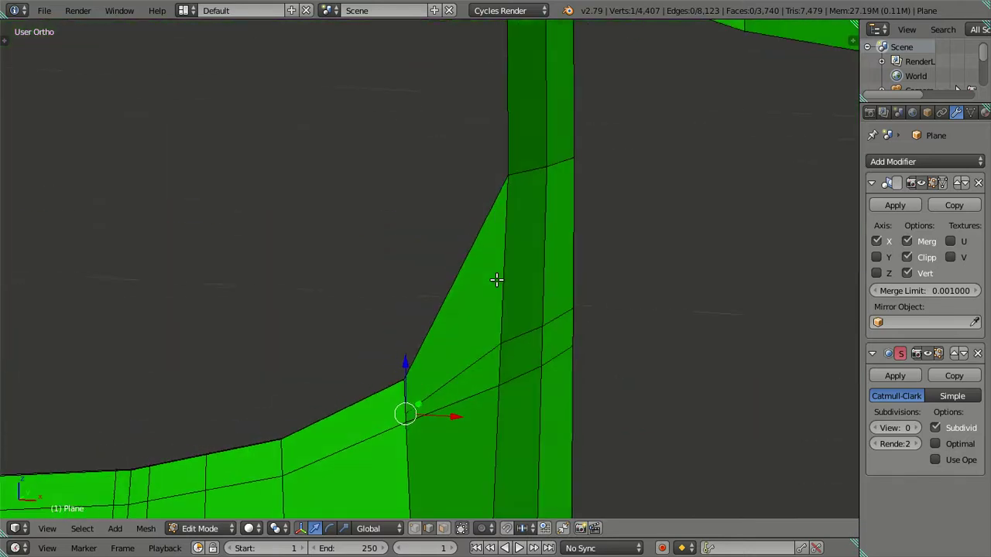
{"action": "mouse_move", "coordinate": [493, 397]}
{"action": "middle_mouse_down"}
{"action": "mouse_move", "coordinate": [506, 400]}
{"action": "mouse_move", "coordinate": [455, 288]}
{"action": "middle_mouse_up"}
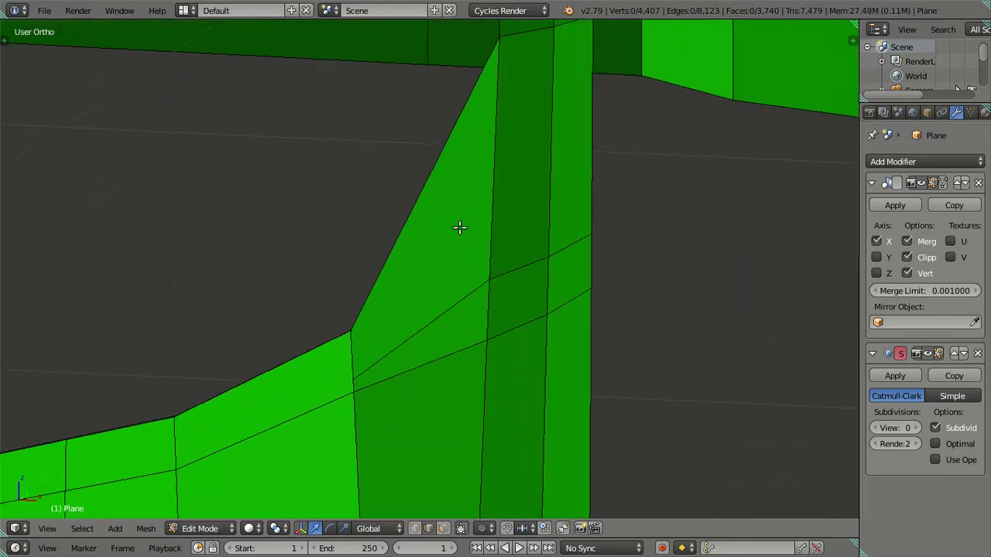
{"action": "mouse_move", "coordinate": [439, 160]}
{"action": "middle_mouse_down"}
{"action": "mouse_move", "coordinate": [462, 245]}
{"action": "mouse_move", "coordinate": [551, 251]}
{"action": "mouse_move", "coordinate": [487, 237]}
{"action": "mouse_move", "coordinate": [451, 268]}
{"action": "mouse_move", "coordinate": [349, 315]}
{"action": "mouse_move", "coordinate": [575, 436]}
{"action": "mouse_move", "coordinate": [351, 279]}
{"action": "mouse_move", "coordinate": [360, 227]}
{"action": "middle_mouse_up"}
{"action": "key", "text": "ctrl+Tab"}
{"action": "left_click", "coordinate": [367, 227]}
{"action": "middle_click_drag", "start_coordinate": [408, 177], "coordinate": [406, 190]}
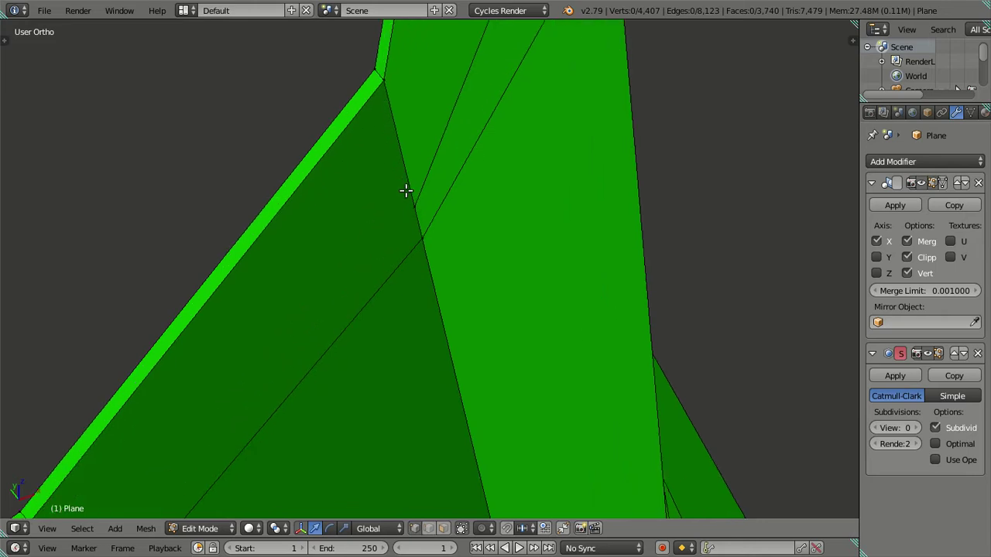
{"action": "key", "text": "alt+m"}
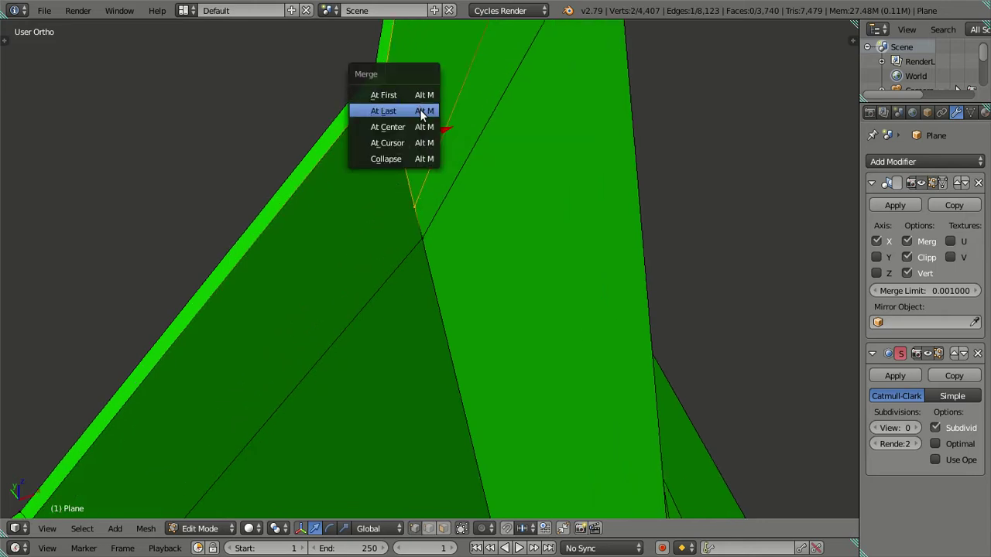
{"action": "left_click", "coordinate": [419, 111]}
Deselect, inspect the pillar from below and face-on, then return to object mode
{"action": "key", "text": "a"}
{"action": "scroll", "coordinate": [413, 202], "scroll_direction": "down", "scroll_amount": 2}
{"action": "mouse_move", "coordinate": [413, 206]}
{"action": "middle_mouse_down"}
{"action": "mouse_move", "coordinate": [519, 298]}
{"action": "mouse_move", "coordinate": [513, 283]}
{"action": "middle_mouse_up"}
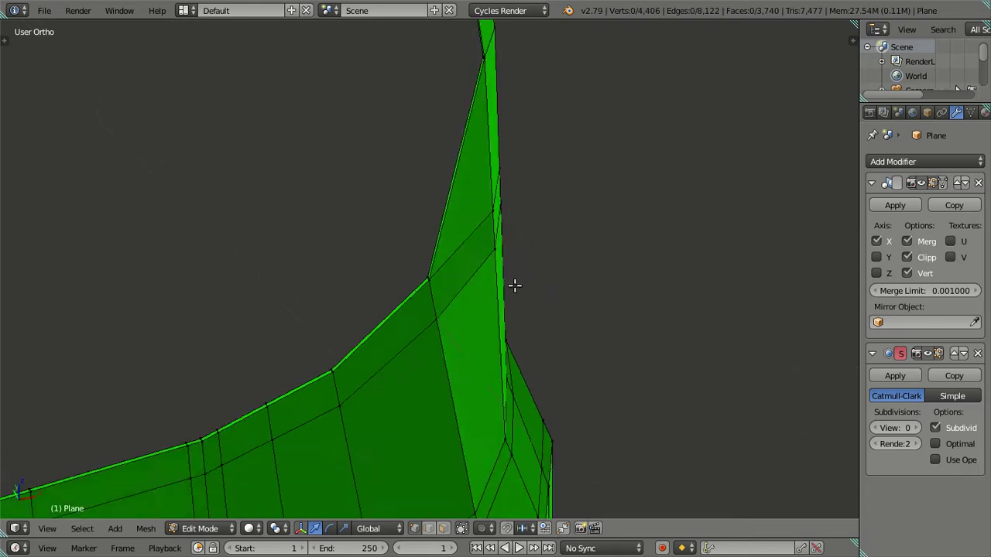
{"action": "scroll", "coordinate": [377, 195], "scroll_direction": "up", "scroll_amount": 4}
{"action": "mouse_move", "coordinate": [376, 195]}
{"action": "middle_mouse_down"}
{"action": "mouse_move", "coordinate": [427, 328]}
{"action": "mouse_move", "coordinate": [383, 283]}
{"action": "mouse_move", "coordinate": [359, 290]}
{"action": "mouse_move", "coordinate": [393, 352]}
{"action": "middle_mouse_up"}
{"action": "scroll", "coordinate": [390, 341], "scroll_direction": "down", "scroll_amount": 1}
{"action": "scroll", "coordinate": [392, 338], "scroll_direction": "down", "scroll_amount": 1}
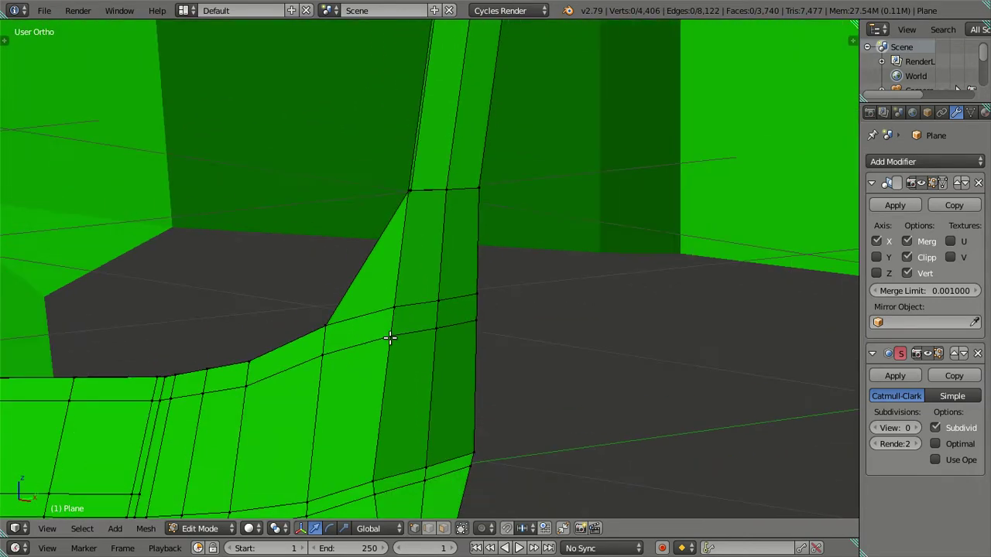
{"action": "scroll", "coordinate": [413, 321], "scroll_direction": "down", "scroll_amount": 2}
{"action": "scroll", "coordinate": [418, 352], "scroll_direction": "down", "scroll_amount": 1}
{"action": "scroll", "coordinate": [410, 354], "scroll_direction": "up", "scroll_amount": 2}
{"action": "scroll", "coordinate": [471, 370], "scroll_direction": "up", "scroll_amount": 2}
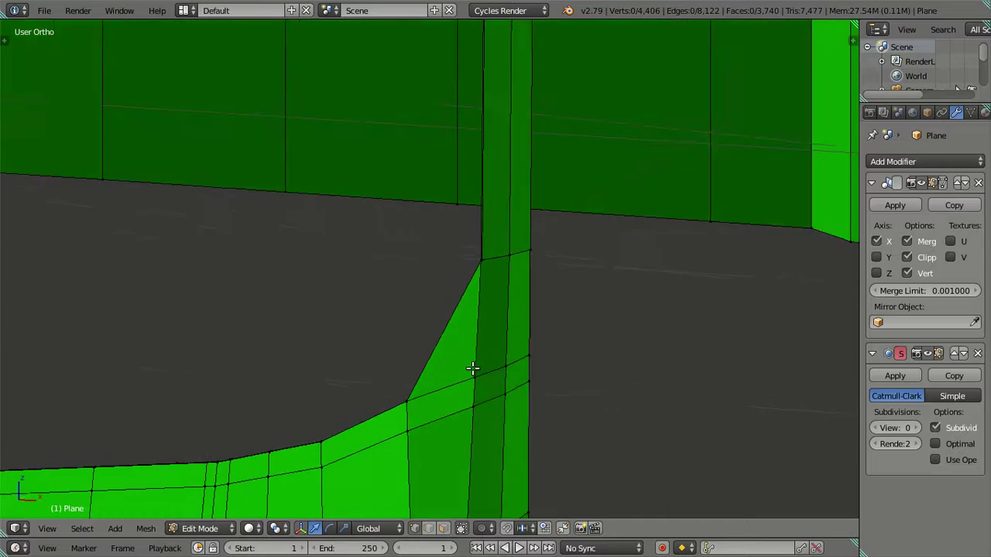
{"action": "scroll", "coordinate": [520, 387], "scroll_direction": "up", "scroll_amount": 2}
{"action": "mouse_move", "coordinate": [522, 360]}
{"action": "middle_mouse_down"}
{"action": "mouse_move", "coordinate": [449, 336]}
{"action": "mouse_move", "coordinate": [406, 369]}
{"action": "middle_mouse_up"}
{"action": "key", "text": "Tab"}
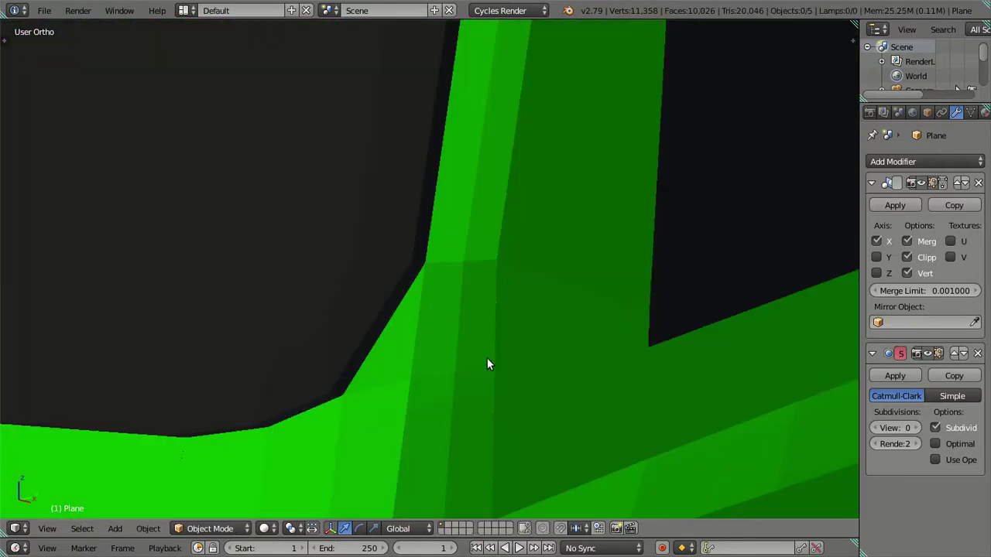
Preview smoothing at level 2, undo a test 21-cut loop, and switch to edge selection
{"action": "left_click", "coordinate": [917, 428]}
{"action": "left_click", "coordinate": [917, 428]}
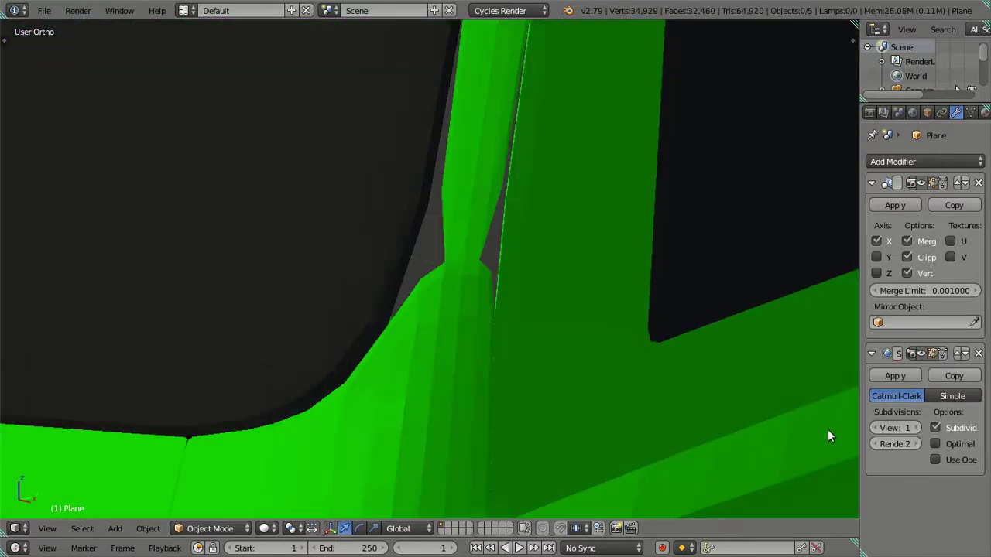
{"action": "left_click", "coordinate": [874, 428]}
{"action": "left_click", "coordinate": [875, 428]}
{"action": "key", "text": "Tab"}
{"action": "key", "text": "ctrl+r"}
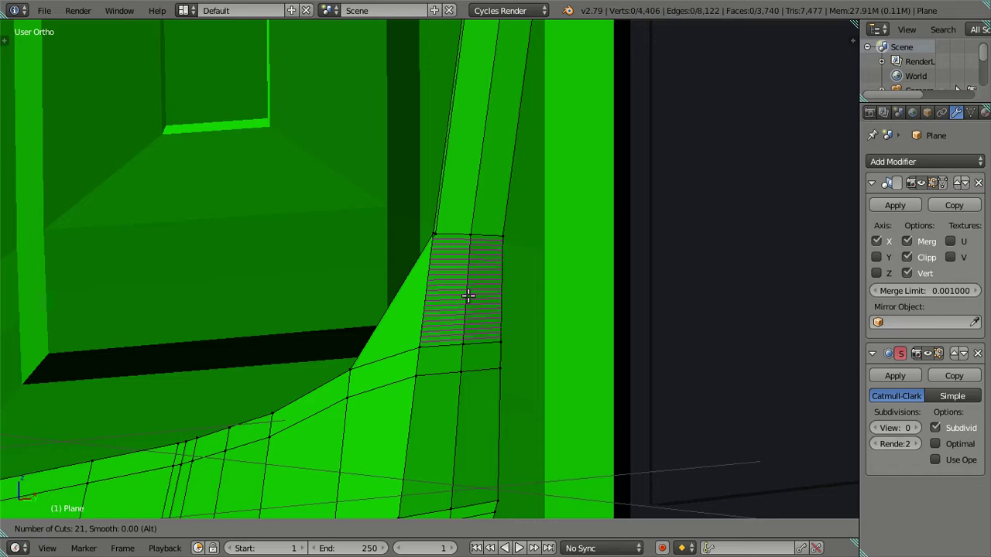
{"action": "left_click", "coordinate": [468, 295]}
{"action": "scroll", "coordinate": [468, 296], "scroll_direction": "up", "scroll_amount": 3}
{"action": "key", "text": "ctrl+z"}
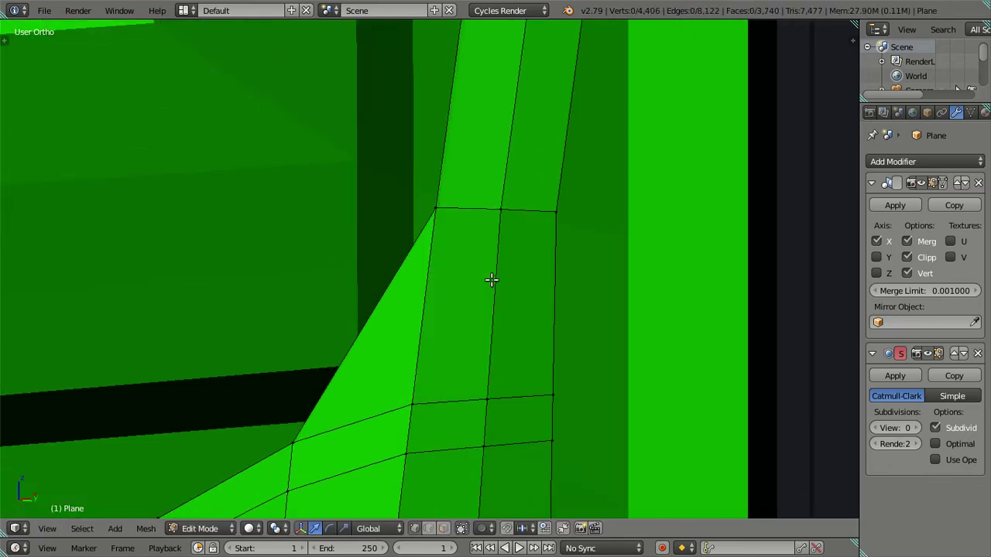
{"action": "key", "text": "ctrl+Tab"}
{"action": "left_click", "coordinate": [490, 288]}
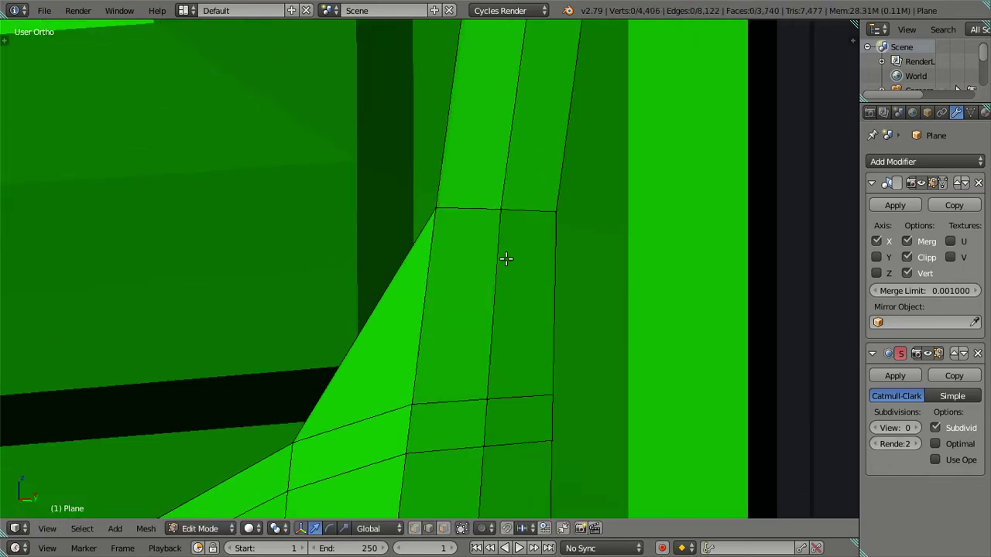
Try a 15-cut loop across the pillar, dissolve it, and recheck the smoothing preview
{"action": "key", "text": "ctrl+r"}
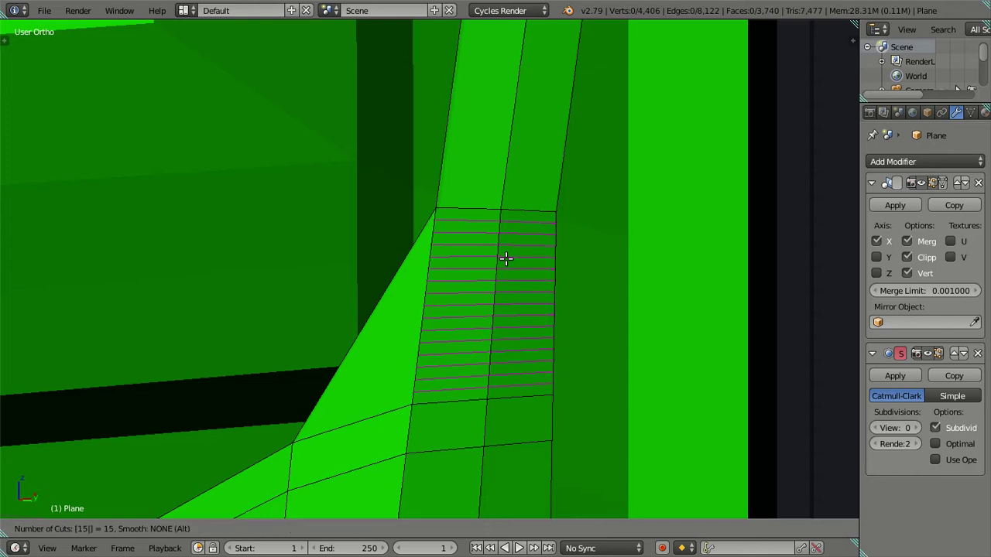
{"action": "left_click", "coordinate": [506, 259]}
{"action": "right_click", "coordinate": [488, 224]}
{"action": "key", "text": "x"}
{"action": "left_click", "coordinate": [550, 241]}
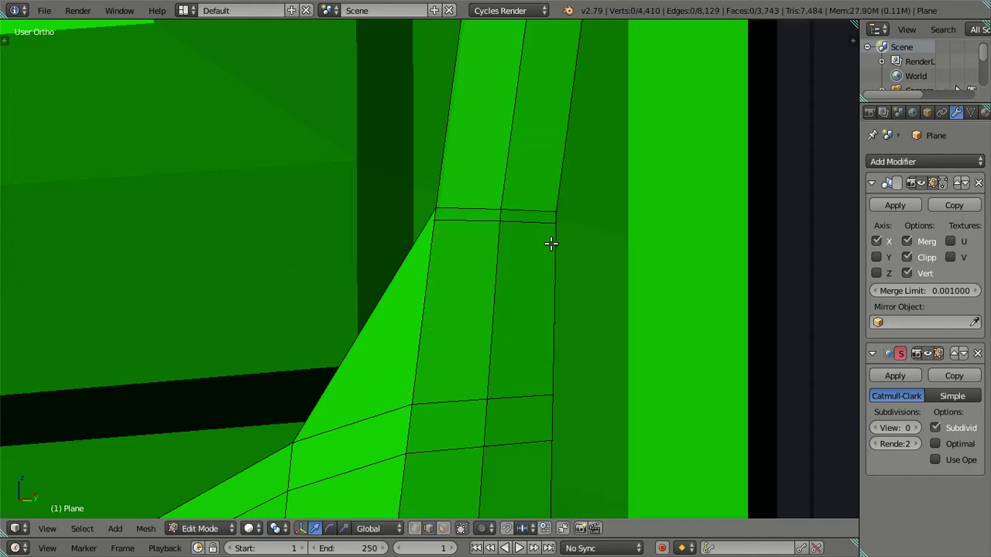
{"action": "key", "text": "Tab"}
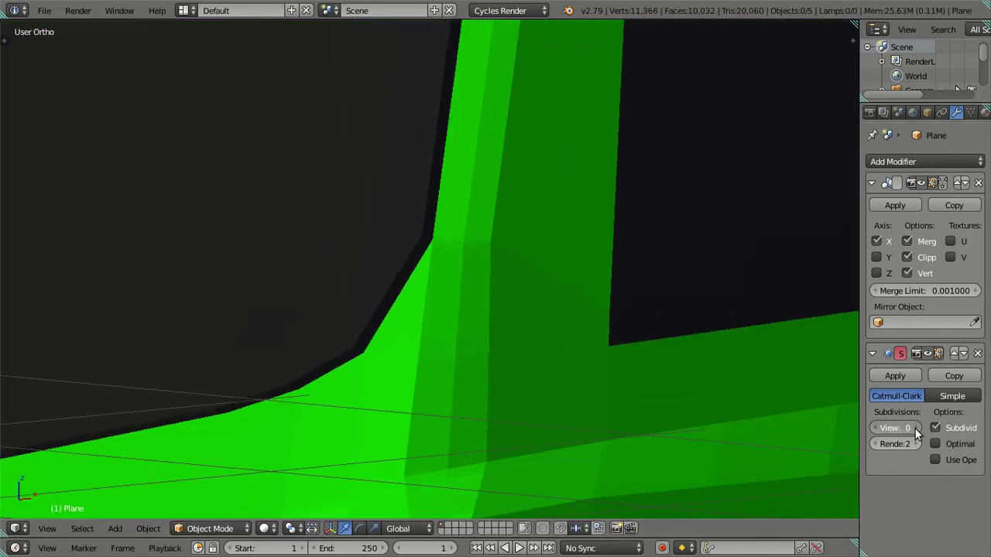
{"action": "left_click", "coordinate": [916, 428]}
{"action": "left_click", "coordinate": [916, 428]}
{"action": "mouse_move", "coordinate": [506, 338]}
{"action": "middle_mouse_down"}
{"action": "mouse_move", "coordinate": [477, 335]}
{"action": "mouse_move", "coordinate": [514, 345]}
{"action": "middle_mouse_up"}
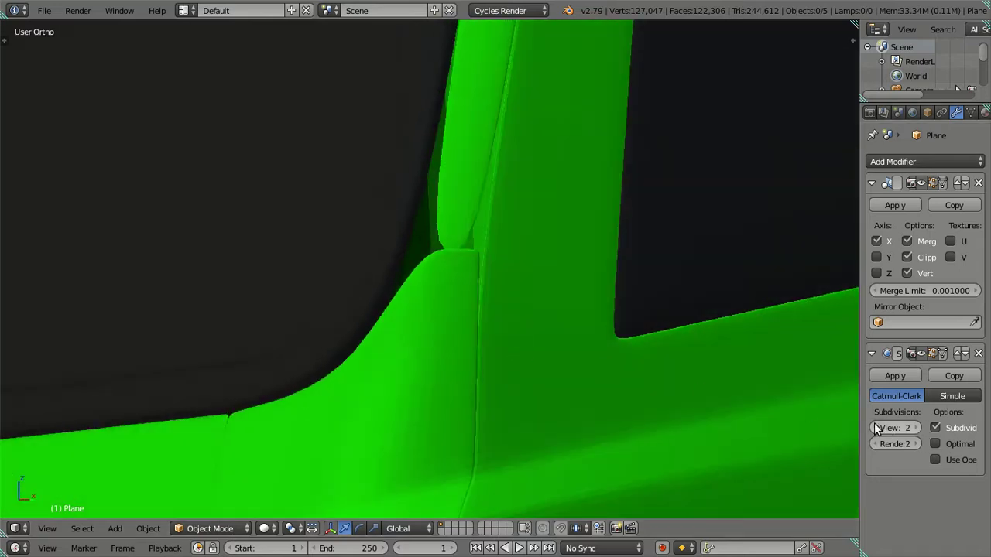
{"action": "left_click", "coordinate": [876, 428]}
{"action": "left_click", "coordinate": [877, 428]}
Test and undo evenly spaced loop cuts across the pillar, then cancel another attempt
{"action": "key", "text": "Tab"}
{"action": "key", "text": "ctrl+r"}
{"action": "left_click", "coordinate": [539, 347]}
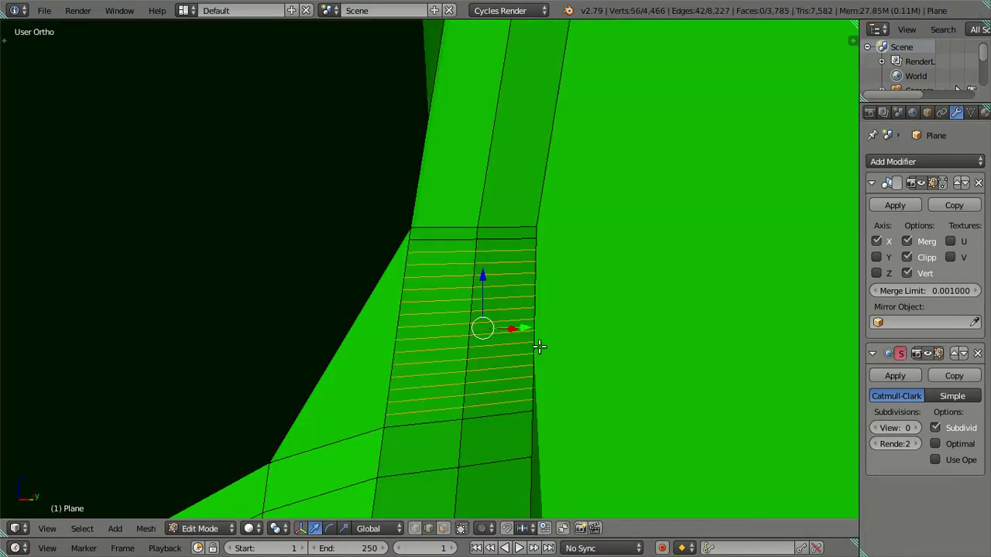
{"action": "key", "text": "ctrl+z"}
{"action": "mouse_move", "coordinate": [524, 308]}
{"action": "middle_mouse_down"}
{"action": "mouse_move", "coordinate": [483, 299]}
{"action": "mouse_move", "coordinate": [516, 321]}
{"action": "mouse_move", "coordinate": [604, 328]}
{"action": "mouse_move", "coordinate": [593, 357]}
{"action": "mouse_move", "coordinate": [429, 227]}
{"action": "mouse_move", "coordinate": [412, 226]}
{"action": "middle_mouse_up"}
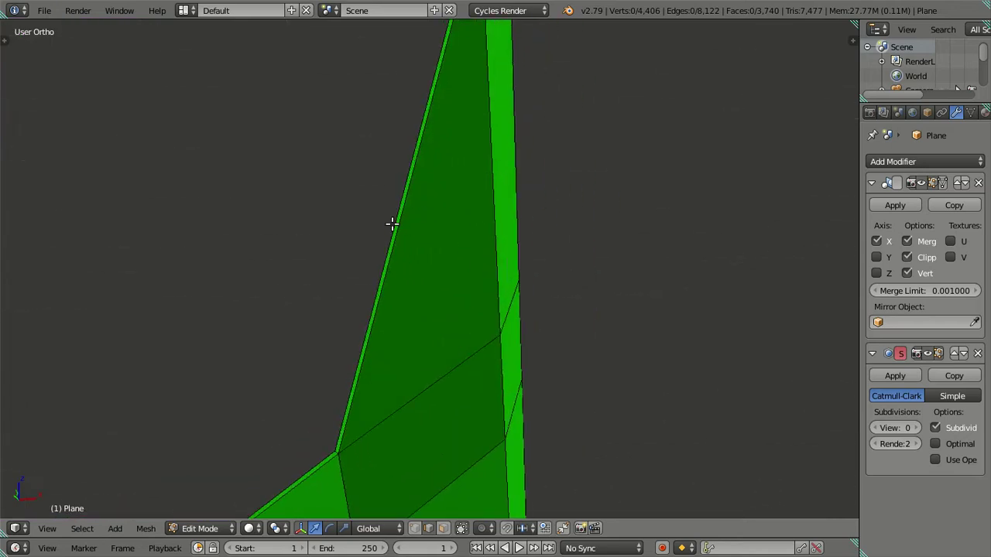
{"action": "key", "text": "ctrl+r"}
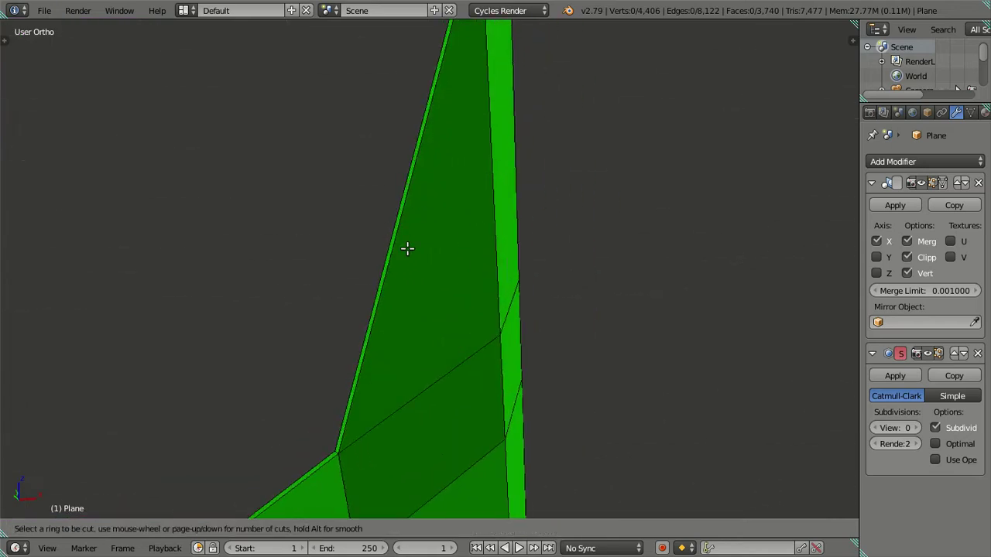
{"action": "key", "text": "Escape"}
{"action": "mouse_move", "coordinate": [480, 204]}
{"action": "middle_mouse_down"}
{"action": "mouse_move", "coordinate": [490, 312]}
{"action": "mouse_move", "coordinate": [477, 332]}
{"action": "mouse_move", "coordinate": [466, 297]}
{"action": "mouse_move", "coordinate": [453, 294]}
{"action": "mouse_move", "coordinate": [490, 315]}
{"action": "middle_mouse_up"}
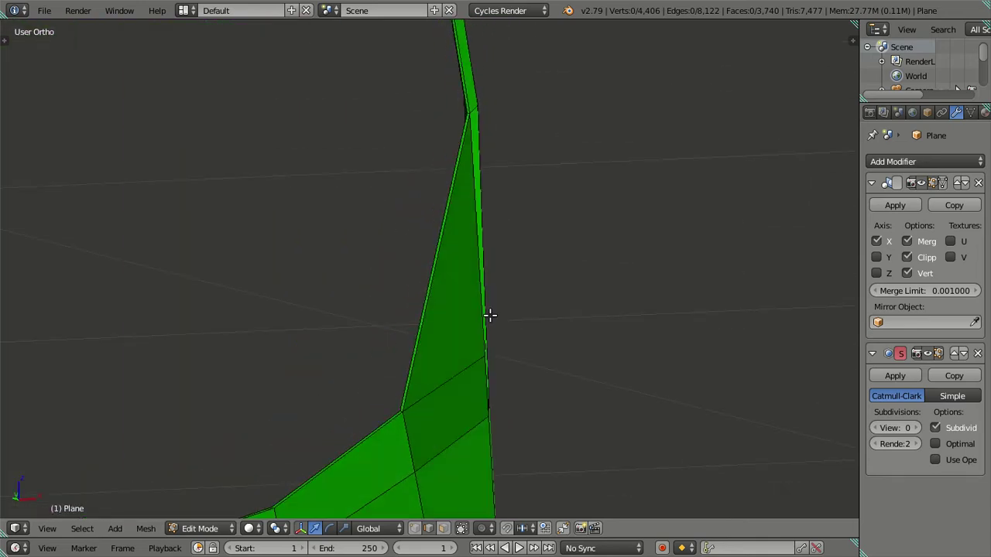
{"action": "middle_click_drag", "start_coordinate": [443, 283], "coordinate": [443, 284]}
Add a single edge loop left at the pillar's centre
{"action": "key", "text": "ctrl+r"}
{"action": "left_click", "coordinate": [438, 278]}
{"action": "right_click", "coordinate": [438, 278]}
{"action": "scroll", "coordinate": [504, 325], "scroll_direction": "up", "scroll_amount": 2}
{"action": "scroll", "coordinate": [445, 331], "scroll_direction": "up", "scroll_amount": 3}
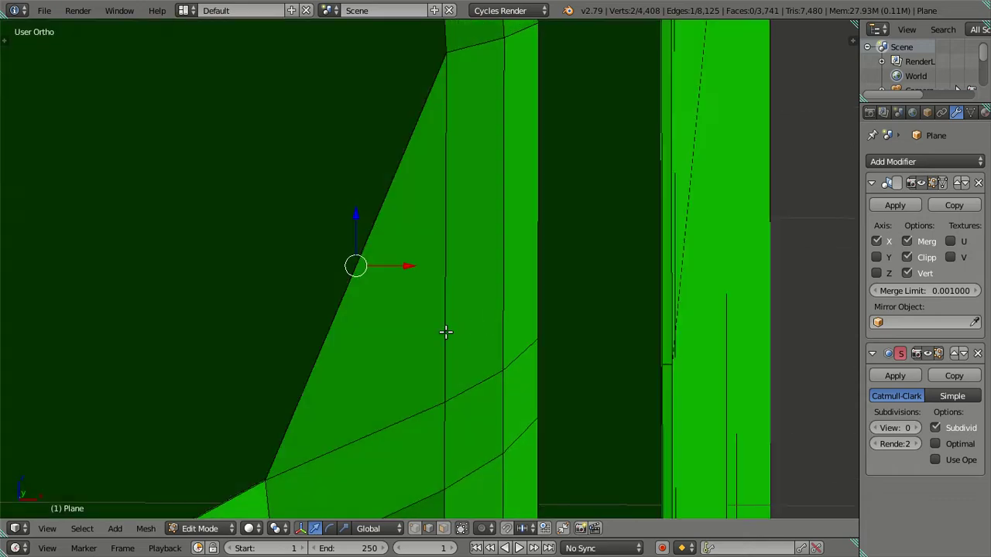
{"action": "key", "text": "ctrl+r"}
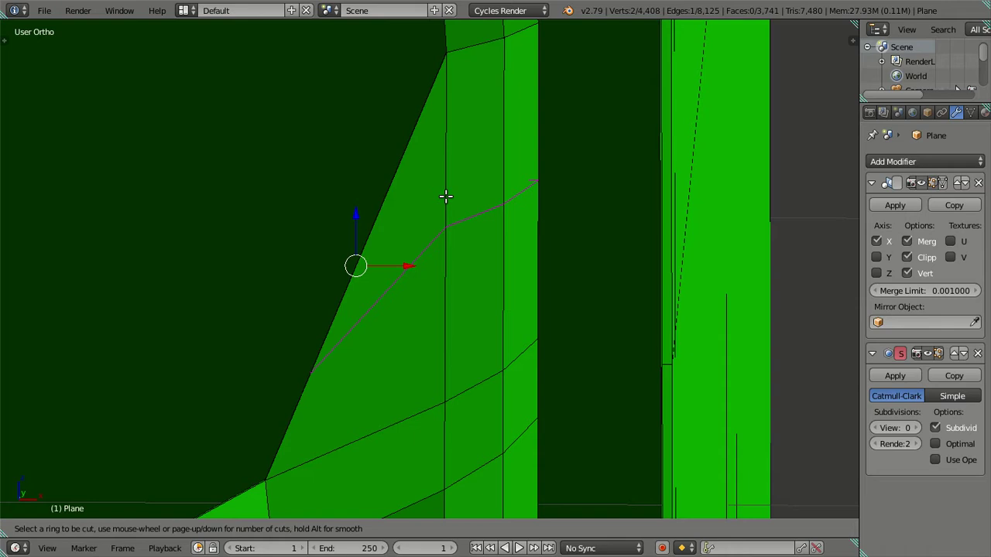
{"action": "right_click", "coordinate": [445, 196]}
{"action": "mouse_move", "coordinate": [447, 197]}
{"action": "middle_mouse_down"}
{"action": "mouse_move", "coordinate": [459, 228]}
{"action": "mouse_move", "coordinate": [438, 221]}
{"action": "mouse_move", "coordinate": [413, 237]}
{"action": "mouse_move", "coordinate": [394, 225]}
{"action": "mouse_move", "coordinate": [482, 252]}
{"action": "mouse_move", "coordinate": [455, 272]}
{"action": "mouse_move", "coordinate": [555, 270]}
{"action": "mouse_move", "coordinate": [548, 285]}
{"action": "middle_mouse_up"}
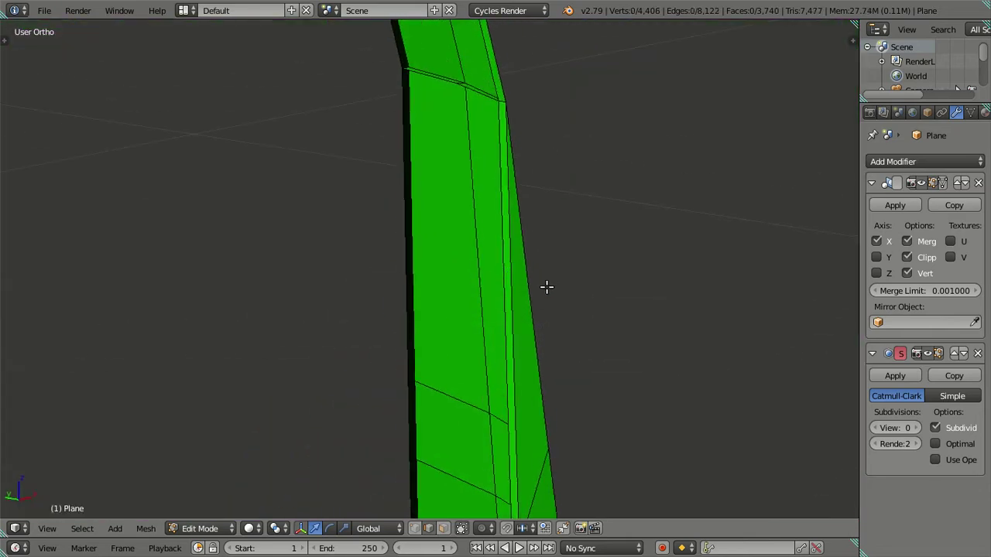
Slide a new loop near the pillar's top edge and check it at subdivision level 2
{"action": "key", "text": "ctrl+r"}
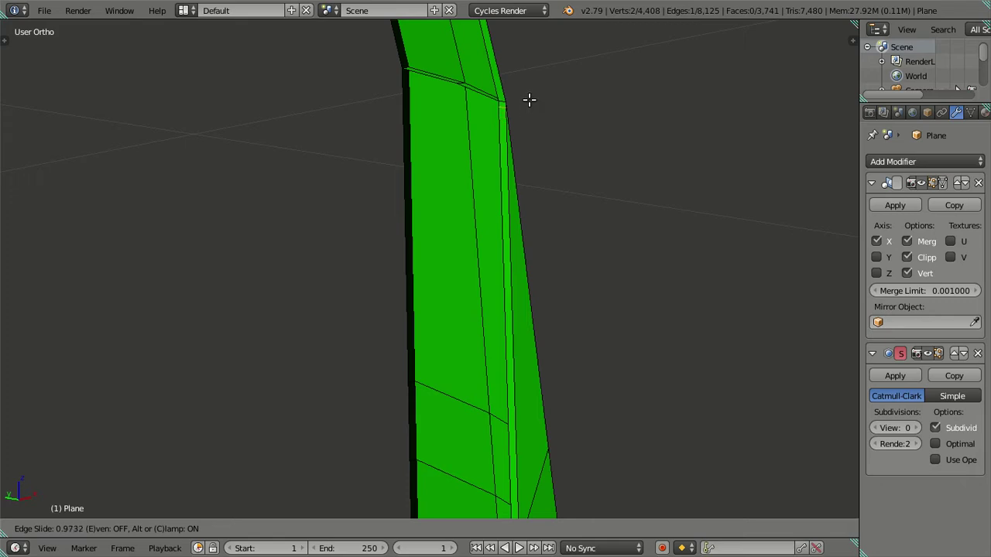
{"action": "left_click", "coordinate": [529, 99]}
{"action": "mouse_move", "coordinate": [531, 99]}
{"action": "middle_mouse_down"}
{"action": "mouse_move", "coordinate": [535, 263]}
{"action": "mouse_move", "coordinate": [467, 261]}
{"action": "mouse_move", "coordinate": [479, 269]}
{"action": "middle_mouse_up"}
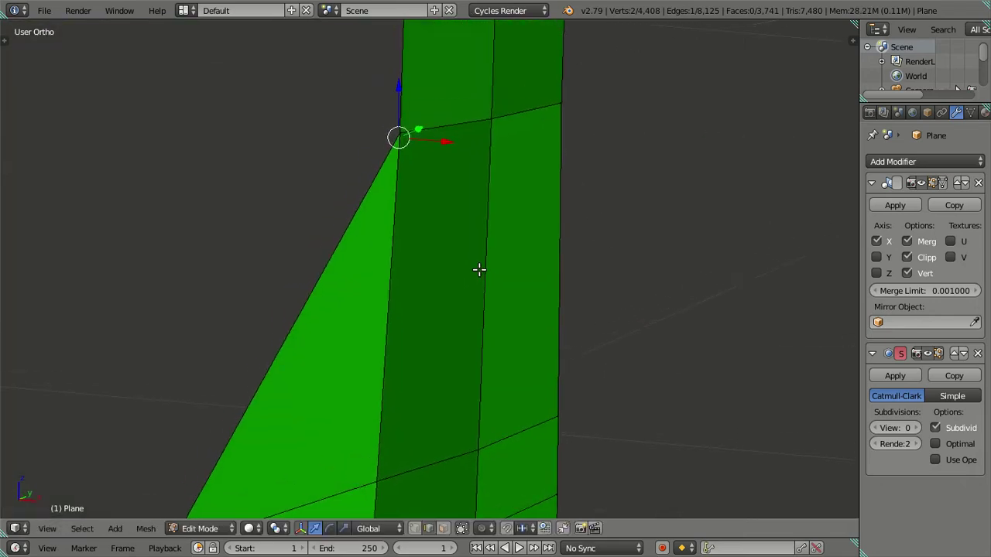
{"action": "key", "text": "Tab"}
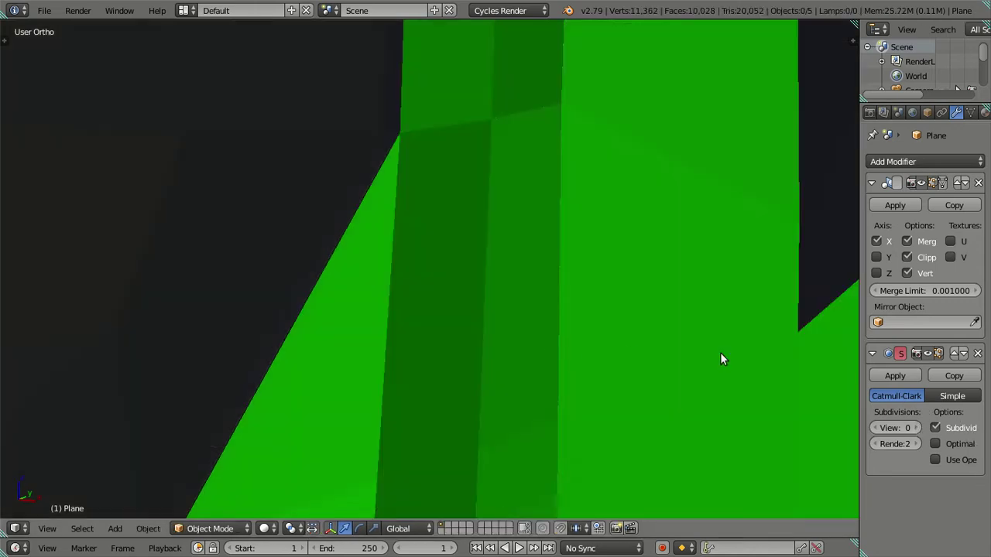
{"action": "left_click", "coordinate": [916, 428]}
{"action": "left_click", "coordinate": [913, 430]}
{"action": "mouse_move", "coordinate": [640, 365]}
{"action": "middle_mouse_down"}
{"action": "mouse_move", "coordinate": [686, 356]}
{"action": "mouse_move", "coordinate": [724, 375]}
{"action": "middle_mouse_up"}
{"action": "left_click", "coordinate": [876, 428]}
{"action": "left_click", "coordinate": [876, 428]}
{"action": "mouse_move", "coordinate": [626, 358]}
{"action": "middle_mouse_down"}
{"action": "mouse_move", "coordinate": [482, 297]}
{"action": "mouse_move", "coordinate": [431, 239]}
{"action": "middle_mouse_up"}
Add another loop slid close to the pillar top, then return to object mode
{"action": "key", "text": "Tab"}
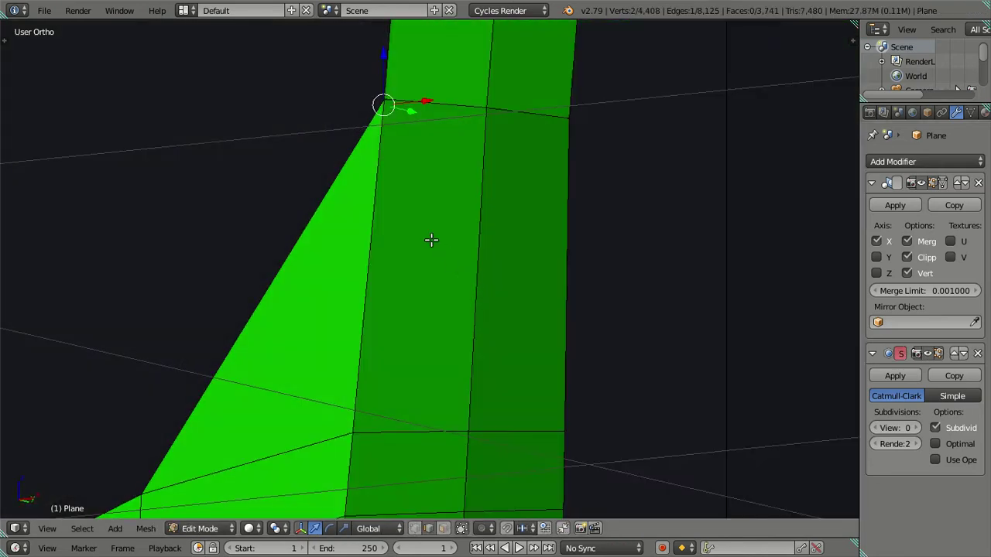
{"action": "key", "text": "ctrl+r"}
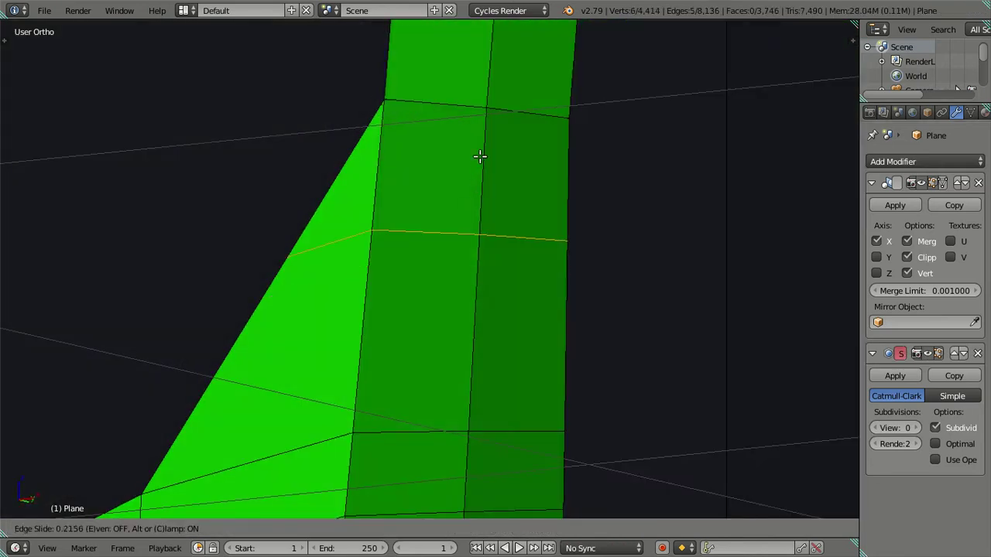
{"action": "left_click", "coordinate": [508, 54]}
{"action": "key", "text": "Tab"}
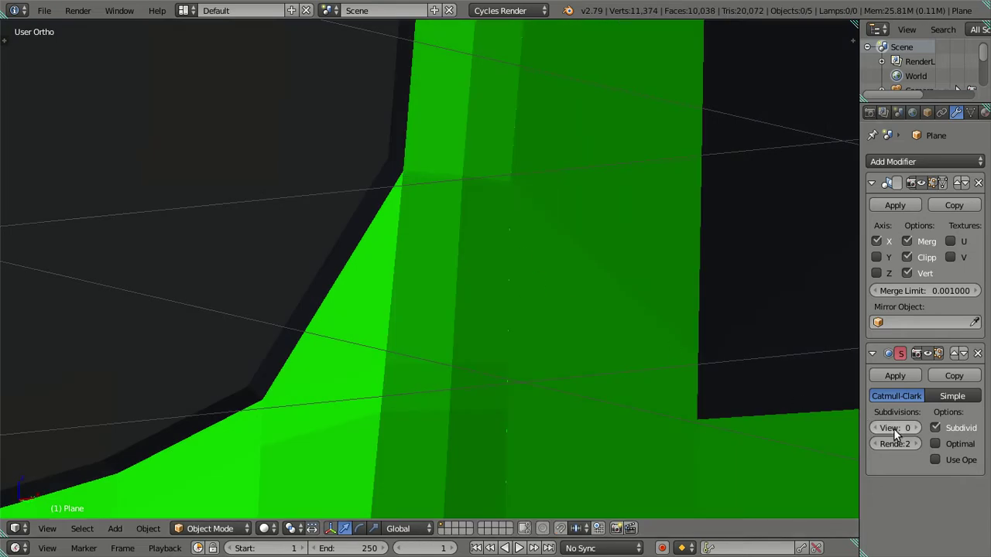
Inspect the smoothed corner at subdivision level 2, then set it back to 0
{"action": "left_click", "coordinate": [916, 428]}
{"action": "left_click", "coordinate": [915, 428]}
{"action": "mouse_move", "coordinate": [489, 312]}
{"action": "middle_mouse_down"}
{"action": "mouse_move", "coordinate": [513, 366]}
{"action": "mouse_move", "coordinate": [557, 359]}
{"action": "mouse_move", "coordinate": [555, 332]}
{"action": "mouse_move", "coordinate": [466, 321]}
{"action": "mouse_move", "coordinate": [421, 347]}
{"action": "mouse_move", "coordinate": [460, 370]}
{"action": "mouse_move", "coordinate": [491, 352]}
{"action": "mouse_move", "coordinate": [502, 377]}
{"action": "mouse_move", "coordinate": [478, 285]}
{"action": "mouse_move", "coordinate": [449, 272]}
{"action": "mouse_move", "coordinate": [407, 285]}
{"action": "mouse_move", "coordinate": [401, 310]}
{"action": "mouse_move", "coordinate": [454, 349]}
{"action": "middle_mouse_up"}
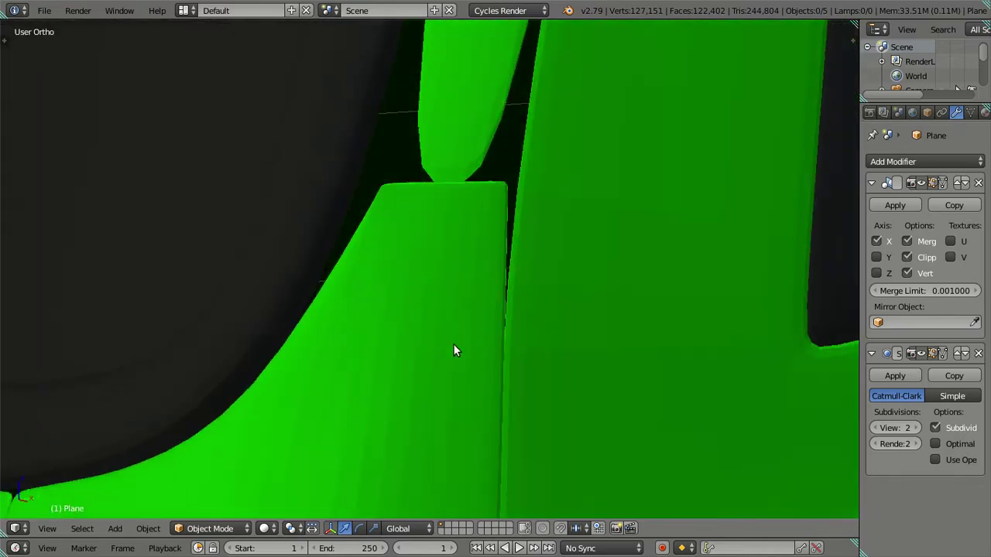
{"action": "left_click", "coordinate": [876, 428]}
{"action": "left_click", "coordinate": [876, 428]}
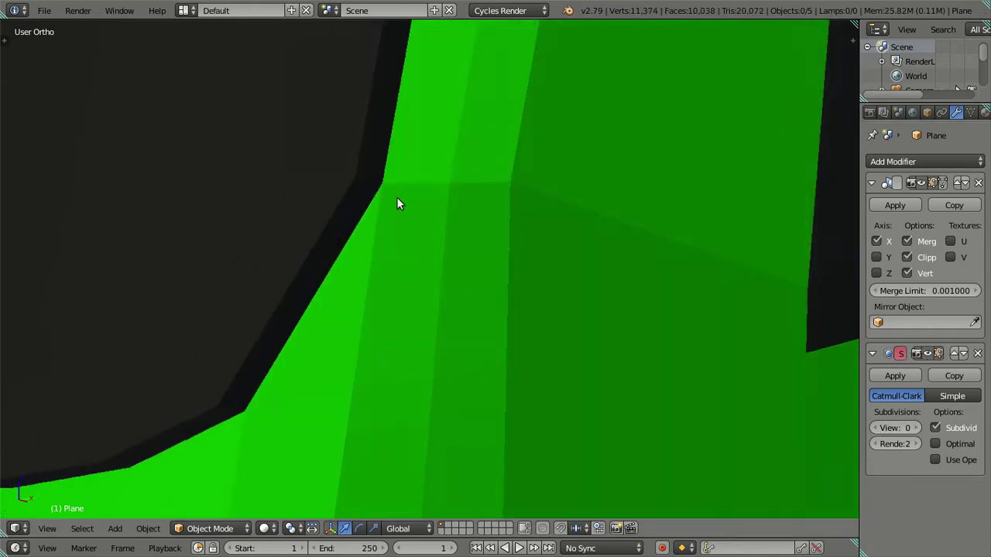
{"action": "middle_click_drag", "start_coordinate": [396, 197], "coordinate": [418, 228]}
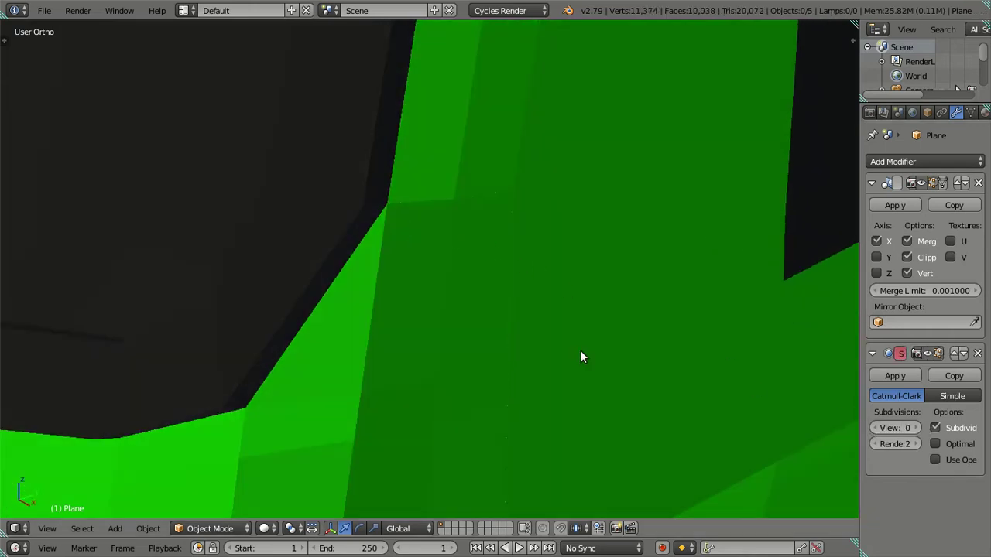
{"action": "middle_click_drag", "start_coordinate": [580, 350], "coordinate": [414, 253]}
In Edit Mode, clear the selection and try, then undo, parallel loops on the lower corner
{"action": "key", "text": "Tab"}
{"action": "mouse_move", "coordinate": [394, 221]}
{"action": "middle_mouse_down"}
{"action": "mouse_move", "coordinate": [434, 284]}
{"action": "mouse_move", "coordinate": [500, 252]}
{"action": "mouse_move", "coordinate": [495, 230]}
{"action": "mouse_move", "coordinate": [485, 215]}
{"action": "mouse_move", "coordinate": [413, 223]}
{"action": "mouse_move", "coordinate": [413, 253]}
{"action": "mouse_move", "coordinate": [542, 239]}
{"action": "mouse_move", "coordinate": [438, 238]}
{"action": "middle_mouse_up"}
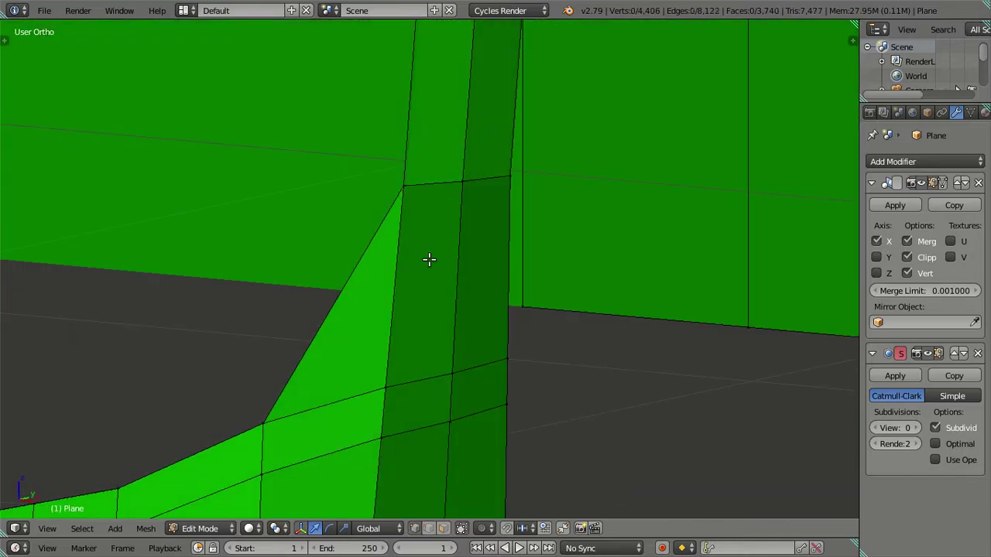
{"action": "mouse_move", "coordinate": [428, 261]}
{"action": "middle_mouse_down"}
{"action": "mouse_move", "coordinate": [460, 276]}
{"action": "mouse_move", "coordinate": [540, 261]}
{"action": "middle_mouse_up"}
{"action": "key", "text": "a"}
{"action": "middle_click_drag", "start_coordinate": [530, 298], "coordinate": [443, 302]}
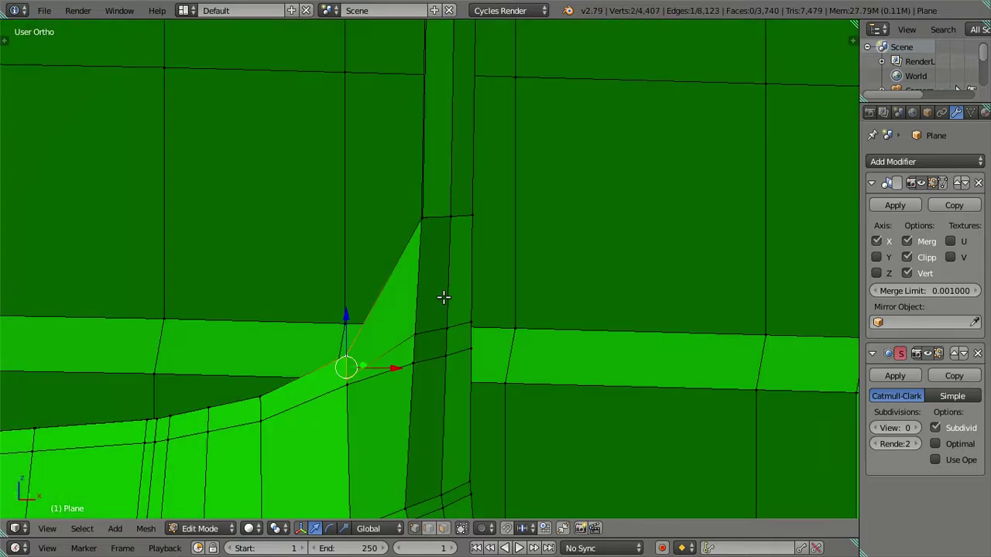
{"action": "key", "text": "ctrl+r"}
{"action": "left_click", "coordinate": [481, 311]}
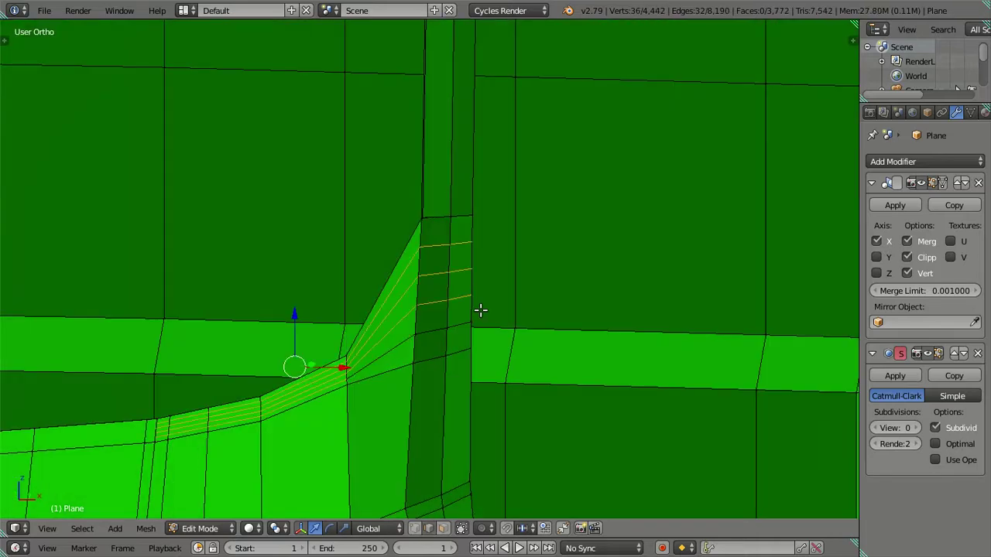
{"action": "key", "text": "ctrl+z"}
Cut a vertical edge loop down the front corner pillar and orbit to inspect it
{"action": "mouse_move", "coordinate": [482, 310]}
{"action": "middle_mouse_down"}
{"action": "mouse_move", "coordinate": [394, 254]}
{"action": "mouse_move", "coordinate": [321, 265]}
{"action": "mouse_move", "coordinate": [354, 325]}
{"action": "mouse_move", "coordinate": [374, 338]}
{"action": "mouse_move", "coordinate": [586, 311]}
{"action": "mouse_move", "coordinate": [615, 380]}
{"action": "mouse_move", "coordinate": [558, 286]}
{"action": "mouse_move", "coordinate": [558, 268]}
{"action": "mouse_move", "coordinate": [586, 287]}
{"action": "mouse_move", "coordinate": [591, 212]}
{"action": "mouse_move", "coordinate": [578, 260]}
{"action": "mouse_move", "coordinate": [526, 261]}
{"action": "mouse_move", "coordinate": [639, 144]}
{"action": "mouse_move", "coordinate": [574, 136]}
{"action": "mouse_move", "coordinate": [469, 170]}
{"action": "mouse_move", "coordinate": [434, 164]}
{"action": "mouse_move", "coordinate": [421, 153]}
{"action": "mouse_move", "coordinate": [420, 110]}
{"action": "mouse_move", "coordinate": [434, 67]}
{"action": "mouse_move", "coordinate": [369, 391]}
{"action": "middle_mouse_up"}
{"action": "middle_click_drag", "start_coordinate": [363, 403], "coordinate": [354, 422]}
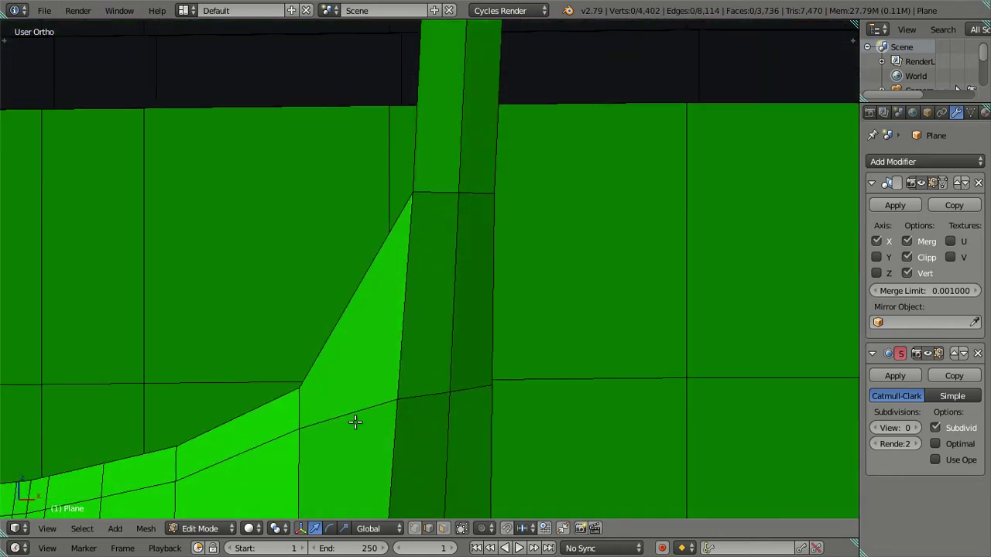
{"action": "key", "text": "ctrl+r"}
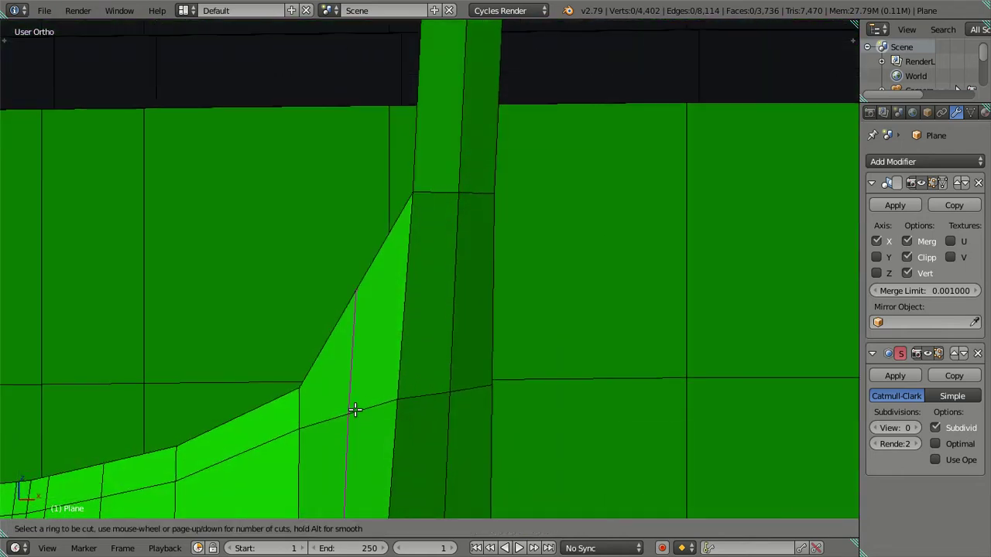
{"action": "left_click", "coordinate": [355, 410]}
{"action": "mouse_move", "coordinate": [389, 390]}
{"action": "middle_mouse_down"}
{"action": "mouse_move", "coordinate": [411, 219]}
{"action": "mouse_move", "coordinate": [439, 249]}
{"action": "mouse_move", "coordinate": [437, 299]}
{"action": "middle_mouse_up"}
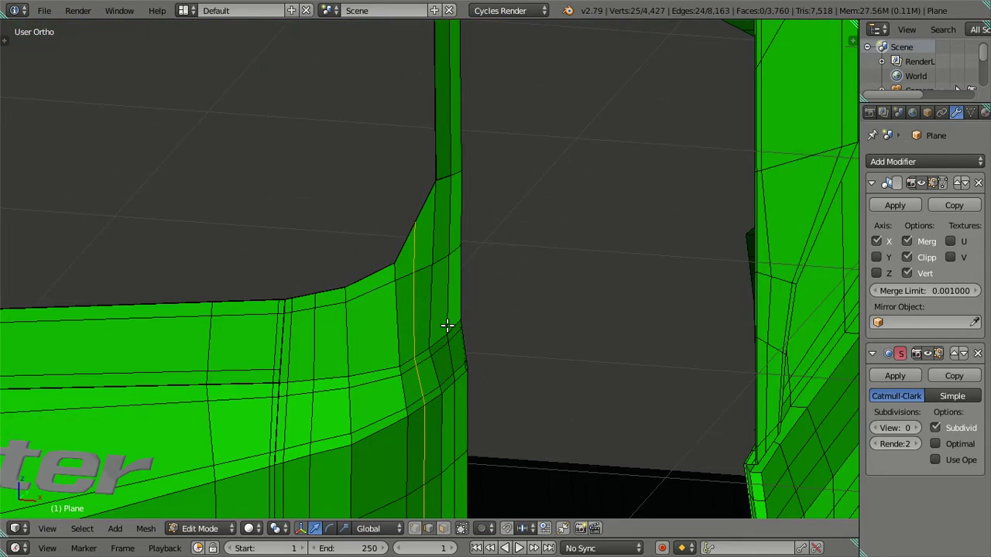
{"action": "scroll", "coordinate": [445, 335], "scroll_direction": "down", "scroll_amount": 4}
{"action": "mouse_move", "coordinate": [442, 350]}
{"action": "middle_mouse_down"}
{"action": "mouse_move", "coordinate": [444, 289]}
{"action": "mouse_move", "coordinate": [372, 251]}
{"action": "mouse_move", "coordinate": [450, 314]}
{"action": "middle_mouse_up"}
Raise the smoothing preview to level 2 and undo the stray edge loop
{"action": "key", "text": "Tab"}
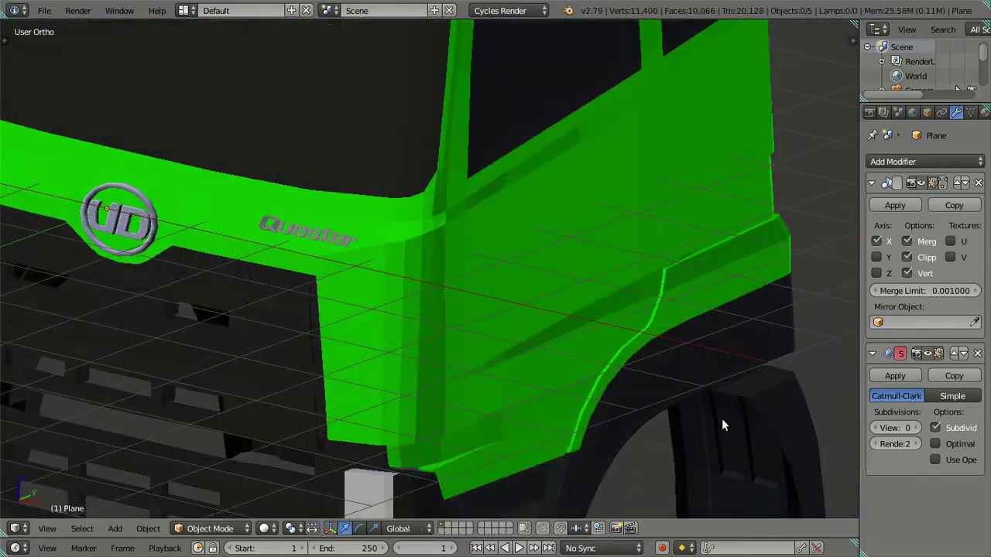
{"action": "left_click", "coordinate": [918, 428]}
{"action": "left_click", "coordinate": [918, 428]}
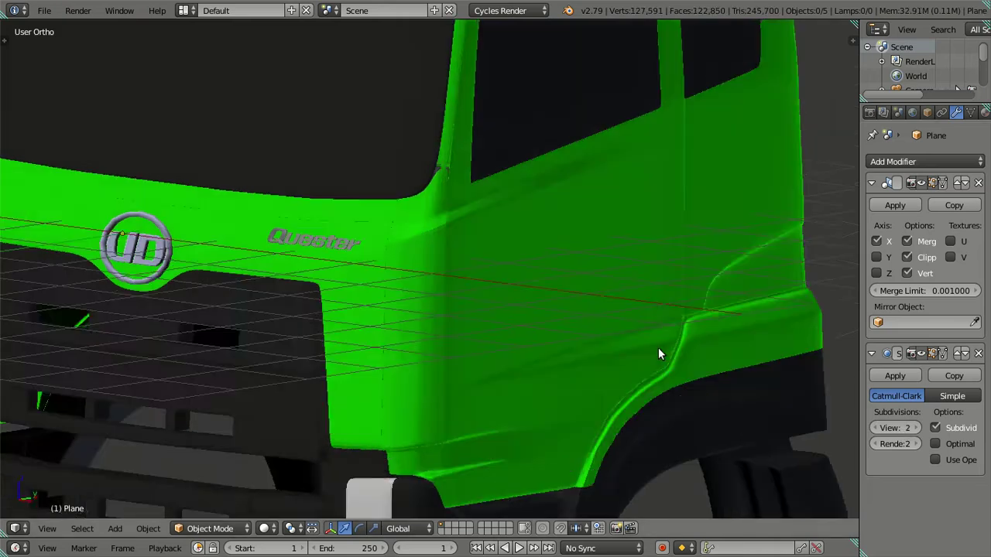
{"action": "mouse_move", "coordinate": [656, 346]}
{"action": "middle_mouse_down"}
{"action": "mouse_move", "coordinate": [646, 328]}
{"action": "mouse_move", "coordinate": [666, 338]}
{"action": "mouse_move", "coordinate": [474, 437]}
{"action": "middle_mouse_up"}
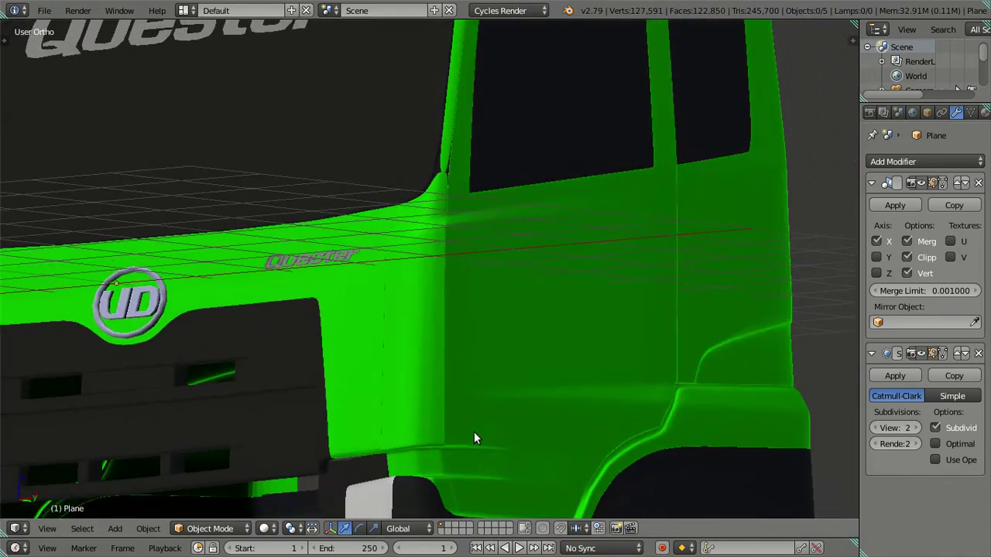
{"action": "key", "text": "Tab"}
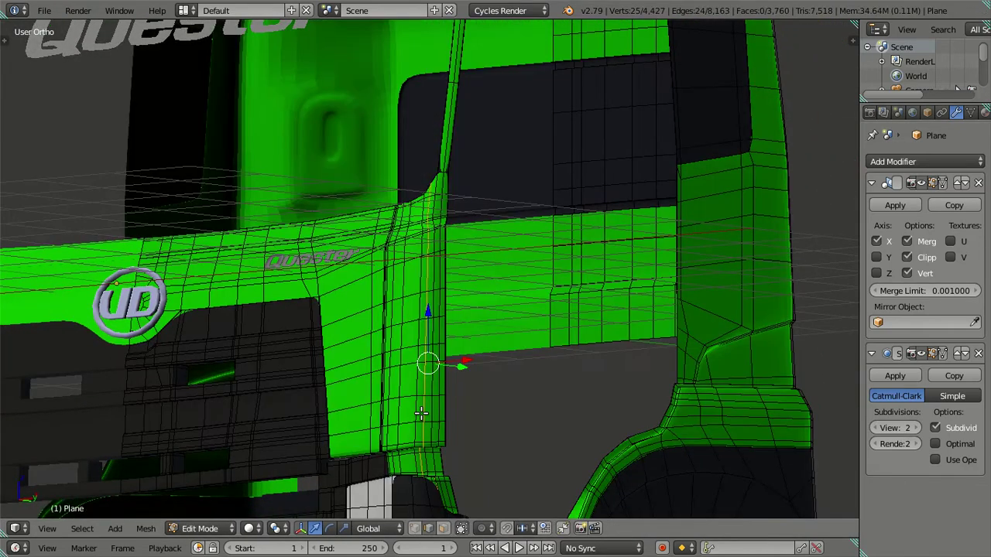
{"action": "key", "text": "Tab"}
{"action": "key", "text": "Tab"}
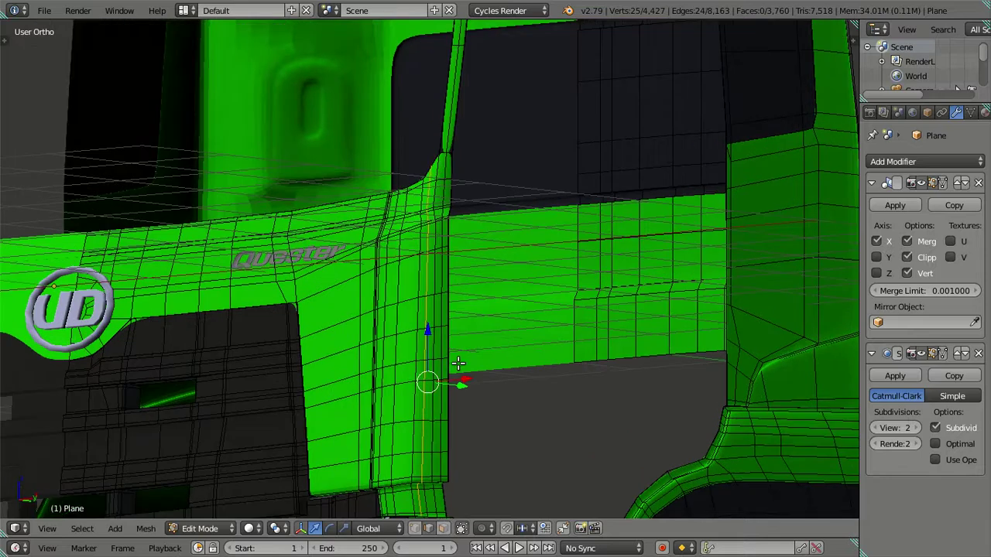
{"action": "scroll", "coordinate": [459, 362], "scroll_direction": "up", "scroll_amount": 3}
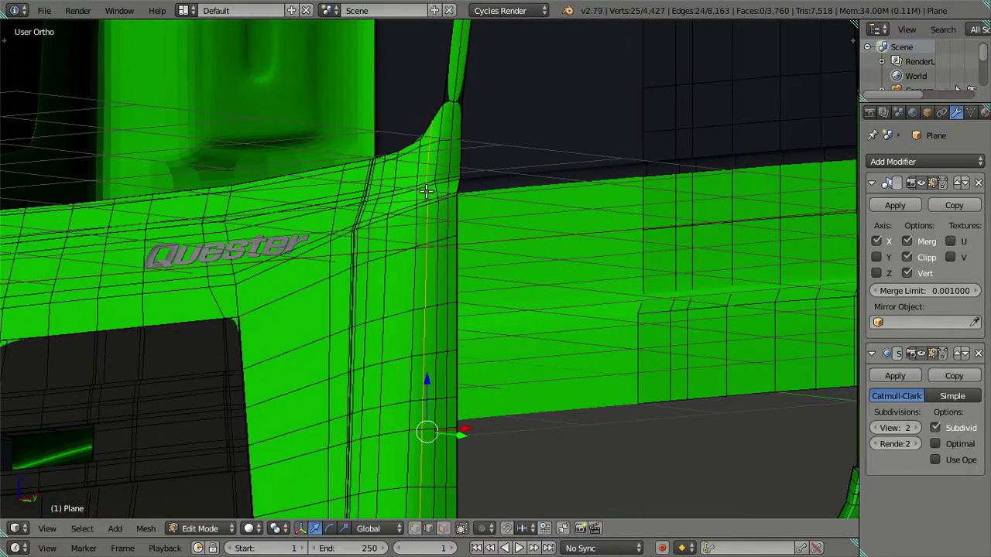
{"action": "key", "text": "ctrl+z"}
{"action": "key", "text": "ctrl+z"}
{"action": "mouse_move", "coordinate": [455, 190]}
{"action": "middle_mouse_down"}
{"action": "mouse_move", "coordinate": [489, 202]}
{"action": "mouse_move", "coordinate": [468, 190]}
{"action": "mouse_move", "coordinate": [486, 397]}
{"action": "mouse_move", "coordinate": [493, 356]}
{"action": "middle_mouse_up"}
Hide the connected window faces to expose the door pillar corner
{"action": "right_click", "coordinate": [474, 195]}
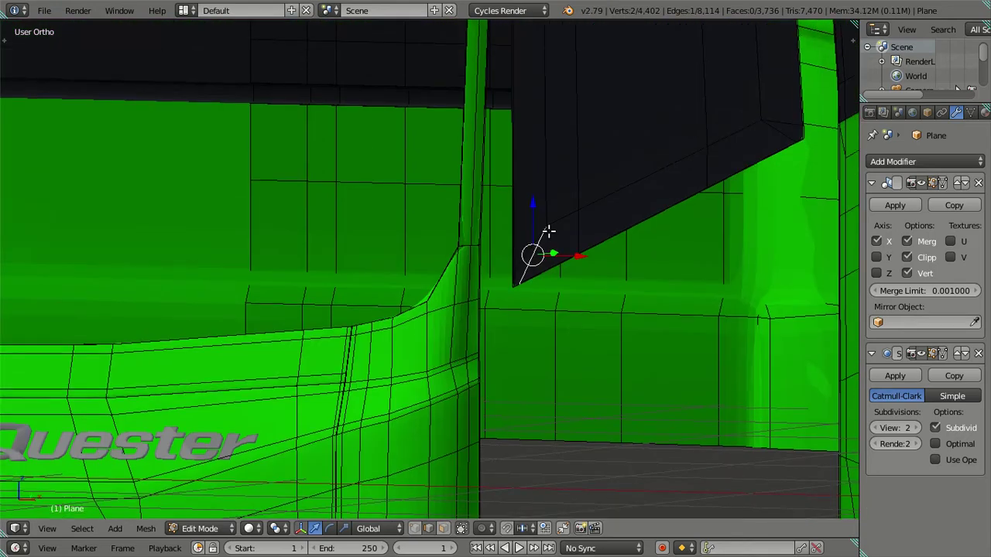
{"action": "key", "text": "ctrl+l"}
{"action": "key", "text": "h"}
{"action": "mouse_move", "coordinate": [532, 233]}
{"action": "middle_mouse_down"}
{"action": "mouse_move", "coordinate": [495, 268]}
{"action": "mouse_move", "coordinate": [480, 256]}
{"action": "middle_mouse_up"}
{"action": "scroll", "coordinate": [488, 263], "scroll_direction": "up", "scroll_amount": 2}
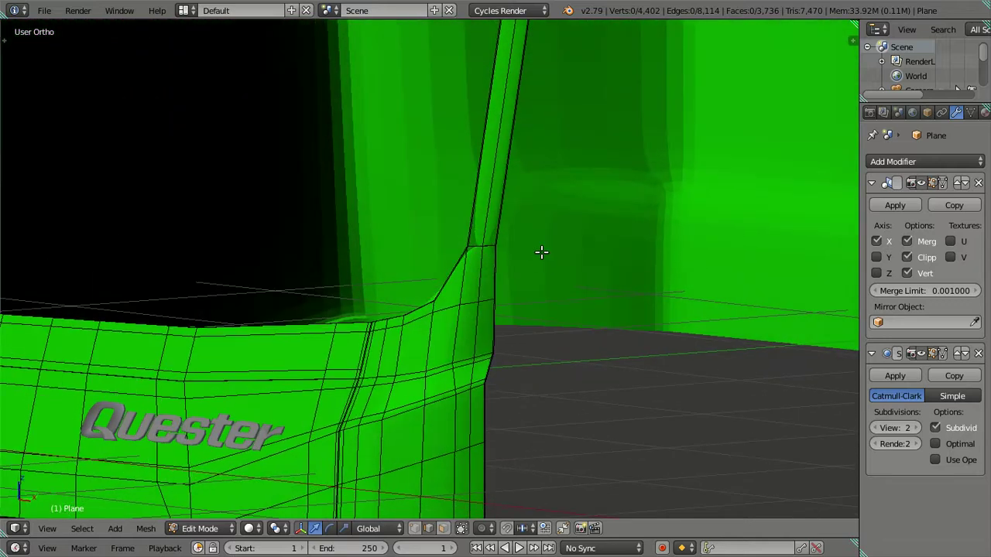
{"action": "scroll", "coordinate": [537, 246], "scroll_direction": "up", "scroll_amount": 1}
{"action": "scroll", "coordinate": [485, 222], "scroll_direction": "up", "scroll_amount": 2}
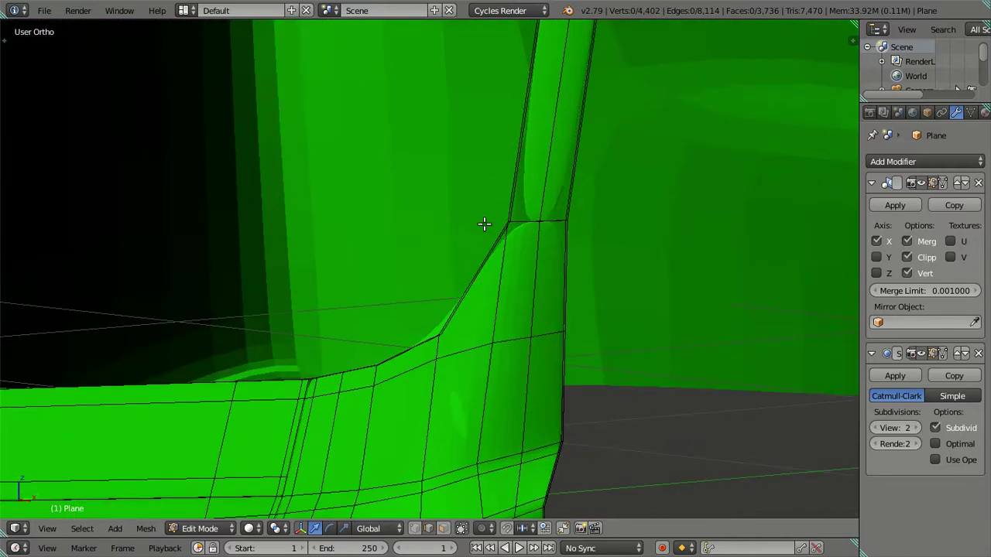
{"action": "scroll", "coordinate": [398, 181], "scroll_direction": "up", "scroll_amount": 2}
{"action": "scroll", "coordinate": [408, 164], "scroll_direction": "up", "scroll_amount": 1}
{"action": "middle_click_drag", "start_coordinate": [407, 164], "coordinate": [396, 300], "text": "shift"}
Slide a loop cut across the pillar's curve and check the smoothed result
{"action": "key", "text": "ctrl+r"}
{"action": "left_click", "coordinate": [402, 281]}
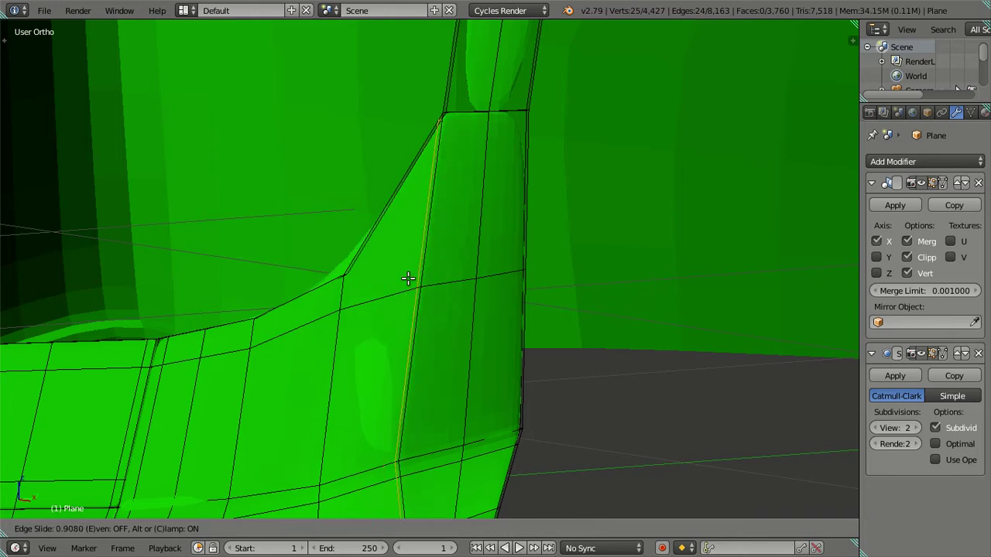
{"action": "left_click", "coordinate": [408, 279]}
{"action": "key", "text": "Tab"}
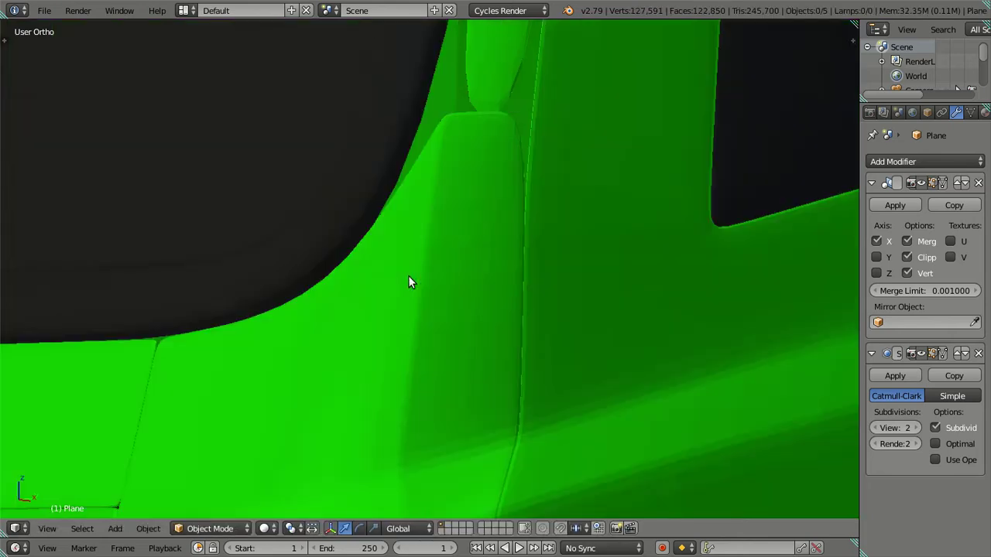
{"action": "mouse_move", "coordinate": [402, 237]}
{"action": "middle_mouse_down"}
{"action": "mouse_move", "coordinate": [446, 232]}
{"action": "mouse_move", "coordinate": [460, 206]}
{"action": "mouse_move", "coordinate": [436, 188]}
{"action": "mouse_move", "coordinate": [398, 200]}
{"action": "mouse_move", "coordinate": [394, 234]}
{"action": "mouse_move", "coordinate": [405, 222]}
{"action": "middle_mouse_up"}
{"action": "key", "text": "Tab"}
{"action": "mouse_move", "coordinate": [436, 171]}
{"action": "middle_mouse_down"}
{"action": "mouse_move", "coordinate": [477, 191]}
{"action": "mouse_move", "coordinate": [504, 179]}
{"action": "mouse_move", "coordinate": [498, 154]}
{"action": "mouse_move", "coordinate": [467, 146]}
{"action": "mouse_move", "coordinate": [462, 126]}
{"action": "mouse_move", "coordinate": [442, 119]}
{"action": "mouse_move", "coordinate": [392, 135]}
{"action": "mouse_move", "coordinate": [380, 153]}
{"action": "mouse_move", "coordinate": [396, 188]}
{"action": "mouse_move", "coordinate": [449, 209]}
{"action": "mouse_move", "coordinate": [465, 199]}
{"action": "mouse_move", "coordinate": [469, 177]}
{"action": "mouse_move", "coordinate": [456, 169]}
{"action": "mouse_move", "coordinate": [476, 140]}
{"action": "middle_mouse_up"}
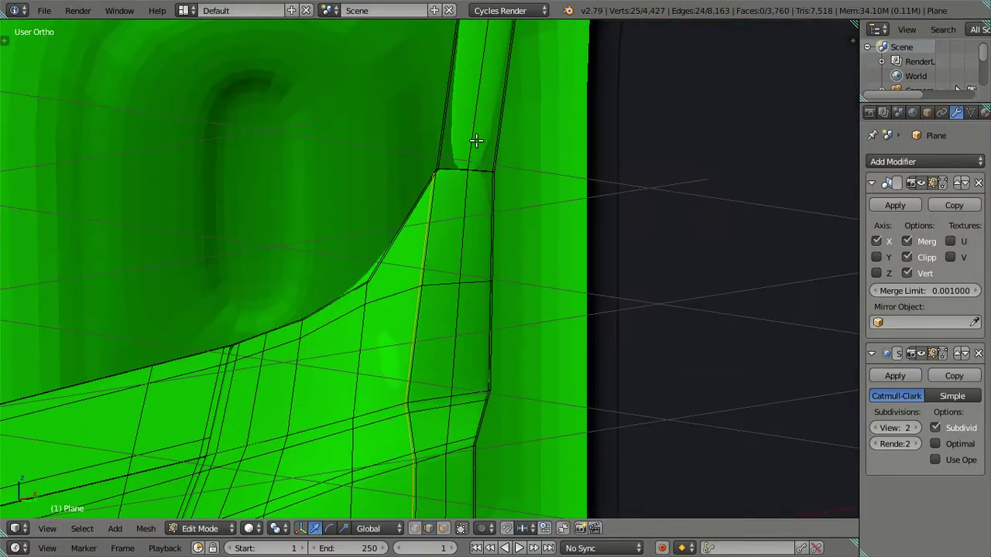
{"action": "key", "text": "ctrl+r"}
Place two loop cuts across the pillar's upper corner and preview the smoothed shape
{"action": "left_click", "coordinate": [467, 192]}
{"action": "left_click", "coordinate": [476, 148]}
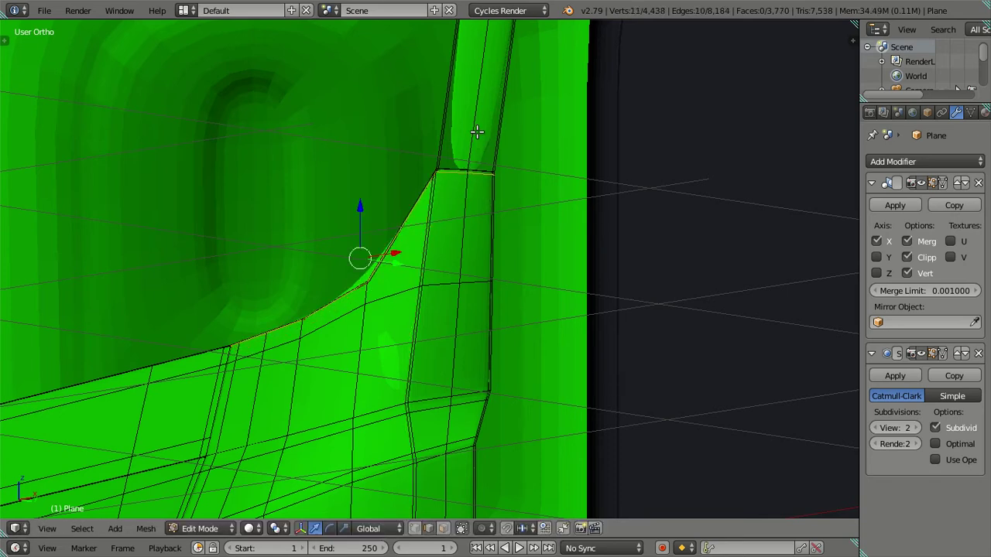
{"action": "key", "text": "ctrl+r"}
{"action": "left_click", "coordinate": [454, 217]}
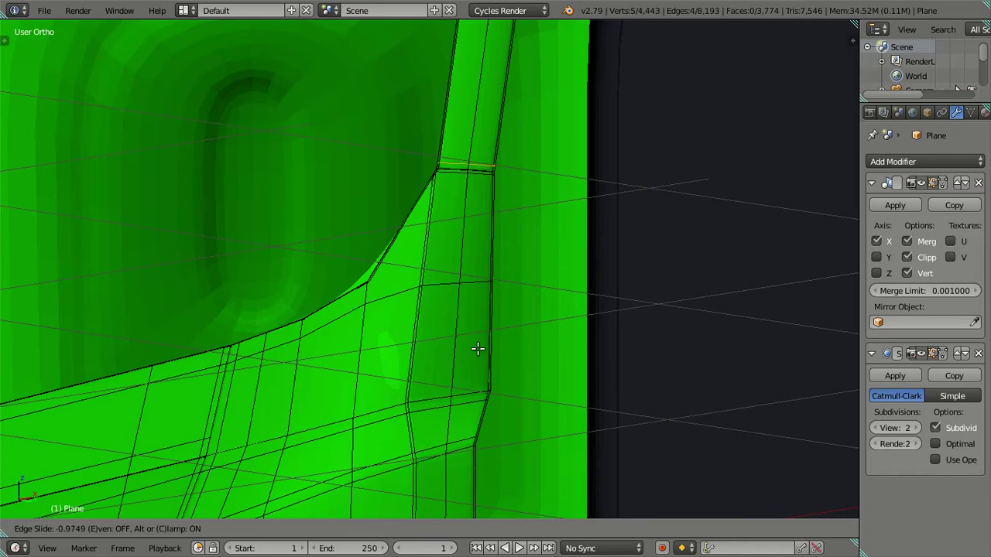
{"action": "left_click", "coordinate": [477, 349]}
{"action": "scroll", "coordinate": [477, 349], "scroll_direction": "down", "scroll_amount": 5}
{"action": "mouse_move", "coordinate": [478, 349]}
{"action": "middle_mouse_down"}
{"action": "mouse_move", "coordinate": [680, 294]}
{"action": "mouse_move", "coordinate": [601, 327]}
{"action": "mouse_move", "coordinate": [480, 334]}
{"action": "mouse_move", "coordinate": [436, 270]}
{"action": "mouse_move", "coordinate": [398, 240]}
{"action": "mouse_move", "coordinate": [405, 283]}
{"action": "mouse_move", "coordinate": [460, 274]}
{"action": "mouse_move", "coordinate": [488, 245]}
{"action": "mouse_move", "coordinate": [427, 287]}
{"action": "mouse_move", "coordinate": [330, 266]}
{"action": "mouse_move", "coordinate": [286, 301]}
{"action": "mouse_move", "coordinate": [272, 287]}
{"action": "mouse_move", "coordinate": [283, 270]}
{"action": "mouse_move", "coordinate": [409, 203]}
{"action": "mouse_move", "coordinate": [423, 235]}
{"action": "mouse_move", "coordinate": [454, 239]}
{"action": "mouse_move", "coordinate": [480, 193]}
{"action": "mouse_move", "coordinate": [529, 239]}
{"action": "mouse_move", "coordinate": [564, 235]}
{"action": "mouse_move", "coordinate": [493, 197]}
{"action": "mouse_move", "coordinate": [332, 214]}
{"action": "mouse_move", "coordinate": [338, 193]}
{"action": "mouse_move", "coordinate": [397, 163]}
{"action": "mouse_move", "coordinate": [531, 194]}
{"action": "mouse_move", "coordinate": [537, 183]}
{"action": "mouse_move", "coordinate": [376, 215]}
{"action": "mouse_move", "coordinate": [394, 235]}
{"action": "mouse_move", "coordinate": [466, 246]}
{"action": "middle_mouse_up"}
{"action": "key", "text": "Tab"}
{"action": "scroll", "coordinate": [475, 318], "scroll_direction": "up", "scroll_amount": 4}
Set smoothing preview to 0, remove the extra horizontal loop, and select the vertical pillar loop
{"action": "key", "text": "Tab"}
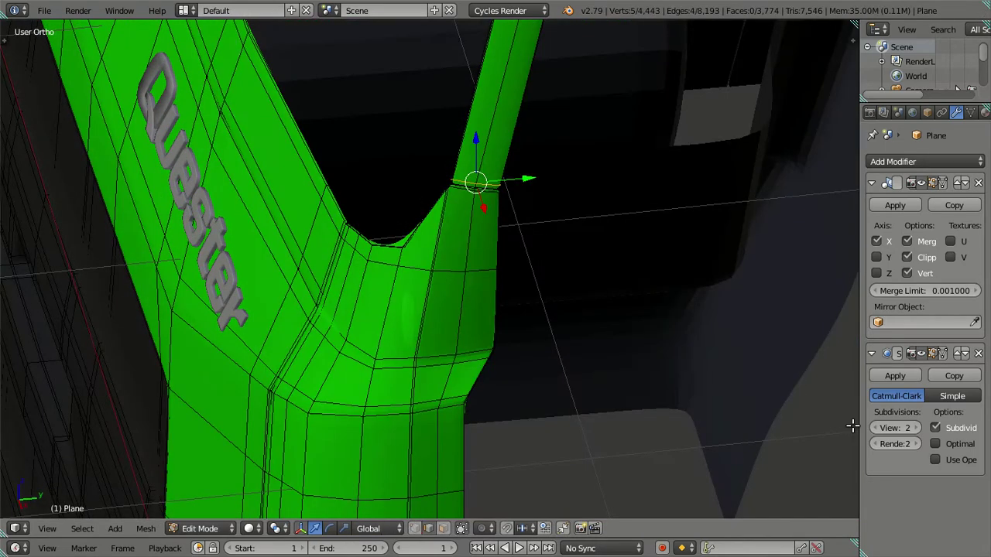
{"action": "left_click", "coordinate": [877, 430]}
{"action": "left_click", "coordinate": [876, 430]}
{"action": "middle_click_drag", "start_coordinate": [535, 353], "coordinate": [493, 276]}
{"action": "key", "text": "ctrl+z"}
{"action": "right_click", "coordinate": [445, 192], "text": "alt"}
{"action": "mouse_move", "coordinate": [449, 192]}
{"action": "middle_mouse_down"}
{"action": "mouse_move", "coordinate": [549, 219]}
{"action": "mouse_move", "coordinate": [495, 188]}
{"action": "mouse_move", "coordinate": [553, 205]}
{"action": "mouse_move", "coordinate": [531, 198]}
{"action": "mouse_move", "coordinate": [506, 166]}
{"action": "mouse_move", "coordinate": [380, 194]}
{"action": "mouse_move", "coordinate": [321, 184]}
{"action": "mouse_move", "coordinate": [279, 202]}
{"action": "mouse_move", "coordinate": [321, 221]}
{"action": "mouse_move", "coordinate": [371, 214]}
{"action": "mouse_move", "coordinate": [346, 294]}
{"action": "mouse_move", "coordinate": [301, 283]}
{"action": "mouse_move", "coordinate": [317, 256]}
{"action": "mouse_move", "coordinate": [370, 241]}
{"action": "middle_mouse_up"}
Select the grille, bumper, wheel arch and window pieces as linked parts and hide them
{"action": "key", "text": "l"}
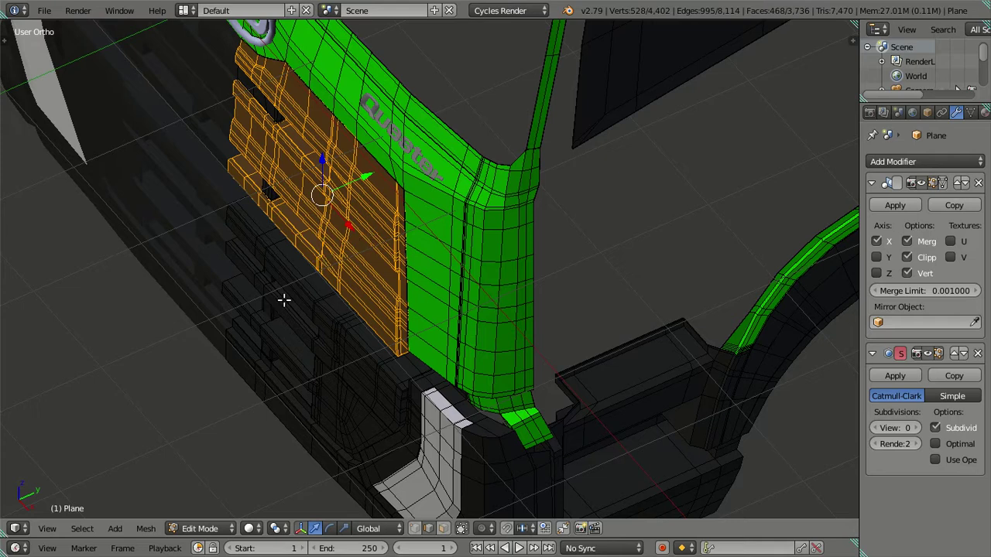
{"action": "key", "text": "l"}
{"action": "key", "text": "l"}
{"action": "key", "text": "l"}
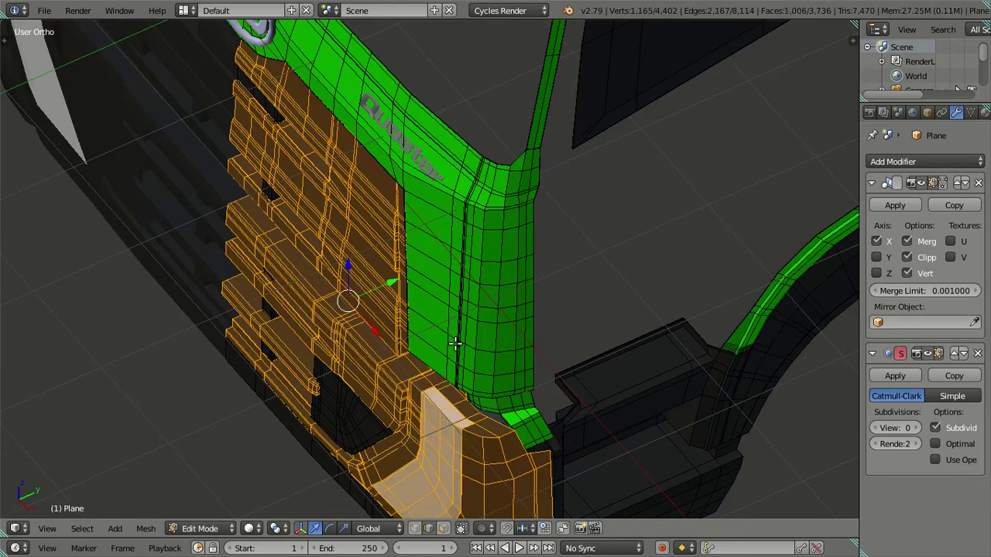
{"action": "key", "text": "l"}
{"action": "key", "text": "l"}
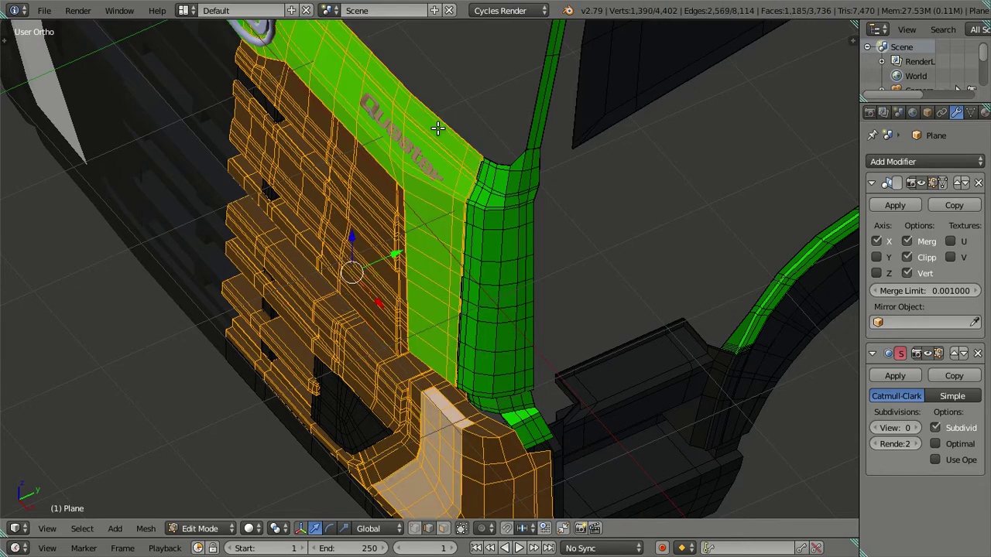
{"action": "key", "text": "l"}
{"action": "key", "text": "l"}
{"action": "key", "text": "l"}
{"action": "key", "text": "l"}
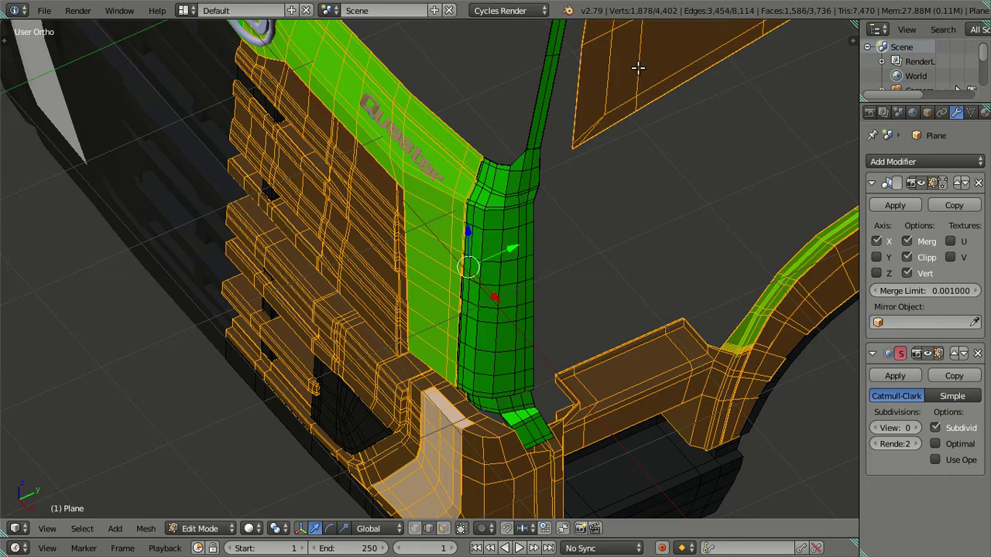
{"action": "scroll", "coordinate": [451, 267], "scroll_direction": "down", "scroll_amount": 3}
{"action": "key", "text": "l"}
{"action": "key", "text": "l"}
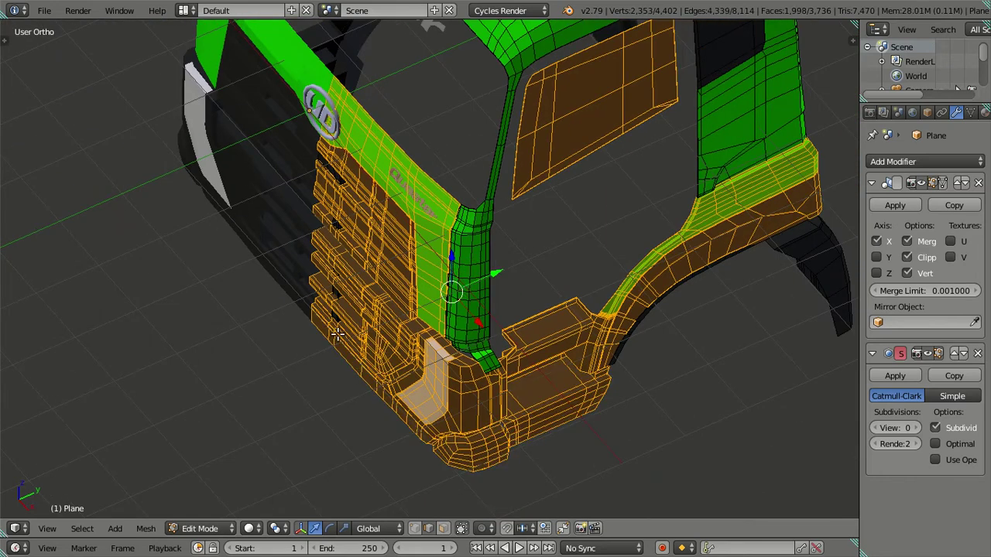
{"action": "key", "text": "h"}
{"action": "mouse_move", "coordinate": [539, 256]}
{"action": "middle_mouse_down"}
{"action": "mouse_move", "coordinate": [438, 214]}
{"action": "mouse_move", "coordinate": [537, 230]}
{"action": "mouse_move", "coordinate": [559, 252]}
{"action": "middle_mouse_up"}
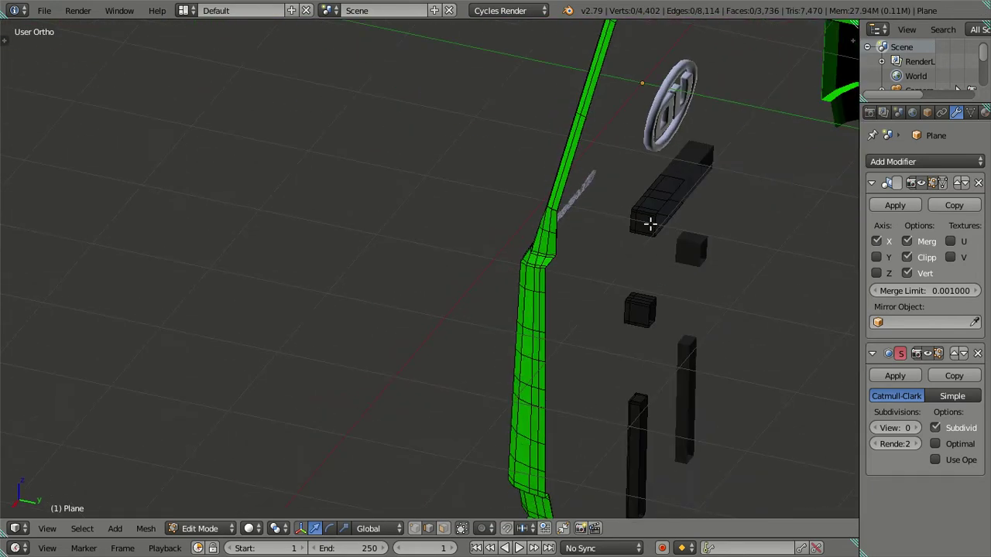
Hide the small dark block, cube and tall piece, then zoom in on the green panel in wireframe
{"action": "key", "text": "l"}
{"action": "key", "text": "l"}
{"action": "key", "text": "l"}
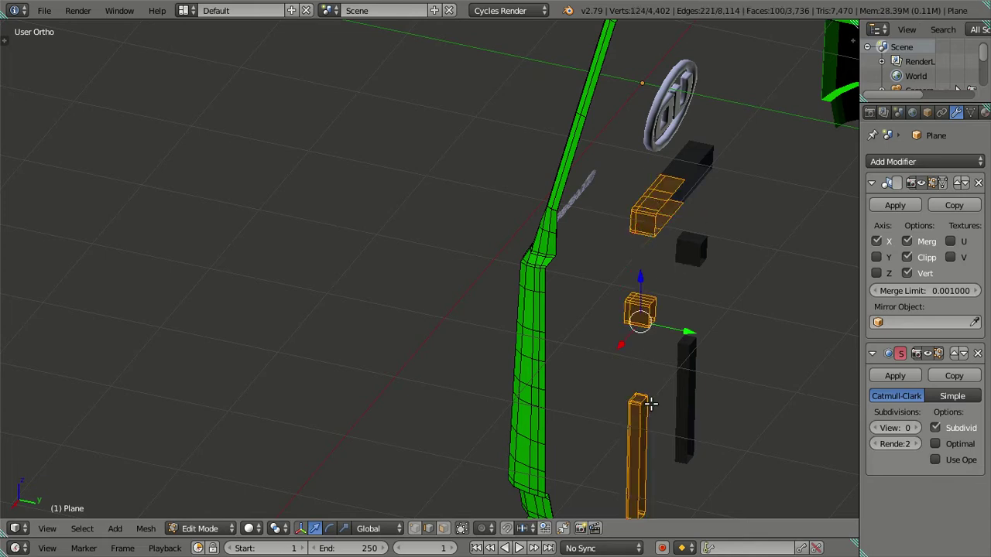
{"action": "key", "text": "h"}
{"action": "scroll", "coordinate": [640, 305], "scroll_direction": "up", "scroll_amount": 3}
{"action": "mouse_move", "coordinate": [639, 305]}
{"action": "middle_mouse_down"}
{"action": "mouse_move", "coordinate": [537, 244]}
{"action": "mouse_move", "coordinate": [555, 274]}
{"action": "middle_mouse_up"}
{"action": "key", "text": "z"}
{"action": "scroll", "coordinate": [436, 347], "scroll_direction": "up", "scroll_amount": 2}
{"action": "scroll", "coordinate": [539, 287], "scroll_direction": "up", "scroll_amount": 2}
{"action": "scroll", "coordinate": [542, 287], "scroll_direction": "up", "scroll_amount": 2}
{"action": "scroll", "coordinate": [488, 316], "scroll_direction": "up", "scroll_amount": 2}
{"action": "scroll", "coordinate": [327, 303], "scroll_direction": "up", "scroll_amount": 2}
{"action": "scroll", "coordinate": [327, 297], "scroll_direction": "up", "scroll_amount": 2}
{"action": "scroll", "coordinate": [325, 287], "scroll_direction": "up", "scroll_amount": 2}
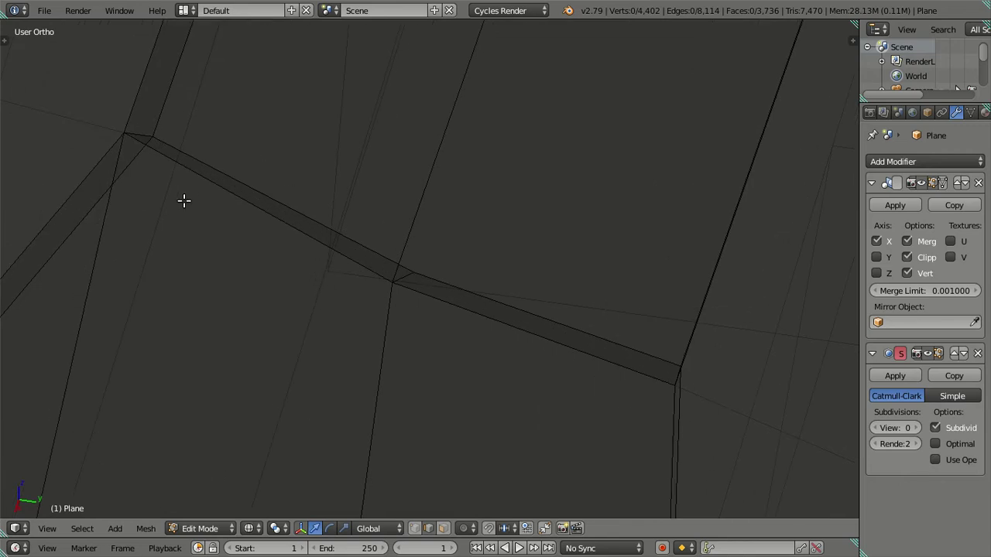
Switch to vertex selection and merge the first overlapping corner vertex pair at center
{"action": "key", "text": "ctrl+Tab"}
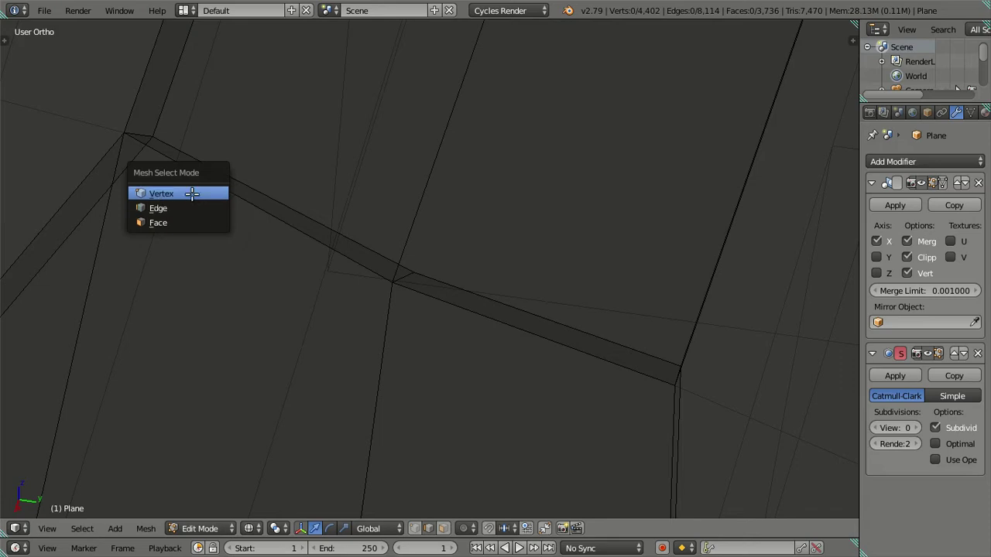
{"action": "left_click", "coordinate": [190, 193]}
{"action": "key", "text": "x"}
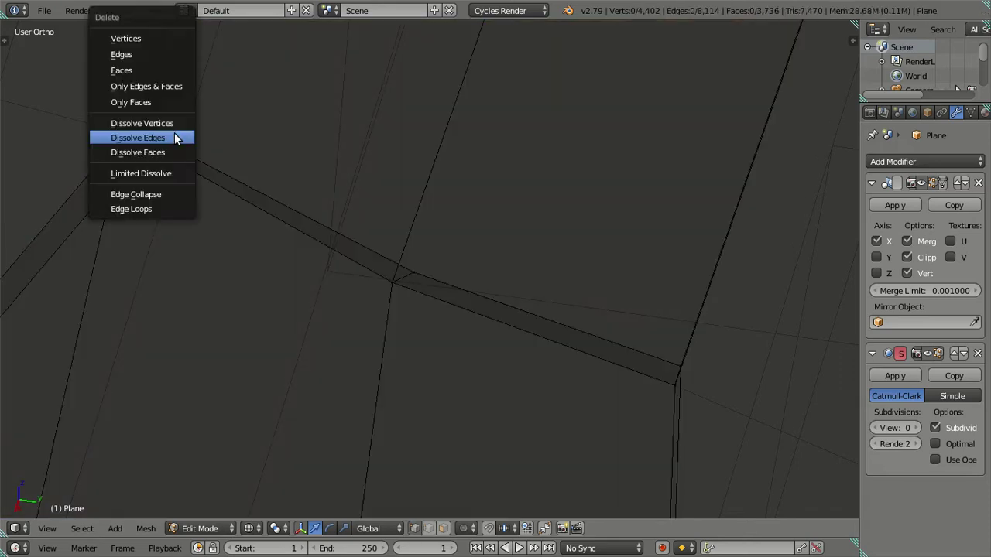
{"action": "key", "text": "Escape"}
{"action": "key", "text": "c"}
{"action": "left_click", "coordinate": [163, 134]}
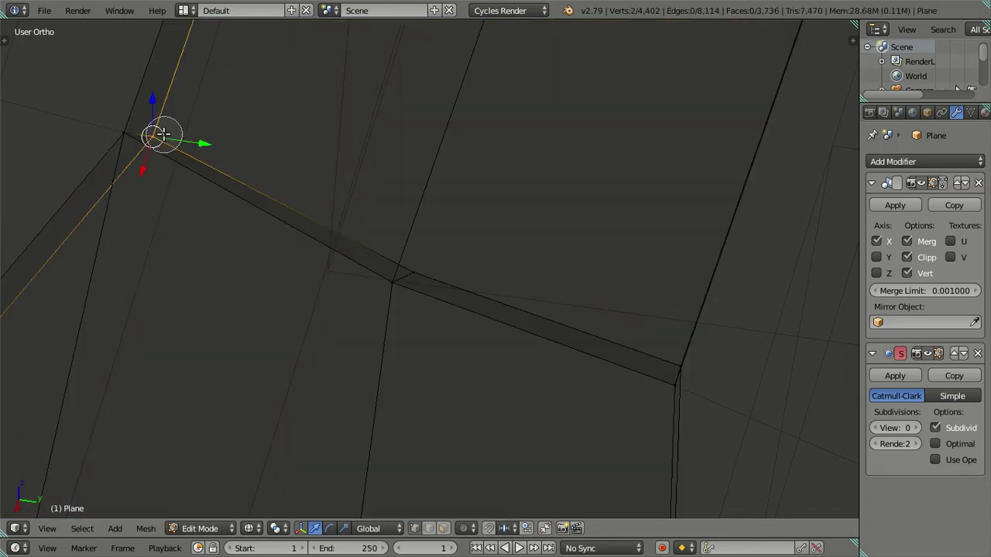
{"action": "key", "text": "alt+m"}
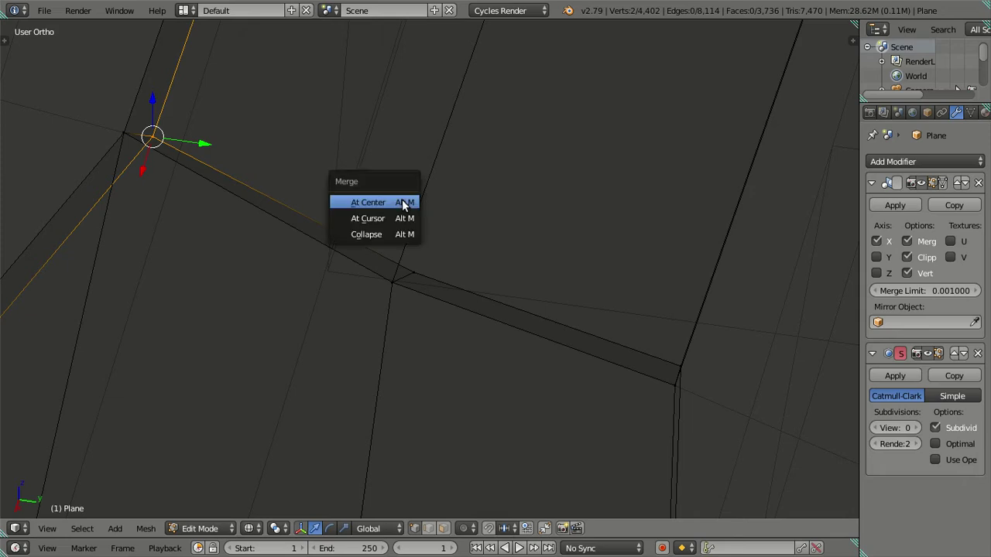
{"action": "left_click", "coordinate": [403, 199]}
Merge the next two overlapping vertex pairs along the thin edge strip at center
{"action": "key", "text": "c"}
{"action": "left_click", "coordinate": [422, 269]}
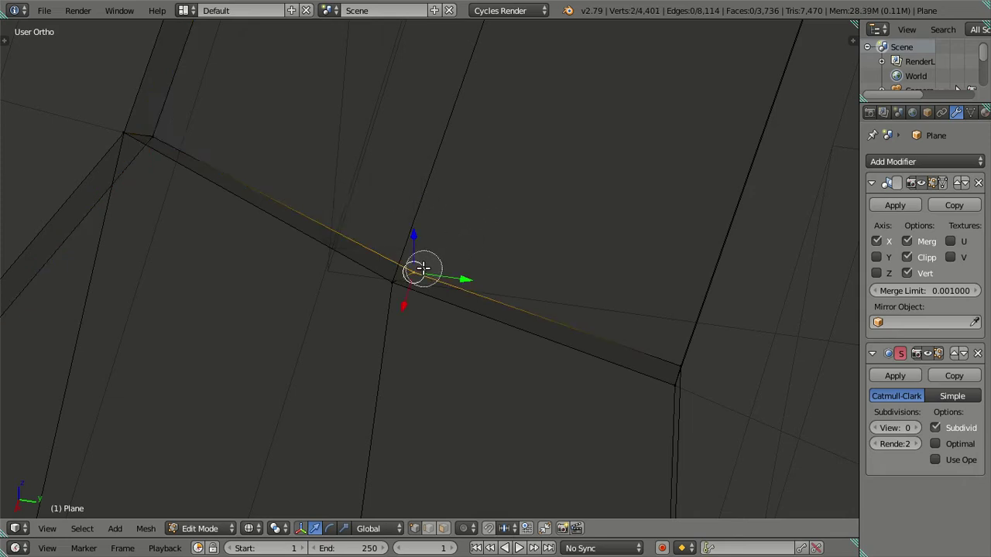
{"action": "key", "text": "alt+m"}
{"action": "left_click", "coordinate": [491, 240]}
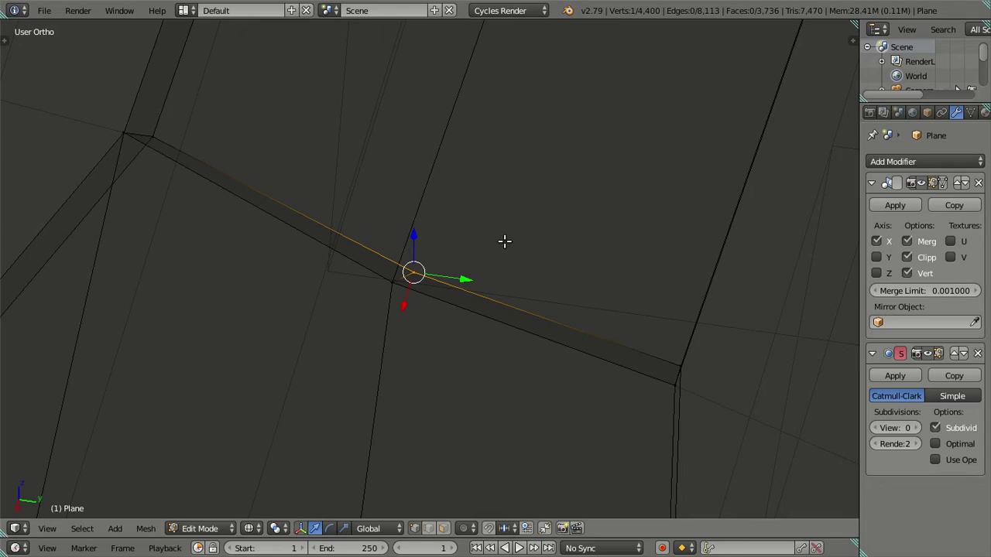
{"action": "key", "text": "alt"}
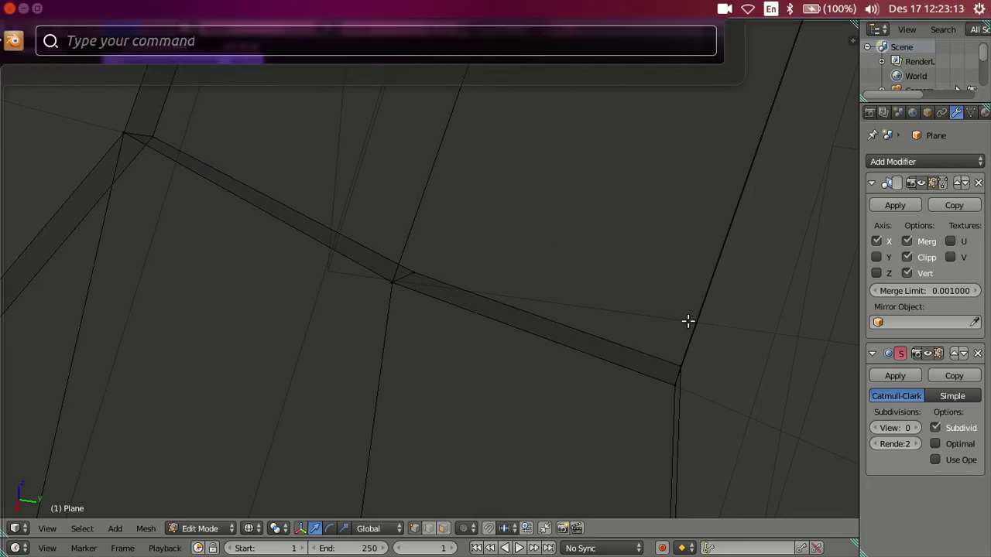
{"action": "type", "text": "c"}
{"action": "key", "text": "Escape"}
{"action": "left_click", "coordinate": [684, 360]}
{"action": "key", "text": "alt+m"}
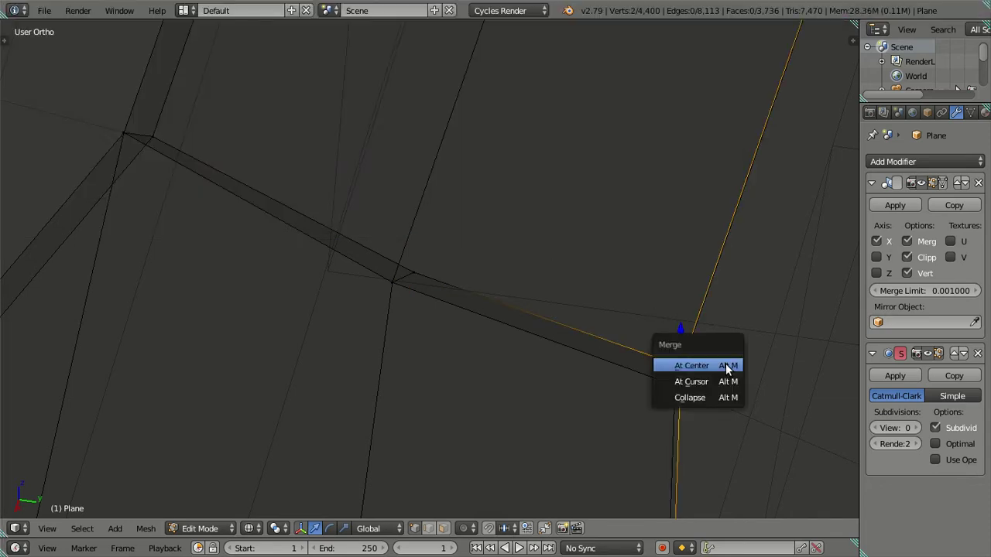
{"action": "left_click", "coordinate": [726, 364]}
{"action": "scroll", "coordinate": [578, 331], "scroll_direction": "down", "scroll_amount": 4}
In Object Mode, raise the Subdivision Surface view level to 2 and inspect the smoothed cab
{"action": "key", "text": "z"}
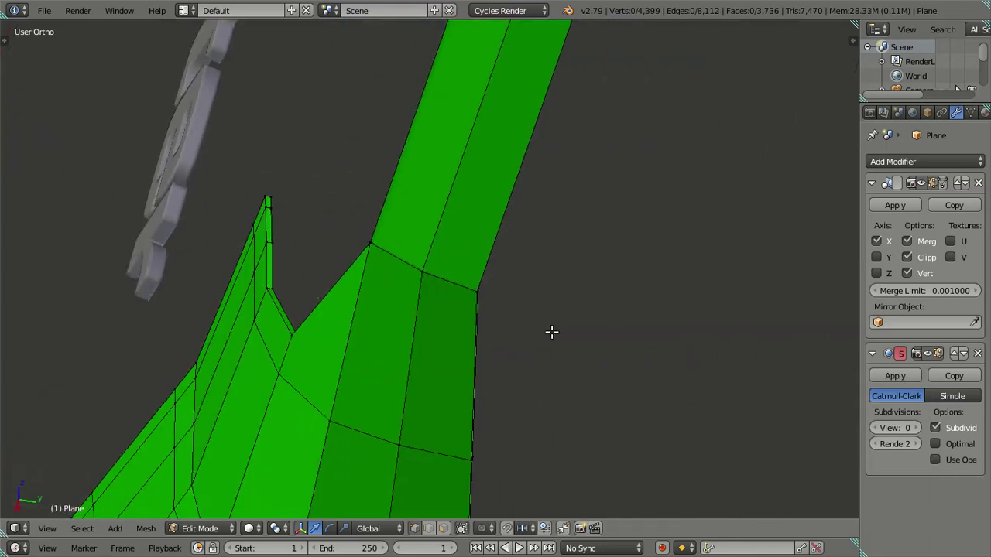
{"action": "key", "text": "Tab"}
{"action": "scroll", "coordinate": [535, 336], "scroll_direction": "down", "scroll_amount": 2}
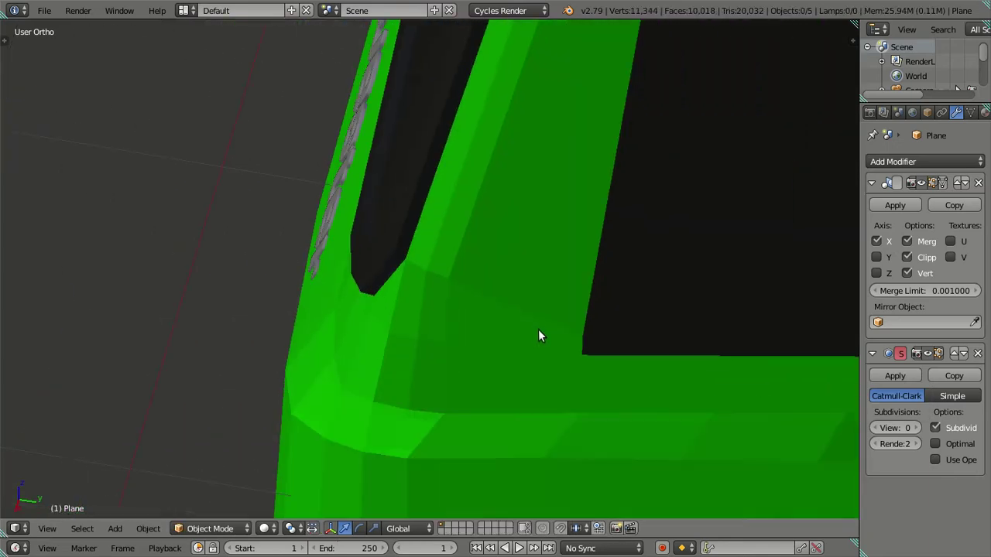
{"action": "left_click", "coordinate": [916, 428]}
{"action": "left_click", "coordinate": [911, 428]}
{"action": "mouse_move", "coordinate": [500, 324]}
{"action": "middle_mouse_down"}
{"action": "mouse_move", "coordinate": [567, 328]}
{"action": "mouse_move", "coordinate": [586, 303]}
{"action": "mouse_move", "coordinate": [584, 275]}
{"action": "mouse_move", "coordinate": [524, 287]}
{"action": "mouse_move", "coordinate": [518, 274]}
{"action": "middle_mouse_up"}
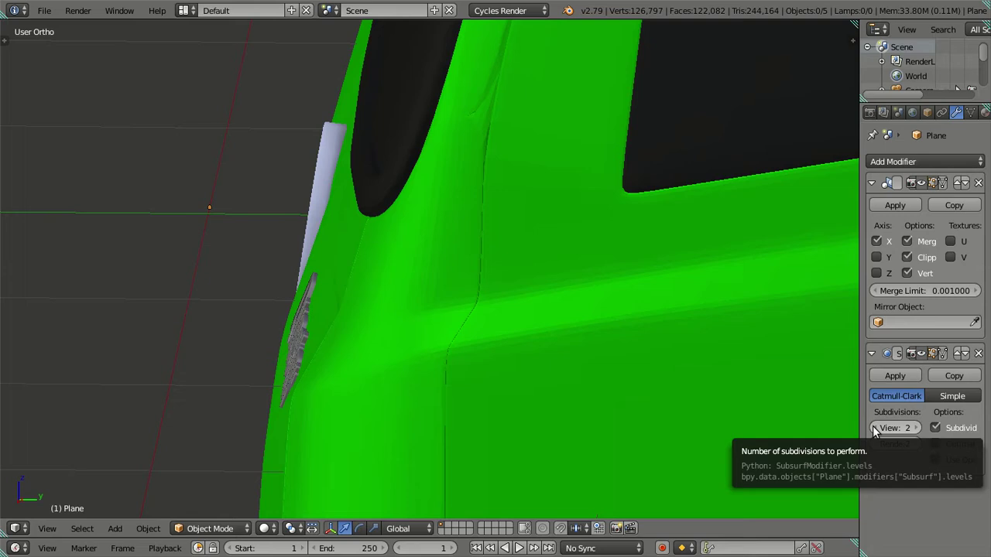
{"action": "middle_click_drag", "start_coordinate": [743, 332], "coordinate": [652, 323]}
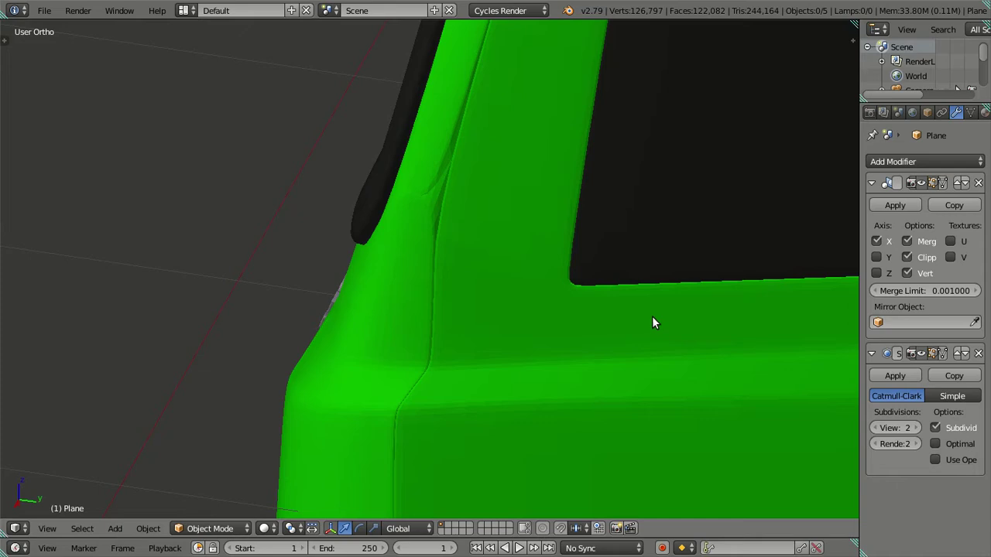
Set the smoothing preview back to 0 and return to Edit Mode in wireframe, zoomed on the corner
{"action": "left_click", "coordinate": [876, 428]}
{"action": "left_click", "coordinate": [876, 428]}
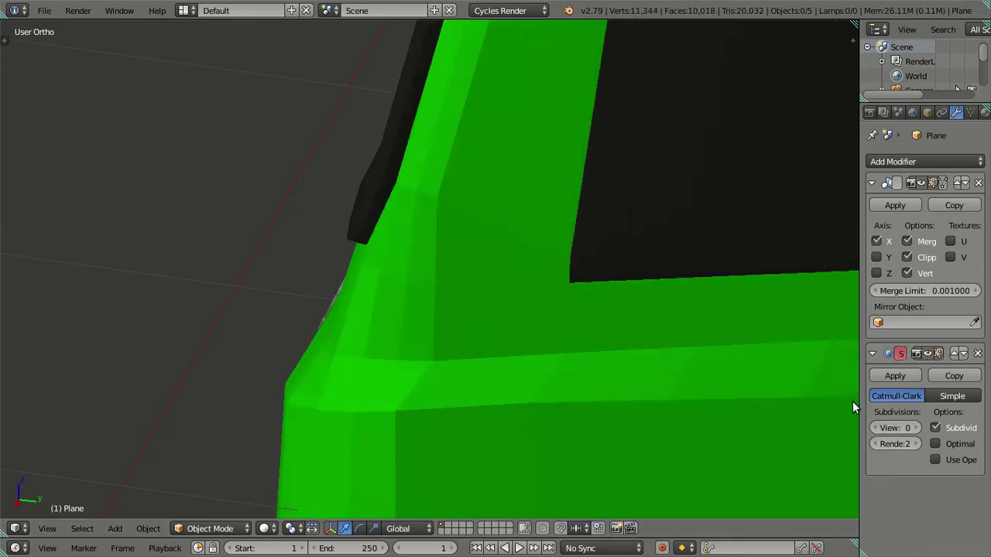
{"action": "key", "text": "Tab"}
{"action": "middle_click_drag", "start_coordinate": [522, 274], "coordinate": [527, 310]}
{"action": "key", "text": "z"}
{"action": "scroll", "coordinate": [514, 313], "scroll_direction": "up", "scroll_amount": 2}
{"action": "scroll", "coordinate": [504, 325], "scroll_direction": "up", "scroll_amount": 2}
{"action": "scroll", "coordinate": [519, 332], "scroll_direction": "up", "scroll_amount": 2}
{"action": "scroll", "coordinate": [511, 333], "scroll_direction": "up", "scroll_amount": 1}
{"action": "scroll", "coordinate": [508, 332], "scroll_direction": "up", "scroll_amount": 2}
{"action": "scroll", "coordinate": [506, 327], "scroll_direction": "up", "scroll_amount": 2}
{"action": "scroll", "coordinate": [501, 317], "scroll_direction": "up", "scroll_amount": 1}
Merge the doubled vertices at the strip's left and middle corners at center
{"action": "scroll", "coordinate": [501, 317], "scroll_direction": "up", "scroll_amount": 1}
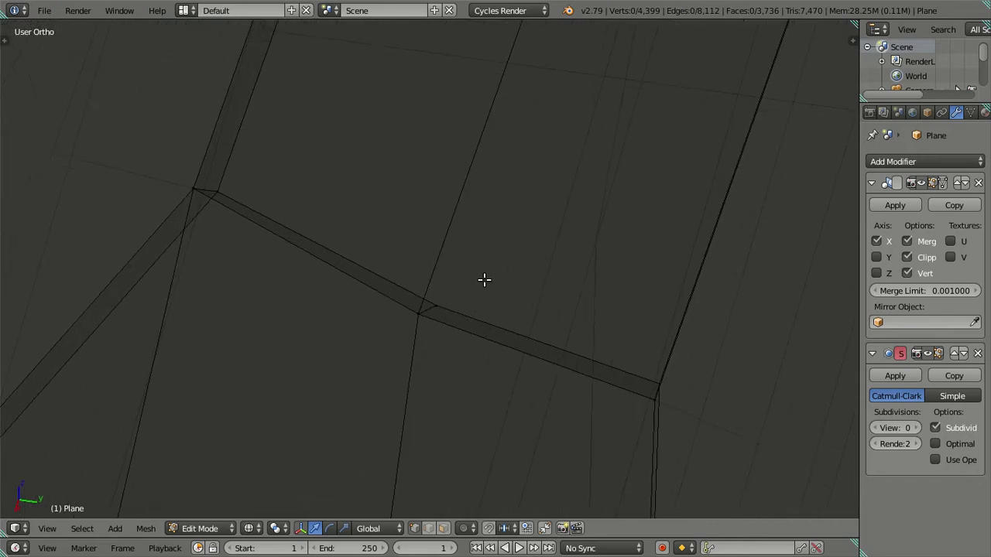
{"action": "key", "text": "a"}
{"action": "key", "text": "a"}
{"action": "key", "text": "b"}
{"action": "key", "text": "Escape"}
{"action": "right_click", "coordinate": [199, 168]}
{"action": "key", "text": "alt+m"}
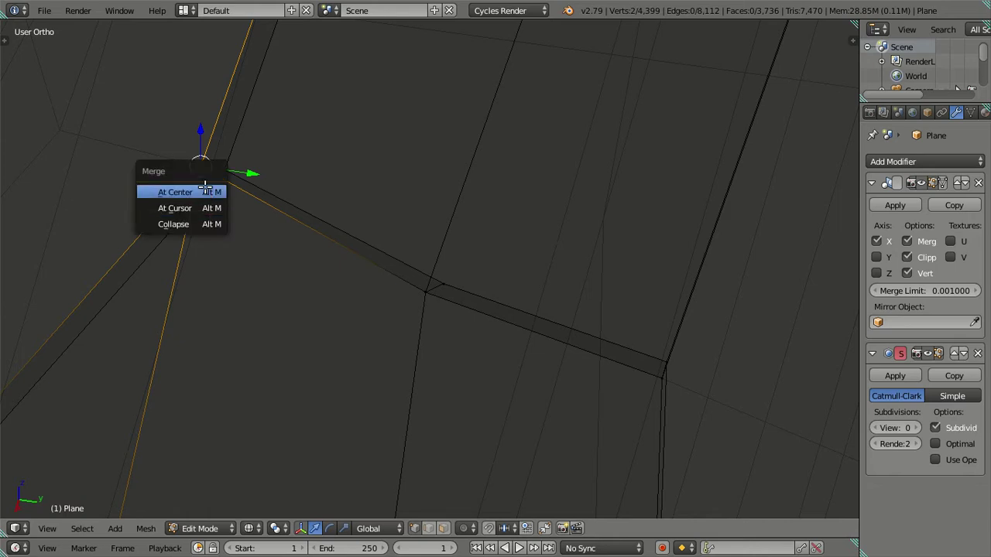
{"action": "left_click", "coordinate": [209, 191]}
{"action": "right_click", "coordinate": [420, 302]}
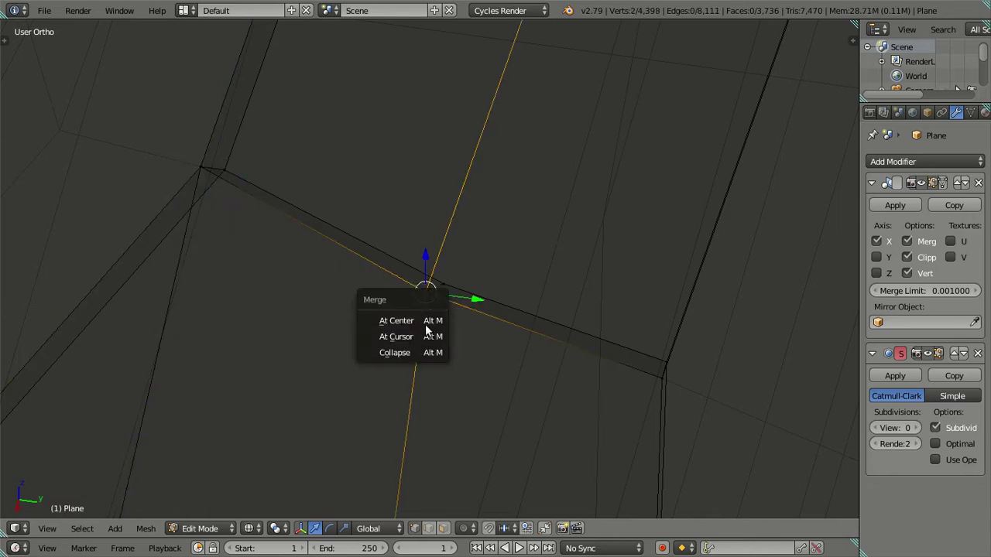
{"action": "left_click", "coordinate": [426, 325]}
Merge the doubled vertices at the strip's right corner at center
{"action": "key", "text": "a"}
{"action": "key", "text": "c"}
{"action": "left_click", "coordinate": [659, 380]}
{"action": "key", "text": "Escape"}
{"action": "key", "text": "alt+m"}
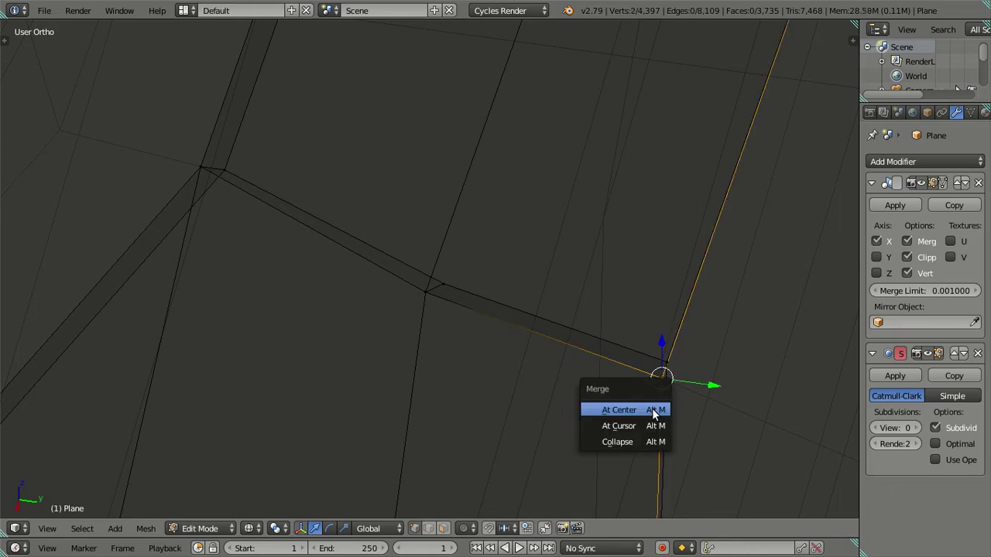
{"action": "left_click", "coordinate": [652, 414]}
{"action": "key", "text": "a"}
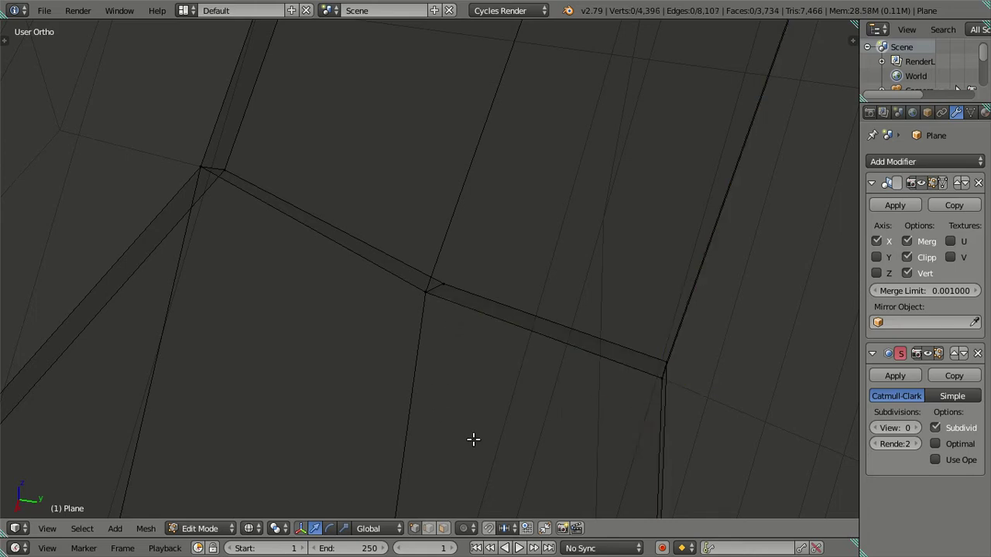
Delete the two thin sliver faces on the strip
{"action": "left_click", "coordinate": [443, 528]}
{"action": "left_click", "coordinate": [353, 248]}
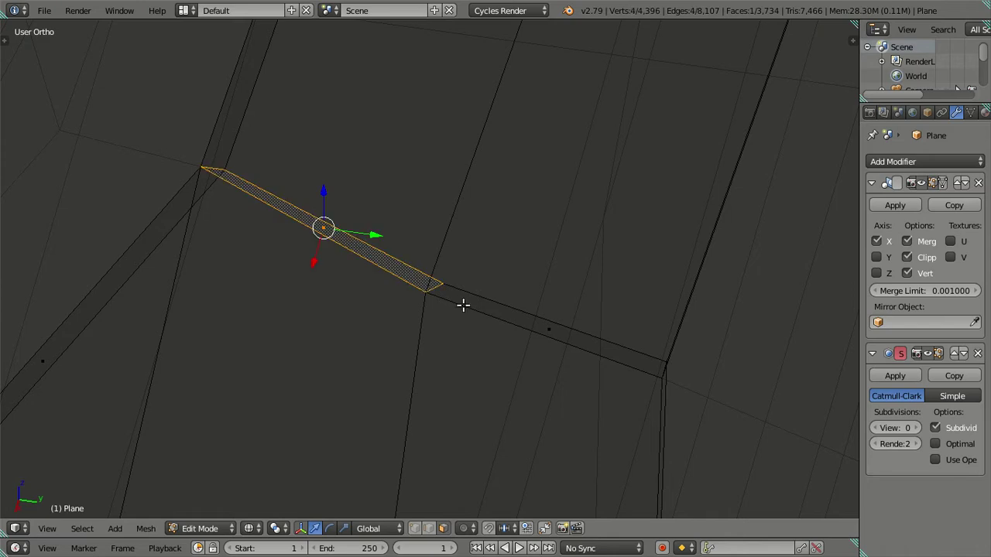
{"action": "left_click", "coordinate": [536, 324], "text": "shift"}
{"action": "key", "text": "z"}
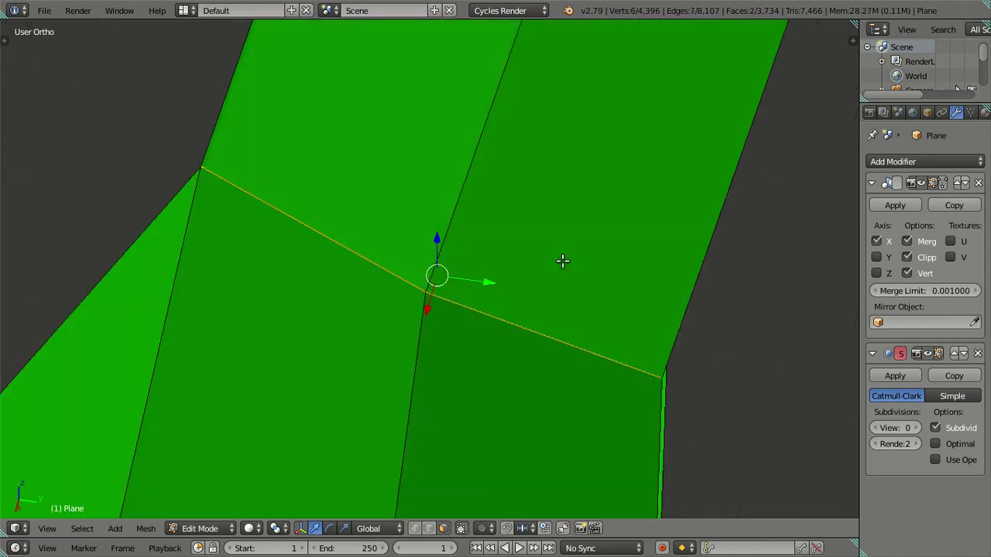
{"action": "key", "text": "x"}
{"action": "left_click", "coordinate": [554, 192]}
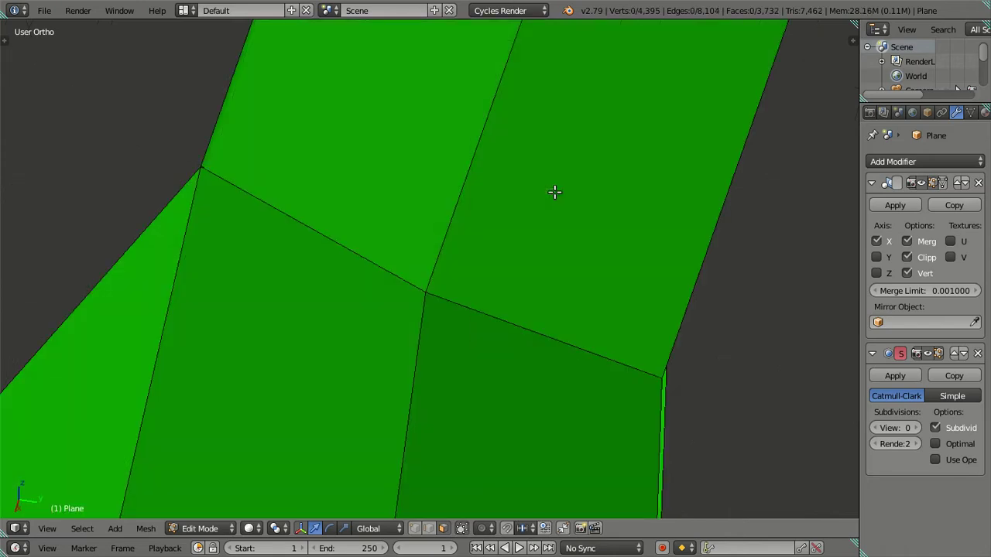
{"action": "key", "text": "z"}
{"action": "scroll", "coordinate": [550, 211], "scroll_direction": "down", "scroll_amount": 2}
{"action": "scroll", "coordinate": [537, 222], "scroll_direction": "down", "scroll_amount": 3}
Preview the cab pillar and window corner at smoothing level 2 in solid shading
{"action": "key", "text": "z"}
{"action": "mouse_move", "coordinate": [475, 264]}
{"action": "middle_mouse_down"}
{"action": "mouse_move", "coordinate": [499, 293]}
{"action": "mouse_move", "coordinate": [557, 310]}
{"action": "middle_mouse_up"}
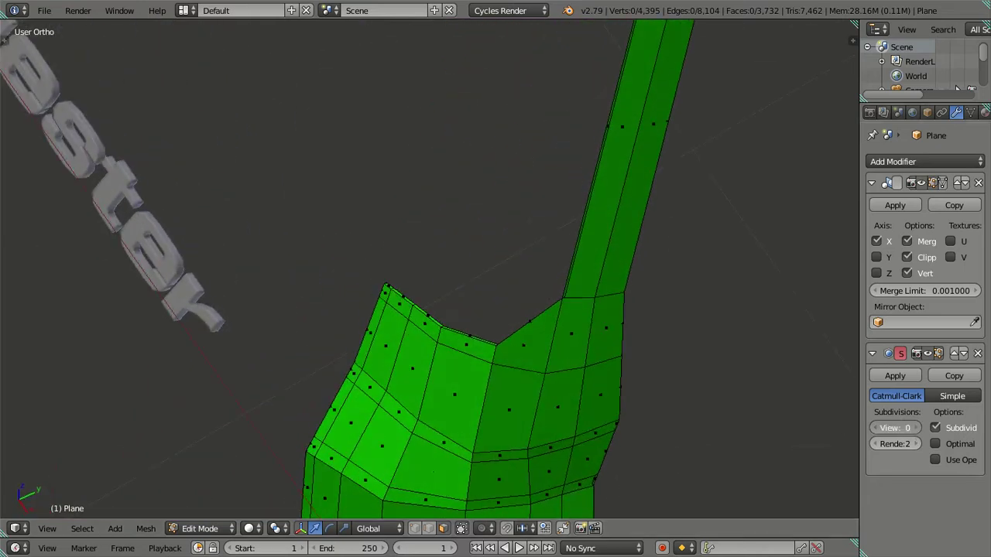
{"action": "left_click", "coordinate": [917, 427]}
{"action": "key", "text": "ctrl+2"}
{"action": "mouse_move", "coordinate": [552, 347]}
{"action": "middle_mouse_down"}
{"action": "mouse_move", "coordinate": [575, 323]}
{"action": "mouse_move", "coordinate": [580, 297]}
{"action": "middle_mouse_up"}
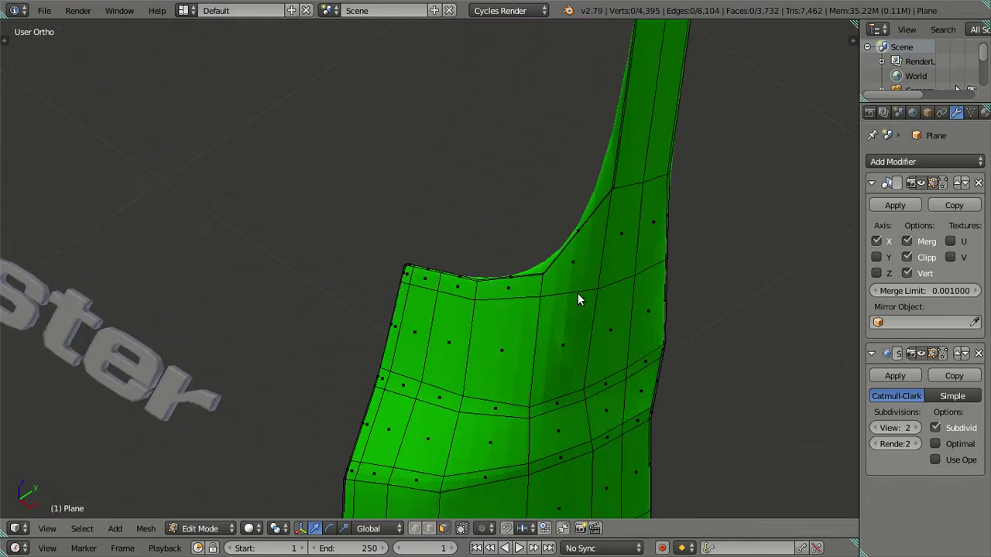
{"action": "scroll", "coordinate": [557, 279], "scroll_direction": "up", "scroll_amount": 4}
{"action": "key", "text": "Tab"}
{"action": "scroll", "coordinate": [542, 255], "scroll_direction": "down", "scroll_amount": 3}
{"action": "middle_click_drag", "start_coordinate": [574, 250], "coordinate": [568, 189]}
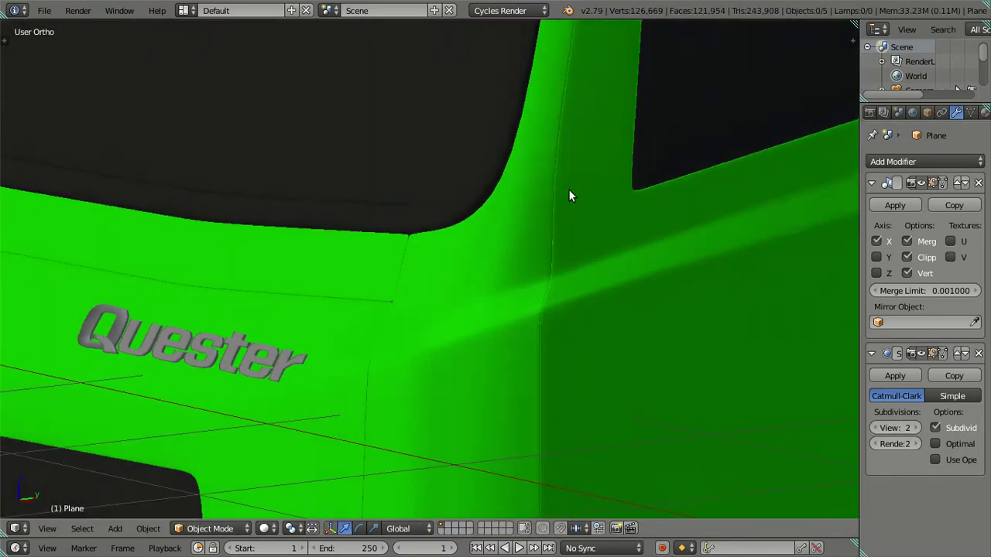
{"action": "scroll", "coordinate": [568, 189], "scroll_direction": "up", "scroll_amount": 4}
Reset the smoothing preview to 0, reveal hidden faces in Edit Mode, and view the side reference
{"action": "left_click", "coordinate": [883, 427]}
{"action": "type", "text": "0"}
{"action": "key", "text": "Return"}
{"action": "key", "text": "Tab"}
{"action": "key", "text": "alt+h"}
{"action": "key", "text": "a"}
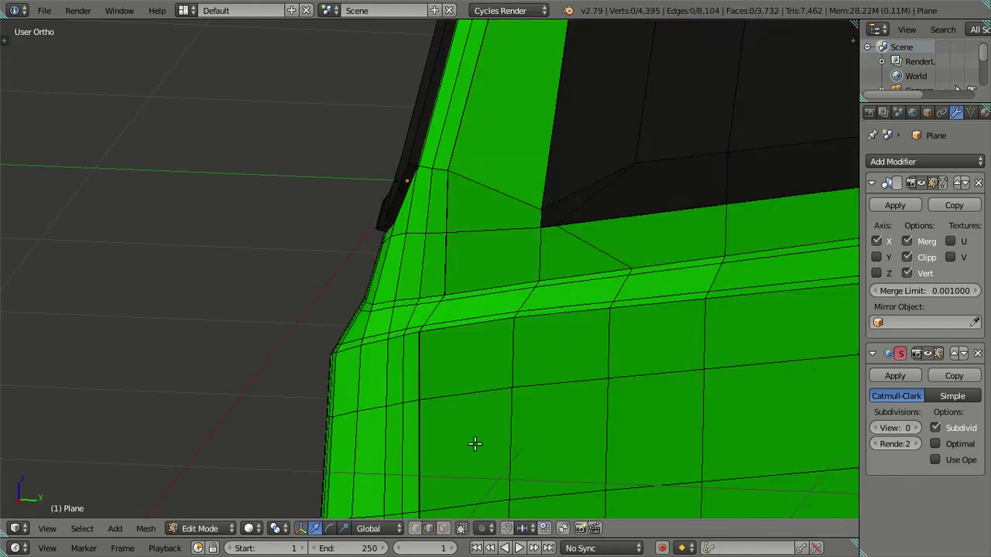
{"action": "key", "text": "KP_3"}
In wireframe, go to Object Mode and select the cab mesh object
{"action": "key", "text": "z"}
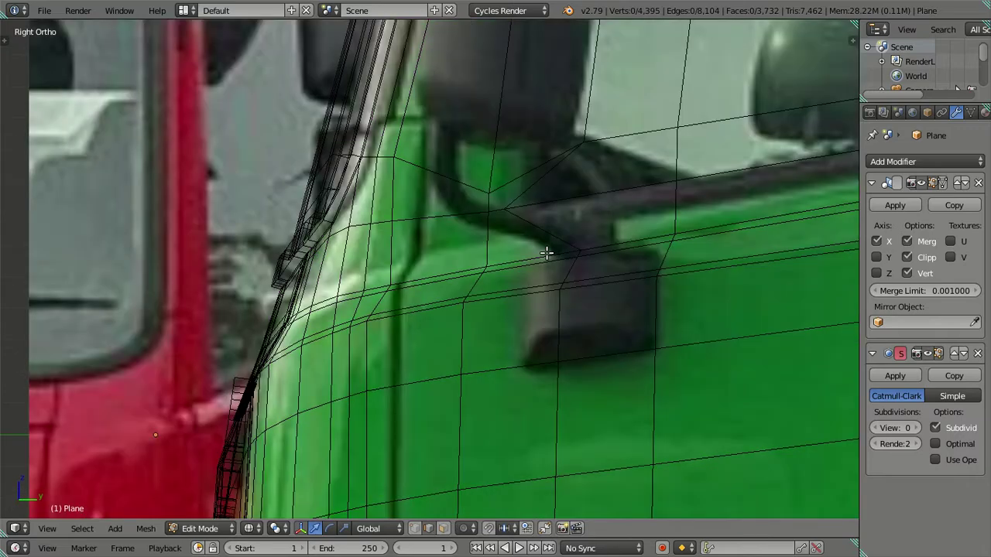
{"action": "scroll", "coordinate": [515, 275], "scroll_direction": "up", "scroll_amount": 2}
{"action": "scroll", "coordinate": [518, 267], "scroll_direction": "down", "scroll_amount": 2}
{"action": "scroll", "coordinate": [511, 260], "scroll_direction": "down", "scroll_amount": 2}
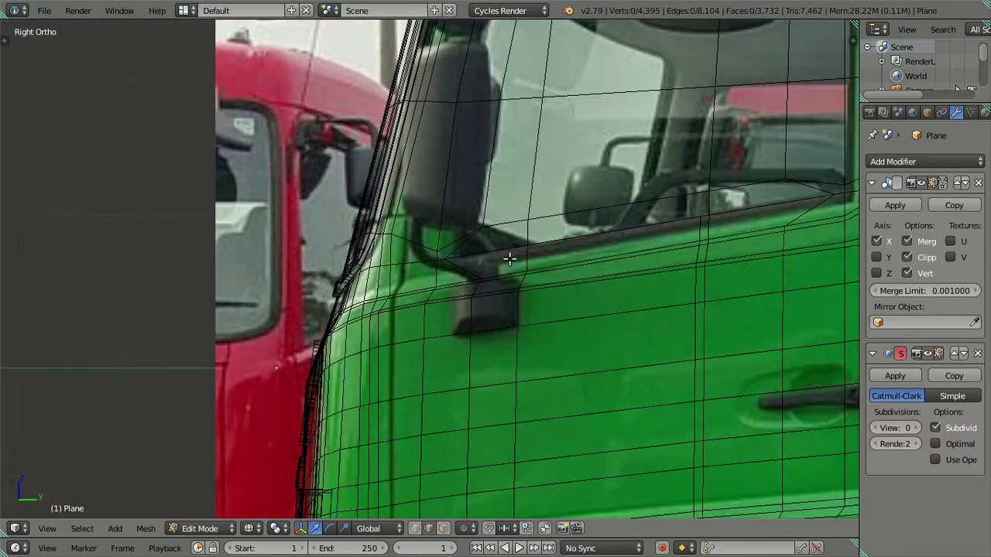
{"action": "scroll", "coordinate": [509, 259], "scroll_direction": "down", "scroll_amount": 3}
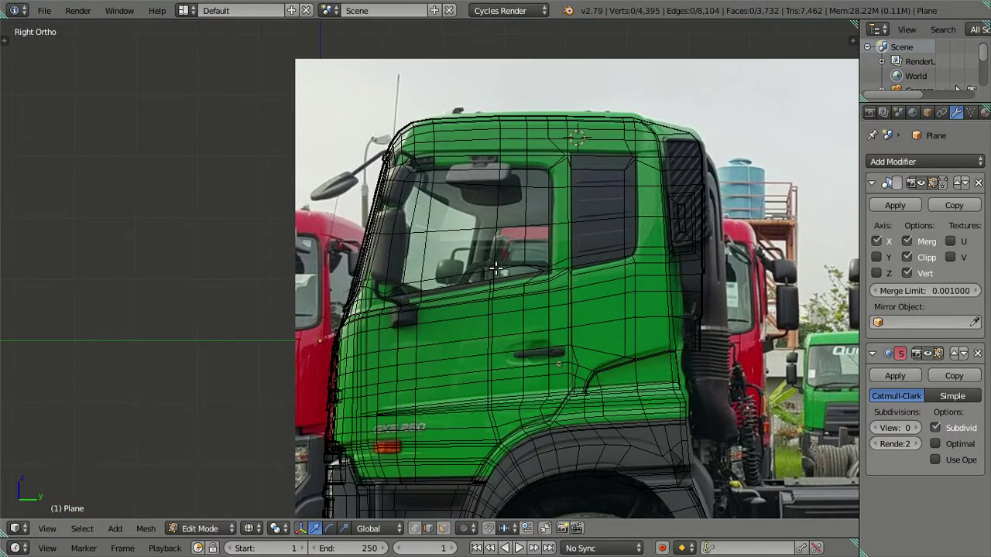
{"action": "scroll", "coordinate": [496, 268], "scroll_direction": "up", "scroll_amount": 2}
{"action": "scroll", "coordinate": [493, 267], "scroll_direction": "up", "scroll_amount": 1}
{"action": "scroll", "coordinate": [473, 268], "scroll_direction": "up", "scroll_amount": 3}
{"action": "scroll", "coordinate": [449, 268], "scroll_direction": "down", "scroll_amount": 2}
{"action": "key", "text": "Tab"}
{"action": "scroll", "coordinate": [452, 310], "scroll_direction": "down", "scroll_amount": 3}
{"action": "scroll", "coordinate": [453, 317], "scroll_direction": "up", "scroll_amount": 5}
{"action": "right_click", "coordinate": [452, 325]}
{"action": "middle_click_drag", "start_coordinate": [438, 356], "coordinate": [496, 355], "text": "shift"}
{"action": "scroll", "coordinate": [496, 355], "scroll_direction": "down", "scroll_amount": 4}
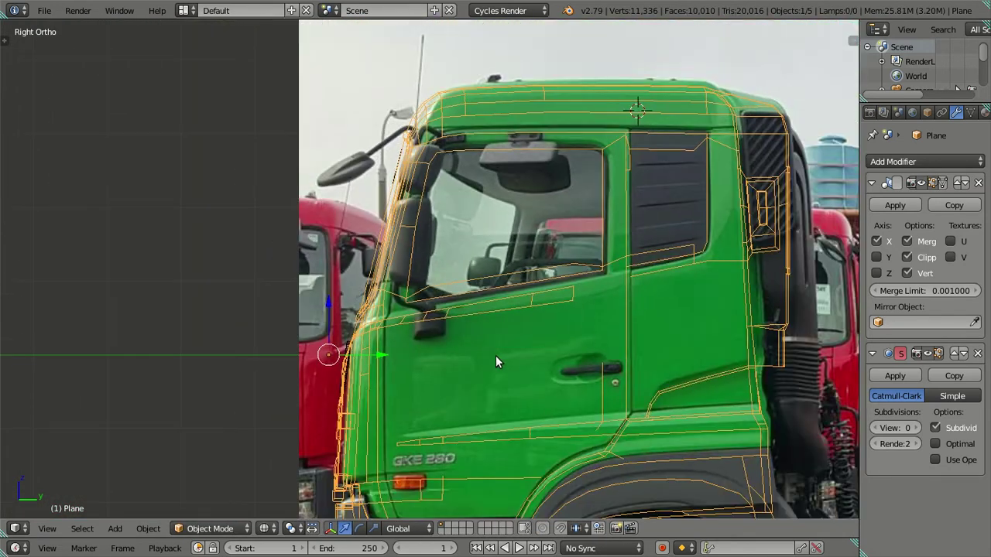
Move the cab mesh up about 0.14 along Z to line up with the side photo
{"action": "left_click", "coordinate": [379, 350]}
{"action": "key", "text": "g"}
{"action": "left_click", "coordinate": [391, 355]}
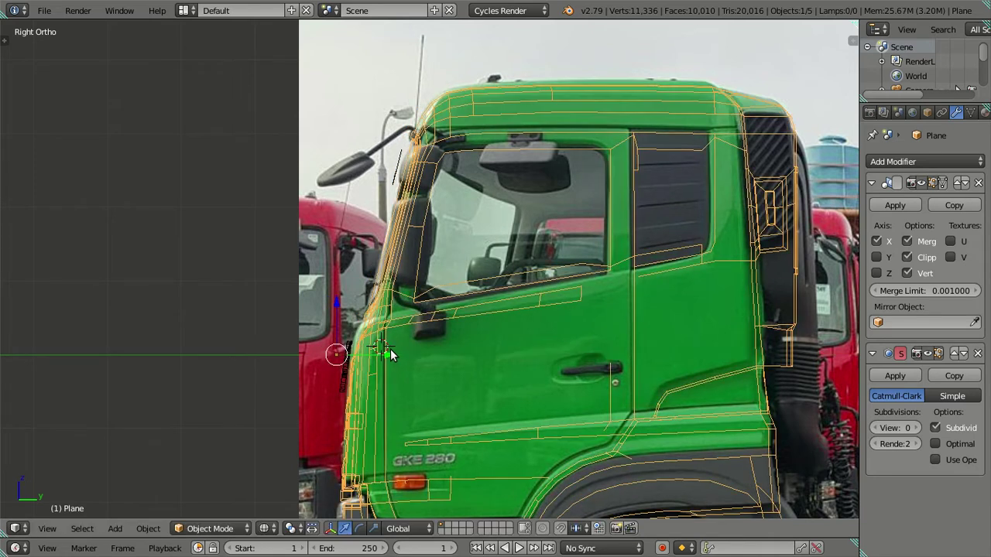
{"action": "key", "text": "g"}
{"action": "key", "text": "z"}
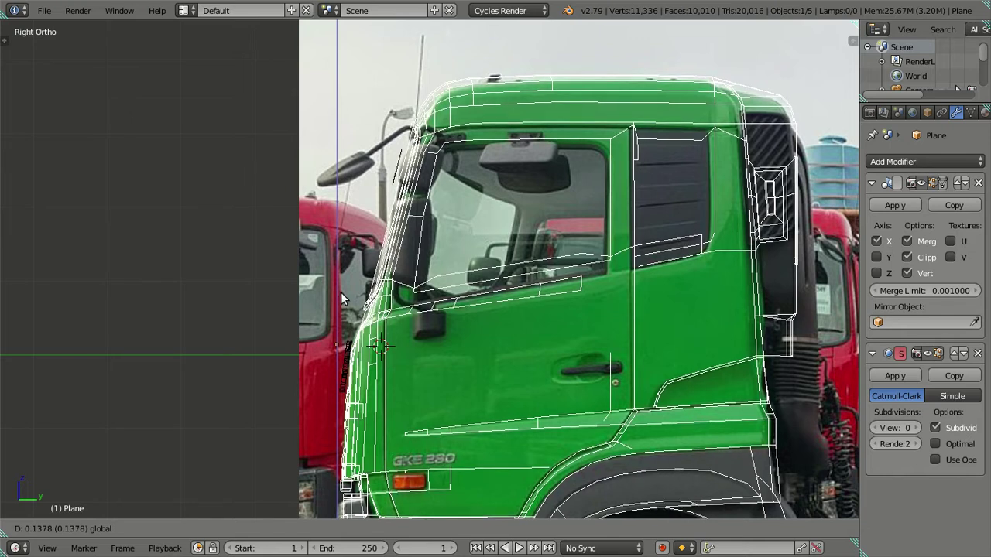
{"action": "left_click", "coordinate": [341, 294]}
{"action": "scroll", "coordinate": [495, 339], "scroll_direction": "up", "scroll_amount": 2}
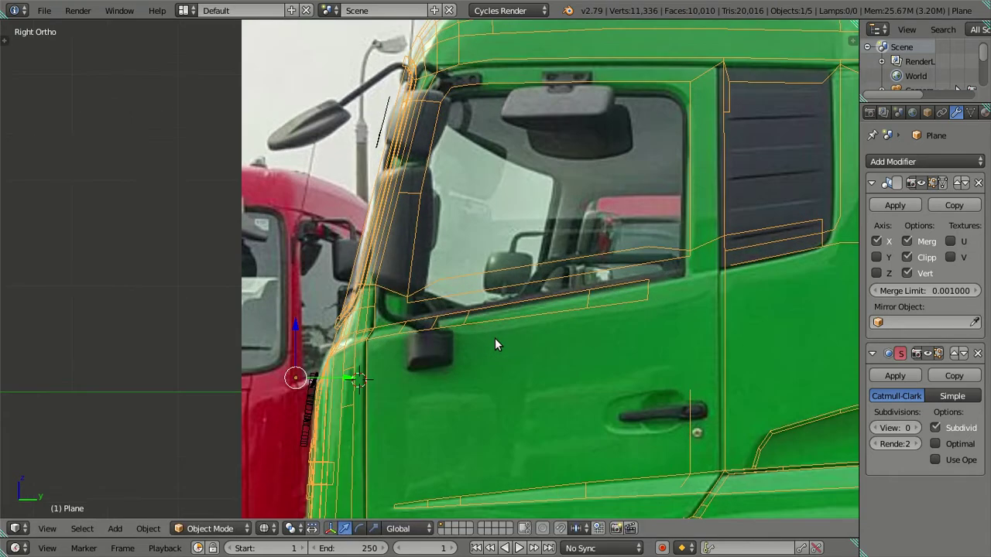
{"action": "key", "text": "Tab"}
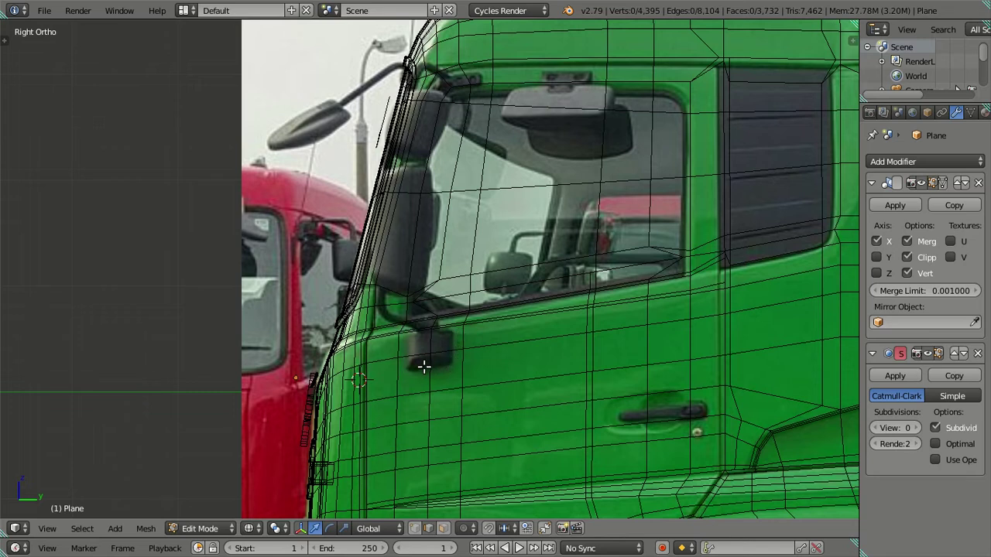
{"action": "scroll", "coordinate": [425, 364], "scroll_direction": "down", "scroll_amount": 3}
{"action": "scroll", "coordinate": [425, 365], "scroll_direction": "down", "scroll_amount": 2}
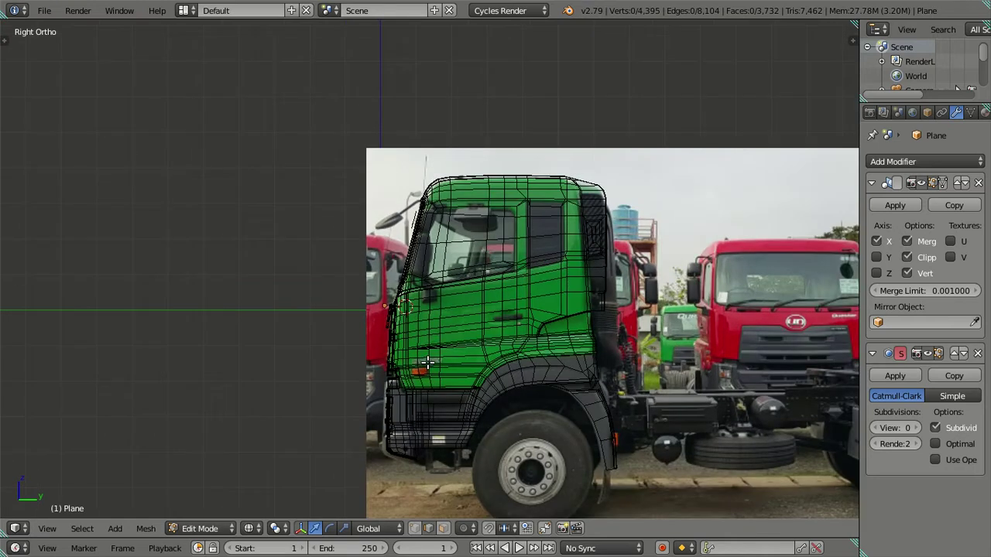
{"action": "key", "text": "Tab"}
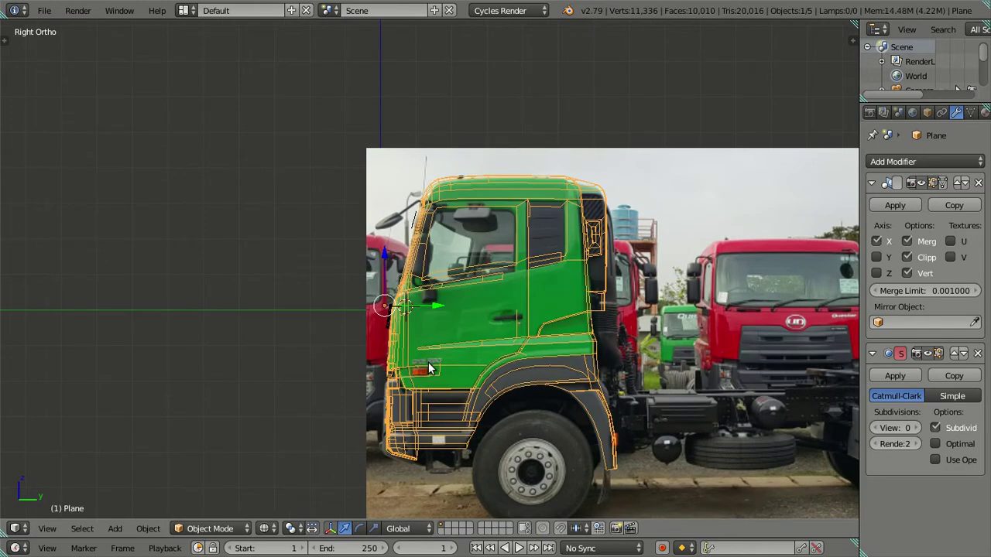
Compare the cab mesh against the front and side reference views
{"action": "middle_click_drag", "start_coordinate": [443, 357], "coordinate": [523, 350]}
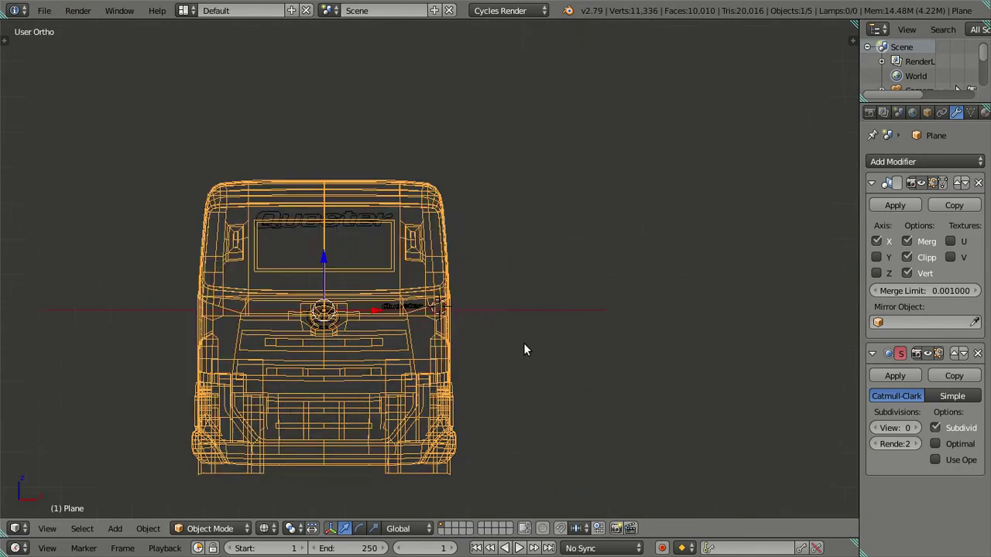
{"action": "key", "text": "KP_1"}
{"action": "scroll", "coordinate": [525, 345], "scroll_direction": "down", "scroll_amount": 4}
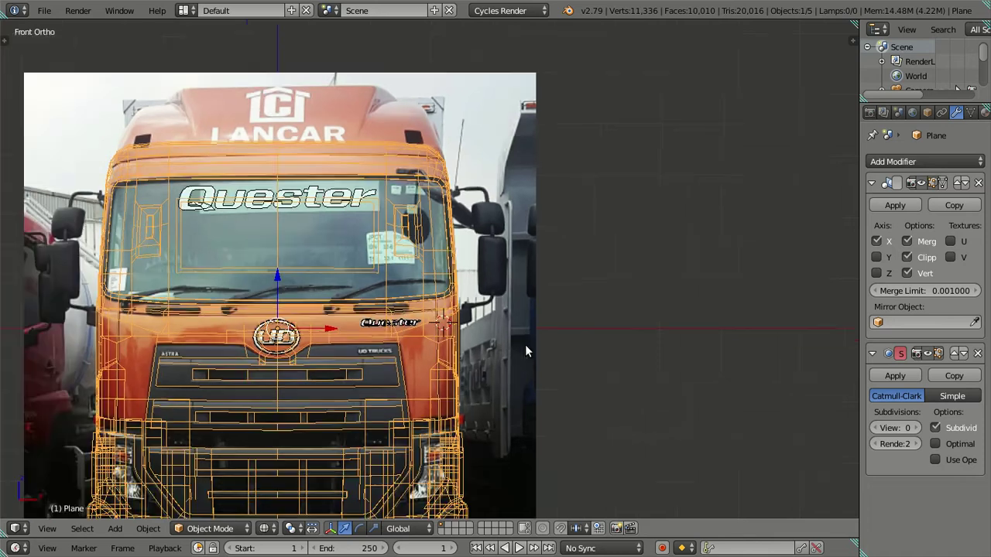
{"action": "scroll", "coordinate": [525, 344], "scroll_direction": "up", "scroll_amount": 4}
{"action": "scroll", "coordinate": [524, 350], "scroll_direction": "up", "scroll_amount": 4}
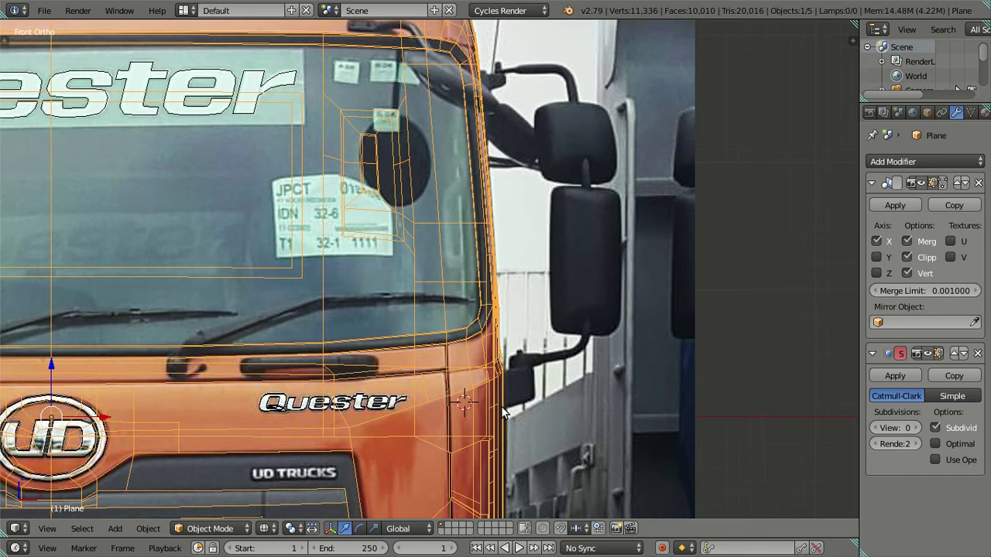
{"action": "key", "text": "KP_3"}
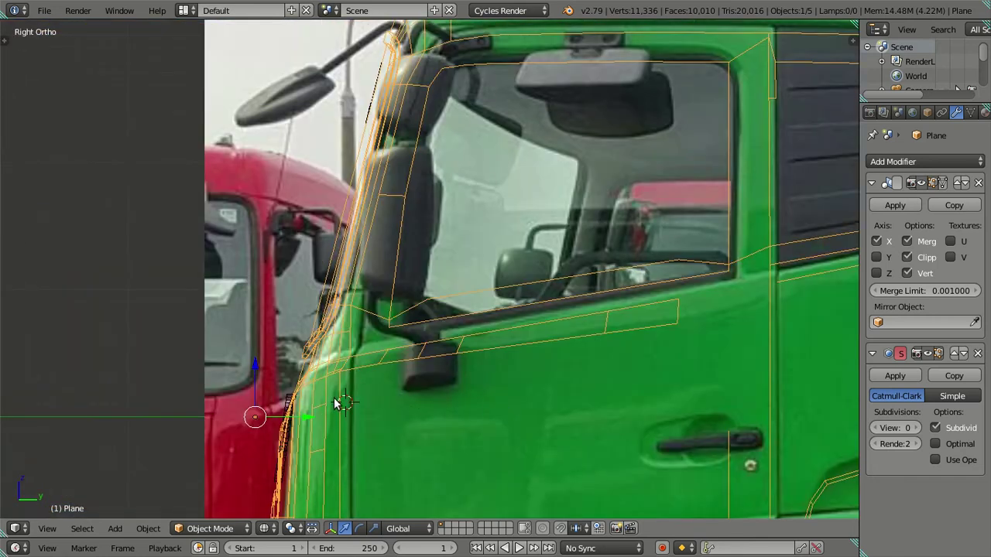
{"action": "key", "text": "KP_1"}
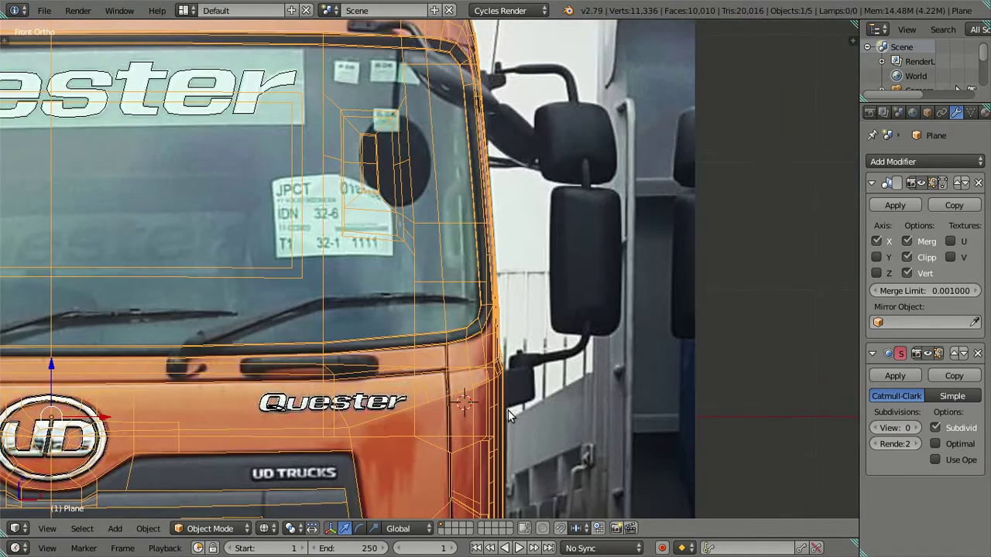
{"action": "key", "text": "KP_3"}
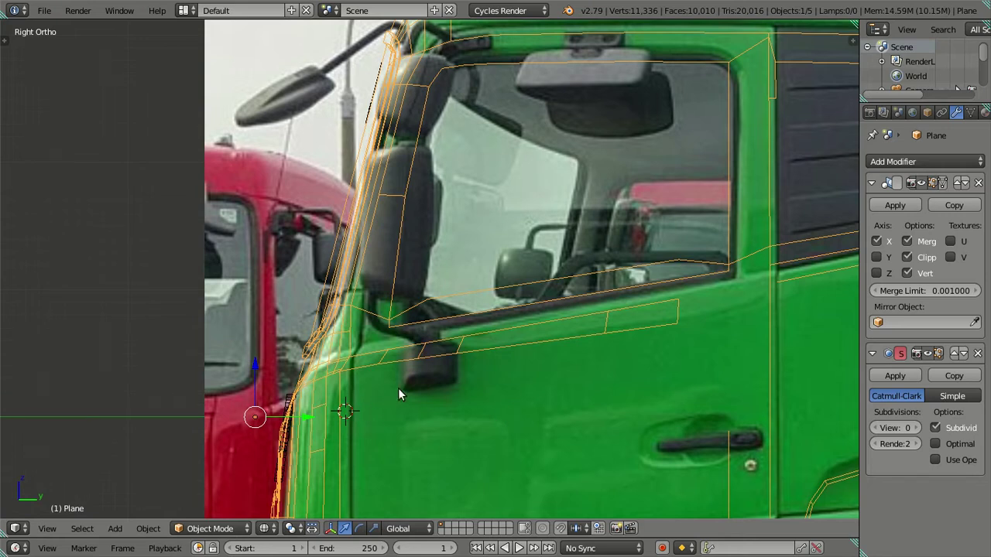
{"action": "scroll", "coordinate": [398, 388], "scroll_direction": "down", "scroll_amount": 4}
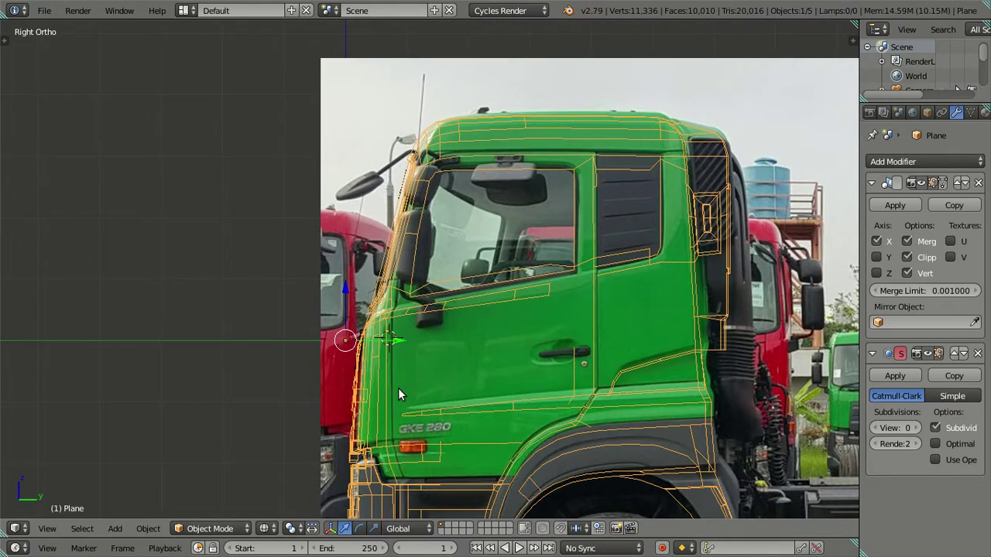
{"action": "scroll", "coordinate": [399, 393], "scroll_direction": "down", "scroll_amount": 3}
{"action": "scroll", "coordinate": [399, 393], "scroll_direction": "up", "scroll_amount": 3}
{"action": "scroll", "coordinate": [398, 342], "scroll_direction": "down", "scroll_amount": 3}
{"action": "scroll", "coordinate": [427, 344], "scroll_direction": "up", "scroll_amount": 3}
{"action": "middle_click_drag", "start_coordinate": [427, 344], "coordinate": [394, 291], "text": "shift"}
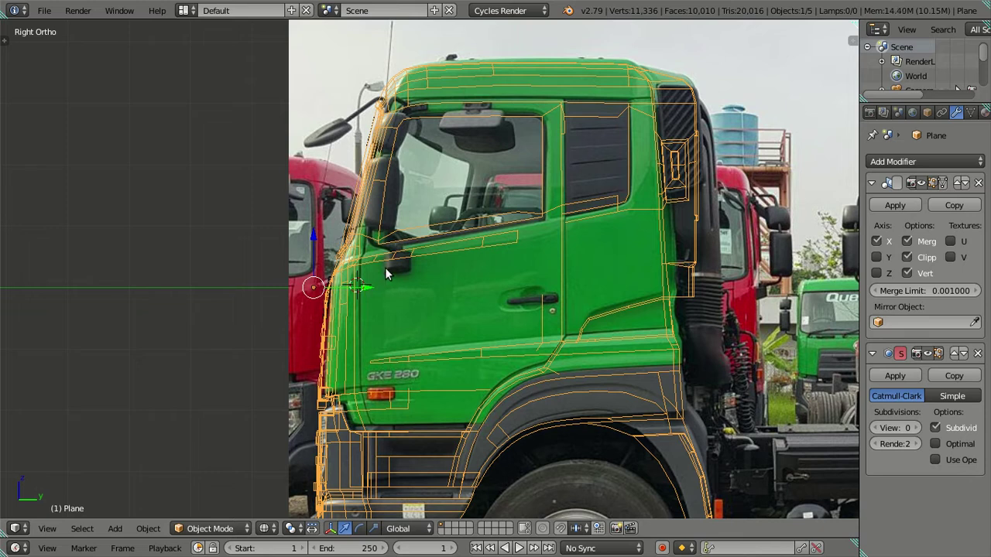
Snap the cursor to center and duplicate the cab mesh onto another layer as a backup
{"action": "key", "text": "shift+s"}
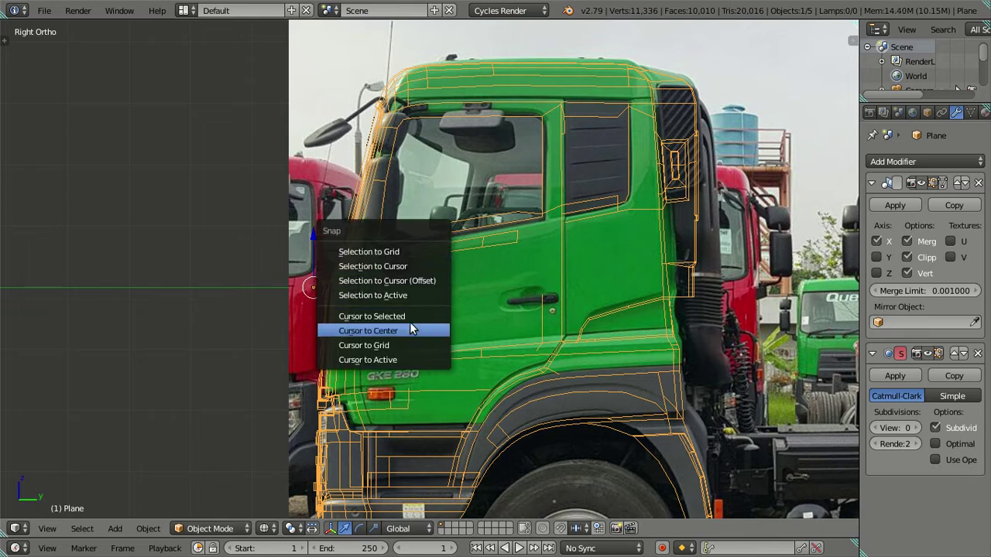
{"action": "left_click", "coordinate": [410, 328]}
{"action": "key", "text": "shift+d"}
{"action": "key", "text": "Escape"}
{"action": "key", "text": "m"}
{"action": "left_click", "coordinate": [560, 243]}
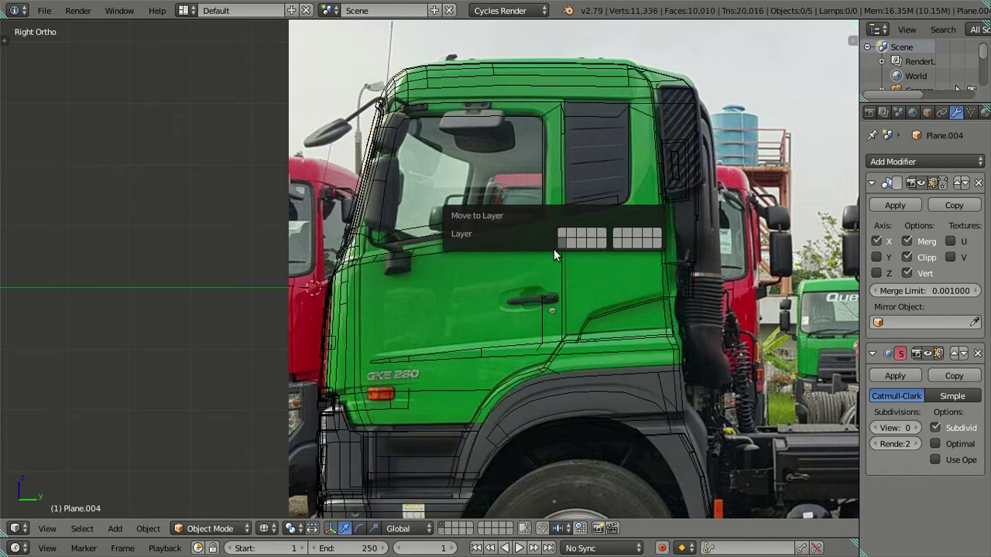
Show the truck model and decal layers in solid shading and select the Plane object
{"action": "left_click", "coordinate": [447, 533]}
{"action": "mouse_move", "coordinate": [427, 424]}
{"action": "middle_mouse_down"}
{"action": "mouse_move", "coordinate": [443, 410]}
{"action": "mouse_move", "coordinate": [432, 402]}
{"action": "mouse_move", "coordinate": [418, 436]}
{"action": "middle_mouse_up"}
{"action": "key", "text": "z"}
{"action": "left_click", "coordinate": [443, 529], "text": "shift"}
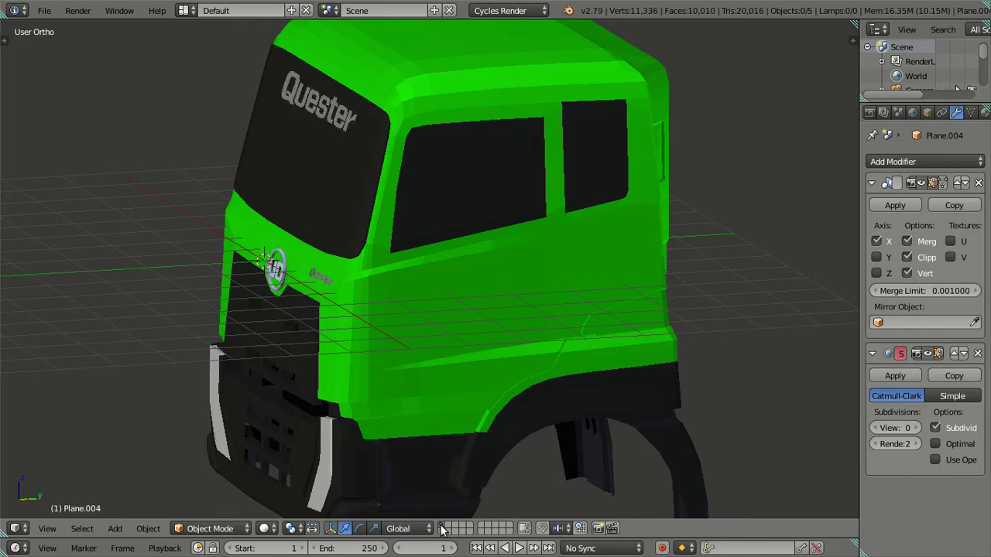
{"action": "right_click", "coordinate": [414, 435]}
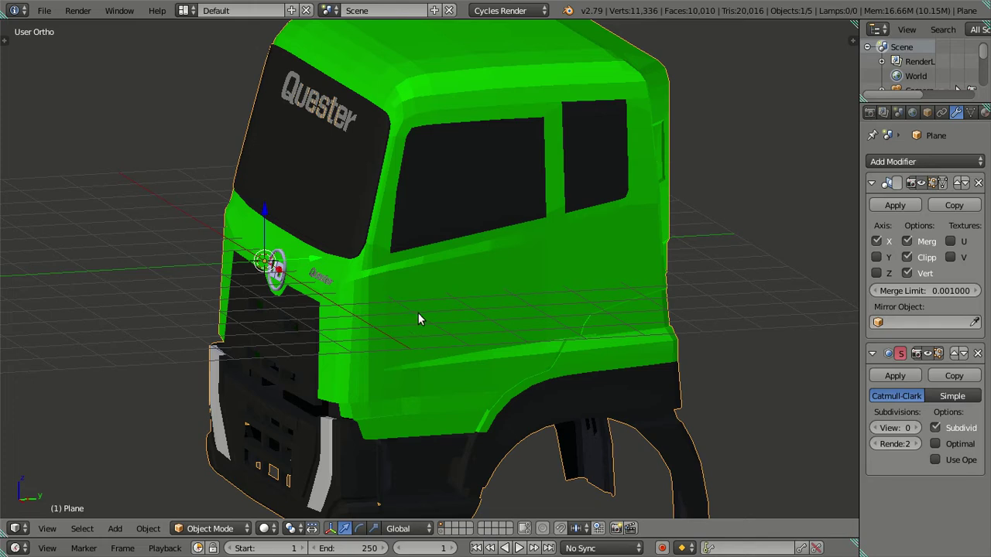
Compare the cab mesh against the side reference photo in wireframe and solid display
{"action": "key", "text": "KP_3"}
{"action": "scroll", "coordinate": [407, 266], "scroll_direction": "up", "scroll_amount": 3}
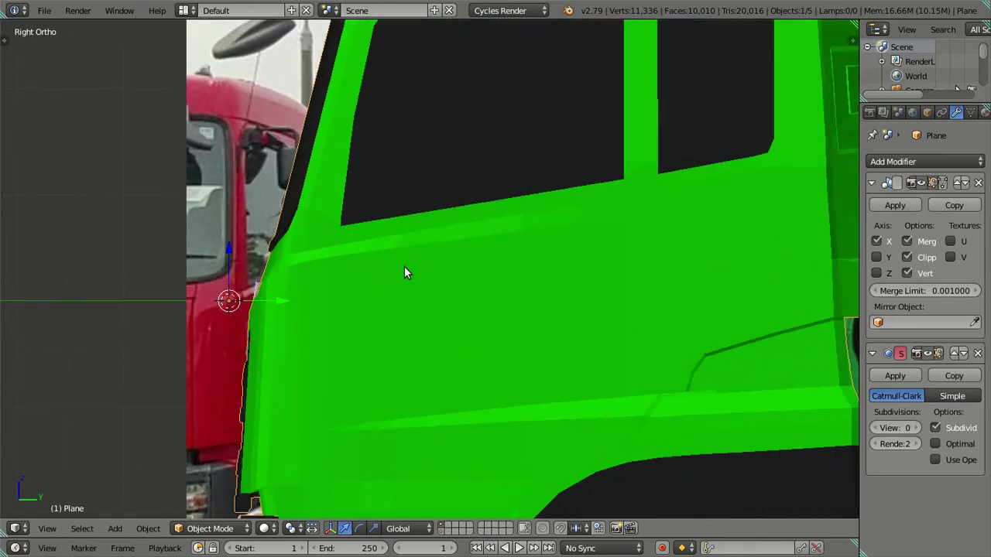
{"action": "key", "text": "z"}
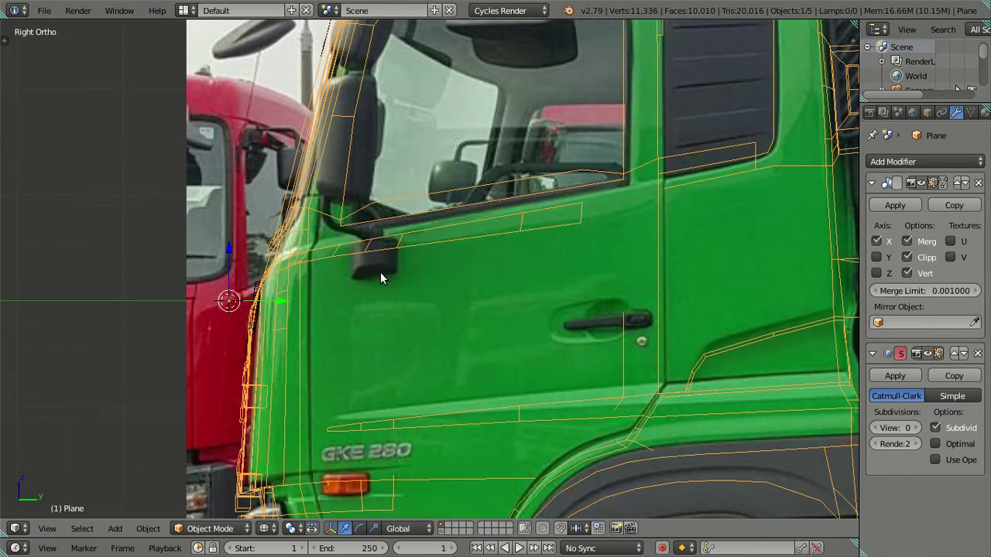
{"action": "key", "text": "z"}
{"action": "scroll", "coordinate": [380, 272], "scroll_direction": "down", "scroll_amount": 2}
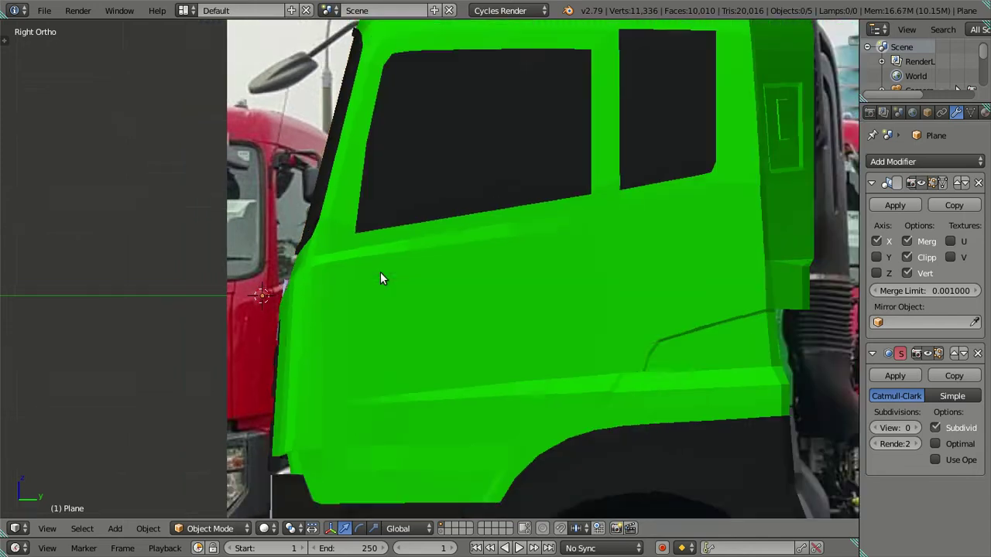
{"action": "scroll", "coordinate": [380, 271], "scroll_direction": "down", "scroll_amount": 2}
{"action": "key", "text": "Tab"}
{"action": "scroll", "coordinate": [380, 271], "scroll_direction": "up", "scroll_amount": 2}
{"action": "scroll", "coordinate": [380, 272], "scroll_direction": "up", "scroll_amount": 2}
{"action": "key", "text": "Tab"}
{"action": "key", "text": "Tab"}
{"action": "key", "text": "Tab"}
{"action": "scroll", "coordinate": [384, 256], "scroll_direction": "down", "scroll_amount": 3}
{"action": "key", "text": "z"}
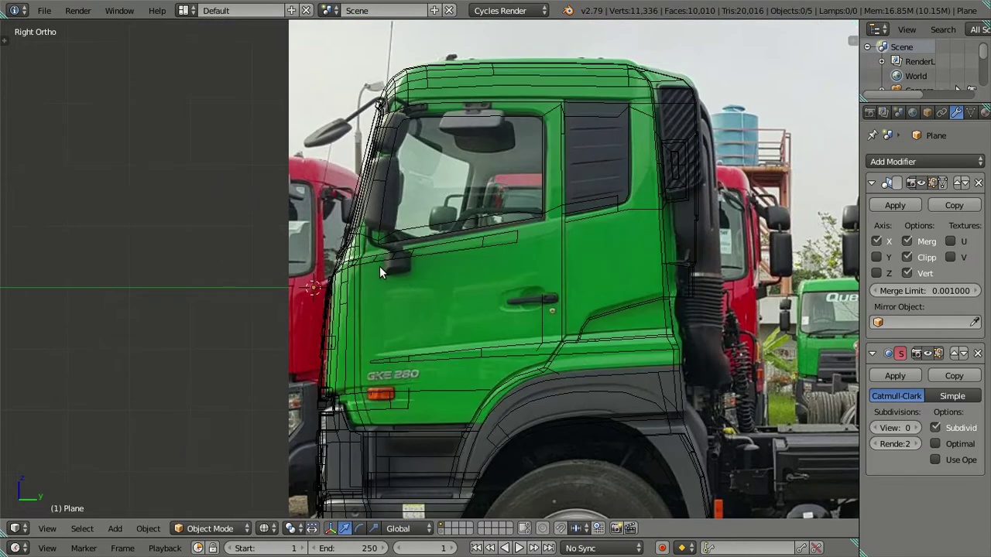
{"action": "scroll", "coordinate": [379, 266], "scroll_direction": "up", "scroll_amount": 3}
Move the Plane cab mesh, then raise it along Z, to line up with the green truck
{"action": "right_click", "coordinate": [410, 242]}
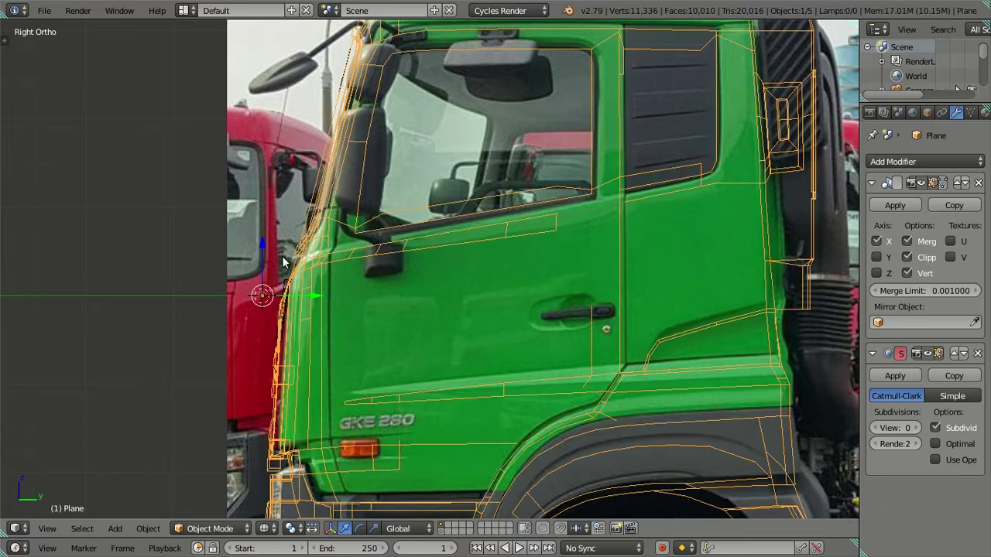
{"action": "key", "text": "Tab"}
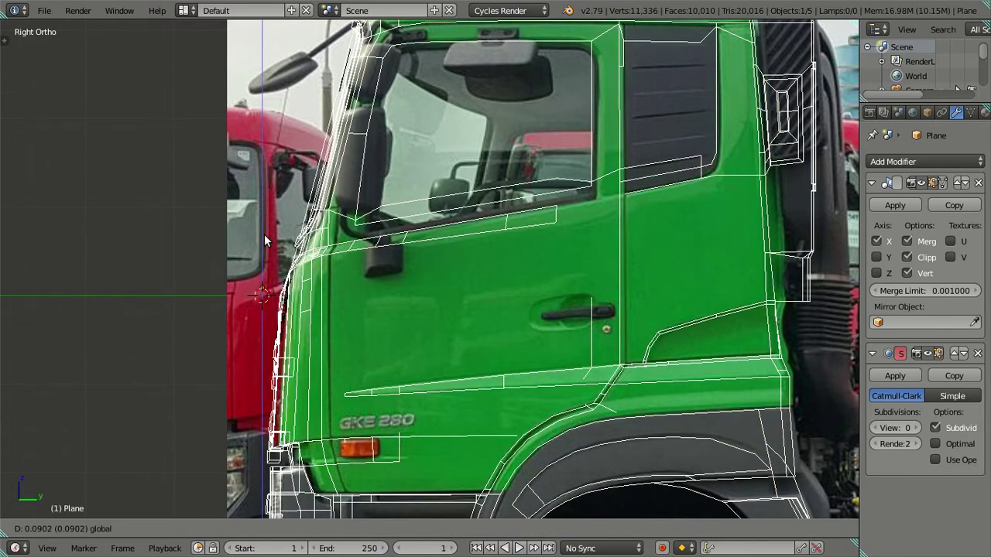
{"action": "key", "text": "Tab"}
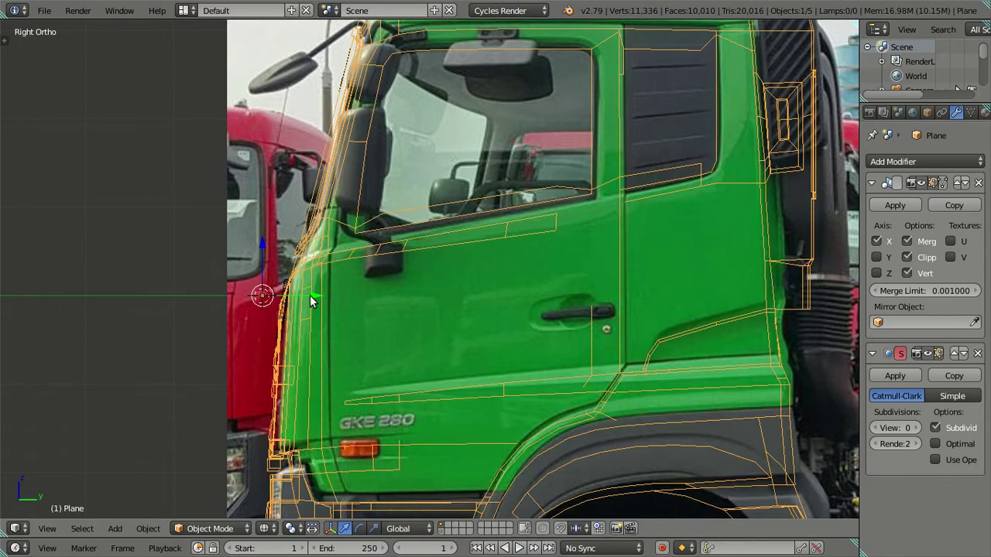
{"action": "key", "text": "g"}
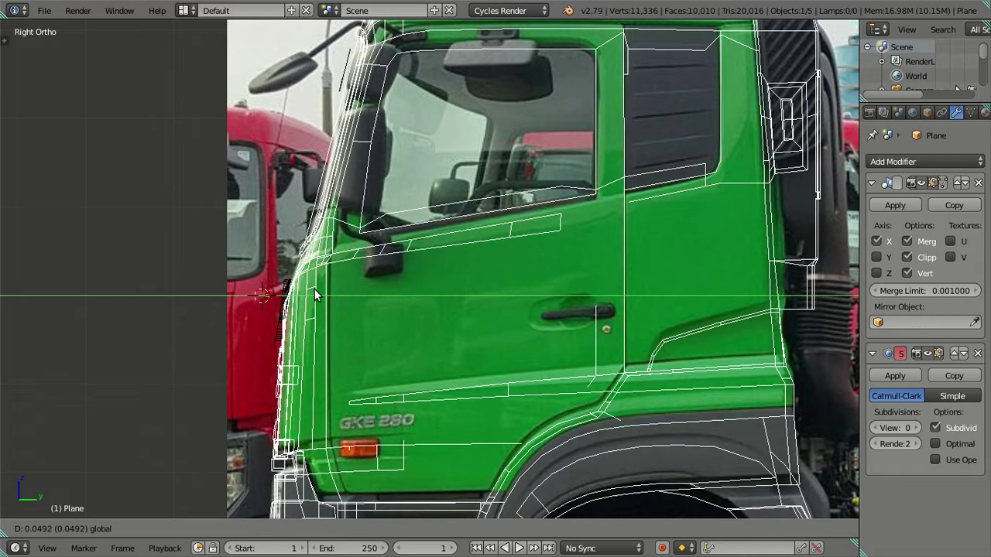
{"action": "left_click", "coordinate": [282, 267]}
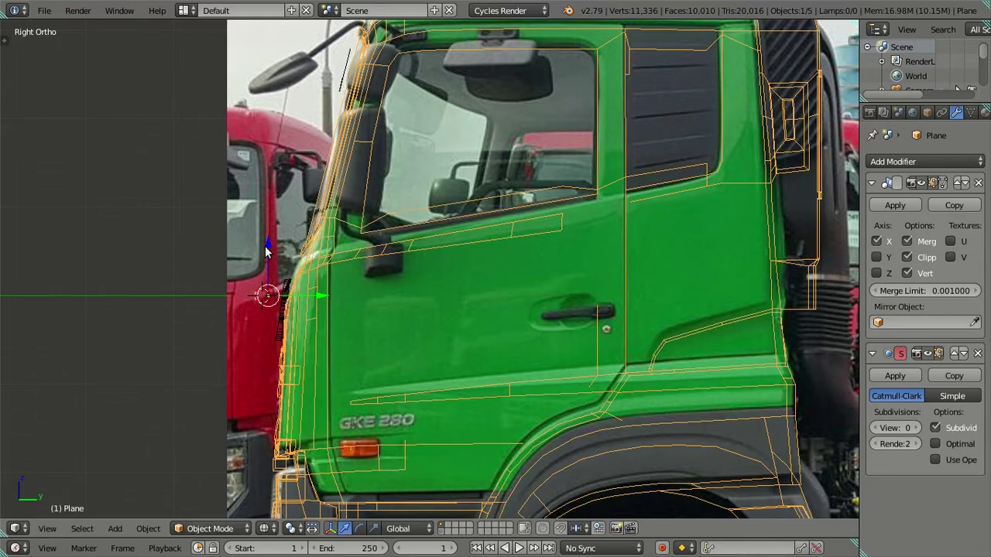
{"action": "key", "text": "Tab"}
{"action": "key", "text": "g"}
{"action": "key", "text": "z"}
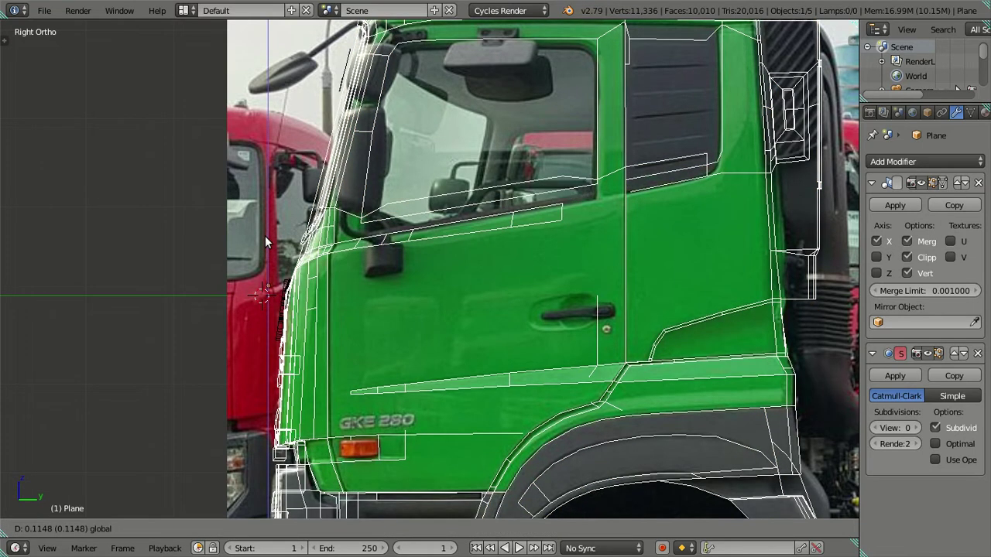
{"action": "left_click", "coordinate": [265, 235]}
{"action": "key", "text": "Tab"}
Return to Edit Mode on the repositioned cab mesh with all geometry selected
{"action": "scroll", "coordinate": [429, 267], "scroll_direction": "down", "scroll_amount": 2}
{"action": "scroll", "coordinate": [429, 277], "scroll_direction": "up", "scroll_amount": 1}
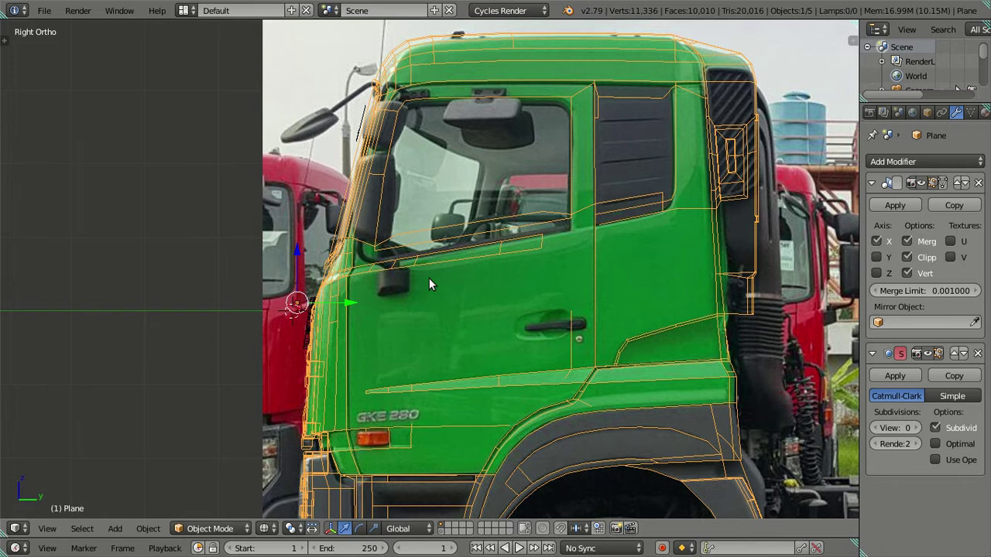
{"action": "key", "text": "a"}
{"action": "key", "text": "Tab"}
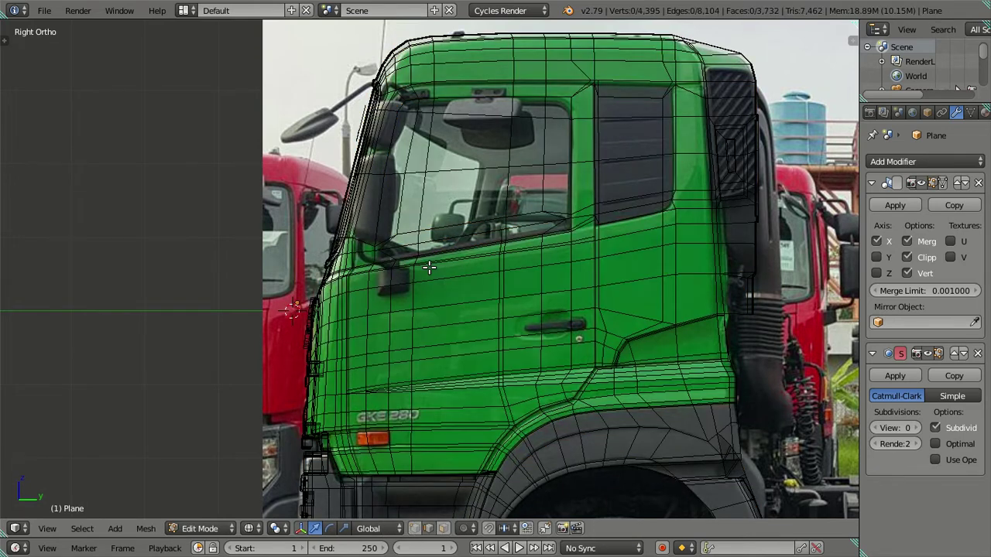
Frame the lower cab and its side indicator light for editing
{"action": "key", "text": "Tab"}
{"action": "key", "text": "Tab"}
{"action": "middle_click_drag", "start_coordinate": [473, 260], "coordinate": [471, 217], "text": "shift"}
{"action": "scroll", "coordinate": [471, 225], "scroll_direction": "down", "scroll_amount": 1}
{"action": "scroll", "coordinate": [467, 271], "scroll_direction": "down", "scroll_amount": 1}
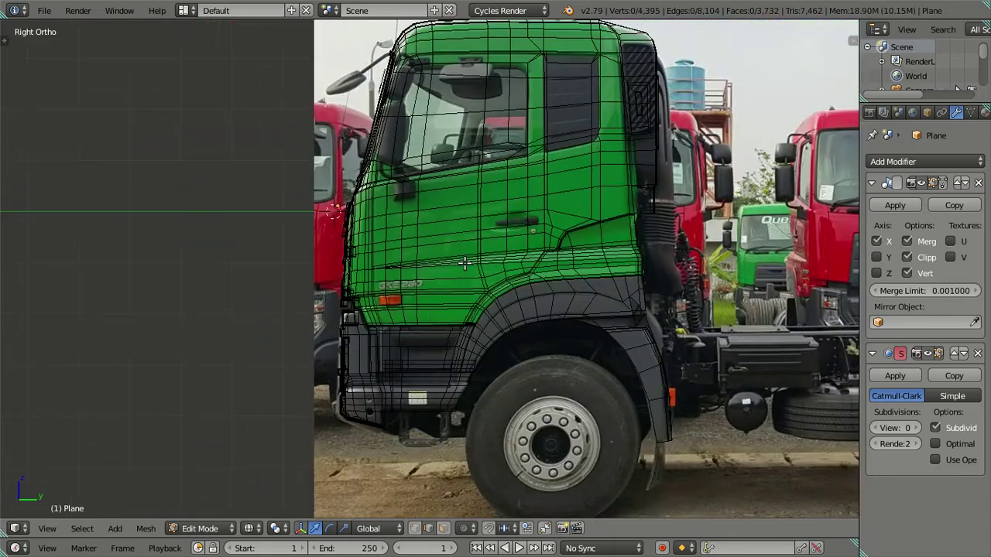
{"action": "key", "text": "Tab"}
{"action": "scroll", "coordinate": [454, 271], "scroll_direction": "up", "scroll_amount": 1}
{"action": "scroll", "coordinate": [453, 267], "scroll_direction": "up", "scroll_amount": 1}
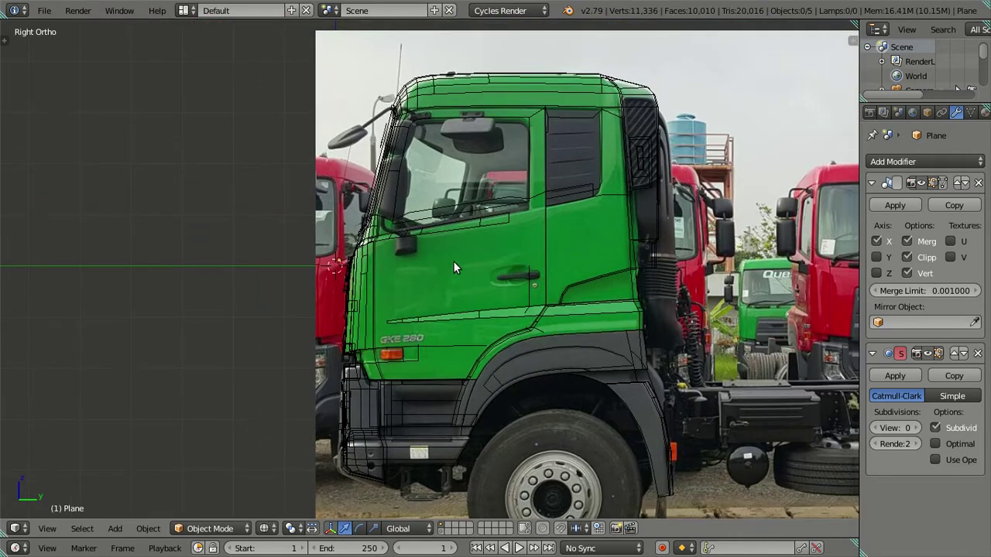
{"action": "scroll", "coordinate": [455, 260], "scroll_direction": "up", "scroll_amount": 1}
{"action": "scroll", "coordinate": [454, 258], "scroll_direction": "up", "scroll_amount": 4}
{"action": "scroll", "coordinate": [439, 258], "scroll_direction": "down", "scroll_amount": 5}
{"action": "key", "text": "Tab"}
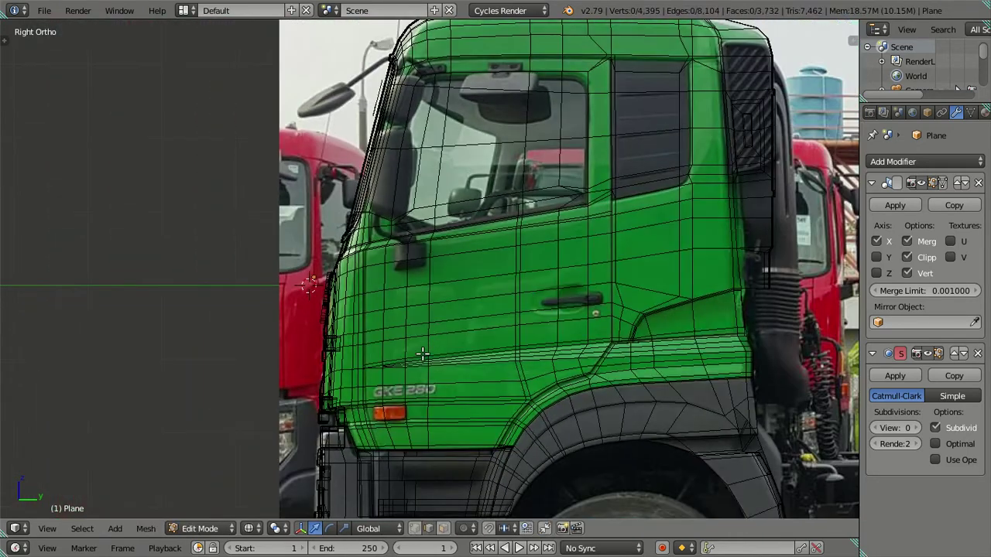
{"action": "middle_click_drag", "start_coordinate": [431, 357], "coordinate": [456, 269], "text": "shift"}
{"action": "scroll", "coordinate": [456, 269], "scroll_direction": "up", "scroll_amount": 4}
{"action": "key", "text": "Tab"}
{"action": "key", "text": "Tab"}
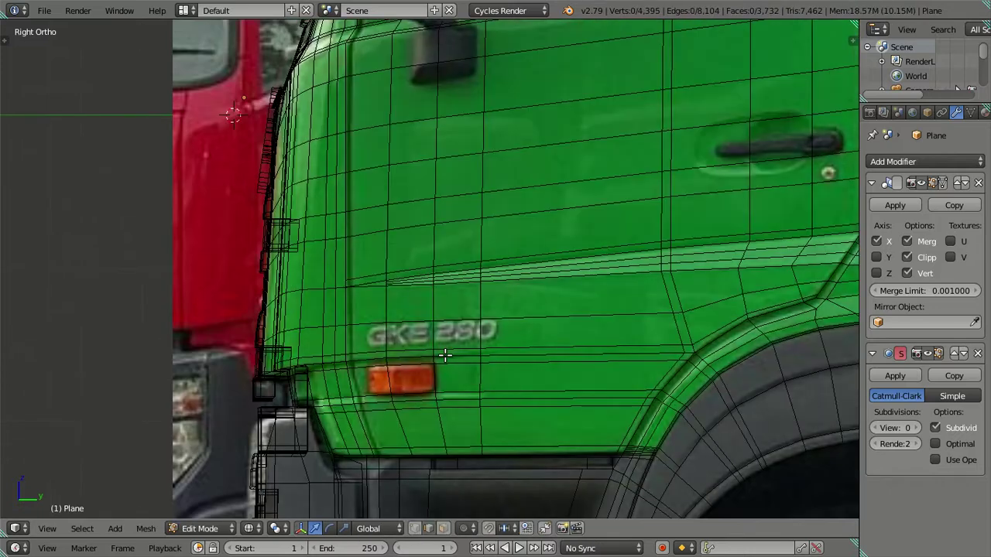
Select the left and right faces of the side indicator light in the side reference view
{"action": "key", "text": "z"}
{"action": "mouse_move", "coordinate": [438, 369]}
{"action": "middle_mouse_down"}
{"action": "mouse_move", "coordinate": [453, 321]}
{"action": "mouse_move", "coordinate": [469, 327]}
{"action": "mouse_move", "coordinate": [617, 303]}
{"action": "middle_mouse_up"}
{"action": "key", "text": "KP_3"}
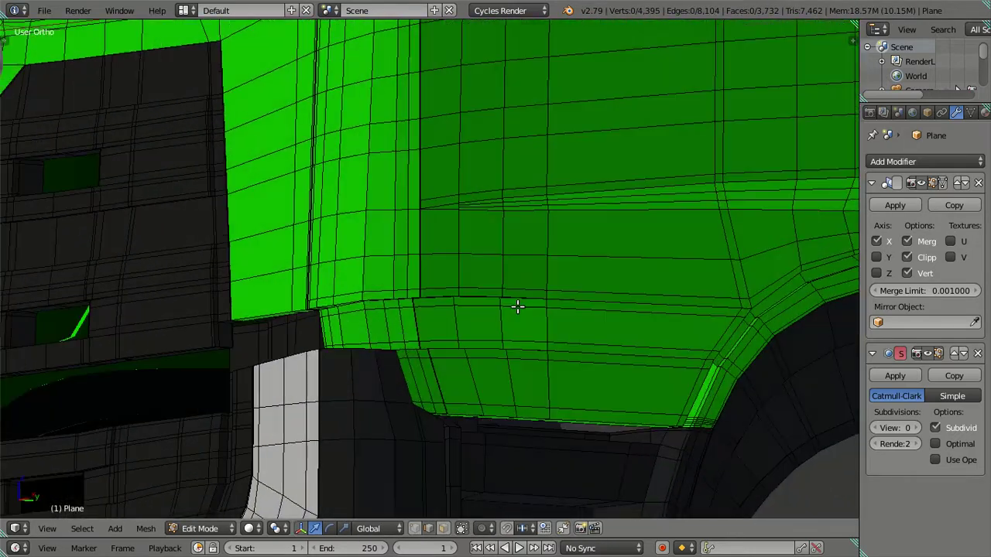
{"action": "key", "text": "z"}
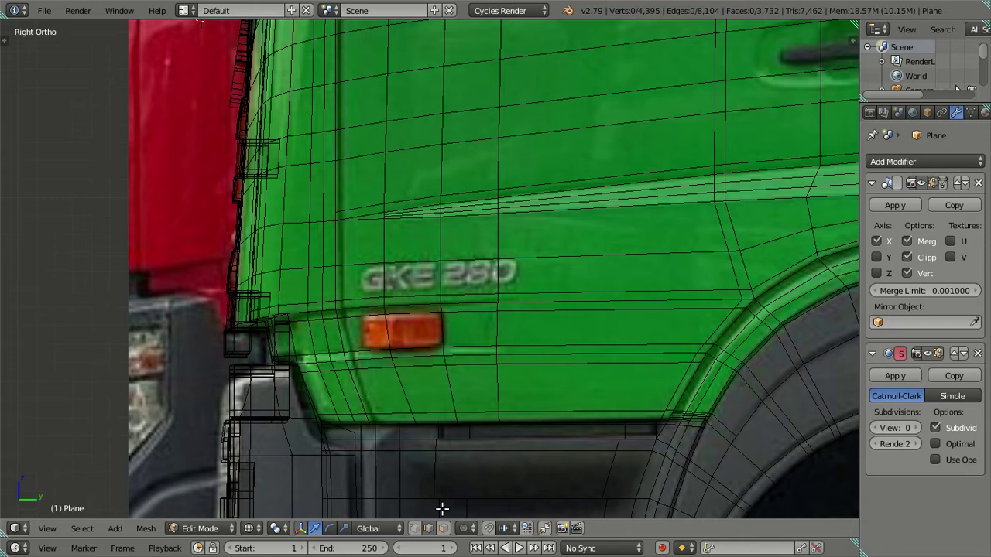
{"action": "left_click", "coordinate": [442, 528]}
{"action": "right_click", "coordinate": [376, 335]}
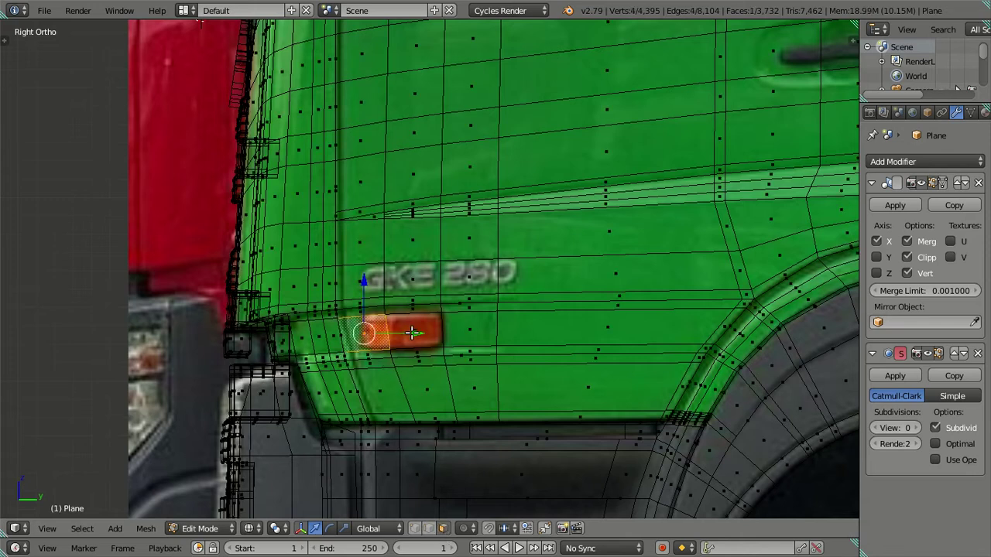
{"action": "right_click", "coordinate": [412, 333]}
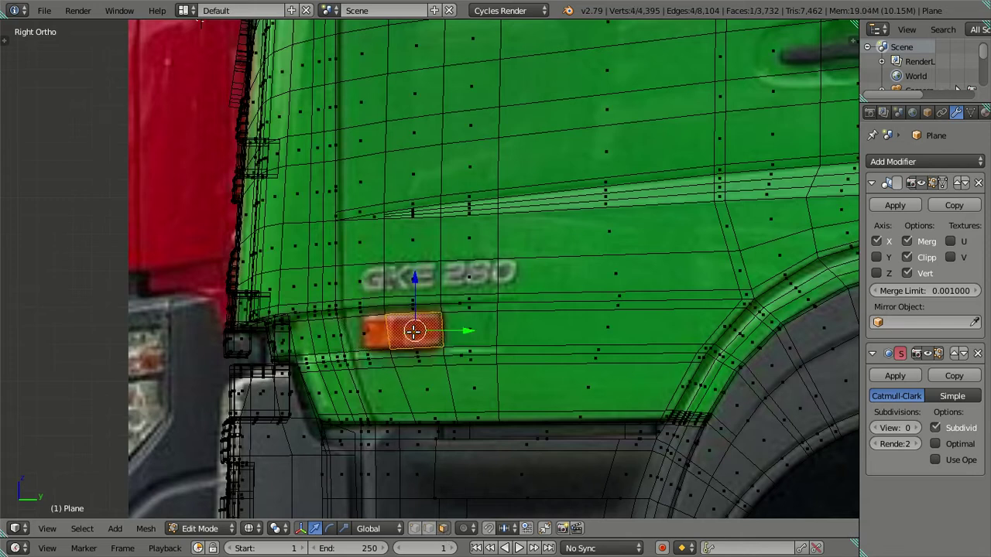
{"action": "right_click", "coordinate": [370, 335], "text": "shift"}
Duplicate the two indicator faces in place with Shift+D
{"action": "key", "text": "z"}
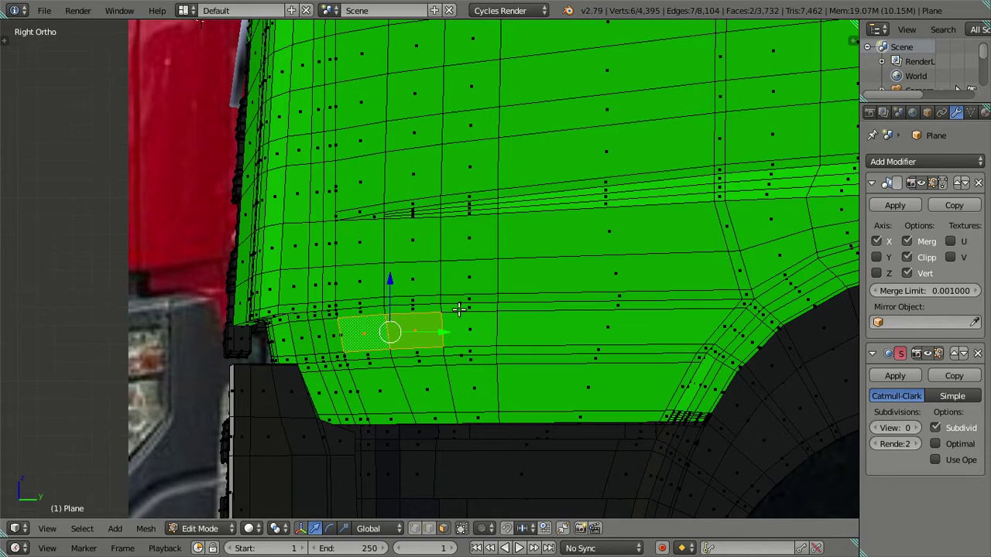
{"action": "key", "text": "shift+d"}
{"action": "right_click", "coordinate": [564, 349]}
Create Material.003 and place it in the fourth material slot, keeping Material in slot 3
{"action": "left_click", "coordinate": [983, 113]}
{"action": "left_click", "coordinate": [901, 196]}
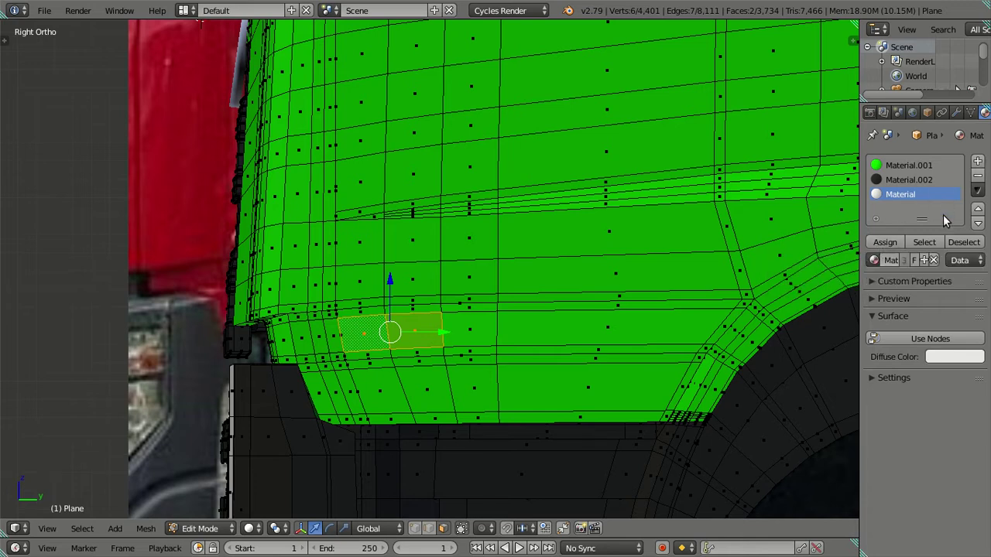
{"action": "left_click", "coordinate": [923, 260]}
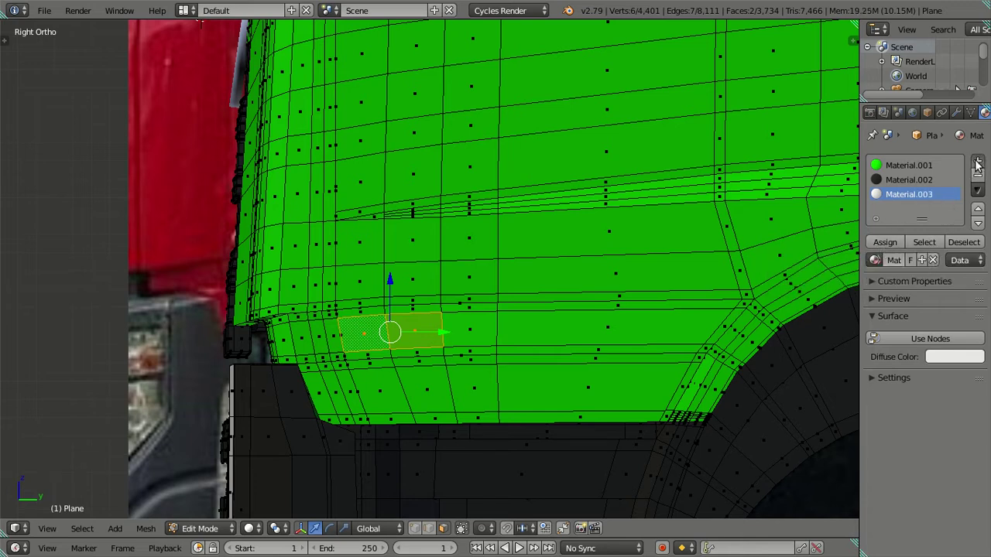
{"action": "left_click", "coordinate": [977, 161]}
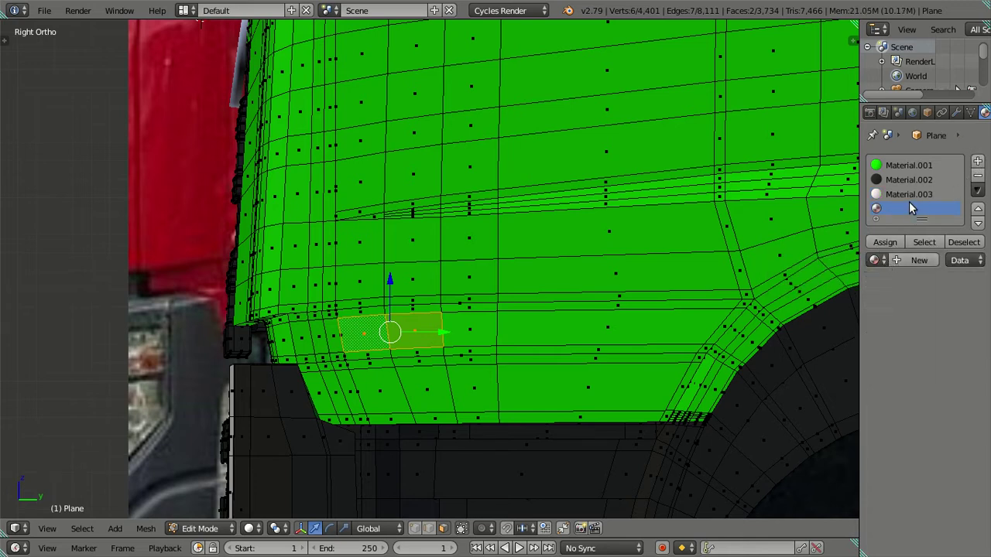
{"action": "left_click", "coordinate": [901, 195]}
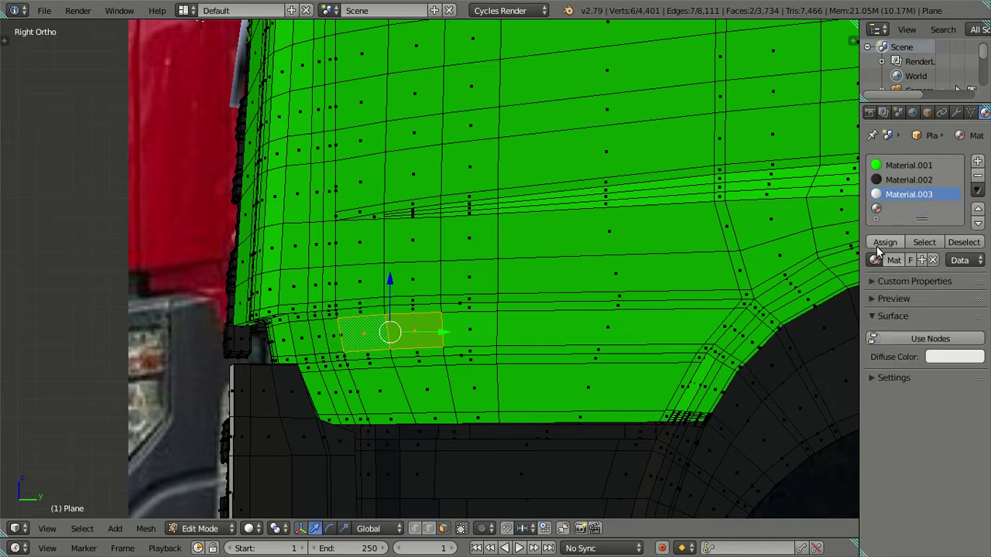
{"action": "left_click", "coordinate": [873, 261]}
{"action": "left_click", "coordinate": [836, 276]}
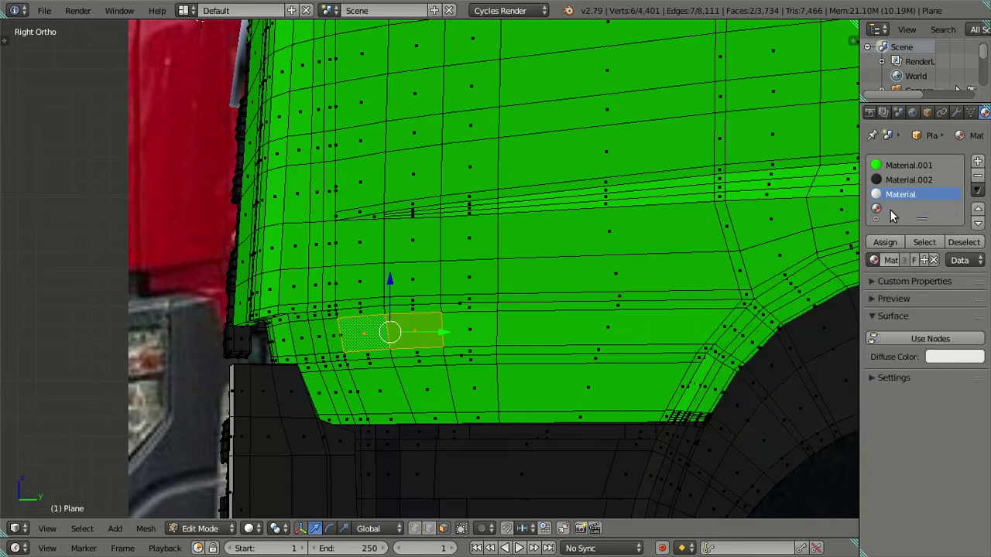
{"action": "left_click", "coordinate": [892, 210]}
{"action": "left_click", "coordinate": [873, 261]}
{"action": "left_click", "coordinate": [818, 306]}
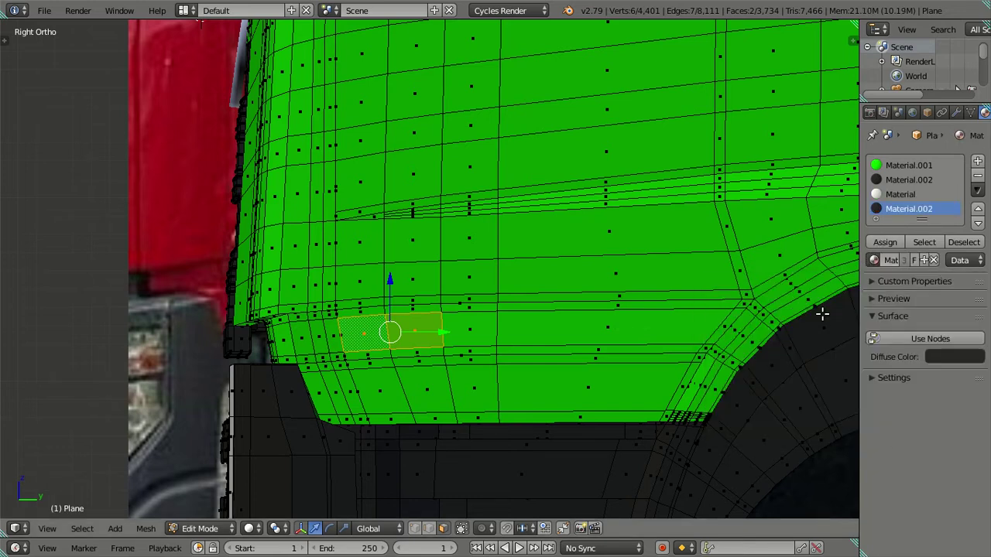
{"action": "left_click", "coordinate": [873, 260]}
{"action": "left_click", "coordinate": [806, 314]}
{"action": "left_click", "coordinate": [874, 260]}
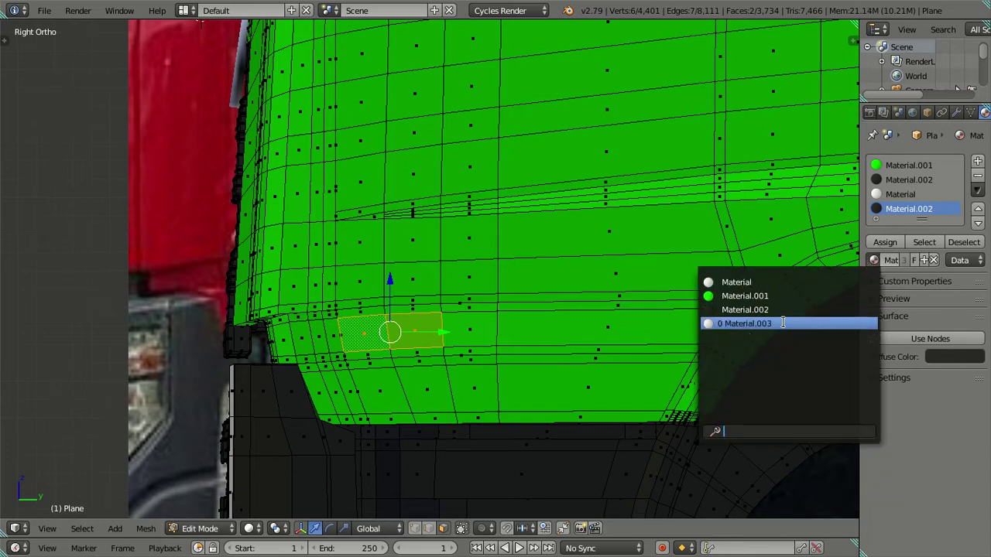
{"action": "left_click", "coordinate": [798, 318]}
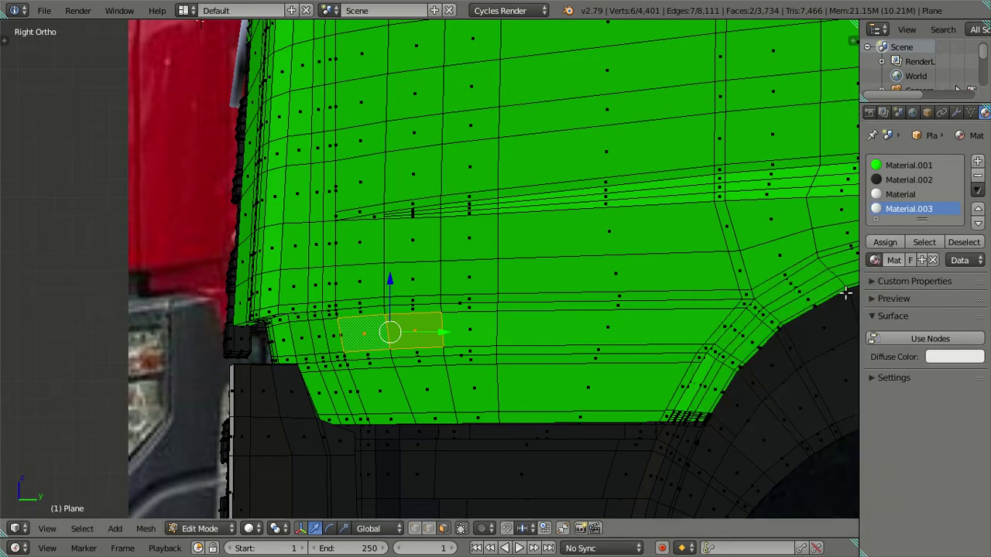
Give Material.003 an orange diffuse colour, checking it against the reference texture
{"action": "left_click", "coordinate": [951, 360]}
{"action": "left_click_drag", "start_coordinate": [896, 232], "coordinate": [868, 252]}
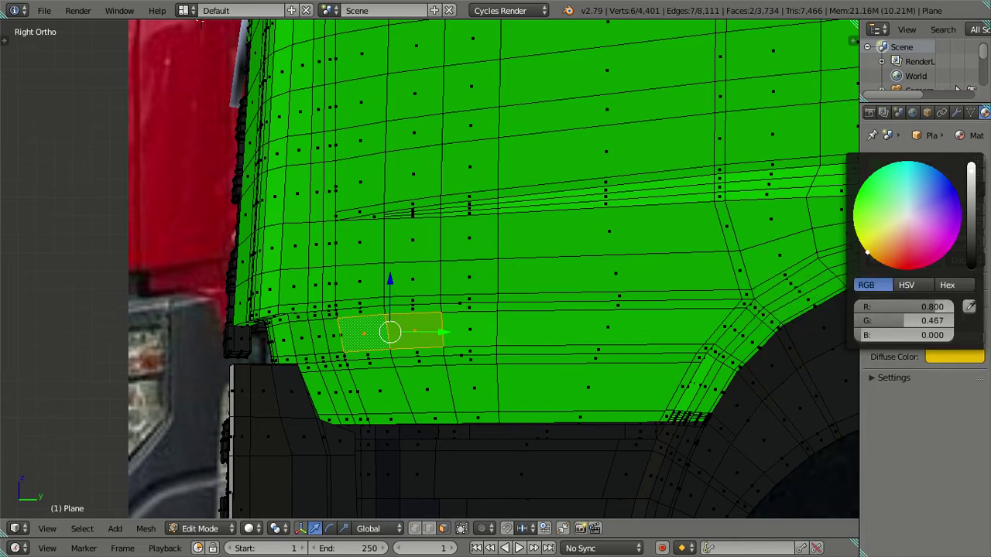
{"action": "key", "text": "alt+z"}
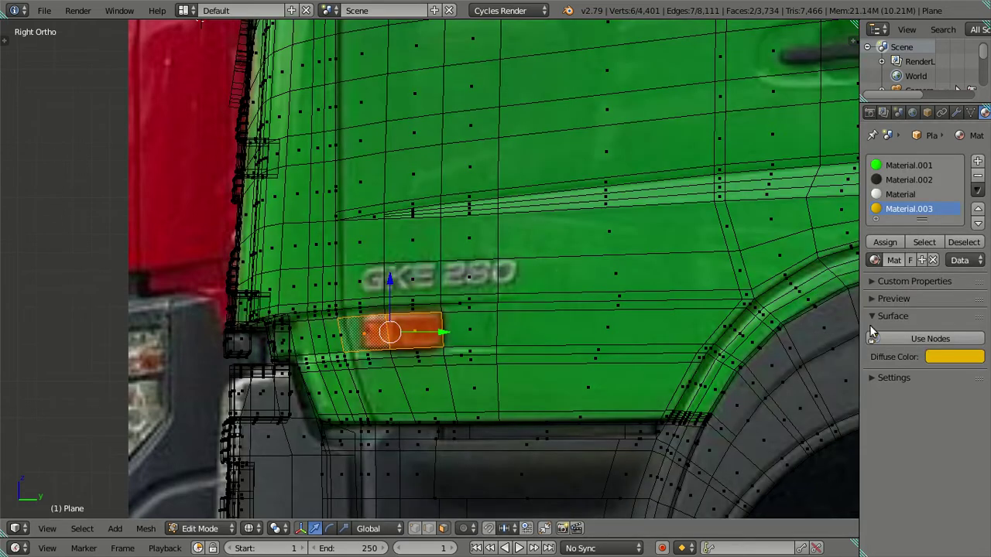
{"action": "left_click", "coordinate": [949, 356]}
{"action": "left_click_drag", "start_coordinate": [880, 250], "coordinate": [878, 261]}
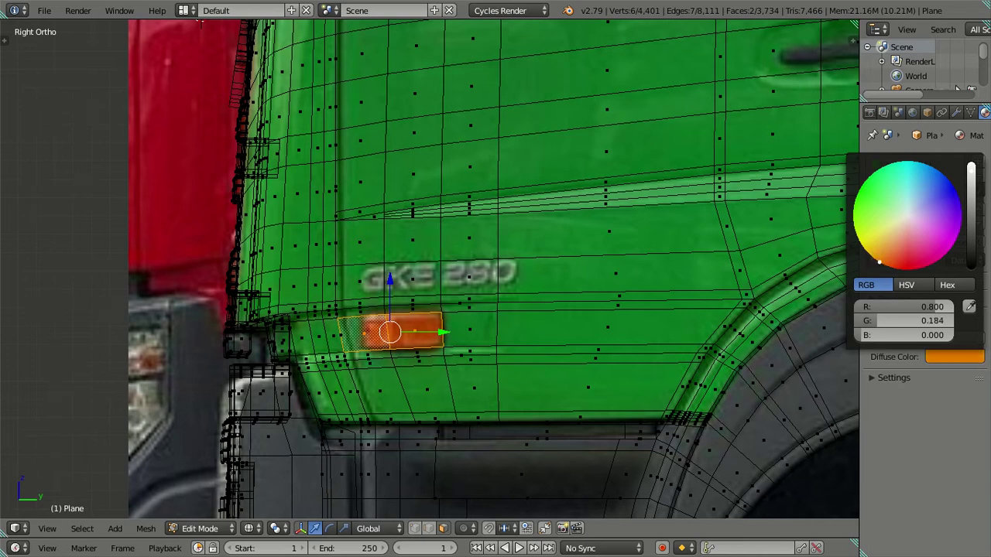
{"action": "left_click_drag", "start_coordinate": [877, 260], "coordinate": [874, 258]}
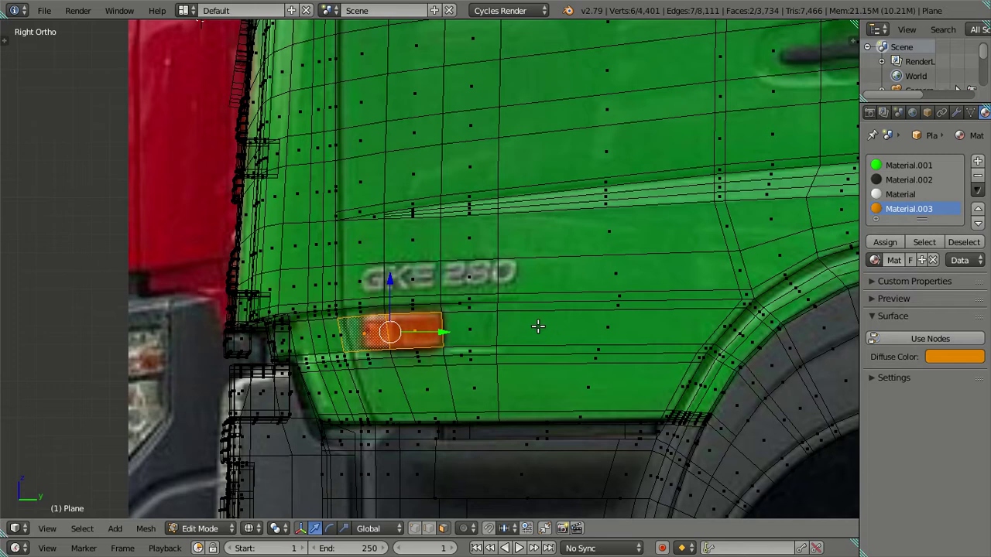
{"action": "left_click", "coordinate": [884, 243]}
{"action": "key", "text": "a"}
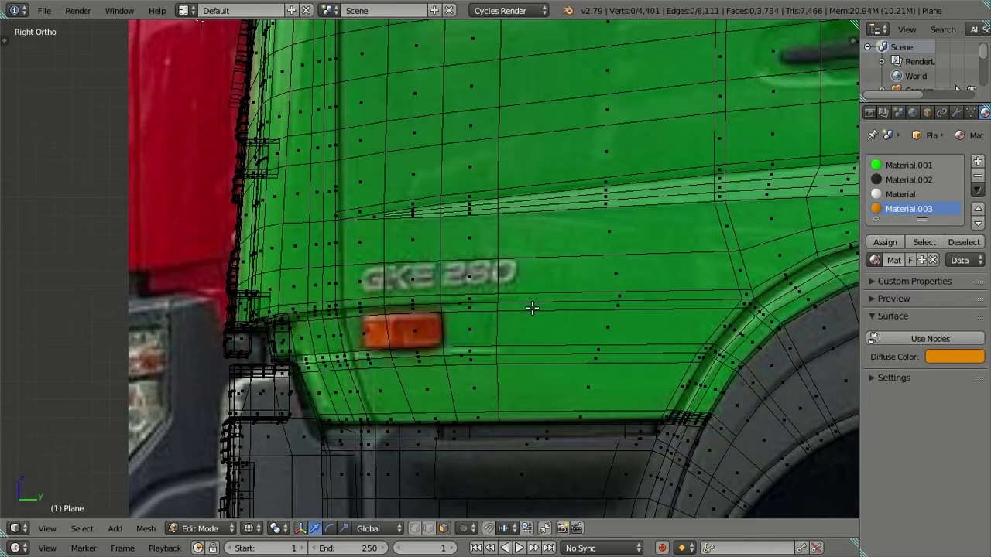
{"action": "key", "text": "alt+z"}
Refine Material.003's diffuse colour to a brighter orange-yellow
{"action": "scroll", "coordinate": [487, 348], "scroll_direction": "up", "scroll_amount": 2}
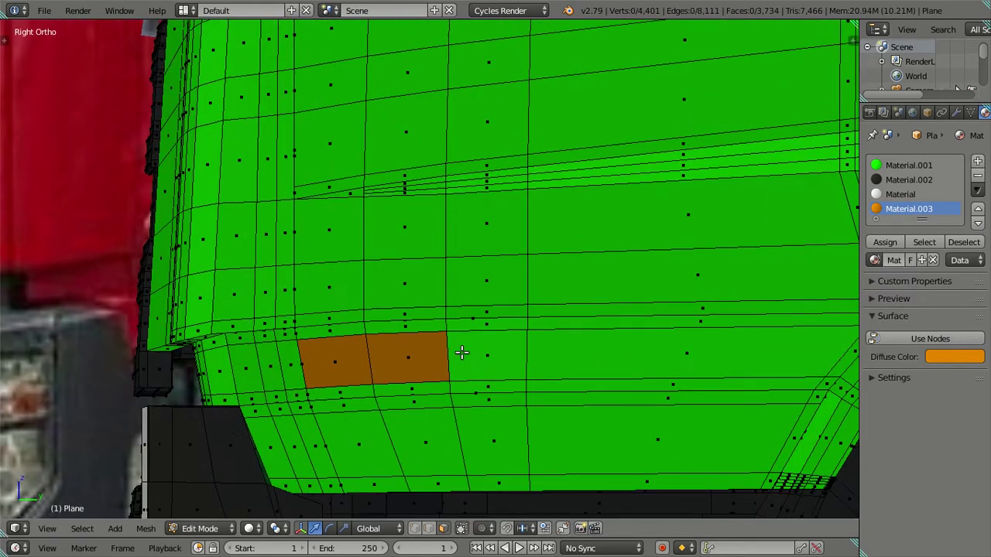
{"action": "left_click", "coordinate": [963, 365]}
{"action": "left_click_drag", "start_coordinate": [920, 239], "coordinate": [919, 224]}
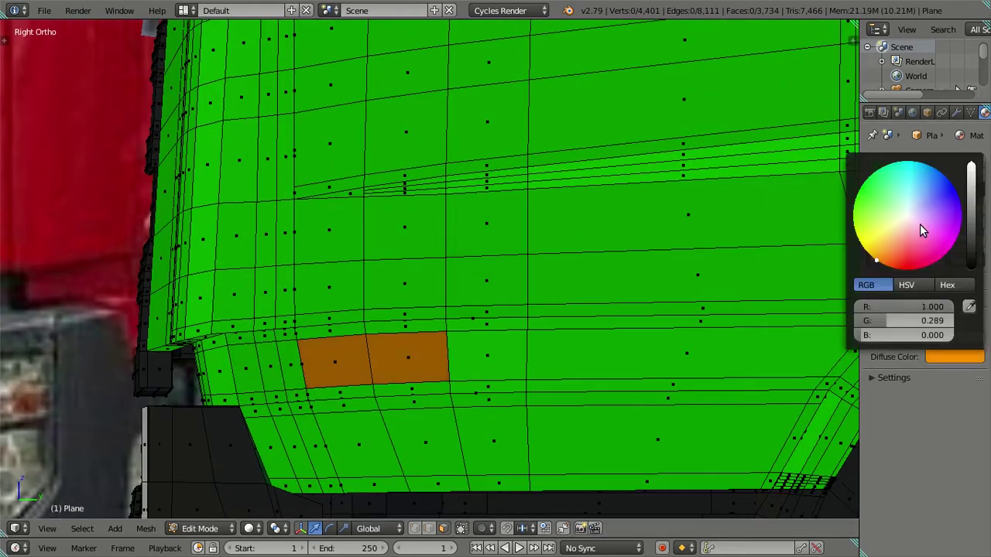
{"action": "left_click", "coordinate": [949, 356]}
{"action": "left_click_drag", "start_coordinate": [880, 248], "coordinate": [862, 246]}
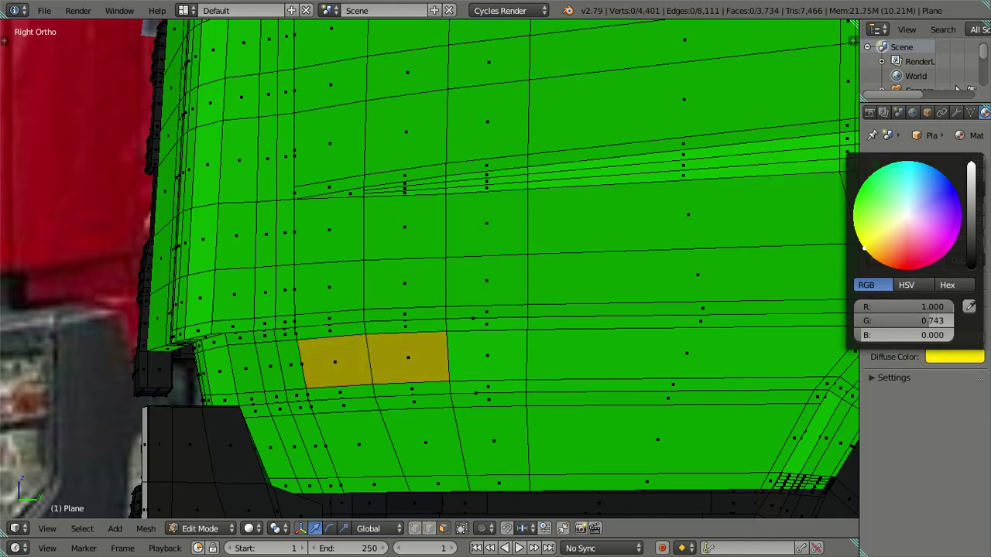
{"action": "left_click_drag", "start_coordinate": [918, 321], "coordinate": [910, 320]}
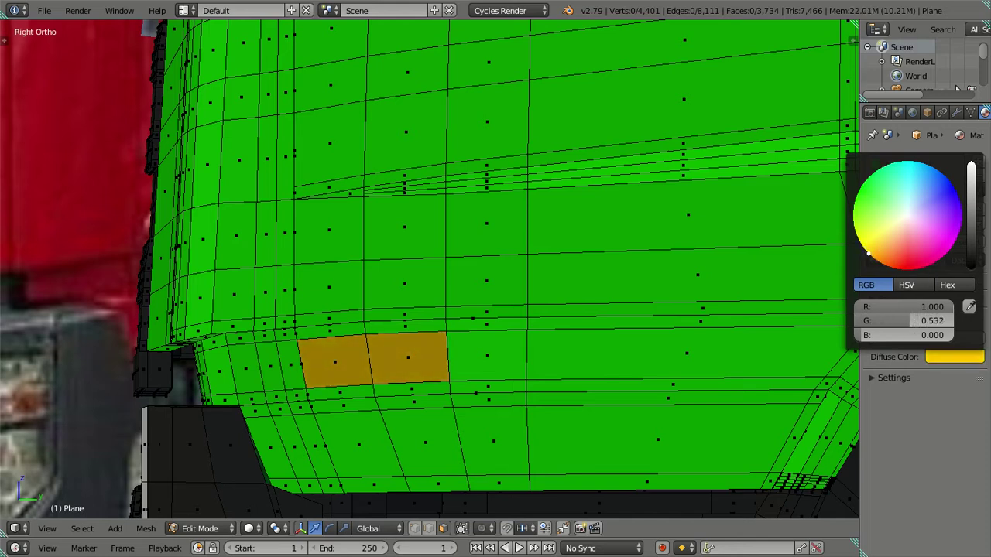
Select the two indicator faces and extrude them in place
{"action": "right_click", "coordinate": [390, 357]}
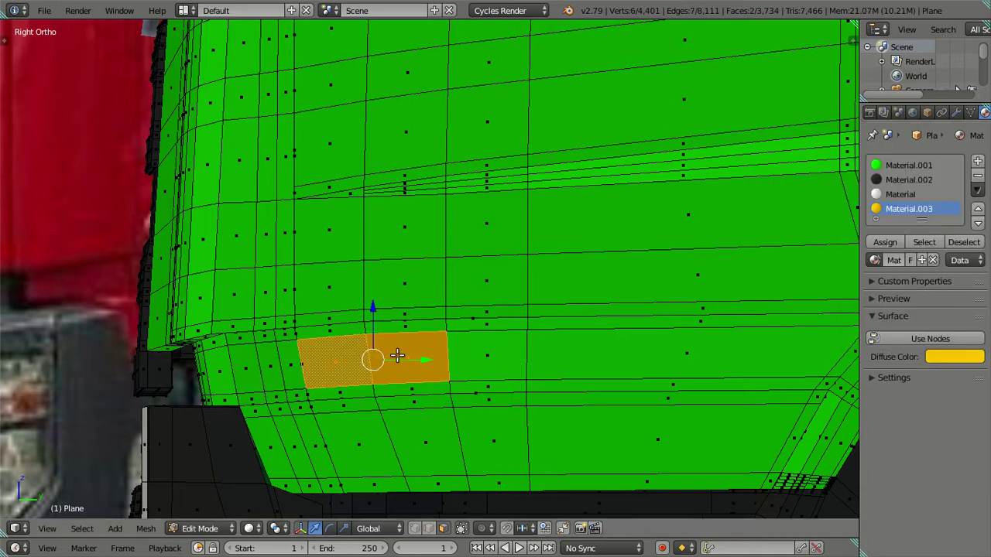
{"action": "key", "text": "alt+z"}
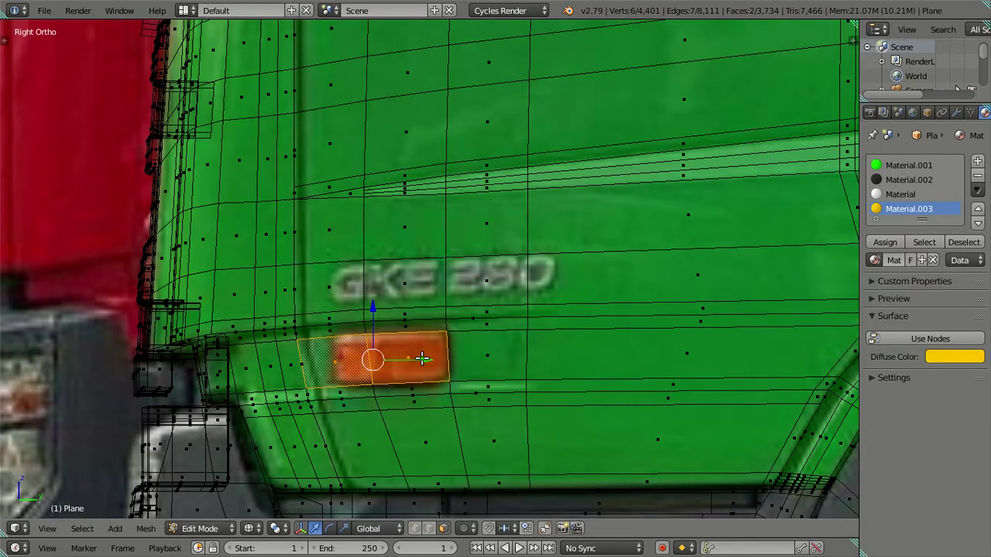
{"action": "scroll", "coordinate": [422, 358], "scroll_direction": "down", "scroll_amount": 3}
{"action": "scroll", "coordinate": [421, 354], "scroll_direction": "down", "scroll_amount": 2}
{"action": "key", "text": "alt+z"}
{"action": "mouse_move", "coordinate": [420, 349]}
{"action": "middle_mouse_down"}
{"action": "mouse_move", "coordinate": [550, 385]}
{"action": "mouse_move", "coordinate": [546, 367]}
{"action": "mouse_move", "coordinate": [493, 345]}
{"action": "mouse_move", "coordinate": [464, 309]}
{"action": "mouse_move", "coordinate": [455, 233]}
{"action": "middle_mouse_up"}
{"action": "key", "text": "e"}
{"action": "right_click", "coordinate": [546, 361]}
Hide the connected green side panel and return to the right side reference view
{"action": "scroll", "coordinate": [569, 351], "scroll_direction": "up", "scroll_amount": 2}
{"action": "key", "text": "a"}
{"action": "scroll", "coordinate": [464, 309], "scroll_direction": "up", "scroll_amount": 2}
{"action": "right_click", "coordinate": [455, 233]}
{"action": "key", "text": "ctrl+l"}
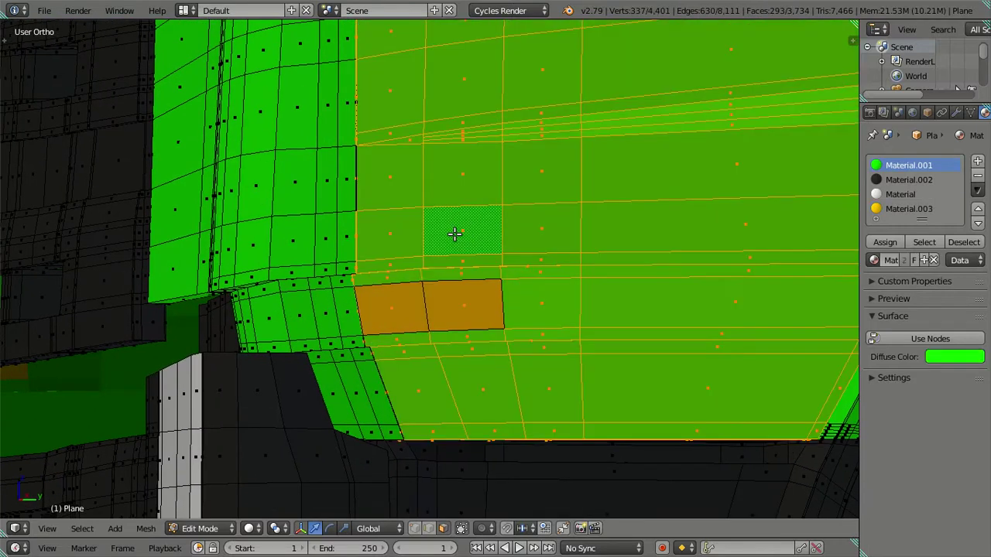
{"action": "key", "text": "h"}
{"action": "key", "text": "KP_3"}
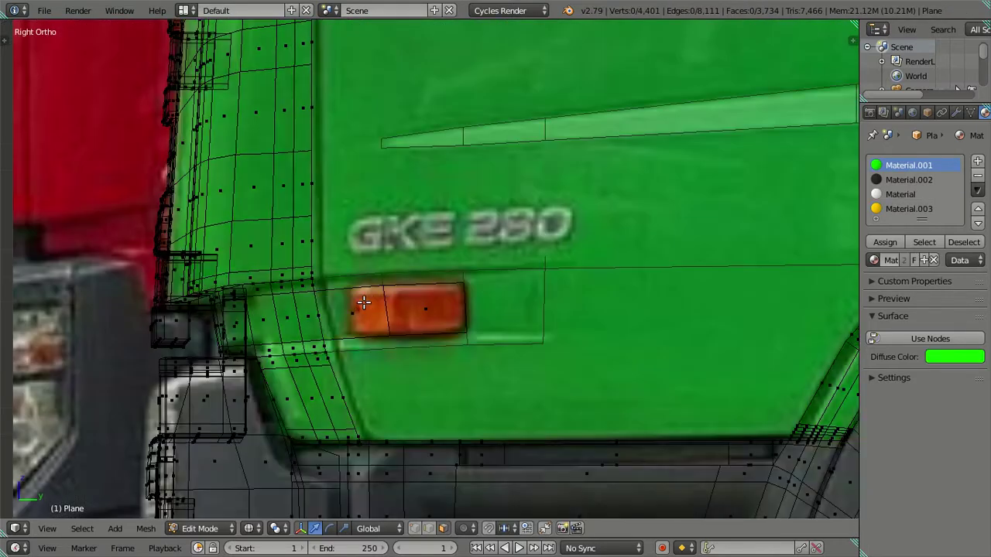
{"action": "key", "text": "ctrl+r"}
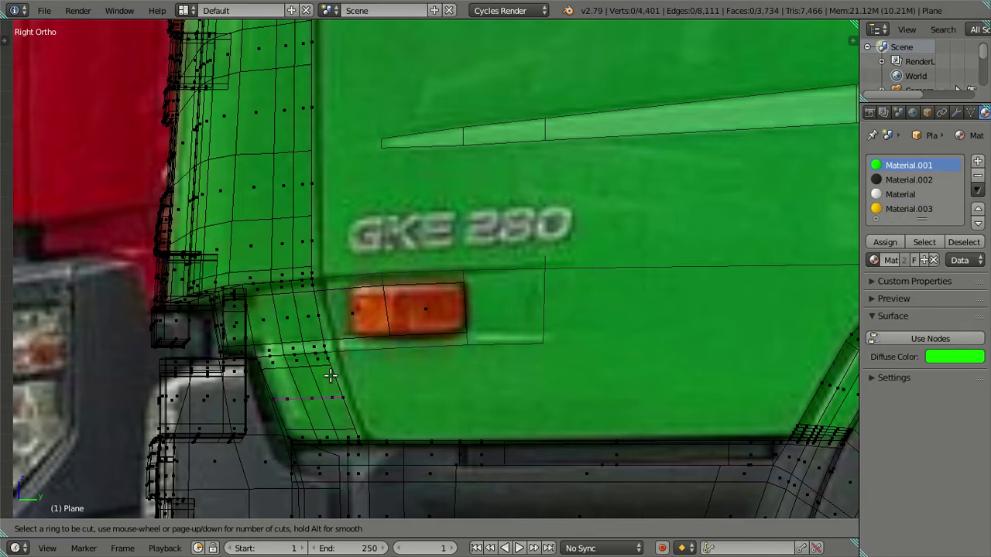
Add an edge loop at the lamp's left edge and rotate it to follow the lamp's angle
{"action": "left_click", "coordinate": [331, 295]}
{"action": "left_click", "coordinate": [353, 297]}
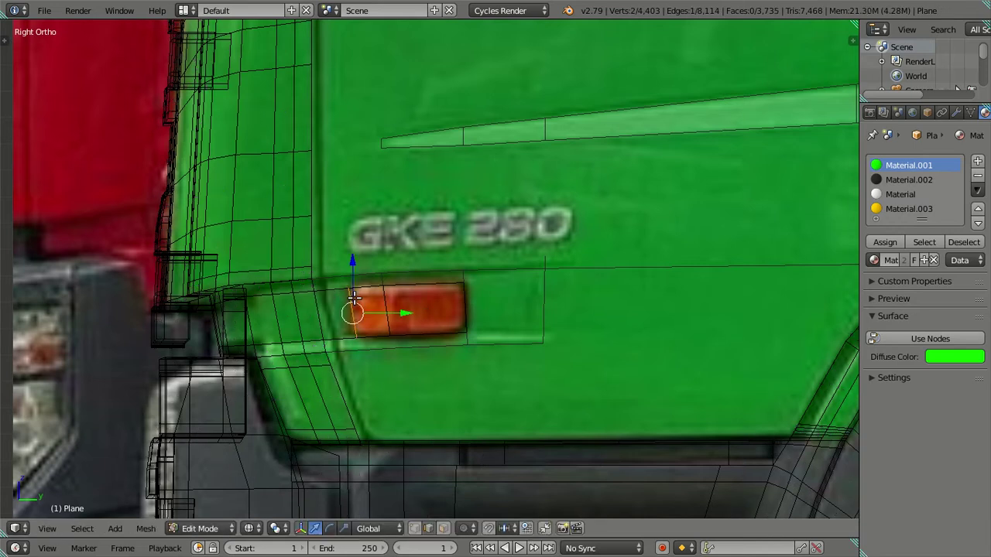
{"action": "scroll", "coordinate": [401, 338], "scroll_direction": "up", "scroll_amount": 3}
{"action": "scroll", "coordinate": [473, 276], "scroll_direction": "up", "scroll_amount": 1}
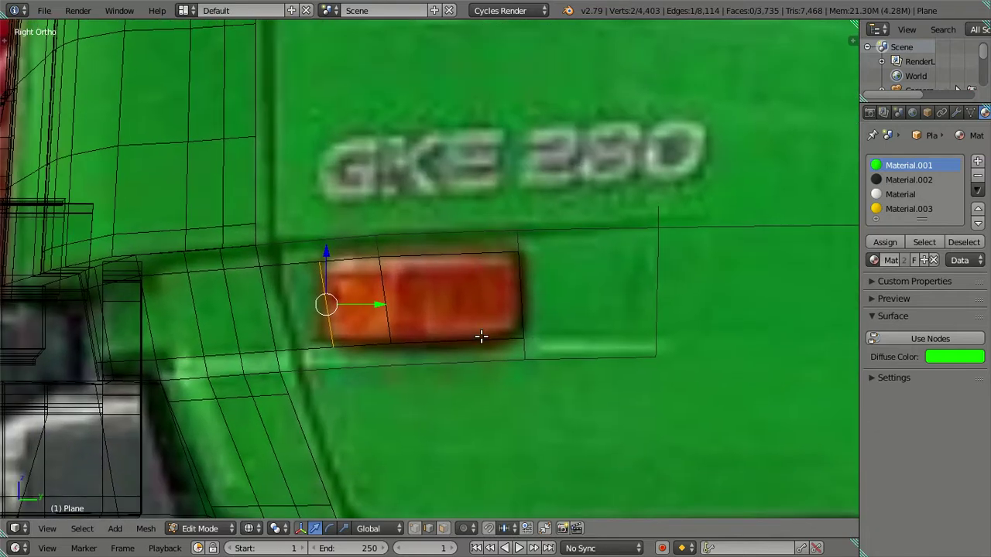
{"action": "key", "text": "r"}
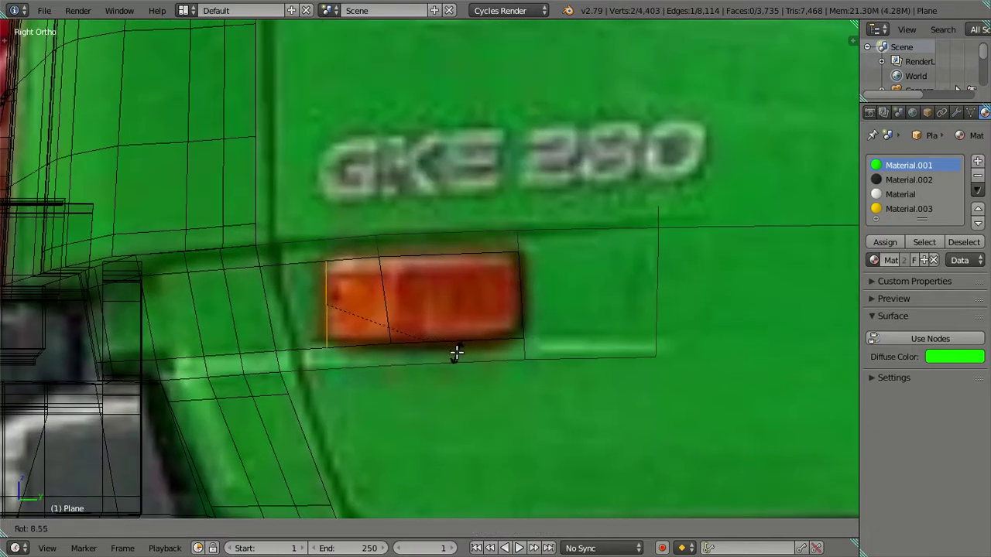
{"action": "left_click", "coordinate": [448, 344]}
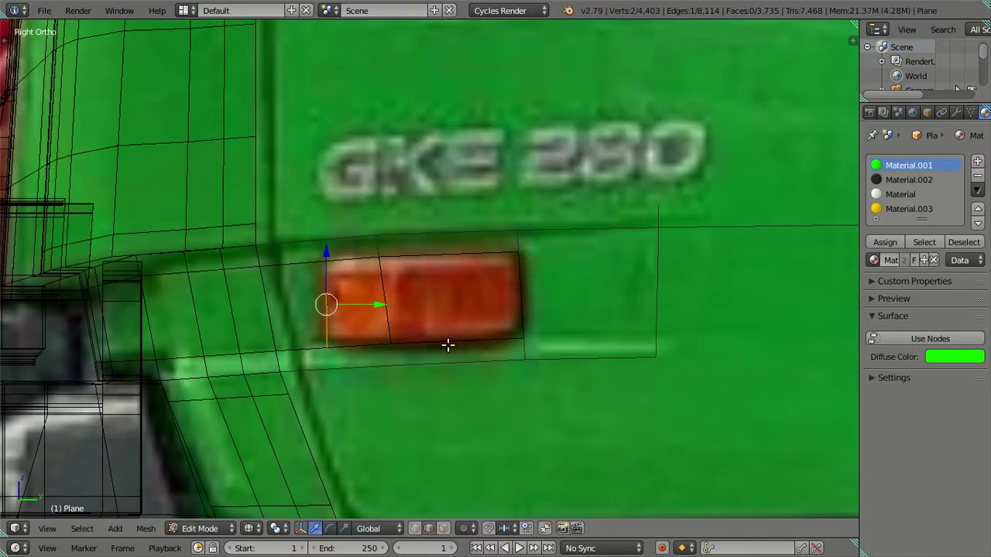
Dissolve the edge splitting the lamp and delete the face left of the lamp
{"action": "right_click", "coordinate": [382, 301]}
{"action": "key", "text": "x"}
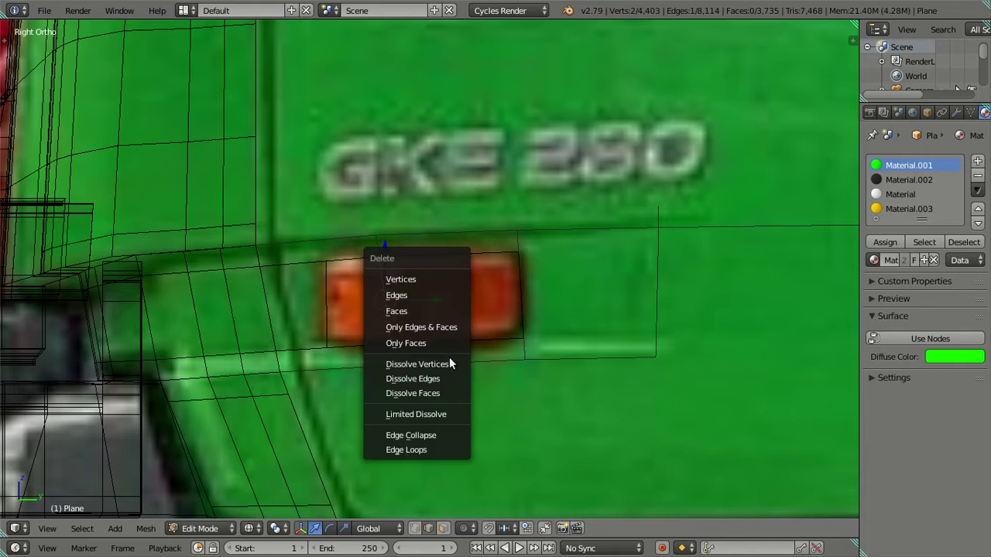
{"action": "left_click", "coordinate": [441, 382]}
{"action": "right_click", "coordinate": [326, 303]}
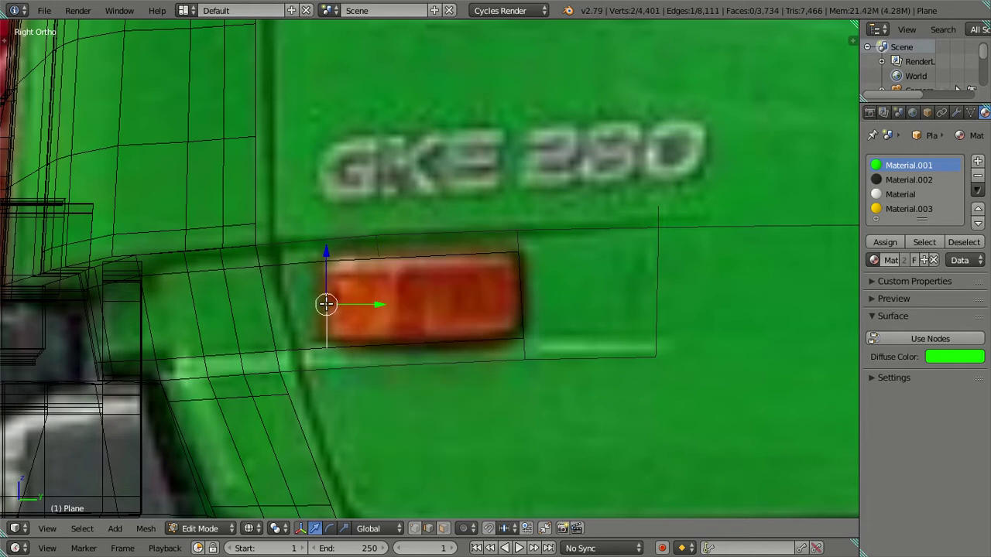
{"action": "key", "text": "ctrl+KP_Add"}
{"action": "right_click", "coordinate": [506, 301], "text": "shift"}
{"action": "key", "text": "x"}
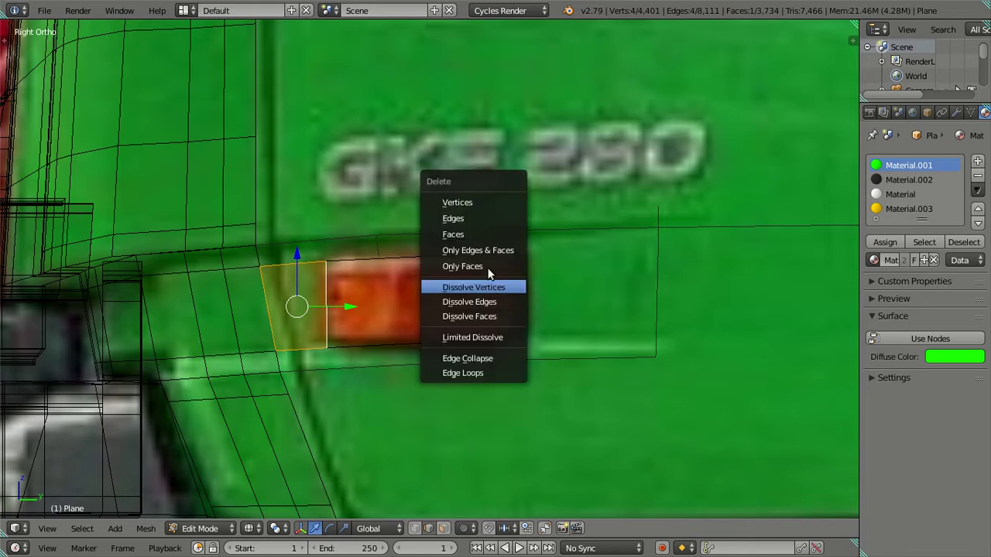
{"action": "left_click", "coordinate": [480, 235]}
Move the lamp rectangle's right edge along Z to match the lamp outline
{"action": "right_click", "coordinate": [391, 342]}
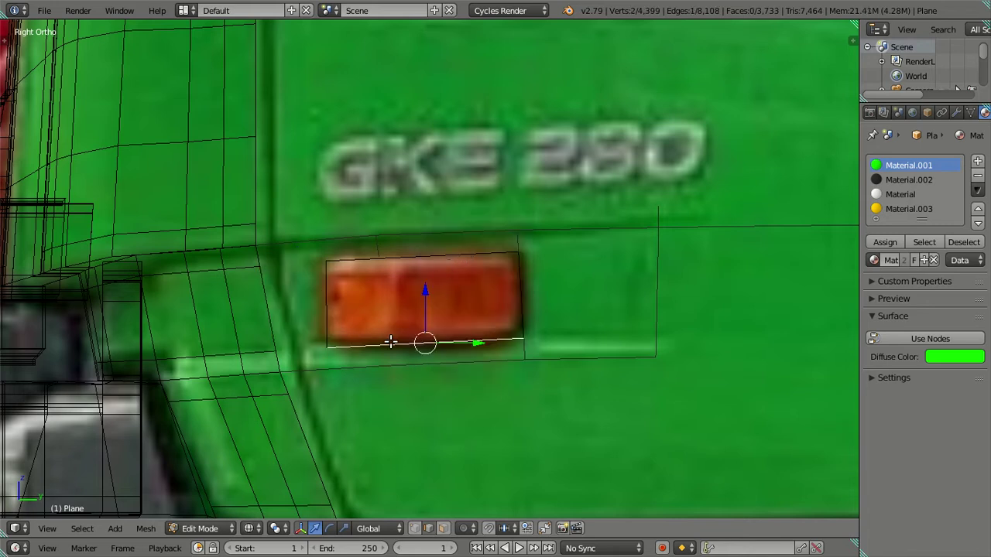
{"action": "right_click", "coordinate": [334, 306]}
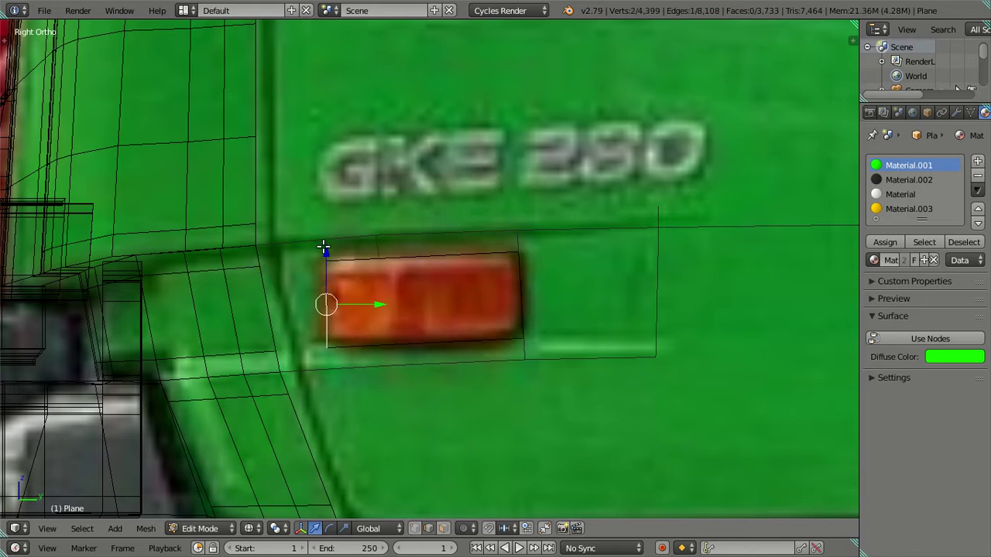
{"action": "left_click_drag", "start_coordinate": [323, 246], "coordinate": [325, 244]}
{"action": "right_click", "coordinate": [325, 245]}
{"action": "right_click", "coordinate": [523, 316]}
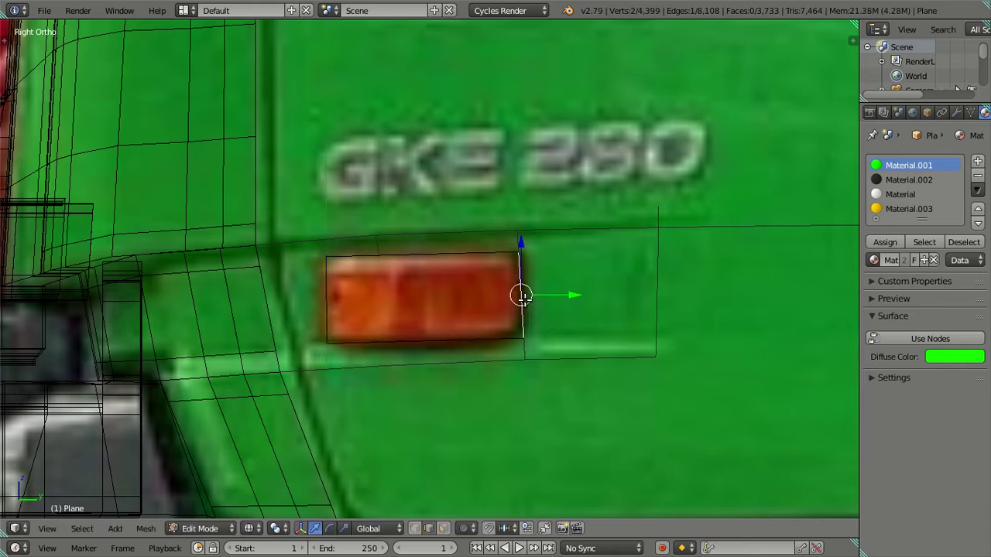
{"action": "key", "text": "r"}
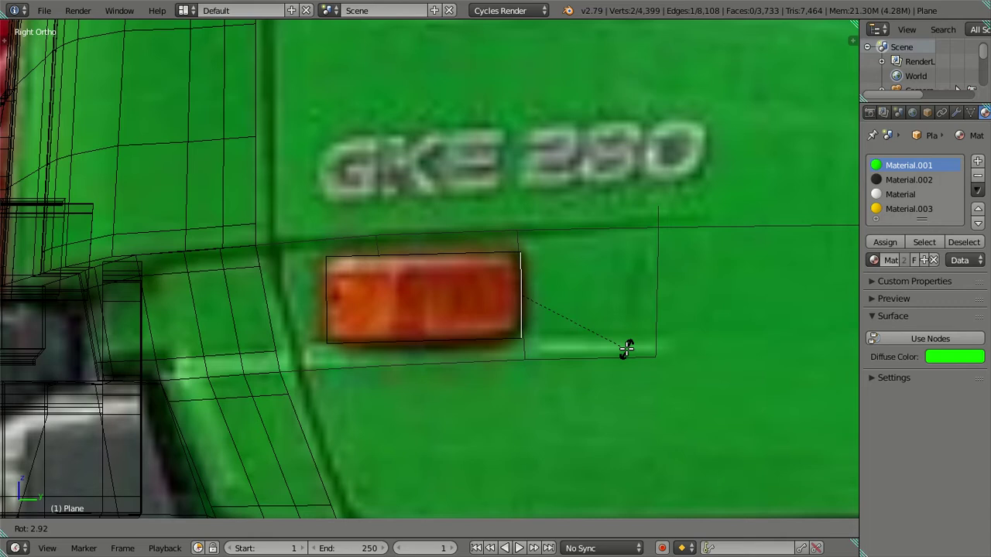
{"action": "right_click", "coordinate": [626, 349]}
{"action": "key", "text": "g"}
{"action": "key", "text": "z"}
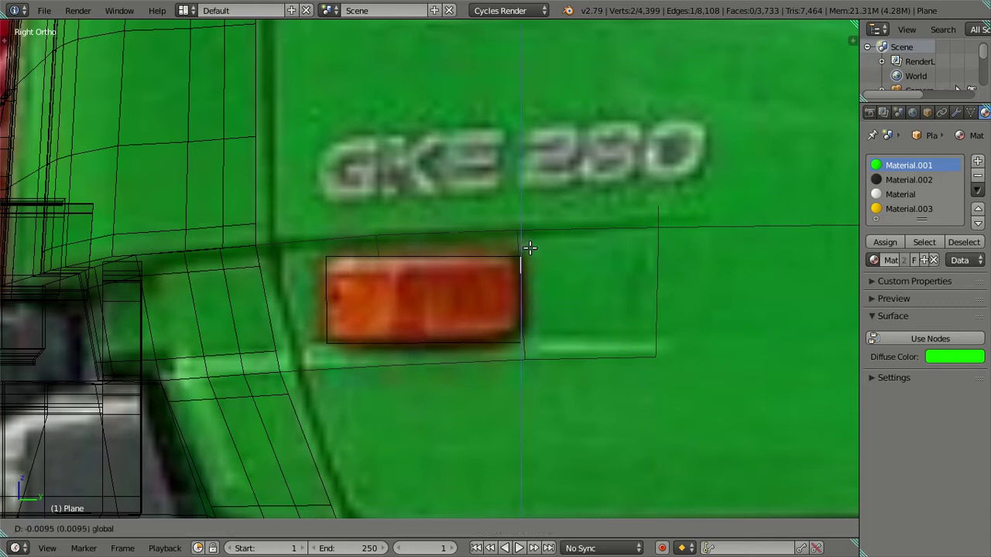
{"action": "left_click", "coordinate": [530, 248]}
Nudge the rectangle's left edge and, along Y, its right edge to fit the lamp
{"action": "right_click", "coordinate": [334, 304]}
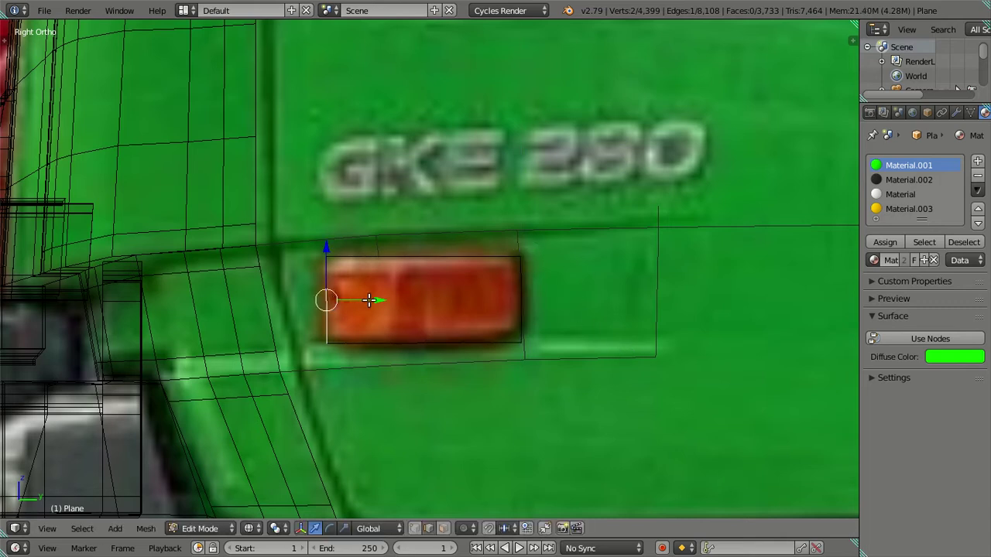
{"action": "key", "text": "g"}
{"action": "left_click", "coordinate": [361, 299]}
{"action": "right_click", "coordinate": [511, 299]}
{"action": "key", "text": "g"}
{"action": "key", "text": "y"}
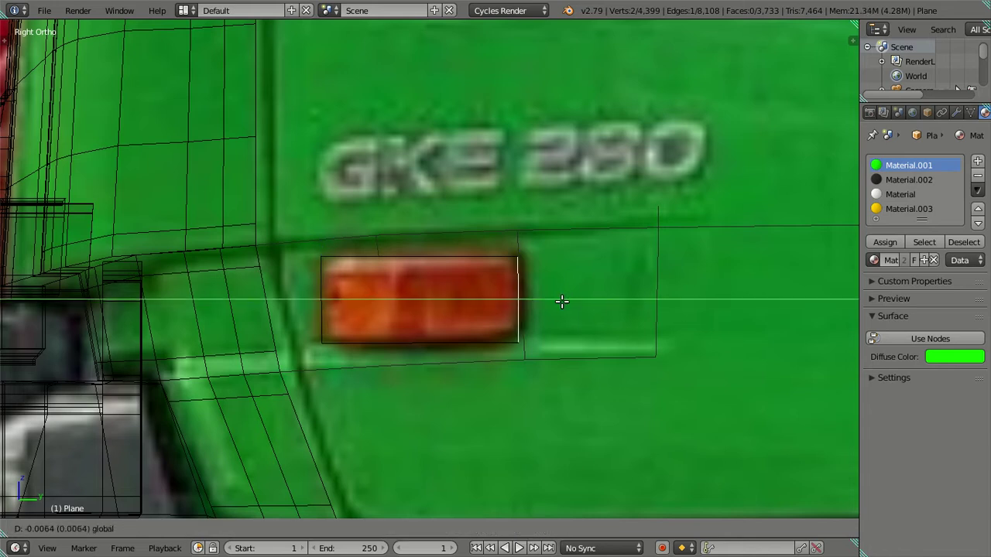
{"action": "left_click", "coordinate": [547, 300]}
Deselect all, switch to solid shading, and select the rectangle on the door
{"action": "key", "text": "a"}
{"action": "key", "text": "z"}
{"action": "mouse_move", "coordinate": [442, 305]}
{"action": "middle_mouse_down"}
{"action": "mouse_move", "coordinate": [442, 327]}
{"action": "mouse_move", "coordinate": [533, 349]}
{"action": "middle_mouse_up"}
{"action": "right_click", "coordinate": [543, 323]}
{"action": "scroll", "coordinate": [545, 324], "scroll_direction": "down", "scroll_amount": 3}
Extrude the lamp rectangle along X into a thin slab, then exit fullscreen
{"action": "key", "text": "e"}
{"action": "left_click", "coordinate": [568, 348]}
{"action": "scroll", "coordinate": [611, 347], "scroll_direction": "up", "scroll_amount": 2}
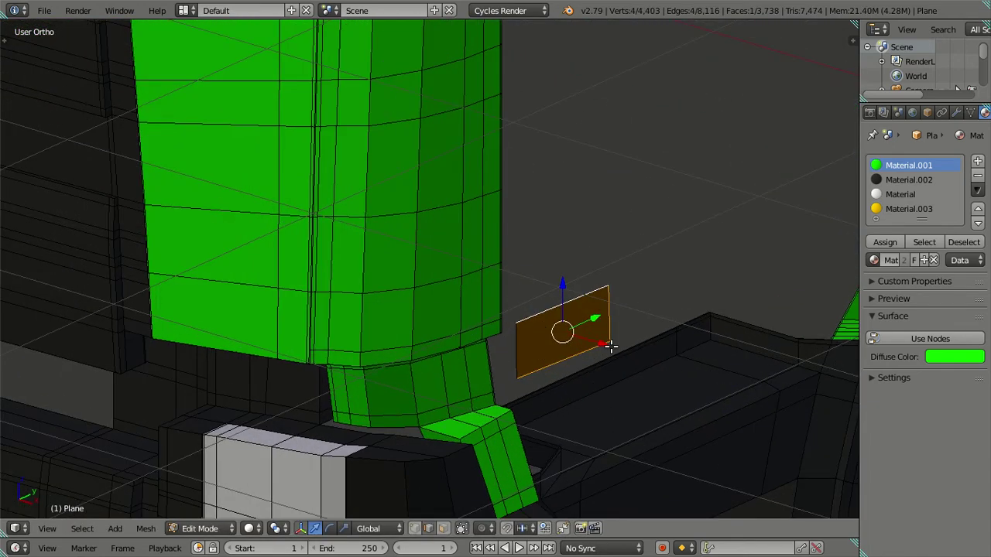
{"action": "key", "text": "e"}
{"action": "key", "text": "x"}
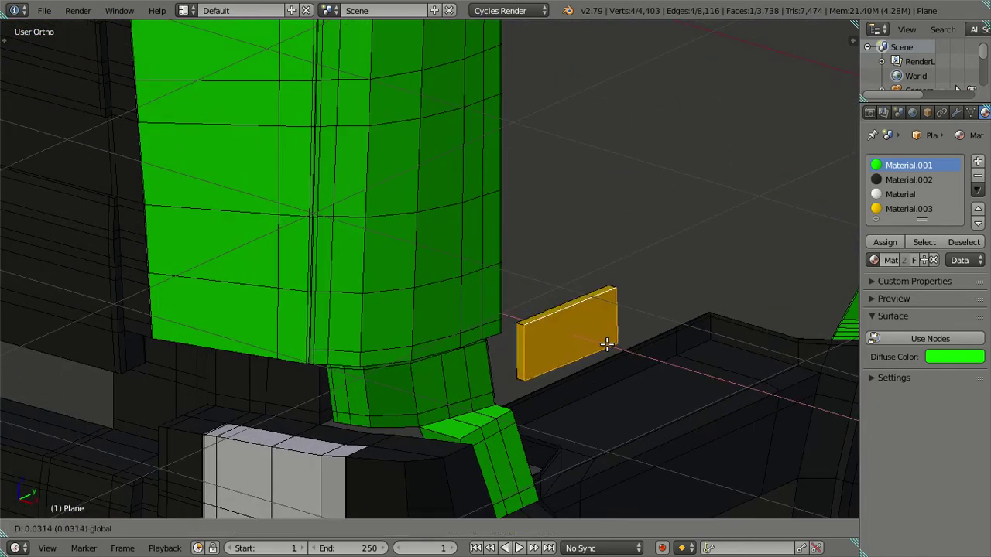
{"action": "left_click", "coordinate": [603, 342]}
{"action": "middle_click_drag", "start_coordinate": [599, 344], "coordinate": [590, 392]}
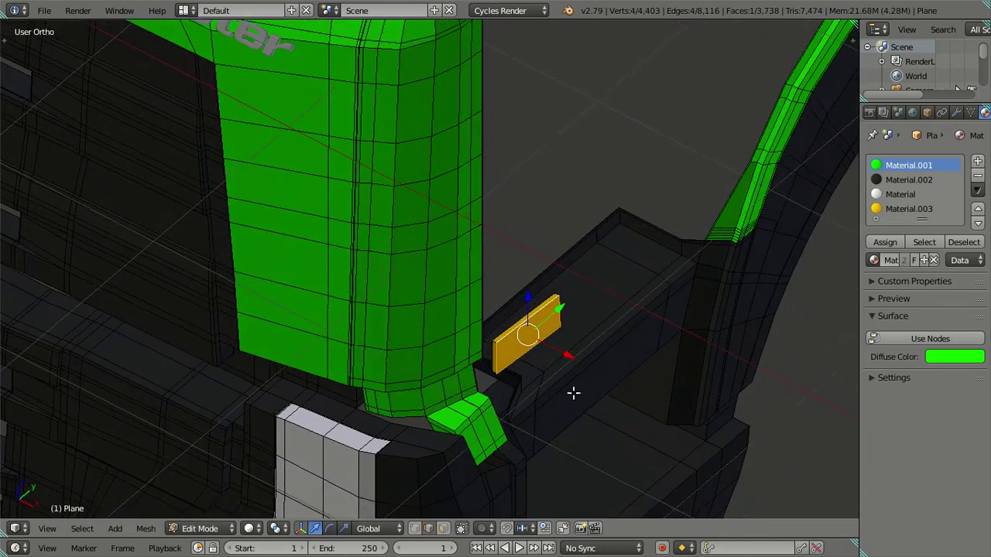
{"action": "left_click", "coordinate": [119, 10]}
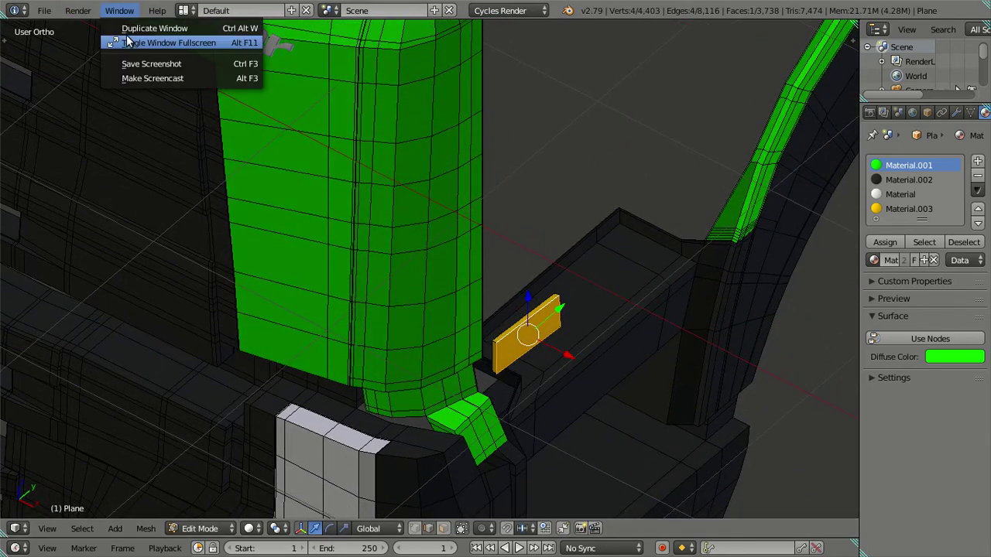
{"action": "left_click", "coordinate": [128, 42]}
Minimize Blender and zoom into the green truck reference photo, then close it
{"action": "left_click", "coordinate": [14, 10]}
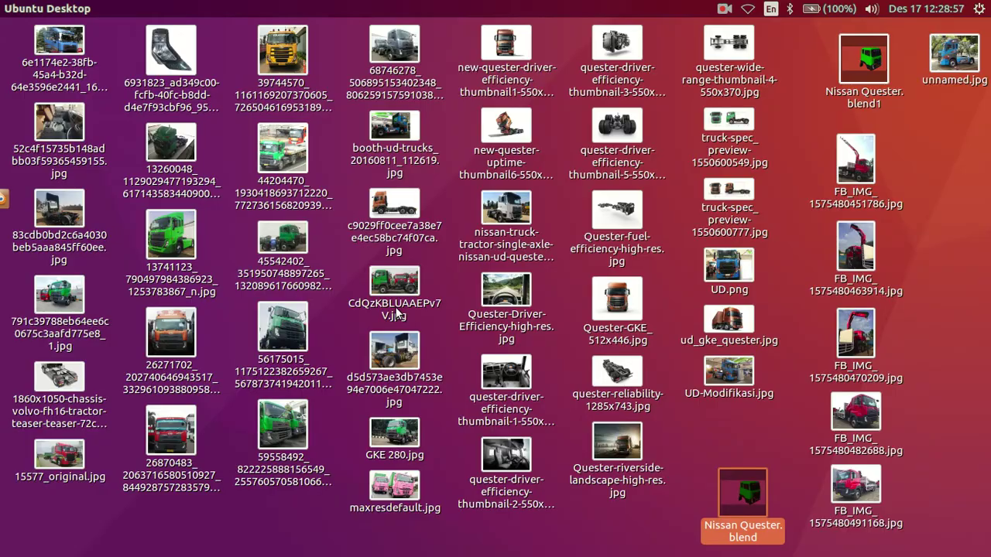
{"action": "double_click", "coordinate": [279, 458]}
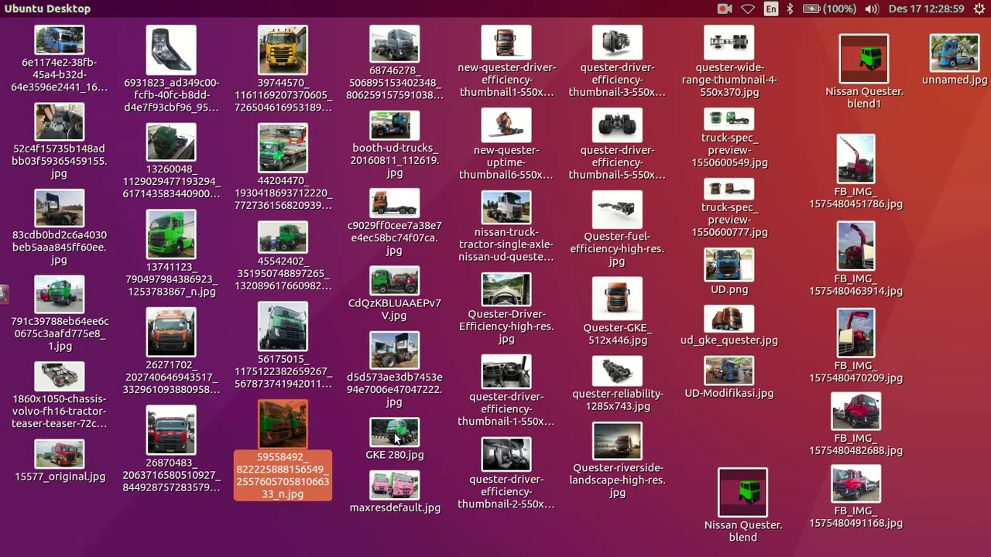
{"action": "scroll", "coordinate": [352, 431], "scroll_direction": "up", "scroll_amount": 1}
{"action": "scroll", "coordinate": [344, 432], "scroll_direction": "up", "scroll_amount": 1}
{"action": "scroll", "coordinate": [333, 432], "scroll_direction": "up", "scroll_amount": 1}
{"action": "scroll", "coordinate": [323, 432], "scroll_direction": "up", "scroll_amount": 1}
{"action": "scroll", "coordinate": [323, 431], "scroll_direction": "up", "scroll_amount": 1}
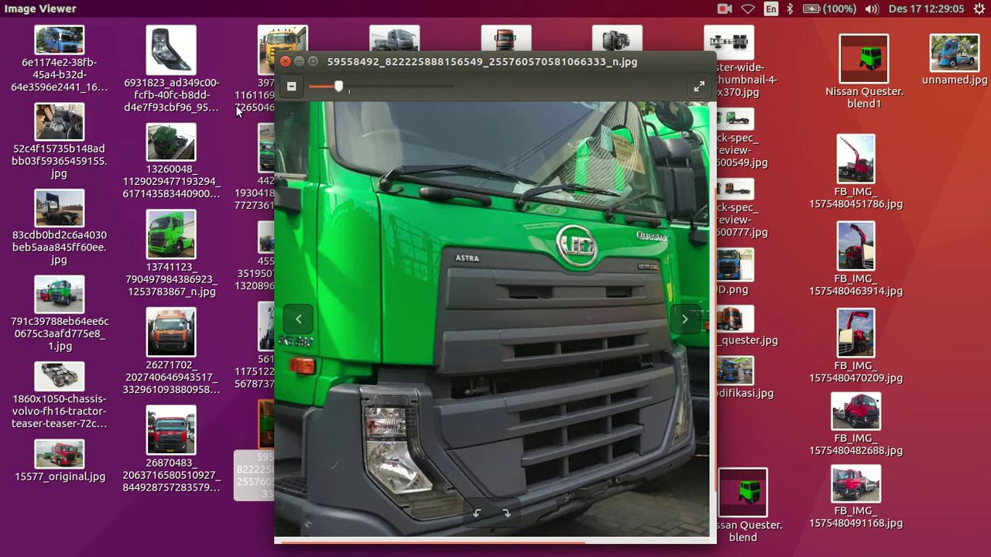
{"action": "left_click", "coordinate": [286, 61]}
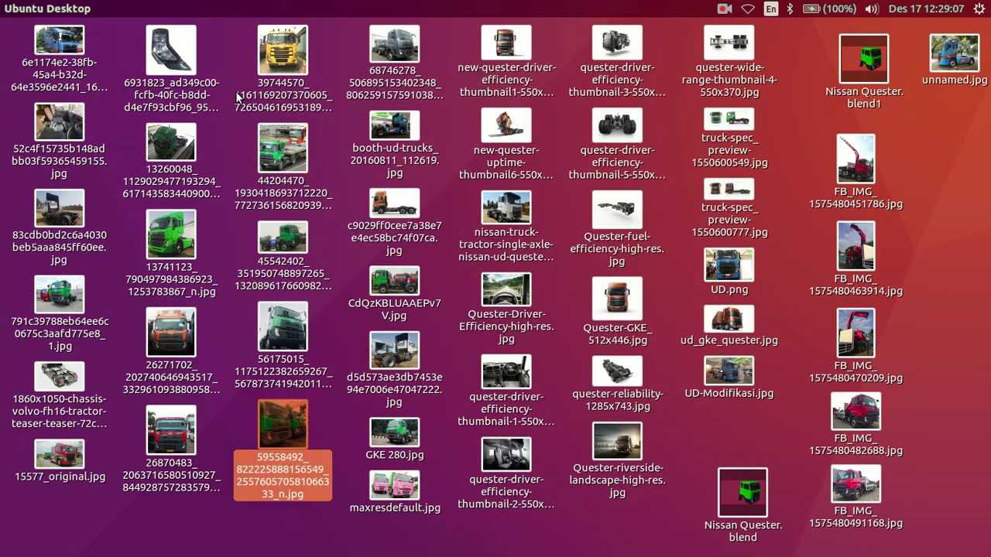
Open the white tractor unit photo and zoom in for reference, then close it
{"action": "left_click", "coordinate": [50, 216]}
{"action": "double_click", "coordinate": [59, 209]}
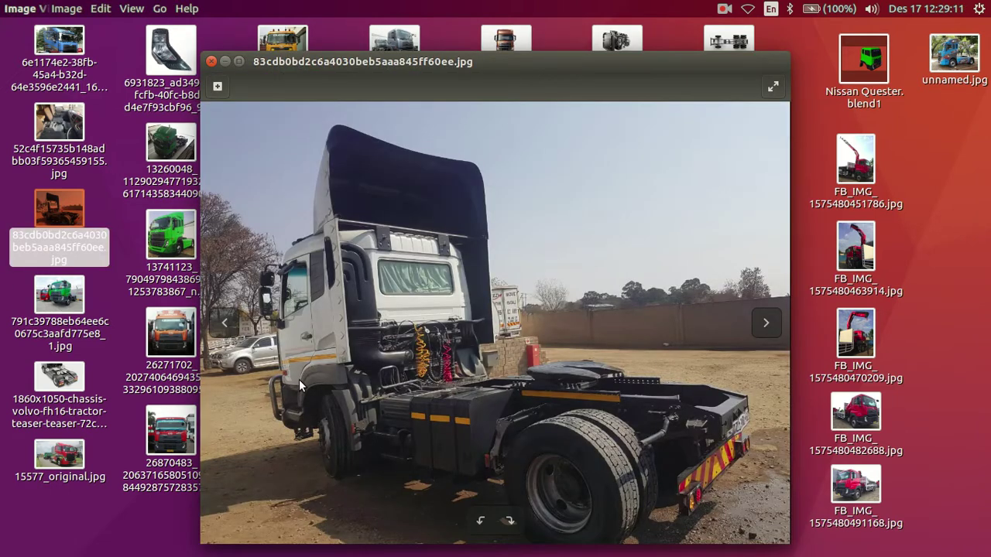
{"action": "scroll", "coordinate": [301, 385], "scroll_direction": "up", "scroll_amount": 2}
{"action": "scroll", "coordinate": [301, 385], "scroll_direction": "up", "scroll_amount": 2}
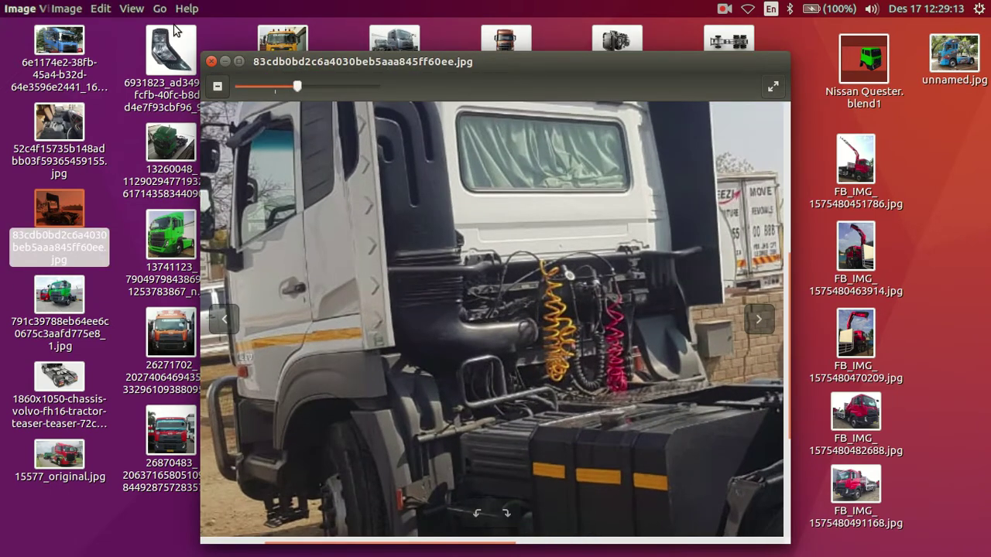
{"action": "left_click", "coordinate": [212, 62]}
View the 15577_original.jpg photo for reference, then close it
{"action": "left_click", "coordinate": [60, 460]}
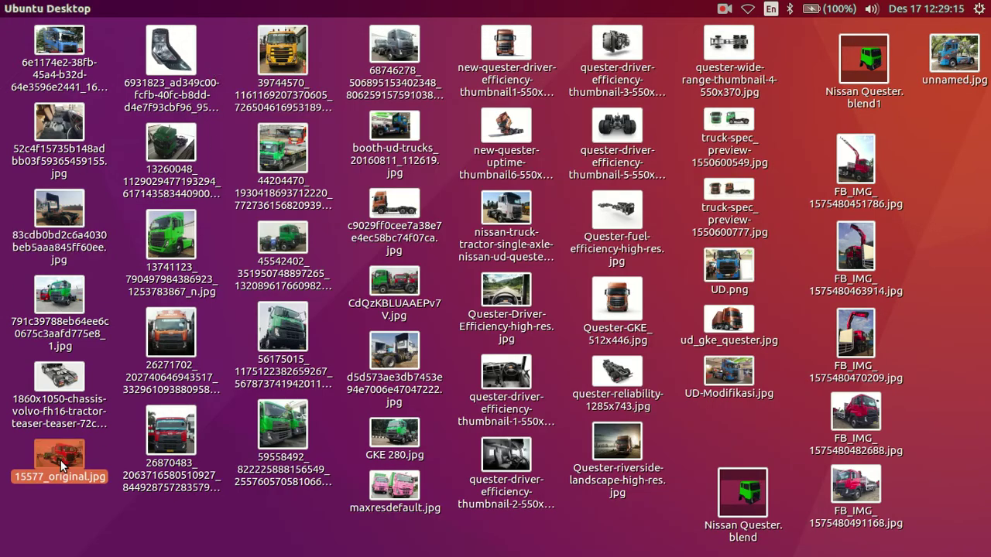
{"action": "double_click", "coordinate": [60, 456]}
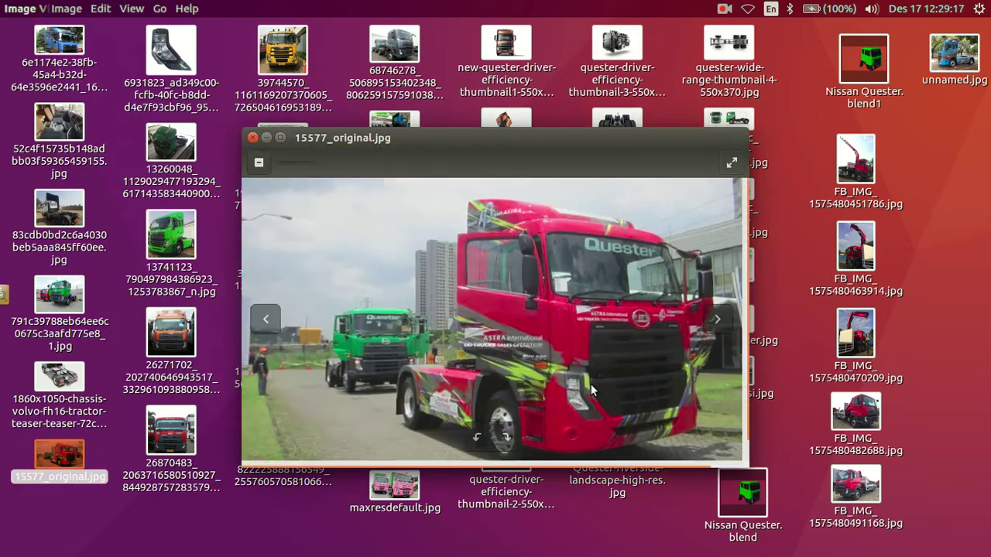
{"action": "scroll", "coordinate": [591, 390], "scroll_direction": "up", "scroll_amount": 3}
{"action": "left_click", "coordinate": [252, 137]}
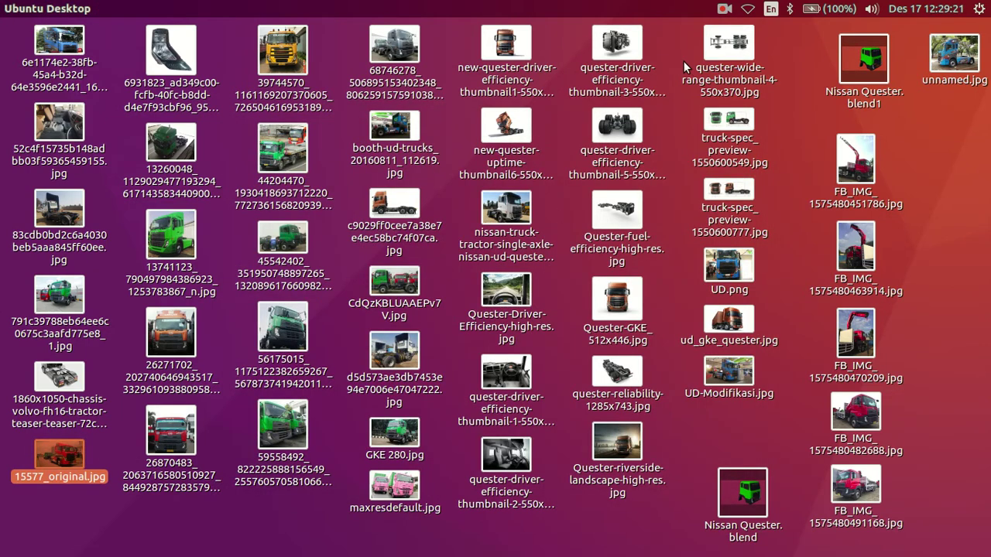
Inspect the white truck side-view photo's cab door and wheel arch, then return to Blender
{"action": "left_click", "coordinate": [391, 364]}
{"action": "double_click", "coordinate": [395, 364]}
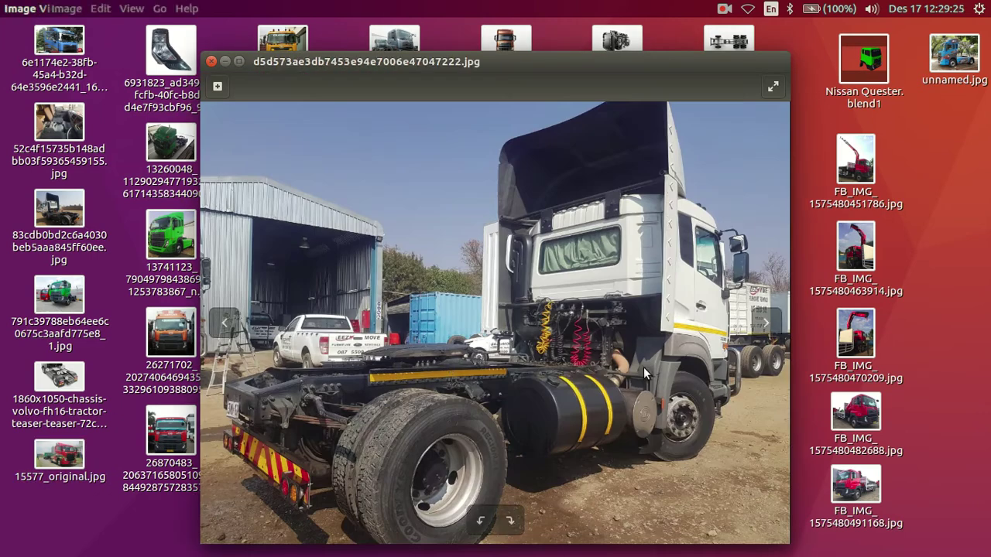
{"action": "scroll", "coordinate": [757, 364], "scroll_direction": "up", "scroll_amount": 2}
{"action": "scroll", "coordinate": [757, 363], "scroll_direction": "up", "scroll_amount": 2}
{"action": "scroll", "coordinate": [757, 364], "scroll_direction": "up", "scroll_amount": 1}
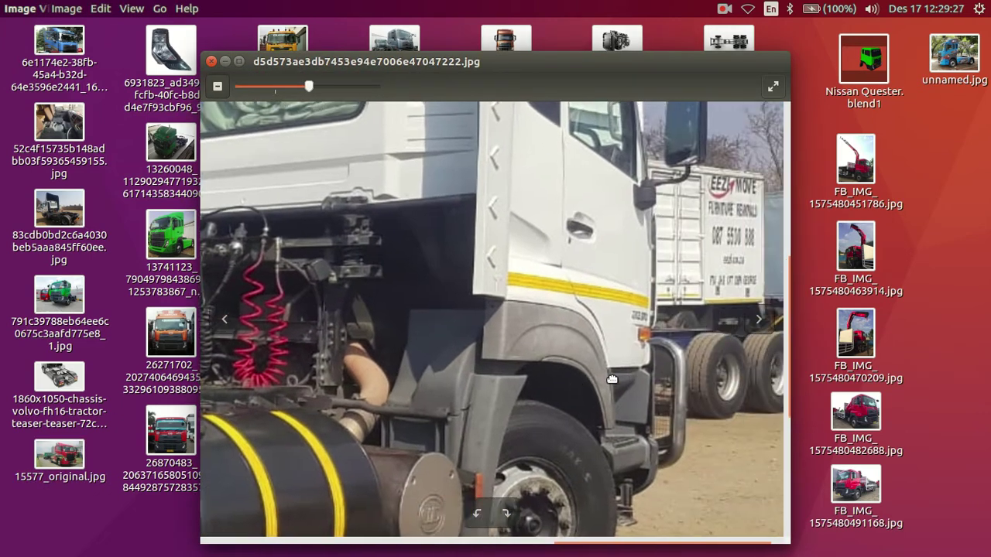
{"action": "left_click_drag", "start_coordinate": [757, 363], "coordinate": [603, 377]}
{"action": "scroll", "coordinate": [580, 341], "scroll_direction": "up", "scroll_amount": 1}
{"action": "scroll", "coordinate": [561, 306], "scroll_direction": "up", "scroll_amount": 1}
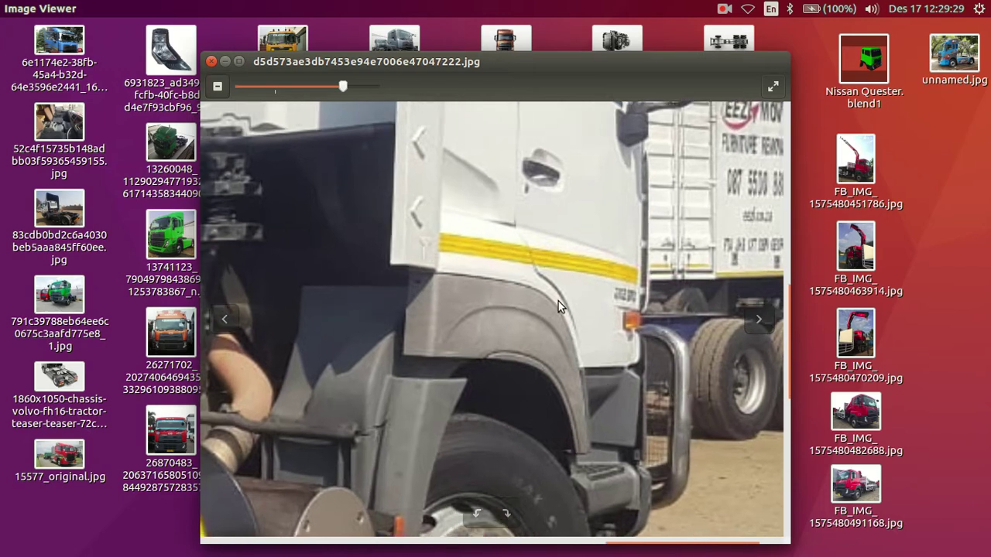
{"action": "scroll", "coordinate": [562, 305], "scroll_direction": "up", "scroll_amount": 1}
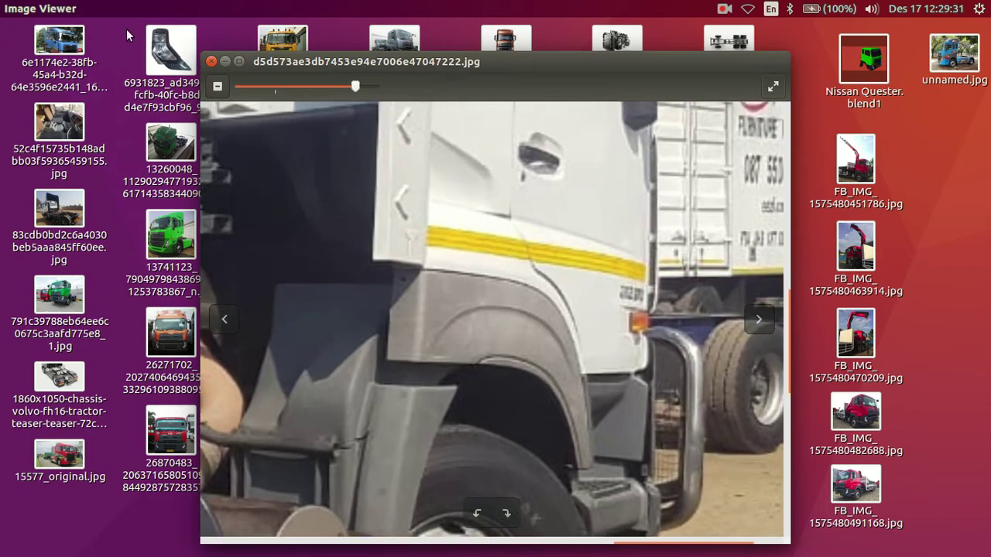
{"action": "left_click", "coordinate": [211, 61]}
{"action": "mouse_move", "coordinate": [2, 297]}
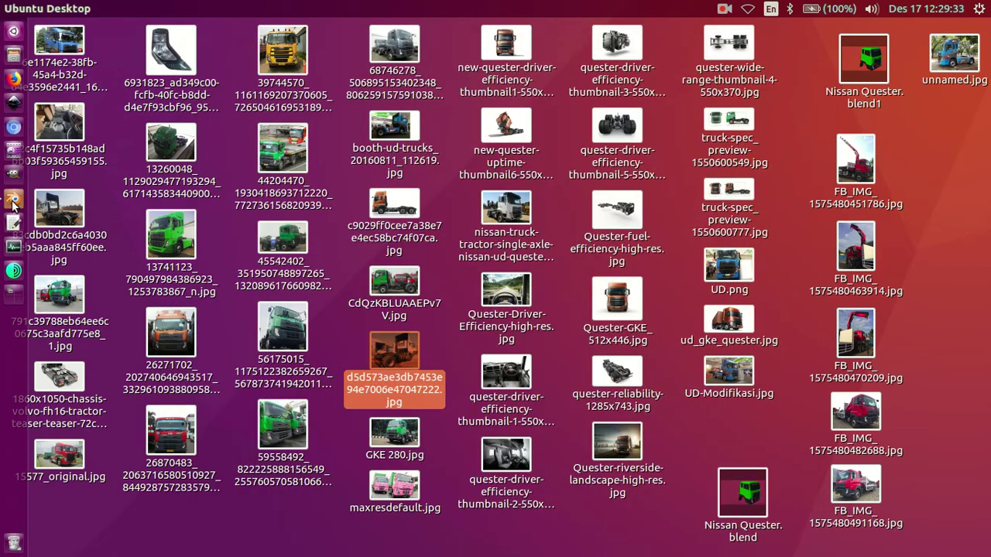
{"action": "left_click", "coordinate": [12, 201]}
{"action": "mouse_move", "coordinate": [570, 376]}
{"action": "middle_mouse_down"}
{"action": "mouse_move", "coordinate": [475, 309]}
{"action": "mouse_move", "coordinate": [402, 343]}
{"action": "mouse_move", "coordinate": [405, 365]}
{"action": "mouse_move", "coordinate": [446, 329]}
{"action": "mouse_move", "coordinate": [482, 333]}
{"action": "mouse_move", "coordinate": [522, 358]}
{"action": "mouse_move", "coordinate": [525, 347]}
{"action": "middle_mouse_up"}
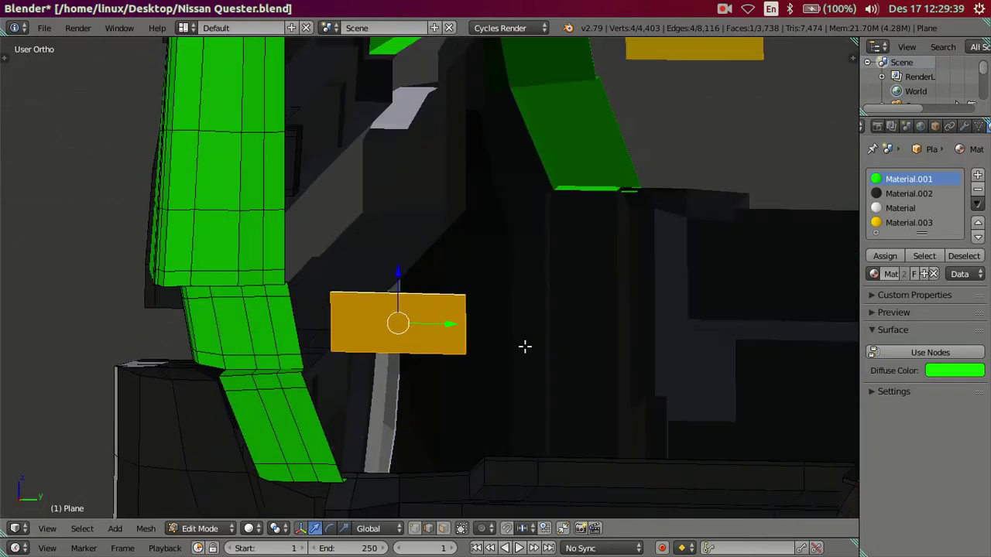
Delete the selected orange plane and return to the side view with the reference photo
{"action": "key", "text": "KP_3"}
{"action": "key", "text": "shift+z"}
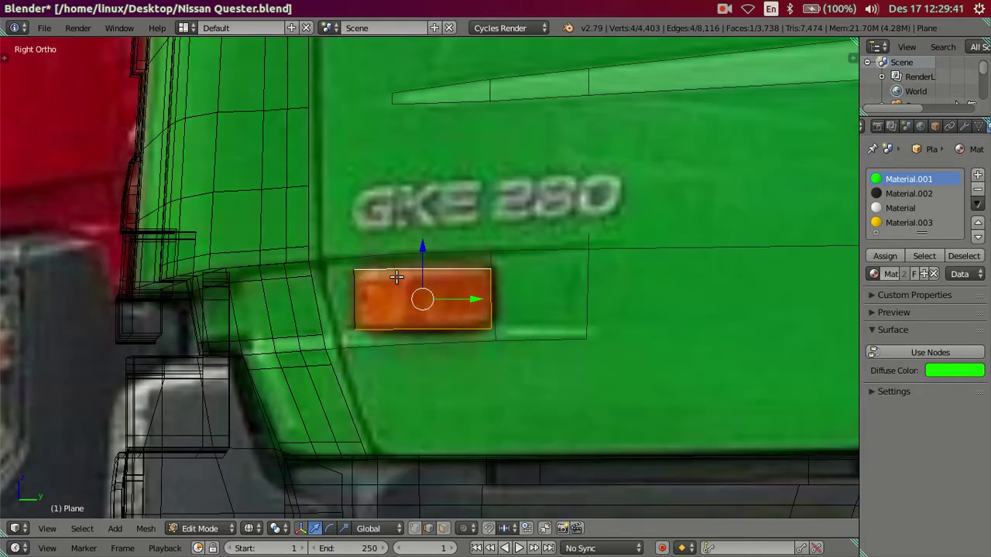
{"action": "scroll", "coordinate": [495, 302], "scroll_direction": "up", "scroll_amount": 2}
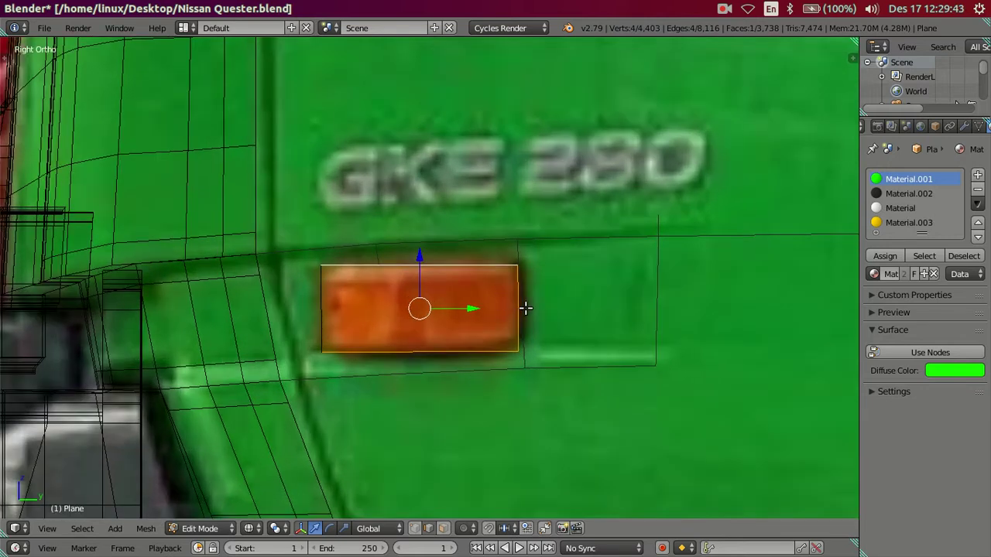
{"action": "key", "text": "x"}
{"action": "key", "text": "Return"}
{"action": "key", "text": "shift+z"}
{"action": "middle_click_drag", "start_coordinate": [544, 356], "coordinate": [601, 360]}
{"action": "key", "text": "shift+z"}
{"action": "key", "text": "KP_3"}
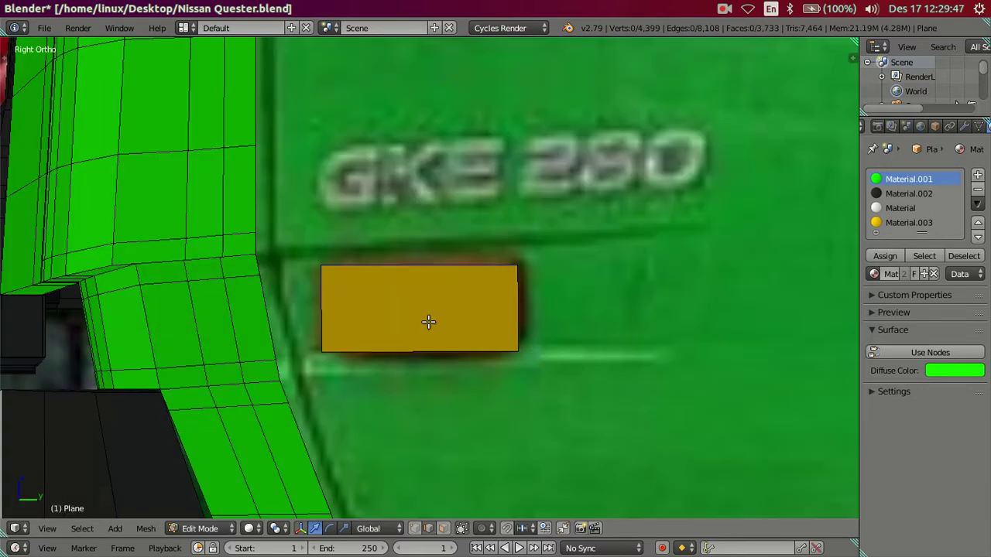
Abandon a loop cut, then switch to vertex selection and show the N properties panel
{"action": "key", "text": "ctrl+r"}
{"action": "scroll", "coordinate": [405, 288], "scroll_direction": "up", "scroll_amount": 4}
{"action": "scroll", "coordinate": [405, 288], "scroll_direction": "up", "scroll_amount": 5}
{"action": "scroll", "coordinate": [405, 287], "scroll_direction": "up", "scroll_amount": 3}
{"action": "scroll", "coordinate": [406, 288], "scroll_direction": "up", "scroll_amount": 3}
{"action": "scroll", "coordinate": [406, 287], "scroll_direction": "up", "scroll_amount": 2}
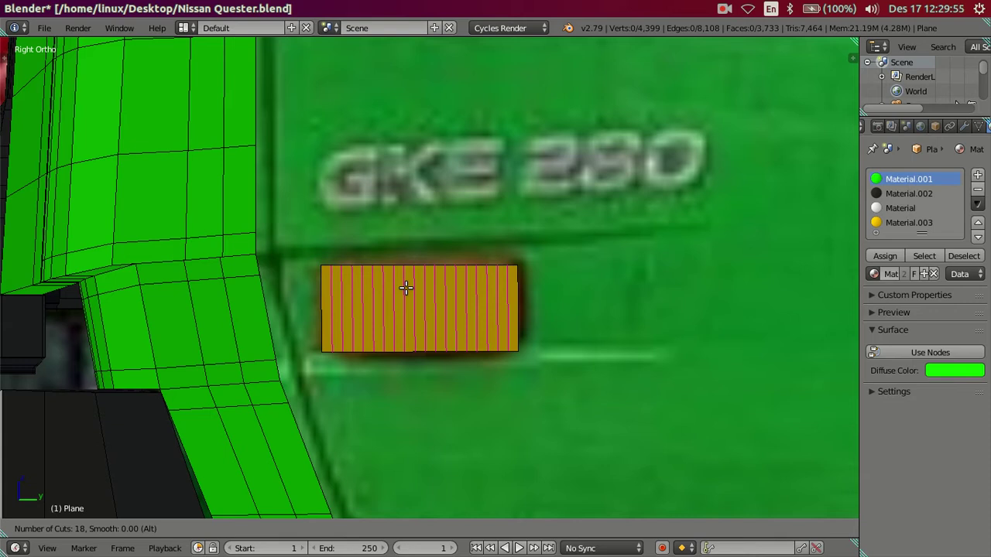
{"action": "right_click", "coordinate": [406, 288]}
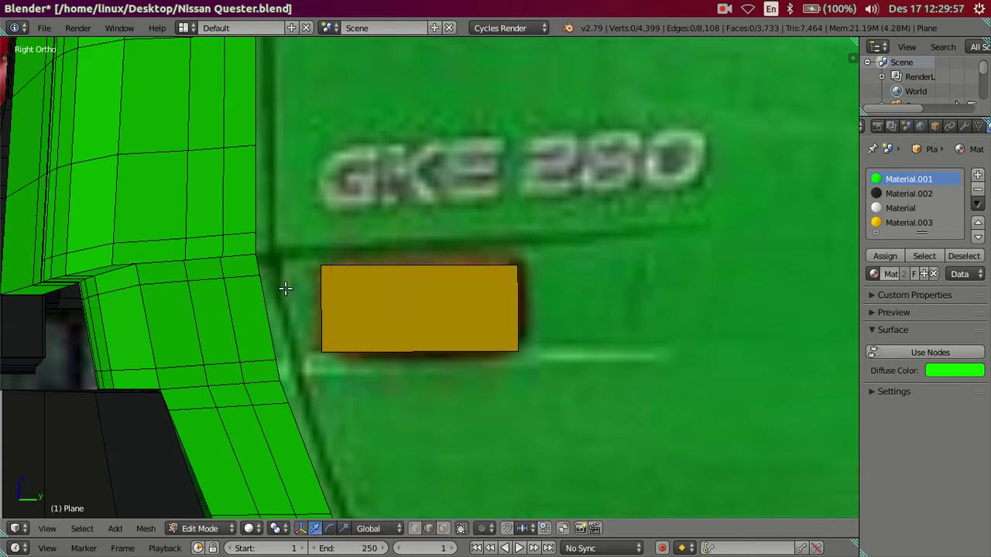
{"action": "key", "text": "ctrl+Tab"}
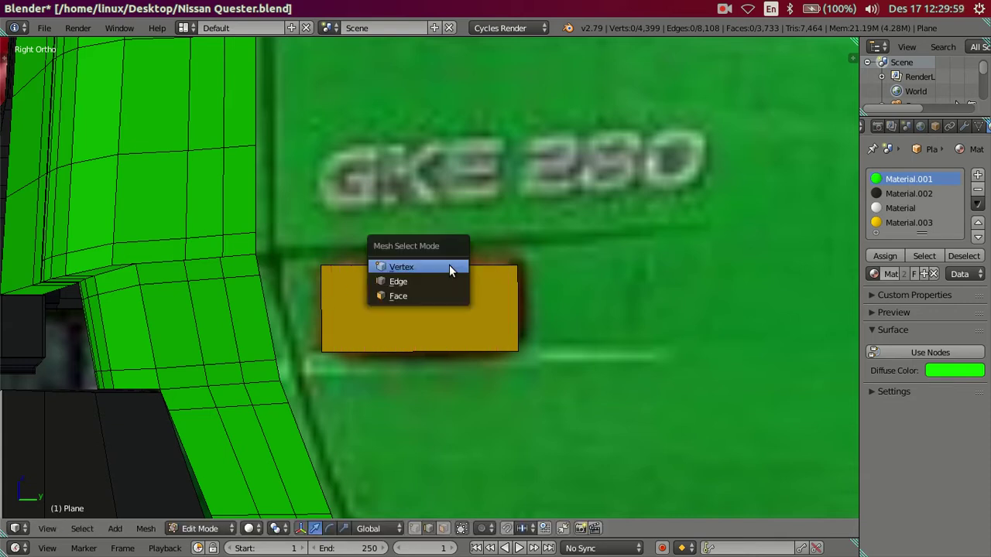
{"action": "left_click", "coordinate": [436, 260]}
{"action": "key", "text": "n"}
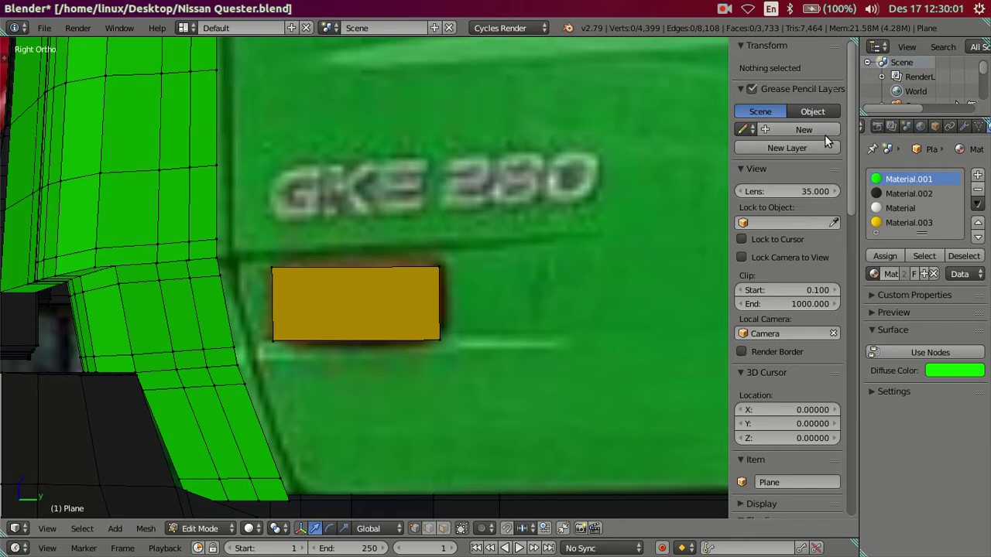
Copy the top-left corner's Y and paste it to the bottom-left vertex (0.80893)
{"action": "right_click", "coordinate": [265, 265]}
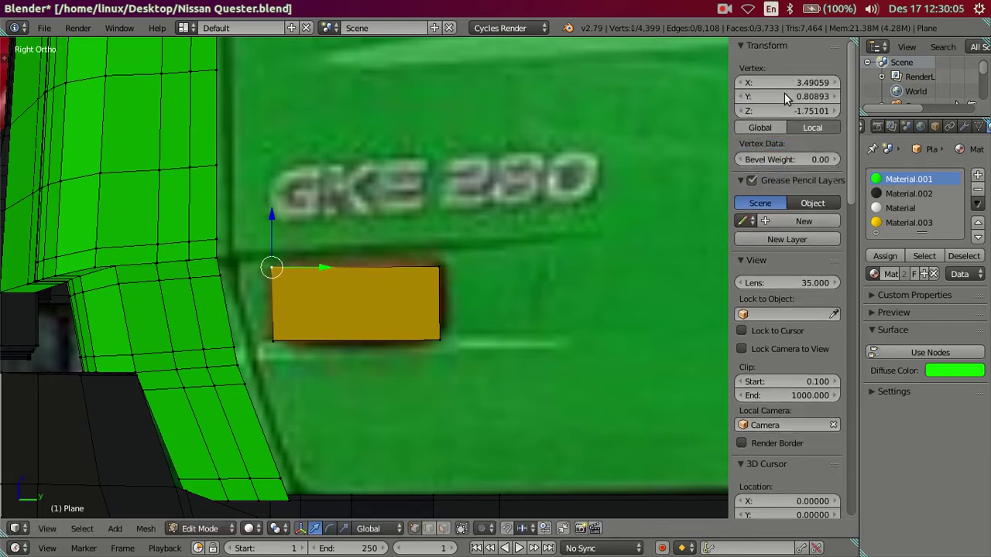
{"action": "left_click", "coordinate": [783, 95]}
{"action": "key", "text": "Return"}
{"action": "right_click", "coordinate": [438, 266]}
{"action": "right_click", "coordinate": [268, 316]}
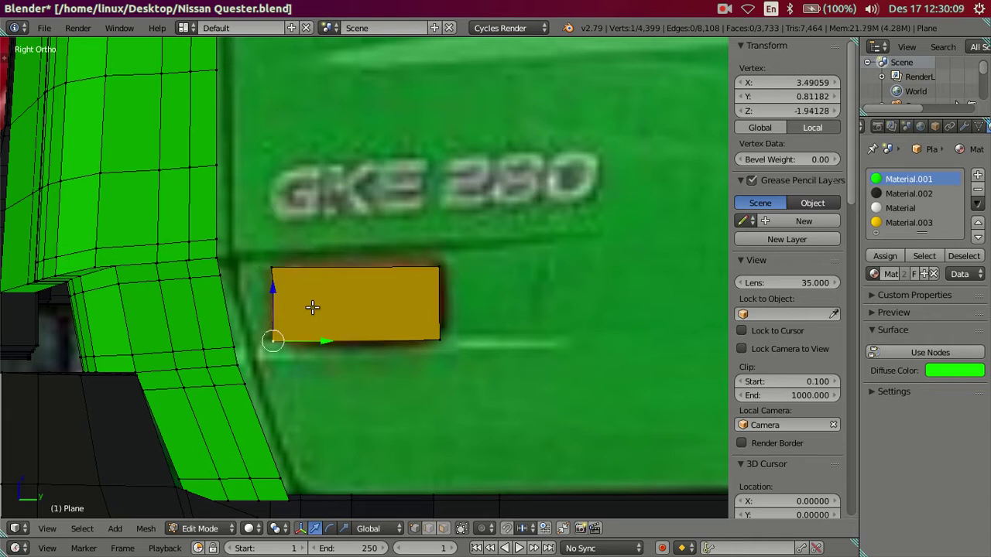
{"action": "type", "text": "0.80893"}
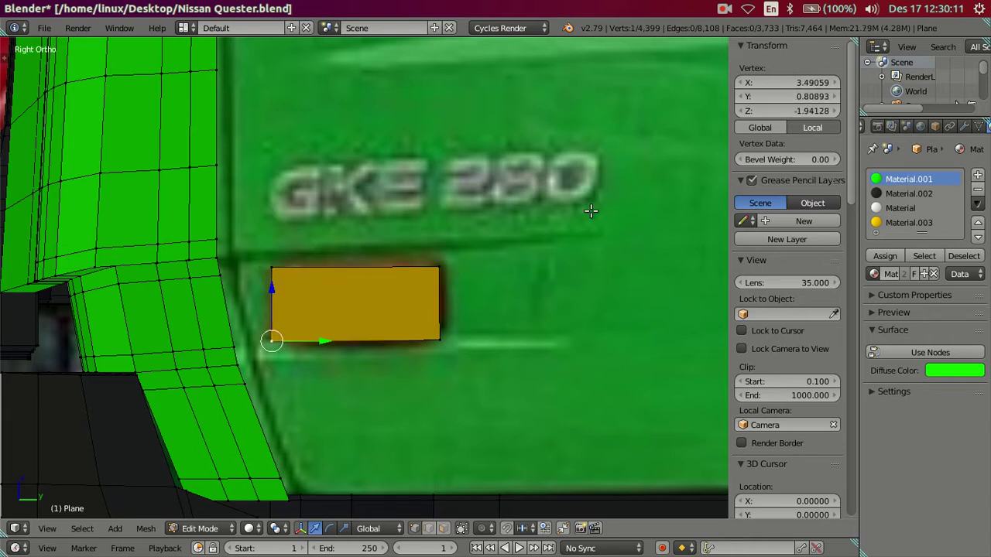
Copy the bottom-left Z value and paste it so the bottom-right corner sits at -1.94128
{"action": "right_click", "coordinate": [266, 267]}
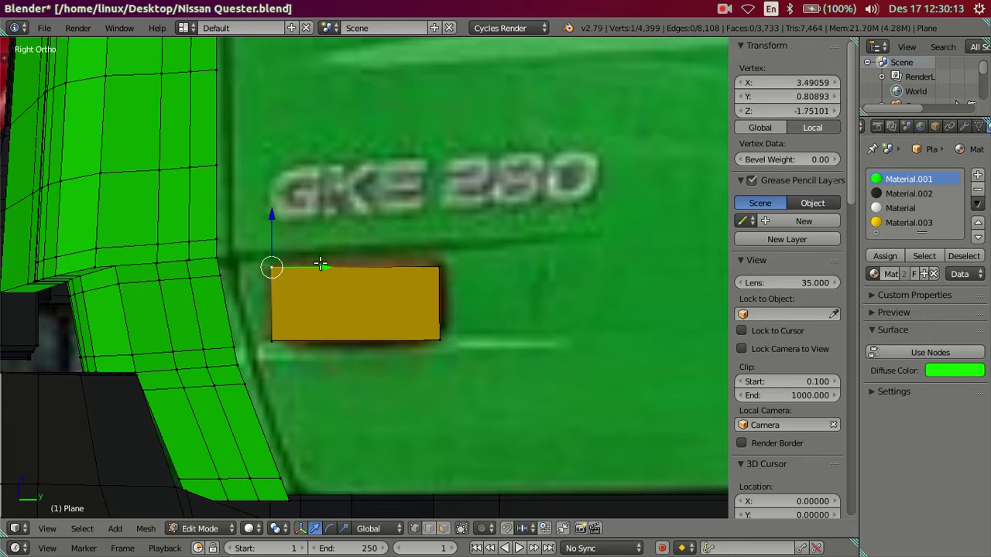
{"action": "left_click", "coordinate": [805, 111]}
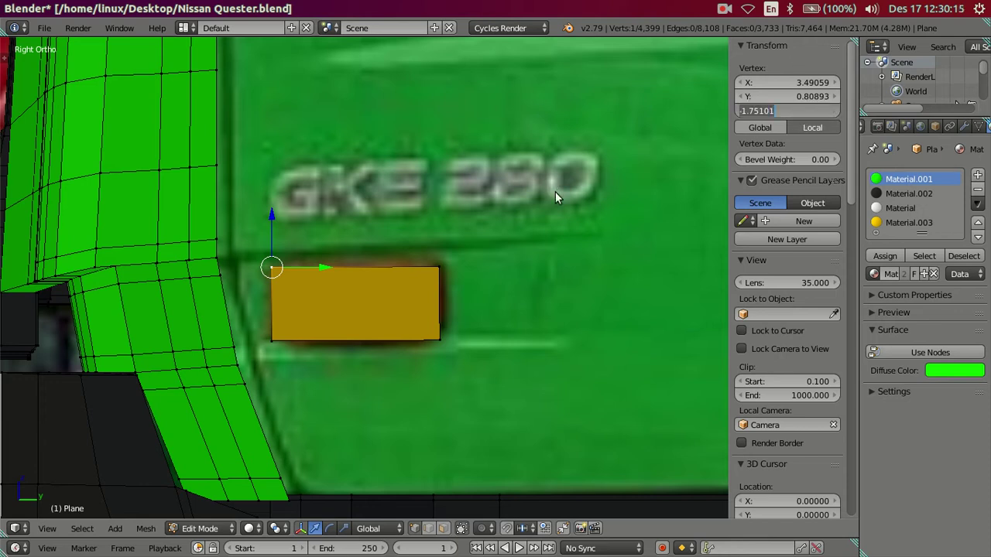
{"action": "key", "text": "Return"}
{"action": "right_click", "coordinate": [432, 263]}
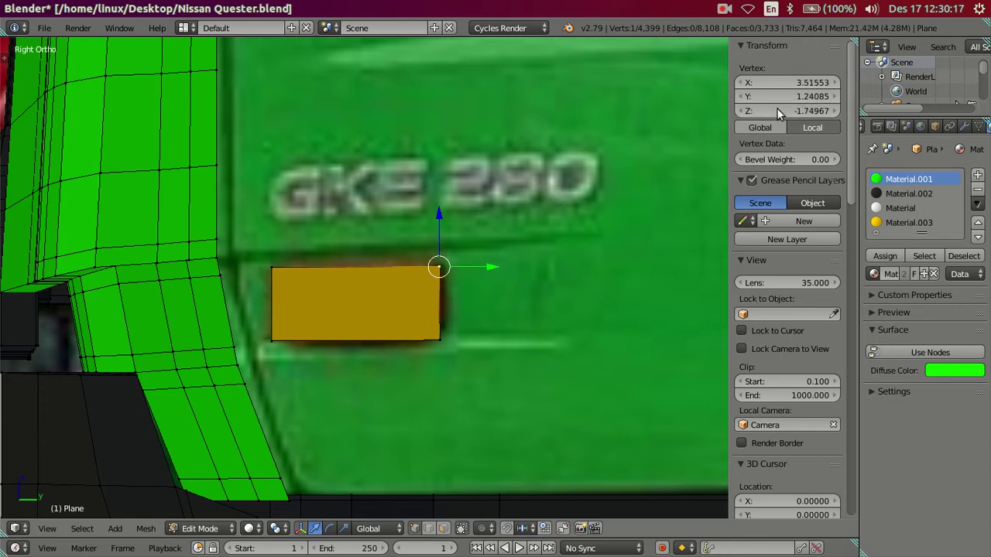
{"action": "right_click", "coordinate": [270, 341]}
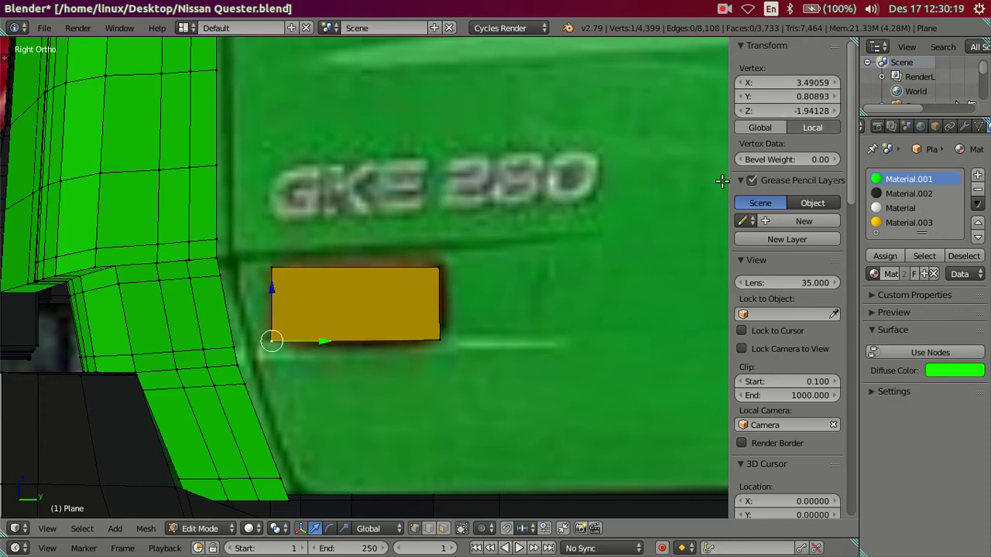
{"action": "left_click", "coordinate": [776, 111]}
{"action": "key", "text": "Return"}
{"action": "right_click", "coordinate": [464, 326]}
{"action": "key", "text": "ctrl+v"}
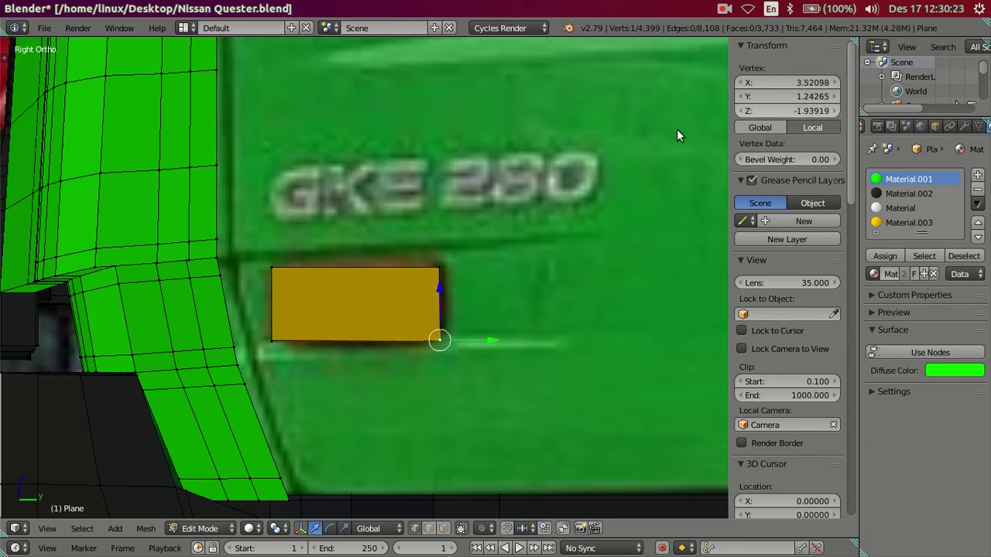
Hide the N panel, deselect everything, and switch to edge selection mode
{"action": "key", "text": "n"}
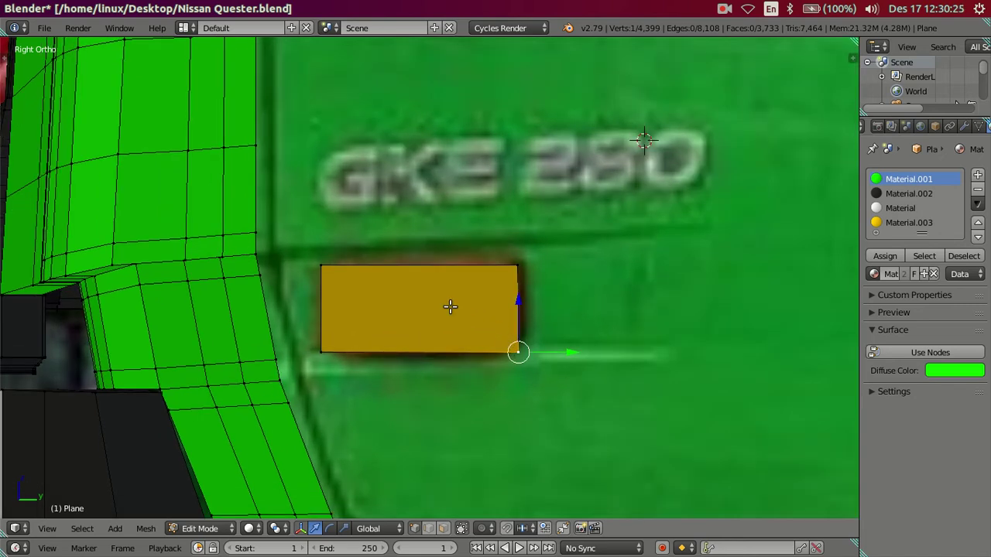
{"action": "key", "text": "a"}
{"action": "scroll", "coordinate": [392, 301], "scroll_direction": "down", "scroll_amount": 1}
{"action": "scroll", "coordinate": [404, 316], "scroll_direction": "up", "scroll_amount": 1}
{"action": "scroll", "coordinate": [403, 316], "scroll_direction": "up", "scroll_amount": 1}
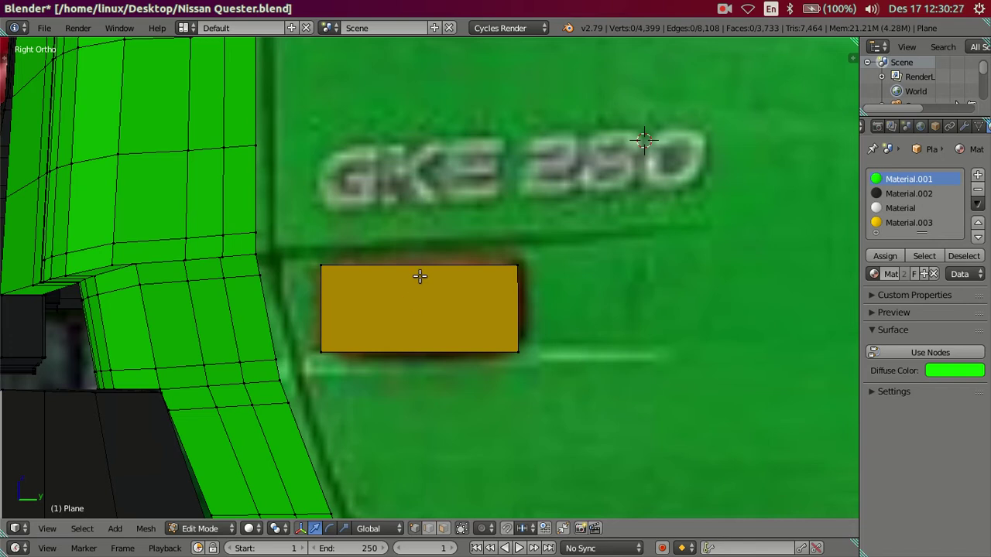
{"action": "key", "text": "ctrl+Tab"}
{"action": "left_click", "coordinate": [414, 290]}
Add 19 vertical loop cuts and dissolve all but the outermost ones
{"action": "key", "text": "ctrl+r"}
{"action": "scroll", "coordinate": [443, 263], "scroll_direction": "up", "scroll_amount": 1}
{"action": "scroll", "coordinate": [445, 262], "scroll_direction": "up", "scroll_amount": 3}
{"action": "scroll", "coordinate": [446, 263], "scroll_direction": "up", "scroll_amount": 5}
{"action": "scroll", "coordinate": [446, 262], "scroll_direction": "up", "scroll_amount": 5}
{"action": "scroll", "coordinate": [447, 262], "scroll_direction": "up", "scroll_amount": 1}
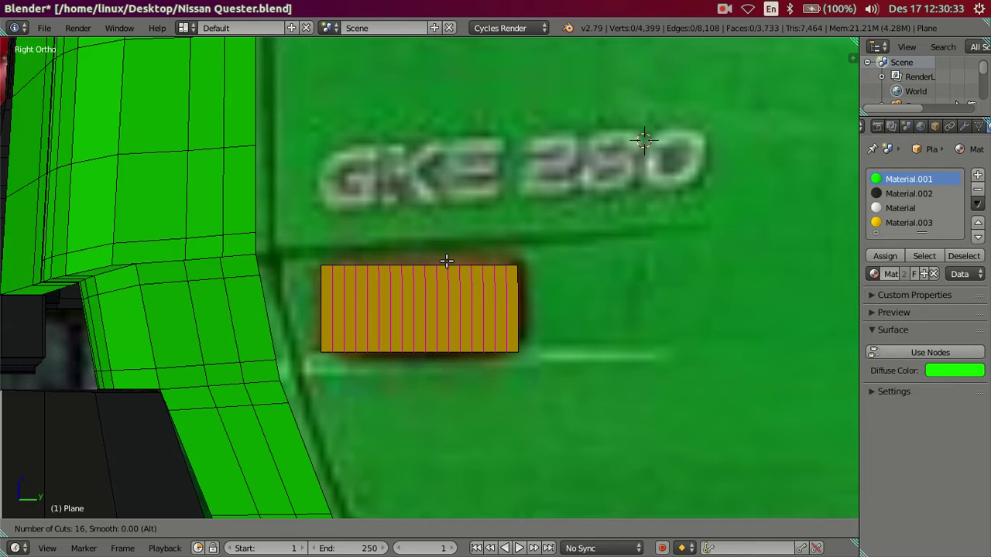
{"action": "scroll", "coordinate": [447, 262], "scroll_direction": "up", "scroll_amount": 3}
{"action": "left_click", "coordinate": [447, 262]}
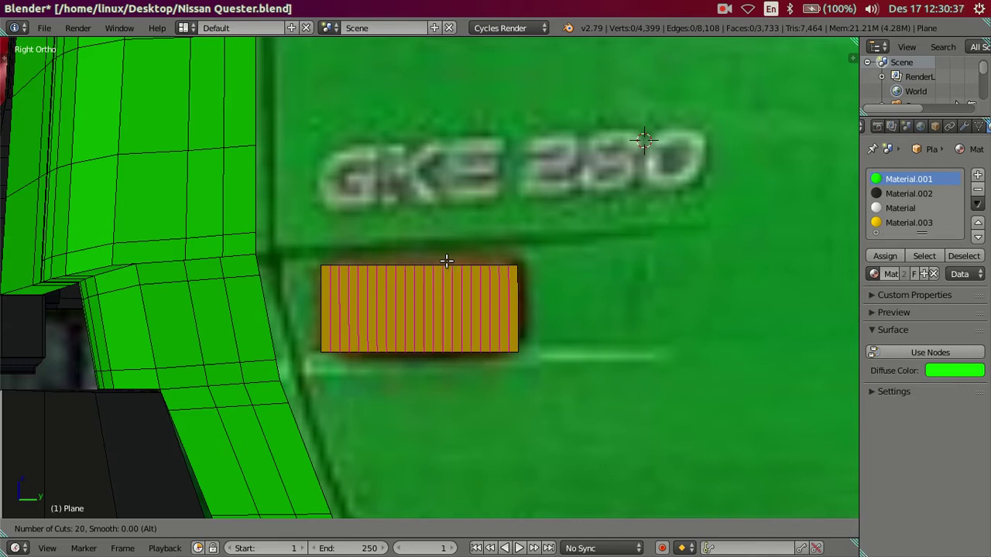
{"action": "right_click", "coordinate": [448, 259]}
{"action": "right_click", "coordinate": [508, 315], "text": "shift"}
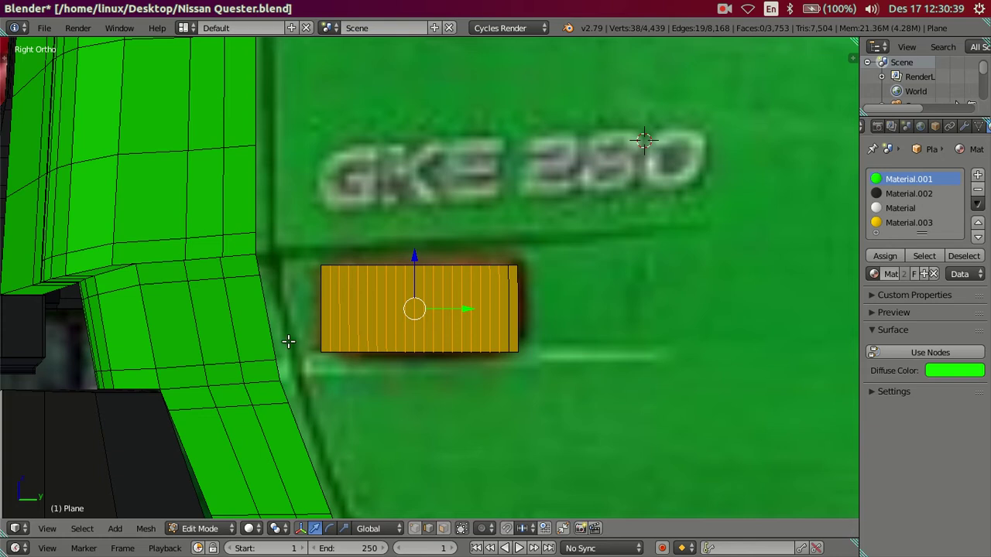
{"action": "key", "text": "x"}
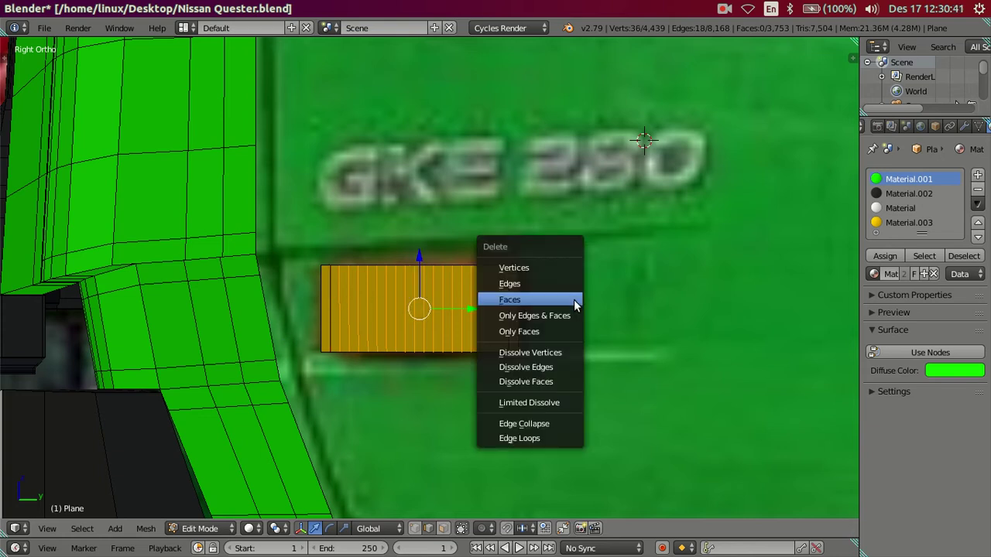
{"action": "left_click", "coordinate": [578, 367]}
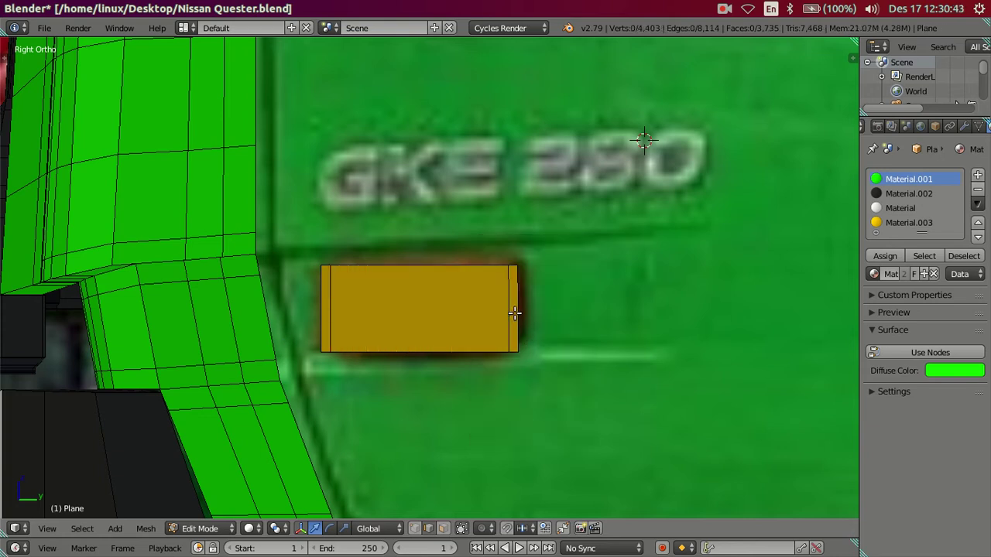
Add 9 horizontal loop cuts and dissolve the inner ones, keeping top and bottom strips
{"action": "key", "text": "ctrl+r"}
{"action": "scroll", "coordinate": [515, 312], "scroll_direction": "up", "scroll_amount": 4}
{"action": "scroll", "coordinate": [514, 313], "scroll_direction": "up", "scroll_amount": 3}
{"action": "scroll", "coordinate": [514, 313], "scroll_direction": "up", "scroll_amount": 1}
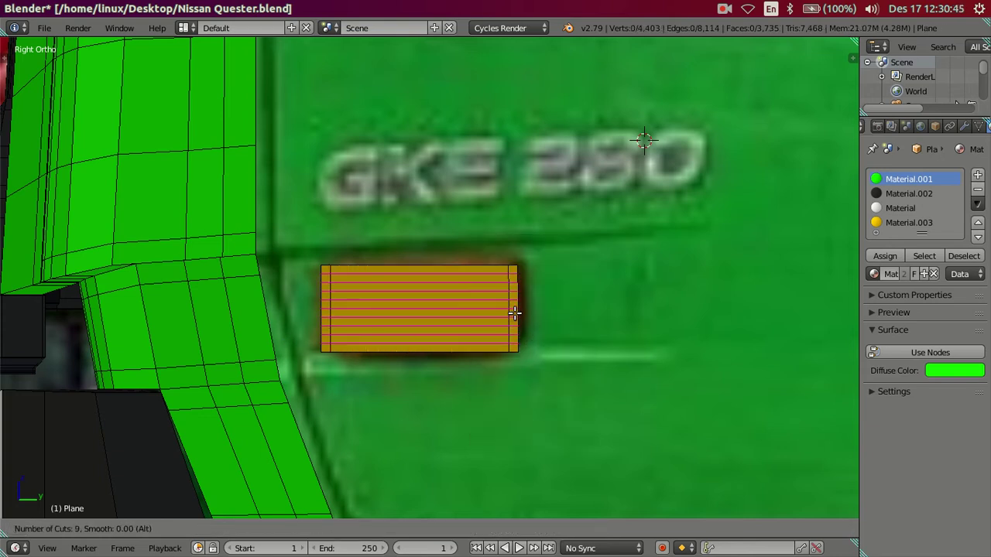
{"action": "left_click", "coordinate": [515, 312]}
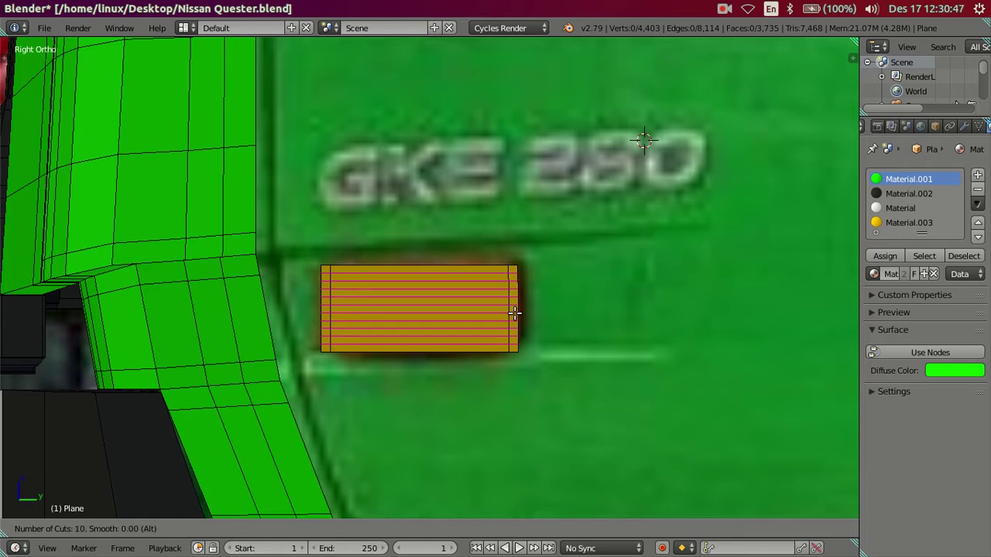
{"action": "right_click", "coordinate": [516, 311]}
{"action": "right_click", "coordinate": [472, 276], "text": "alt+shift"}
{"action": "right_click", "coordinate": [474, 274], "text": "alt+shift"}
{"action": "right_click", "coordinate": [474, 274], "text": "alt+shift"}
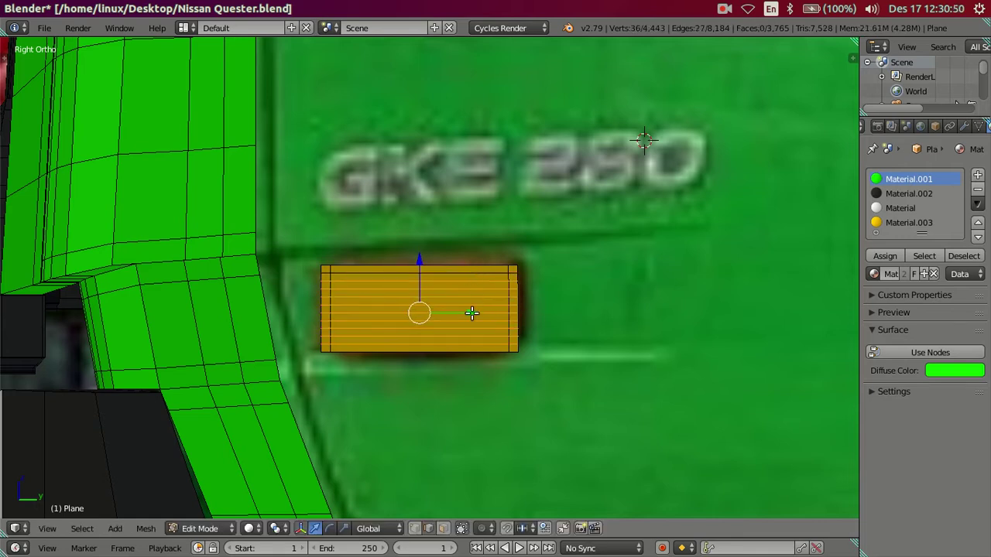
{"action": "key", "text": "x"}
{"action": "left_click", "coordinate": [607, 326]}
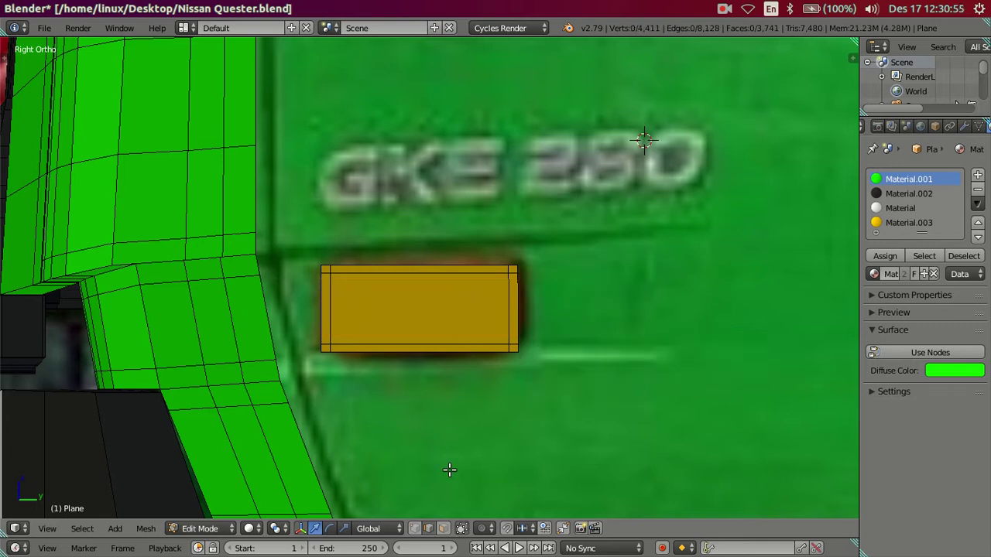
Select all nine faces of the door plate and extrude them outward to thicken the mounting plate
{"action": "mouse_move", "coordinate": [359, 299]}
{"action": "middle_mouse_down"}
{"action": "mouse_move", "coordinate": [385, 316]}
{"action": "mouse_move", "coordinate": [382, 289]}
{"action": "mouse_move", "coordinate": [359, 299]}
{"action": "mouse_move", "coordinate": [361, 329]}
{"action": "mouse_move", "coordinate": [378, 329]}
{"action": "mouse_move", "coordinate": [378, 319]}
{"action": "middle_mouse_up"}
{"action": "key", "text": "KP_3"}
{"action": "key", "text": "a"}
{"action": "key", "text": "a"}
{"action": "right_click", "coordinate": [508, 312]}
{"action": "key", "text": "ctrl+l"}
{"action": "mouse_move", "coordinate": [480, 314]}
{"action": "middle_mouse_down"}
{"action": "mouse_move", "coordinate": [489, 347]}
{"action": "mouse_move", "coordinate": [563, 366]}
{"action": "middle_mouse_up"}
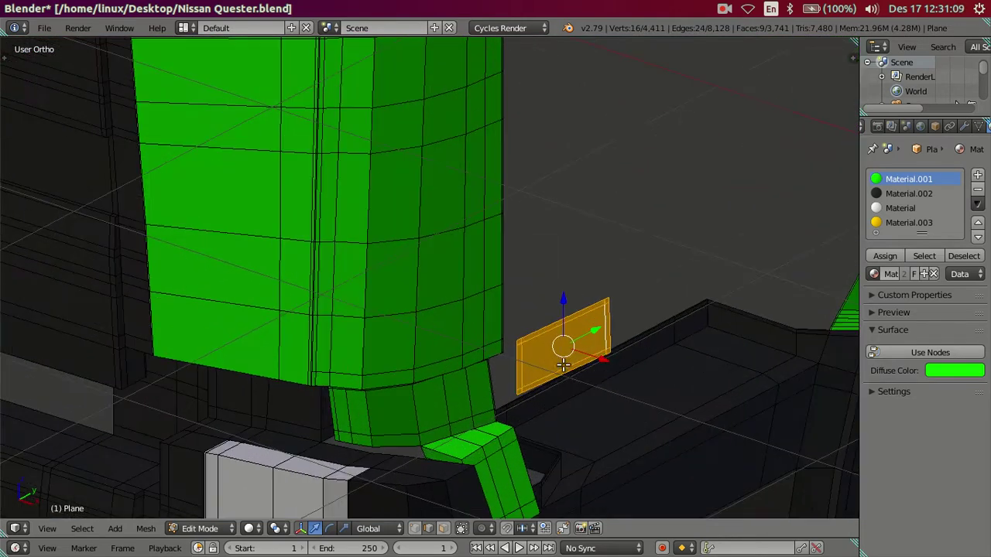
{"action": "key", "text": "e"}
{"action": "left_click", "coordinate": [607, 365]}
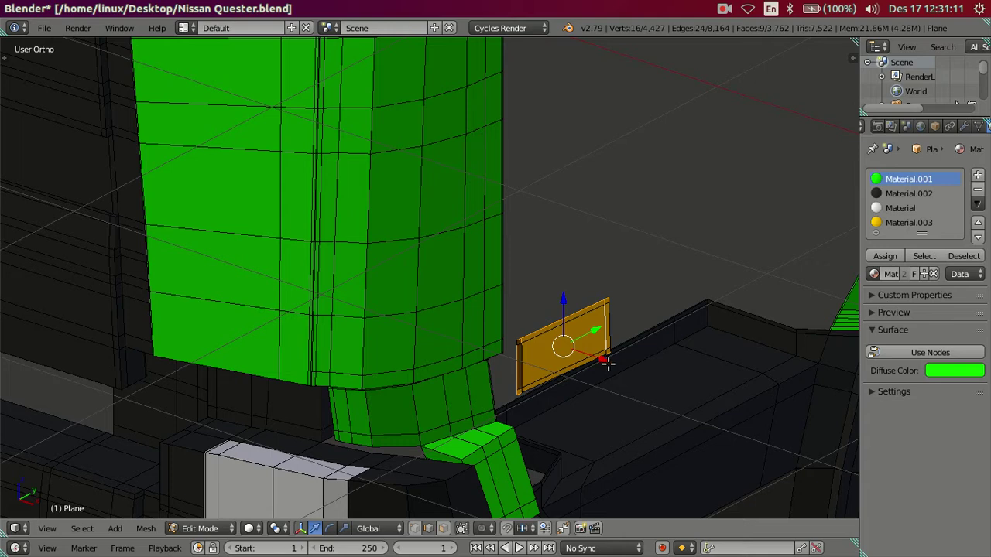
{"action": "key", "text": "g"}
{"action": "left_click", "coordinate": [603, 369]}
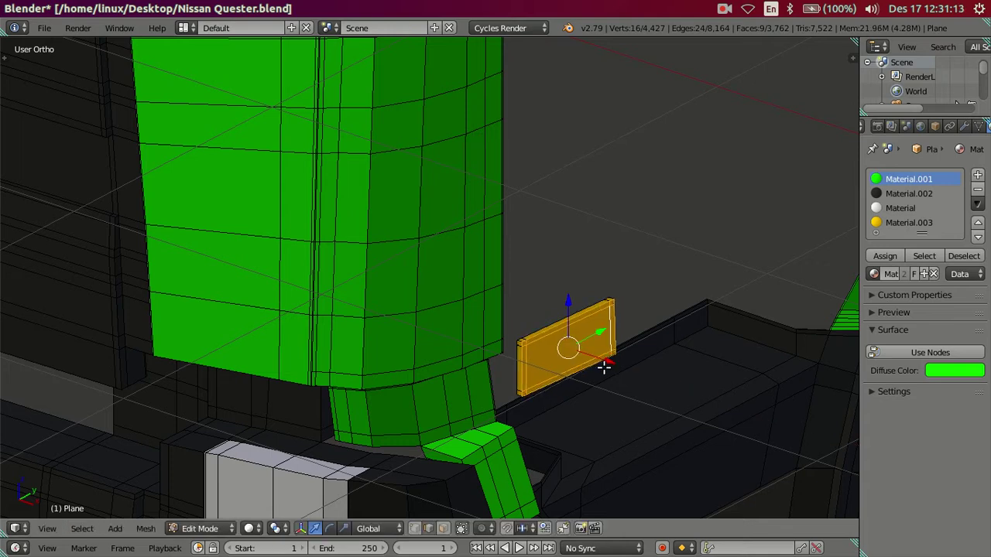
{"action": "middle_click_drag", "start_coordinate": [604, 369], "coordinate": [504, 260], "text": "shift"}
{"action": "scroll", "coordinate": [499, 277], "scroll_direction": "up", "scroll_amount": 4}
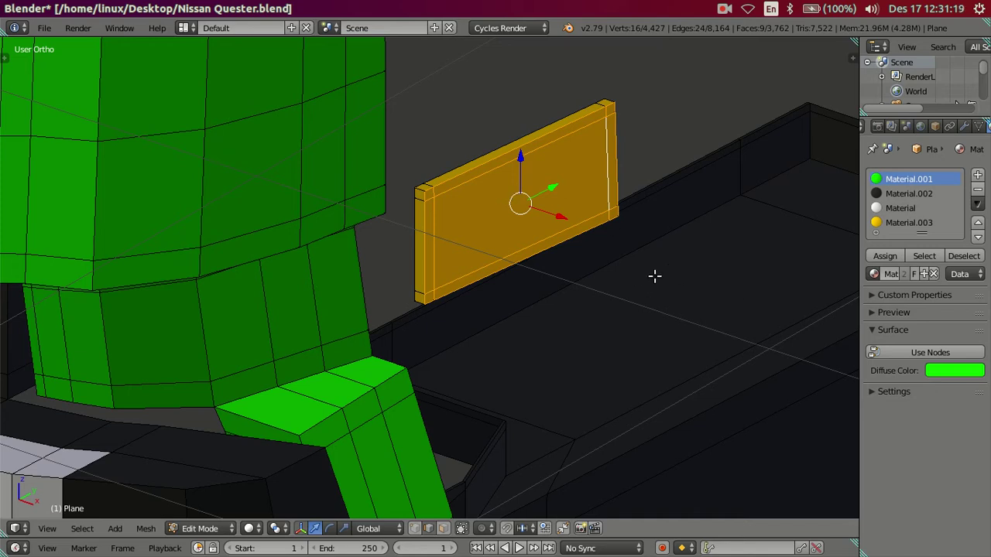
Extrude the plate's front face 0.0996 along X into a raised rectangular box
{"action": "right_click", "coordinate": [525, 246]}
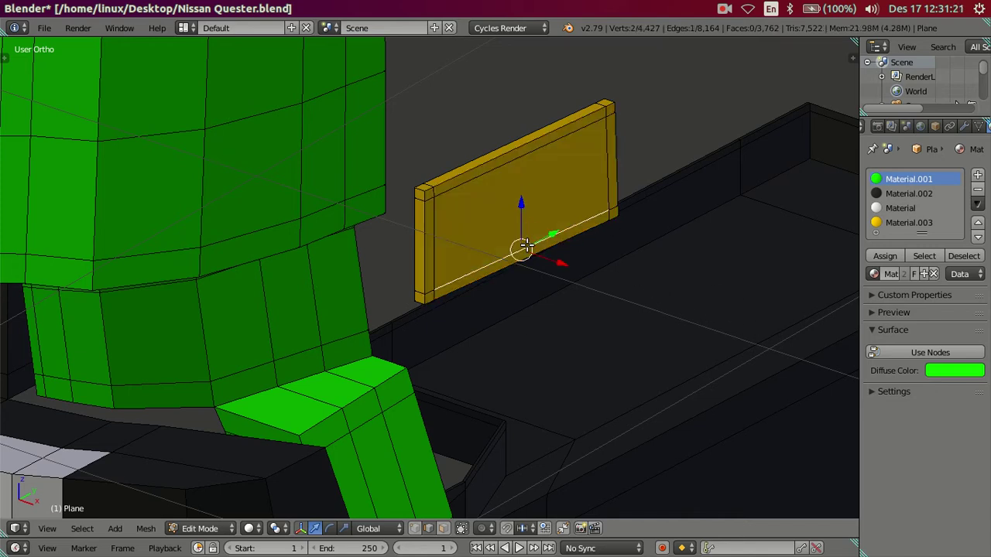
{"action": "left_click", "coordinate": [442, 527]}
{"action": "right_click", "coordinate": [504, 239]}
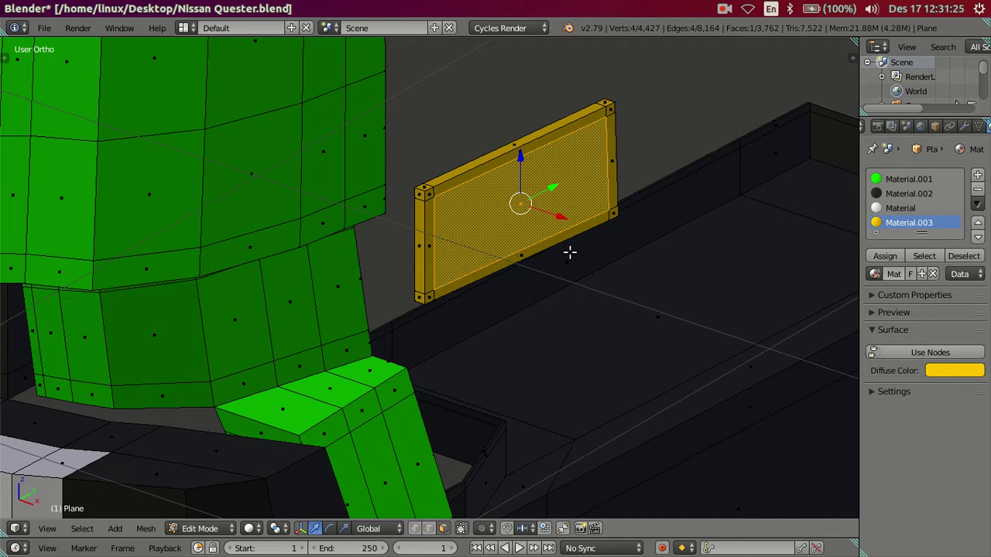
{"action": "key", "text": "e"}
{"action": "key", "text": "Escape"}
{"action": "key", "text": "e"}
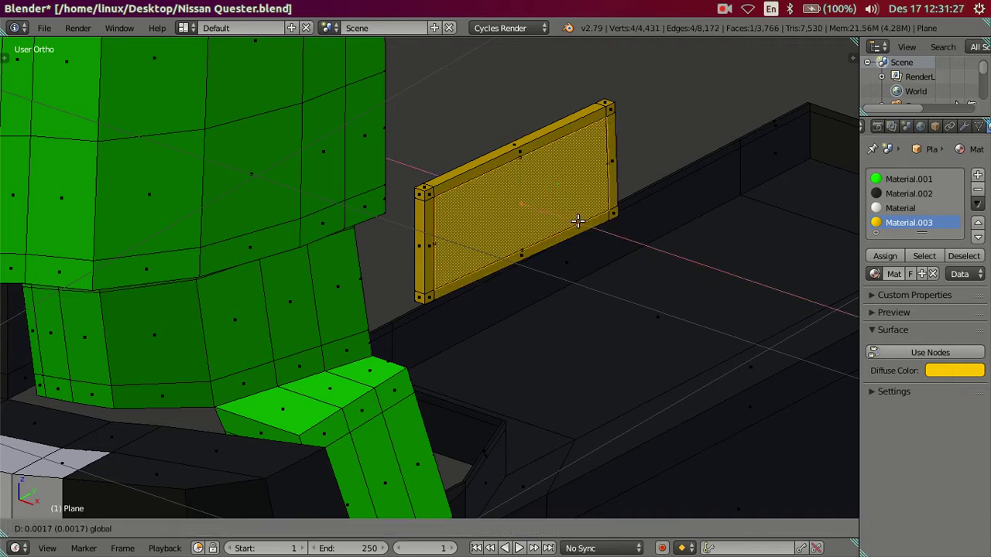
{"action": "key", "text": "x"}
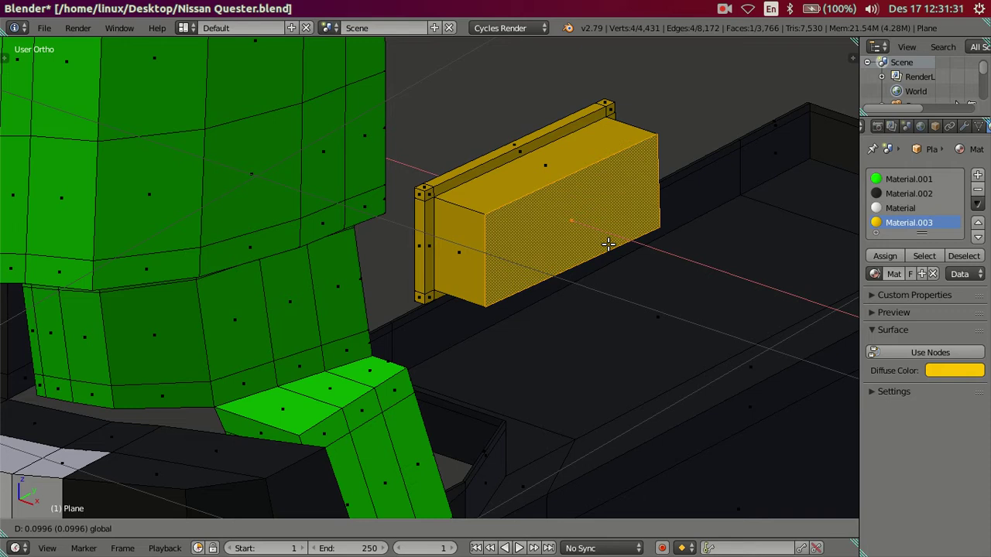
{"action": "left_click", "coordinate": [608, 244]}
{"action": "key", "text": "Tab"}
{"action": "scroll", "coordinate": [582, 278], "scroll_direction": "down", "scroll_amount": 3}
{"action": "middle_click_drag", "start_coordinate": [582, 278], "coordinate": [528, 276]}
{"action": "scroll", "coordinate": [434, 218], "scroll_direction": "up", "scroll_amount": 3}
{"action": "mouse_move", "coordinate": [433, 219]}
{"action": "middle_mouse_down"}
{"action": "mouse_move", "coordinate": [348, 246]}
{"action": "mouse_move", "coordinate": [353, 292]}
{"action": "mouse_move", "coordinate": [420, 332]}
{"action": "mouse_move", "coordinate": [483, 290]}
{"action": "mouse_move", "coordinate": [471, 241]}
{"action": "mouse_move", "coordinate": [442, 256]}
{"action": "mouse_move", "coordinate": [476, 272]}
{"action": "middle_mouse_up"}
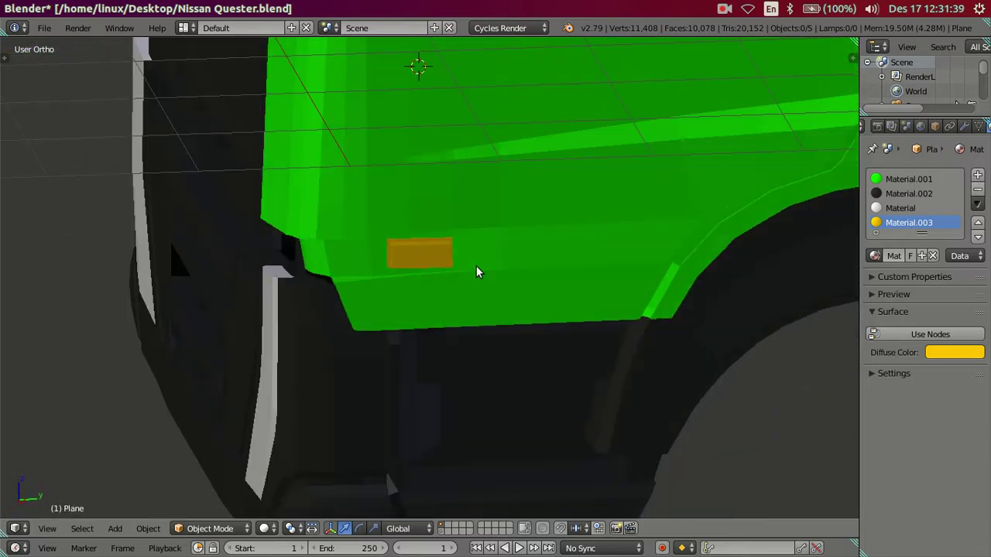
Compare the box with the right-side reference photo, then return to Edit Mode on the plate
{"action": "key", "text": "KP_3"}
{"action": "key", "text": "z"}
{"action": "scroll", "coordinate": [482, 263], "scroll_direction": "up", "scroll_amount": 3}
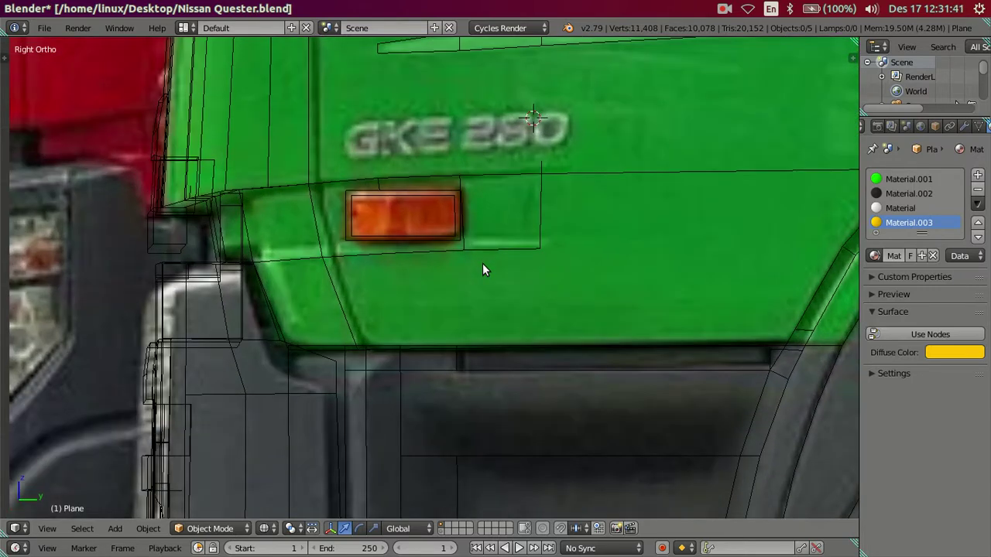
{"action": "key", "text": "z"}
{"action": "key", "text": "Tab"}
{"action": "middle_click_drag", "start_coordinate": [482, 263], "coordinate": [573, 313]}
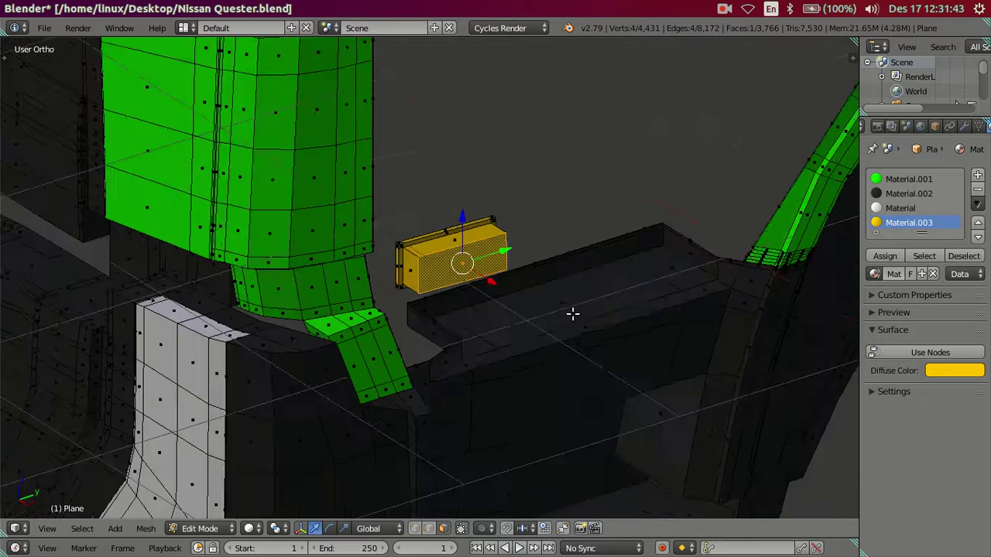
{"action": "scroll", "coordinate": [520, 302], "scroll_direction": "up", "scroll_amount": 2}
{"action": "key", "text": "Tab"}
{"action": "scroll", "coordinate": [520, 300], "scroll_direction": "up", "scroll_amount": 3}
{"action": "scroll", "coordinate": [519, 299], "scroll_direction": "up", "scroll_amount": 3}
{"action": "key", "text": "Tab"}
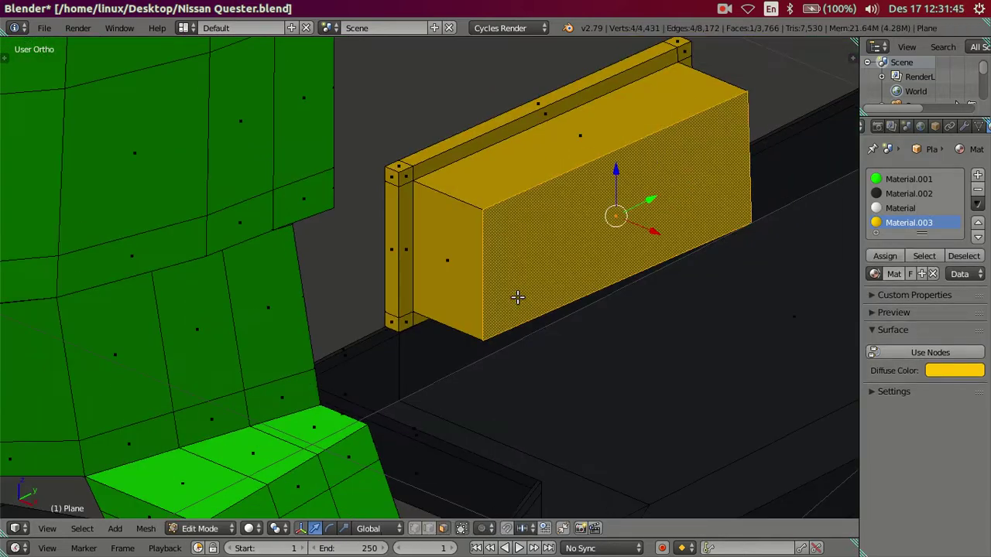
{"action": "scroll", "coordinate": [515, 310], "scroll_direction": "down", "scroll_amount": 4}
{"action": "scroll", "coordinate": [511, 325], "scroll_direction": "up", "scroll_amount": 3}
Assign the dark Material.002 to the whole plate and box
{"action": "key", "text": "a"}
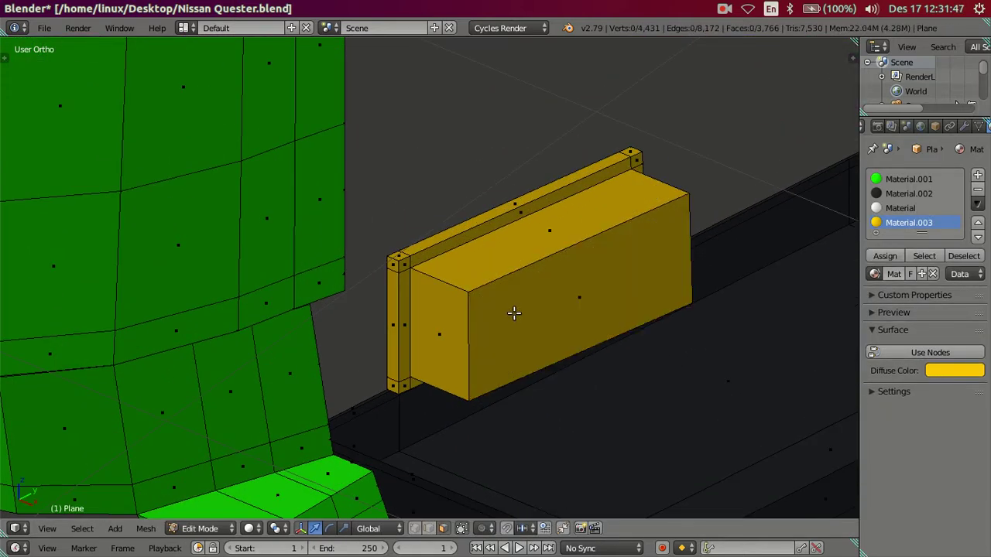
{"action": "right_click", "coordinate": [481, 276]}
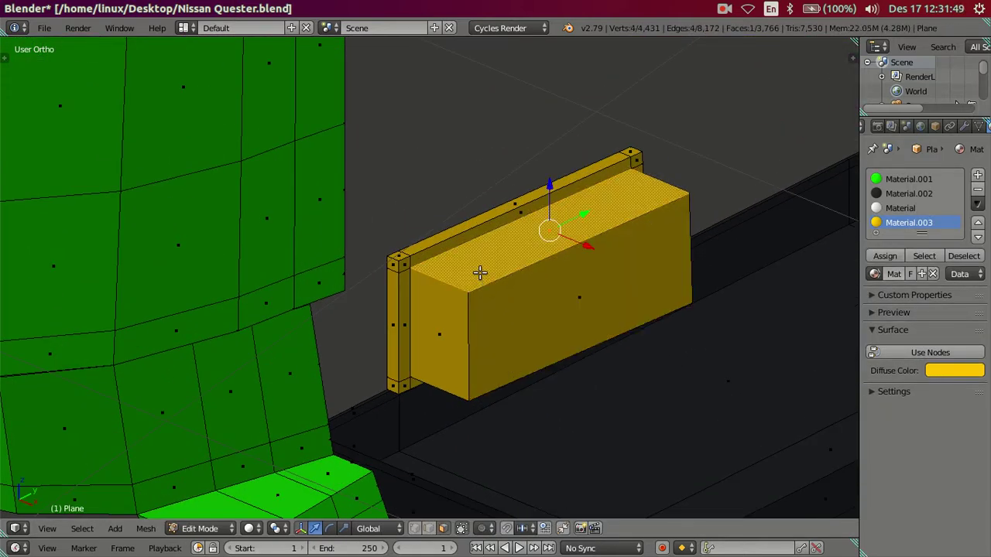
{"action": "key", "text": "l"}
{"action": "left_click", "coordinate": [907, 193]}
{"action": "left_click", "coordinate": [885, 256]}
Reassign the protruding box's faces to the yellow Material.003
{"action": "right_click", "coordinate": [542, 275]}
{"action": "key", "text": "a"}
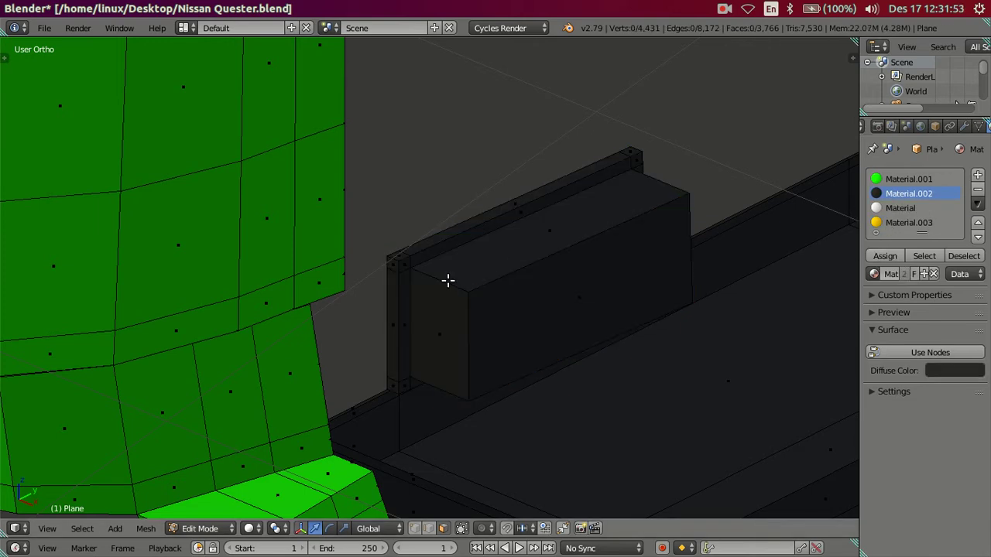
{"action": "key", "text": "l"}
{"action": "left_click", "coordinate": [888, 223]}
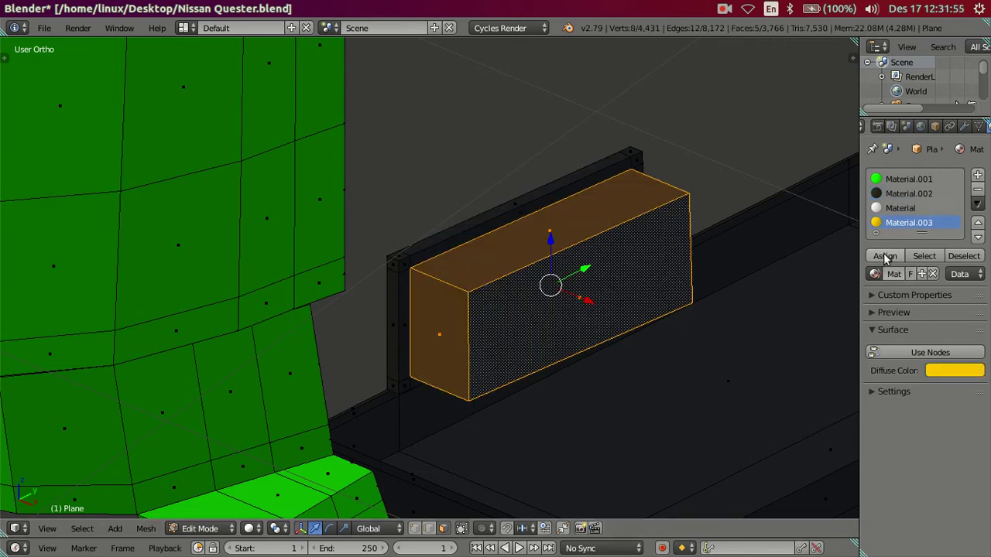
{"action": "left_click", "coordinate": [884, 256]}
{"action": "key", "text": "a"}
{"action": "mouse_move", "coordinate": [643, 272]}
{"action": "middle_mouse_down"}
{"action": "mouse_move", "coordinate": [582, 260]}
{"action": "mouse_move", "coordinate": [619, 279]}
{"action": "middle_mouse_up"}
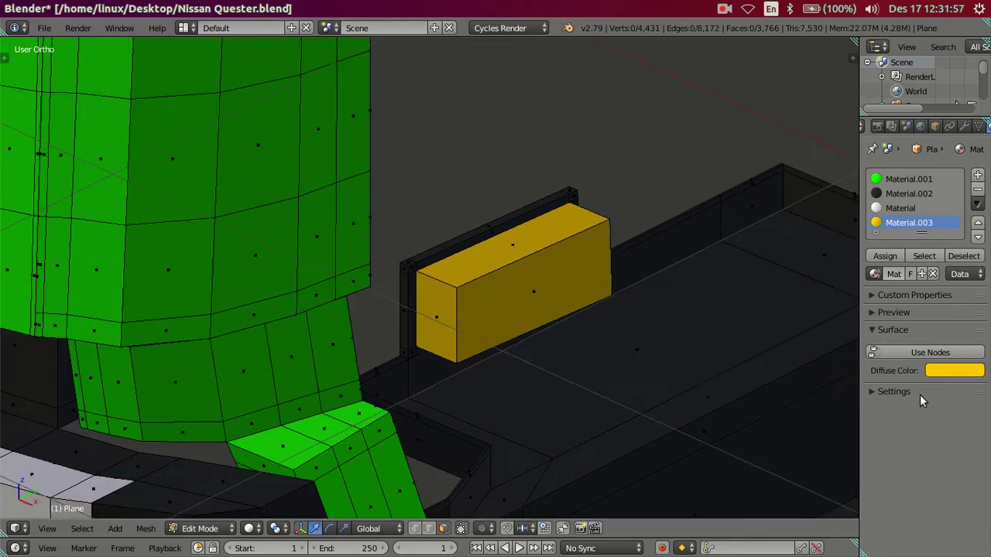
{"action": "left_click", "coordinate": [937, 376]}
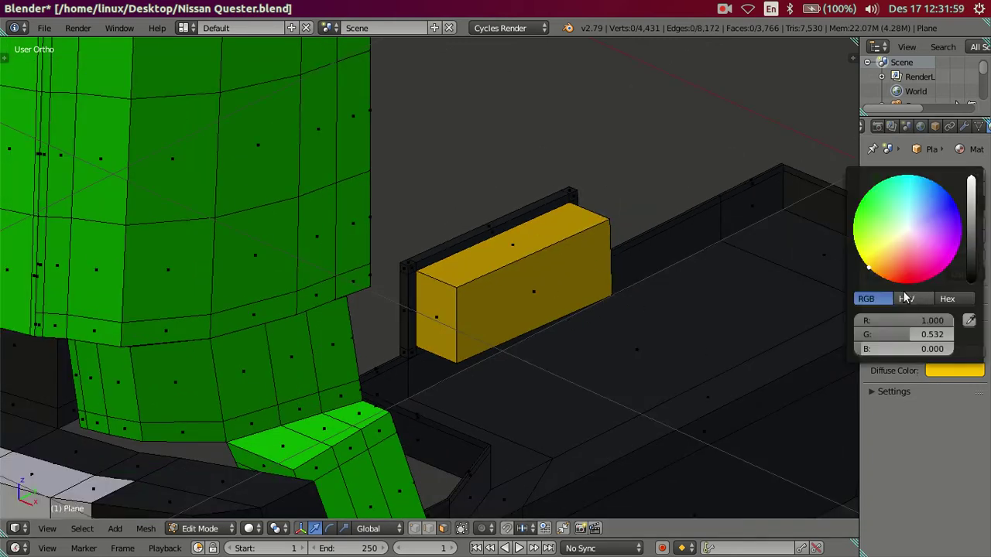
Brighten the box's material to pure yellow and view the door straight on
{"action": "left_click_drag", "start_coordinate": [906, 334], "coordinate": [952, 335]}
{"action": "key", "text": "a"}
{"action": "mouse_move", "coordinate": [586, 288]}
{"action": "middle_mouse_down"}
{"action": "mouse_move", "coordinate": [563, 284]}
{"action": "mouse_move", "coordinate": [596, 323]}
{"action": "middle_mouse_up"}
{"action": "key", "text": "a"}
{"action": "key", "text": "Tab"}
{"action": "scroll", "coordinate": [468, 246], "scroll_direction": "up", "scroll_amount": 3}
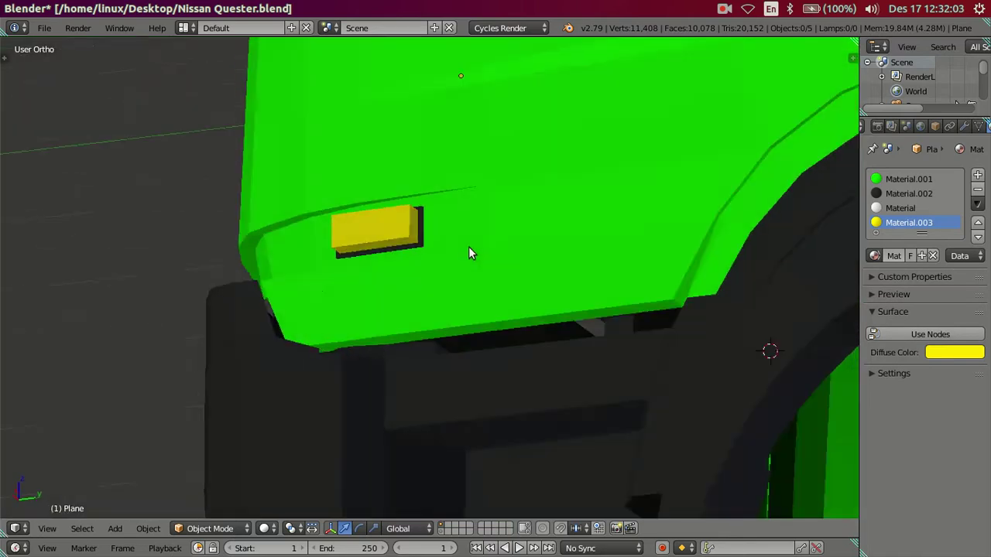
{"action": "scroll", "coordinate": [446, 268], "scroll_direction": "up", "scroll_amount": 2}
{"action": "middle_click_drag", "start_coordinate": [446, 272], "coordinate": [750, 332]}
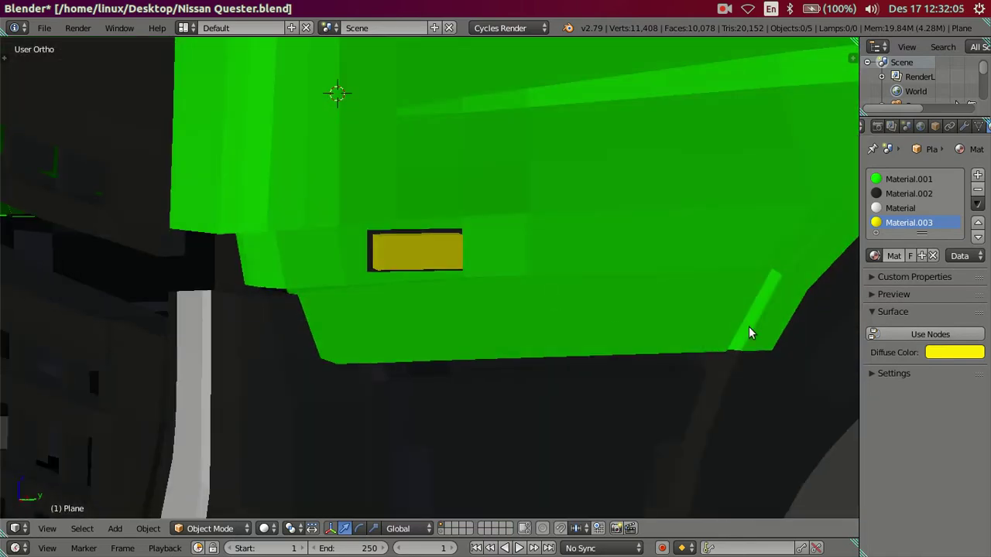
Shift Material.003's diffuse colour to orange (R 1.000, G 0.305, B 0.000)
{"action": "left_click", "coordinate": [937, 354]}
{"action": "left_click_drag", "start_coordinate": [863, 243], "coordinate": [875, 253]}
{"action": "mouse_move", "coordinate": [673, 308]}
{"action": "middle_mouse_down"}
{"action": "mouse_move", "coordinate": [543, 305]}
{"action": "mouse_move", "coordinate": [415, 276]}
{"action": "mouse_move", "coordinate": [520, 313]}
{"action": "mouse_move", "coordinate": [604, 309]}
{"action": "mouse_move", "coordinate": [599, 296]}
{"action": "mouse_move", "coordinate": [551, 298]}
{"action": "middle_mouse_up"}
{"action": "left_click", "coordinate": [954, 353]}
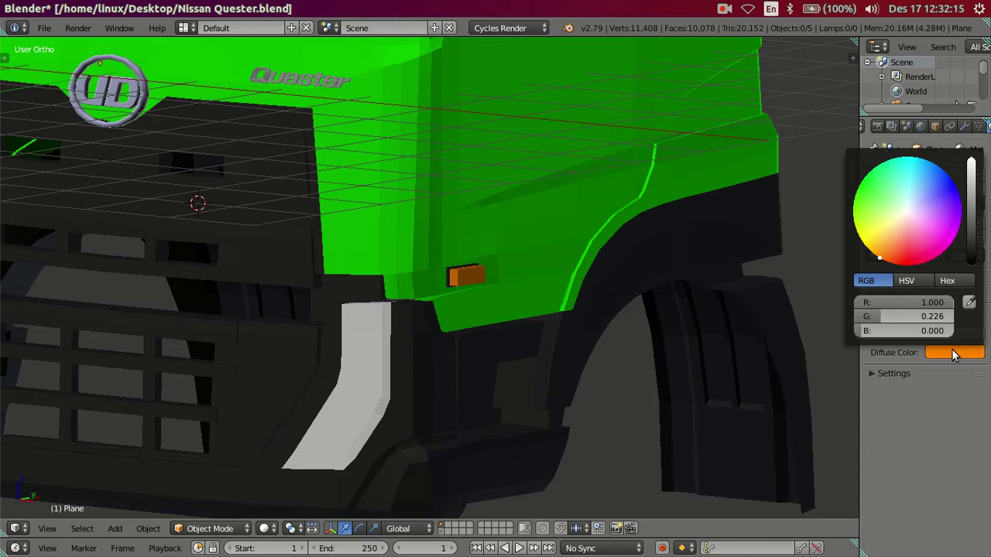
{"action": "left_click_drag", "start_coordinate": [882, 260], "coordinate": [877, 256]}
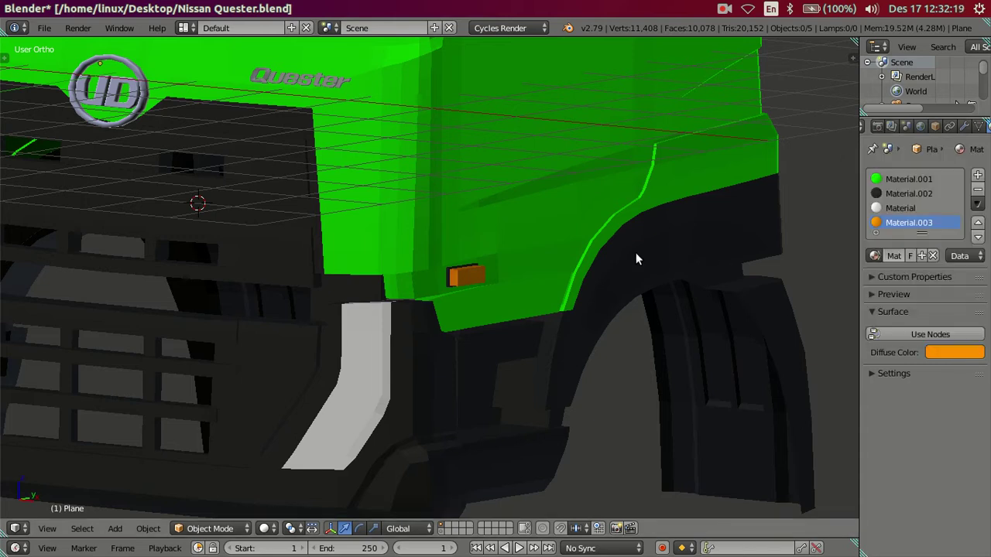
{"action": "scroll", "coordinate": [524, 246], "scroll_direction": "up", "scroll_amount": 3}
{"action": "scroll", "coordinate": [471, 267], "scroll_direction": "up", "scroll_amount": 3}
{"action": "scroll", "coordinate": [443, 279], "scroll_direction": "up", "scroll_amount": 2}
{"action": "key", "text": "Tab"}
{"action": "mouse_move", "coordinate": [444, 278]}
{"action": "middle_mouse_down"}
{"action": "mouse_move", "coordinate": [502, 322]}
{"action": "mouse_move", "coordinate": [648, 349]}
{"action": "mouse_move", "coordinate": [617, 389]}
{"action": "mouse_move", "coordinate": [588, 371]}
{"action": "mouse_move", "coordinate": [562, 281]}
{"action": "mouse_move", "coordinate": [418, 338]}
{"action": "middle_mouse_up"}
Add five edge loops across the orange block, then dissolve the extra loops
{"action": "scroll", "coordinate": [548, 348], "scroll_direction": "up", "scroll_amount": 2}
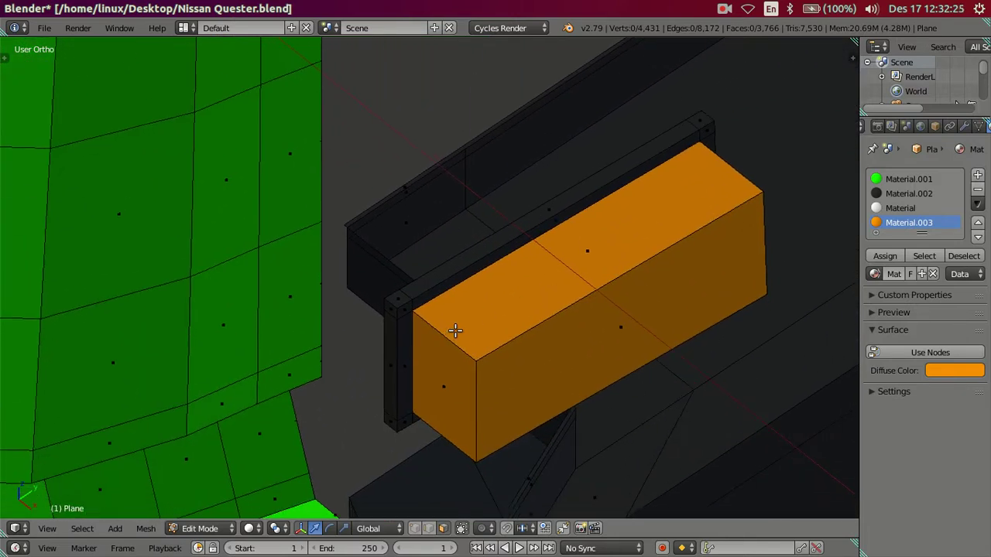
{"action": "key", "text": "ctrl+r"}
{"action": "scroll", "coordinate": [469, 321], "scroll_direction": "up", "scroll_amount": 4}
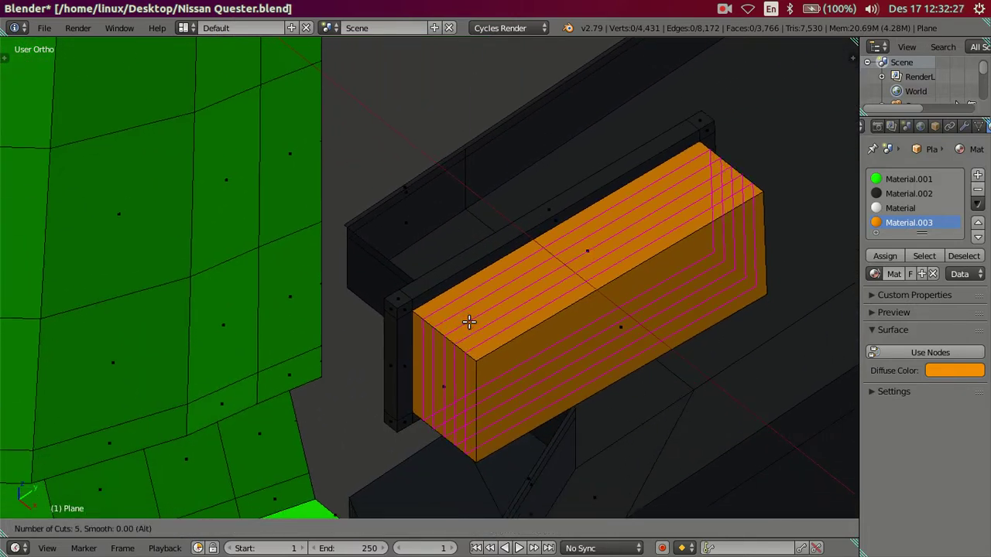
{"action": "left_click", "coordinate": [469, 321]}
{"action": "right_click", "coordinate": [469, 321]}
{"action": "scroll", "coordinate": [469, 322], "scroll_direction": "up", "scroll_amount": 1}
{"action": "scroll", "coordinate": [469, 322], "scroll_direction": "up", "scroll_amount": 2}
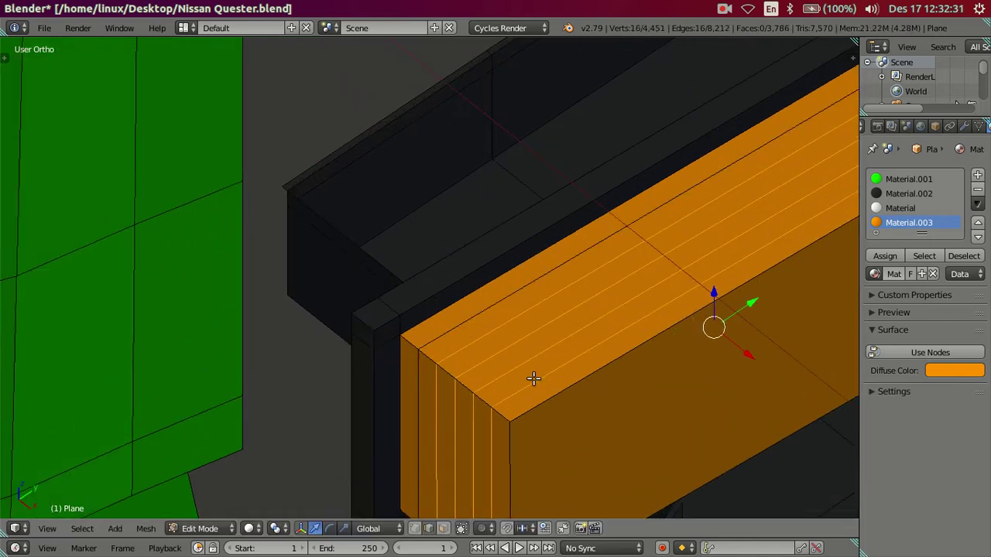
{"action": "scroll", "coordinate": [532, 376], "scroll_direction": "down", "scroll_amount": 2}
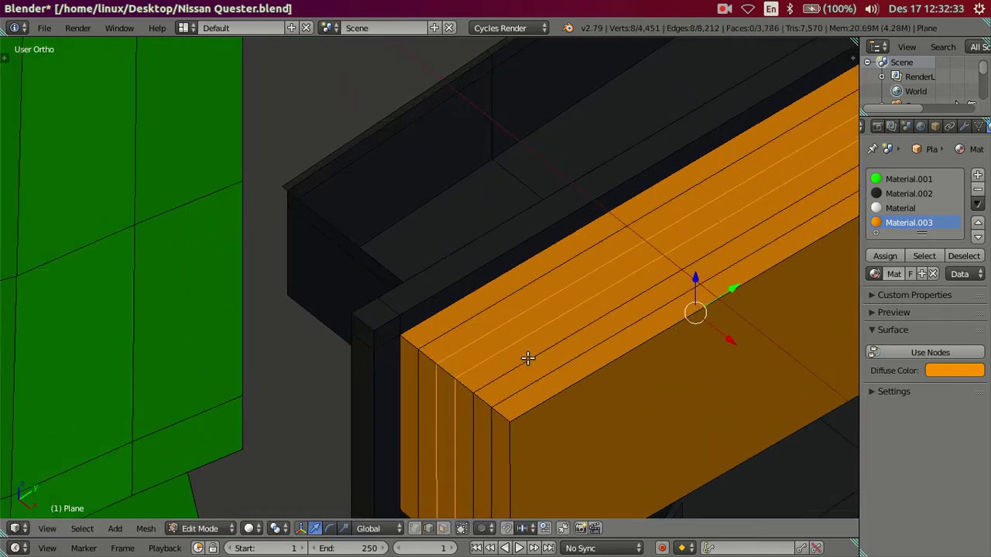
{"action": "key", "text": "x"}
{"action": "left_click", "coordinate": [608, 346]}
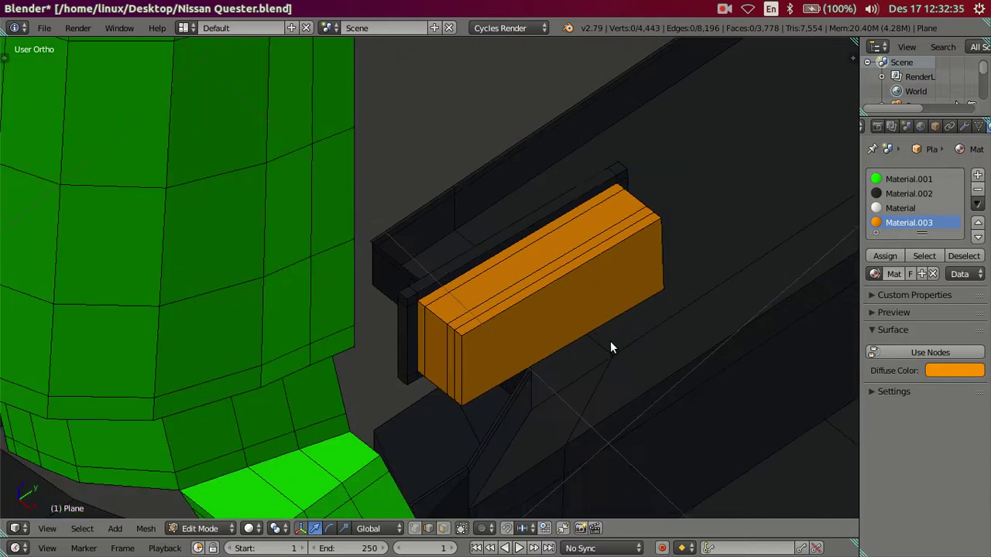
Preview the Subdivision Surface modifier at viewport level 2, then set it back to 0
{"action": "key", "text": "Tab"}
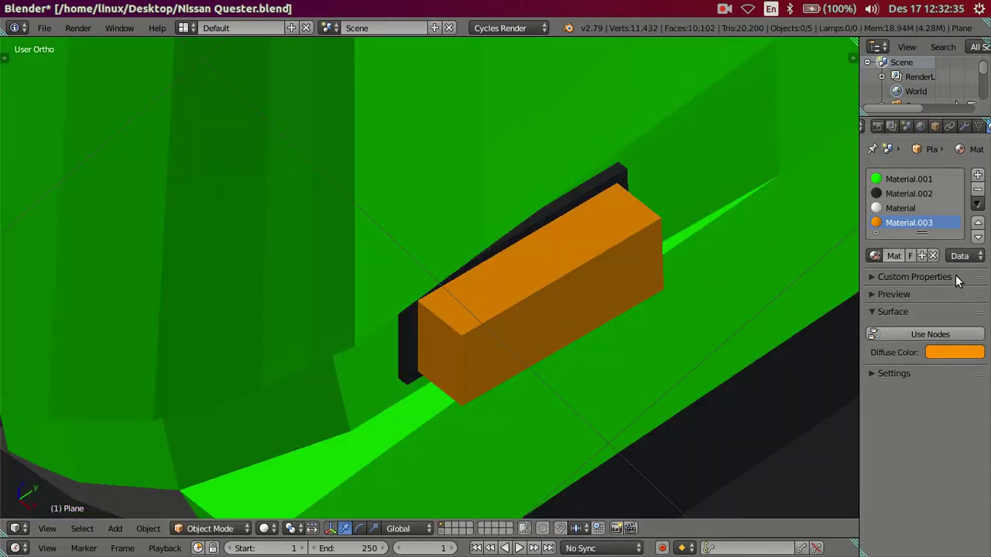
{"action": "left_click", "coordinate": [964, 125]}
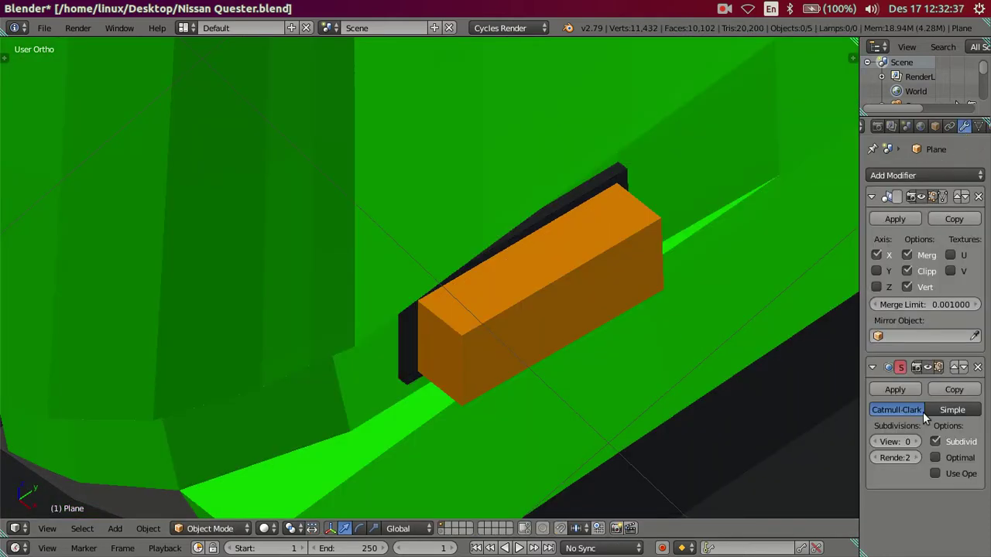
{"action": "left_click", "coordinate": [916, 443]}
{"action": "left_click", "coordinate": [916, 442]}
{"action": "mouse_move", "coordinate": [695, 370]}
{"action": "middle_mouse_down"}
{"action": "mouse_move", "coordinate": [670, 315]}
{"action": "mouse_move", "coordinate": [657, 313]}
{"action": "mouse_move", "coordinate": [665, 371]}
{"action": "mouse_move", "coordinate": [561, 319]}
{"action": "middle_mouse_up"}
{"action": "key", "text": "Tab"}
{"action": "scroll", "coordinate": [548, 310], "scroll_direction": "down", "scroll_amount": 4}
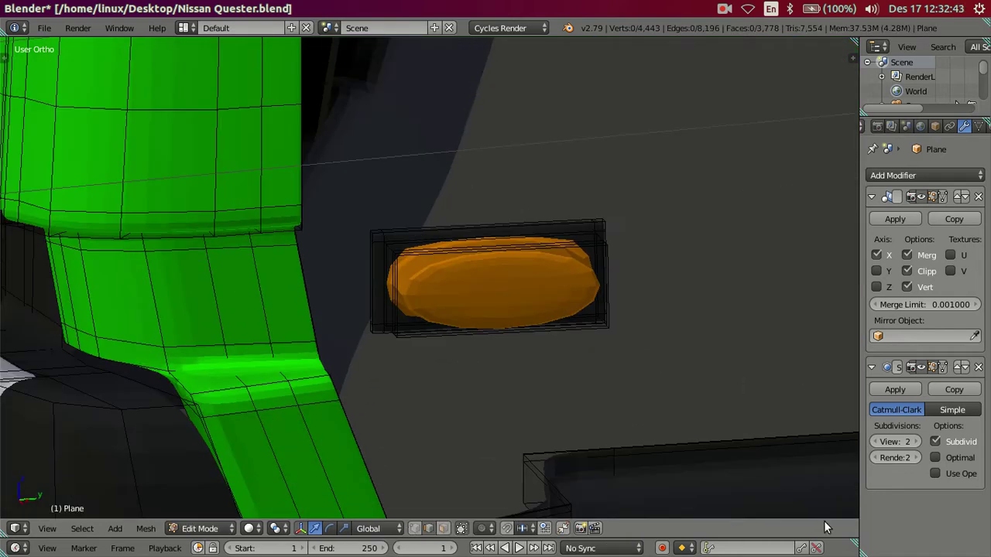
{"action": "left_click", "coordinate": [878, 441]}
{"action": "left_click", "coordinate": [879, 441]}
{"action": "mouse_move", "coordinate": [471, 360]}
{"action": "middle_mouse_down"}
{"action": "mouse_move", "coordinate": [485, 372]}
{"action": "mouse_move", "coordinate": [478, 414]}
{"action": "mouse_move", "coordinate": [484, 327]}
{"action": "mouse_move", "coordinate": [472, 410]}
{"action": "middle_mouse_up"}
Loop-cut the block with 18 edge loops and dissolve the selected edges
{"action": "key", "text": "ctrl+r"}
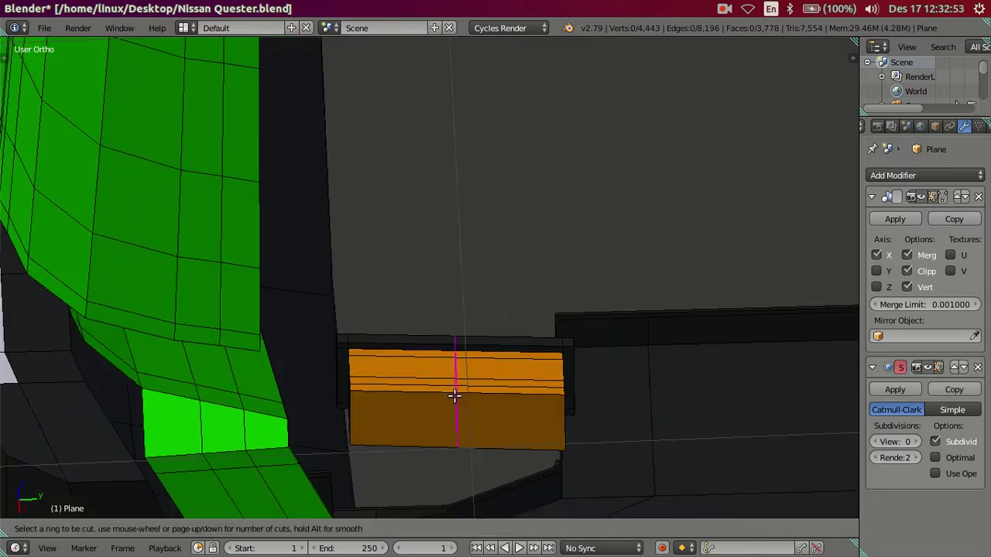
{"action": "type", "text": "18"}
{"action": "key", "text": "Return"}
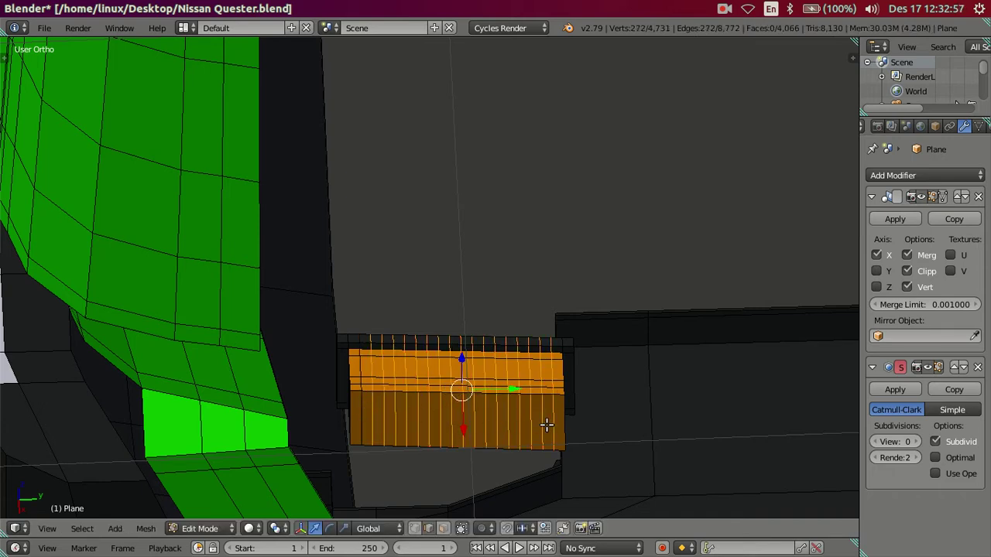
{"action": "key", "text": "x"}
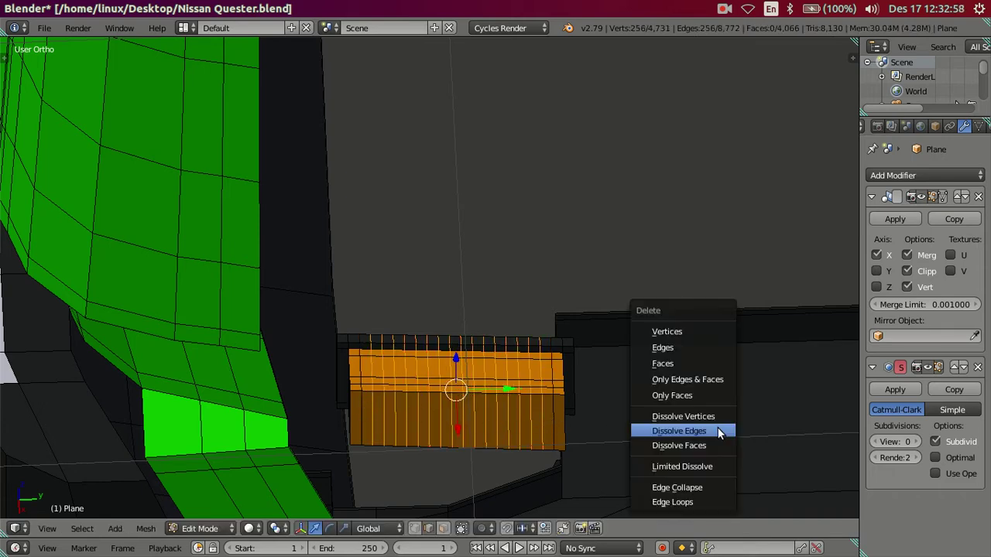
{"action": "left_click", "coordinate": [717, 431]}
Add horizontal edge loops, keeping the top and bottom loops out of the selection
{"action": "middle_click_drag", "start_coordinate": [570, 439], "coordinate": [545, 318]}
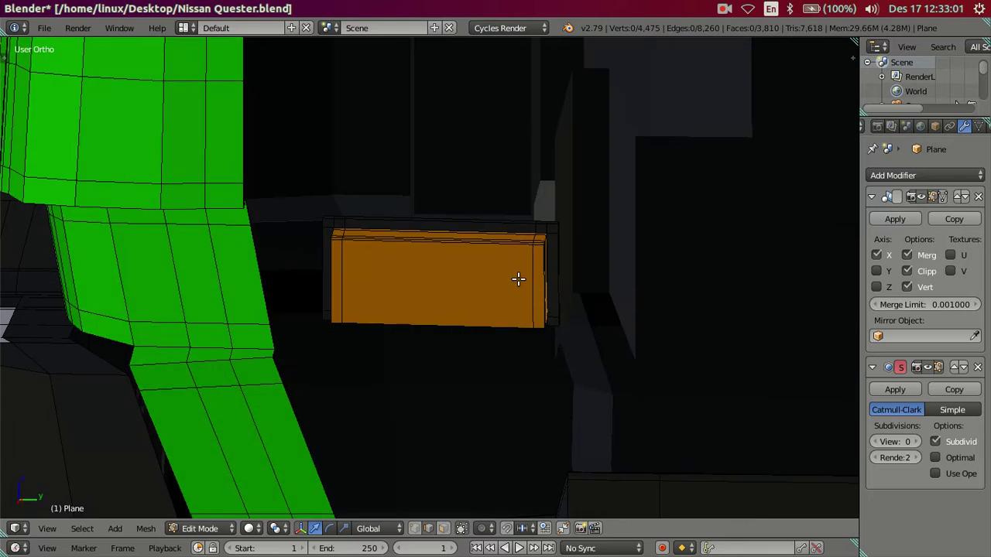
{"action": "key", "text": "ctrl+r"}
{"action": "key", "text": "Return"}
{"action": "middle_click_drag", "start_coordinate": [522, 280], "coordinate": [568, 282]}
{"action": "right_click", "coordinate": [565, 257], "text": "alt+shift"}
{"action": "right_click", "coordinate": [548, 320], "text": "alt+shift"}
Dissolve the remaining inner loops and preview the block at subdivision level 2
{"action": "key", "text": "x"}
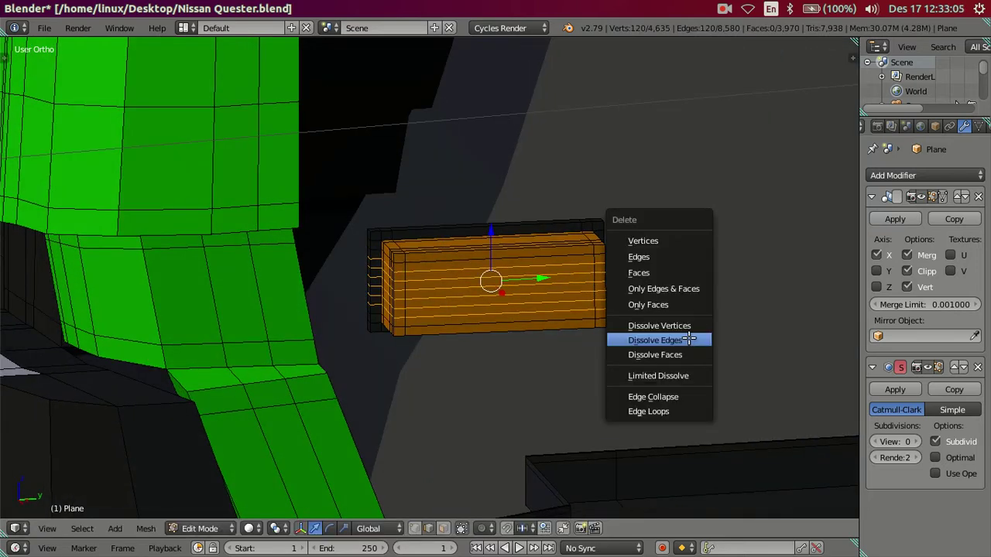
{"action": "left_click", "coordinate": [689, 340]}
{"action": "key", "text": "Tab"}
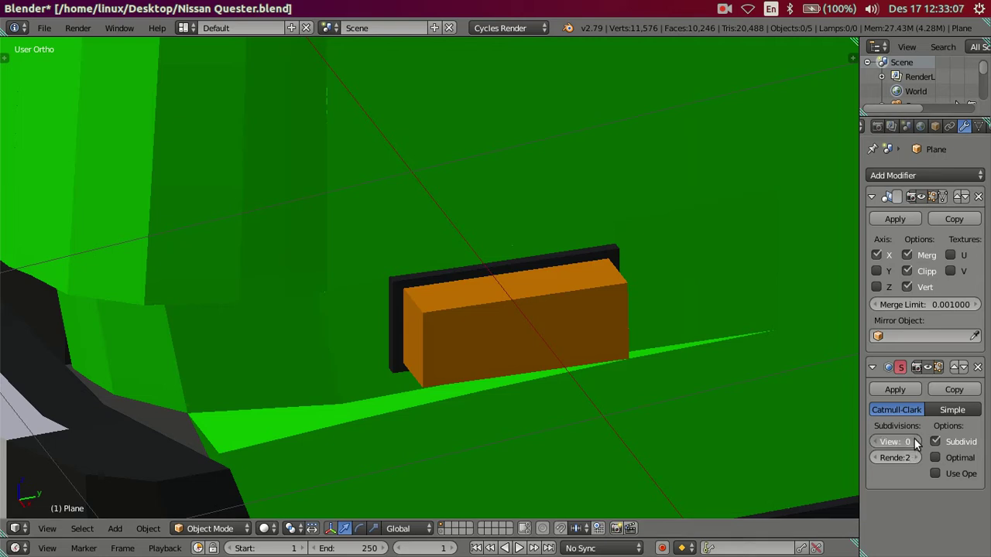
{"action": "left_click", "coordinate": [915, 442]}
{"action": "left_click", "coordinate": [916, 443]}
{"action": "scroll", "coordinate": [679, 378], "scroll_direction": "down", "scroll_amount": 3}
{"action": "mouse_move", "coordinate": [679, 378]}
{"action": "middle_mouse_down"}
{"action": "mouse_move", "coordinate": [654, 381]}
{"action": "mouse_move", "coordinate": [702, 361]}
{"action": "mouse_move", "coordinate": [709, 339]}
{"action": "mouse_move", "coordinate": [667, 296]}
{"action": "mouse_move", "coordinate": [482, 287]}
{"action": "mouse_move", "coordinate": [501, 310]}
{"action": "mouse_move", "coordinate": [571, 338]}
{"action": "mouse_move", "coordinate": [661, 343]}
{"action": "middle_mouse_up"}
{"action": "scroll", "coordinate": [648, 335], "scroll_direction": "up", "scroll_amount": 3}
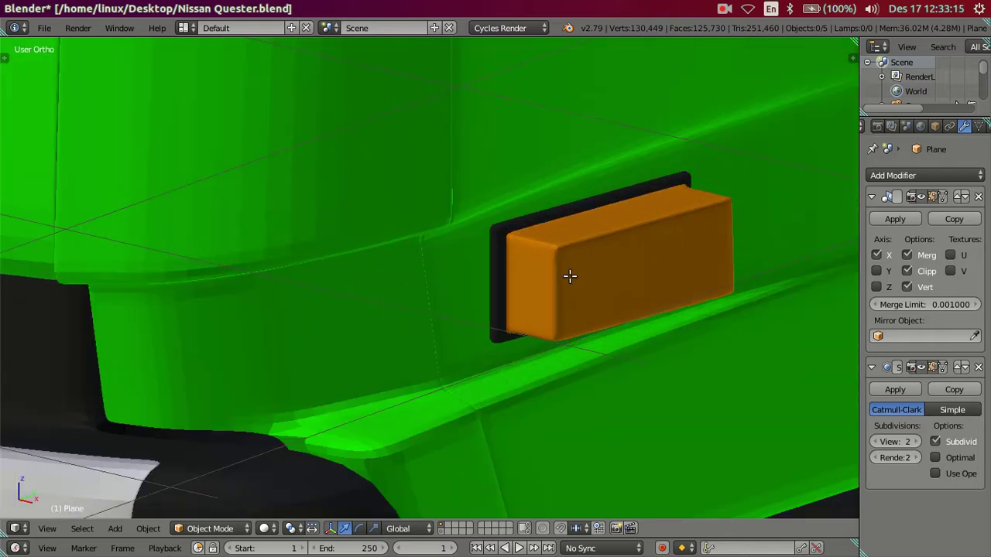
In Edit Mode, select several front and vertical edge loops on the block
{"action": "key", "text": "Tab"}
{"action": "middle_click_drag", "start_coordinate": [471, 288], "coordinate": [354, 298], "text": "shift"}
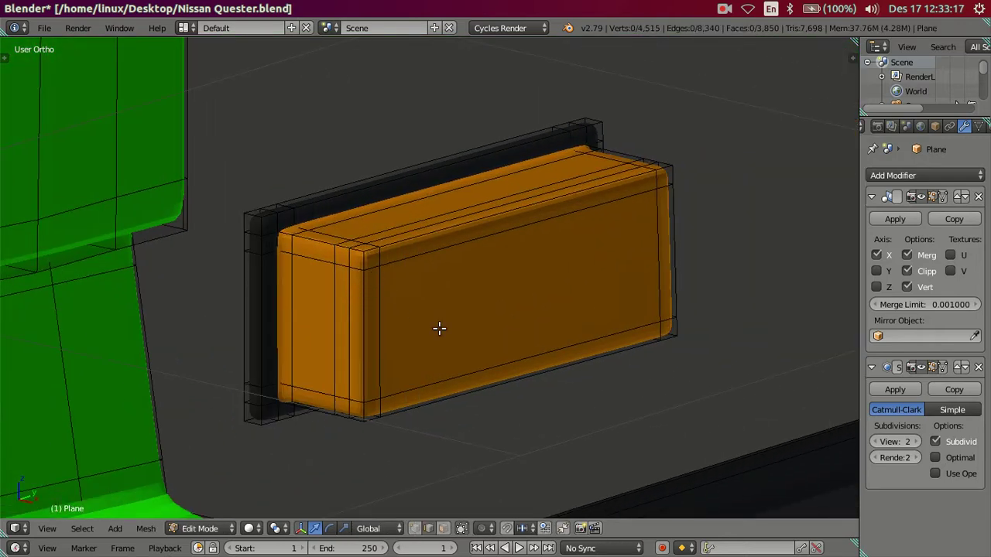
{"action": "right_click", "coordinate": [377, 335], "text": "alt"}
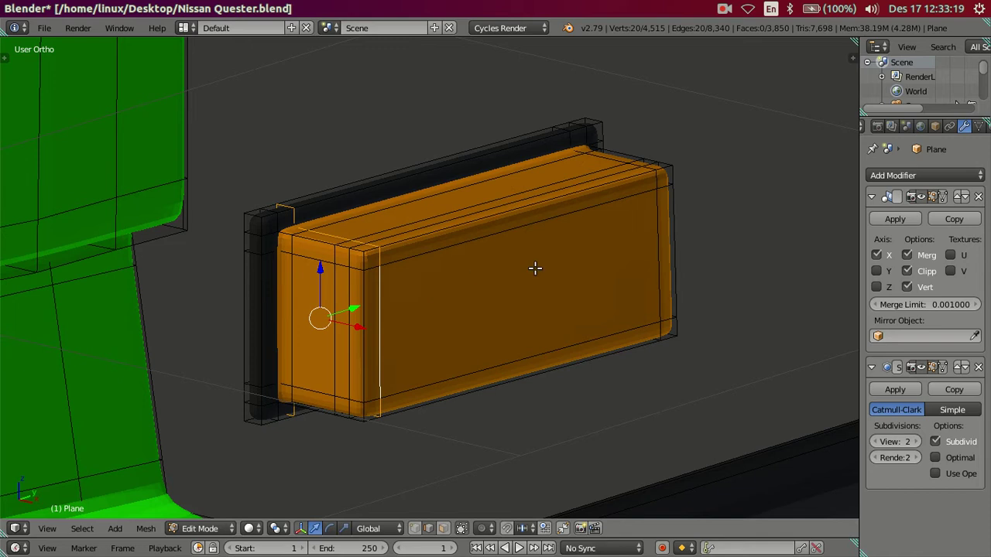
{"action": "right_click", "coordinate": [546, 236], "text": "alt+shift"}
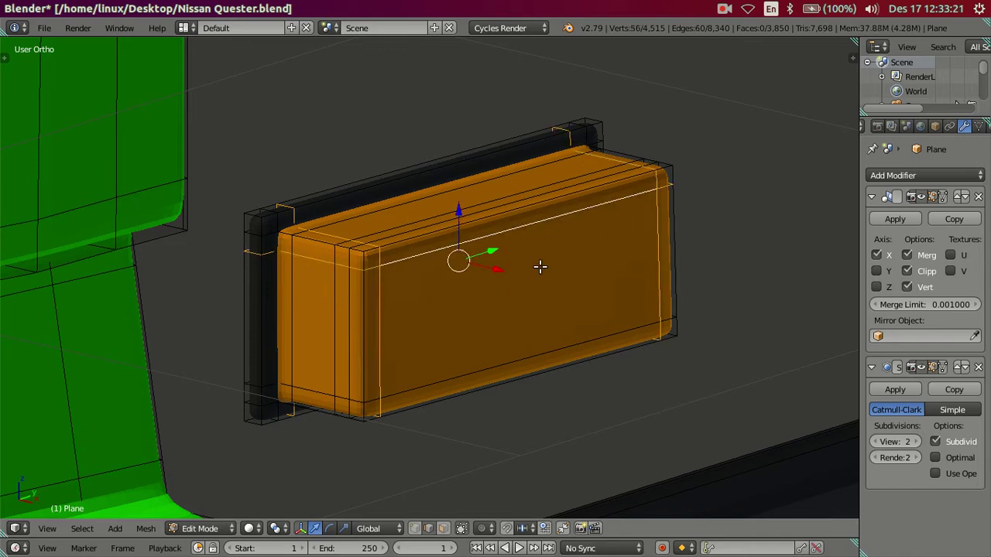
{"action": "right_click", "coordinate": [491, 367], "text": "alt+shift"}
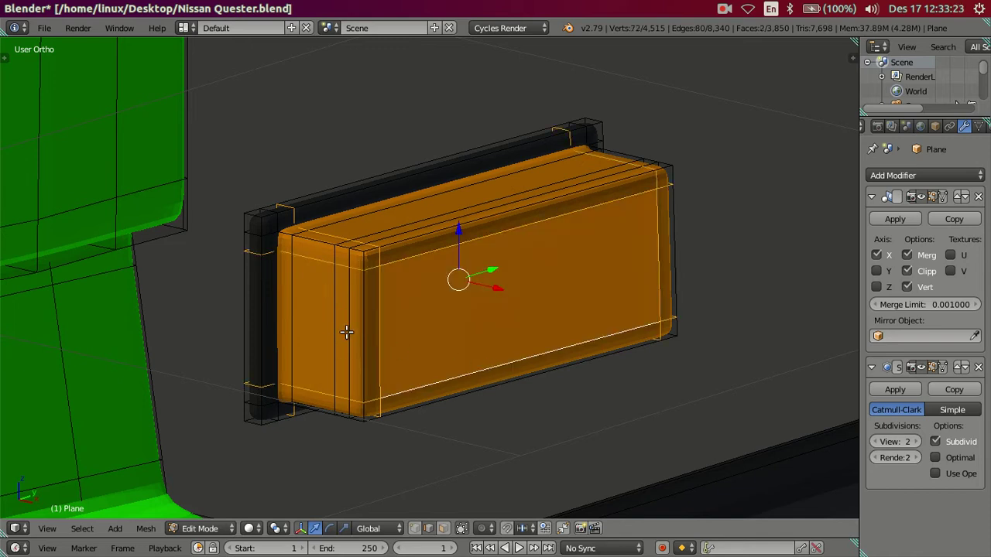
{"action": "right_click", "coordinate": [340, 327], "text": "alt+shift"}
{"action": "key", "text": "x"}
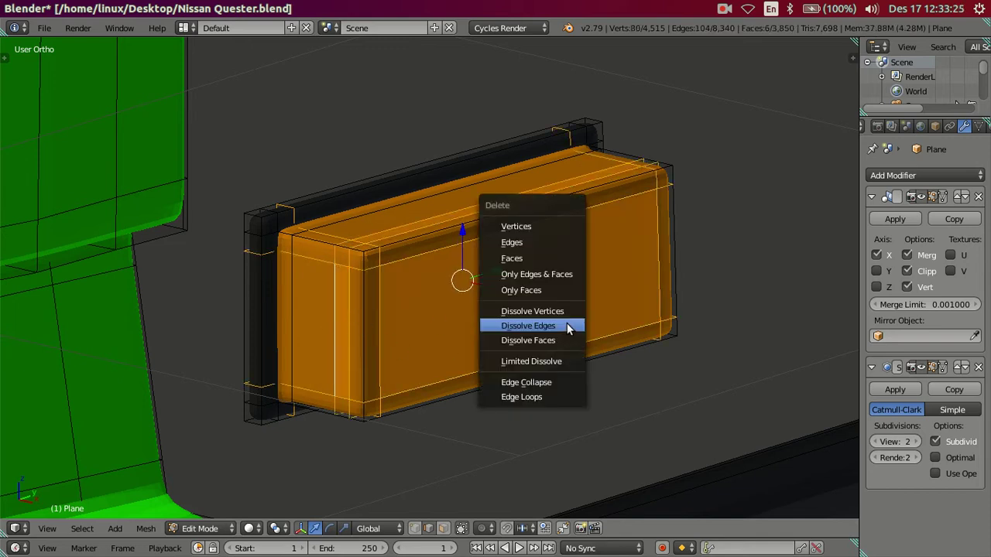
{"action": "right_click", "coordinate": [718, 354], "text": "alt+shift"}
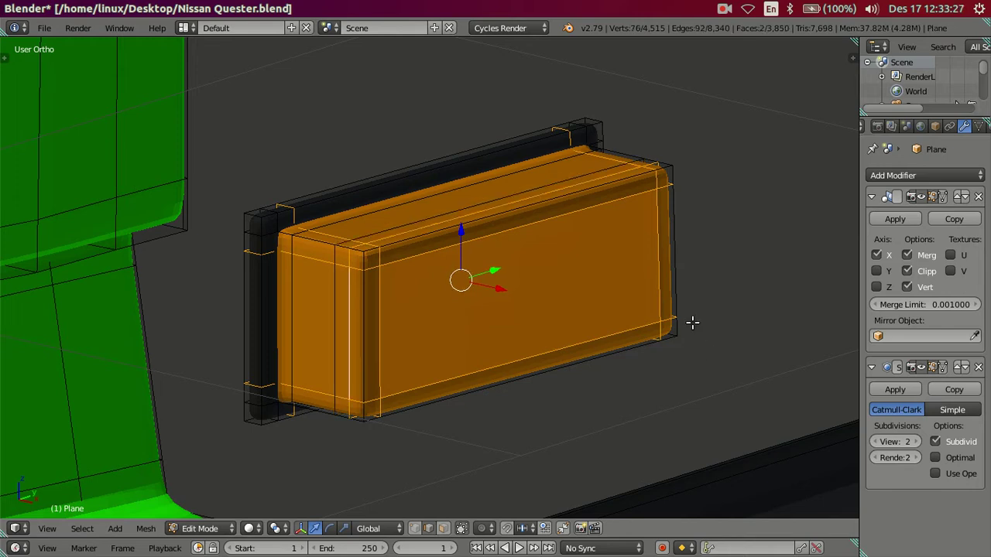
{"action": "right_click", "coordinate": [692, 322], "text": "alt+shift"}
Dissolve the block's left and right edge loops
{"action": "key", "text": "a"}
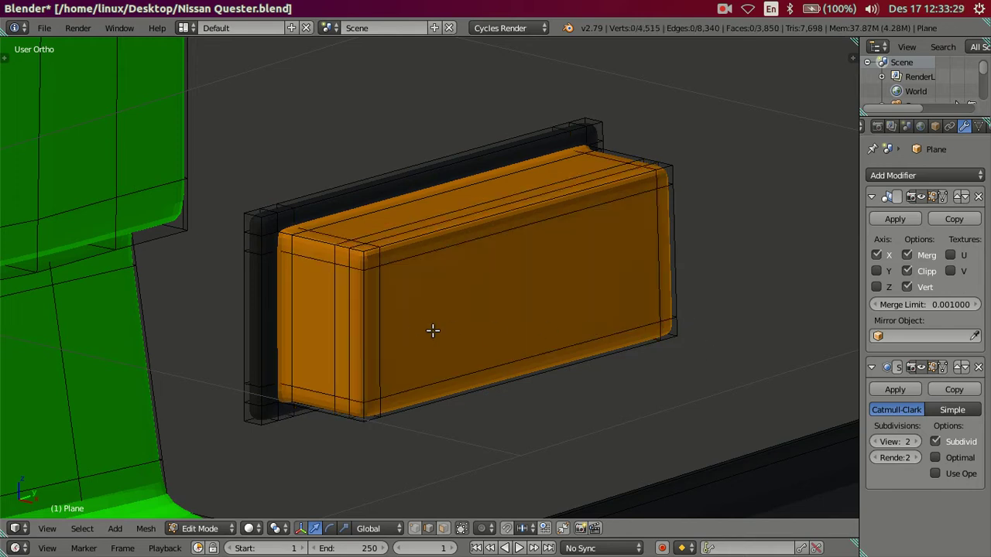
{"action": "right_click", "coordinate": [454, 321], "text": "alt"}
{"action": "right_click", "coordinate": [643, 278], "text": "alt+shift"}
{"action": "key", "text": "x"}
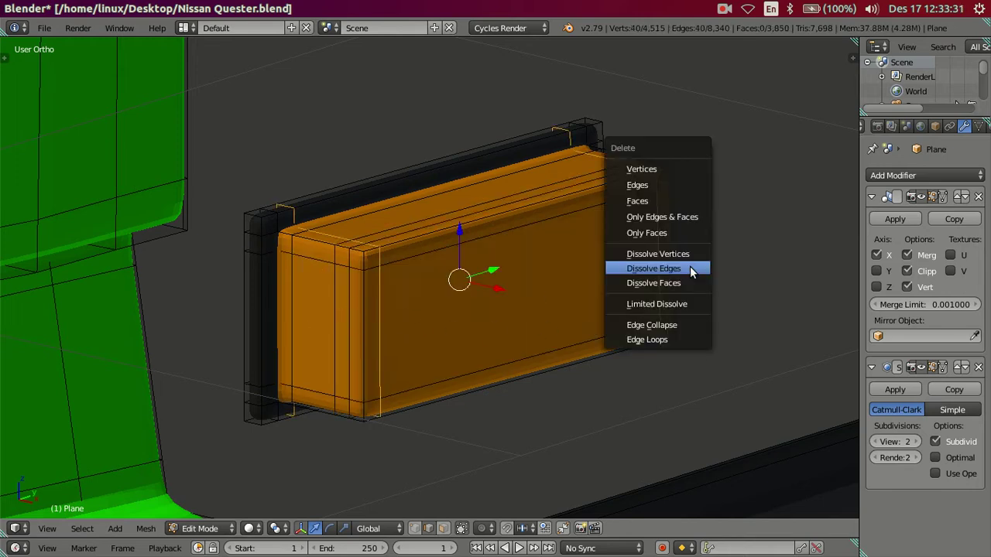
{"action": "left_click", "coordinate": [690, 267]}
Dissolve the top and bottom front edge loops and the left-end loops
{"action": "right_click", "coordinate": [469, 290], "text": "alt"}
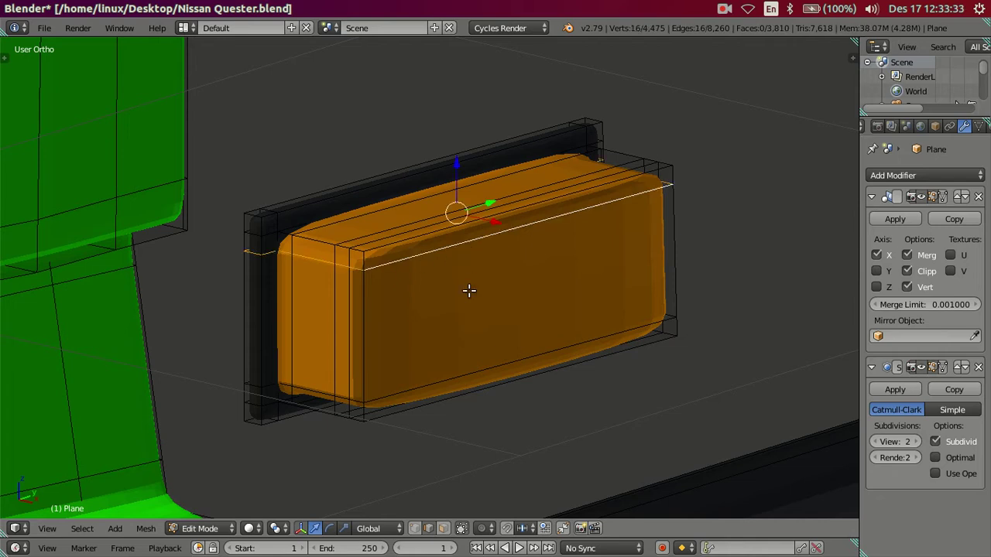
{"action": "right_click", "coordinate": [458, 371], "text": "alt+shift"}
{"action": "key", "text": "x"}
{"action": "key", "text": "Return"}
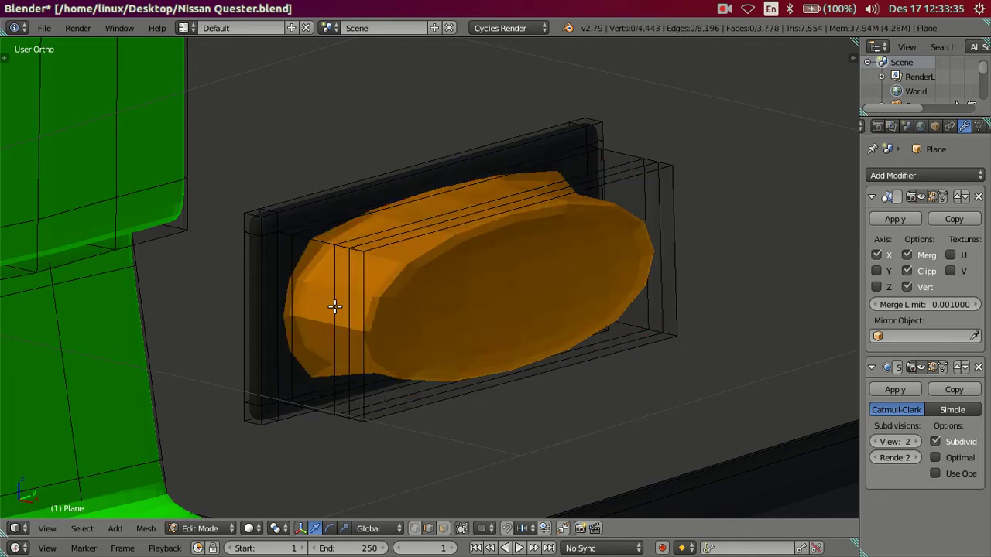
{"action": "right_click", "coordinate": [335, 306], "text": "alt"}
{"action": "right_click", "coordinate": [299, 320], "text": "alt+shift"}
{"action": "key", "text": "x"}
{"action": "left_click", "coordinate": [545, 332]}
Set the viewport subdivision level back to 0 and begin a new loop cut on the box
{"action": "left_click", "coordinate": [895, 442]}
{"action": "type", "text": "0"}
{"action": "key", "text": "Return"}
{"action": "mouse_move", "coordinate": [846, 420]}
{"action": "middle_mouse_down"}
{"action": "mouse_move", "coordinate": [612, 379]}
{"action": "mouse_move", "coordinate": [456, 301]}
{"action": "middle_mouse_up"}
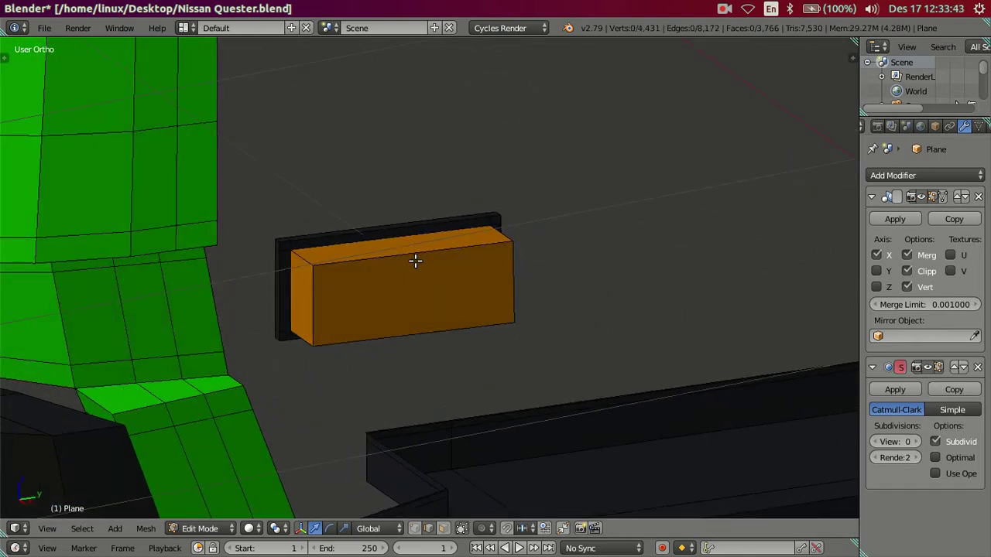
{"action": "key", "text": "ctrl+r"}
{"action": "scroll", "coordinate": [415, 261], "scroll_direction": "up", "scroll_amount": 1}
Add two loop cuts to the block, then dissolve the selected edge loops
{"action": "left_click", "coordinate": [415, 261]}
{"action": "right_click", "coordinate": [418, 267]}
{"action": "mouse_move", "coordinate": [420, 274]}
{"action": "middle_mouse_down"}
{"action": "mouse_move", "coordinate": [382, 345]}
{"action": "mouse_move", "coordinate": [341, 354]}
{"action": "mouse_move", "coordinate": [425, 310]}
{"action": "mouse_move", "coordinate": [452, 310]}
{"action": "mouse_move", "coordinate": [452, 266]}
{"action": "middle_mouse_up"}
{"action": "key", "text": "x"}
{"action": "left_click", "coordinate": [427, 336]}
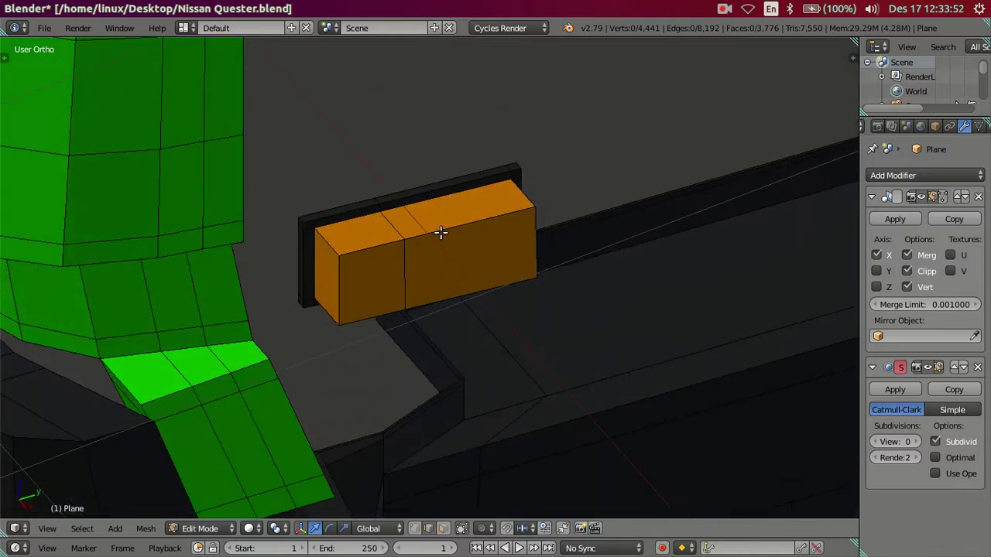
Scale the block's bottom edge loop vertically along Z
{"action": "right_click", "coordinate": [360, 242], "text": "alt"}
{"action": "middle_click_drag", "start_coordinate": [360, 242], "coordinate": [409, 274]}
{"action": "right_click", "coordinate": [457, 273], "text": "alt"}
{"action": "key", "text": "s"}
{"action": "key", "text": "z"}
{"action": "left_click", "coordinate": [496, 304]}
{"action": "mouse_move", "coordinate": [511, 305]}
{"action": "middle_mouse_down"}
{"action": "mouse_move", "coordinate": [442, 307]}
{"action": "mouse_move", "coordinate": [439, 353]}
{"action": "middle_mouse_up"}
{"action": "key", "text": "a"}
Move the block's outer end edge along Y to slant and taper that end
{"action": "right_click", "coordinate": [494, 283]}
{"action": "middle_click_drag", "start_coordinate": [309, 262], "coordinate": [487, 259]}
{"action": "middle_click_drag", "start_coordinate": [503, 296], "coordinate": [515, 292]}
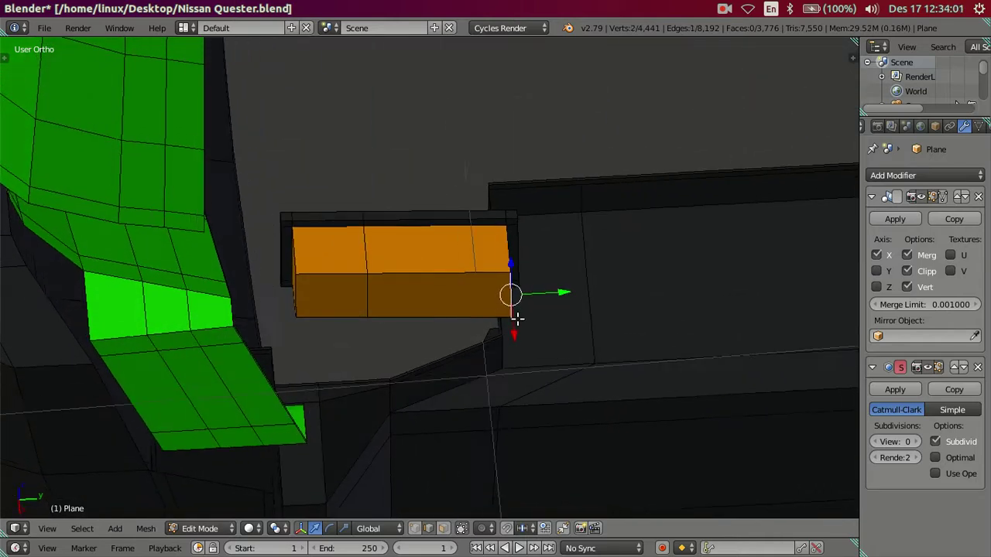
{"action": "left_click_drag", "start_coordinate": [536, 292], "coordinate": [532, 290]}
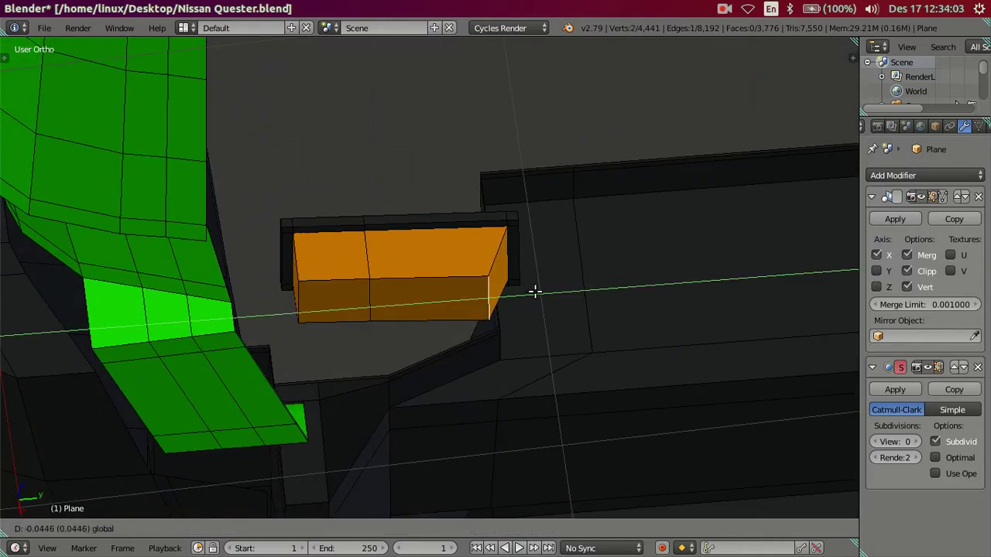
{"action": "left_click", "coordinate": [537, 290]}
{"action": "mouse_move", "coordinate": [537, 290]}
{"action": "middle_mouse_down"}
{"action": "mouse_move", "coordinate": [539, 346]}
{"action": "mouse_move", "coordinate": [552, 361]}
{"action": "mouse_move", "coordinate": [553, 342]}
{"action": "middle_mouse_up"}
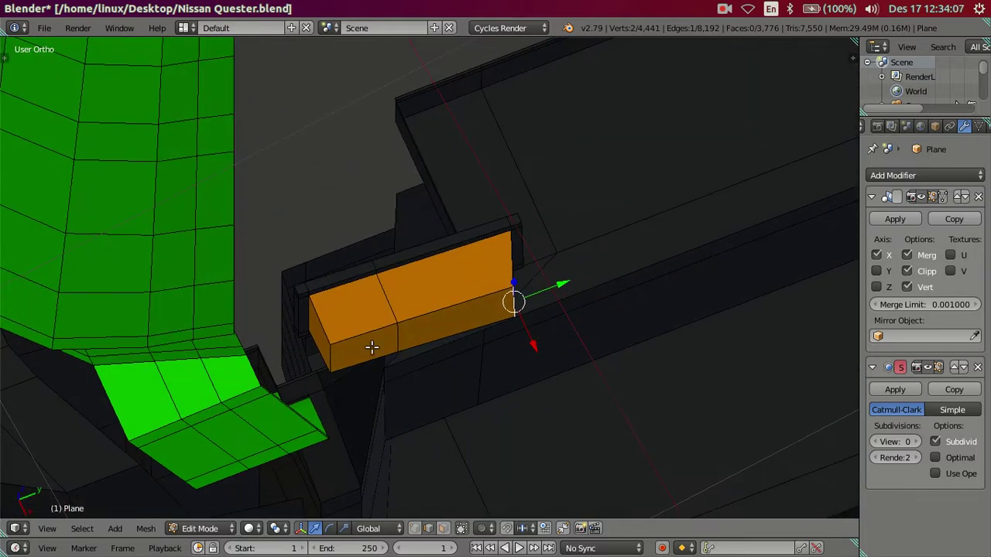
{"action": "left_click_drag", "start_coordinate": [365, 345], "coordinate": [393, 341]}
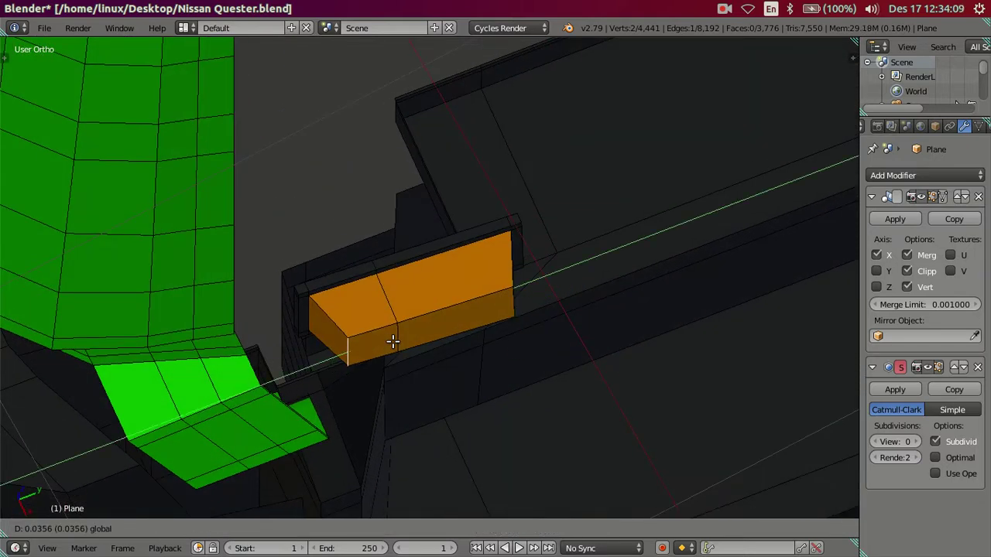
{"action": "left_click", "coordinate": [393, 342]}
Scale the end edge vertically along Z and delete the selected geometry
{"action": "mouse_move", "coordinate": [529, 312]}
{"action": "middle_mouse_down"}
{"action": "mouse_move", "coordinate": [491, 263]}
{"action": "mouse_move", "coordinate": [442, 261]}
{"action": "mouse_move", "coordinate": [440, 338]}
{"action": "mouse_move", "coordinate": [518, 276]}
{"action": "mouse_move", "coordinate": [519, 254]}
{"action": "middle_mouse_up"}
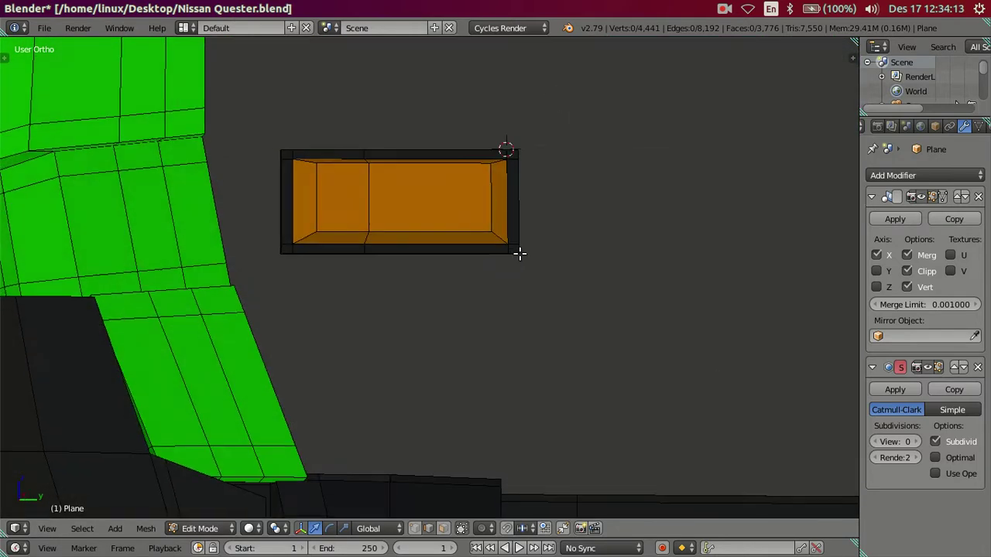
{"action": "key", "text": "s"}
{"action": "key", "text": "z"}
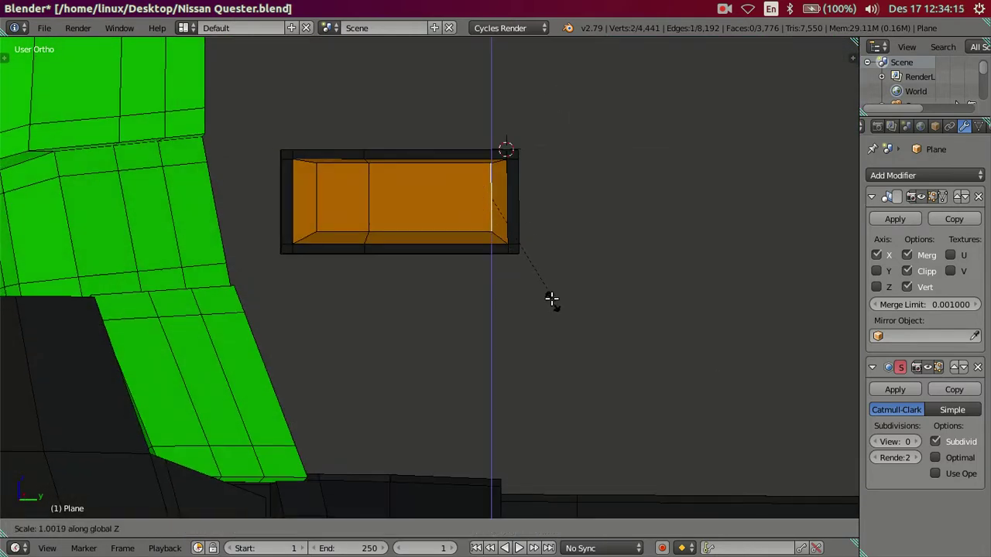
{"action": "left_click", "coordinate": [545, 284]}
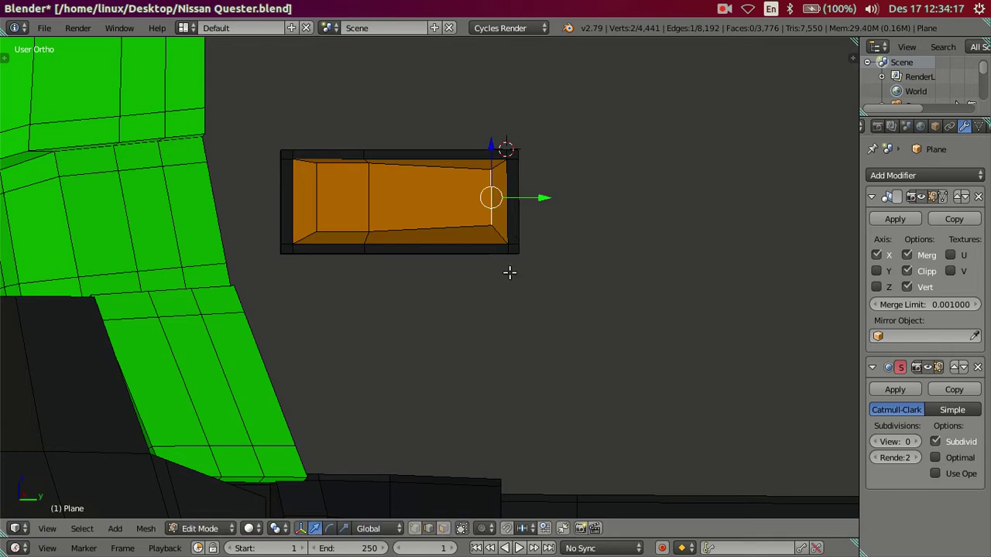
{"action": "middle_click_drag", "start_coordinate": [509, 272], "coordinate": [510, 301]}
{"action": "key", "text": "x"}
{"action": "left_click", "coordinate": [454, 246]}
Move the selected bottom vertex along X to slant the bottom face
{"action": "mouse_move", "coordinate": [448, 248]}
{"action": "middle_mouse_down"}
{"action": "mouse_move", "coordinate": [446, 336]}
{"action": "mouse_move", "coordinate": [436, 356]}
{"action": "mouse_move", "coordinate": [449, 254]}
{"action": "mouse_move", "coordinate": [540, 332]}
{"action": "mouse_move", "coordinate": [433, 349]}
{"action": "mouse_move", "coordinate": [341, 342]}
{"action": "mouse_move", "coordinate": [408, 346]}
{"action": "middle_mouse_up"}
{"action": "key", "text": "g"}
{"action": "key", "text": "x"}
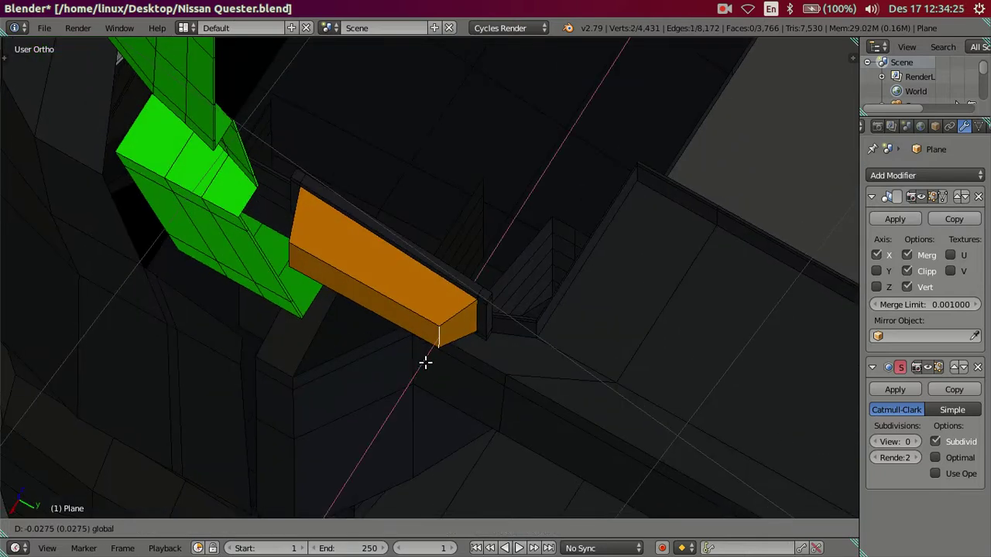
{"action": "left_click", "coordinate": [424, 361]}
Add and dissolve two more loop cuts, then nudge the selected vertex along X
{"action": "mouse_move", "coordinate": [369, 354]}
{"action": "middle_mouse_down"}
{"action": "mouse_move", "coordinate": [438, 276]}
{"action": "mouse_move", "coordinate": [404, 204]}
{"action": "mouse_move", "coordinate": [389, 305]}
{"action": "middle_mouse_up"}
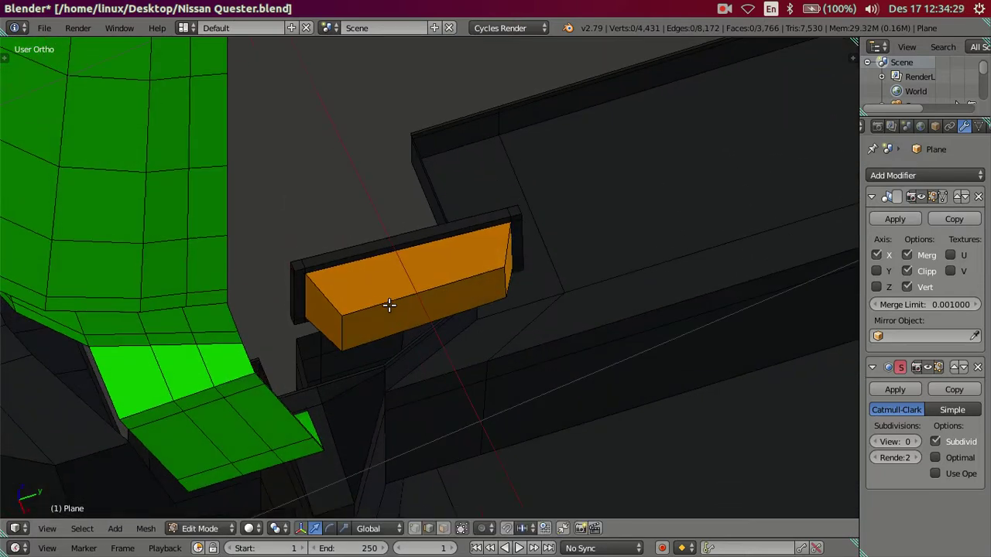
{"action": "key", "text": "ctrl+r"}
{"action": "left_click", "coordinate": [388, 305]}
{"action": "right_click", "coordinate": [415, 293]}
{"action": "key", "text": "x"}
{"action": "left_click", "coordinate": [425, 287]}
{"action": "mouse_move", "coordinate": [426, 317]}
{"action": "middle_mouse_down"}
{"action": "mouse_move", "coordinate": [391, 355]}
{"action": "mouse_move", "coordinate": [429, 376]}
{"action": "mouse_move", "coordinate": [385, 402]}
{"action": "mouse_move", "coordinate": [397, 348]}
{"action": "mouse_move", "coordinate": [385, 369]}
{"action": "middle_mouse_up"}
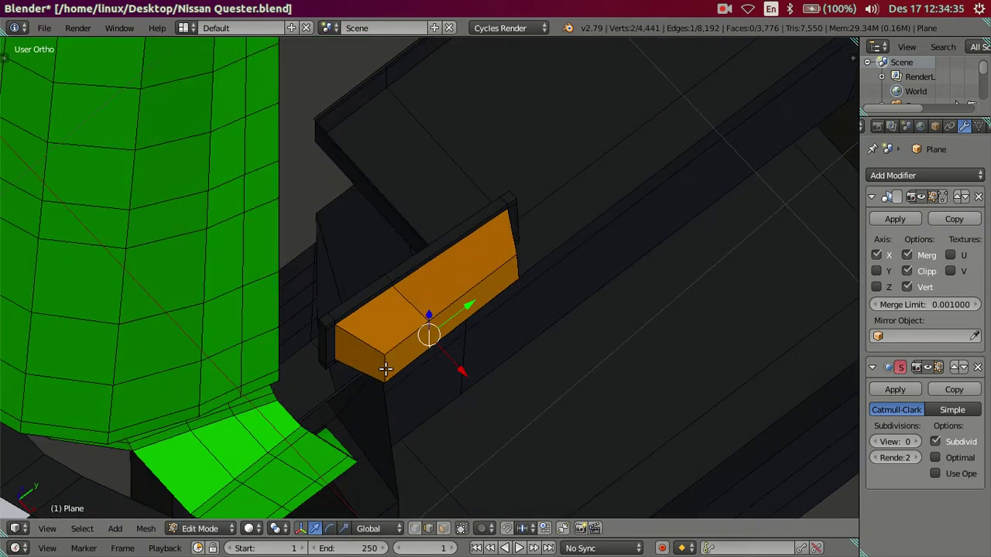
{"action": "left_click_drag", "start_coordinate": [407, 394], "coordinate": [410, 391]}
{"action": "mouse_move", "coordinate": [451, 361]}
{"action": "middle_mouse_down"}
{"action": "mouse_move", "coordinate": [460, 365]}
{"action": "mouse_move", "coordinate": [435, 389]}
{"action": "mouse_move", "coordinate": [452, 328]}
{"action": "mouse_move", "coordinate": [500, 387]}
{"action": "mouse_move", "coordinate": [503, 261]}
{"action": "mouse_move", "coordinate": [510, 333]}
{"action": "mouse_move", "coordinate": [469, 338]}
{"action": "mouse_move", "coordinate": [500, 266]}
{"action": "mouse_move", "coordinate": [415, 212]}
{"action": "mouse_move", "coordinate": [342, 250]}
{"action": "mouse_move", "coordinate": [380, 281]}
{"action": "mouse_move", "coordinate": [490, 268]}
{"action": "mouse_move", "coordinate": [460, 203]}
{"action": "mouse_move", "coordinate": [407, 184]}
{"action": "mouse_move", "coordinate": [390, 199]}
{"action": "mouse_move", "coordinate": [410, 219]}
{"action": "mouse_move", "coordinate": [536, 236]}
{"action": "mouse_move", "coordinate": [544, 219]}
{"action": "mouse_move", "coordinate": [385, 221]}
{"action": "mouse_move", "coordinate": [460, 279]}
{"action": "mouse_move", "coordinate": [477, 336]}
{"action": "mouse_move", "coordinate": [476, 361]}
{"action": "mouse_move", "coordinate": [454, 371]}
{"action": "mouse_move", "coordinate": [330, 382]}
{"action": "mouse_move", "coordinate": [380, 348]}
{"action": "middle_mouse_up"}
Add a set of multiple loop cuts to the block and dissolve them
{"action": "key", "text": "ctrl+r"}
{"action": "scroll", "coordinate": [355, 345], "scroll_direction": "up", "scroll_amount": 4}
{"action": "left_click", "coordinate": [354, 344]}
{"action": "right_click", "coordinate": [354, 343]}
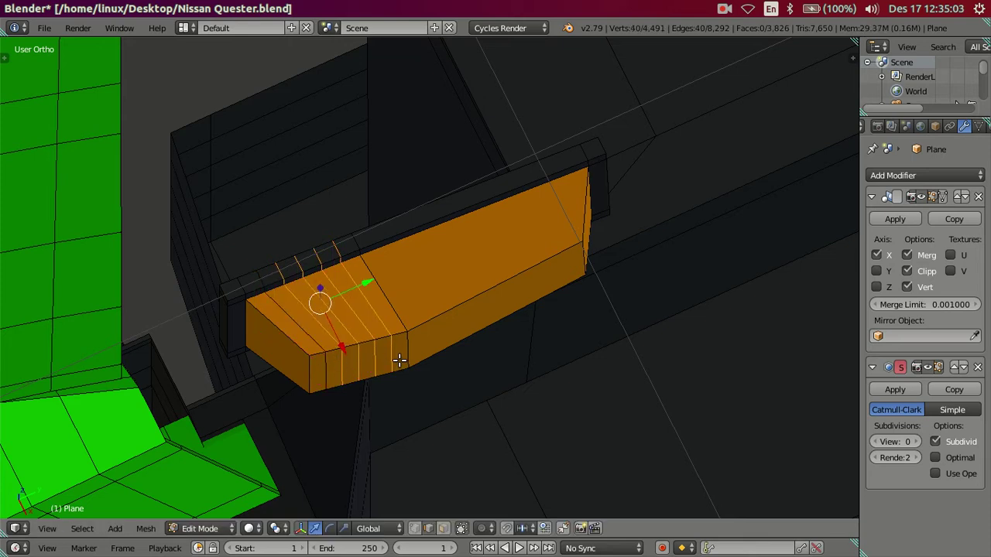
{"action": "key", "text": "x"}
{"action": "left_click", "coordinate": [443, 364]}
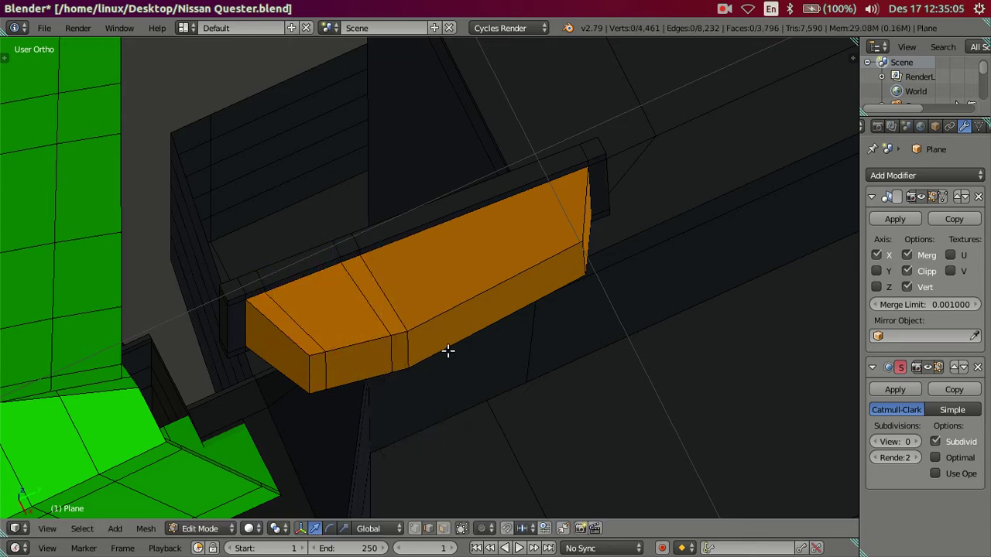
Redo a multi-cut loop cut on the block and dissolve the resulting loops
{"action": "key", "text": "ctrl+r"}
{"action": "scroll", "coordinate": [482, 289], "scroll_direction": "up", "scroll_amount": 5}
{"action": "right_click", "coordinate": [482, 288]}
{"action": "key", "text": "ctrl+r"}
{"action": "scroll", "coordinate": [481, 288], "scroll_direction": "up", "scroll_amount": 9}
{"action": "left_click", "coordinate": [482, 289]}
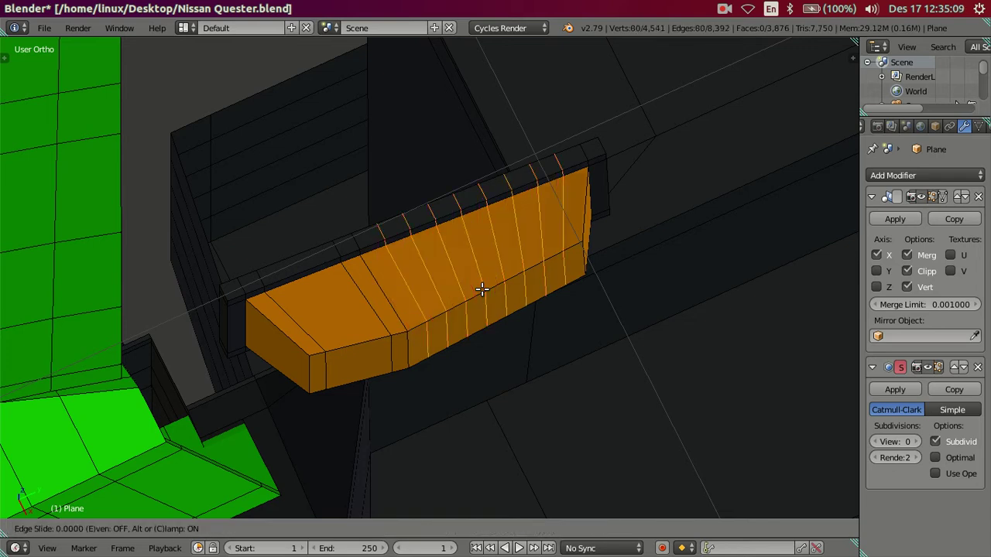
{"action": "right_click", "coordinate": [481, 289]}
{"action": "middle_click_drag", "start_coordinate": [481, 288], "coordinate": [478, 325]}
{"action": "key", "text": "x"}
{"action": "left_click", "coordinate": [464, 330]}
Add horizontal loop cuts across the block and dissolve them
{"action": "mouse_move", "coordinate": [457, 328]}
{"action": "middle_mouse_down"}
{"action": "mouse_move", "coordinate": [484, 247]}
{"action": "mouse_move", "coordinate": [451, 215]}
{"action": "mouse_move", "coordinate": [431, 256]}
{"action": "mouse_move", "coordinate": [417, 219]}
{"action": "mouse_move", "coordinate": [392, 218]}
{"action": "middle_mouse_up"}
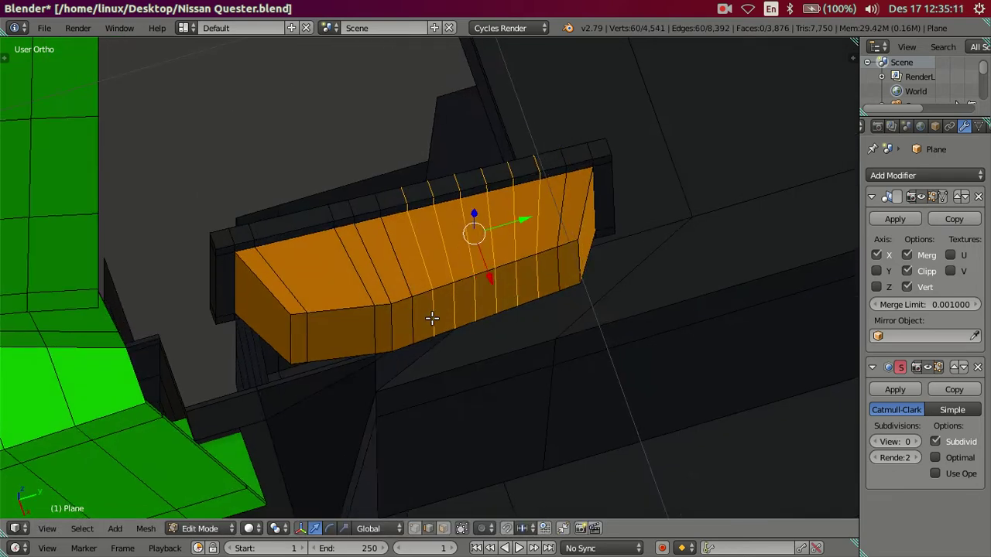
{"action": "key", "text": "ctrl+r"}
{"action": "scroll", "coordinate": [415, 212], "scroll_direction": "up", "scroll_amount": 6}
{"action": "left_click", "coordinate": [415, 213]}
{"action": "right_click", "coordinate": [415, 213]}
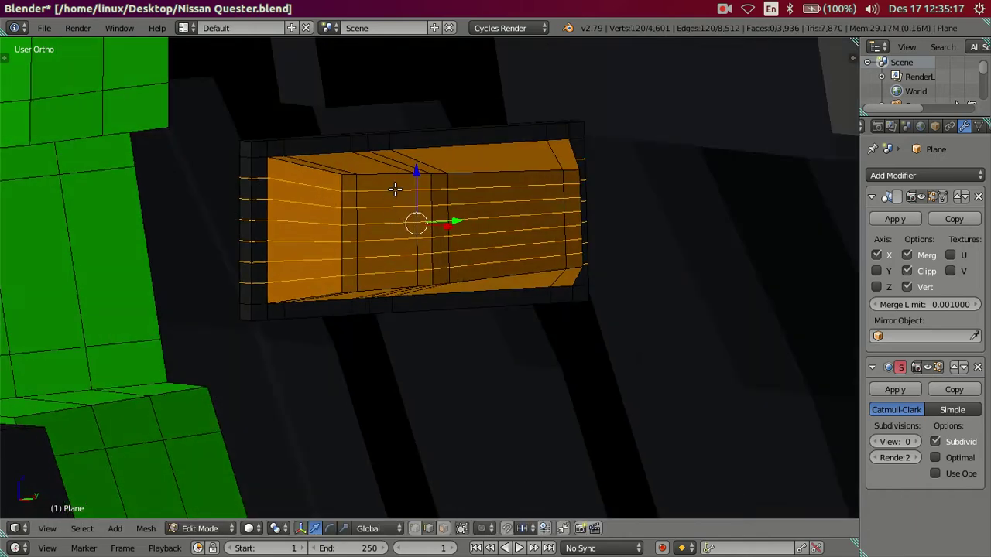
{"action": "key", "text": "x"}
{"action": "left_click", "coordinate": [484, 293]}
{"action": "mouse_move", "coordinate": [487, 341]}
{"action": "middle_mouse_down"}
{"action": "mouse_move", "coordinate": [423, 338]}
{"action": "mouse_move", "coordinate": [520, 370]}
{"action": "middle_mouse_up"}
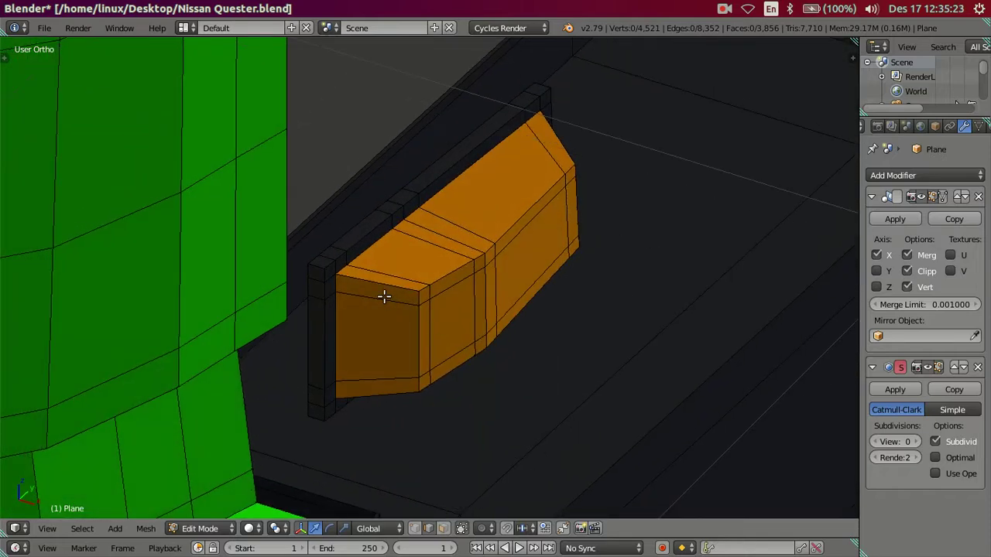
Cut more loops into the block, deselect one, and dissolve the rest
{"action": "key", "text": "ctrl+r"}
{"action": "scroll", "coordinate": [377, 282], "scroll_direction": "up", "scroll_amount": 7}
{"action": "left_click", "coordinate": [377, 284]}
{"action": "right_click", "coordinate": [357, 302]}
{"action": "left_click", "coordinate": [349, 333], "text": "alt+shift"}
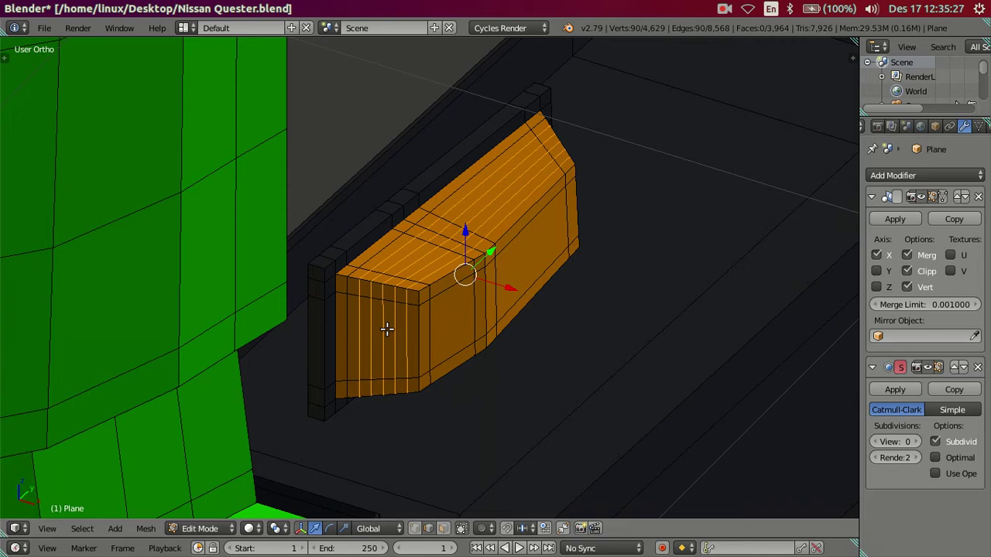
{"action": "key", "text": "x"}
{"action": "left_click", "coordinate": [643, 350]}
Set the Subdivision viewport level to 2 and switch back to Object Mode
{"action": "mouse_move", "coordinate": [593, 369]}
{"action": "middle_mouse_down"}
{"action": "mouse_move", "coordinate": [611, 343]}
{"action": "mouse_move", "coordinate": [516, 353]}
{"action": "mouse_move", "coordinate": [475, 336]}
{"action": "middle_mouse_up"}
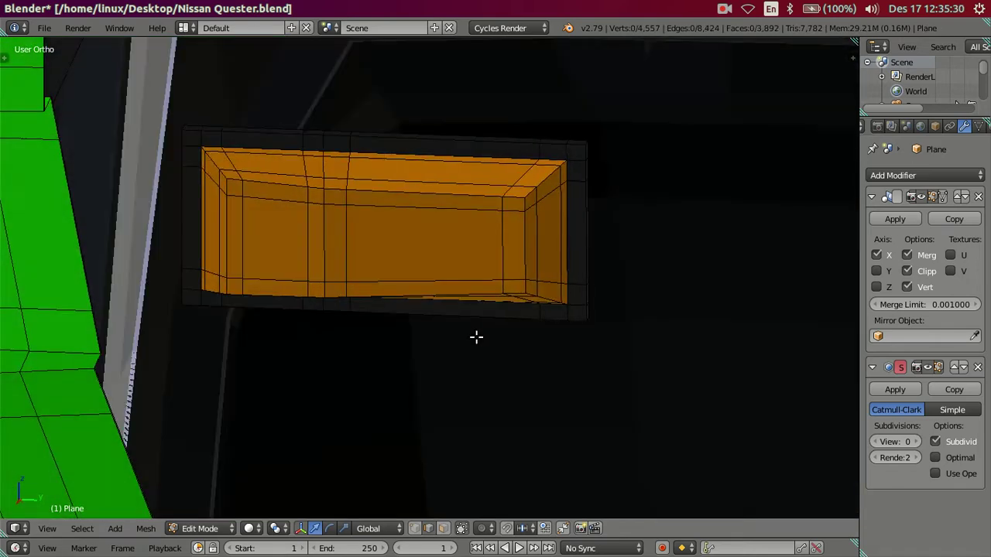
{"action": "left_click", "coordinate": [915, 442]}
{"action": "left_click", "coordinate": [915, 441]}
{"action": "scroll", "coordinate": [670, 337], "scroll_direction": "down", "scroll_amount": 3}
{"action": "mouse_move", "coordinate": [438, 260]}
{"action": "middle_mouse_down"}
{"action": "mouse_move", "coordinate": [563, 337]}
{"action": "mouse_move", "coordinate": [611, 262]}
{"action": "mouse_move", "coordinate": [577, 251]}
{"action": "mouse_move", "coordinate": [529, 265]}
{"action": "mouse_move", "coordinate": [553, 309]}
{"action": "middle_mouse_up"}
{"action": "key", "text": "Tab"}
Check the block's end vertices in Edit Mode, then deselect all and return to Object Mode
{"action": "scroll", "coordinate": [553, 310], "scroll_direction": "up", "scroll_amount": 3}
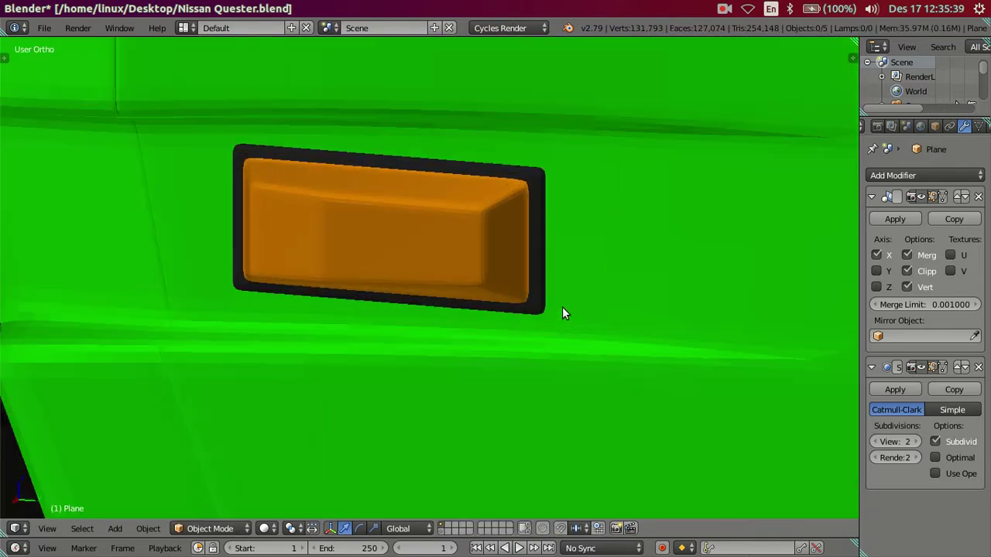
{"action": "key", "text": "Tab"}
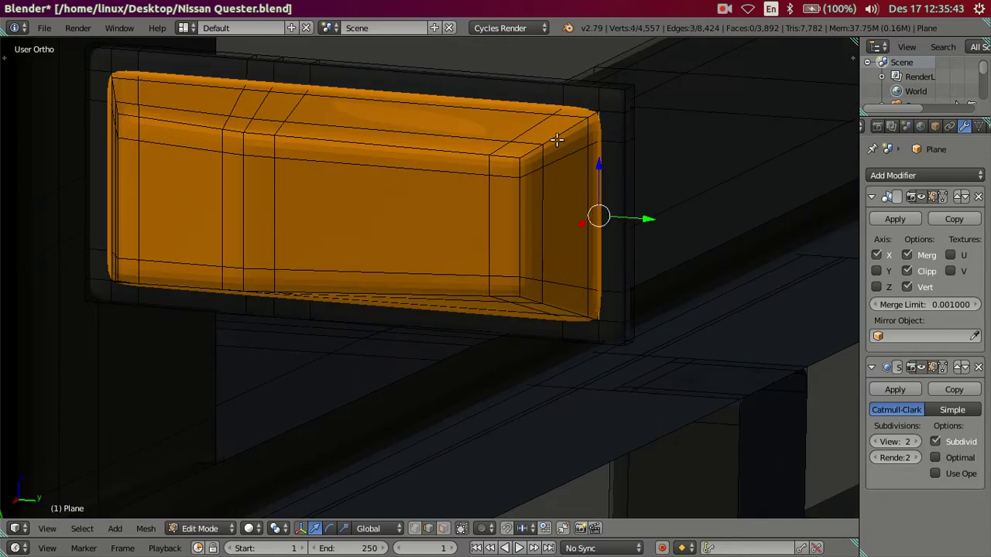
{"action": "right_click", "coordinate": [473, 97], "text": "alt"}
{"action": "mouse_move", "coordinate": [473, 97]}
{"action": "middle_mouse_down"}
{"action": "mouse_move", "coordinate": [380, 150]}
{"action": "mouse_move", "coordinate": [519, 157]}
{"action": "mouse_move", "coordinate": [257, 182]}
{"action": "middle_mouse_up"}
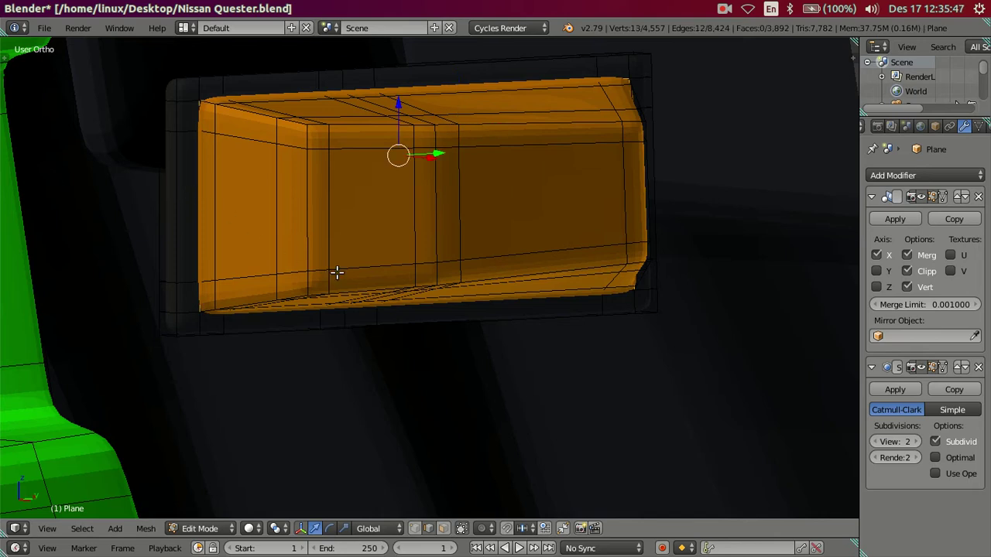
{"action": "middle_click_drag", "start_coordinate": [336, 272], "coordinate": [343, 217]}
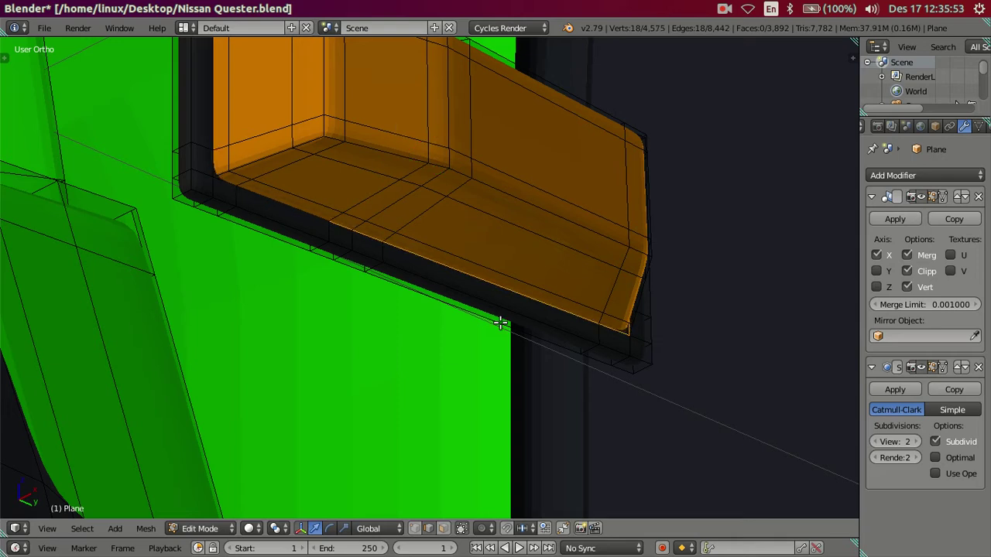
{"action": "scroll", "coordinate": [505, 319], "scroll_direction": "down", "scroll_amount": 2}
{"action": "key", "text": "a"}
{"action": "mouse_move", "coordinate": [606, 289]}
{"action": "middle_mouse_down"}
{"action": "mouse_move", "coordinate": [534, 308]}
{"action": "mouse_move", "coordinate": [509, 333]}
{"action": "mouse_move", "coordinate": [507, 302]}
{"action": "mouse_move", "coordinate": [552, 302]}
{"action": "mouse_move", "coordinate": [683, 336]}
{"action": "mouse_move", "coordinate": [642, 301]}
{"action": "middle_mouse_up"}
{"action": "key", "text": "Tab"}
{"action": "scroll", "coordinate": [498, 283], "scroll_direction": "up", "scroll_amount": 3}
{"action": "scroll", "coordinate": [641, 320], "scroll_direction": "down", "scroll_amount": 3}
Open the lamp block's material settings and its Diffuse Color swatch
{"action": "scroll", "coordinate": [641, 302], "scroll_direction": "up", "scroll_amount": 2}
{"action": "scroll", "coordinate": [561, 295], "scroll_direction": "up", "scroll_amount": 2}
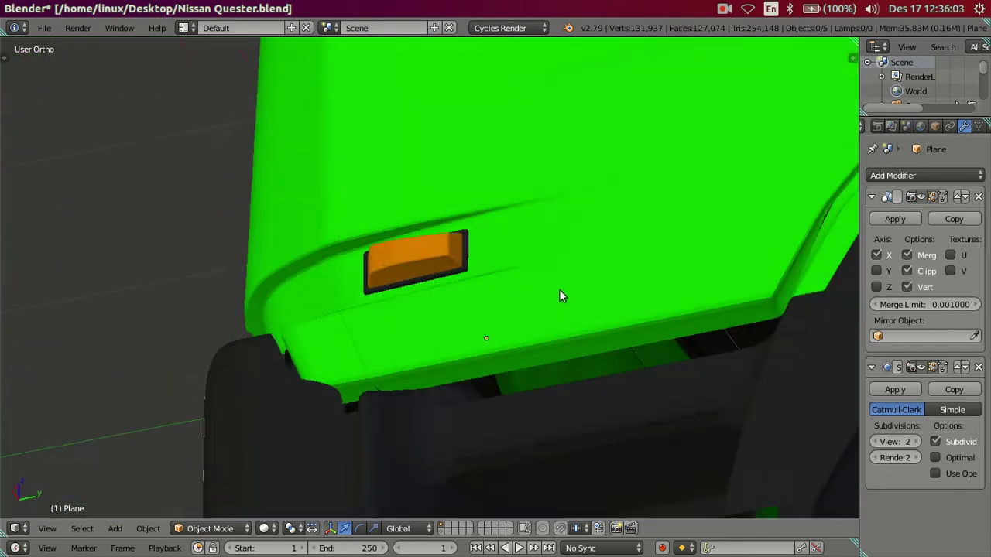
{"action": "scroll", "coordinate": [558, 289], "scroll_direction": "down", "scroll_amount": 2}
{"action": "mouse_move", "coordinate": [559, 290]}
{"action": "middle_mouse_down"}
{"action": "mouse_move", "coordinate": [543, 364]}
{"action": "mouse_move", "coordinate": [561, 403]}
{"action": "mouse_move", "coordinate": [359, 281]}
{"action": "mouse_move", "coordinate": [600, 287]}
{"action": "middle_mouse_up"}
{"action": "scroll", "coordinate": [543, 364], "scroll_direction": "up", "scroll_amount": 2}
{"action": "scroll", "coordinate": [561, 407], "scroll_direction": "down", "scroll_amount": 1}
{"action": "scroll", "coordinate": [550, 376], "scroll_direction": "down", "scroll_amount": 2}
{"action": "scroll", "coordinate": [474, 343], "scroll_direction": "up", "scroll_amount": 3}
{"action": "mouse_move", "coordinate": [474, 344]}
{"action": "middle_mouse_down"}
{"action": "mouse_move", "coordinate": [455, 314]}
{"action": "mouse_move", "coordinate": [434, 310]}
{"action": "middle_mouse_up"}
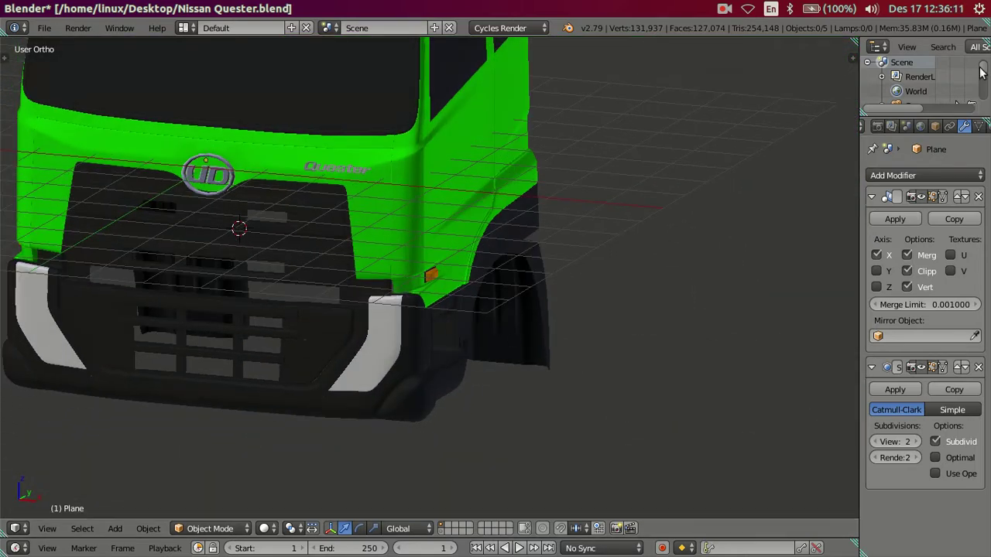
{"action": "left_click", "coordinate": [951, 127]}
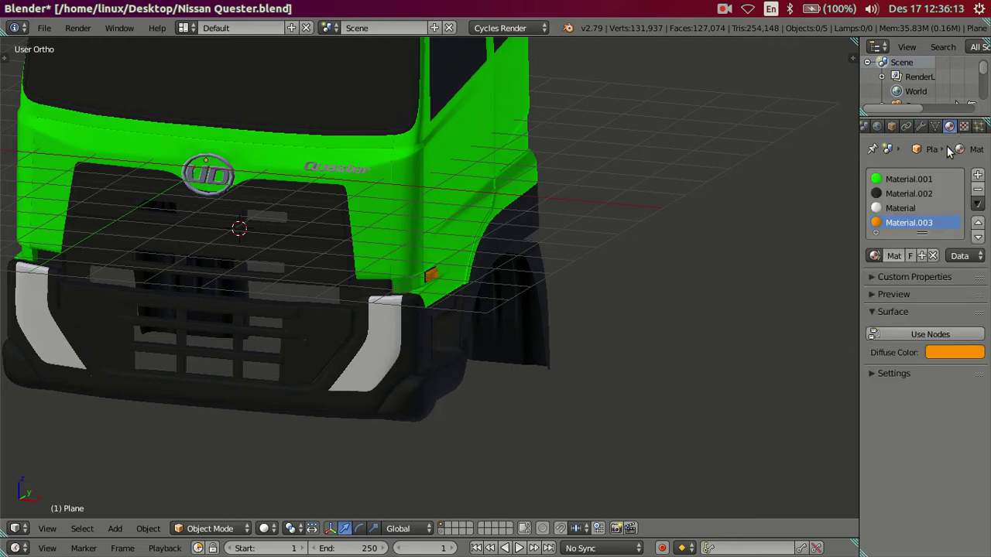
{"action": "left_click", "coordinate": [938, 354]}
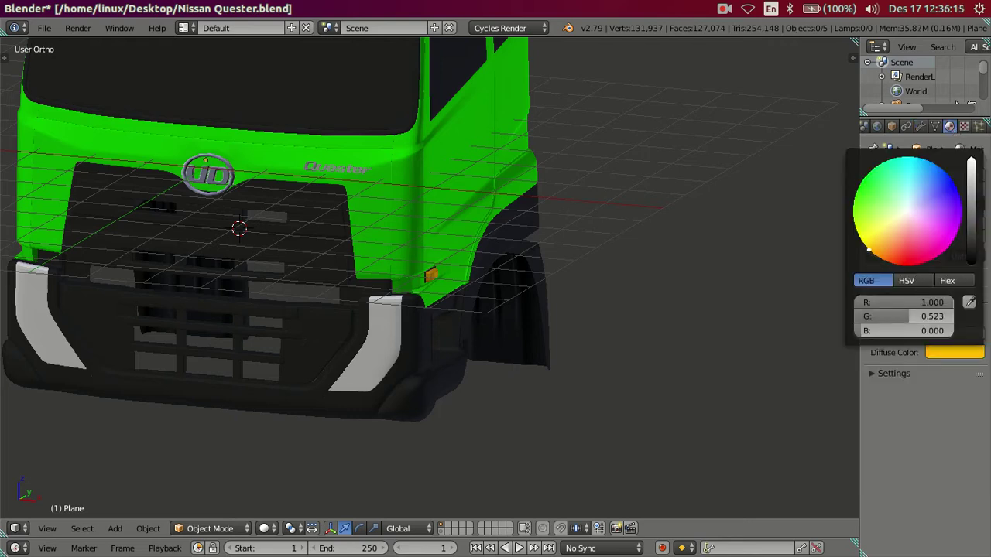
Shift the lamp's diffuse colour on the colour wheel from orange toward yellow amber
{"action": "mouse_move", "coordinate": [660, 307]}
{"action": "middle_mouse_down"}
{"action": "mouse_move", "coordinate": [593, 303]}
{"action": "mouse_move", "coordinate": [568, 313]}
{"action": "mouse_move", "coordinate": [551, 289]}
{"action": "mouse_move", "coordinate": [533, 302]}
{"action": "middle_mouse_up"}
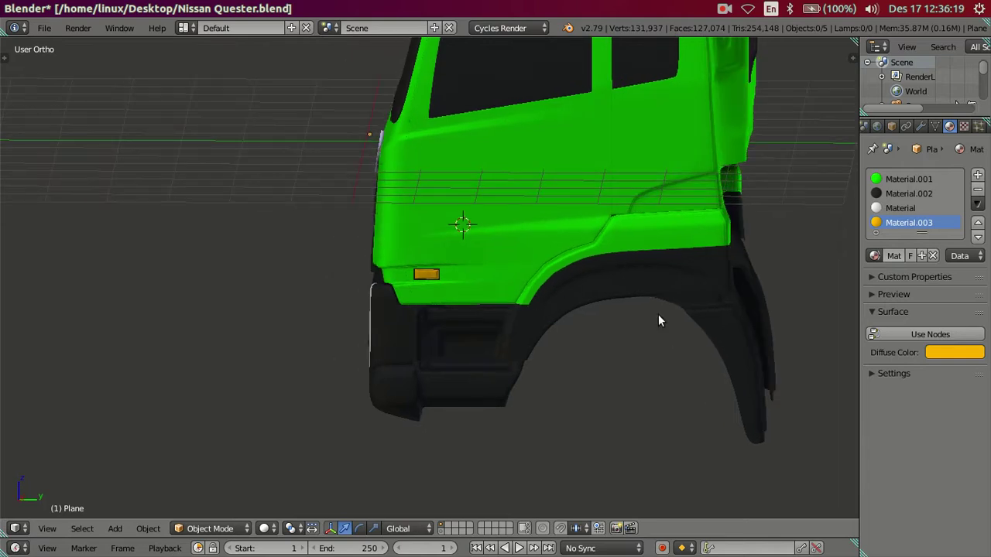
{"action": "mouse_move", "coordinate": [586, 262]}
{"action": "middle_mouse_down"}
{"action": "mouse_move", "coordinate": [559, 277]}
{"action": "mouse_move", "coordinate": [569, 281]}
{"action": "mouse_move", "coordinate": [527, 266]}
{"action": "mouse_move", "coordinate": [500, 209]}
{"action": "mouse_move", "coordinate": [498, 257]}
{"action": "middle_mouse_up"}
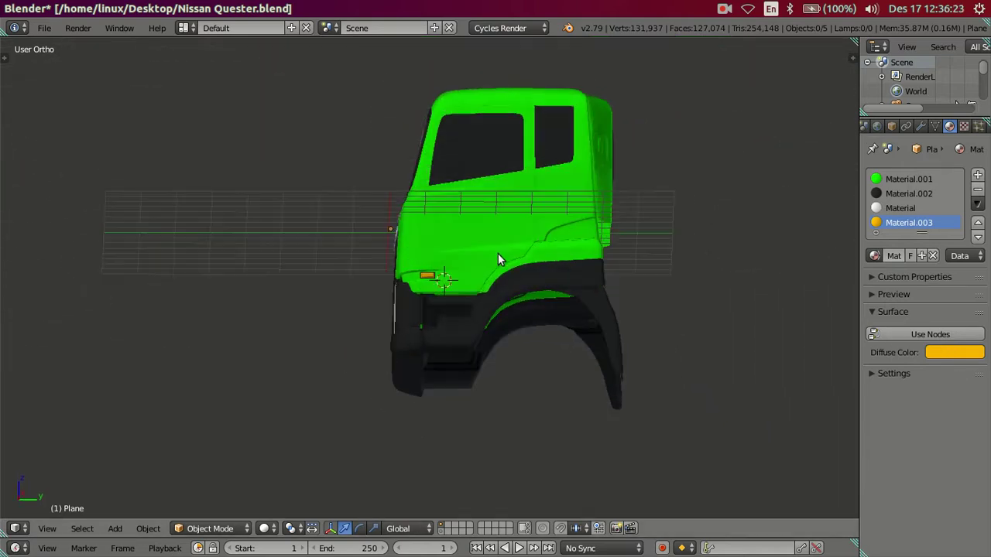
{"action": "scroll", "coordinate": [448, 292], "scroll_direction": "up", "scroll_amount": 3}
{"action": "middle_click_drag", "start_coordinate": [449, 292], "coordinate": [501, 259]}
{"action": "scroll", "coordinate": [617, 322], "scroll_direction": "up", "scroll_amount": 3}
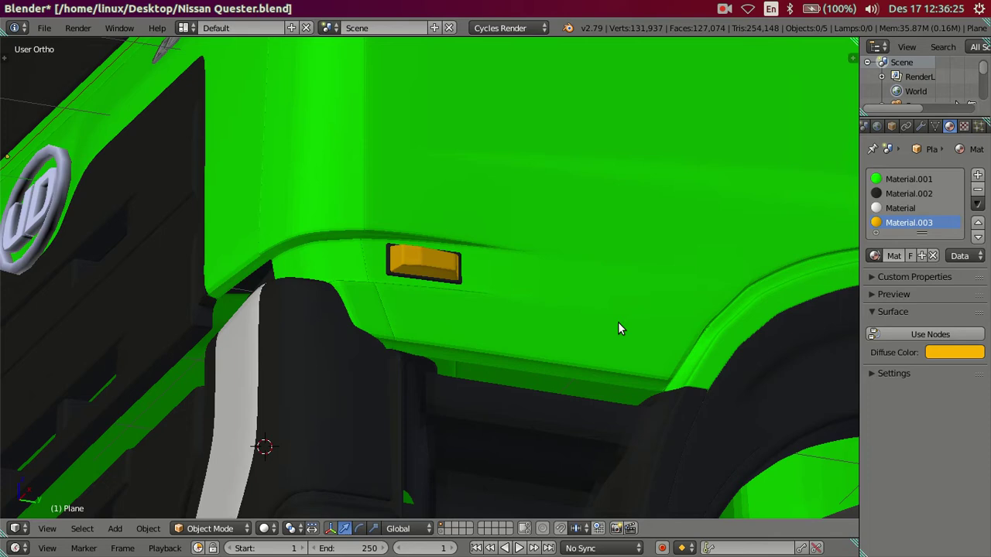
{"action": "left_click", "coordinate": [937, 351]}
{"action": "mouse_move", "coordinate": [878, 263]}
{"action": "left_mouse_down"}
{"action": "mouse_move", "coordinate": [861, 240]}
{"action": "mouse_move", "coordinate": [877, 257]}
{"action": "left_mouse_up"}
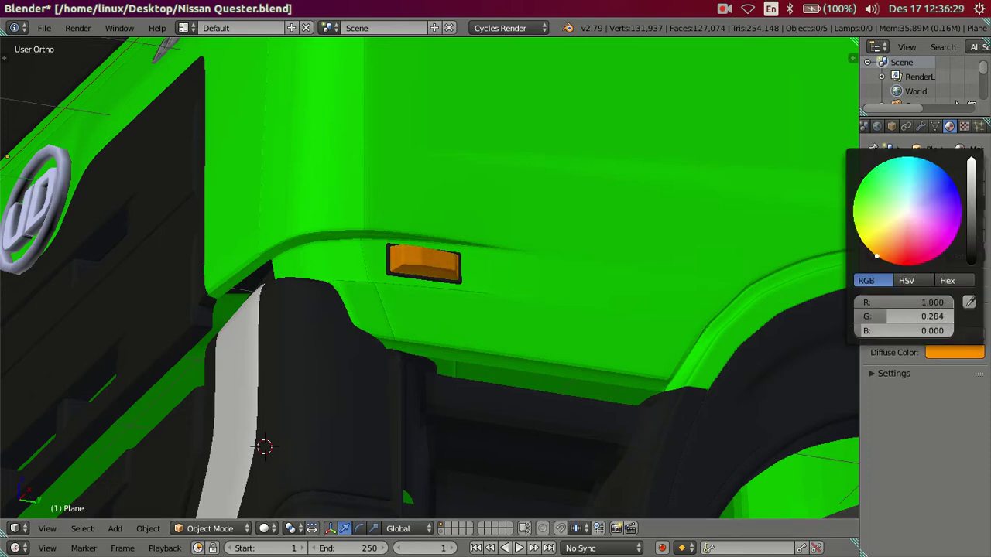
Orbit and zoom around the cab side to check the amber lamp against the reference
{"action": "scroll", "coordinate": [538, 325], "scroll_direction": "down", "scroll_amount": 3}
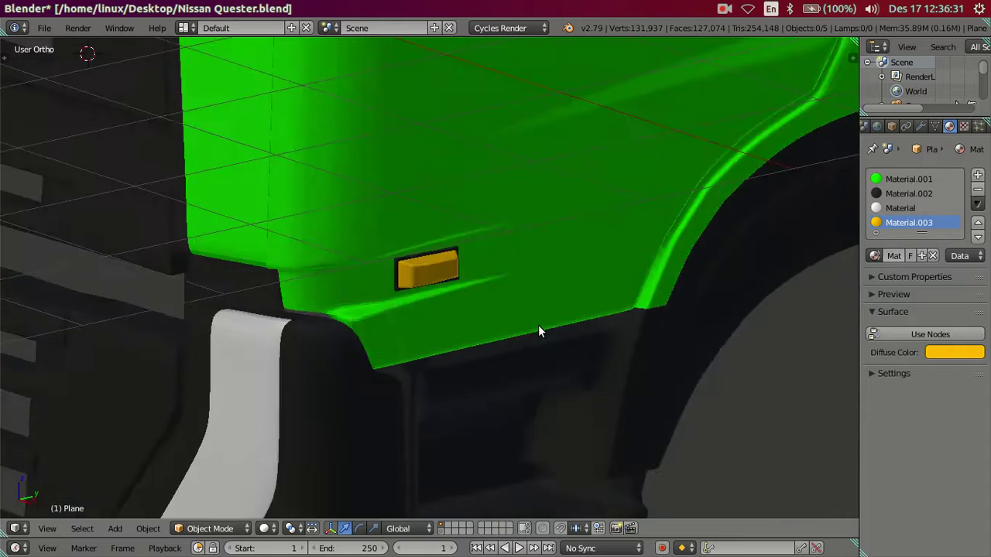
{"action": "scroll", "coordinate": [538, 325], "scroll_direction": "down", "scroll_amount": 2}
{"action": "middle_click_drag", "start_coordinate": [530, 318], "coordinate": [457, 253]}
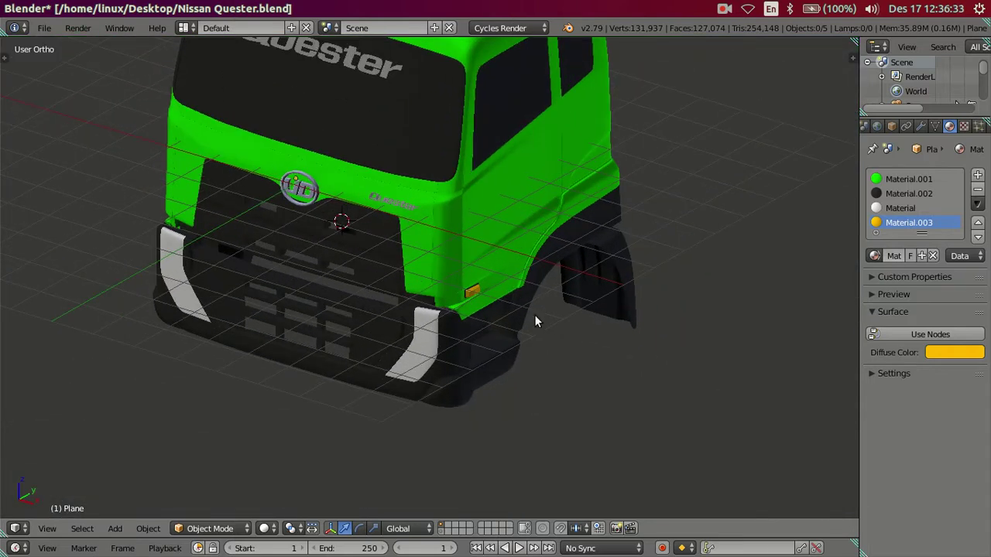
{"action": "scroll", "coordinate": [534, 314], "scroll_direction": "up", "scroll_amount": 3}
{"action": "scroll", "coordinate": [581, 296], "scroll_direction": "up", "scroll_amount": 2}
{"action": "mouse_move", "coordinate": [581, 296]}
{"action": "middle_mouse_down"}
{"action": "mouse_move", "coordinate": [643, 336]}
{"action": "mouse_move", "coordinate": [602, 320]}
{"action": "middle_mouse_up"}
{"action": "scroll", "coordinate": [633, 323], "scroll_direction": "up", "scroll_amount": 1}
{"action": "scroll", "coordinate": [551, 250], "scroll_direction": "up", "scroll_amount": 2}
{"action": "mouse_move", "coordinate": [551, 255]}
{"action": "middle_mouse_down"}
{"action": "mouse_move", "coordinate": [658, 270]}
{"action": "mouse_move", "coordinate": [605, 290]}
{"action": "mouse_move", "coordinate": [567, 278]}
{"action": "middle_mouse_up"}
{"action": "scroll", "coordinate": [657, 263], "scroll_direction": "up", "scroll_amount": 2}
{"action": "scroll", "coordinate": [657, 267], "scroll_direction": "down", "scroll_amount": 2}
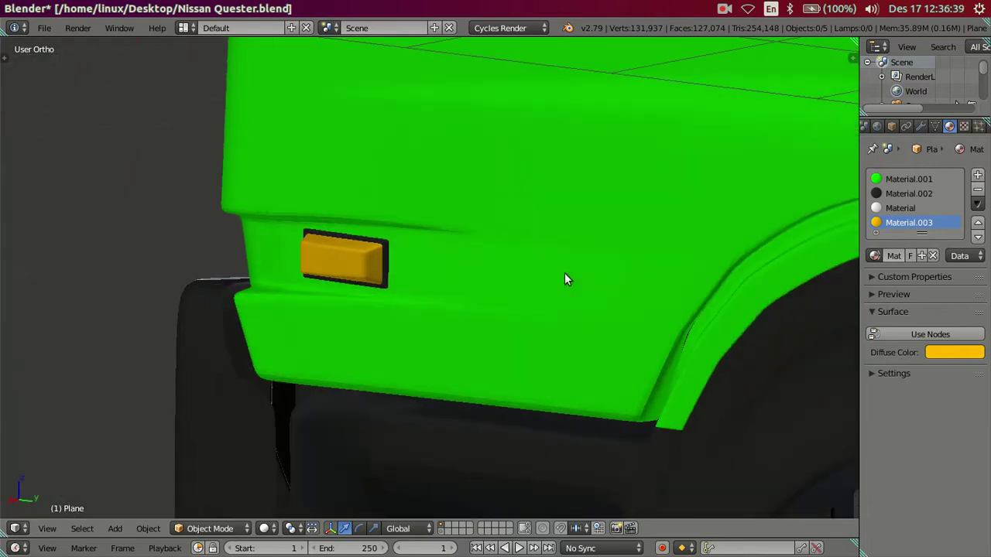
{"action": "scroll", "coordinate": [568, 279], "scroll_direction": "up", "scroll_amount": 2}
{"action": "scroll", "coordinate": [477, 278], "scroll_direction": "up", "scroll_amount": 2}
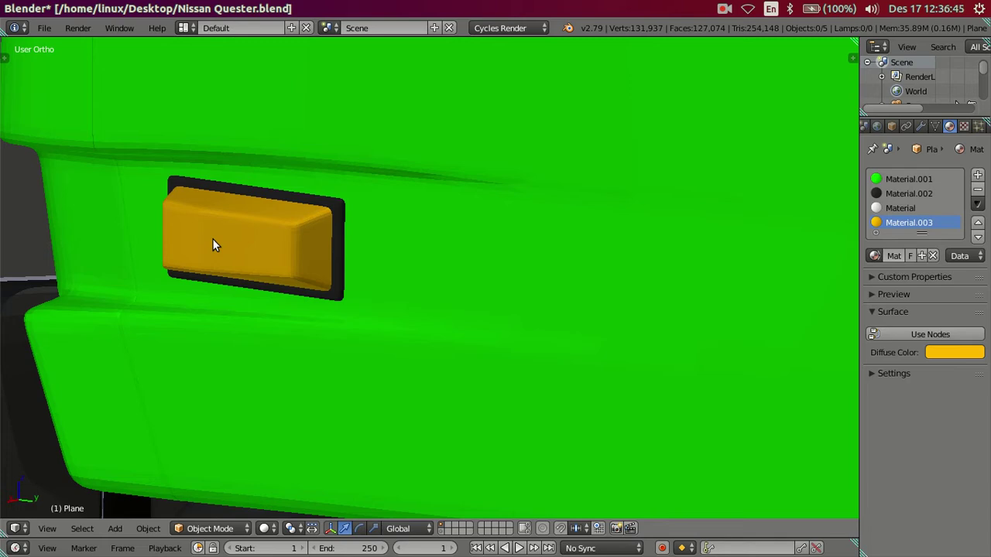
{"action": "scroll", "coordinate": [212, 238], "scroll_direction": "down", "scroll_amount": 2}
{"action": "mouse_move", "coordinate": [212, 239]}
{"action": "middle_mouse_down"}
{"action": "mouse_move", "coordinate": [324, 250]}
{"action": "mouse_move", "coordinate": [399, 290]}
{"action": "mouse_move", "coordinate": [378, 276]}
{"action": "mouse_move", "coordinate": [354, 209]}
{"action": "mouse_move", "coordinate": [333, 217]}
{"action": "mouse_move", "coordinate": [387, 237]}
{"action": "middle_mouse_up"}
{"action": "scroll", "coordinate": [402, 284], "scroll_direction": "down", "scroll_amount": 5}
Switch to Right view and set the Subdivision modifier's viewport level to 0
{"action": "key", "text": "KP_3"}
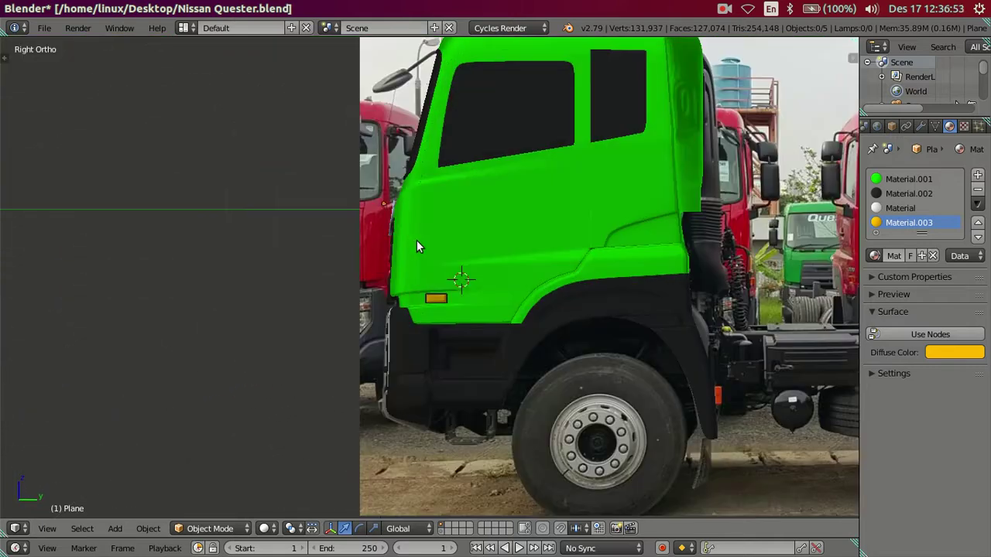
{"action": "scroll", "coordinate": [419, 246], "scroll_direction": "up", "scroll_amount": 4}
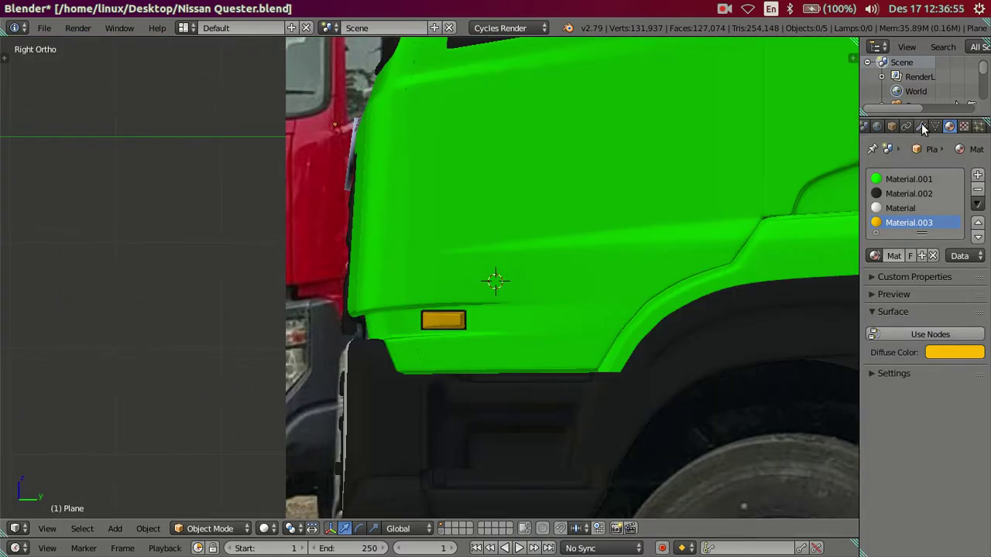
{"action": "left_click", "coordinate": [921, 126]}
{"action": "double_click", "coordinate": [875, 442]}
Enter Edit Mode on the cab and zoom in on the door panel in Right view
{"action": "mouse_move", "coordinate": [559, 334]}
{"action": "middle_mouse_down"}
{"action": "mouse_move", "coordinate": [568, 352]}
{"action": "mouse_move", "coordinate": [553, 352]}
{"action": "mouse_move", "coordinate": [524, 307]}
{"action": "mouse_move", "coordinate": [513, 325]}
{"action": "mouse_move", "coordinate": [584, 317]}
{"action": "middle_mouse_up"}
{"action": "key", "text": "Tab"}
{"action": "mouse_move", "coordinate": [554, 233]}
{"action": "middle_mouse_down"}
{"action": "mouse_move", "coordinate": [531, 405]}
{"action": "mouse_move", "coordinate": [531, 320]}
{"action": "mouse_move", "coordinate": [627, 328]}
{"action": "mouse_move", "coordinate": [471, 303]}
{"action": "mouse_move", "coordinate": [431, 309]}
{"action": "mouse_move", "coordinate": [414, 331]}
{"action": "middle_mouse_up"}
{"action": "scroll", "coordinate": [541, 313], "scroll_direction": "down", "scroll_amount": 5}
{"action": "scroll", "coordinate": [620, 320], "scroll_direction": "up", "scroll_amount": 2}
{"action": "scroll", "coordinate": [420, 310], "scroll_direction": "up", "scroll_amount": 2}
{"action": "scroll", "coordinate": [431, 284], "scroll_direction": "up", "scroll_amount": 2}
{"action": "middle_click_drag", "start_coordinate": [431, 284], "coordinate": [442, 327], "text": "shift"}
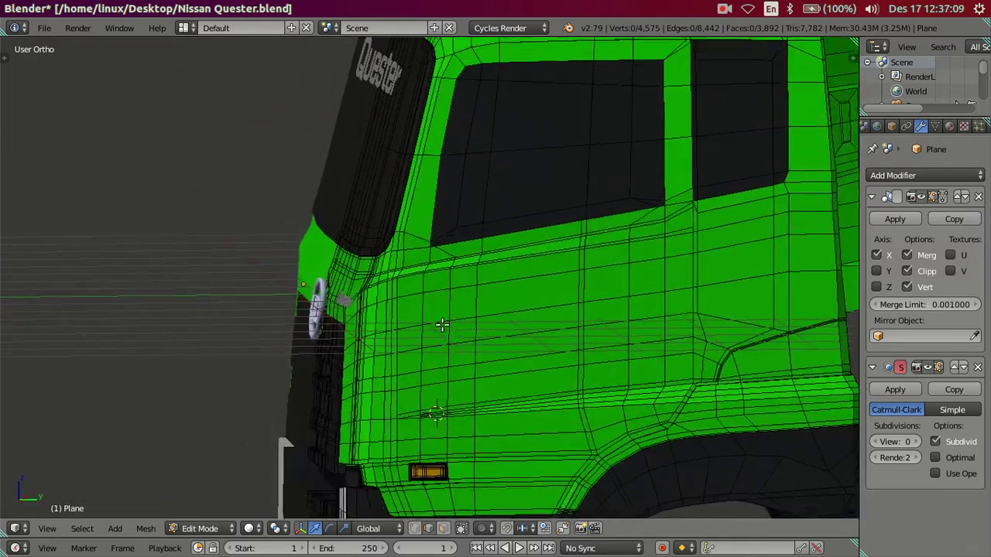
{"action": "scroll", "coordinate": [462, 322], "scroll_direction": "up", "scroll_amount": 2}
{"action": "scroll", "coordinate": [464, 291], "scroll_direction": "down", "scroll_amount": 3}
{"action": "key", "text": "KP_3"}
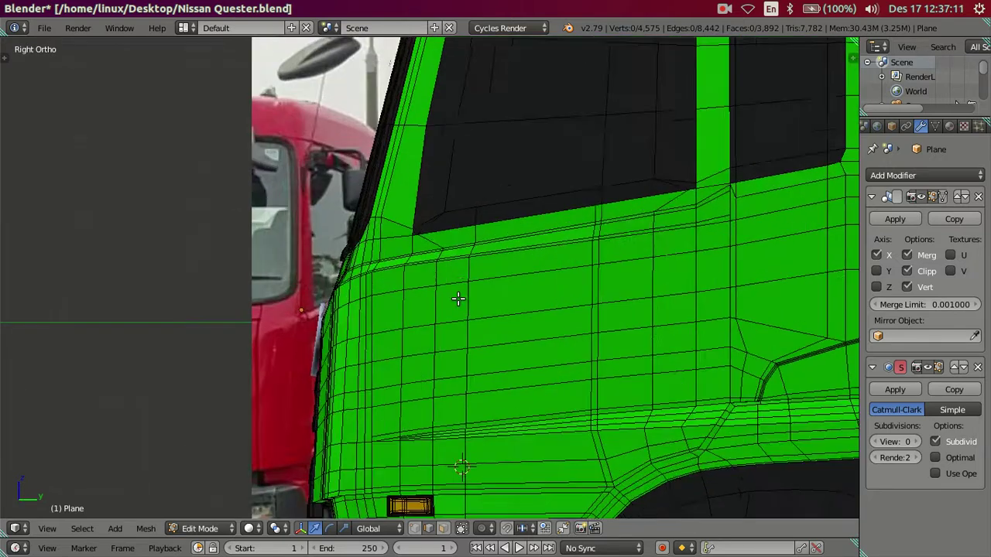
{"action": "scroll", "coordinate": [457, 297], "scroll_direction": "up", "scroll_amount": 2}
{"action": "scroll", "coordinate": [457, 298], "scroll_direction": "up", "scroll_amount": 1}
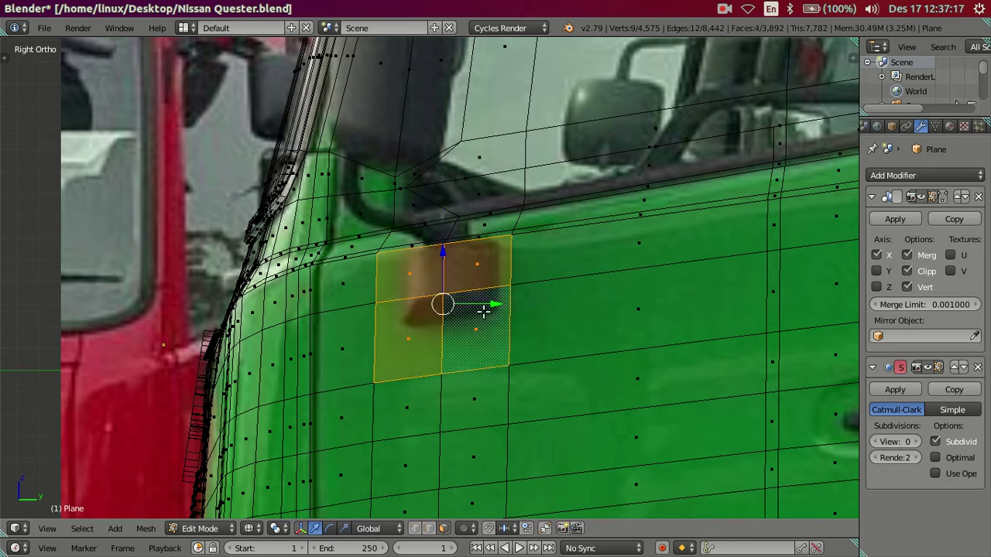
Duplicate the four mirror-mount faces in place and assign them the white material
{"action": "key", "text": "shift+d"}
{"action": "right_click", "coordinate": [526, 296]}
{"action": "left_click", "coordinate": [949, 126]}
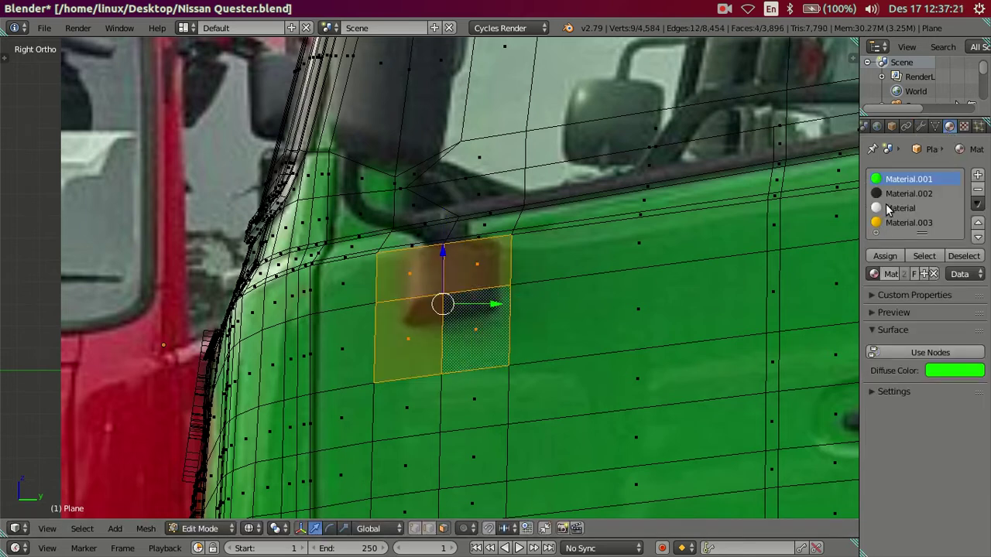
{"action": "left_click", "coordinate": [898, 208]}
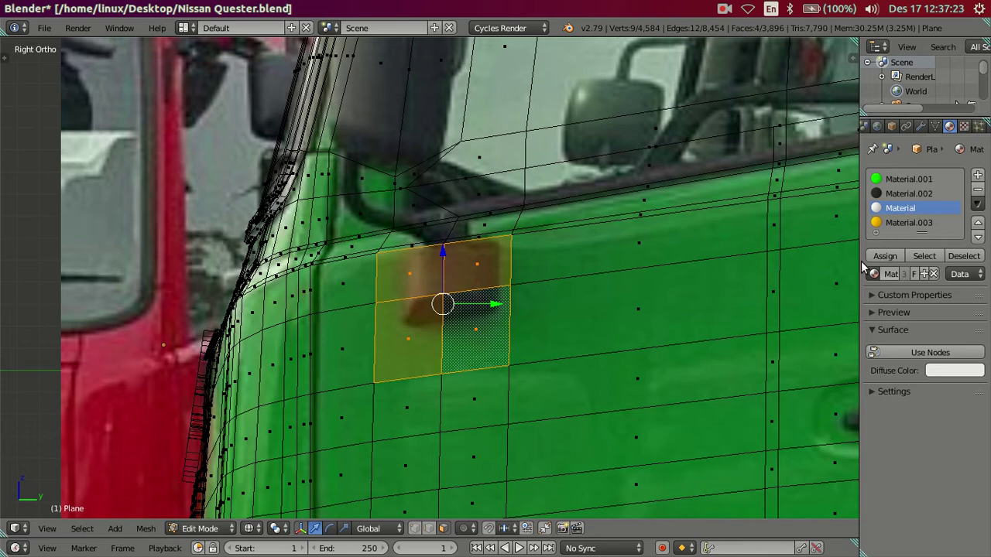
Clear the face selection and bring the hidden mesh parts back into view
{"action": "key", "text": "alt+z"}
{"action": "key", "text": "alt+z"}
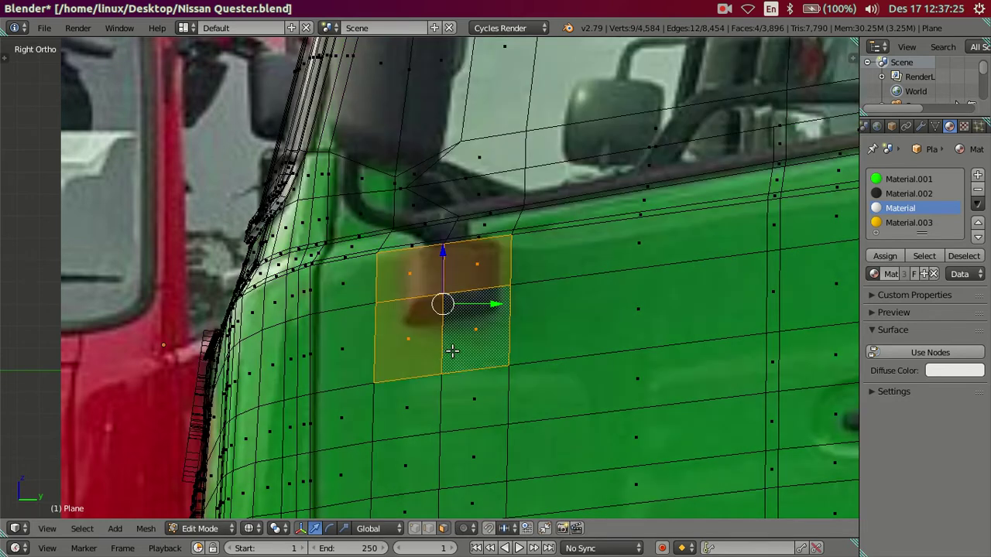
{"action": "key", "text": "ctrl+z"}
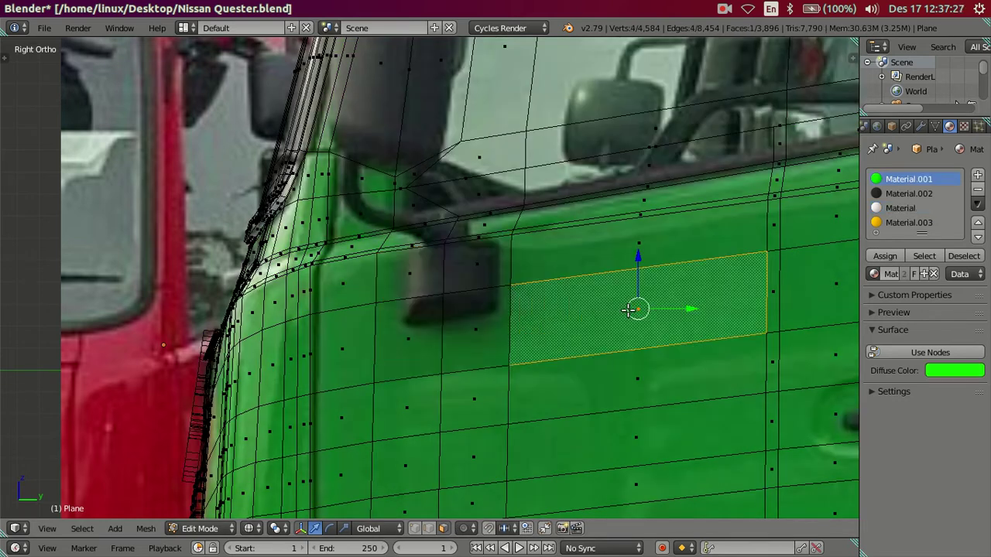
{"action": "key", "text": "ctrl+z"}
{"action": "key", "text": "ctrl+z"}
{"action": "scroll", "coordinate": [653, 310], "scroll_direction": "down", "scroll_amount": 3}
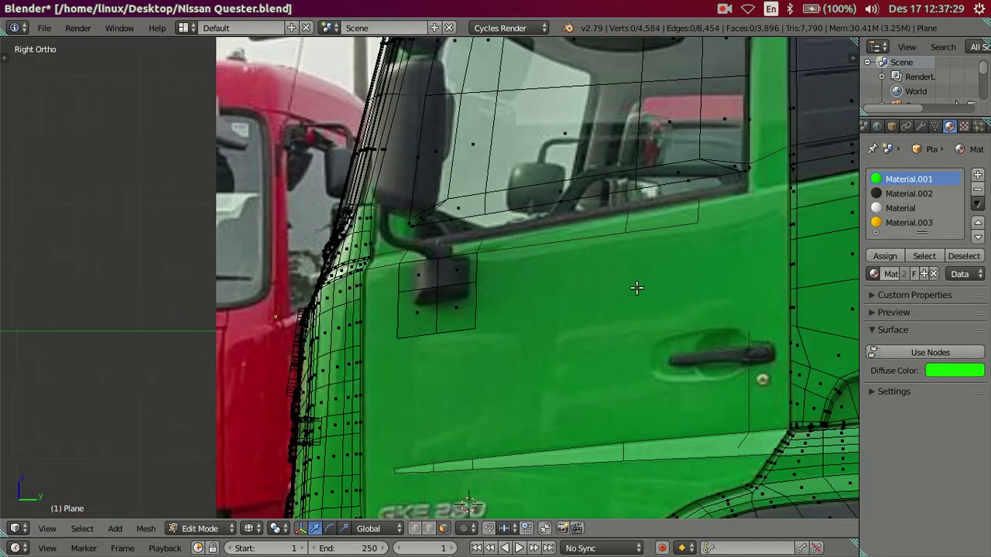
{"action": "key", "text": "ctrl+shift+z"}
{"action": "key", "text": "ctrl+shift+z"}
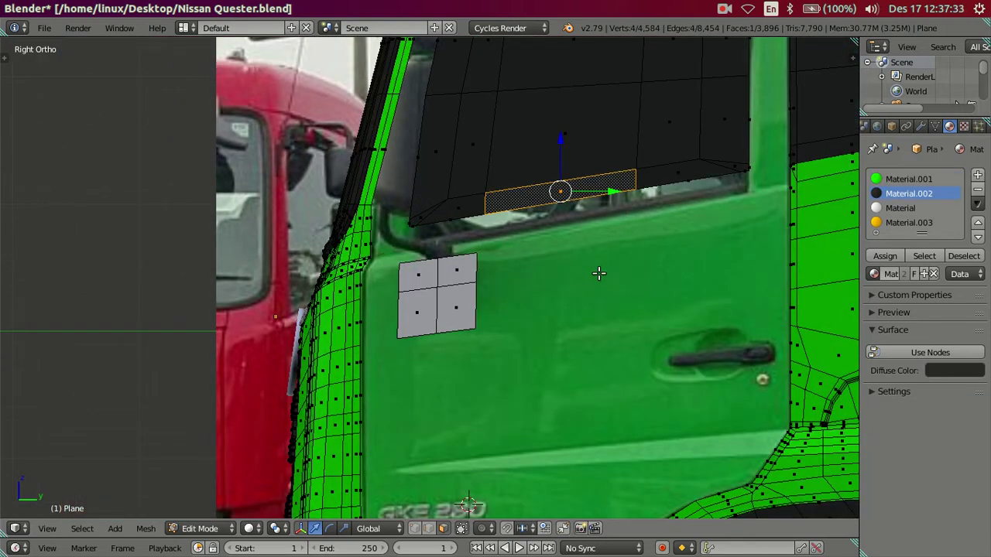
Hide the connected window mesh to expose the white patch
{"action": "key", "text": "a"}
{"action": "right_click", "coordinate": [534, 163]}
{"action": "key", "text": "ctrl+l"}
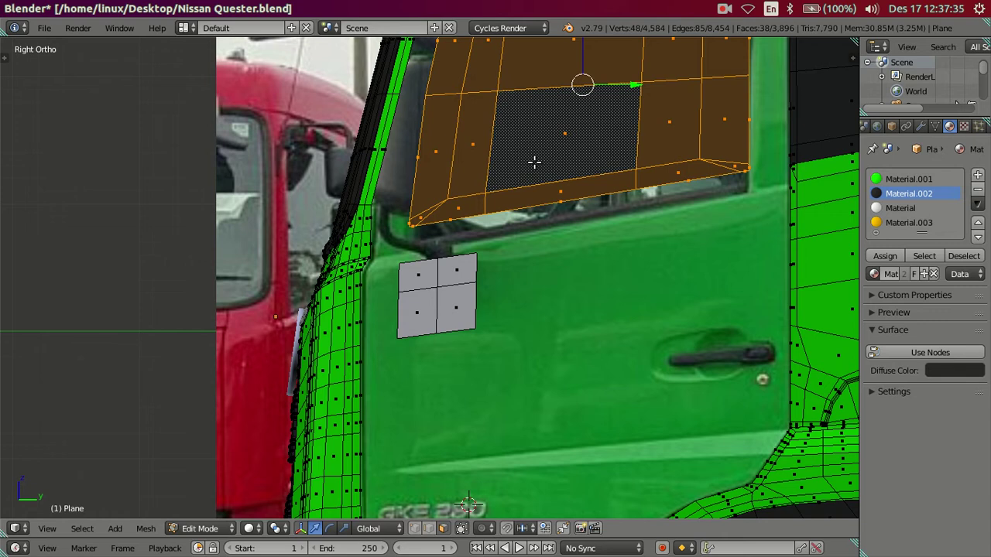
{"action": "key", "text": "h"}
{"action": "scroll", "coordinate": [534, 163], "scroll_direction": "down", "scroll_amount": 3}
{"action": "scroll", "coordinate": [499, 277], "scroll_direction": "up", "scroll_amount": 4}
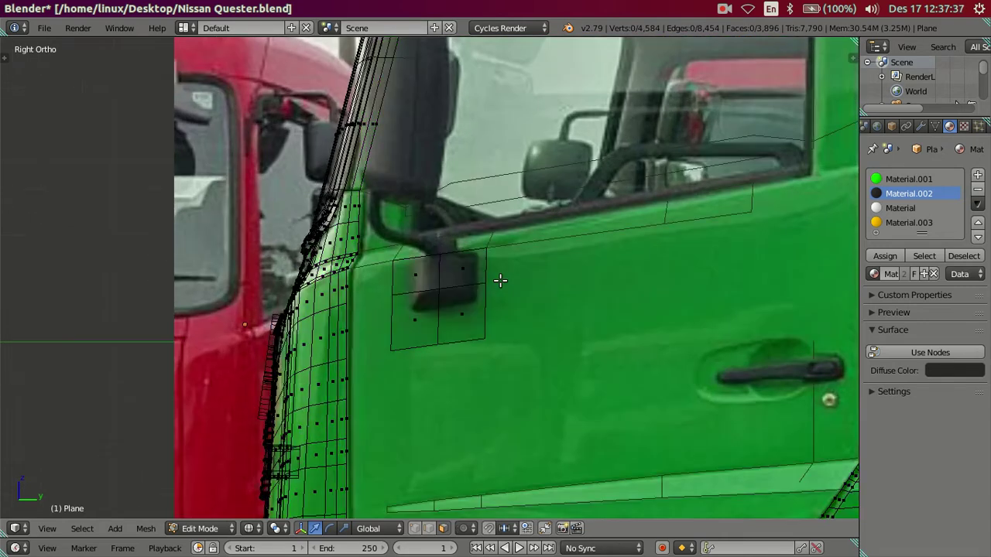
{"action": "scroll", "coordinate": [494, 303], "scroll_direction": "up", "scroll_amount": 4}
Add and dissolve two trial sets of four edge loops across the patch
{"action": "key", "text": "ctrl+r"}
{"action": "scroll", "coordinate": [497, 293], "scroll_direction": "up", "scroll_amount": 2}
{"action": "scroll", "coordinate": [498, 291], "scroll_direction": "up", "scroll_amount": 1}
{"action": "left_click", "coordinate": [499, 291]}
{"action": "right_click", "coordinate": [498, 291]}
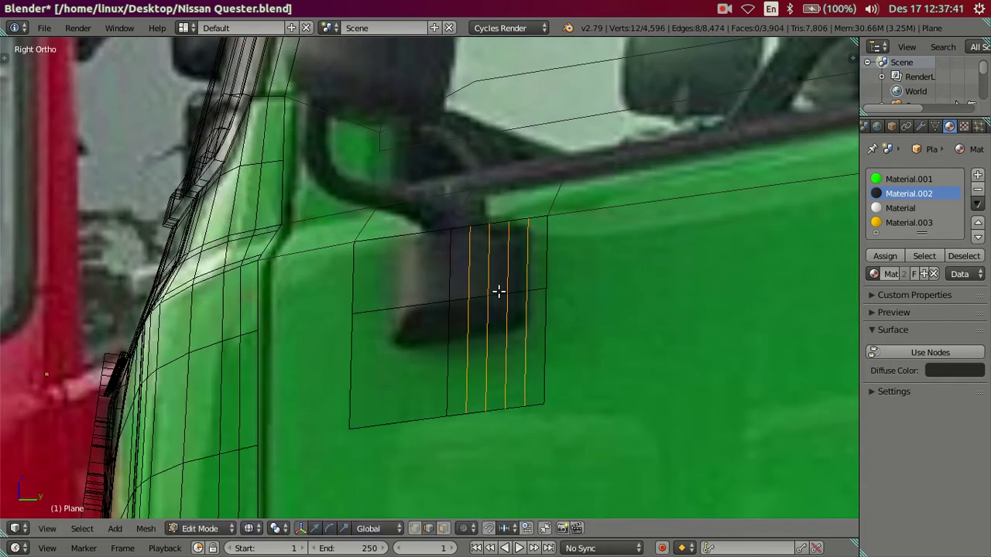
{"action": "key", "text": "x"}
{"action": "left_click", "coordinate": [541, 310]}
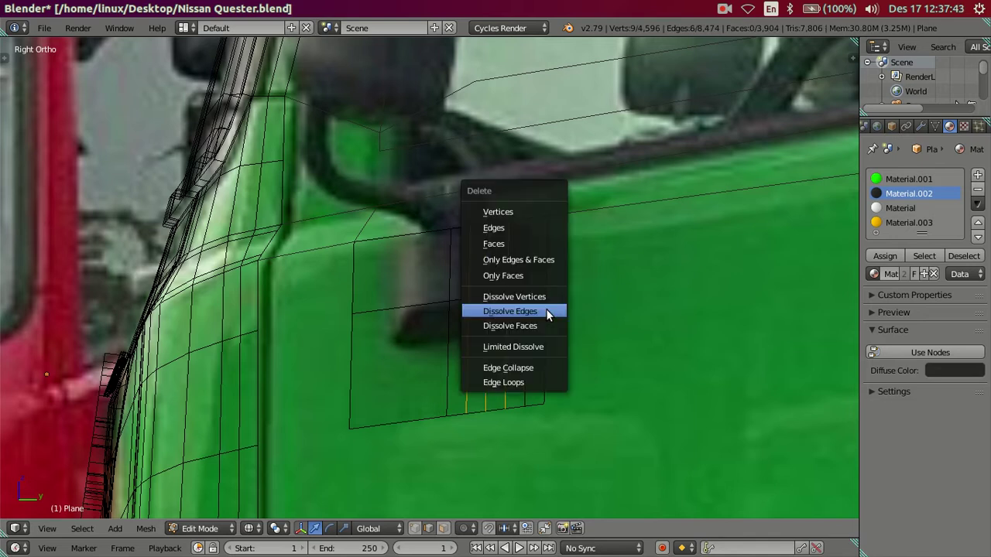
{"action": "key", "text": "ctrl+r"}
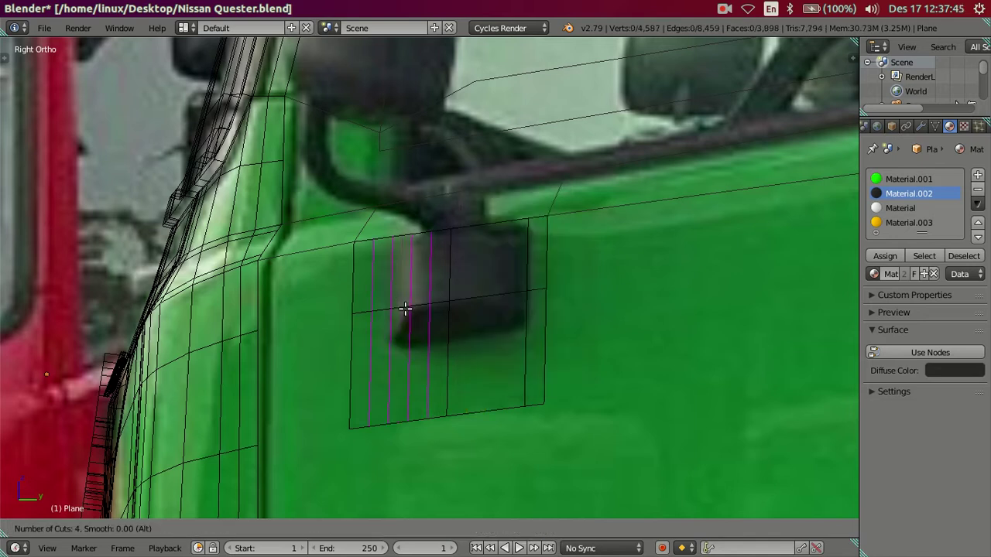
{"action": "left_click", "coordinate": [407, 309]}
{"action": "right_click", "coordinate": [393, 331]}
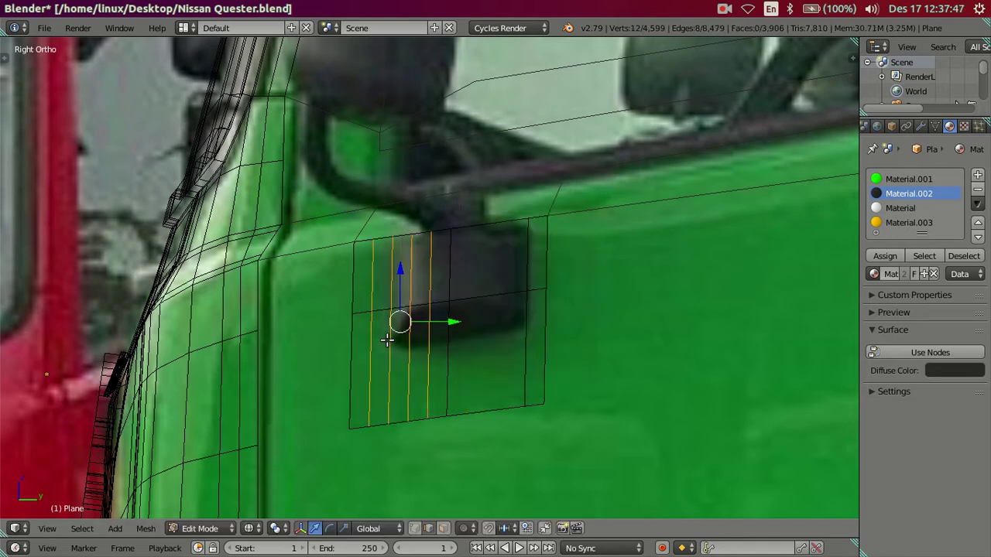
{"action": "key", "text": "x"}
{"action": "left_click", "coordinate": [500, 332]}
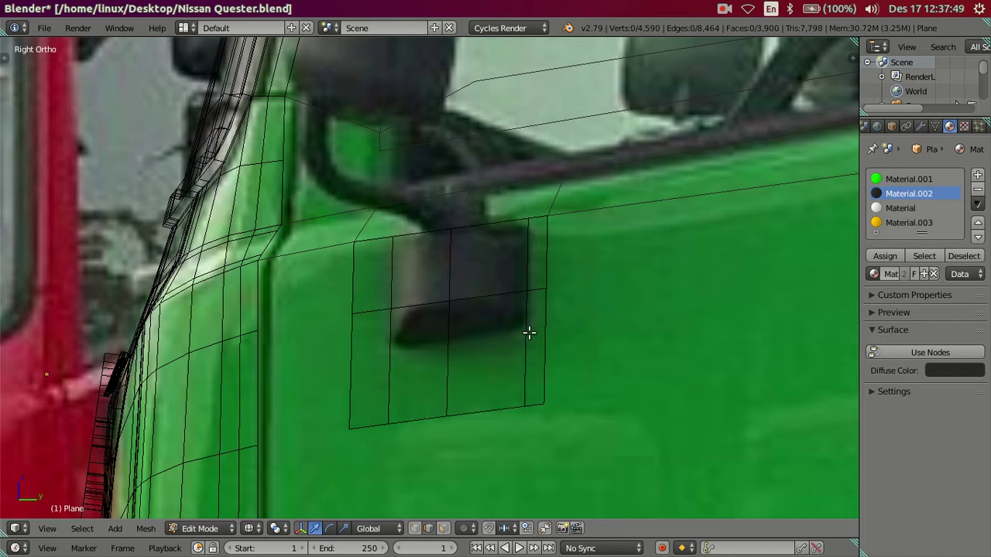
Cut two horizontal edge loops across the patch and dissolve the lower one
{"action": "key", "text": "ctrl+r"}
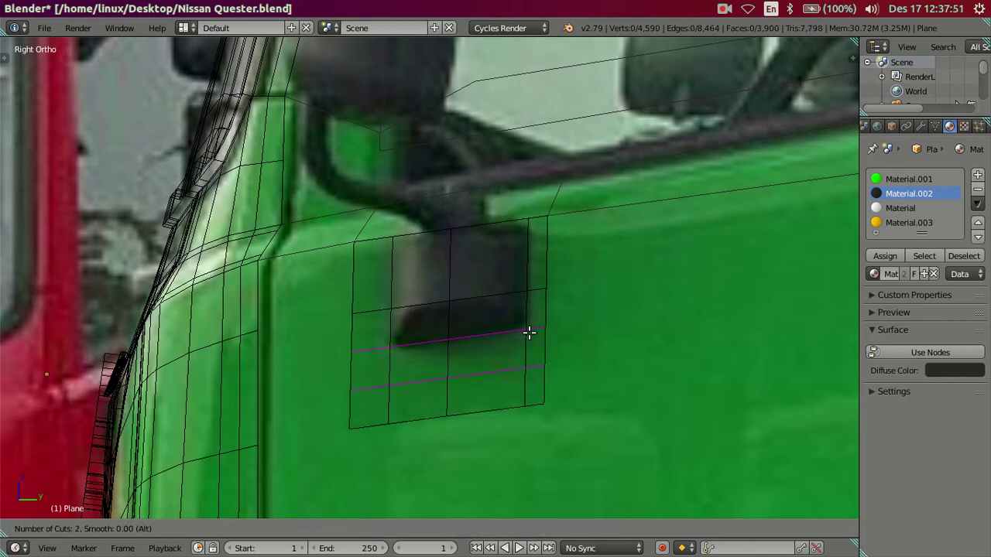
{"action": "left_click", "coordinate": [528, 332]}
{"action": "right_click", "coordinate": [529, 333]}
{"action": "right_click", "coordinate": [492, 339], "text": "alt+shift"}
{"action": "key", "text": "x"}
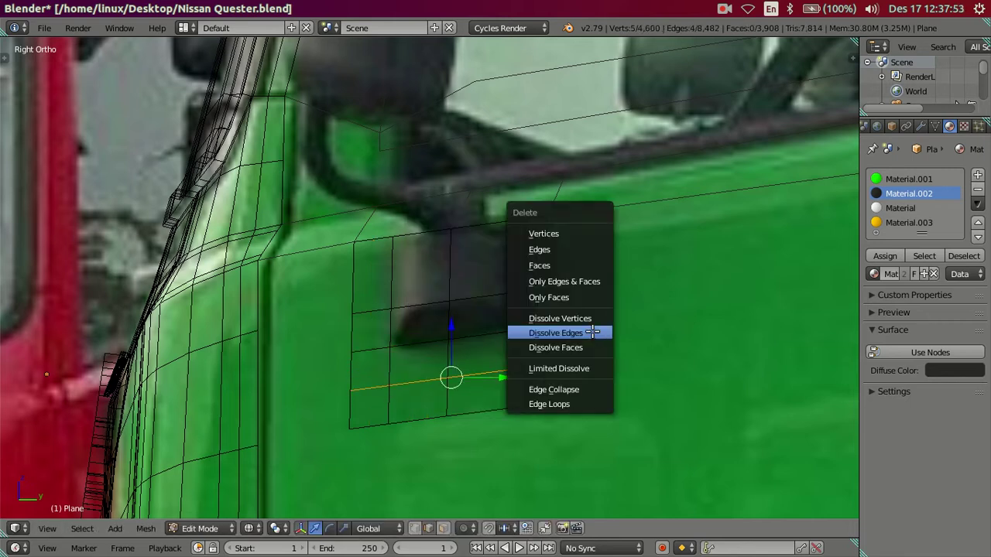
{"action": "left_click", "coordinate": [593, 332]}
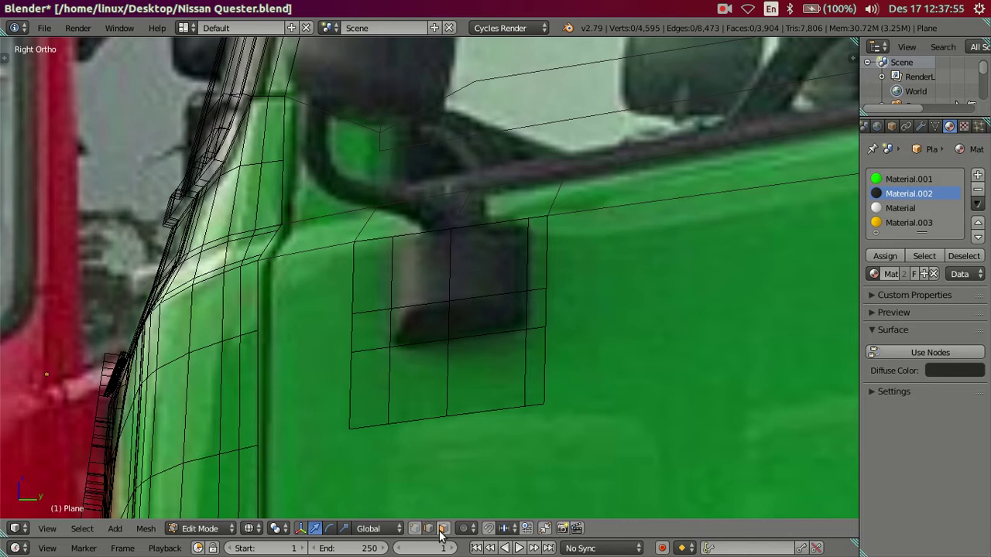
Delete the left, bottom and right faces surrounding the mirror bracket
{"action": "left_click", "coordinate": [443, 528]}
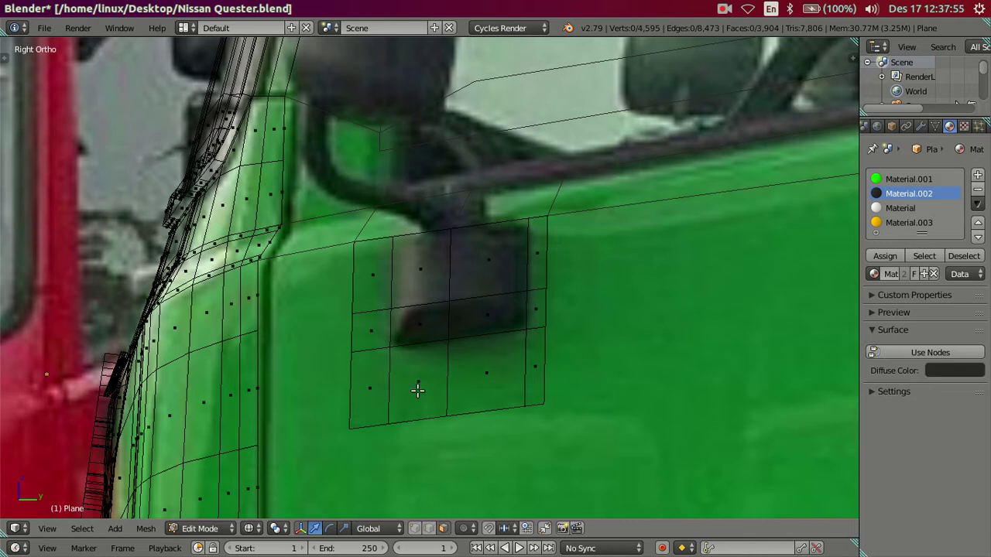
{"action": "right_click", "coordinate": [377, 349], "text": "alt"}
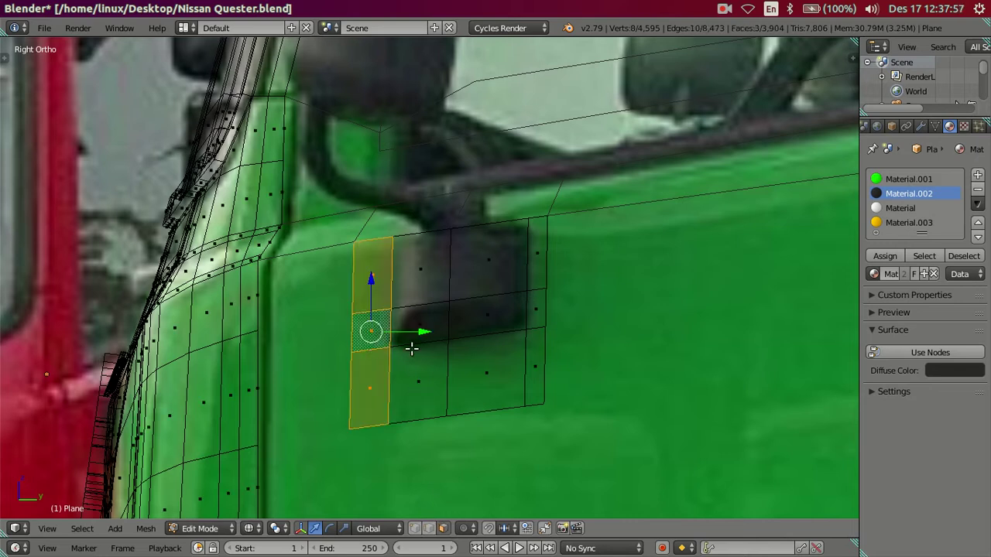
{"action": "right_click", "coordinate": [446, 361], "text": "alt+shift"}
{"action": "right_click", "coordinate": [538, 288], "text": "alt+shift"}
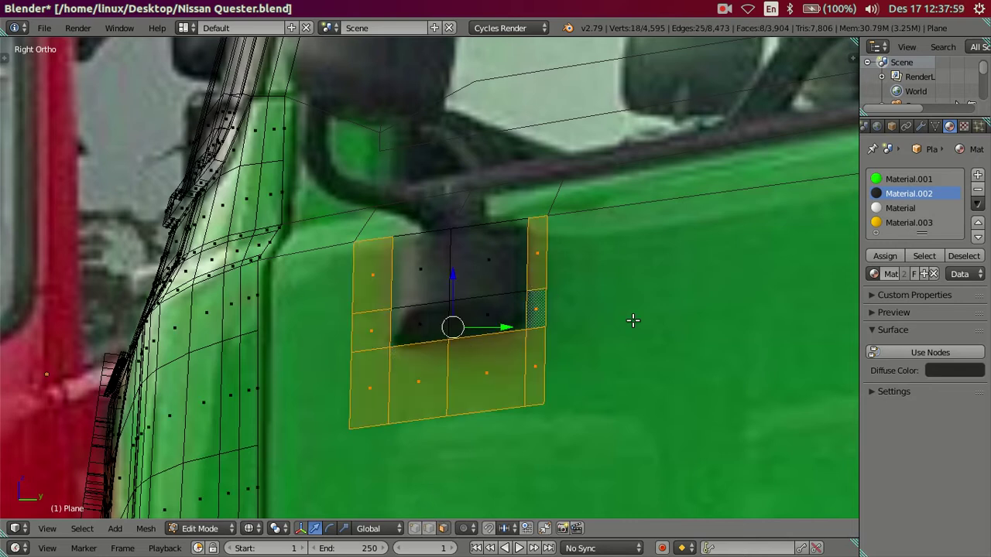
{"action": "key", "text": "x"}
{"action": "left_click", "coordinate": [603, 254]}
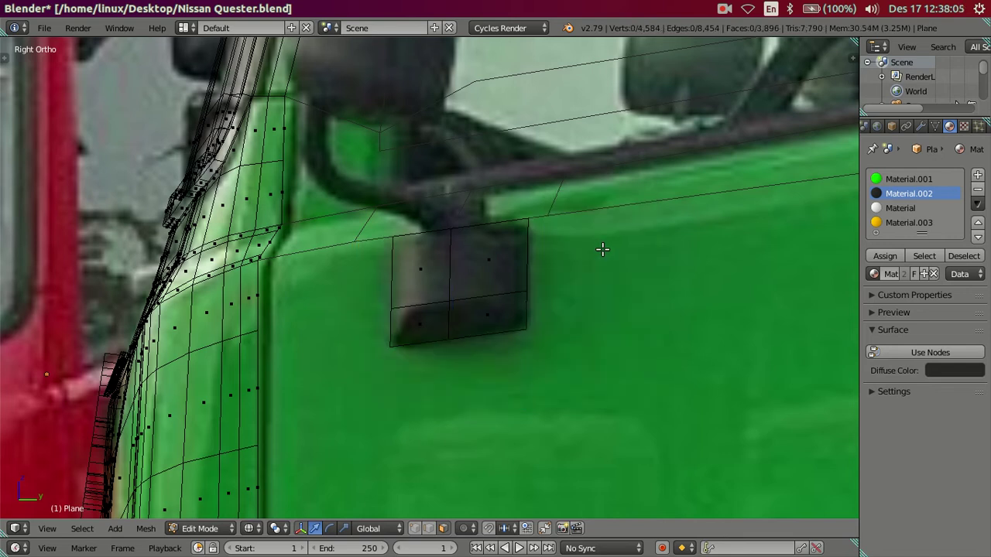
{"action": "scroll", "coordinate": [503, 203], "scroll_direction": "down", "scroll_amount": 4}
{"action": "scroll", "coordinate": [491, 225], "scroll_direction": "down", "scroll_amount": 3}
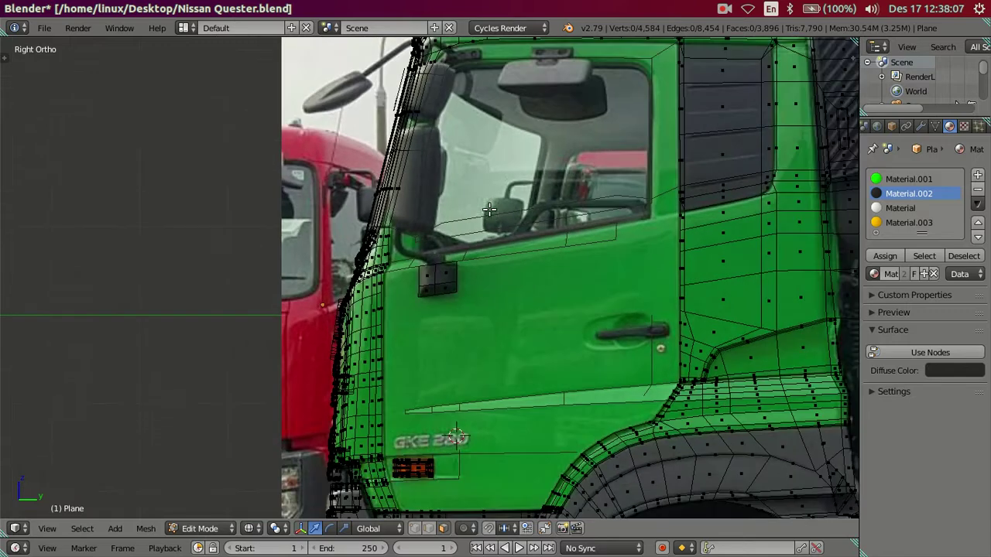
{"action": "scroll", "coordinate": [491, 257], "scroll_direction": "up", "scroll_amount": 2, "text": "shift"}
{"action": "scroll", "coordinate": [491, 257], "scroll_direction": "up", "scroll_amount": 1, "text": "shift"}
{"action": "scroll", "coordinate": [491, 247], "scroll_direction": "up", "scroll_amount": 3}
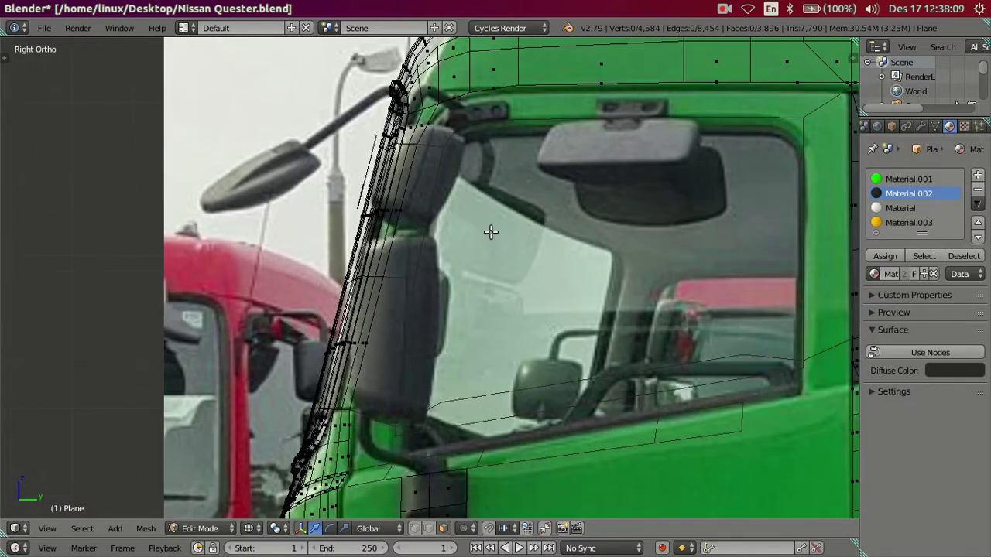
{"action": "scroll", "coordinate": [491, 230], "scroll_direction": "down", "scroll_amount": 3}
{"action": "scroll", "coordinate": [493, 212], "scroll_direction": "down", "scroll_amount": 2, "text": "shift"}
{"action": "scroll", "coordinate": [458, 316], "scroll_direction": "up", "scroll_amount": 3}
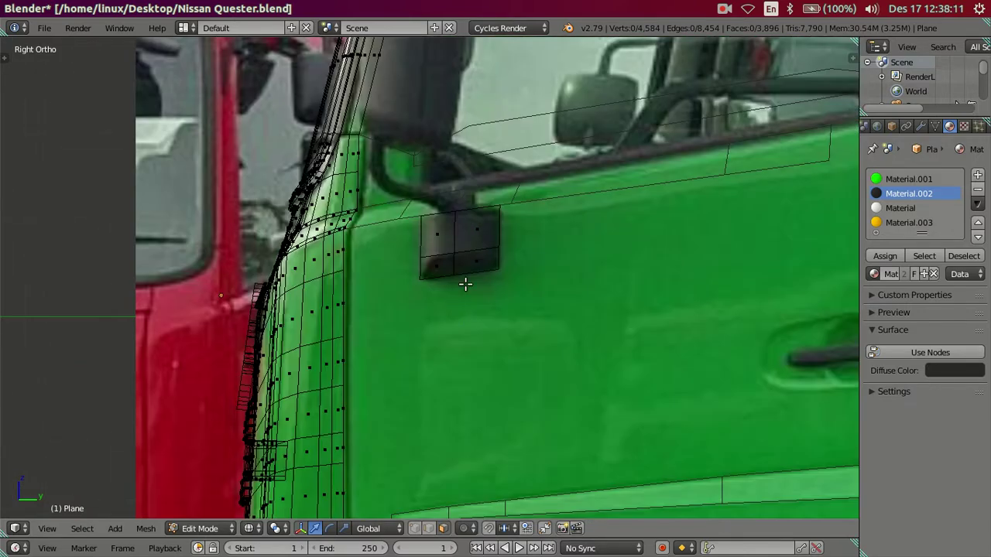
{"action": "scroll", "coordinate": [466, 283], "scroll_direction": "up", "scroll_amount": 5}
Select the small remaining plane in solid shading from the front view
{"action": "key", "text": "z"}
{"action": "mouse_move", "coordinate": [466, 275]}
{"action": "middle_mouse_down"}
{"action": "mouse_move", "coordinate": [562, 308]}
{"action": "mouse_move", "coordinate": [332, 269]}
{"action": "middle_mouse_up"}
{"action": "right_click", "coordinate": [384, 278]}
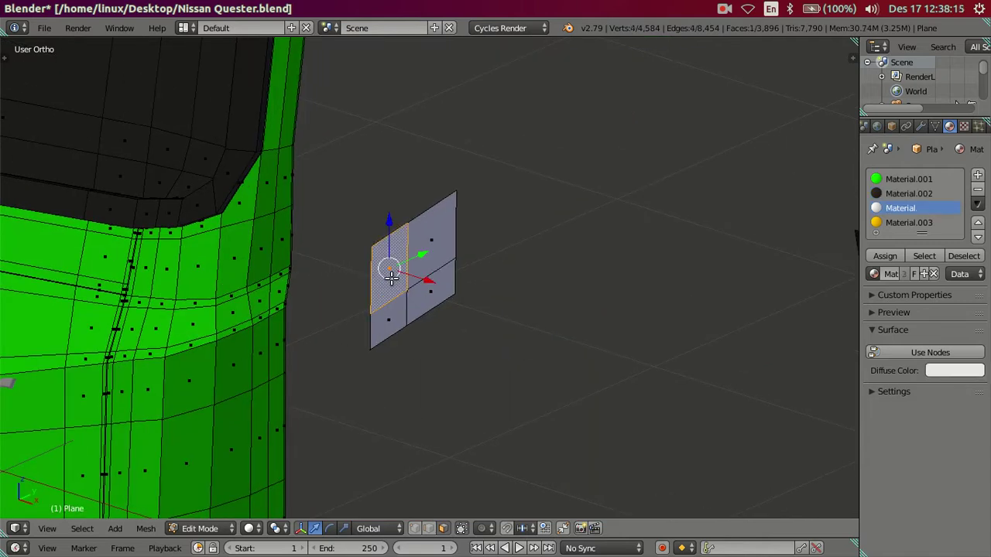
{"action": "key", "text": "l"}
{"action": "key", "text": "KP_1"}
{"action": "scroll", "coordinate": [454, 259], "scroll_direction": "up", "scroll_amount": 2}
{"action": "scroll", "coordinate": [475, 276], "scroll_direction": "up", "scroll_amount": 1}
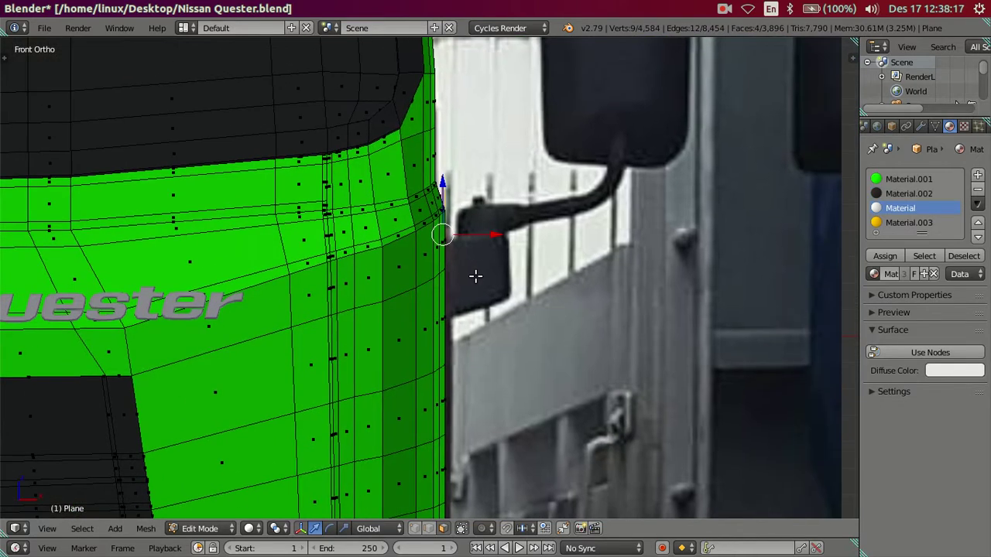
Extrude the plane outward to the right into a box
{"action": "key", "text": "e"}
{"action": "left_click", "coordinate": [508, 242]}
{"action": "left_click_drag", "start_coordinate": [504, 233], "coordinate": [561, 228]}
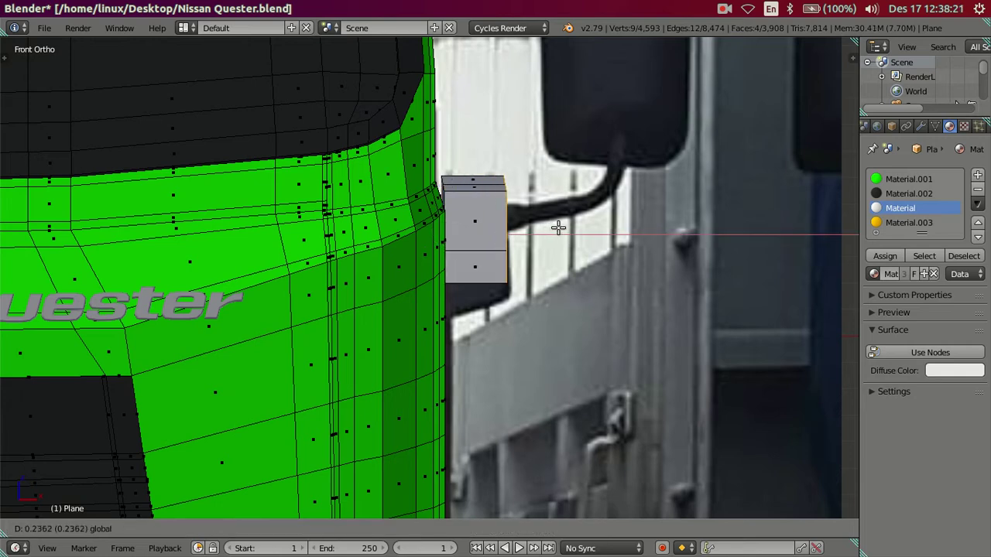
{"action": "left_click", "coordinate": [561, 228]}
{"action": "scroll", "coordinate": [559, 232], "scroll_direction": "down", "scroll_amount": 1}
{"action": "scroll", "coordinate": [554, 278], "scroll_direction": "up", "scroll_amount": 1}
{"action": "scroll", "coordinate": [558, 232], "scroll_direction": "down", "scroll_amount": 1}
{"action": "mouse_move", "coordinate": [560, 229]}
{"action": "middle_mouse_down"}
{"action": "mouse_move", "coordinate": [558, 287]}
{"action": "mouse_move", "coordinate": [466, 250]}
{"action": "mouse_move", "coordinate": [412, 276]}
{"action": "middle_mouse_up"}
Dissolve the horizontal edge loop running around the extruded block
{"action": "key", "text": "a"}
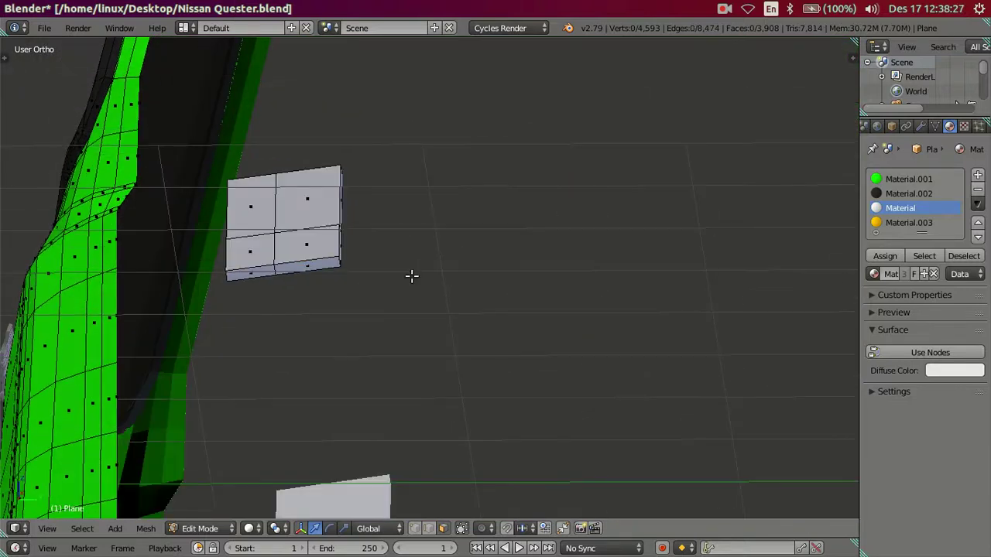
{"action": "key", "text": "KP_3"}
{"action": "scroll", "coordinate": [387, 263], "scroll_direction": "up", "scroll_amount": 1}
{"action": "scroll", "coordinate": [363, 257], "scroll_direction": "up", "scroll_amount": 1}
{"action": "middle_click_drag", "start_coordinate": [359, 257], "coordinate": [478, 279], "text": "shift"}
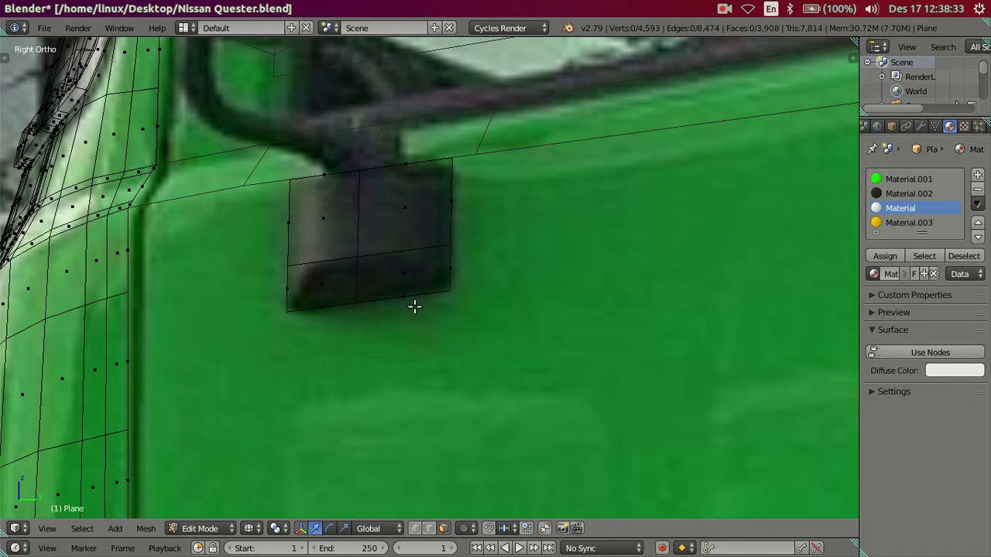
{"action": "middle_click_drag", "start_coordinate": [415, 307], "coordinate": [439, 273]}
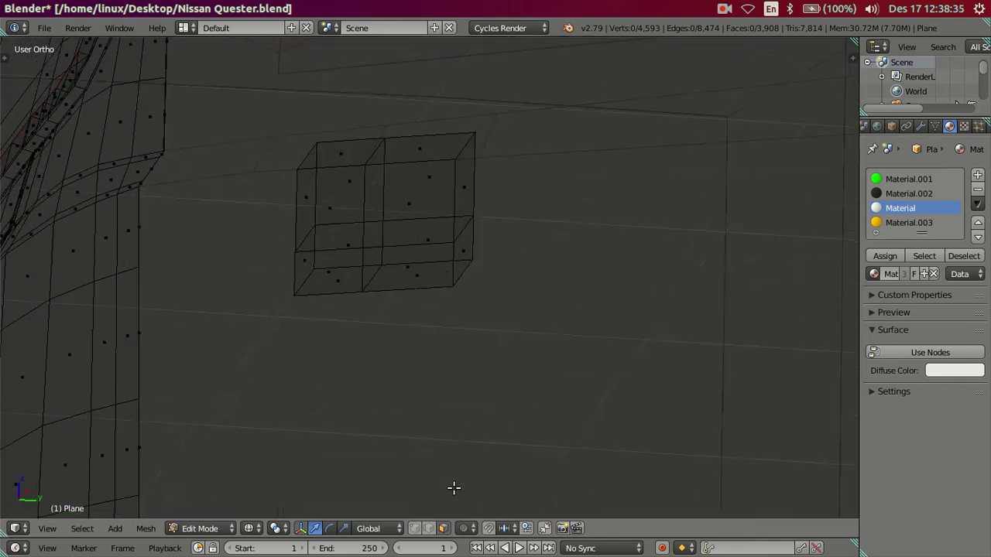
{"action": "left_click", "coordinate": [430, 528]}
{"action": "right_click", "coordinate": [413, 219], "text": "alt"}
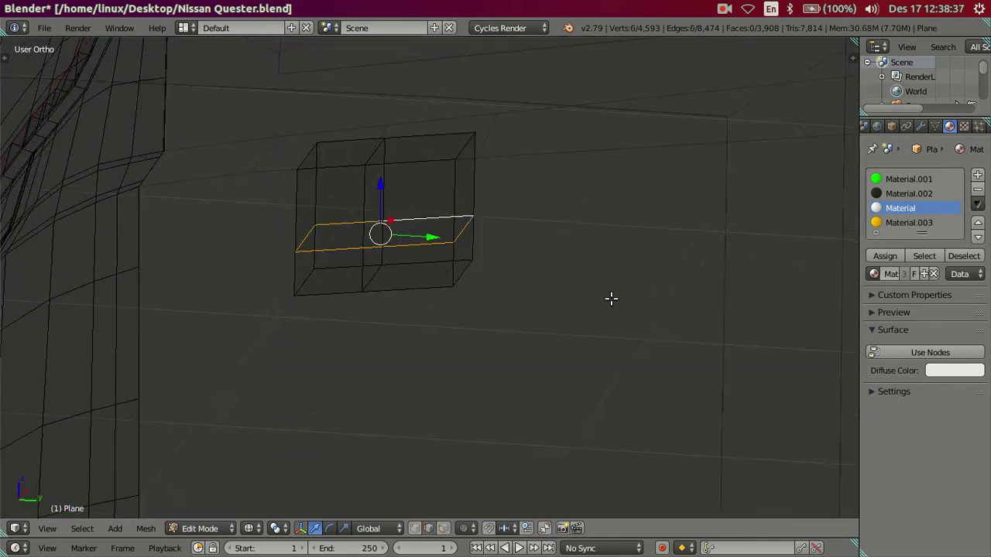
{"action": "key", "text": "x"}
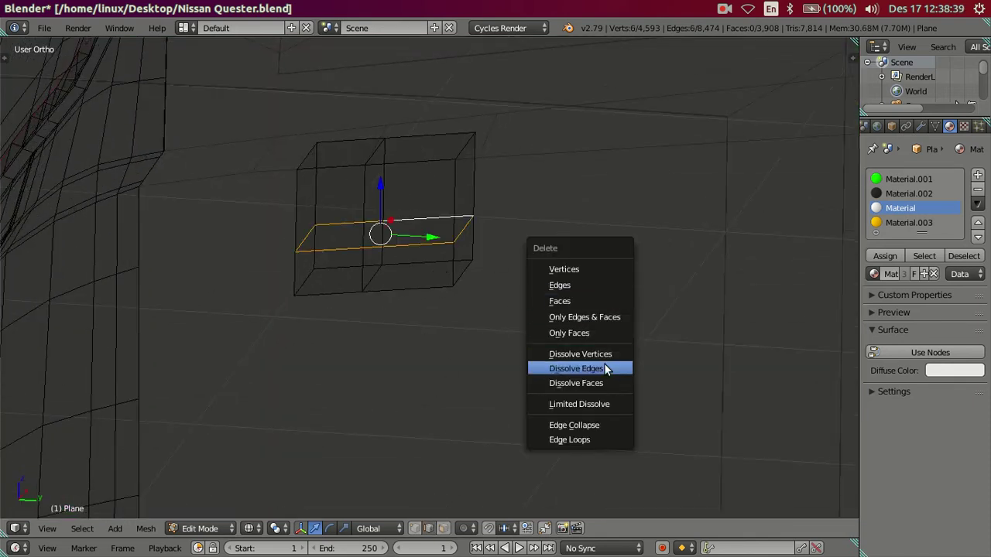
{"action": "left_click", "coordinate": [606, 369]}
{"action": "key", "text": "KP_3"}
{"action": "scroll", "coordinate": [590, 328], "scroll_direction": "up", "scroll_amount": 4}
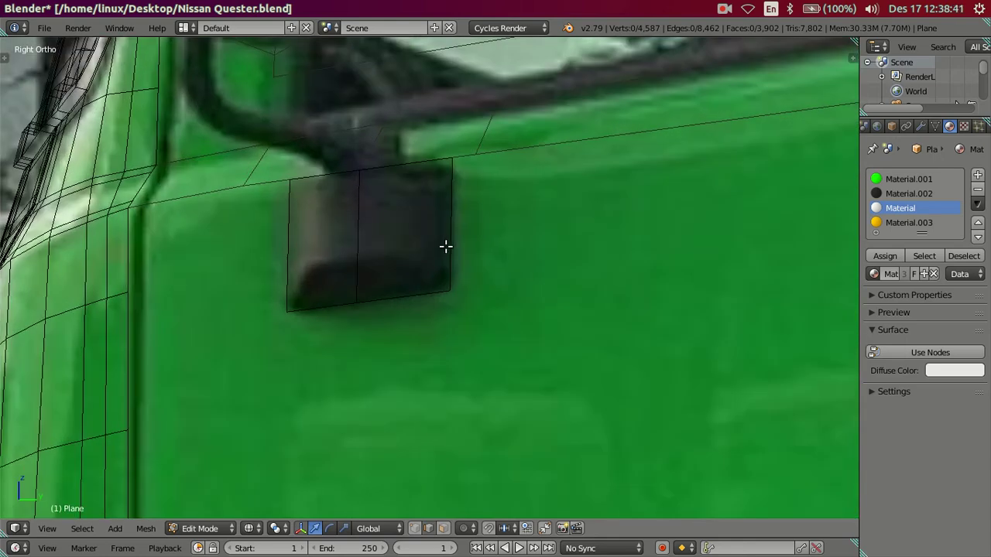
{"action": "mouse_move", "coordinate": [446, 246]}
{"action": "middle_mouse_down"}
{"action": "mouse_move", "coordinate": [436, 248]}
{"action": "mouse_move", "coordinate": [462, 305]}
{"action": "mouse_move", "coordinate": [390, 288]}
{"action": "middle_mouse_up"}
Dissolve the middle vertical edge loop on the box's front
{"action": "right_click", "coordinate": [390, 288], "text": "alt"}
{"action": "key", "text": "x"}
{"action": "left_click", "coordinate": [461, 299]}
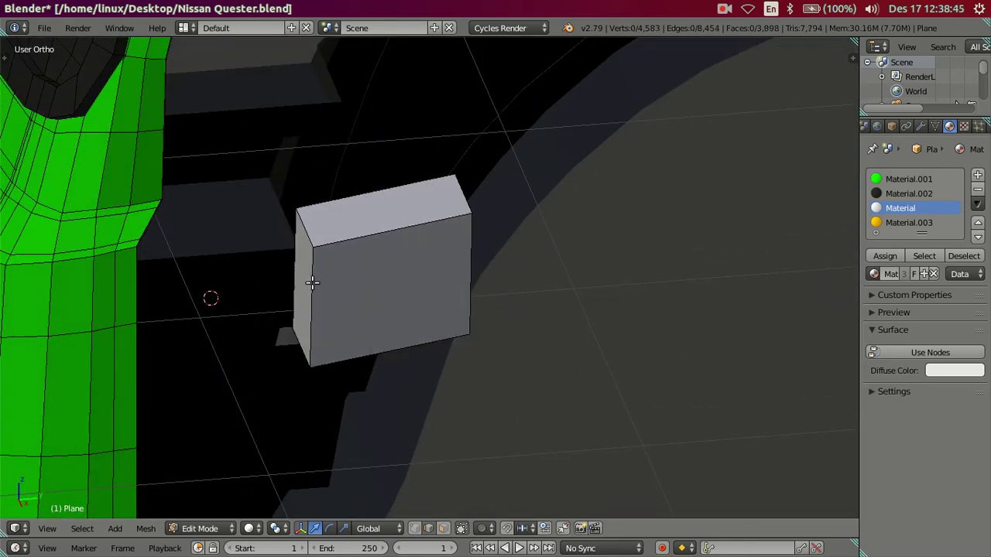
Try scaling the box's left-side edges, then cancel and view from a lower angle
{"action": "right_click", "coordinate": [312, 281], "text": "alt"}
{"action": "mouse_move", "coordinate": [527, 310]}
{"action": "middle_mouse_down"}
{"action": "mouse_move", "coordinate": [482, 328]}
{"action": "mouse_move", "coordinate": [438, 298]}
{"action": "mouse_move", "coordinate": [462, 369]}
{"action": "mouse_move", "coordinate": [586, 377]}
{"action": "middle_mouse_up"}
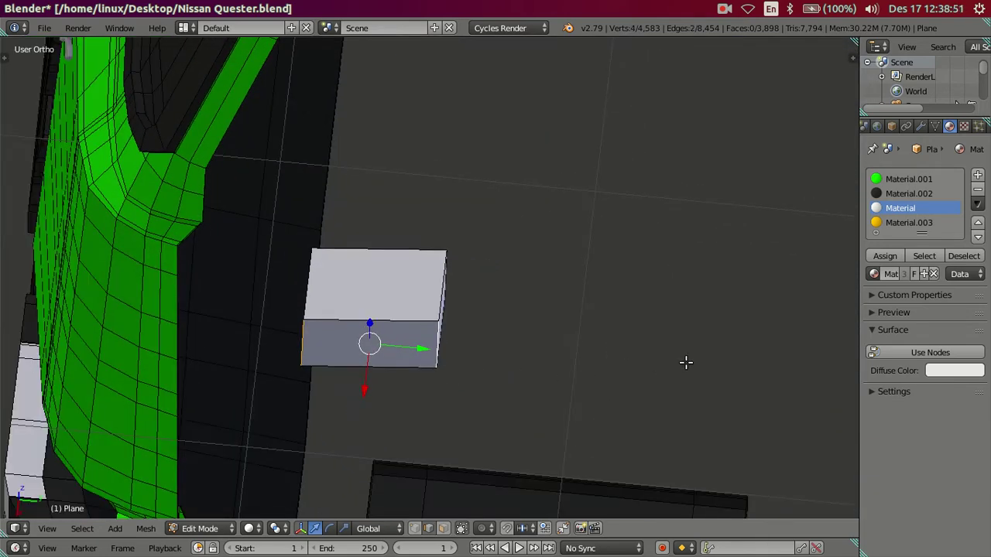
{"action": "key", "text": "s"}
{"action": "right_click", "coordinate": [556, 375]}
{"action": "mouse_move", "coordinate": [555, 375]}
{"action": "middle_mouse_down"}
{"action": "mouse_move", "coordinate": [537, 261]}
{"action": "mouse_move", "coordinate": [578, 281]}
{"action": "mouse_move", "coordinate": [586, 263]}
{"action": "mouse_move", "coordinate": [566, 270]}
{"action": "mouse_move", "coordinate": [560, 259]}
{"action": "mouse_move", "coordinate": [632, 417]}
{"action": "mouse_move", "coordinate": [608, 411]}
{"action": "mouse_move", "coordinate": [564, 318]}
{"action": "middle_mouse_up"}
{"action": "scroll", "coordinate": [391, 261], "scroll_direction": "up", "scroll_amount": 2}
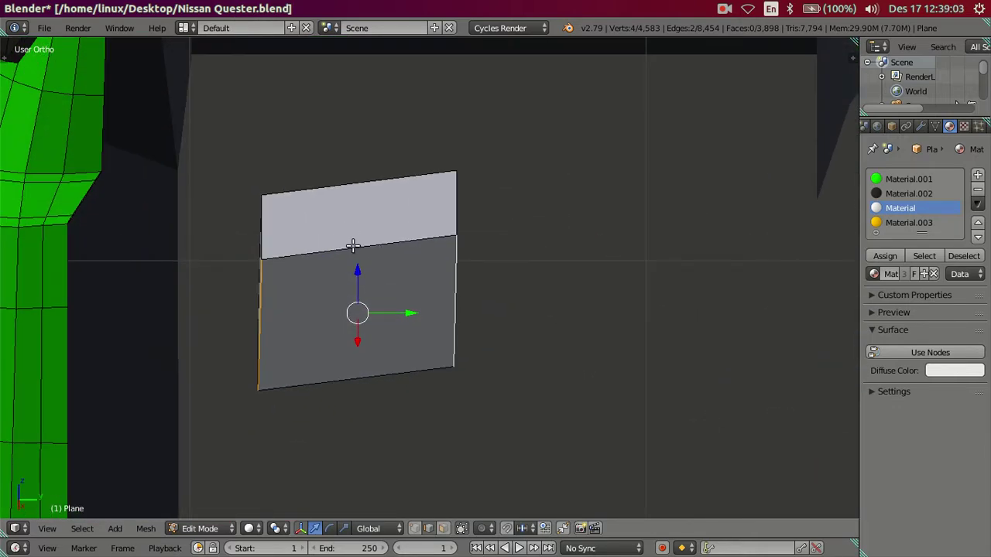
Cut three vertical edge loops across the box and dissolve the middle one
{"action": "key", "text": "ctrl+r"}
{"action": "scroll", "coordinate": [352, 245], "scroll_direction": "up", "scroll_amount": 1}
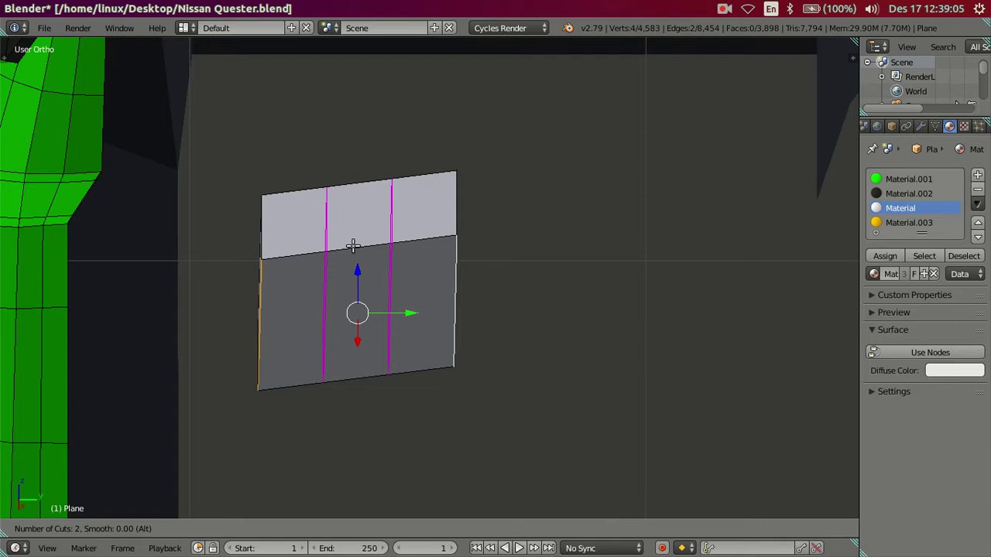
{"action": "scroll", "coordinate": [352, 245], "scroll_direction": "up", "scroll_amount": 1}
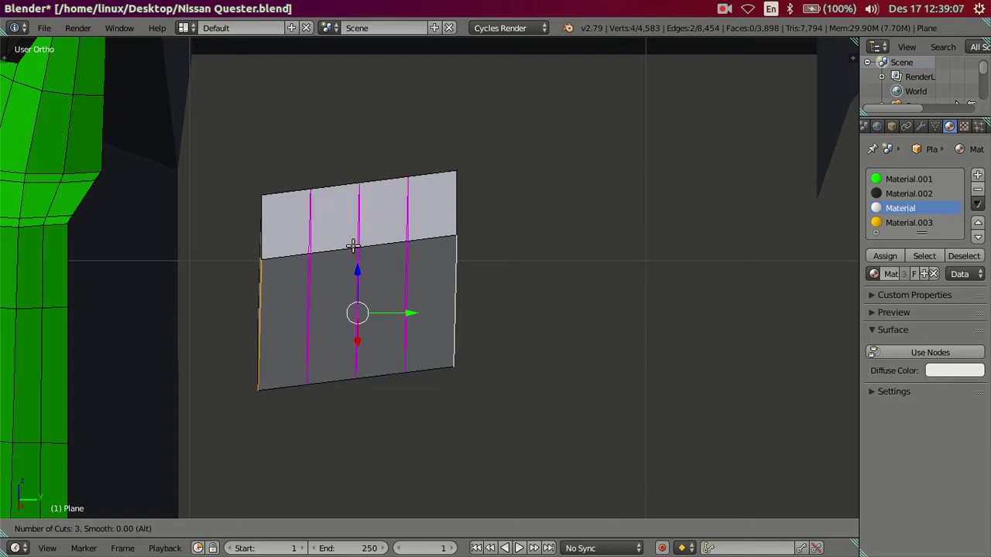
{"action": "left_click", "coordinate": [352, 245]}
{"action": "right_click", "coordinate": [309, 299]}
{"action": "right_click", "coordinate": [358, 302], "text": "alt"}
{"action": "key", "text": "x"}
{"action": "left_click", "coordinate": [565, 316]}
Merge the front corner vertex pairs, top At Center and bottom At Last
{"action": "mouse_move", "coordinate": [433, 347]}
{"action": "middle_mouse_down"}
{"action": "mouse_move", "coordinate": [453, 376]}
{"action": "mouse_move", "coordinate": [473, 360]}
{"action": "middle_mouse_up"}
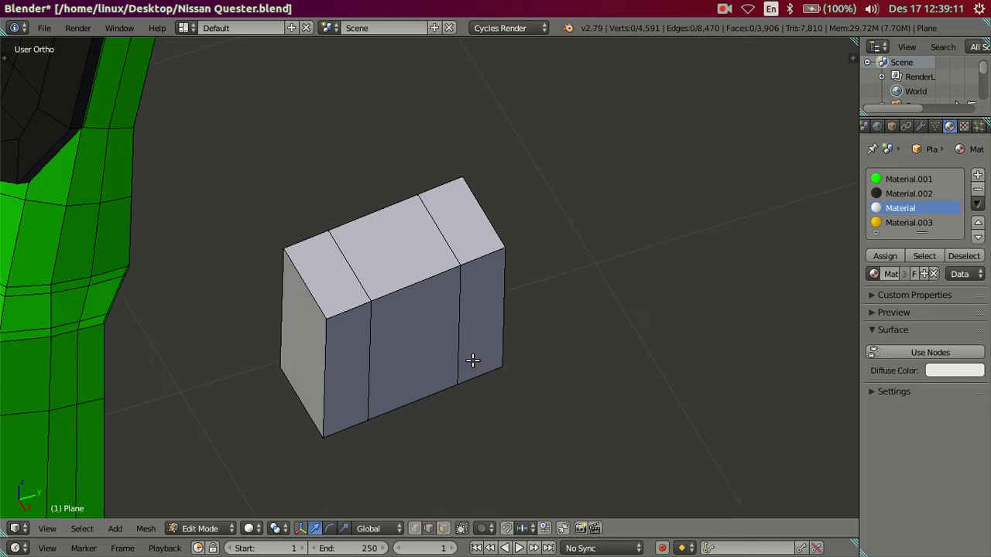
{"action": "scroll", "coordinate": [408, 394], "scroll_direction": "up", "scroll_amount": 1}
{"action": "middle_click_drag", "start_coordinate": [407, 393], "coordinate": [490, 283], "text": "shift"}
{"action": "scroll", "coordinate": [488, 302], "scroll_direction": "up", "scroll_amount": 2}
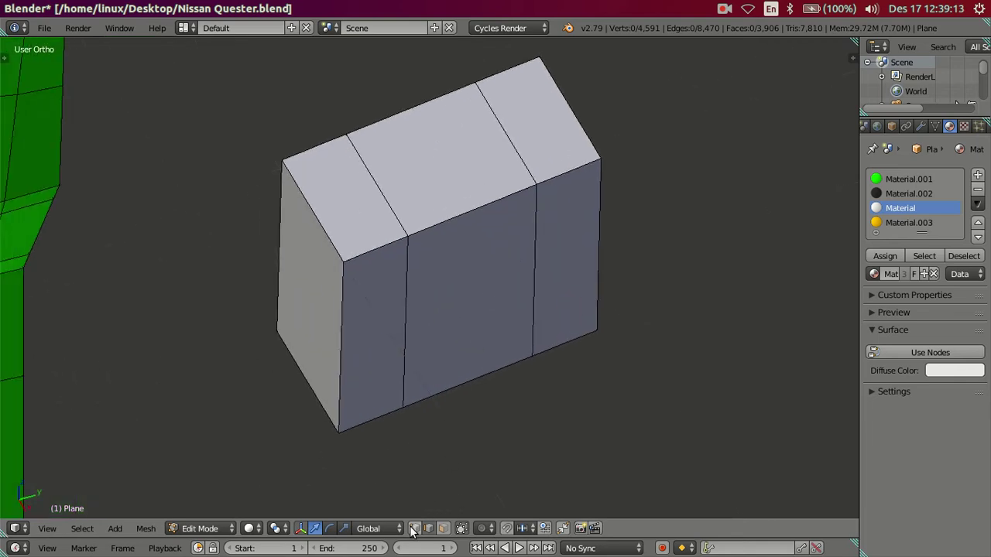
{"action": "right_click", "coordinate": [343, 261]}
{"action": "right_click", "coordinate": [407, 237], "text": "shift"}
{"action": "key", "text": "alt+m"}
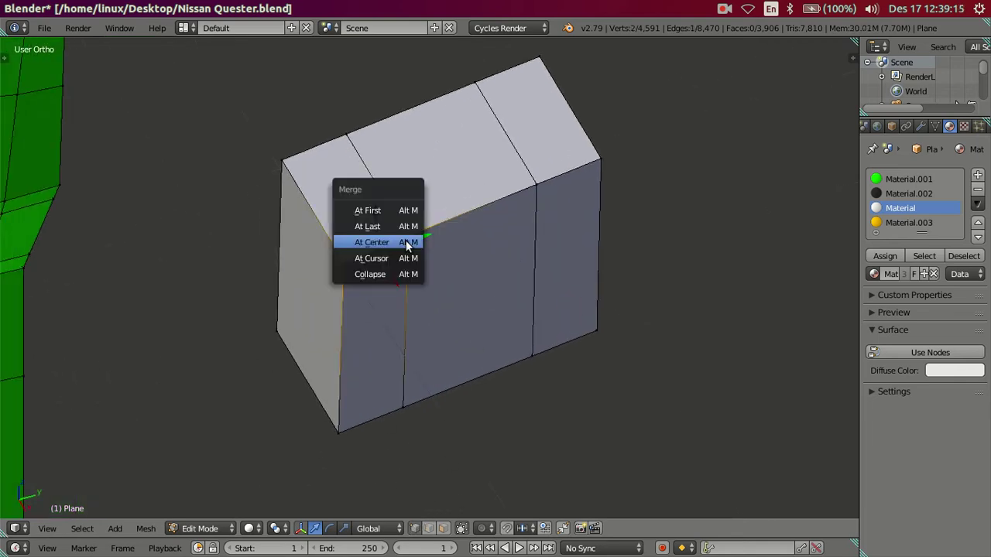
{"action": "left_click", "coordinate": [407, 243]}
{"action": "right_click", "coordinate": [349, 425]}
{"action": "right_click", "coordinate": [404, 409], "text": "shift"}
{"action": "key", "text": "alt+m"}
{"action": "left_click", "coordinate": [416, 407]}
Merge the top-right and bottom-right vertex pairs onto the last selected vertex
{"action": "right_click", "coordinate": [585, 168]}
{"action": "right_click", "coordinate": [545, 180], "text": "shift"}
{"action": "key", "text": "alt+m"}
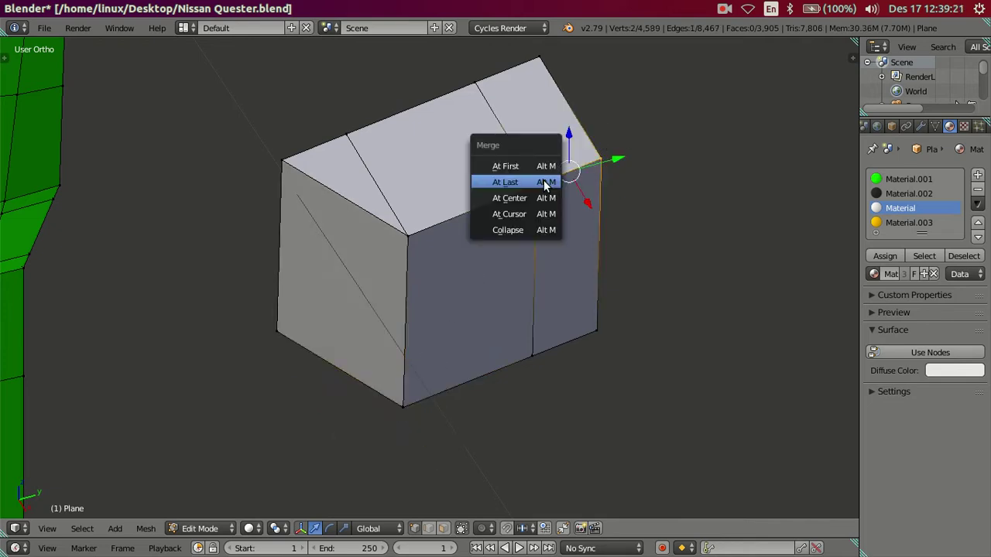
{"action": "left_click", "coordinate": [542, 183]}
{"action": "right_click", "coordinate": [581, 349]}
{"action": "right_click", "coordinate": [537, 342], "text": "shift"}
{"action": "key", "text": "alt+m"}
{"action": "left_click", "coordinate": [537, 341]}
Dissolve the extra edges on the box's top face
{"action": "right_click", "coordinate": [381, 173], "text": "alt"}
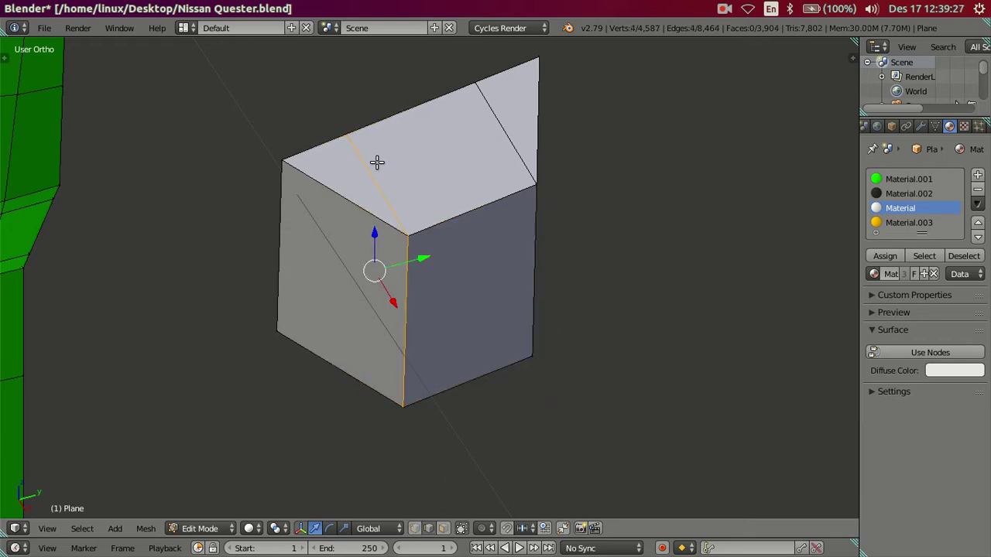
{"action": "key", "text": "a"}
{"action": "right_click", "coordinate": [370, 178], "text": "alt"}
{"action": "right_click", "coordinate": [502, 123], "text": "alt+shift"}
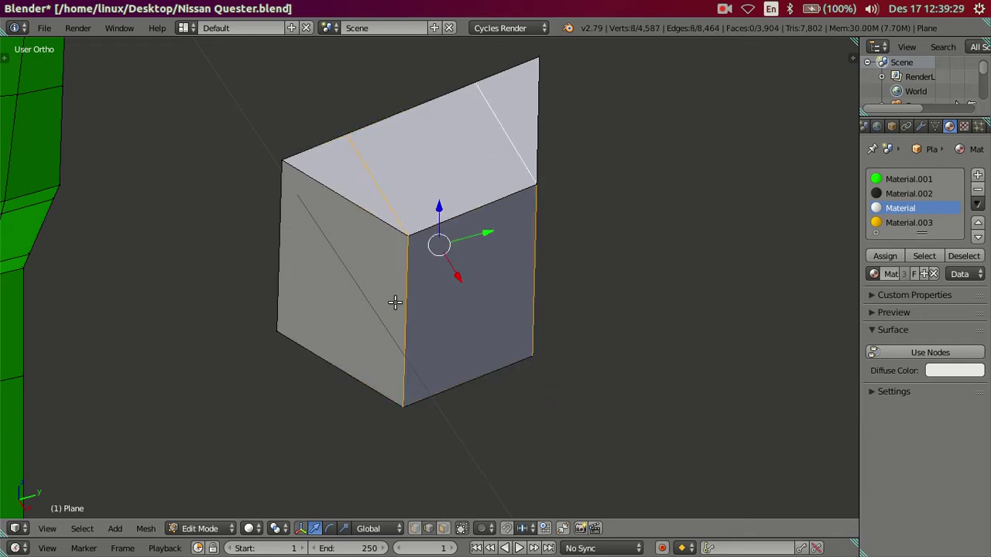
{"action": "middle_click_drag", "start_coordinate": [684, 303], "coordinate": [627, 294]}
{"action": "key", "text": "x"}
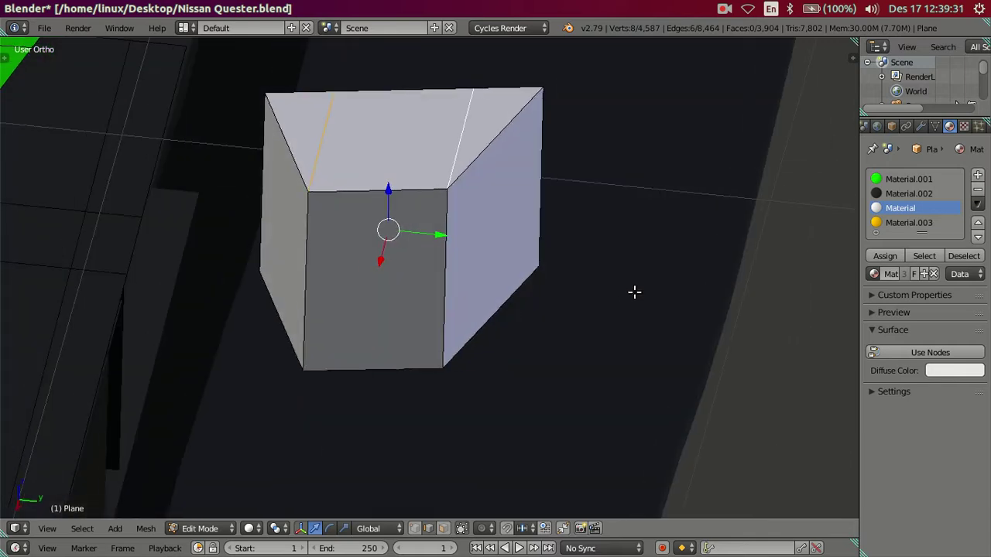
{"action": "left_click", "coordinate": [659, 287]}
{"action": "mouse_move", "coordinate": [538, 284]}
{"action": "middle_mouse_down"}
{"action": "mouse_move", "coordinate": [520, 203]}
{"action": "mouse_move", "coordinate": [508, 212]}
{"action": "middle_mouse_up"}
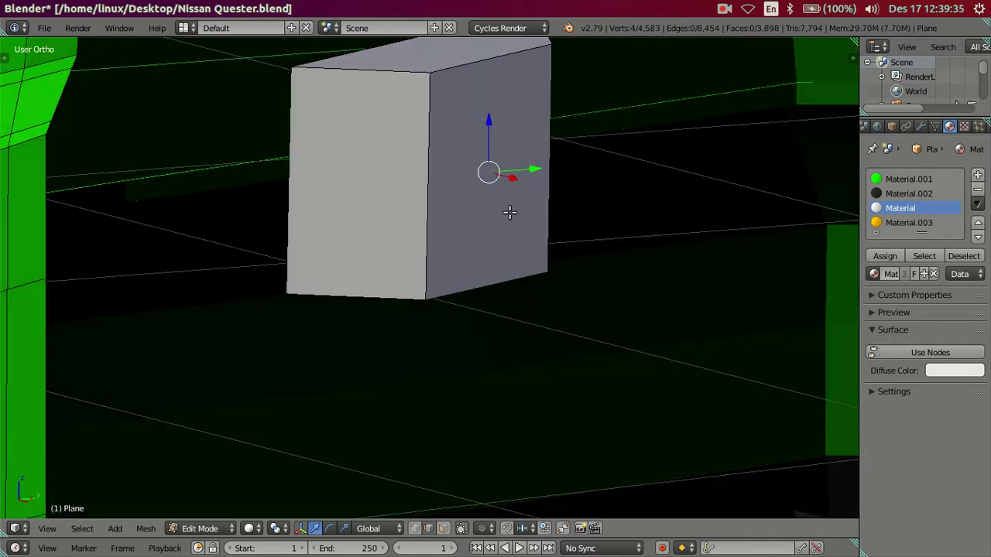
Inspect the grey block from the right, angled and front views, toggling wireframe against the references
{"action": "key", "text": "KP_3"}
{"action": "scroll", "coordinate": [348, 171], "scroll_direction": "down", "scroll_amount": 3}
{"action": "key", "text": "z"}
{"action": "scroll", "coordinate": [416, 245], "scroll_direction": "up", "scroll_amount": 2, "text": "shift"}
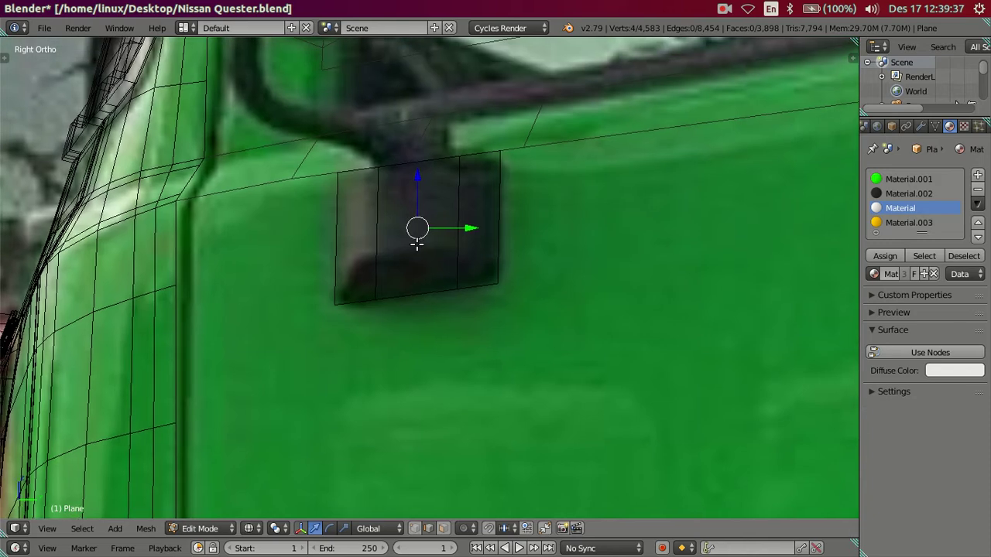
{"action": "scroll", "coordinate": [416, 309], "scroll_direction": "down", "scroll_amount": 3}
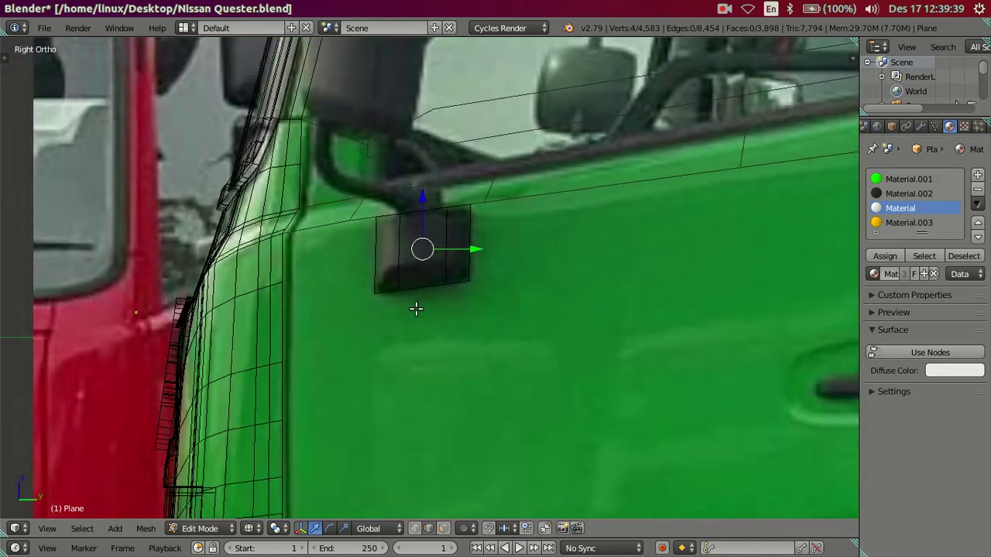
{"action": "key", "text": "z"}
{"action": "scroll", "coordinate": [415, 307], "scroll_direction": "down", "scroll_amount": 1}
{"action": "middle_click_drag", "start_coordinate": [416, 307], "coordinate": [529, 251]}
{"action": "scroll", "coordinate": [528, 252], "scroll_direction": "up", "scroll_amount": 2}
{"action": "key", "text": "KP_1"}
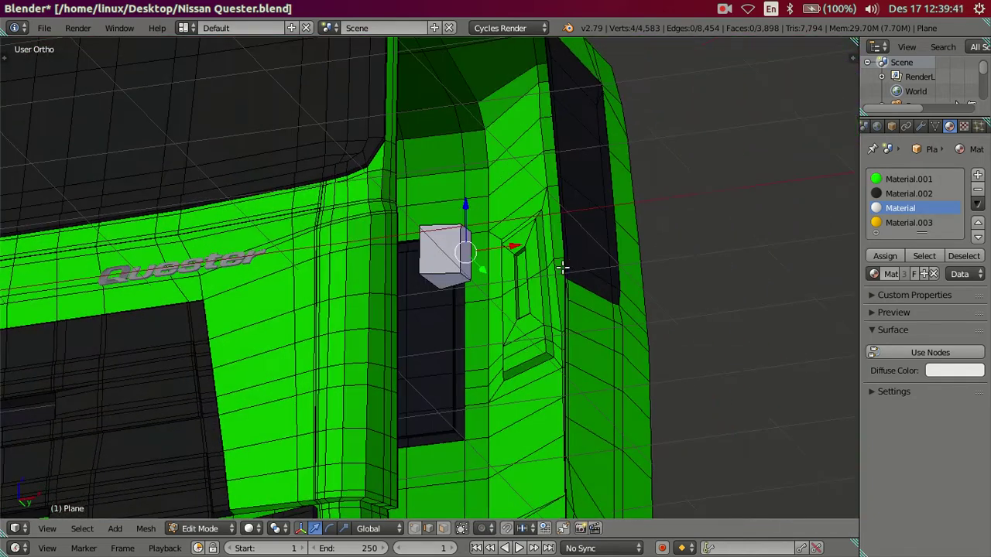
{"action": "scroll", "coordinate": [586, 276], "scroll_direction": "up", "scroll_amount": 2}
{"action": "key", "text": "z"}
{"action": "scroll", "coordinate": [581, 287], "scroll_direction": "up", "scroll_amount": 2}
{"action": "key", "text": "z"}
{"action": "scroll", "coordinate": [564, 312], "scroll_direction": "up", "scroll_amount": 2}
{"action": "middle_click_drag", "start_coordinate": [564, 312], "coordinate": [484, 267]}
Move the block's top edge up along Z to match the front-photo mirror mount
{"action": "right_click", "coordinate": [485, 267]}
{"action": "key", "text": "KP_1"}
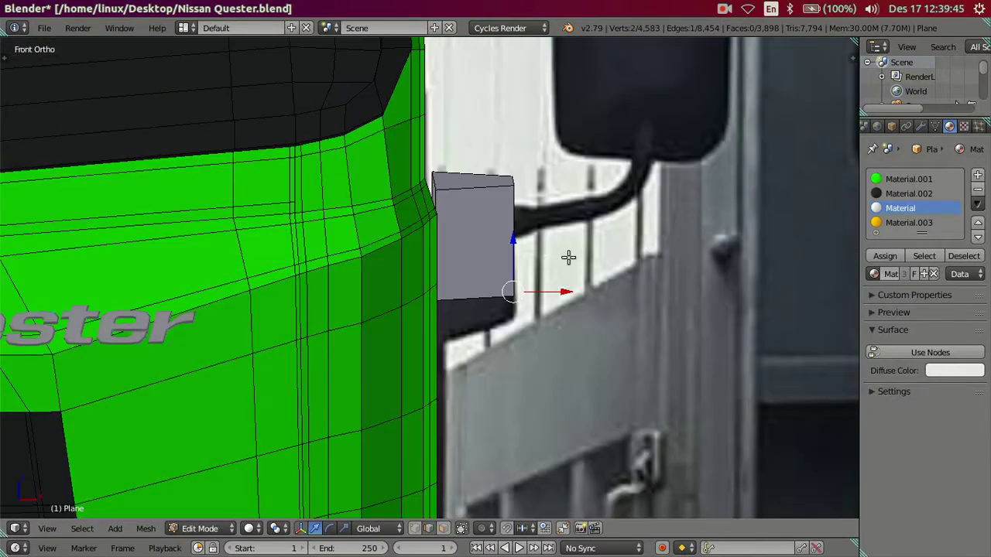
{"action": "key", "text": "g"}
{"action": "key", "text": "z"}
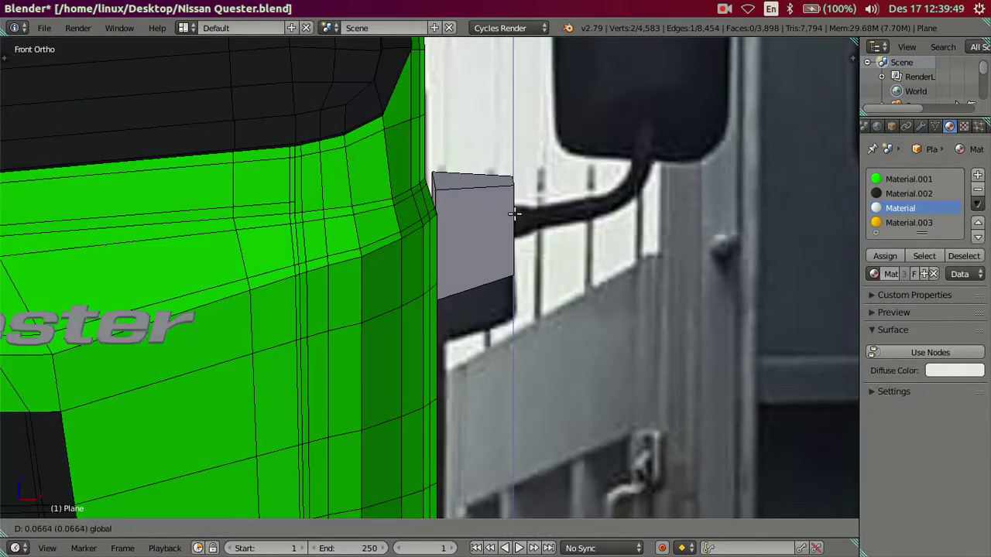
{"action": "left_click", "coordinate": [514, 213]}
Deselect everything and check the now-tapered block from the right side view
{"action": "mouse_move", "coordinate": [622, 359]}
{"action": "middle_mouse_down"}
{"action": "mouse_move", "coordinate": [526, 343]}
{"action": "mouse_move", "coordinate": [469, 310]}
{"action": "mouse_move", "coordinate": [434, 366]}
{"action": "mouse_move", "coordinate": [502, 361]}
{"action": "mouse_move", "coordinate": [353, 327]}
{"action": "mouse_move", "coordinate": [380, 292]}
{"action": "middle_mouse_up"}
{"action": "key", "text": "a"}
{"action": "scroll", "coordinate": [380, 292], "scroll_direction": "up", "scroll_amount": 3}
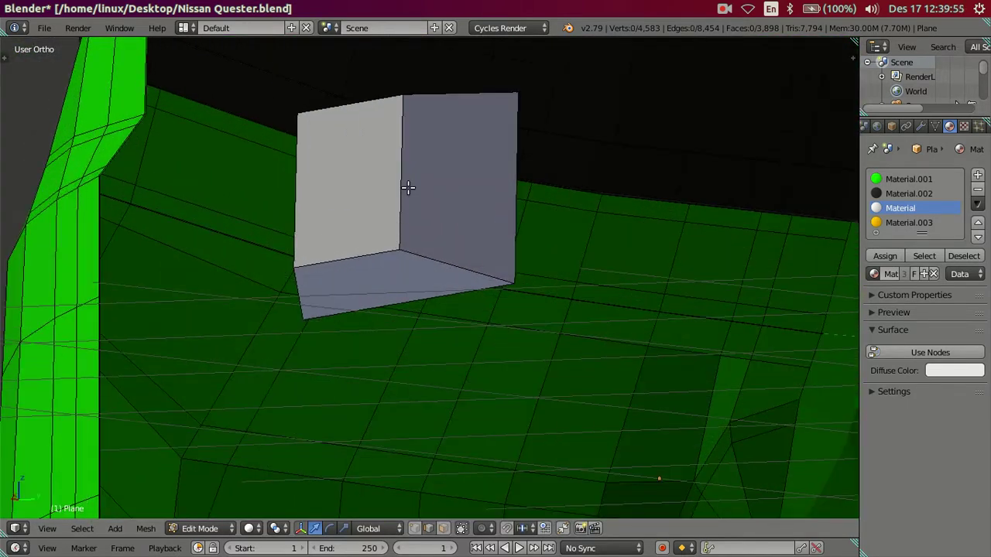
{"action": "key", "text": "KP_3"}
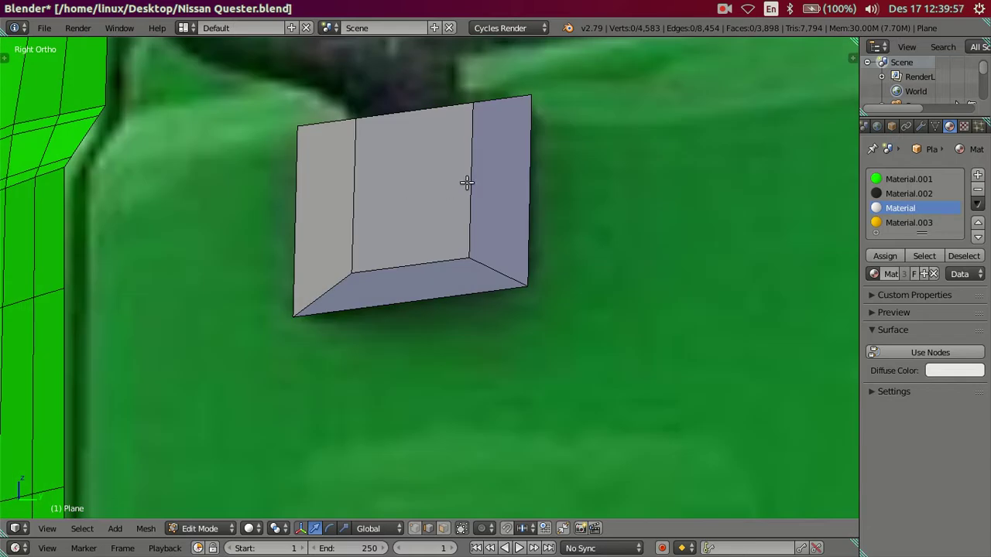
{"action": "left_click", "coordinate": [443, 528]}
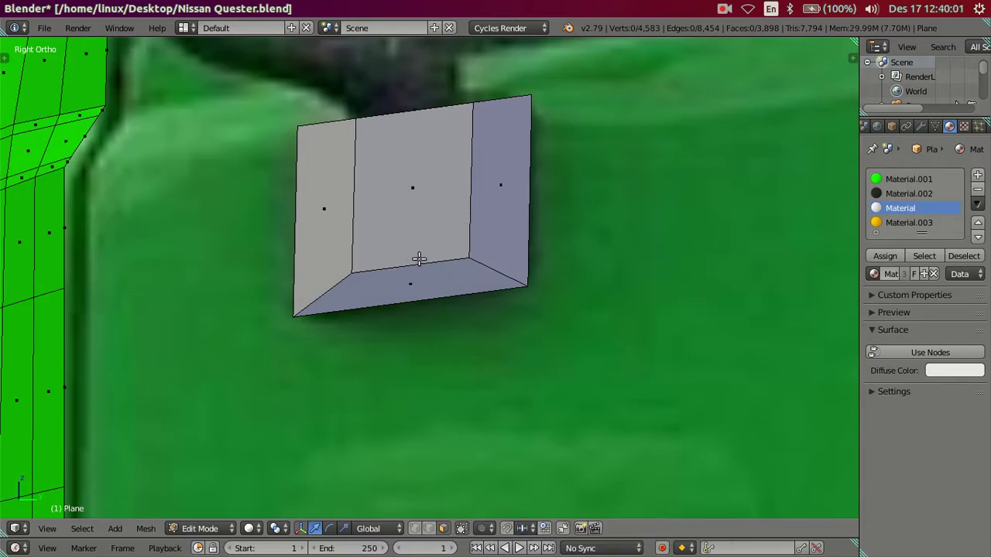
{"action": "key", "text": "ctrl+r"}
{"action": "scroll", "coordinate": [465, 207], "scroll_direction": "up", "scroll_amount": 4}
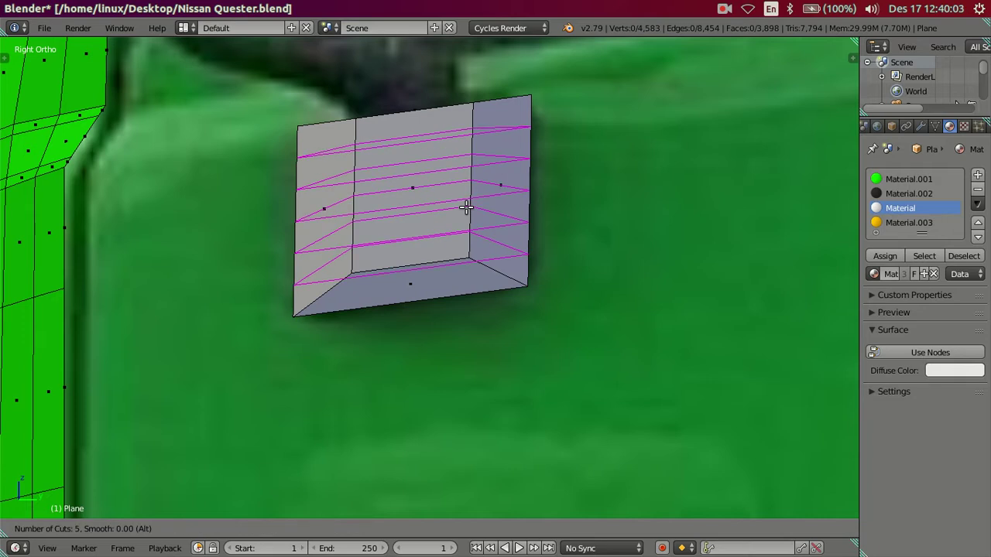
{"action": "key", "text": "Escape"}
{"action": "mouse_move", "coordinate": [406, 183]}
{"action": "middle_mouse_down", "text": "shift"}
{"action": "mouse_move", "coordinate": [399, 226]}
{"action": "mouse_move", "coordinate": [416, 224]}
{"action": "middle_mouse_up", "text": "shift"}
{"action": "right_click", "coordinate": [424, 343]}
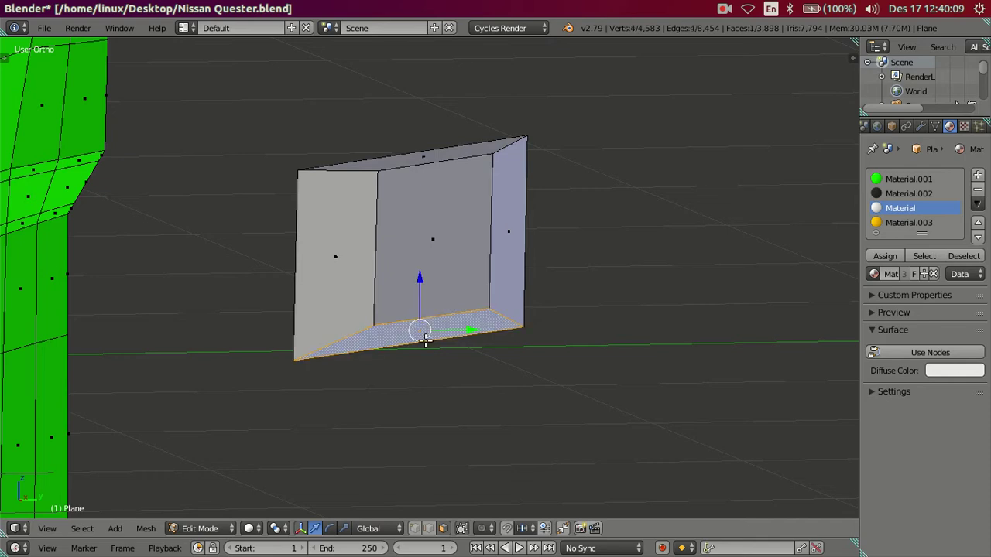
{"action": "type", "text": "e"}
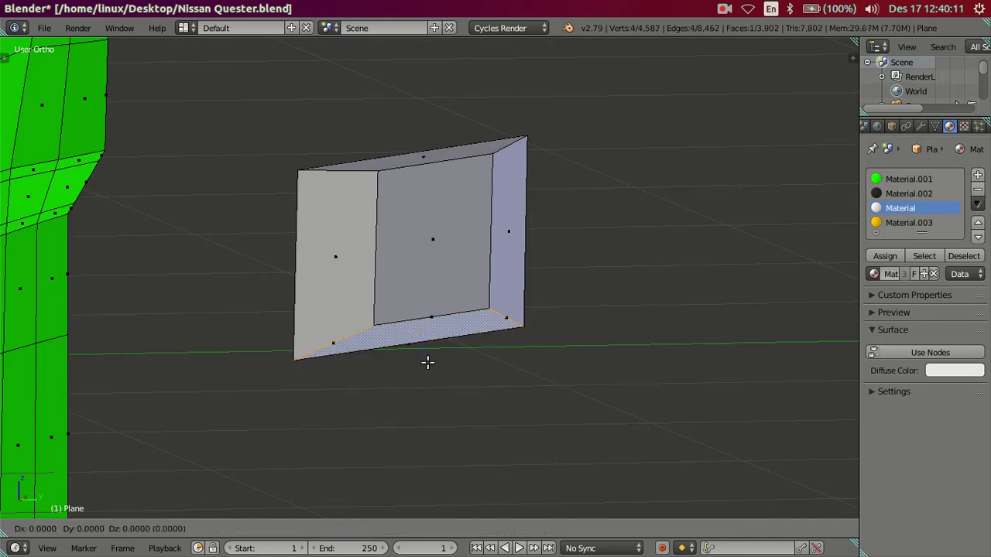
{"action": "type", "text": ".005"}
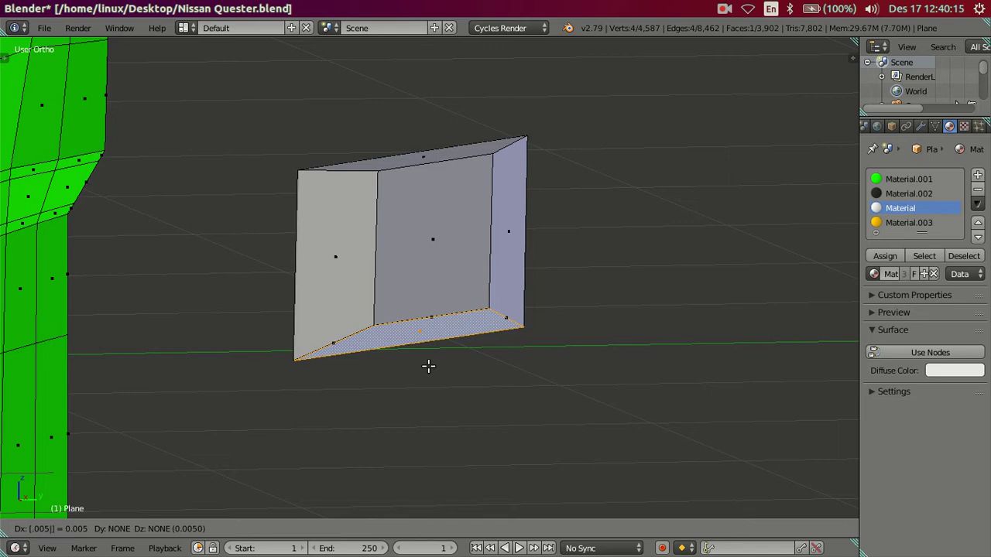
{"action": "key", "text": "Return"}
{"action": "mouse_move", "coordinate": [417, 278]}
{"action": "left_mouse_down"}
{"action": "mouse_move", "coordinate": [429, 312]}
{"action": "mouse_move", "coordinate": [431, 294]}
{"action": "mouse_move", "coordinate": [441, 308]}
{"action": "mouse_move", "coordinate": [442, 286]}
{"action": "left_mouse_up"}
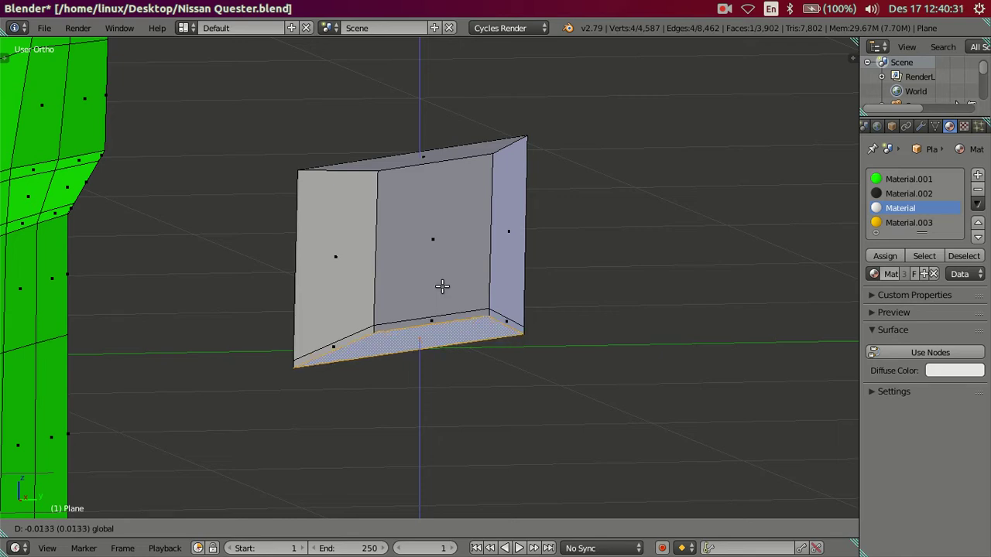
{"action": "type", "text": "-0.01"}
{"action": "key", "text": "Return"}
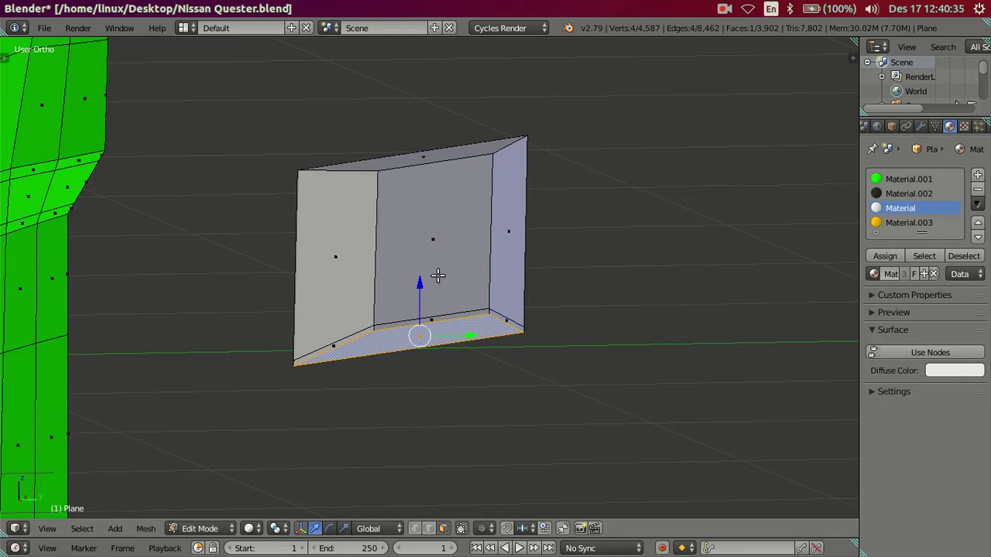
{"action": "right_click", "coordinate": [426, 150]}
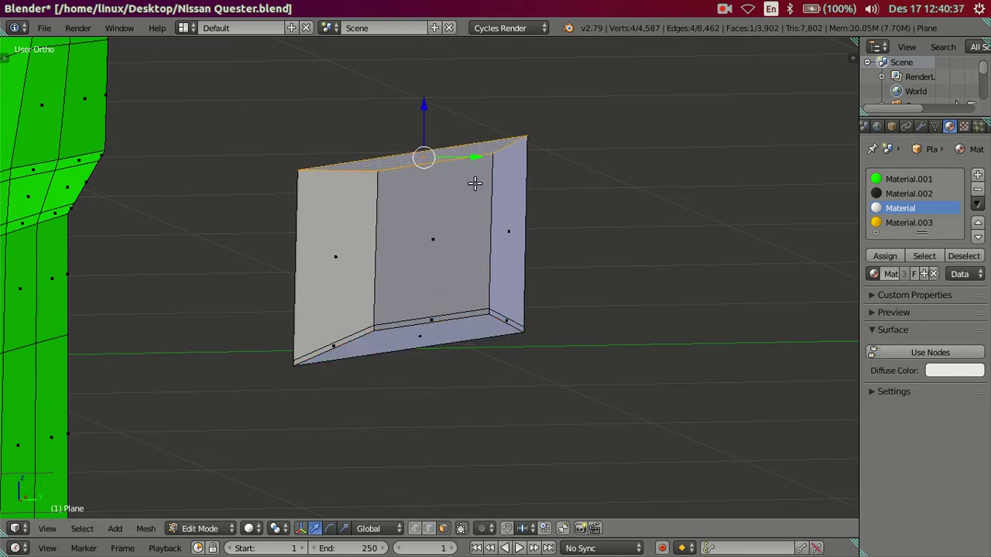
{"action": "type", "text": "e.01"}
{"action": "key", "text": "Return"}
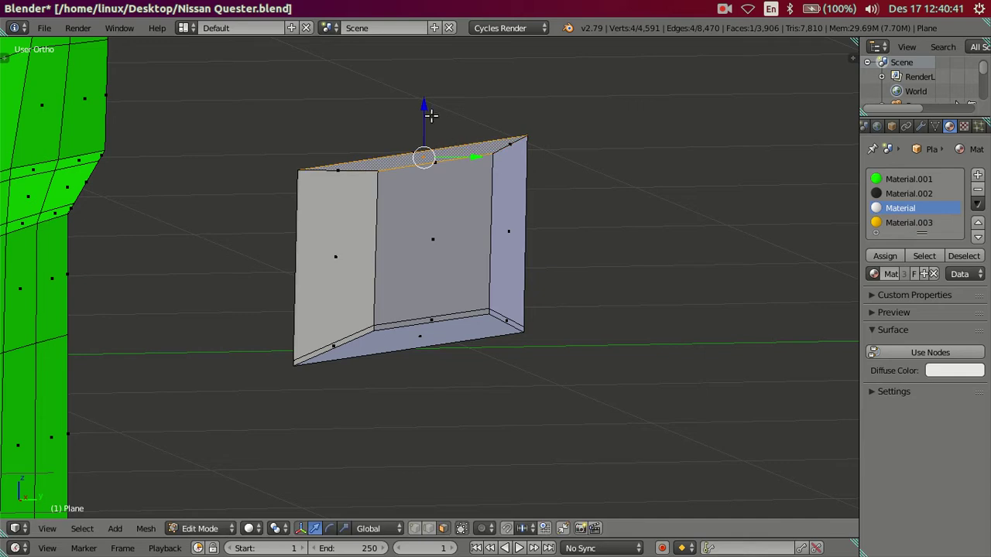
{"action": "left_click_drag", "start_coordinate": [428, 107], "coordinate": [430, 104]}
{"action": "middle_click_drag", "start_coordinate": [430, 103], "coordinate": [564, 189]}
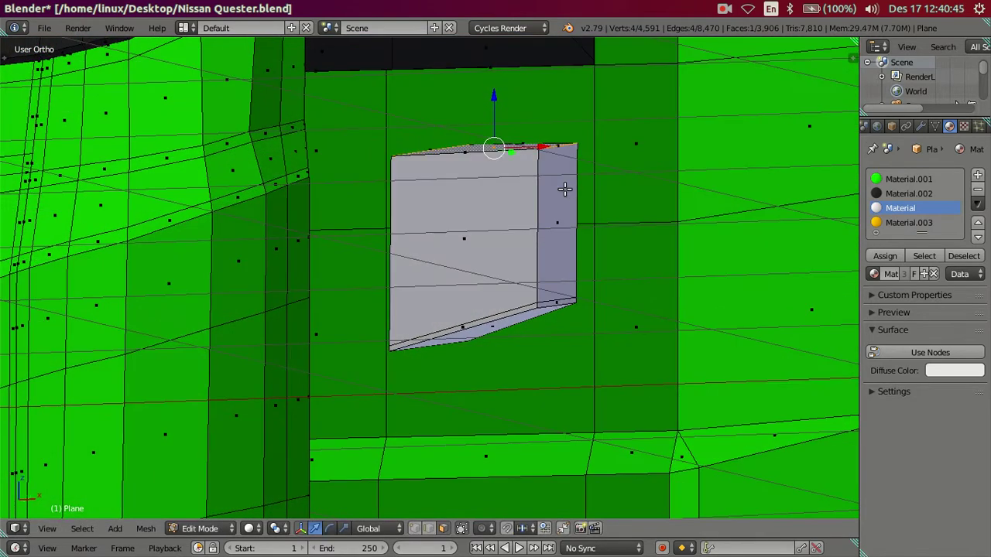
{"action": "key", "text": "ctrl+z"}
{"action": "key", "text": "ctrl+z"}
{"action": "middle_click_drag", "start_coordinate": [599, 266], "coordinate": [473, 270]}
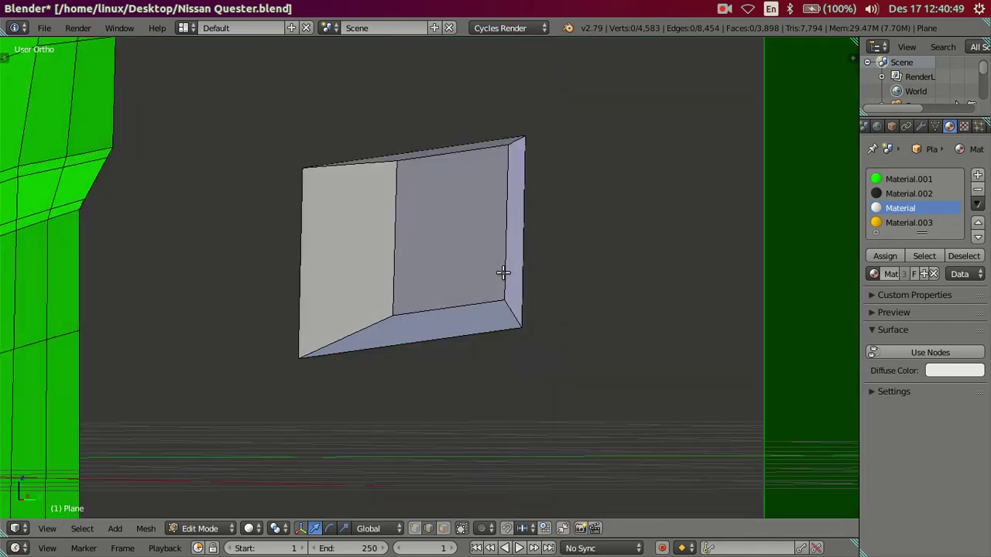
Add many horizontal loop cuts, then dissolve all except the topmost loop
{"action": "key", "text": "KP_3"}
{"action": "key", "text": "ctrl+r"}
{"action": "scroll", "coordinate": [468, 217], "scroll_direction": "up", "scroll_amount": 5}
{"action": "scroll", "coordinate": [468, 216], "scroll_direction": "up", "scroll_amount": 5}
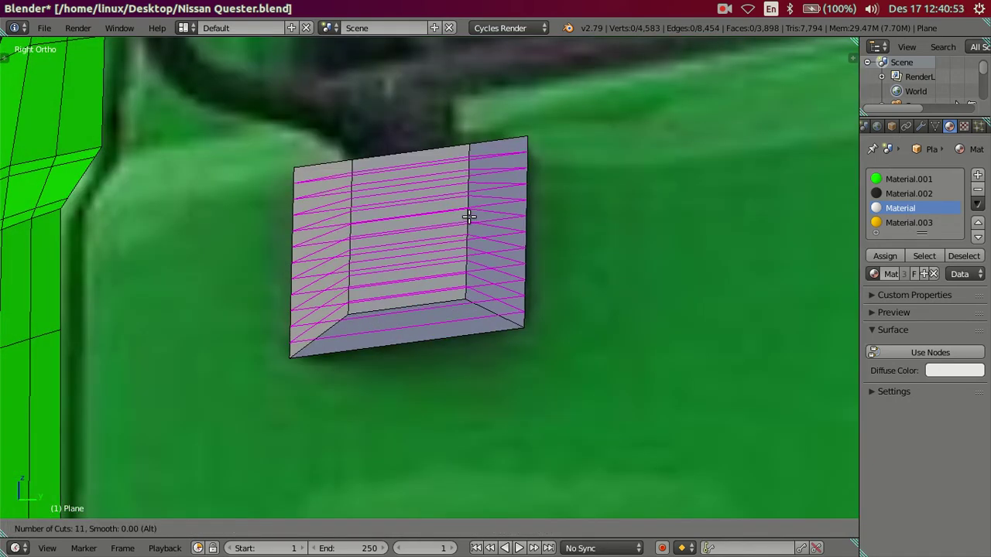
{"action": "scroll", "coordinate": [469, 217], "scroll_direction": "up", "scroll_amount": 2}
{"action": "scroll", "coordinate": [468, 217], "scroll_direction": "up", "scroll_amount": 2}
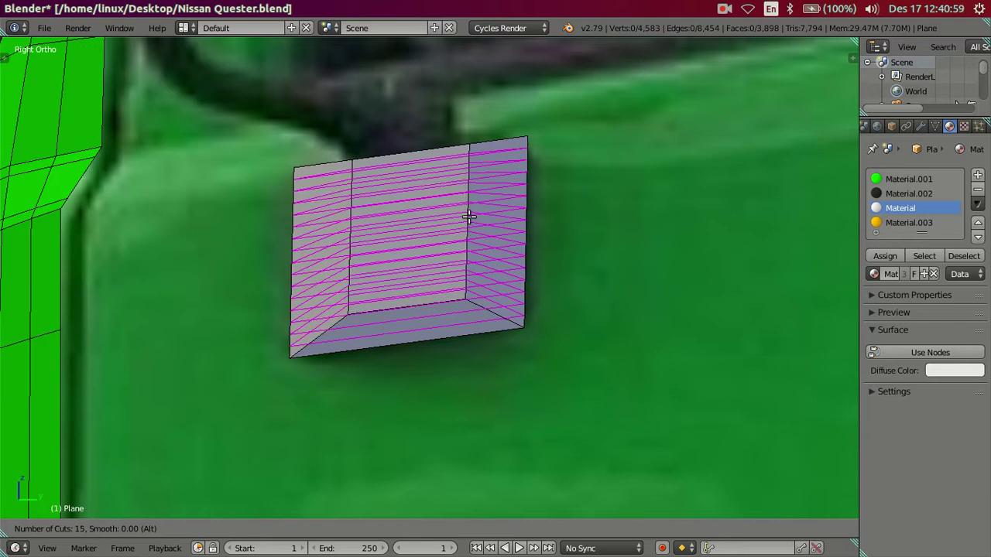
{"action": "scroll", "coordinate": [468, 217], "scroll_direction": "up", "scroll_amount": 2}
{"action": "scroll", "coordinate": [468, 217], "scroll_direction": "up", "scroll_amount": 1}
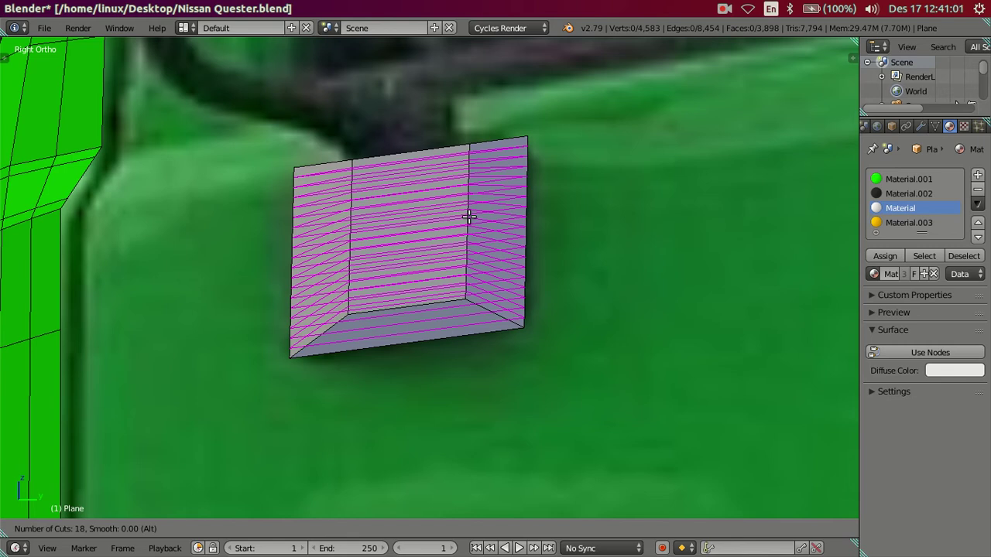
{"action": "scroll", "coordinate": [468, 216], "scroll_direction": "up", "scroll_amount": 2}
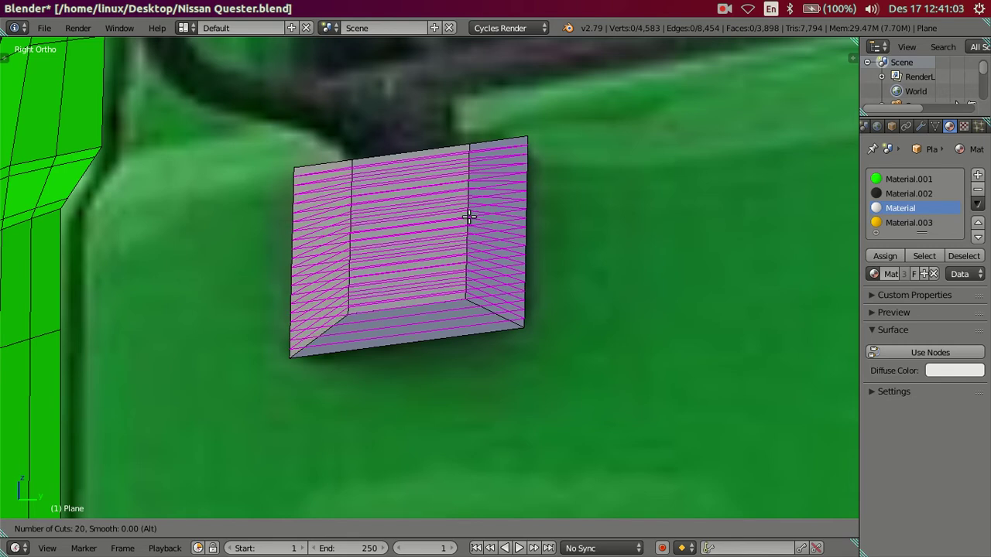
{"action": "left_click", "coordinate": [468, 217]}
{"action": "right_click", "coordinate": [468, 217]}
{"action": "key", "text": "ctrl+space"}
{"action": "right_click", "coordinate": [511, 144], "text": "alt+shift"}
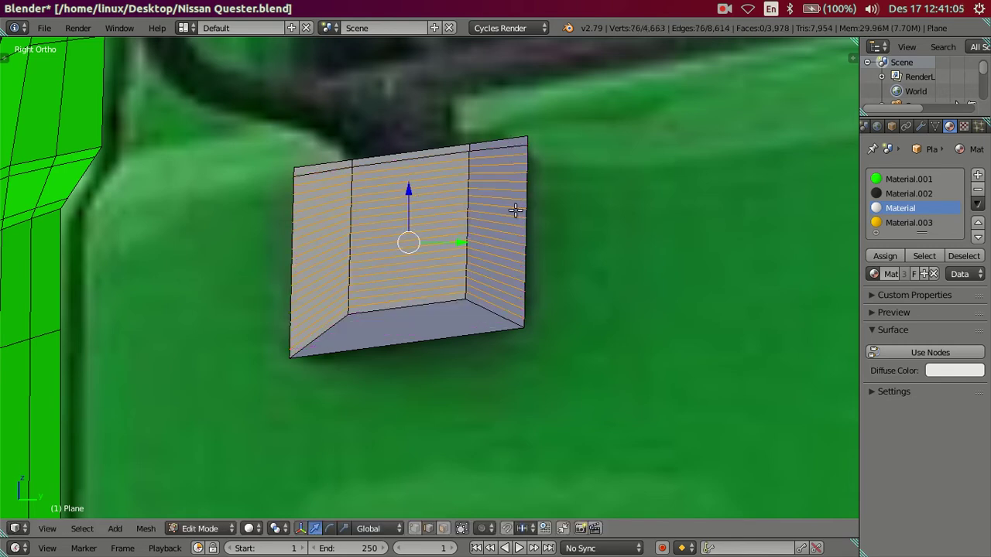
{"action": "key", "text": "x"}
{"action": "left_click", "coordinate": [558, 324]}
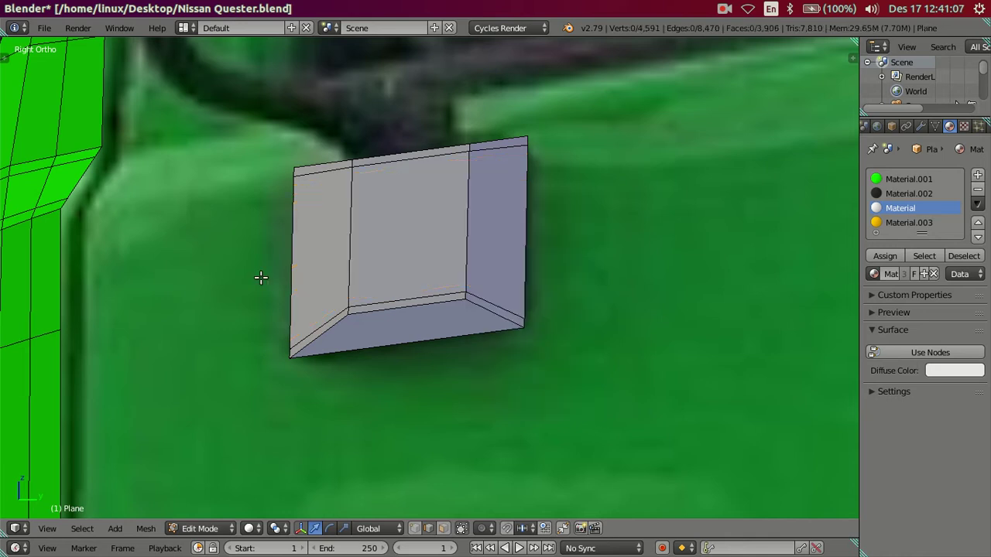
{"action": "mouse_move", "coordinate": [331, 252]}
{"action": "middle_mouse_down"}
{"action": "mouse_move", "coordinate": [347, 274]}
{"action": "mouse_move", "coordinate": [387, 289]}
{"action": "mouse_move", "coordinate": [438, 277]}
{"action": "mouse_move", "coordinate": [477, 286]}
{"action": "middle_mouse_up"}
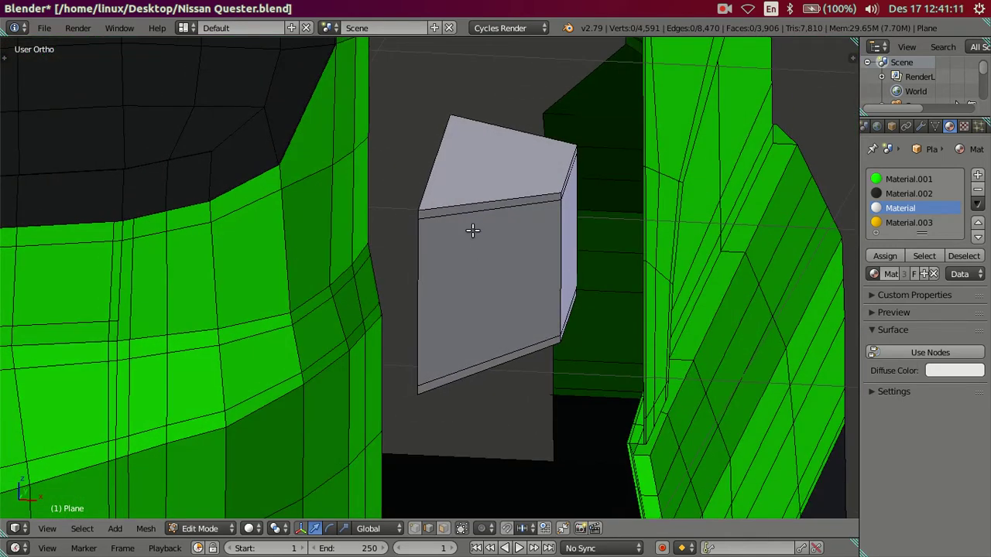
Add vertical loop cuts and dissolve the inner ones, keeping one loop near the block's end
{"action": "key", "text": "ctrl+r"}
{"action": "scroll", "coordinate": [486, 208], "scroll_direction": "up", "scroll_amount": 5}
{"action": "scroll", "coordinate": [486, 207], "scroll_direction": "up", "scroll_amount": 5}
{"action": "scroll", "coordinate": [486, 208], "scroll_direction": "up", "scroll_amount": 4}
{"action": "scroll", "coordinate": [486, 207], "scroll_direction": "up", "scroll_amount": 3}
{"action": "left_click", "coordinate": [486, 207]}
{"action": "right_click", "coordinate": [487, 207]}
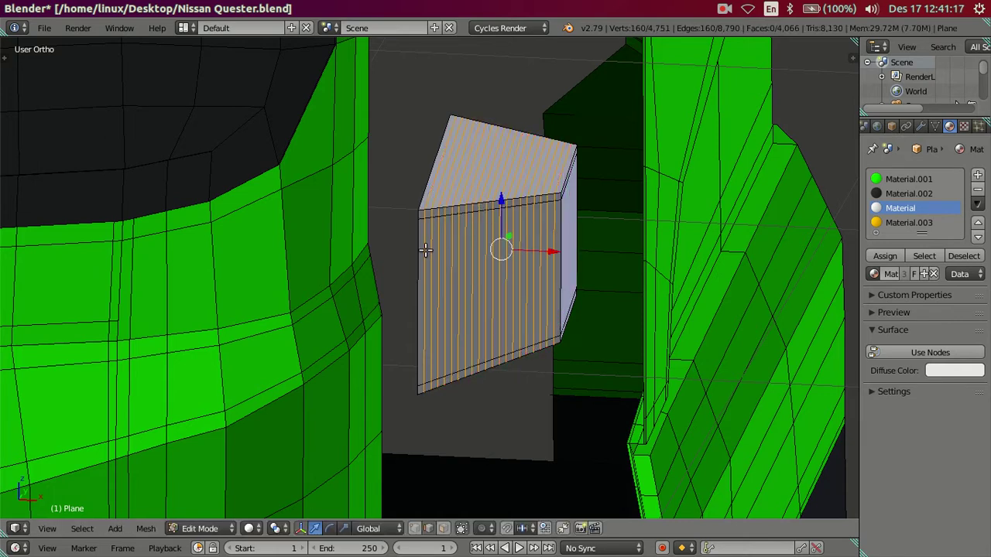
{"action": "key", "text": "x"}
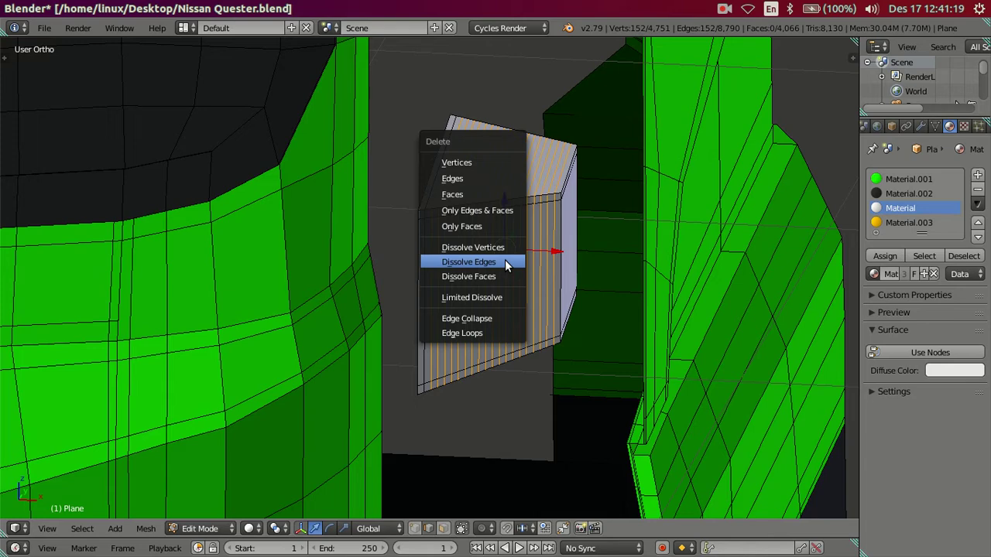
{"action": "left_click", "coordinate": [504, 260]}
{"action": "scroll", "coordinate": [519, 282], "scroll_direction": "down", "scroll_amount": 2}
{"action": "mouse_move", "coordinate": [542, 317]}
{"action": "middle_mouse_down"}
{"action": "mouse_move", "coordinate": [457, 372]}
{"action": "mouse_move", "coordinate": [459, 399]}
{"action": "mouse_move", "coordinate": [407, 214]}
{"action": "mouse_move", "coordinate": [379, 248]}
{"action": "mouse_move", "coordinate": [410, 356]}
{"action": "middle_mouse_up"}
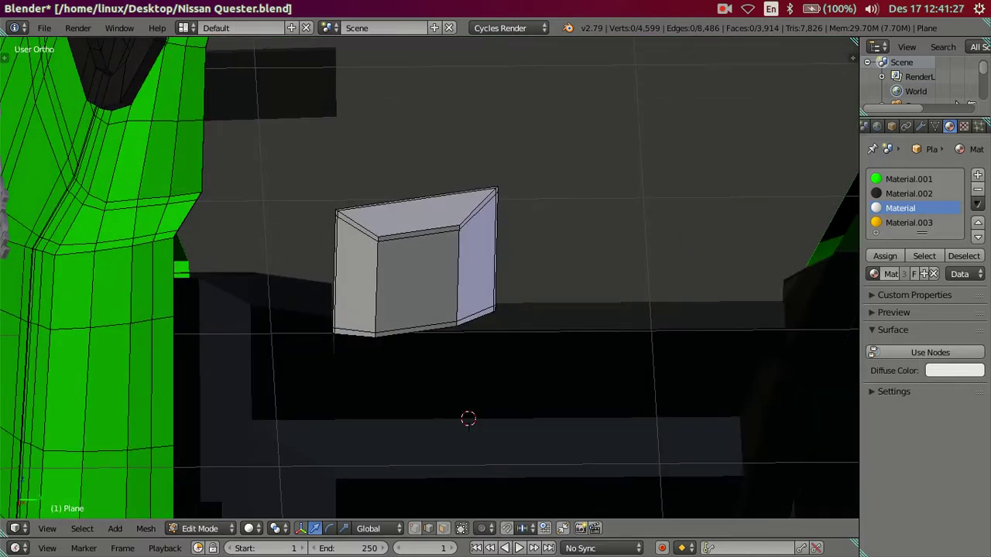
Set the Subdivision modifier's View level to 2 and check the smoothed block in Object Mode
{"action": "left_click", "coordinate": [920, 126]}
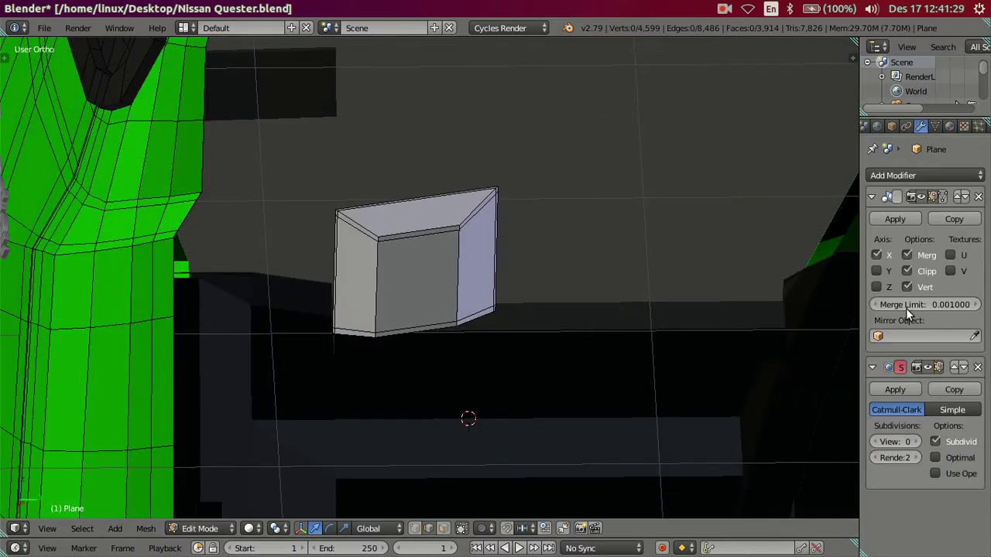
{"action": "left_click", "coordinate": [917, 442]}
{"action": "left_click", "coordinate": [917, 441]}
{"action": "mouse_move", "coordinate": [518, 332]}
{"action": "middle_mouse_down"}
{"action": "mouse_move", "coordinate": [522, 309]}
{"action": "mouse_move", "coordinate": [546, 291]}
{"action": "middle_mouse_up"}
{"action": "key", "text": "Tab"}
{"action": "scroll", "coordinate": [444, 285], "scroll_direction": "down", "scroll_amount": 6}
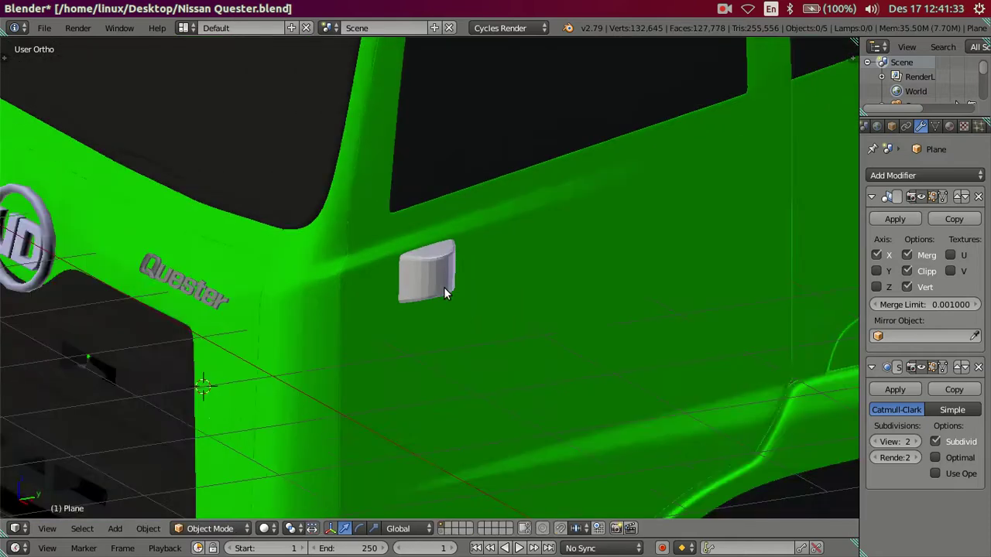
{"action": "scroll", "coordinate": [503, 310], "scroll_direction": "down", "scroll_amount": 2}
{"action": "mouse_move", "coordinate": [561, 325]}
{"action": "middle_mouse_down"}
{"action": "mouse_move", "coordinate": [556, 254]}
{"action": "mouse_move", "coordinate": [484, 204]}
{"action": "mouse_move", "coordinate": [444, 250]}
{"action": "mouse_move", "coordinate": [459, 328]}
{"action": "mouse_move", "coordinate": [543, 383]}
{"action": "mouse_move", "coordinate": [437, 329]}
{"action": "middle_mouse_up"}
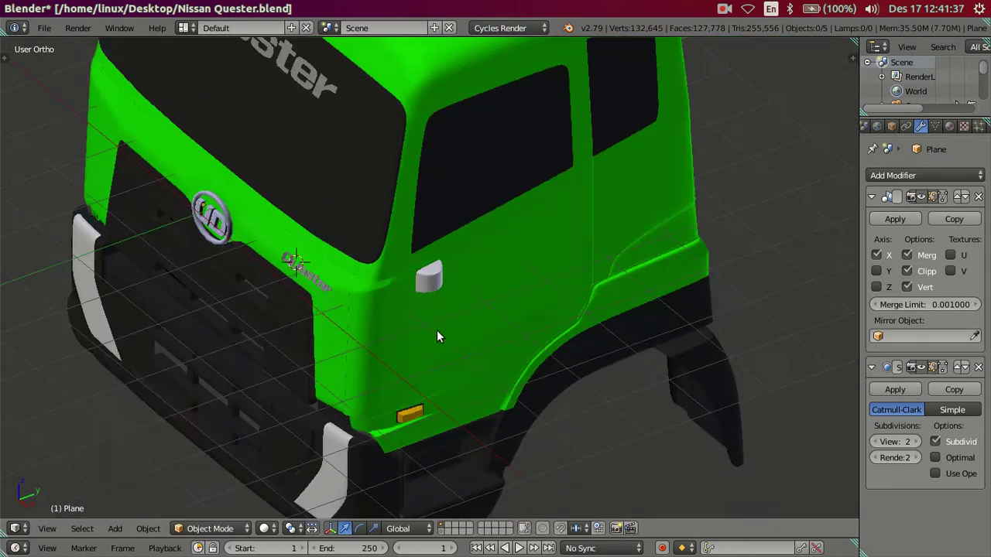
{"action": "scroll", "coordinate": [435, 326], "scroll_direction": "up", "scroll_amount": 5}
{"action": "scroll", "coordinate": [435, 326], "scroll_direction": "up", "scroll_amount": 3}
Add a centred vertical loop cut through the block and review it on the cab
{"action": "key", "text": "Tab"}
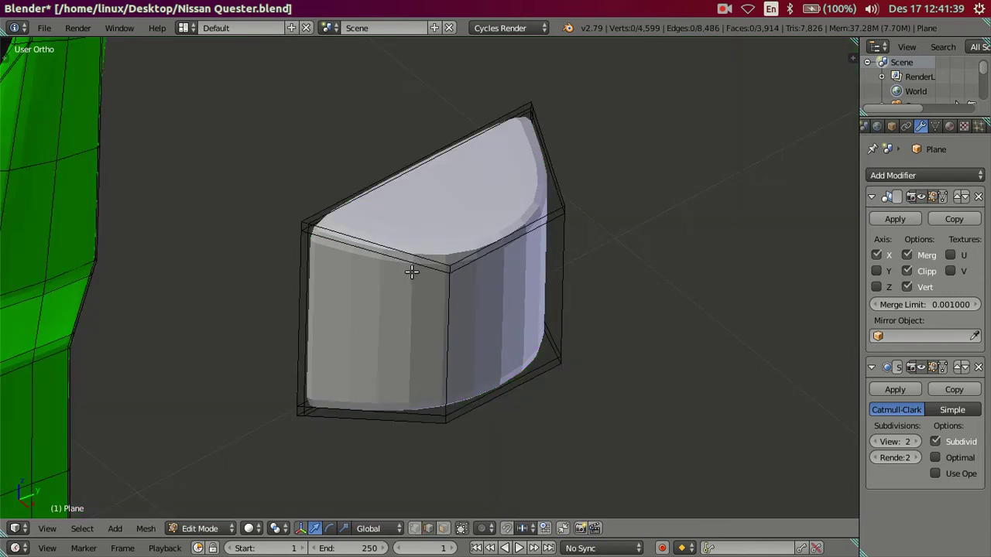
{"action": "key", "text": "ctrl+r"}
{"action": "left_click", "coordinate": [383, 252]}
{"action": "right_click", "coordinate": [382, 253]}
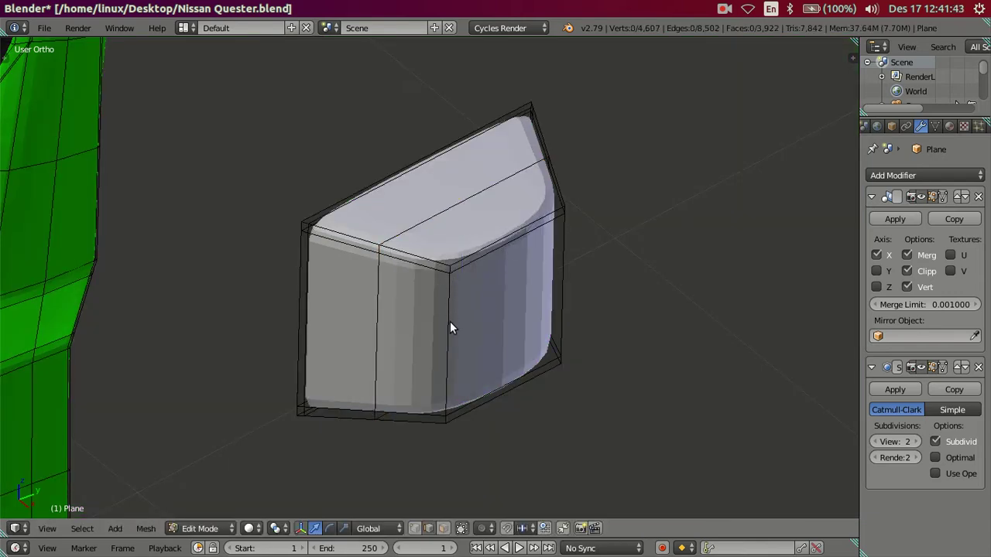
{"action": "key", "text": "Tab"}
{"action": "scroll", "coordinate": [491, 348], "scroll_direction": "down", "scroll_amount": 2}
{"action": "mouse_move", "coordinate": [490, 348]}
{"action": "middle_mouse_down"}
{"action": "mouse_move", "coordinate": [485, 247]}
{"action": "mouse_move", "coordinate": [456, 200]}
{"action": "mouse_move", "coordinate": [389, 221]}
{"action": "mouse_move", "coordinate": [385, 300]}
{"action": "mouse_move", "coordinate": [425, 384]}
{"action": "mouse_move", "coordinate": [431, 345]}
{"action": "mouse_move", "coordinate": [475, 351]}
{"action": "middle_mouse_up"}
Isolate the block in local view and set the viewport subdivision level to 0
{"action": "key", "text": "KP_Divide"}
{"action": "key", "text": "Tab"}
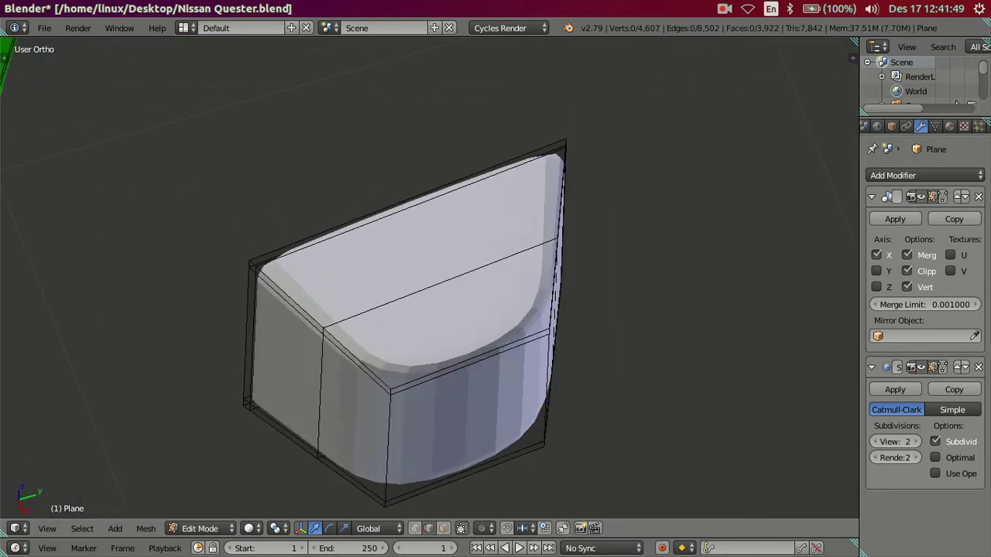
{"action": "left_click", "coordinate": [895, 441]}
{"action": "type", "text": "0"}
{"action": "key", "text": "Return"}
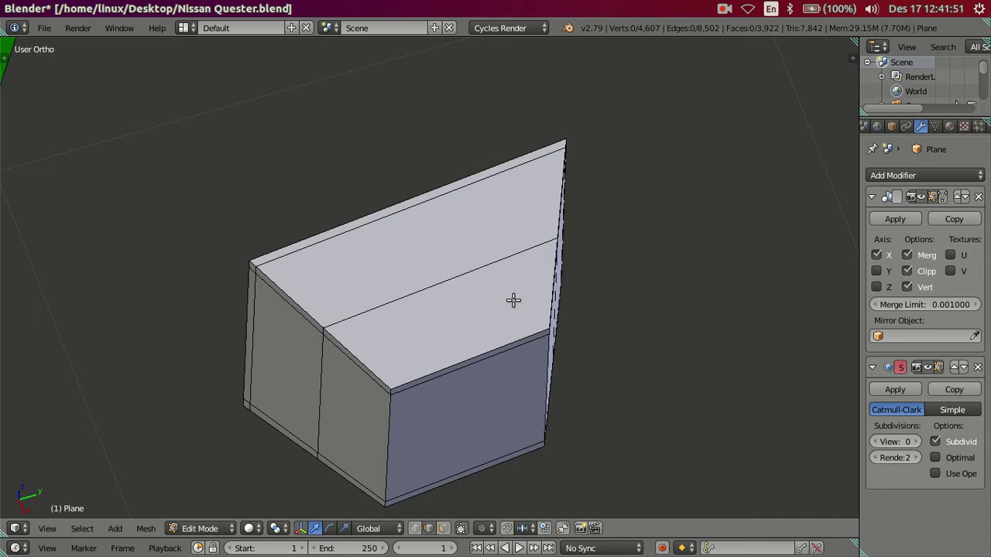
Dissolve the edge loop across the block's top and leave local view
{"action": "right_click", "coordinate": [401, 301], "text": "alt"}
{"action": "key", "text": "x"}
{"action": "left_click", "coordinate": [739, 341]}
{"action": "key", "text": "KP_Divide"}
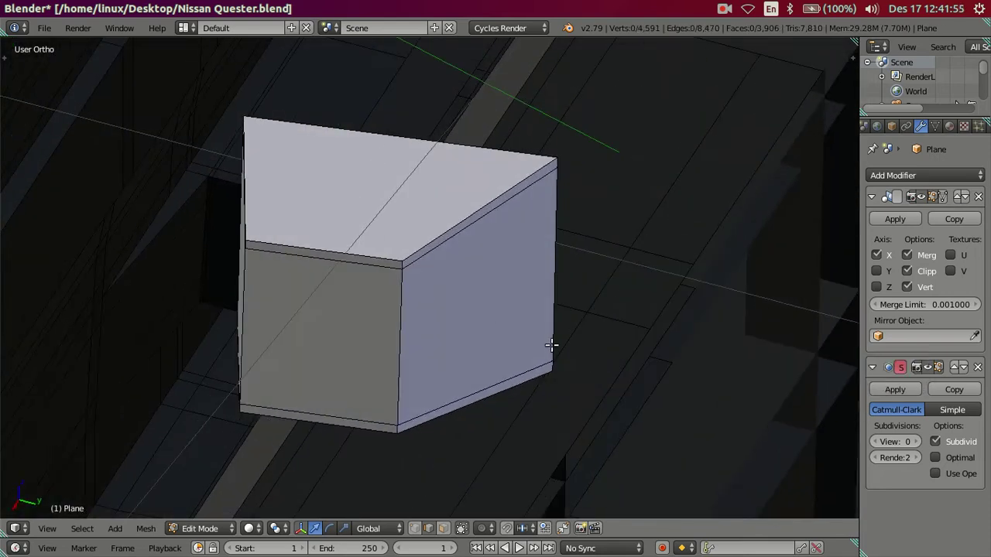
{"action": "scroll", "coordinate": [484, 310], "scroll_direction": "up", "scroll_amount": 5}
{"action": "scroll", "coordinate": [387, 259], "scroll_direction": "down", "scroll_amount": 1}
Slide the vertical front-corner edge loop along the Y axis
{"action": "right_click", "coordinate": [391, 341], "text": "alt"}
{"action": "scroll", "coordinate": [391, 341], "scroll_direction": "down", "scroll_amount": 4}
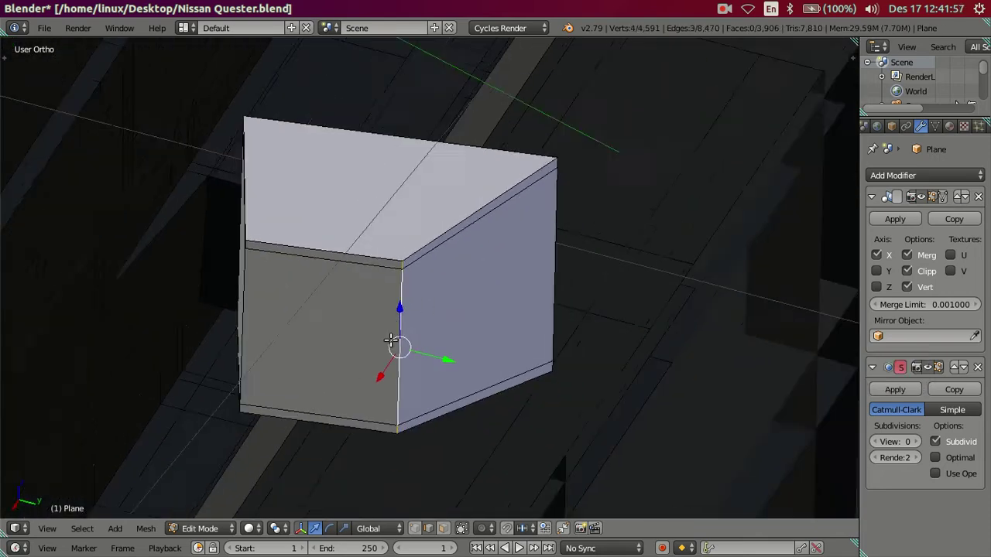
{"action": "middle_click_drag", "start_coordinate": [390, 340], "coordinate": [470, 429]}
{"action": "key", "text": "g"}
{"action": "key", "text": "y"}
{"action": "left_click", "coordinate": [486, 370]}
{"action": "mouse_move", "coordinate": [486, 370]}
{"action": "middle_mouse_down"}
{"action": "mouse_move", "coordinate": [495, 460]}
{"action": "mouse_move", "coordinate": [500, 348]}
{"action": "middle_mouse_up"}
Compare with the right-side reference in wireframe and nudge two corner vertices along Y
{"action": "key", "text": "KP_3"}
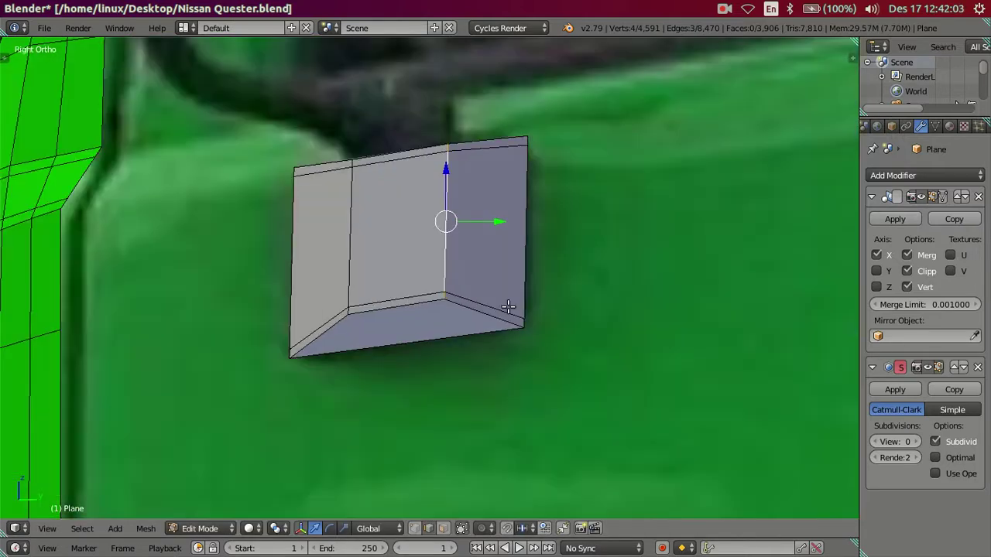
{"action": "key", "text": "z"}
{"action": "scroll", "coordinate": [508, 306], "scroll_direction": "down", "scroll_amount": 3}
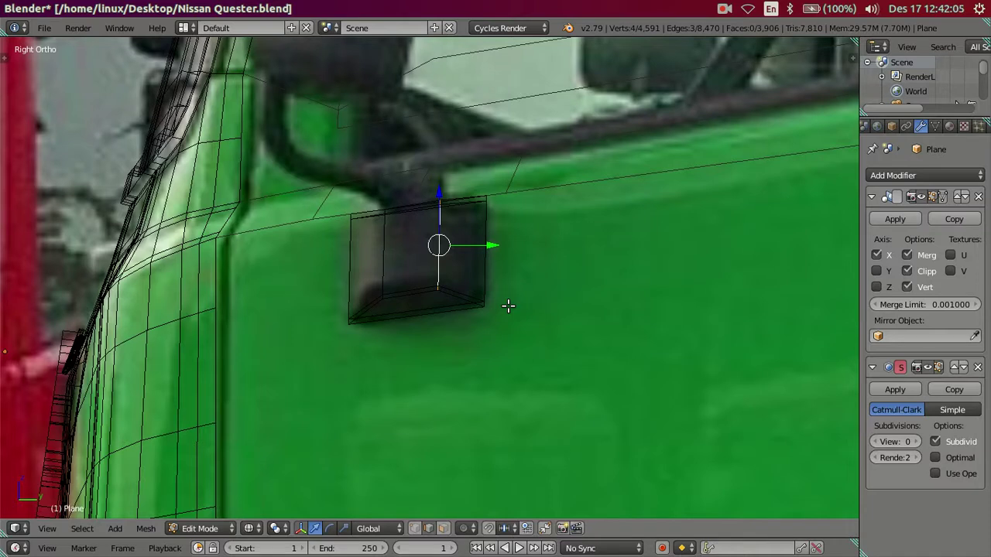
{"action": "key", "text": "z"}
{"action": "mouse_move", "coordinate": [506, 349]}
{"action": "middle_mouse_down"}
{"action": "mouse_move", "coordinate": [515, 369]}
{"action": "mouse_move", "coordinate": [484, 374]}
{"action": "mouse_move", "coordinate": [499, 326]}
{"action": "mouse_move", "coordinate": [478, 411]}
{"action": "mouse_move", "coordinate": [482, 354]}
{"action": "mouse_move", "coordinate": [467, 319]}
{"action": "middle_mouse_up"}
{"action": "key", "text": "g"}
{"action": "key", "text": "y"}
{"action": "left_click", "coordinate": [486, 303]}
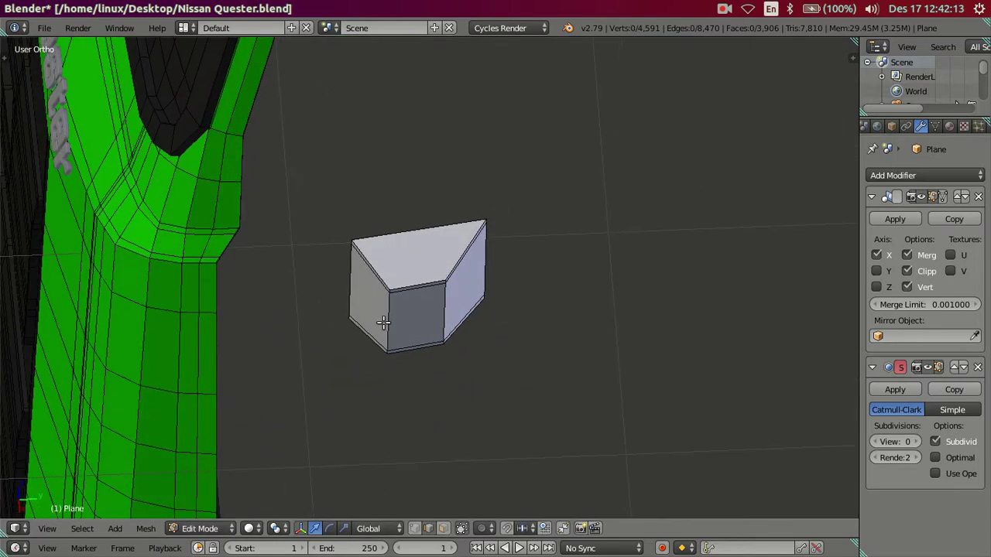
{"action": "key", "text": "g"}
{"action": "key", "text": "y"}
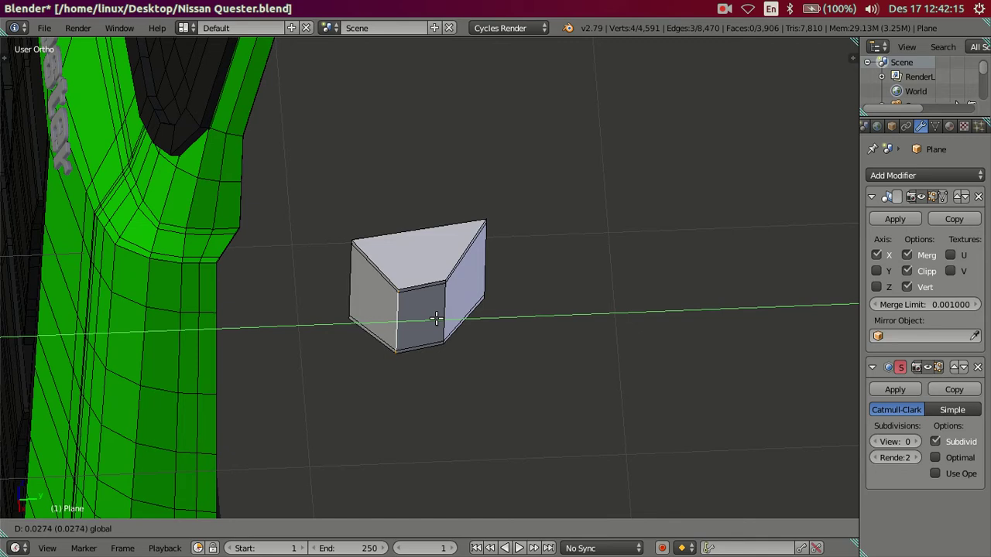
{"action": "left_click", "coordinate": [436, 316]}
{"action": "key", "text": "a"}
{"action": "middle_click_drag", "start_coordinate": [436, 323], "coordinate": [344, 280]}
Add multiple loop cuts, dissolve the extras, and place one new loop cut on the block
{"action": "key", "text": "ctrl+r"}
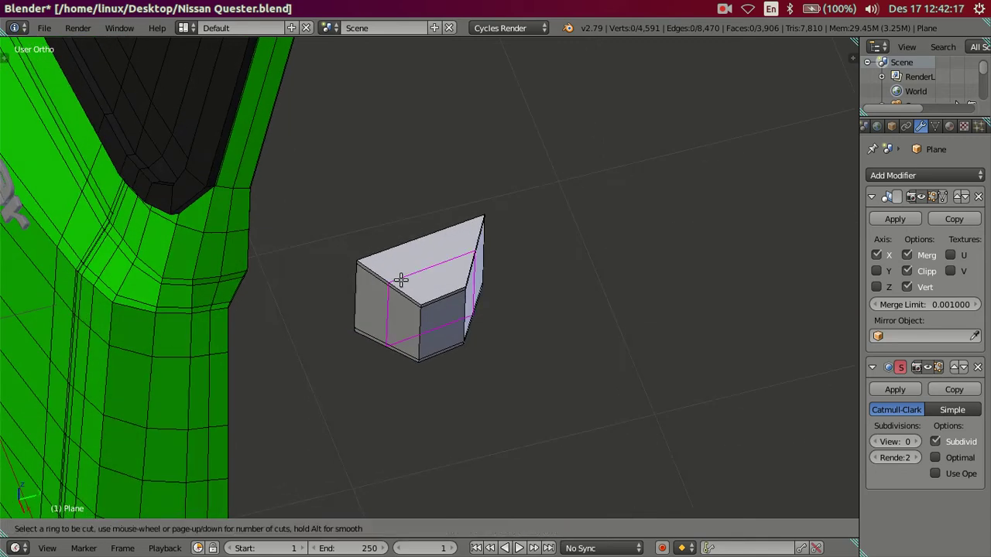
{"action": "scroll", "coordinate": [400, 279], "scroll_direction": "up", "scroll_amount": 10}
{"action": "left_click", "coordinate": [401, 279]}
{"action": "right_click", "coordinate": [400, 278]}
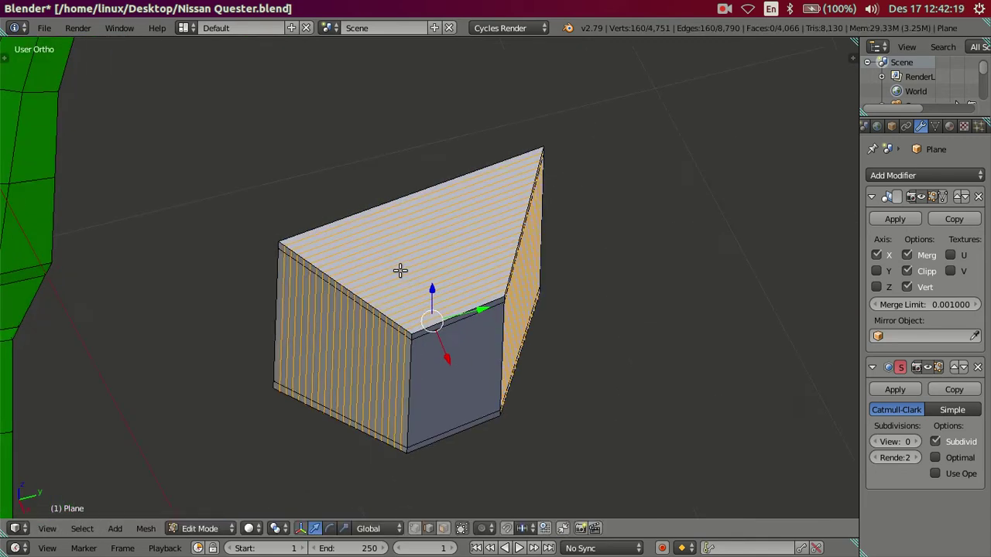
{"action": "scroll", "coordinate": [400, 270], "scroll_direction": "up", "scroll_amount": 5}
{"action": "key", "text": "x"}
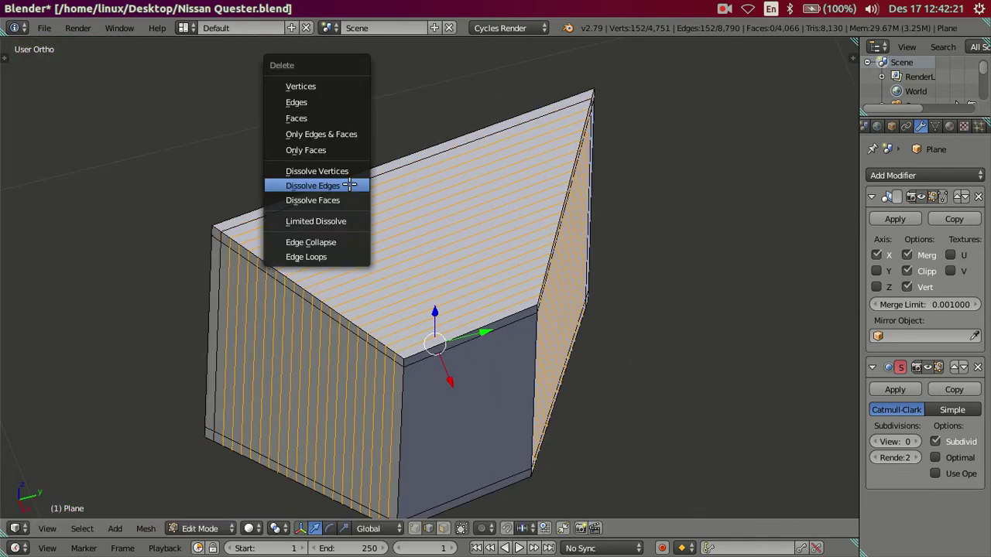
{"action": "left_click", "coordinate": [349, 185]}
{"action": "key", "text": "ctrl+r"}
{"action": "left_click", "coordinate": [317, 289]}
{"action": "right_click", "coordinate": [317, 289]}
{"action": "key", "text": "Tab"}
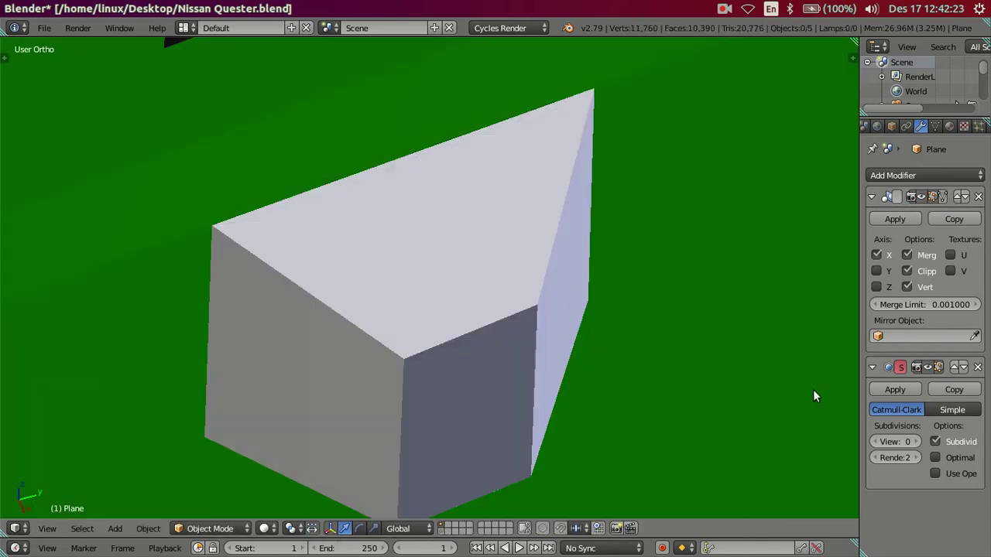
{"action": "left_click", "coordinate": [915, 441]}
{"action": "left_click", "coordinate": [916, 441]}
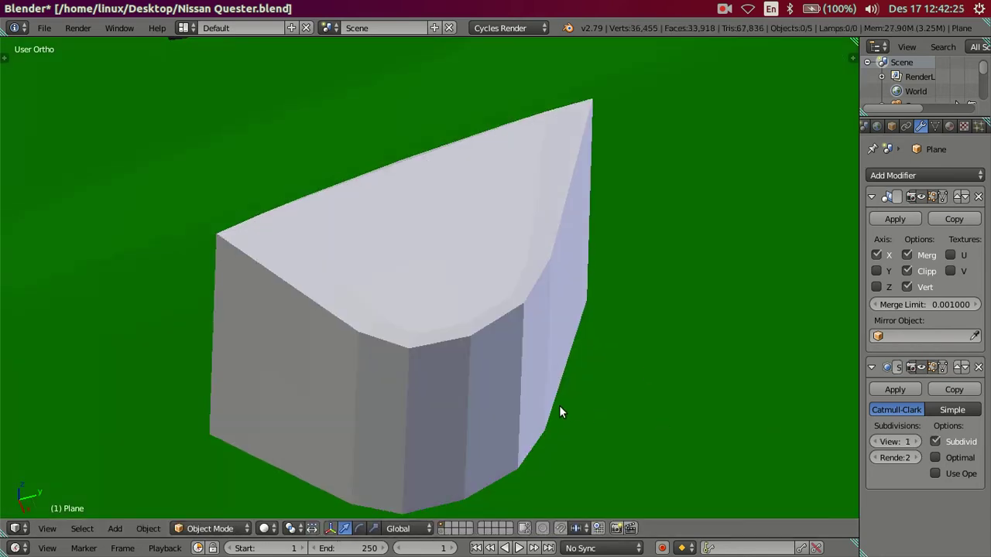
{"action": "scroll", "coordinate": [558, 405], "scroll_direction": "down", "scroll_amount": 2}
{"action": "middle_click_drag", "start_coordinate": [636, 442], "coordinate": [581, 335]}
{"action": "scroll", "coordinate": [582, 335], "scroll_direction": "down", "scroll_amount": 3}
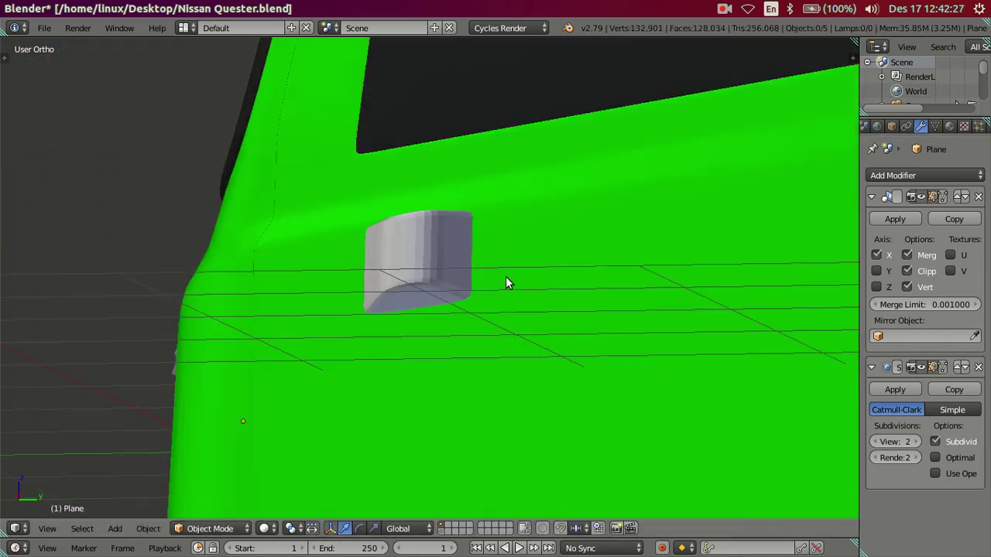
{"action": "scroll", "coordinate": [429, 249], "scroll_direction": "down", "scroll_amount": 3}
{"action": "scroll", "coordinate": [441, 254], "scroll_direction": "down", "scroll_amount": 2}
{"action": "scroll", "coordinate": [433, 278], "scroll_direction": "down", "scroll_amount": 2}
{"action": "scroll", "coordinate": [430, 309], "scroll_direction": "up", "scroll_amount": 5}
{"action": "middle_click_drag", "start_coordinate": [430, 314], "coordinate": [447, 279]}
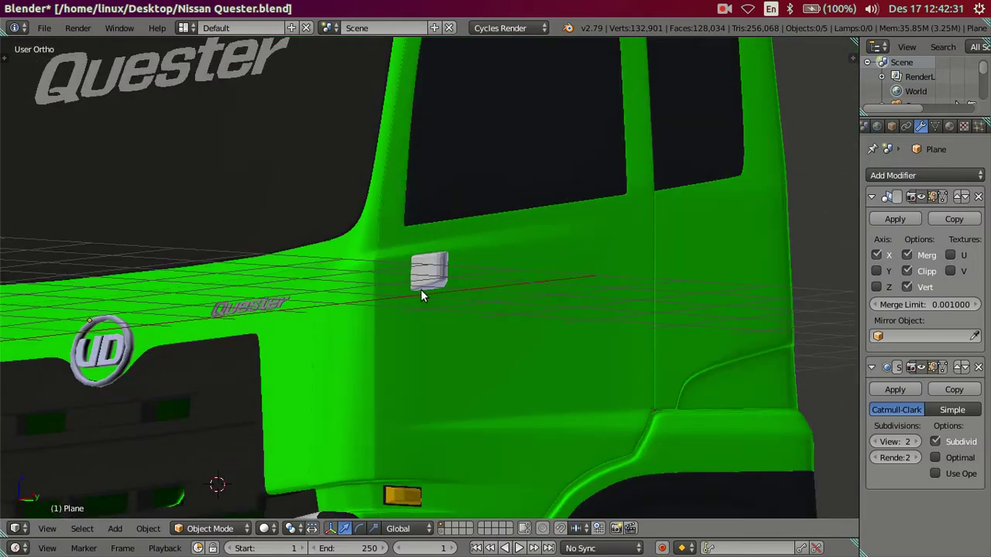
{"action": "scroll", "coordinate": [420, 289], "scroll_direction": "down", "scroll_amount": 2}
{"action": "scroll", "coordinate": [408, 291], "scroll_direction": "down", "scroll_amount": 1}
{"action": "left_click_drag", "start_coordinate": [907, 441], "coordinate": [874, 441]}
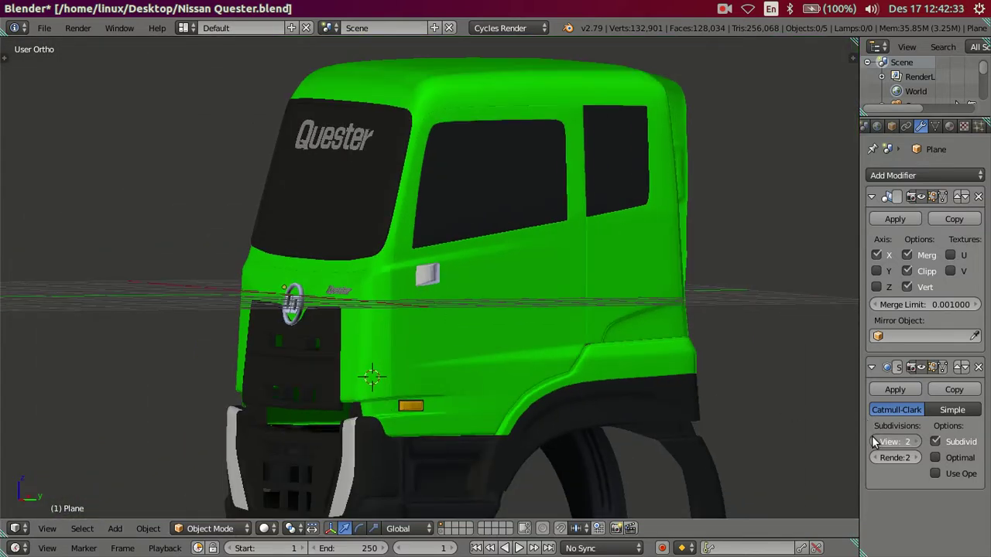
{"action": "right_click", "coordinate": [476, 342]}
{"action": "key", "text": "t"}
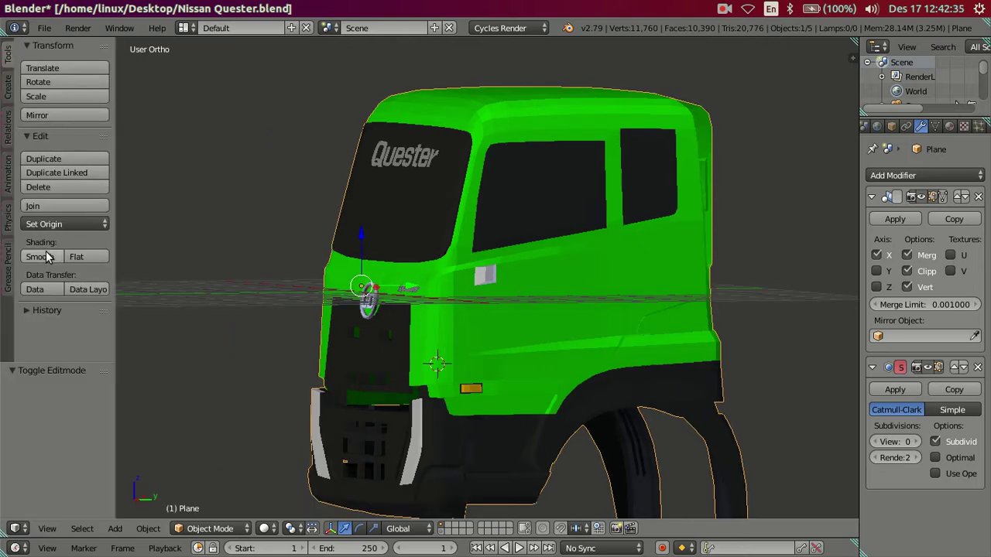
{"action": "left_click", "coordinate": [40, 257]}
{"action": "scroll", "coordinate": [370, 316], "scroll_direction": "up", "scroll_amount": 3}
{"action": "scroll", "coordinate": [509, 314], "scroll_direction": "up", "scroll_amount": 2}
{"action": "middle_click_drag", "start_coordinate": [509, 317], "coordinate": [748, 401]}
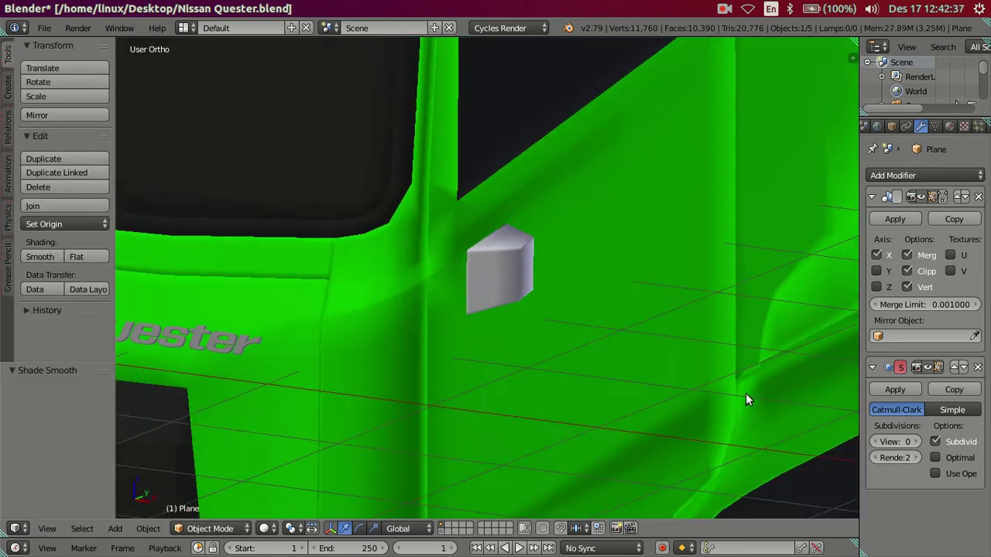
{"action": "left_click", "coordinate": [917, 441]}
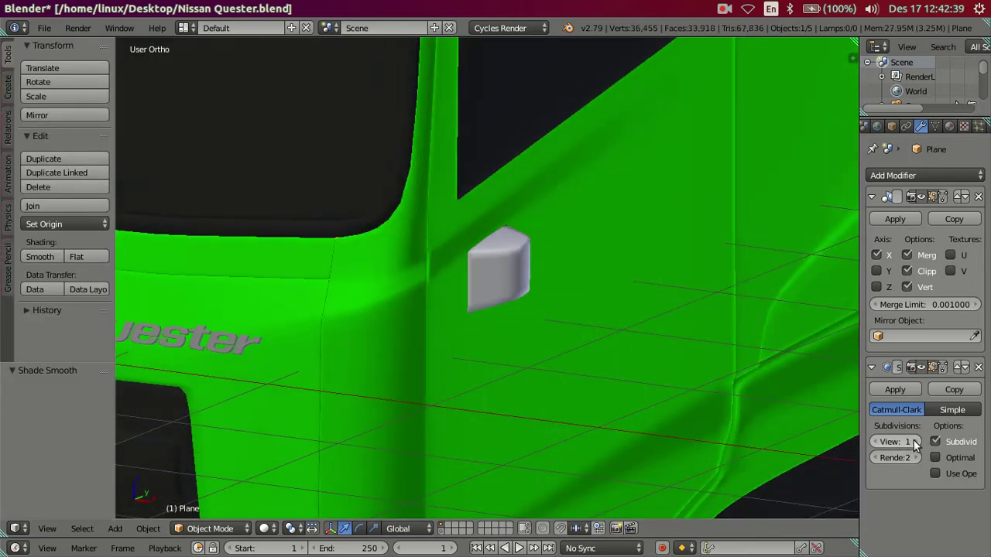
{"action": "left_click", "coordinate": [917, 441]}
{"action": "mouse_move", "coordinate": [674, 366]}
{"action": "middle_mouse_down"}
{"action": "mouse_move", "coordinate": [638, 341]}
{"action": "mouse_move", "coordinate": [593, 281]}
{"action": "mouse_move", "coordinate": [500, 303]}
{"action": "mouse_move", "coordinate": [466, 348]}
{"action": "mouse_move", "coordinate": [715, 409]}
{"action": "middle_mouse_up"}
{"action": "left_click", "coordinate": [874, 441]}
{"action": "left_click", "coordinate": [875, 441]}
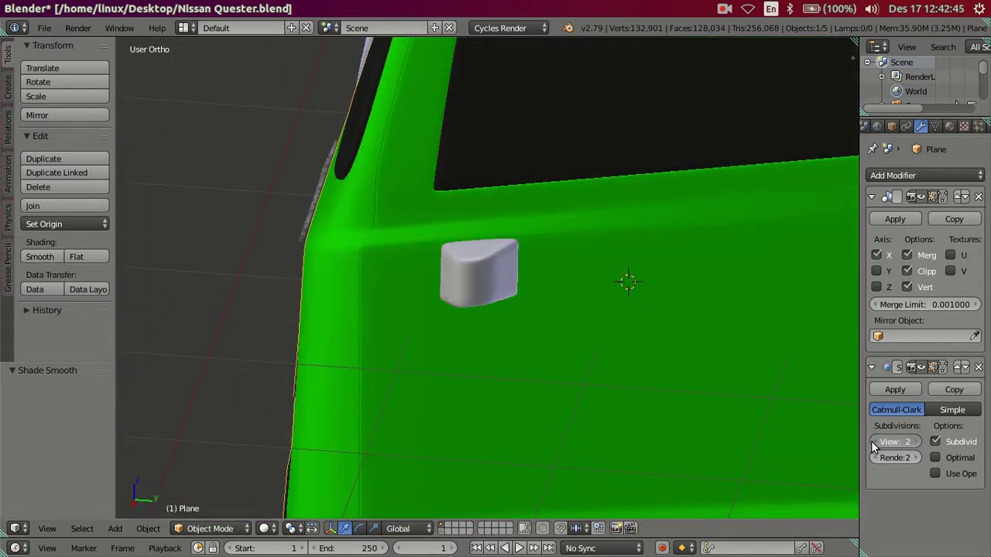
{"action": "left_click", "coordinate": [75, 260]}
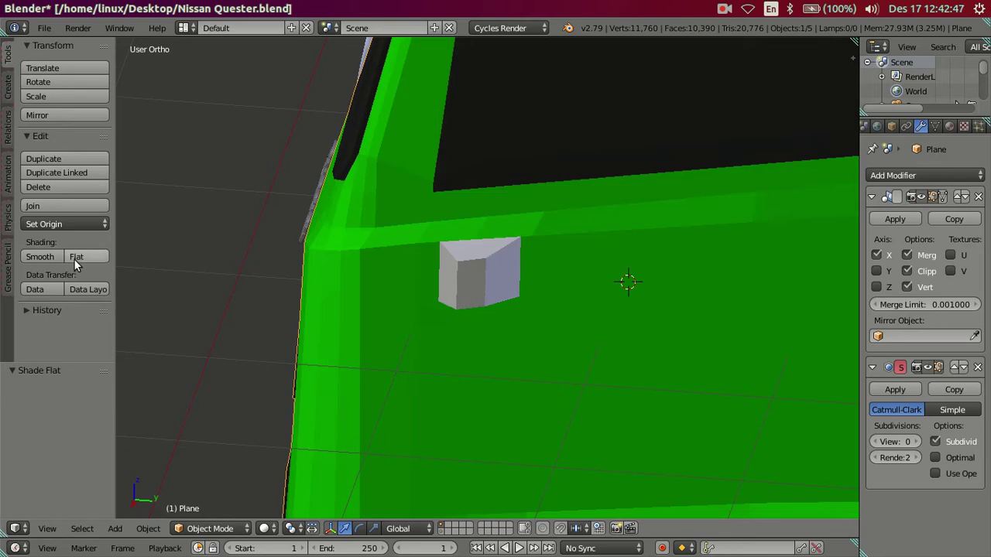
{"action": "key", "text": "t"}
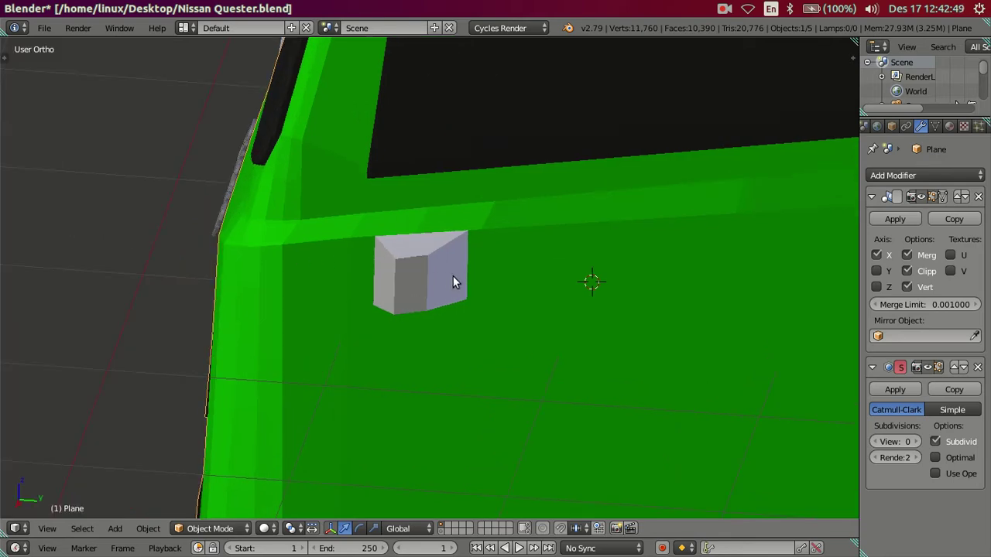
{"action": "key", "text": "Tab"}
{"action": "mouse_move", "coordinate": [398, 301]}
{"action": "middle_mouse_down"}
{"action": "mouse_move", "coordinate": [435, 257]}
{"action": "mouse_move", "coordinate": [369, 155]}
{"action": "mouse_move", "coordinate": [447, 236]}
{"action": "mouse_move", "coordinate": [467, 314]}
{"action": "mouse_move", "coordinate": [449, 208]}
{"action": "middle_mouse_up"}
Check the tapered block against the right and front photos in wireframe, panning to the mirror mount
{"action": "scroll", "coordinate": [369, 154], "scroll_direction": "down", "scroll_amount": 3}
{"action": "key", "text": "KP_3"}
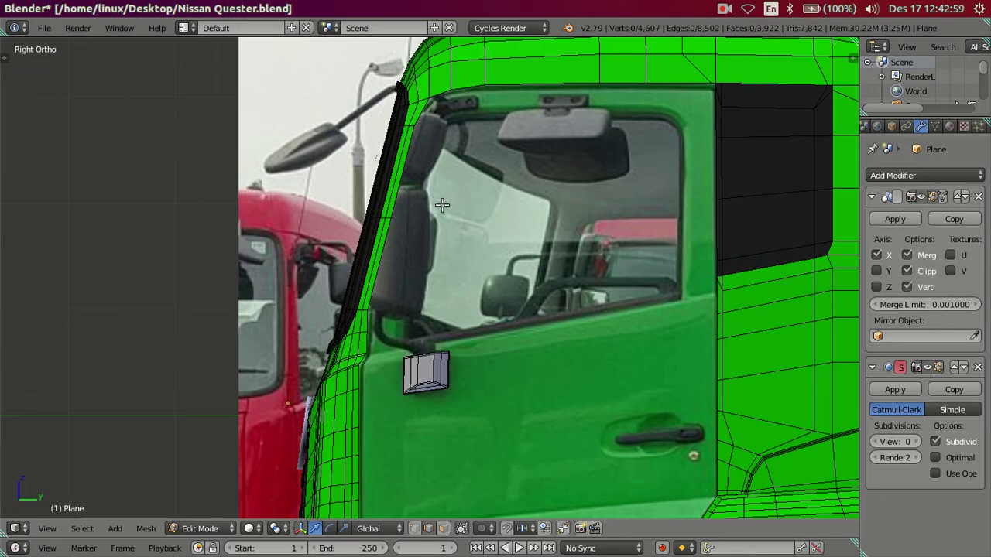
{"action": "scroll", "coordinate": [449, 347], "scroll_direction": "up", "scroll_amount": 2}
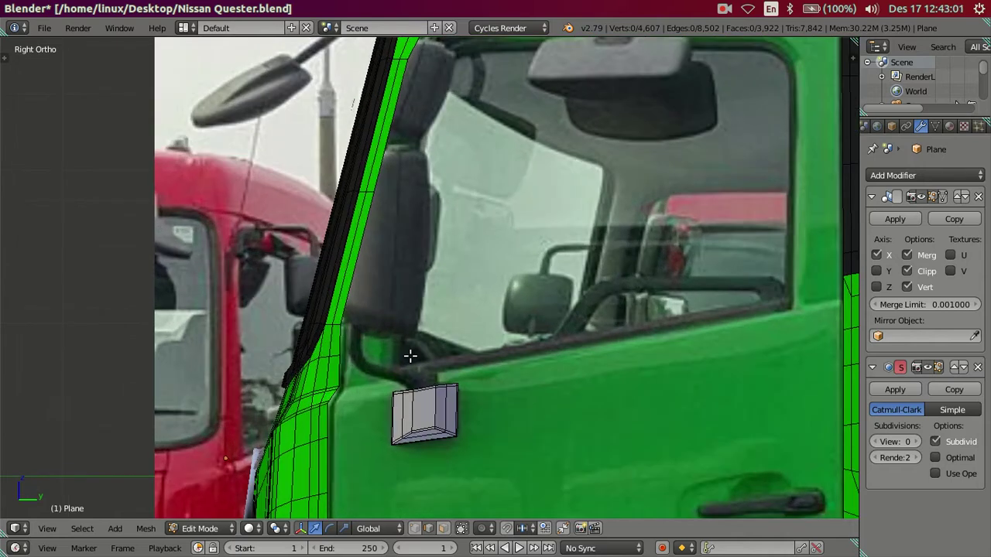
{"action": "key", "text": "KP_1"}
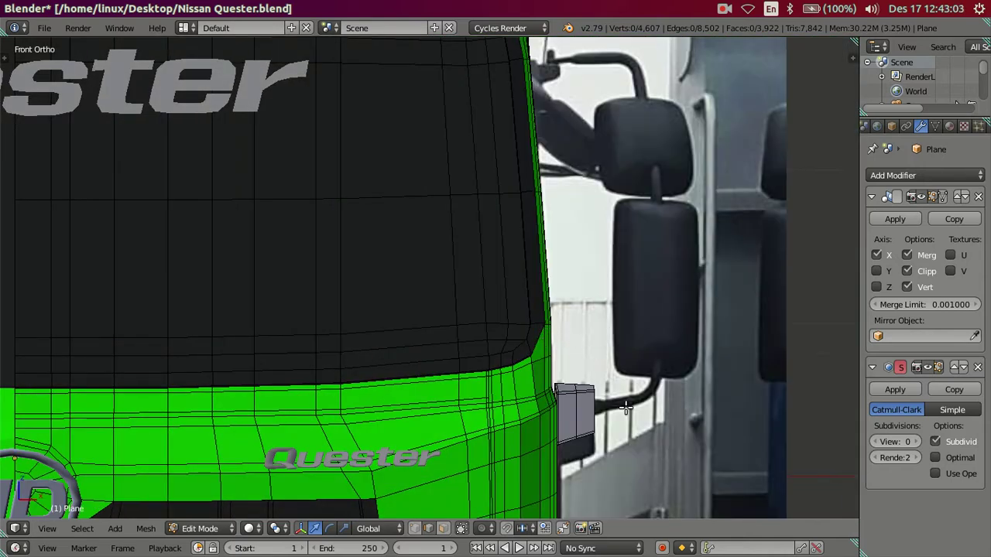
{"action": "key", "text": "z"}
{"action": "middle_click_drag", "start_coordinate": [625, 408], "coordinate": [601, 342], "text": "shift"}
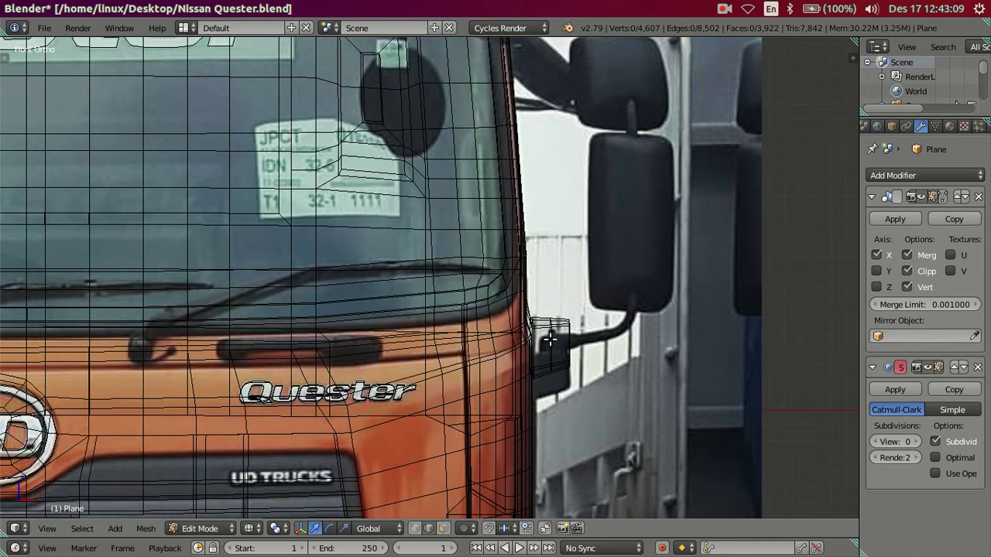
{"action": "key", "text": "KP_3"}
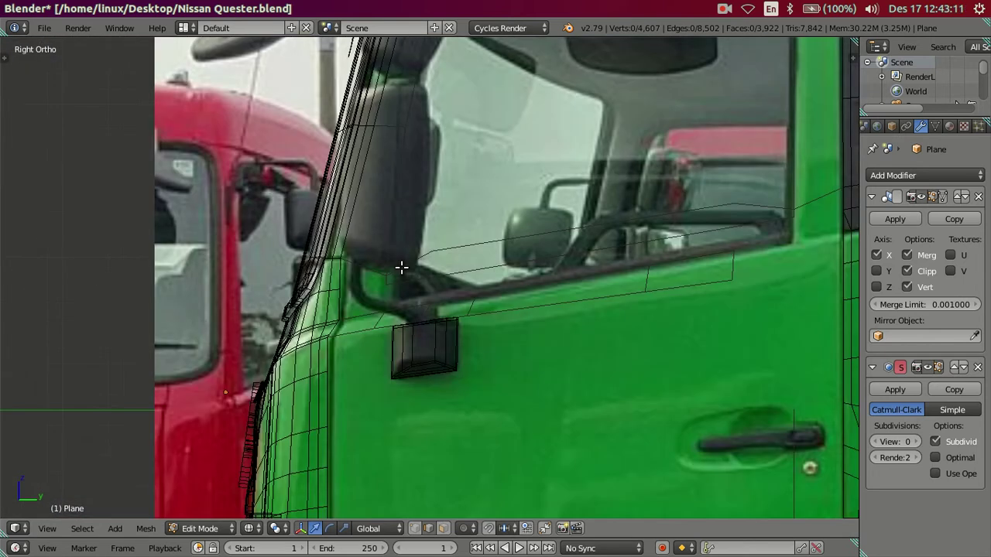
{"action": "key", "text": "KP_1"}
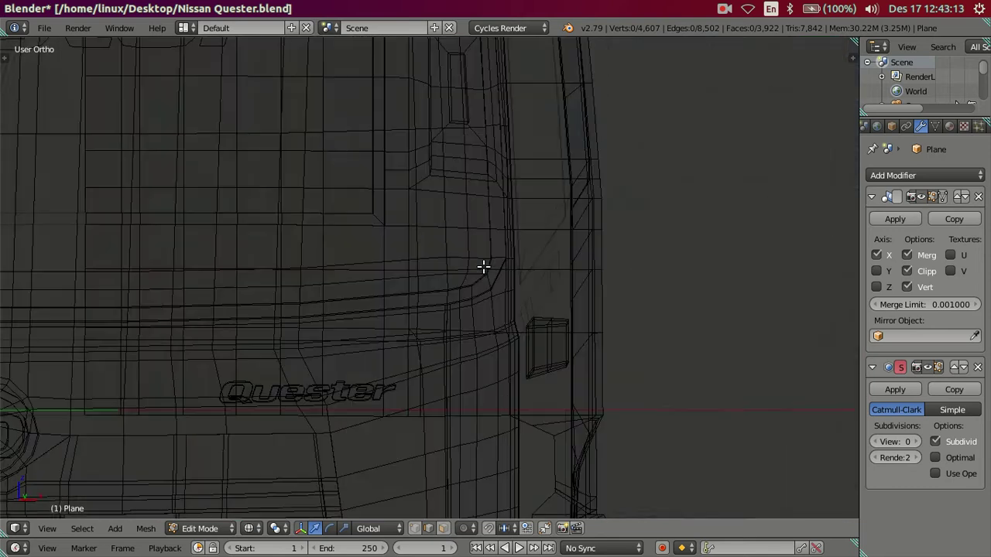
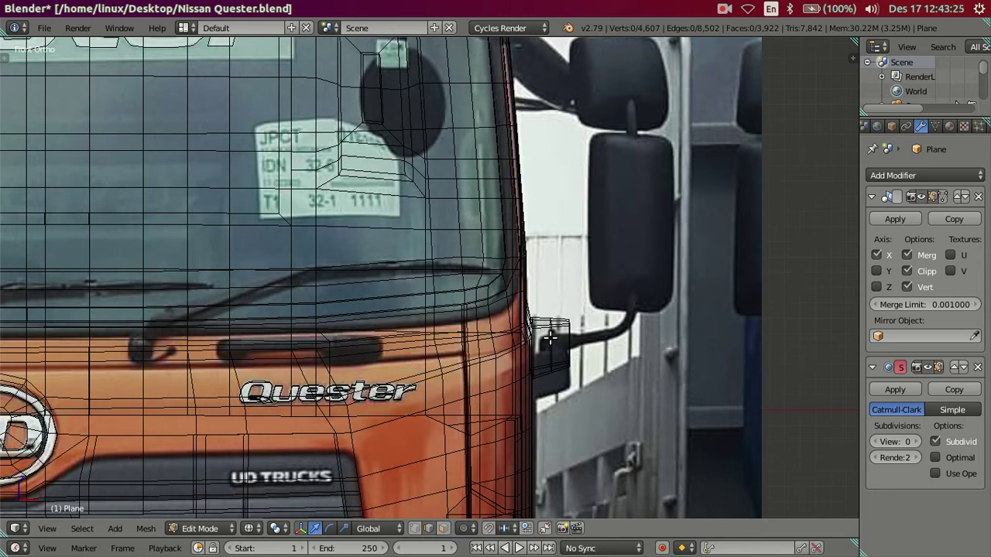
Compare the cab against the front and side reference views in solid shading
{"action": "scroll", "coordinate": [550, 338], "scroll_direction": "down", "scroll_amount": 3}
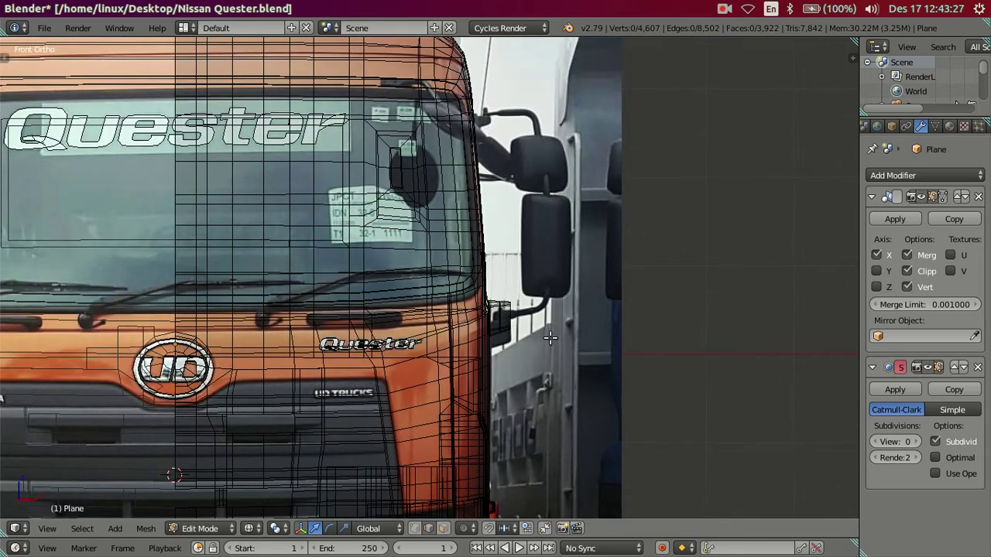
{"action": "left_click", "coordinate": [483, 119]}
{"action": "key", "text": "KP_3"}
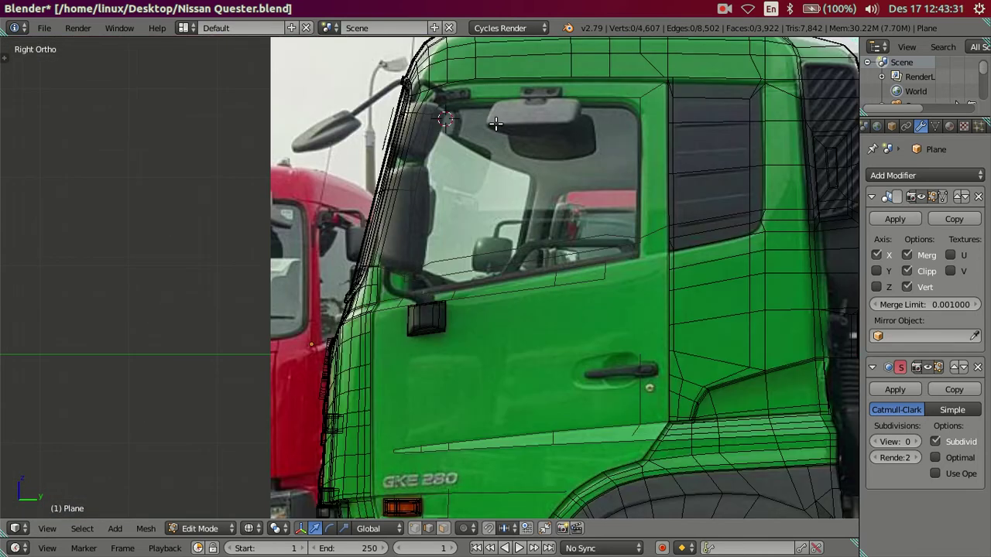
{"action": "key", "text": "KP_1"}
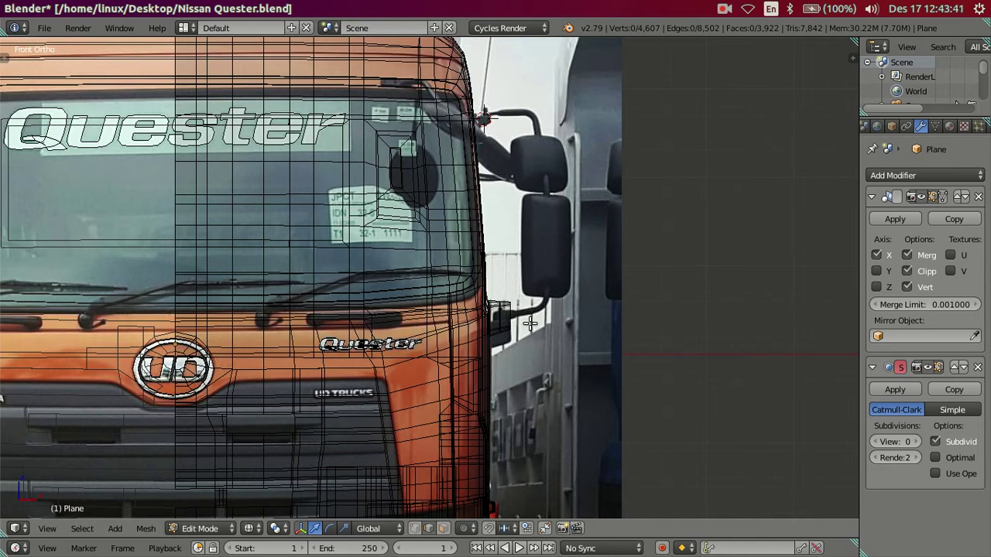
{"action": "middle_click_drag", "start_coordinate": [530, 323], "coordinate": [401, 366]}
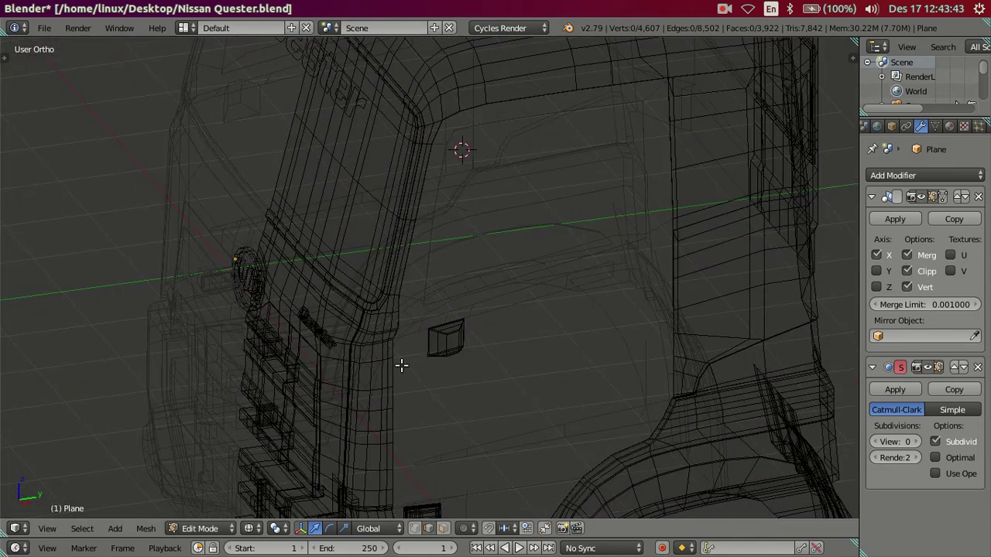
{"action": "key", "text": "z"}
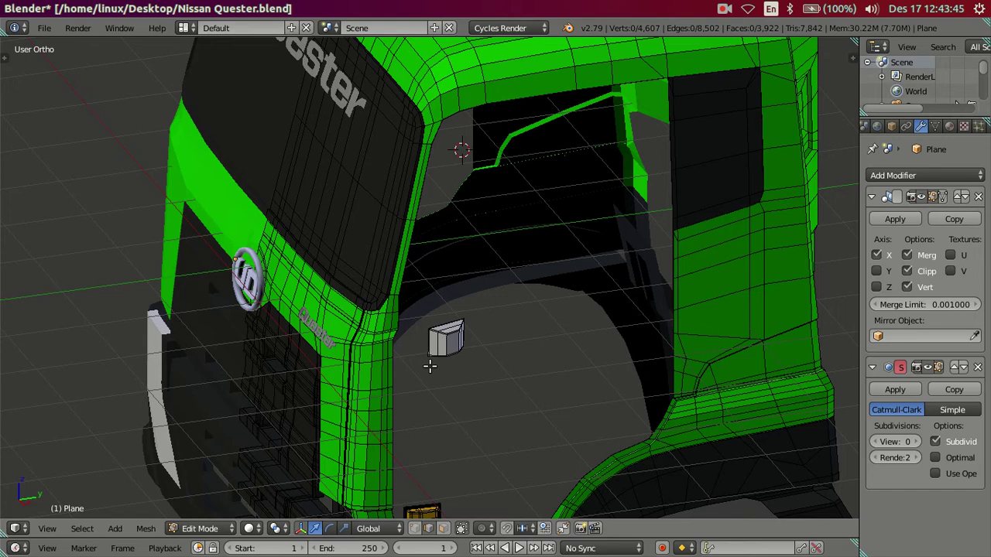
{"action": "scroll", "coordinate": [463, 348], "scroll_direction": "up", "scroll_amount": 3}
{"action": "scroll", "coordinate": [473, 370], "scroll_direction": "up", "scroll_amount": 3}
Select the top edge of the small mirror-mount block and bring up the Snap menu
{"action": "left_click", "coordinate": [486, 420]}
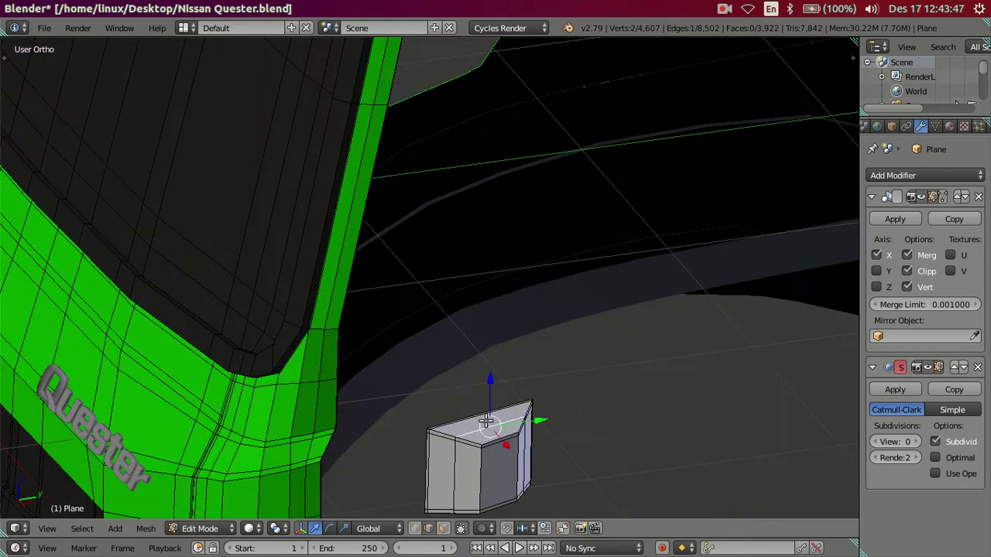
{"action": "mouse_move", "coordinate": [486, 420]}
{"action": "middle_mouse_down"}
{"action": "mouse_move", "coordinate": [546, 405]}
{"action": "mouse_move", "coordinate": [551, 394]}
{"action": "middle_mouse_up"}
{"action": "key", "text": "KP_1"}
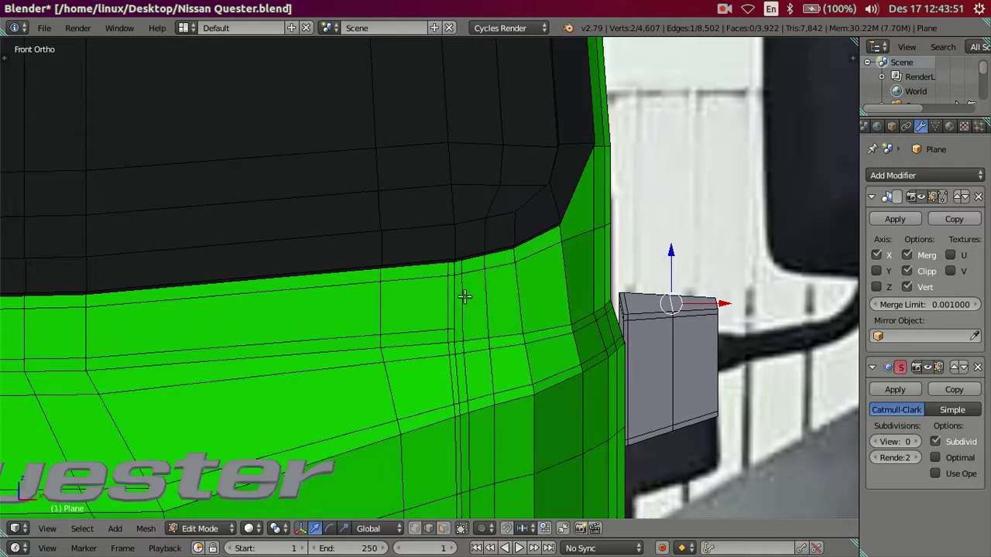
{"action": "middle_click_drag", "start_coordinate": [464, 296], "coordinate": [392, 281], "text": "shift"}
{"action": "key", "text": "z"}
{"action": "scroll", "coordinate": [392, 281], "scroll_direction": "down", "scroll_amount": 2}
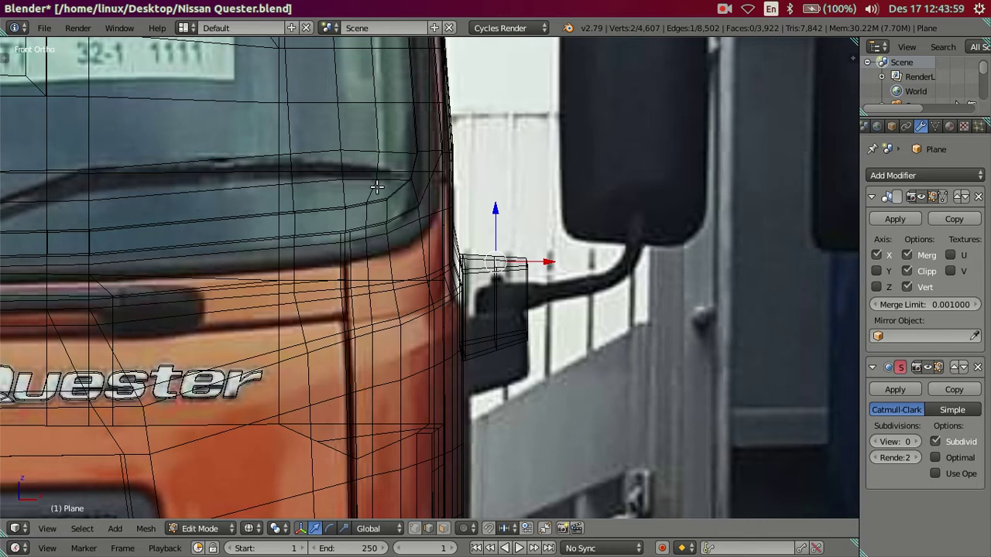
{"action": "key", "text": "z"}
{"action": "middle_click_drag", "start_coordinate": [415, 271], "coordinate": [372, 271]}
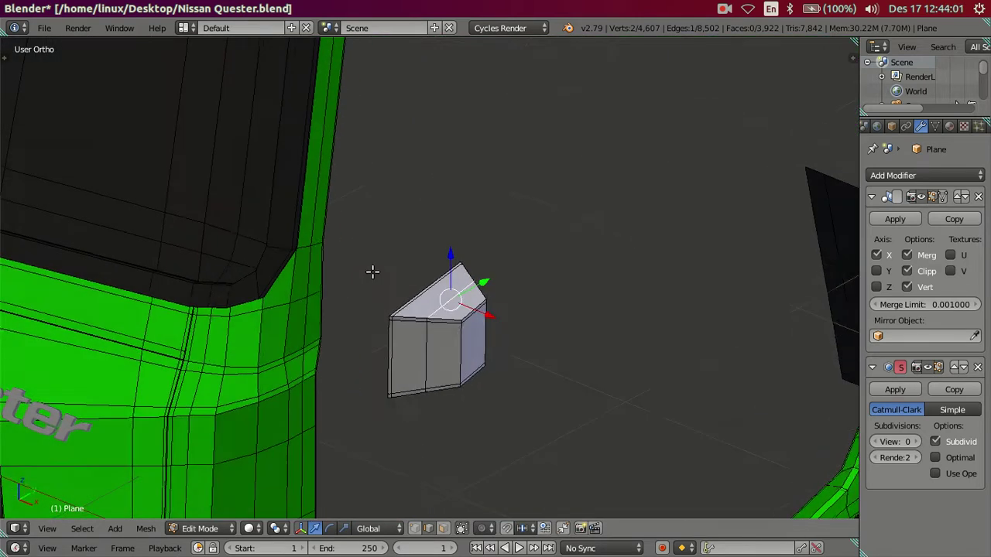
{"action": "key", "text": "shift+a"}
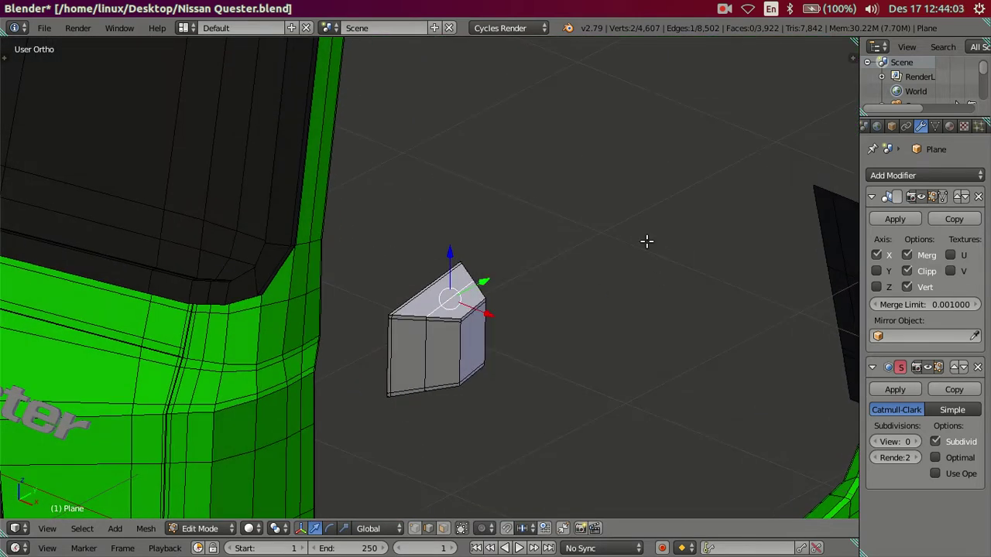
{"action": "key", "text": "shift+s"}
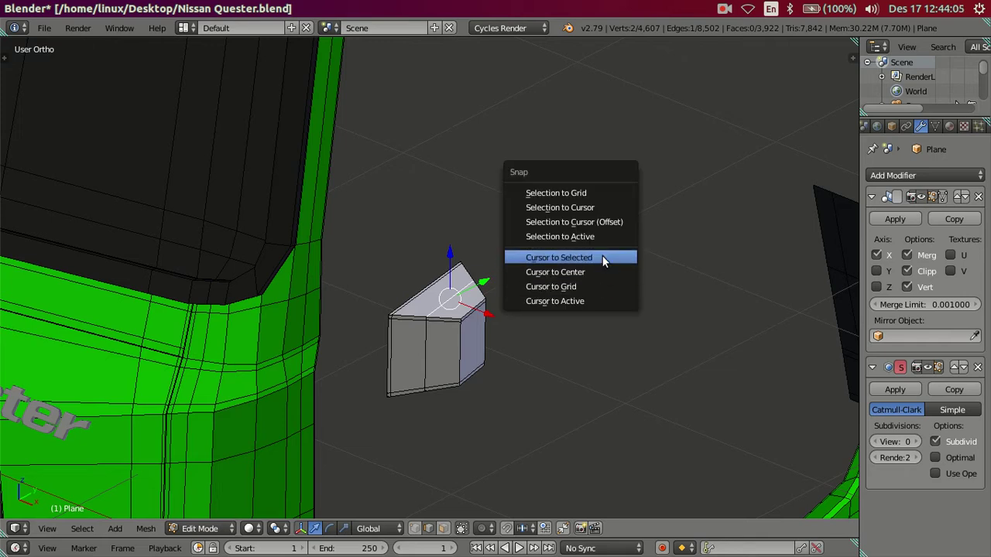
Snap the 3D cursor to the selected edge with Cursor to Selected, then clear the selection
{"action": "left_click", "coordinate": [602, 257]}
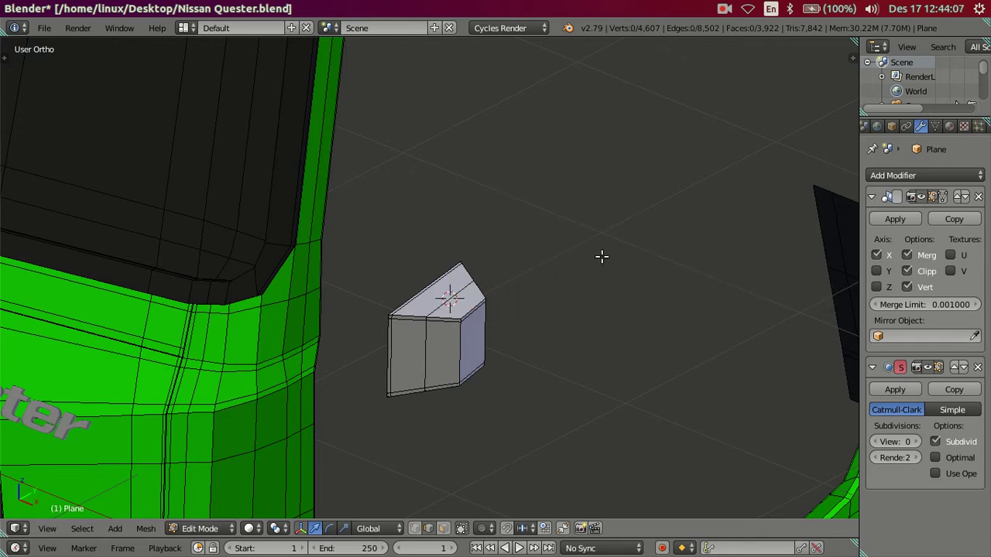
{"action": "scroll", "coordinate": [602, 256], "scroll_direction": "down", "scroll_amount": 2}
{"action": "key", "text": "a"}
{"action": "key", "text": "t"}
Add a circle mesh at the cursor with 8 vertices in the Add Circle panel
{"action": "key", "text": "shift+a"}
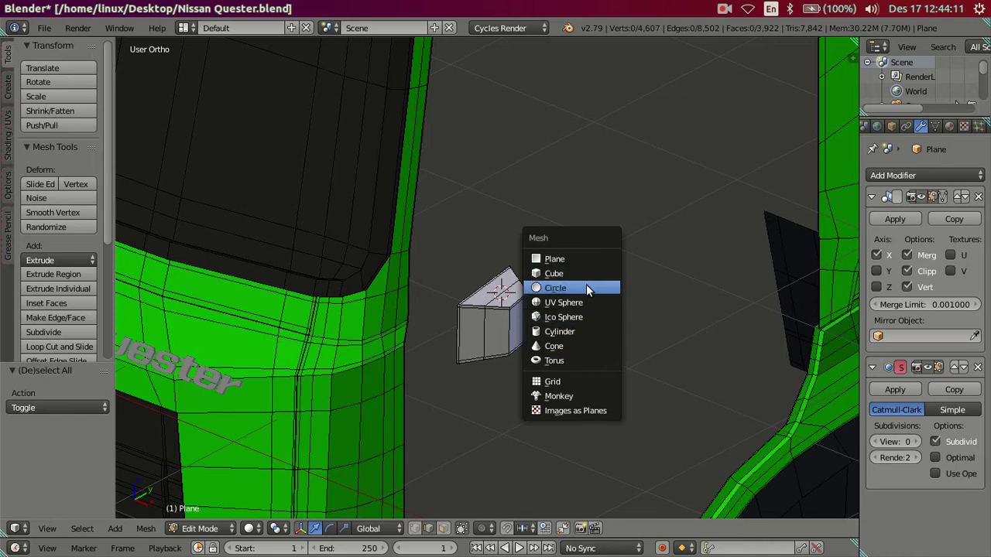
{"action": "left_click", "coordinate": [586, 286]}
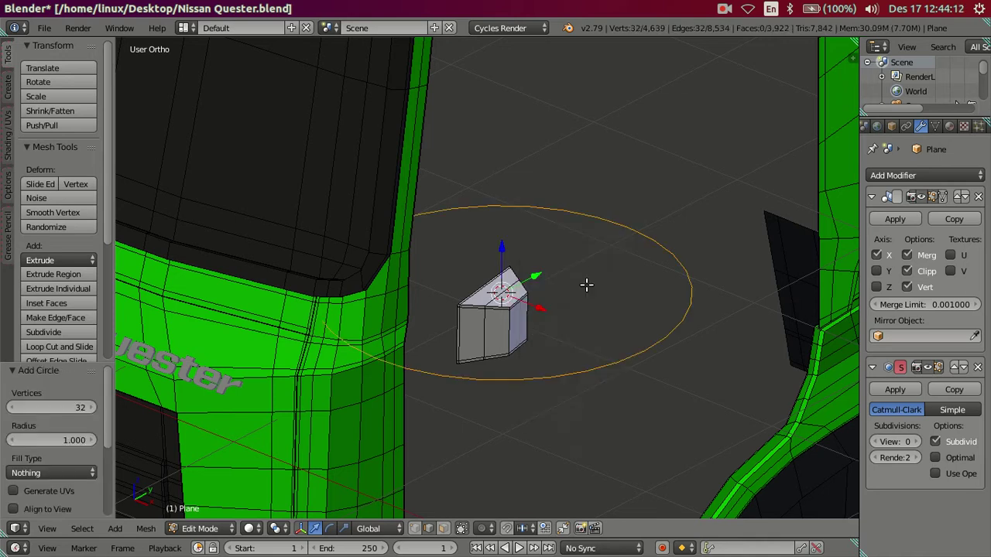
{"action": "left_click", "coordinate": [69, 406]}
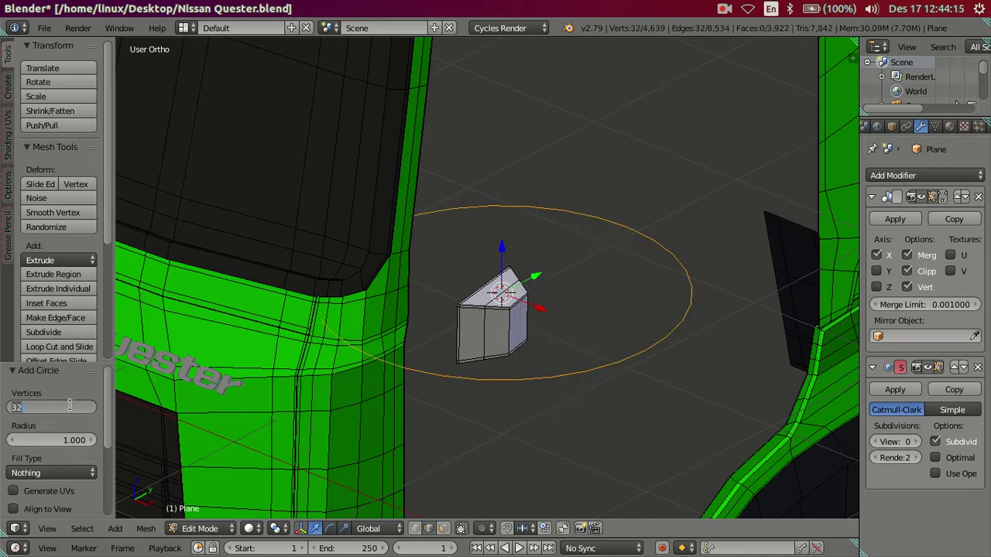
{"action": "type", "text": "8"}
{"action": "key", "text": "Return"}
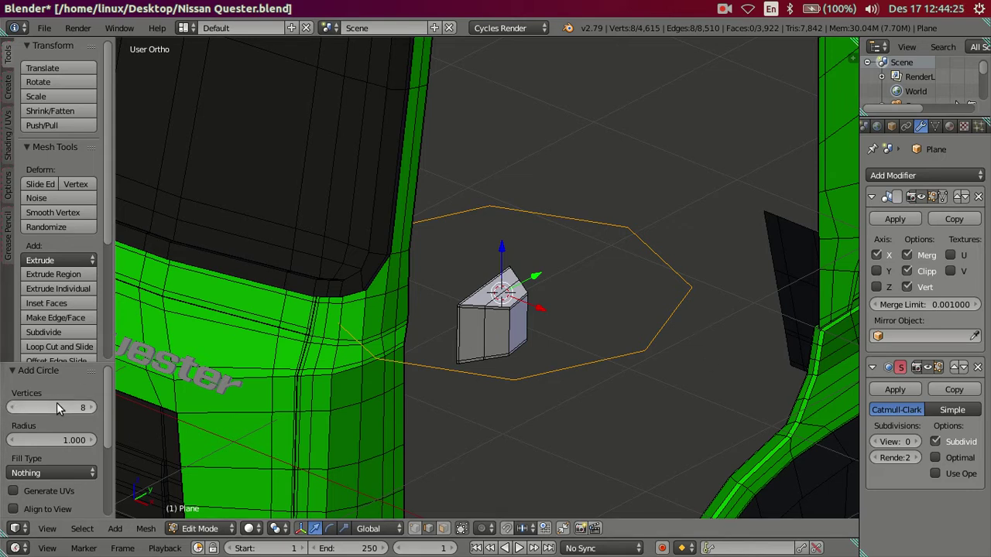
{"action": "left_click", "coordinate": [9, 409]}
{"action": "left_click", "coordinate": [10, 408]}
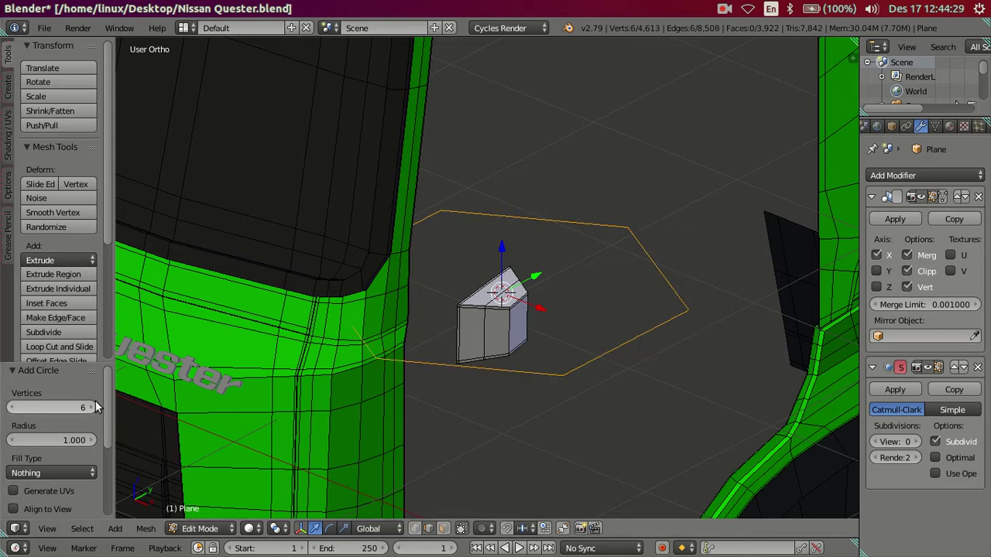
{"action": "left_click_drag", "start_coordinate": [96, 407], "coordinate": [120, 393]}
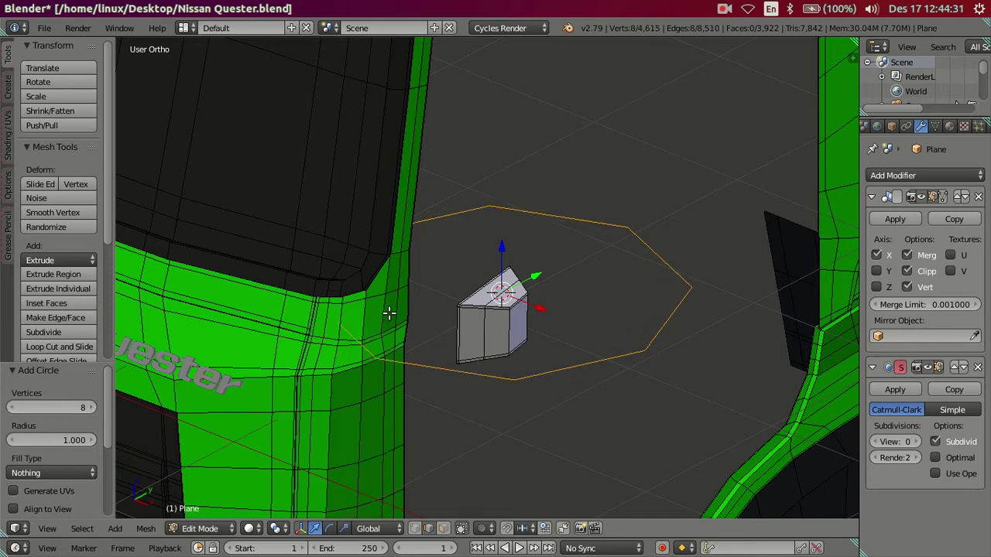
{"action": "key", "text": "t"}
{"action": "scroll", "coordinate": [451, 322], "scroll_direction": "up", "scroll_amount": 2}
Select the octagon and scale it down to tube width, checking it from the side
{"action": "key", "text": "a"}
{"action": "right_click", "coordinate": [681, 338], "text": "alt"}
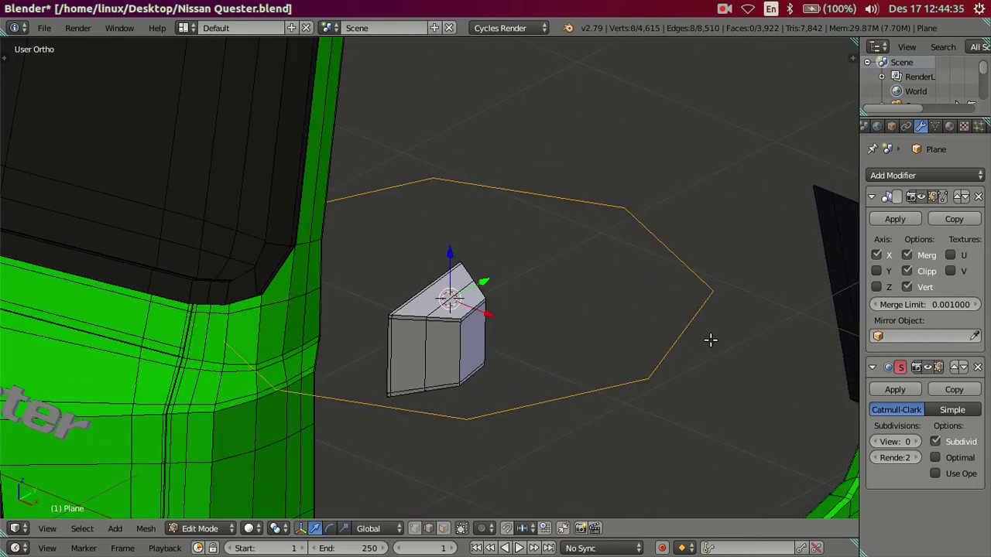
{"action": "key", "text": "s"}
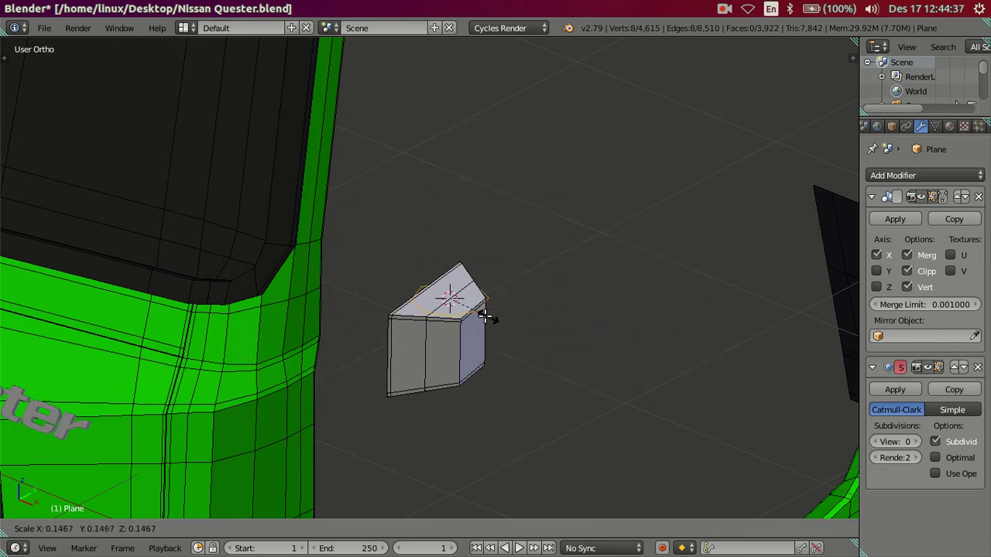
{"action": "left_click", "coordinate": [480, 316]}
{"action": "mouse_move", "coordinate": [480, 322]}
{"action": "middle_mouse_down"}
{"action": "mouse_move", "coordinate": [500, 296]}
{"action": "mouse_move", "coordinate": [530, 288]}
{"action": "mouse_move", "coordinate": [504, 323]}
{"action": "mouse_move", "coordinate": [500, 354]}
{"action": "mouse_move", "coordinate": [460, 293]}
{"action": "mouse_move", "coordinate": [409, 284]}
{"action": "mouse_move", "coordinate": [394, 263]}
{"action": "mouse_move", "coordinate": [389, 288]}
{"action": "mouse_move", "coordinate": [383, 279]}
{"action": "middle_mouse_up"}
{"action": "key", "text": "KP_3"}
{"action": "scroll", "coordinate": [383, 283], "scroll_direction": "up", "scroll_amount": 4}
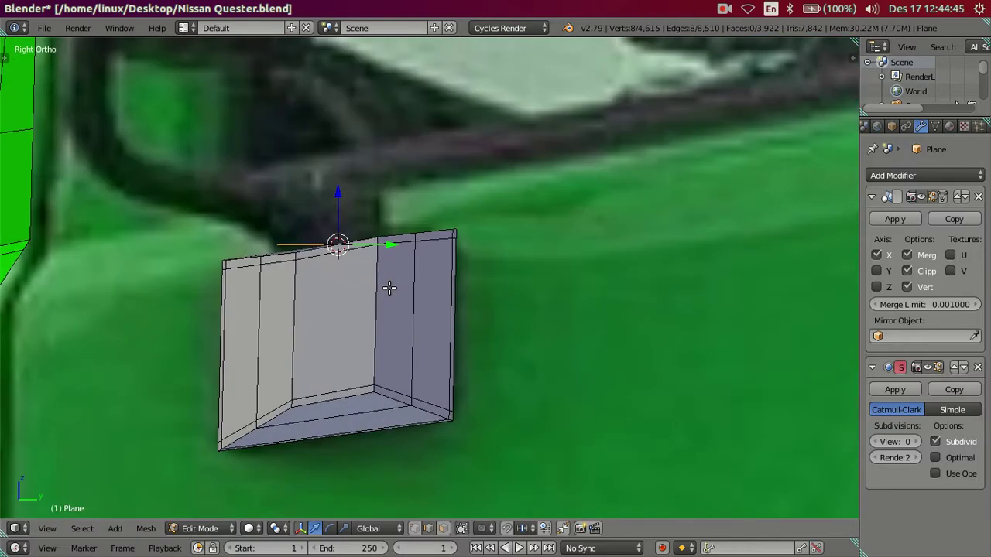
{"action": "key", "text": "z"}
{"action": "scroll", "coordinate": [368, 248], "scroll_direction": "down", "scroll_amount": 4}
{"action": "key", "text": "z"}
{"action": "middle_click_drag", "start_coordinate": [376, 258], "coordinate": [386, 267]}
{"action": "key", "text": "KP_3"}
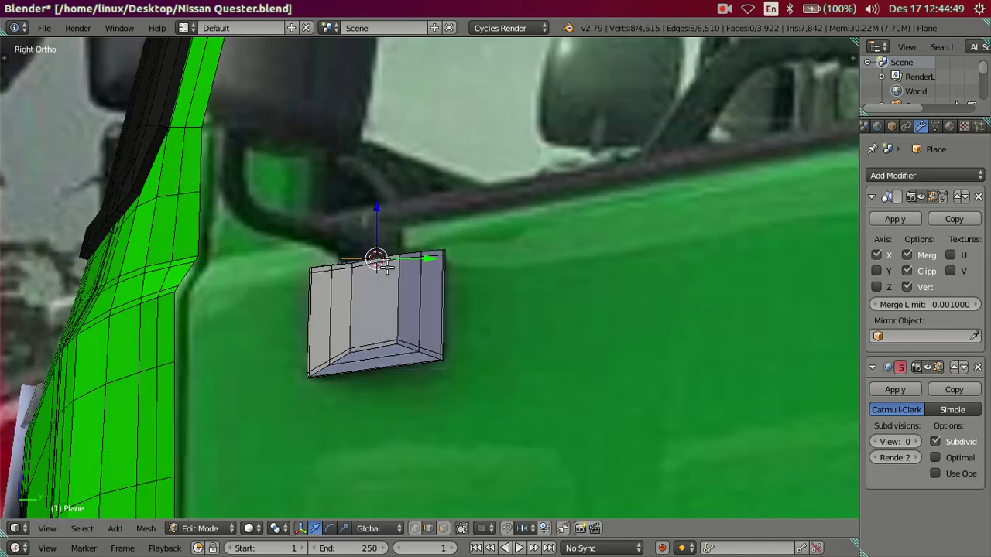
Extrude the octagon upward into a short tube stem and select its base loop
{"action": "key", "text": "e"}
{"action": "right_click", "coordinate": [388, 217]}
{"action": "left_click_drag", "start_coordinate": [377, 205], "coordinate": [375, 162]}
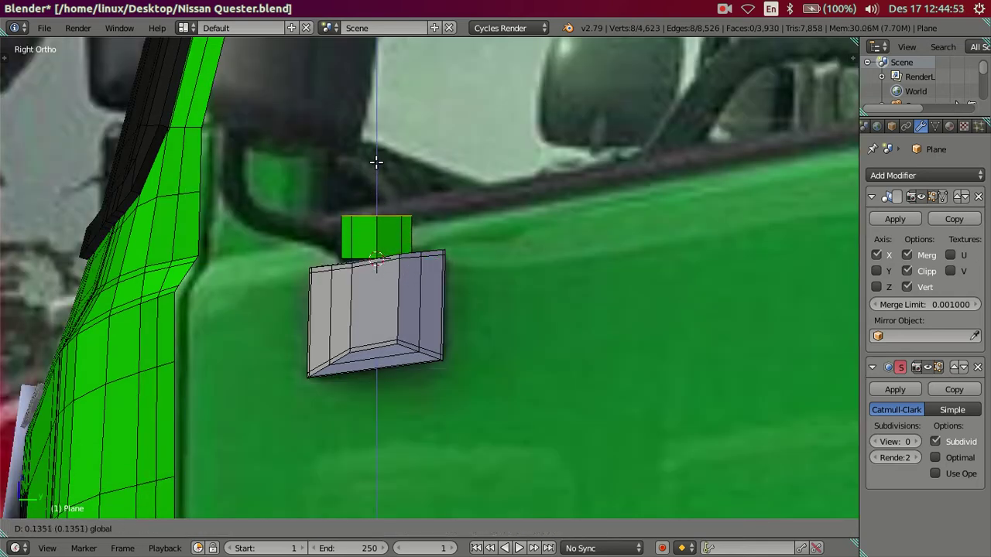
{"action": "left_click_drag", "start_coordinate": [375, 162], "coordinate": [376, 161]}
{"action": "middle_click_drag", "start_coordinate": [376, 161], "coordinate": [416, 252]}
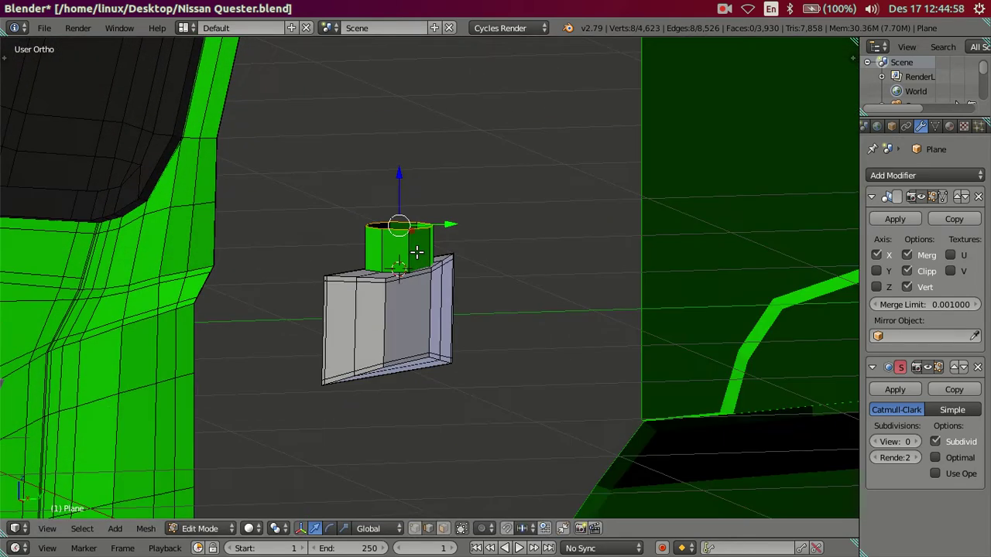
{"action": "scroll", "coordinate": [407, 279], "scroll_direction": "up", "scroll_amount": 2}
{"action": "scroll", "coordinate": [379, 275], "scroll_direction": "up", "scroll_amount": 3}
{"action": "key", "text": "z"}
{"action": "key", "text": "a"}
{"action": "right_click", "coordinate": [338, 266], "text": "alt"}
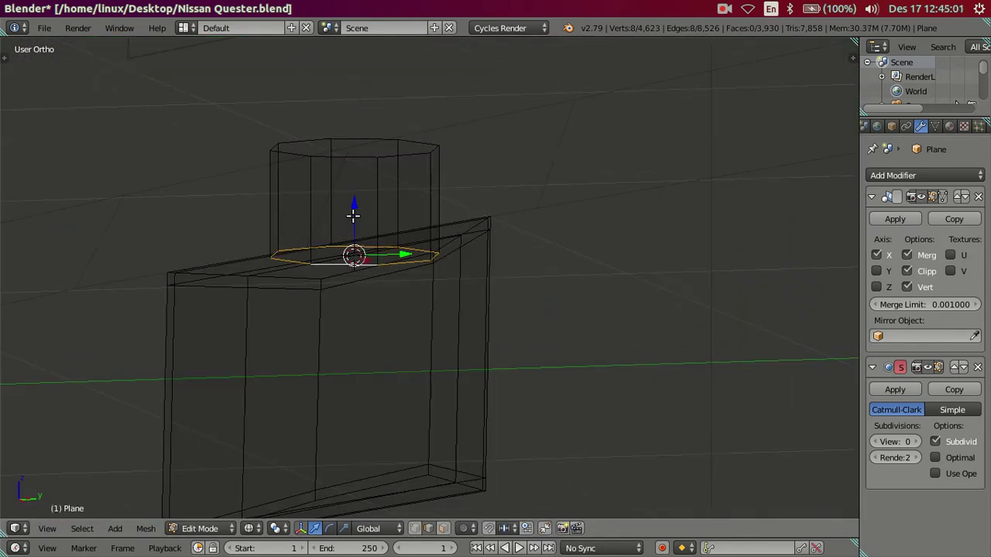
Return to the front view in solid shading and select the octagon ring on the block top
{"action": "key", "text": "g"}
{"action": "key", "text": "z"}
{"action": "key", "text": "Escape"}
{"action": "mouse_move", "coordinate": [415, 268]}
{"action": "middle_mouse_down"}
{"action": "mouse_move", "coordinate": [372, 256]}
{"action": "mouse_move", "coordinate": [380, 274]}
{"action": "mouse_move", "coordinate": [465, 298]}
{"action": "mouse_move", "coordinate": [437, 282]}
{"action": "middle_mouse_up"}
{"action": "scroll", "coordinate": [441, 277], "scroll_direction": "down", "scroll_amount": 2}
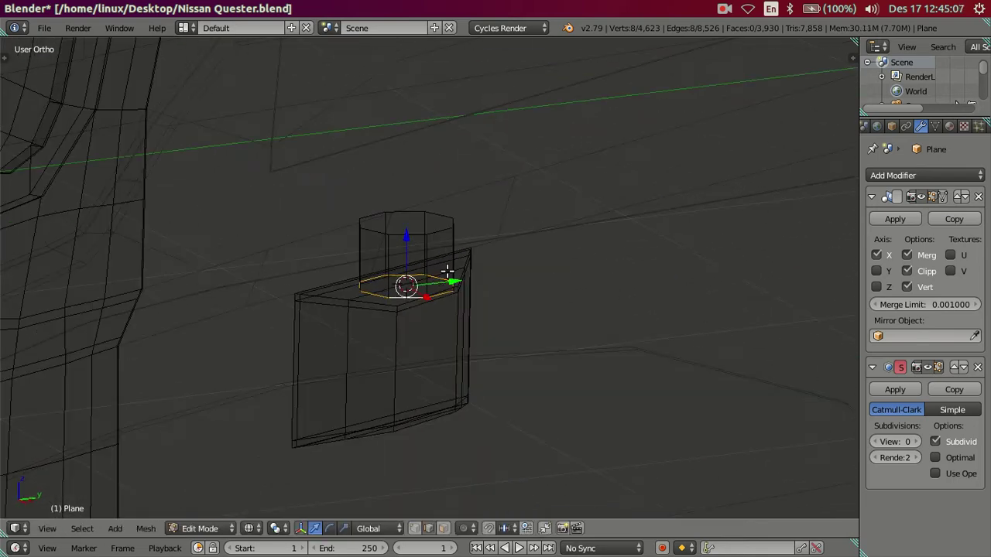
{"action": "key", "text": "KP_1"}
{"action": "mouse_move", "coordinate": [596, 248]}
{"action": "middle_mouse_down", "text": "shift"}
{"action": "mouse_move", "coordinate": [479, 278]}
{"action": "mouse_move", "coordinate": [362, 392]}
{"action": "mouse_move", "coordinate": [318, 369]}
{"action": "middle_mouse_up", "text": "shift"}
{"action": "key", "text": "z"}
{"action": "scroll", "coordinate": [362, 392], "scroll_direction": "up", "scroll_amount": 3}
{"action": "key", "text": "a"}
{"action": "key", "text": "KP_8"}
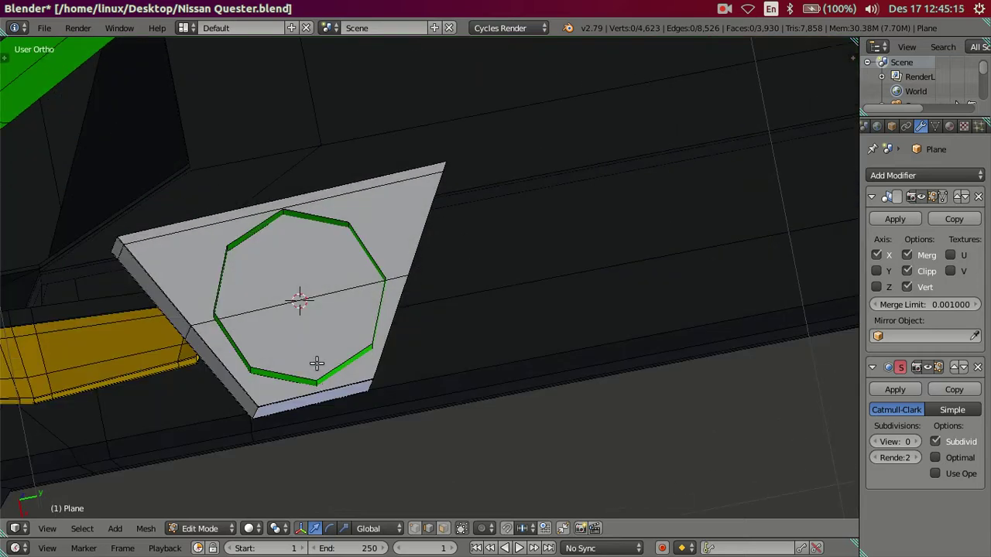
{"action": "key", "text": "KP_8"}
{"action": "key", "text": "l"}
{"action": "mouse_move", "coordinate": [490, 407]}
{"action": "middle_mouse_down"}
{"action": "mouse_move", "coordinate": [465, 425]}
{"action": "mouse_move", "coordinate": [472, 356]}
{"action": "middle_mouse_up"}
Rotate the octagon ring 45° about the vertical axis
{"action": "key", "text": "r"}
{"action": "key", "text": "z"}
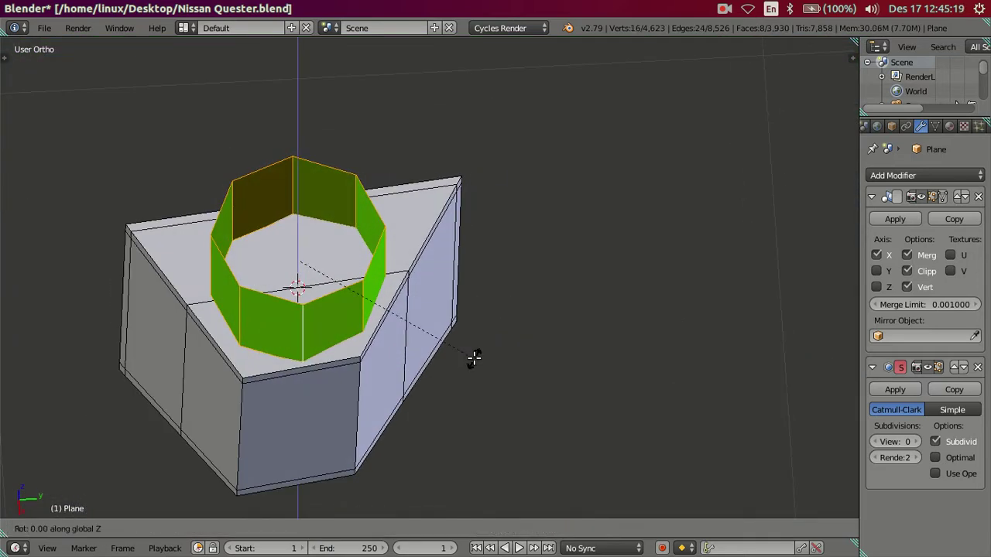
{"action": "type", "text": "45"}
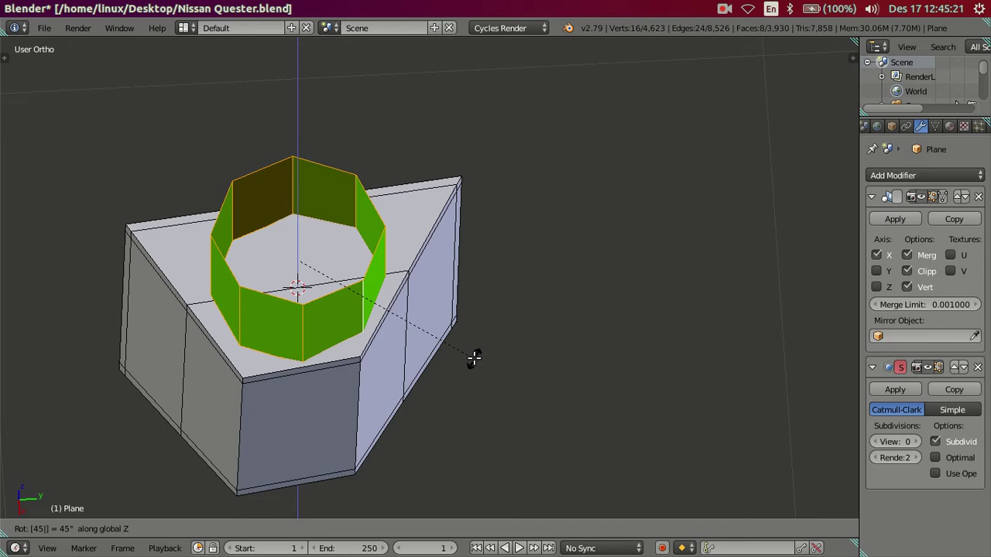
{"action": "key", "text": "Return"}
{"action": "middle_click_drag", "start_coordinate": [470, 357], "coordinate": [472, 426]}
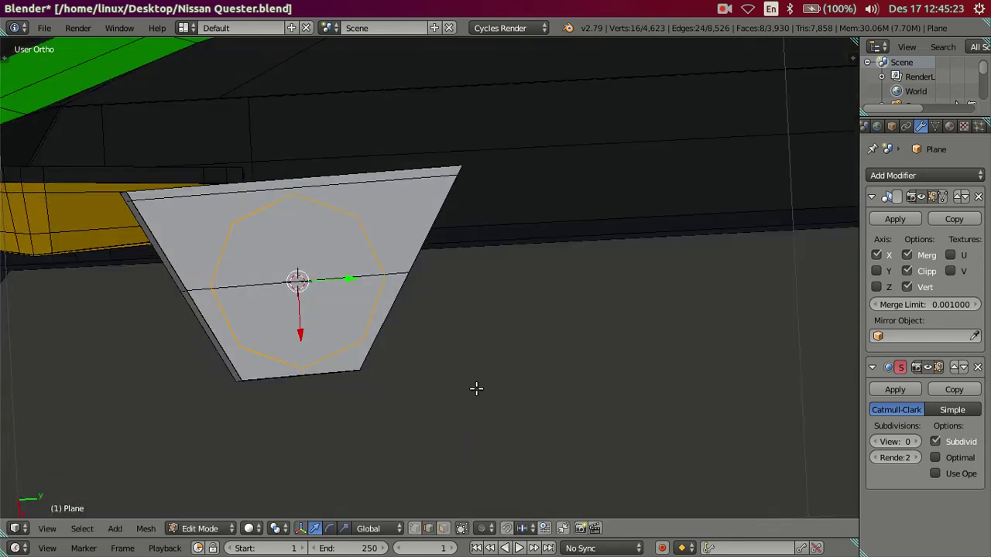
{"action": "key", "text": "KP_7"}
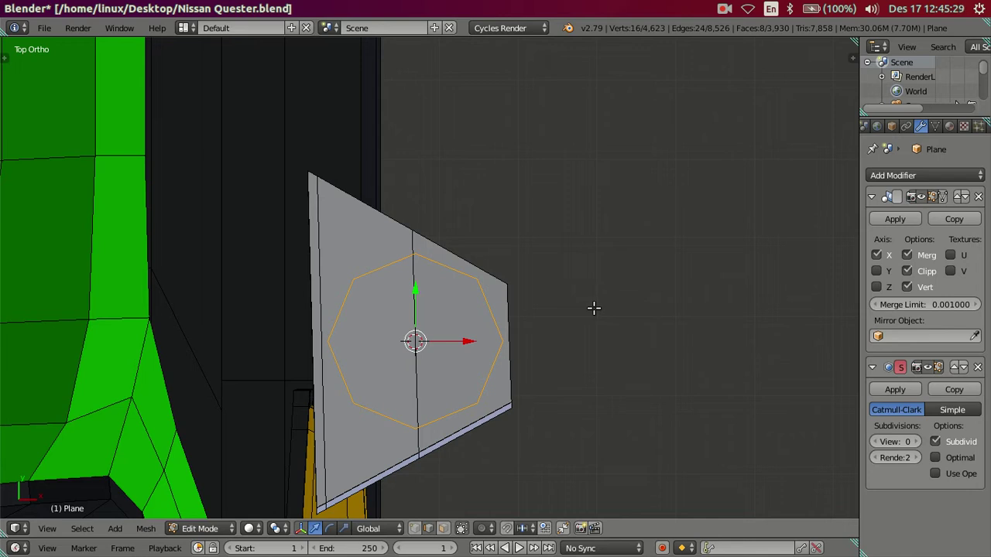
Rotate the ring a further 90° in top view, then 22° about Z
{"action": "key", "text": "r"}
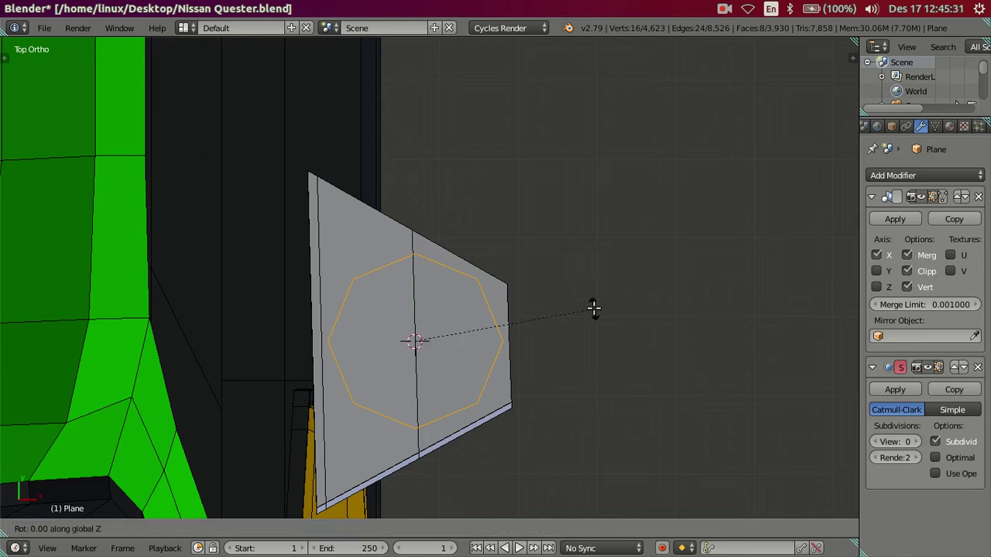
{"action": "type", "text": "90"}
{"action": "key", "text": "Return"}
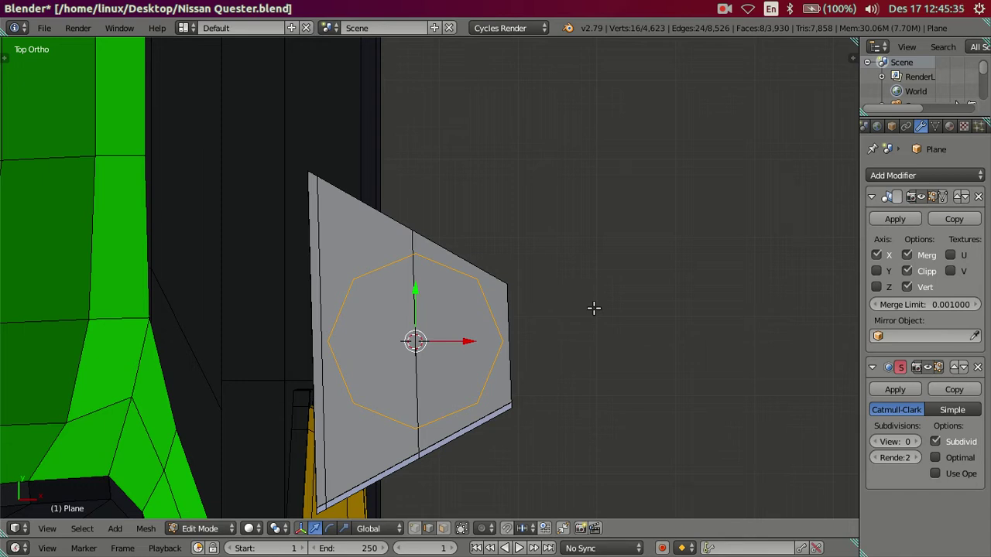
{"action": "mouse_move", "coordinate": [579, 372]}
{"action": "middle_mouse_down"}
{"action": "mouse_move", "coordinate": [524, 330]}
{"action": "mouse_move", "coordinate": [457, 325]}
{"action": "mouse_move", "coordinate": [473, 326]}
{"action": "middle_mouse_up"}
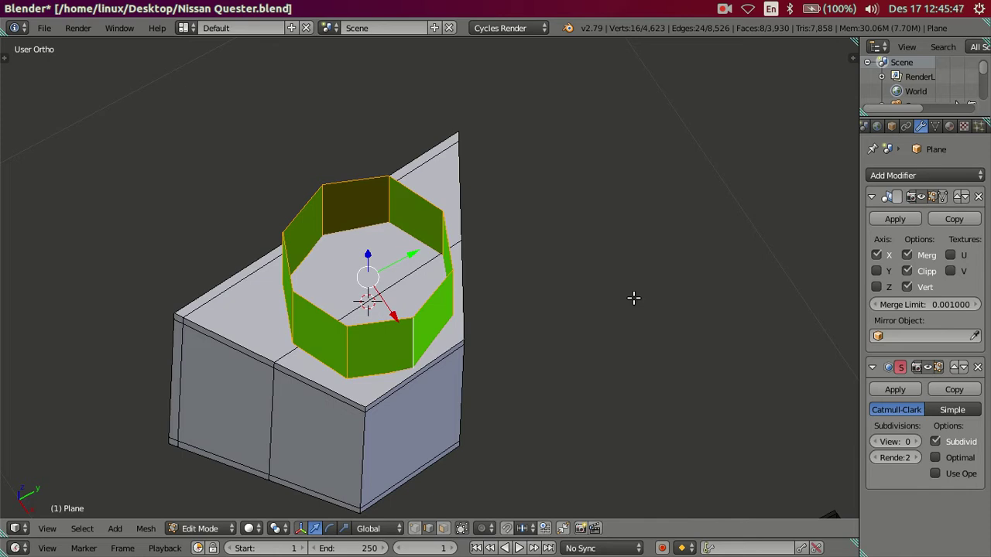
{"action": "mouse_move", "coordinate": [635, 290]}
{"action": "middle_mouse_down"}
{"action": "mouse_move", "coordinate": [603, 316]}
{"action": "mouse_move", "coordinate": [600, 284]}
{"action": "mouse_move", "coordinate": [617, 278]}
{"action": "middle_mouse_up"}
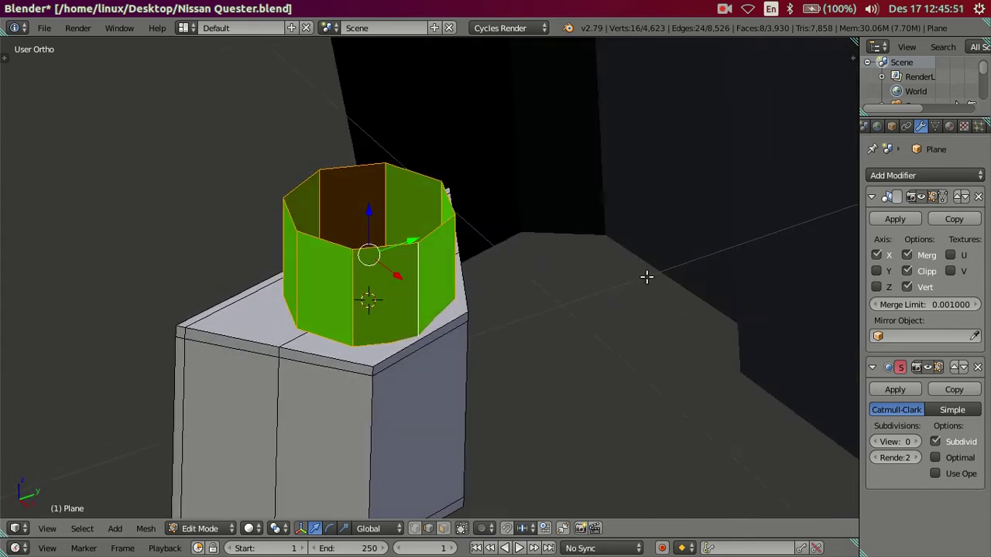
{"action": "type", "text": "rz22"}
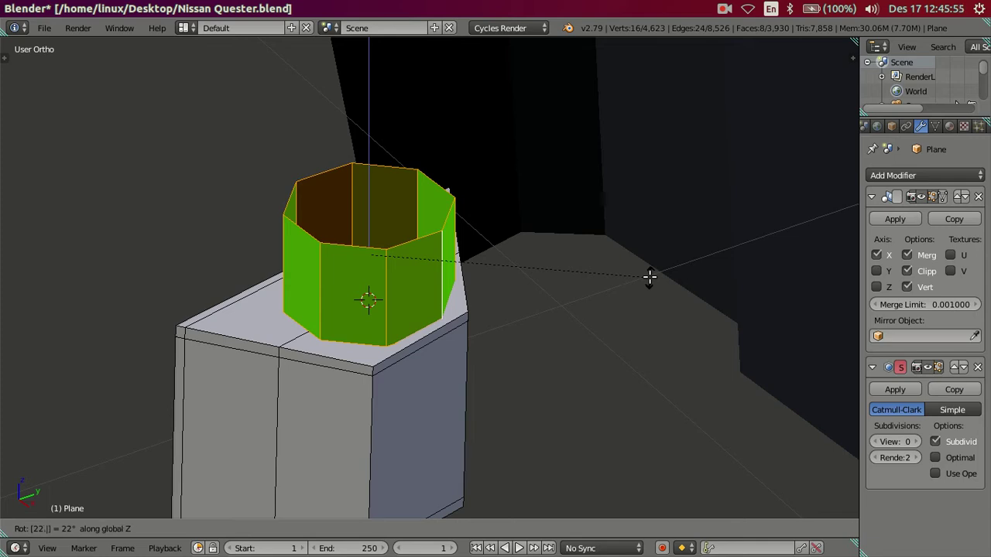
{"action": "key", "text": "Return"}
{"action": "mouse_move", "coordinate": [649, 276]}
{"action": "middle_mouse_down"}
{"action": "mouse_move", "coordinate": [496, 353]}
{"action": "mouse_move", "coordinate": [533, 422]}
{"action": "mouse_move", "coordinate": [535, 397]}
{"action": "middle_mouse_up"}
{"action": "scroll", "coordinate": [518, 409], "scroll_direction": "up", "scroll_amount": 2}
Extrude the ring upward into a short tube wall and select a vertical edge
{"action": "key", "text": "e"}
{"action": "left_click", "coordinate": [449, 301]}
{"action": "mouse_move", "coordinate": [449, 301]}
{"action": "middle_mouse_down"}
{"action": "mouse_move", "coordinate": [413, 266]}
{"action": "mouse_move", "coordinate": [449, 270]}
{"action": "middle_mouse_up"}
{"action": "right_click", "coordinate": [386, 265]}
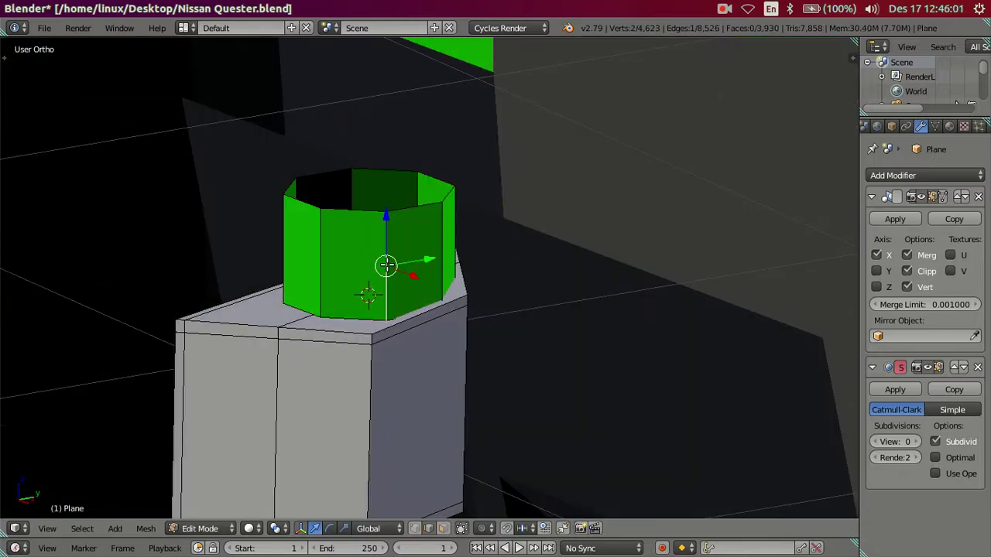
Assign the material named Material to the selected tube wall
{"action": "right_click", "coordinate": [386, 264], "text": "ctrl+alt"}
{"action": "left_click", "coordinate": [950, 126]}
{"action": "left_click", "coordinate": [909, 193]}
{"action": "left_click", "coordinate": [900, 208]}
{"action": "left_click", "coordinate": [884, 256]}
Compare the bracket tube with the reference photo in front wireframe view
{"action": "mouse_move", "coordinate": [701, 288]}
{"action": "middle_mouse_down"}
{"action": "mouse_move", "coordinate": [716, 291]}
{"action": "mouse_move", "coordinate": [705, 296]}
{"action": "mouse_move", "coordinate": [657, 272]}
{"action": "middle_mouse_up"}
{"action": "middle_click_drag", "start_coordinate": [328, 261], "coordinate": [366, 257]}
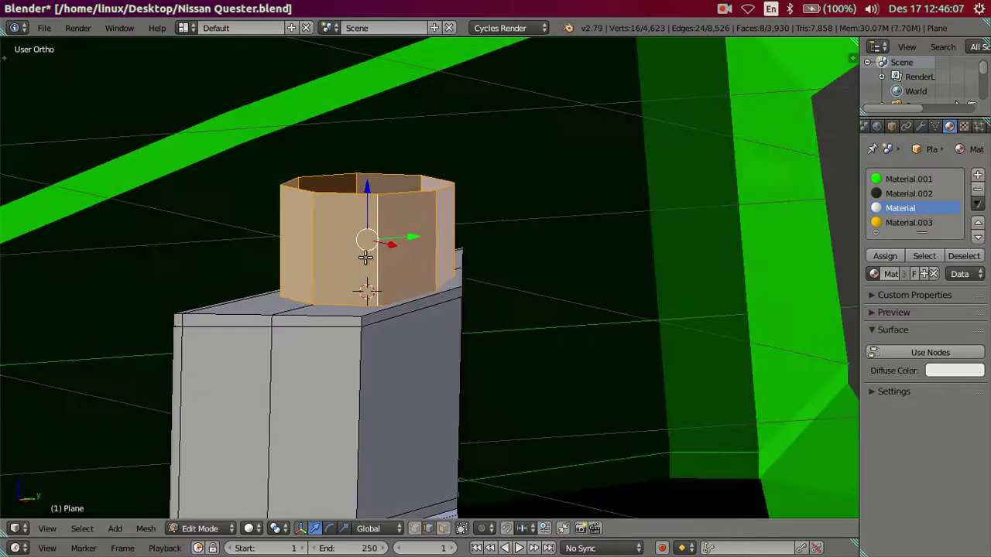
{"action": "key", "text": "KP_1"}
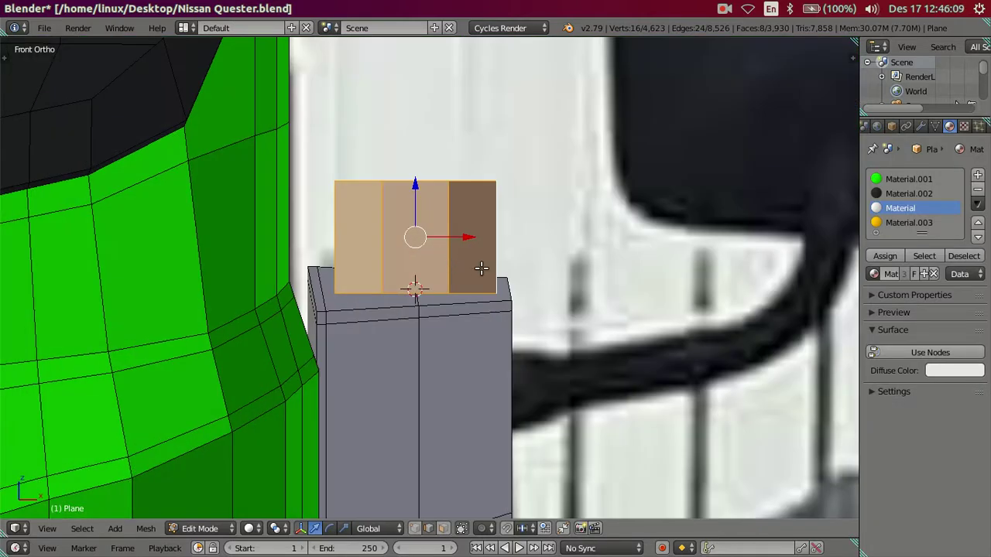
{"action": "key", "text": "z"}
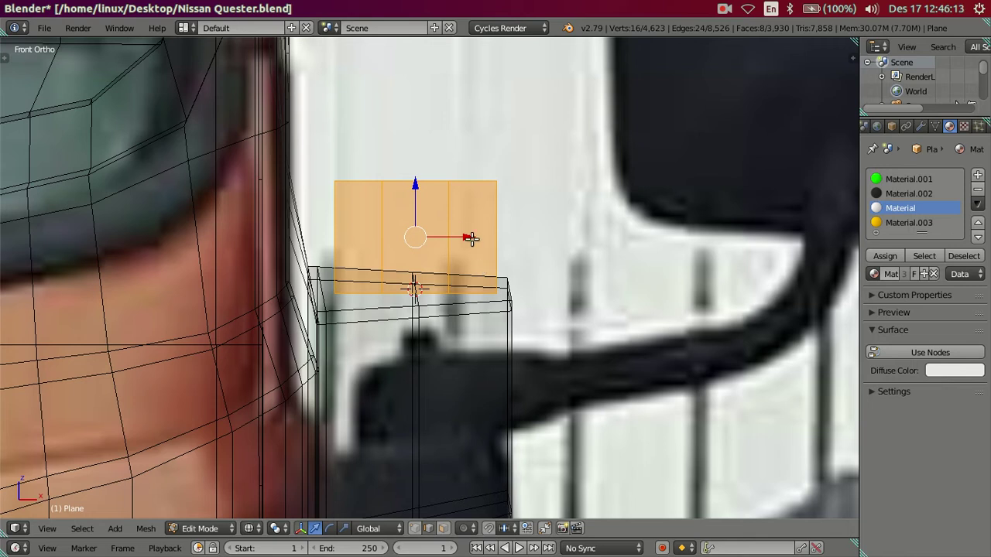
{"action": "mouse_move", "coordinate": [464, 229]}
{"action": "middle_mouse_down"}
{"action": "mouse_move", "coordinate": [447, 246]}
{"action": "mouse_move", "coordinate": [410, 232]}
{"action": "middle_mouse_up"}
{"action": "key", "text": "a"}
{"action": "key", "text": "z"}
{"action": "mouse_move", "coordinate": [429, 267]}
{"action": "middle_mouse_down"}
{"action": "mouse_move", "coordinate": [401, 259]}
{"action": "mouse_move", "coordinate": [391, 289]}
{"action": "mouse_move", "coordinate": [387, 270]}
{"action": "mouse_move", "coordinate": [405, 239]}
{"action": "mouse_move", "coordinate": [469, 243]}
{"action": "middle_mouse_up"}
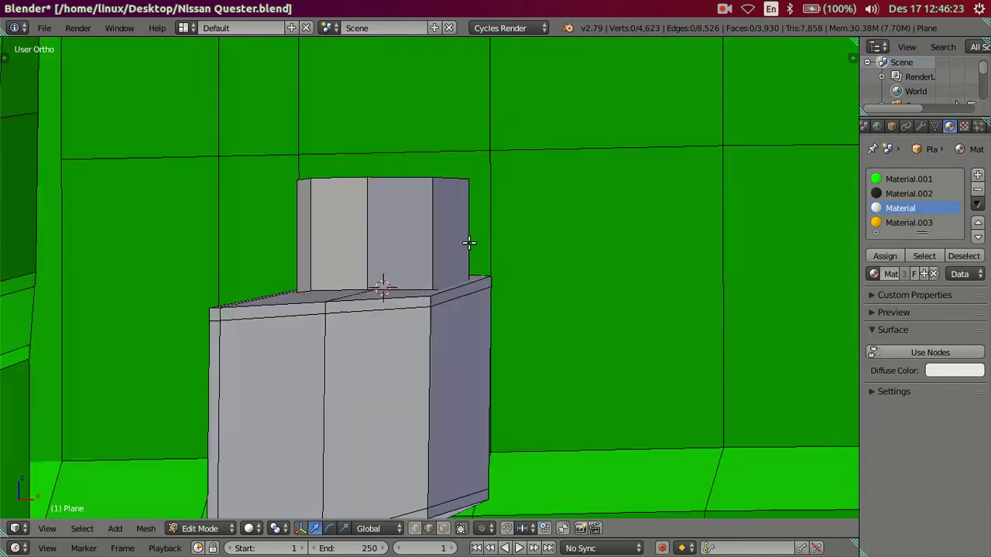
{"action": "key", "text": "KP_1"}
{"action": "key", "text": "z"}
{"action": "scroll", "coordinate": [495, 248], "scroll_direction": "down", "scroll_amount": 5}
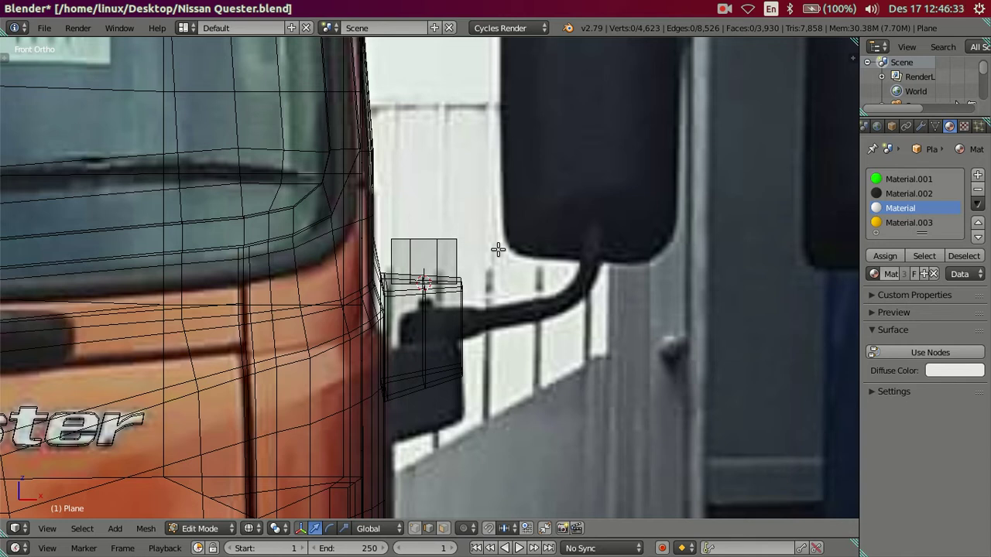
{"action": "scroll", "coordinate": [518, 266], "scroll_direction": "up", "scroll_amount": 3}
{"action": "mouse_move", "coordinate": [517, 265]}
{"action": "middle_mouse_down"}
{"action": "mouse_move", "coordinate": [446, 354]}
{"action": "mouse_move", "coordinate": [407, 367]}
{"action": "mouse_move", "coordinate": [383, 355]}
{"action": "middle_mouse_up"}
{"action": "scroll", "coordinate": [382, 355], "scroll_direction": "up", "scroll_amount": 2}
{"action": "key", "text": "z"}
{"action": "mouse_move", "coordinate": [422, 325]}
{"action": "middle_mouse_down"}
{"action": "mouse_move", "coordinate": [413, 354]}
{"action": "mouse_move", "coordinate": [382, 284]}
{"action": "middle_mouse_up"}
Extrude one outer face of the tube outward into a small stub
{"action": "left_click", "coordinate": [443, 527]}
{"action": "left_click", "coordinate": [412, 334]}
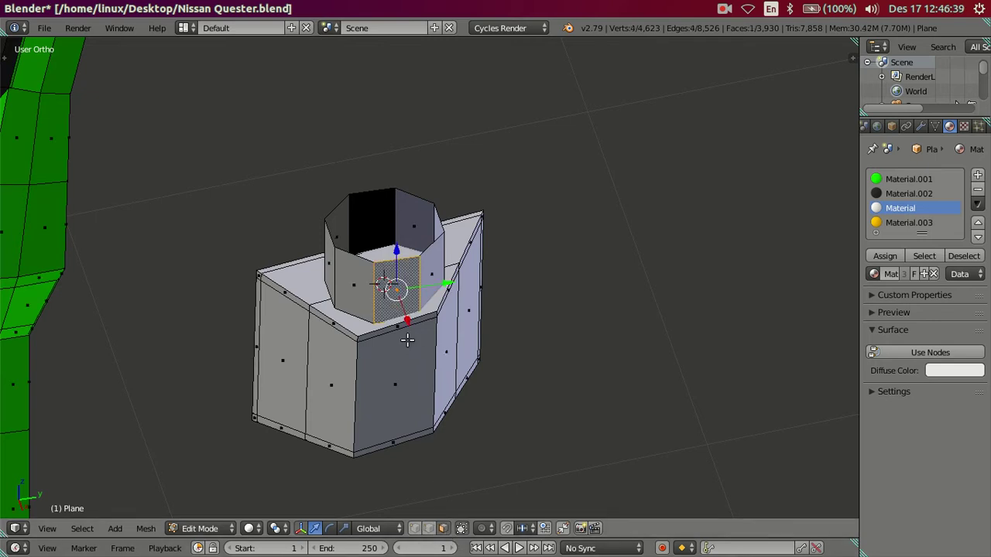
{"action": "middle_click_drag", "start_coordinate": [411, 334], "coordinate": [426, 391]}
{"action": "key", "text": "e"}
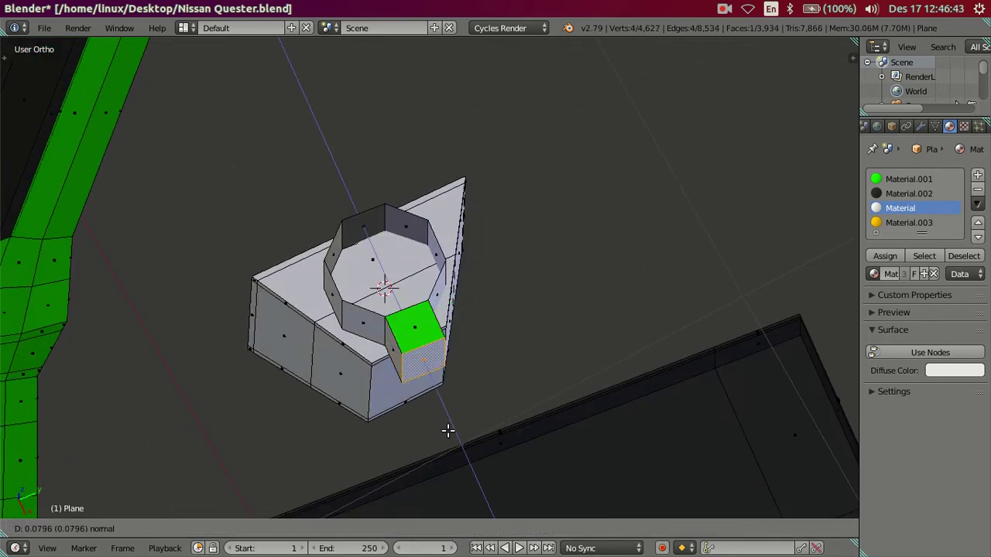
{"action": "left_click", "coordinate": [449, 436]}
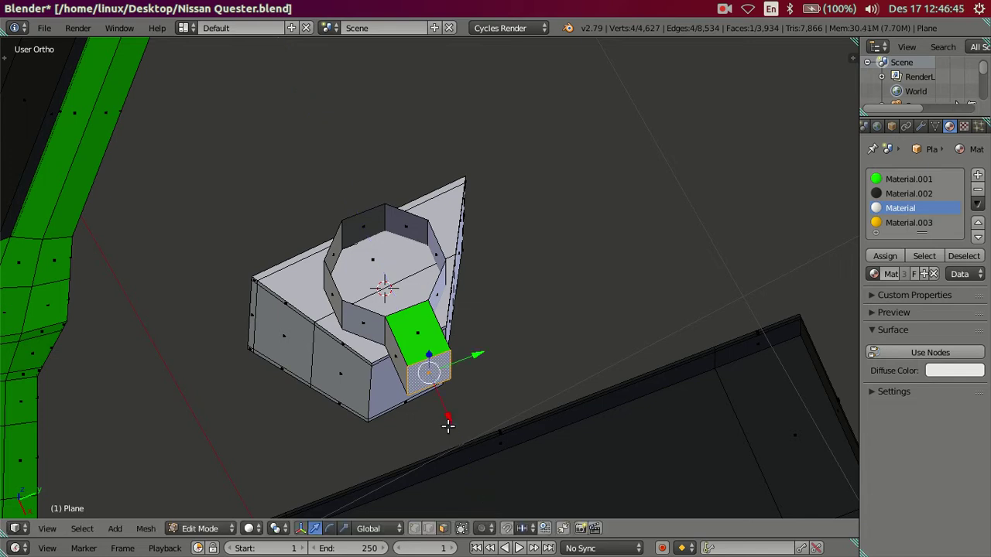
{"action": "middle_click_drag", "start_coordinate": [449, 425], "coordinate": [440, 285]}
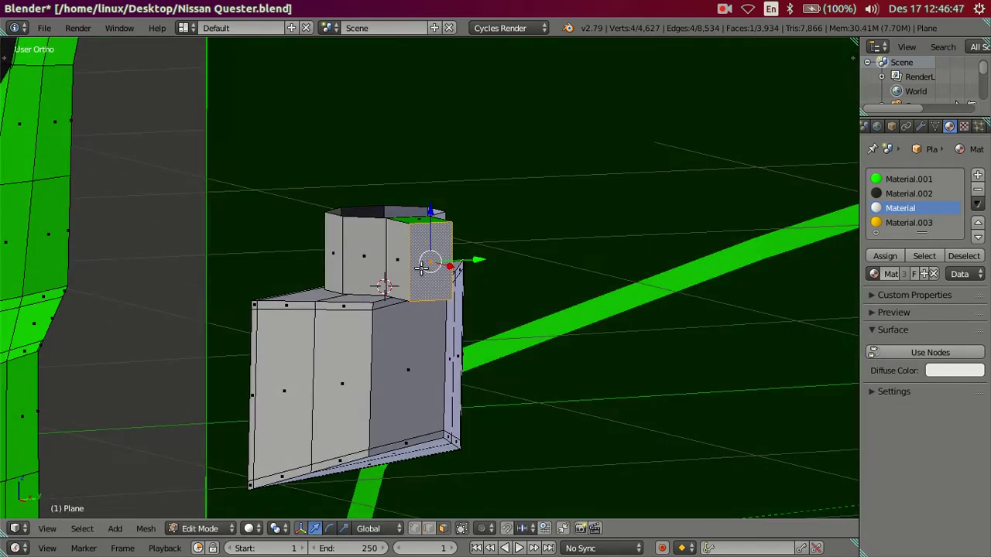
Assign Material to the loop of side faces around the tube
{"action": "right_click", "coordinate": [419, 267], "text": "alt"}
{"action": "left_click", "coordinate": [896, 183]}
{"action": "left_click", "coordinate": [899, 208]}
{"action": "left_click", "coordinate": [885, 255]}
{"action": "mouse_move", "coordinate": [807, 283]}
{"action": "middle_mouse_down"}
{"action": "mouse_move", "coordinate": [558, 230]}
{"action": "mouse_move", "coordinate": [467, 248]}
{"action": "mouse_move", "coordinate": [491, 305]}
{"action": "mouse_move", "coordinate": [451, 281]}
{"action": "mouse_move", "coordinate": [493, 277]}
{"action": "middle_mouse_up"}
Add two horizontal loop cuts around the tube and stub
{"action": "key", "text": "a"}
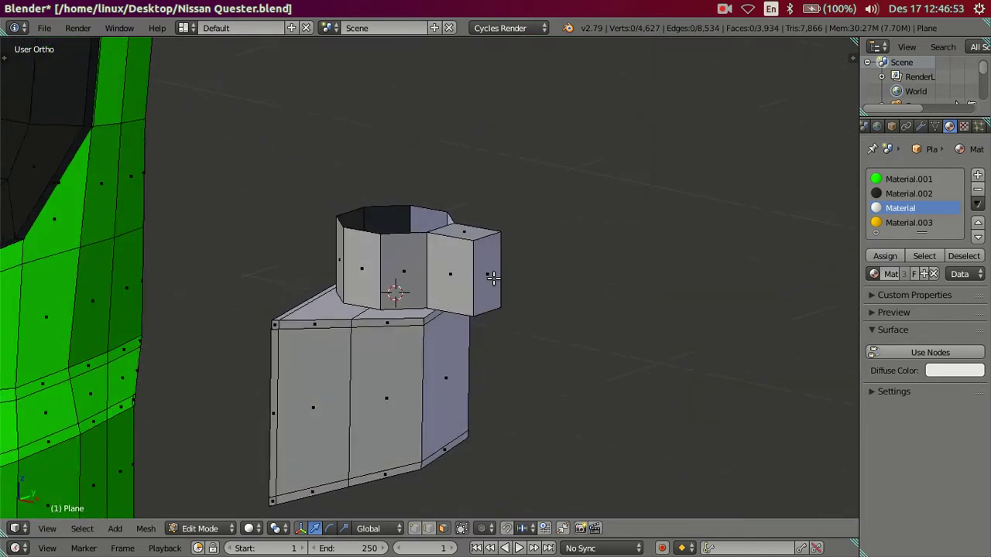
{"action": "scroll", "coordinate": [493, 277], "scroll_direction": "up", "scroll_amount": 2}
{"action": "scroll", "coordinate": [493, 277], "scroll_direction": "up", "scroll_amount": 1}
{"action": "key", "text": "ctrl+r"}
{"action": "scroll", "coordinate": [496, 271], "scroll_direction": "up", "scroll_amount": 1}
{"action": "left_click", "coordinate": [496, 271]}
{"action": "middle_click_drag", "start_coordinate": [497, 270], "coordinate": [511, 250]}
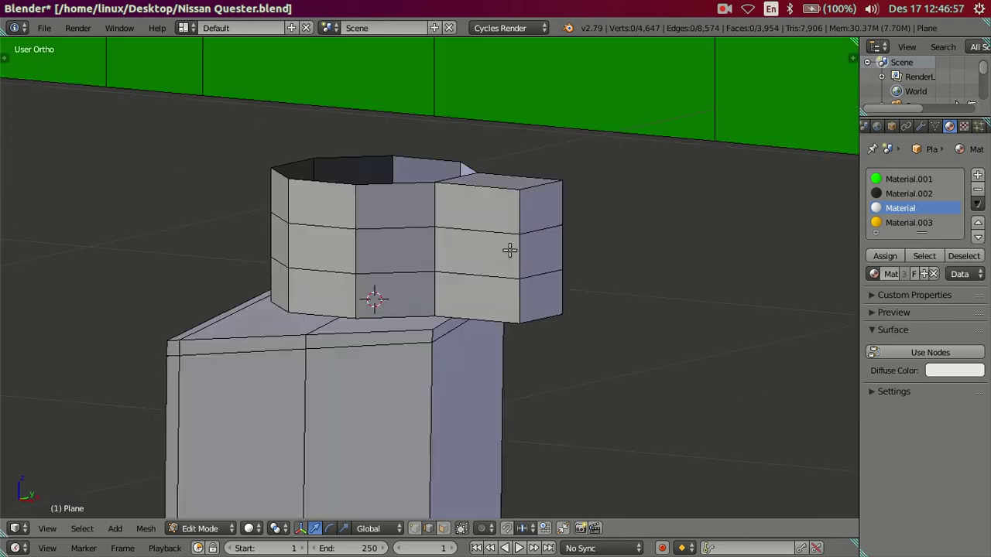
Preview the mount at subdivision level 2, then set the view level back to 0
{"action": "left_click", "coordinate": [921, 125]}
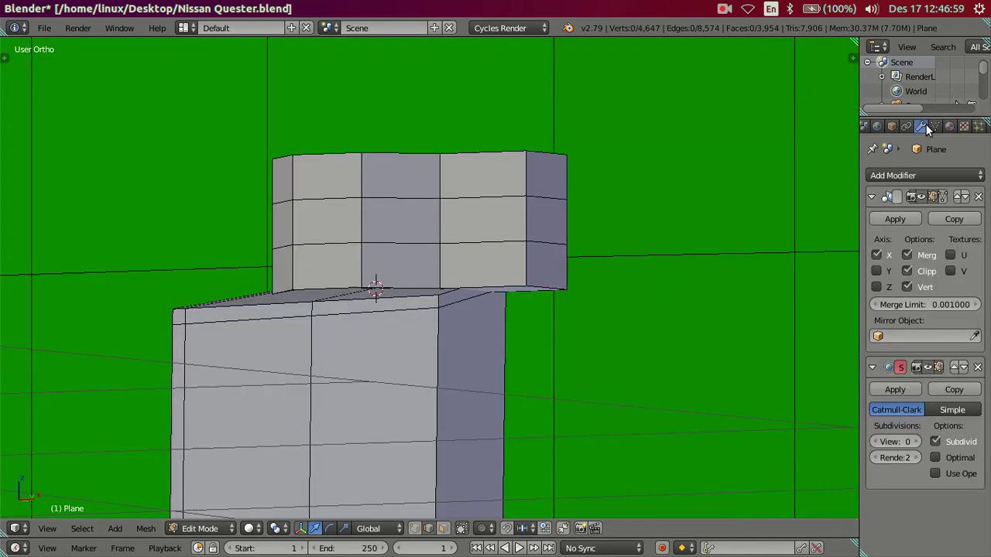
{"action": "left_click", "coordinate": [915, 442]}
{"action": "key", "text": "ctrl+2"}
{"action": "mouse_move", "coordinate": [626, 331]}
{"action": "middle_mouse_down"}
{"action": "mouse_move", "coordinate": [571, 364]}
{"action": "mouse_move", "coordinate": [580, 379]}
{"action": "mouse_move", "coordinate": [586, 367]}
{"action": "mouse_move", "coordinate": [568, 356]}
{"action": "mouse_move", "coordinate": [504, 336]}
{"action": "mouse_move", "coordinate": [478, 336]}
{"action": "mouse_move", "coordinate": [486, 345]}
{"action": "mouse_move", "coordinate": [372, 325]}
{"action": "mouse_move", "coordinate": [365, 261]}
{"action": "mouse_move", "coordinate": [353, 249]}
{"action": "mouse_move", "coordinate": [297, 261]}
{"action": "mouse_move", "coordinate": [408, 239]}
{"action": "mouse_move", "coordinate": [356, 240]}
{"action": "mouse_move", "coordinate": [410, 266]}
{"action": "mouse_move", "coordinate": [365, 279]}
{"action": "mouse_move", "coordinate": [376, 269]}
{"action": "mouse_move", "coordinate": [478, 261]}
{"action": "middle_mouse_up"}
{"action": "double_click", "coordinate": [877, 441]}
Select two edges on the side block and begin scaling them
{"action": "right_click", "coordinate": [351, 247]}
{"action": "right_click", "coordinate": [340, 240], "text": "shift"}
{"action": "key", "text": "s"}
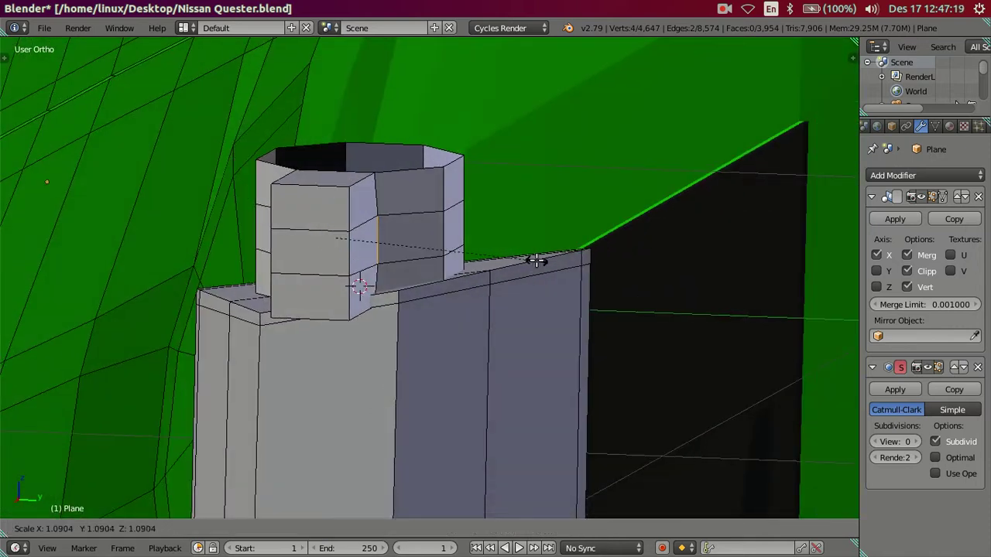
{"action": "mouse_move", "coordinate": [408, 254]}
{"action": "middle_mouse_down"}
{"action": "mouse_move", "coordinate": [449, 260]}
{"action": "mouse_move", "coordinate": [395, 268]}
{"action": "middle_mouse_up"}
{"action": "middle_click_drag", "start_coordinate": [471, 301], "coordinate": [448, 300]}
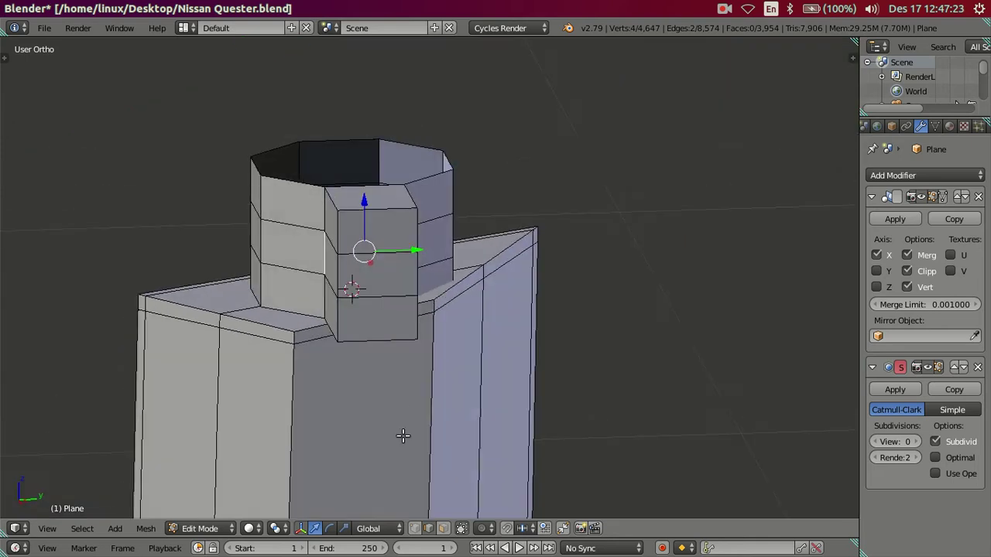
Switch to vertex selection and pick two vertices on the block, cancelling a trial scale
{"action": "left_click", "coordinate": [414, 528]}
{"action": "right_click", "coordinate": [320, 237]}
{"action": "mouse_move", "coordinate": [320, 237]}
{"action": "middle_mouse_down"}
{"action": "mouse_move", "coordinate": [312, 225]}
{"action": "mouse_move", "coordinate": [354, 251]}
{"action": "mouse_move", "coordinate": [353, 283]}
{"action": "mouse_move", "coordinate": [456, 283]}
{"action": "middle_mouse_up"}
{"action": "right_click", "coordinate": [373, 214]}
{"action": "right_click", "coordinate": [353, 283], "text": "shift"}
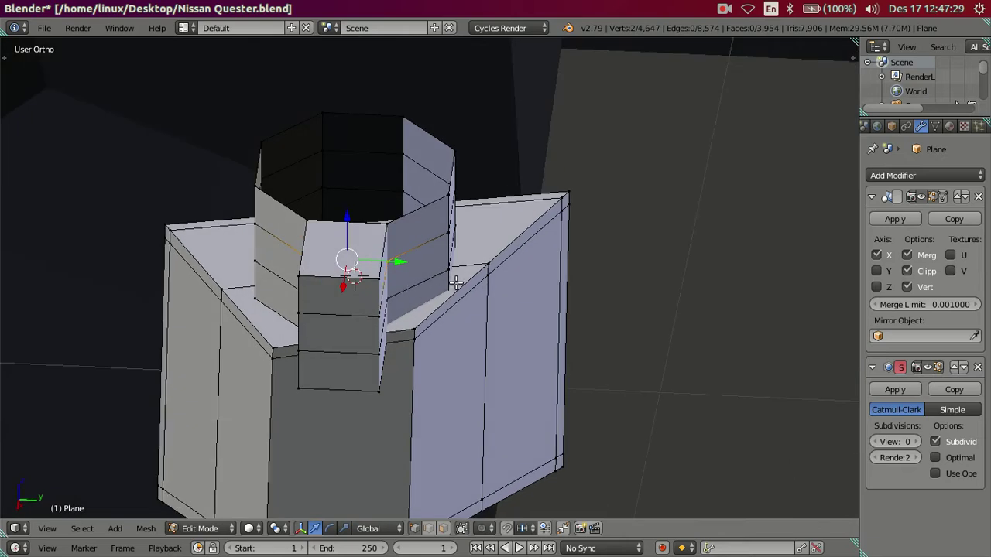
{"action": "key", "text": "s"}
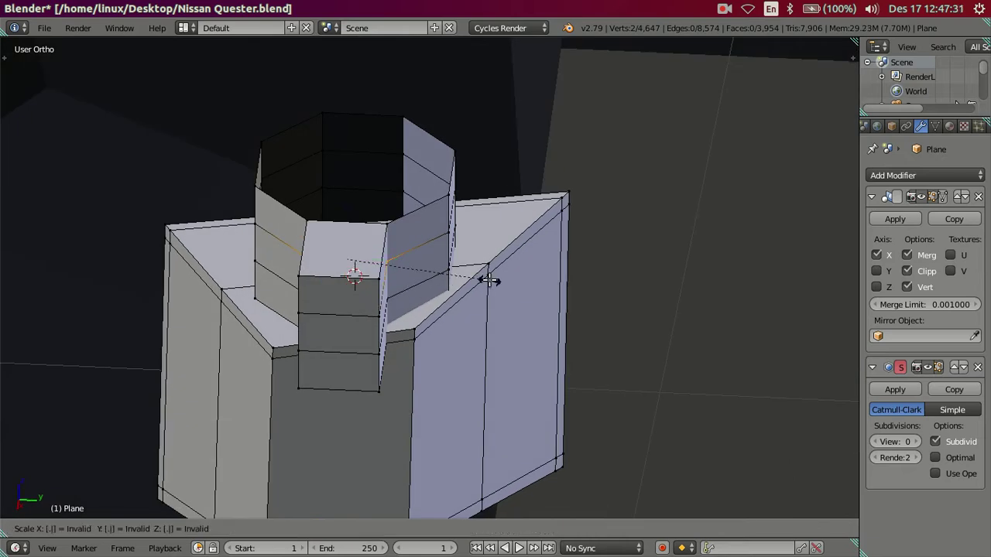
{"action": "right_click", "coordinate": [485, 280]}
Scale the selected block edge by 1.2 after cancelling earlier trial scales
{"action": "middle_click_drag", "start_coordinate": [484, 280], "coordinate": [488, 269]}
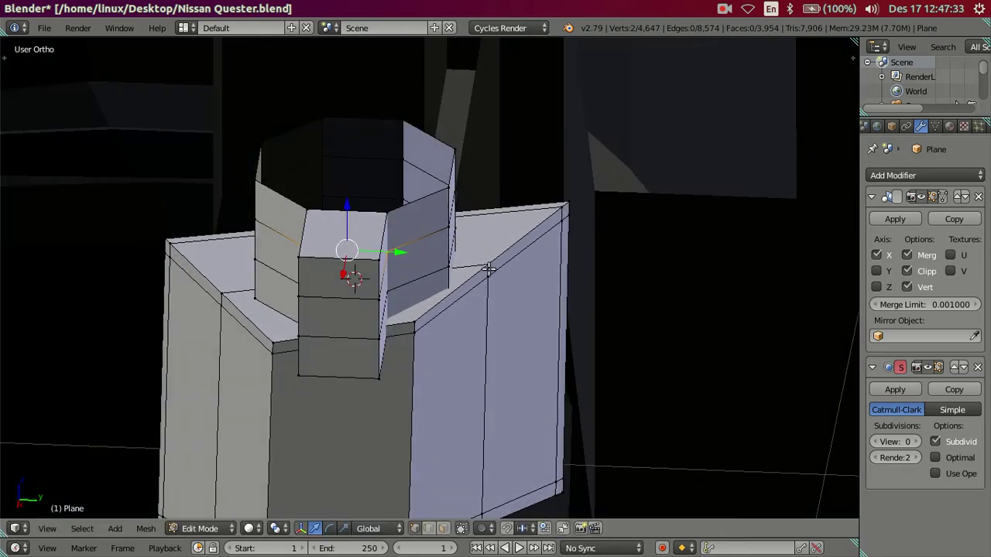
{"action": "key", "text": "s"}
{"action": "key", "text": "2"}
{"action": "right_click", "coordinate": [530, 276]}
{"action": "key", "text": "s"}
{"action": "right_click", "coordinate": [531, 276]}
{"action": "mouse_move", "coordinate": [515, 272]}
{"action": "middle_mouse_down"}
{"action": "mouse_move", "coordinate": [451, 287]}
{"action": "mouse_move", "coordinate": [453, 315]}
{"action": "middle_mouse_up"}
{"action": "type", "text": "s1.2"}
{"action": "key", "text": "Return"}
Select two vertices and move that edge into a new position
{"action": "middle_click_drag", "start_coordinate": [470, 291], "coordinate": [432, 254]}
{"action": "right_click", "coordinate": [432, 254]}
{"action": "right_click", "coordinate": [335, 269], "text": "shift"}
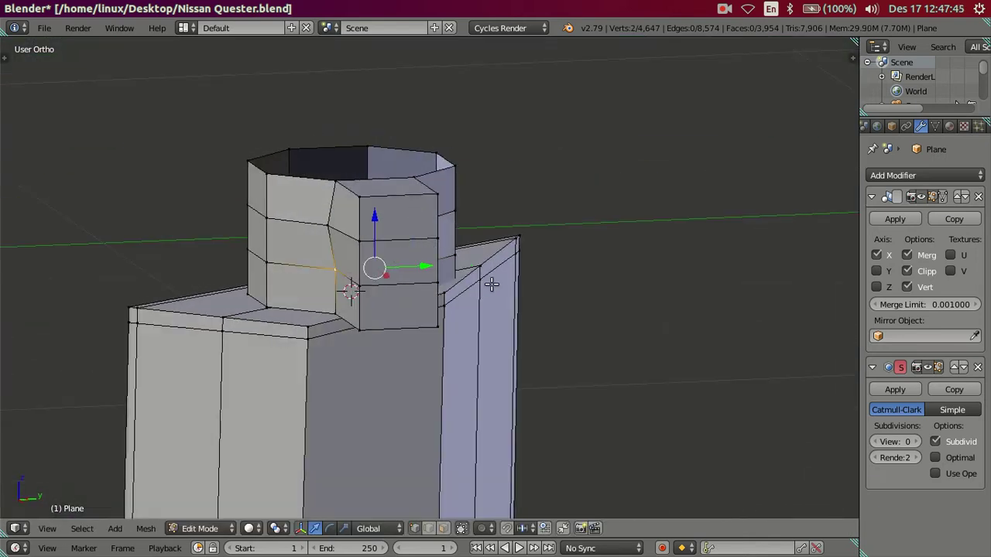
{"action": "key", "text": "g"}
{"action": "left_click", "coordinate": [498, 279]}
{"action": "mouse_move", "coordinate": [498, 279]}
{"action": "middle_mouse_down"}
{"action": "mouse_move", "coordinate": [440, 262]}
{"action": "mouse_move", "coordinate": [385, 265]}
{"action": "mouse_move", "coordinate": [402, 271]}
{"action": "mouse_move", "coordinate": [421, 261]}
{"action": "mouse_move", "coordinate": [442, 265]}
{"action": "mouse_move", "coordinate": [391, 277]}
{"action": "mouse_move", "coordinate": [328, 259]}
{"action": "mouse_move", "coordinate": [348, 243]}
{"action": "middle_mouse_up"}
{"action": "key", "text": "a"}
Flatten two selected vertices to zero scale on Z, then on Y
{"action": "right_click", "coordinate": [350, 245]}
{"action": "right_click", "coordinate": [383, 225], "text": "shift"}
{"action": "mouse_move", "coordinate": [379, 210]}
{"action": "middle_mouse_down"}
{"action": "mouse_move", "coordinate": [454, 233]}
{"action": "mouse_move", "coordinate": [480, 256]}
{"action": "middle_mouse_up"}
{"action": "type", "text": "sz0"}
{"action": "key", "text": "Return"}
{"action": "mouse_move", "coordinate": [498, 265]}
{"action": "middle_mouse_down"}
{"action": "mouse_move", "coordinate": [378, 262]}
{"action": "mouse_move", "coordinate": [427, 261]}
{"action": "mouse_move", "coordinate": [382, 287]}
{"action": "mouse_move", "coordinate": [364, 263]}
{"action": "middle_mouse_up"}
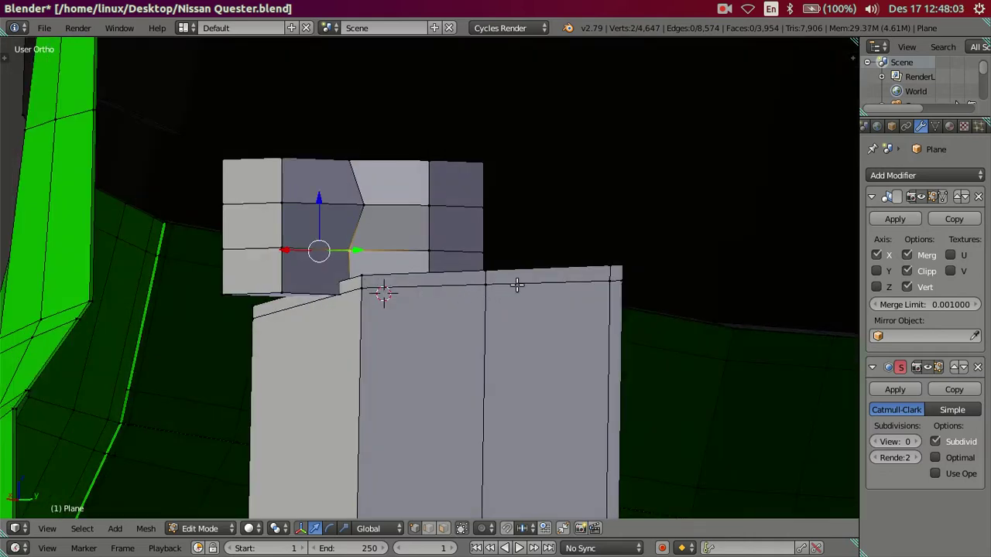
{"action": "type", "text": "sy0"}
{"action": "key", "text": "Return"}
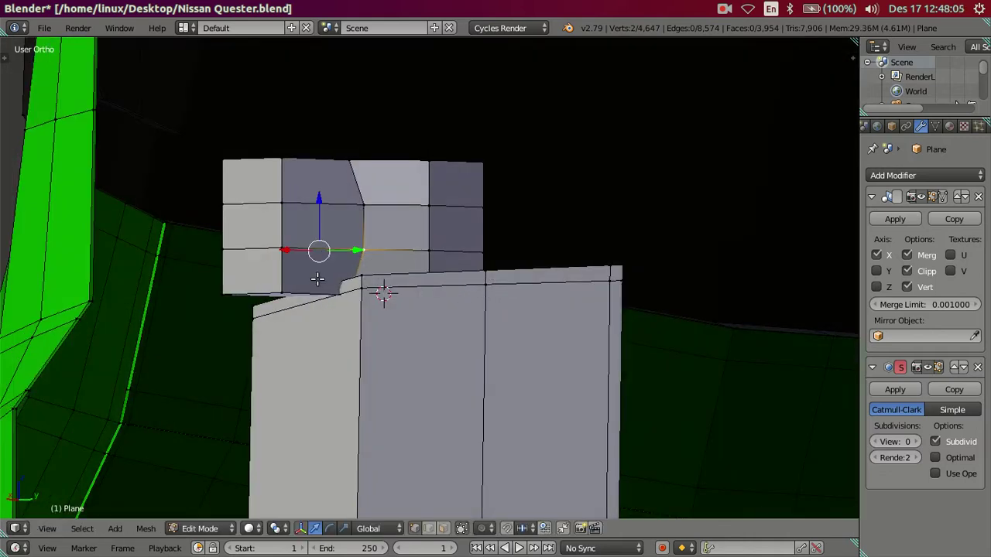
Widen two edges of the block by 1.5 on X to chamfer its corners
{"action": "middle_click_drag", "start_coordinate": [317, 279], "coordinate": [365, 287]}
{"action": "right_click", "coordinate": [248, 199]}
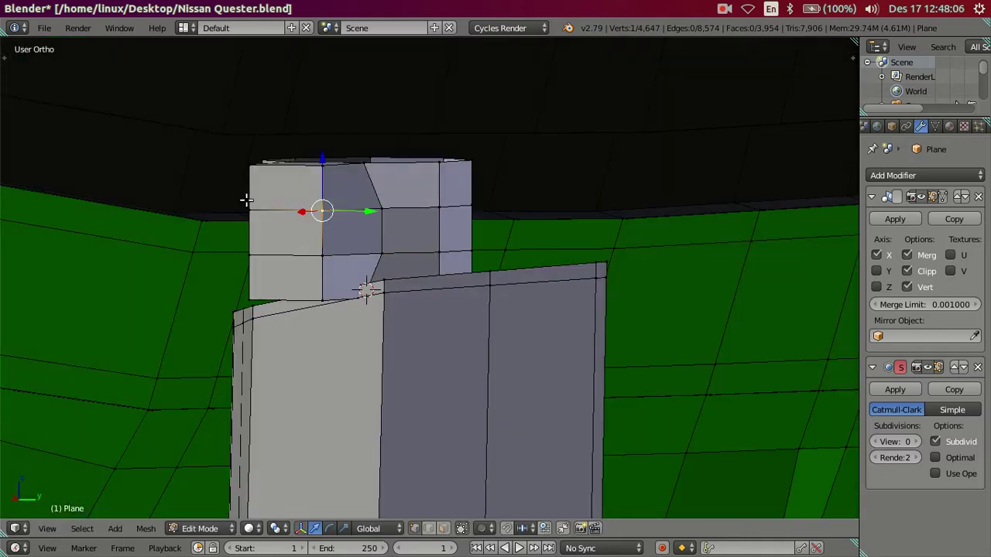
{"action": "type", "text": "sx1.5"}
{"action": "key", "text": "Return"}
{"action": "right_click", "coordinate": [505, 251]}
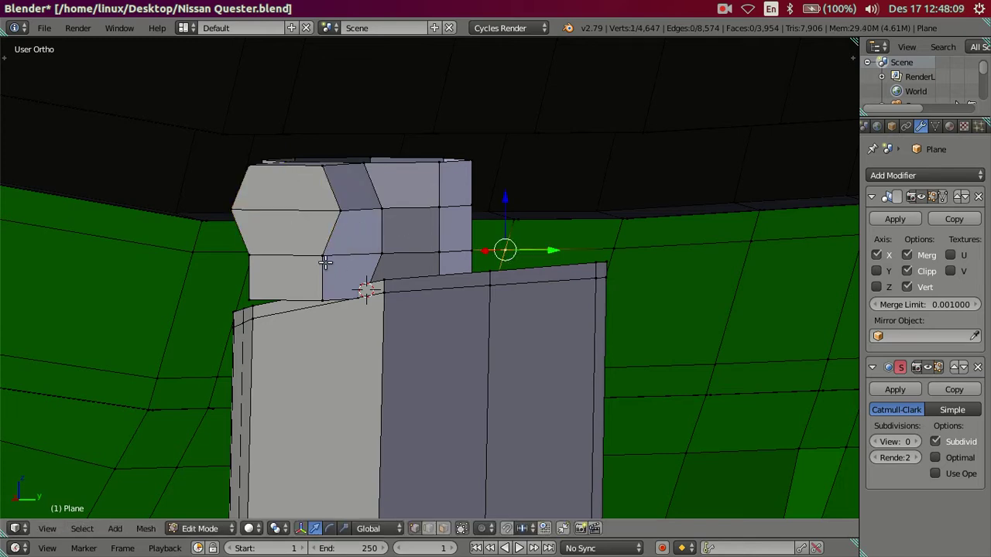
{"action": "right_click", "coordinate": [248, 255]}
{"action": "right_click", "coordinate": [321, 256], "text": "shift"}
{"action": "type", "text": "sx1.5"}
{"action": "key", "text": "Return"}
Show the mirror mount smoothed at subdivision view level 2 and inspect it
{"action": "mouse_move", "coordinate": [356, 261]}
{"action": "middle_mouse_down"}
{"action": "mouse_move", "coordinate": [387, 303]}
{"action": "mouse_move", "coordinate": [472, 287]}
{"action": "mouse_move", "coordinate": [780, 435]}
{"action": "middle_mouse_up"}
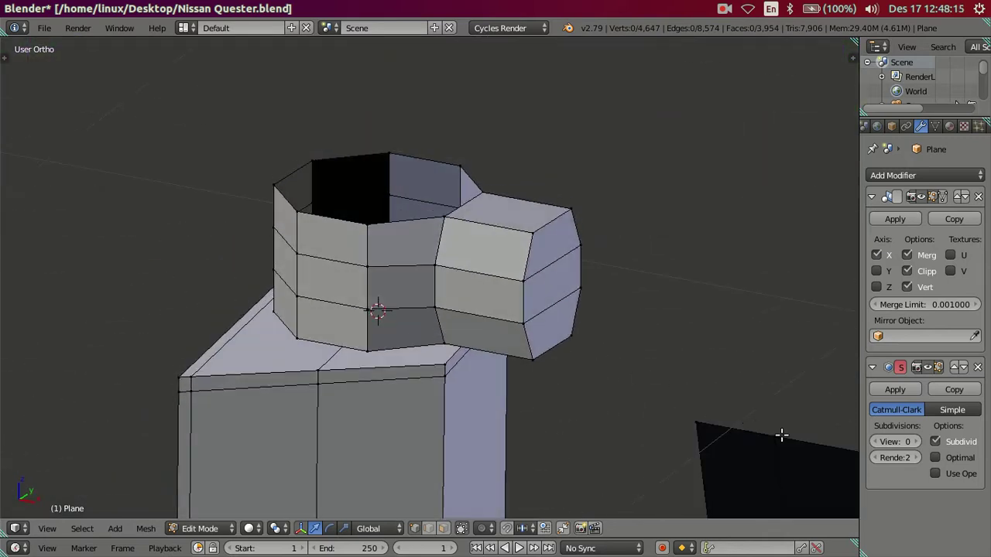
{"action": "left_click", "coordinate": [916, 441]}
{"action": "left_click", "coordinate": [916, 441]}
{"action": "mouse_move", "coordinate": [520, 314]}
{"action": "middle_mouse_down"}
{"action": "mouse_move", "coordinate": [453, 309]}
{"action": "mouse_move", "coordinate": [472, 270]}
{"action": "mouse_move", "coordinate": [496, 250]}
{"action": "mouse_move", "coordinate": [555, 290]}
{"action": "mouse_move", "coordinate": [531, 352]}
{"action": "mouse_move", "coordinate": [542, 333]}
{"action": "mouse_move", "coordinate": [537, 287]}
{"action": "middle_mouse_up"}
Cap the top: extrude the top rim loop, scale it to 0.5 and fill it
{"action": "key", "text": "a"}
{"action": "key", "text": "a"}
{"action": "right_click", "coordinate": [420, 200], "text": "alt"}
{"action": "key", "text": "a"}
{"action": "right_click", "coordinate": [424, 161], "text": "alt"}
{"action": "middle_click_drag", "start_coordinate": [445, 204], "coordinate": [450, 207]}
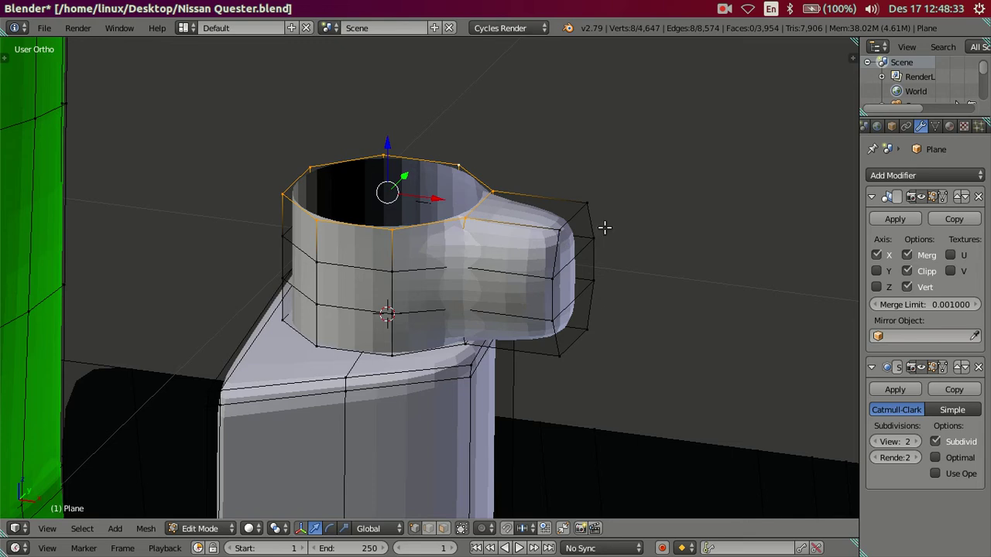
{"action": "key", "text": "e"}
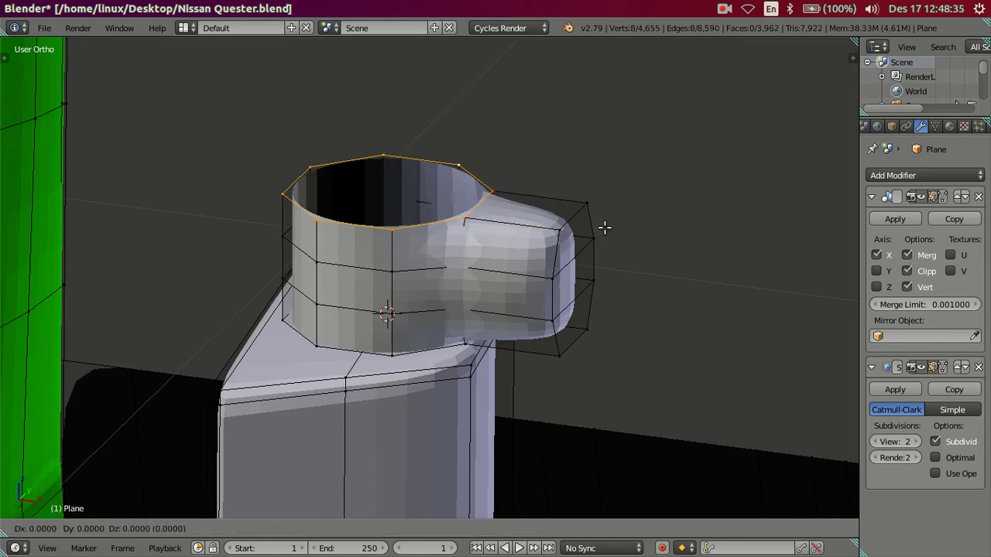
{"action": "type", "text": "s.5"}
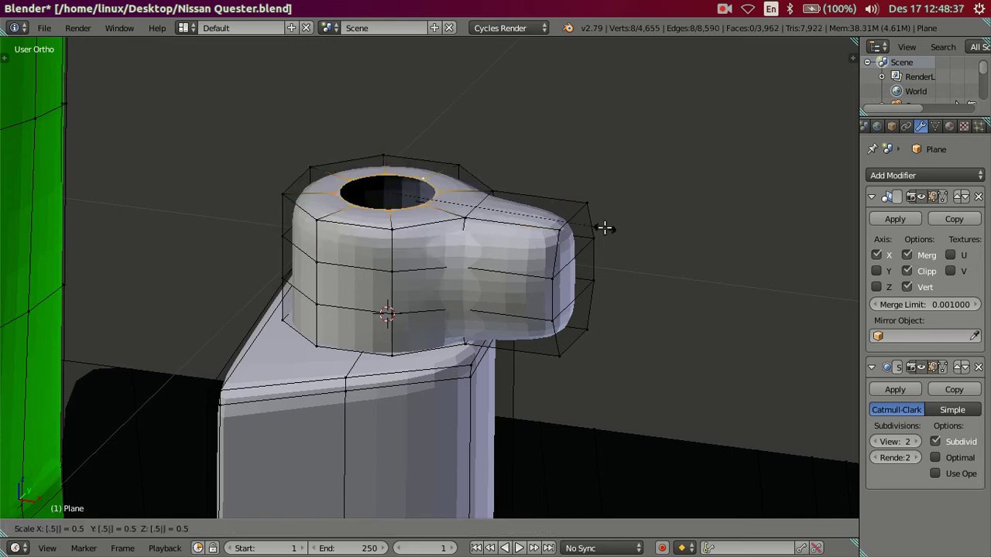
{"action": "key", "text": "Return"}
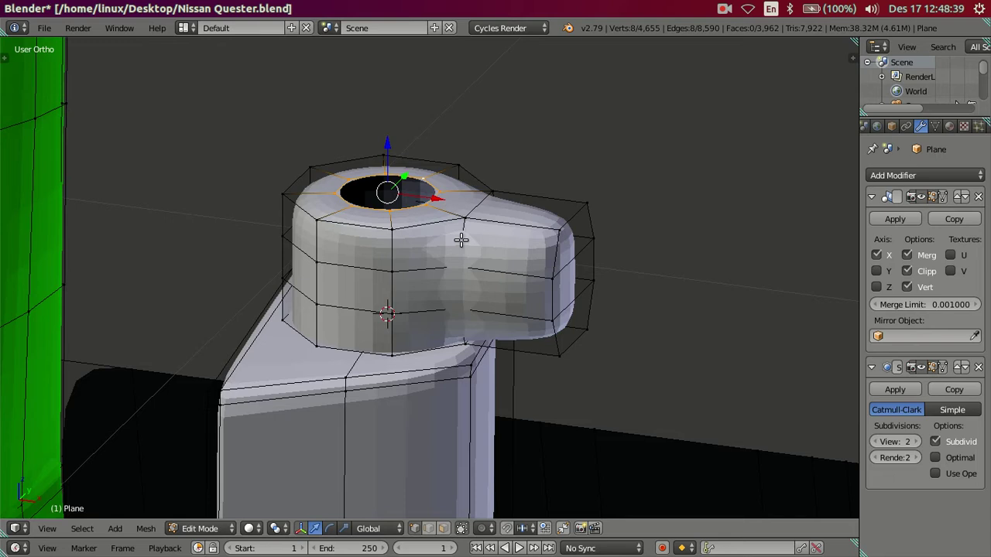
{"action": "key", "text": "f"}
{"action": "key", "text": "a"}
Cap the bottom: extrude the bottom loop scaled to 0.9 and fill the opening
{"action": "right_click", "coordinate": [466, 354], "text": "alt"}
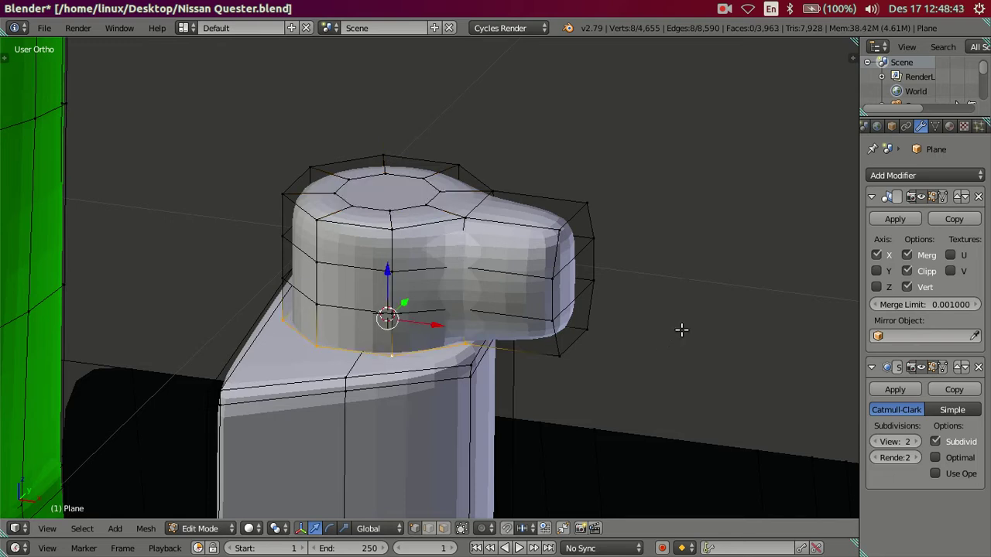
{"action": "type", "text": "es0.9"}
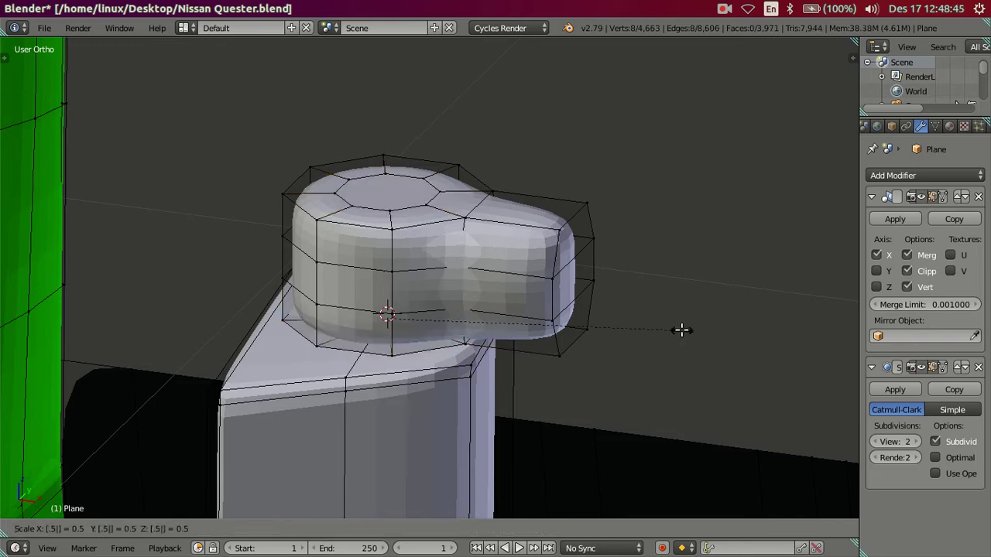
{"action": "key", "text": "Return"}
{"action": "key", "text": "f"}
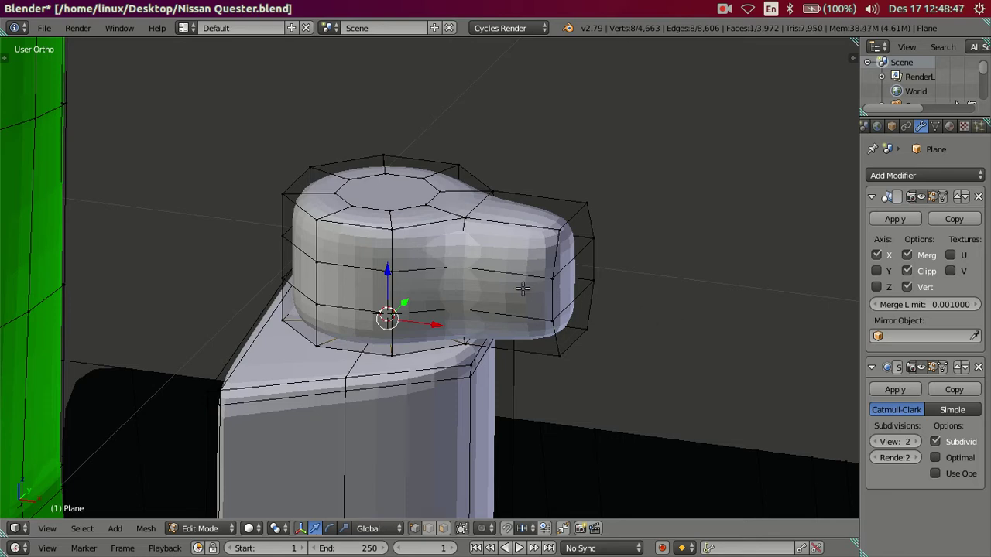
{"action": "key", "text": "z"}
{"action": "key", "text": "z"}
{"action": "key", "text": "a"}
{"action": "mouse_move", "coordinate": [387, 271]}
{"action": "middle_mouse_down"}
{"action": "mouse_move", "coordinate": [380, 250]}
{"action": "mouse_move", "coordinate": [400, 221]}
{"action": "mouse_move", "coordinate": [354, 225]}
{"action": "mouse_move", "coordinate": [343, 281]}
{"action": "mouse_move", "coordinate": [364, 309]}
{"action": "mouse_move", "coordinate": [426, 240]}
{"action": "middle_mouse_up"}
Loop-cut two edge rings around the top cap
{"action": "key", "text": "ctrl+r"}
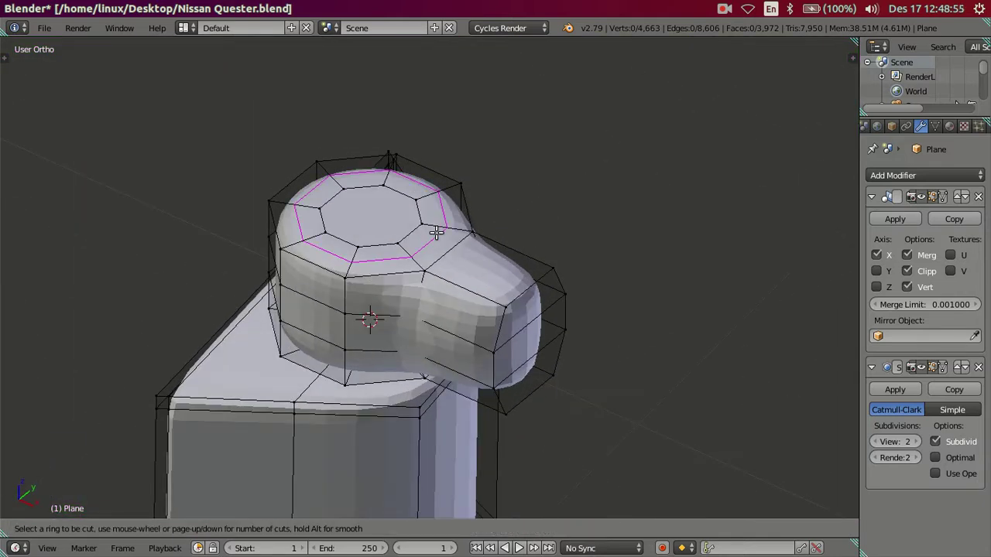
{"action": "scroll", "coordinate": [437, 232], "scroll_direction": "up", "scroll_amount": 1}
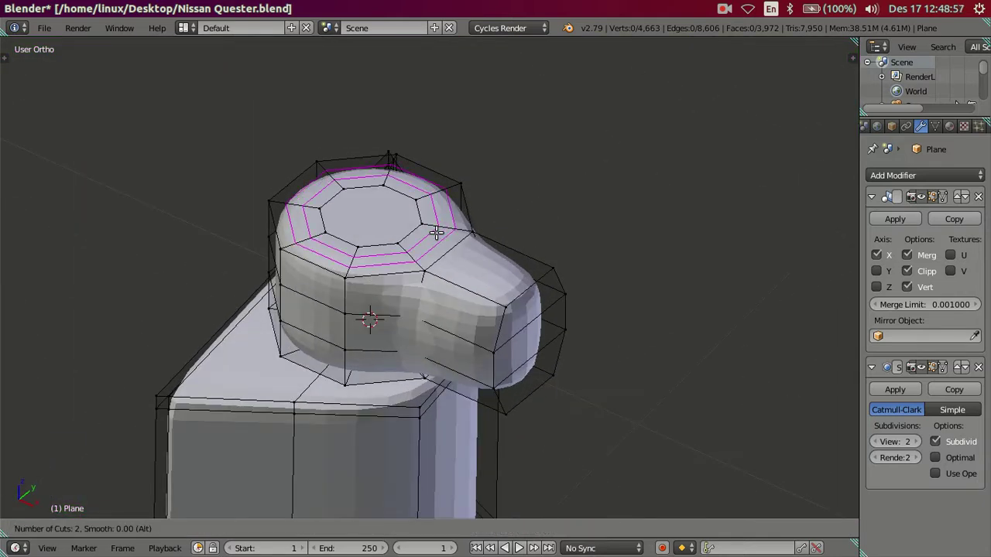
{"action": "left_click", "coordinate": [436, 233]}
{"action": "right_click", "coordinate": [437, 232]}
{"action": "mouse_move", "coordinate": [436, 233]}
{"action": "middle_mouse_down"}
{"action": "mouse_move", "coordinate": [466, 209]}
{"action": "mouse_move", "coordinate": [449, 206]}
{"action": "middle_mouse_up"}
Dissolve one of the two new rings on the top cap and check the result
{"action": "right_click", "coordinate": [435, 203], "text": "alt"}
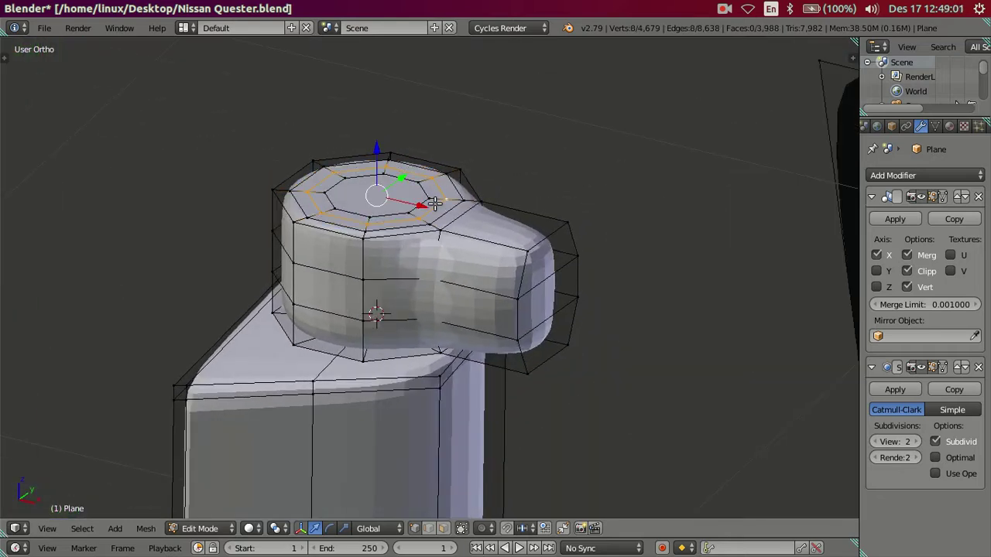
{"action": "key", "text": "x"}
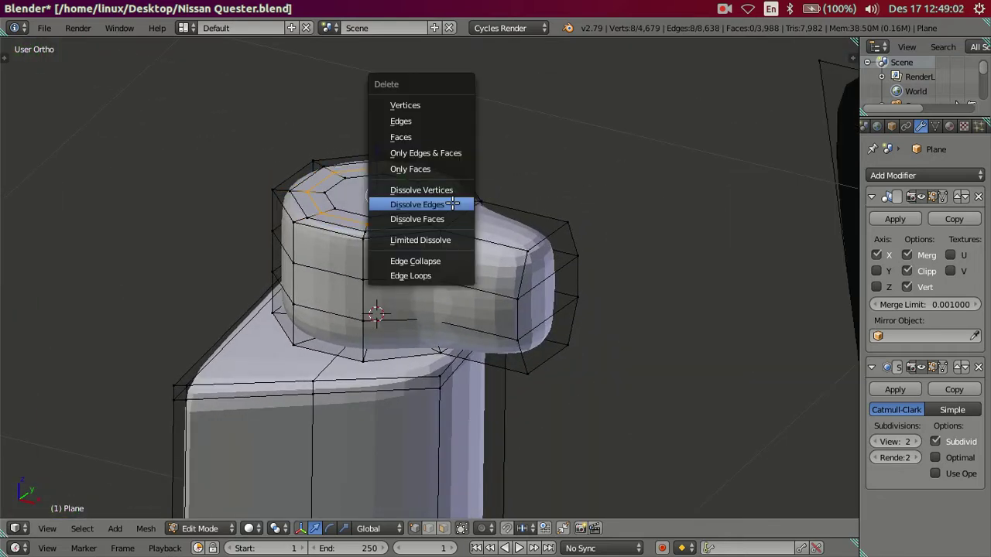
{"action": "left_click", "coordinate": [452, 204]}
{"action": "scroll", "coordinate": [428, 250], "scroll_direction": "down", "scroll_amount": 3}
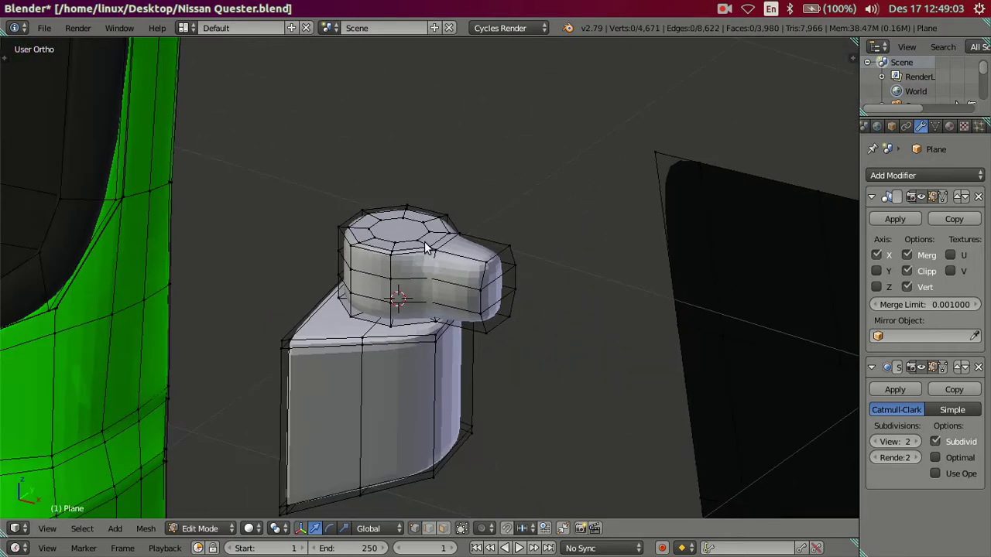
{"action": "key", "text": "Tab"}
{"action": "scroll", "coordinate": [427, 252], "scroll_direction": "up", "scroll_amount": 2}
{"action": "scroll", "coordinate": [396, 310], "scroll_direction": "up", "scroll_amount": 2}
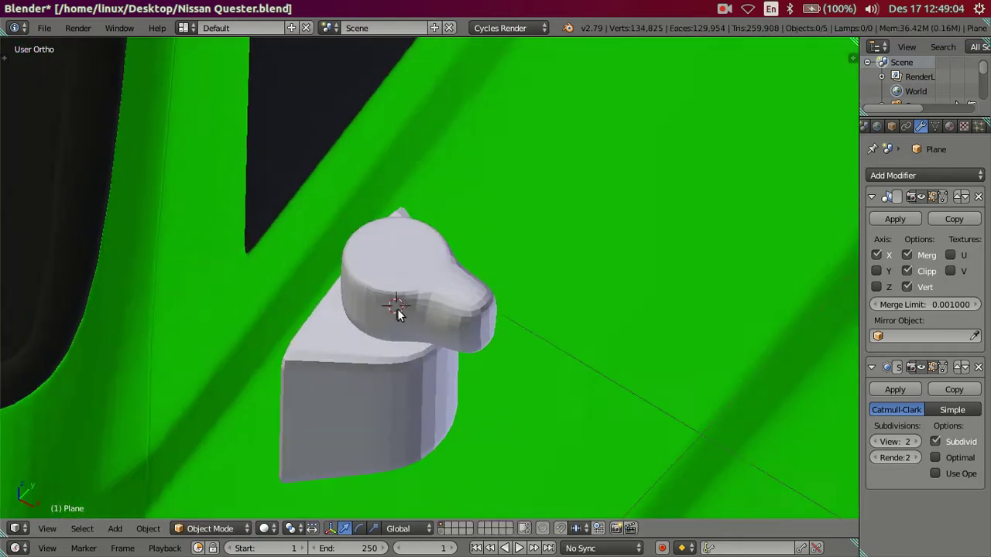
{"action": "mouse_move", "coordinate": [397, 310]}
{"action": "middle_mouse_down"}
{"action": "mouse_move", "coordinate": [353, 257]}
{"action": "mouse_move", "coordinate": [380, 194]}
{"action": "mouse_move", "coordinate": [346, 285]}
{"action": "middle_mouse_up"}
{"action": "scroll", "coordinate": [346, 285], "scroll_direction": "up", "scroll_amount": 2}
{"action": "key", "text": "Tab"}
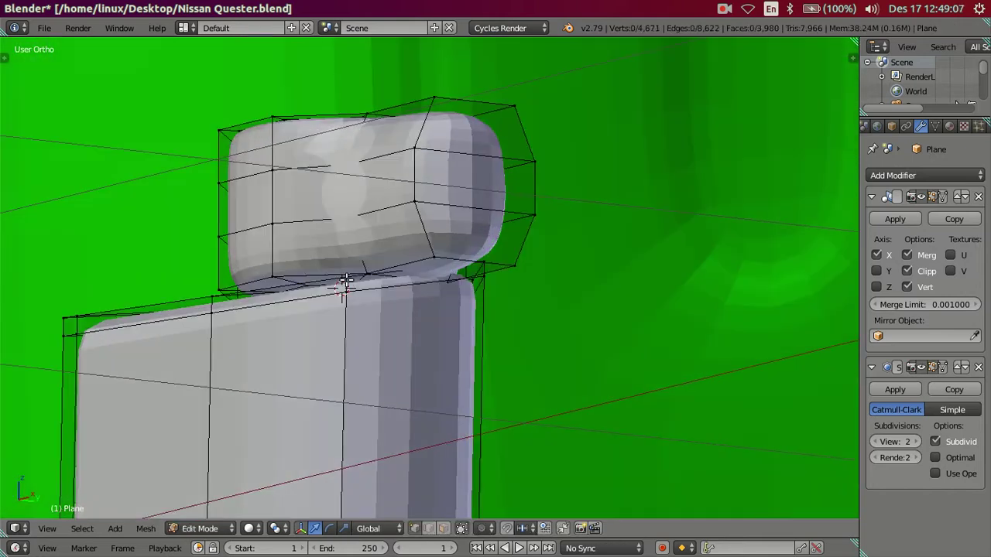
{"action": "scroll", "coordinate": [317, 447], "scroll_direction": "down", "scroll_amount": 4}
Hide the lower block and all its connected geometry
{"action": "right_click", "coordinate": [382, 400]}
{"action": "key", "text": "ctrl+l"}
{"action": "key", "text": "h"}
{"action": "scroll", "coordinate": [387, 401], "scroll_direction": "up", "scroll_amount": 2}
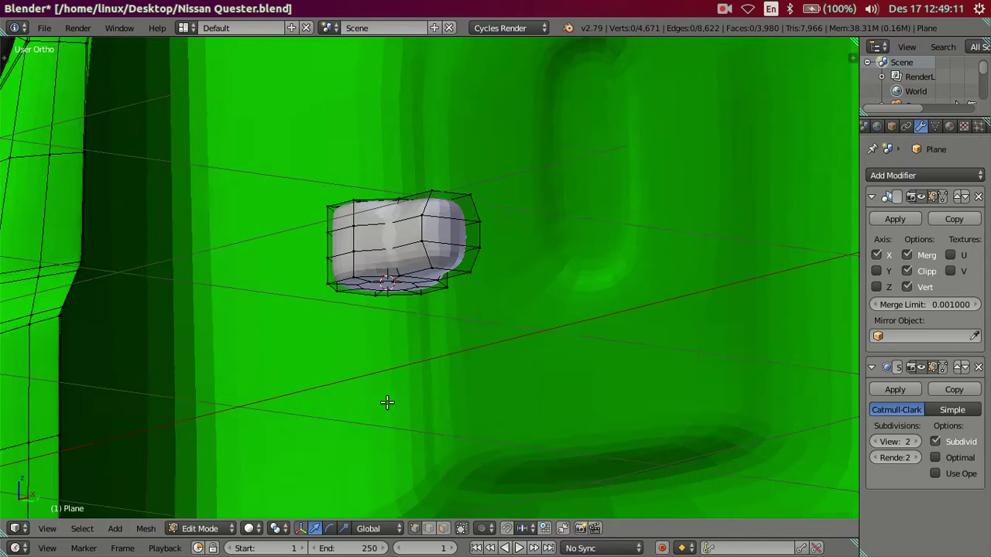
{"action": "scroll", "coordinate": [378, 341], "scroll_direction": "up", "scroll_amount": 3}
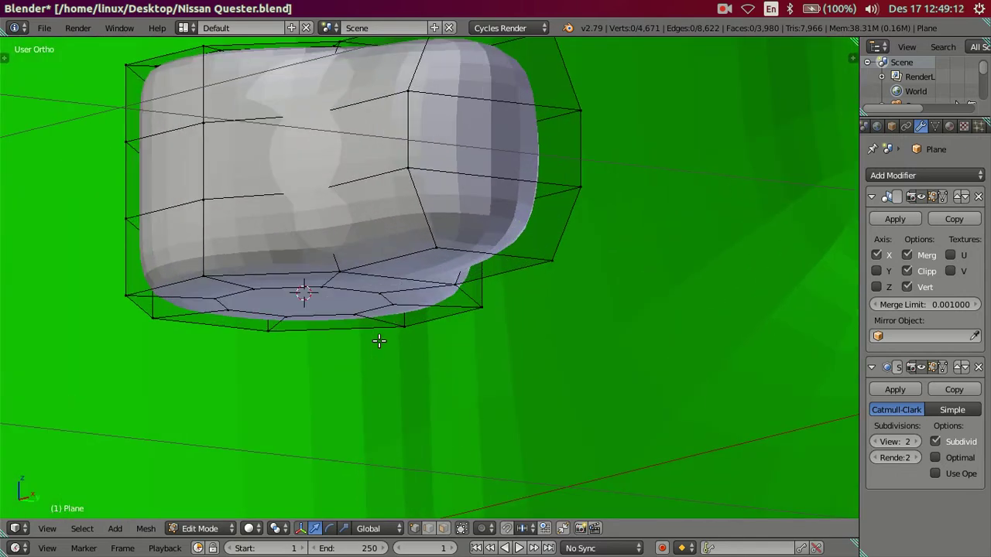
Loop-cut two rings on the bottom cap and dissolve the outer one
{"action": "key", "text": "ctrl+r"}
{"action": "key", "text": "2"}
{"action": "left_click", "coordinate": [408, 304]}
{"action": "middle_click_drag", "start_coordinate": [409, 304], "coordinate": [434, 279]}
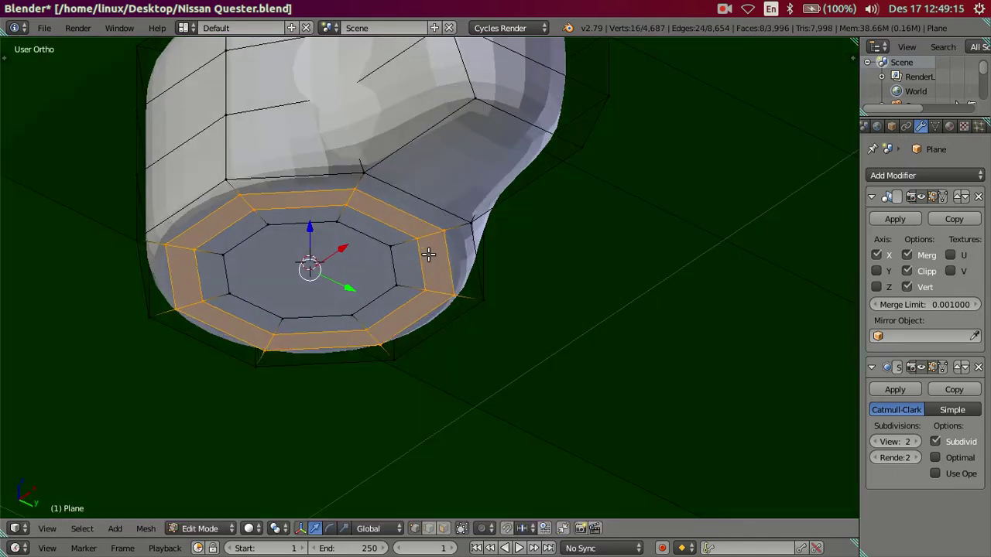
{"action": "right_click", "coordinate": [448, 269], "text": "alt"}
{"action": "key", "text": "x"}
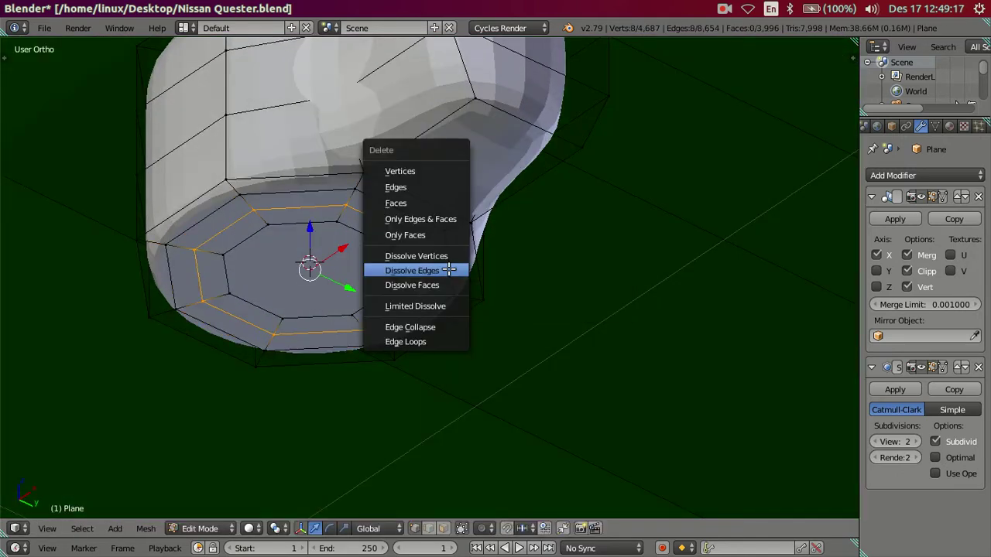
{"action": "left_click", "coordinate": [448, 270]}
{"action": "scroll", "coordinate": [421, 257], "scroll_direction": "down", "scroll_amount": 3}
{"action": "mouse_move", "coordinate": [422, 257]}
{"action": "middle_mouse_down"}
{"action": "mouse_move", "coordinate": [495, 338]}
{"action": "mouse_move", "coordinate": [430, 371]}
{"action": "mouse_move", "coordinate": [462, 392]}
{"action": "middle_mouse_up"}
{"action": "scroll", "coordinate": [462, 392], "scroll_direction": "up", "scroll_amount": 2}
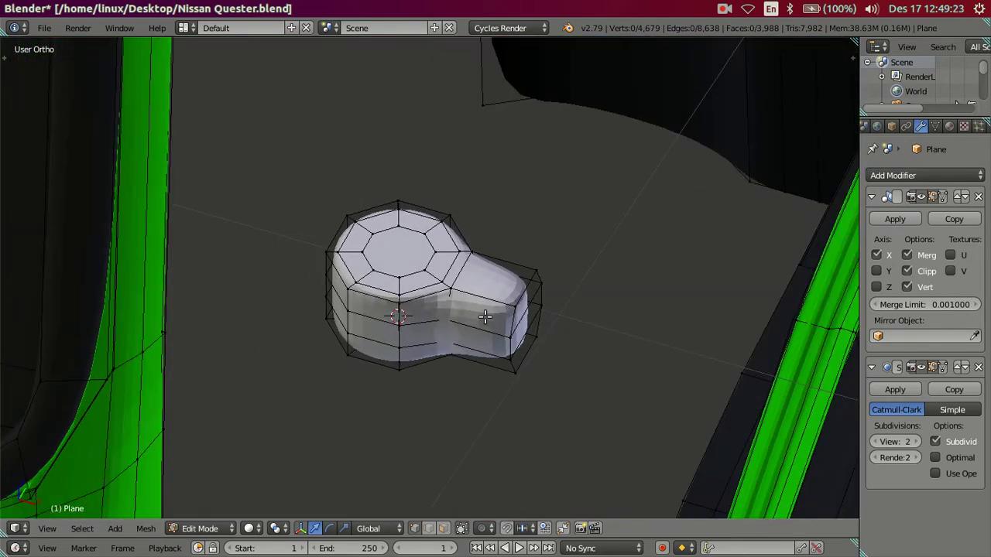
Add four edge rings along the side arm, then undo them
{"action": "key", "text": "ctrl+r"}
{"action": "scroll", "coordinate": [484, 300], "scroll_direction": "up", "scroll_amount": 2}
{"action": "scroll", "coordinate": [483, 300], "scroll_direction": "up", "scroll_amount": 2}
{"action": "scroll", "coordinate": [484, 300], "scroll_direction": "down", "scroll_amount": 1}
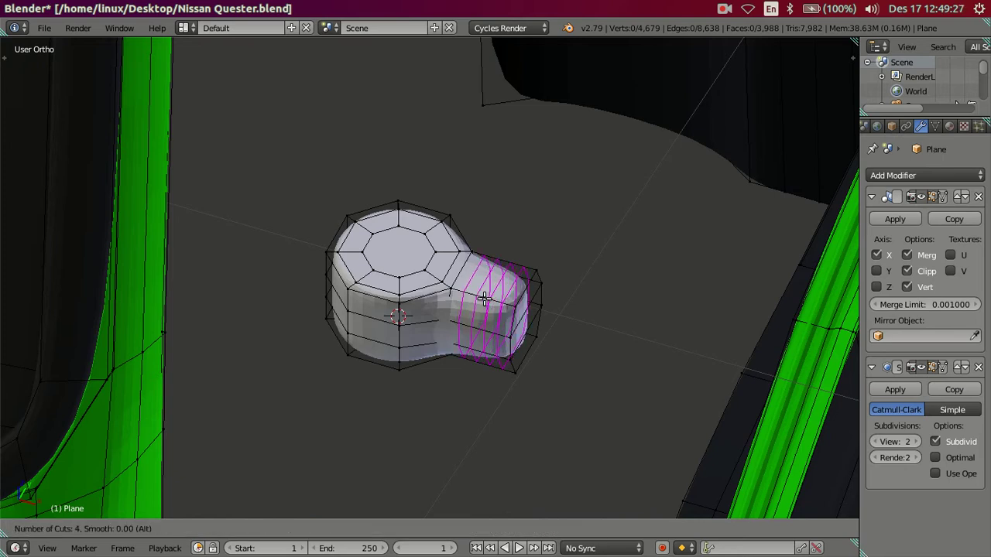
{"action": "left_click", "coordinate": [483, 300]}
{"action": "right_click", "coordinate": [483, 300]}
{"action": "scroll", "coordinate": [484, 300], "scroll_direction": "up", "scroll_amount": 1}
{"action": "scroll", "coordinate": [535, 302], "scroll_direction": "up", "scroll_amount": 2}
{"action": "key", "text": "ctrl+z"}
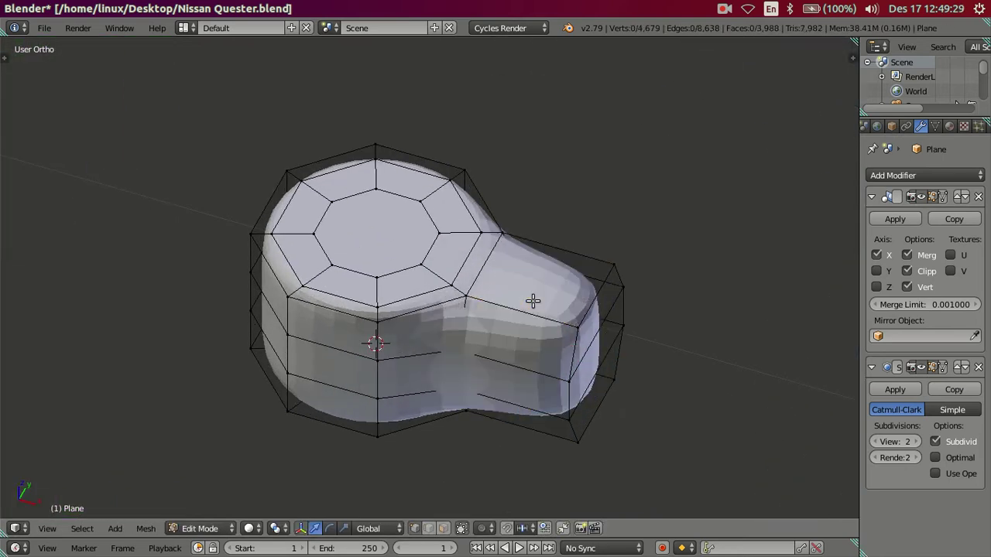
In edge mode, cut four rings along the side arm and dissolve them
{"action": "key", "text": "ctrl+Tab"}
{"action": "left_click", "coordinate": [537, 297]}
{"action": "key", "text": "ctrl+r"}
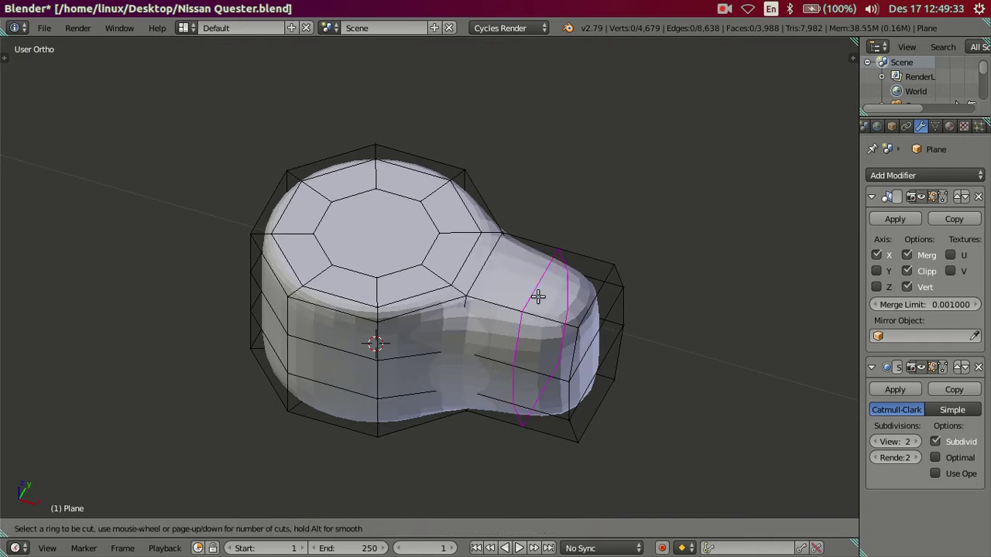
{"action": "scroll", "coordinate": [537, 297], "scroll_direction": "up", "scroll_amount": 3}
{"action": "left_click", "coordinate": [535, 292]}
{"action": "right_click", "coordinate": [580, 289]}
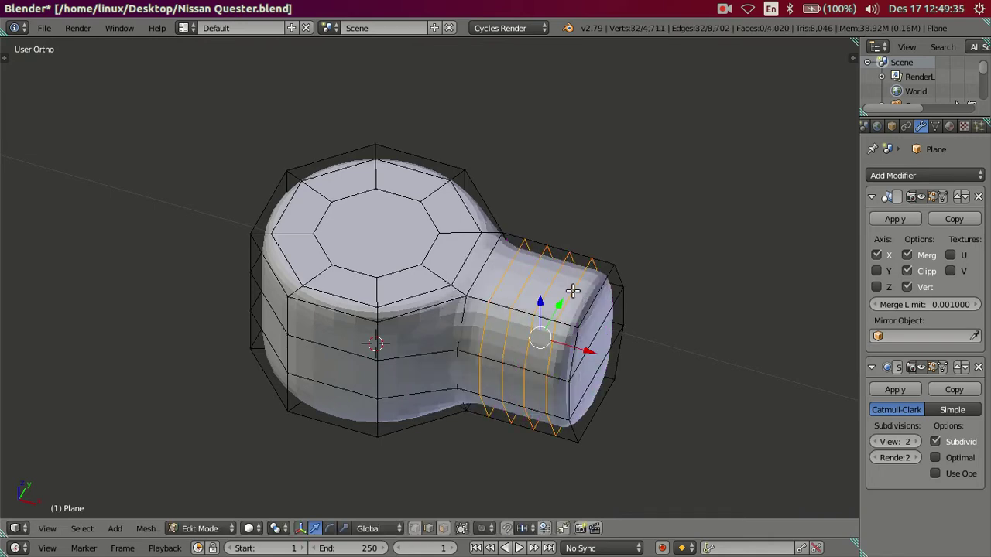
{"action": "key", "text": "x"}
{"action": "left_click", "coordinate": [702, 325]}
{"action": "scroll", "coordinate": [668, 347], "scroll_direction": "down", "scroll_amount": 3}
{"action": "mouse_move", "coordinate": [668, 347]}
{"action": "middle_mouse_down"}
{"action": "mouse_move", "coordinate": [582, 314]}
{"action": "mouse_move", "coordinate": [589, 243]}
{"action": "mouse_move", "coordinate": [480, 239]}
{"action": "mouse_move", "coordinate": [417, 293]}
{"action": "mouse_move", "coordinate": [392, 276]}
{"action": "middle_mouse_up"}
{"action": "scroll", "coordinate": [579, 224], "scroll_direction": "up", "scroll_amount": 3}
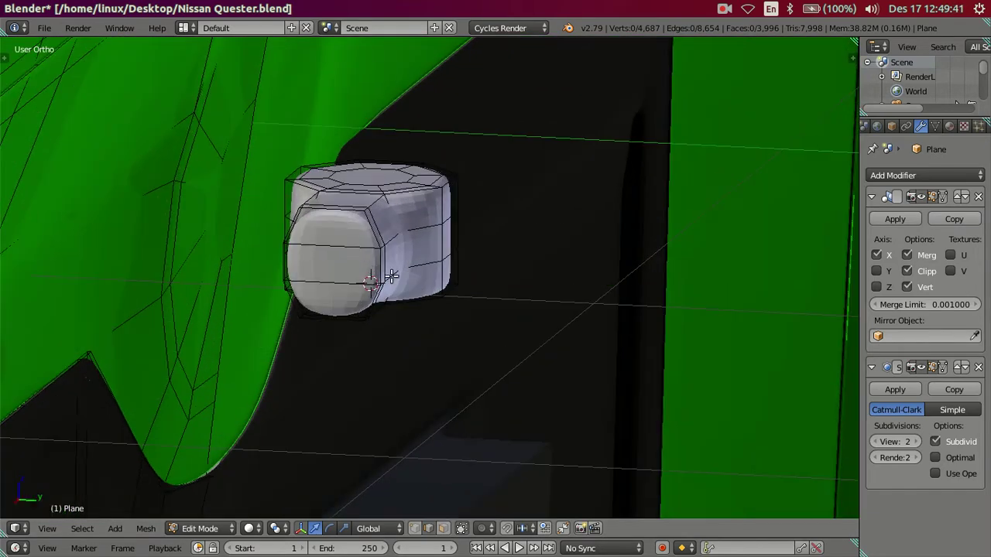
Extrude the arm's three end faces in place and shrink them
{"action": "right_click", "coordinate": [340, 233]}
{"action": "key", "text": "a"}
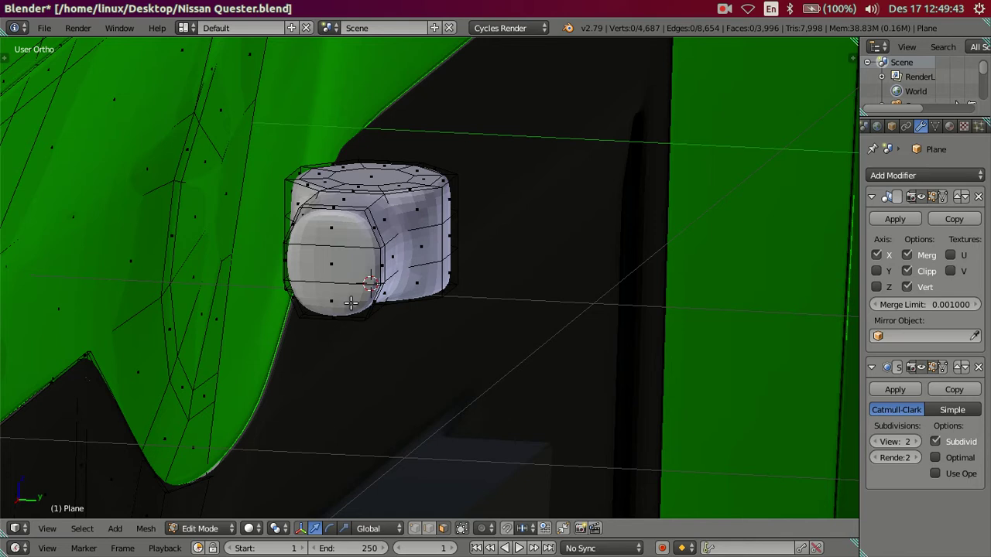
{"action": "right_click", "coordinate": [345, 239]}
{"action": "right_click", "coordinate": [341, 262], "text": "shift"}
{"action": "right_click", "coordinate": [340, 289], "text": "shift"}
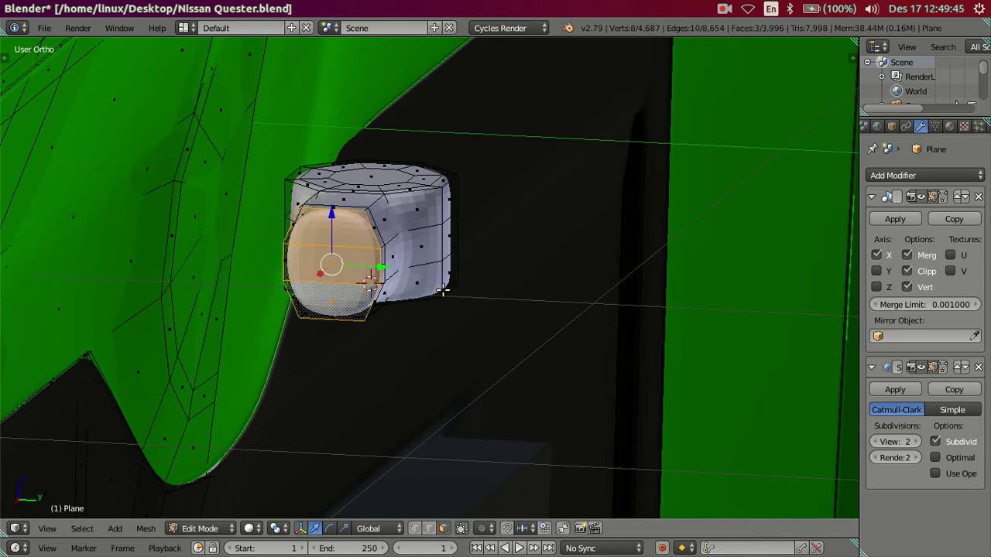
{"action": "middle_click_drag", "start_coordinate": [442, 291], "coordinate": [549, 275]}
{"action": "key", "text": "e"}
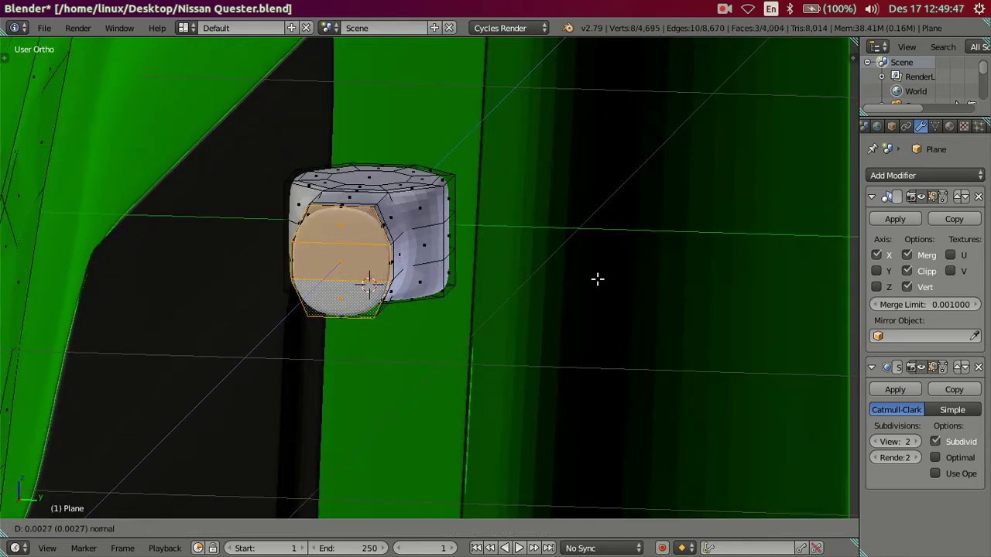
{"action": "right_click", "coordinate": [594, 279]}
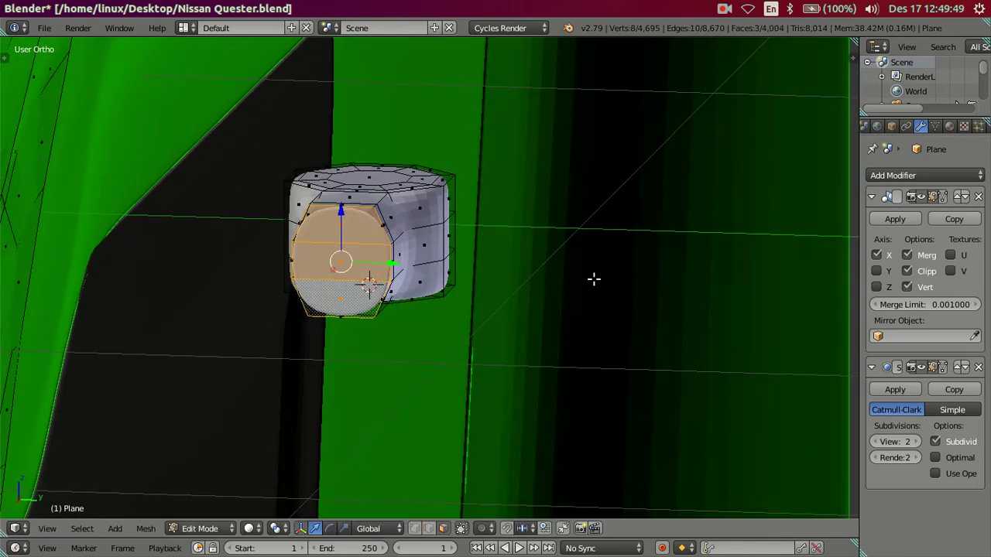
{"action": "key", "text": "s"}
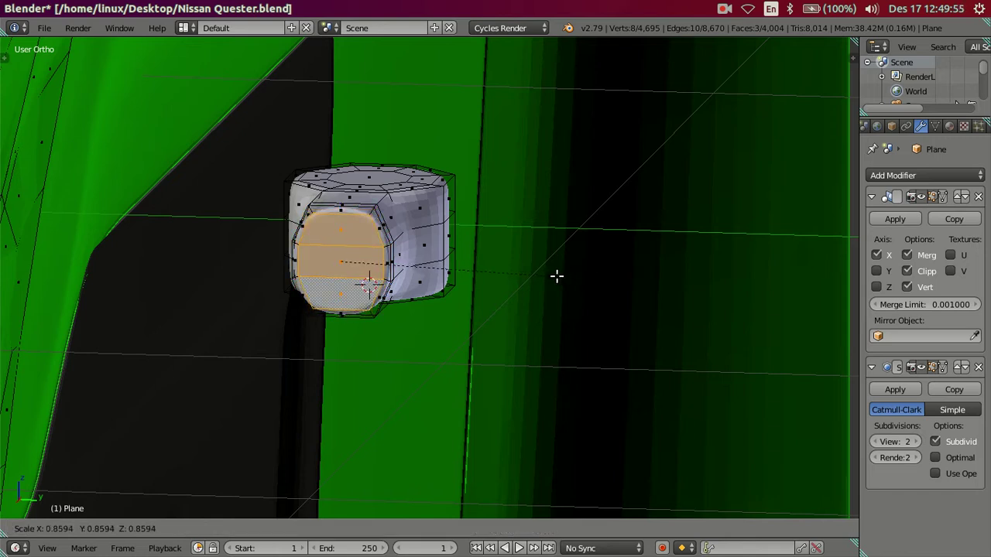
{"action": "left_click", "coordinate": [553, 277]}
{"action": "mouse_move", "coordinate": [550, 278]}
{"action": "middle_mouse_down"}
{"action": "mouse_move", "coordinate": [487, 314]}
{"action": "mouse_move", "coordinate": [506, 316]}
{"action": "mouse_move", "coordinate": [641, 232]}
{"action": "mouse_move", "coordinate": [648, 203]}
{"action": "mouse_move", "coordinate": [614, 254]}
{"action": "middle_mouse_up"}
Leave Edit Mode and inspect the mirror from the front in wireframe
{"action": "key", "text": "Tab"}
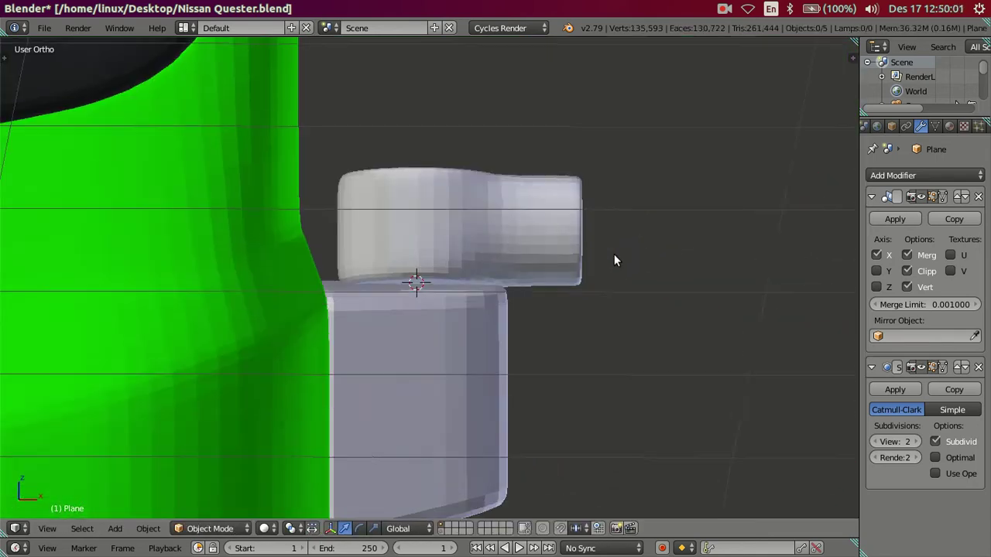
{"action": "key", "text": "KP_1"}
{"action": "scroll", "coordinate": [615, 256], "scroll_direction": "down", "scroll_amount": 2}
{"action": "scroll", "coordinate": [615, 255], "scroll_direction": "down", "scroll_amount": 2}
{"action": "scroll", "coordinate": [614, 262], "scroll_direction": "up", "scroll_amount": 1}
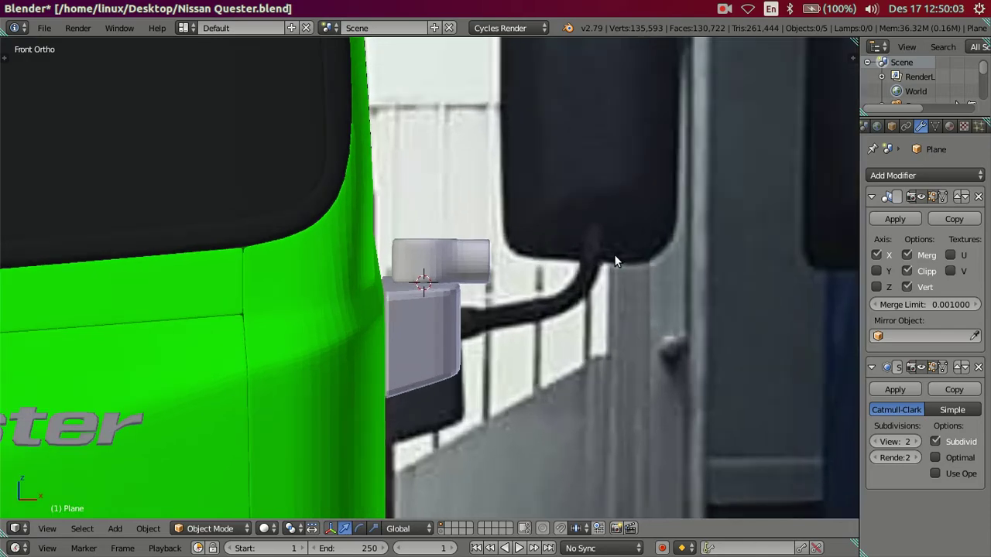
{"action": "key", "text": "z"}
{"action": "mouse_move", "coordinate": [616, 261]}
{"action": "middle_mouse_down"}
{"action": "mouse_move", "coordinate": [442, 265]}
{"action": "mouse_move", "coordinate": [420, 283]}
{"action": "middle_mouse_up"}
Isolate the mirror in Edit Mode and view it from the right side in solid shading
{"action": "key", "text": "KP_Divide"}
{"action": "key", "text": "Tab"}
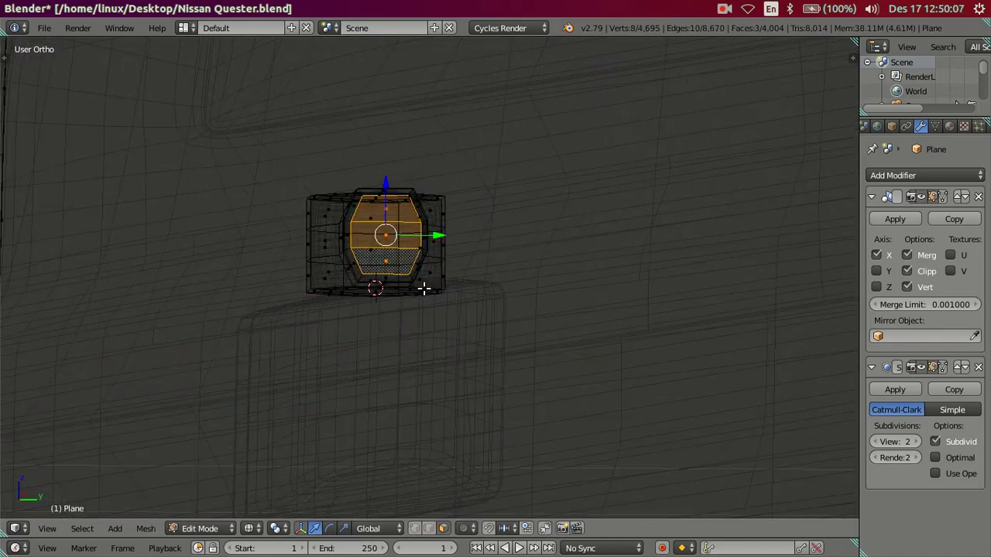
{"action": "scroll", "coordinate": [424, 288], "scroll_direction": "up", "scroll_amount": 2}
{"action": "key", "text": "z"}
{"action": "key", "text": "KP_1"}
{"action": "key", "text": "KP_3"}
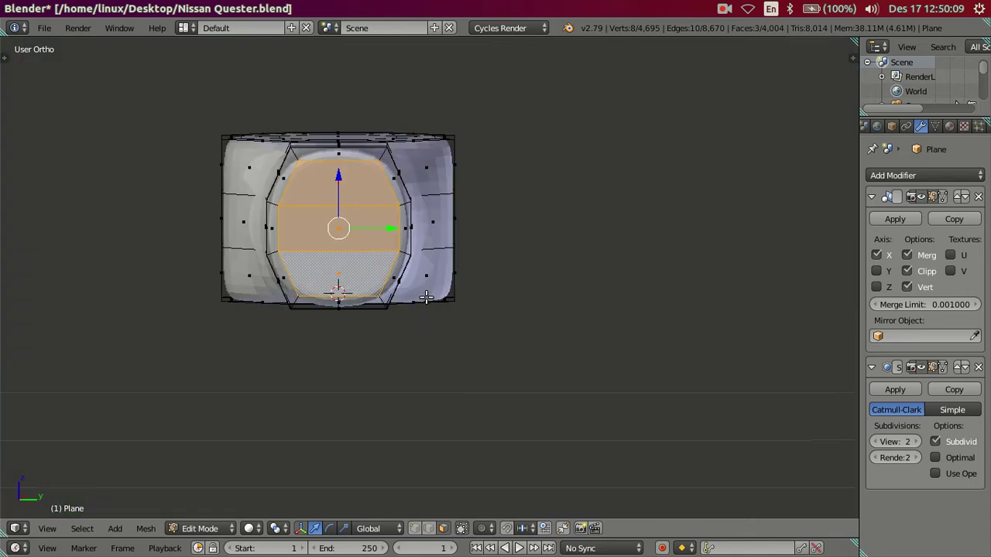
{"action": "scroll", "coordinate": [423, 284], "scroll_direction": "up", "scroll_amount": 1}
{"action": "scroll", "coordinate": [423, 285], "scroll_direction": "up", "scroll_amount": 2}
{"action": "middle_click_drag", "start_coordinate": [425, 277], "coordinate": [481, 305], "text": "shift"}
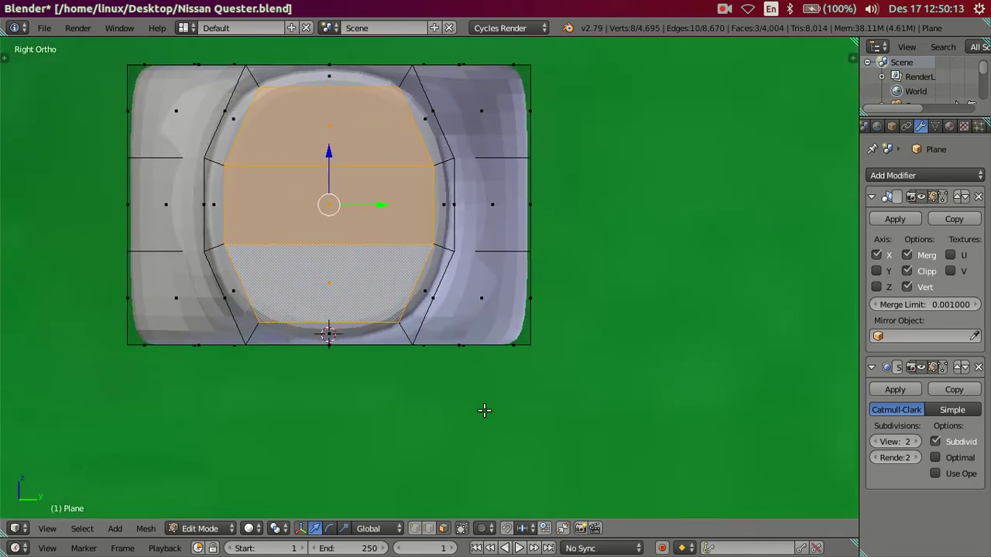
{"action": "scroll", "coordinate": [479, 405], "scroll_direction": "down", "scroll_amount": 1}
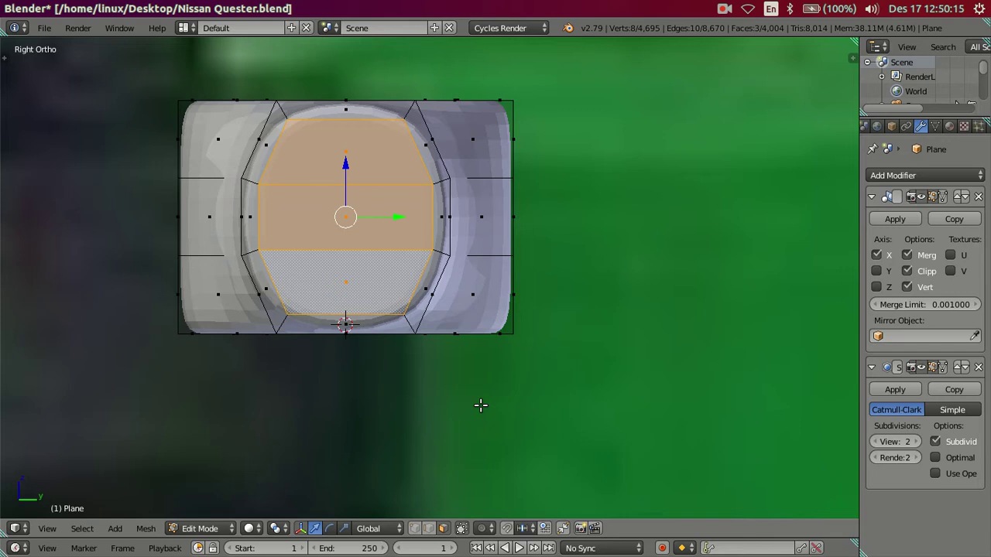
Switch to edge select and select only the mirror face's bottom edge, abandoning a trial vertical scale
{"action": "key", "text": "s"}
{"action": "key", "text": "z"}
{"action": "key", "text": "Escape"}
{"action": "right_click", "coordinate": [345, 318]}
{"action": "left_click", "coordinate": [428, 528]}
{"action": "right_click", "coordinate": [366, 291]}
{"action": "right_click", "coordinate": [335, 123], "text": "shift"}
{"action": "key", "text": "s"}
{"action": "key", "text": "z"}
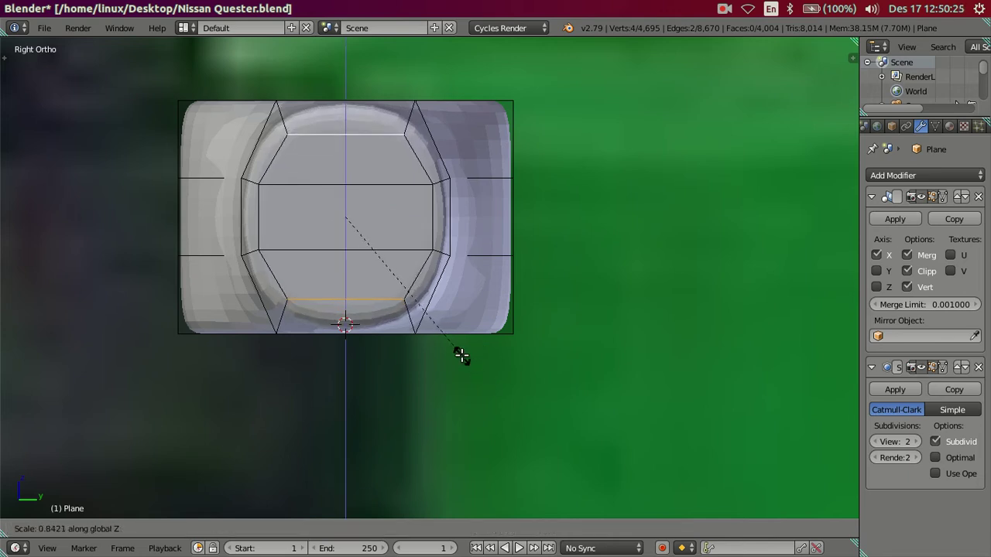
{"action": "key", "text": "Escape"}
{"action": "right_click", "coordinate": [364, 315]}
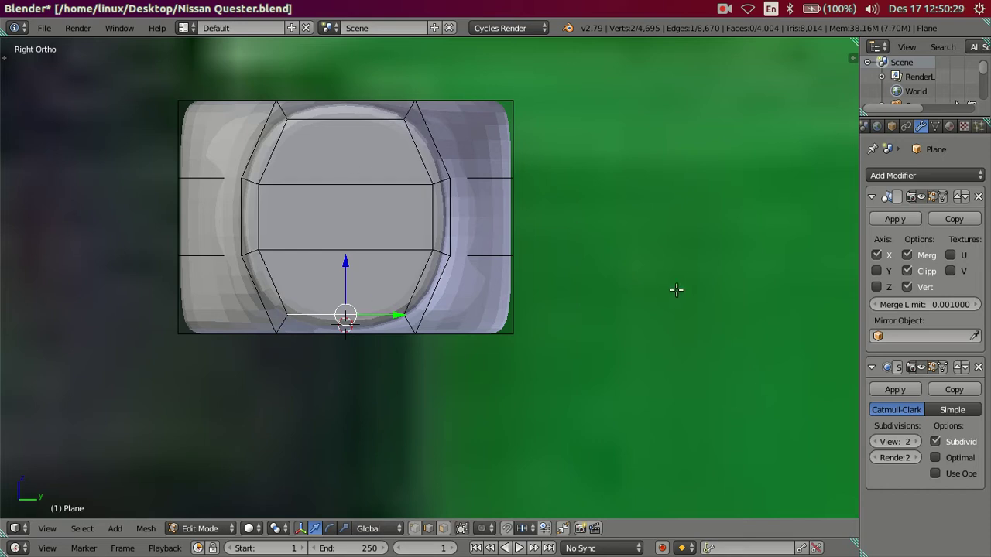
Scale the bottom edge to 0.7 and the top edge to 0.75
{"action": "key", "text": "s"}
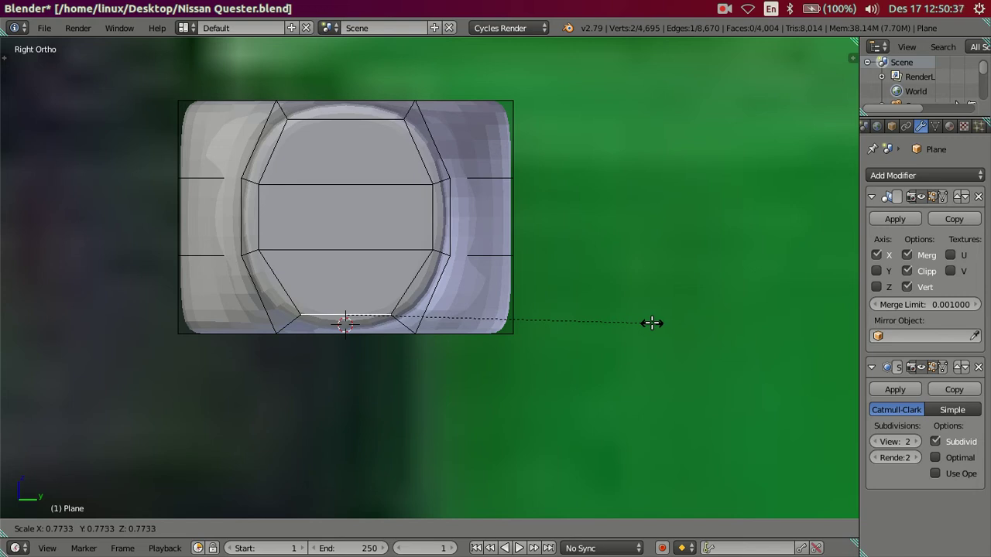
{"action": "type", "text": ".5"}
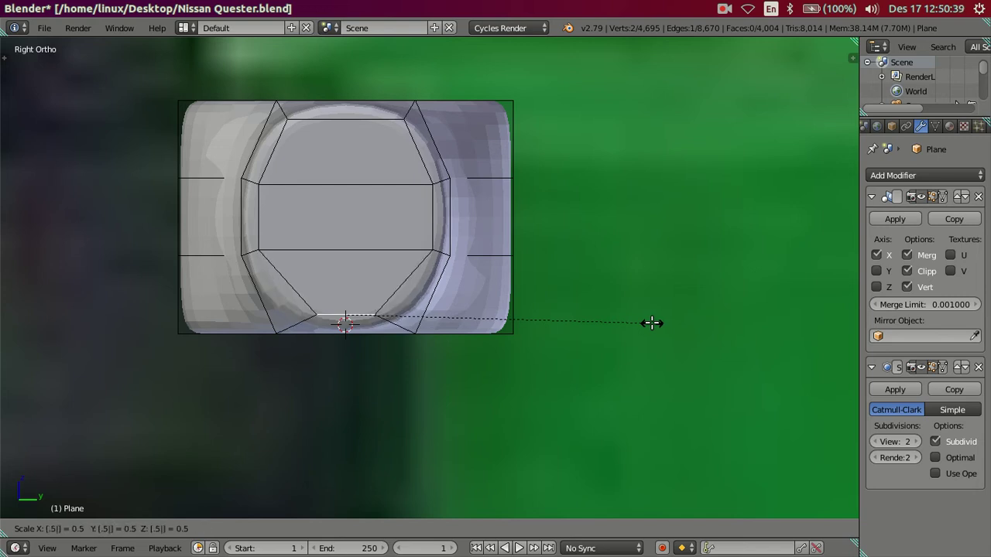
{"action": "key", "text": "Escape"}
{"action": "type", "text": "s.7"}
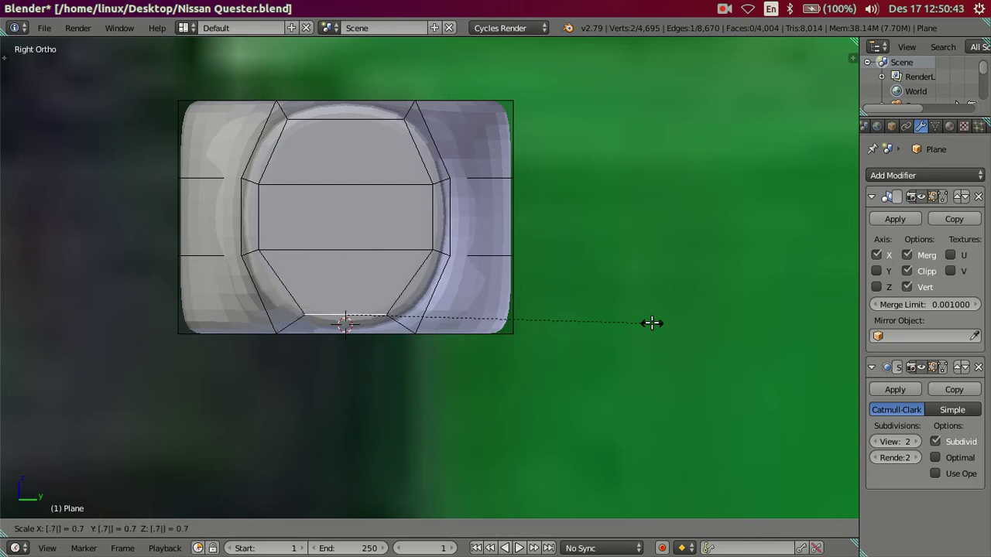
{"action": "key", "text": "Return"}
{"action": "right_click", "coordinate": [345, 120]}
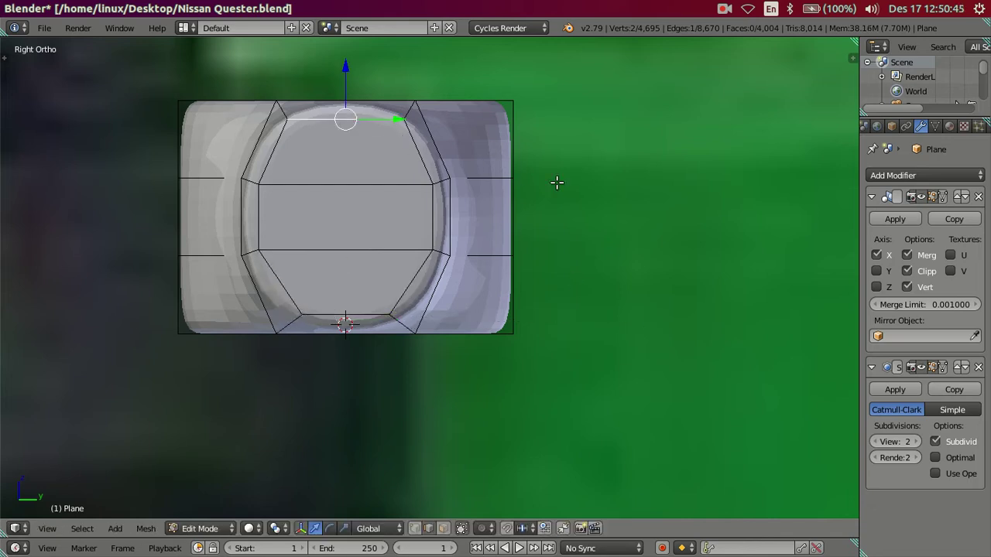
{"action": "type", "text": "s.75"}
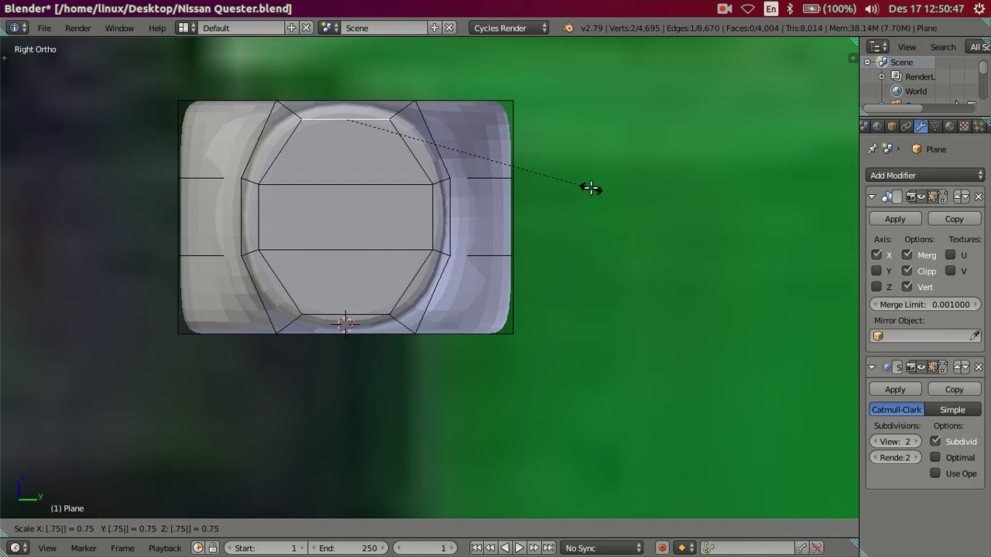
{"action": "key", "text": "Return"}
Clear the selection and select the two middle horizontal edges
{"action": "key", "text": "a"}
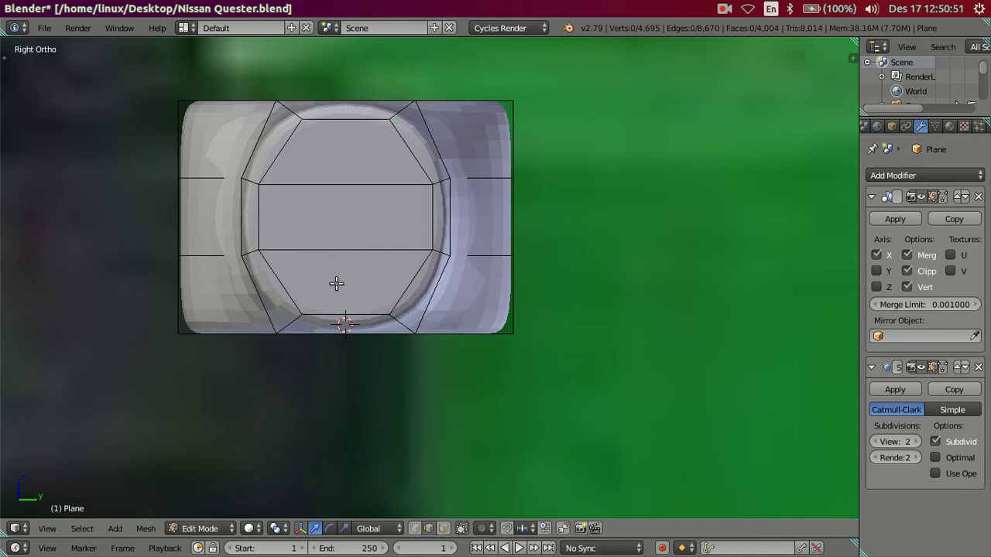
{"action": "right_click", "coordinate": [349, 250]}
{"action": "right_click", "coordinate": [345, 184], "text": "shift"}
Snap the 3D cursor to the middle edges' centre and add a circle mesh there
{"action": "key", "text": "shift+s"}
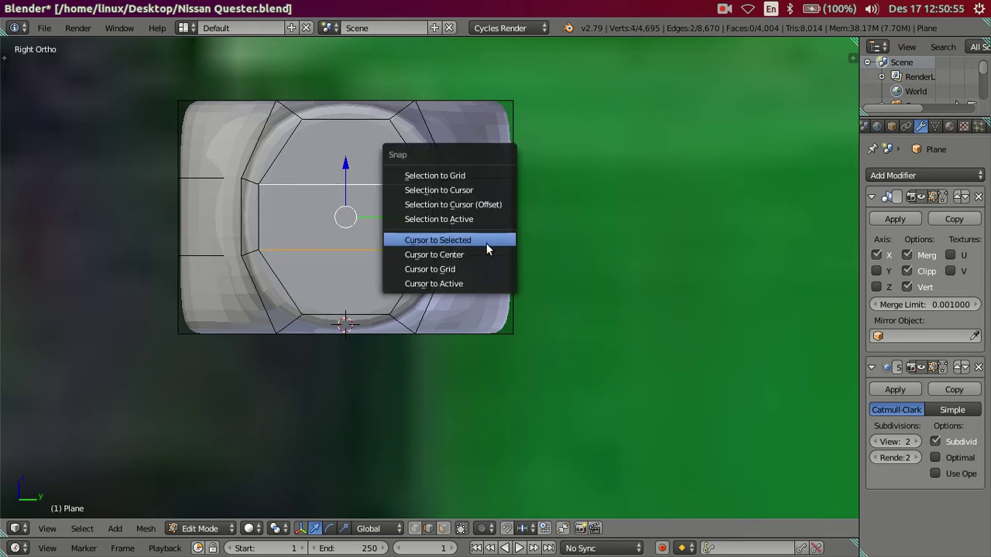
{"action": "left_click", "coordinate": [486, 242]}
{"action": "scroll", "coordinate": [511, 242], "scroll_direction": "down", "scroll_amount": 1}
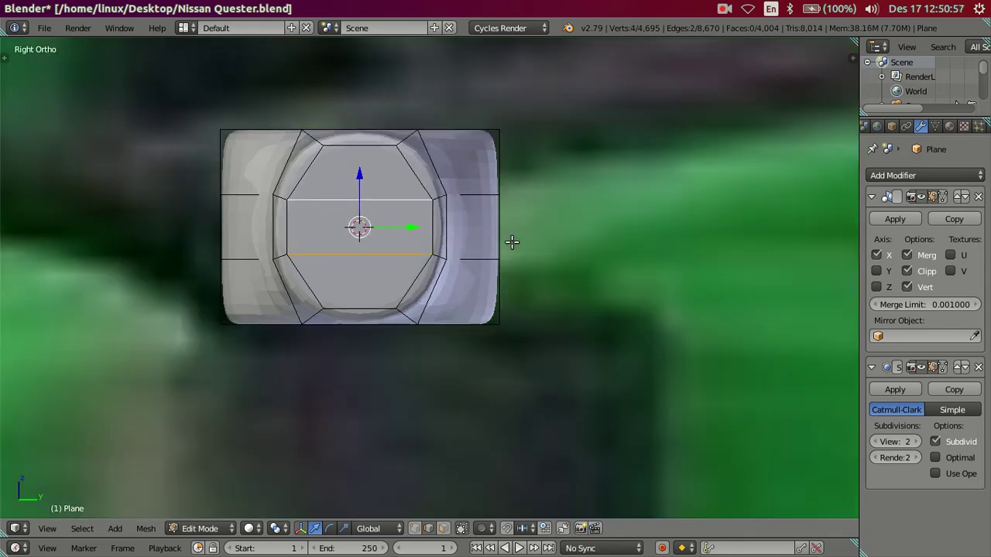
{"action": "scroll", "coordinate": [512, 242], "scroll_direction": "down", "scroll_amount": 1}
{"action": "key", "text": "shift+a"}
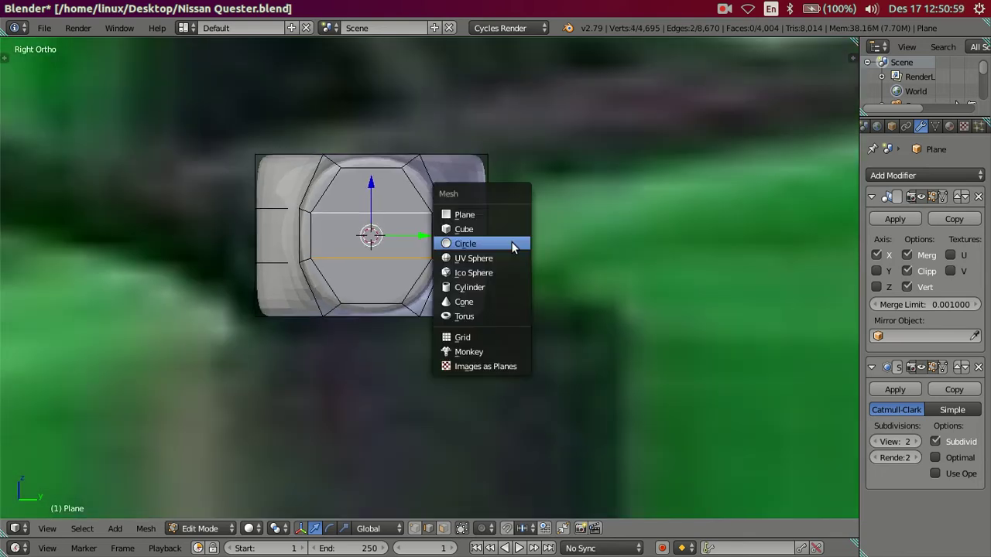
{"action": "left_click", "coordinate": [511, 243]}
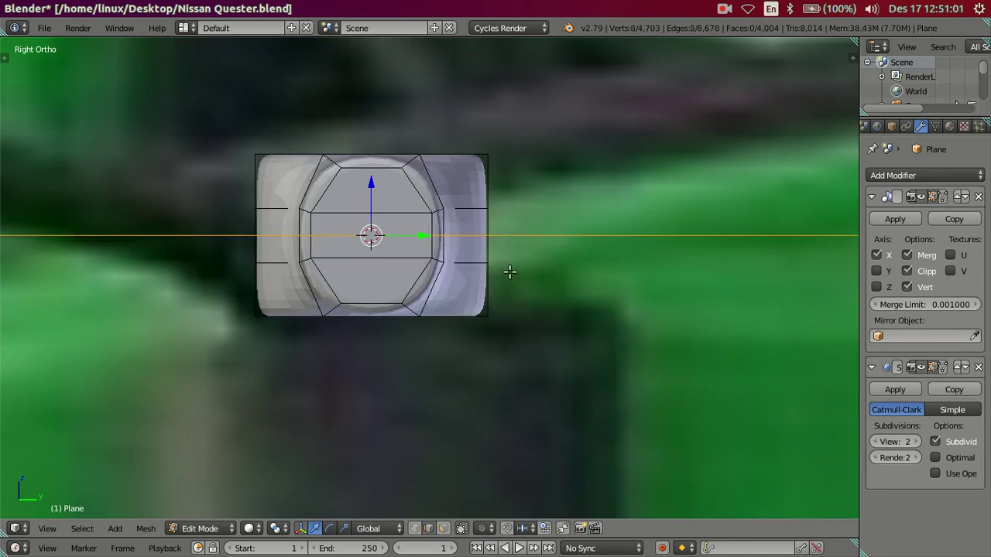
{"action": "scroll", "coordinate": [506, 274], "scroll_direction": "down", "scroll_amount": 3}
{"action": "scroll", "coordinate": [506, 274], "scroll_direction": "down", "scroll_amount": 5}
{"action": "mouse_move", "coordinate": [480, 283]}
{"action": "middle_mouse_down"}
{"action": "mouse_move", "coordinate": [514, 361]}
{"action": "mouse_move", "coordinate": [507, 418]}
{"action": "mouse_move", "coordinate": [484, 368]}
{"action": "middle_mouse_up"}
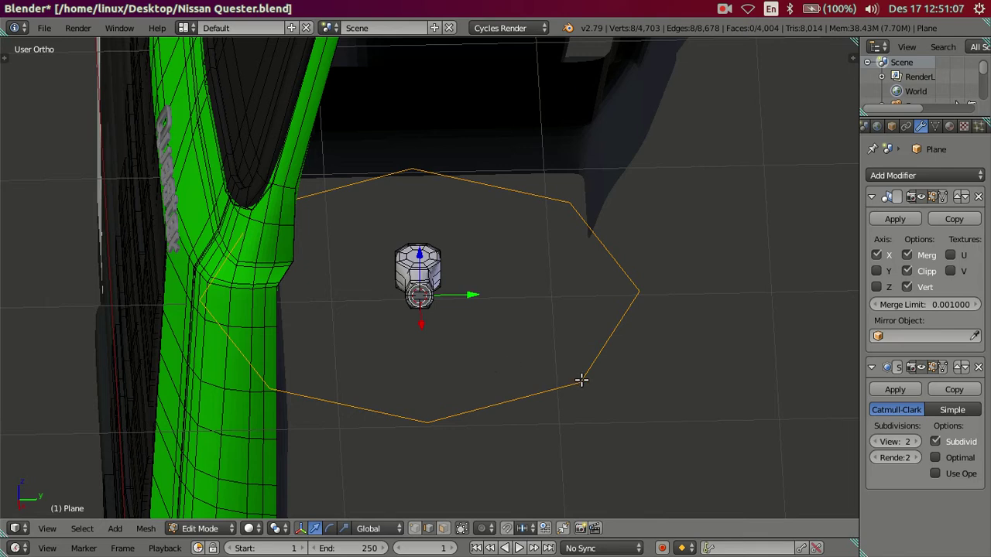
Rotate the new circle 90° around the Y axis
{"action": "key", "text": "r"}
{"action": "key", "text": "y"}
{"action": "key", "text": "9"}
{"action": "key", "text": "0"}
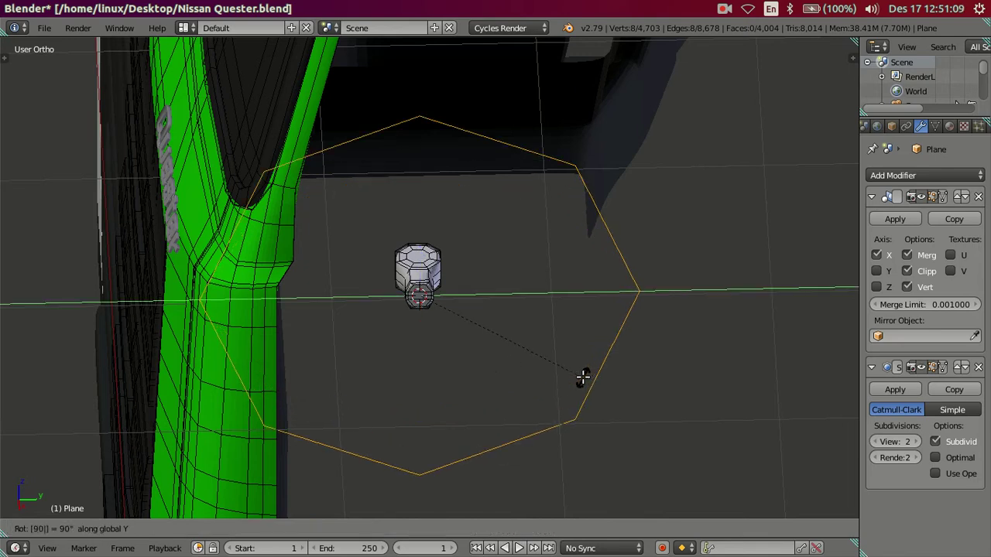
{"action": "key", "text": "Return"}
From the right-side view, shrink the circle to about 0.42 scale inside the face
{"action": "mouse_move", "coordinate": [504, 341]}
{"action": "middle_mouse_down"}
{"action": "mouse_move", "coordinate": [586, 304]}
{"action": "mouse_move", "coordinate": [488, 322]}
{"action": "middle_mouse_up"}
{"action": "key", "text": "KP_5"}
{"action": "key", "text": "KP_3"}
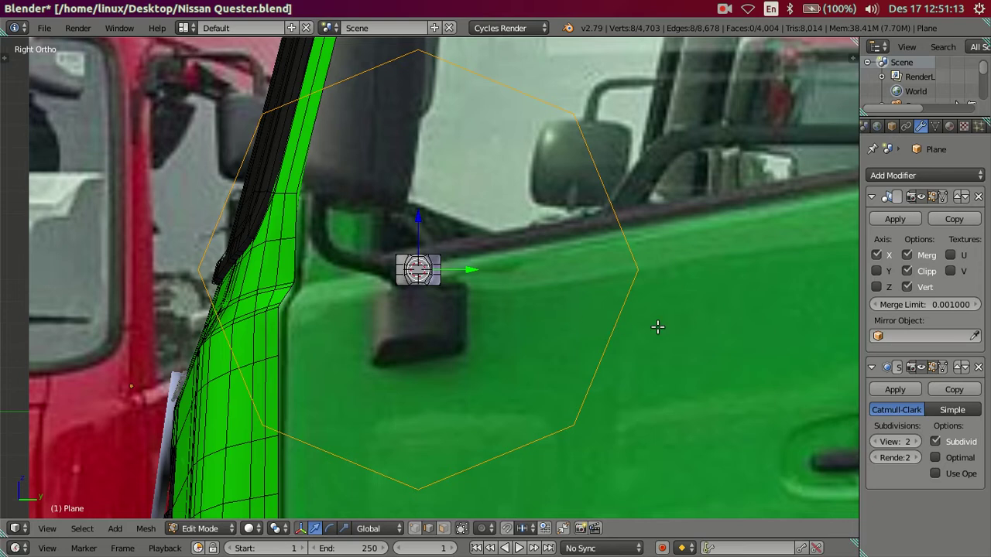
{"action": "key", "text": "s"}
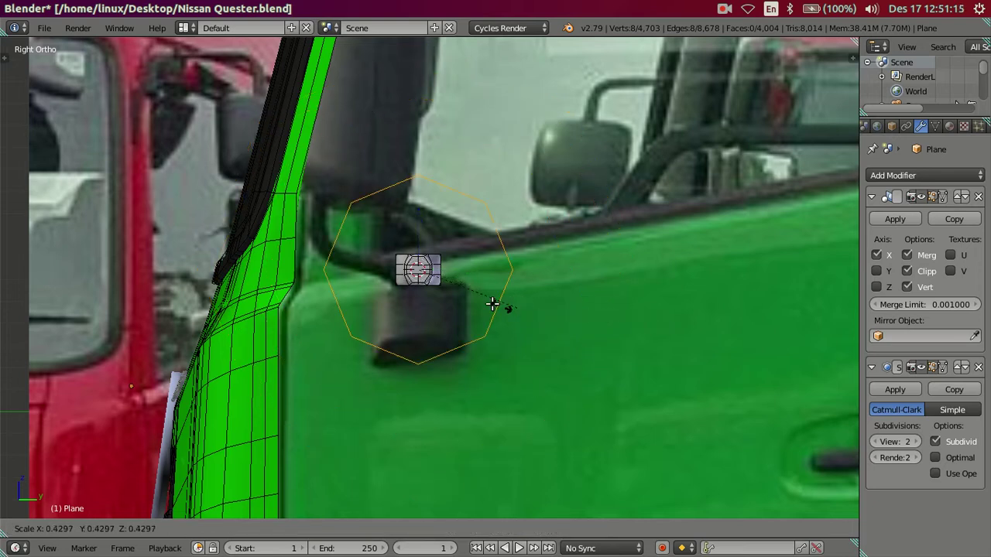
{"action": "left_click", "coordinate": [436, 287]}
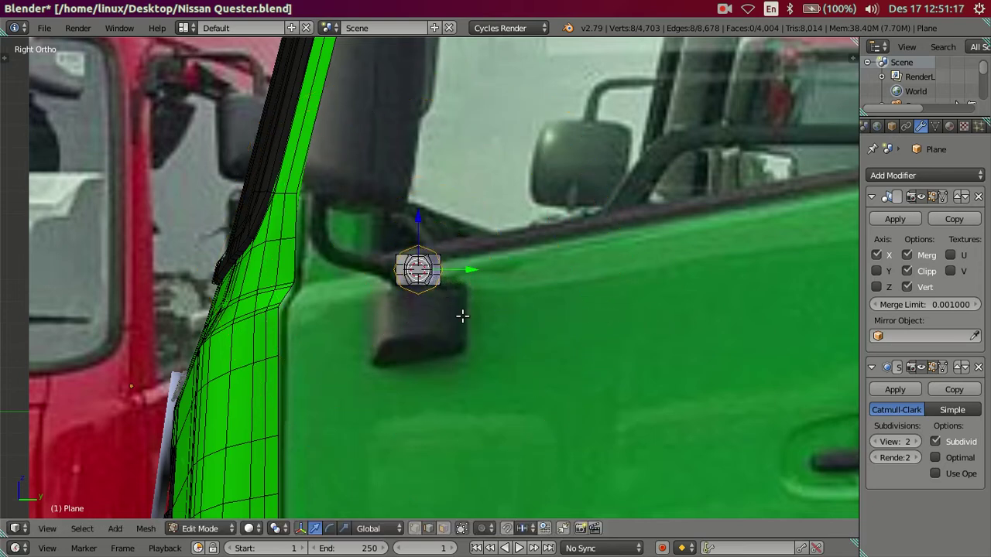
{"action": "scroll", "coordinate": [480, 310], "scroll_direction": "up", "scroll_amount": 7}
{"action": "scroll", "coordinate": [587, 289], "scroll_direction": "up", "scroll_amount": 1}
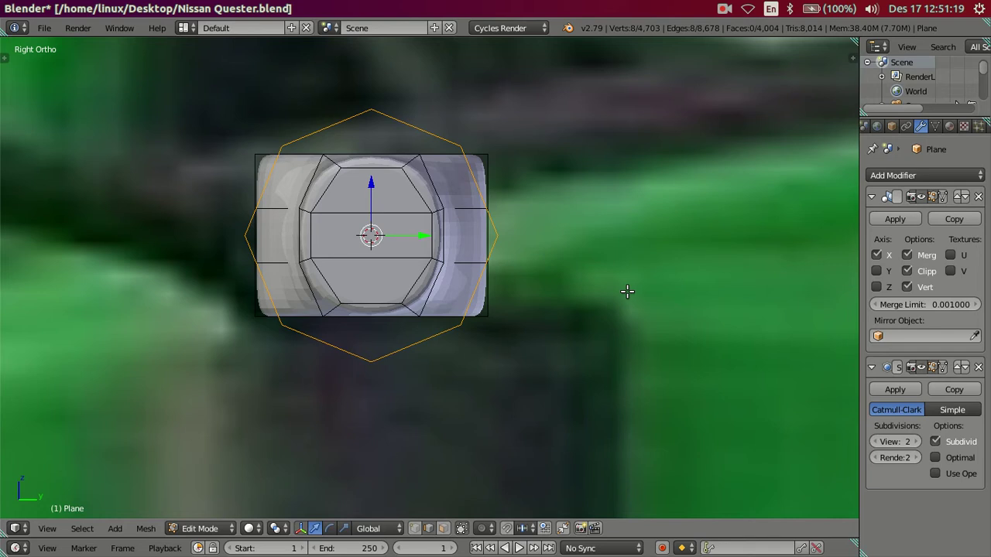
{"action": "key", "text": "s"}
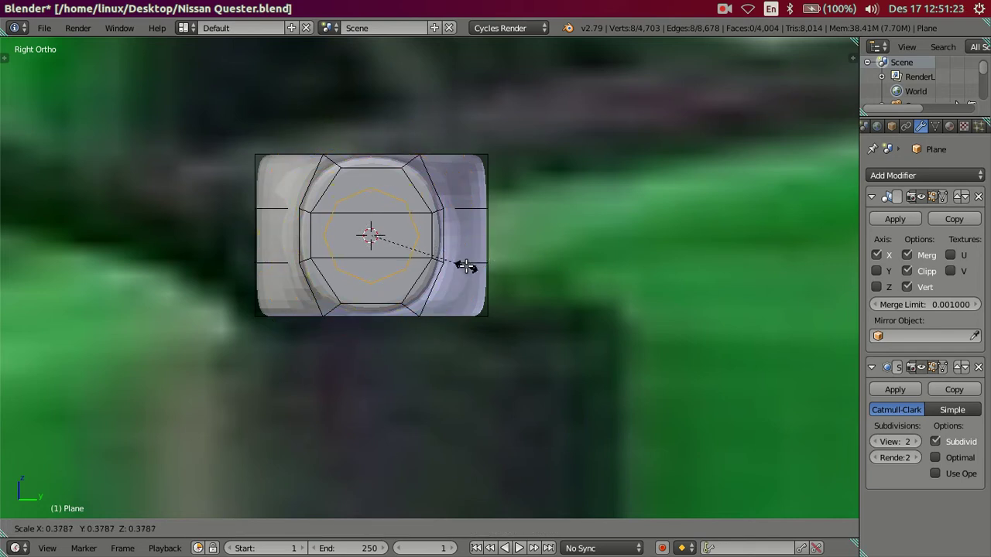
{"action": "left_click", "coordinate": [475, 273]}
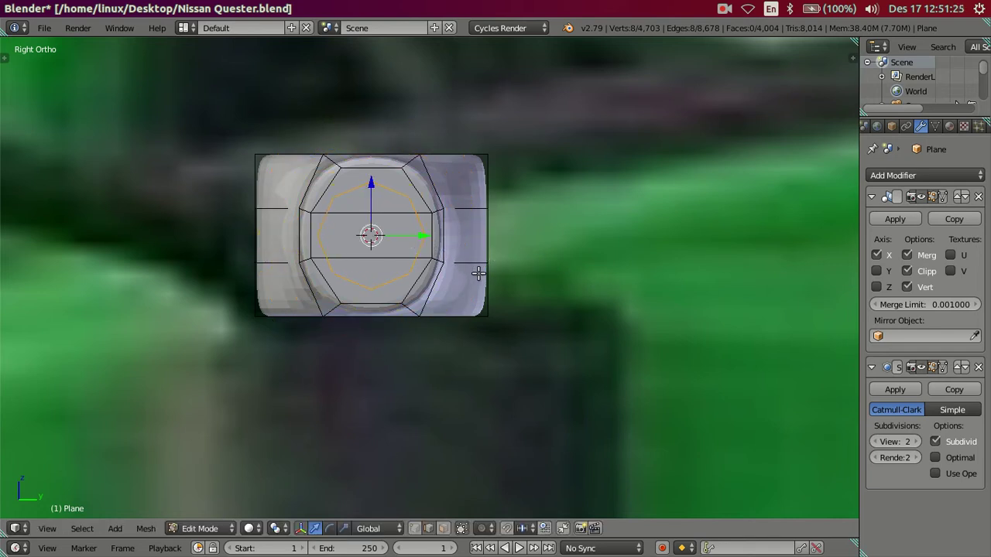
Rotate the octagon 22.5° and enlarge it within the face
{"action": "type", "text": "r22"}
{"action": "key", "text": "Return"}
{"action": "scroll", "coordinate": [523, 285], "scroll_direction": "up", "scroll_amount": 3}
{"action": "key", "text": "s"}
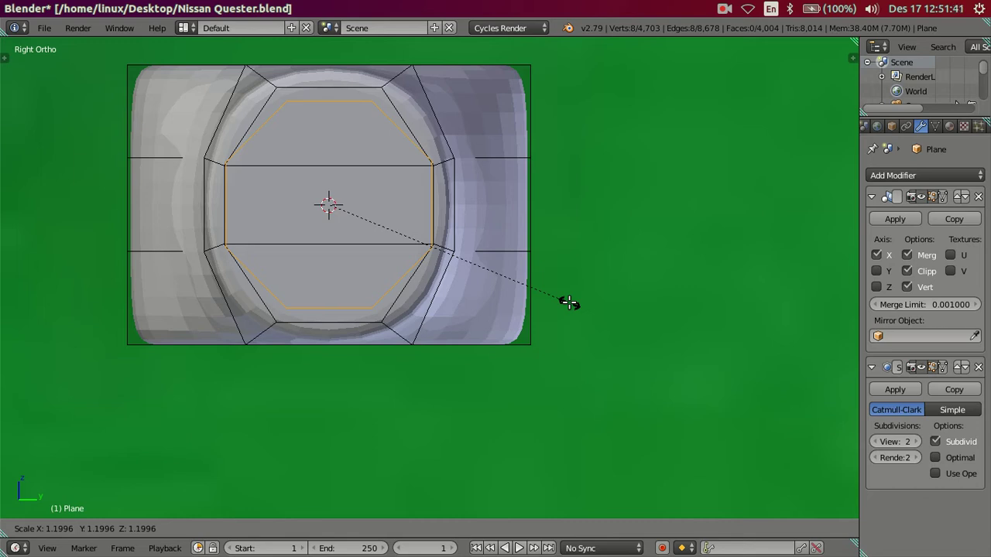
{"action": "left_click", "coordinate": [568, 303]}
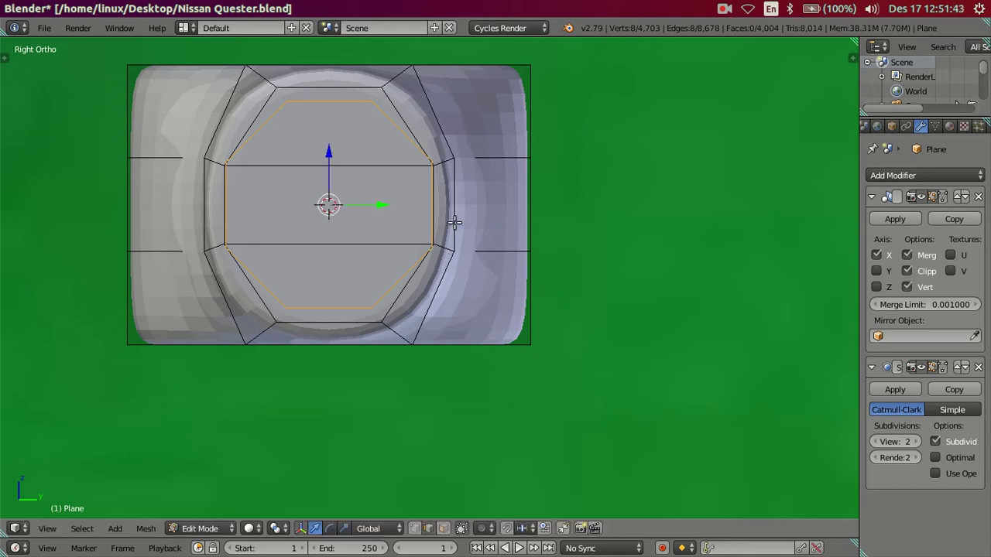
Select the mirror face's top and bottom edges and squash them slightly along Z
{"action": "right_click", "coordinate": [328, 87]}
{"action": "right_click", "coordinate": [330, 315], "text": "shift"}
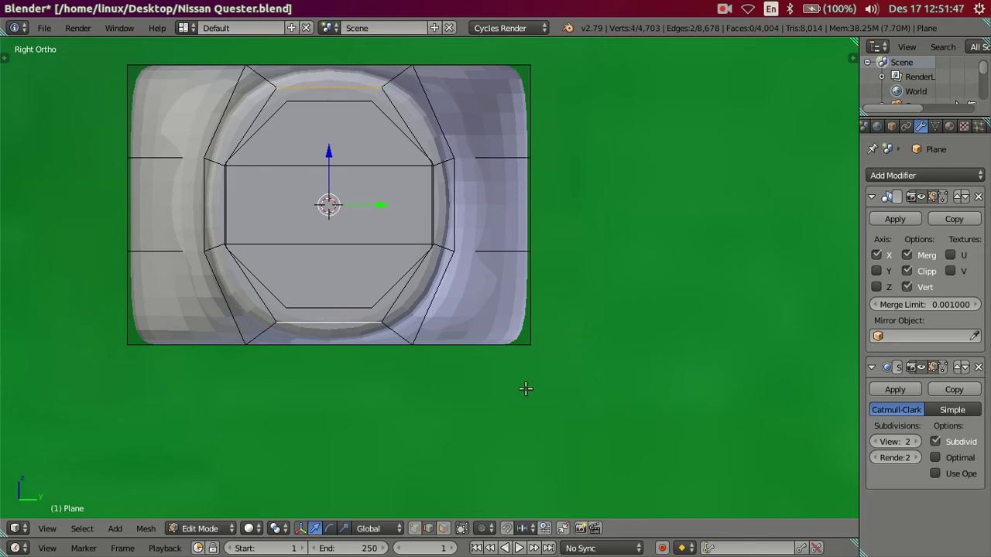
{"action": "key", "text": "ctrl+z"}
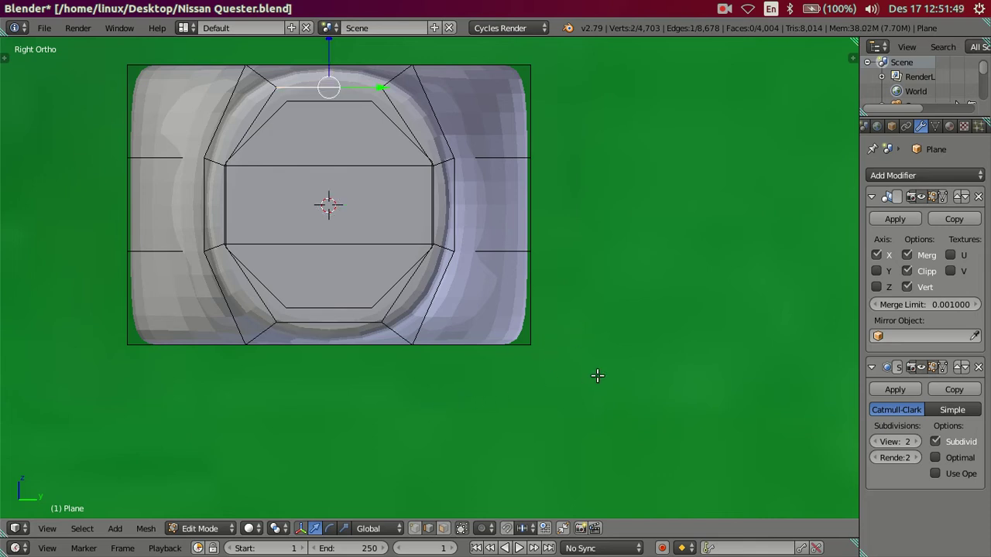
{"action": "right_click", "coordinate": [353, 331], "text": "shift"}
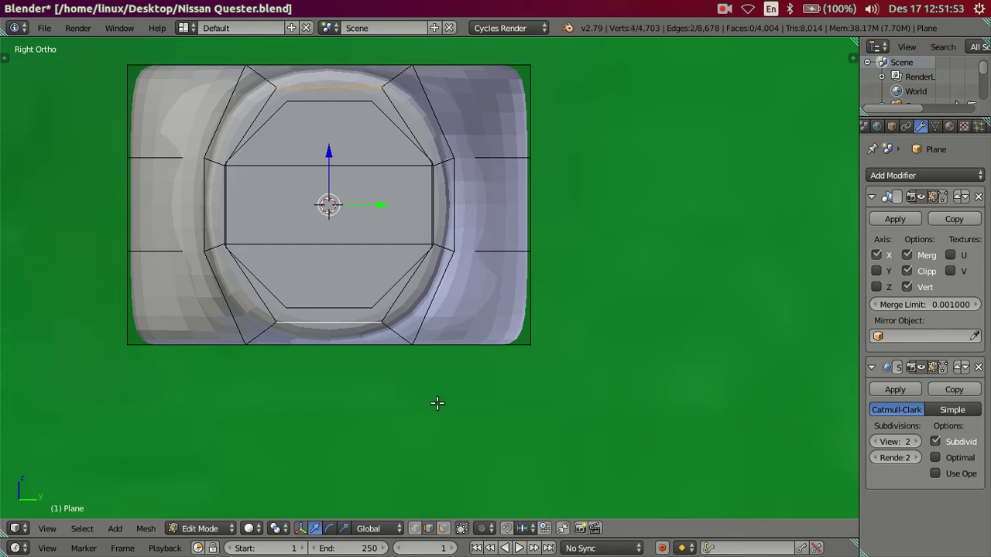
{"action": "key", "text": "s"}
{"action": "key", "text": "z"}
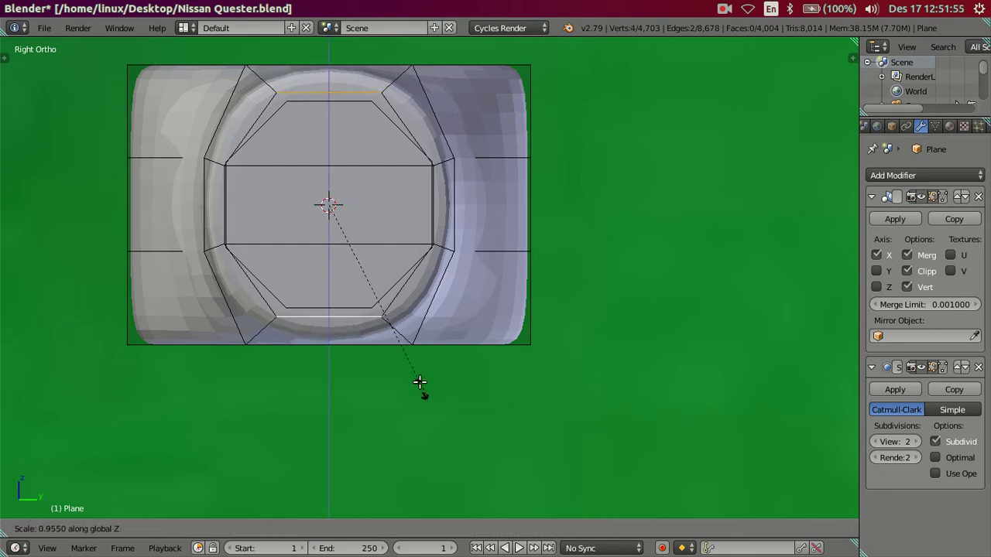
{"action": "left_click", "coordinate": [418, 381]}
Delete the inner octagon loop's face, then its vertices, to open that end
{"action": "right_click", "coordinate": [379, 289]}
{"action": "right_click", "coordinate": [379, 290], "text": "alt"}
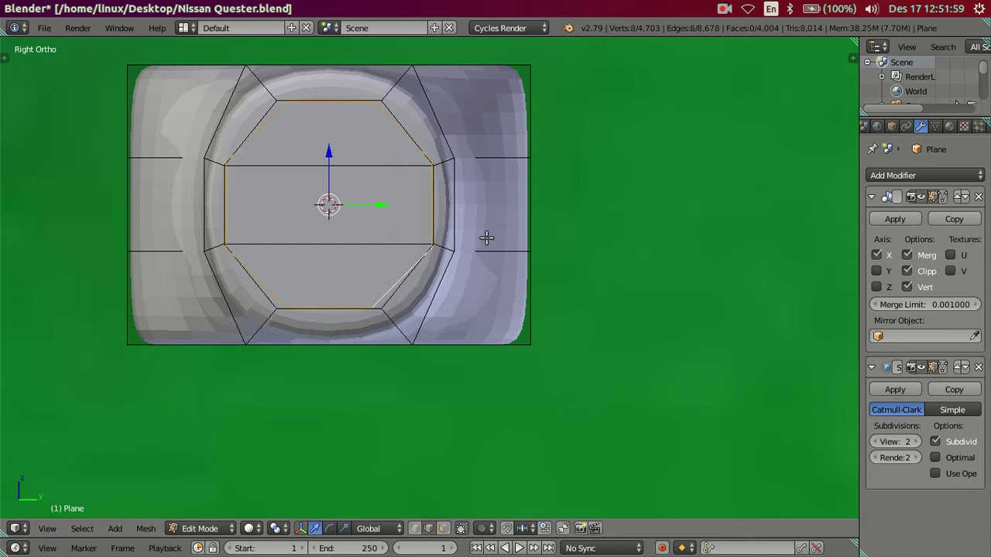
{"action": "key", "text": "x"}
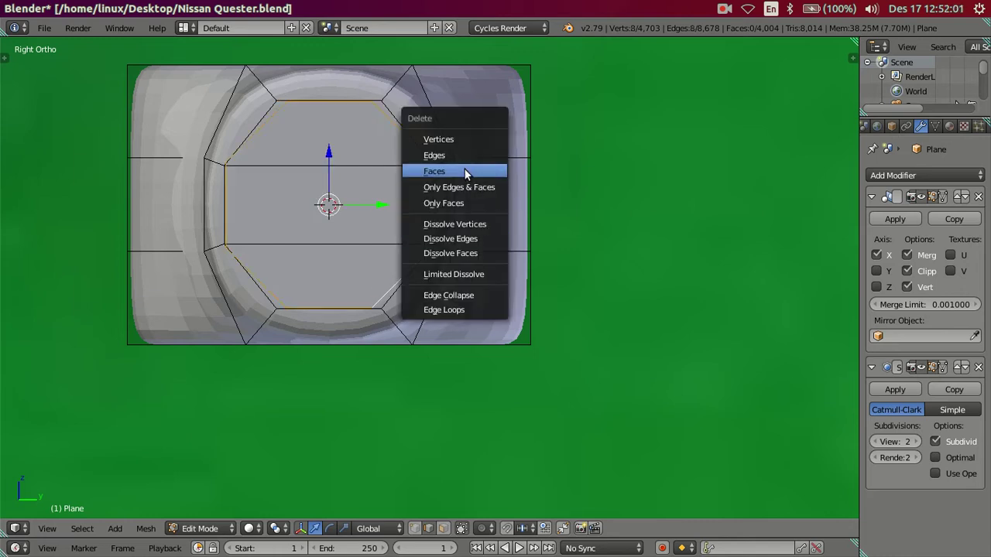
{"action": "left_click", "coordinate": [466, 174]}
{"action": "right_click", "coordinate": [380, 288]}
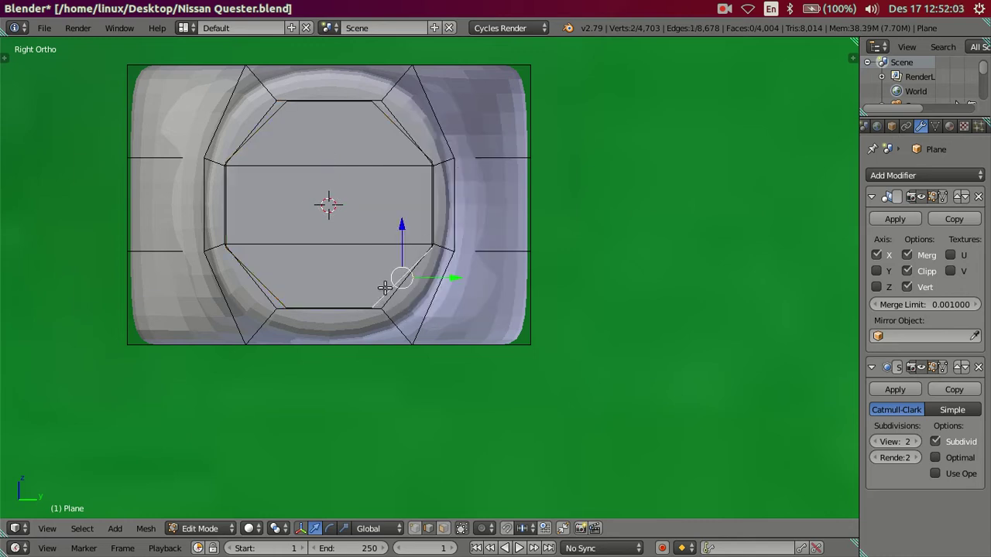
{"action": "right_click", "coordinate": [387, 286], "text": "alt"}
{"action": "key", "text": "x"}
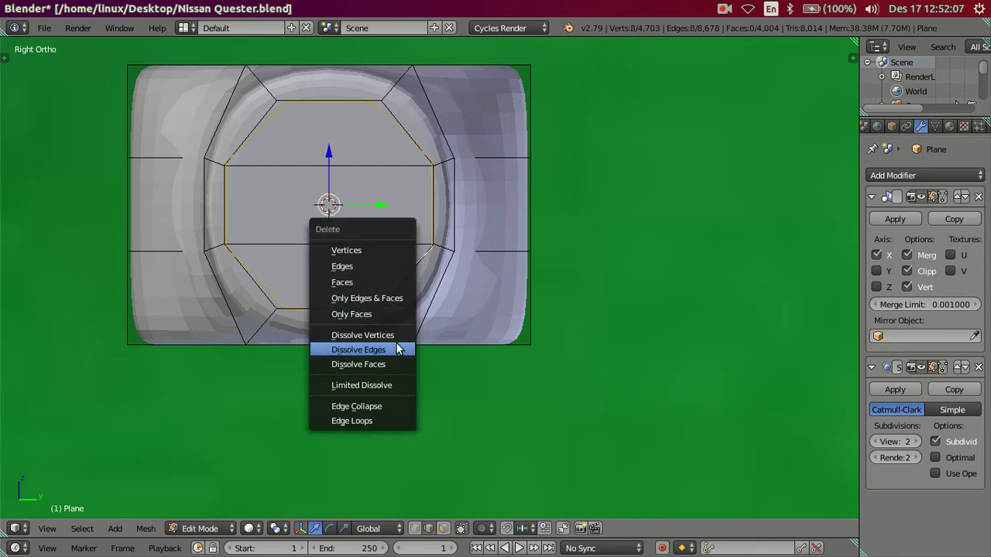
{"action": "left_click", "coordinate": [395, 335]}
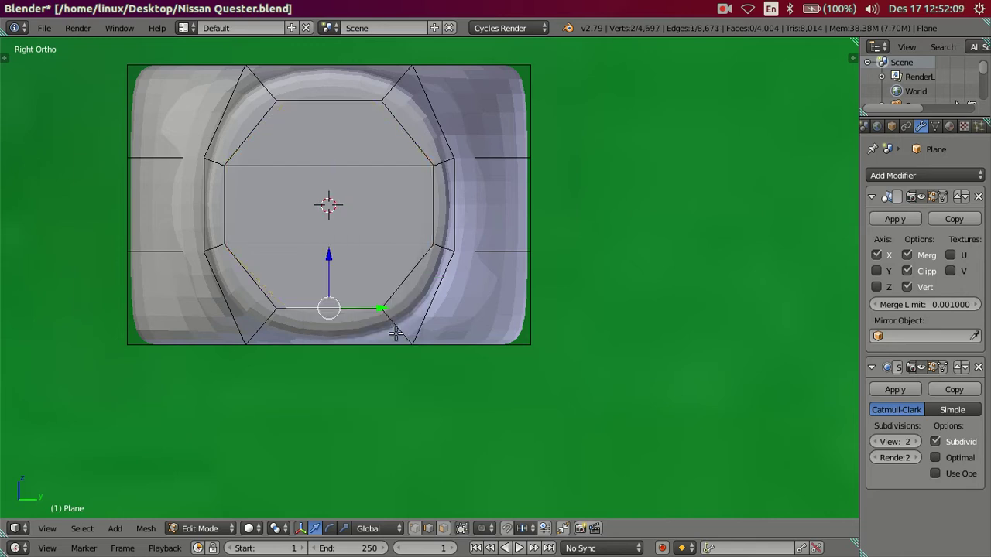
{"action": "key", "text": "ctrl+z"}
{"action": "key", "text": "x"}
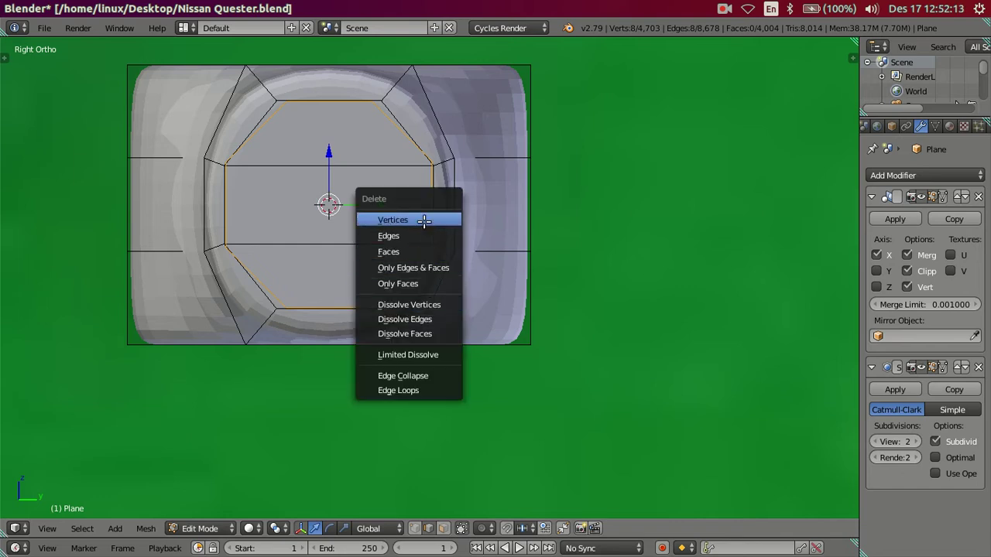
{"action": "left_click", "coordinate": [423, 221]}
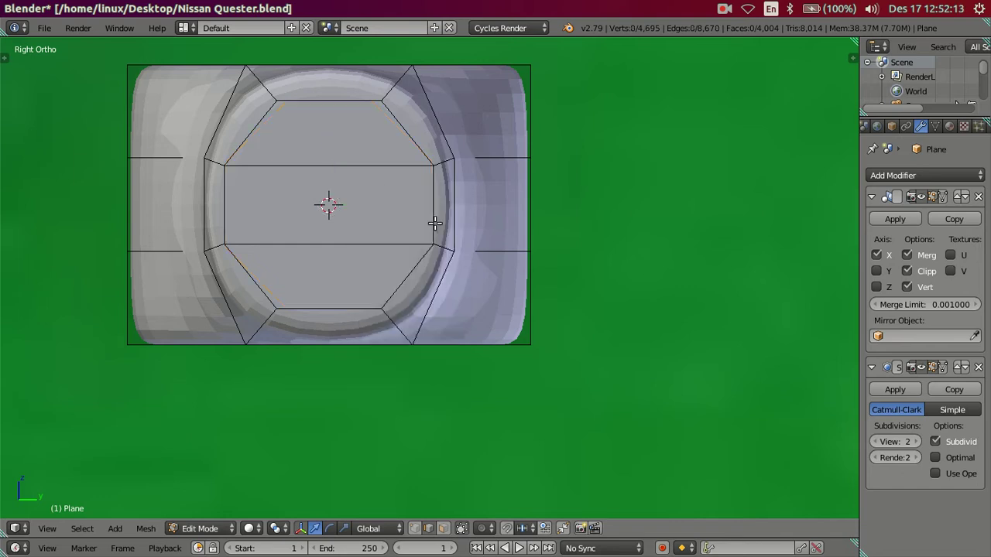
Extrude the mount's three side faces toward the mirror shown in the front reference
{"action": "scroll", "coordinate": [416, 234], "scroll_direction": "down", "scroll_amount": 3}
{"action": "mouse_move", "coordinate": [407, 243]}
{"action": "middle_mouse_down"}
{"action": "mouse_move", "coordinate": [429, 274]}
{"action": "mouse_move", "coordinate": [498, 258]}
{"action": "mouse_move", "coordinate": [442, 239]}
{"action": "mouse_move", "coordinate": [426, 250]}
{"action": "middle_mouse_up"}
{"action": "scroll", "coordinate": [428, 271], "scroll_direction": "up", "scroll_amount": 2}
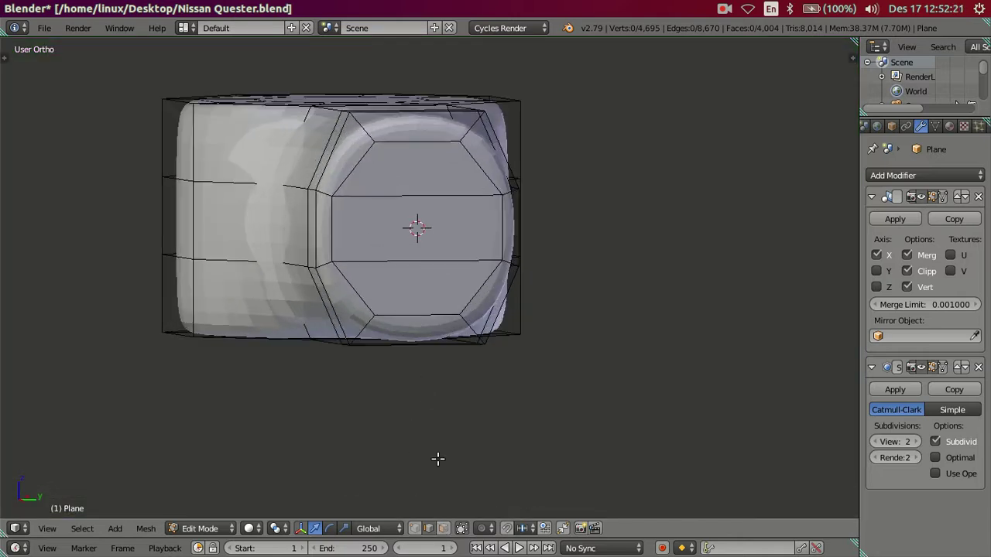
{"action": "left_click", "coordinate": [443, 527]}
{"action": "right_click", "coordinate": [439, 302]}
{"action": "right_click", "coordinate": [438, 240], "text": "shift"}
{"action": "right_click", "coordinate": [437, 189], "text": "shift"}
{"action": "scroll", "coordinate": [475, 184], "scroll_direction": "down", "scroll_amount": 5}
{"action": "key", "text": "KP_1"}
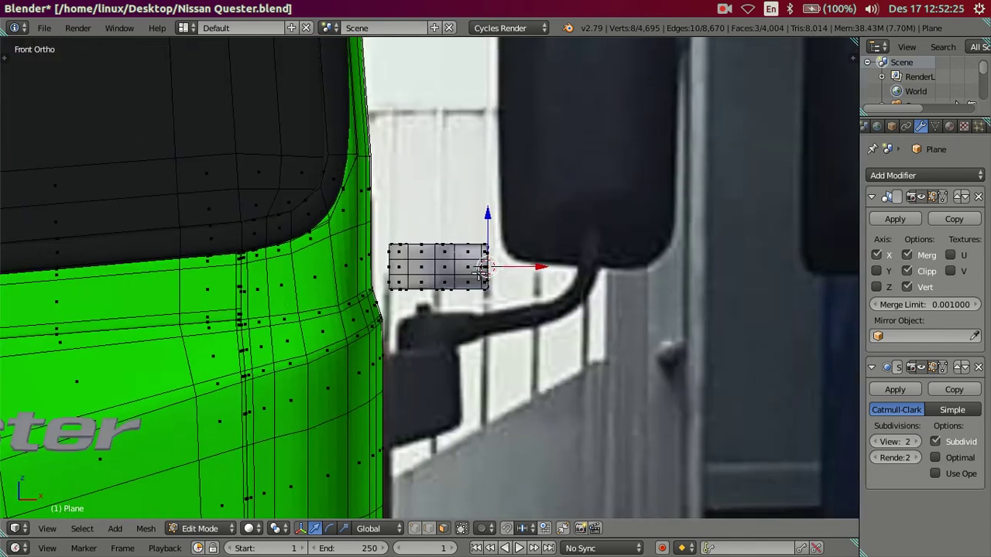
{"action": "middle_click_drag", "start_coordinate": [580, 234], "coordinate": [452, 320], "text": "shift"}
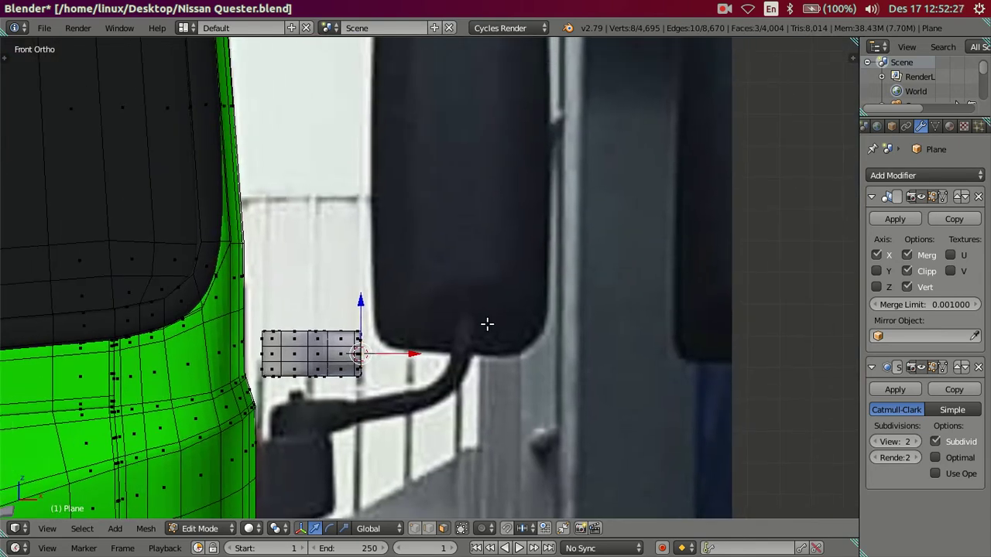
{"action": "key", "text": "e"}
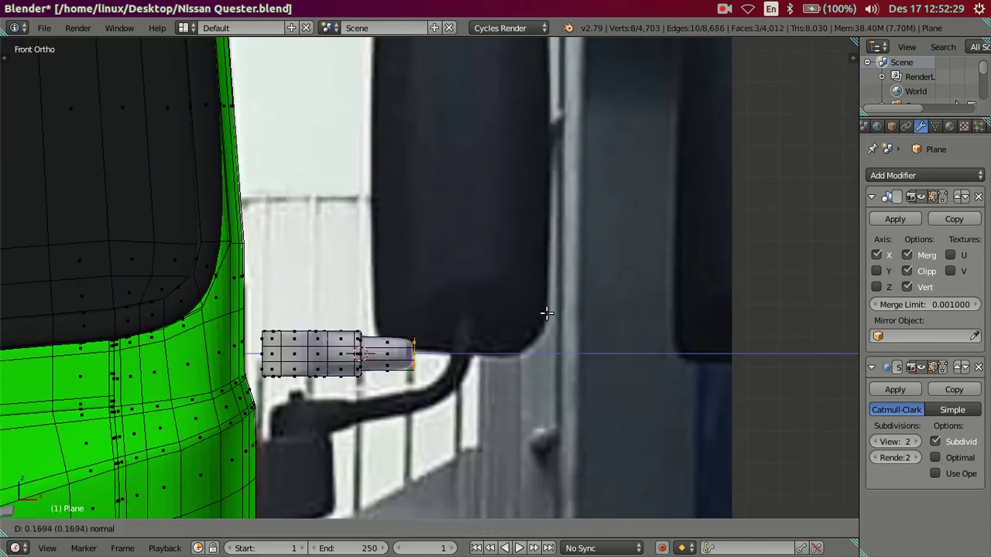
{"action": "left_click", "coordinate": [559, 310]}
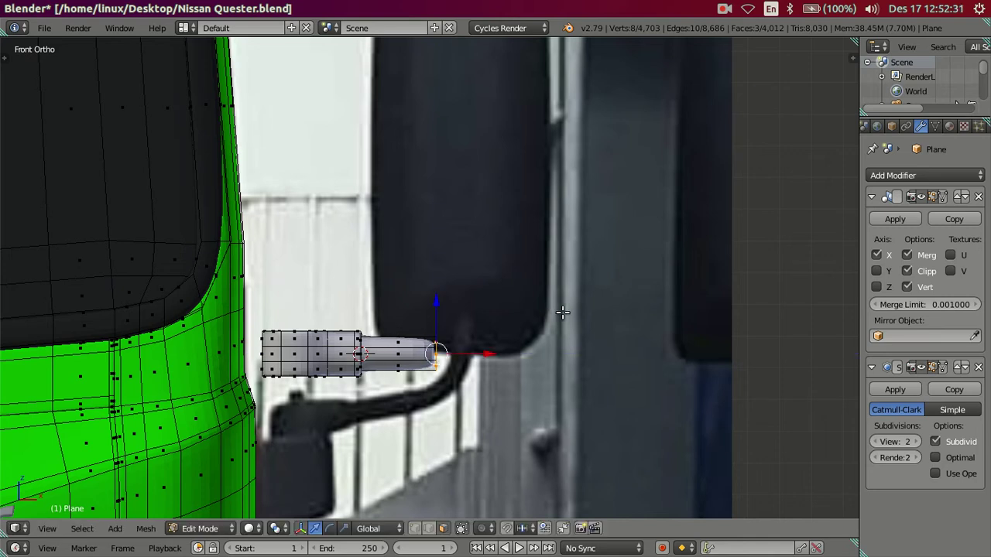
Delete the tube's end-cap faces, set subdivision view to 0, and select the end loop
{"action": "scroll", "coordinate": [524, 325], "scroll_direction": "down", "scroll_amount": 2}
{"action": "middle_click_drag", "start_coordinate": [524, 325], "coordinate": [544, 353]}
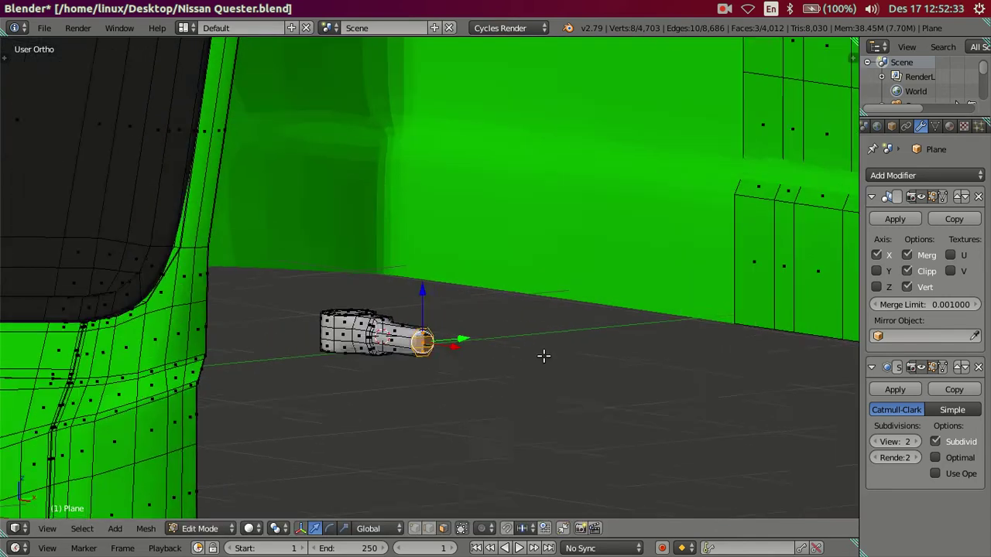
{"action": "scroll", "coordinate": [543, 353], "scroll_direction": "up", "scroll_amount": 4}
{"action": "key", "text": "x"}
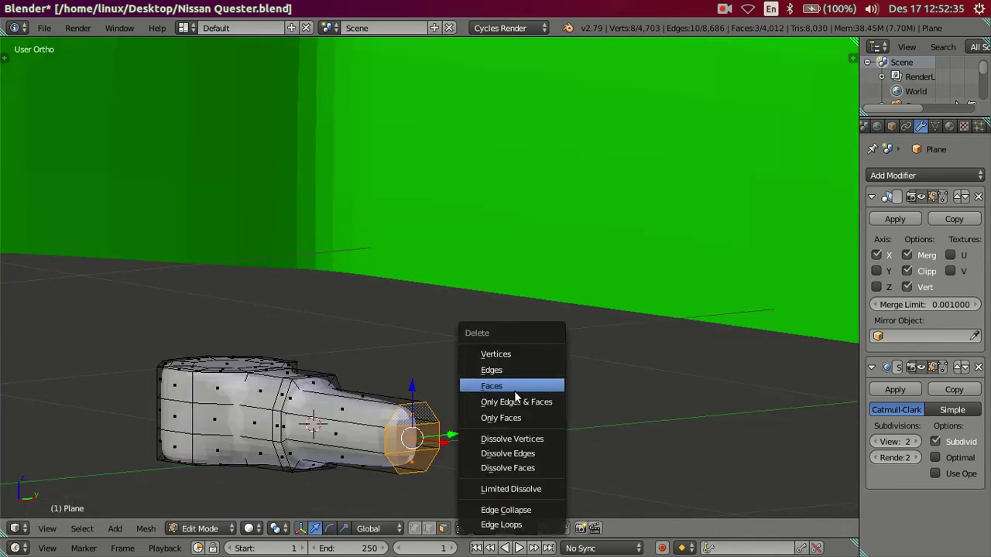
{"action": "left_click", "coordinate": [514, 387]}
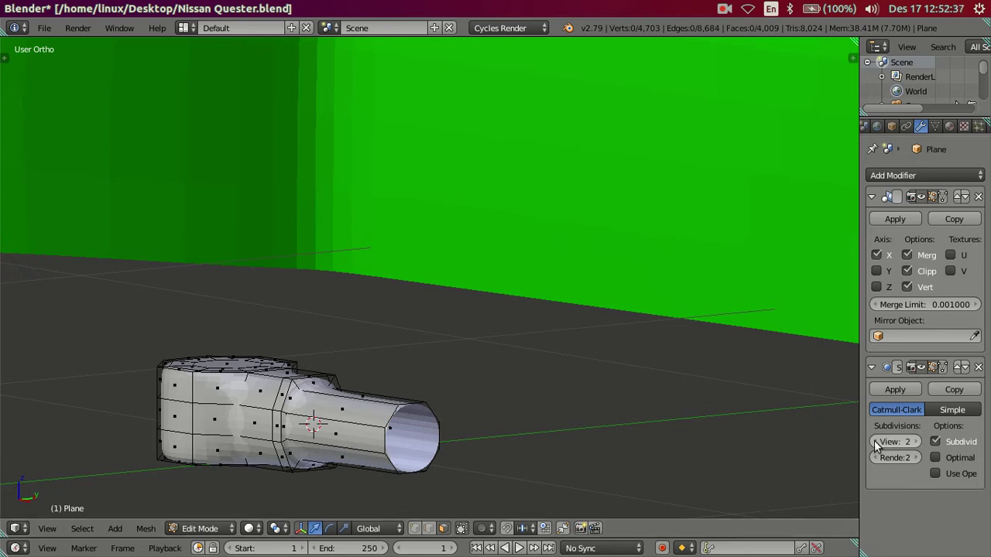
{"action": "key", "text": "ctrl+0"}
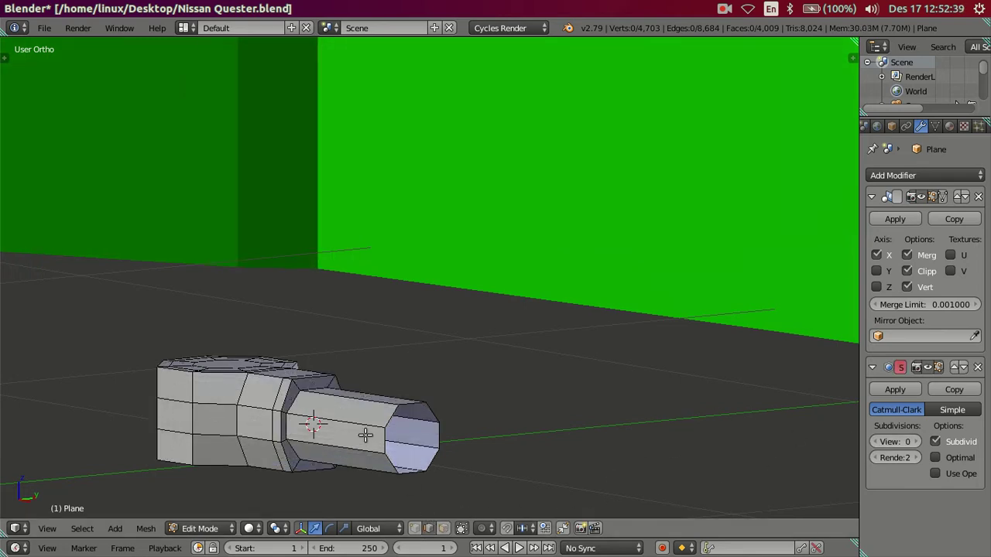
{"action": "right_click", "coordinate": [383, 442], "text": "alt"}
{"action": "middle_click_drag", "start_coordinate": [436, 438], "coordinate": [477, 392]}
In front view, slide and raise the tube's end ring, then rotate it twice to tilt upward
{"action": "key", "text": "KP_1"}
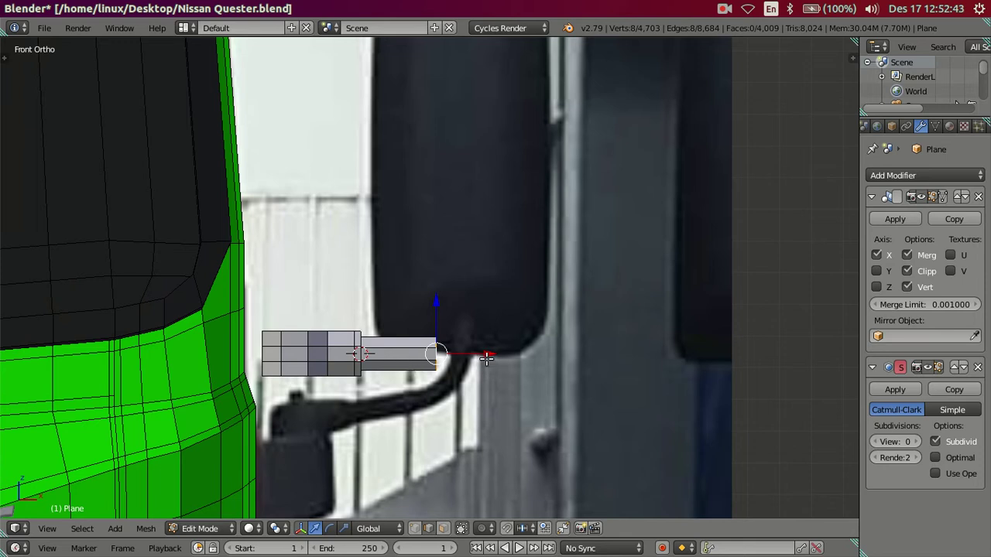
{"action": "left_click_drag", "start_coordinate": [476, 353], "coordinate": [463, 349]}
{"action": "left_click_drag", "start_coordinate": [421, 301], "coordinate": [418, 291]}
{"action": "key", "text": "r"}
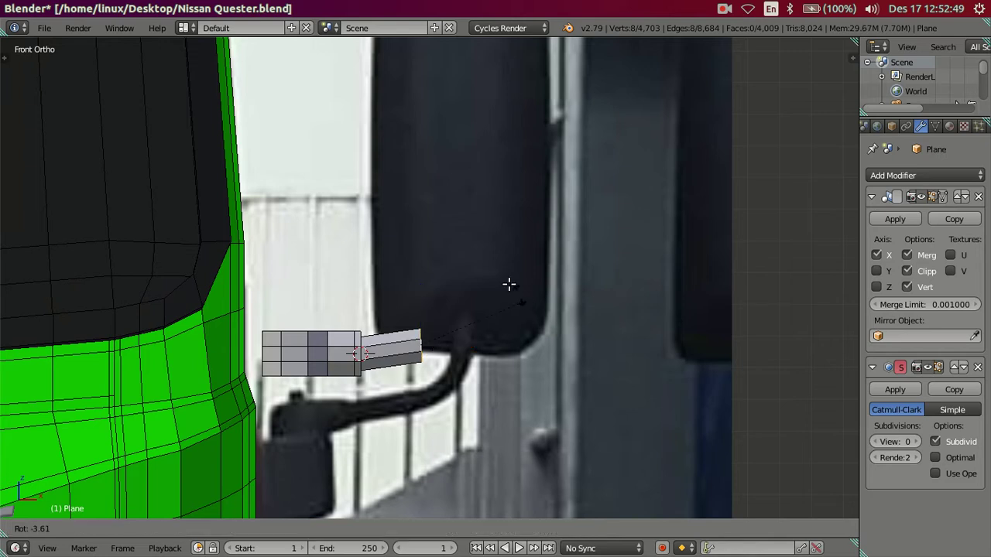
{"action": "left_click", "coordinate": [509, 290]}
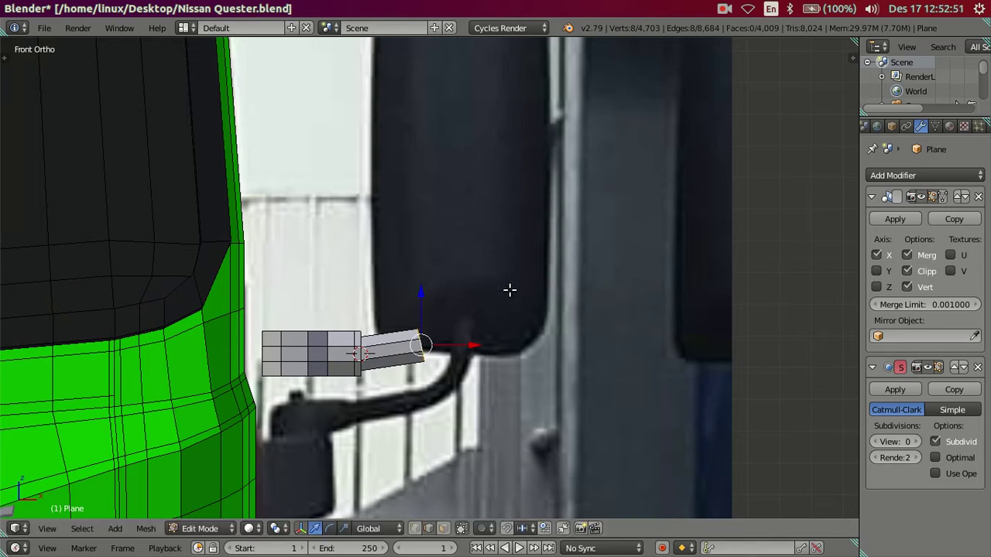
{"action": "scroll", "coordinate": [465, 333], "scroll_direction": "down", "scroll_amount": 2}
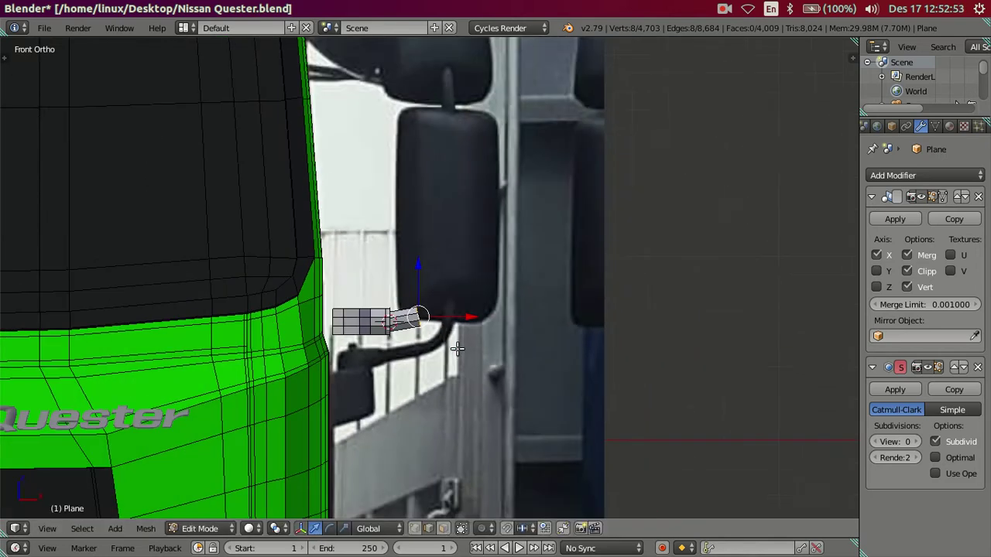
{"action": "scroll", "coordinate": [464, 311], "scroll_direction": "down", "scroll_amount": 1}
{"action": "scroll", "coordinate": [464, 312], "scroll_direction": "up", "scroll_amount": 3}
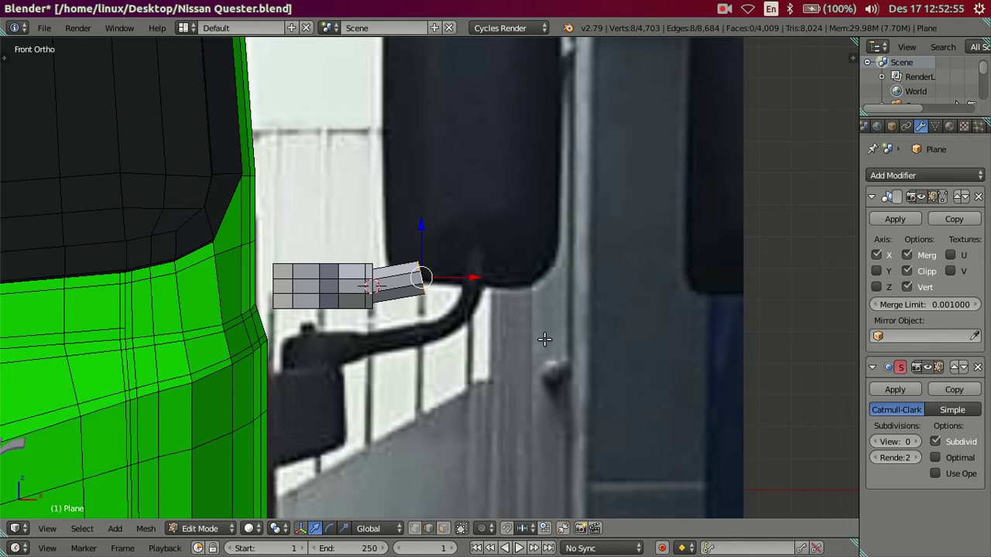
{"action": "key", "text": "r"}
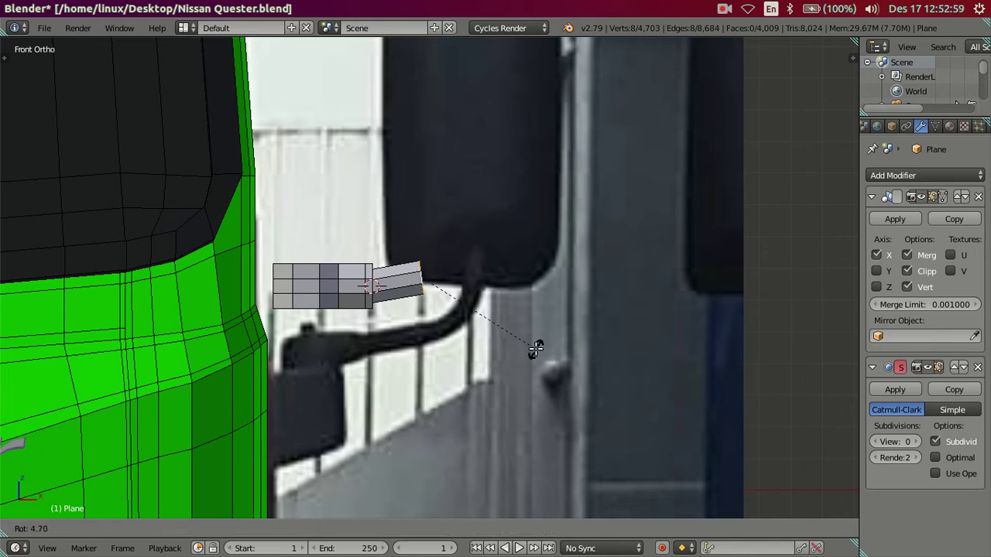
{"action": "left_click", "coordinate": [536, 349]}
{"action": "mouse_move", "coordinate": [503, 376]}
{"action": "middle_mouse_down"}
{"action": "mouse_move", "coordinate": [433, 372]}
{"action": "mouse_move", "coordinate": [397, 348]}
{"action": "mouse_move", "coordinate": [362, 367]}
{"action": "mouse_move", "coordinate": [356, 387]}
{"action": "mouse_move", "coordinate": [397, 414]}
{"action": "mouse_move", "coordinate": [434, 396]}
{"action": "mouse_move", "coordinate": [396, 348]}
{"action": "mouse_move", "coordinate": [348, 345]}
{"action": "mouse_move", "coordinate": [375, 342]}
{"action": "middle_mouse_up"}
Scale the tube's end face by 7 and extrude a new section from it
{"action": "scroll", "coordinate": [531, 342], "scroll_direction": "up", "scroll_amount": 4}
{"action": "scroll", "coordinate": [531, 342], "scroll_direction": "up", "scroll_amount": 2}
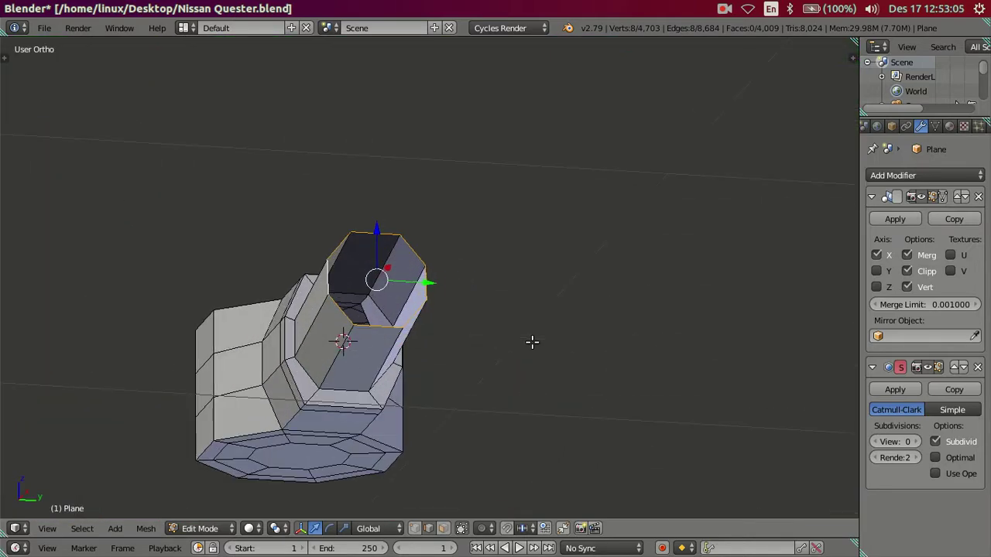
{"action": "type", "text": "s75"}
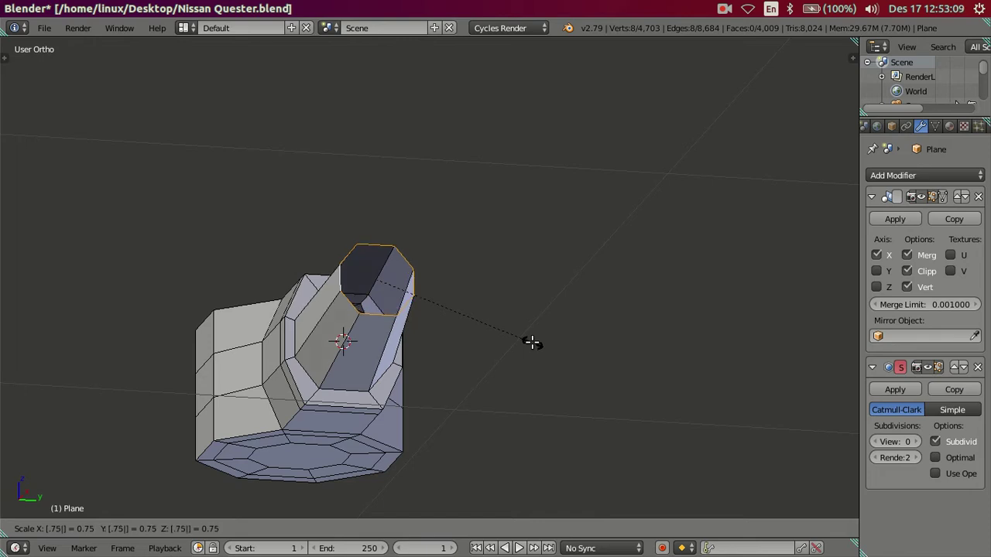
{"action": "key", "text": "Return"}
{"action": "key", "text": "e"}
{"action": "left_click", "coordinate": [313, 381]}
Shrink the new section's end to 0.75 and check it in the Front Ortho view
{"action": "mouse_move", "coordinate": [454, 376]}
{"action": "middle_mouse_down"}
{"action": "mouse_move", "coordinate": [463, 432]}
{"action": "mouse_move", "coordinate": [566, 342]}
{"action": "middle_mouse_up"}
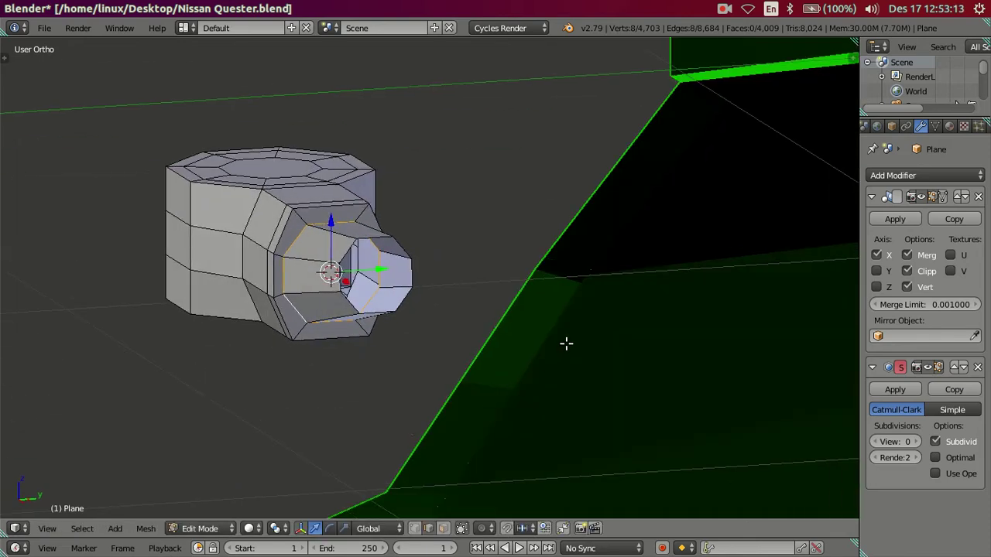
{"action": "type", "text": "s.75"}
{"action": "key", "text": "Return"}
{"action": "mouse_move", "coordinate": [405, 328]}
{"action": "middle_mouse_down"}
{"action": "mouse_move", "coordinate": [514, 305]}
{"action": "mouse_move", "coordinate": [510, 290]}
{"action": "mouse_move", "coordinate": [479, 291]}
{"action": "middle_mouse_up"}
{"action": "right_click", "coordinate": [400, 279], "text": "alt"}
{"action": "key", "text": "KP_1"}
{"action": "scroll", "coordinate": [422, 271], "scroll_direction": "down", "scroll_amount": 3}
{"action": "scroll", "coordinate": [431, 255], "scroll_direction": "up", "scroll_amount": 3}
Extrude a new tube segment and rotate its end to start bending upward
{"action": "left_click", "coordinate": [419, 227]}
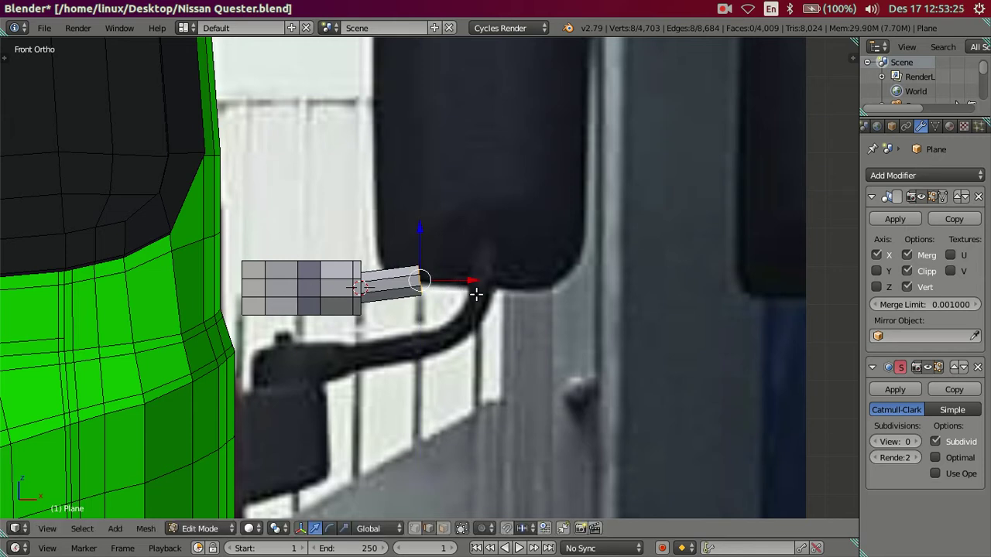
{"action": "key", "text": "e"}
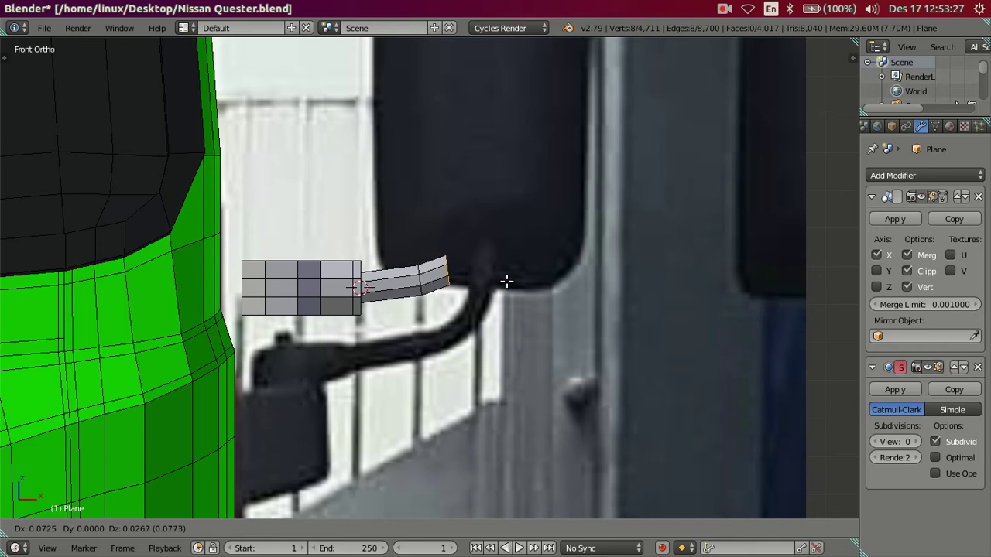
{"action": "left_click", "coordinate": [507, 282]}
{"action": "key", "text": "r"}
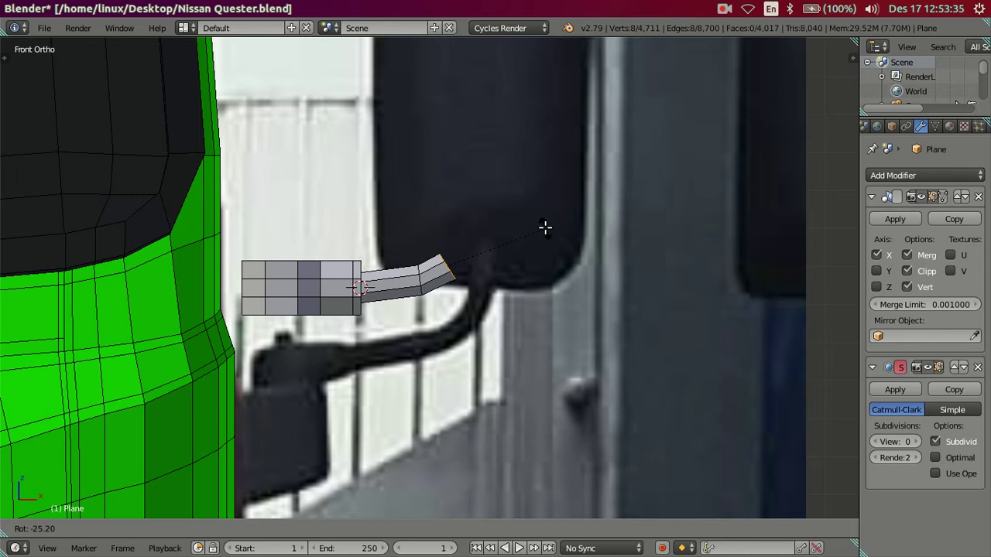
{"action": "left_click", "coordinate": [542, 217]}
{"action": "key", "text": "g"}
{"action": "key", "text": "x"}
{"action": "key", "text": "Escape"}
{"action": "middle_click_drag", "start_coordinate": [502, 260], "coordinate": [499, 320], "text": "shift"}
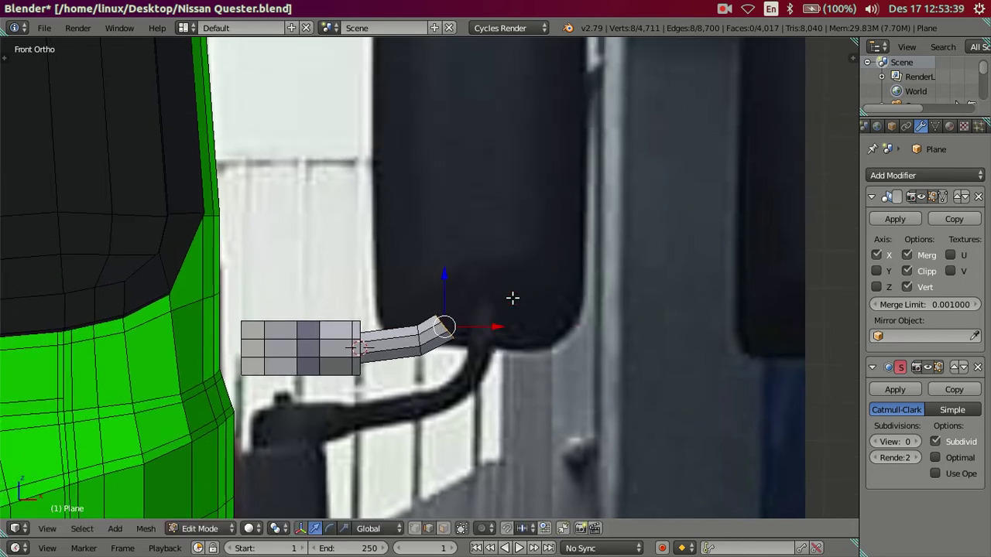
Extrude another segment, tilting it until it meets the mirror's underside, then select the tip ring
{"action": "key", "text": "e"}
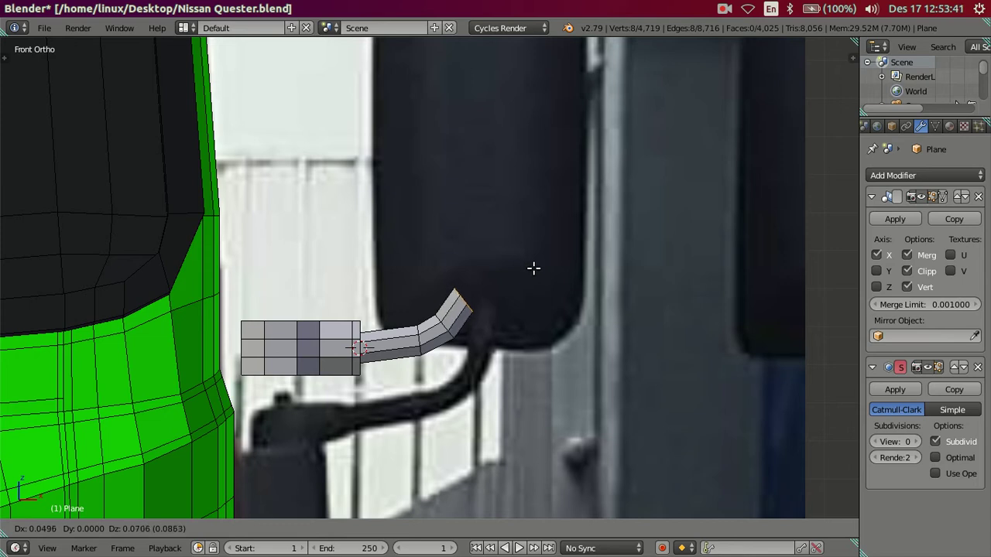
{"action": "left_click", "coordinate": [534, 268]}
{"action": "key", "text": "r"}
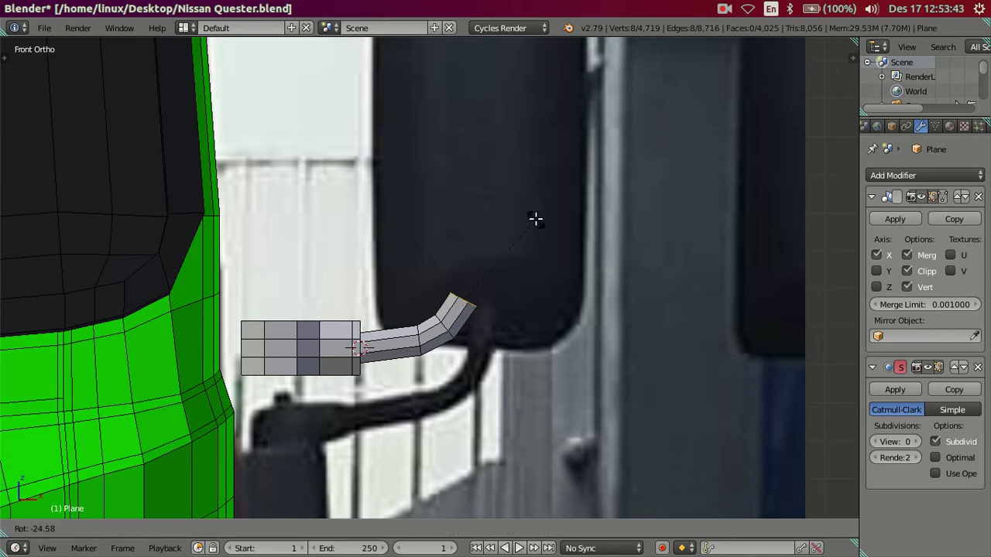
{"action": "left_click", "coordinate": [528, 219]}
{"action": "left_click_drag", "start_coordinate": [521, 294], "coordinate": [516, 290]}
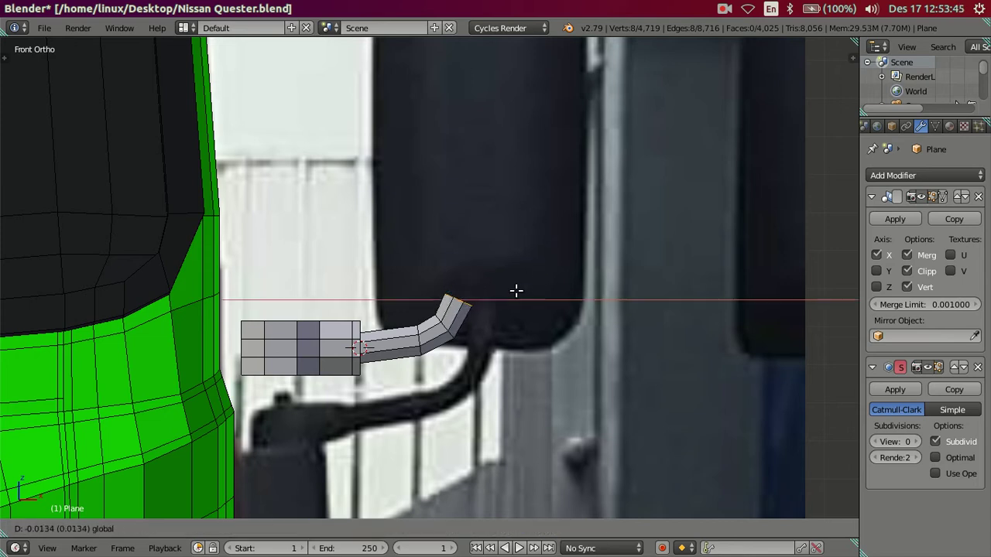
{"action": "key", "text": "r"}
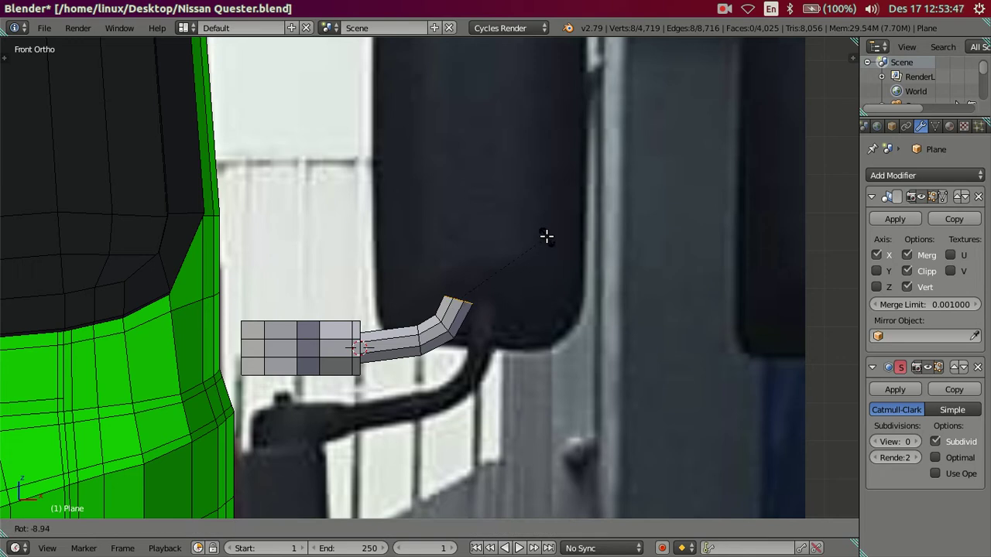
{"action": "left_click", "coordinate": [546, 236]}
{"action": "scroll", "coordinate": [455, 348], "scroll_direction": "up", "scroll_amount": 2}
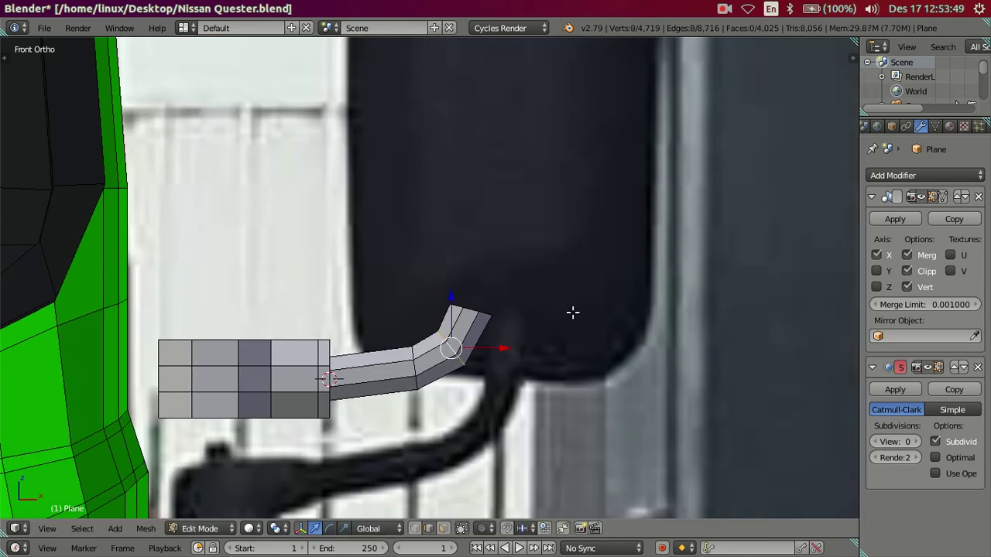
{"action": "key", "text": "r"}
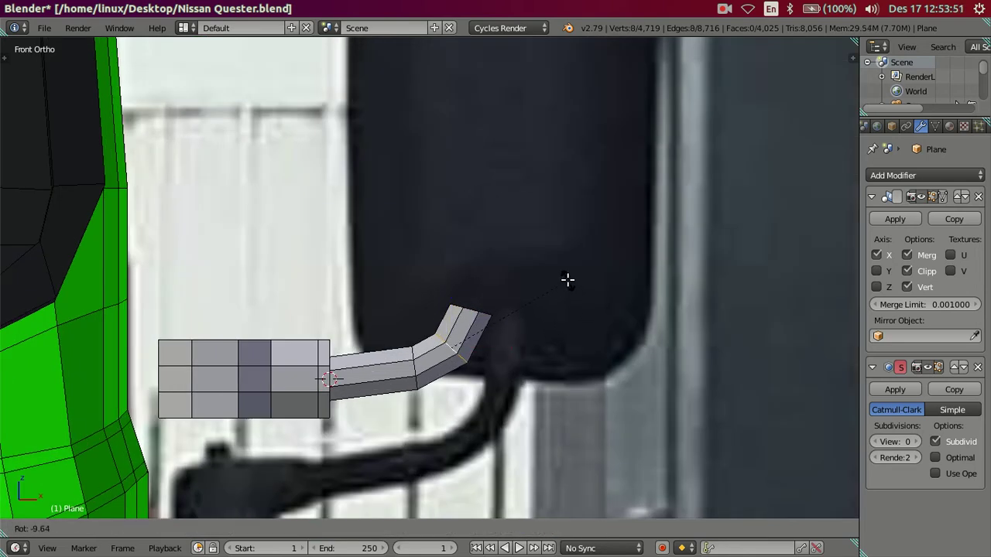
{"action": "left_click", "coordinate": [568, 281]}
{"action": "key", "text": "a"}
{"action": "right_click", "coordinate": [471, 307], "text": "alt"}
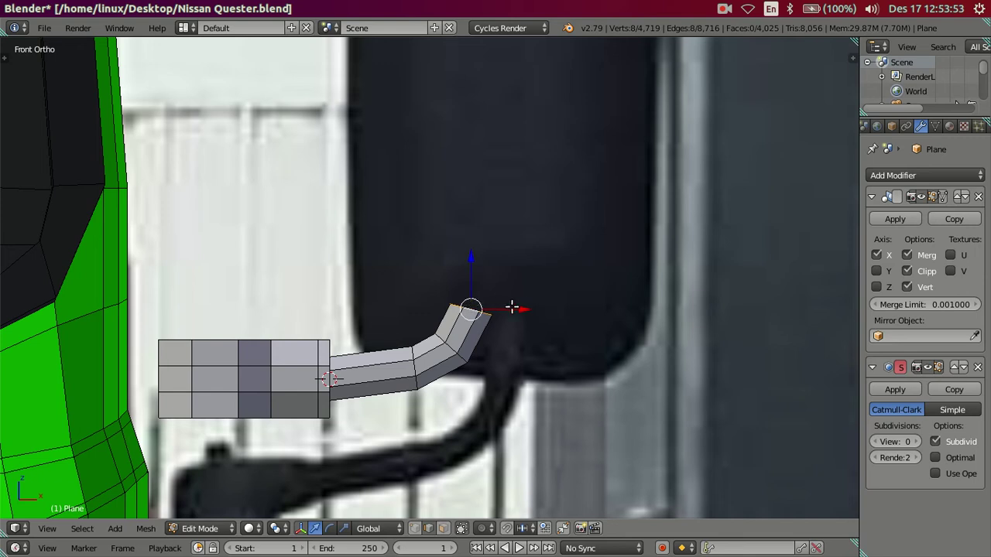
{"action": "scroll", "coordinate": [516, 305], "scroll_direction": "up", "scroll_amount": 1}
{"action": "scroll", "coordinate": [517, 305], "scroll_direction": "down", "scroll_amount": 3}
{"action": "scroll", "coordinate": [514, 371], "scroll_direction": "down", "scroll_amount": 1}
{"action": "scroll", "coordinate": [514, 371], "scroll_direction": "up", "scroll_amount": 1, "text": "shift"}
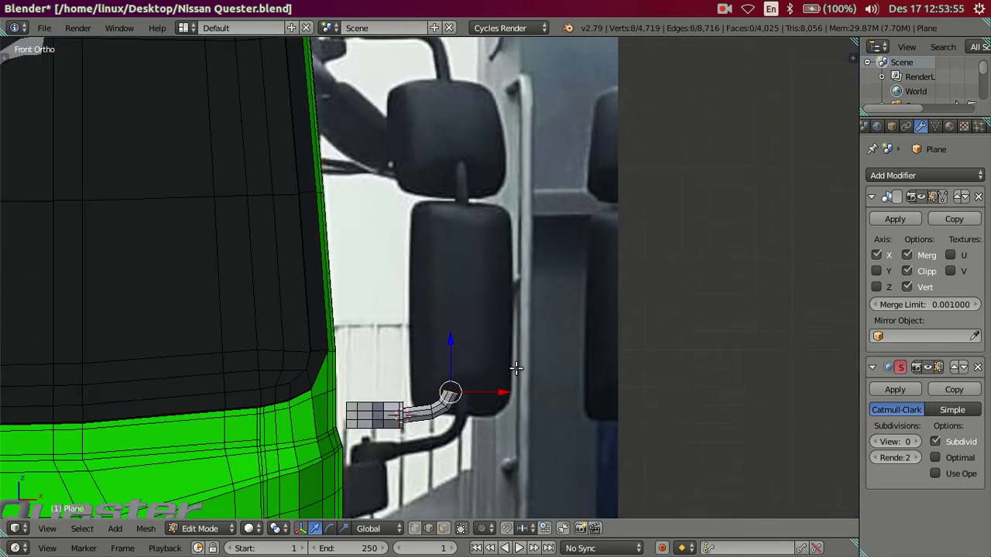
Extrude the tip upward, straighten it, and adjust its position along Z and X
{"action": "key", "text": "e"}
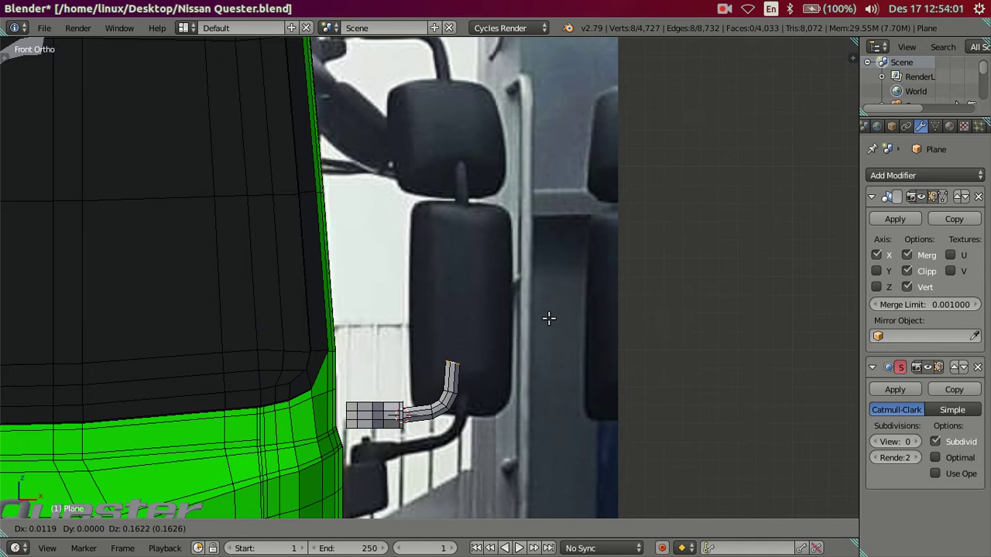
{"action": "left_click", "coordinate": [548, 318]}
{"action": "key", "text": "r"}
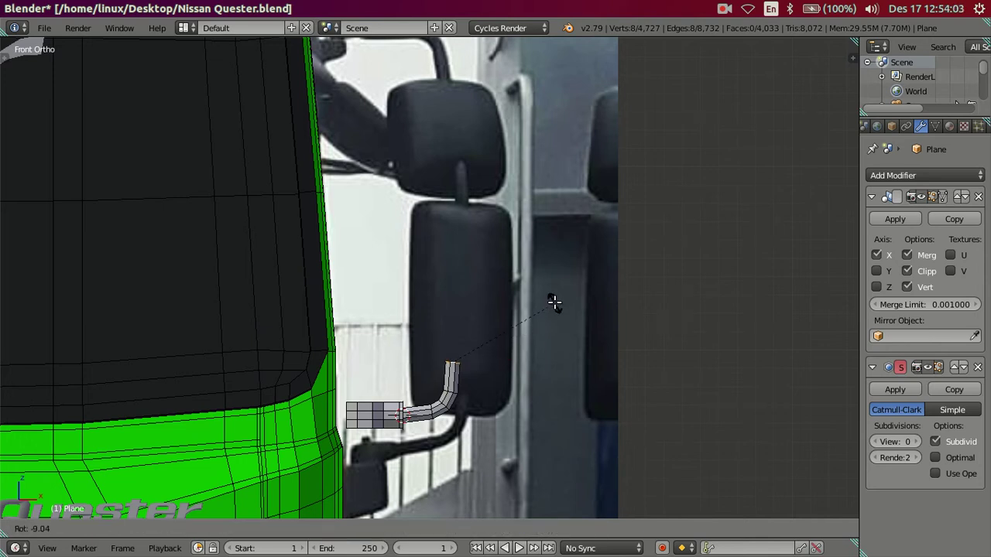
{"action": "left_click", "coordinate": [547, 294]}
{"action": "scroll", "coordinate": [486, 396], "scroll_direction": "up", "scroll_amount": 3}
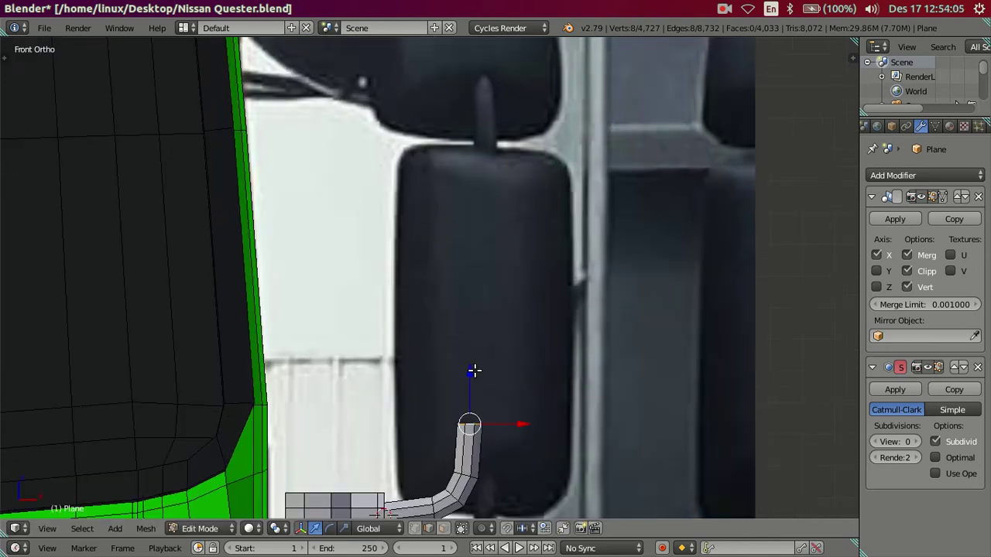
{"action": "key", "text": "g"}
{"action": "key", "text": "z"}
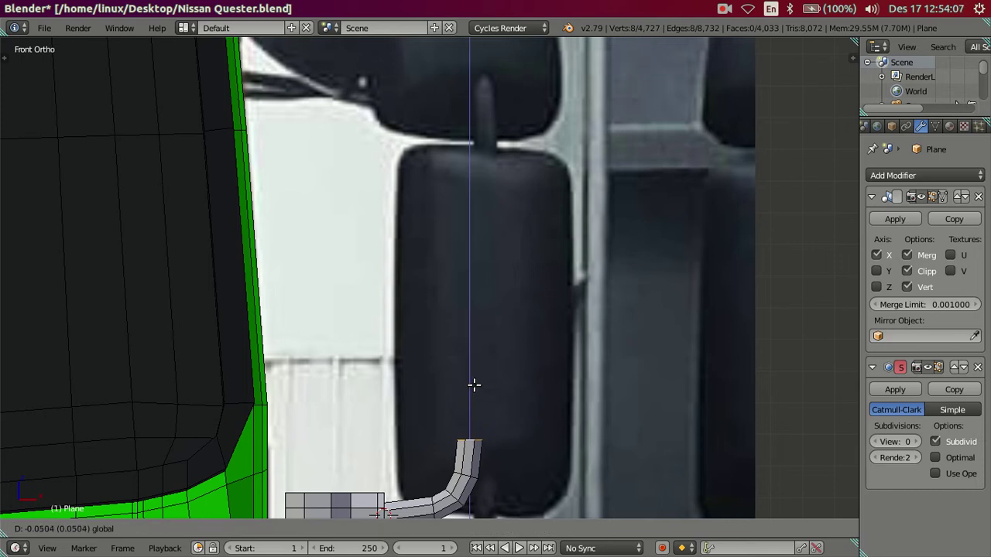
{"action": "left_click", "coordinate": [476, 393]}
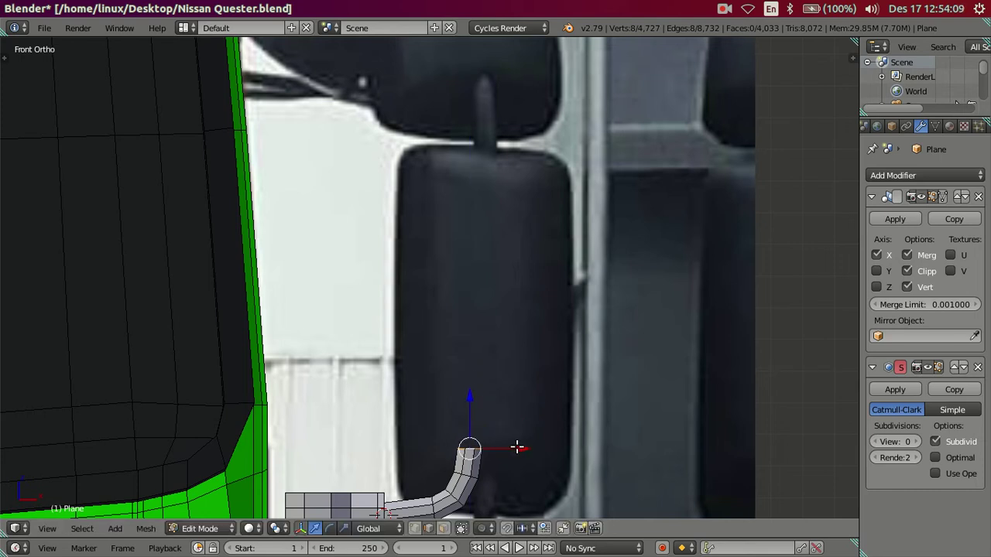
{"action": "key", "text": "g"}
{"action": "key", "text": "x"}
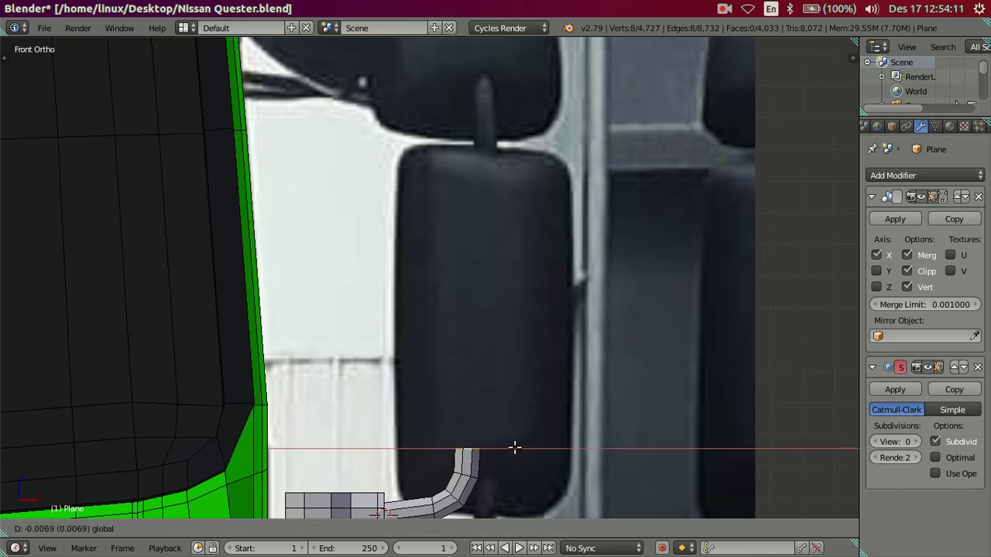
{"action": "left_click", "coordinate": [517, 448]}
{"action": "scroll", "coordinate": [481, 367], "scroll_direction": "down", "scroll_amount": 5, "text": "shift"}
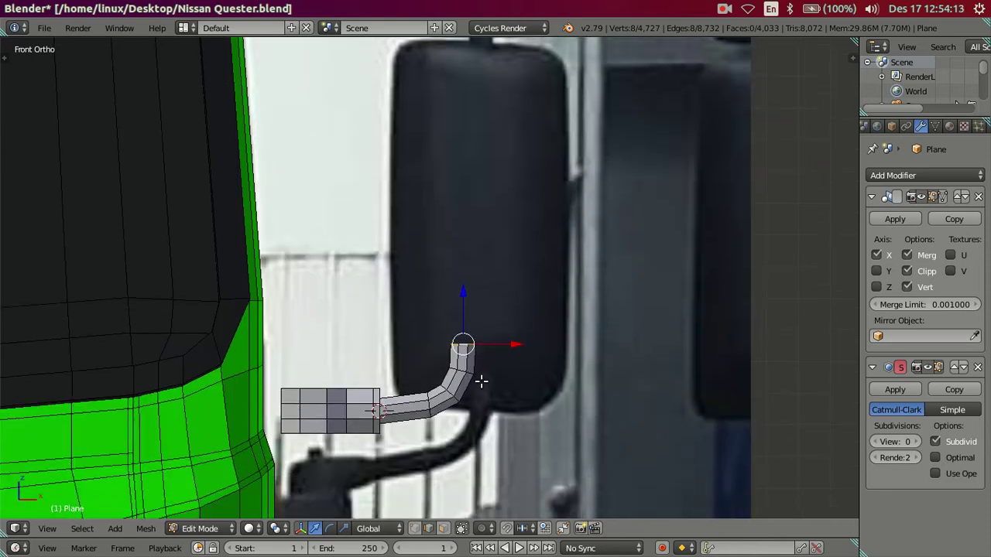
{"action": "scroll", "coordinate": [491, 364], "scroll_direction": "up", "scroll_amount": 2}
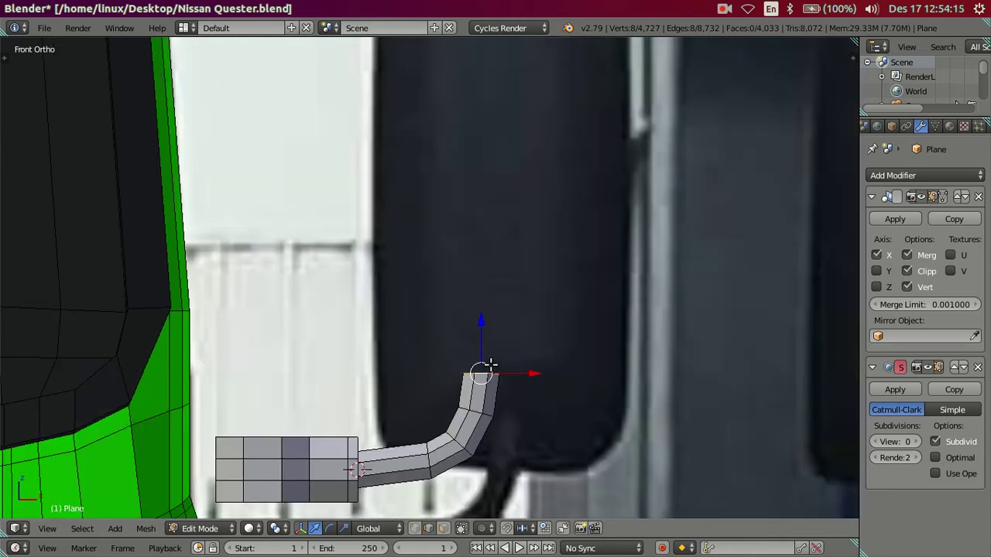
{"action": "scroll", "coordinate": [488, 350], "scroll_direction": "down", "scroll_amount": 4}
{"action": "scroll", "coordinate": [476, 363], "scroll_direction": "up", "scroll_amount": 3, "text": "shift"}
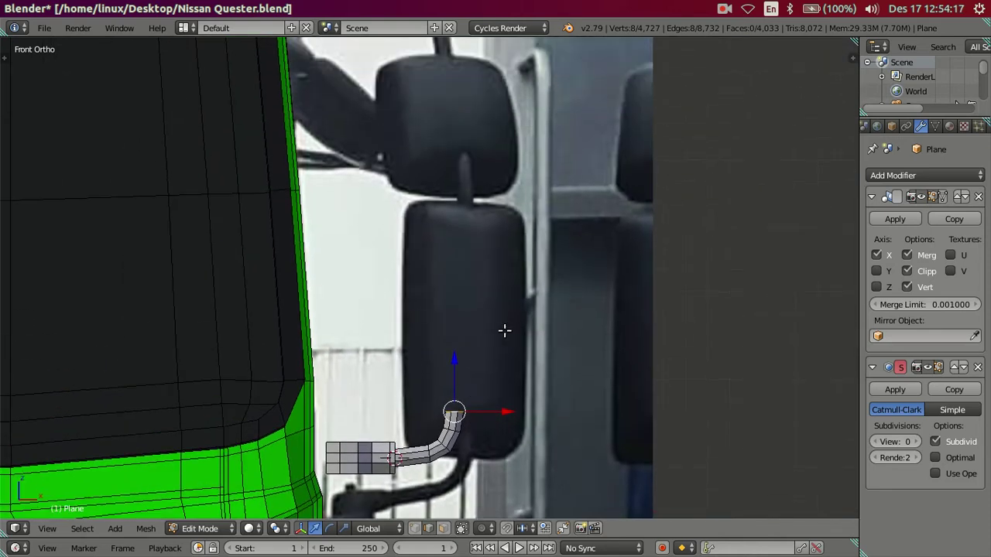
Extrude a long vertical segment along the lower mirror, then more toward the upper arm
{"action": "key", "text": "e"}
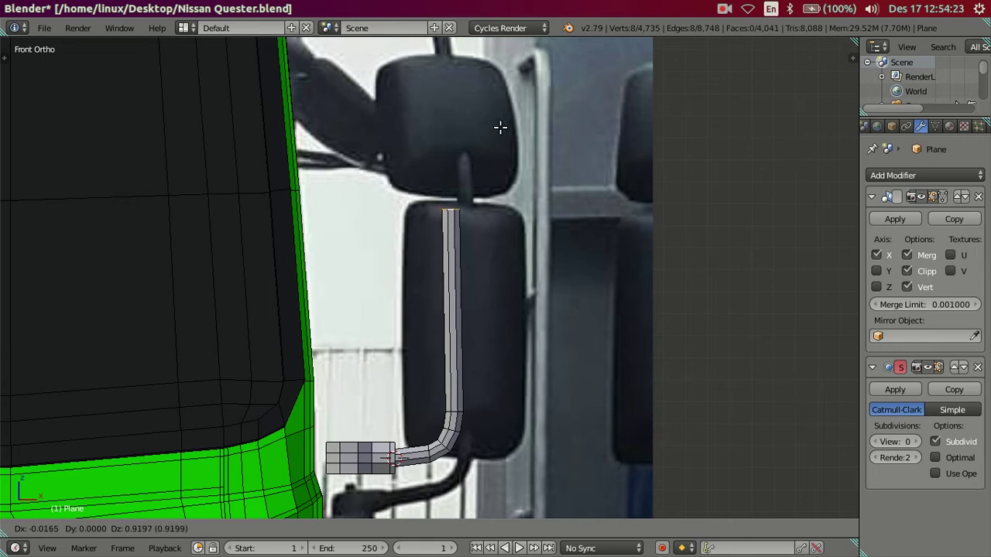
{"action": "left_click", "coordinate": [500, 127]}
{"action": "scroll", "coordinate": [495, 155], "scroll_direction": "up", "scroll_amount": 1, "text": "shift"}
{"action": "scroll", "coordinate": [476, 270], "scroll_direction": "up", "scroll_amount": 3, "text": "shift"}
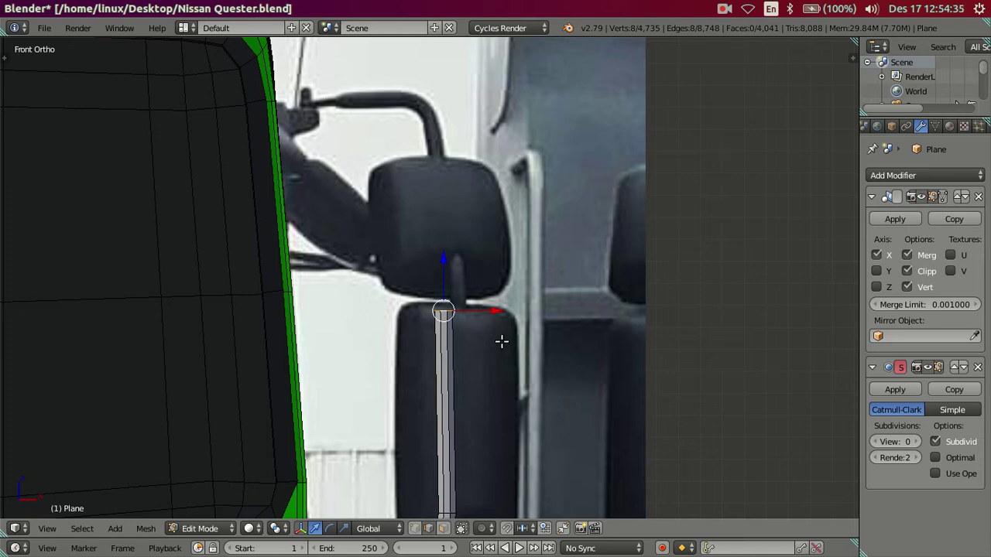
{"action": "scroll", "coordinate": [497, 336], "scroll_direction": "up", "scroll_amount": 1}
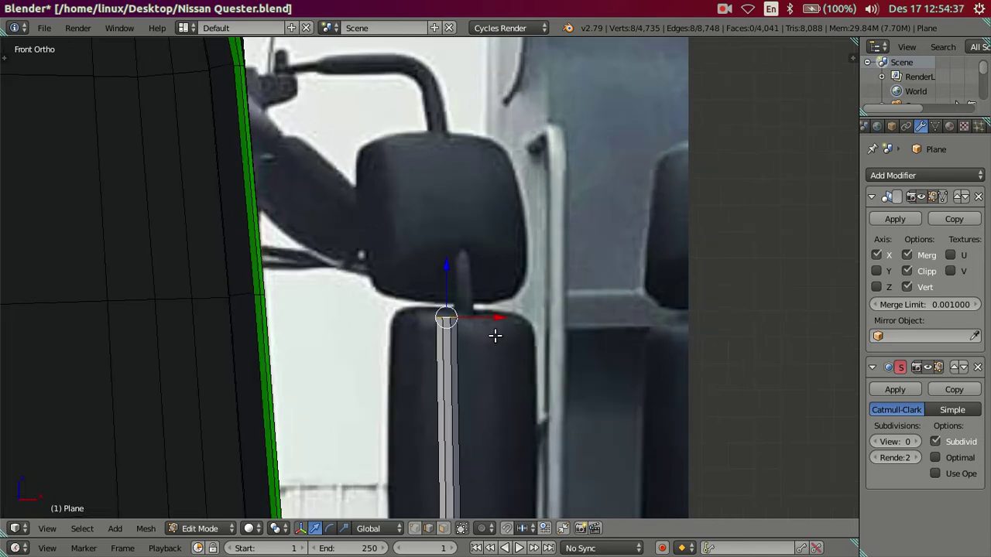
{"action": "key", "text": "e"}
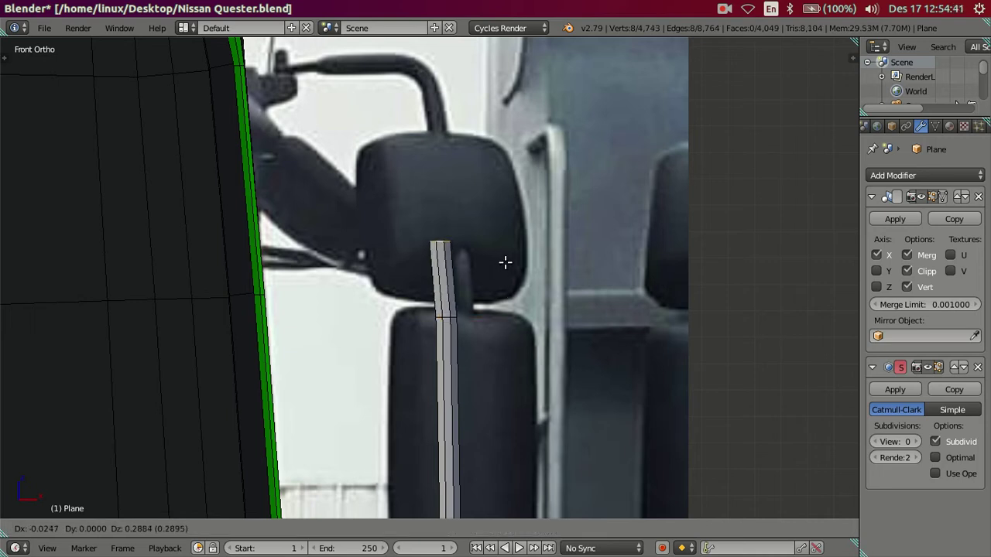
{"action": "left_click", "coordinate": [504, 263]}
{"action": "key", "text": "e"}
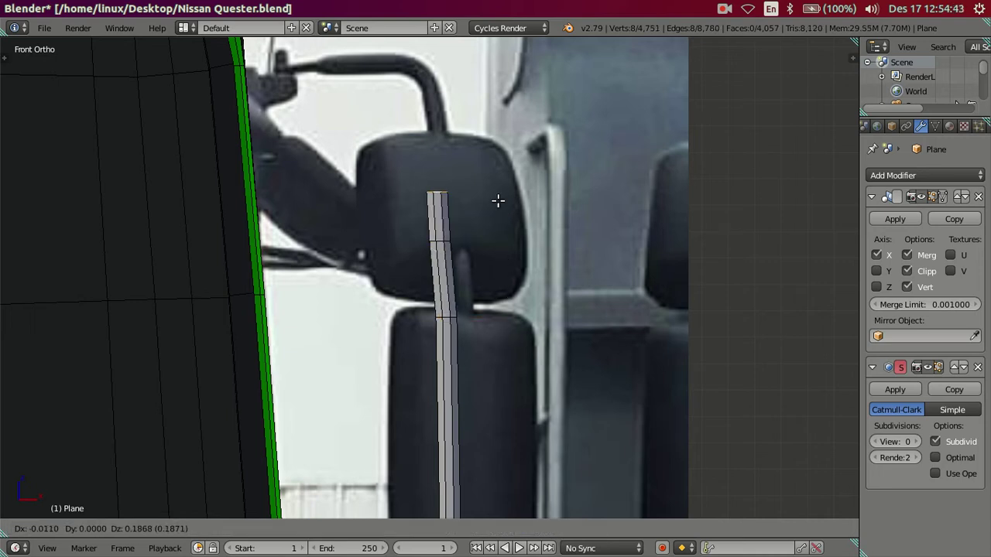
Rotate the middle and top loops of the tube to angle it toward the horizontal arm
{"action": "left_click", "coordinate": [477, 122]}
{"action": "key", "text": "a"}
{"action": "scroll", "coordinate": [466, 254], "scroll_direction": "up", "scroll_amount": 3}
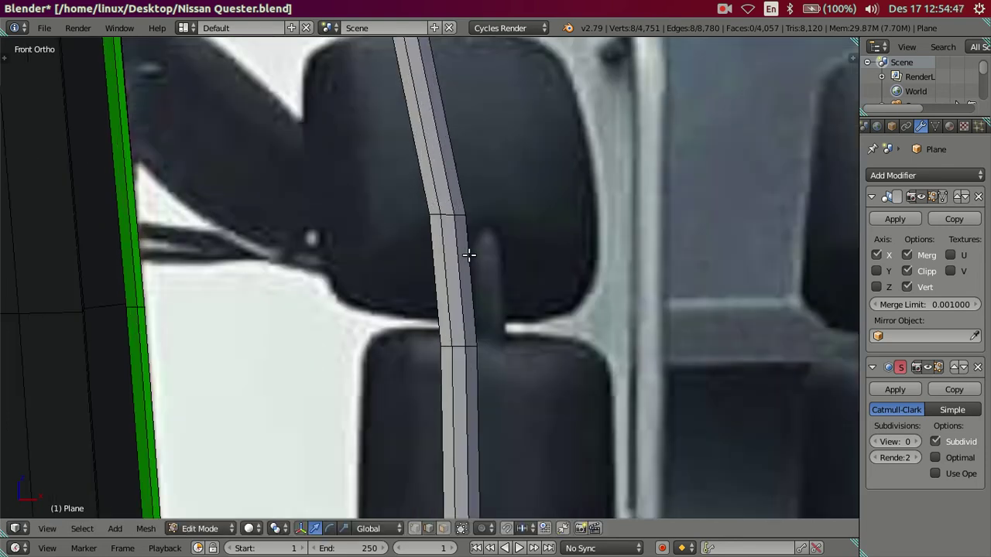
{"action": "right_click", "coordinate": [447, 217], "text": "alt"}
{"action": "key", "text": "r"}
{"action": "left_click", "coordinate": [617, 193]}
{"action": "scroll", "coordinate": [555, 222], "scroll_direction": "down", "scroll_amount": 2}
{"action": "key", "text": "a"}
{"action": "scroll", "coordinate": [415, 221], "scroll_direction": "up", "scroll_amount": 3}
{"action": "scroll", "coordinate": [414, 221], "scroll_direction": "up", "scroll_amount": 2}
{"action": "right_click", "coordinate": [413, 211], "text": "alt"}
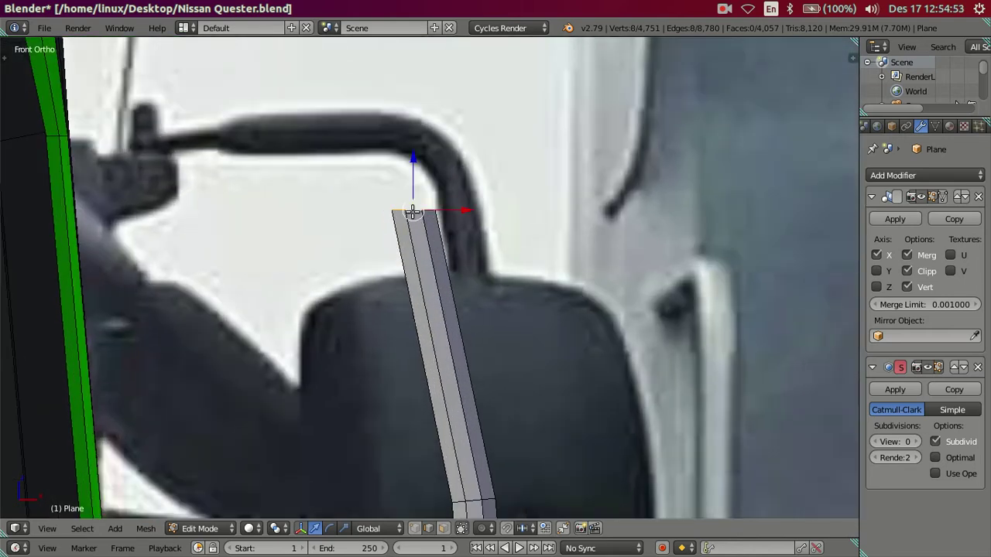
{"action": "key", "text": "r"}
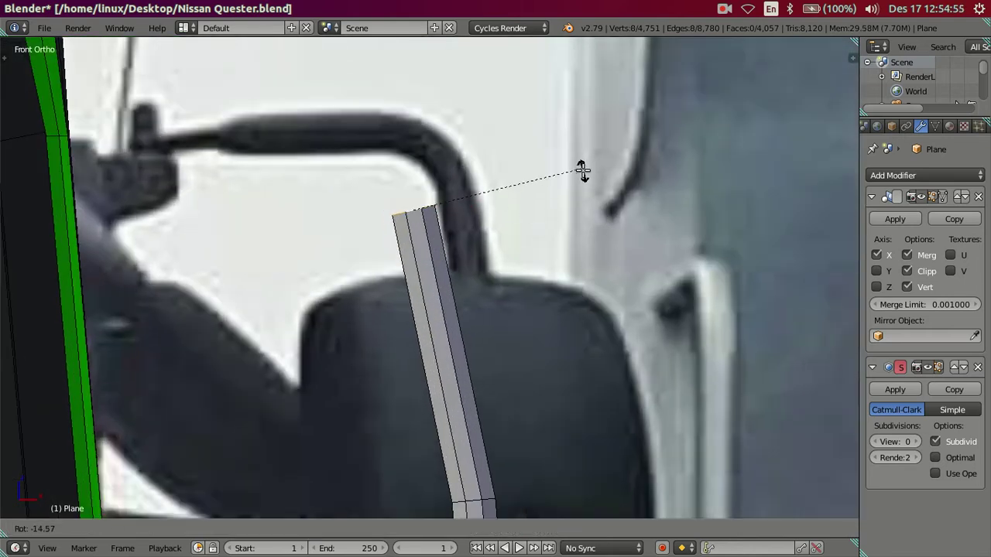
{"action": "left_click", "coordinate": [582, 172]}
Extrude the top loop twice and rotate it over to the left to form the bend
{"action": "key", "text": "e"}
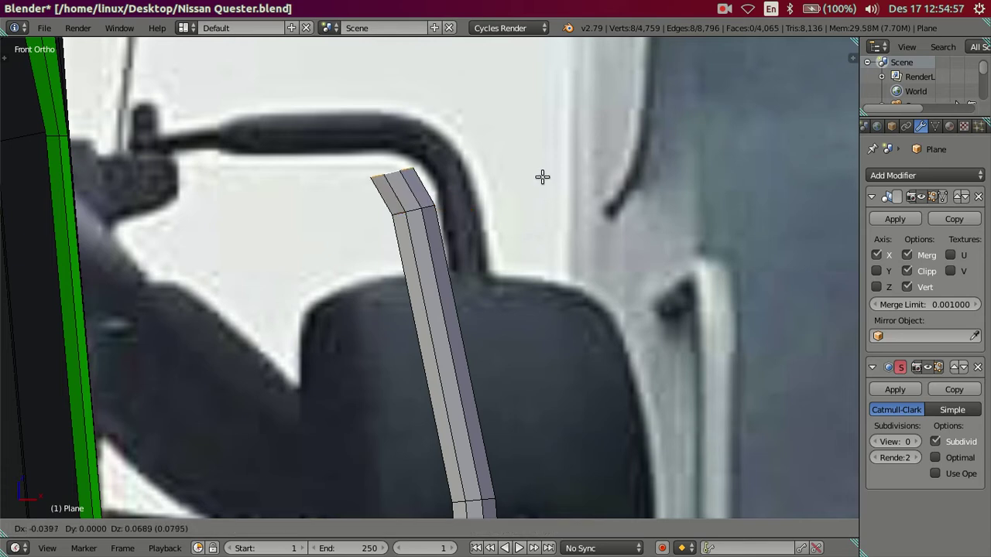
{"action": "left_click", "coordinate": [542, 176]}
{"action": "key", "text": "e"}
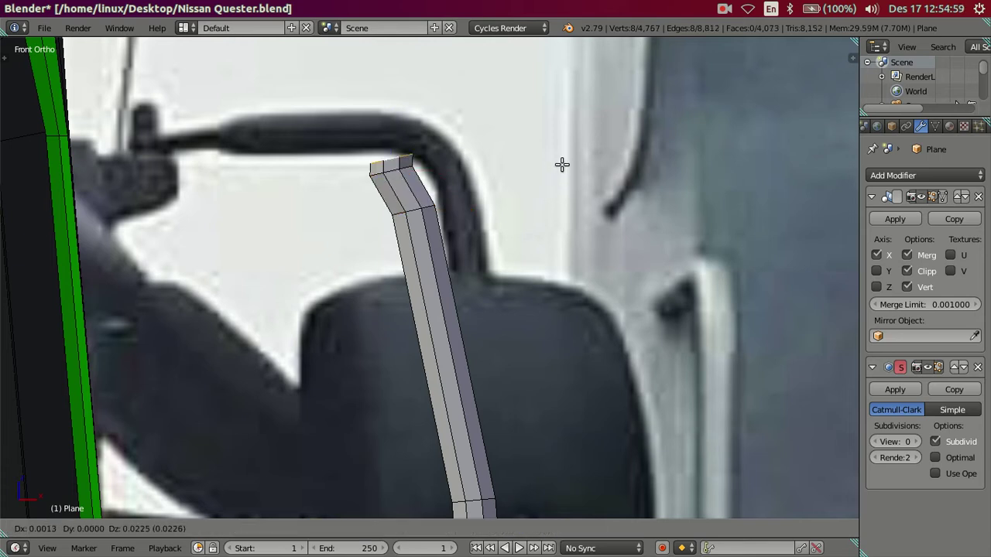
{"action": "left_click", "coordinate": [503, 154]}
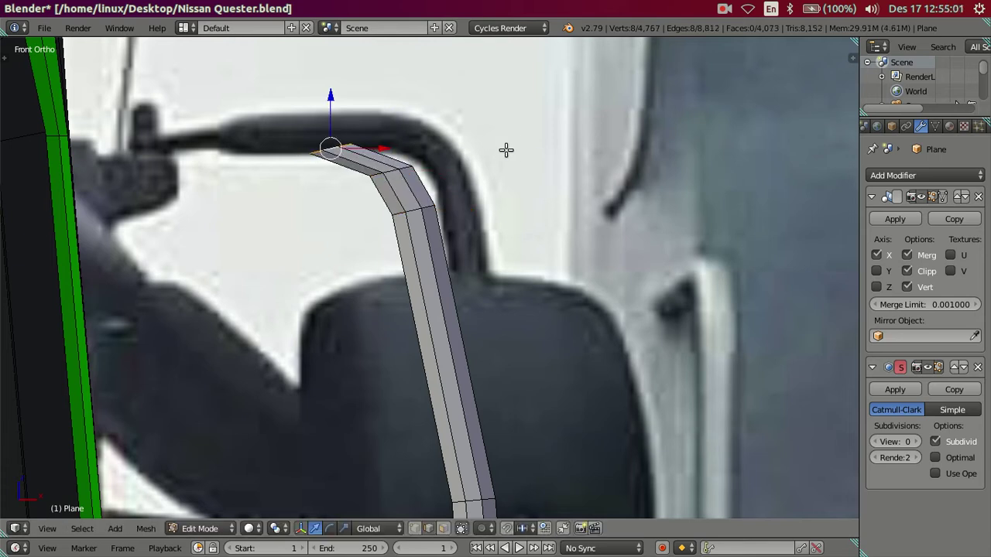
{"action": "key", "text": "r"}
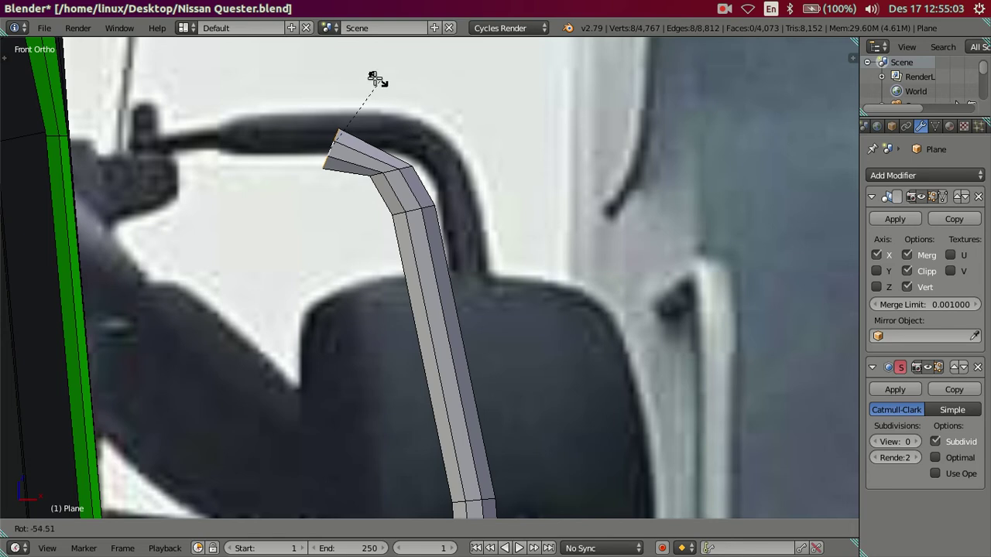
{"action": "left_click", "coordinate": [353, 84]}
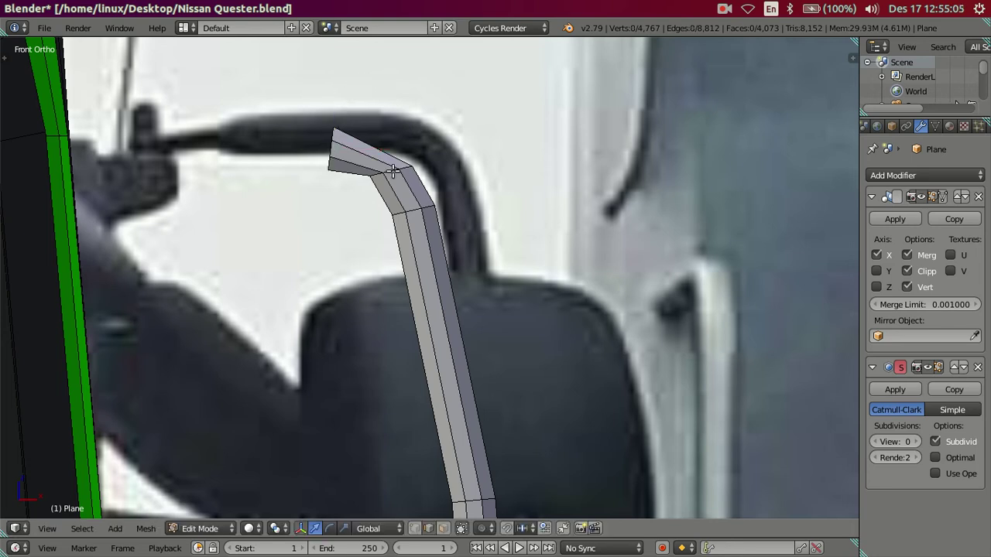
{"action": "key", "text": "r"}
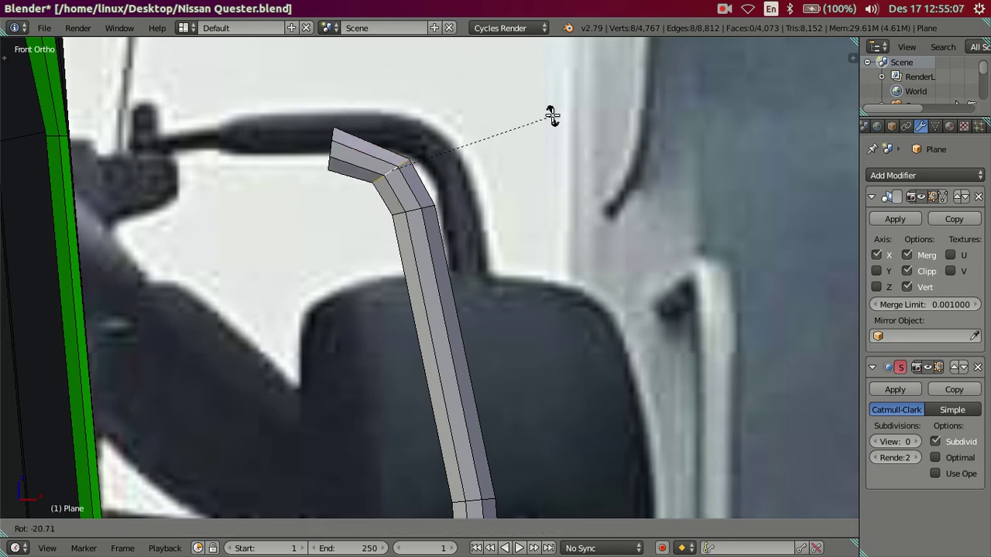
{"action": "left_click", "coordinate": [550, 116]}
{"action": "key", "text": "g"}
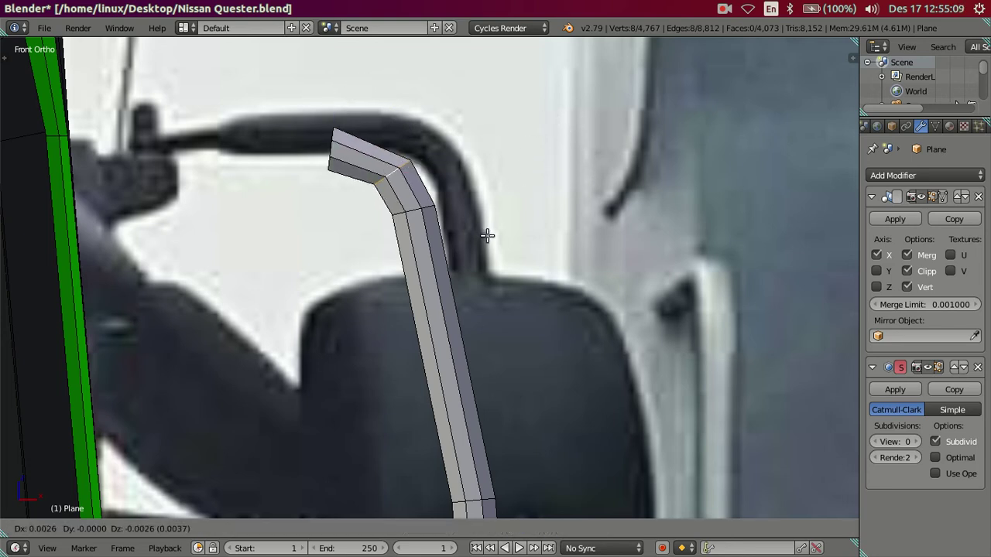
{"action": "left_click", "coordinate": [483, 237]}
Reposition the tube tip's vertices to follow the reference arm's curve
{"action": "key", "text": "a"}
{"action": "right_click", "coordinate": [331, 150], "text": "alt"}
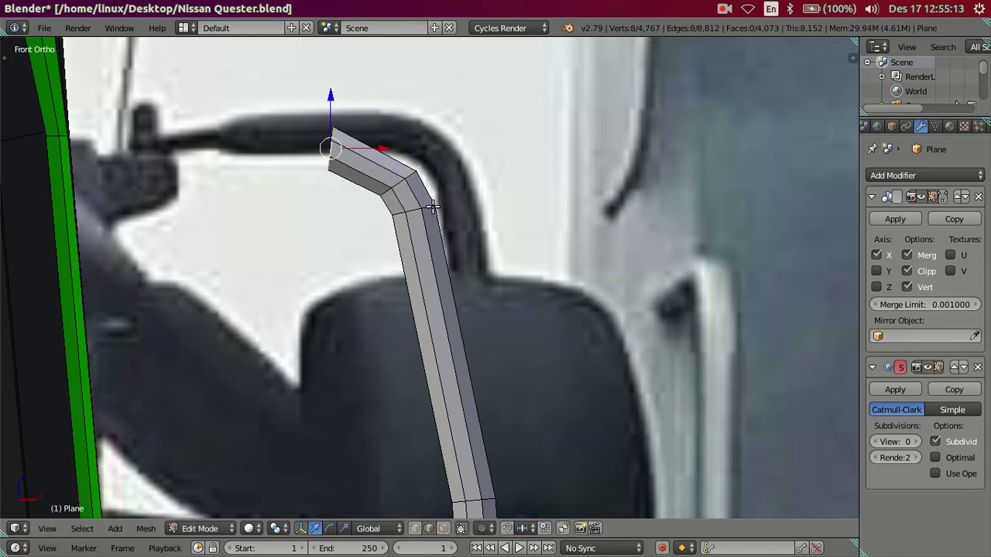
{"action": "key", "text": "g"}
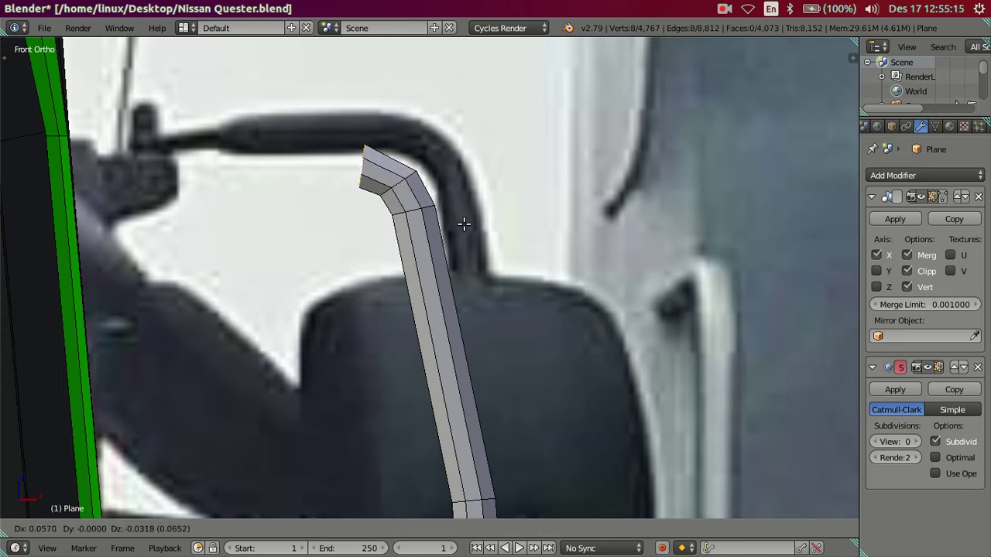
{"action": "left_click", "coordinate": [463, 224]}
{"action": "key", "text": "s"}
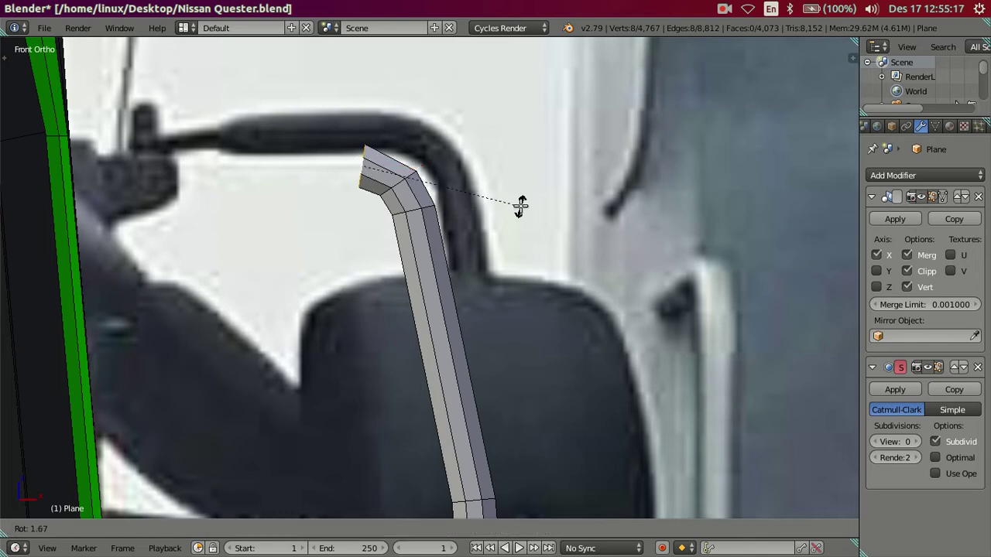
{"action": "key", "text": "Escape"}
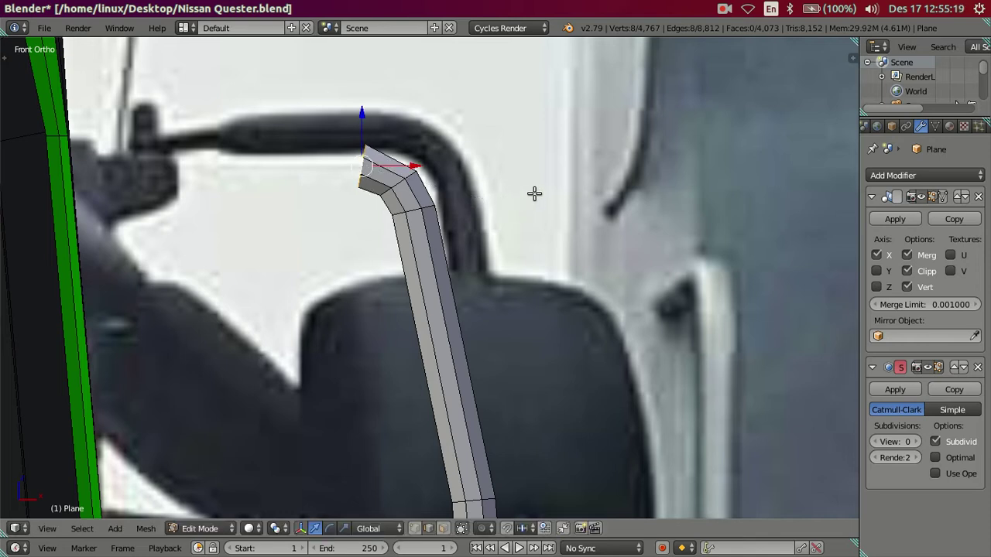
{"action": "scroll", "coordinate": [409, 181], "scroll_direction": "up", "scroll_amount": 1}
{"action": "key", "text": "g"}
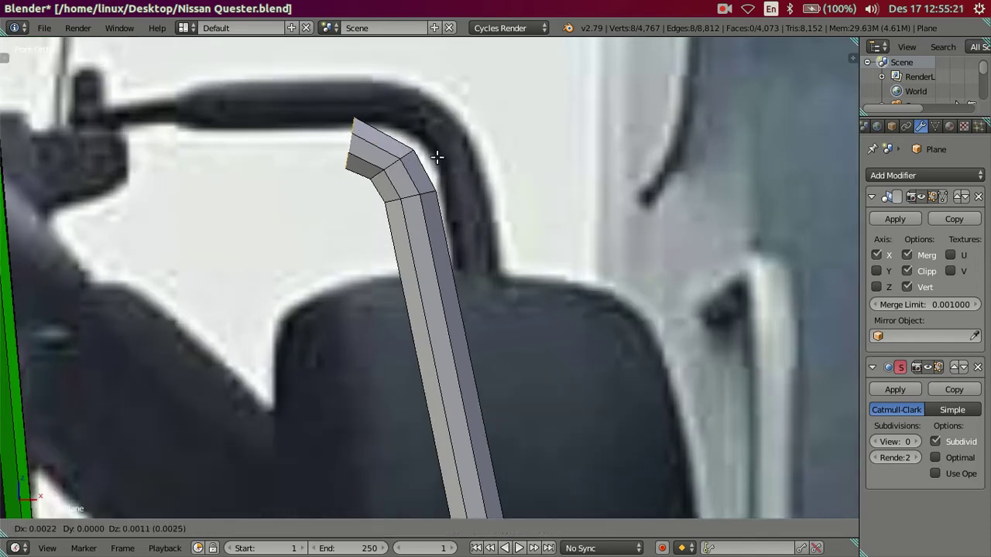
{"action": "left_click", "coordinate": [439, 158]}
{"action": "key", "text": "g"}
{"action": "left_click", "coordinate": [459, 181]}
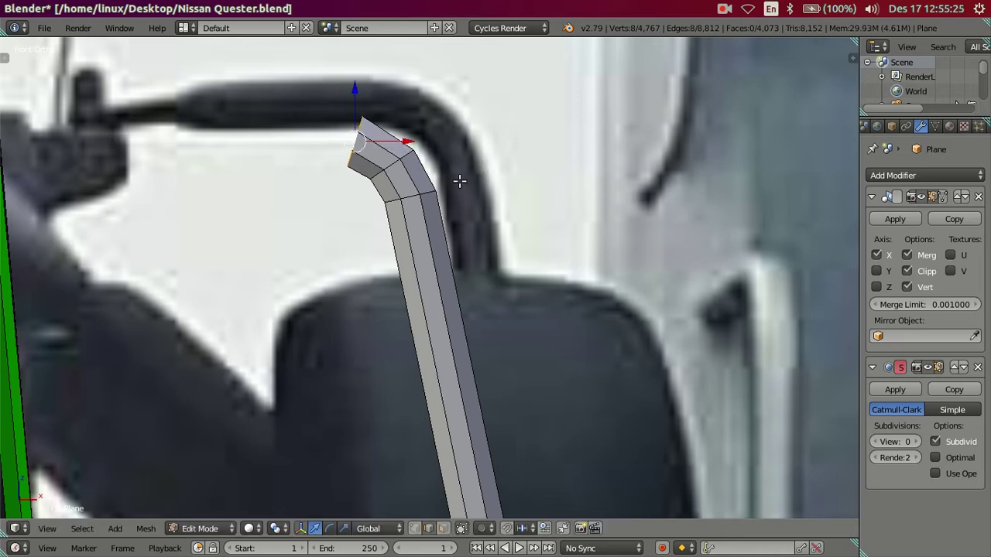
{"action": "scroll", "coordinate": [407, 190], "scroll_direction": "up", "scroll_amount": 2}
Move and rotate the bend loop to smooth the curve, then select the tip vertices
{"action": "right_click", "coordinate": [398, 164], "text": "alt"}
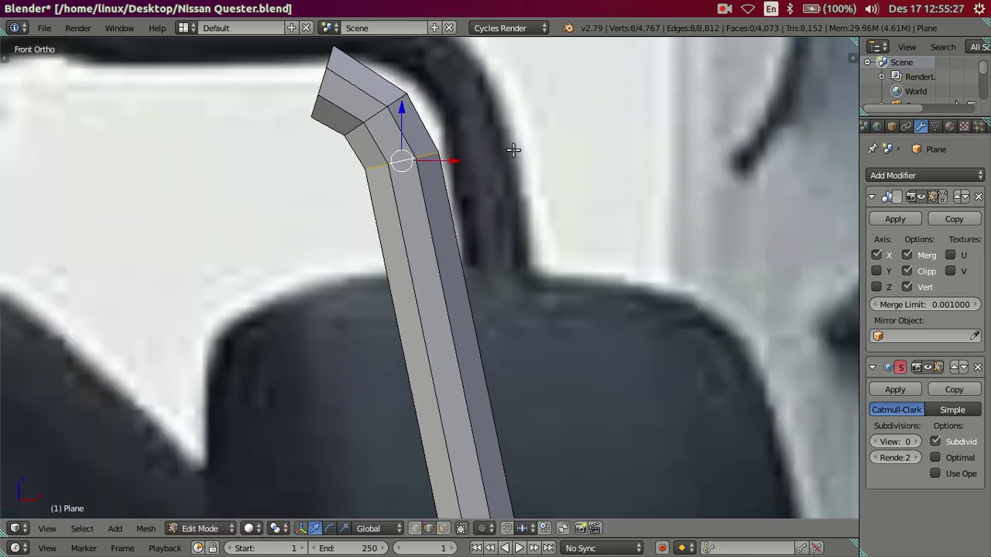
{"action": "key", "text": "g"}
{"action": "left_click", "coordinate": [506, 144]}
{"action": "key", "text": "a"}
{"action": "right_click", "coordinate": [372, 113]}
{"action": "right_click", "coordinate": [375, 115], "text": "alt"}
{"action": "key", "text": "r"}
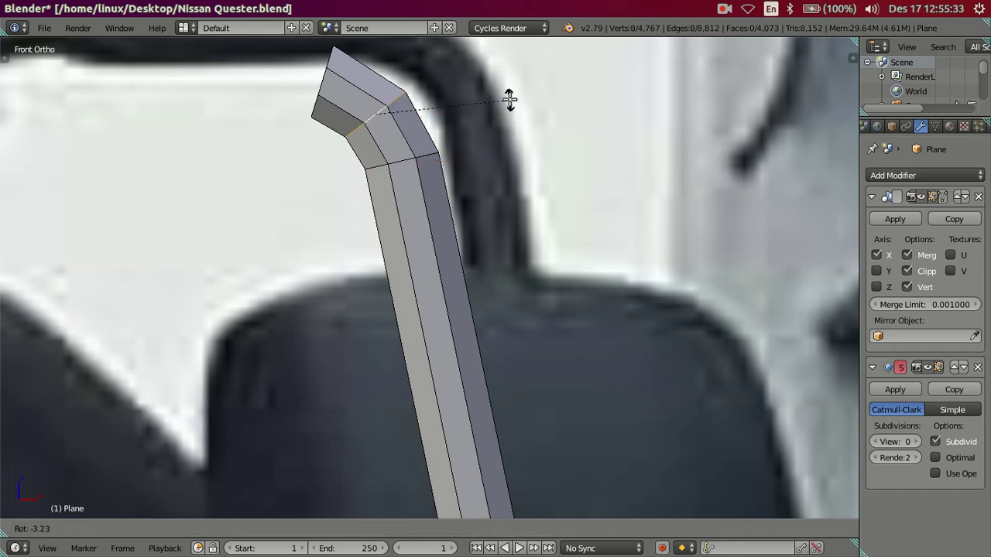
{"action": "left_click", "coordinate": [508, 97]}
{"action": "key", "text": "a"}
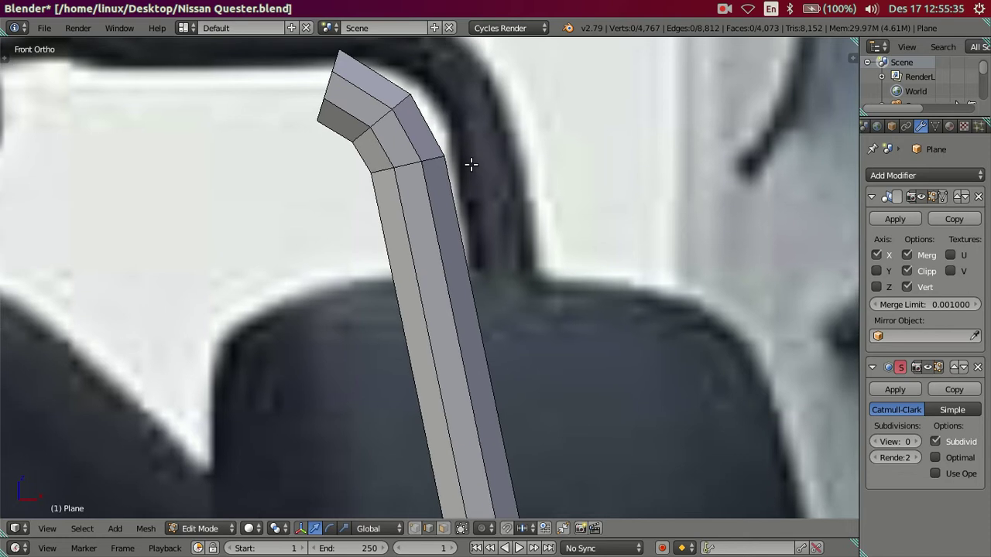
{"action": "middle_click_drag", "start_coordinate": [471, 164], "coordinate": [530, 257], "text": "shift"}
{"action": "right_click", "coordinate": [393, 144], "text": "alt"}
{"action": "scroll", "coordinate": [419, 196], "scroll_direction": "down", "scroll_amount": 4}
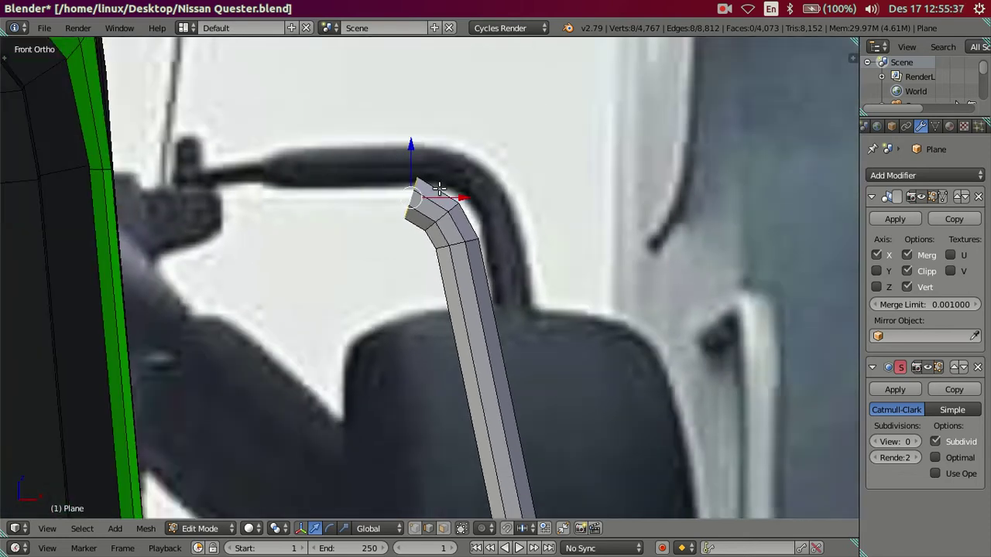
Extrude a level tip segment and position it just past the bend
{"action": "key", "text": "e"}
{"action": "left_click", "coordinate": [367, 184]}
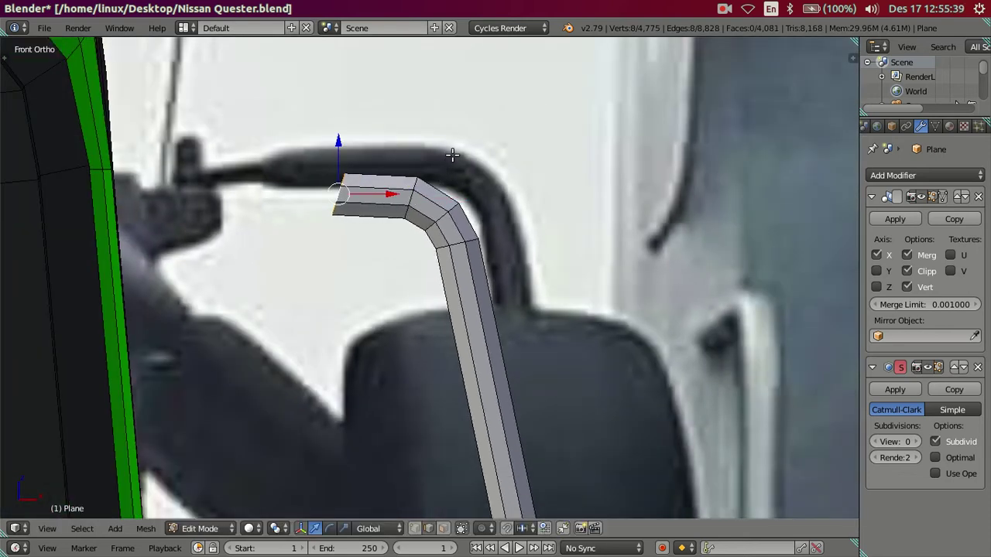
{"action": "key", "text": "g"}
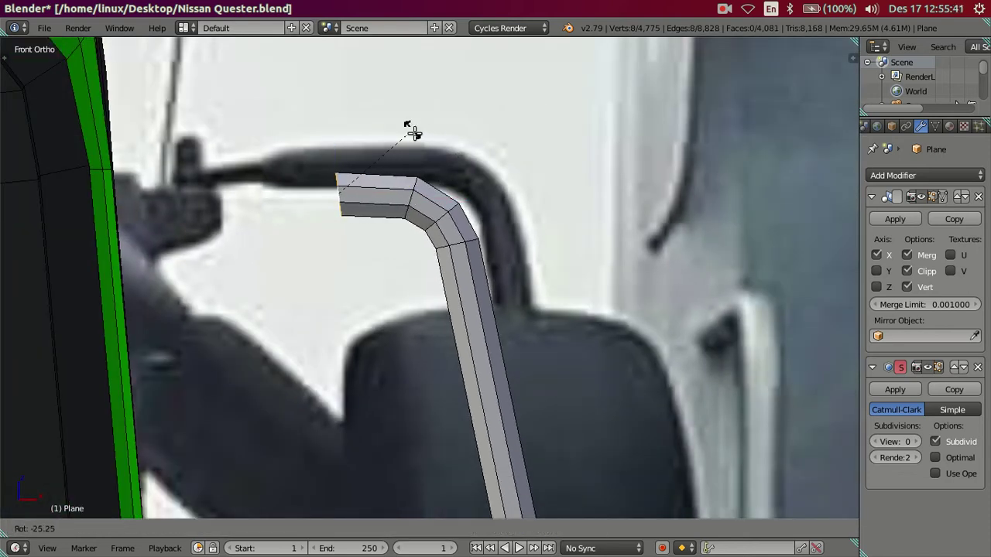
{"action": "left_click", "coordinate": [399, 169]}
{"action": "left_click_drag", "start_coordinate": [395, 189], "coordinate": [346, 212]}
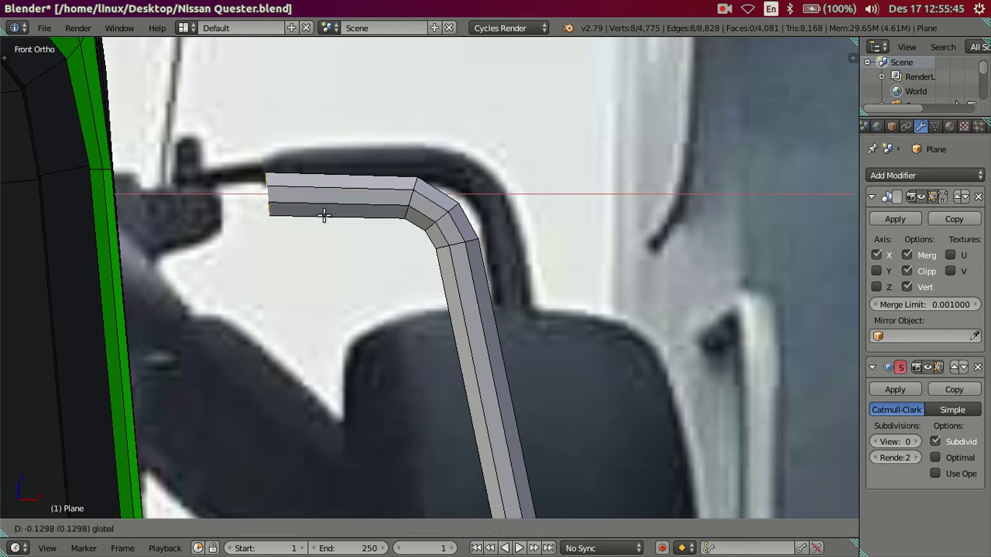
{"action": "left_click_drag", "start_coordinate": [346, 212], "coordinate": [323, 215]}
{"action": "left_click_drag", "start_coordinate": [265, 142], "coordinate": [284, 145]}
{"action": "left_click_drag", "start_coordinate": [320, 199], "coordinate": [414, 180]}
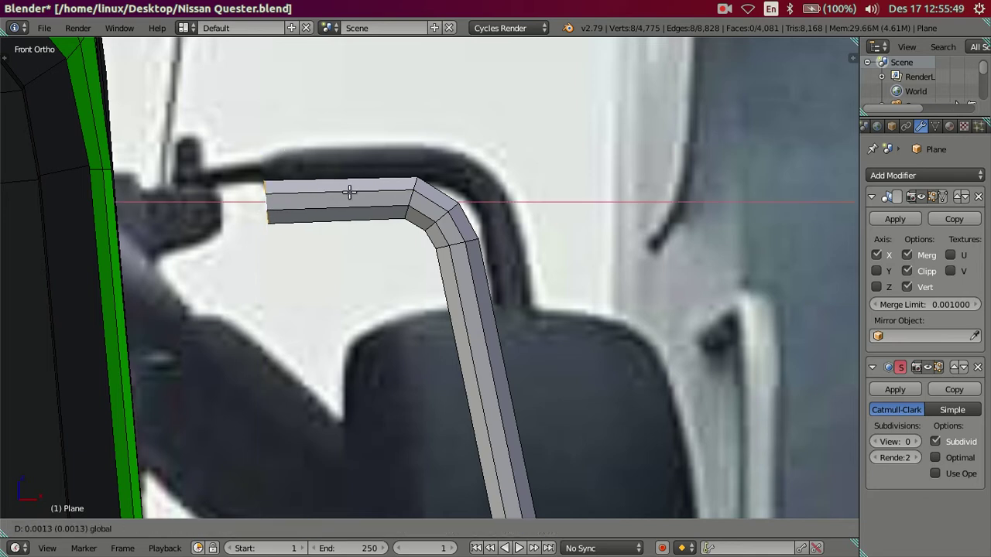
{"action": "key", "text": "ctrl+z"}
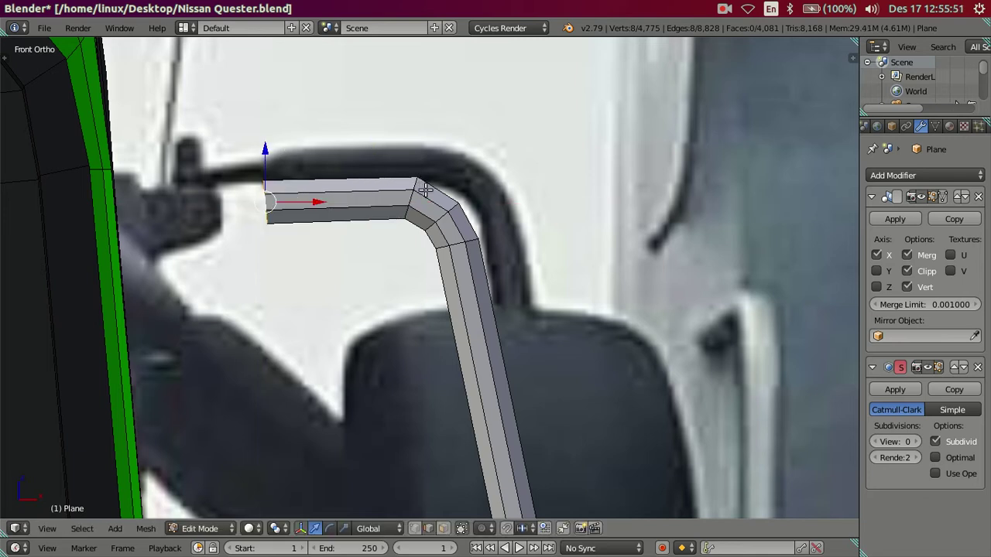
{"action": "left_click_drag", "start_coordinate": [329, 194], "coordinate": [426, 211]}
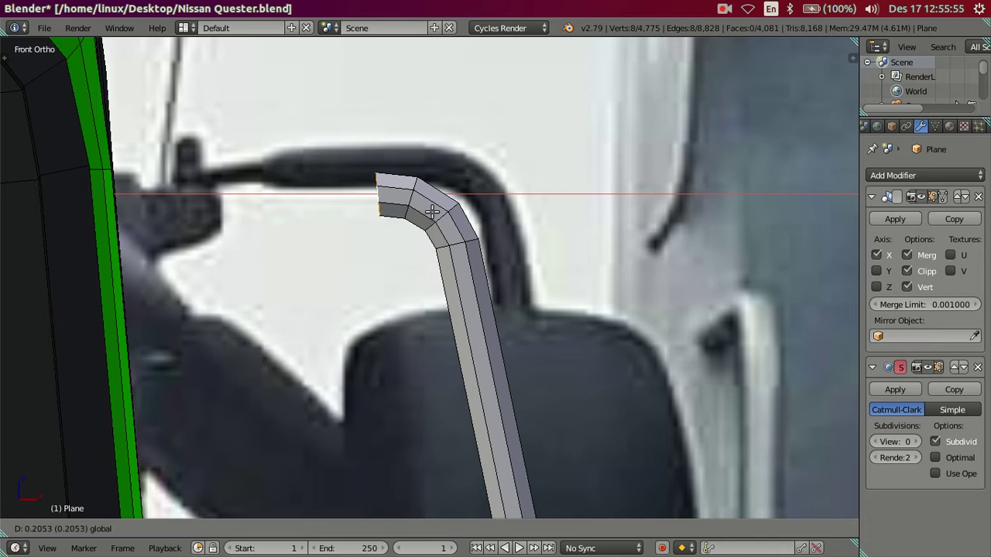
{"action": "left_click", "coordinate": [432, 211]}
Extrude another segment, slide it along X to the cab bracket, and align its height
{"action": "key", "text": "e"}
{"action": "key", "text": "Escape"}
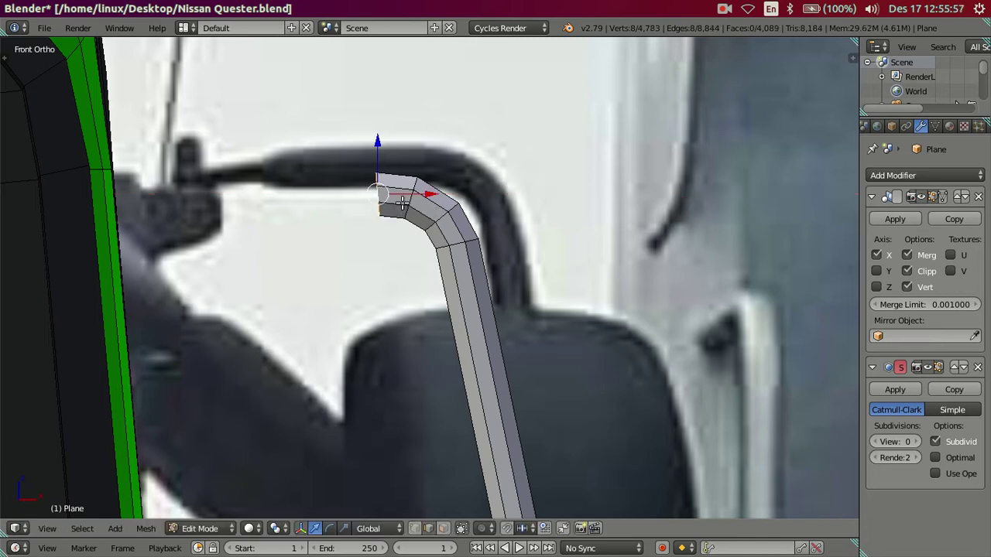
{"action": "key", "text": "g"}
{"action": "key", "text": "x"}
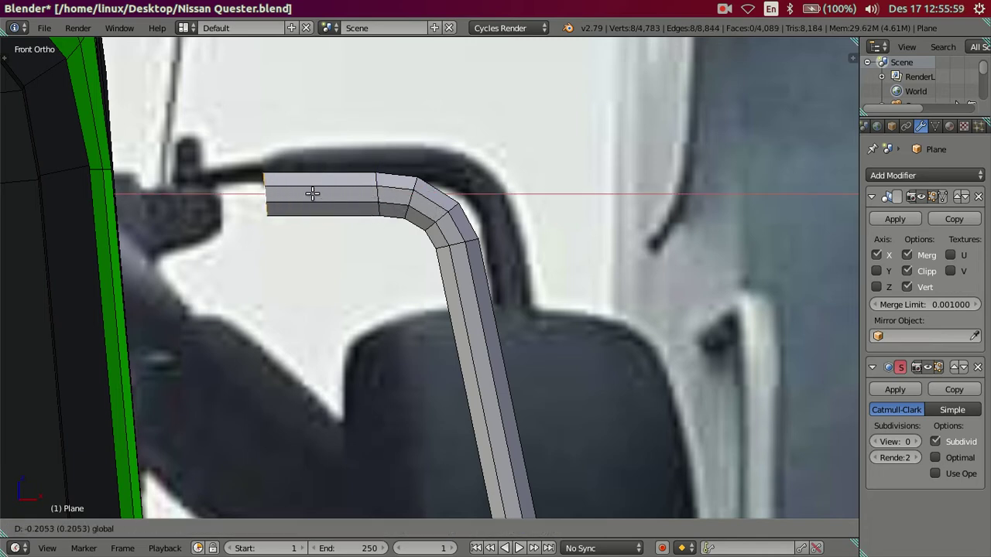
{"action": "left_click", "coordinate": [312, 193]}
{"action": "scroll", "coordinate": [364, 205], "scroll_direction": "up", "scroll_amount": 2}
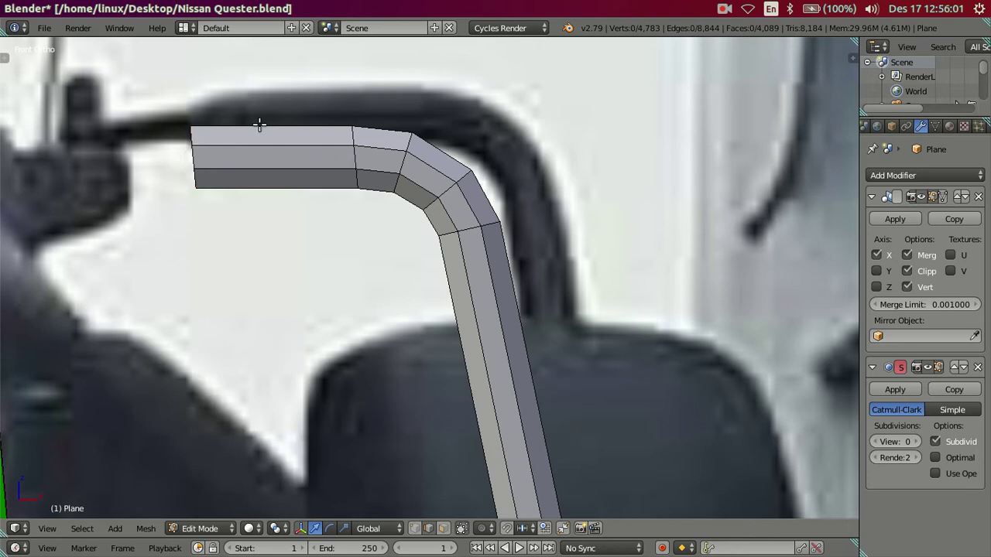
{"action": "key", "text": "g"}
{"action": "key", "text": "z"}
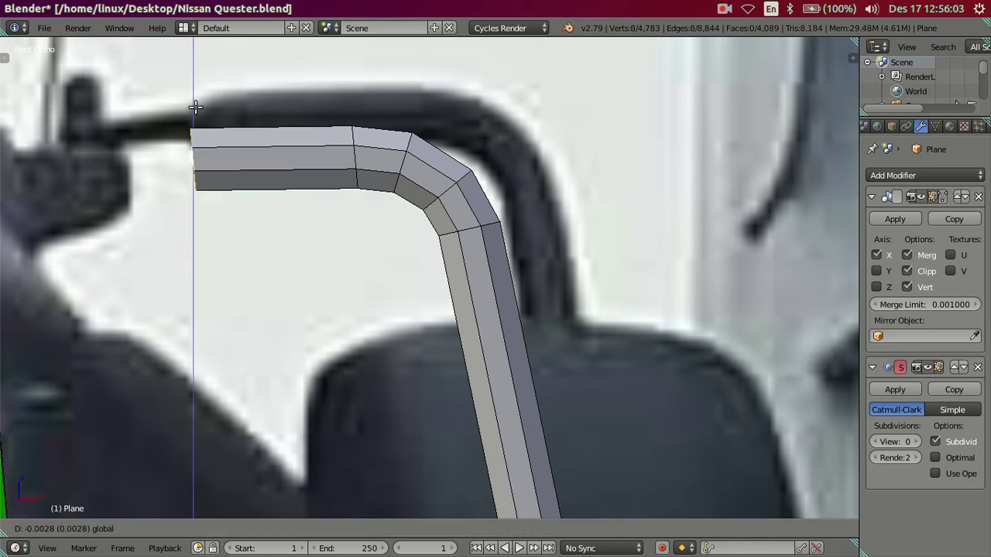
{"action": "left_click", "coordinate": [195, 108]}
{"action": "scroll", "coordinate": [305, 263], "scroll_direction": "down", "scroll_amount": 5}
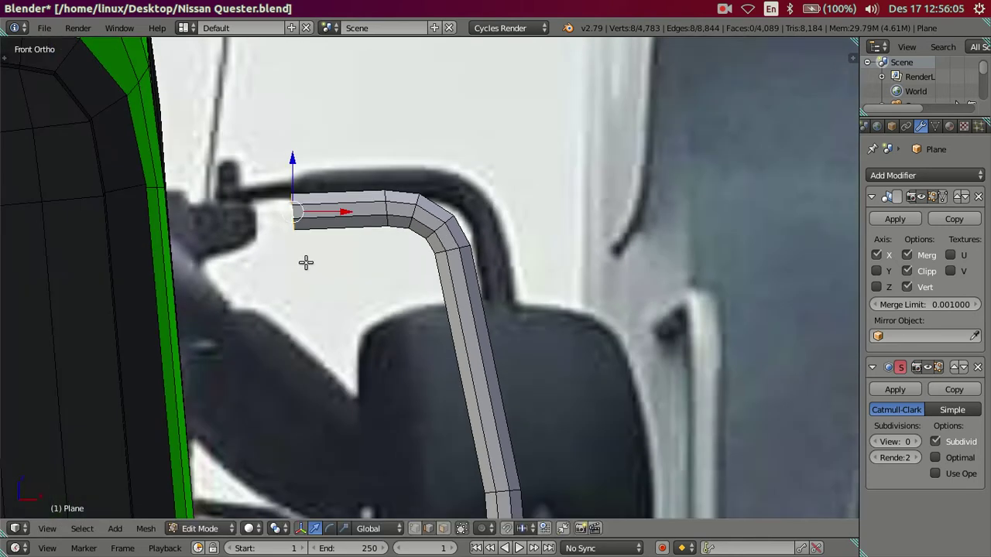
{"action": "scroll", "coordinate": [387, 325], "scroll_direction": "down", "scroll_amount": 4}
{"action": "scroll", "coordinate": [464, 372], "scroll_direction": "down", "scroll_amount": 2}
{"action": "middle_click_drag", "start_coordinate": [473, 377], "coordinate": [339, 364]}
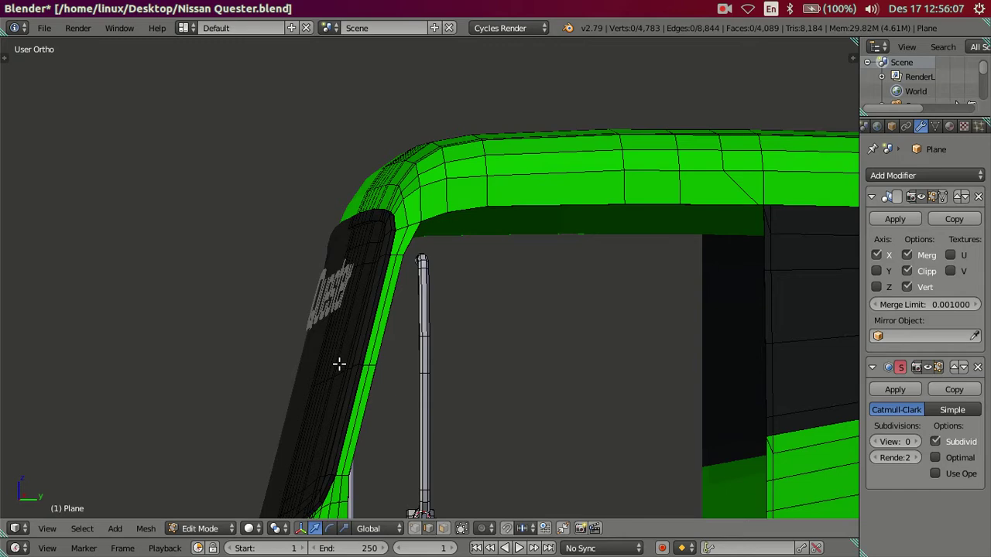
{"action": "mouse_move", "coordinate": [401, 324]}
{"action": "middle_mouse_down"}
{"action": "mouse_move", "coordinate": [454, 391]}
{"action": "mouse_move", "coordinate": [420, 358]}
{"action": "mouse_move", "coordinate": [401, 365]}
{"action": "mouse_move", "coordinate": [412, 337]}
{"action": "mouse_move", "coordinate": [409, 258]}
{"action": "middle_mouse_up"}
{"action": "key", "text": "z"}
{"action": "key", "text": "c"}
{"action": "left_click_drag", "start_coordinate": [413, 224], "coordinate": [420, 258]}
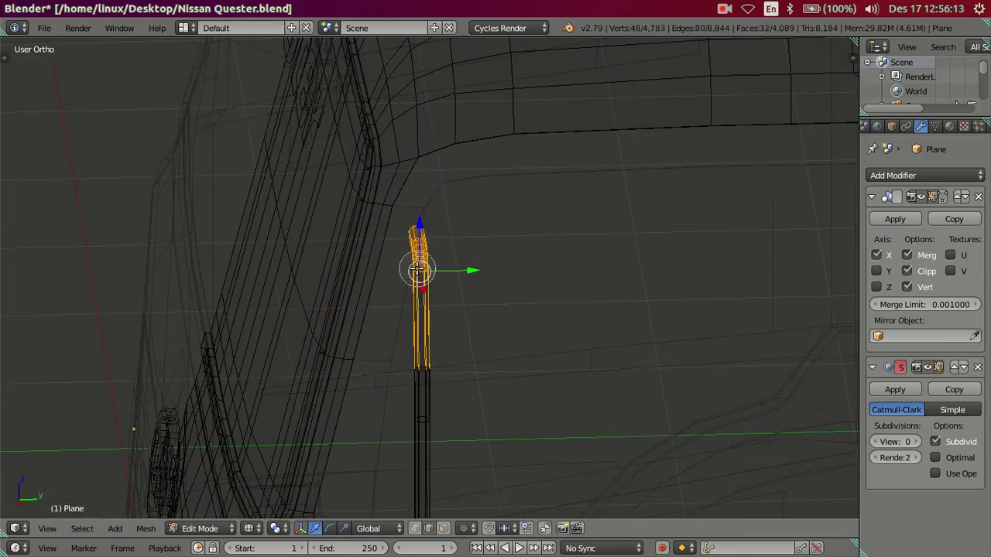
{"action": "right_click", "coordinate": [416, 234]}
{"action": "key", "text": "c"}
{"action": "mouse_move", "coordinate": [409, 331]}
{"action": "middle_mouse_down"}
{"action": "mouse_move", "coordinate": [432, 336]}
{"action": "mouse_move", "coordinate": [464, 319]}
{"action": "middle_mouse_up"}
{"action": "right_click", "coordinate": [427, 336]}
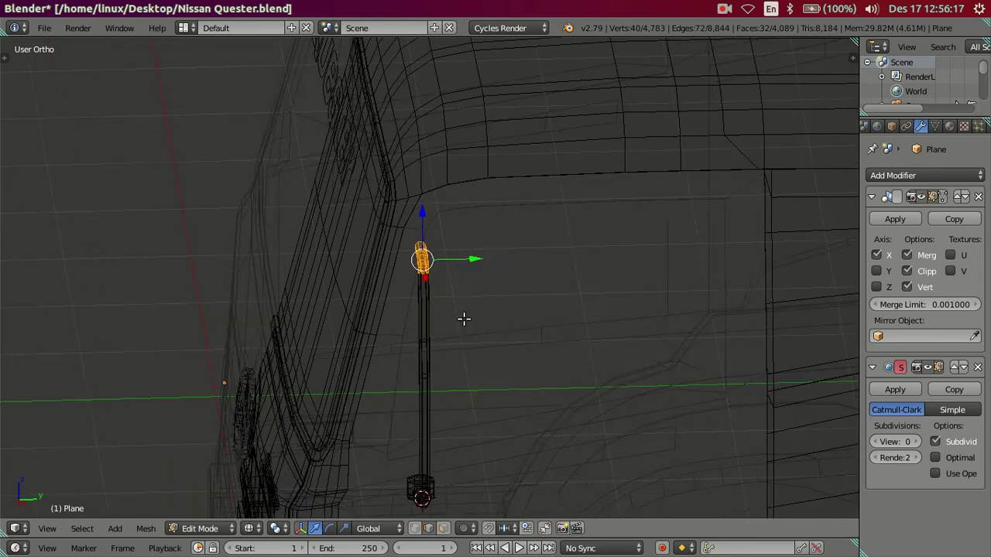
{"action": "key", "text": "KP_3"}
{"action": "scroll", "coordinate": [453, 301], "scroll_direction": "down", "scroll_amount": 2}
{"action": "scroll", "coordinate": [460, 276], "scroll_direction": "up", "scroll_amount": 4}
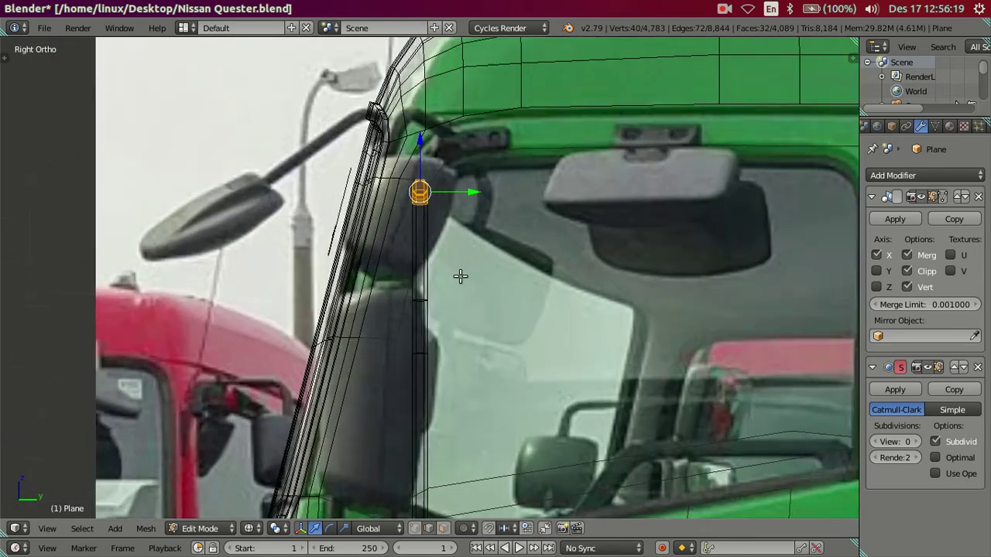
{"action": "scroll", "coordinate": [461, 277], "scroll_direction": "up", "scroll_amount": 1}
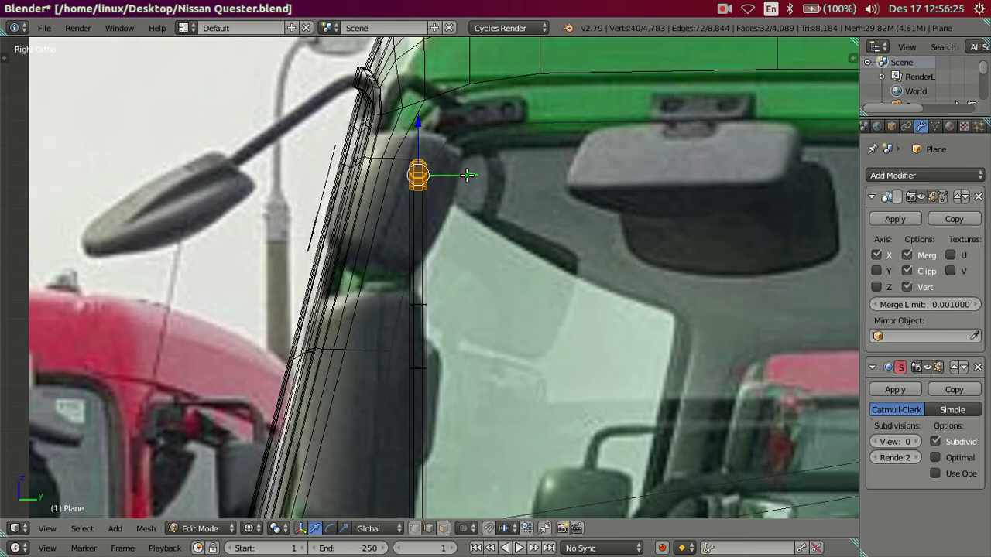
{"action": "scroll", "coordinate": [468, 175], "scroll_direction": "down", "scroll_amount": 3}
{"action": "scroll", "coordinate": [463, 242], "scroll_direction": "up", "scroll_amount": 1}
{"action": "scroll", "coordinate": [463, 242], "scroll_direction": "up", "scroll_amount": 1}
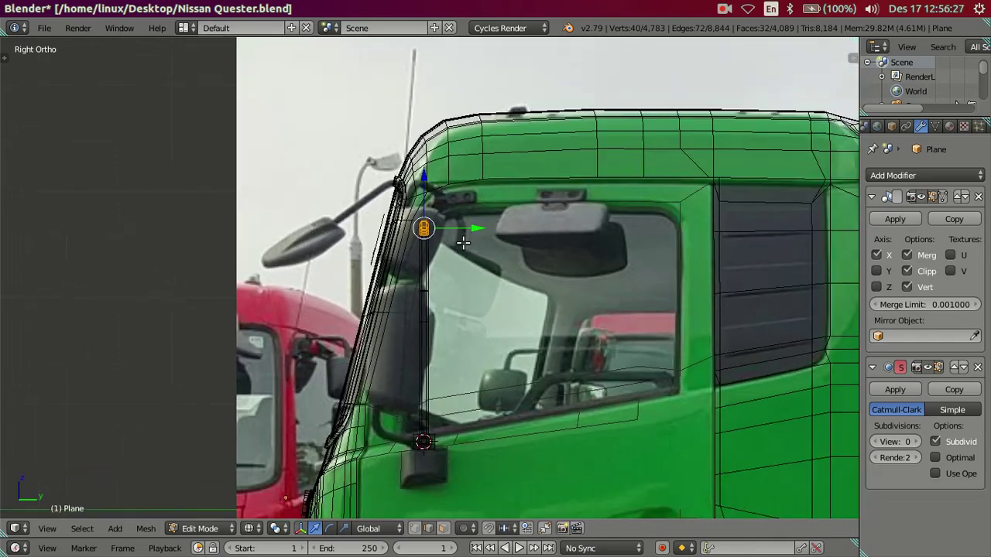
{"action": "scroll", "coordinate": [462, 243], "scroll_direction": "down", "scroll_amount": 2}
{"action": "mouse_move", "coordinate": [458, 303]}
{"action": "middle_mouse_down"}
{"action": "mouse_move", "coordinate": [467, 338]}
{"action": "mouse_move", "coordinate": [531, 380]}
{"action": "mouse_move", "coordinate": [597, 386]}
{"action": "mouse_move", "coordinate": [583, 330]}
{"action": "mouse_move", "coordinate": [462, 299]}
{"action": "mouse_move", "coordinate": [564, 361]}
{"action": "mouse_move", "coordinate": [526, 383]}
{"action": "middle_mouse_up"}
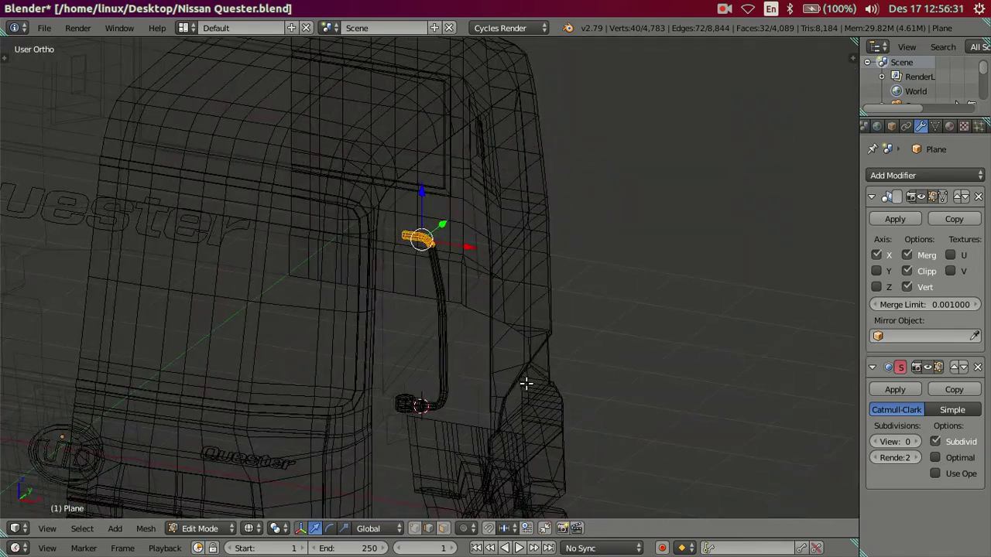
{"action": "scroll", "coordinate": [511, 364], "scroll_direction": "up", "scroll_amount": 1}
{"action": "scroll", "coordinate": [485, 303], "scroll_direction": "up", "scroll_amount": 2}
{"action": "scroll", "coordinate": [485, 303], "scroll_direction": "up", "scroll_amount": 2}
{"action": "key", "text": "z"}
{"action": "mouse_move", "coordinate": [483, 311]}
{"action": "middle_mouse_down"}
{"action": "mouse_move", "coordinate": [500, 367]}
{"action": "mouse_move", "coordinate": [485, 411]}
{"action": "mouse_move", "coordinate": [417, 364]}
{"action": "mouse_move", "coordinate": [414, 329]}
{"action": "middle_mouse_up"}
{"action": "key", "text": "KP_3"}
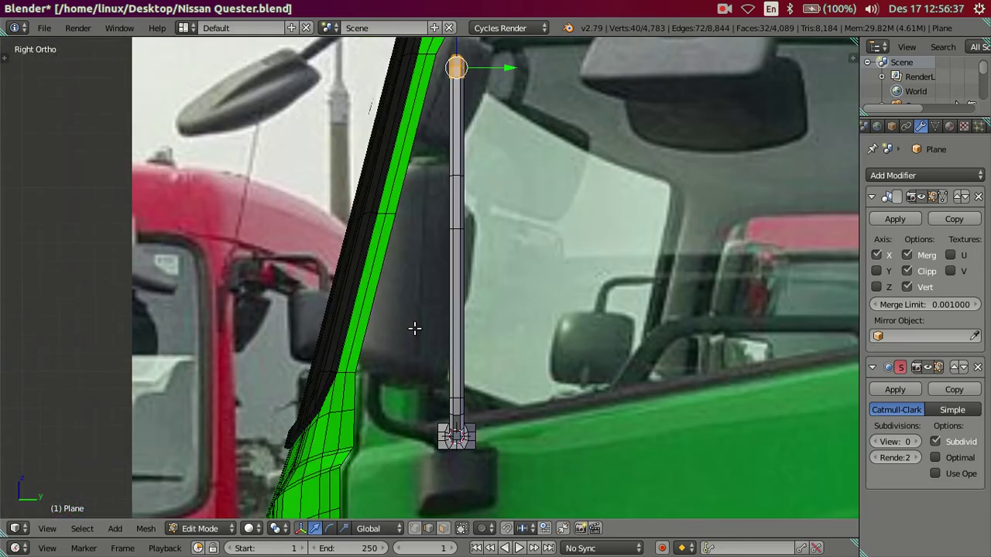
{"action": "mouse_move", "coordinate": [468, 392]}
{"action": "middle_mouse_down"}
{"action": "mouse_move", "coordinate": [467, 305]}
{"action": "mouse_move", "coordinate": [542, 401]}
{"action": "mouse_move", "coordinate": [584, 391]}
{"action": "middle_mouse_up"}
{"action": "key", "text": "KP_1"}
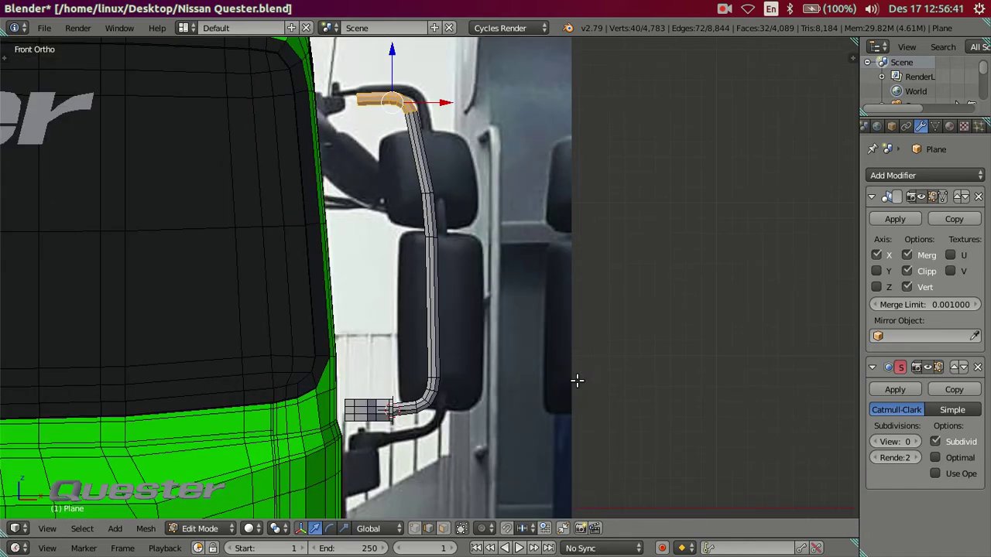
{"action": "scroll", "coordinate": [542, 394], "scroll_direction": "up", "scroll_amount": 1}
{"action": "scroll", "coordinate": [522, 294], "scroll_direction": "down", "scroll_amount": 1}
{"action": "scroll", "coordinate": [515, 301], "scroll_direction": "down", "scroll_amount": 1}
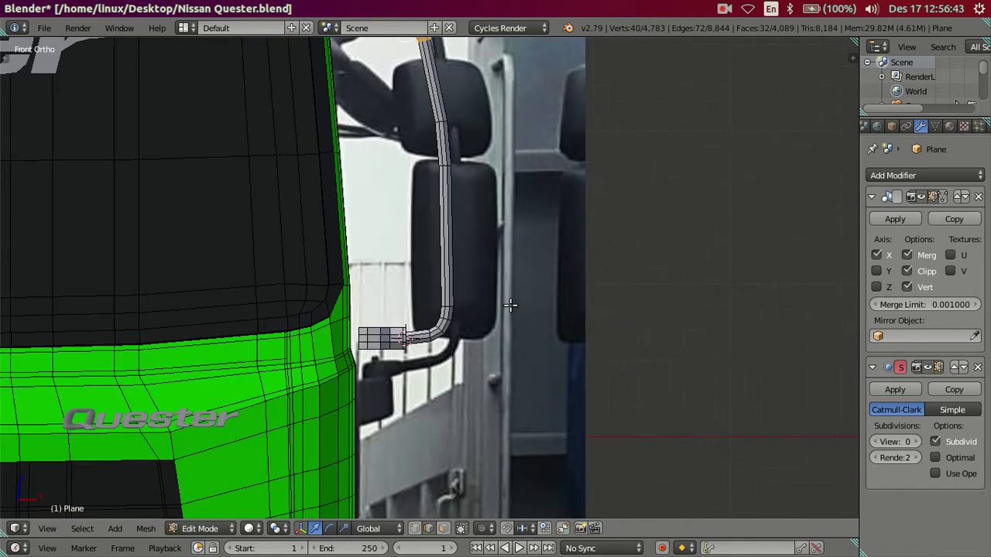
{"action": "scroll", "coordinate": [507, 308], "scroll_direction": "down", "scroll_amount": 1}
{"action": "scroll", "coordinate": [464, 278], "scroll_direction": "up", "scroll_amount": 1}
{"action": "scroll", "coordinate": [416, 199], "scroll_direction": "down", "scroll_amount": 1}
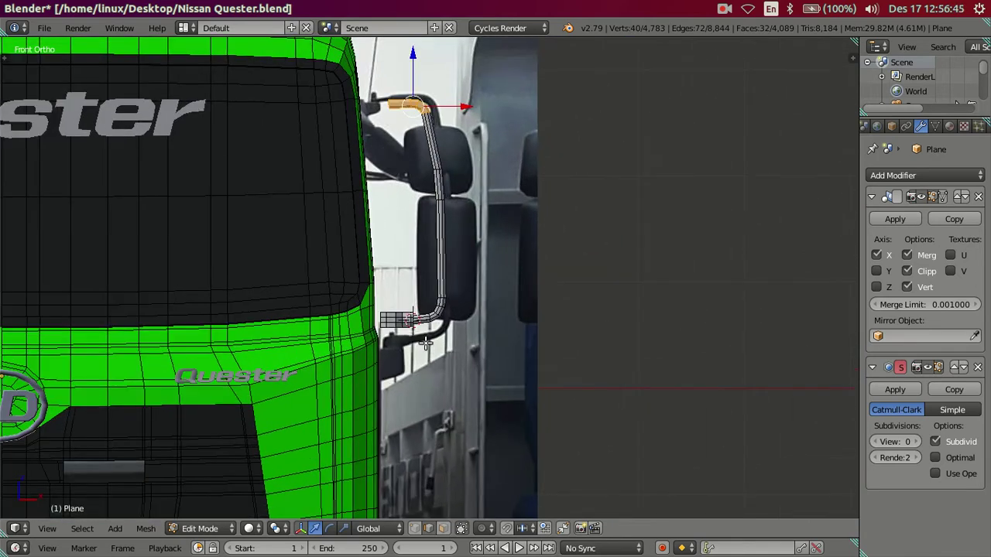
{"action": "scroll", "coordinate": [426, 343], "scroll_direction": "up", "scroll_amount": 1}
{"action": "scroll", "coordinate": [426, 343], "scroll_direction": "up", "scroll_amount": 1}
{"action": "scroll", "coordinate": [426, 343], "scroll_direction": "up", "scroll_amount": 1}
Select the connected mirror-arm tube, excluding its box-shaped bracket end and top horizontal end
{"action": "right_click", "coordinate": [431, 348]}
{"action": "key", "text": "ctrl+l"}
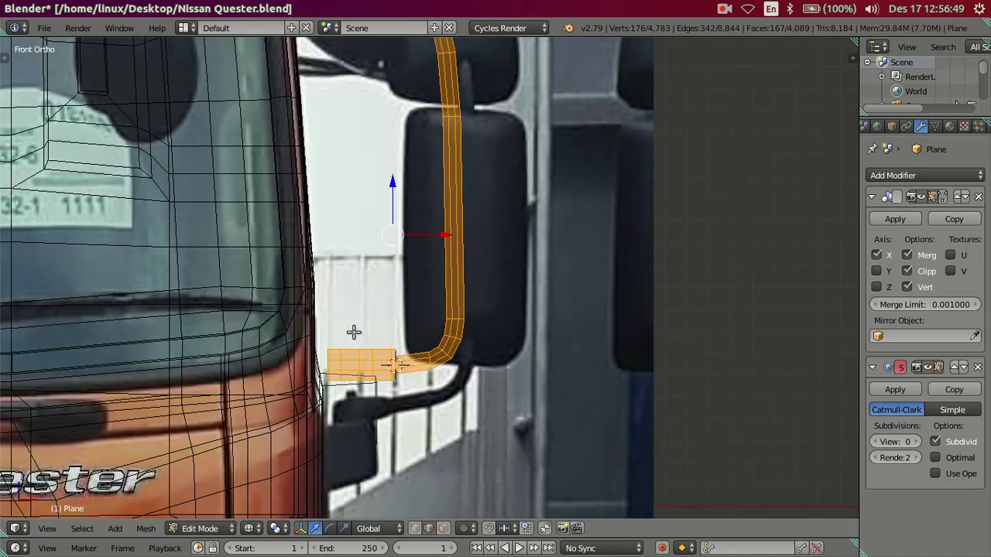
{"action": "key", "text": "c"}
{"action": "middle_click_drag", "start_coordinate": [334, 338], "coordinate": [374, 363]}
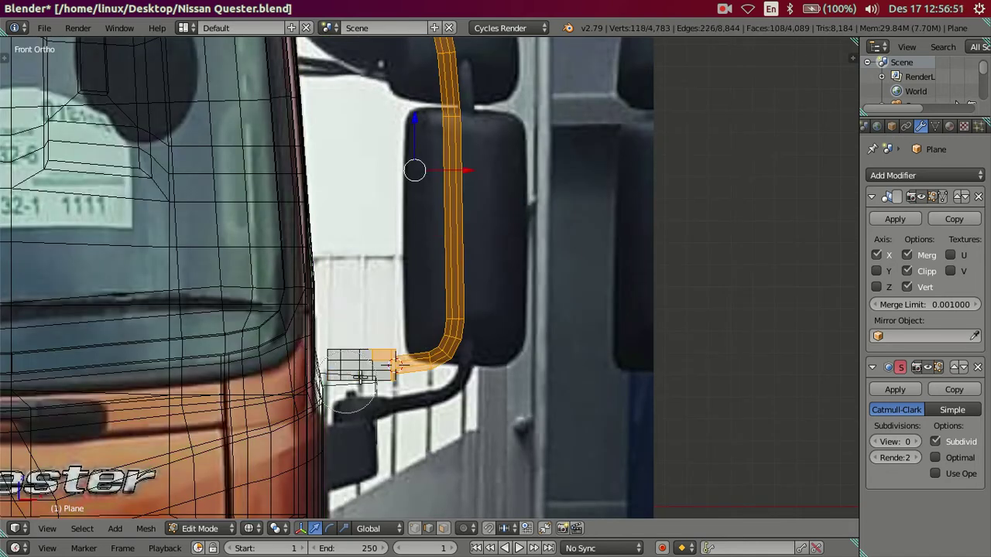
{"action": "key", "text": "Escape"}
{"action": "scroll", "coordinate": [374, 362], "scroll_direction": "down", "scroll_amount": 3}
{"action": "scroll", "coordinate": [395, 255], "scroll_direction": "up", "scroll_amount": 3}
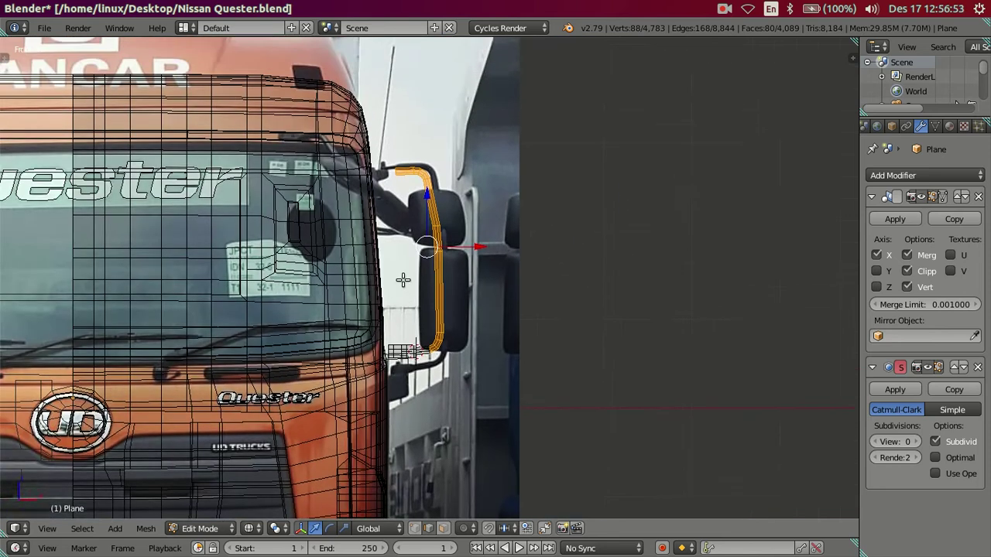
{"action": "key", "text": "c"}
{"action": "middle_click_drag", "start_coordinate": [374, 177], "coordinate": [381, 177]}
{"action": "key", "text": "Escape"}
Shift the upright run along X, then nudge only its lower section slightly left
{"action": "key", "text": "g"}
{"action": "key", "text": "x"}
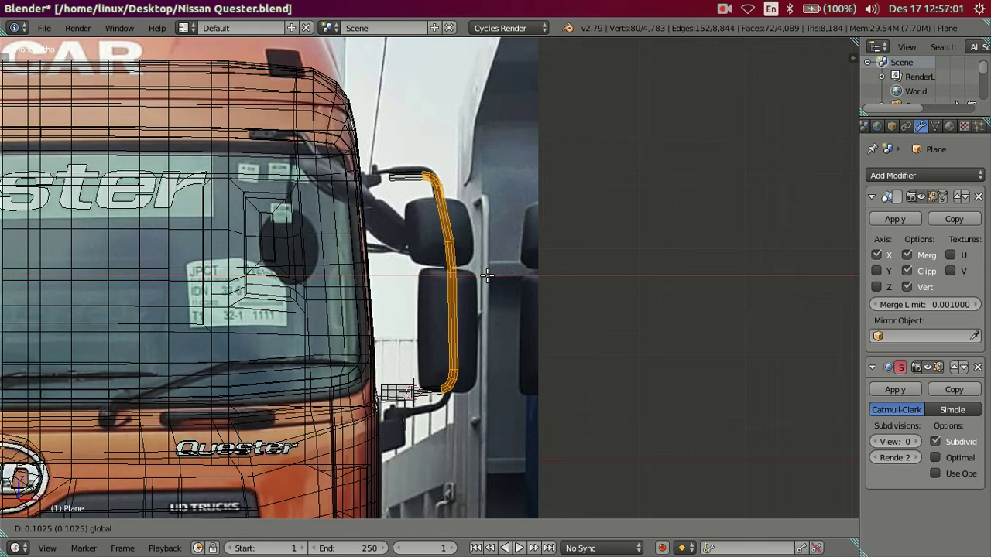
{"action": "left_click", "coordinate": [486, 276]}
{"action": "key", "text": "c"}
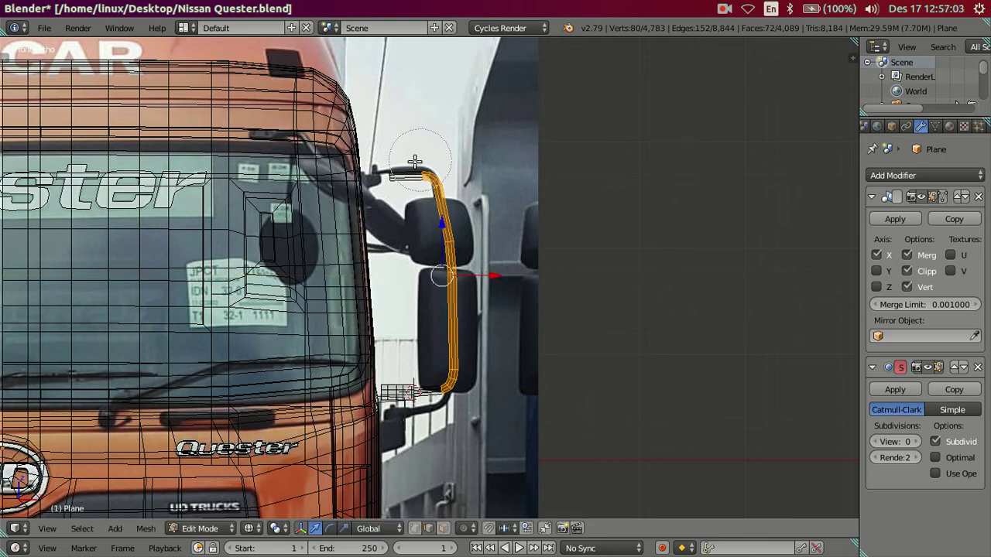
{"action": "middle_click_drag", "start_coordinate": [422, 174], "coordinate": [445, 221]}
{"action": "key", "text": "Escape"}
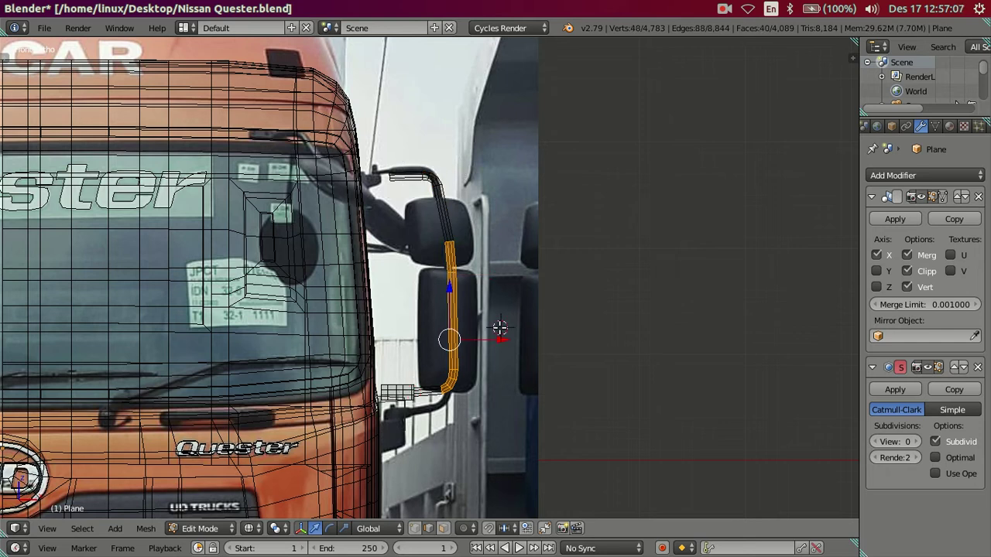
{"action": "left_click_drag", "start_coordinate": [503, 335], "coordinate": [500, 330]}
Deselect all and view the tube from an angle in solid shading
{"action": "key", "text": "a"}
{"action": "mouse_move", "coordinate": [491, 327]}
{"action": "middle_mouse_down"}
{"action": "mouse_move", "coordinate": [460, 389]}
{"action": "mouse_move", "coordinate": [466, 325]}
{"action": "mouse_move", "coordinate": [425, 274]}
{"action": "middle_mouse_up"}
{"action": "key", "text": "z"}
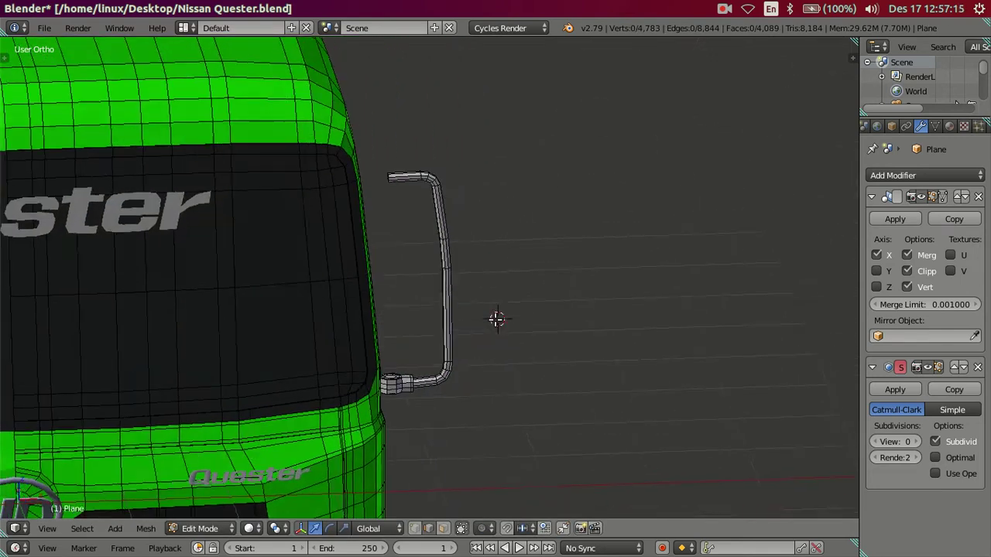
In wireframe, select the connected tube except its top horizontal segment
{"action": "right_click", "coordinate": [438, 268]}
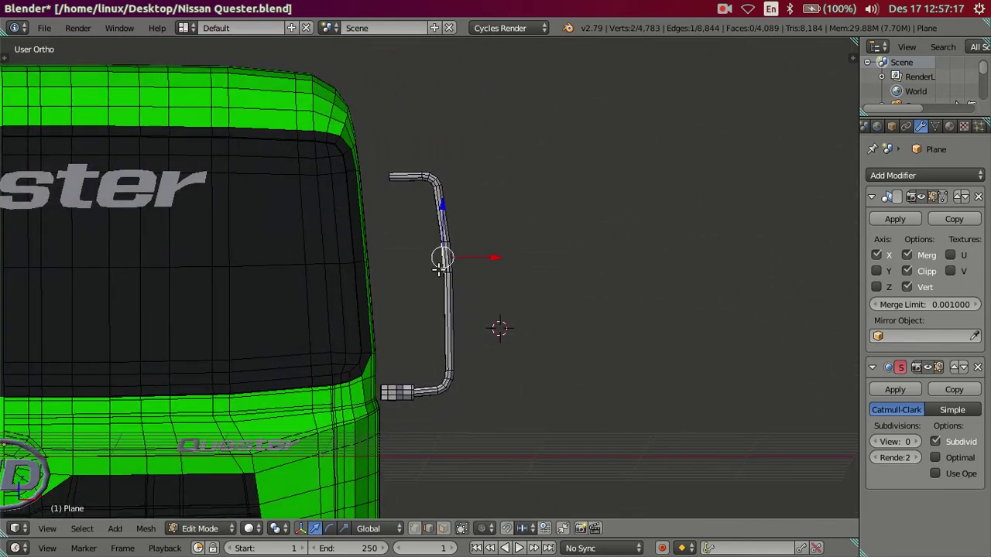
{"action": "key", "text": "ctrl+l"}
{"action": "key", "text": "z"}
{"action": "key", "text": "c"}
{"action": "middle_click_drag", "start_coordinate": [391, 391], "coordinate": [395, 178]}
{"action": "key", "text": "Escape"}
In the right side view, slide the upright section -0.2529 units toward the windshield pillar
{"action": "key", "text": "KP_3"}
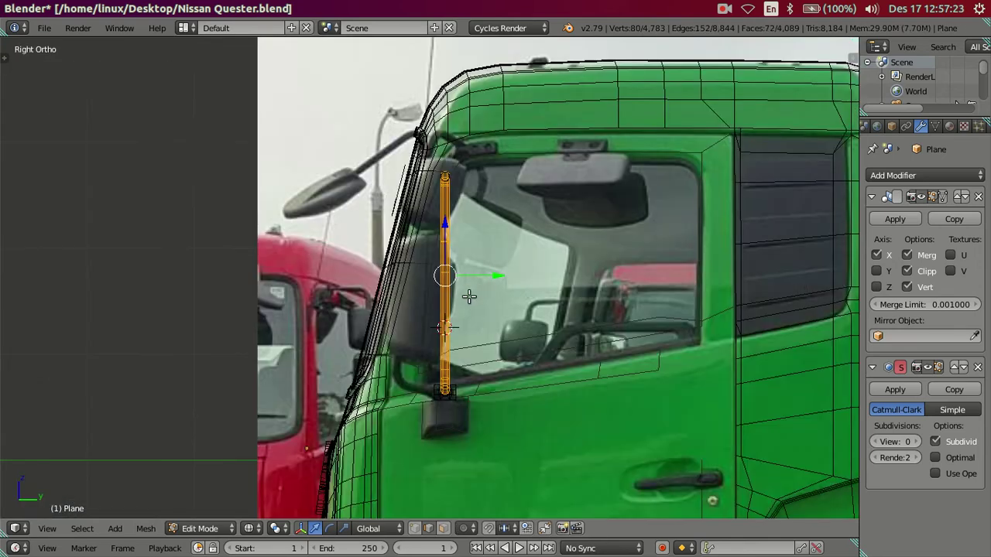
{"action": "mouse_move", "coordinate": [496, 277]}
{"action": "left_mouse_down"}
{"action": "mouse_move", "coordinate": [452, 261]}
{"action": "mouse_move", "coordinate": [465, 260]}
{"action": "left_mouse_up"}
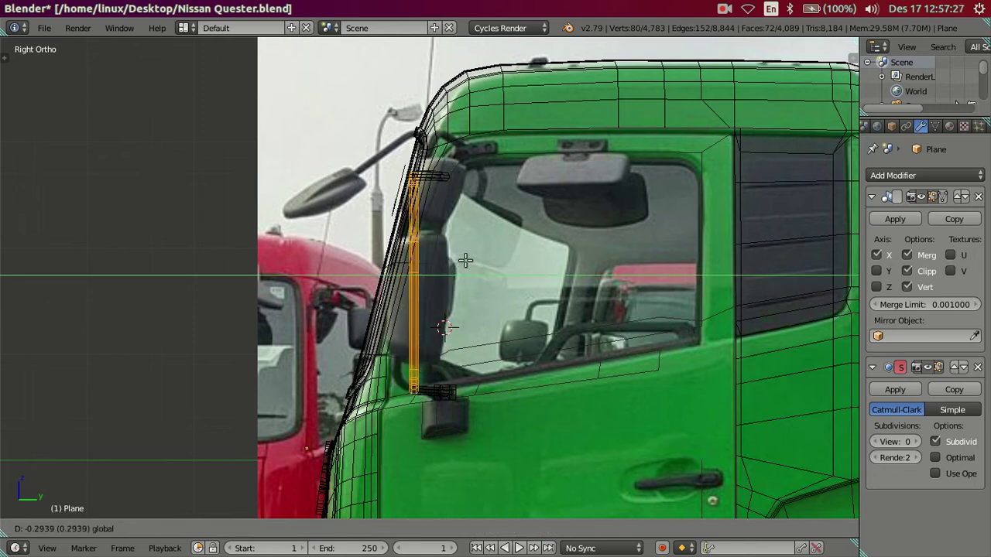
{"action": "left_click", "coordinate": [468, 261]}
Inspect the repositioned tube from an angle, then deselect and zoom in from the top view
{"action": "mouse_move", "coordinate": [469, 261]}
{"action": "middle_mouse_down"}
{"action": "mouse_move", "coordinate": [466, 371]}
{"action": "mouse_move", "coordinate": [468, 343]}
{"action": "mouse_move", "coordinate": [500, 349]}
{"action": "mouse_move", "coordinate": [524, 325]}
{"action": "mouse_move", "coordinate": [570, 349]}
{"action": "mouse_move", "coordinate": [438, 267]}
{"action": "mouse_move", "coordinate": [464, 256]}
{"action": "mouse_move", "coordinate": [506, 256]}
{"action": "mouse_move", "coordinate": [490, 332]}
{"action": "mouse_move", "coordinate": [475, 323]}
{"action": "mouse_move", "coordinate": [472, 293]}
{"action": "mouse_move", "coordinate": [421, 361]}
{"action": "middle_mouse_up"}
{"action": "scroll", "coordinate": [468, 252], "scroll_direction": "up", "scroll_amount": 2}
{"action": "scroll", "coordinate": [476, 246], "scroll_direction": "up", "scroll_amount": 2}
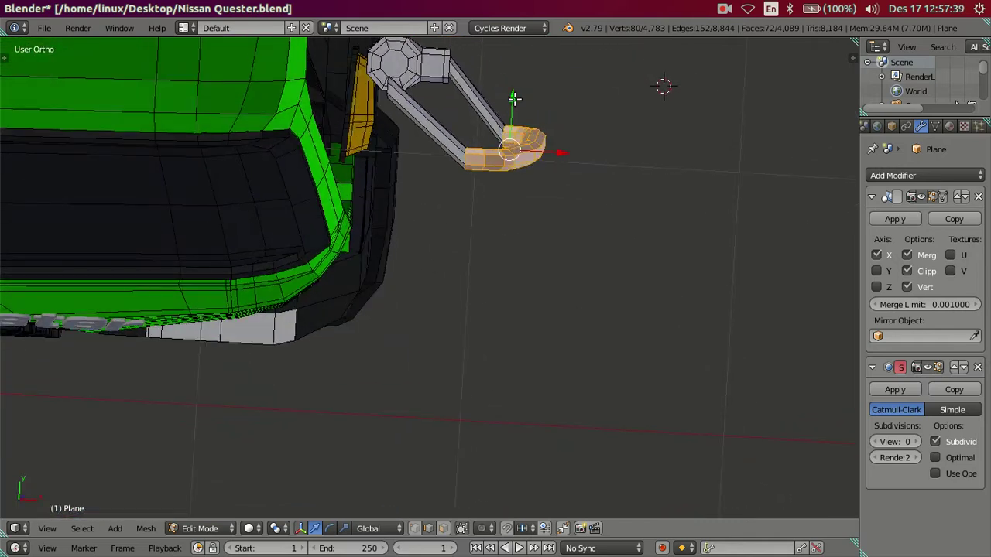
{"action": "key", "text": "a"}
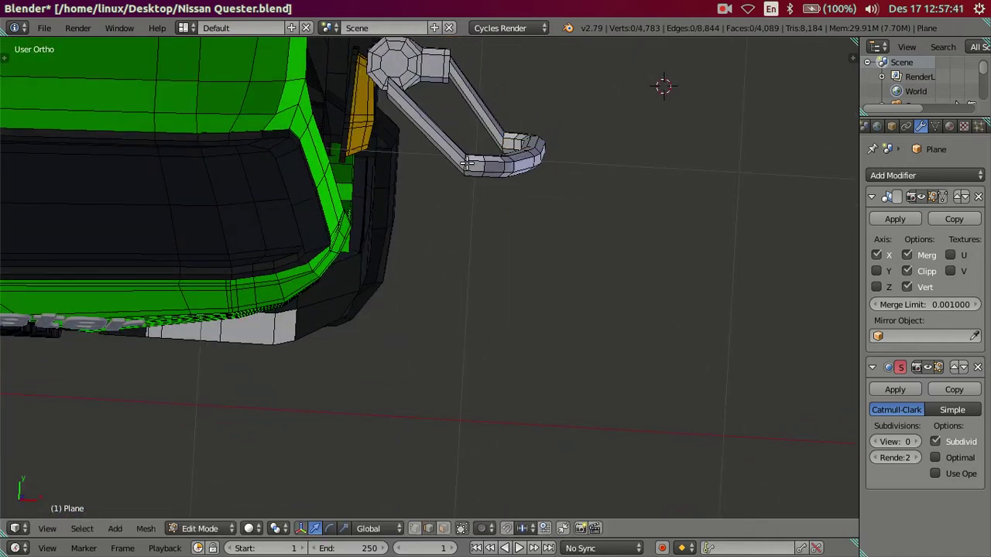
{"action": "key", "text": "KP_7"}
{"action": "scroll", "coordinate": [444, 221], "scroll_direction": "up", "scroll_amount": 2}
{"action": "scroll", "coordinate": [430, 236], "scroll_direction": "up", "scroll_amount": 2}
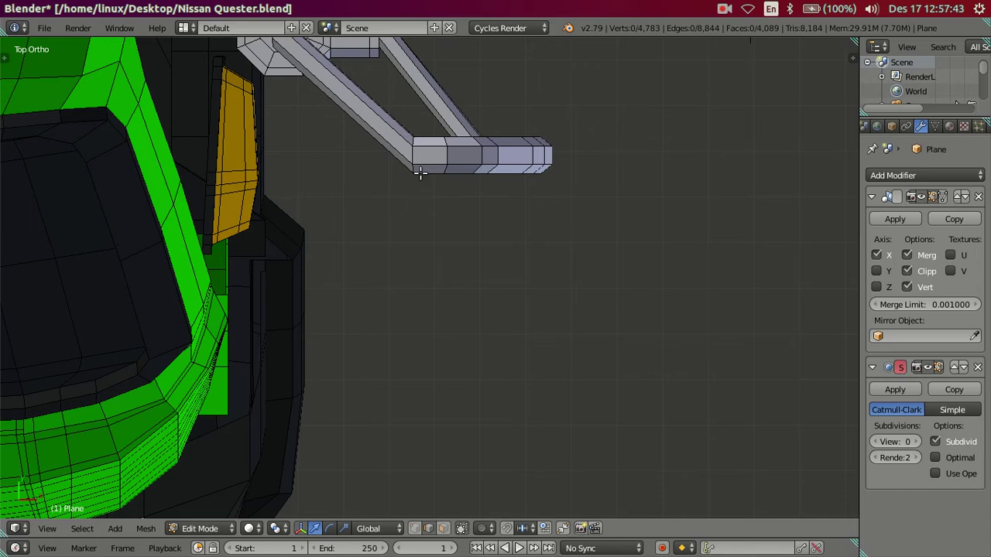
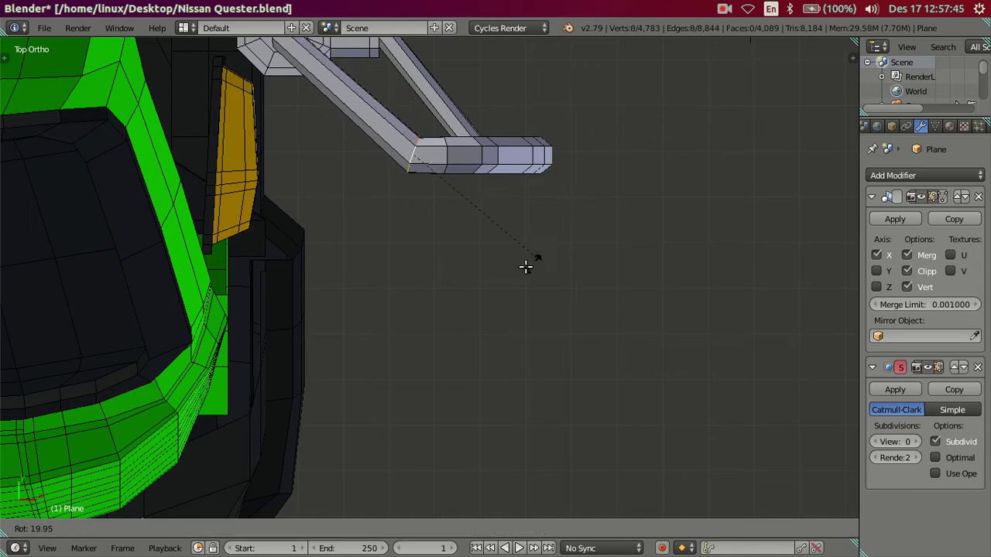
Shift the tube's end vertices along Y and rotate the end loops twice to sharpen the tip bend
{"action": "left_click_drag", "start_coordinate": [414, 110], "coordinate": [424, 96]}
{"action": "left_click", "coordinate": [424, 96]}
{"action": "key", "text": "a"}
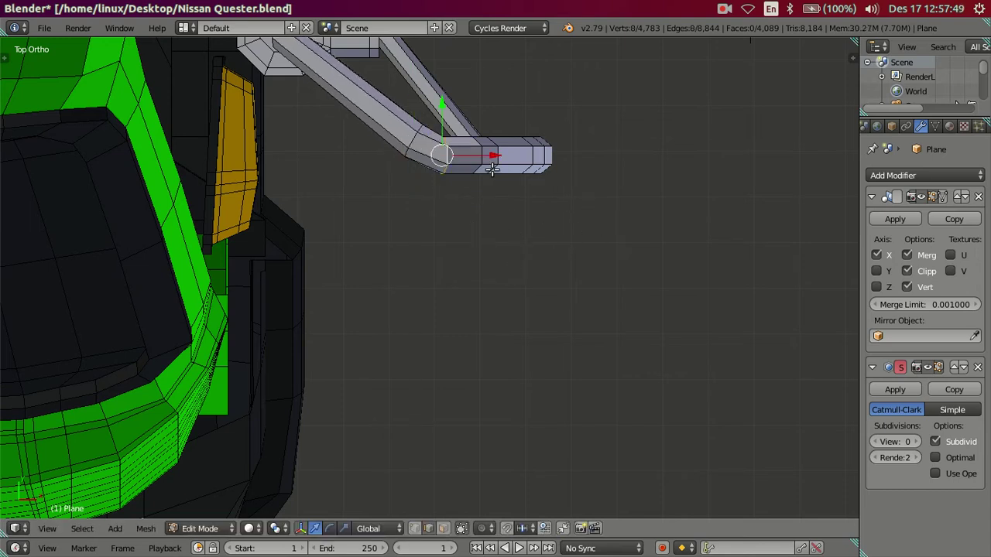
{"action": "key", "text": "r"}
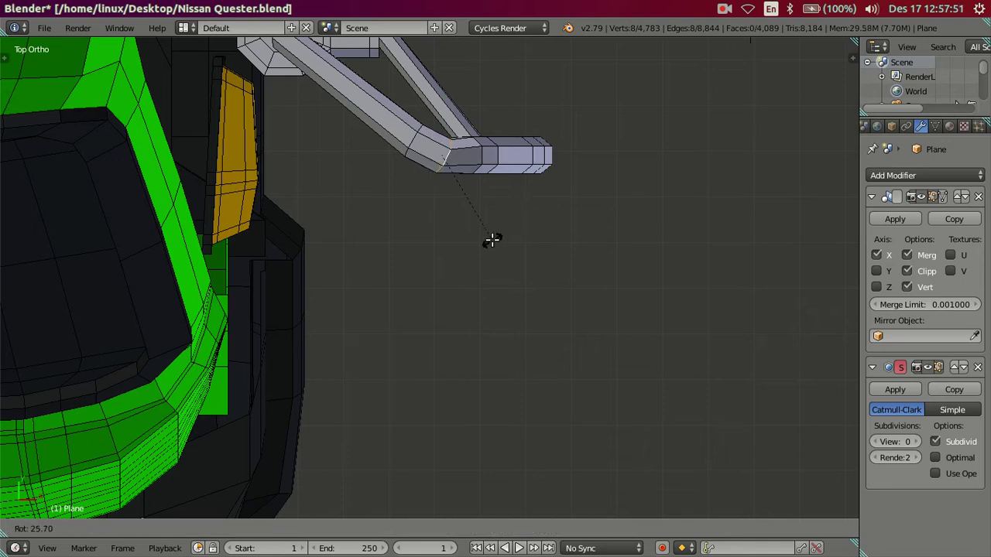
{"action": "left_click", "coordinate": [491, 239]}
{"action": "middle_click_drag", "start_coordinate": [410, 148], "coordinate": [391, 293], "text": "shift"}
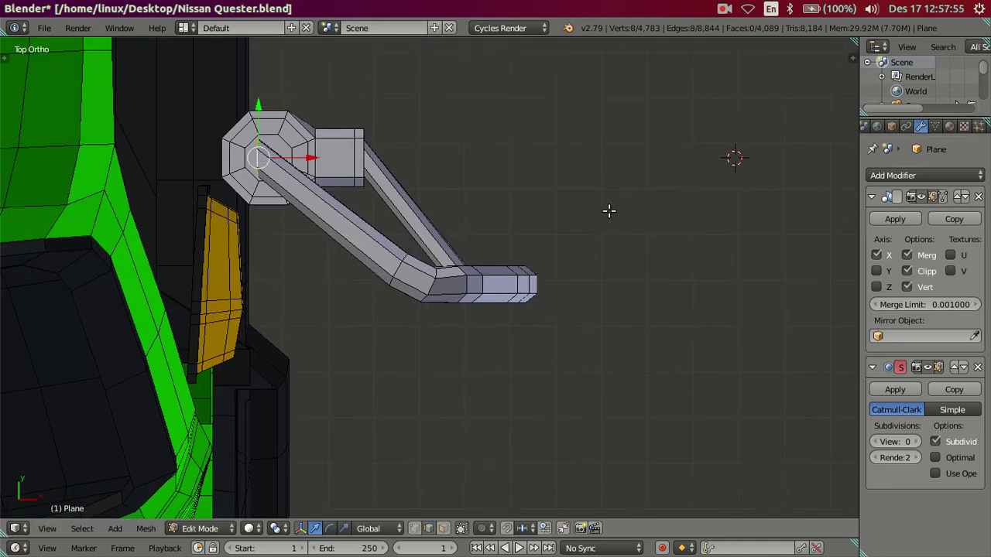
{"action": "key", "text": "r"}
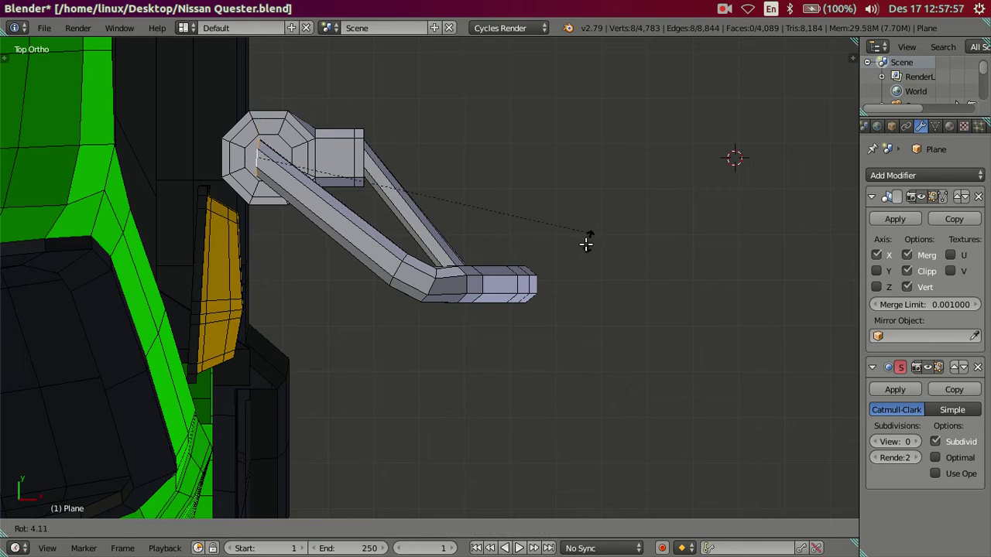
{"action": "left_click", "coordinate": [471, 356]}
{"action": "mouse_move", "coordinate": [498, 283]}
{"action": "middle_mouse_down"}
{"action": "mouse_move", "coordinate": [498, 199]}
{"action": "mouse_move", "coordinate": [489, 199]}
{"action": "mouse_move", "coordinate": [488, 213]}
{"action": "mouse_move", "coordinate": [546, 221]}
{"action": "mouse_move", "coordinate": [549, 235]}
{"action": "mouse_move", "coordinate": [512, 247]}
{"action": "mouse_move", "coordinate": [464, 222]}
{"action": "mouse_move", "coordinate": [374, 212]}
{"action": "mouse_move", "coordinate": [524, 276]}
{"action": "middle_mouse_up"}
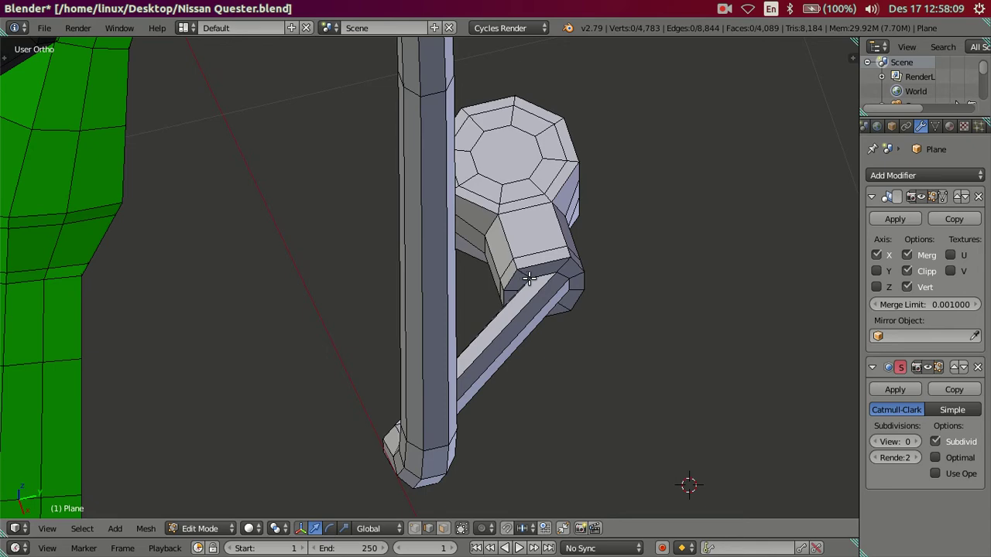
Select the connected mirror-arm piece, then circle-deselect the tube so only the octagonal hub stays selected
{"action": "key", "text": "KP_3"}
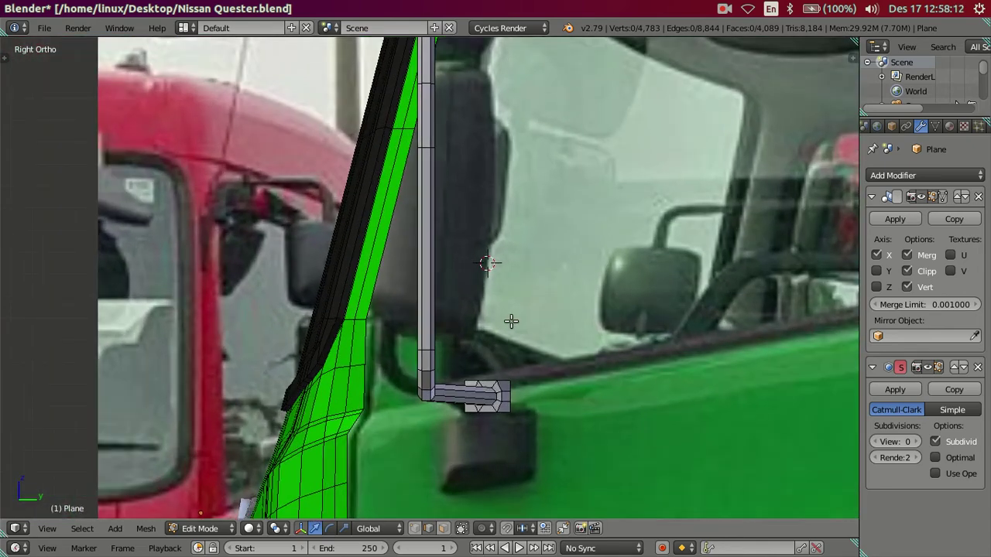
{"action": "mouse_move", "coordinate": [510, 323]}
{"action": "middle_mouse_down"}
{"action": "mouse_move", "coordinate": [573, 387]}
{"action": "mouse_move", "coordinate": [640, 391]}
{"action": "middle_mouse_up"}
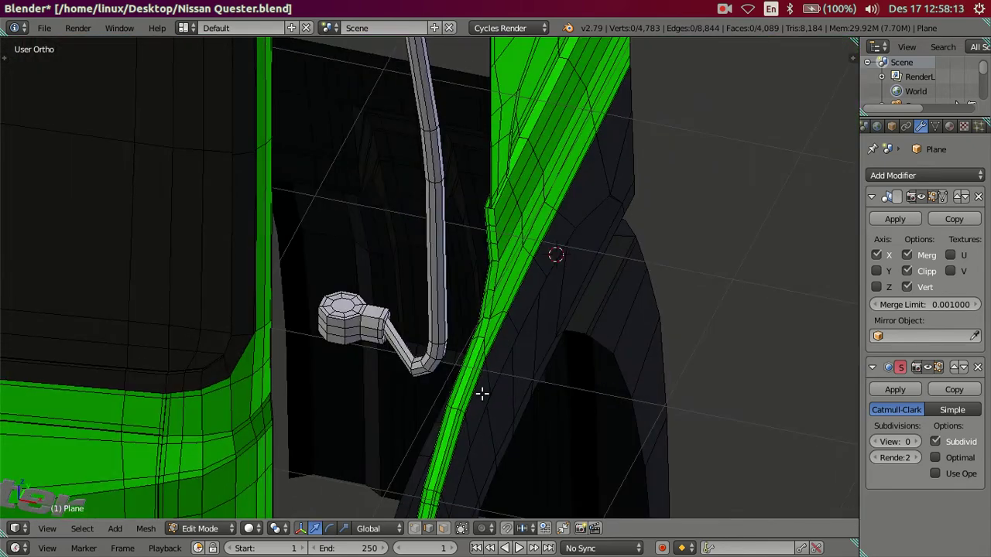
{"action": "middle_click_drag", "start_coordinate": [481, 394], "coordinate": [387, 338]}
{"action": "scroll", "coordinate": [387, 338], "scroll_direction": "up", "scroll_amount": 2}
{"action": "key", "text": "z"}
{"action": "middle_click_drag", "start_coordinate": [364, 277], "coordinate": [316, 268]}
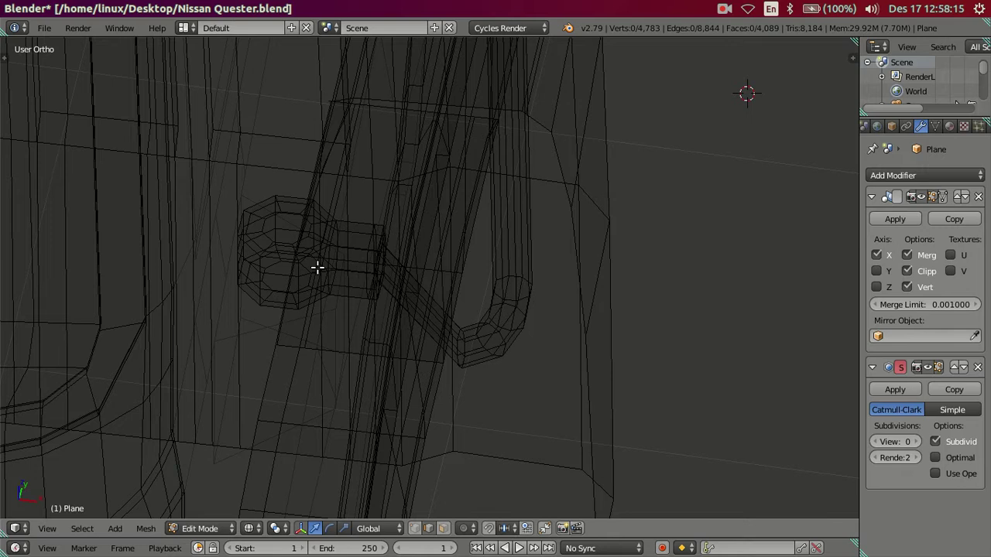
{"action": "key", "text": "z"}
{"action": "key", "text": "ctrl+l"}
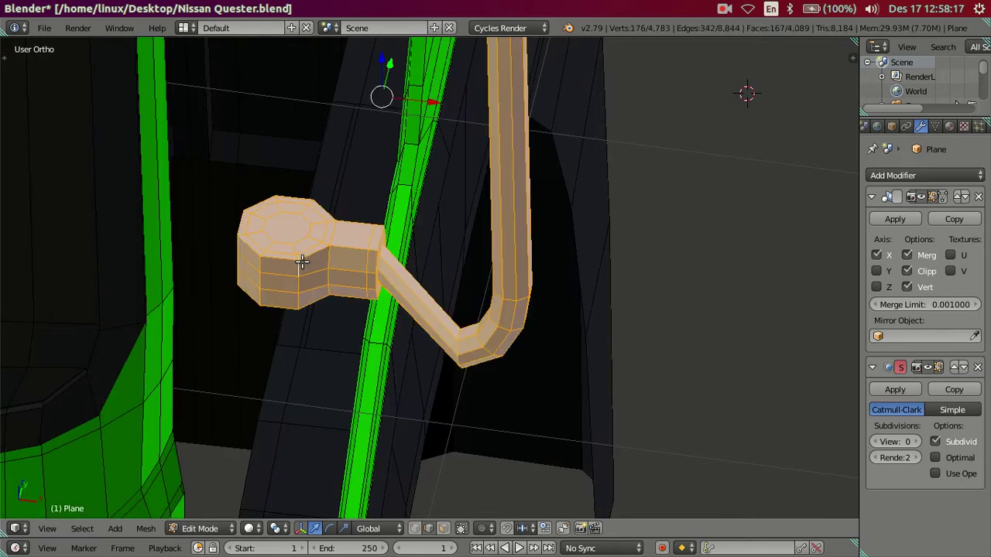
{"action": "scroll", "coordinate": [325, 259], "scroll_direction": "down", "scroll_amount": 3}
{"action": "scroll", "coordinate": [329, 258], "scroll_direction": "down", "scroll_amount": 2}
{"action": "mouse_move", "coordinate": [331, 257]}
{"action": "middle_mouse_down"}
{"action": "mouse_move", "coordinate": [391, 265]}
{"action": "mouse_move", "coordinate": [411, 190]}
{"action": "mouse_move", "coordinate": [359, 145]}
{"action": "middle_mouse_up"}
{"action": "key", "text": "z"}
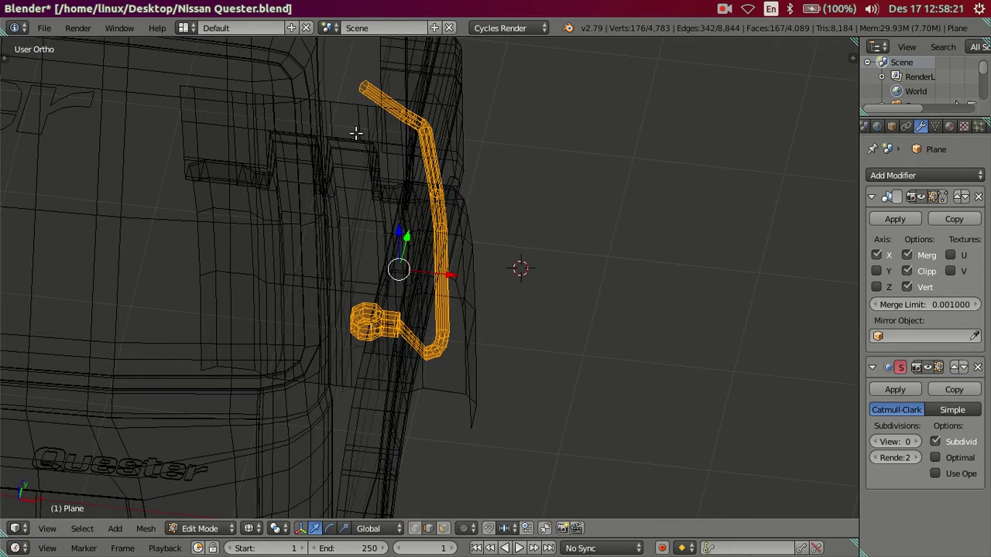
{"action": "key", "text": "c"}
{"action": "mouse_move", "coordinate": [354, 84]}
{"action": "middle_mouse_down"}
{"action": "mouse_move", "coordinate": [425, 181]}
{"action": "mouse_move", "coordinate": [449, 305]}
{"action": "mouse_move", "coordinate": [439, 369]}
{"action": "middle_mouse_up"}
{"action": "right_click", "coordinate": [444, 354]}
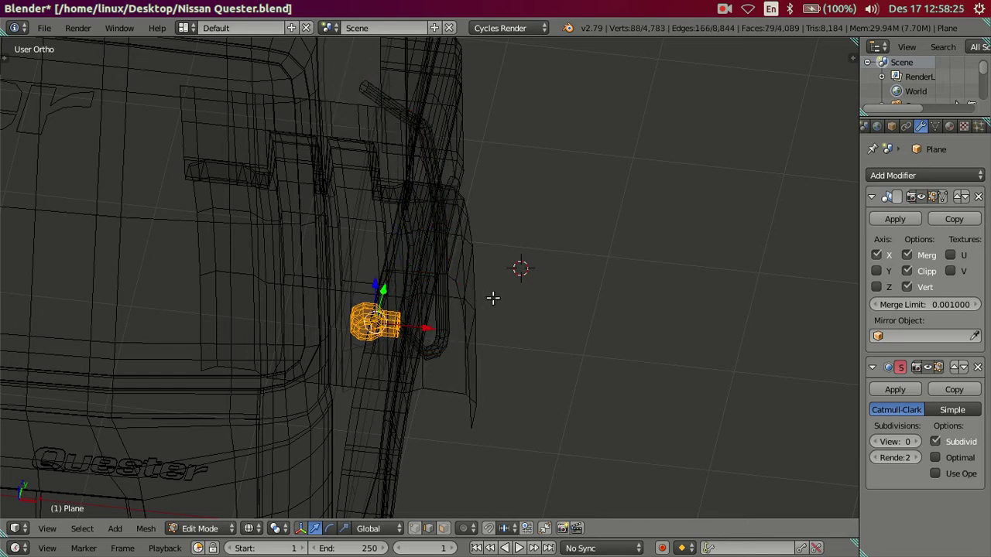
In Top view, rotate the hub about 35° and move it left and down flush against the door
{"action": "key", "text": "KP_7"}
{"action": "scroll", "coordinate": [468, 252], "scroll_direction": "up", "scroll_amount": 5}
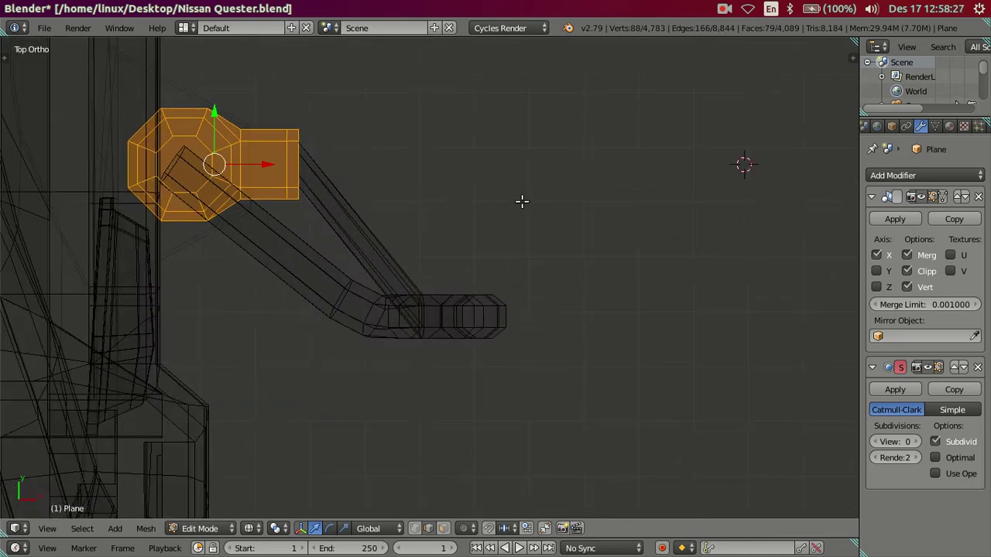
{"action": "key", "text": "r"}
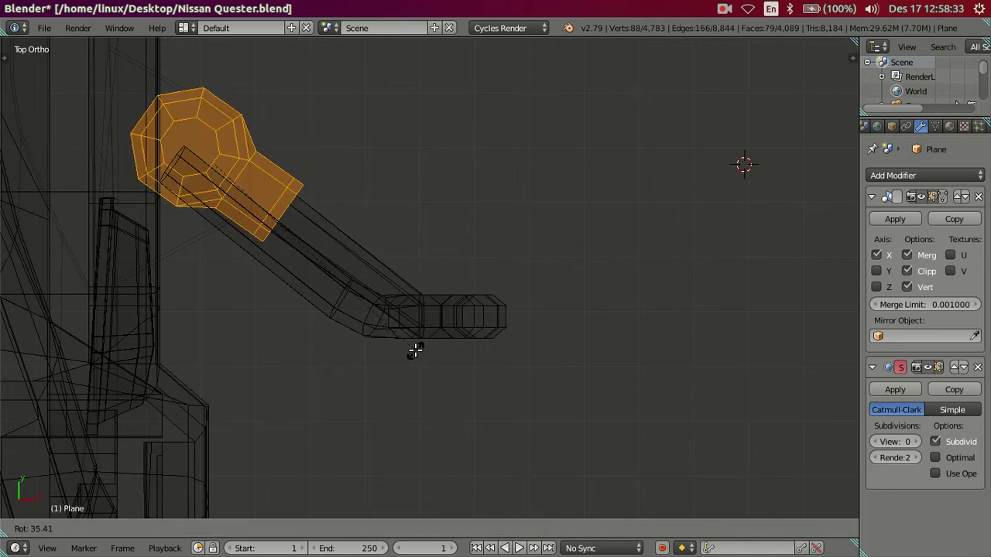
{"action": "left_click", "coordinate": [415, 351]}
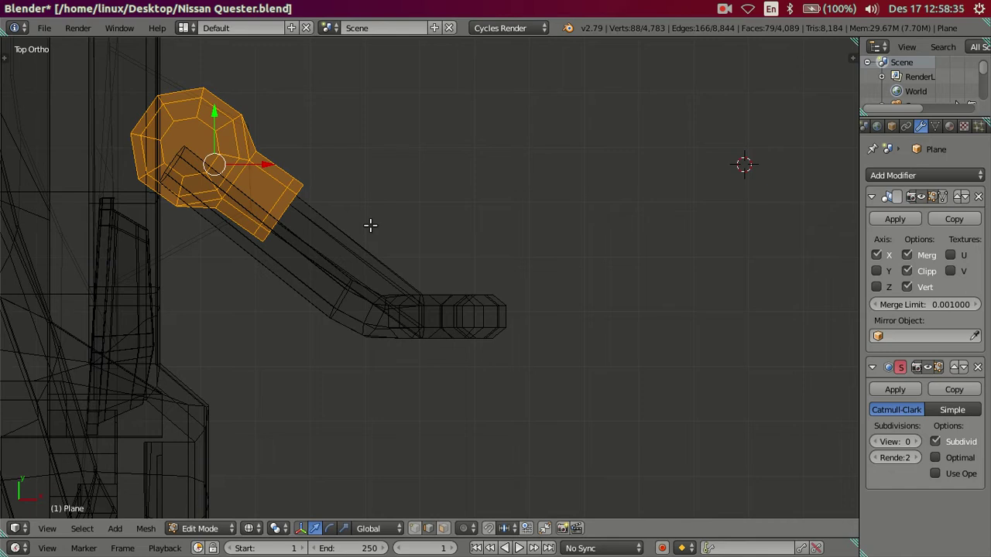
{"action": "key", "text": "g"}
{"action": "left_click", "coordinate": [366, 235]}
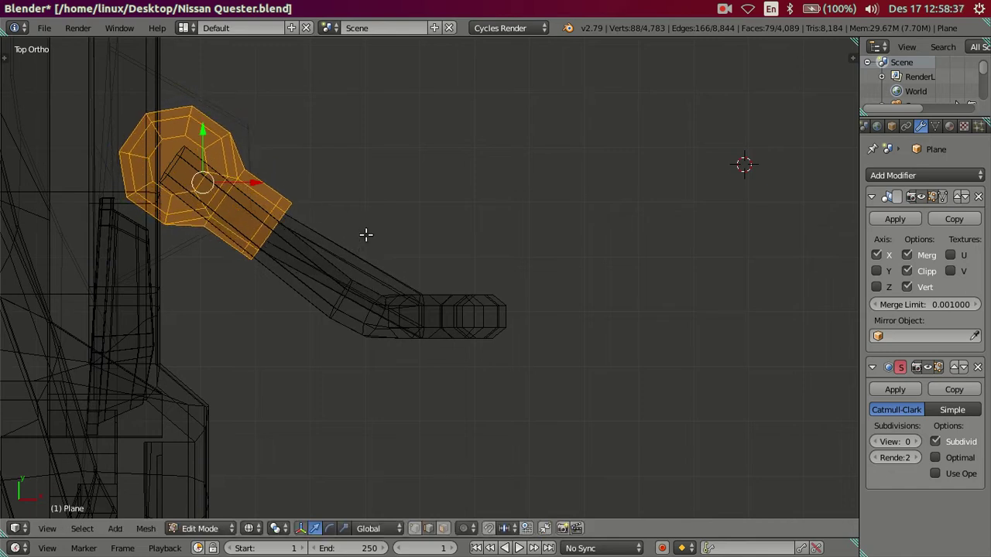
{"action": "key", "text": "g"}
{"action": "left_click", "coordinate": [384, 198]}
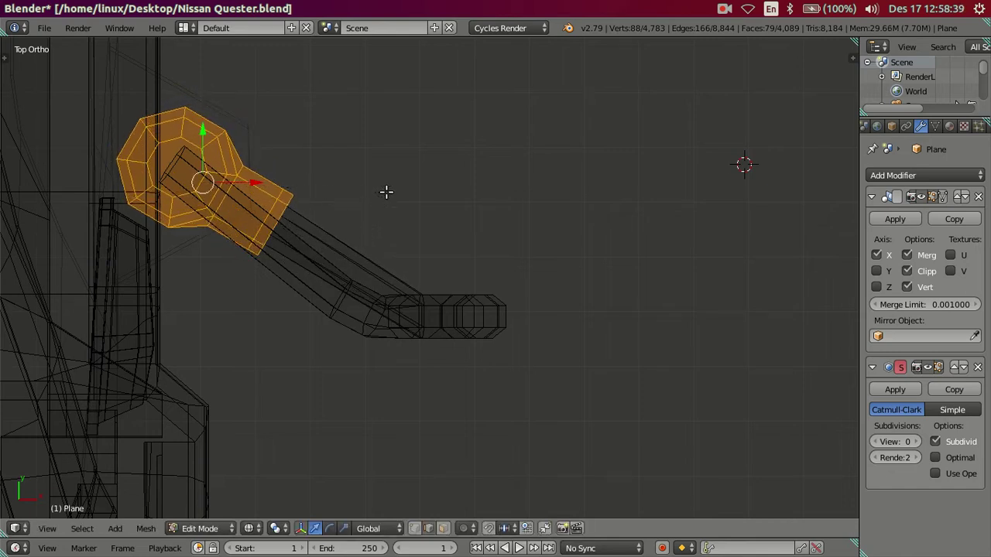
{"action": "key", "text": "z"}
{"action": "key", "text": "Tab"}
{"action": "scroll", "coordinate": [378, 248], "scroll_direction": "down", "scroll_amount": 2}
{"action": "mouse_move", "coordinate": [380, 275]}
{"action": "middle_mouse_down"}
{"action": "mouse_move", "coordinate": [383, 220]}
{"action": "mouse_move", "coordinate": [301, 205]}
{"action": "mouse_move", "coordinate": [168, 199]}
{"action": "mouse_move", "coordinate": [122, 239]}
{"action": "mouse_move", "coordinate": [139, 279]}
{"action": "mouse_move", "coordinate": [186, 256]}
{"action": "mouse_move", "coordinate": [254, 188]}
{"action": "mouse_move", "coordinate": [351, 230]}
{"action": "mouse_move", "coordinate": [380, 274]}
{"action": "mouse_move", "coordinate": [411, 256]}
{"action": "middle_mouse_up"}
{"action": "scroll", "coordinate": [301, 206], "scroll_direction": "up", "scroll_amount": 3}
In Bottom view, tilt the selected edge loop twice and move it onto the bend
{"action": "key", "text": "Tab"}
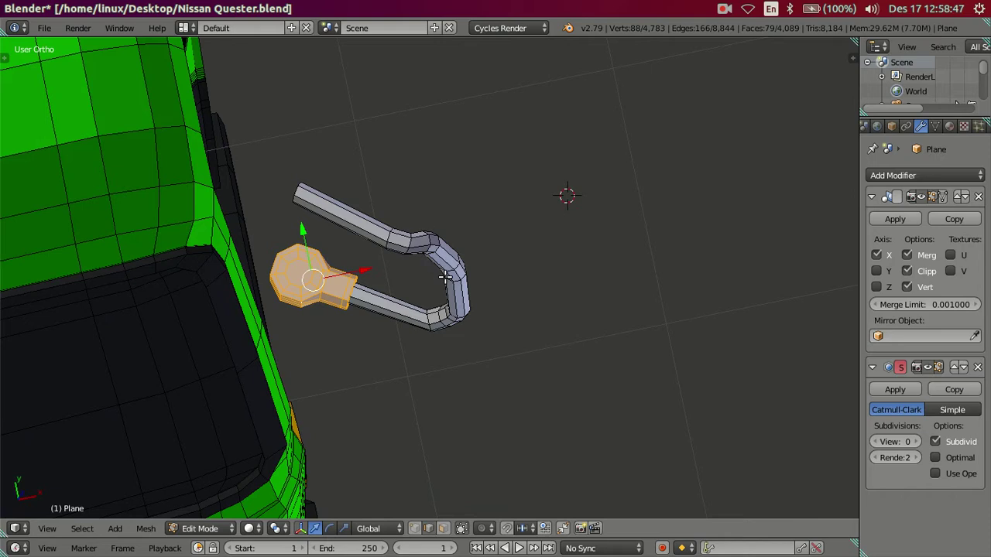
{"action": "key", "text": "a"}
{"action": "scroll", "coordinate": [449, 270], "scroll_direction": "up", "scroll_amount": 3}
{"action": "mouse_move", "coordinate": [460, 320]}
{"action": "middle_mouse_down"}
{"action": "mouse_move", "coordinate": [448, 220]}
{"action": "mouse_move", "coordinate": [454, 306]}
{"action": "mouse_move", "coordinate": [435, 298]}
{"action": "middle_mouse_up"}
{"action": "scroll", "coordinate": [454, 306], "scroll_direction": "down", "scroll_amount": 3}
{"action": "scroll", "coordinate": [480, 407], "scroll_direction": "up", "scroll_amount": 2}
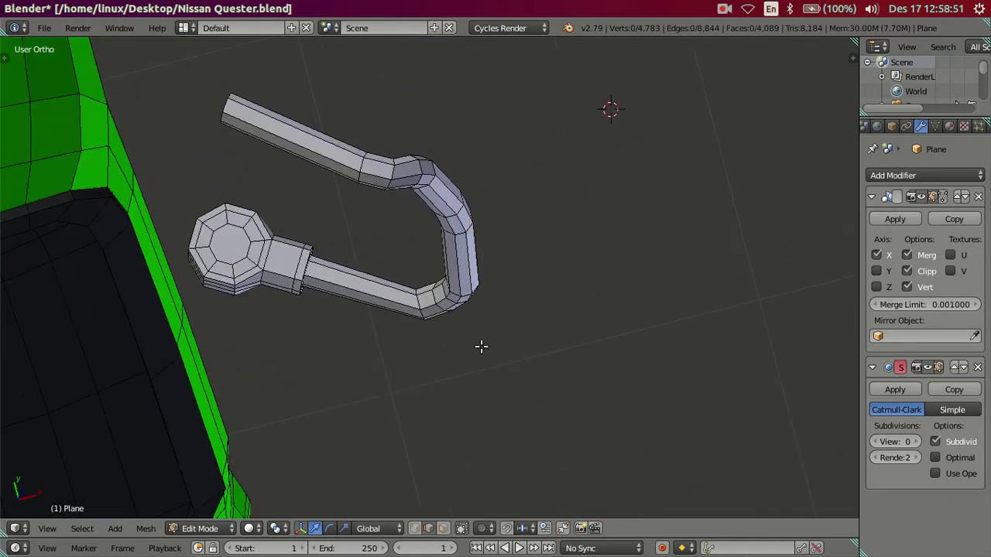
{"action": "middle_click_drag", "start_coordinate": [480, 407], "coordinate": [479, 218]}
{"action": "key", "text": "ctrl+KP_7"}
{"action": "scroll", "coordinate": [407, 244], "scroll_direction": "up", "scroll_amount": 2}
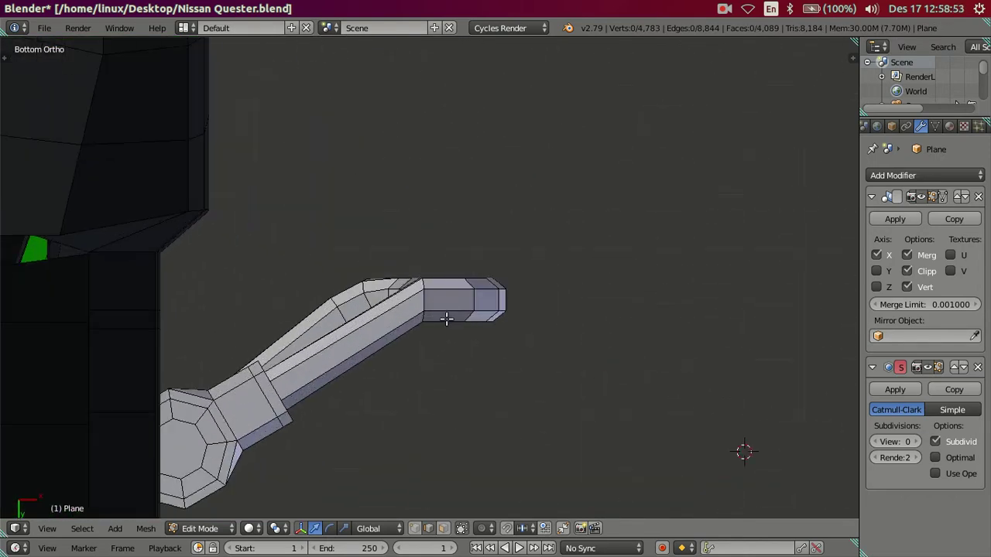
{"action": "scroll", "coordinate": [420, 321], "scroll_direction": "up", "scroll_amount": 2}
{"action": "key", "text": "r"}
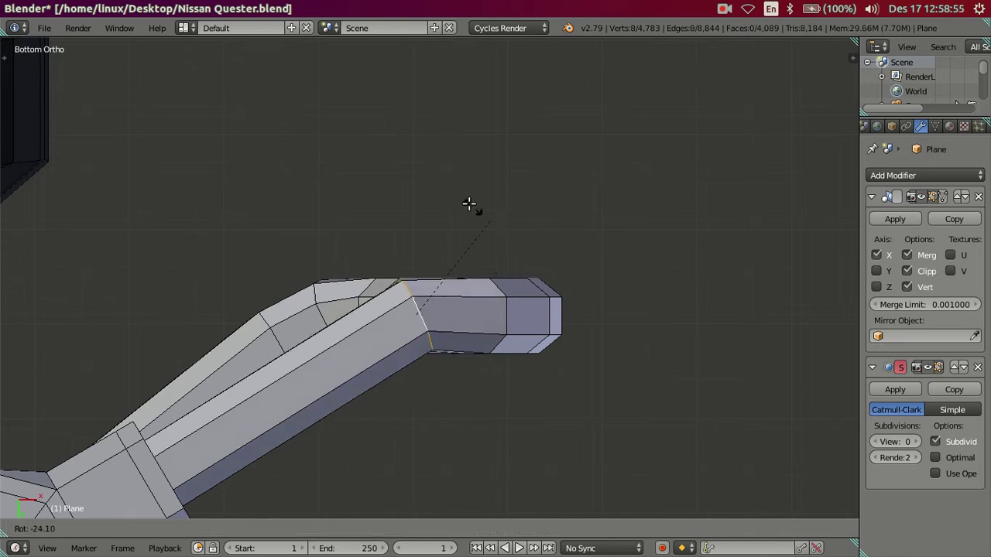
{"action": "left_click", "coordinate": [470, 221]}
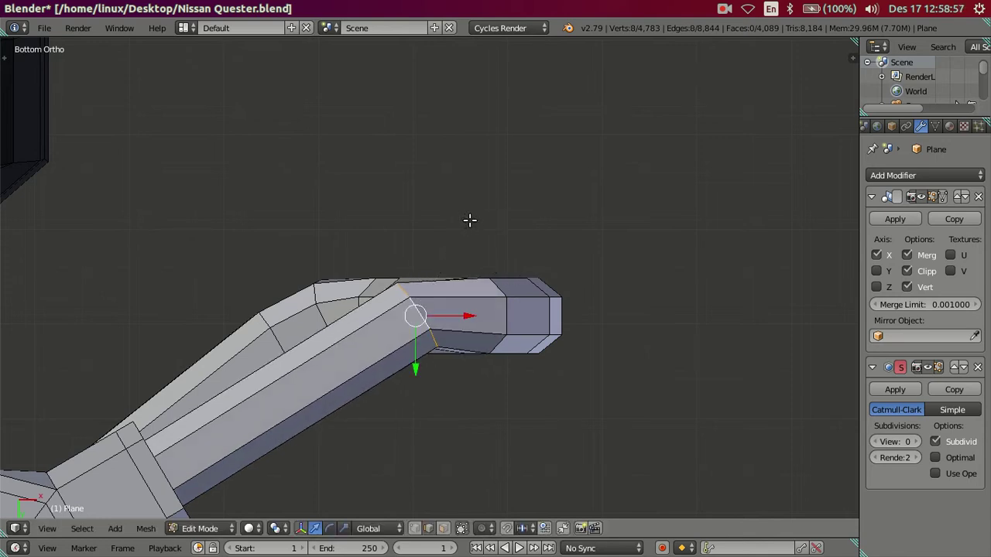
{"action": "key", "text": "r"}
{"action": "left_click", "coordinate": [596, 237]}
{"action": "key", "text": "g"}
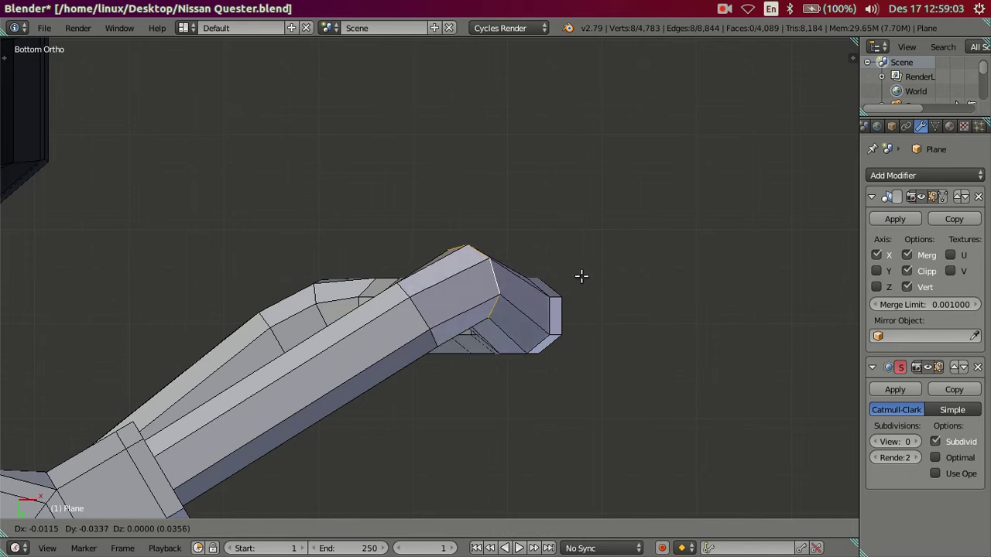
{"action": "left_click", "coordinate": [582, 276]}
{"action": "scroll", "coordinate": [432, 274], "scroll_direction": "down", "scroll_amount": 2}
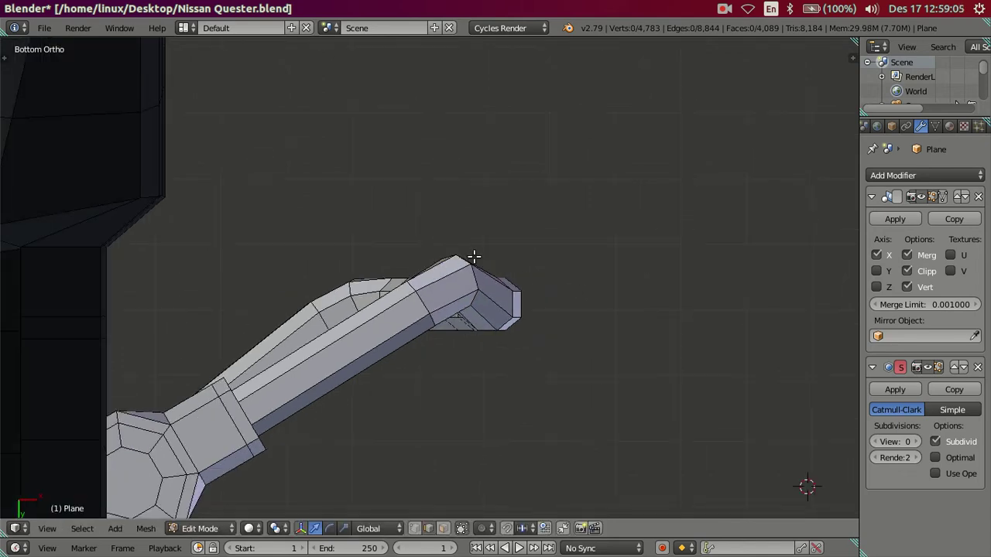
In Top view, add a second edge loop and slide both loops along the arm
{"action": "key", "text": "KP_7"}
{"action": "scroll", "coordinate": [426, 270], "scroll_direction": "up", "scroll_amount": 2}
{"action": "scroll", "coordinate": [387, 251], "scroll_direction": "up", "scroll_amount": 1}
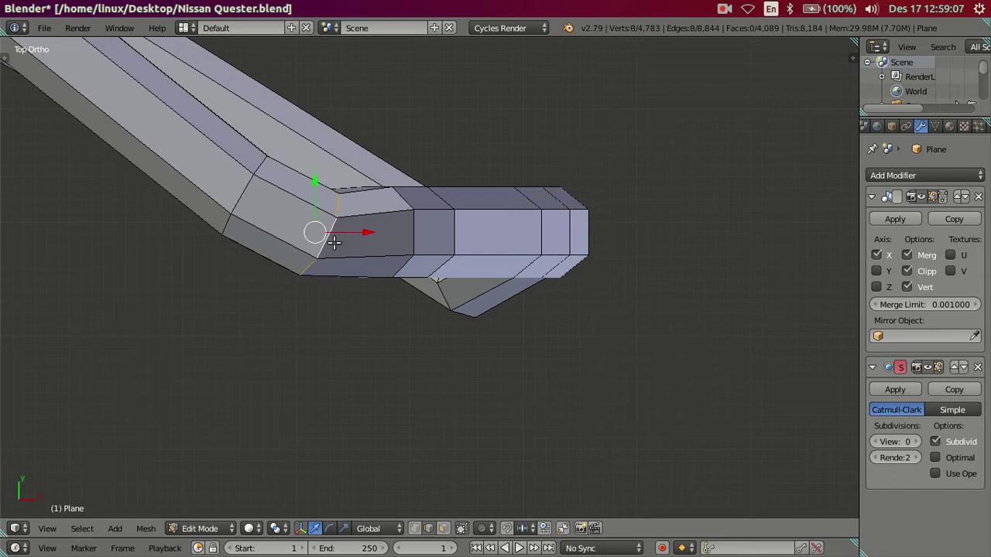
{"action": "middle_click_drag", "start_coordinate": [333, 243], "coordinate": [482, 341], "text": "shift"}
{"action": "right_click", "coordinate": [357, 276], "text": "alt+shift"}
{"action": "scroll", "coordinate": [426, 325], "scroll_direction": "down", "scroll_amount": 2}
{"action": "middle_click_drag", "start_coordinate": [426, 325], "coordinate": [453, 350], "text": "shift"}
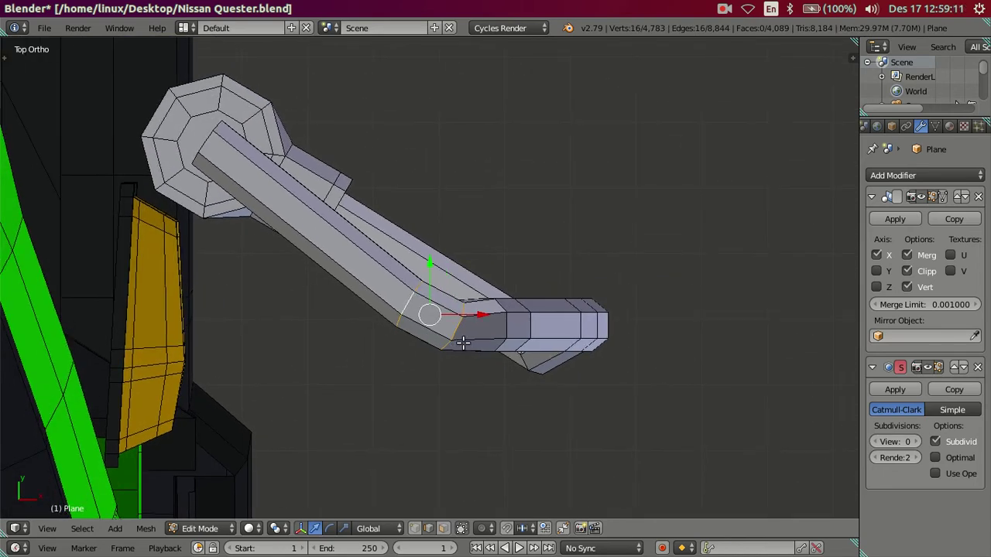
{"action": "key", "text": "g"}
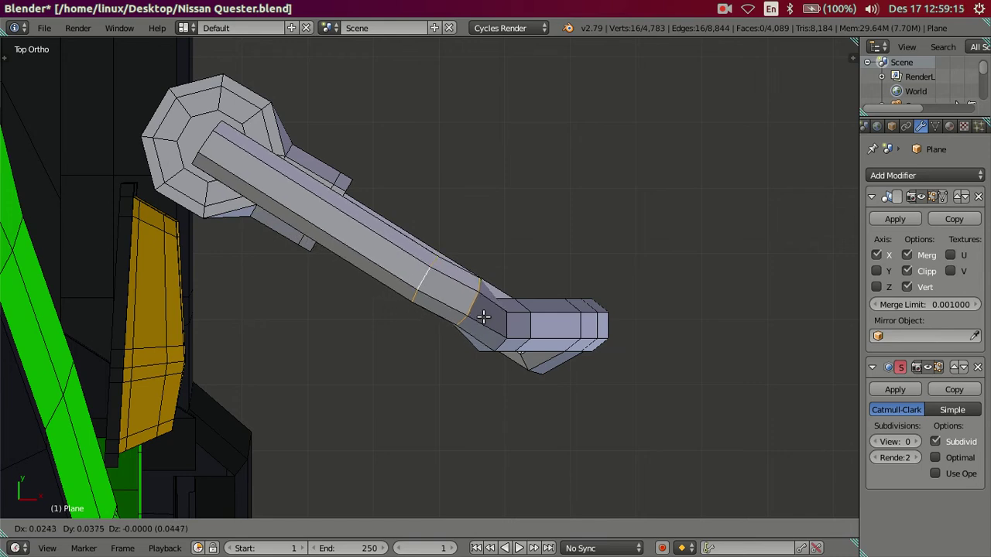
{"action": "left_click", "coordinate": [485, 313]}
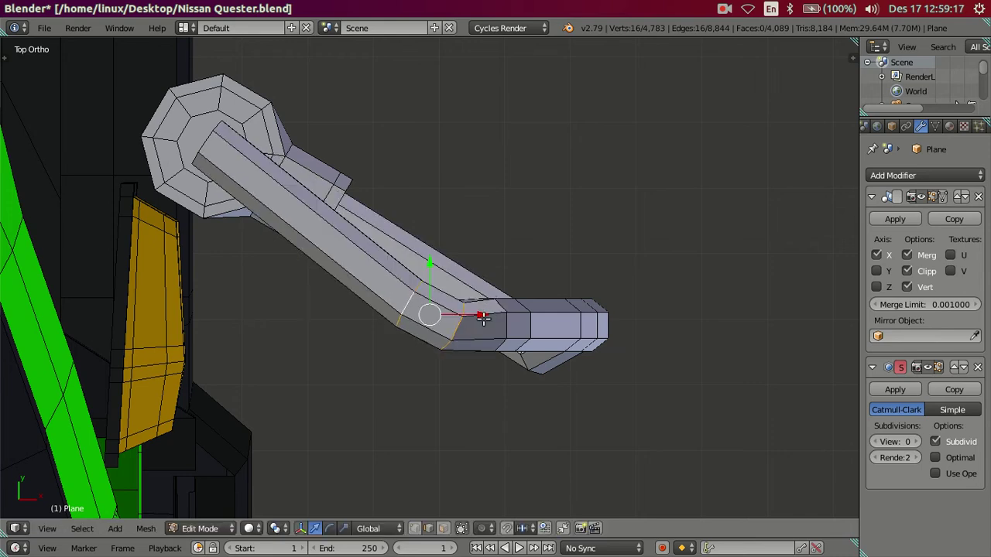
{"action": "scroll", "coordinate": [482, 314], "scroll_direction": "down", "scroll_amount": 2}
{"action": "scroll", "coordinate": [469, 325], "scroll_direction": "down", "scroll_amount": 2}
{"action": "key", "text": "KP_3"}
In Top view, move the selected bend edge loop up and to the right
{"action": "scroll", "coordinate": [433, 278], "scroll_direction": "down", "scroll_amount": 4}
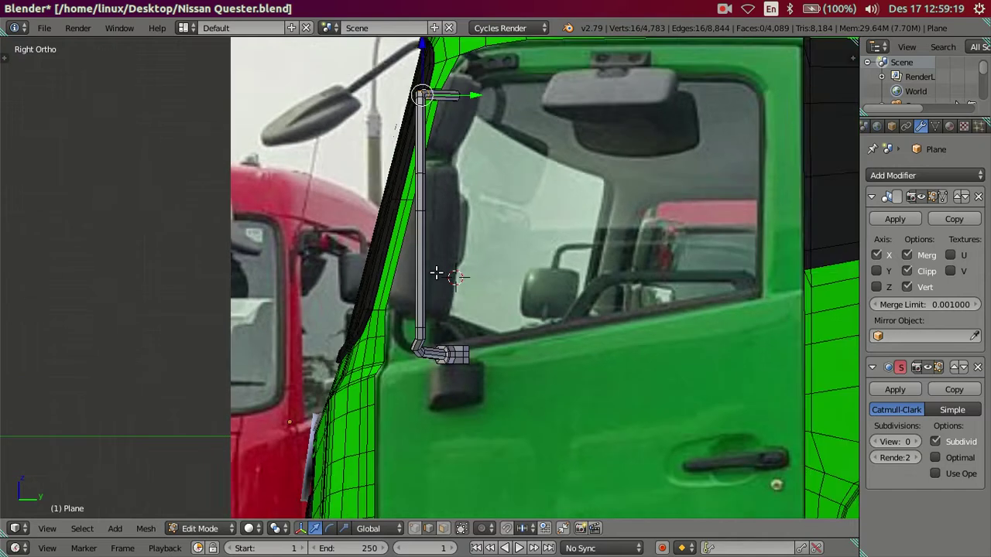
{"action": "scroll", "coordinate": [433, 279], "scroll_direction": "down", "scroll_amount": 4}
{"action": "scroll", "coordinate": [422, 277], "scroll_direction": "up", "scroll_amount": 3, "text": "shift"}
{"action": "scroll", "coordinate": [420, 277], "scroll_direction": "up", "scroll_amount": 1}
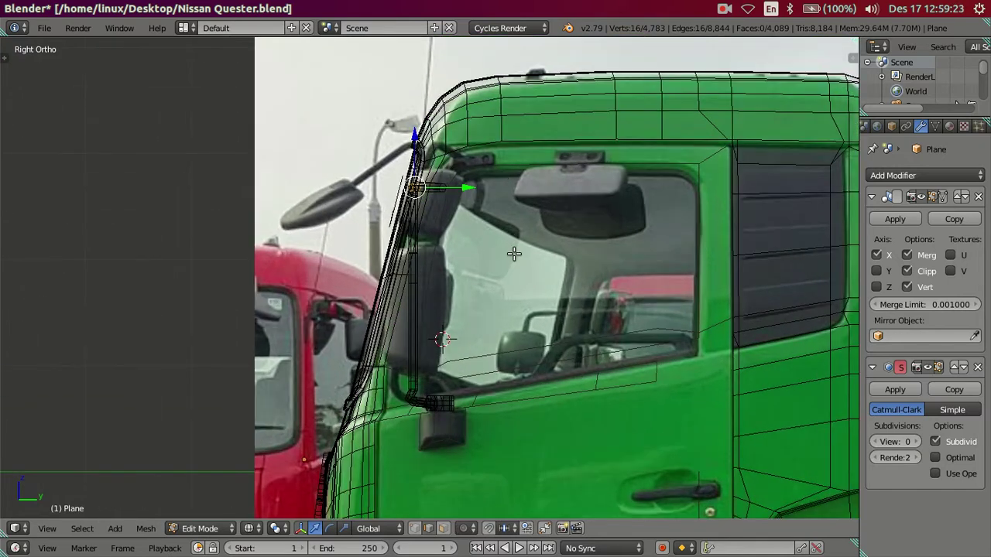
{"action": "key", "text": "KP_7"}
{"action": "scroll", "coordinate": [514, 253], "scroll_direction": "up", "scroll_amount": 5}
{"action": "key", "text": "z"}
{"action": "scroll", "coordinate": [510, 362], "scroll_direction": "up", "scroll_amount": 3}
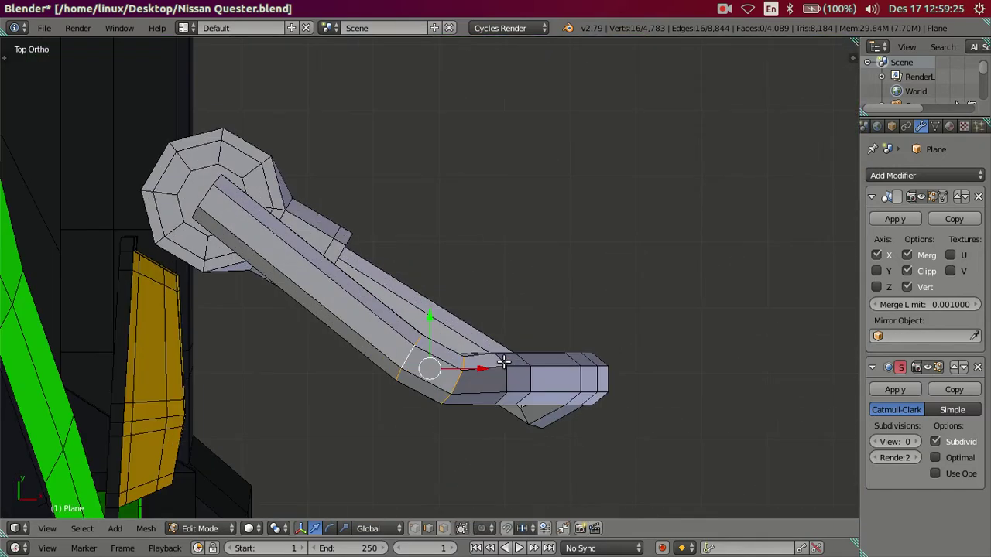
{"action": "key", "text": "g"}
{"action": "left_click", "coordinate": [524, 329]}
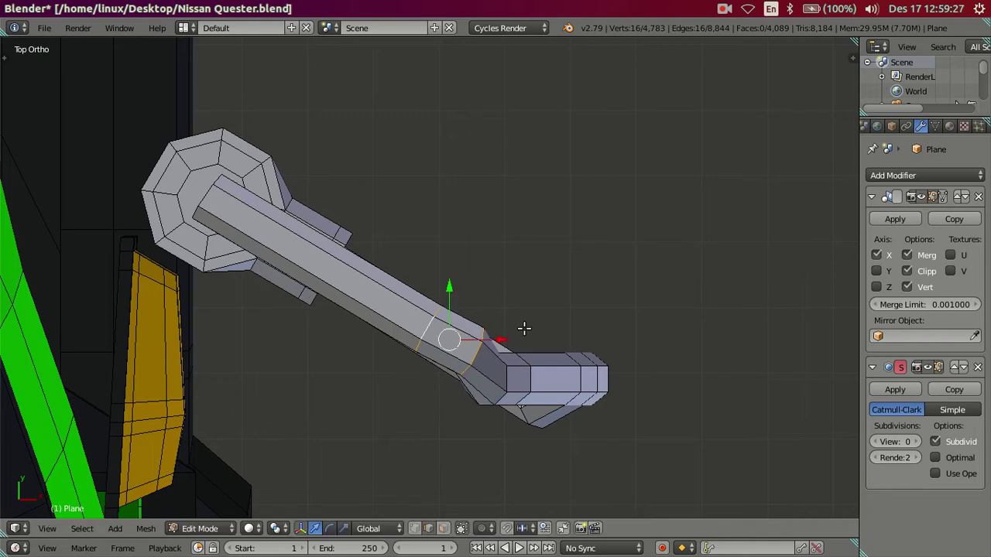
{"action": "scroll", "coordinate": [524, 328], "scroll_direction": "up", "scroll_amount": 3}
{"action": "key", "text": "a"}
Move the next bend loop up-right, then nudge and rotate a loop about 24 degrees into place
{"action": "right_click", "coordinate": [539, 409], "text": "alt"}
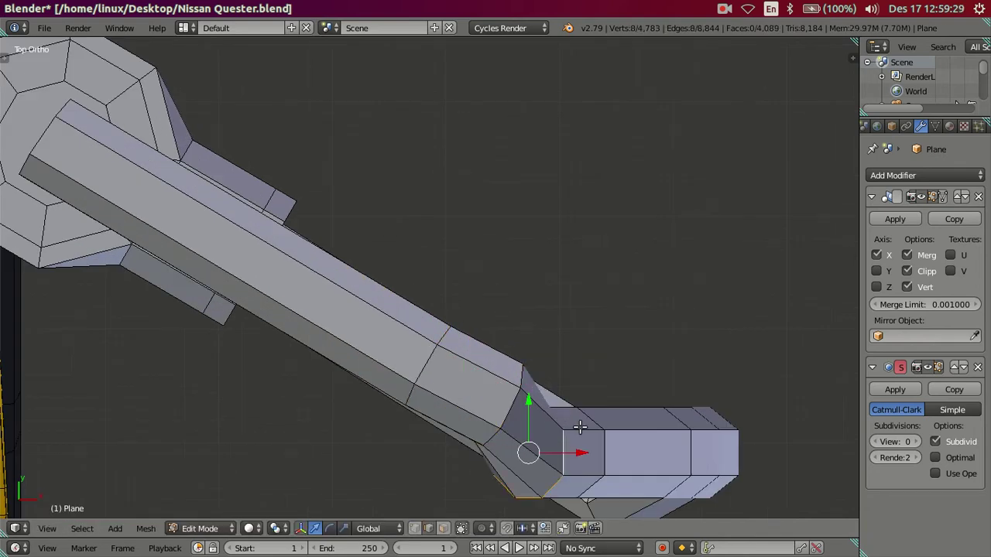
{"action": "key", "text": "g"}
{"action": "left_click", "coordinate": [593, 400]}
{"action": "key", "text": "a"}
{"action": "key", "text": "g"}
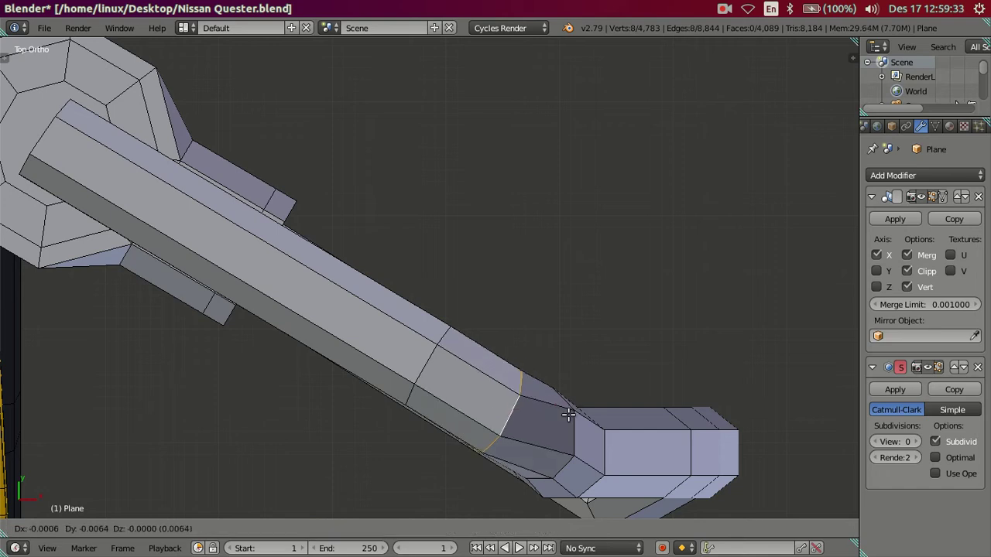
{"action": "left_click", "coordinate": [566, 415]}
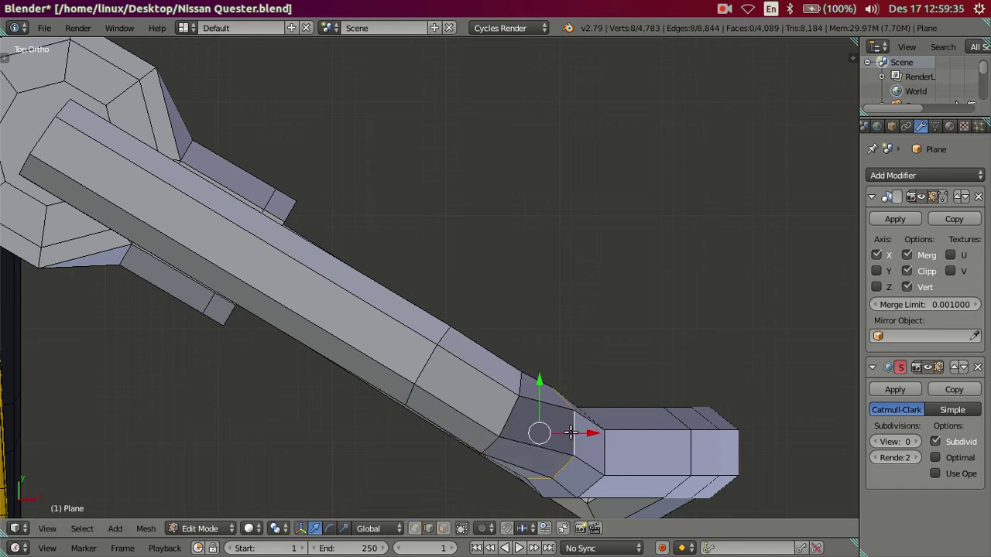
{"action": "key", "text": "g"}
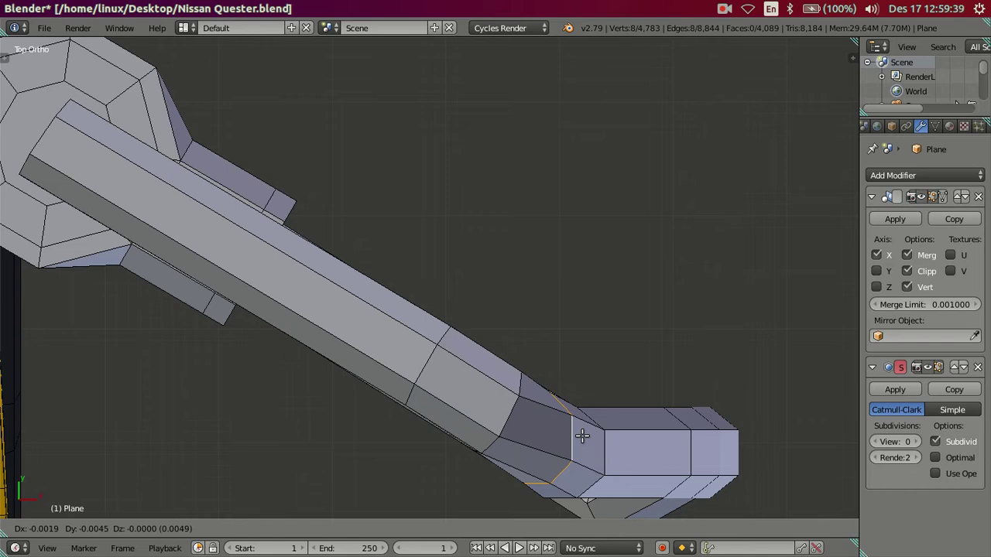
{"action": "left_click", "coordinate": [582, 436]}
{"action": "key", "text": "r"}
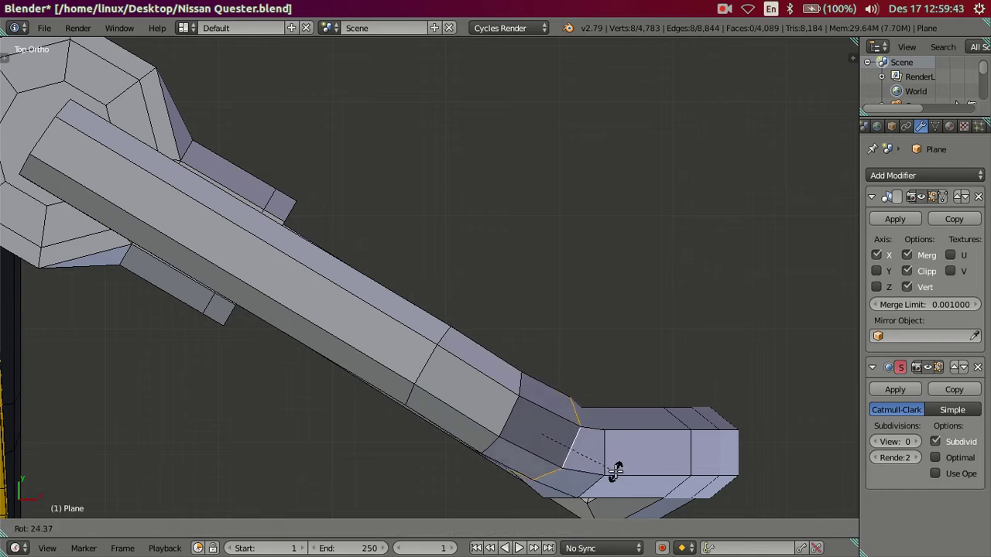
{"action": "left_click", "coordinate": [615, 472]}
{"action": "key", "text": "g"}
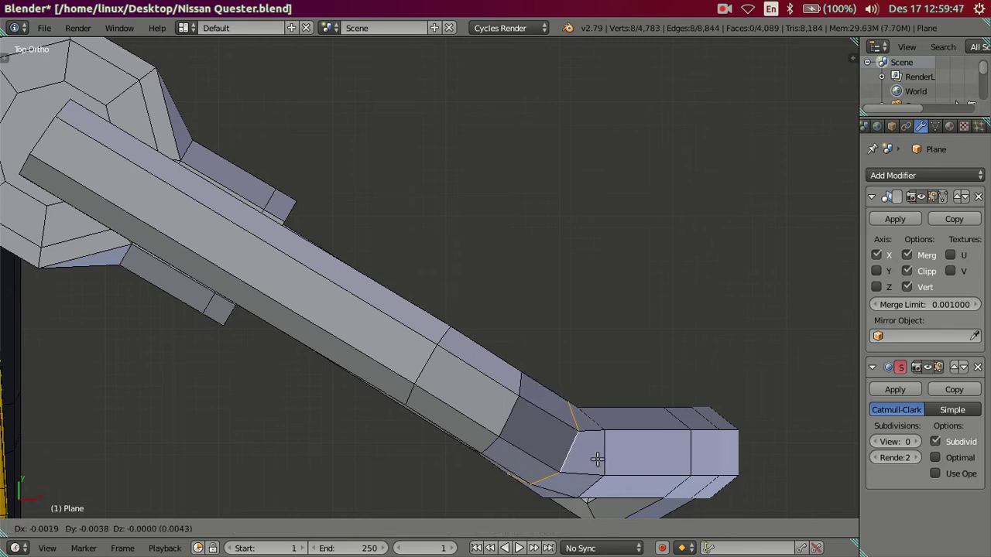
{"action": "left_click", "coordinate": [597, 459]}
{"action": "key", "text": "a"}
Select the two edge loops at the pipe bend together with the pipe end's loop
{"action": "mouse_move", "coordinate": [597, 459]}
{"action": "middle_mouse_down"}
{"action": "mouse_move", "coordinate": [589, 338]}
{"action": "mouse_move", "coordinate": [440, 270]}
{"action": "mouse_move", "coordinate": [444, 252]}
{"action": "mouse_move", "coordinate": [493, 286]}
{"action": "mouse_move", "coordinate": [582, 303]}
{"action": "mouse_move", "coordinate": [568, 252]}
{"action": "mouse_move", "coordinate": [576, 215]}
{"action": "mouse_move", "coordinate": [588, 218]}
{"action": "mouse_move", "coordinate": [606, 360]}
{"action": "mouse_move", "coordinate": [493, 219]}
{"action": "middle_mouse_up"}
{"action": "scroll", "coordinate": [590, 337], "scroll_direction": "down", "scroll_amount": 3}
{"action": "scroll", "coordinate": [436, 434], "scroll_direction": "up", "scroll_amount": 1}
{"action": "scroll", "coordinate": [457, 488], "scroll_direction": "up", "scroll_amount": 2}
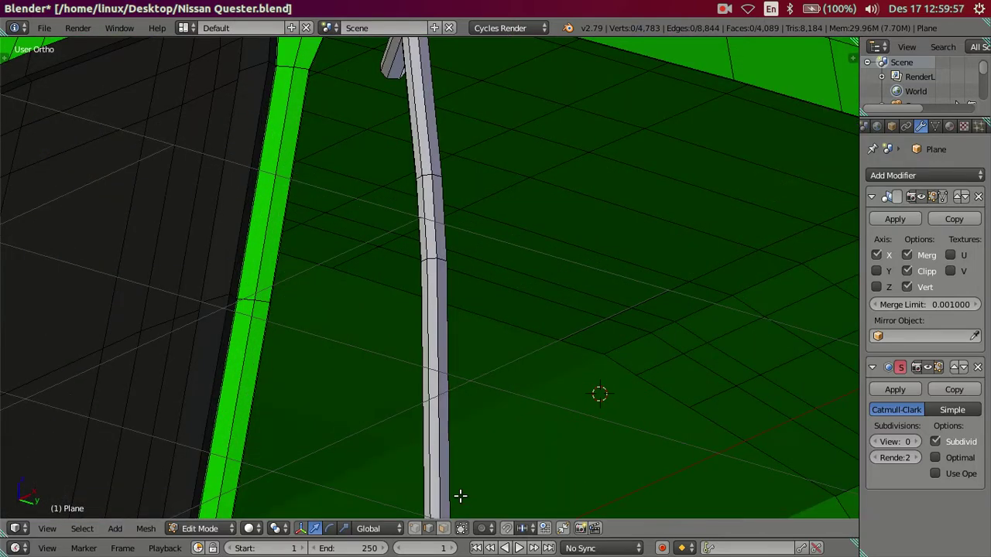
{"action": "scroll", "coordinate": [477, 278], "scroll_direction": "down", "scroll_amount": 3}
{"action": "scroll", "coordinate": [473, 291], "scroll_direction": "up", "scroll_amount": 2}
{"action": "right_click", "coordinate": [487, 314], "text": "alt"}
{"action": "scroll", "coordinate": [487, 294], "scroll_direction": "down", "scroll_amount": 2}
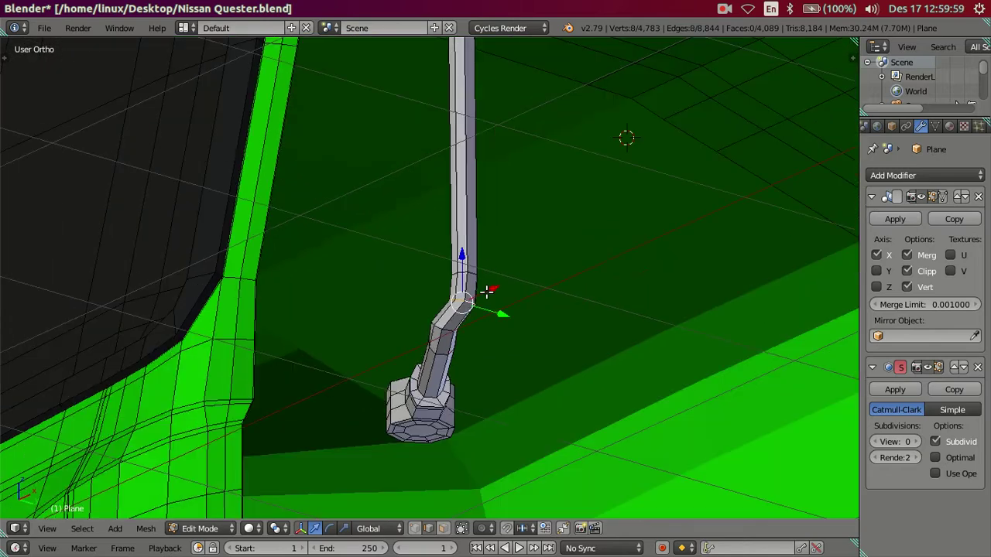
{"action": "scroll", "coordinate": [465, 147], "scroll_direction": "down", "scroll_amount": 2}
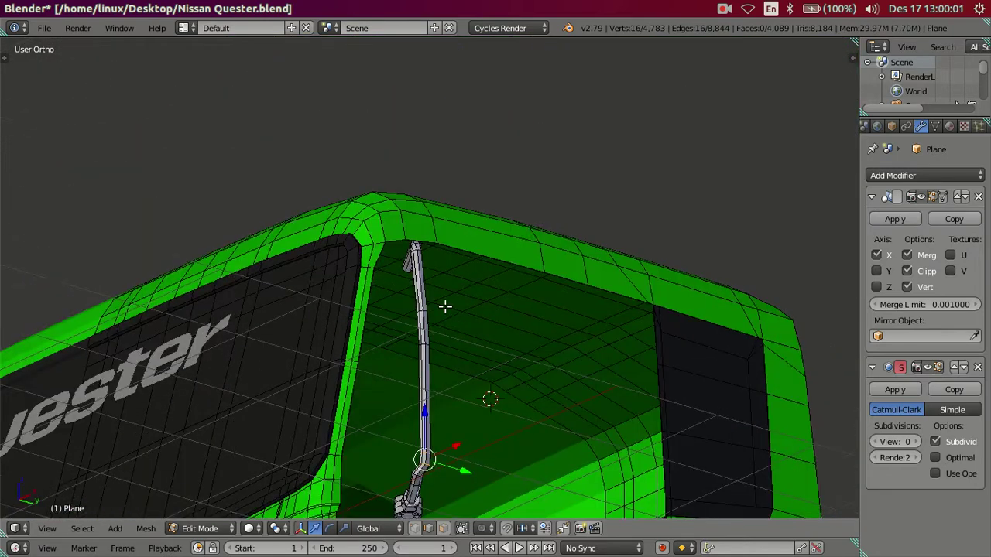
{"action": "scroll", "coordinate": [442, 371], "scroll_direction": "up", "scroll_amount": 3}
{"action": "scroll", "coordinate": [481, 313], "scroll_direction": "up", "scroll_amount": 1}
{"action": "right_click", "coordinate": [481, 313], "text": "alt+shift"}
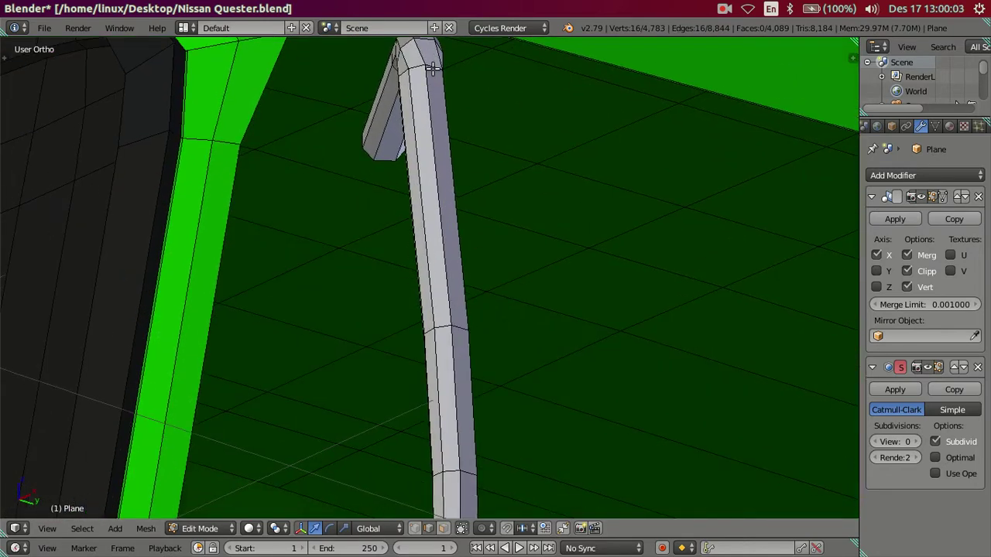
{"action": "right_click", "coordinate": [470, 472], "text": "alt+shift"}
{"action": "scroll", "coordinate": [473, 433], "scroll_direction": "down", "scroll_amount": 3}
{"action": "mouse_move", "coordinate": [473, 424]}
{"action": "middle_mouse_down"}
{"action": "mouse_move", "coordinate": [459, 365]}
{"action": "mouse_move", "coordinate": [436, 433]}
{"action": "mouse_move", "coordinate": [521, 482]}
{"action": "middle_mouse_up"}
In Top view, rotate the pipe end three times and nudge it down along Y
{"action": "key", "text": "KP_7"}
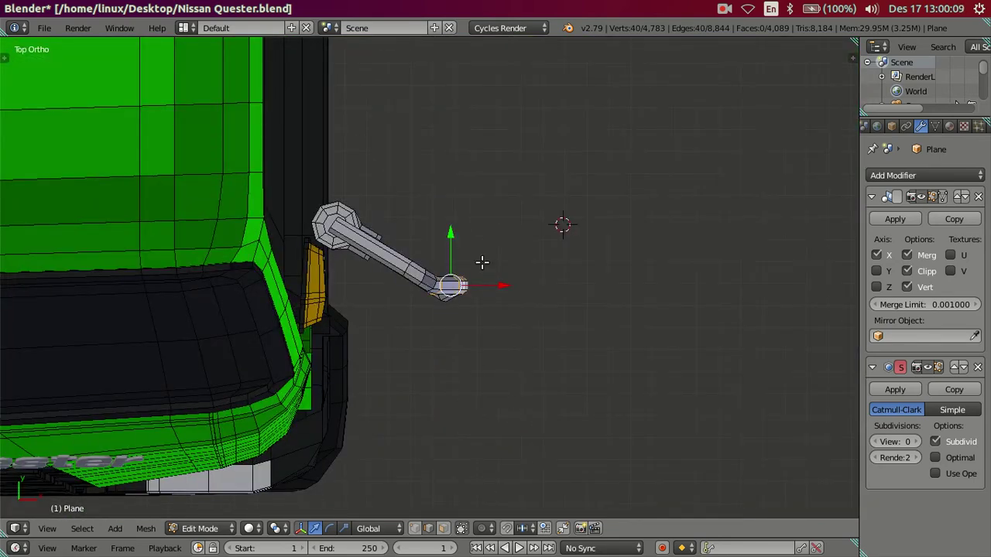
{"action": "scroll", "coordinate": [481, 262], "scroll_direction": "up", "scroll_amount": 3}
{"action": "key", "text": "r"}
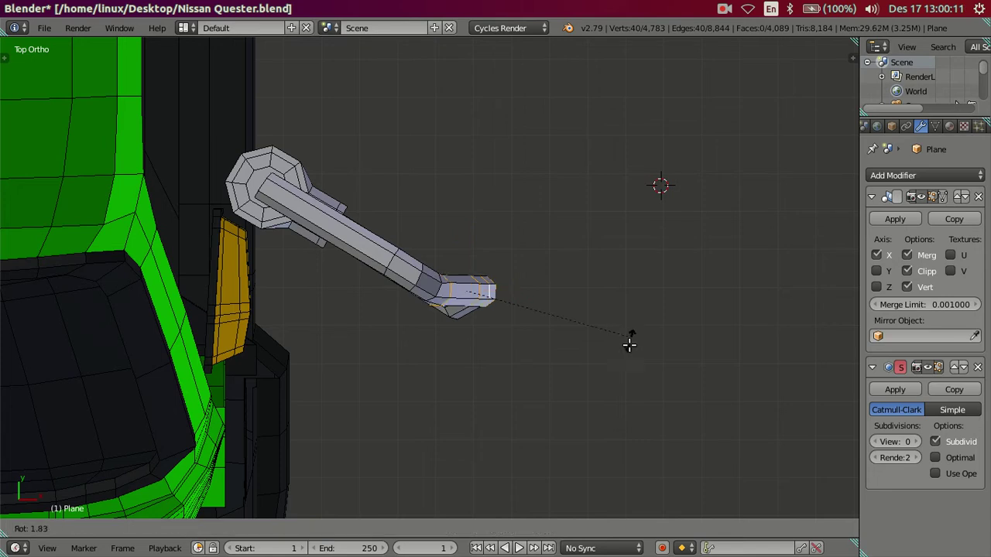
{"action": "left_click", "coordinate": [579, 370]}
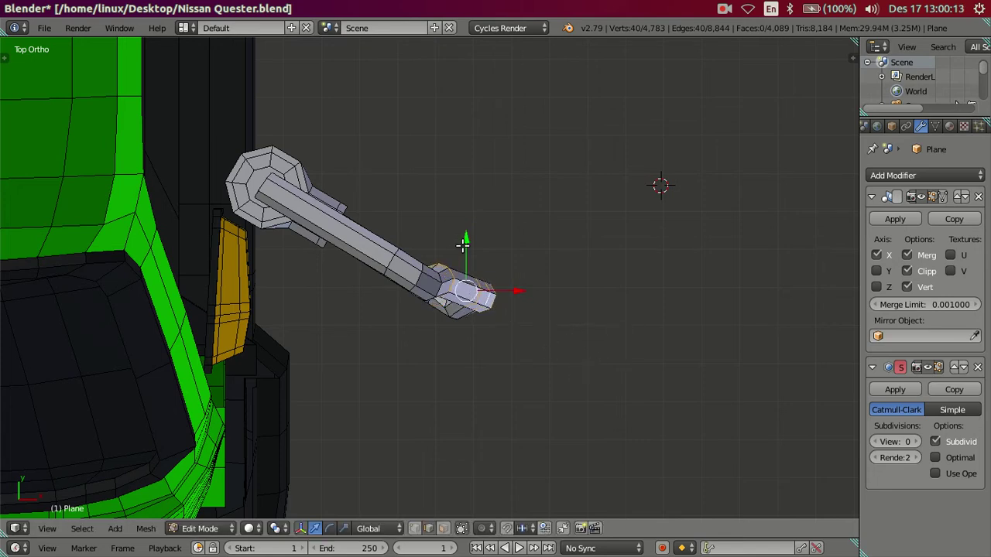
{"action": "left_click_drag", "start_coordinate": [462, 244], "coordinate": [463, 257]}
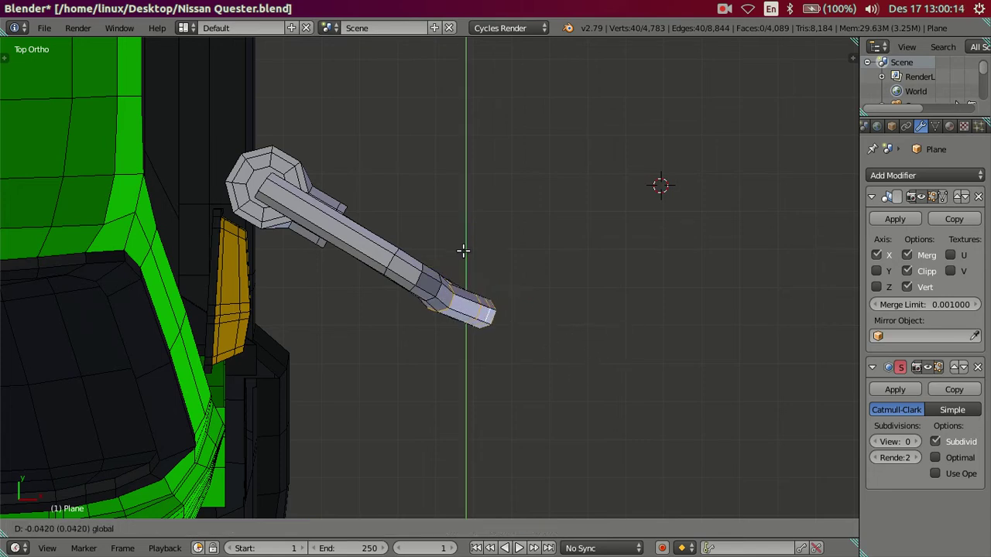
{"action": "key", "text": "r"}
{"action": "left_click", "coordinate": [610, 374]}
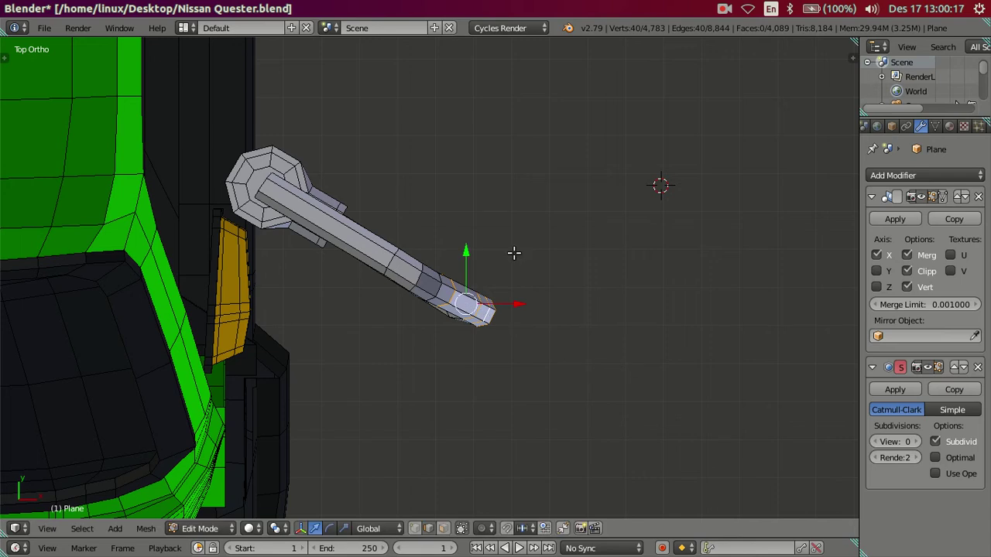
{"action": "left_click_drag", "start_coordinate": [469, 250], "coordinate": [482, 256]}
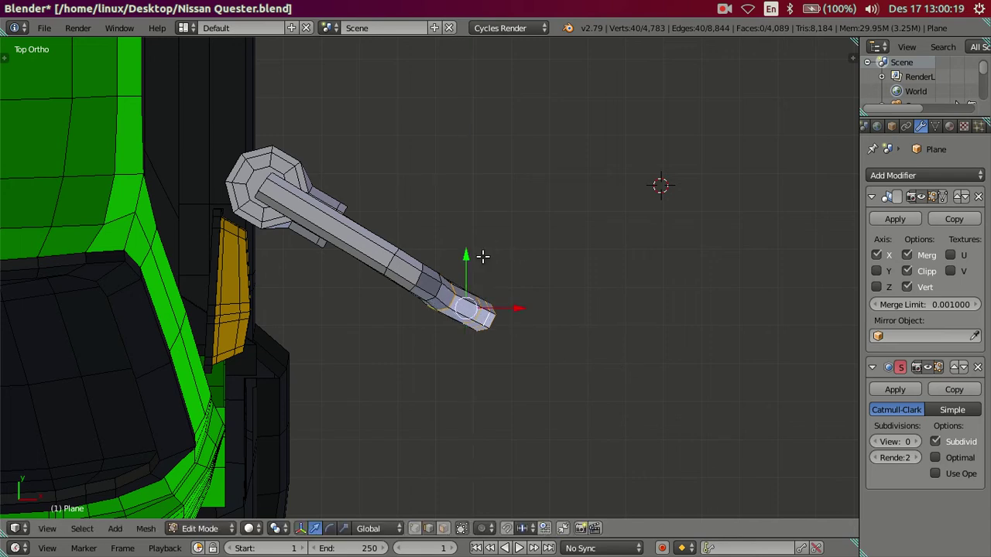
{"action": "key", "text": "r"}
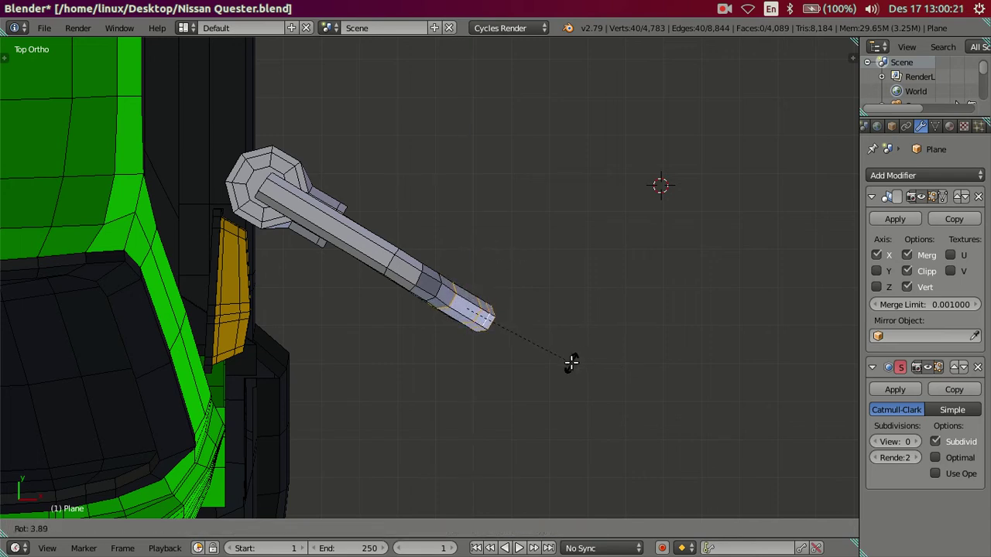
{"action": "left_click", "coordinate": [571, 362]}
{"action": "scroll", "coordinate": [533, 349], "scroll_direction": "up", "scroll_amount": 2}
{"action": "scroll", "coordinate": [504, 286], "scroll_direction": "up", "scroll_amount": 1}
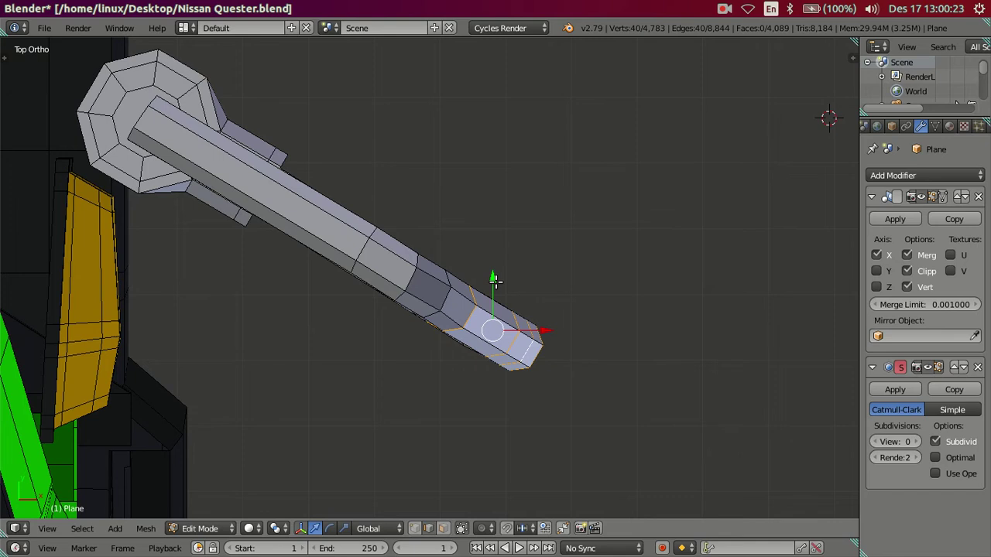
{"action": "left_click_drag", "start_coordinate": [495, 281], "coordinate": [495, 280]}
{"action": "left_click", "coordinate": [495, 281]}
Check the reshaped arm against the side-view reference photo and orbit around the cab
{"action": "key", "text": "KP_3"}
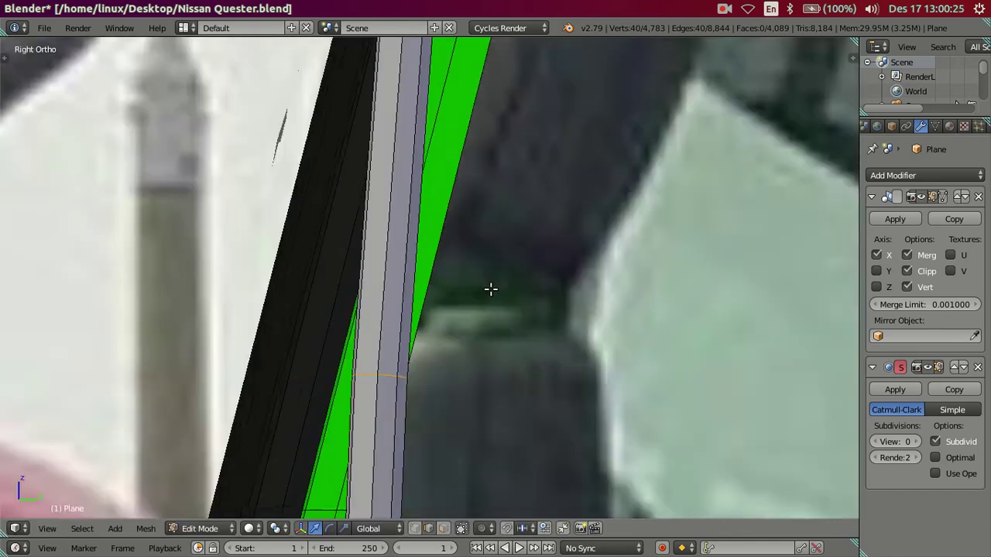
{"action": "scroll", "coordinate": [490, 287], "scroll_direction": "down", "scroll_amount": 3}
{"action": "scroll", "coordinate": [493, 343], "scroll_direction": "down", "scroll_amount": 2}
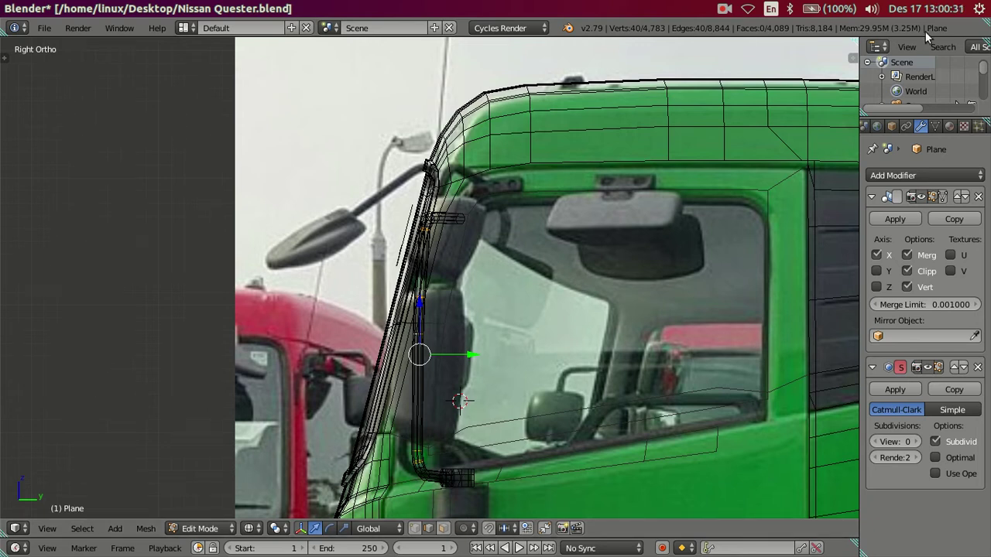
{"action": "scroll", "coordinate": [544, 343], "scroll_direction": "up", "scroll_amount": 2}
{"action": "scroll", "coordinate": [557, 247], "scroll_direction": "up", "scroll_amount": 2}
{"action": "key", "text": "a"}
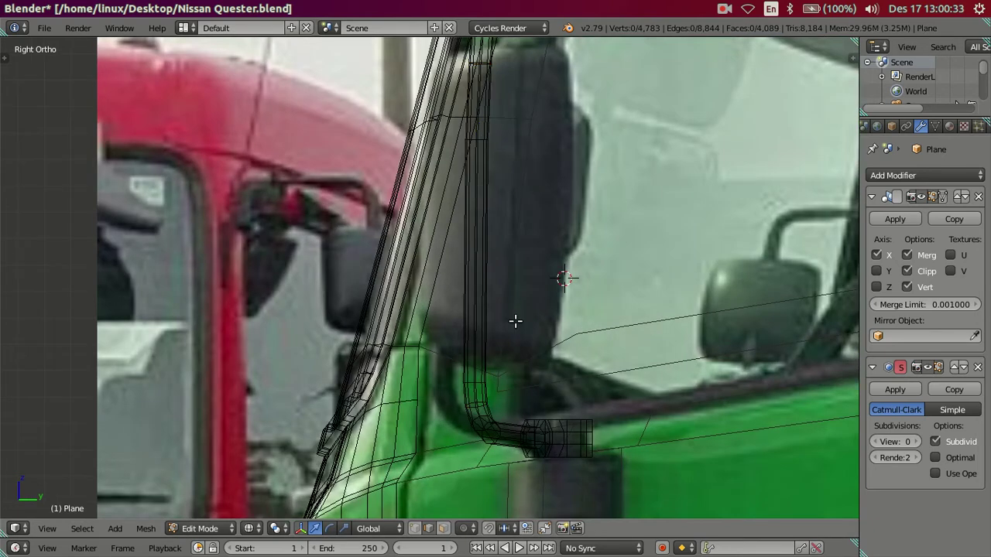
{"action": "scroll", "coordinate": [514, 310], "scroll_direction": "up", "scroll_amount": 2}
{"action": "scroll", "coordinate": [513, 301], "scroll_direction": "up", "scroll_amount": 2}
{"action": "middle_click_drag", "start_coordinate": [513, 296], "coordinate": [510, 309]}
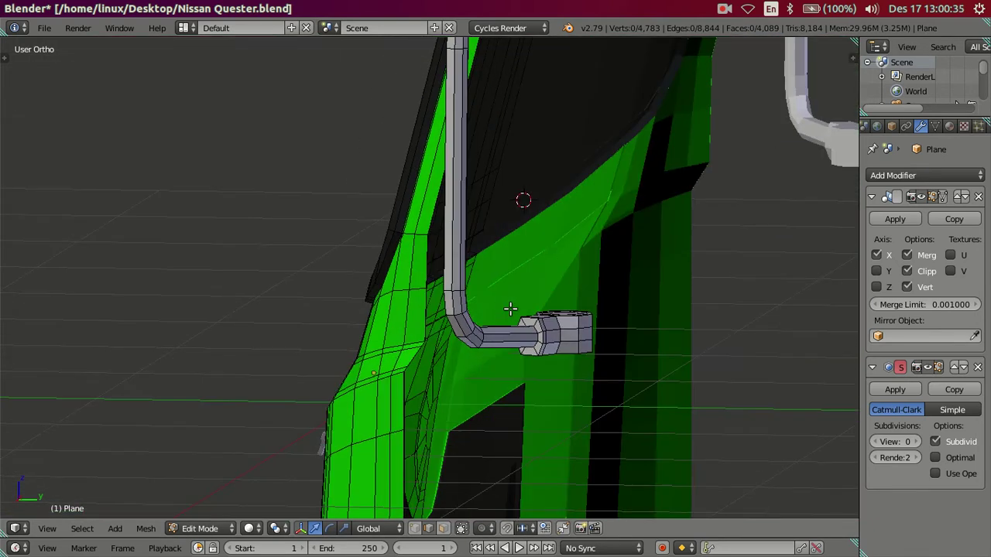
{"action": "scroll", "coordinate": [510, 309], "scroll_direction": "down", "scroll_amount": 2}
{"action": "scroll", "coordinate": [519, 310], "scroll_direction": "down", "scroll_amount": 2}
{"action": "scroll", "coordinate": [503, 302], "scroll_direction": "down", "scroll_amount": 3}
{"action": "scroll", "coordinate": [491, 294], "scroll_direction": "down", "scroll_amount": 1}
{"action": "mouse_move", "coordinate": [546, 307]}
{"action": "middle_mouse_down"}
{"action": "mouse_move", "coordinate": [464, 278]}
{"action": "mouse_move", "coordinate": [549, 311]}
{"action": "middle_mouse_up"}
{"action": "scroll", "coordinate": [464, 277], "scroll_direction": "up", "scroll_amount": 2}
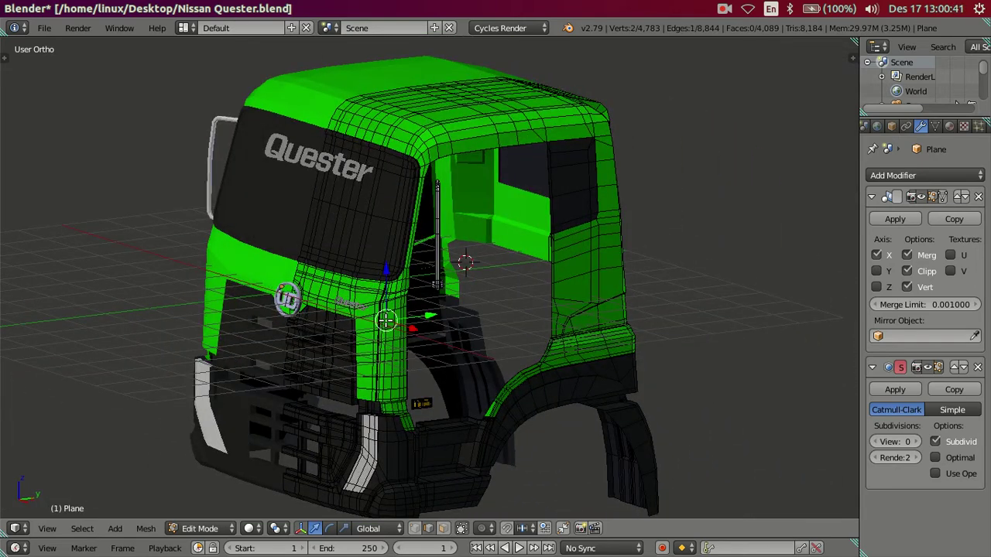
Select the linked cab side, roof, grille, side-window and fender panels
{"action": "key", "text": "l"}
{"action": "key", "text": "l"}
{"action": "key", "text": "l"}
{"action": "key", "text": "l"}
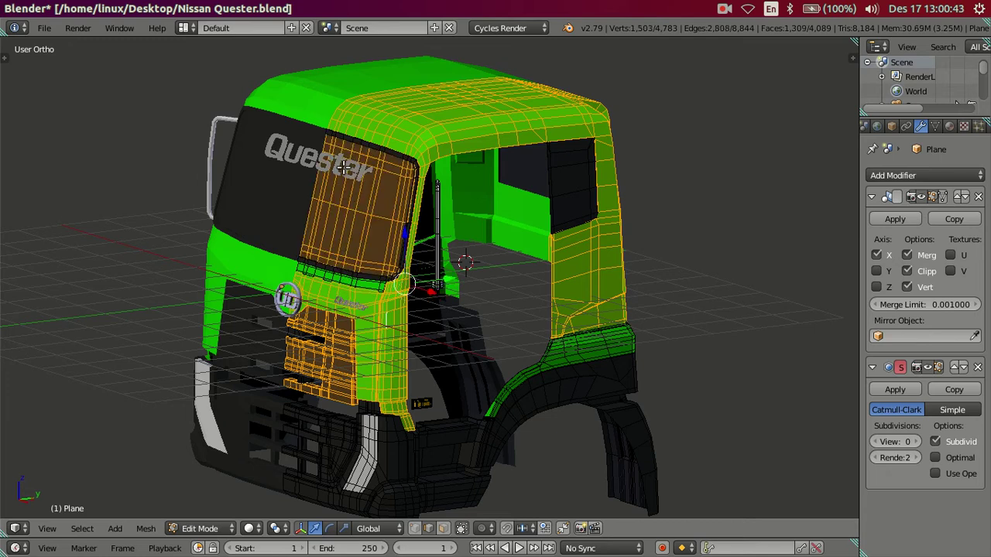
{"action": "key", "text": "l"}
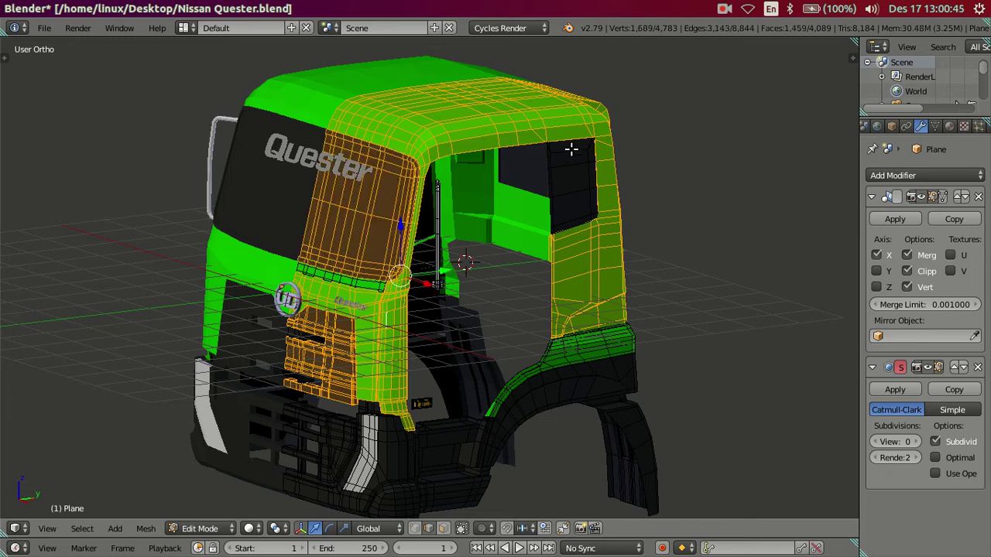
{"action": "key", "text": "l"}
{"action": "middle_click_drag", "start_coordinate": [525, 181], "coordinate": [588, 224]}
{"action": "key", "text": "l"}
{"action": "key", "text": "l"}
{"action": "key", "text": "l"}
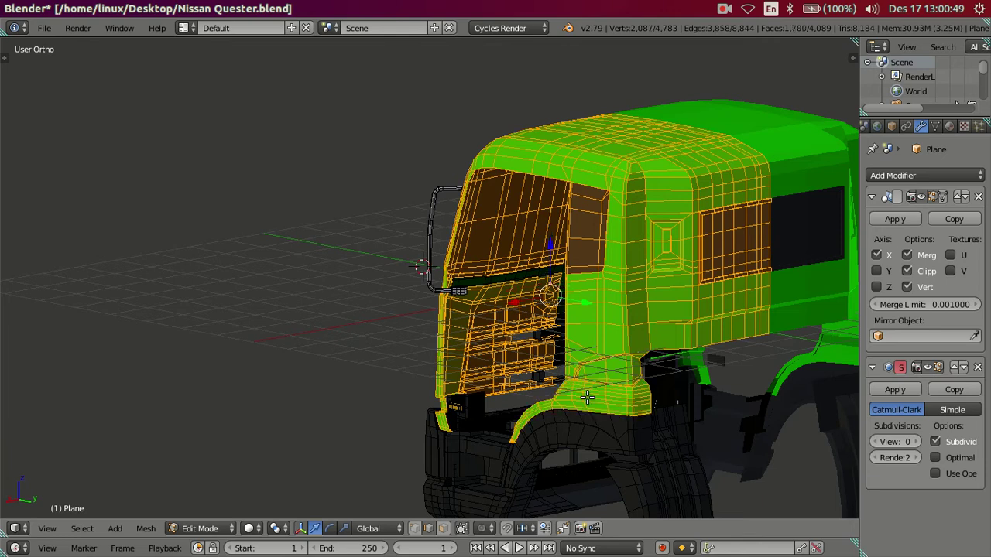
{"action": "key", "text": "l"}
{"action": "key", "text": "l"}
{"action": "key", "text": "l"}
{"action": "key", "text": "l"}
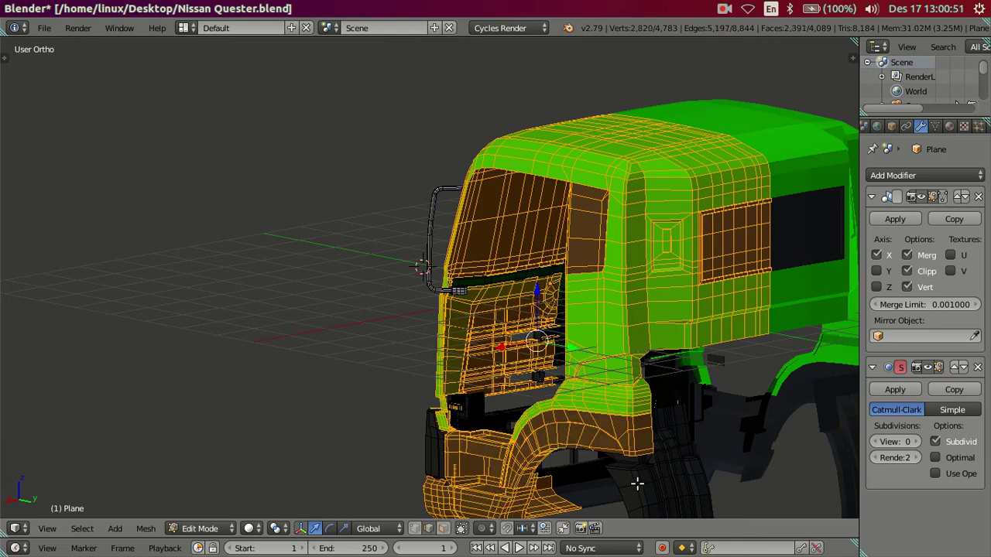
{"action": "key", "text": "l"}
Add the front bumper and remaining grille parts, then hide all selected cab body parts
{"action": "scroll", "coordinate": [624, 408], "scroll_direction": "down", "scroll_amount": 4}
{"action": "middle_click_drag", "start_coordinate": [566, 426], "coordinate": [601, 407]}
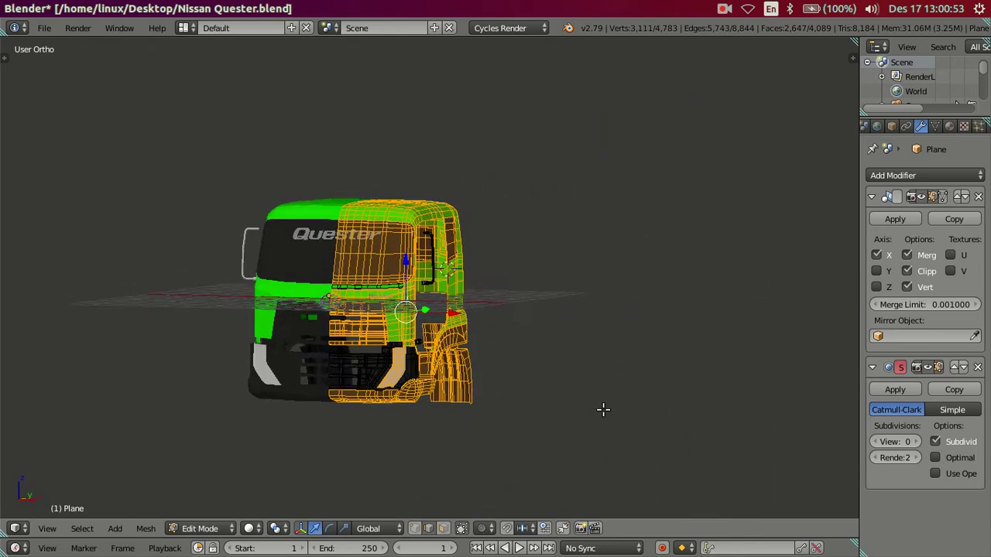
{"action": "scroll", "coordinate": [602, 407], "scroll_direction": "up", "scroll_amount": 3}
{"action": "key", "text": "l"}
{"action": "key", "text": "l"}
{"action": "key", "text": "l"}
{"action": "key", "text": "l"}
{"action": "key", "text": "l"}
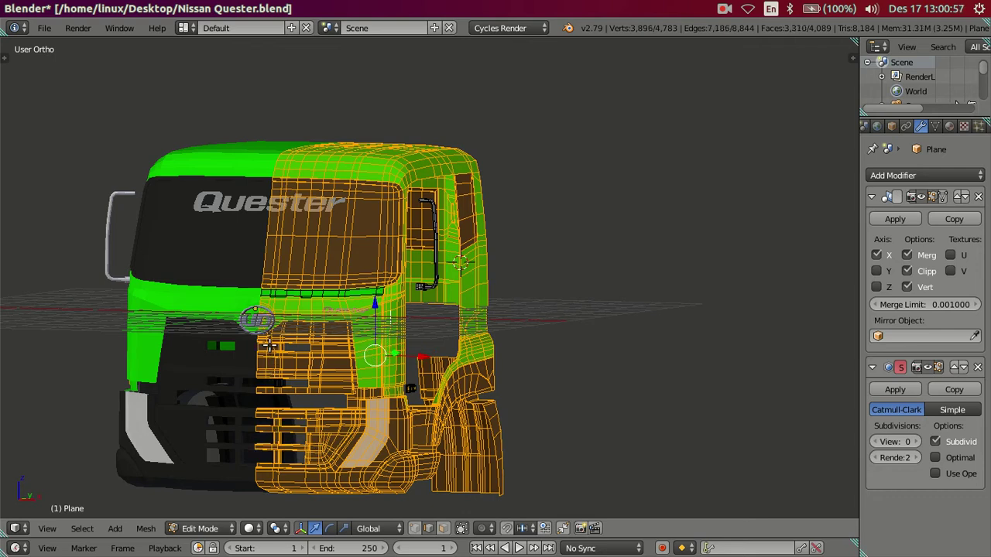
{"action": "key", "text": "l"}
{"action": "middle_click_drag", "start_coordinate": [404, 411], "coordinate": [312, 435]}
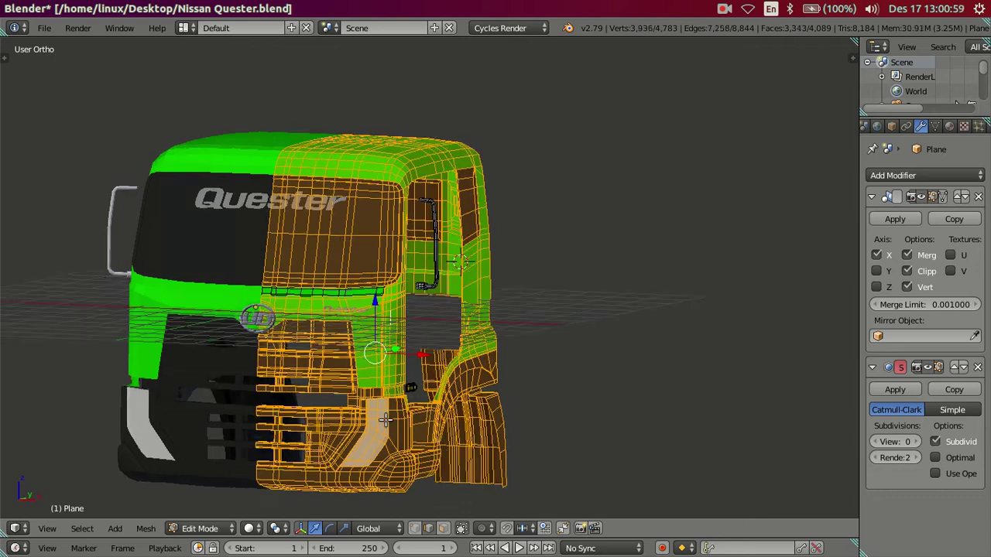
{"action": "key", "text": "l"}
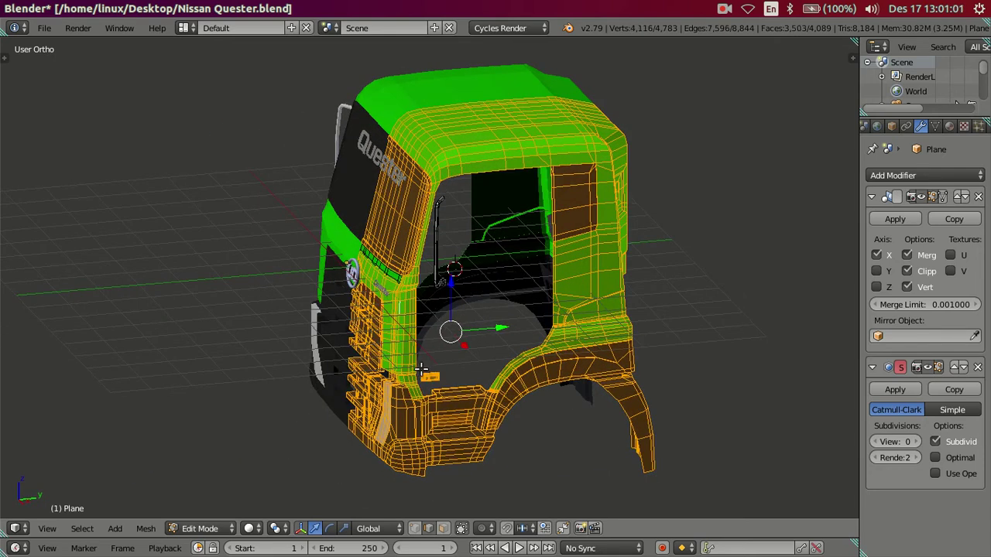
{"action": "key", "text": "h"}
Hide the green strip and switch to the right side view with the reference photo
{"action": "scroll", "coordinate": [443, 350], "scroll_direction": "up", "scroll_amount": 4}
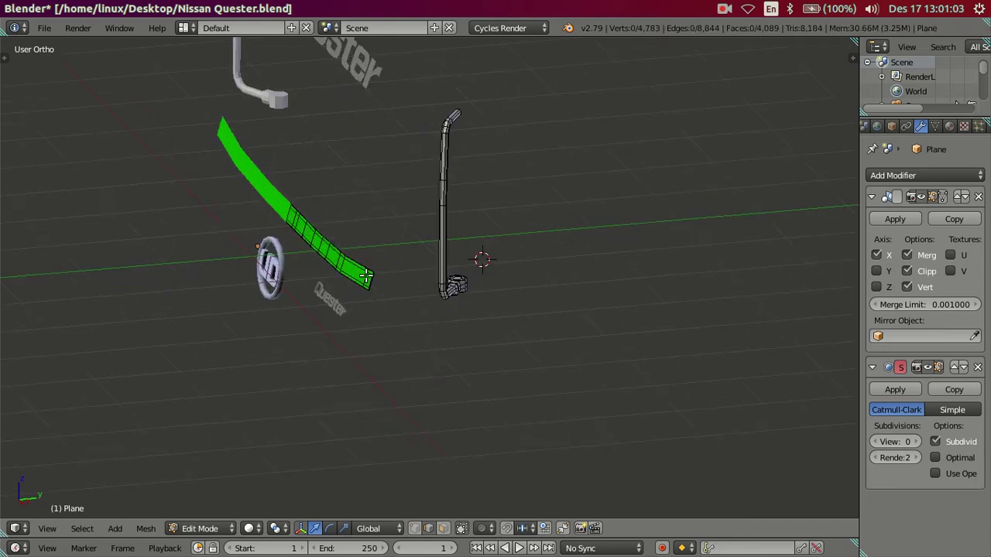
{"action": "key", "text": "l"}
{"action": "key", "text": "h"}
{"action": "mouse_move", "coordinate": [504, 276]}
{"action": "middle_mouse_down"}
{"action": "mouse_move", "coordinate": [553, 312]}
{"action": "mouse_move", "coordinate": [543, 280]}
{"action": "middle_mouse_up"}
{"action": "key", "text": "KP_3"}
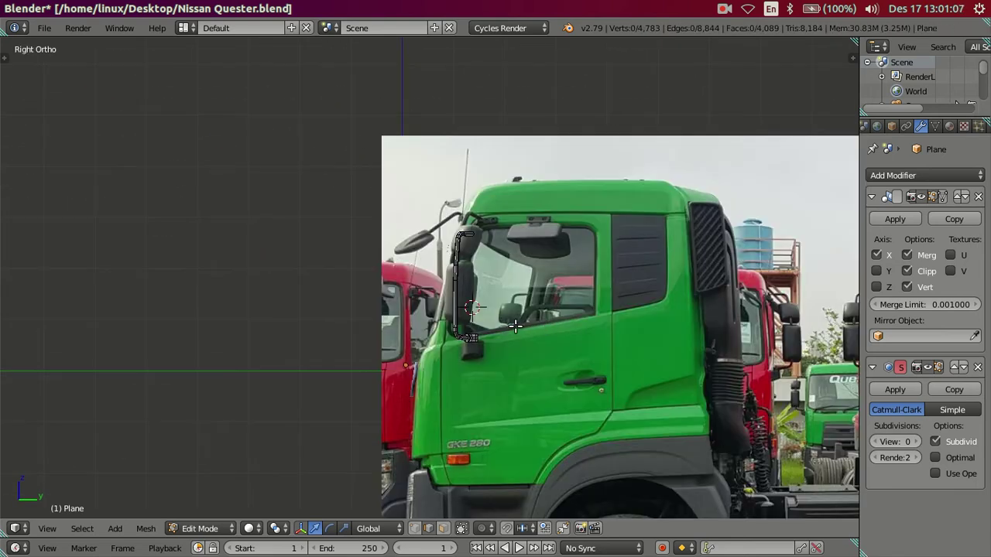
In Right Ortho, slide the lower-bend edge loops toward the photo's mirror arm
{"action": "scroll", "coordinate": [514, 326], "scroll_direction": "up", "scroll_amount": 2}
{"action": "scroll", "coordinate": [516, 333], "scroll_direction": "up", "scroll_amount": 1}
{"action": "scroll", "coordinate": [518, 340], "scroll_direction": "up", "scroll_amount": 3}
{"action": "scroll", "coordinate": [521, 352], "scroll_direction": "up", "scroll_amount": 2}
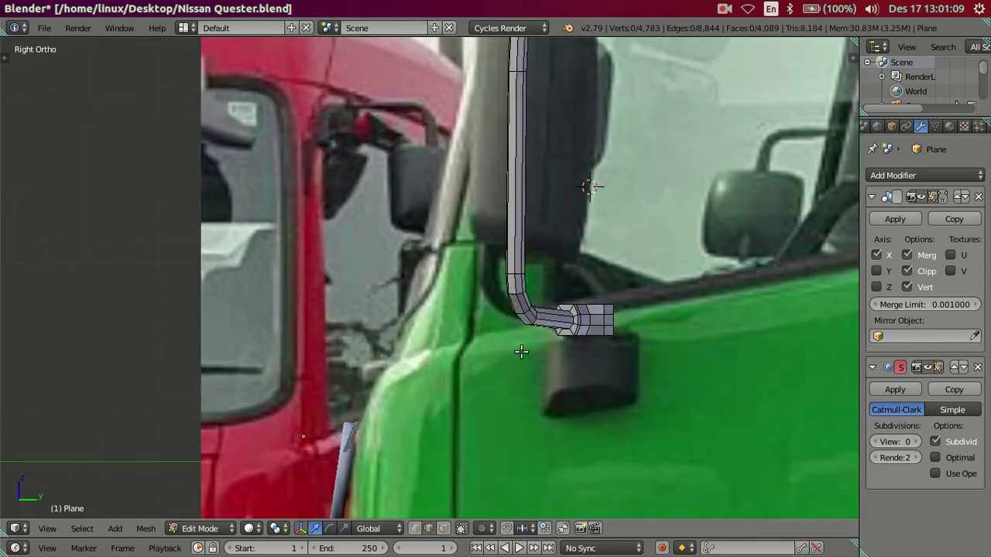
{"action": "scroll", "coordinate": [521, 352], "scroll_direction": "up", "scroll_amount": 2}
{"action": "scroll", "coordinate": [533, 347], "scroll_direction": "up", "scroll_amount": 2}
{"action": "scroll", "coordinate": [465, 316], "scroll_direction": "up", "scroll_amount": 2}
{"action": "right_click", "coordinate": [470, 285], "text": "alt"}
{"action": "right_click", "coordinate": [458, 258], "text": "alt+shift"}
{"action": "right_click", "coordinate": [452, 198], "text": "alt+shift"}
{"action": "mouse_move", "coordinate": [509, 248]}
{"action": "left_mouse_down"}
{"action": "mouse_move", "coordinate": [454, 243]}
{"action": "mouse_move", "coordinate": [434, 215]}
{"action": "left_mouse_up"}
{"action": "right_click", "coordinate": [432, 309], "text": "alt+shift"}
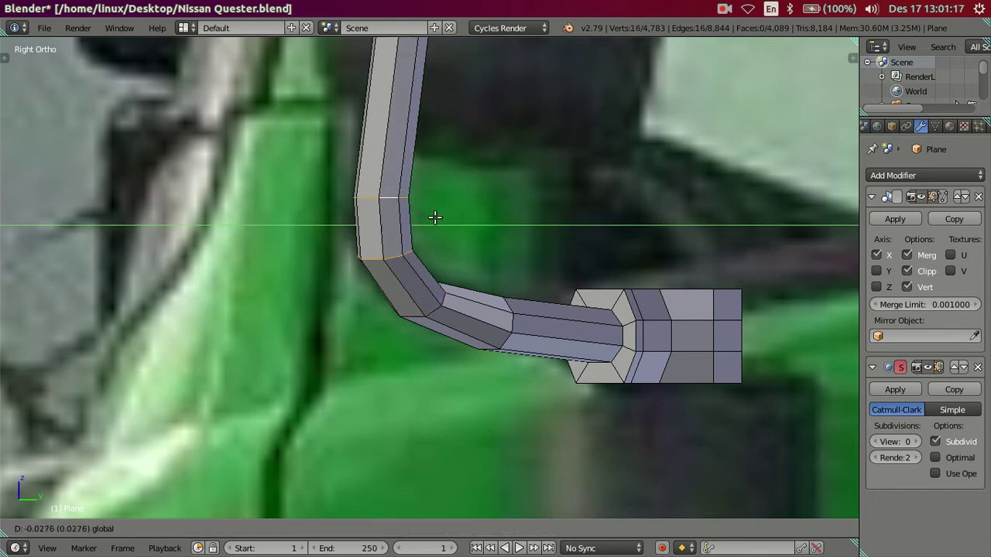
{"action": "key", "text": "a"}
Check the reshaped arm against the front photo, then return to the side view
{"action": "scroll", "coordinate": [465, 267], "scroll_direction": "down", "scroll_amount": 2}
{"action": "mouse_move", "coordinate": [469, 302]}
{"action": "middle_mouse_down"}
{"action": "mouse_move", "coordinate": [409, 259]}
{"action": "mouse_move", "coordinate": [397, 289]}
{"action": "mouse_move", "coordinate": [672, 320]}
{"action": "mouse_move", "coordinate": [688, 317]}
{"action": "mouse_move", "coordinate": [699, 245]}
{"action": "mouse_move", "coordinate": [780, 255]}
{"action": "mouse_move", "coordinate": [623, 195]}
{"action": "mouse_move", "coordinate": [710, 150]}
{"action": "mouse_move", "coordinate": [655, 441]}
{"action": "mouse_move", "coordinate": [561, 237]}
{"action": "mouse_move", "coordinate": [551, 317]}
{"action": "middle_mouse_up"}
{"action": "key", "text": "KP_1"}
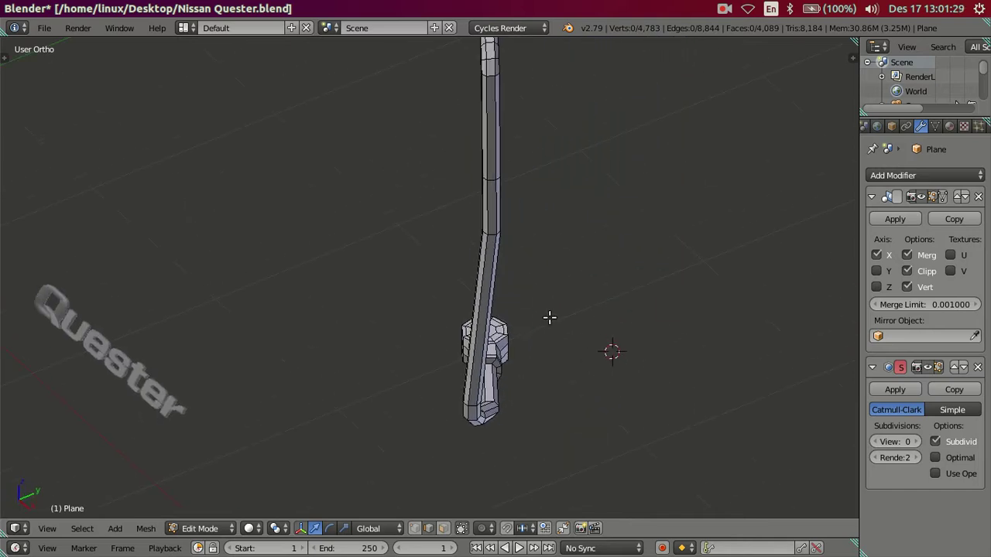
{"action": "key", "text": "KP_3"}
{"action": "scroll", "coordinate": [500, 283], "scroll_direction": "up", "scroll_amount": 1}
{"action": "scroll", "coordinate": [474, 192], "scroll_direction": "up", "scroll_amount": 1}
{"action": "scroll", "coordinate": [475, 192], "scroll_direction": "down", "scroll_amount": 4}
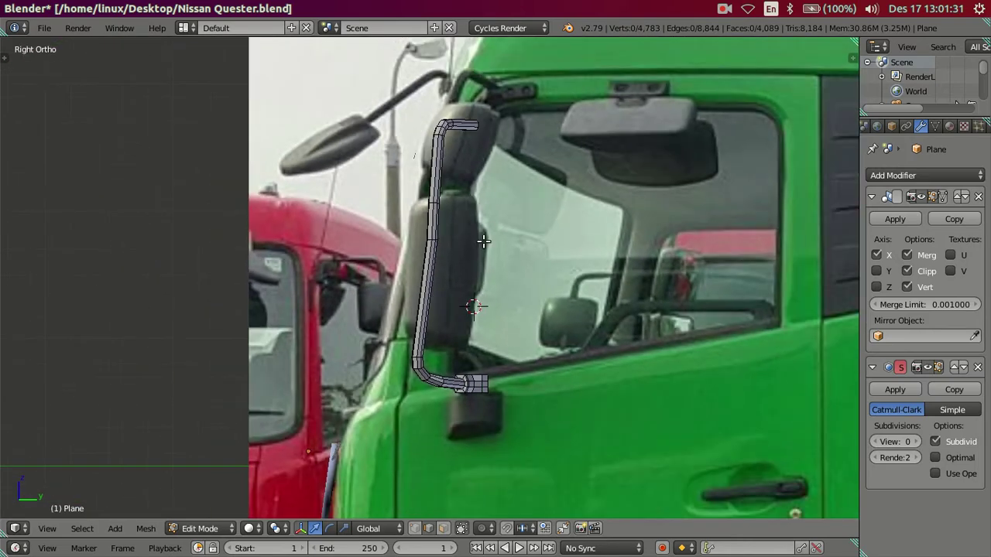
{"action": "scroll", "coordinate": [478, 343], "scroll_direction": "up", "scroll_amount": 1}
{"action": "scroll", "coordinate": [464, 356], "scroll_direction": "up", "scroll_amount": 3}
{"action": "scroll", "coordinate": [446, 346], "scroll_direction": "up", "scroll_amount": 2}
Move two upper-arm edge loops sideways to line up with the photo
{"action": "right_click", "coordinate": [443, 371], "text": "alt"}
{"action": "left_click_drag", "start_coordinate": [498, 375], "coordinate": [482, 361]}
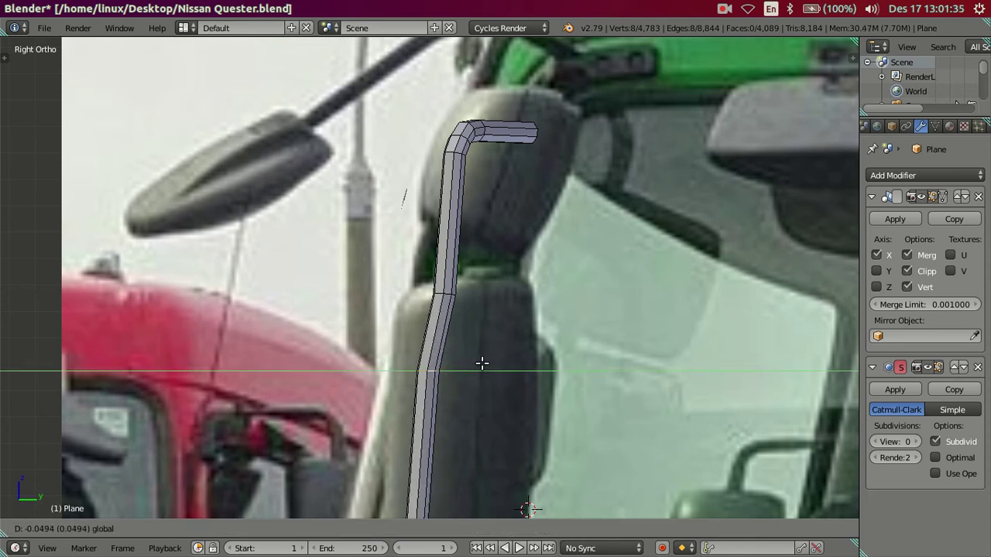
{"action": "scroll", "coordinate": [448, 288], "scroll_direction": "up", "scroll_amount": 1}
{"action": "right_click", "coordinate": [448, 288], "text": "alt+shift"}
{"action": "mouse_move", "coordinate": [499, 343]}
{"action": "left_mouse_down"}
{"action": "mouse_move", "coordinate": [464, 327]}
{"action": "mouse_move", "coordinate": [474, 302]}
{"action": "left_mouse_up"}
{"action": "scroll", "coordinate": [420, 342], "scroll_direction": "up", "scroll_amount": 1}
{"action": "key", "text": "a"}
Inspect the upper-bend loop and the arm's lower end against the side photo
{"action": "right_click", "coordinate": [423, 298], "text": "alt"}
{"action": "scroll", "coordinate": [475, 298], "scroll_direction": "down", "scroll_amount": 3}
{"action": "scroll", "coordinate": [475, 299], "scroll_direction": "down", "scroll_amount": 2}
{"action": "scroll", "coordinate": [475, 300], "scroll_direction": "up", "scroll_amount": 2}
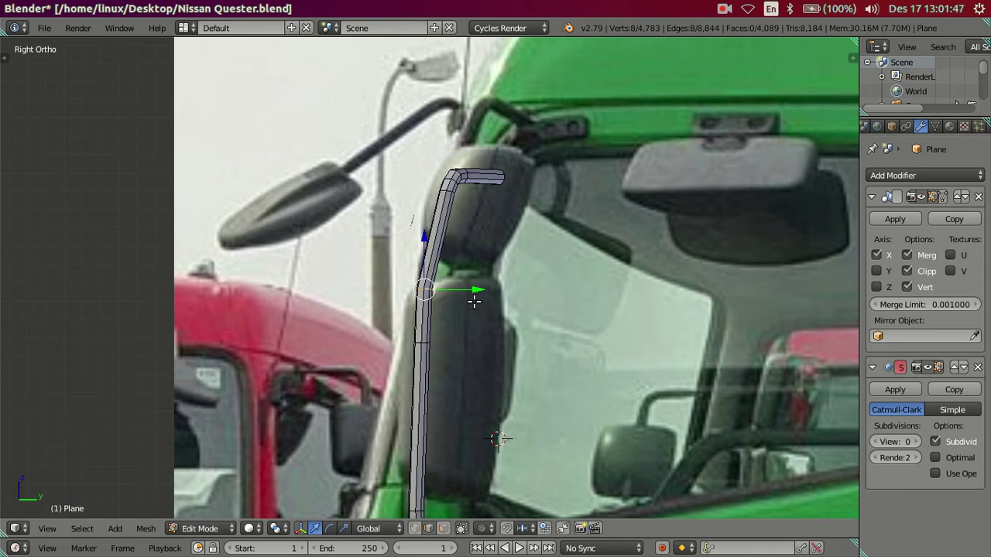
{"action": "key", "text": "a"}
{"action": "scroll", "coordinate": [469, 313], "scroll_direction": "down", "scroll_amount": 1}
{"action": "scroll", "coordinate": [464, 332], "scroll_direction": "down", "scroll_amount": 1}
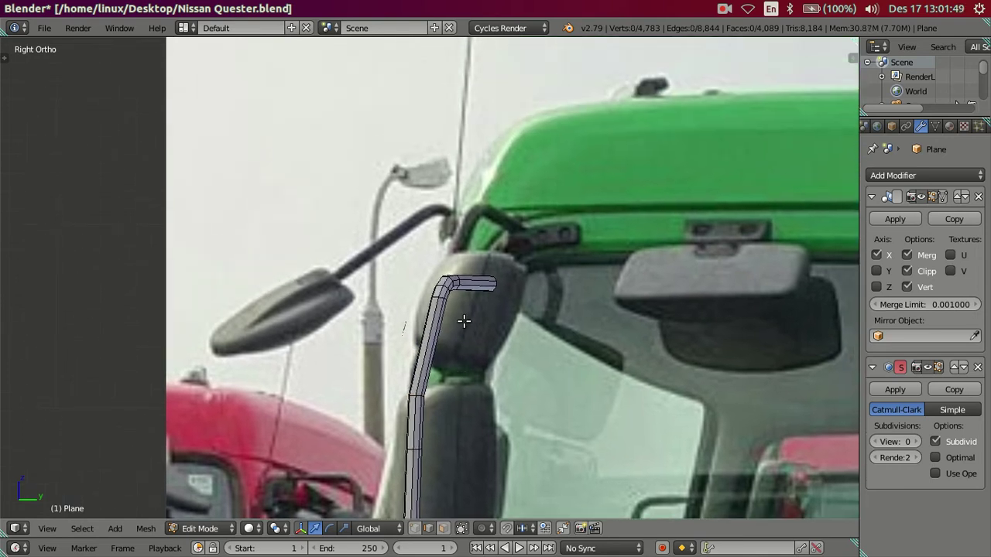
{"action": "scroll", "coordinate": [462, 321], "scroll_direction": "up", "scroll_amount": 3}
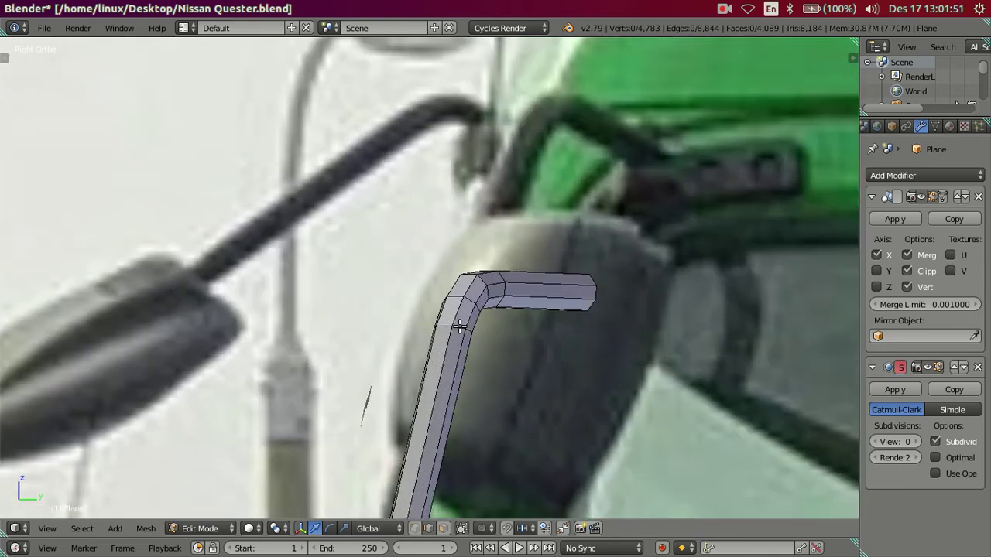
{"action": "scroll", "coordinate": [461, 333], "scroll_direction": "down", "scroll_amount": 5}
{"action": "scroll", "coordinate": [464, 359], "scroll_direction": "down", "scroll_amount": 2}
{"action": "scroll", "coordinate": [479, 329], "scroll_direction": "up", "scroll_amount": 3}
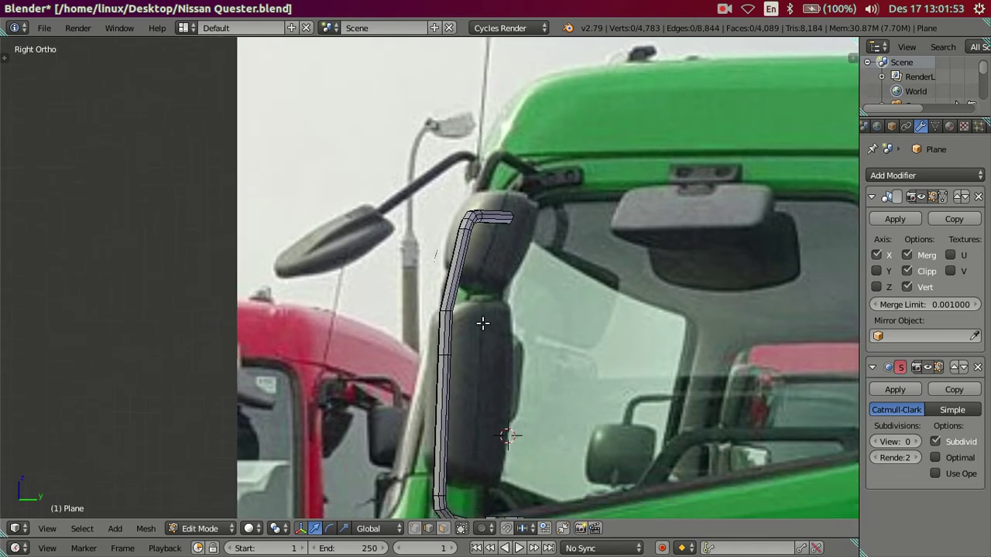
{"action": "scroll", "coordinate": [482, 323], "scroll_direction": "up", "scroll_amount": 1}
{"action": "scroll", "coordinate": [467, 381], "scroll_direction": "down", "scroll_amount": 2}
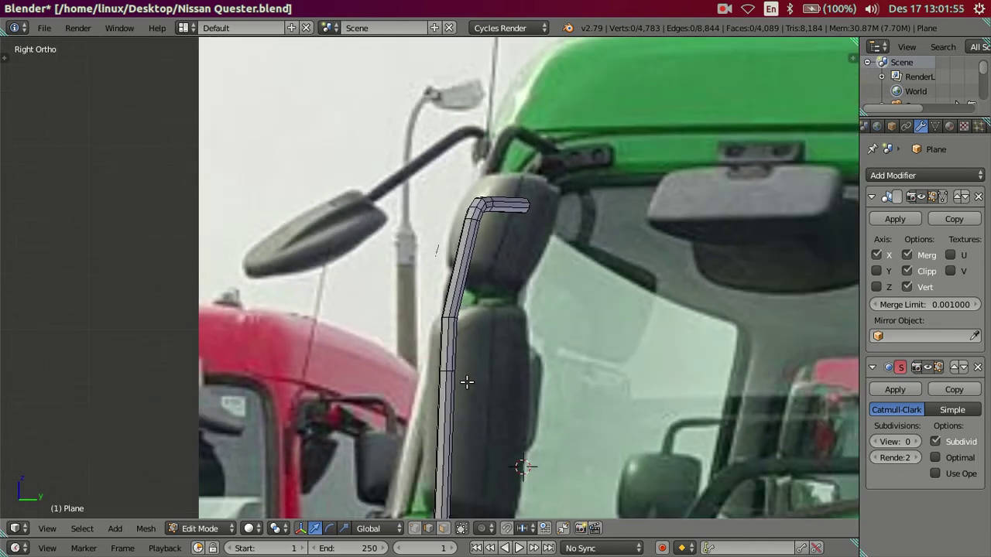
{"action": "middle_click_drag", "start_coordinate": [466, 381], "coordinate": [494, 268], "text": "shift"}
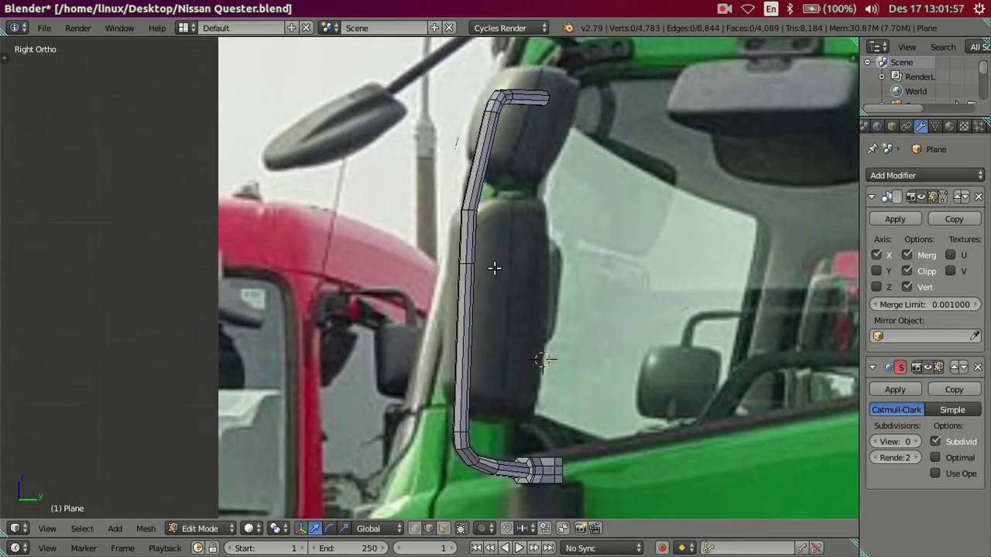
{"action": "scroll", "coordinate": [494, 268], "scroll_direction": "up", "scroll_amount": 3}
{"action": "scroll", "coordinate": [490, 230], "scroll_direction": "down", "scroll_amount": 3}
{"action": "scroll", "coordinate": [491, 230], "scroll_direction": "down", "scroll_amount": 1}
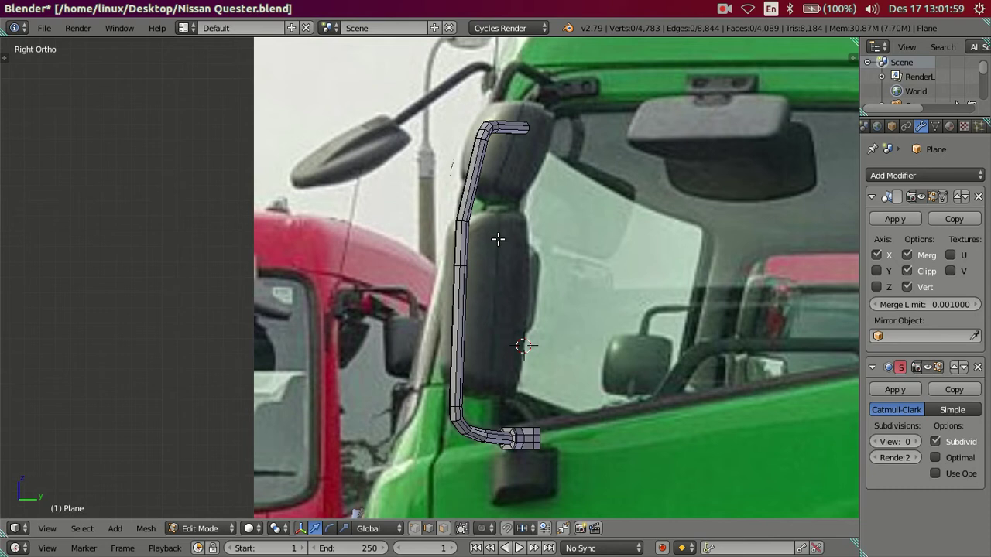
Compare the arm in Front and 3D views, then shift a vertical-bar loop left
{"action": "key", "text": "KP_1"}
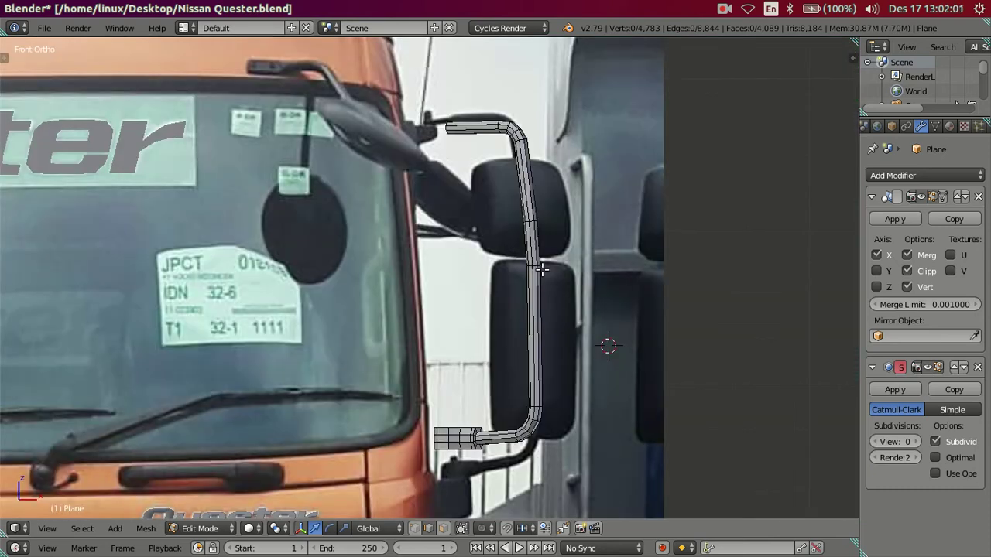
{"action": "middle_click_drag", "start_coordinate": [546, 276], "coordinate": [376, 278]}
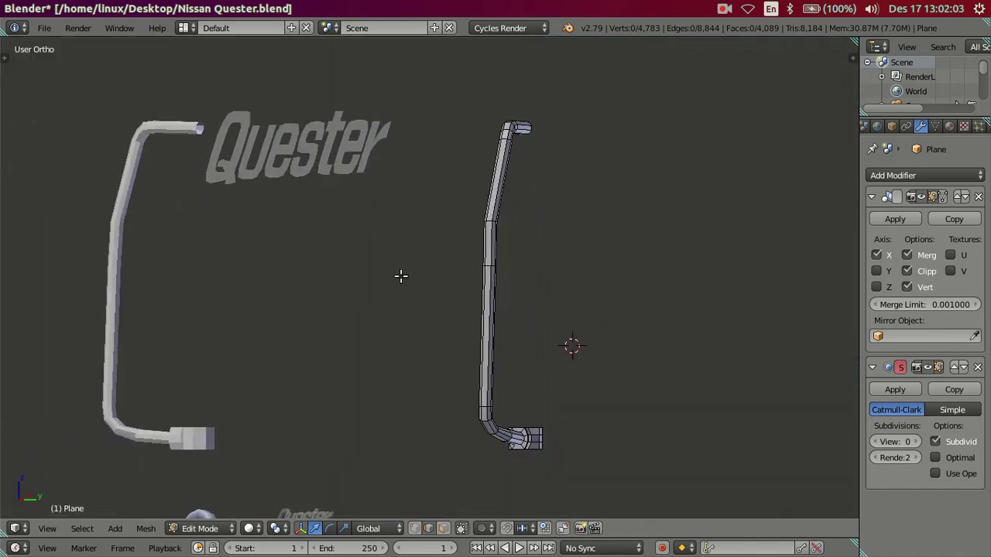
{"action": "key", "text": "KP_3"}
{"action": "scroll", "coordinate": [472, 252], "scroll_direction": "up", "scroll_amount": 3}
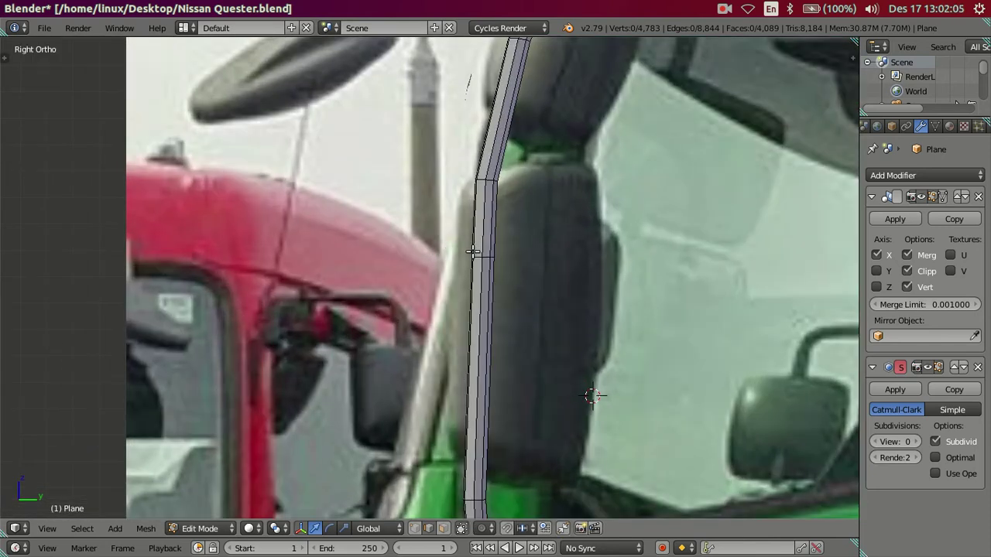
{"action": "right_click", "coordinate": [486, 255], "text": "alt"}
{"action": "left_click_drag", "start_coordinate": [526, 257], "coordinate": [531, 255]}
Add a loop cut across the vertical bar and slide it toward the photo's outline
{"action": "key", "text": "ctrl+r"}
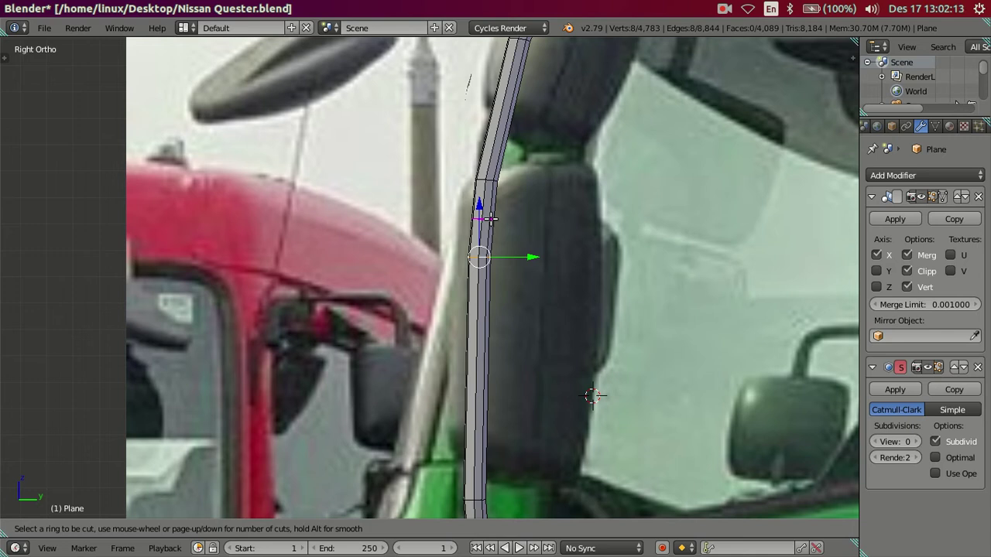
{"action": "left_click", "coordinate": [490, 220]}
{"action": "left_click", "coordinate": [482, 217]}
{"action": "scroll", "coordinate": [534, 209], "scroll_direction": "up", "scroll_amount": 2}
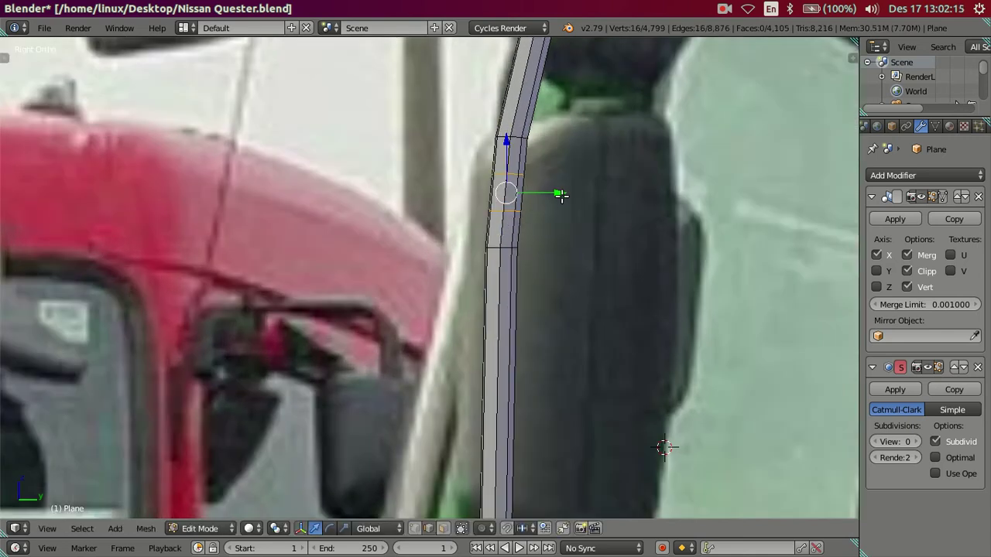
{"action": "left_click_drag", "start_coordinate": [560, 191], "coordinate": [559, 192]}
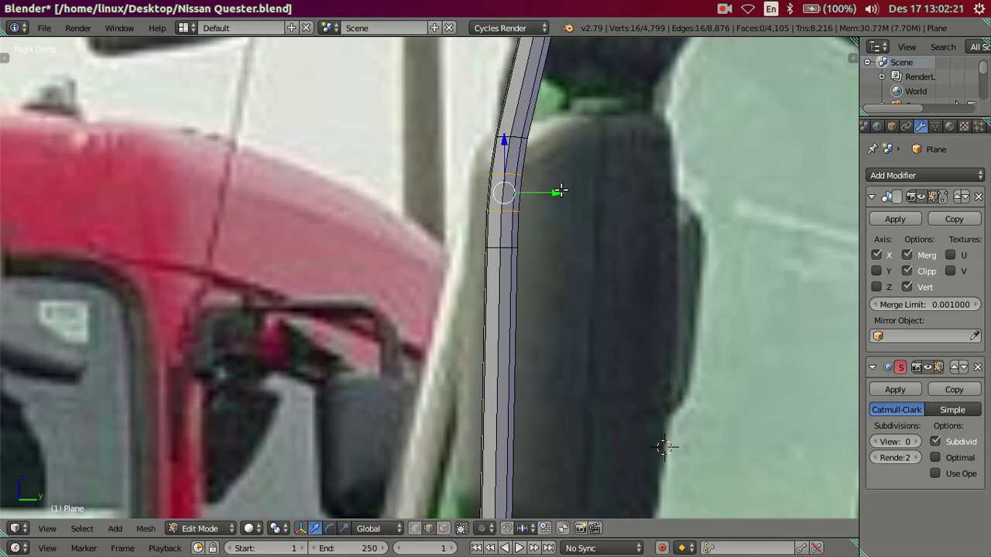
{"action": "scroll", "coordinate": [560, 192], "scroll_direction": "up", "scroll_amount": 2}
{"action": "scroll", "coordinate": [559, 191], "scroll_direction": "up", "scroll_amount": 2}
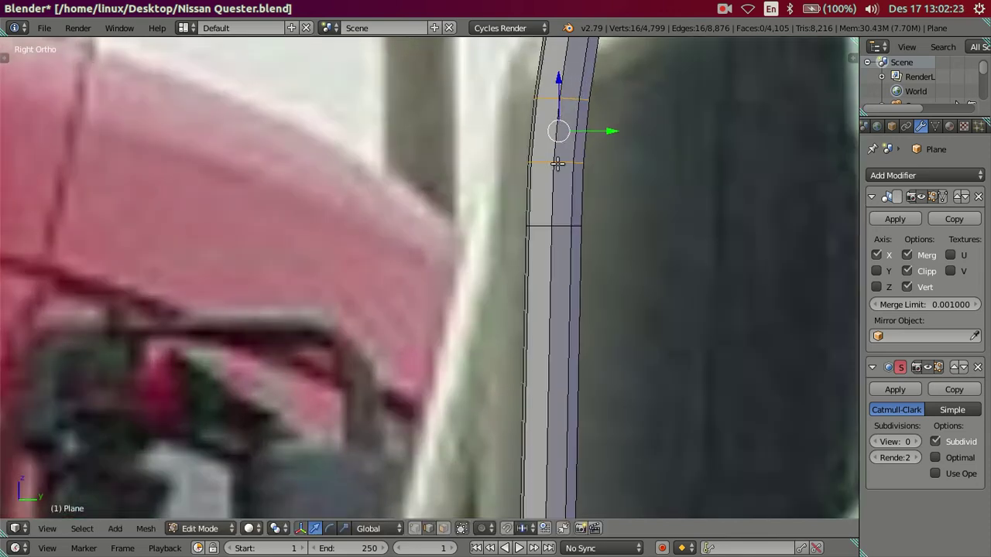
{"action": "middle_click_drag", "start_coordinate": [570, 191], "coordinate": [530, 184], "text": "shift"}
{"action": "key", "text": "a"}
Rotate two edge loops near the curve so they follow the bend
{"action": "right_click", "coordinate": [517, 158], "text": "alt"}
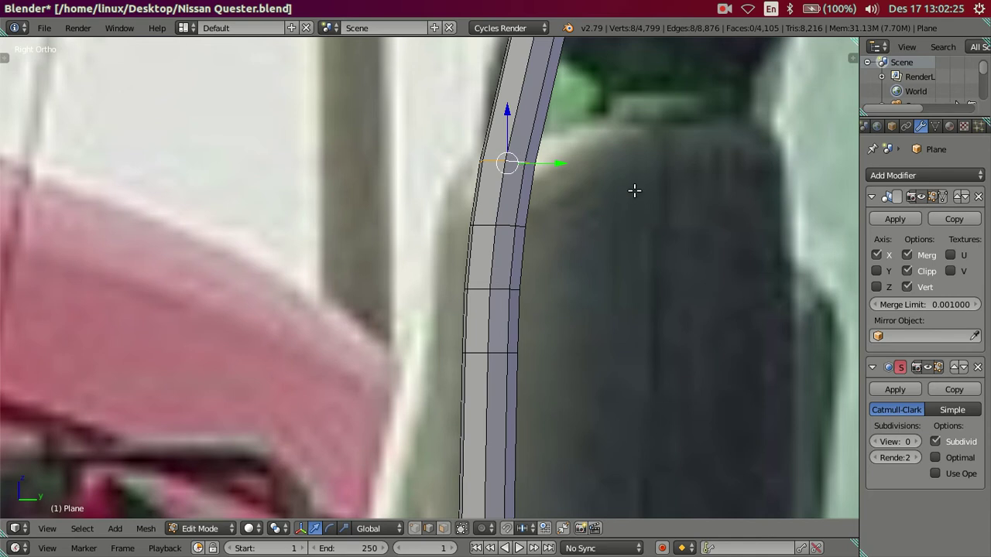
{"action": "key", "text": "r"}
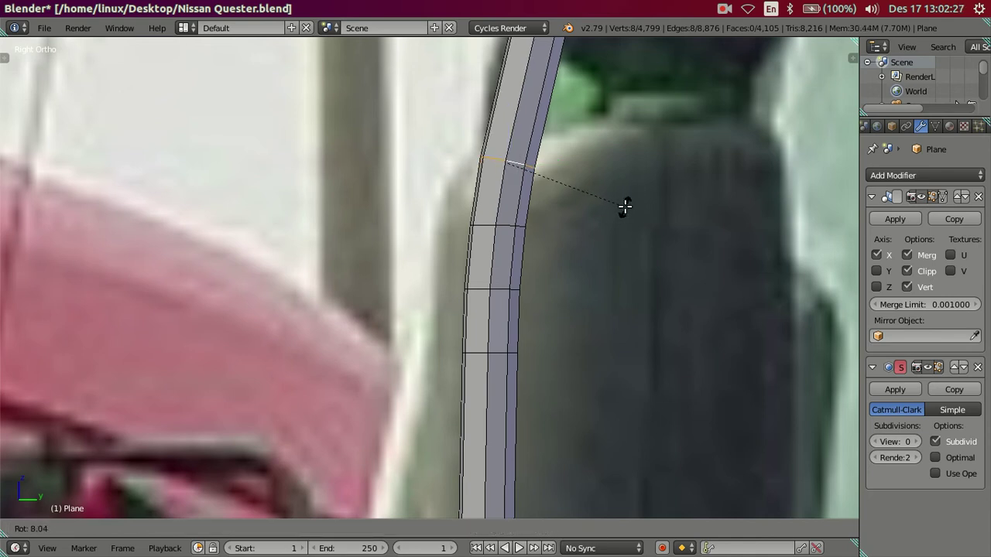
{"action": "left_click", "coordinate": [624, 206]}
{"action": "key", "text": "a"}
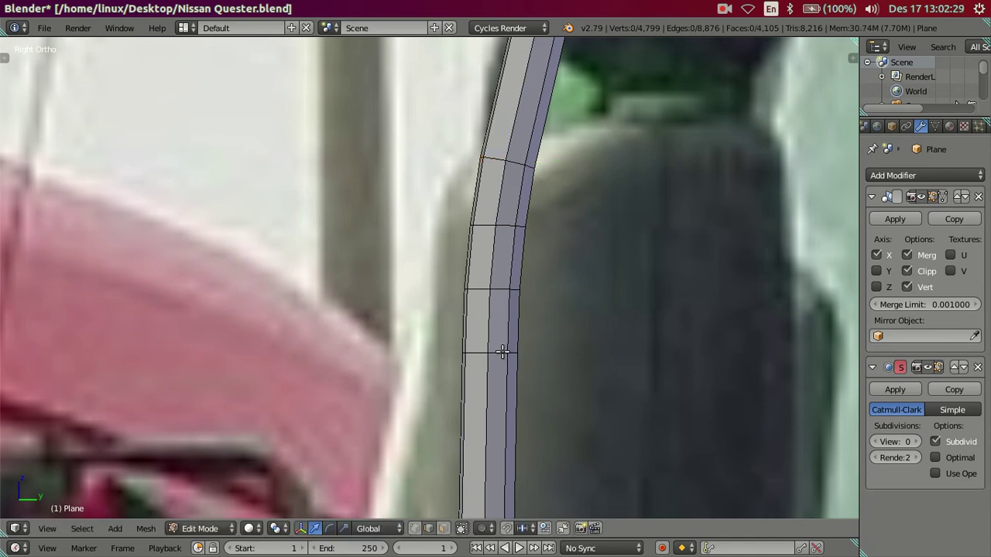
{"action": "scroll", "coordinate": [502, 353], "scroll_direction": "down", "scroll_amount": 3}
{"action": "scroll", "coordinate": [483, 263], "scroll_direction": "up", "scroll_amount": 2}
{"action": "right_click", "coordinate": [492, 234]}
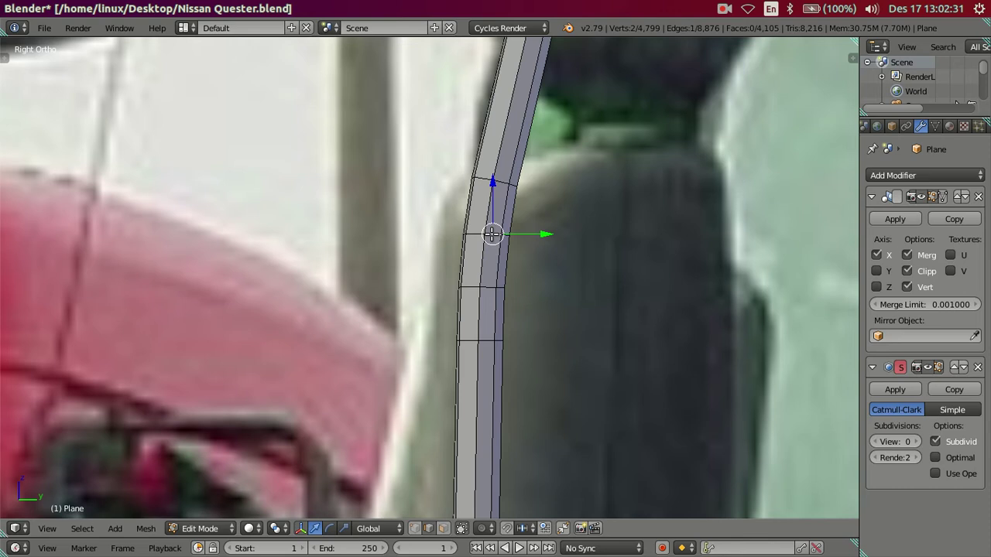
{"action": "right_click", "coordinate": [492, 234], "text": "alt"}
{"action": "key", "text": "r"}
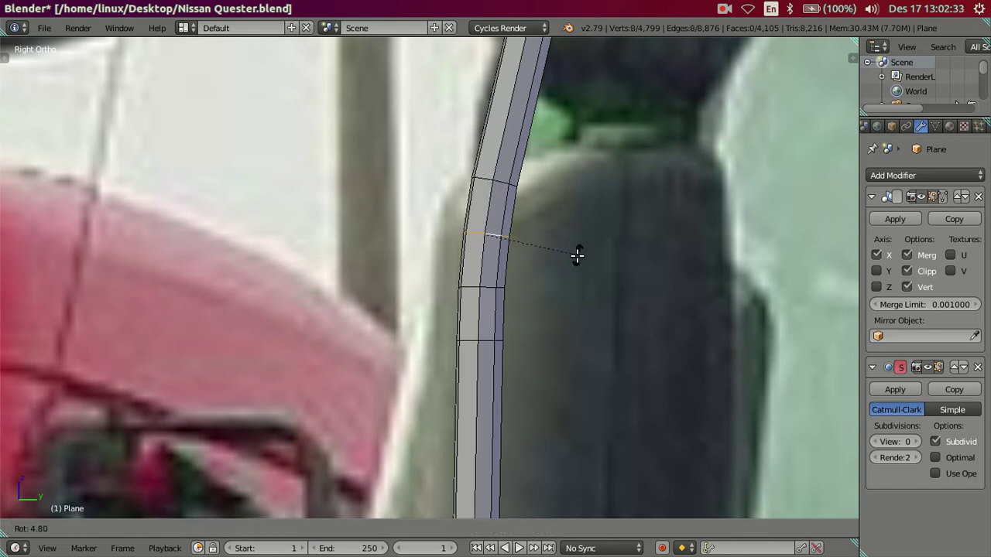
{"action": "left_click", "coordinate": [576, 256]}
{"action": "key", "text": "a"}
{"action": "scroll", "coordinate": [516, 327], "scroll_direction": "down", "scroll_amount": 2}
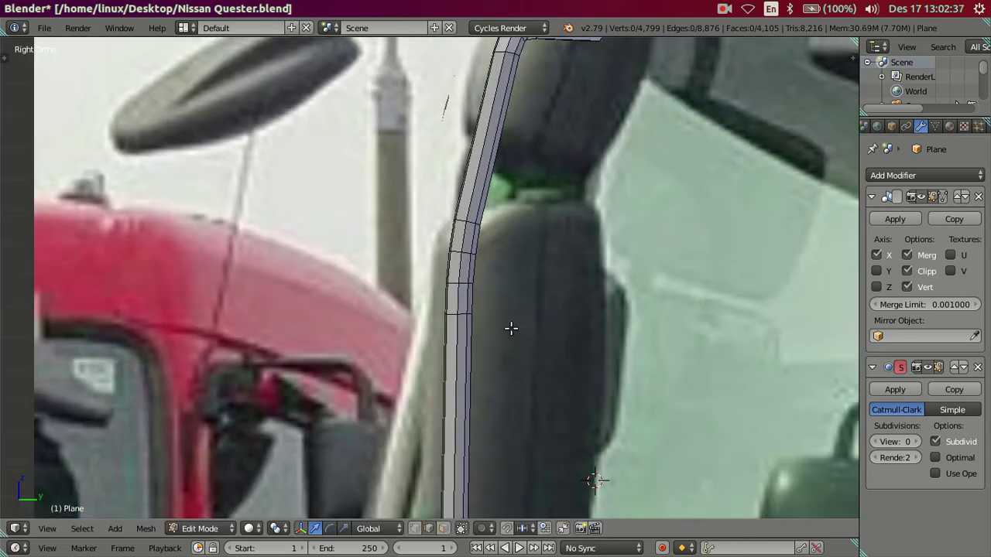
{"action": "scroll", "coordinate": [503, 232], "scroll_direction": "down", "scroll_amount": 2}
{"action": "scroll", "coordinate": [498, 173], "scroll_direction": "down", "scroll_amount": 2}
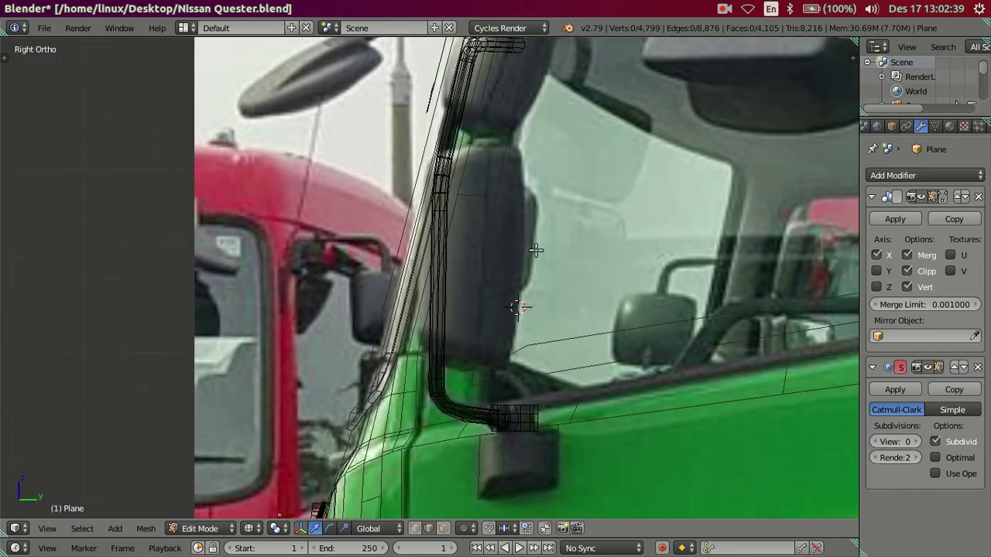
{"action": "scroll", "coordinate": [536, 250], "scroll_direction": "up", "scroll_amount": 2}
Switch back to solid shading and nudge the lower-bend loop slightly left along Y
{"action": "key", "text": "z"}
{"action": "scroll", "coordinate": [446, 428], "scroll_direction": "up", "scroll_amount": 2}
{"action": "scroll", "coordinate": [458, 257], "scroll_direction": "up", "scroll_amount": 2}
{"action": "scroll", "coordinate": [458, 257], "scroll_direction": "up", "scroll_amount": 1}
{"action": "right_click", "coordinate": [462, 258], "text": "alt"}
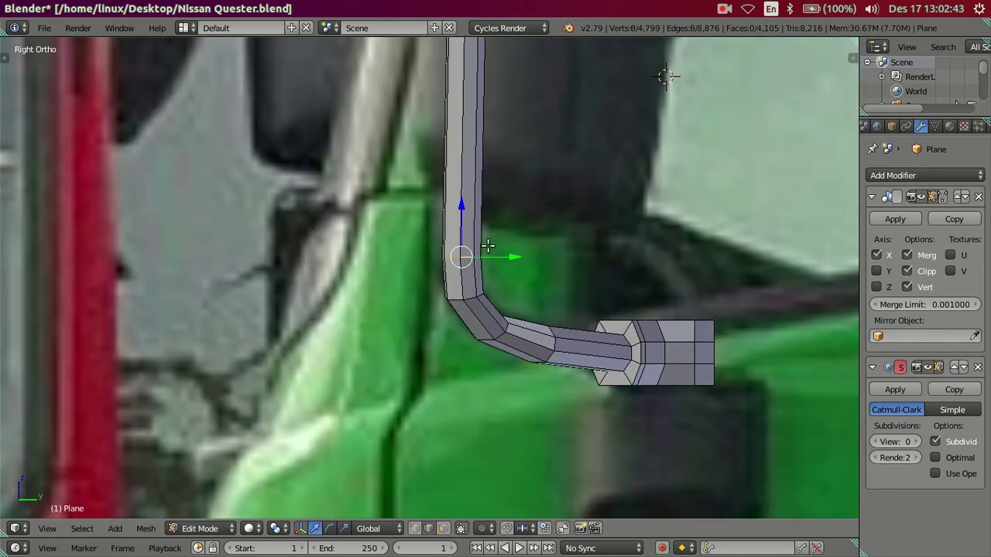
{"action": "key", "text": "g"}
{"action": "key", "text": "y"}
{"action": "left_click", "coordinate": [503, 246]}
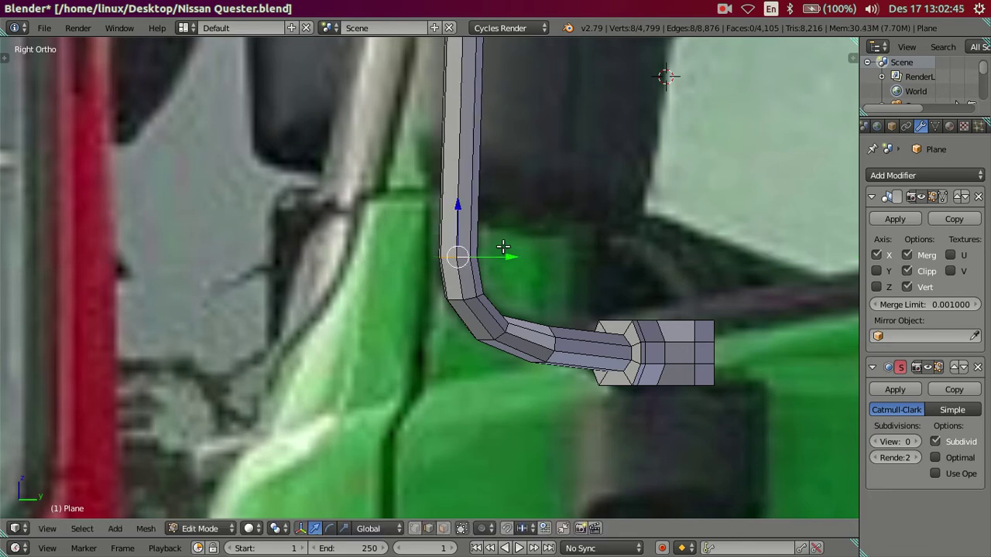
{"action": "key", "text": "a"}
Move three upper-arm edge loops sideways along Y to match the photo
{"action": "scroll", "coordinate": [491, 160], "scroll_direction": "down", "scroll_amount": 3}
{"action": "scroll", "coordinate": [500, 328], "scroll_direction": "up", "scroll_amount": 2}
{"action": "scroll", "coordinate": [489, 234], "scroll_direction": "up", "scroll_amount": 2}
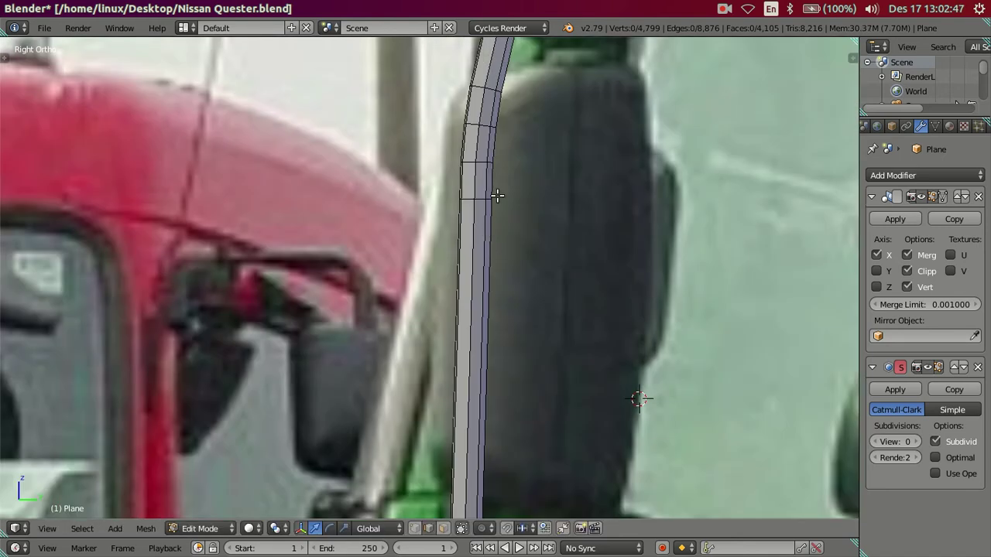
{"action": "scroll", "coordinate": [498, 196], "scroll_direction": "up", "scroll_amount": 2, "text": "shift"}
{"action": "scroll", "coordinate": [488, 225], "scroll_direction": "up", "scroll_amount": 1}
{"action": "scroll", "coordinate": [500, 221], "scroll_direction": "up", "scroll_amount": 1, "text": "shift"}
{"action": "right_click", "coordinate": [496, 244], "text": "alt"}
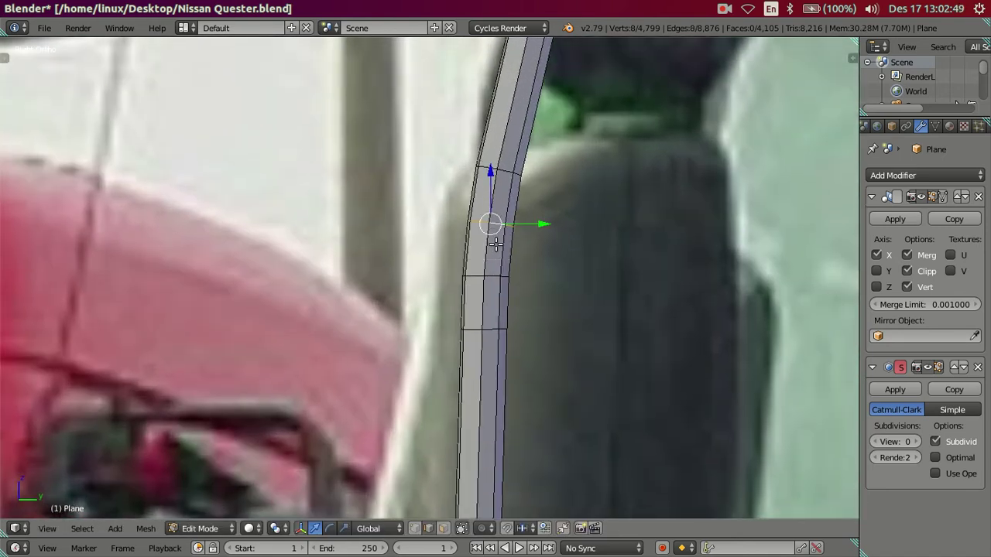
{"action": "right_click", "coordinate": [493, 273], "text": "alt+shift"}
{"action": "left_click_drag", "start_coordinate": [545, 243], "coordinate": [544, 243]}
{"action": "right_click", "coordinate": [490, 326], "text": "alt+shift"}
{"action": "left_click_drag", "start_coordinate": [538, 277], "coordinate": [538, 272]}
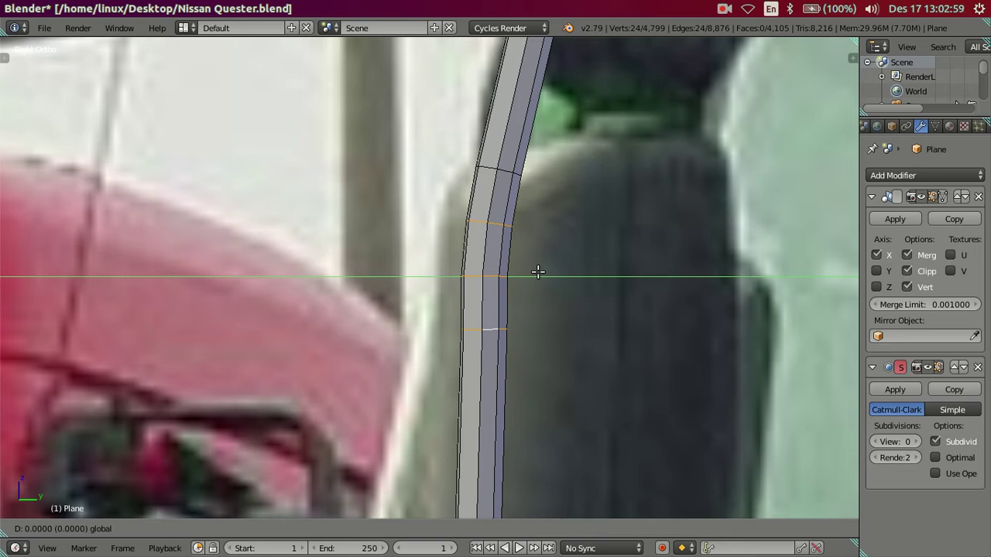
{"action": "left_click_drag", "start_coordinate": [538, 271], "coordinate": [538, 272]}
Shift one vertex ring of the tube slightly along Y
{"action": "key", "text": "a"}
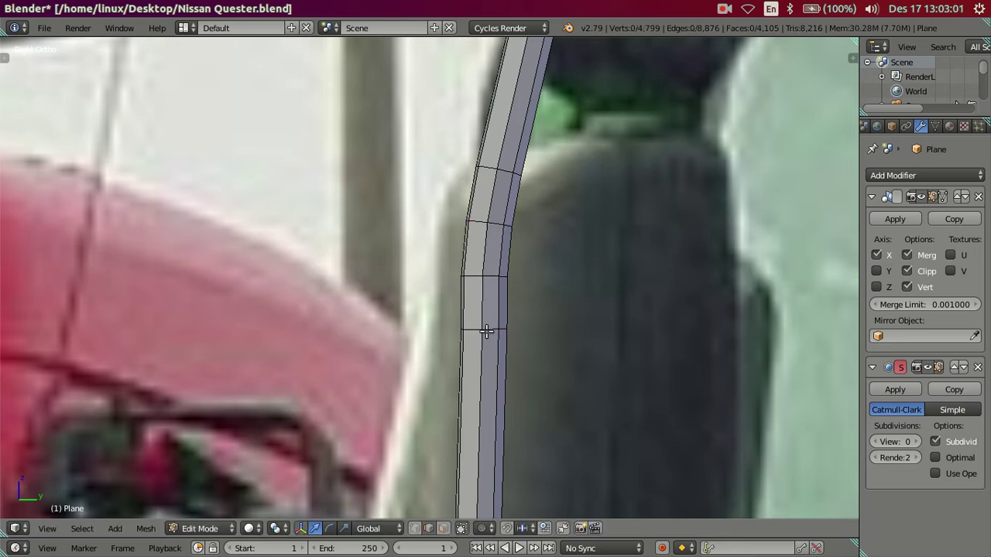
{"action": "left_click", "coordinate": [490, 328], "text": "alt"}
{"action": "left_click_drag", "start_coordinate": [534, 327], "coordinate": [531, 327]}
{"action": "scroll", "coordinate": [531, 327], "scroll_direction": "down", "scroll_amount": 5}
Return to Object Mode and orbit around the truck cab to review the arm
{"action": "key", "text": "Tab"}
{"action": "scroll", "coordinate": [524, 287], "scroll_direction": "down", "scroll_amount": 3}
{"action": "mouse_move", "coordinate": [471, 287]}
{"action": "middle_mouse_down"}
{"action": "mouse_move", "coordinate": [611, 311]}
{"action": "mouse_move", "coordinate": [517, 308]}
{"action": "mouse_move", "coordinate": [520, 323]}
{"action": "mouse_move", "coordinate": [626, 304]}
{"action": "mouse_move", "coordinate": [584, 258]}
{"action": "mouse_move", "coordinate": [527, 274]}
{"action": "middle_mouse_up"}
{"action": "scroll", "coordinate": [517, 308], "scroll_direction": "up", "scroll_amount": 2}
{"action": "scroll", "coordinate": [518, 303], "scroll_direction": "down", "scroll_amount": 4}
In front view, select the edge rings from the arm's left end up to the bend
{"action": "key", "text": "KP_1"}
{"action": "scroll", "coordinate": [518, 253], "scroll_direction": "up", "scroll_amount": 3}
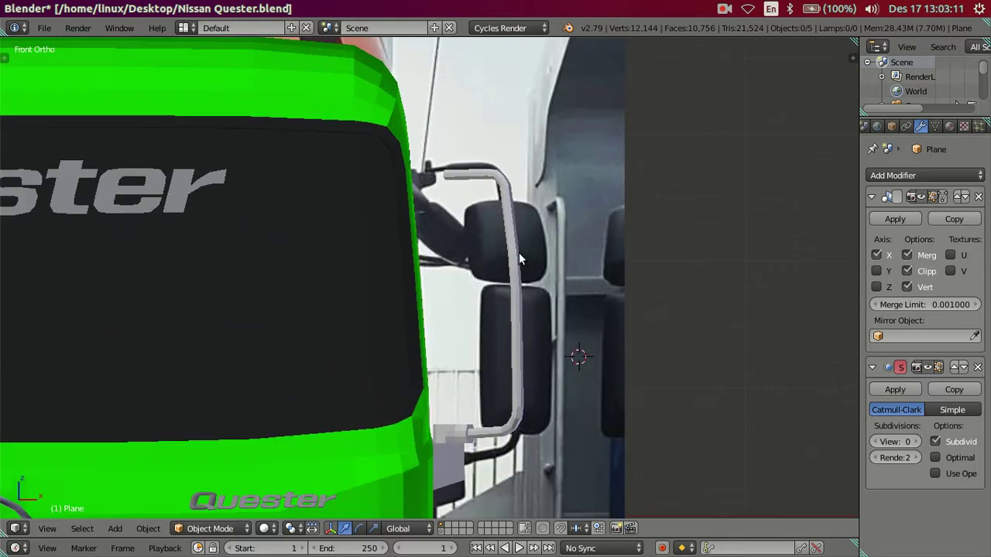
{"action": "scroll", "coordinate": [519, 253], "scroll_direction": "down", "scroll_amount": 2, "text": "ctrl"}
{"action": "scroll", "coordinate": [521, 232], "scroll_direction": "down", "scroll_amount": 2, "text": "ctrl"}
{"action": "scroll", "coordinate": [521, 211], "scroll_direction": "down", "scroll_amount": 2, "text": "ctrl"}
{"action": "key", "text": "Tab"}
{"action": "scroll", "coordinate": [507, 275], "scroll_direction": "up", "scroll_amount": 4}
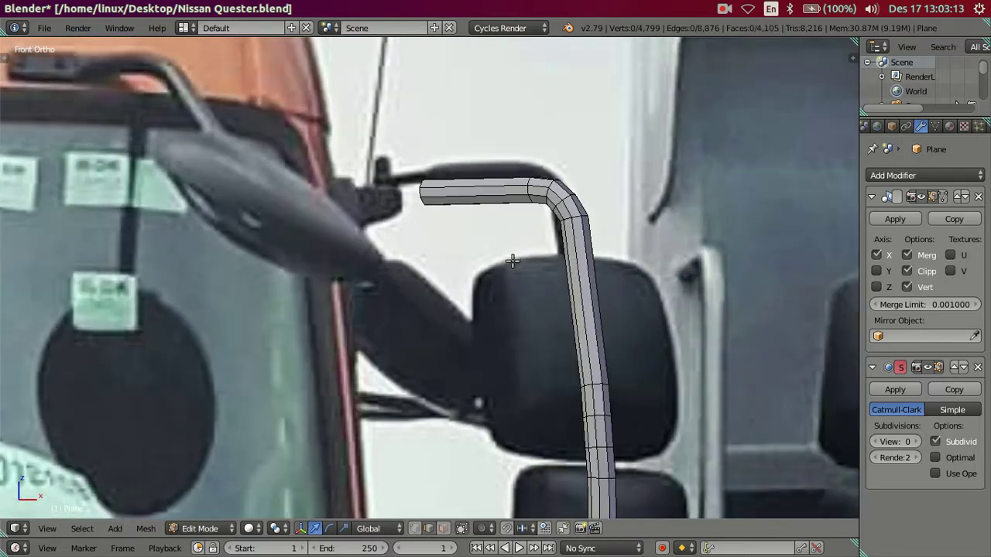
{"action": "scroll", "coordinate": [538, 230], "scroll_direction": "up", "scroll_amount": 2}
{"action": "scroll", "coordinate": [475, 283], "scroll_direction": "up", "scroll_amount": 2}
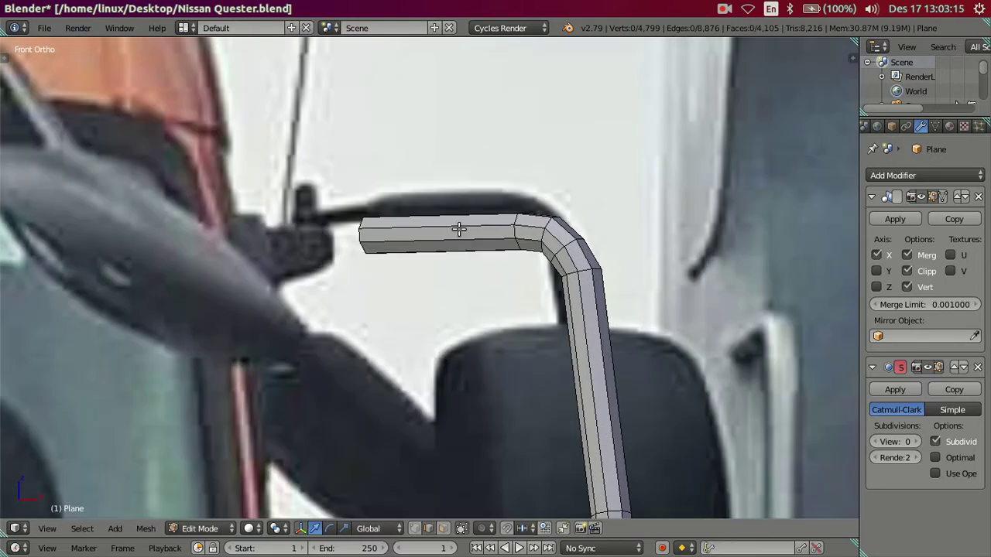
{"action": "right_click", "coordinate": [370, 242]}
{"action": "key", "text": "a"}
{"action": "key", "text": "a"}
{"action": "key", "text": "a"}
{"action": "right_click", "coordinate": [359, 237]}
{"action": "right_click", "coordinate": [511, 228], "text": "alt+shift"}
{"action": "right_click", "coordinate": [555, 247], "text": "alt+shift"}
{"action": "right_click", "coordinate": [570, 276], "text": "alt+shift"}
{"action": "right_click", "coordinate": [563, 275], "text": "alt+shift"}
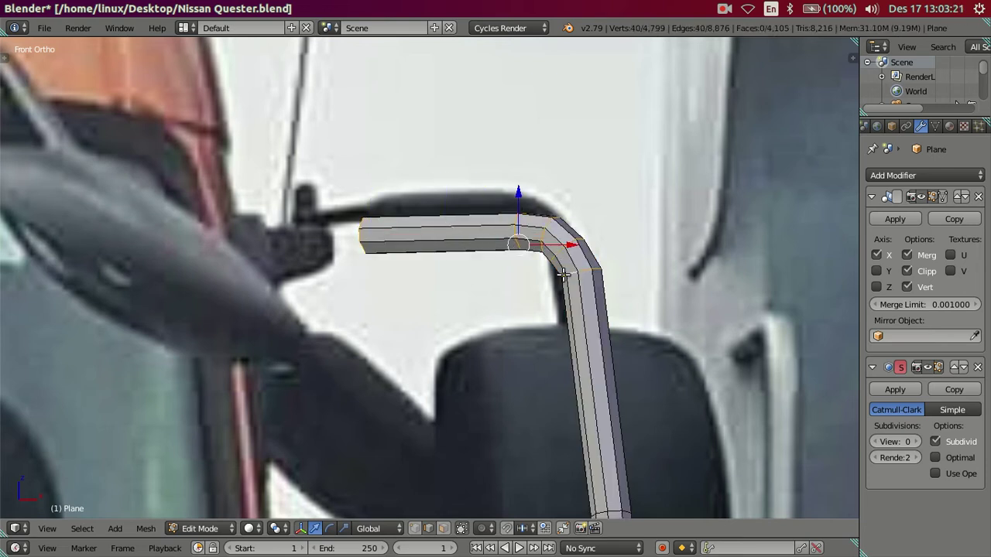
Raise the arm's top section and shift it sideways along X
{"action": "left_click_drag", "start_coordinate": [519, 195], "coordinate": [517, 180]}
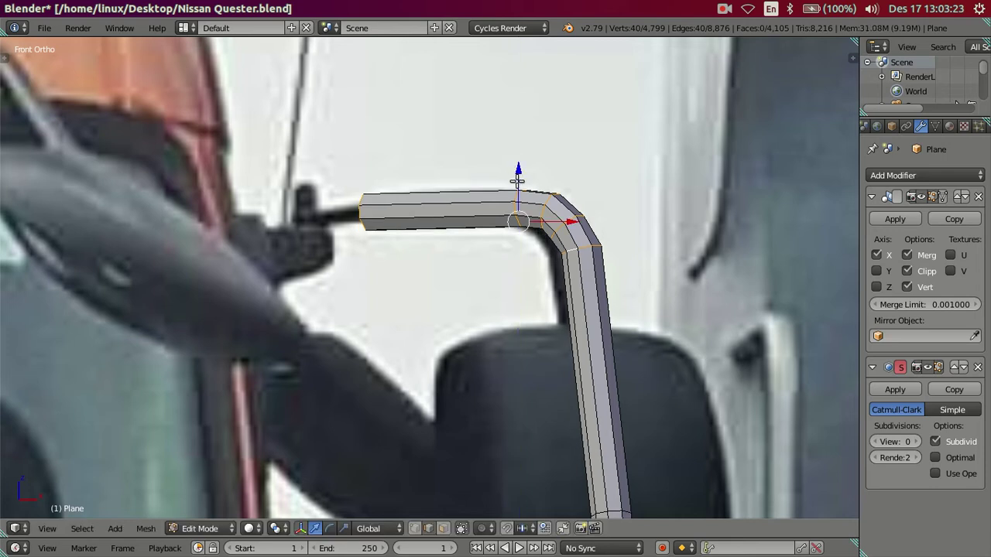
{"action": "scroll", "coordinate": [573, 224], "scroll_direction": "down", "scroll_amount": 3}
{"action": "key", "text": "g"}
{"action": "key", "text": "x"}
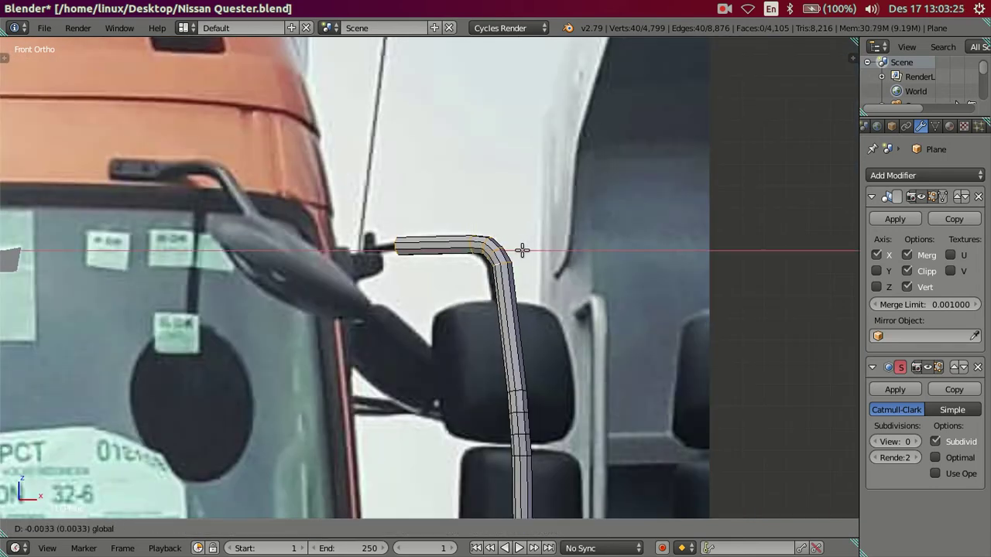
{"action": "left_click", "coordinate": [520, 249]}
Lift the two lower-bend rings upward, then return to object mode
{"action": "scroll", "coordinate": [522, 250], "scroll_direction": "down", "scroll_amount": 2}
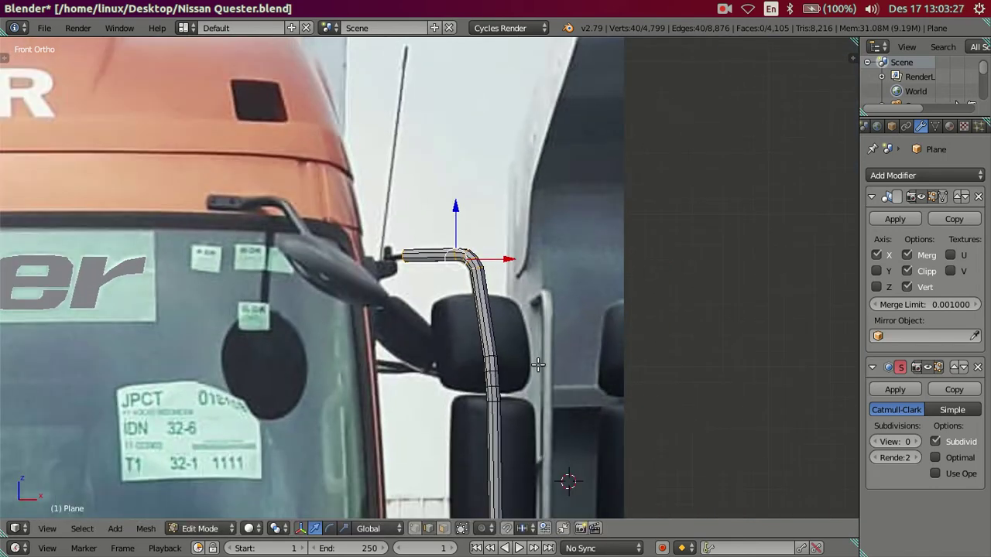
{"action": "middle_click_drag", "start_coordinate": [545, 354], "coordinate": [545, 199], "text": "shift"}
{"action": "key", "text": "a"}
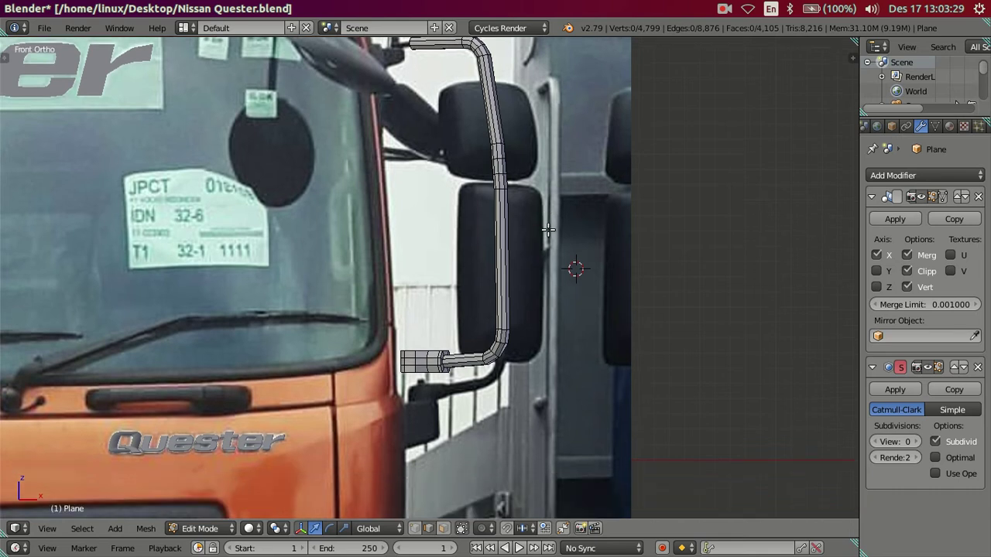
{"action": "middle_click_drag", "start_coordinate": [547, 326], "coordinate": [549, 225], "text": "shift"}
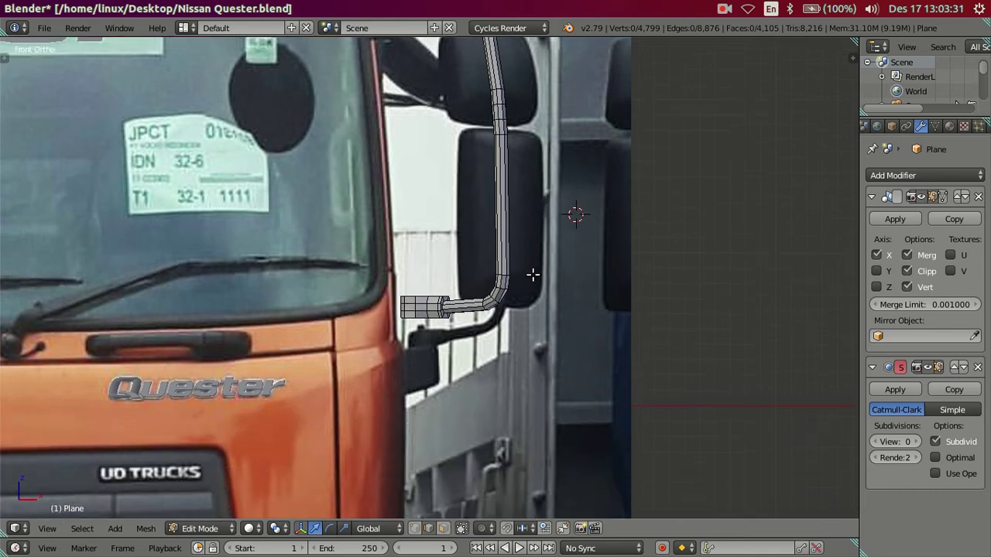
{"action": "scroll", "coordinate": [503, 280], "scroll_direction": "up", "scroll_amount": 1}
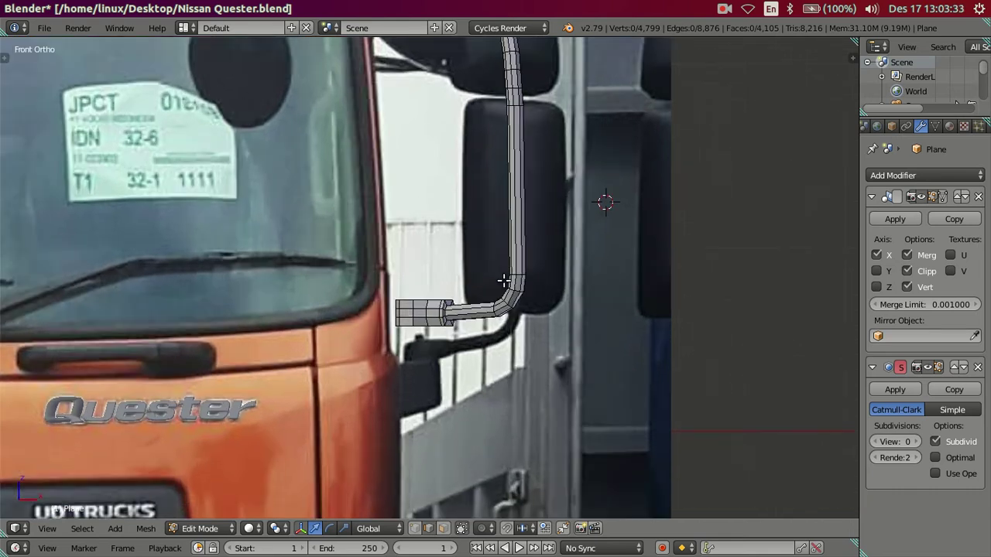
{"action": "scroll", "coordinate": [496, 224], "scroll_direction": "down", "scroll_amount": 2}
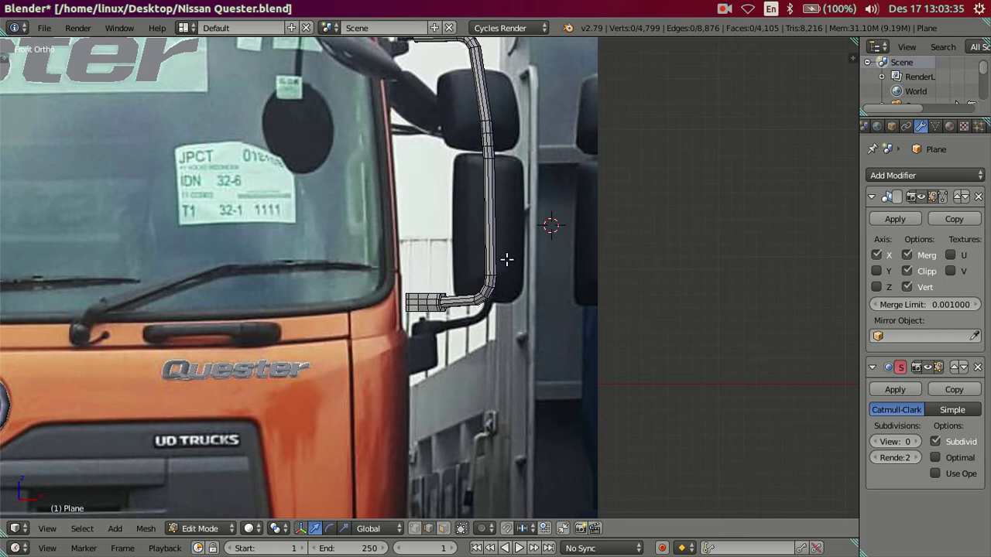
{"action": "scroll", "coordinate": [517, 310], "scroll_direction": "up", "scroll_amount": 1}
{"action": "scroll", "coordinate": [517, 311], "scroll_direction": "up", "scroll_amount": 3}
{"action": "scroll", "coordinate": [552, 322], "scroll_direction": "up", "scroll_amount": 1}
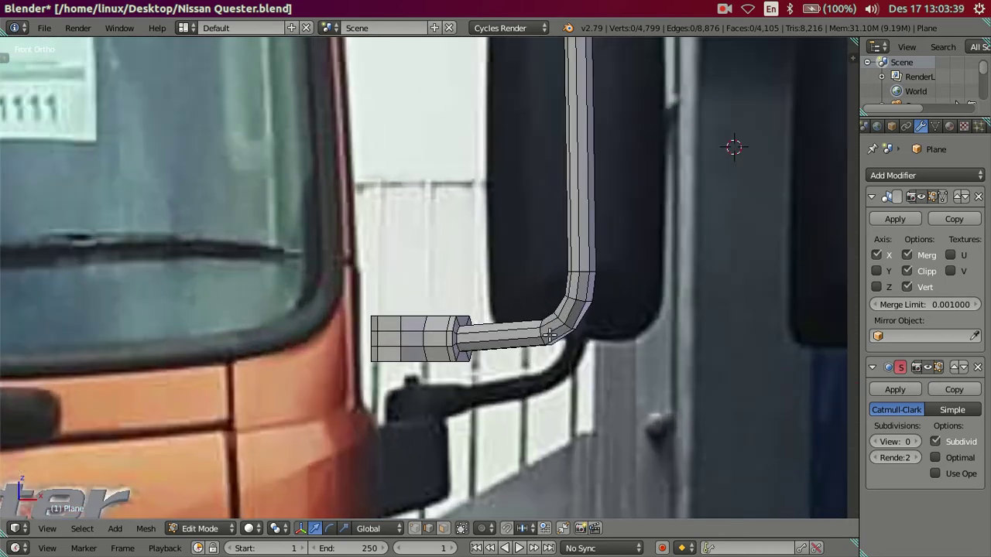
{"action": "scroll", "coordinate": [548, 334], "scroll_direction": "up", "scroll_amount": 2}
{"action": "right_click", "coordinate": [596, 366], "text": "alt"}
{"action": "right_click", "coordinate": [646, 311], "text": "alt+shift"}
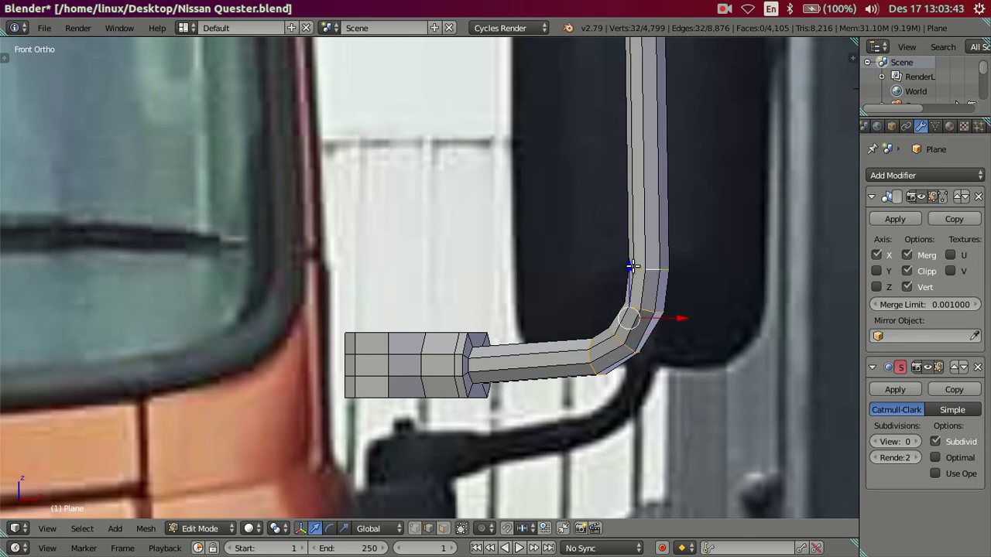
{"action": "mouse_move", "coordinate": [632, 265]}
{"action": "left_mouse_down"}
{"action": "mouse_move", "coordinate": [633, 244]}
{"action": "mouse_move", "coordinate": [641, 250]}
{"action": "mouse_move", "coordinate": [628, 254]}
{"action": "left_mouse_up"}
{"action": "scroll", "coordinate": [628, 254], "scroll_direction": "down", "scroll_amount": 3}
{"action": "key", "text": "Tab"}
{"action": "mouse_move", "coordinate": [617, 268]}
{"action": "middle_mouse_down"}
{"action": "mouse_move", "coordinate": [629, 312]}
{"action": "mouse_move", "coordinate": [522, 261]}
{"action": "mouse_move", "coordinate": [439, 302]}
{"action": "mouse_move", "coordinate": [433, 315]}
{"action": "mouse_move", "coordinate": [416, 294]}
{"action": "mouse_move", "coordinate": [406, 303]}
{"action": "mouse_move", "coordinate": [373, 288]}
{"action": "mouse_move", "coordinate": [463, 210]}
{"action": "mouse_move", "coordinate": [514, 195]}
{"action": "middle_mouse_up"}
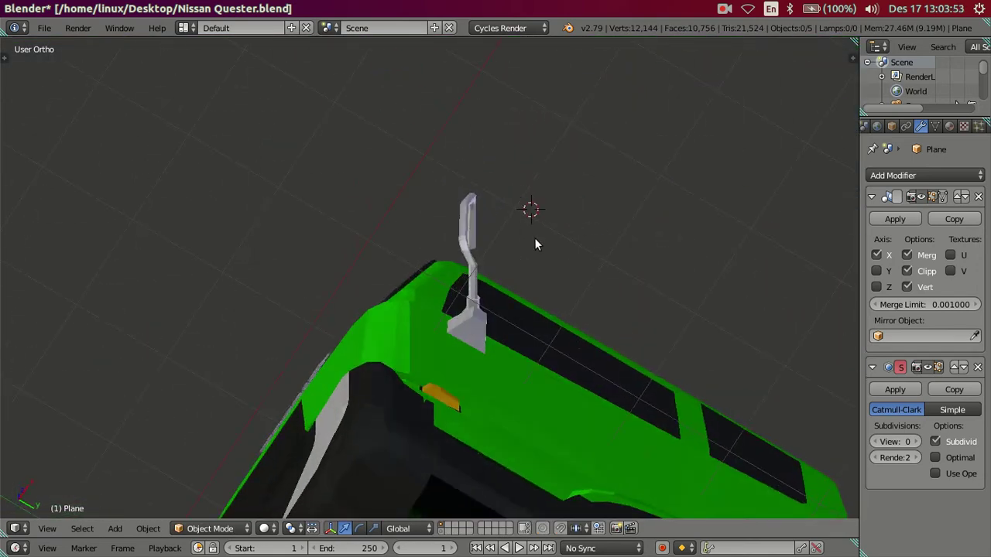
In bottom view, rotate the vertices at the bend corner
{"action": "key", "text": "ctrl+KP_7"}
{"action": "key", "text": "Tab"}
{"action": "scroll", "coordinate": [391, 306], "scroll_direction": "up", "scroll_amount": 3}
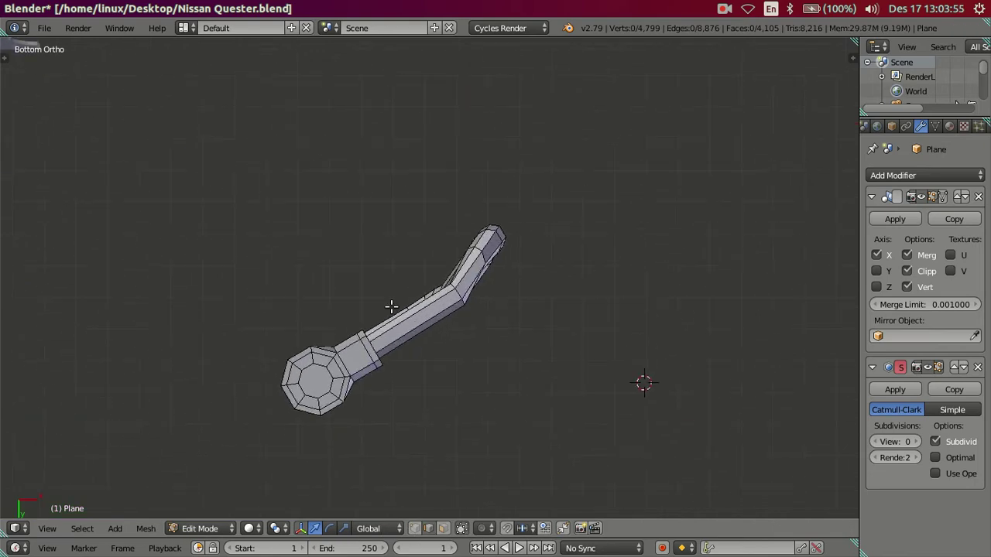
{"action": "scroll", "coordinate": [391, 305], "scroll_direction": "up", "scroll_amount": 3}
{"action": "scroll", "coordinate": [391, 305], "scroll_direction": "up", "scroll_amount": 4}
{"action": "right_click", "coordinate": [477, 299]}
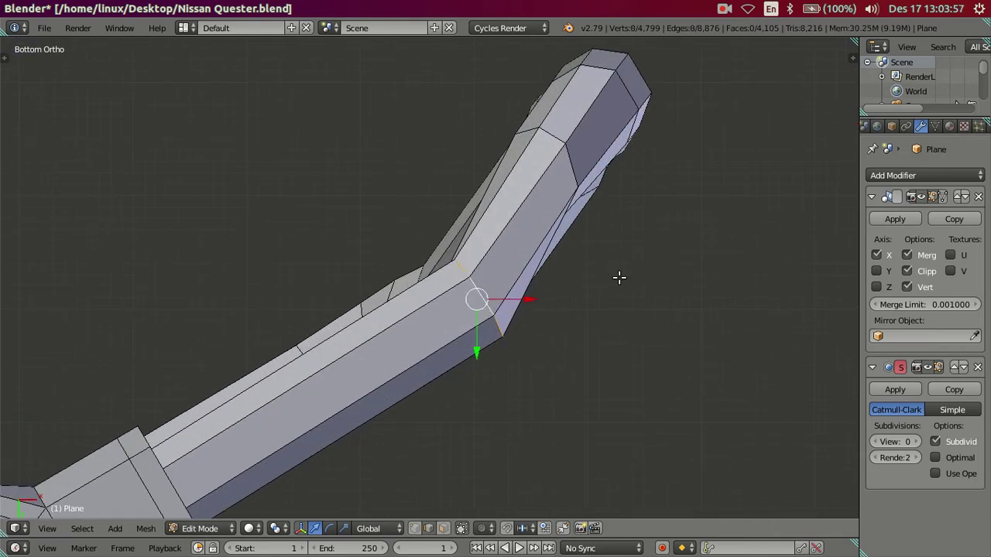
{"action": "key", "text": "r"}
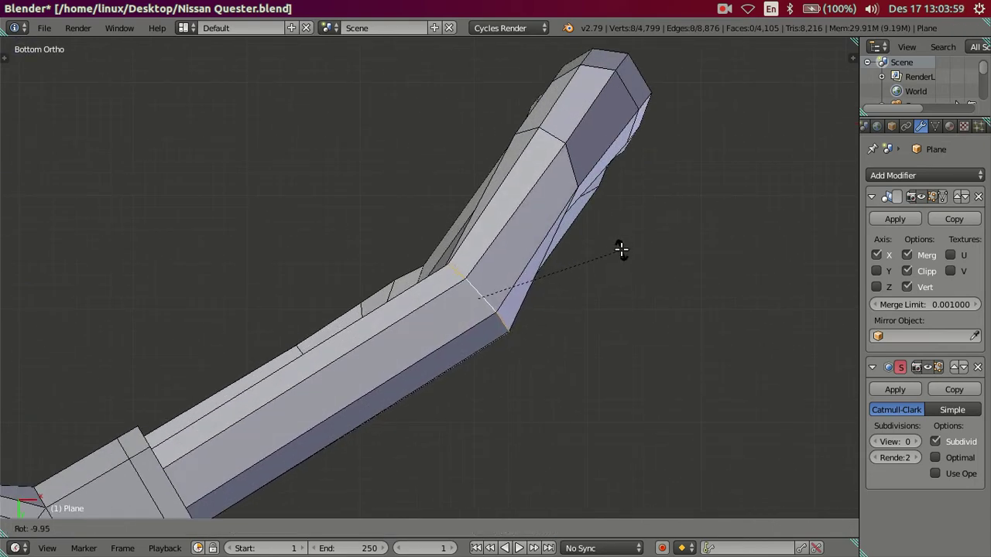
{"action": "left_click", "coordinate": [621, 249]}
Rotate the rings near the arm's tip about 21° to sharpen the end bend
{"action": "middle_click_drag", "start_coordinate": [622, 248], "coordinate": [593, 294], "text": "shift"}
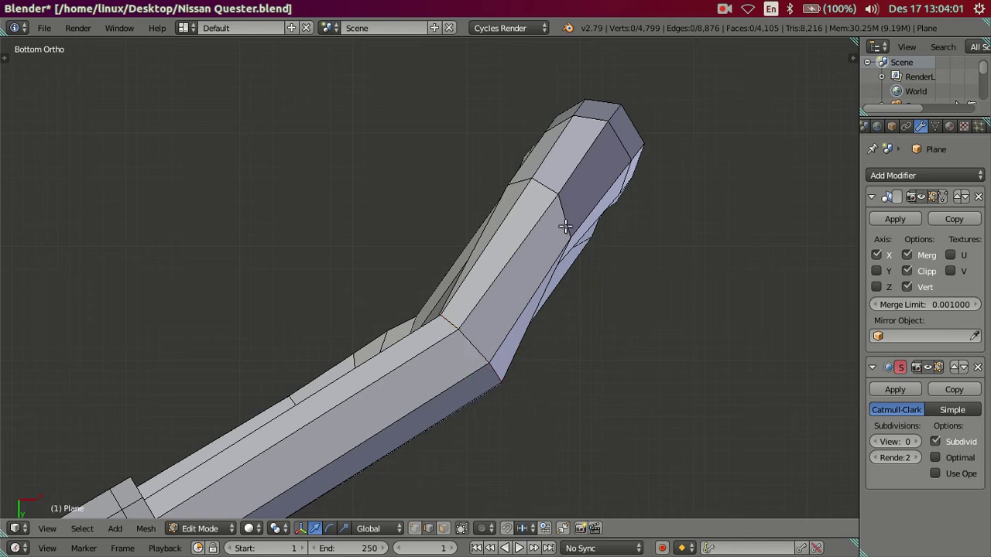
{"action": "key", "text": "r"}
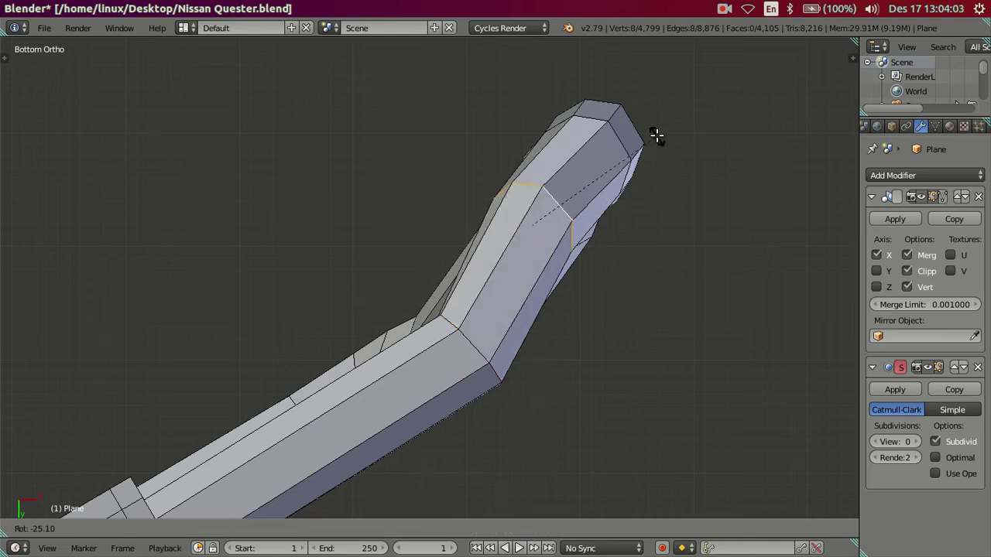
{"action": "left_click", "coordinate": [648, 96]}
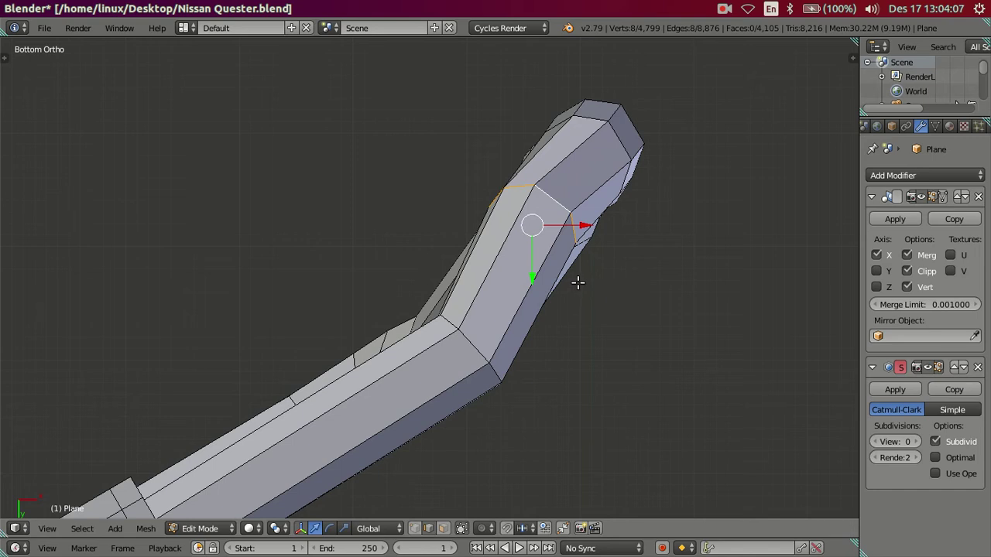
{"action": "key", "text": "g"}
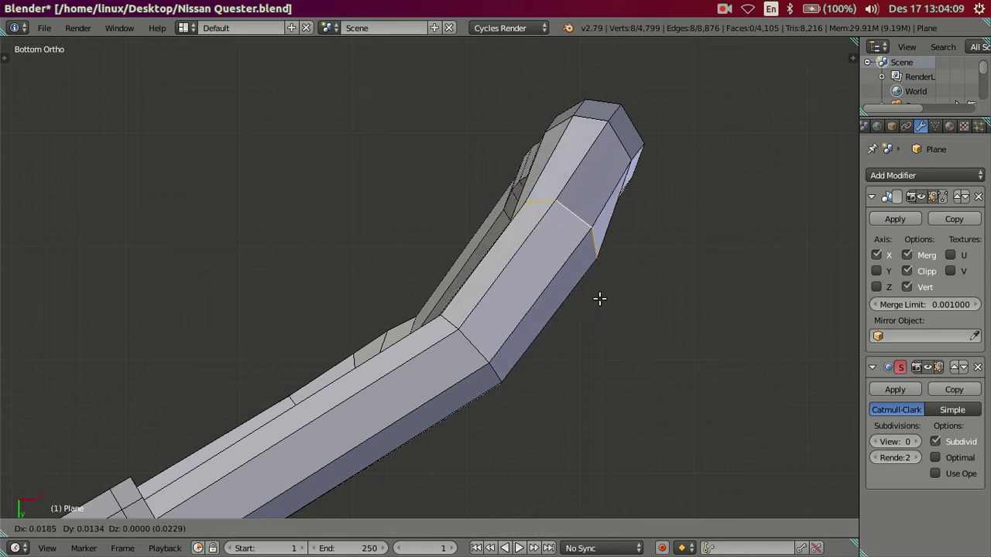
{"action": "right_click", "coordinate": [600, 298]}
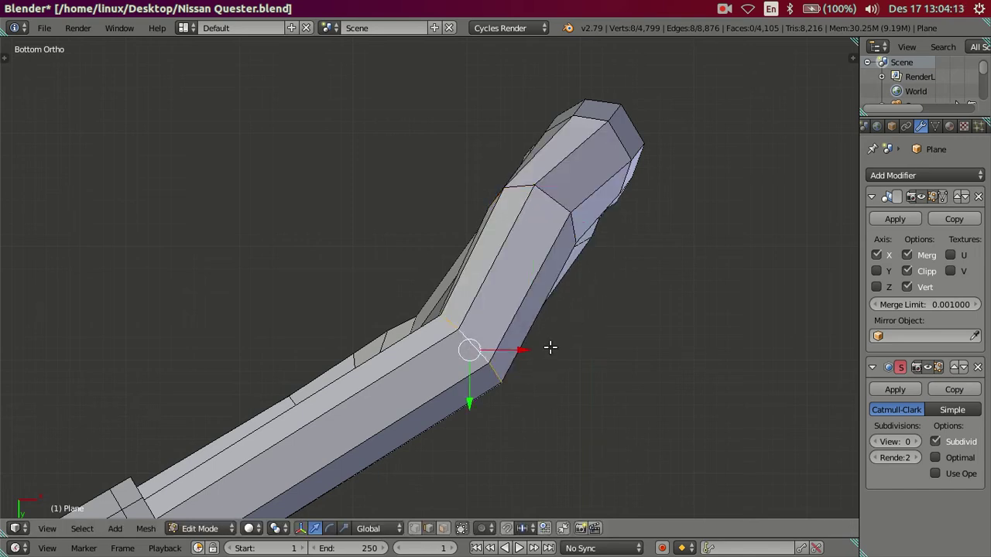
{"action": "middle_click_drag", "start_coordinate": [587, 224], "coordinate": [559, 243], "text": "shift"}
{"action": "key", "text": "a"}
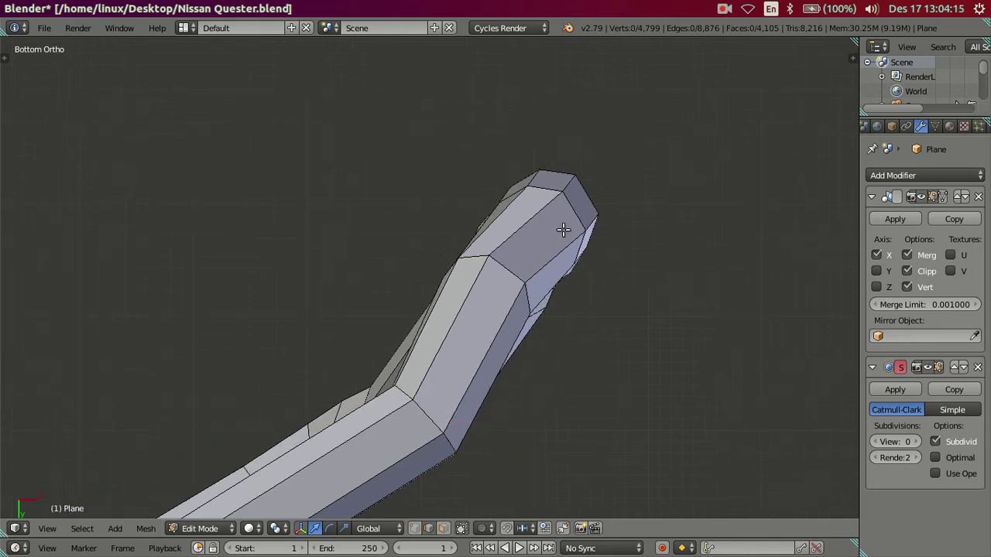
{"action": "key", "text": "r"}
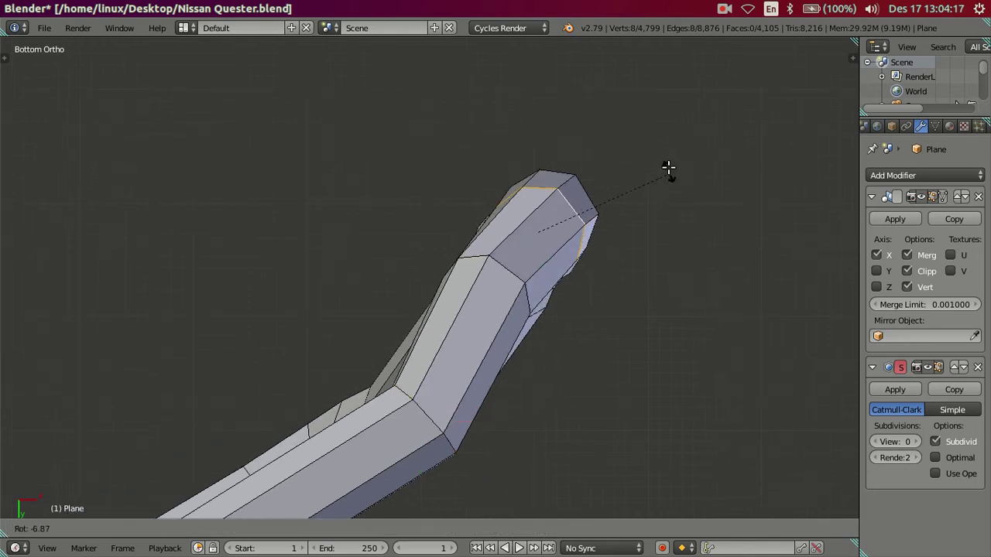
{"action": "left_click", "coordinate": [649, 160]}
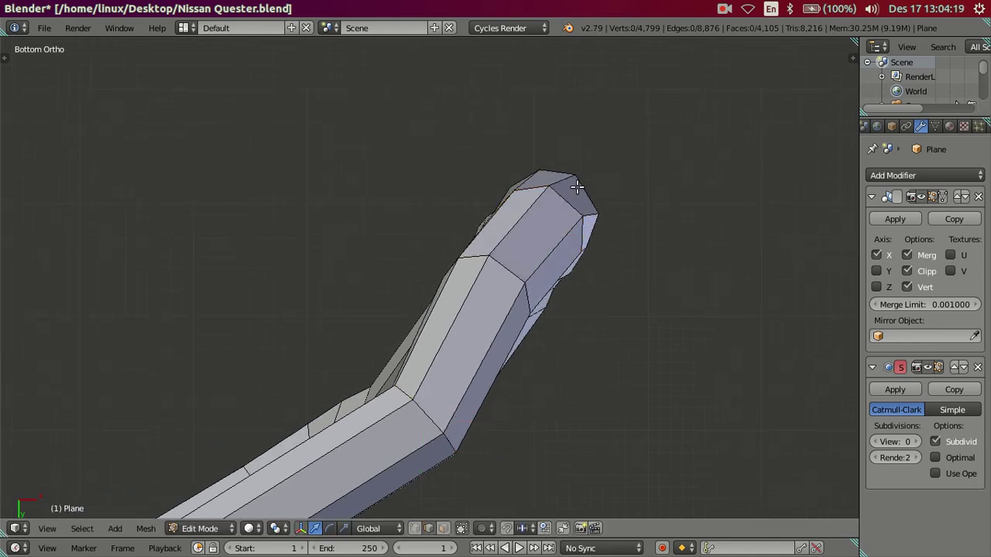
{"action": "key", "text": "r"}
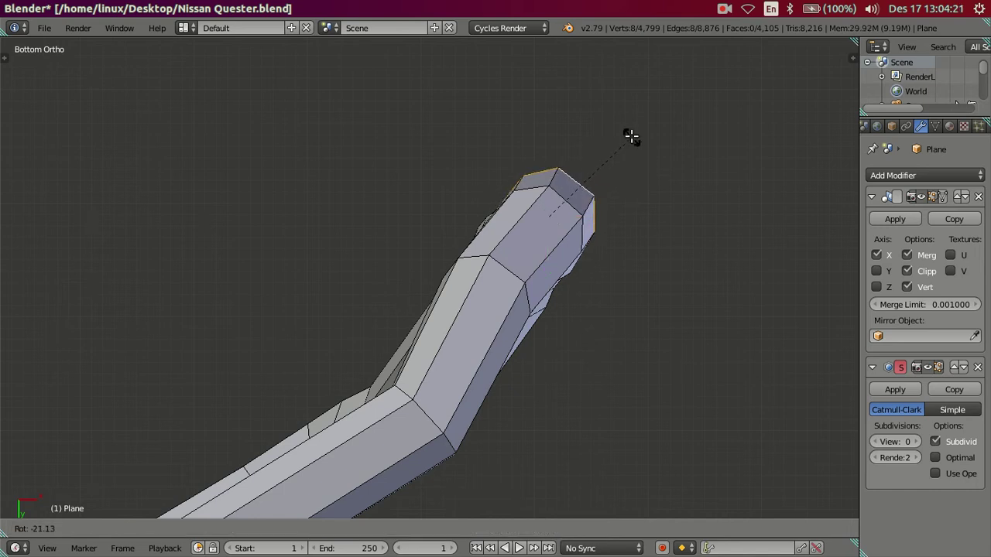
{"action": "left_click", "coordinate": [637, 140]}
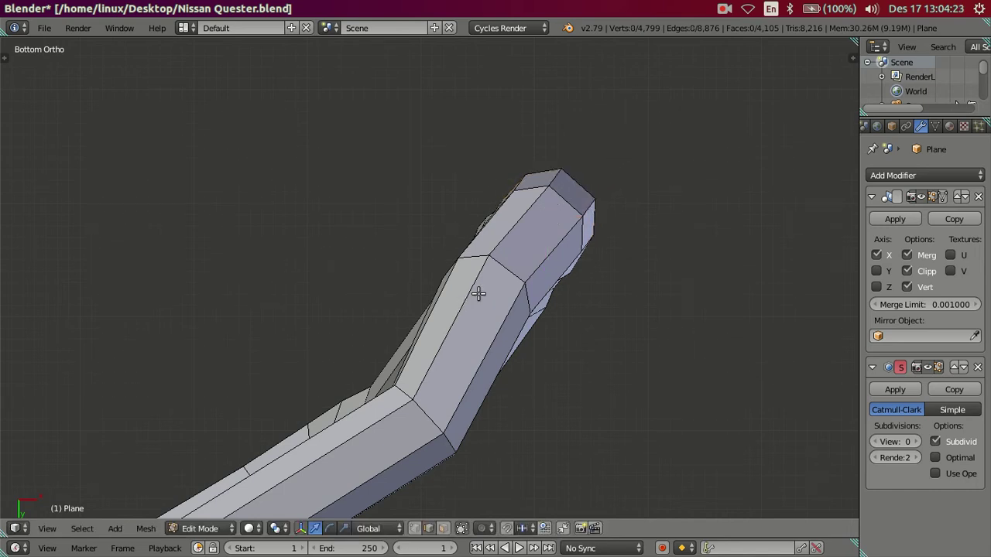
Rotate the selected edge at the tube's lower bend in front view
{"action": "key", "text": "r"}
{"action": "right_click", "coordinate": [652, 284]}
{"action": "scroll", "coordinate": [559, 277], "scroll_direction": "down", "scroll_amount": 3}
{"action": "mouse_move", "coordinate": [580, 288]}
{"action": "middle_mouse_down"}
{"action": "mouse_move", "coordinate": [425, 431]}
{"action": "mouse_move", "coordinate": [420, 545]}
{"action": "mouse_move", "coordinate": [514, 457]}
{"action": "mouse_move", "coordinate": [536, 367]}
{"action": "mouse_move", "coordinate": [679, 325]}
{"action": "mouse_move", "coordinate": [712, 301]}
{"action": "mouse_move", "coordinate": [696, 301]}
{"action": "middle_mouse_up"}
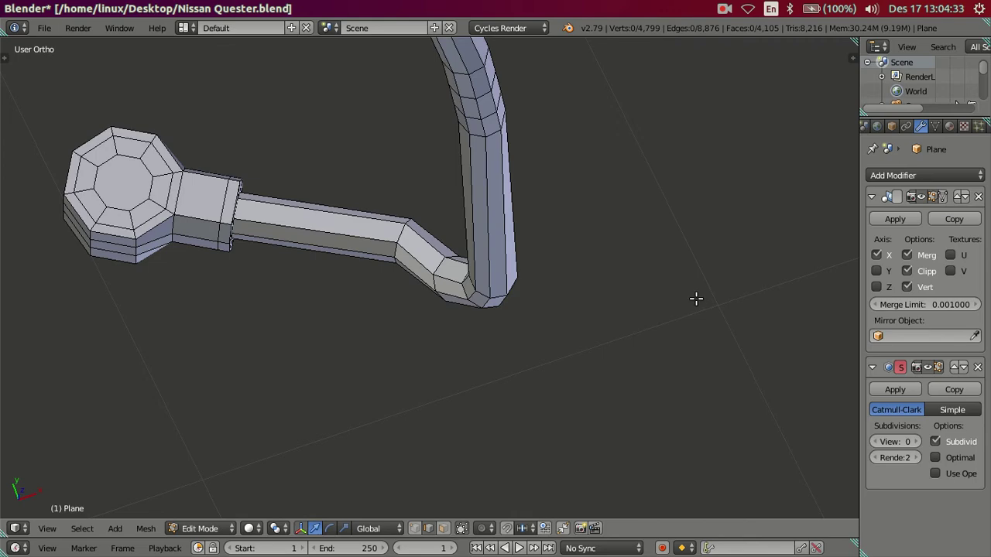
{"action": "key", "text": "ctrl+KP_7"}
{"action": "mouse_move", "coordinate": [509, 347]}
{"action": "middle_mouse_down", "text": "shift"}
{"action": "mouse_move", "coordinate": [493, 307]}
{"action": "mouse_move", "coordinate": [498, 334]}
{"action": "mouse_move", "coordinate": [588, 290]}
{"action": "mouse_move", "coordinate": [644, 321]}
{"action": "mouse_move", "coordinate": [451, 323]}
{"action": "mouse_move", "coordinate": [478, 390]}
{"action": "mouse_move", "coordinate": [553, 431]}
{"action": "mouse_move", "coordinate": [570, 462]}
{"action": "mouse_move", "coordinate": [542, 471]}
{"action": "mouse_move", "coordinate": [250, 420]}
{"action": "mouse_move", "coordinate": [243, 467]}
{"action": "mouse_move", "coordinate": [274, 409]}
{"action": "mouse_move", "coordinate": [411, 400]}
{"action": "middle_mouse_up", "text": "shift"}
{"action": "scroll", "coordinate": [480, 309], "scroll_direction": "up", "scroll_amount": 3}
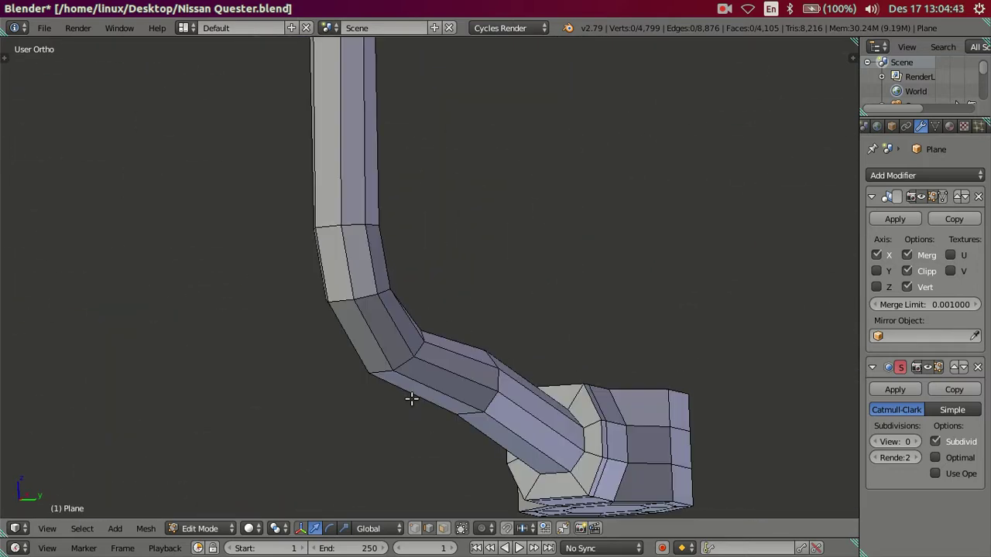
{"action": "key", "text": "KP_1"}
{"action": "middle_click_drag", "start_coordinate": [480, 373], "coordinate": [586, 365]}
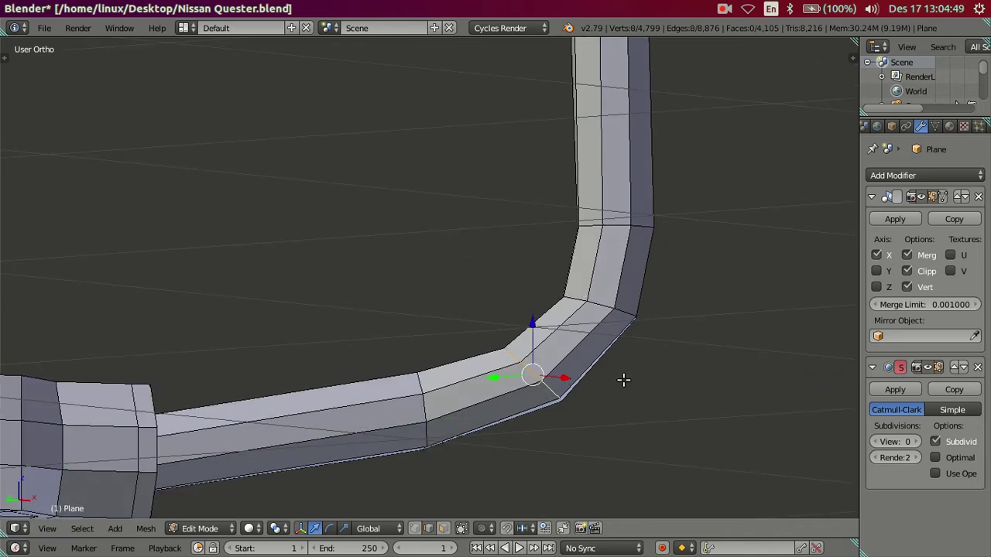
{"action": "key", "text": "r"}
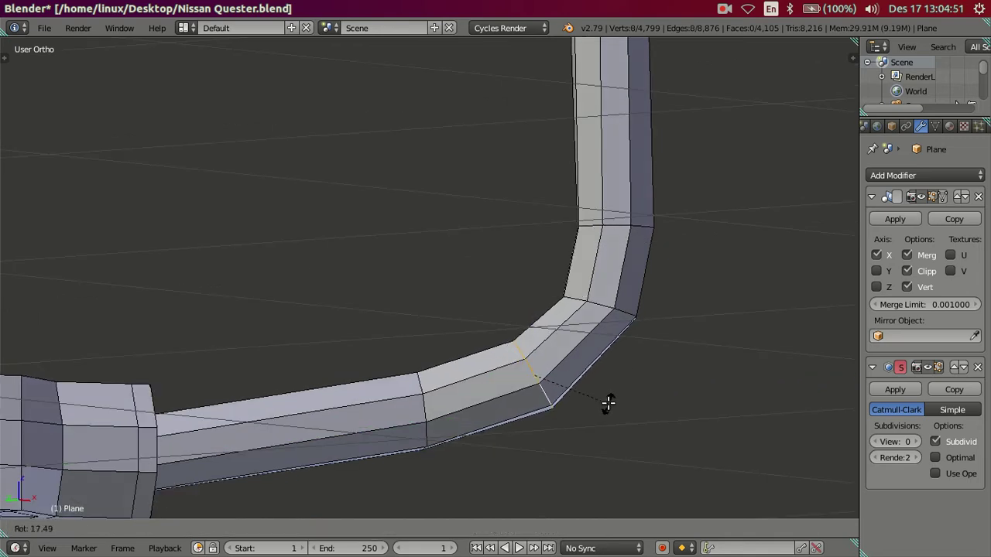
{"action": "left_click", "coordinate": [611, 401]}
From below, move the bend's edge loop twice to smooth the curve
{"action": "key", "text": "a"}
{"action": "mouse_move", "coordinate": [534, 398]}
{"action": "middle_mouse_down"}
{"action": "mouse_move", "coordinate": [508, 413]}
{"action": "mouse_move", "coordinate": [555, 416]}
{"action": "mouse_move", "coordinate": [509, 299]}
{"action": "mouse_move", "coordinate": [487, 354]}
{"action": "mouse_move", "coordinate": [571, 421]}
{"action": "mouse_move", "coordinate": [588, 480]}
{"action": "mouse_move", "coordinate": [558, 496]}
{"action": "mouse_move", "coordinate": [279, 455]}
{"action": "mouse_move", "coordinate": [292, 486]}
{"action": "mouse_move", "coordinate": [422, 463]}
{"action": "mouse_move", "coordinate": [398, 436]}
{"action": "mouse_move", "coordinate": [456, 372]}
{"action": "middle_mouse_up"}
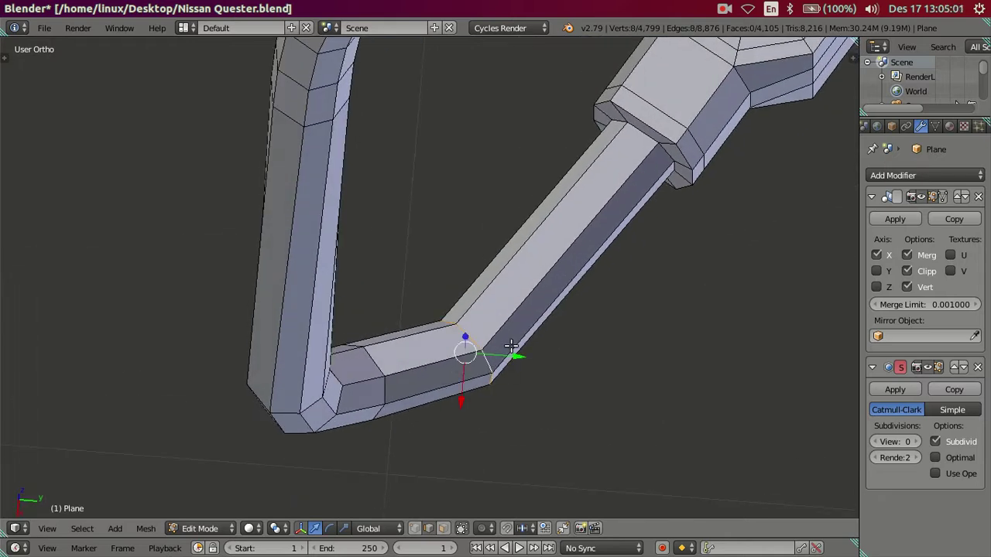
{"action": "middle_click_drag", "start_coordinate": [512, 346], "coordinate": [513, 343]}
{"action": "key", "text": "ctrl+KP_7"}
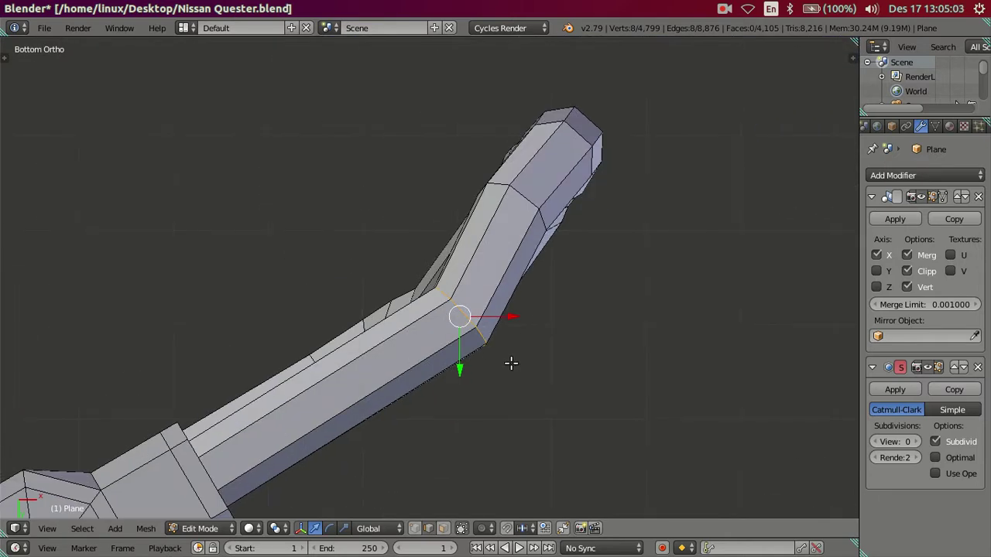
{"action": "key", "text": "g"}
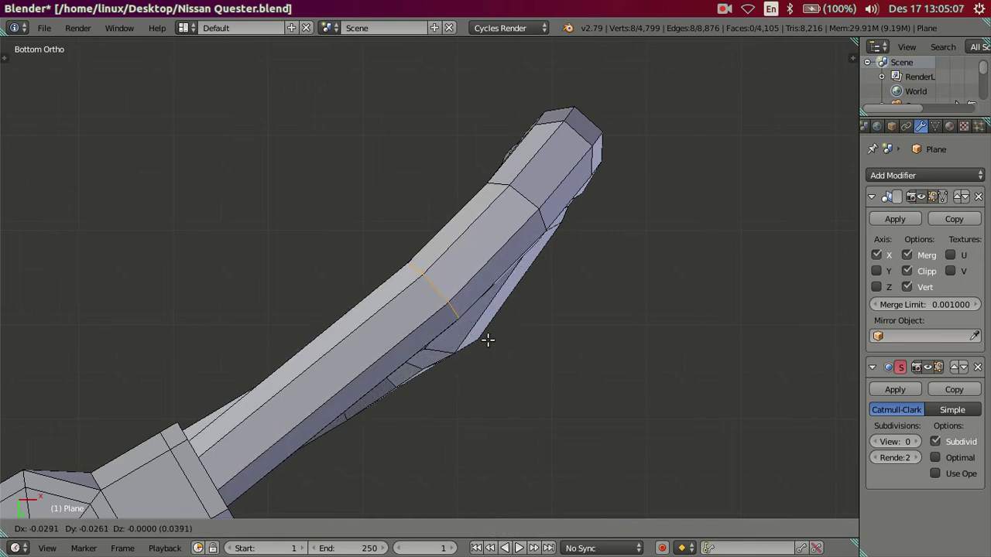
{"action": "left_click", "coordinate": [483, 339]}
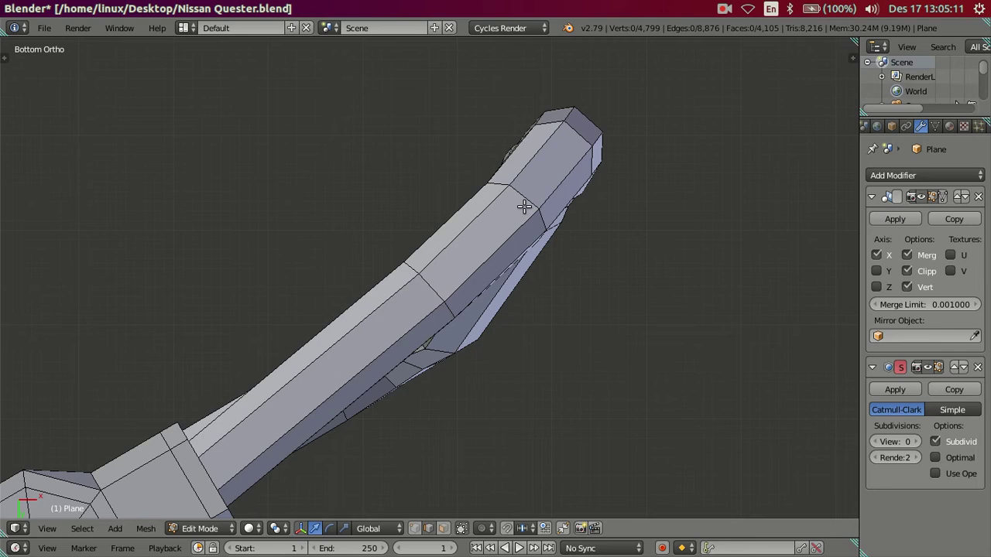
{"action": "key", "text": "g"}
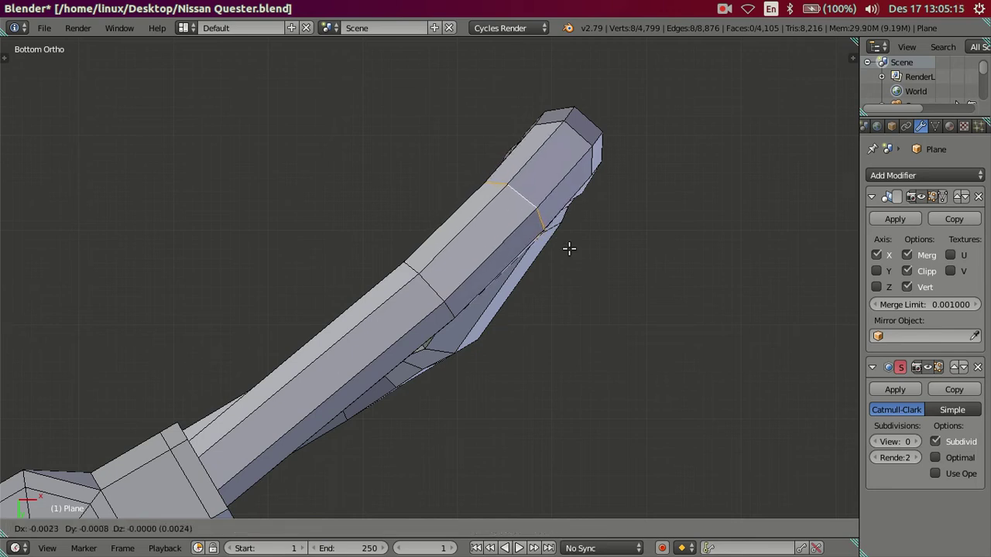
{"action": "left_click", "coordinate": [569, 247]}
Inspect the bend in wireframe, then return to object mode showing the whole truck
{"action": "key", "text": "a"}
{"action": "scroll", "coordinate": [554, 233], "scroll_direction": "down", "scroll_amount": 5}
{"action": "key", "text": "z"}
{"action": "mouse_move", "coordinate": [554, 237]}
{"action": "middle_mouse_down"}
{"action": "mouse_move", "coordinate": [427, 358]}
{"action": "mouse_move", "coordinate": [500, 235]}
{"action": "mouse_move", "coordinate": [451, 294]}
{"action": "mouse_move", "coordinate": [452, 333]}
{"action": "middle_mouse_up"}
{"action": "key", "text": "z"}
{"action": "key", "text": "Tab"}
{"action": "key", "text": "KP_Divide"}
{"action": "mouse_move", "coordinate": [578, 319]}
{"action": "middle_mouse_down"}
{"action": "mouse_move", "coordinate": [599, 339]}
{"action": "mouse_move", "coordinate": [568, 380]}
{"action": "mouse_move", "coordinate": [511, 351]}
{"action": "mouse_move", "coordinate": [449, 282]}
{"action": "mouse_move", "coordinate": [415, 207]}
{"action": "mouse_move", "coordinate": [463, 127]}
{"action": "mouse_move", "coordinate": [528, 132]}
{"action": "mouse_move", "coordinate": [490, 142]}
{"action": "mouse_move", "coordinate": [471, 253]}
{"action": "mouse_move", "coordinate": [487, 322]}
{"action": "mouse_move", "coordinate": [478, 338]}
{"action": "mouse_move", "coordinate": [519, 341]}
{"action": "mouse_move", "coordinate": [595, 270]}
{"action": "mouse_move", "coordinate": [655, 290]}
{"action": "mouse_move", "coordinate": [592, 373]}
{"action": "mouse_move", "coordinate": [495, 173]}
{"action": "mouse_move", "coordinate": [496, 222]}
{"action": "mouse_move", "coordinate": [462, 177]}
{"action": "mouse_move", "coordinate": [457, 369]}
{"action": "mouse_move", "coordinate": [460, 327]}
{"action": "mouse_move", "coordinate": [429, 268]}
{"action": "mouse_move", "coordinate": [363, 286]}
{"action": "mouse_move", "coordinate": [349, 325]}
{"action": "mouse_move", "coordinate": [348, 409]}
{"action": "mouse_move", "coordinate": [342, 283]}
{"action": "mouse_move", "coordinate": [458, 253]}
{"action": "mouse_move", "coordinate": [516, 294]}
{"action": "mouse_move", "coordinate": [538, 294]}
{"action": "middle_mouse_up"}
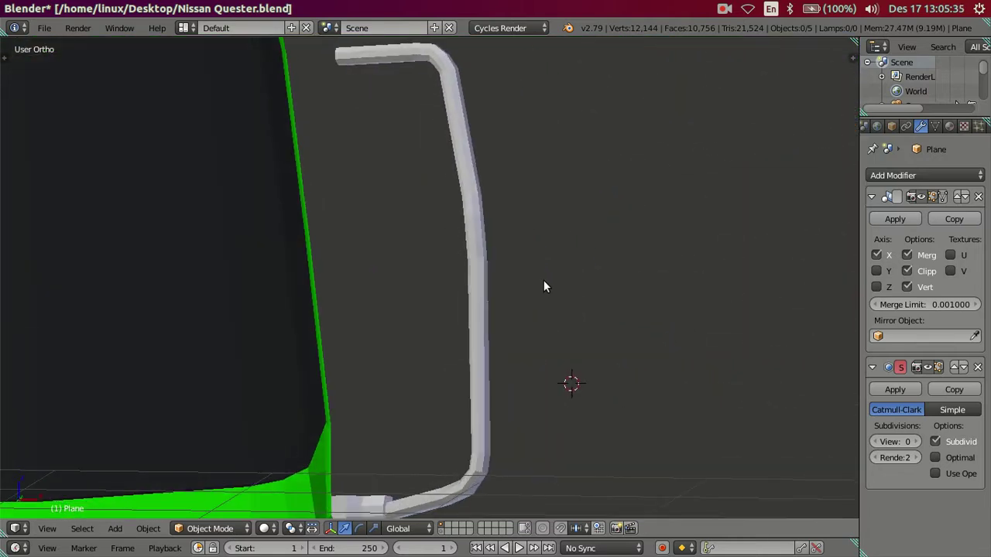
In front view, add a second upright loop and nudge both about 0.0055 along X
{"action": "key", "text": "KP_1"}
{"action": "scroll", "coordinate": [541, 259], "scroll_direction": "up", "scroll_amount": 2}
{"action": "key", "text": "Tab"}
{"action": "scroll", "coordinate": [527, 292], "scroll_direction": "up", "scroll_amount": 1}
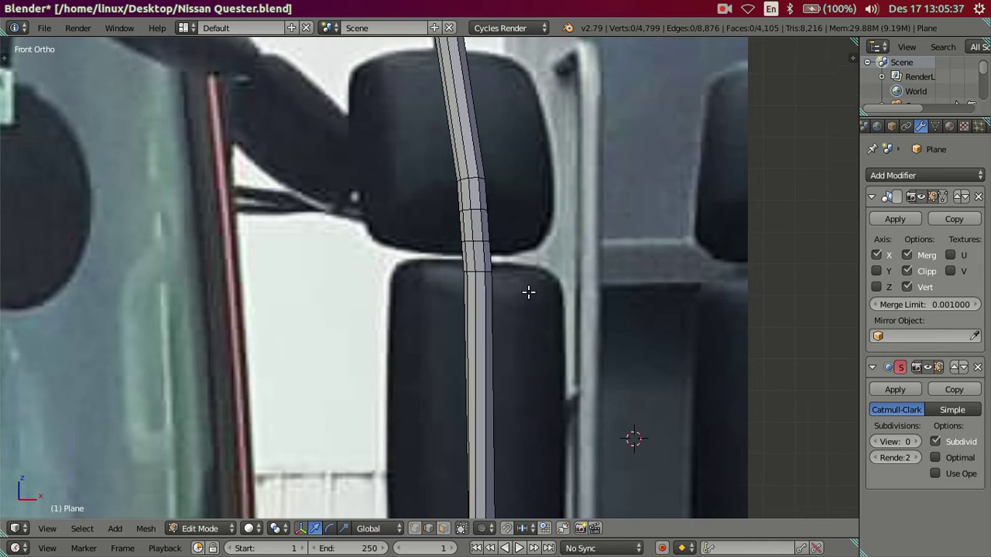
{"action": "scroll", "coordinate": [528, 292], "scroll_direction": "up", "scroll_amount": 1}
{"action": "scroll", "coordinate": [504, 253], "scroll_direction": "up", "scroll_amount": 2}
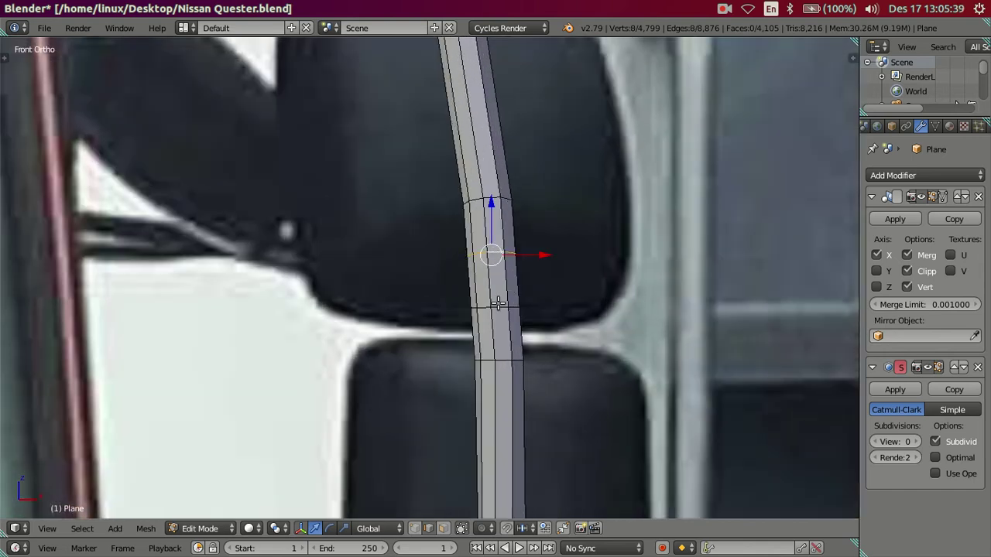
{"action": "right_click", "coordinate": [499, 303], "text": "alt+shift"}
{"action": "scroll", "coordinate": [527, 294], "scroll_direction": "up", "scroll_amount": 1}
{"action": "scroll", "coordinate": [549, 285], "scroll_direction": "up", "scroll_amount": 1}
{"action": "left_click_drag", "start_coordinate": [571, 281], "coordinate": [575, 281]}
{"action": "scroll", "coordinate": [571, 279], "scroll_direction": "down", "scroll_amount": 2}
{"action": "key", "text": "a"}
In wireframe, rotate the top-bend edge loop, then check it from side and top
{"action": "key", "text": "z"}
{"action": "key", "text": "z"}
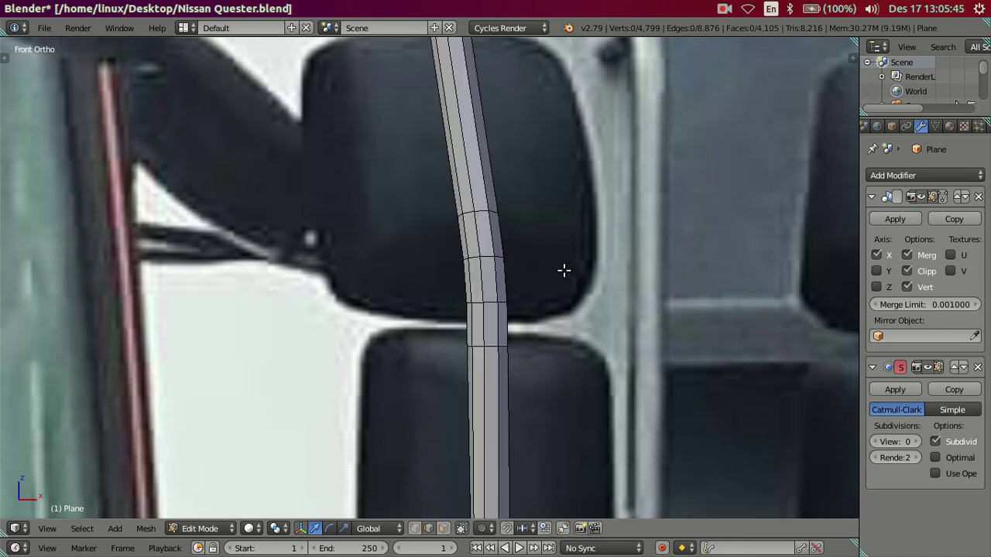
{"action": "scroll", "coordinate": [564, 270], "scroll_direction": "up", "scroll_amount": 2}
{"action": "scroll", "coordinate": [560, 267], "scroll_direction": "down", "scroll_amount": 3}
{"action": "scroll", "coordinate": [500, 255], "scroll_direction": "up", "scroll_amount": 3, "text": "shift"}
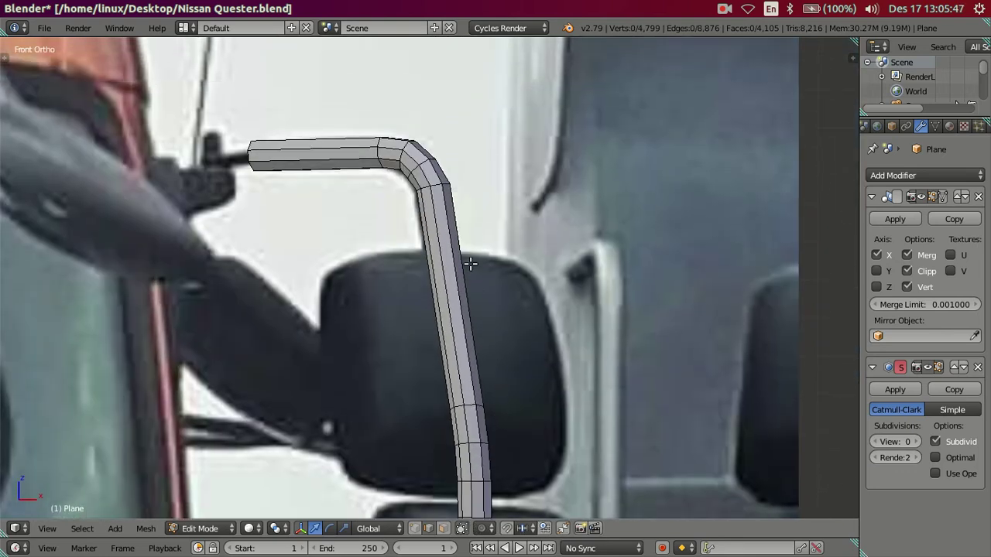
{"action": "scroll", "coordinate": [469, 266], "scroll_direction": "up", "scroll_amount": 1}
{"action": "scroll", "coordinate": [485, 334], "scroll_direction": "up", "scroll_amount": 2}
{"action": "scroll", "coordinate": [480, 322], "scroll_direction": "up", "scroll_amount": 1}
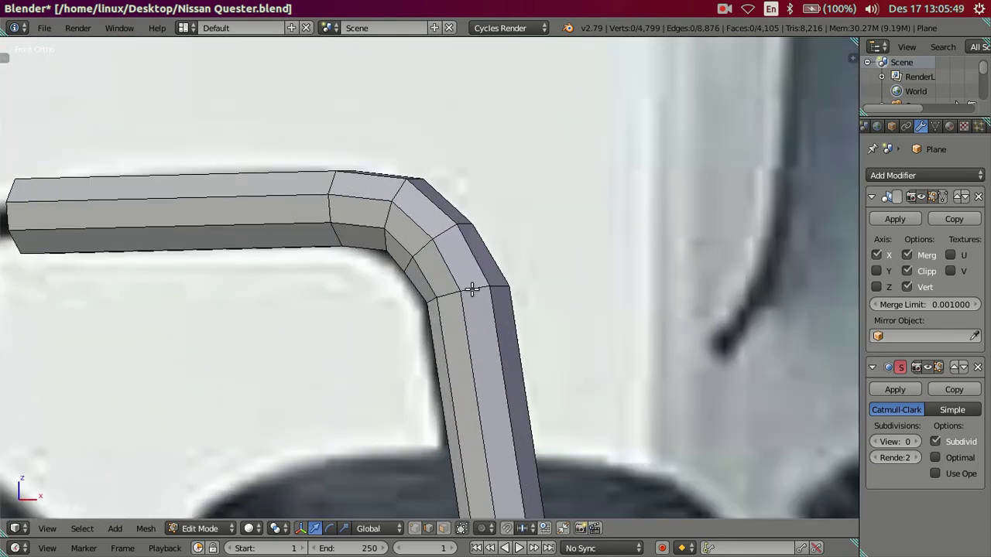
{"action": "key", "text": "r"}
{"action": "left_click", "coordinate": [579, 263]}
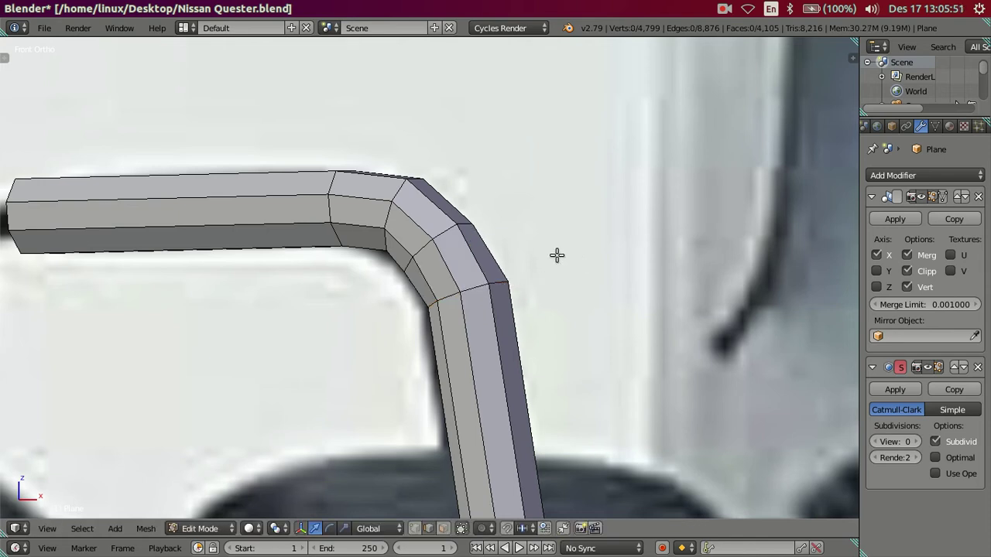
{"action": "key", "text": "a"}
{"action": "scroll", "coordinate": [554, 271], "scroll_direction": "down", "scroll_amount": 2}
{"action": "key", "text": "KP_3"}
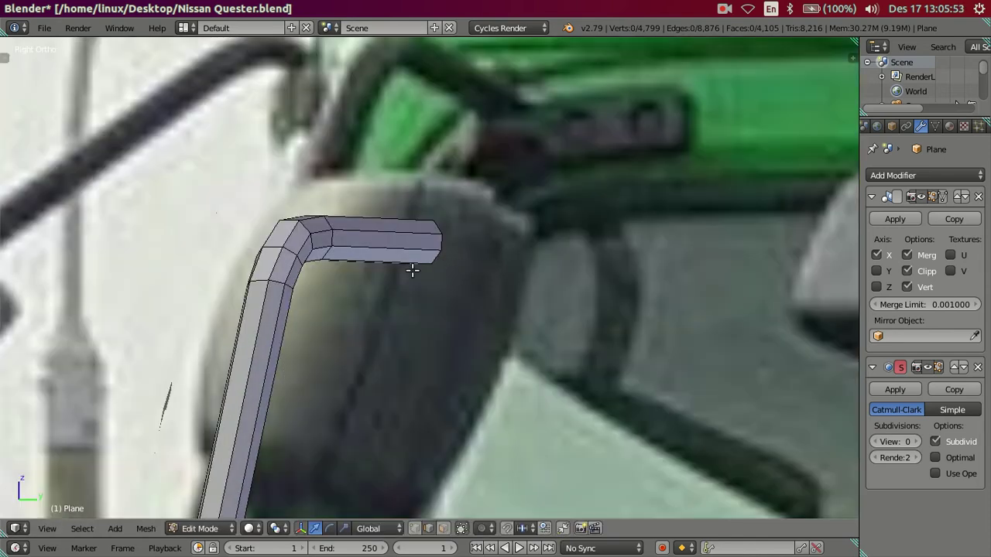
{"action": "key", "text": "KP_7"}
From above, add a second bend loop and move both along Y, checking in side view
{"action": "middle_click_drag", "start_coordinate": [493, 407], "coordinate": [500, 257], "text": "shift"}
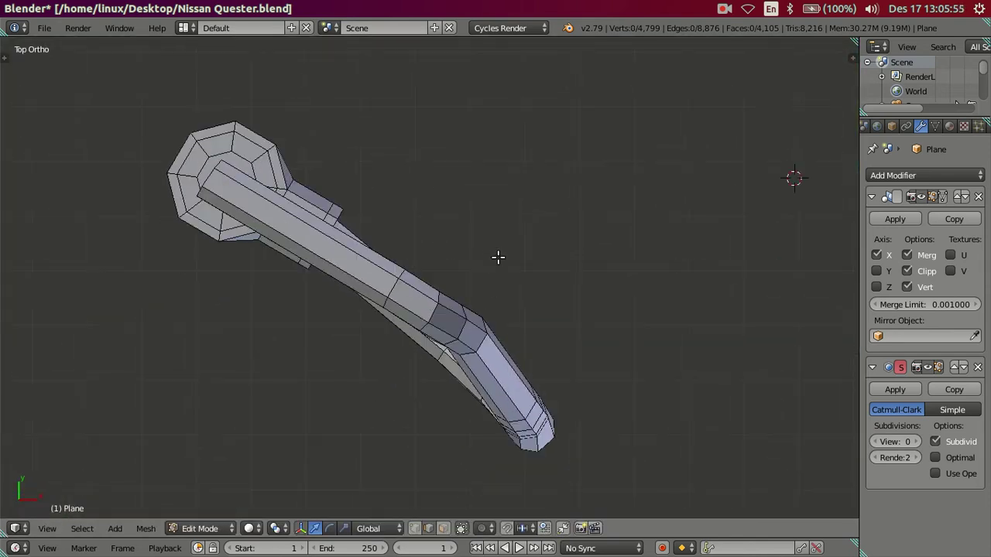
{"action": "scroll", "coordinate": [501, 275], "scroll_direction": "up", "scroll_amount": 1}
{"action": "scroll", "coordinate": [502, 274], "scroll_direction": "up", "scroll_amount": 1}
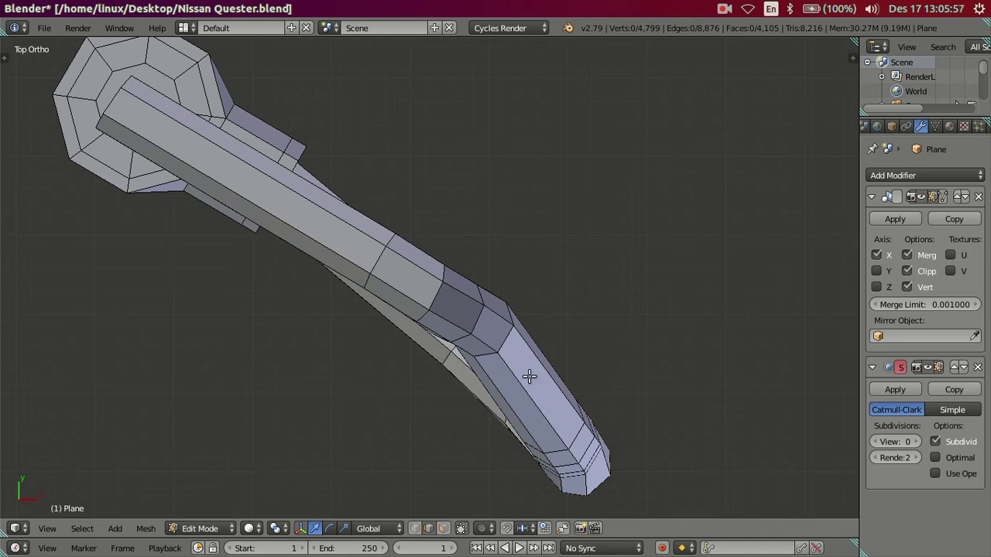
{"action": "scroll", "coordinate": [461, 332], "scroll_direction": "up", "scroll_amount": 1}
{"action": "left_click", "coordinate": [438, 303], "text": "alt+shift"}
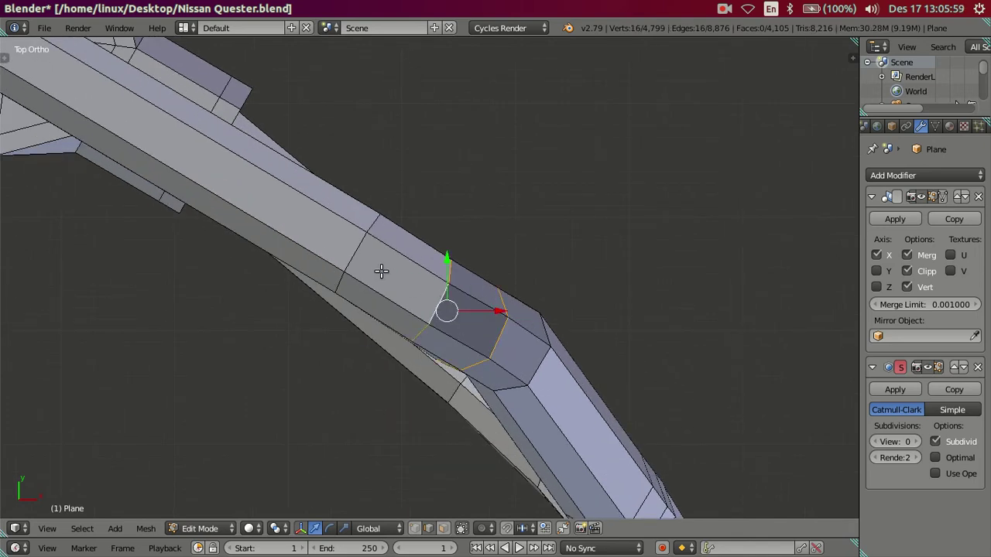
{"action": "left_click_drag", "start_coordinate": [417, 239], "coordinate": [437, 217]}
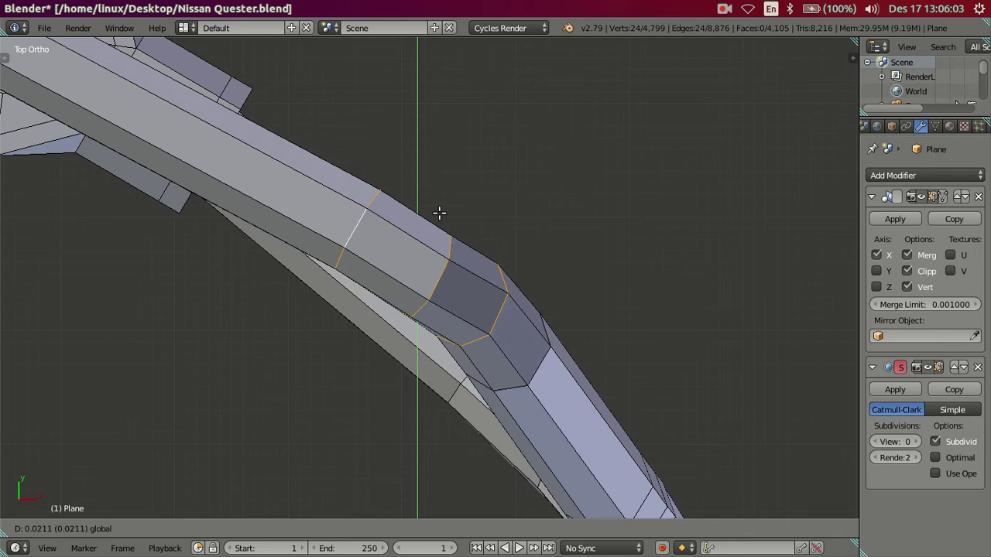
{"action": "left_click", "coordinate": [465, 224]}
{"action": "key", "text": "KP_3"}
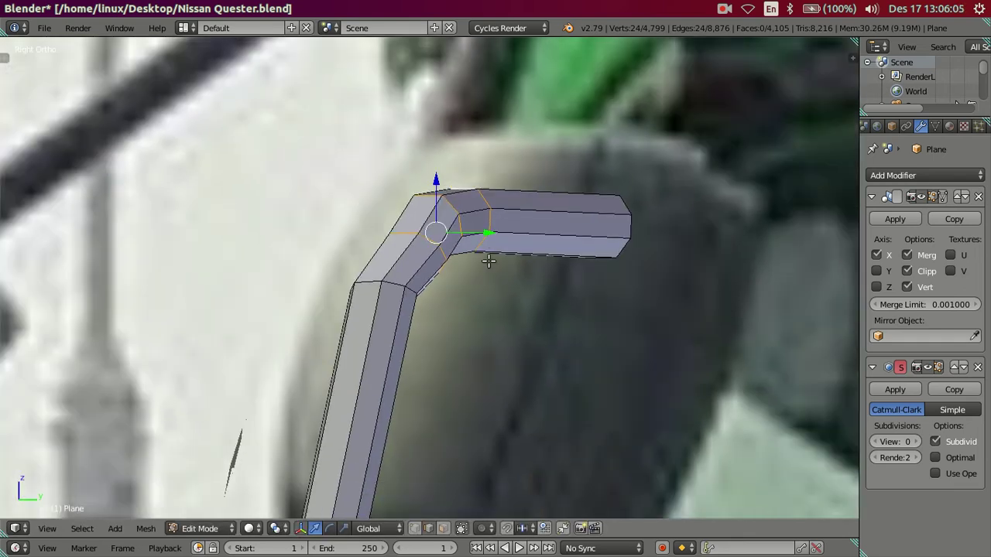
{"action": "key", "text": "ctrl+z"}
{"action": "key", "text": "a"}
{"action": "mouse_move", "coordinate": [486, 278]}
{"action": "middle_mouse_down"}
{"action": "mouse_move", "coordinate": [686, 263]}
{"action": "mouse_move", "coordinate": [723, 284]}
{"action": "mouse_move", "coordinate": [725, 247]}
{"action": "mouse_move", "coordinate": [730, 280]}
{"action": "mouse_move", "coordinate": [712, 315]}
{"action": "mouse_move", "coordinate": [692, 459]}
{"action": "mouse_move", "coordinate": [696, 410]}
{"action": "middle_mouse_up"}
{"action": "key", "text": "KP_7"}
{"action": "scroll", "coordinate": [531, 372], "scroll_direction": "up", "scroll_amount": 3}
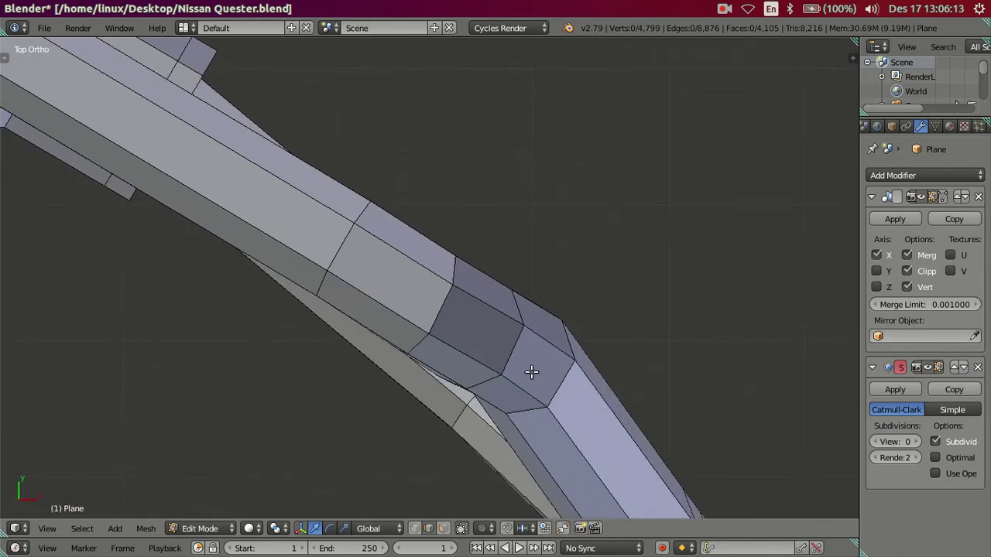
Rotate the top-bend edges about 0.1° to refine the curve
{"action": "key", "text": "r"}
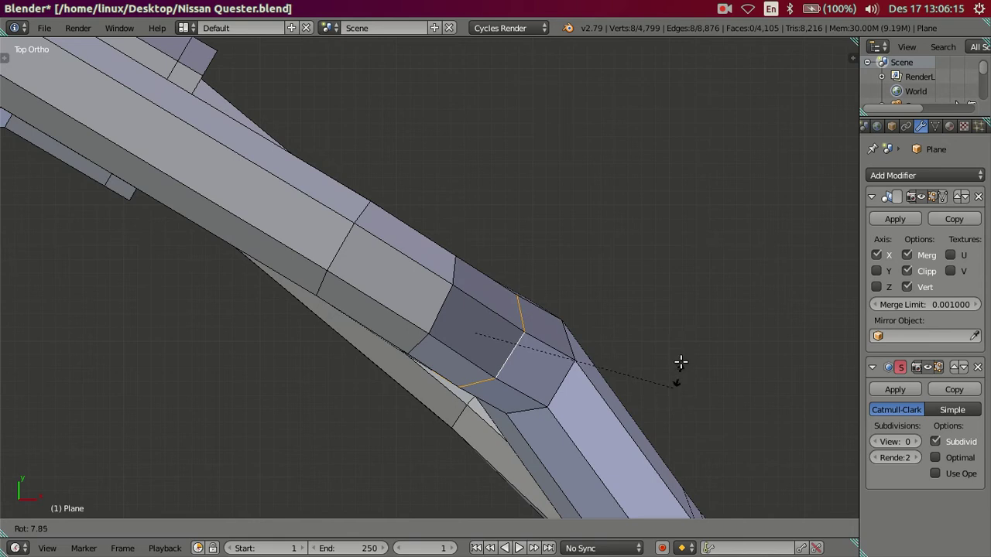
{"action": "left_click", "coordinate": [662, 326]}
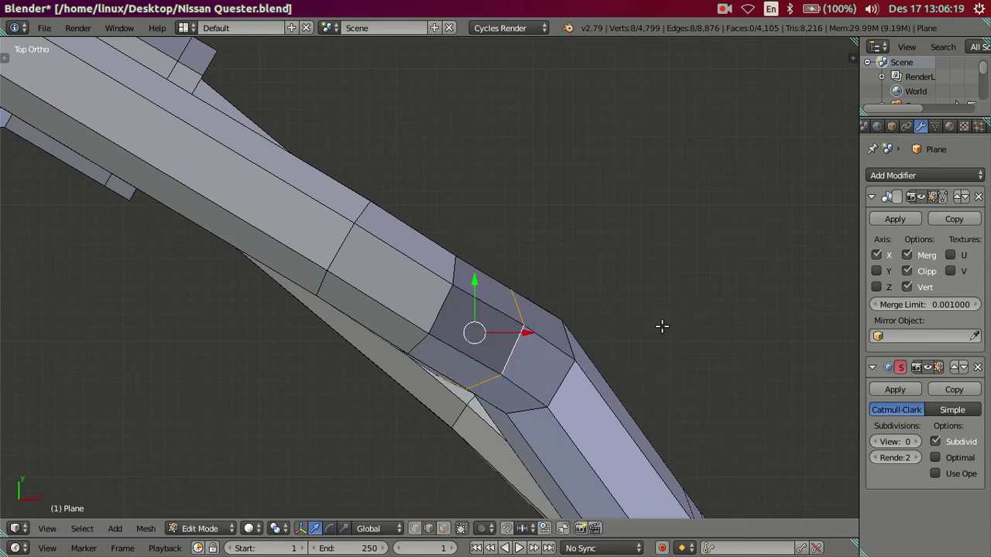
{"action": "scroll", "coordinate": [503, 333], "scroll_direction": "down", "scroll_amount": 3}
{"action": "mouse_move", "coordinate": [562, 341]}
{"action": "middle_mouse_down"}
{"action": "mouse_move", "coordinate": [471, 250]}
{"action": "mouse_move", "coordinate": [452, 288]}
{"action": "mouse_move", "coordinate": [454, 274]}
{"action": "mouse_move", "coordinate": [465, 332]}
{"action": "mouse_move", "coordinate": [453, 343]}
{"action": "mouse_move", "coordinate": [438, 311]}
{"action": "middle_mouse_up"}
{"action": "key", "text": "a"}
Slide an edge loop on the tube's upright section along Y to refine its bend
{"action": "left_click", "coordinate": [406, 277]}
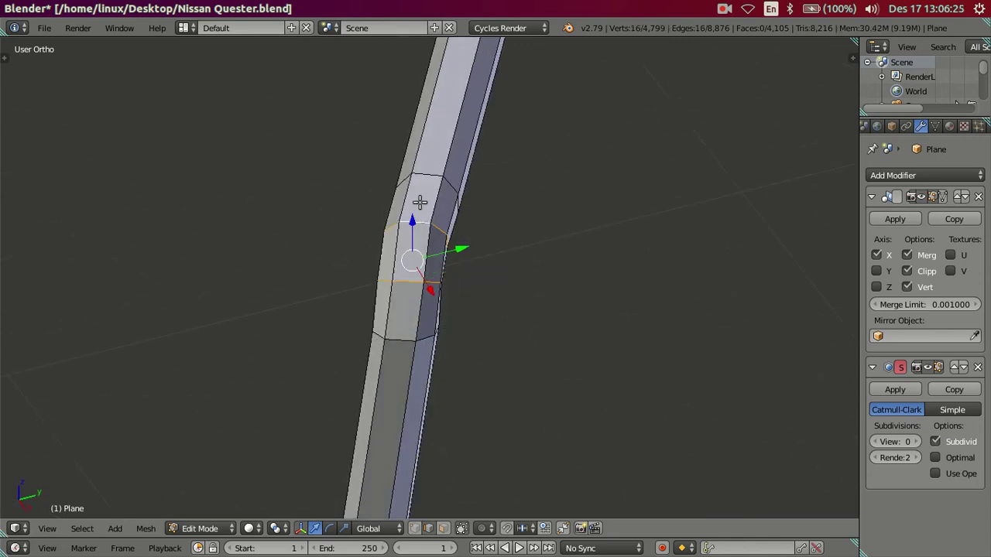
{"action": "scroll", "coordinate": [449, 224], "scroll_direction": "down", "scroll_amount": 3}
{"action": "middle_click_drag", "start_coordinate": [474, 287], "coordinate": [467, 242]}
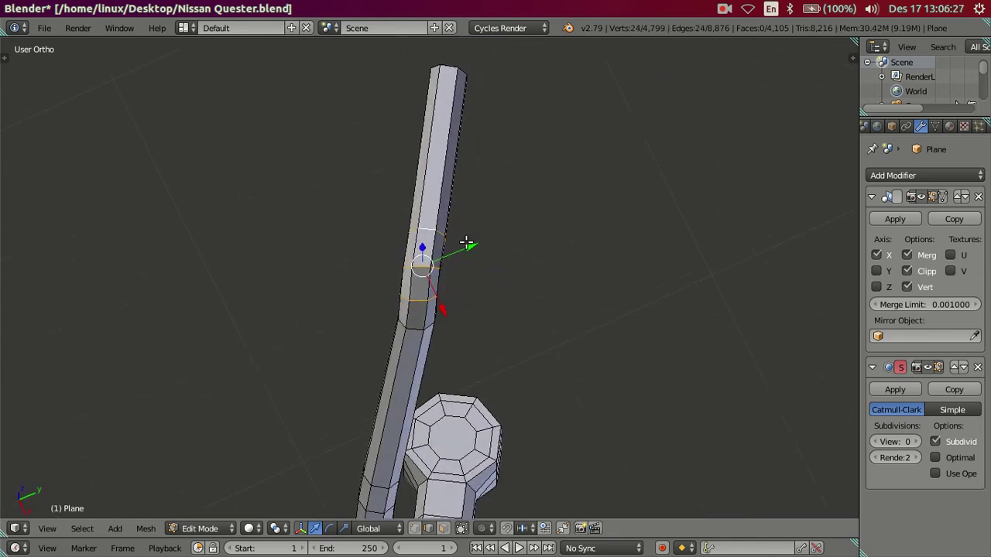
{"action": "mouse_move", "coordinate": [467, 246]}
{"action": "left_mouse_down"}
{"action": "mouse_move", "coordinate": [467, 281]}
{"action": "mouse_move", "coordinate": [469, 247]}
{"action": "left_mouse_up"}
{"action": "scroll", "coordinate": [464, 282], "scroll_direction": "up", "scroll_amount": 2}
{"action": "key", "text": "a"}
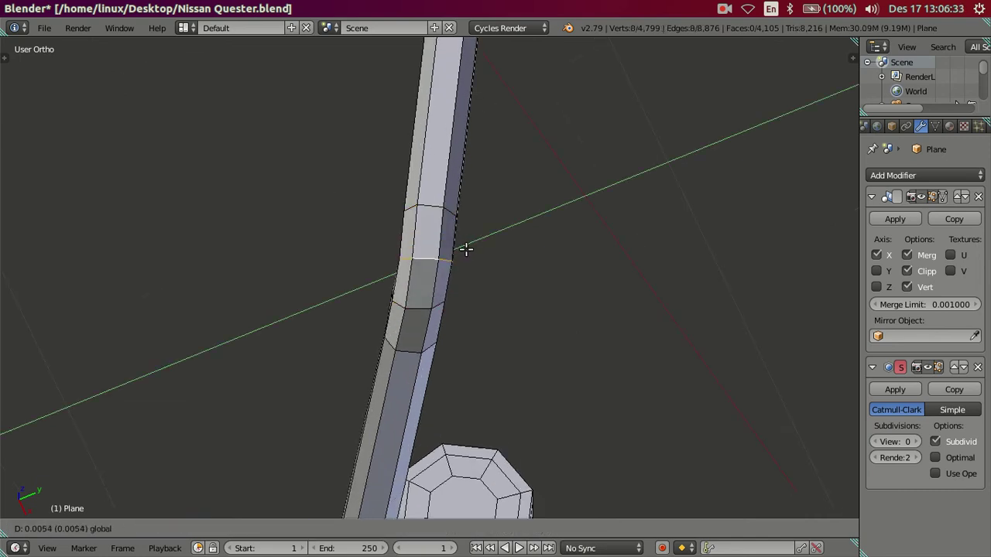
{"action": "left_click", "coordinate": [466, 248]}
Check the tube beside the truck body in Object Mode, then return to Edit Mode
{"action": "middle_click_drag", "start_coordinate": [482, 299], "coordinate": [467, 250]}
{"action": "key", "text": "Tab"}
{"action": "mouse_move", "coordinate": [459, 172]}
{"action": "middle_mouse_down"}
{"action": "mouse_move", "coordinate": [439, 256]}
{"action": "mouse_move", "coordinate": [550, 237]}
{"action": "mouse_move", "coordinate": [659, 421]}
{"action": "mouse_move", "coordinate": [734, 408]}
{"action": "mouse_move", "coordinate": [586, 283]}
{"action": "mouse_move", "coordinate": [472, 255]}
{"action": "mouse_move", "coordinate": [413, 256]}
{"action": "mouse_move", "coordinate": [622, 292]}
{"action": "mouse_move", "coordinate": [438, 424]}
{"action": "mouse_move", "coordinate": [402, 350]}
{"action": "mouse_move", "coordinate": [161, 302]}
{"action": "middle_mouse_up"}
{"action": "scroll", "coordinate": [622, 291], "scroll_direction": "down", "scroll_amount": 3}
{"action": "mouse_move", "coordinate": [370, 302]}
{"action": "middle_mouse_down"}
{"action": "mouse_move", "coordinate": [420, 336]}
{"action": "mouse_move", "coordinate": [407, 338]}
{"action": "mouse_move", "coordinate": [597, 284]}
{"action": "mouse_move", "coordinate": [570, 235]}
{"action": "mouse_move", "coordinate": [442, 236]}
{"action": "mouse_move", "coordinate": [332, 254]}
{"action": "middle_mouse_up"}
{"action": "key", "text": "Tab"}
{"action": "mouse_move", "coordinate": [369, 301]}
{"action": "middle_mouse_down", "text": "shift"}
{"action": "mouse_move", "coordinate": [501, 240]}
{"action": "mouse_move", "coordinate": [415, 224]}
{"action": "mouse_move", "coordinate": [477, 209]}
{"action": "middle_mouse_up", "text": "shift"}
{"action": "scroll", "coordinate": [500, 241], "scroll_direction": "up", "scroll_amount": 3}
{"action": "scroll", "coordinate": [415, 224], "scroll_direction": "up", "scroll_amount": 2}
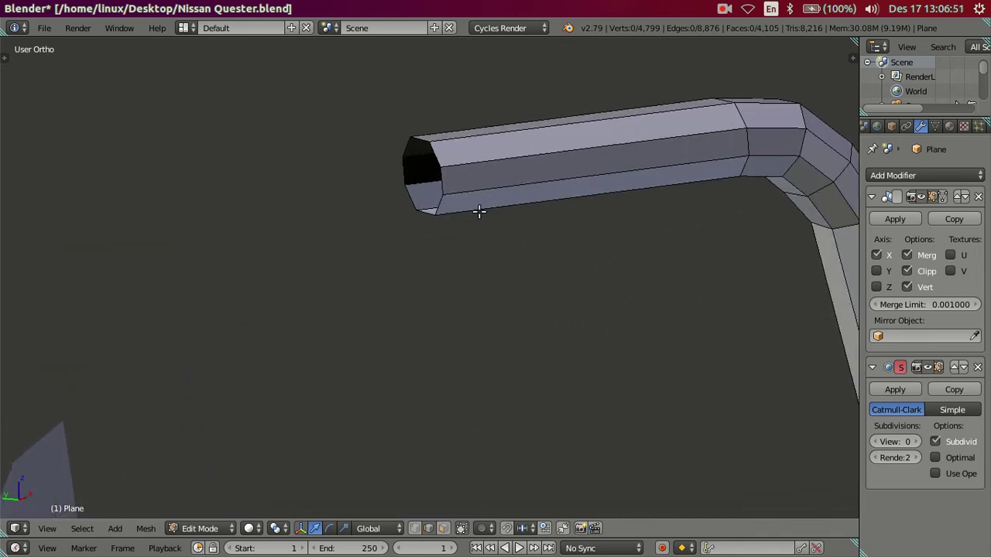
Select four edges at the tube's open end and fill them with a new face
{"action": "scroll", "coordinate": [472, 205], "scroll_direction": "up", "scroll_amount": 2}
{"action": "right_click", "coordinate": [475, 125]}
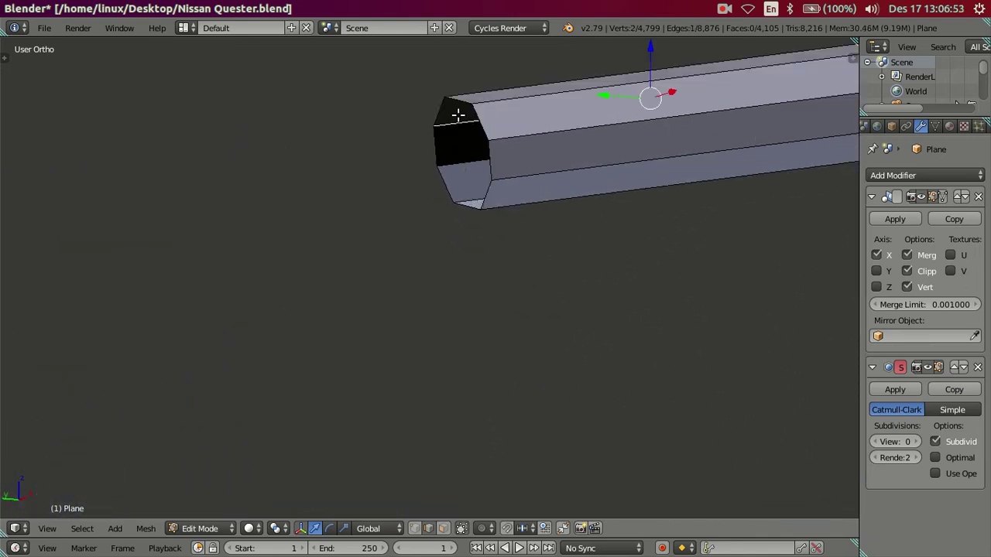
{"action": "right_click", "coordinate": [460, 114]}
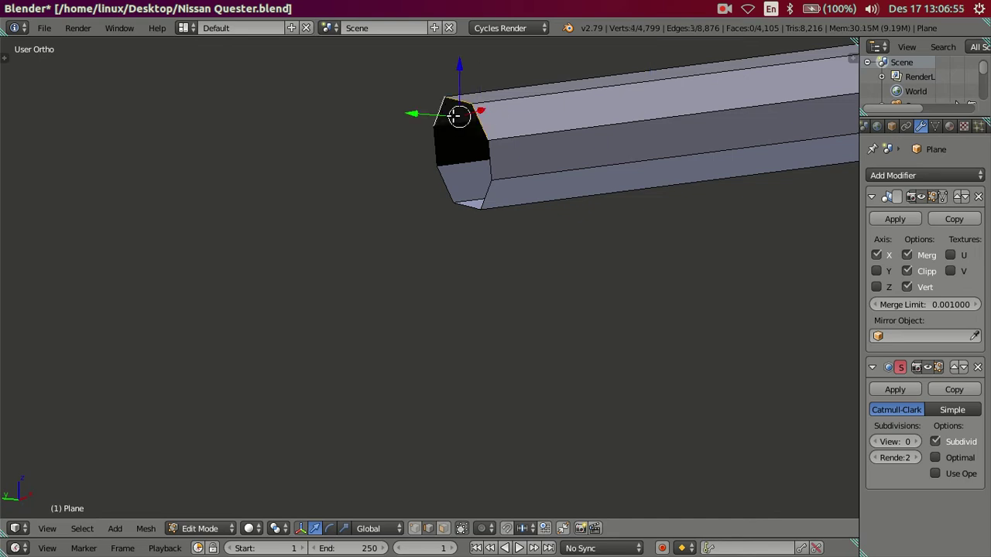
{"action": "right_click", "coordinate": [455, 190]}
{"action": "right_click", "coordinate": [484, 197]}
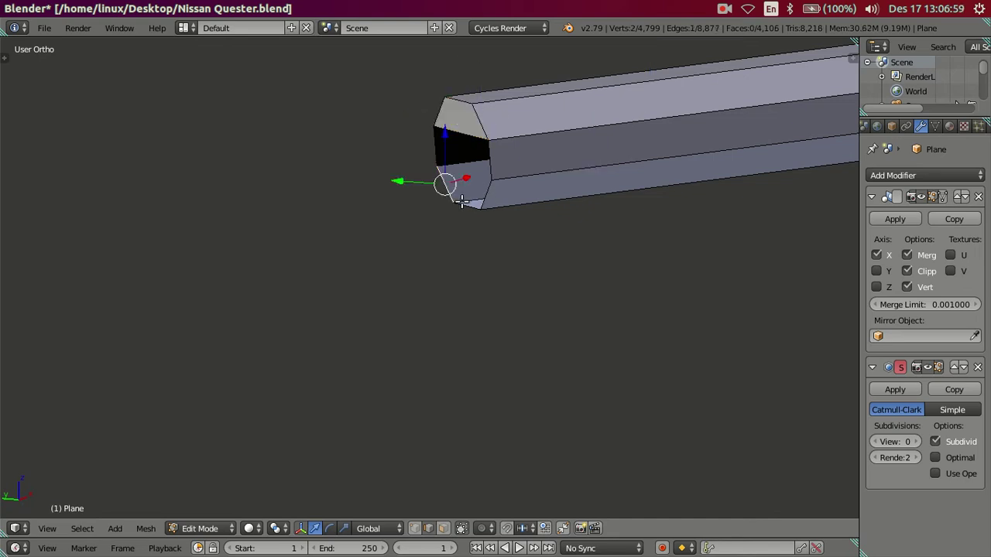
{"action": "key", "text": "f"}
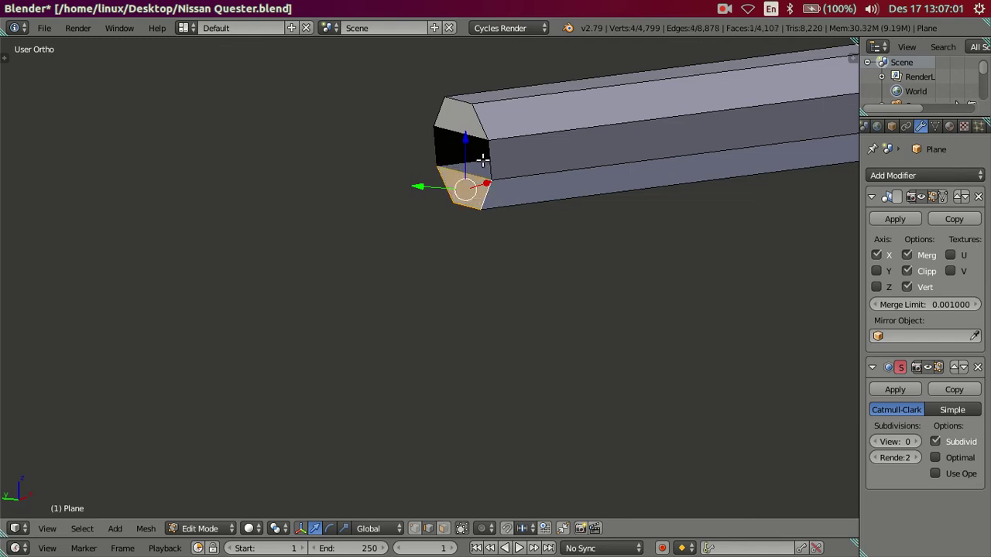
{"action": "key", "text": "a"}
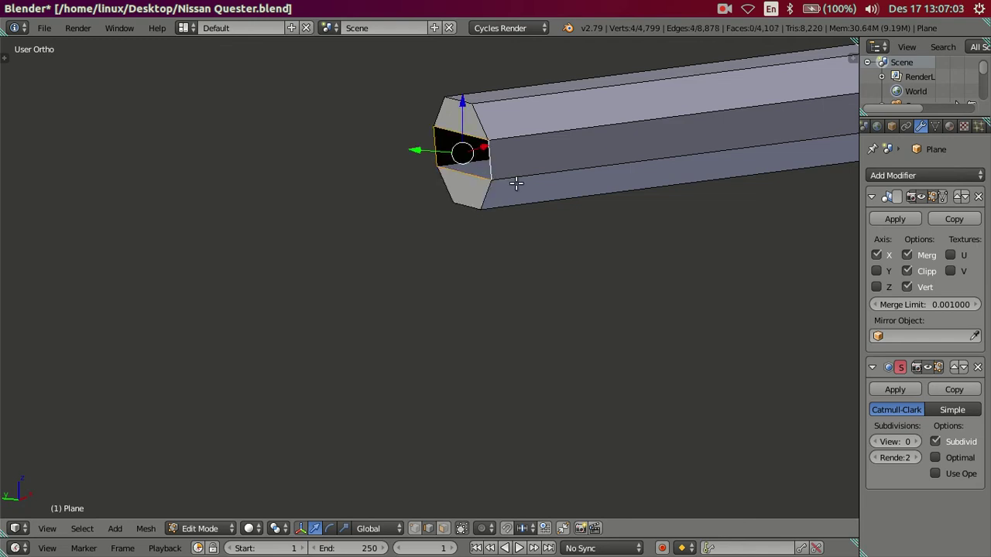
View the tube end from the top (Numpad 7) in wireframe display
{"action": "scroll", "coordinate": [515, 183], "scroll_direction": "down", "scroll_amount": 3}
{"action": "middle_click_drag", "start_coordinate": [513, 188], "coordinate": [509, 309]}
{"action": "key", "text": "KP_7"}
{"action": "scroll", "coordinate": [513, 301], "scroll_direction": "down", "scroll_amount": 3}
{"action": "middle_click_drag", "start_coordinate": [436, 336], "coordinate": [572, 305], "text": "shift"}
{"action": "key", "text": "z"}
{"action": "scroll", "coordinate": [622, 346], "scroll_direction": "up", "scroll_amount": 4}
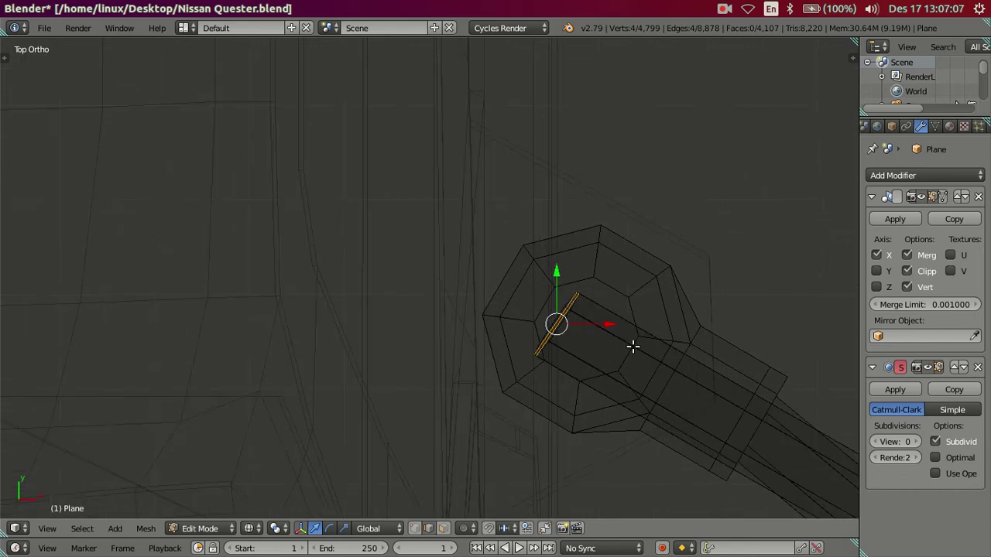
Extrude the selected edge outward from the tube end
{"action": "key", "text": "e"}
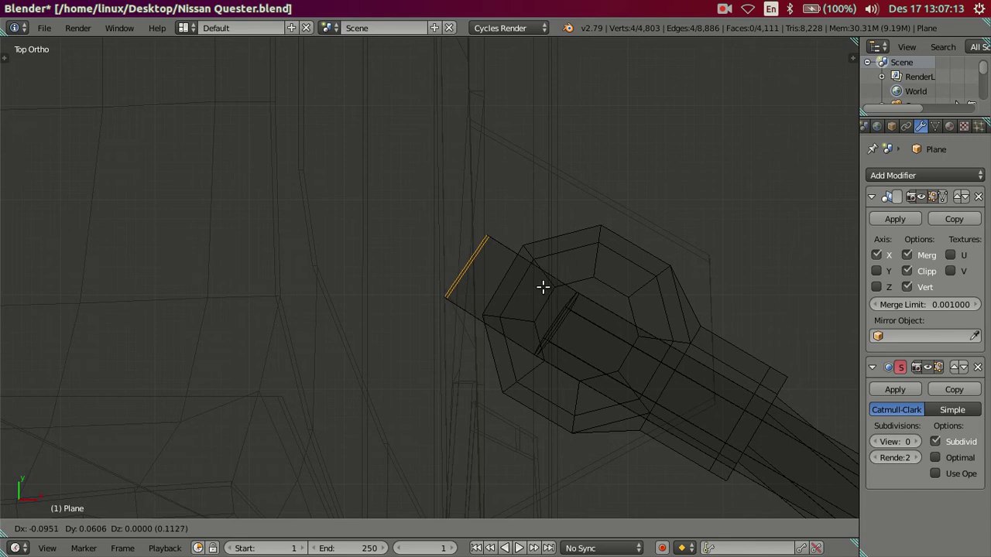
{"action": "left_click", "coordinate": [543, 287]}
{"action": "key", "text": "a"}
{"action": "key", "text": "z"}
{"action": "mouse_move", "coordinate": [568, 365]}
{"action": "middle_mouse_down"}
{"action": "mouse_move", "coordinate": [670, 239]}
{"action": "mouse_move", "coordinate": [573, 313]}
{"action": "mouse_move", "coordinate": [588, 271]}
{"action": "mouse_move", "coordinate": [465, 304]}
{"action": "middle_mouse_up"}
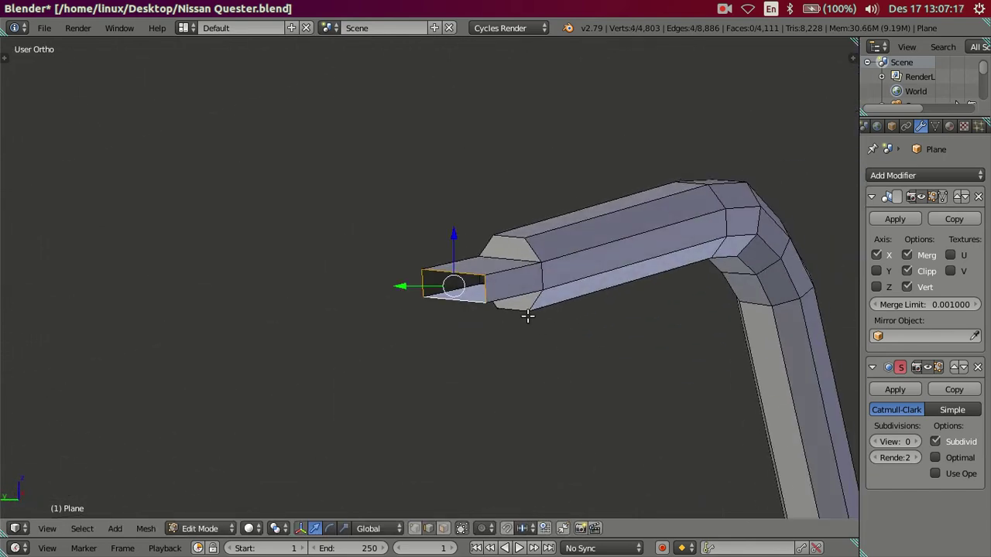
Fill the tube's open end with a face
{"action": "key", "text": "f"}
{"action": "key", "text": "a"}
{"action": "mouse_move", "coordinate": [535, 315]}
{"action": "middle_mouse_down"}
{"action": "mouse_move", "coordinate": [460, 365]}
{"action": "mouse_move", "coordinate": [457, 312]}
{"action": "mouse_move", "coordinate": [435, 280]}
{"action": "mouse_move", "coordinate": [465, 294]}
{"action": "middle_mouse_up"}
{"action": "scroll", "coordinate": [500, 303], "scroll_direction": "up", "scroll_amount": 2}
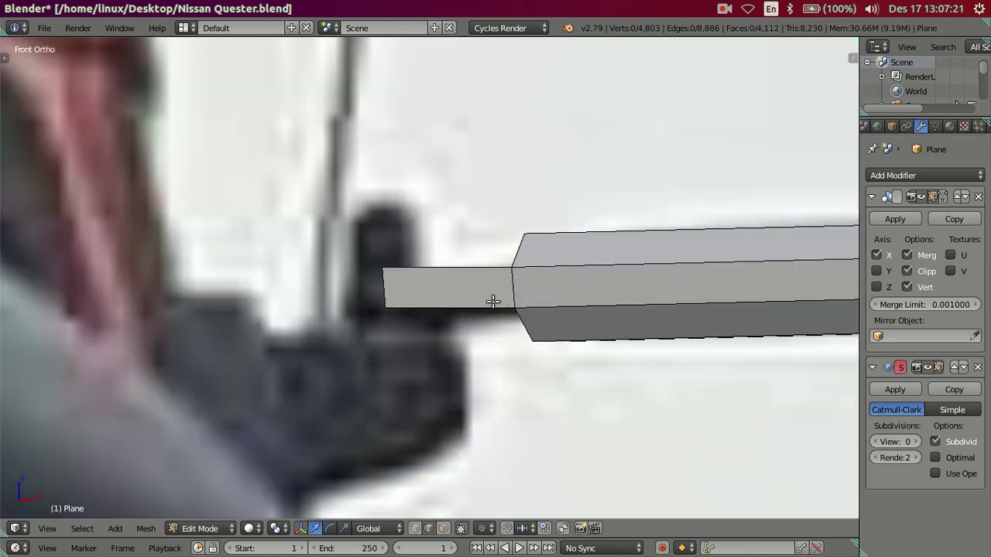
{"action": "middle_click_drag", "start_coordinate": [427, 311], "coordinate": [508, 305]}
In front view, move the thin bar's end face left to match the reference photo
{"action": "right_click", "coordinate": [502, 296]}
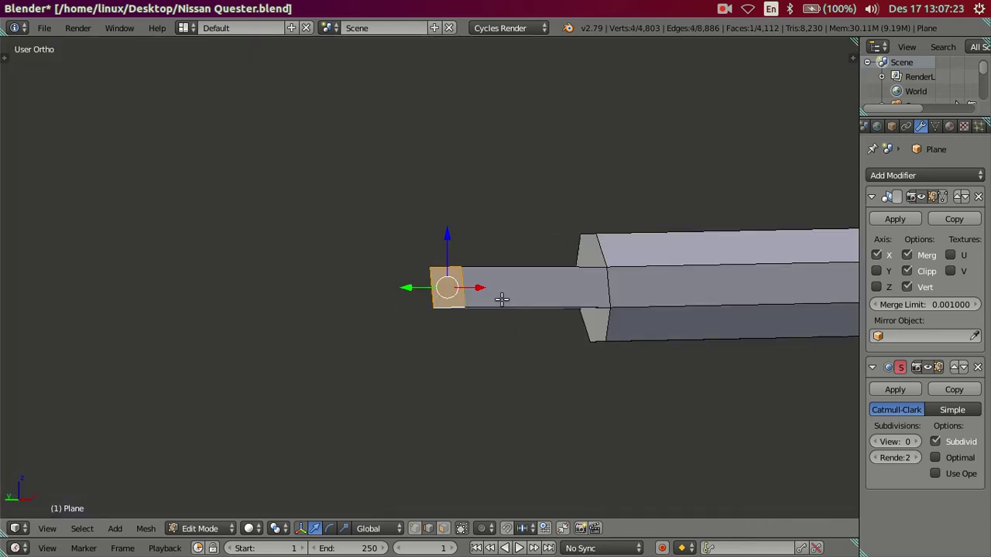
{"action": "key", "text": "KP_1"}
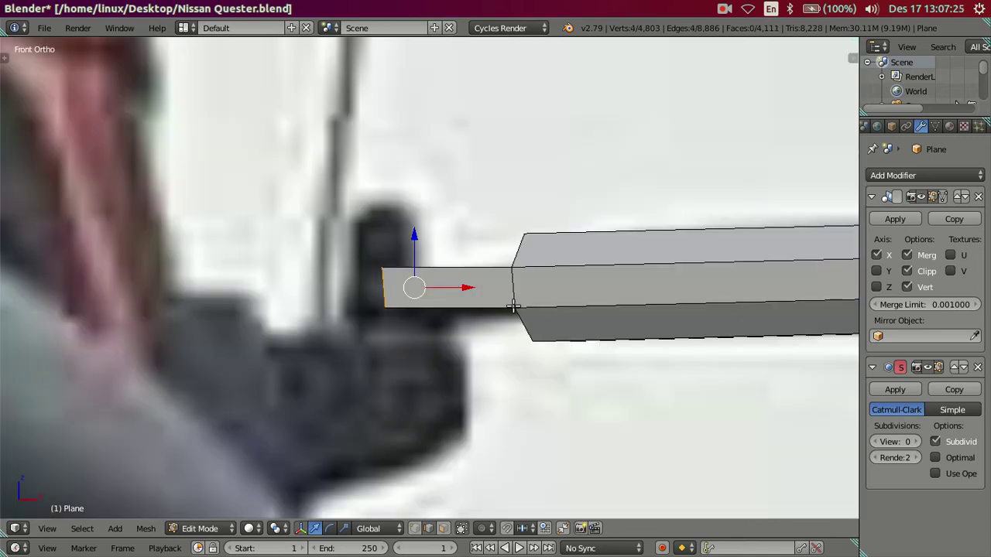
{"action": "scroll", "coordinate": [513, 307], "scroll_direction": "down", "scroll_amount": 2}
{"action": "key", "text": "z"}
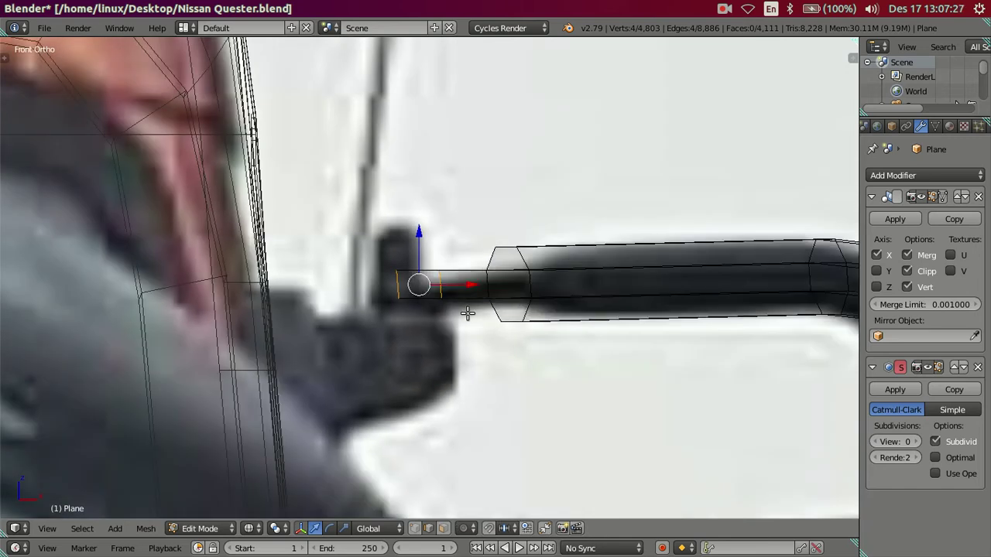
{"action": "key", "text": "g"}
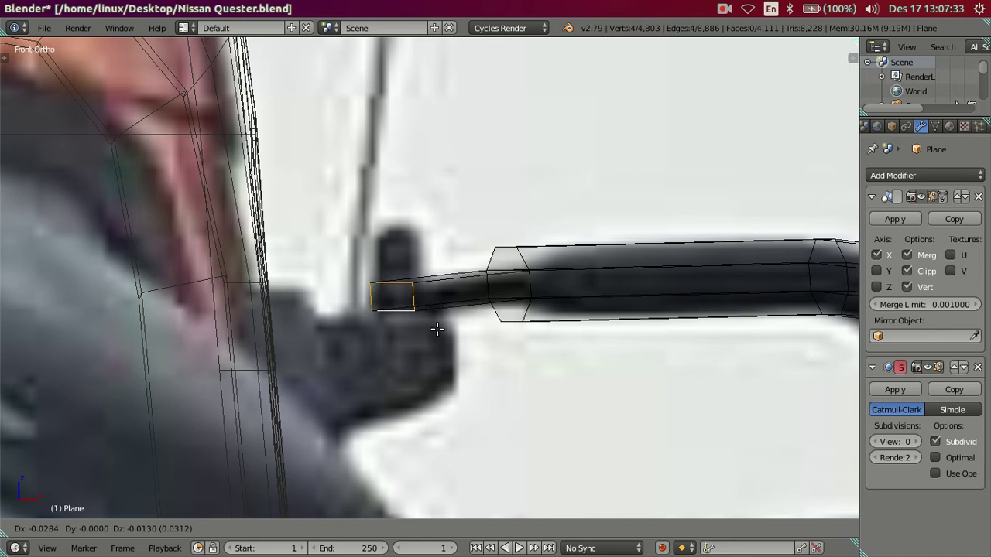
{"action": "left_click", "coordinate": [438, 329]}
{"action": "key", "text": "a"}
{"action": "key", "text": "z"}
{"action": "mouse_move", "coordinate": [436, 325]}
{"action": "middle_mouse_down"}
{"action": "mouse_move", "coordinate": [521, 345]}
{"action": "mouse_move", "coordinate": [541, 366]}
{"action": "mouse_move", "coordinate": [434, 323]}
{"action": "mouse_move", "coordinate": [474, 360]}
{"action": "mouse_move", "coordinate": [457, 347]}
{"action": "mouse_move", "coordinate": [508, 325]}
{"action": "mouse_move", "coordinate": [459, 345]}
{"action": "mouse_move", "coordinate": [475, 319]}
{"action": "middle_mouse_up"}
Cap the open tube end and raise the Subdivision Surface viewport level to 2
{"action": "right_click", "coordinate": [433, 316]}
{"action": "key", "text": "Tab"}
{"action": "key", "text": "Tab"}
{"action": "key", "text": "f"}
{"action": "key", "text": "a"}
{"action": "left_click", "coordinate": [918, 442]}
{"action": "left_click", "coordinate": [918, 442]}
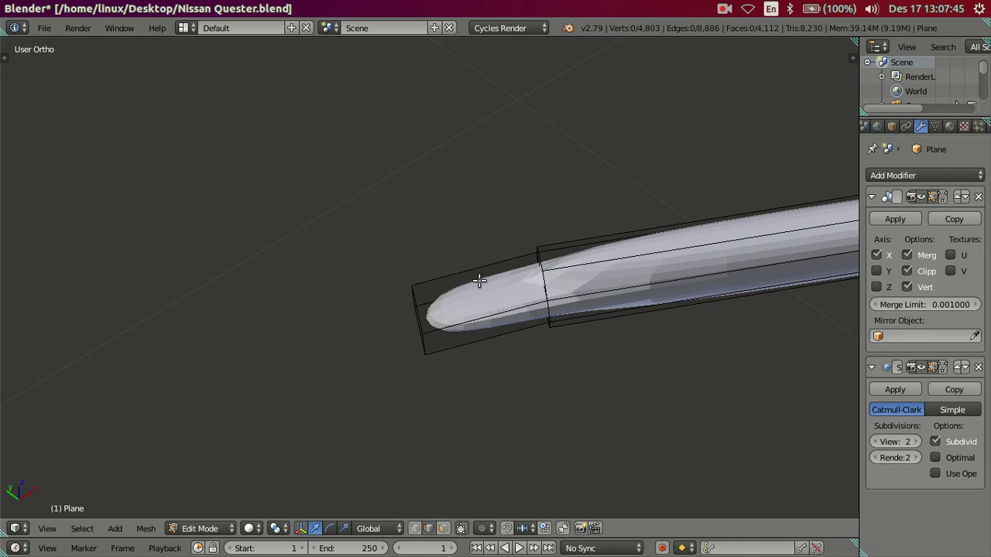
Loop-cut the tube tip, then dissolve two of the new edge loops
{"action": "key", "text": "ctrl+r"}
{"action": "scroll", "coordinate": [478, 276], "scroll_direction": "up", "scroll_amount": 1}
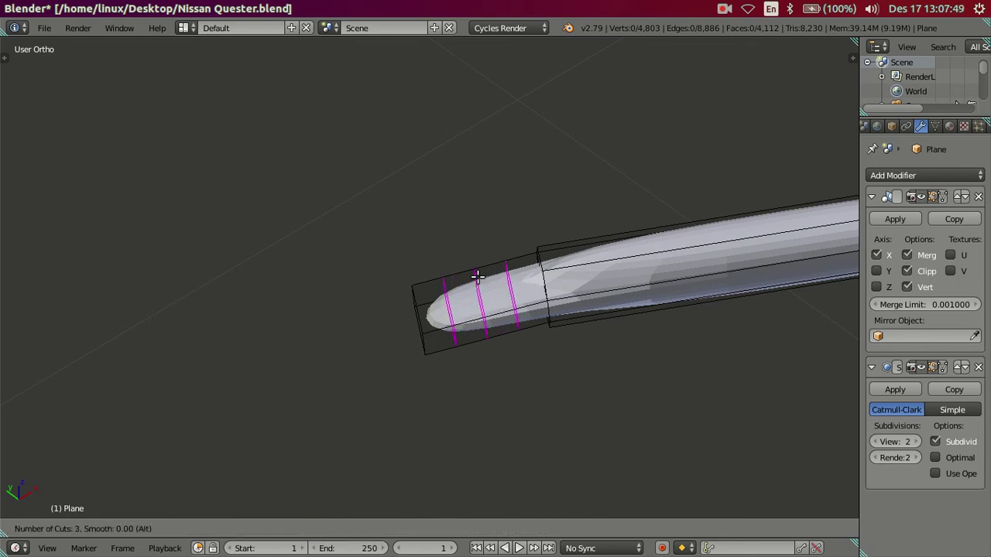
{"action": "left_click", "coordinate": [477, 277]}
{"action": "mouse_move", "coordinate": [485, 283]}
{"action": "middle_mouse_down"}
{"action": "mouse_move", "coordinate": [533, 233]}
{"action": "mouse_move", "coordinate": [500, 314]}
{"action": "middle_mouse_up"}
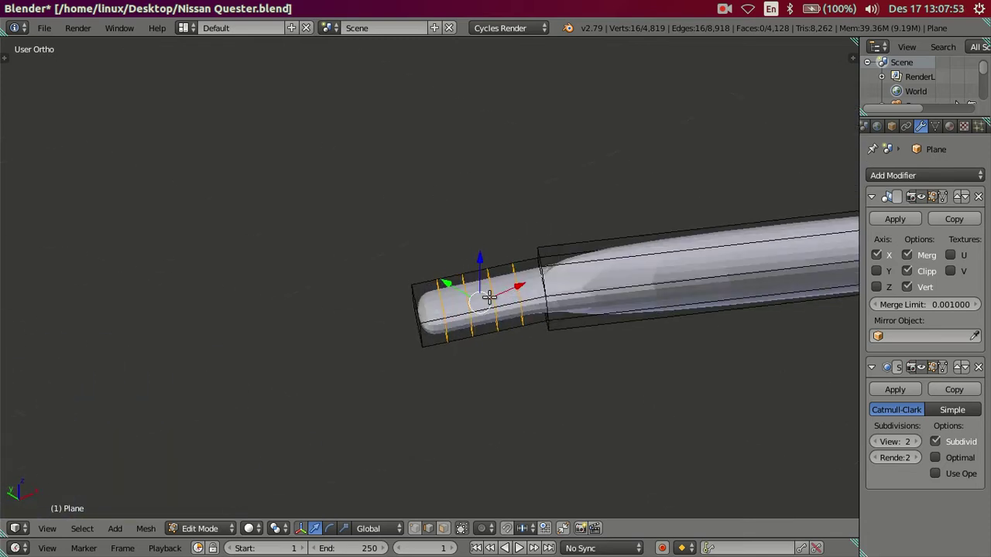
{"action": "right_click", "coordinate": [519, 294], "text": "alt+shift"}
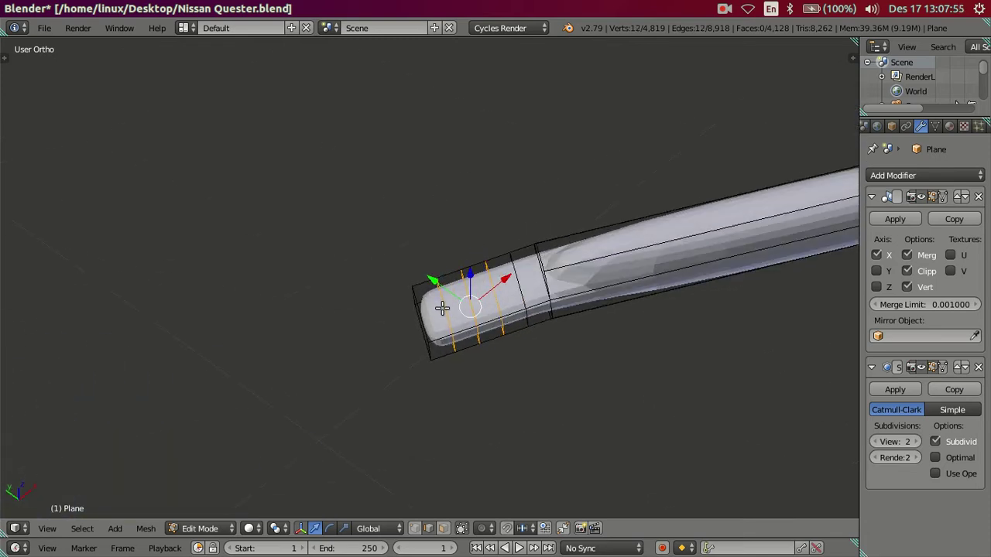
{"action": "key", "text": "x"}
{"action": "left_click", "coordinate": [543, 400]}
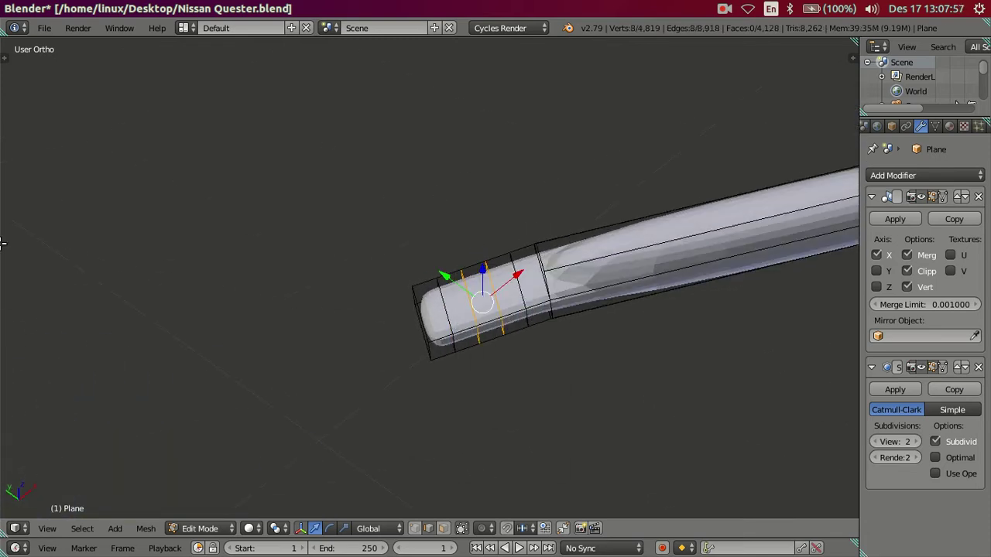
Scale an edge loop along Y and preview the smoothed tip in Object Mode
{"action": "mouse_move", "coordinate": [427, 309]}
{"action": "middle_mouse_down"}
{"action": "mouse_move", "coordinate": [522, 288]}
{"action": "mouse_move", "coordinate": [461, 257]}
{"action": "mouse_move", "coordinate": [538, 278]}
{"action": "middle_mouse_up"}
{"action": "key", "text": "s"}
{"action": "key", "text": "y"}
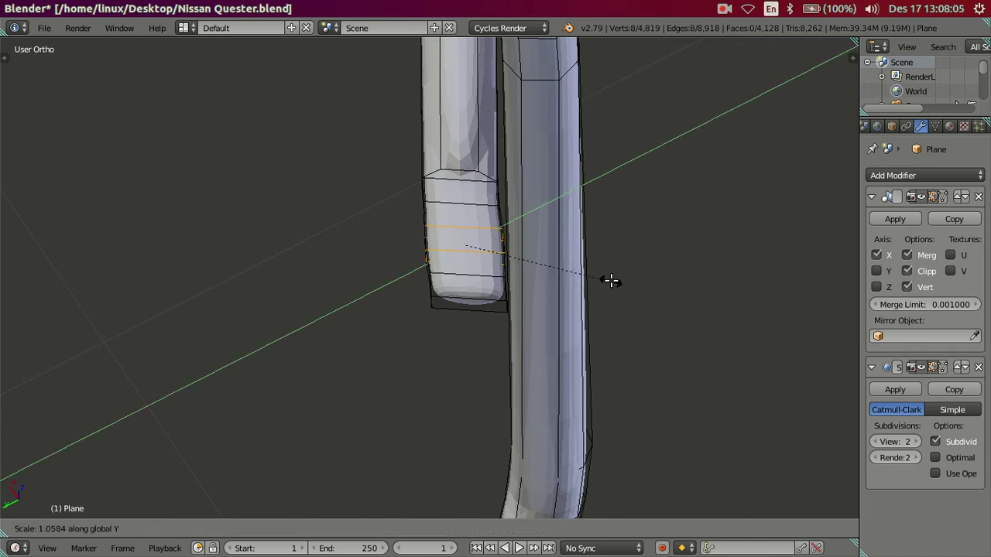
{"action": "left_click", "coordinate": [632, 278]}
{"action": "mouse_move", "coordinate": [630, 276]}
{"action": "middle_mouse_down"}
{"action": "mouse_move", "coordinate": [483, 191]}
{"action": "mouse_move", "coordinate": [573, 263]}
{"action": "mouse_move", "coordinate": [413, 317]}
{"action": "mouse_move", "coordinate": [294, 265]}
{"action": "mouse_move", "coordinate": [238, 262]}
{"action": "mouse_move", "coordinate": [221, 310]}
{"action": "mouse_move", "coordinate": [369, 343]}
{"action": "mouse_move", "coordinate": [487, 302]}
{"action": "middle_mouse_up"}
{"action": "key", "text": "Tab"}
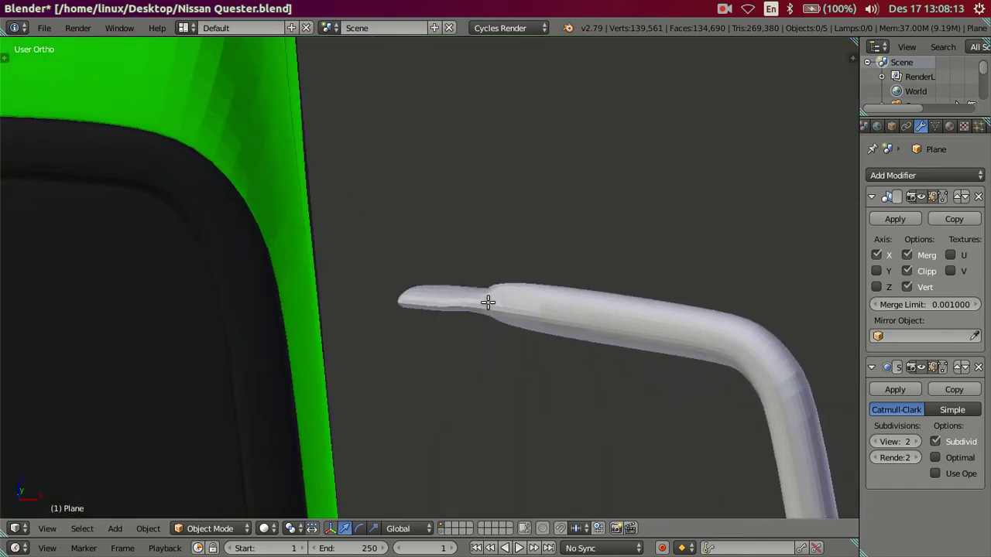
{"action": "key", "text": "Tab"}
Dissolve the edge loop at the tube's end
{"action": "key", "text": "a"}
{"action": "mouse_move", "coordinate": [510, 299]}
{"action": "middle_mouse_down"}
{"action": "mouse_move", "coordinate": [460, 367]}
{"action": "mouse_move", "coordinate": [510, 333]}
{"action": "middle_mouse_up"}
{"action": "right_click", "coordinate": [501, 296], "text": "alt"}
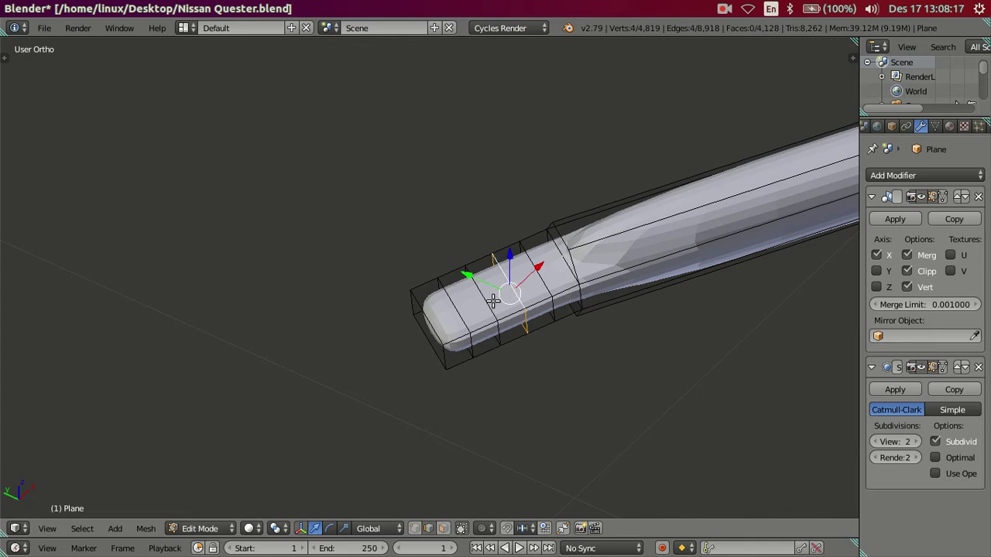
{"action": "key", "text": "x"}
{"action": "left_click", "coordinate": [640, 310]}
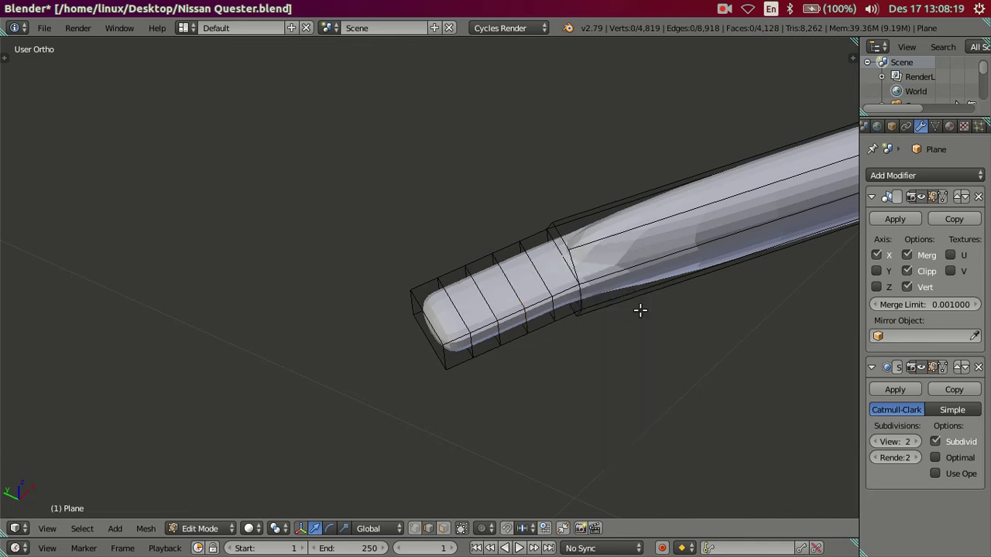
{"action": "key", "text": "x"}
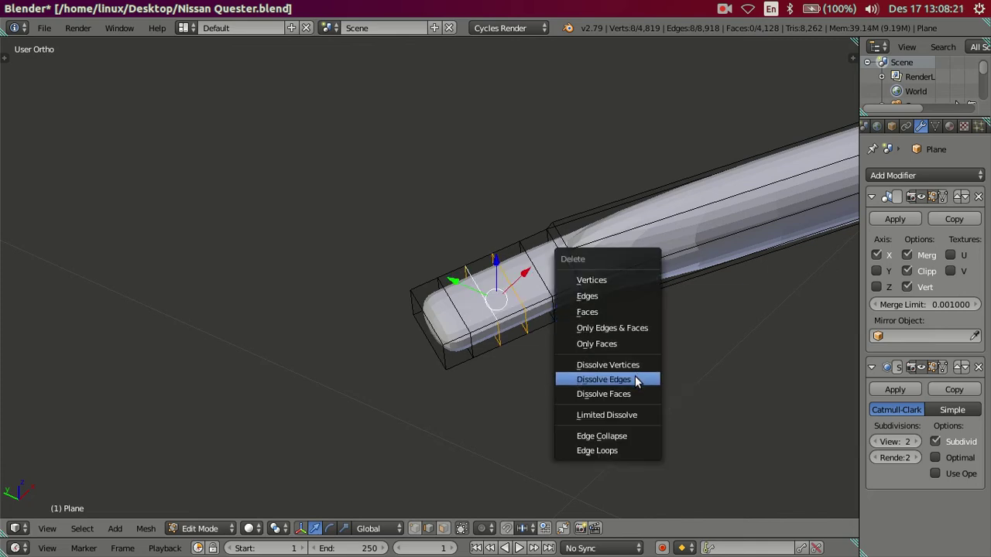
{"action": "left_click", "coordinate": [634, 380]}
View the smoothed arm beside the whole green cab in Object Mode
{"action": "scroll", "coordinate": [547, 336], "scroll_direction": "down", "scroll_amount": 6}
{"action": "scroll", "coordinate": [546, 337], "scroll_direction": "down", "scroll_amount": 5}
{"action": "mouse_move", "coordinate": [578, 380]}
{"action": "middle_mouse_down"}
{"action": "mouse_move", "coordinate": [477, 243]}
{"action": "mouse_move", "coordinate": [477, 264]}
{"action": "mouse_move", "coordinate": [331, 253]}
{"action": "mouse_move", "coordinate": [358, 299]}
{"action": "mouse_move", "coordinate": [394, 289]}
{"action": "mouse_move", "coordinate": [430, 241]}
{"action": "mouse_move", "coordinate": [430, 205]}
{"action": "mouse_move", "coordinate": [475, 261]}
{"action": "mouse_move", "coordinate": [509, 276]}
{"action": "mouse_move", "coordinate": [456, 236]}
{"action": "middle_mouse_up"}
{"action": "key", "text": "Tab"}
{"action": "scroll", "coordinate": [430, 242], "scroll_direction": "up", "scroll_amount": 2}
In Right view over the side photo, edit the mirror frame with viewport subdivision off
{"action": "key", "text": "KP_3"}
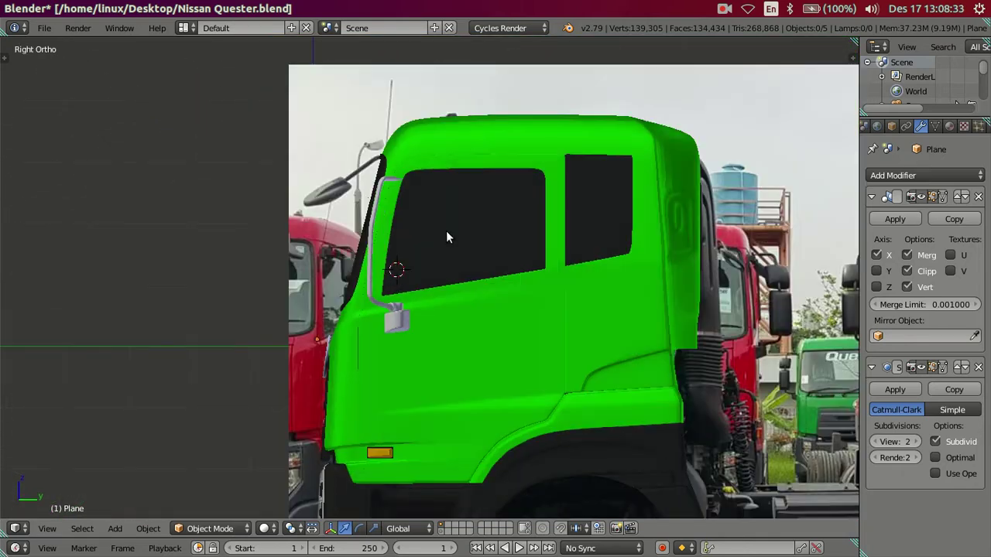
{"action": "scroll", "coordinate": [448, 237], "scroll_direction": "up", "scroll_amount": 3}
{"action": "middle_click_drag", "start_coordinate": [414, 181], "coordinate": [431, 285], "text": "shift"}
{"action": "scroll", "coordinate": [431, 285], "scroll_direction": "up", "scroll_amount": 2}
{"action": "key", "text": "Tab"}
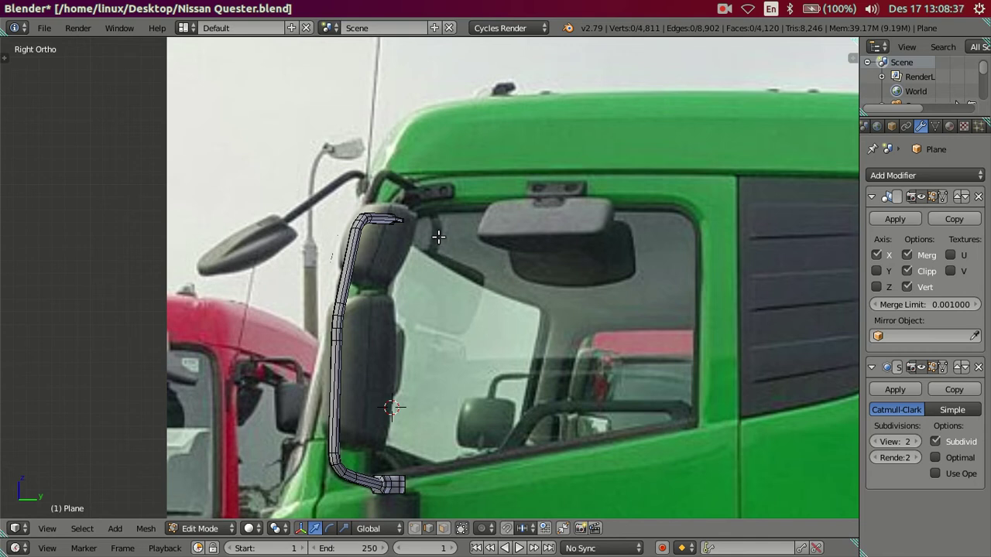
{"action": "scroll", "coordinate": [438, 236], "scroll_direction": "up", "scroll_amount": 1}
{"action": "scroll", "coordinate": [379, 302], "scroll_direction": "up", "scroll_amount": 2}
{"action": "key", "text": "Tab"}
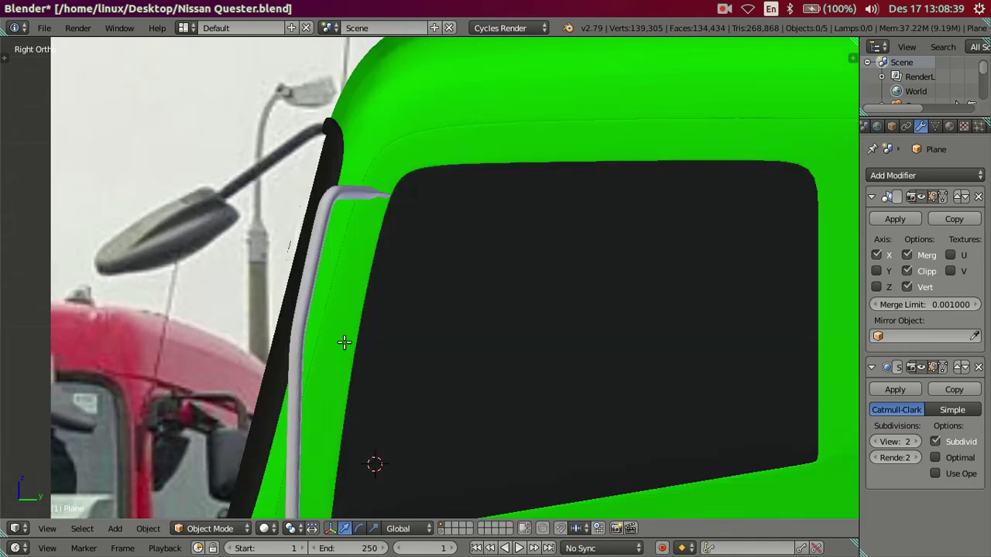
{"action": "key", "text": "Tab"}
{"action": "left_click", "coordinate": [880, 445]}
{"action": "left_click", "coordinate": [880, 445]}
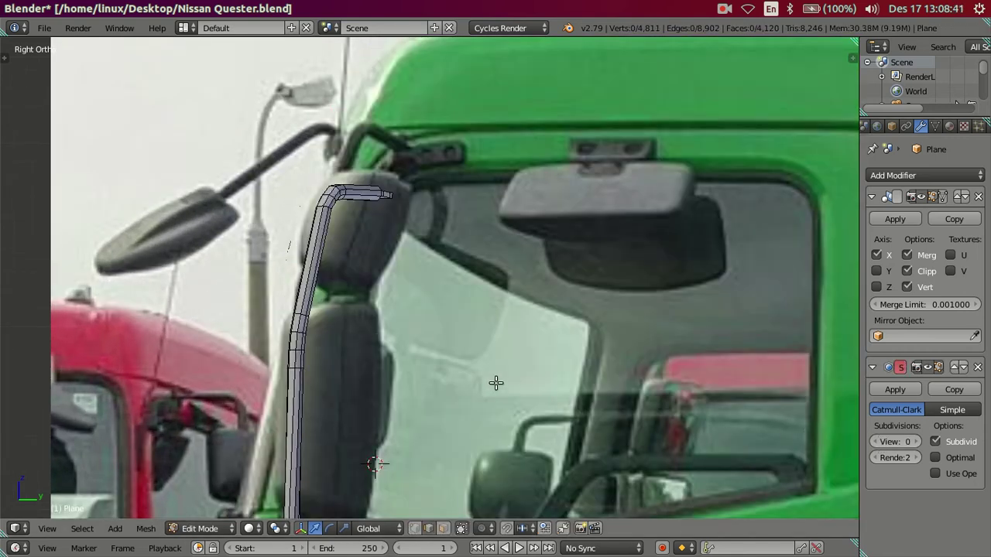
In wireframe, select the mirror frame's upper arm, brushing the lower part out of selection
{"action": "key", "text": "z"}
{"action": "scroll", "coordinate": [447, 367], "scroll_direction": "down", "scroll_amount": 3}
{"action": "mouse_move", "coordinate": [447, 367]}
{"action": "middle_mouse_down"}
{"action": "mouse_move", "coordinate": [441, 379]}
{"action": "mouse_move", "coordinate": [478, 378]}
{"action": "middle_mouse_up"}
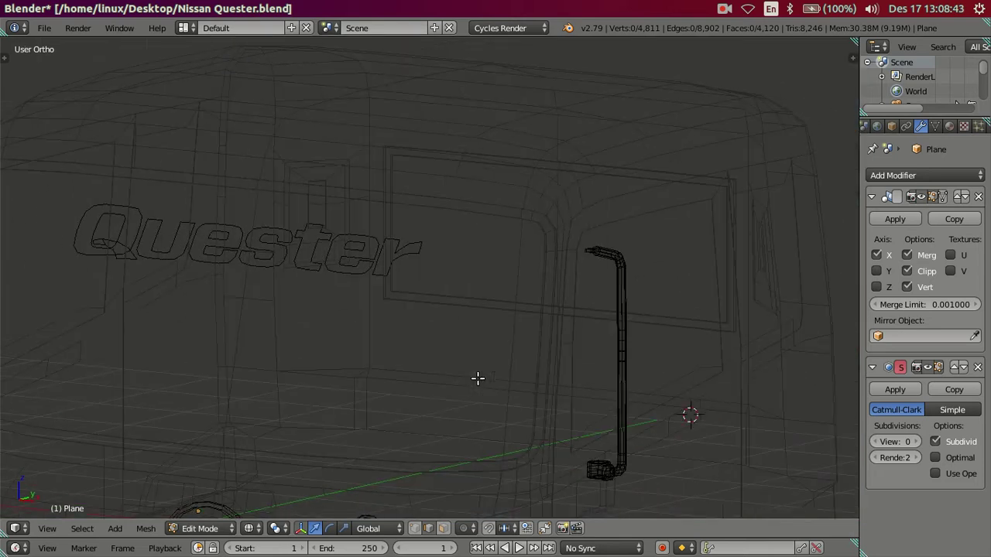
{"action": "key", "text": "a"}
{"action": "key", "text": "c"}
{"action": "middle_click_drag", "start_coordinate": [641, 453], "coordinate": [591, 469]}
{"action": "key", "text": "Escape"}
{"action": "key", "text": "KP_3"}
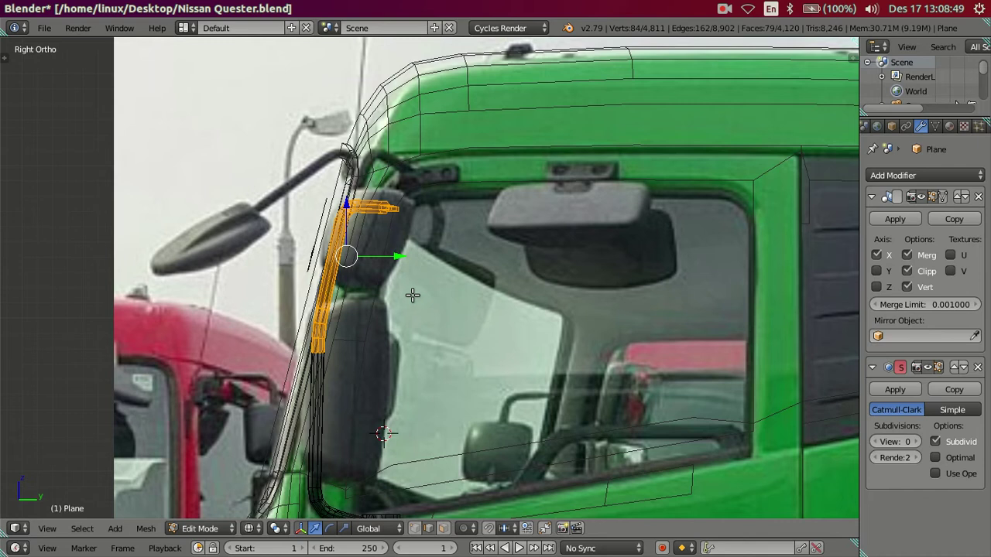
Move the selected upper arm to fit the side reference photo
{"action": "key", "text": "g"}
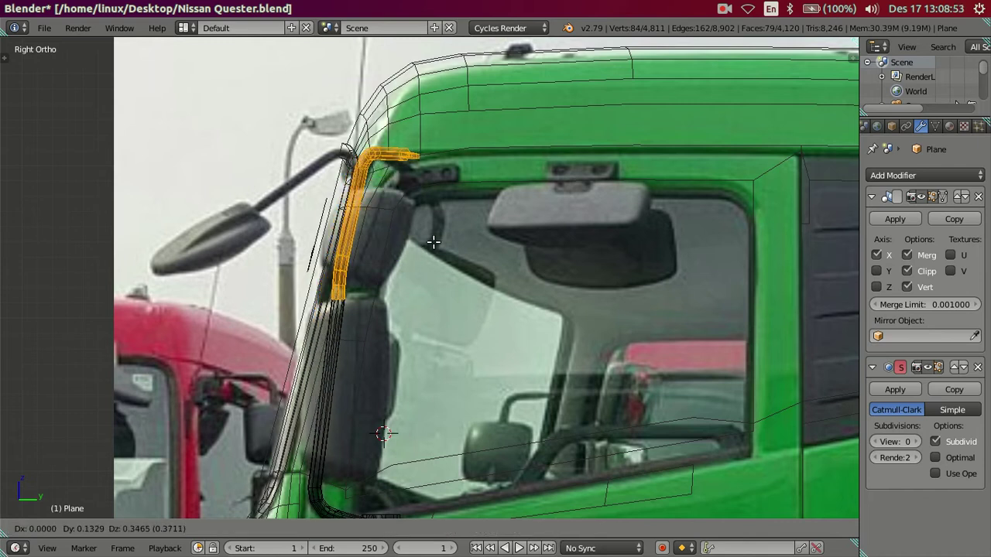
{"action": "left_click", "coordinate": [433, 242]}
{"action": "scroll", "coordinate": [378, 308], "scroll_direction": "up", "scroll_amount": 1}
{"action": "scroll", "coordinate": [393, 310], "scroll_direction": "up", "scroll_amount": 1}
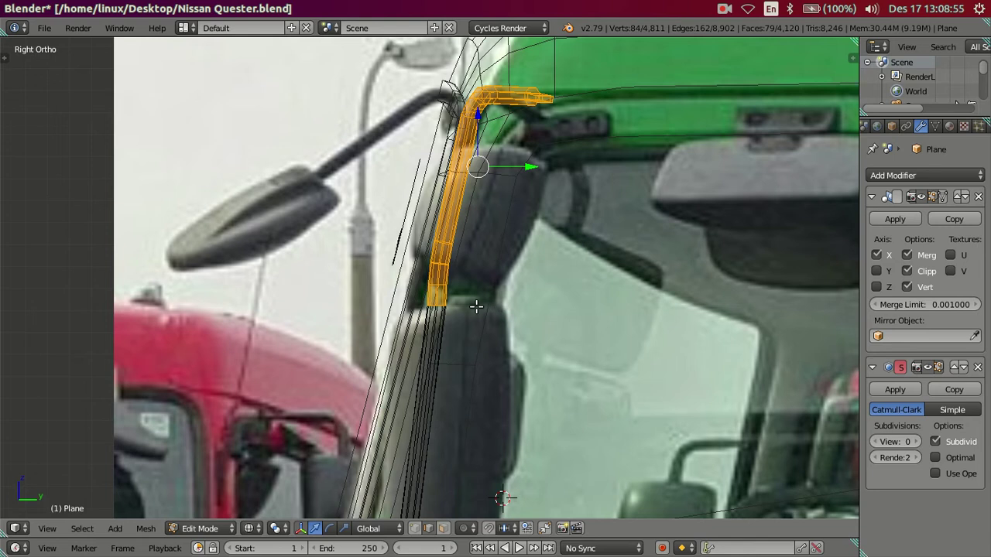
{"action": "scroll", "coordinate": [445, 302], "scroll_direction": "up", "scroll_amount": 1}
{"action": "key", "text": "a"}
{"action": "key", "text": "z"}
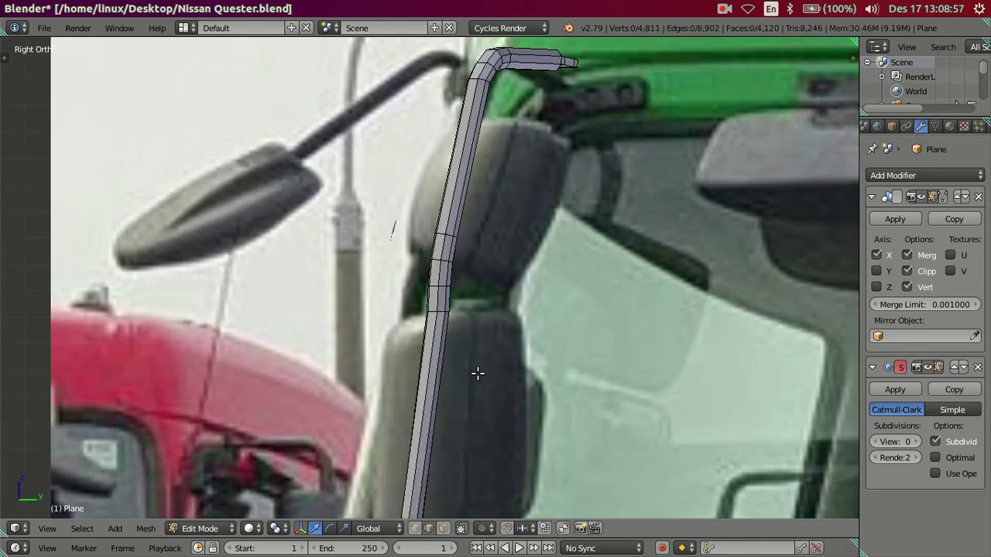
{"action": "scroll", "coordinate": [440, 331], "scroll_direction": "up", "scroll_amount": 2}
Nudge an edge loop on the arm slightly left along Y
{"action": "left_click", "coordinate": [449, 267], "text": "alt+shift"}
{"action": "left_click", "coordinate": [468, 268], "text": "alt"}
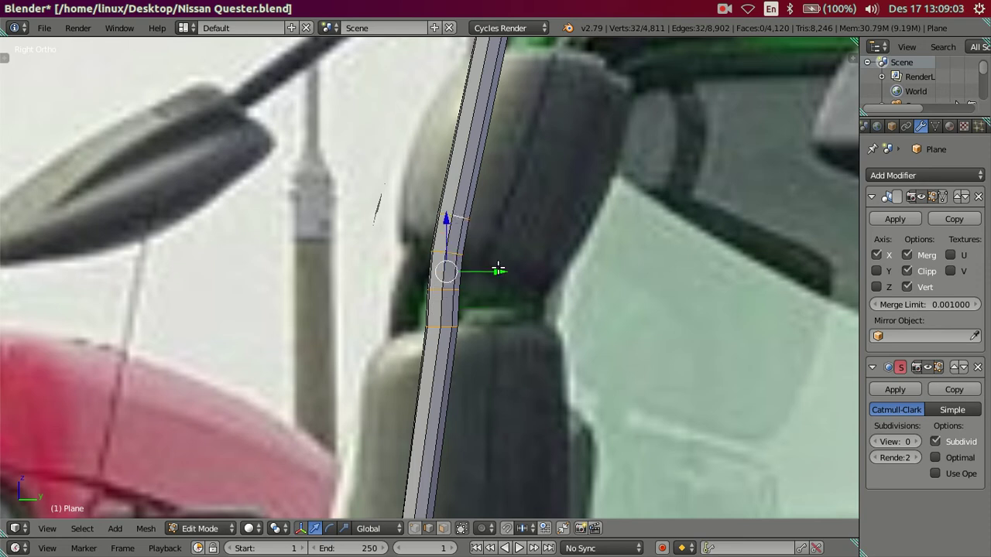
{"action": "key", "text": "g"}
{"action": "key", "text": "y"}
{"action": "left_click", "coordinate": [458, 274]}
{"action": "key", "text": "z"}
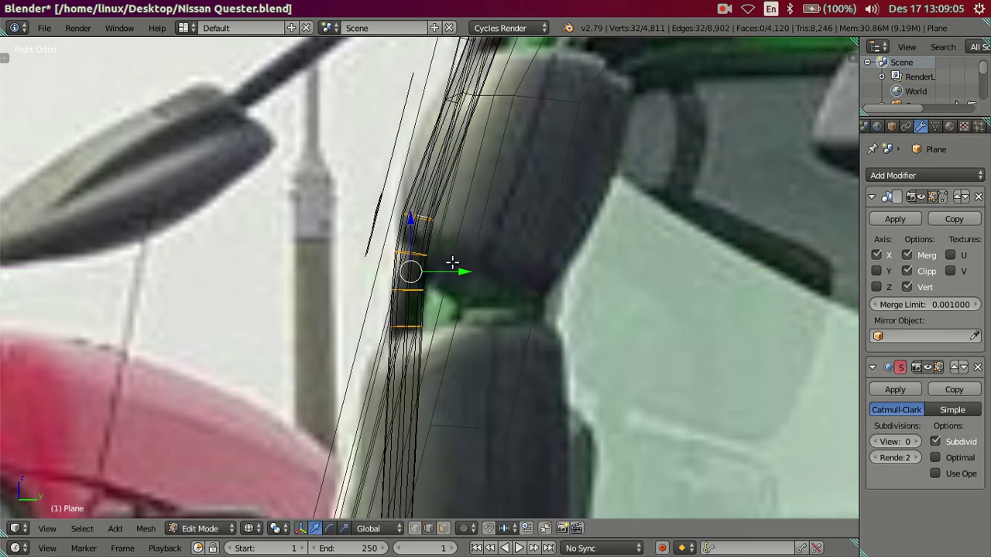
{"action": "key", "text": "z"}
{"action": "key", "text": "a"}
{"action": "scroll", "coordinate": [440, 244], "scroll_direction": "up", "scroll_amount": 2}
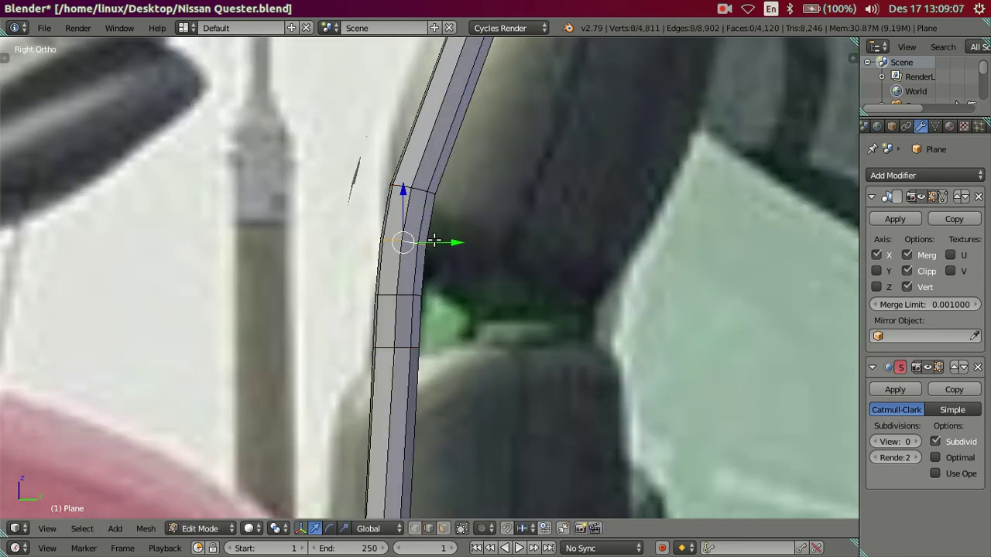
{"action": "left_click_drag", "start_coordinate": [434, 241], "coordinate": [449, 242]}
{"action": "left_click", "coordinate": [449, 242]}
{"action": "key", "text": "a"}
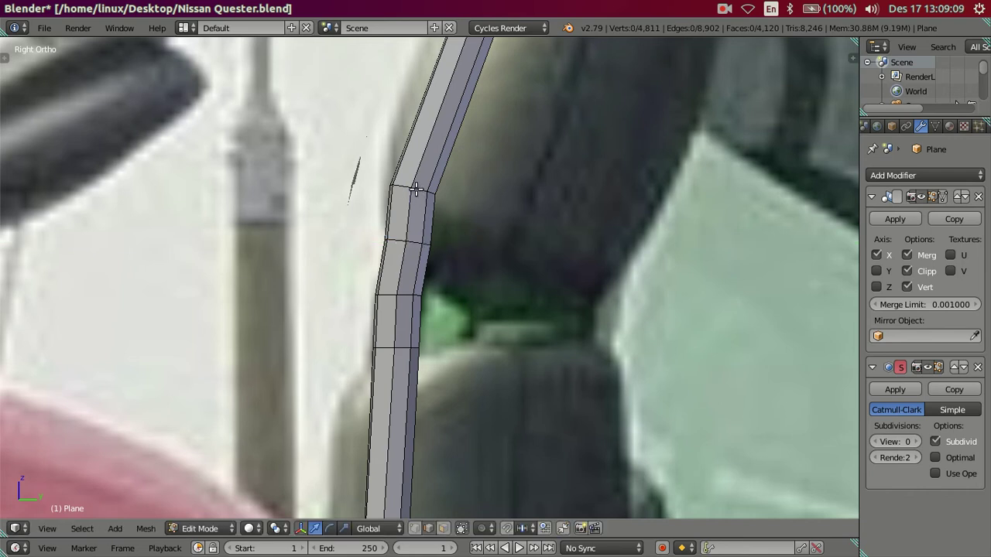
Shift the upper-bend edge loop along Y and tilt it about 7° to follow the photo
{"action": "left_click_drag", "start_coordinate": [458, 191], "coordinate": [473, 197]}
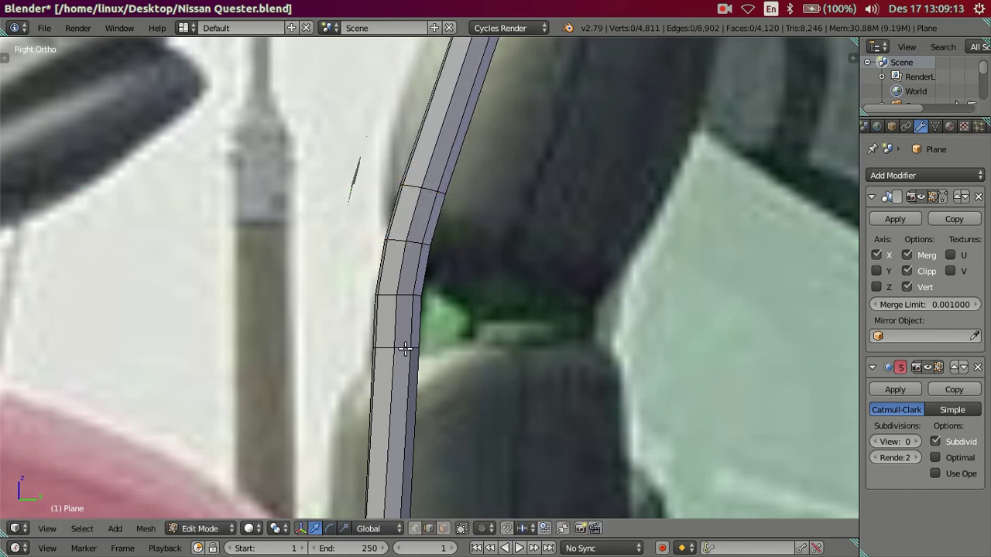
{"action": "left_click_drag", "start_coordinate": [448, 343], "coordinate": [437, 332]}
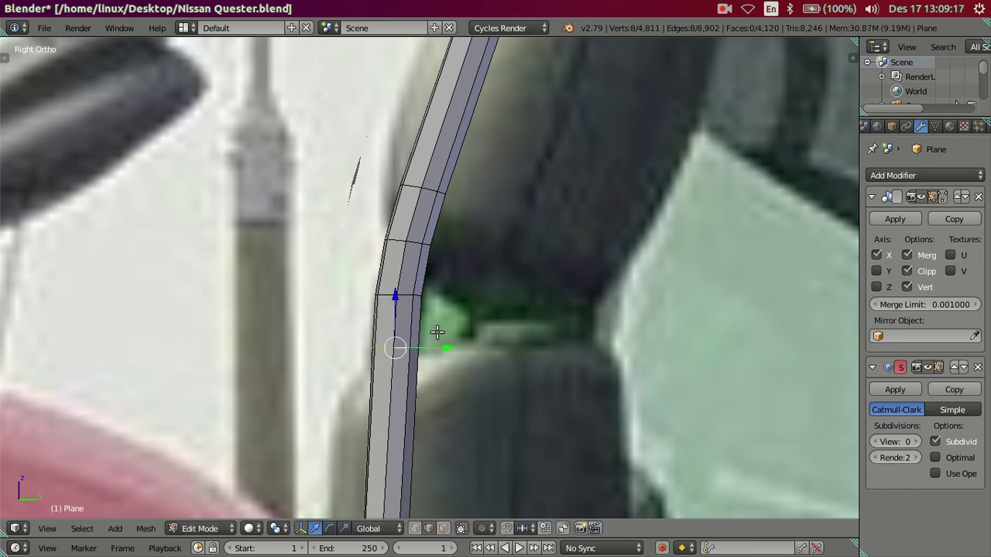
{"action": "key", "text": "r"}
{"action": "left_click", "coordinate": [510, 329]}
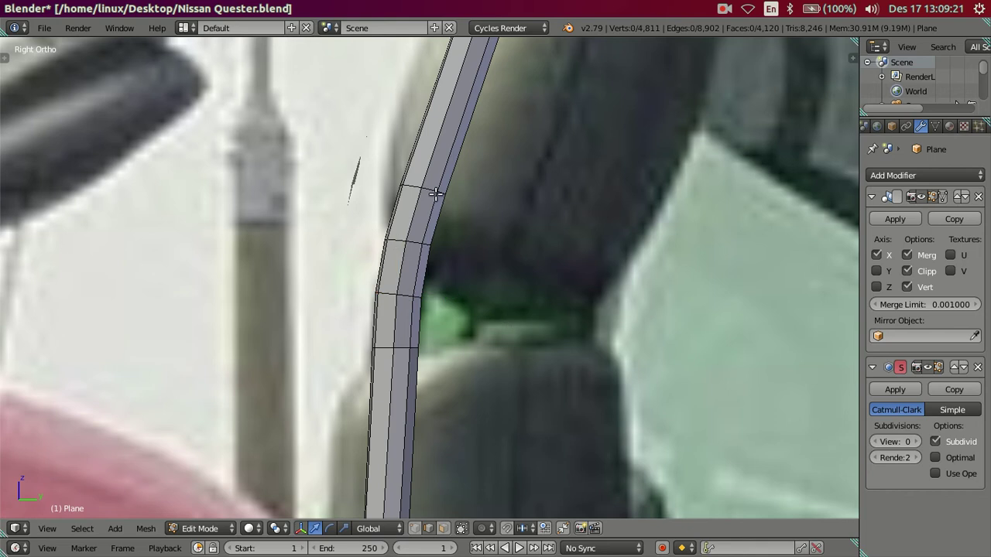
{"action": "key", "text": "r"}
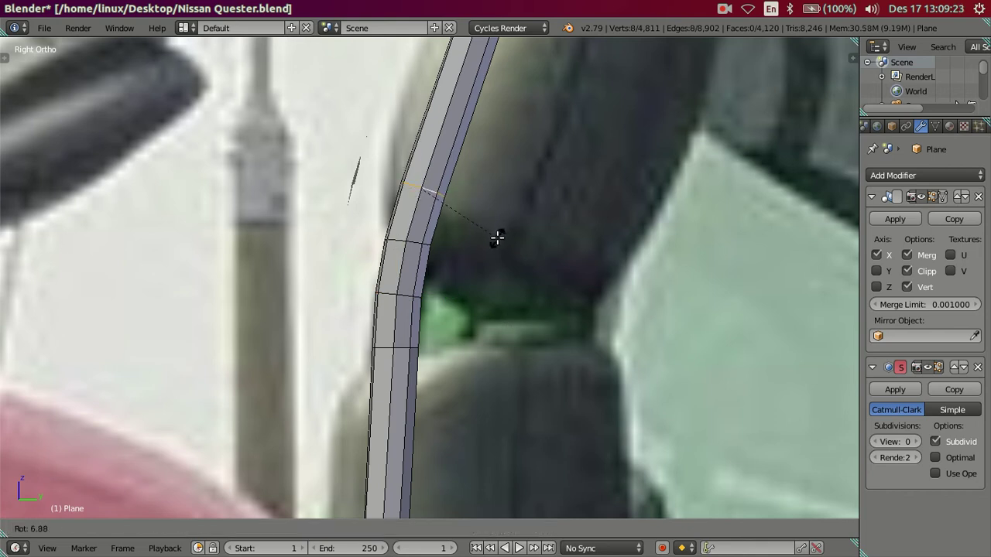
{"action": "left_click", "coordinate": [497, 238]}
{"action": "scroll", "coordinate": [493, 217], "scroll_direction": "down", "scroll_amount": 3}
{"action": "scroll", "coordinate": [480, 325], "scroll_direction": "up", "scroll_amount": 1}
Switch to wireframe shading and frame the mirror arm for editing
{"action": "scroll", "coordinate": [475, 341], "scroll_direction": "up", "scroll_amount": 1}
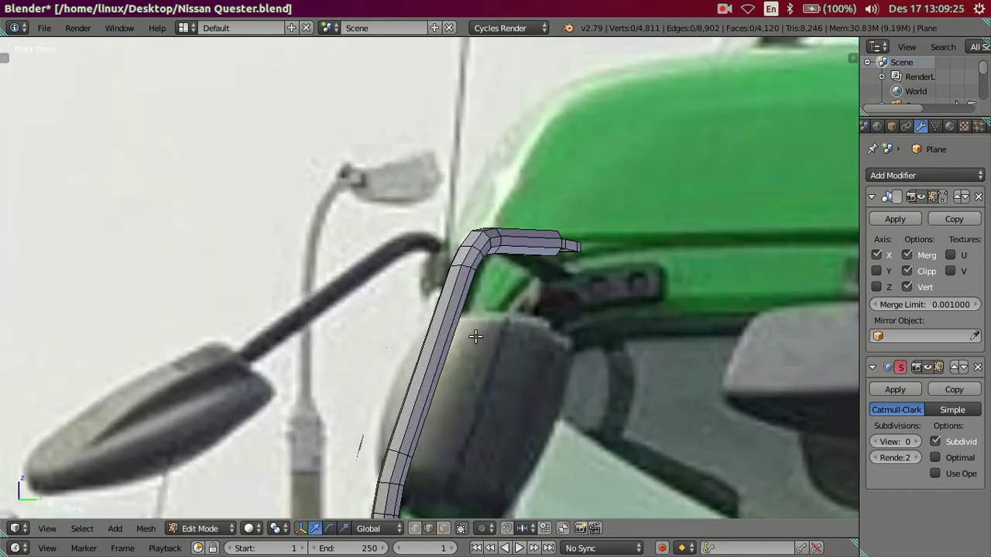
{"action": "key", "text": "z"}
{"action": "key", "text": "z"}
{"action": "mouse_move", "coordinate": [570, 272]}
{"action": "middle_mouse_down"}
{"action": "mouse_move", "coordinate": [564, 310]}
{"action": "mouse_move", "coordinate": [621, 307]}
{"action": "mouse_move", "coordinate": [628, 413]}
{"action": "mouse_move", "coordinate": [493, 258]}
{"action": "mouse_move", "coordinate": [539, 331]}
{"action": "mouse_move", "coordinate": [575, 338]}
{"action": "mouse_move", "coordinate": [503, 289]}
{"action": "mouse_move", "coordinate": [539, 332]}
{"action": "mouse_move", "coordinate": [522, 356]}
{"action": "middle_mouse_up"}
{"action": "scroll", "coordinate": [622, 307], "scroll_direction": "down", "scroll_amount": 5}
{"action": "scroll", "coordinate": [534, 255], "scroll_direction": "up", "scroll_amount": 3}
{"action": "mouse_move", "coordinate": [534, 255]}
{"action": "middle_mouse_down"}
{"action": "mouse_move", "coordinate": [564, 243]}
{"action": "mouse_move", "coordinate": [488, 336]}
{"action": "mouse_move", "coordinate": [488, 376]}
{"action": "mouse_move", "coordinate": [422, 341]}
{"action": "mouse_move", "coordinate": [385, 268]}
{"action": "mouse_move", "coordinate": [498, 425]}
{"action": "middle_mouse_up"}
{"action": "scroll", "coordinate": [544, 394], "scroll_direction": "up", "scroll_amount": 4}
{"action": "middle_click_drag", "start_coordinate": [544, 394], "coordinate": [380, 320], "text": "shift"}
{"action": "scroll", "coordinate": [380, 321], "scroll_direction": "up", "scroll_amount": 3}
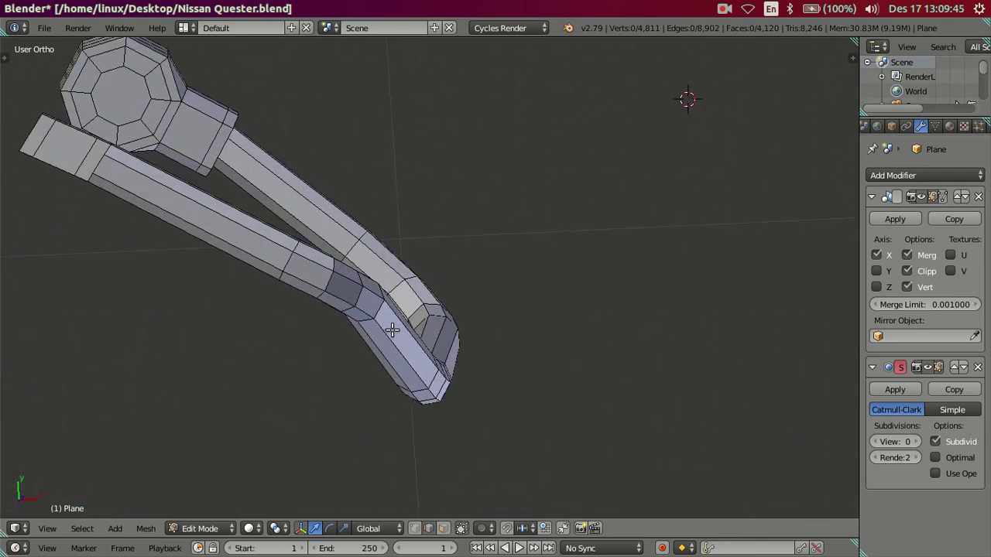
In Top Ortho, shift the outer-bend edge loop about -0.0267 along Y
{"action": "key", "text": "KP_7"}
{"action": "scroll", "coordinate": [404, 329], "scroll_direction": "up", "scroll_amount": 1}
{"action": "scroll", "coordinate": [398, 325], "scroll_direction": "up", "scroll_amount": 1}
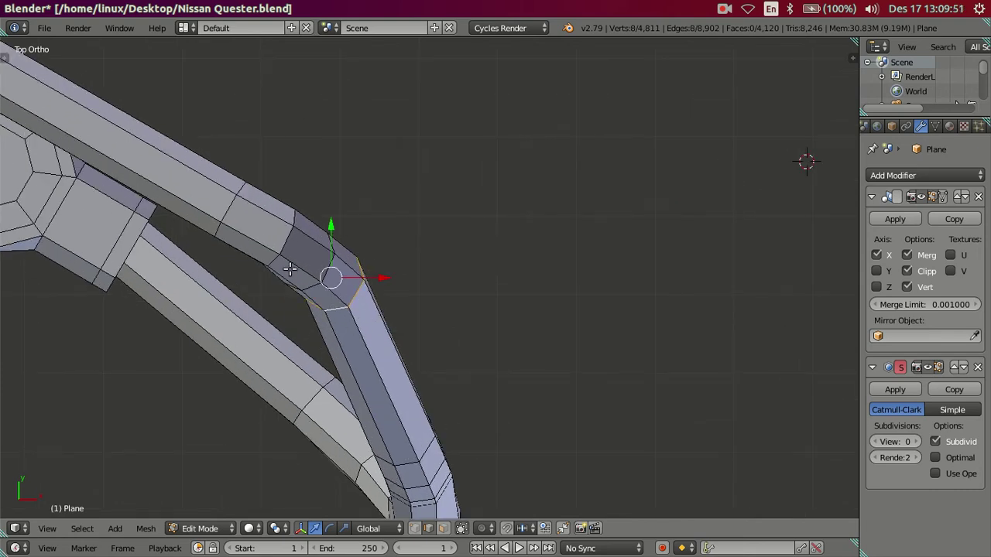
{"action": "left_click_drag", "start_coordinate": [331, 227], "coordinate": [317, 248]}
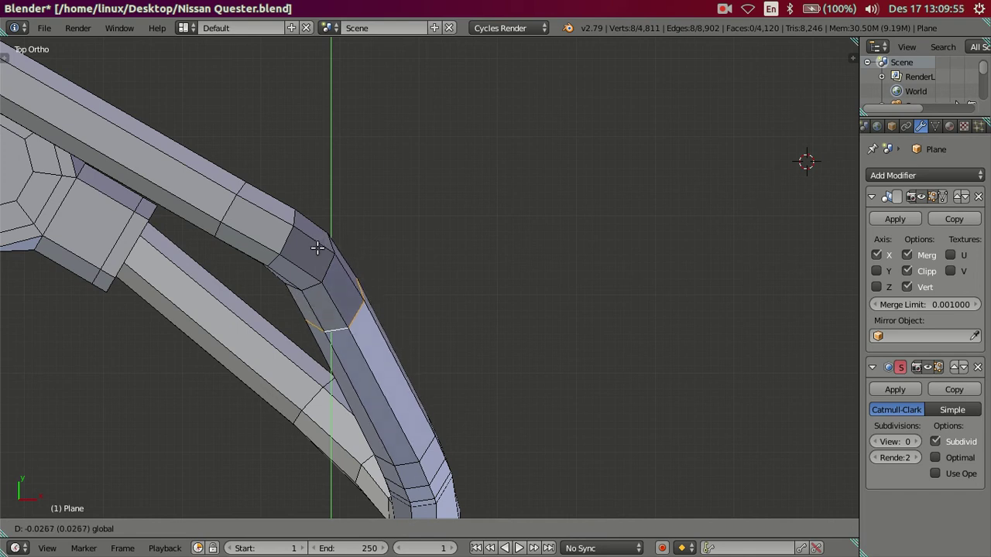
{"action": "left_click", "coordinate": [317, 248]}
{"action": "scroll", "coordinate": [367, 290], "scroll_direction": "down", "scroll_amount": 3}
{"action": "middle_click_drag", "start_coordinate": [367, 290], "coordinate": [432, 238]}
{"action": "mouse_move", "coordinate": [497, 322]}
{"action": "middle_mouse_down"}
{"action": "mouse_move", "coordinate": [384, 239]}
{"action": "mouse_move", "coordinate": [398, 222]}
{"action": "mouse_move", "coordinate": [470, 263]}
{"action": "mouse_move", "coordinate": [420, 268]}
{"action": "mouse_move", "coordinate": [421, 243]}
{"action": "mouse_move", "coordinate": [438, 313]}
{"action": "middle_mouse_up"}
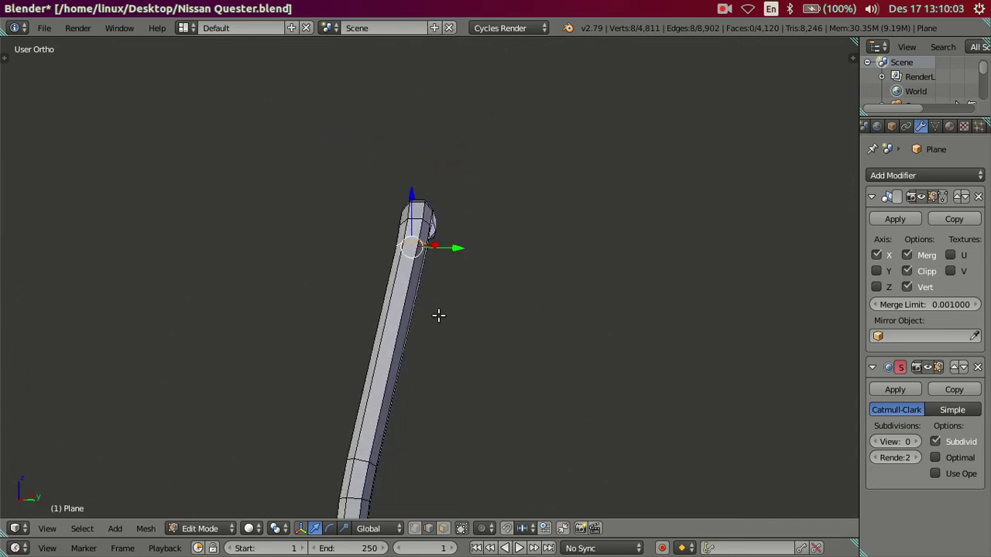
Rotate the selected upper edge loop slightly and nudge it along Y
{"action": "scroll", "coordinate": [462, 334], "scroll_direction": "up", "scroll_amount": 2}
{"action": "scroll", "coordinate": [481, 312], "scroll_direction": "up", "scroll_amount": 3}
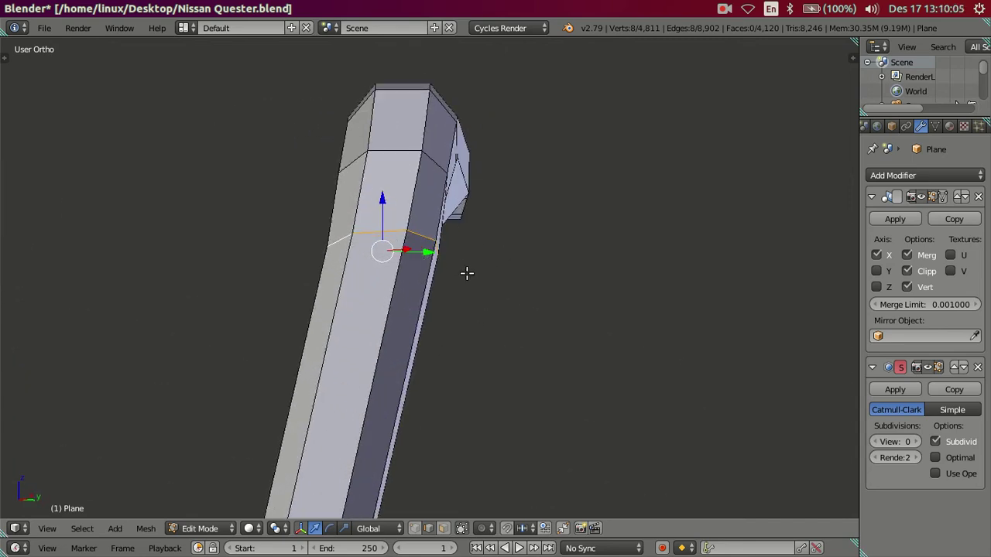
{"action": "scroll", "coordinate": [464, 279], "scroll_direction": "down", "scroll_amount": 2}
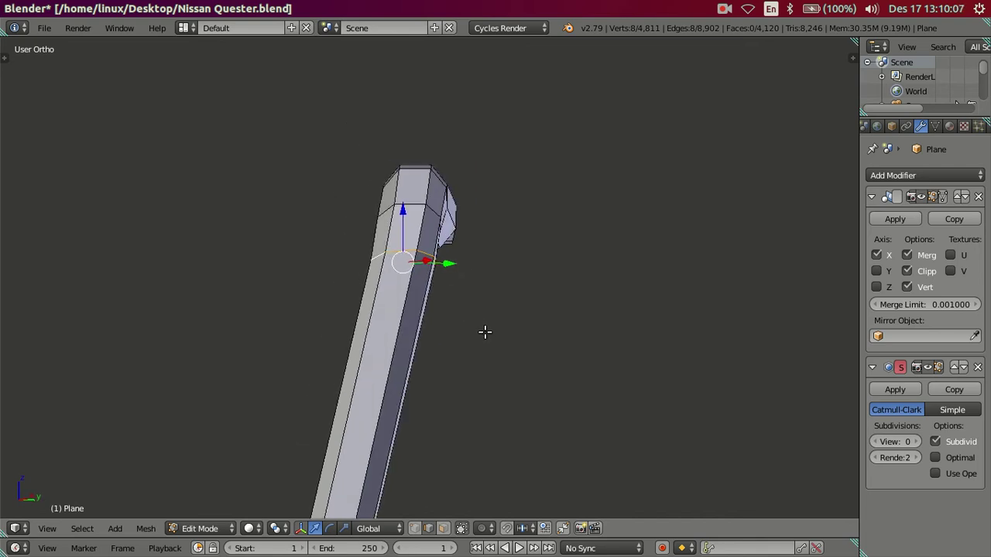
{"action": "key", "text": "r"}
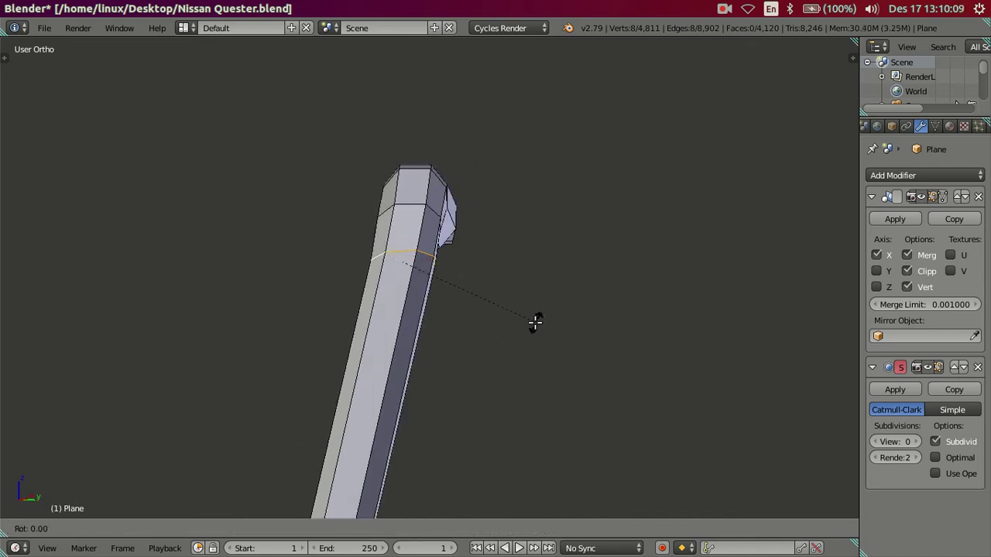
{"action": "left_click", "coordinate": [522, 335]}
{"action": "left_click_drag", "start_coordinate": [445, 261], "coordinate": [442, 261]}
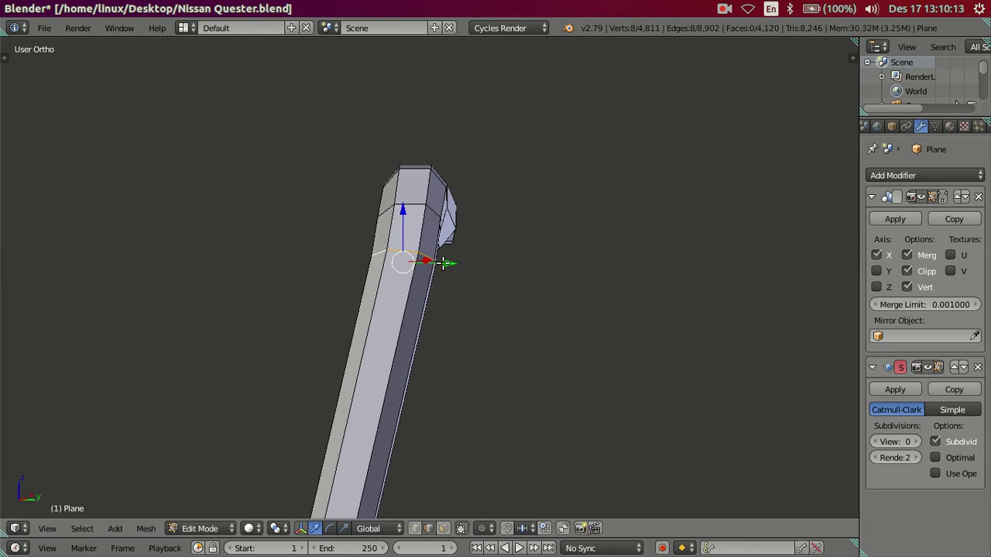
{"action": "scroll", "coordinate": [436, 338], "scroll_direction": "down", "scroll_amount": 5}
Compare the tube with the side reference photo, cancel a rotation and clear the selection
{"action": "key", "text": "KP_3"}
{"action": "mouse_move", "coordinate": [459, 355]}
{"action": "middle_mouse_down"}
{"action": "mouse_move", "coordinate": [522, 342]}
{"action": "mouse_move", "coordinate": [488, 364]}
{"action": "mouse_move", "coordinate": [475, 323]}
{"action": "middle_mouse_up"}
{"action": "scroll", "coordinate": [475, 323], "scroll_direction": "up", "scroll_amount": 2}
{"action": "scroll", "coordinate": [506, 339], "scroll_direction": "up", "scroll_amount": 2}
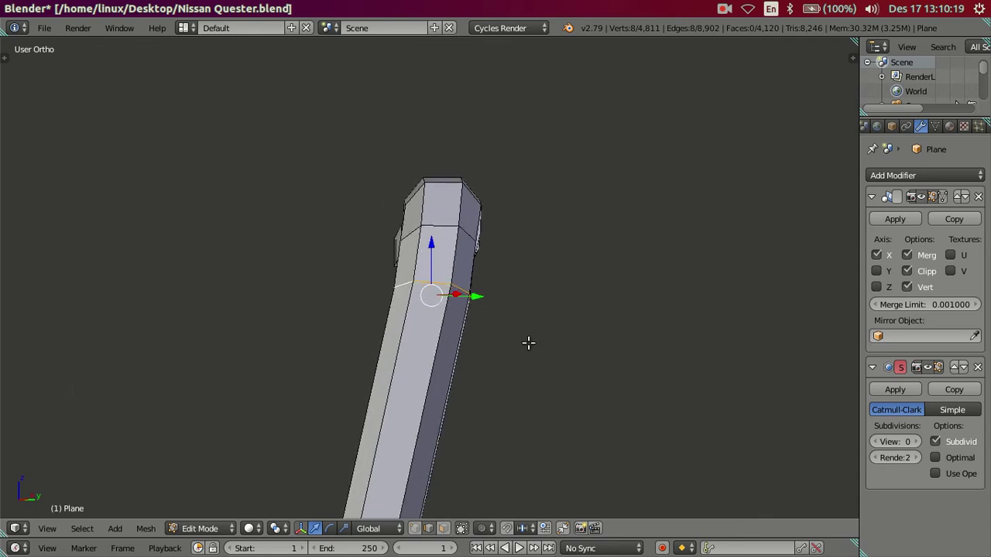
{"action": "key", "text": "r"}
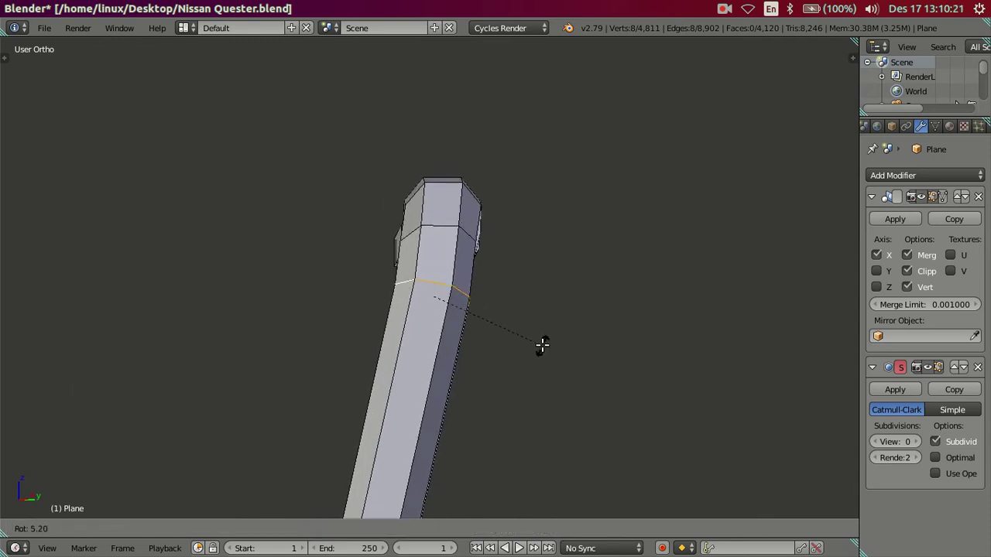
{"action": "key", "text": "Escape"}
{"action": "key", "text": "a"}
Tilt another upper edge loop about 7.5° to ease the curve
{"action": "mouse_move", "coordinate": [475, 248]}
{"action": "middle_mouse_down"}
{"action": "mouse_move", "coordinate": [485, 326]}
{"action": "mouse_move", "coordinate": [469, 277]}
{"action": "mouse_move", "coordinate": [438, 305]}
{"action": "mouse_move", "coordinate": [439, 318]}
{"action": "mouse_move", "coordinate": [450, 289]}
{"action": "middle_mouse_up"}
{"action": "scroll", "coordinate": [450, 288], "scroll_direction": "up", "scroll_amount": 2}
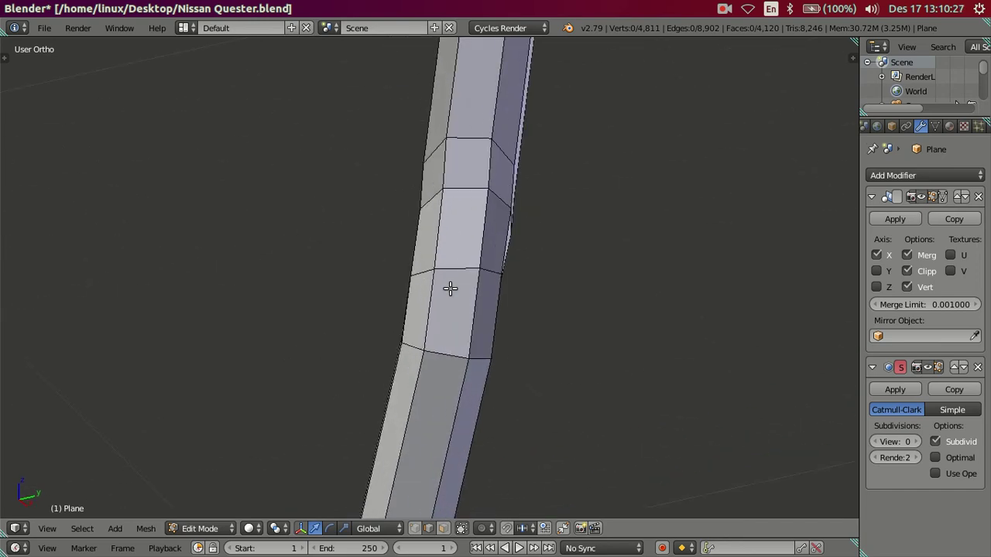
{"action": "mouse_move", "coordinate": [526, 305]}
{"action": "middle_mouse_down"}
{"action": "mouse_move", "coordinate": [506, 305]}
{"action": "mouse_move", "coordinate": [503, 343]}
{"action": "mouse_move", "coordinate": [461, 252]}
{"action": "middle_mouse_up"}
{"action": "key", "text": "r"}
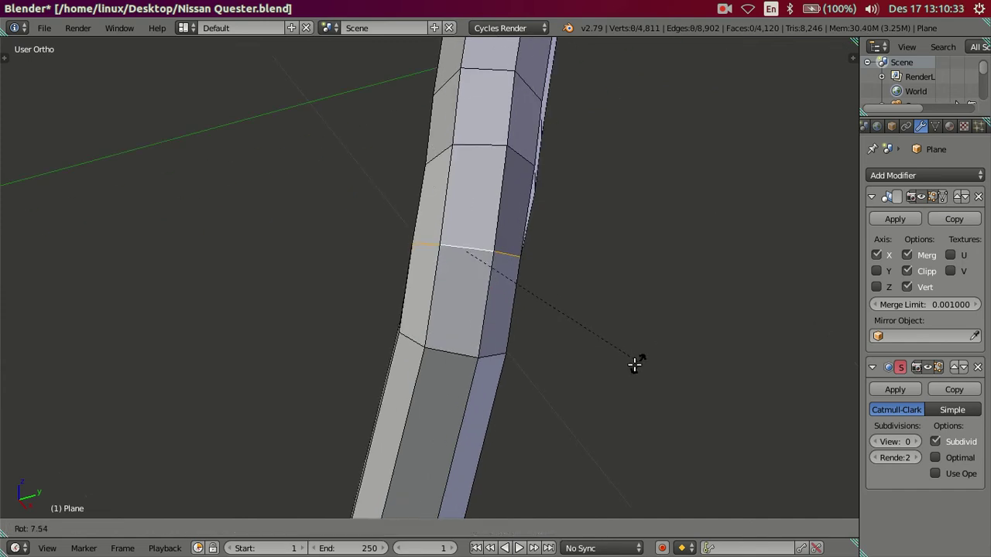
{"action": "left_click", "coordinate": [632, 365]}
{"action": "mouse_move", "coordinate": [633, 365]}
{"action": "middle_mouse_down"}
{"action": "mouse_move", "coordinate": [467, 256]}
{"action": "mouse_move", "coordinate": [420, 338]}
{"action": "mouse_move", "coordinate": [398, 281]}
{"action": "mouse_move", "coordinate": [400, 250]}
{"action": "mouse_move", "coordinate": [529, 276]}
{"action": "mouse_move", "coordinate": [632, 237]}
{"action": "mouse_move", "coordinate": [519, 274]}
{"action": "mouse_move", "coordinate": [603, 219]}
{"action": "middle_mouse_up"}
{"action": "key", "text": "s"}
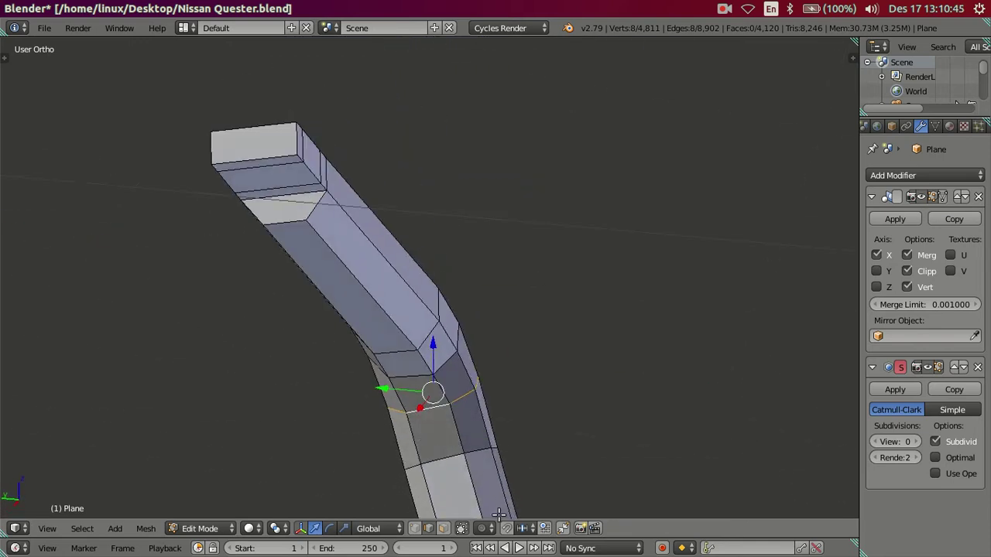
Confirm the loop's reshaping and view the bend from Top Ortho in wireframe
{"action": "left_click", "coordinate": [518, 110]}
{"action": "mouse_move", "coordinate": [447, 267]}
{"action": "middle_mouse_down"}
{"action": "mouse_move", "coordinate": [247, 340]}
{"action": "mouse_move", "coordinate": [500, 195]}
{"action": "mouse_move", "coordinate": [444, 217]}
{"action": "mouse_move", "coordinate": [413, 245]}
{"action": "mouse_move", "coordinate": [380, 372]}
{"action": "mouse_move", "coordinate": [391, 438]}
{"action": "mouse_move", "coordinate": [459, 331]}
{"action": "middle_mouse_up"}
{"action": "key", "text": "KP_7"}
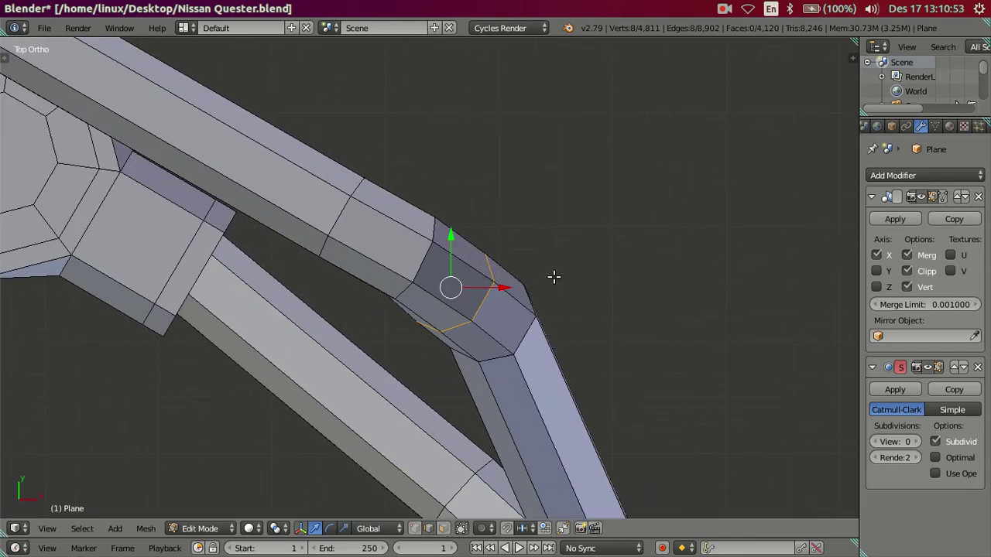
{"action": "key", "text": "z"}
{"action": "key", "text": "z"}
{"action": "mouse_move", "coordinate": [555, 279]}
{"action": "middle_mouse_down"}
{"action": "mouse_move", "coordinate": [485, 183]}
{"action": "mouse_move", "coordinate": [584, 115]}
{"action": "mouse_move", "coordinate": [663, 87]}
{"action": "mouse_move", "coordinate": [586, 137]}
{"action": "mouse_move", "coordinate": [478, 284]}
{"action": "mouse_move", "coordinate": [597, 240]}
{"action": "middle_mouse_up"}
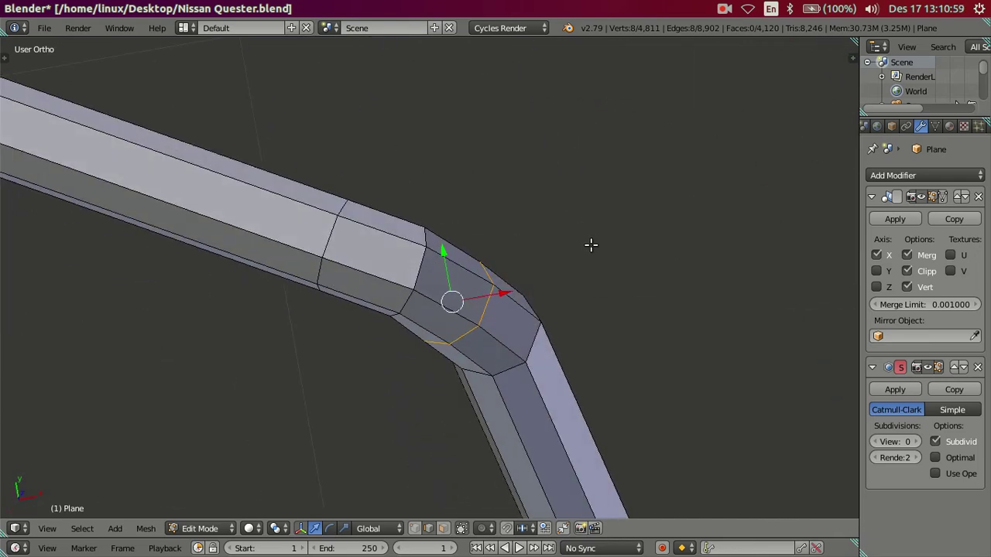
{"action": "key", "text": "KP_7"}
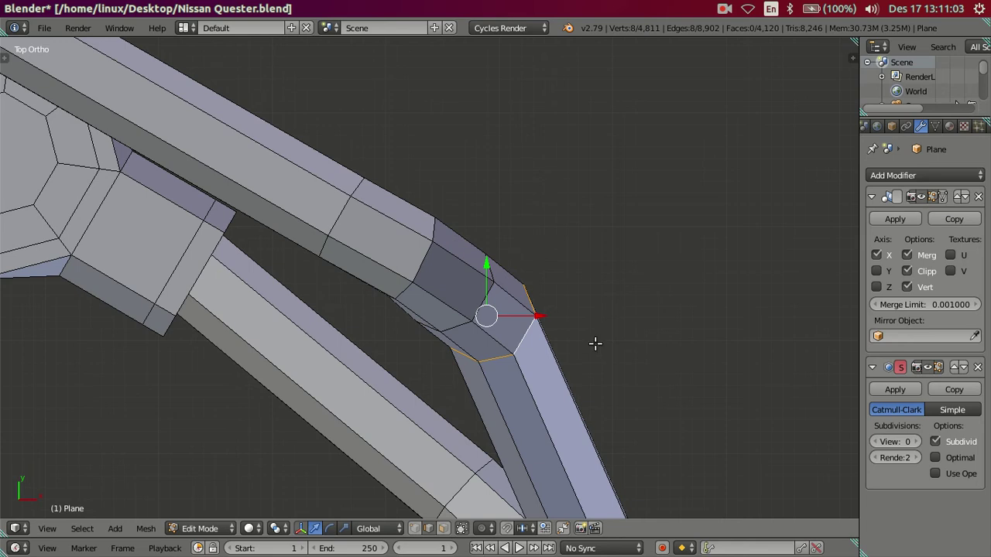
Rotate the bend edge loop a few degrees in two passes, seen from above
{"action": "key", "text": "r"}
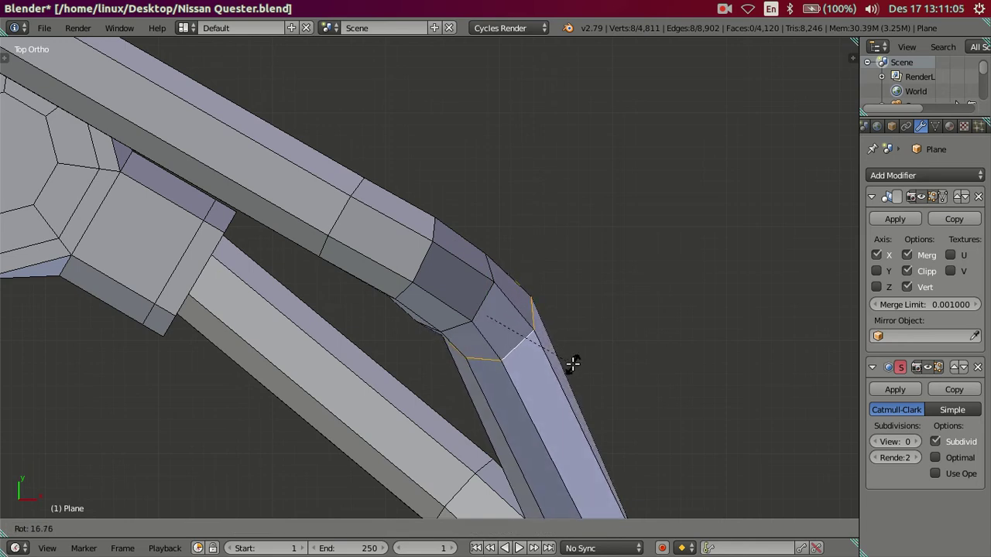
{"action": "left_click", "coordinate": [572, 363]}
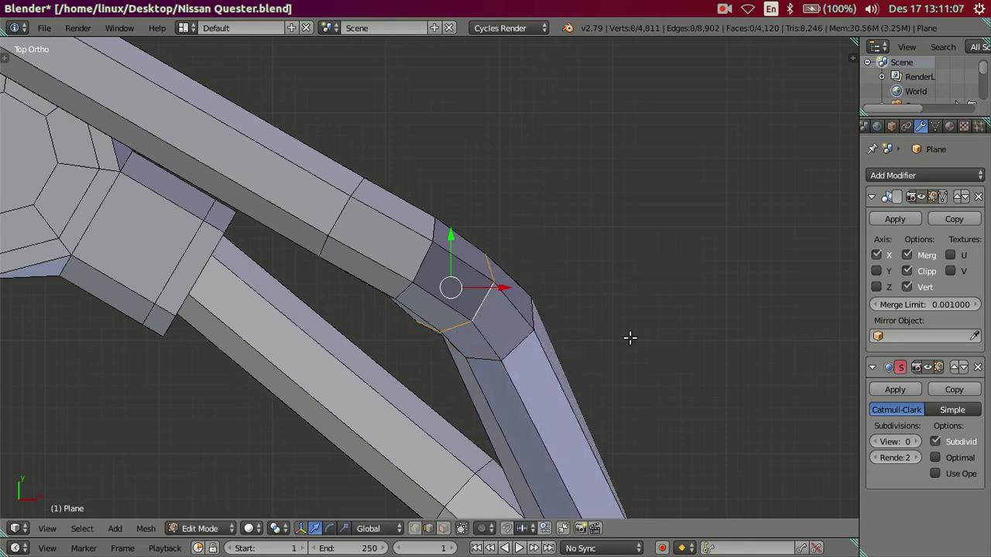
{"action": "key", "text": "r"}
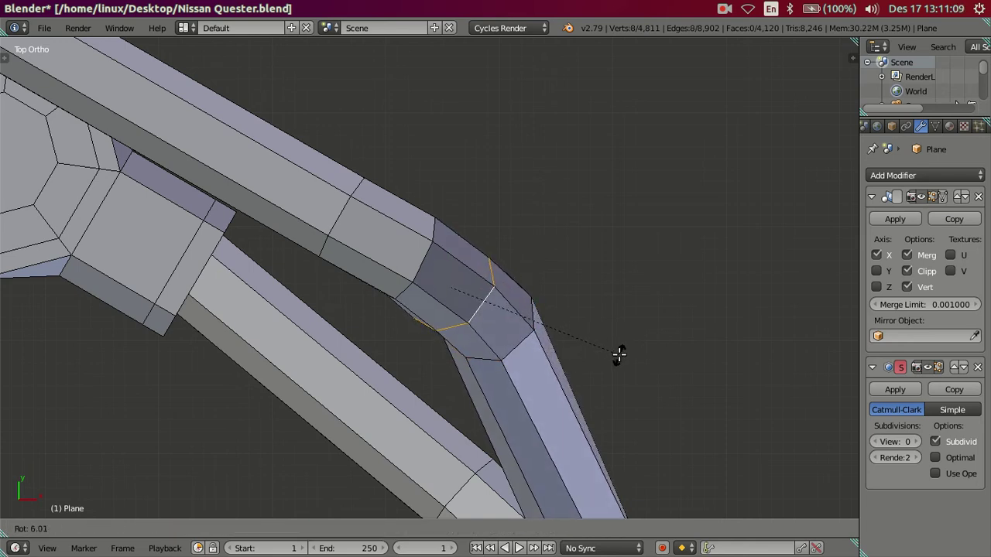
{"action": "left_click", "coordinate": [615, 358]}
{"action": "mouse_move", "coordinate": [602, 364]}
{"action": "middle_mouse_down"}
{"action": "mouse_move", "coordinate": [632, 125]}
{"action": "mouse_move", "coordinate": [668, 93]}
{"action": "mouse_move", "coordinate": [537, 287]}
{"action": "mouse_move", "coordinate": [464, 237]}
{"action": "mouse_move", "coordinate": [469, 495]}
{"action": "mouse_move", "coordinate": [403, 345]}
{"action": "mouse_move", "coordinate": [387, 368]}
{"action": "mouse_move", "coordinate": [520, 396]}
{"action": "middle_mouse_up"}
Rotate the first loop of the bend a few degrees from the top view
{"action": "key", "text": "KP_7"}
{"action": "scroll", "coordinate": [460, 298], "scroll_direction": "up", "scroll_amount": 5}
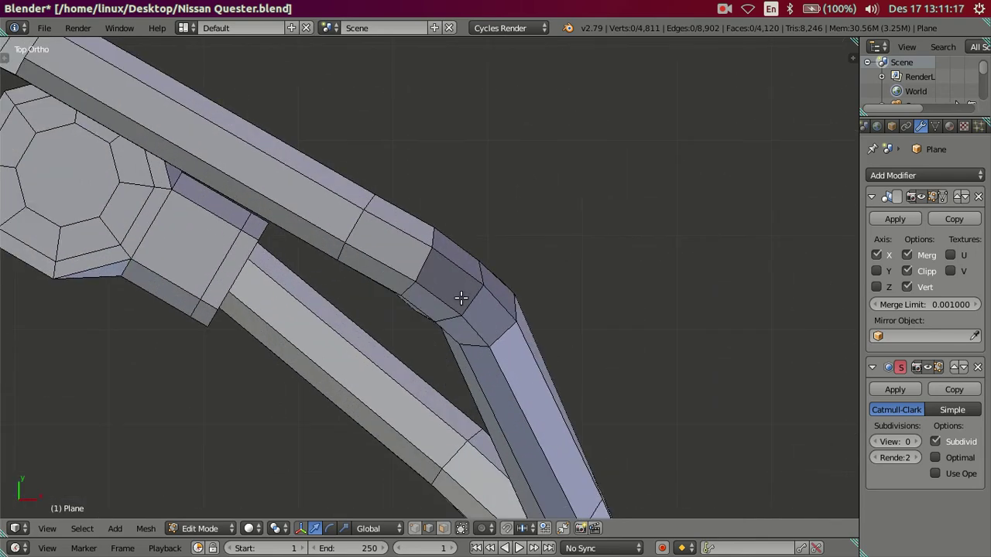
{"action": "key", "text": "r"}
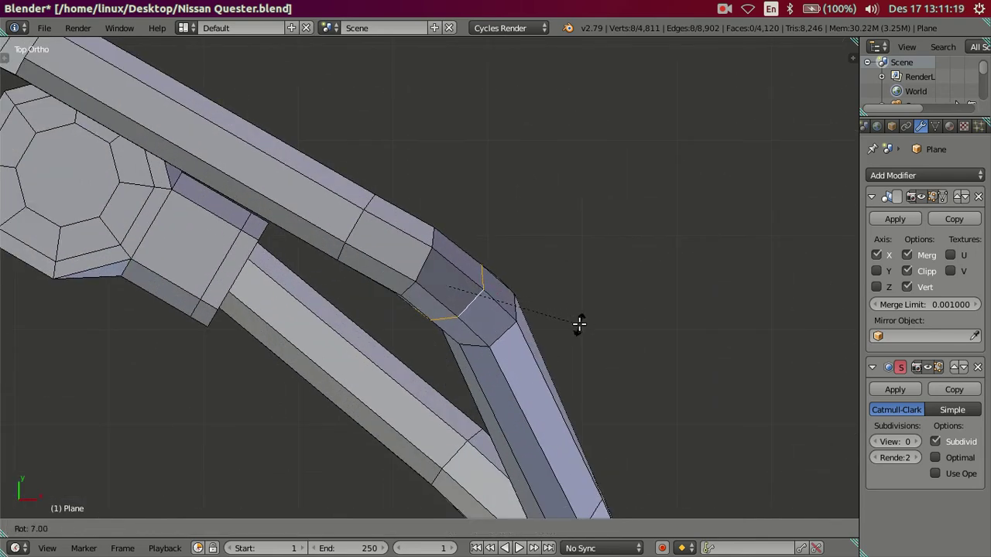
{"action": "key", "text": "Return"}
{"action": "key", "text": "a"}
{"action": "key", "text": "r"}
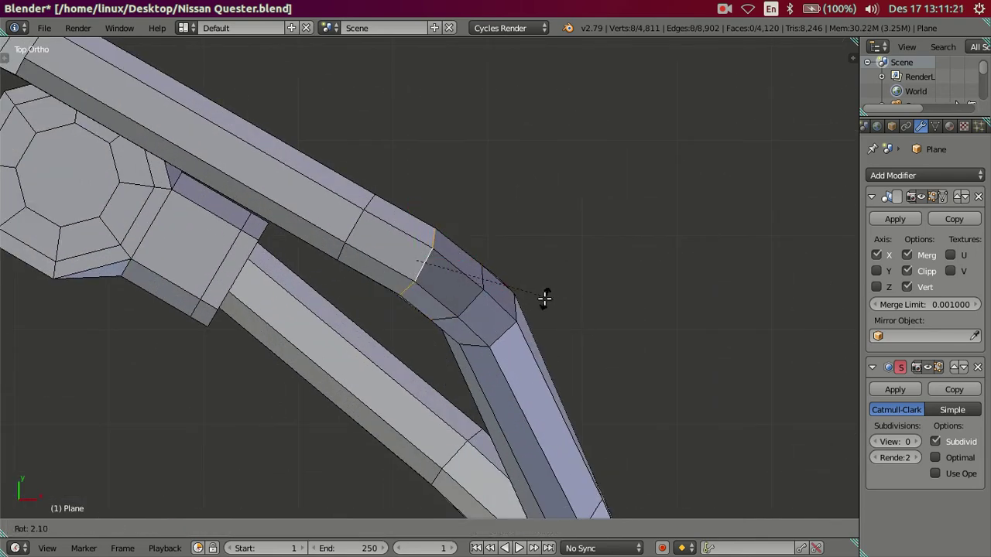
{"action": "left_click", "coordinate": [535, 311]}
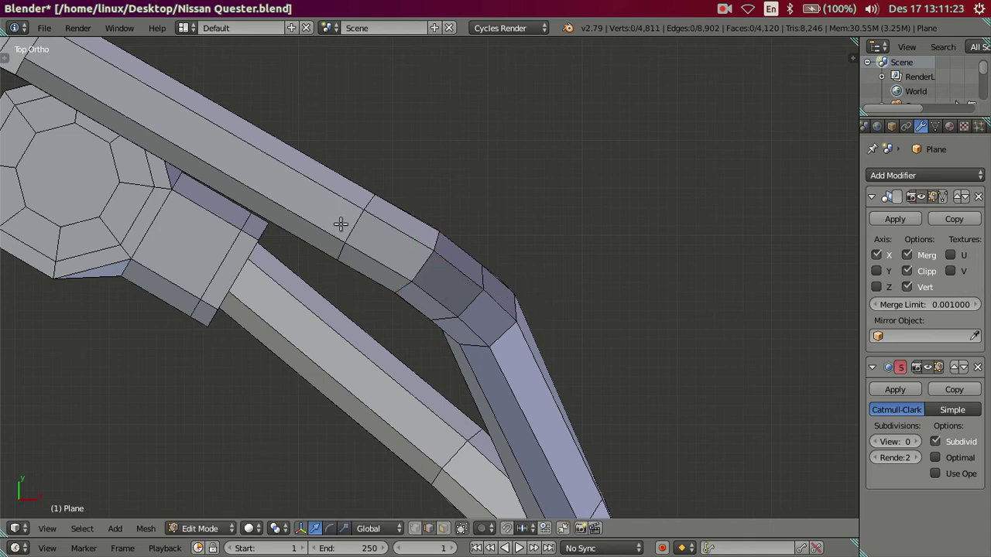
Select another edge loop at the bend and view it from directly above
{"action": "scroll", "coordinate": [398, 259], "scroll_direction": "down", "scroll_amount": 5}
{"action": "mouse_move", "coordinate": [470, 365]}
{"action": "middle_mouse_down"}
{"action": "mouse_move", "coordinate": [584, 177]}
{"action": "mouse_move", "coordinate": [681, 139]}
{"action": "mouse_move", "coordinate": [695, 106]}
{"action": "middle_mouse_up"}
{"action": "scroll", "coordinate": [526, 274], "scroll_direction": "up", "scroll_amount": 1}
{"action": "scroll", "coordinate": [495, 313], "scroll_direction": "up", "scroll_amount": 1}
{"action": "scroll", "coordinate": [451, 343], "scroll_direction": "up", "scroll_amount": 2}
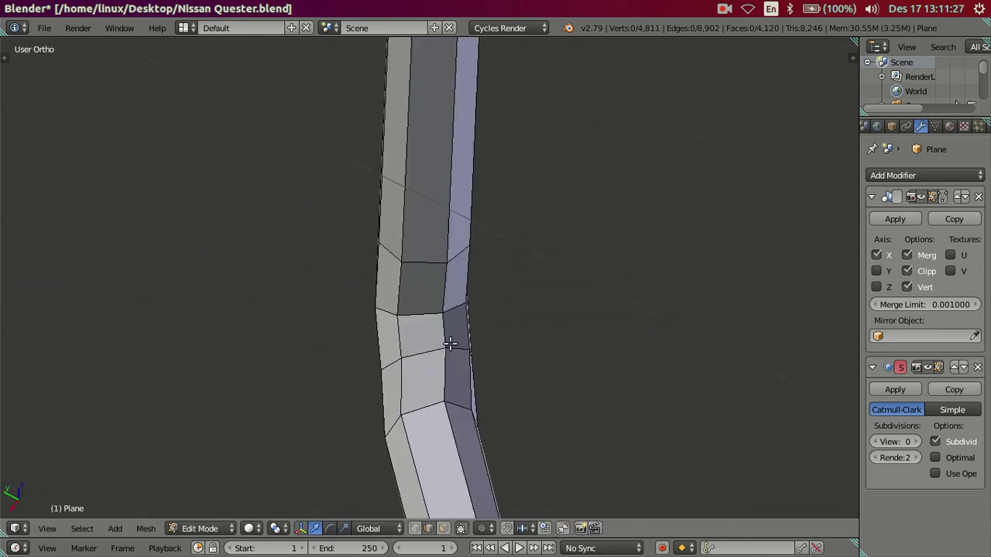
{"action": "scroll", "coordinate": [434, 347], "scroll_direction": "up", "scroll_amount": 1}
{"action": "right_click", "coordinate": [413, 352], "text": "alt"}
{"action": "mouse_move", "coordinate": [602, 352]}
{"action": "middle_mouse_down"}
{"action": "mouse_move", "coordinate": [522, 469]}
{"action": "mouse_move", "coordinate": [572, 394]}
{"action": "middle_mouse_up"}
{"action": "key", "text": "KP_7"}
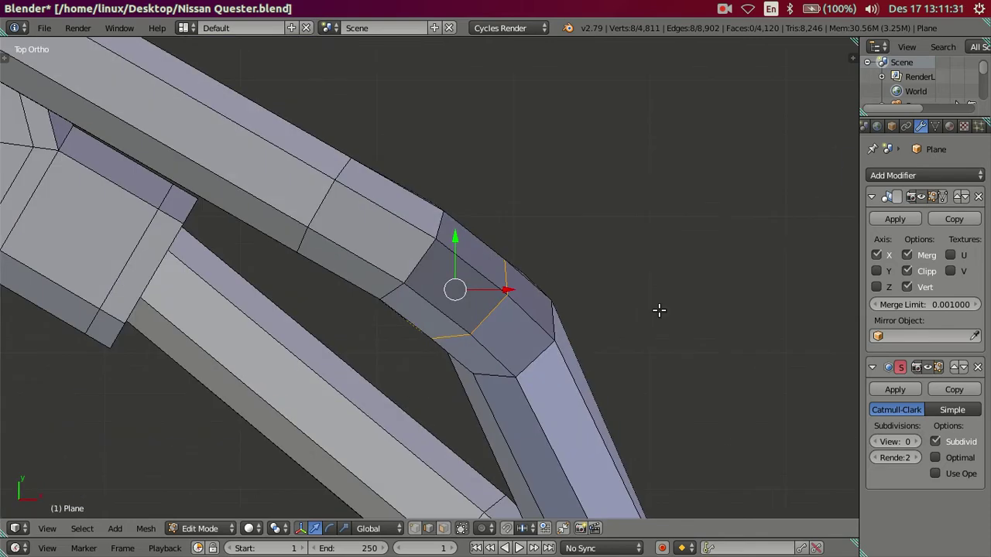
{"action": "key", "text": "s"}
{"action": "key", "text": "Escape"}
Review the rounded elbow in object mode, then return to editing and deselect all
{"action": "key", "text": "Tab"}
{"action": "scroll", "coordinate": [628, 170], "scroll_direction": "down", "scroll_amount": 5}
{"action": "scroll", "coordinate": [600, 206], "scroll_direction": "down", "scroll_amount": 5}
{"action": "key", "text": "Tab"}
{"action": "mouse_move", "coordinate": [584, 226]}
{"action": "middle_mouse_down"}
{"action": "mouse_move", "coordinate": [622, 247]}
{"action": "mouse_move", "coordinate": [611, 216]}
{"action": "mouse_move", "coordinate": [622, 210]}
{"action": "mouse_move", "coordinate": [598, 292]}
{"action": "mouse_move", "coordinate": [559, 359]}
{"action": "mouse_move", "coordinate": [411, 487]}
{"action": "mouse_move", "coordinate": [493, 7]}
{"action": "middle_mouse_up"}
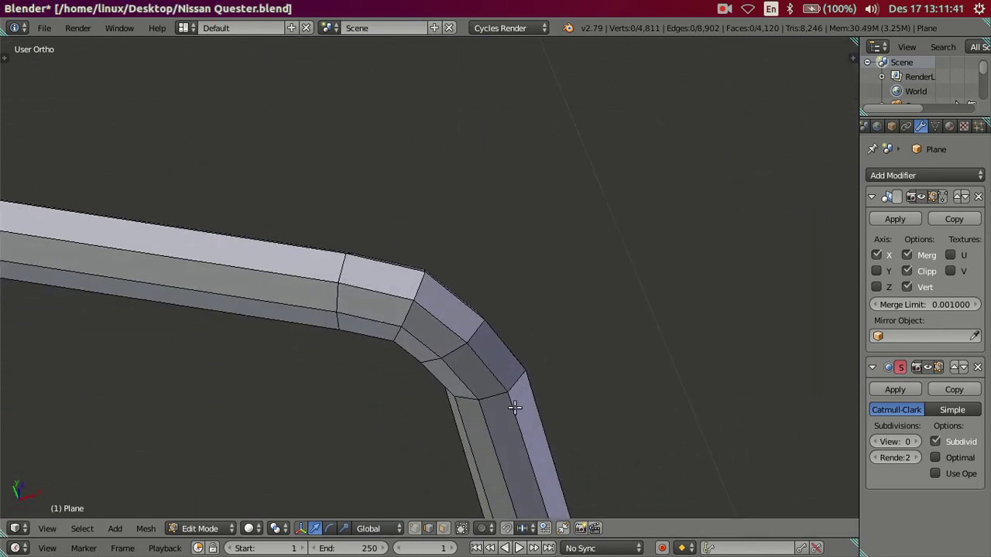
{"action": "middle_click_drag", "start_coordinate": [569, 360], "coordinate": [631, 328], "text": "alt"}
{"action": "scroll", "coordinate": [635, 323], "scroll_direction": "down", "scroll_amount": 2}
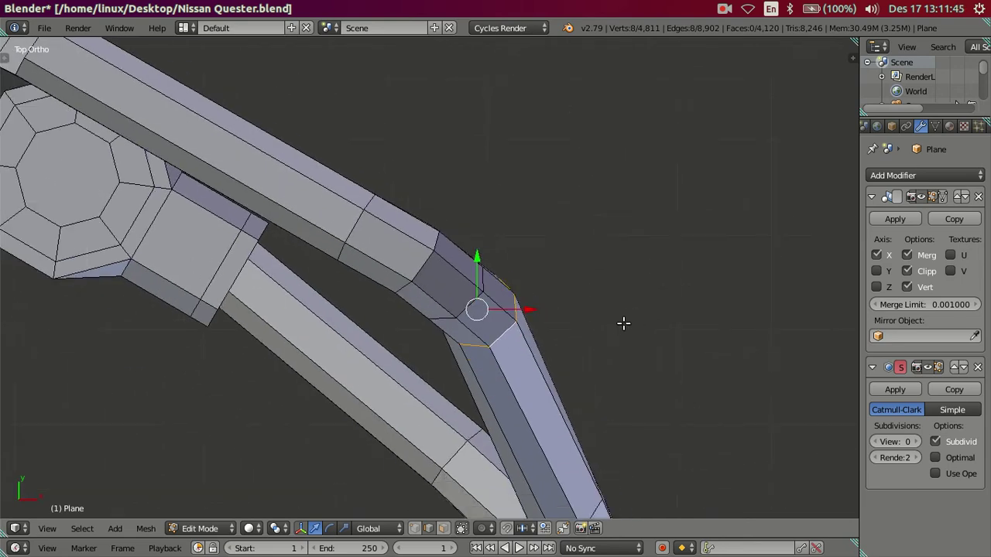
{"action": "scroll", "coordinate": [592, 334], "scroll_direction": "up", "scroll_amount": 2}
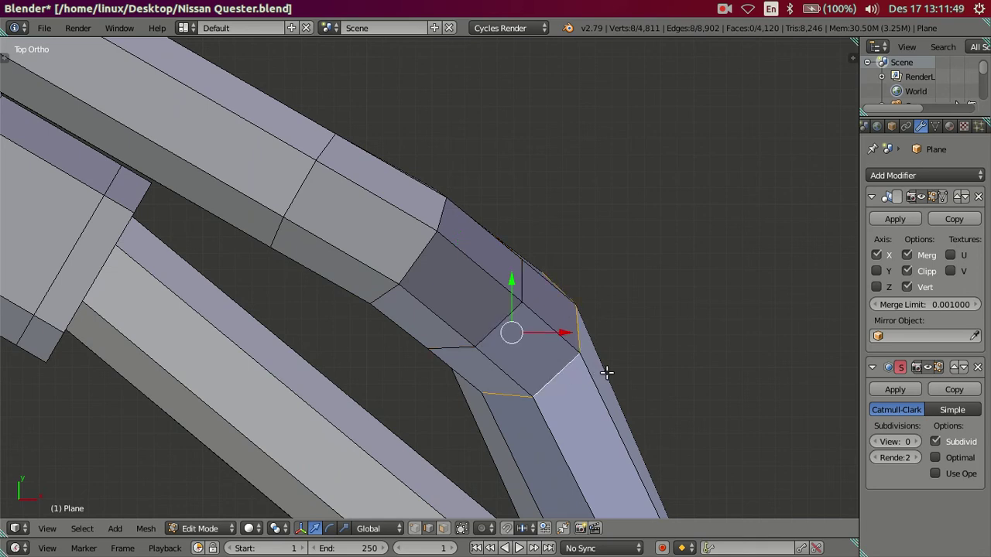
{"action": "scroll", "coordinate": [619, 371], "scroll_direction": "down", "scroll_amount": 1}
{"action": "scroll", "coordinate": [627, 370], "scroll_direction": "up", "scroll_amount": 2}
{"action": "key", "text": "a"}
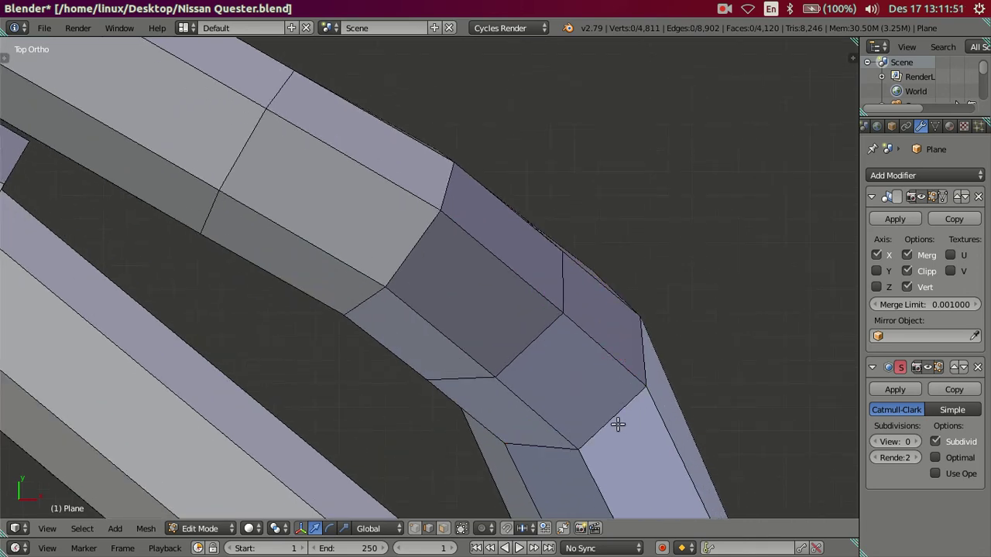
{"action": "scroll", "coordinate": [689, 366], "scroll_direction": "down", "scroll_amount": 2}
Tilt and reposition the first edge loop at the lower bend
{"action": "mouse_move", "coordinate": [692, 356]}
{"action": "middle_mouse_down"}
{"action": "mouse_move", "coordinate": [542, 411]}
{"action": "mouse_move", "coordinate": [665, 234]}
{"action": "mouse_move", "coordinate": [721, 192]}
{"action": "mouse_move", "coordinate": [743, 159]}
{"action": "middle_mouse_up"}
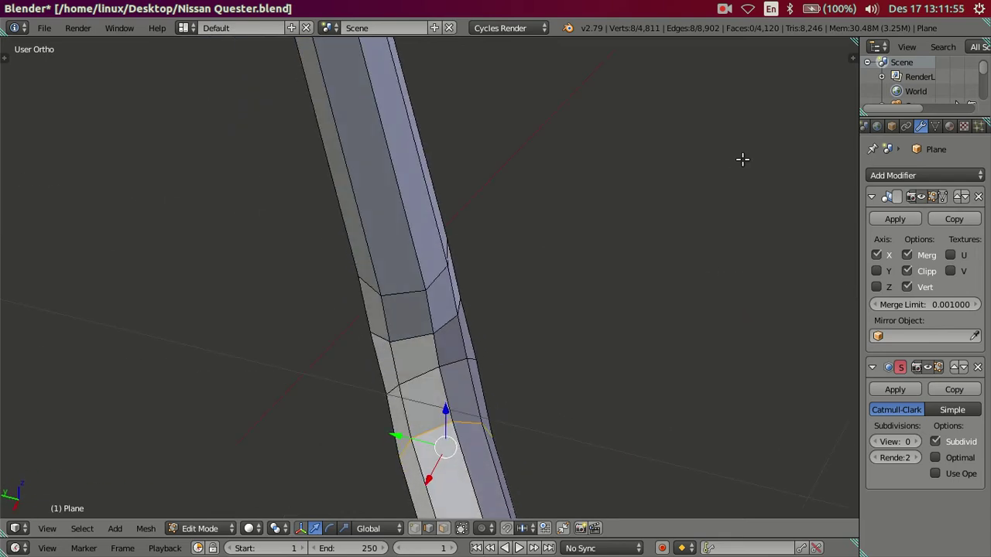
{"action": "mouse_move", "coordinate": [537, 332]}
{"action": "middle_mouse_down"}
{"action": "mouse_move", "coordinate": [557, 325]}
{"action": "mouse_move", "coordinate": [412, 392]}
{"action": "mouse_move", "coordinate": [433, 396]}
{"action": "middle_mouse_up"}
{"action": "key", "text": "r"}
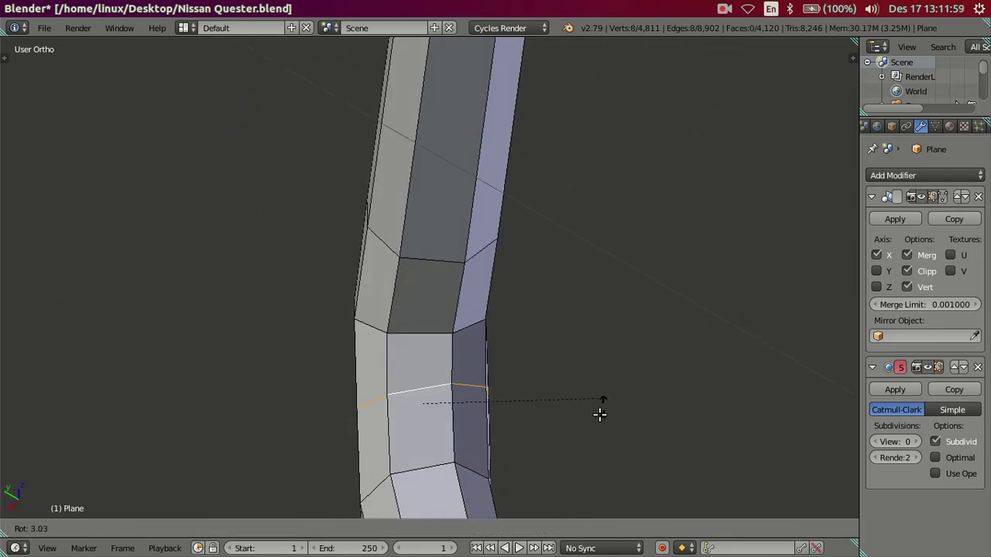
{"action": "left_click", "coordinate": [589, 421]}
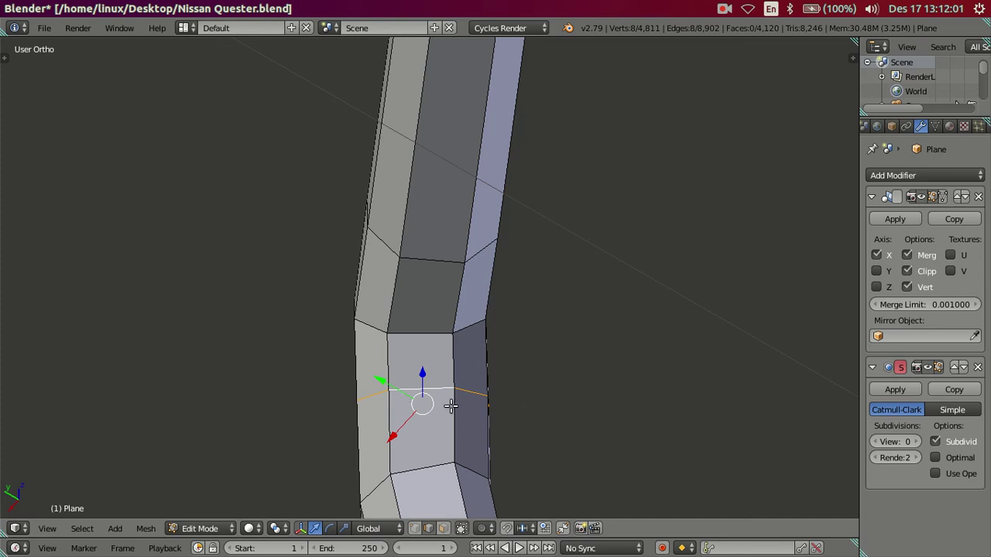
{"action": "key", "text": "g"}
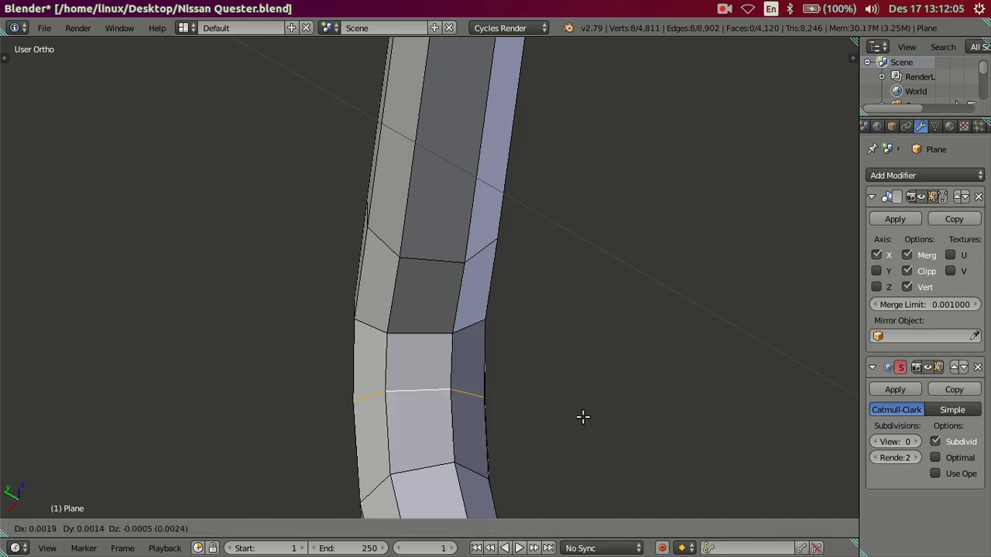
{"action": "left_click", "coordinate": [583, 416]}
Rotate and move the next bend edge loop, then deselect everything
{"action": "middle_click_drag", "start_coordinate": [570, 416], "coordinate": [578, 395]}
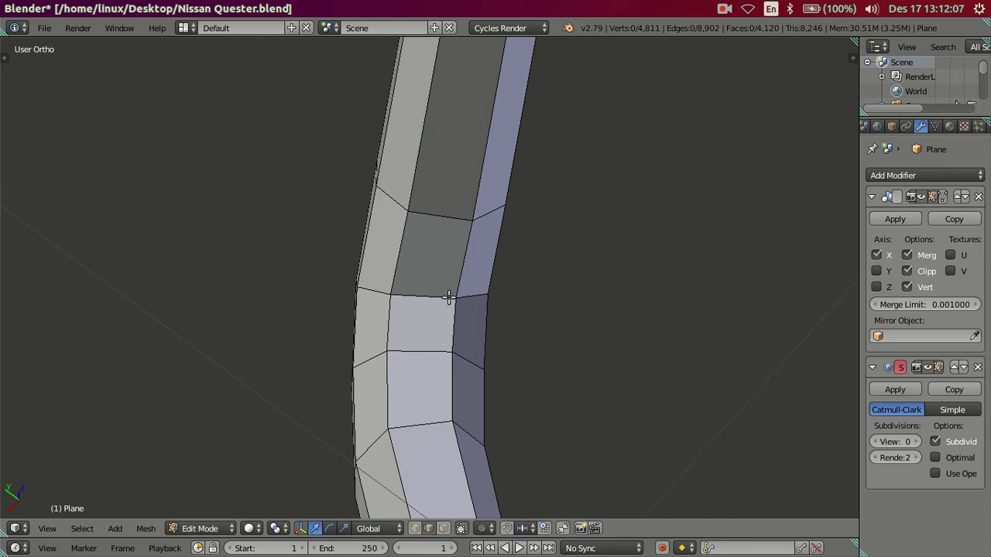
{"action": "middle_click_drag", "start_coordinate": [523, 326], "coordinate": [524, 309]}
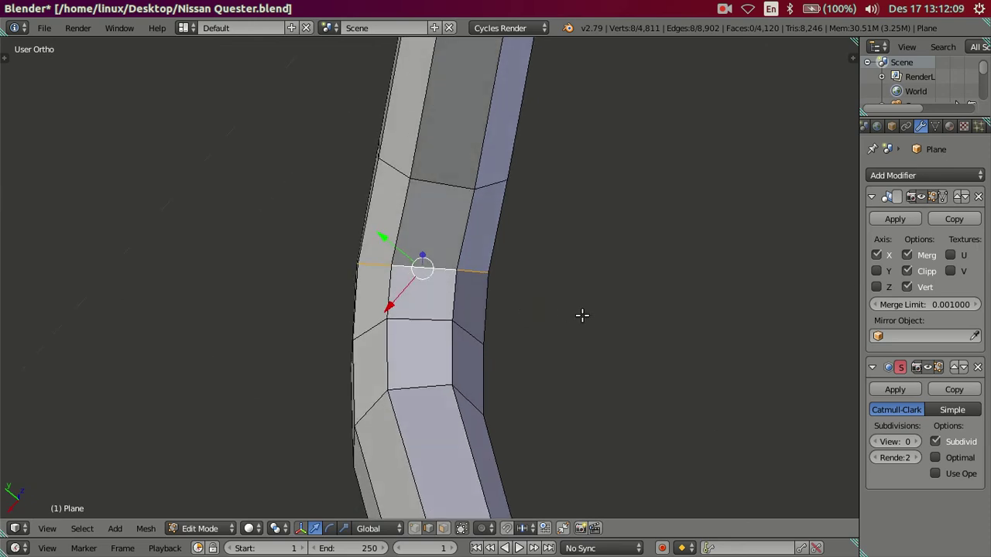
{"action": "key", "text": "r"}
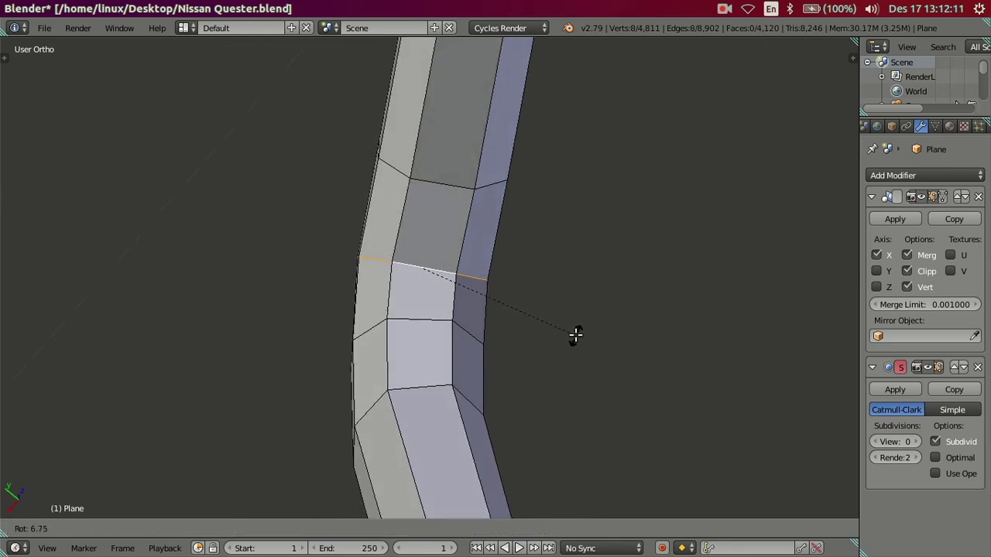
{"action": "left_click", "coordinate": [579, 329]}
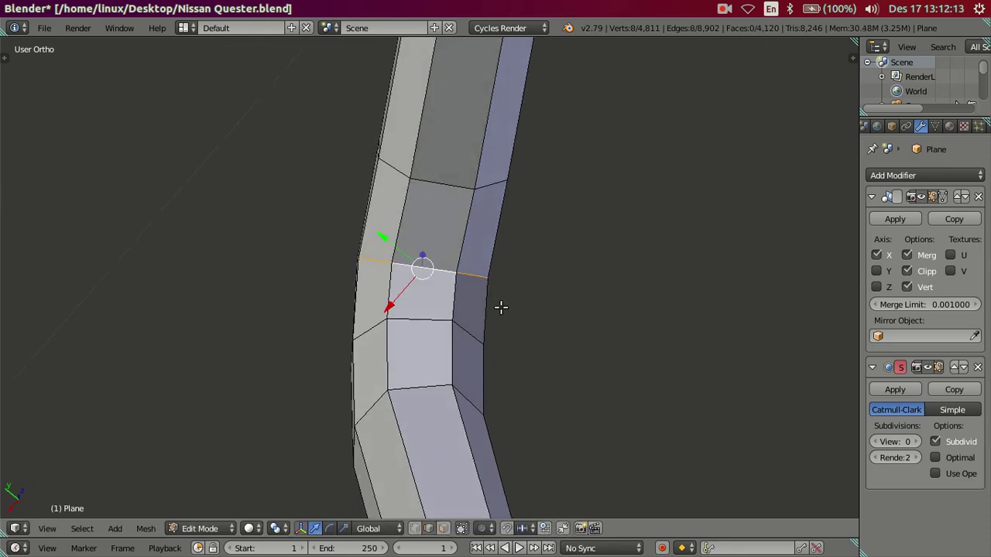
{"action": "key", "text": "g"}
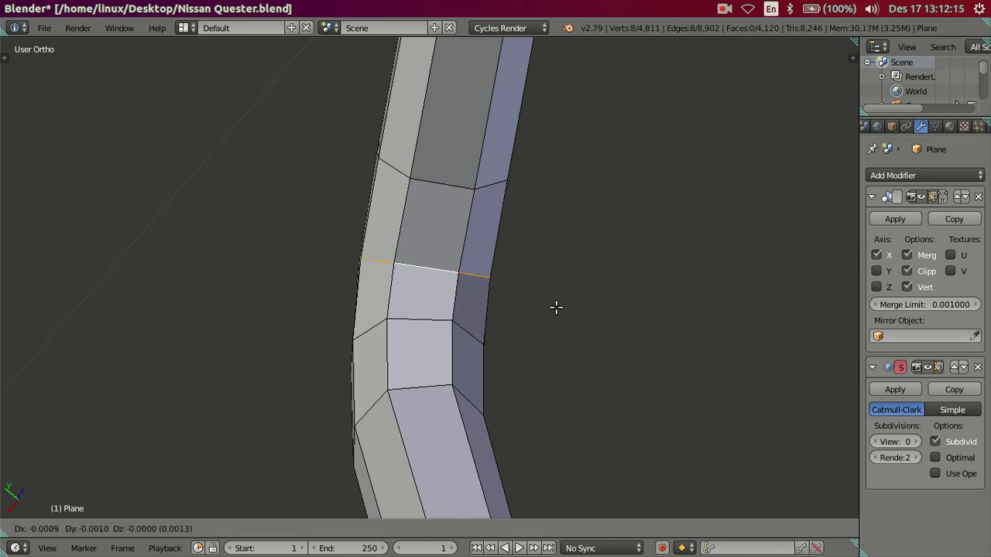
{"action": "left_click", "coordinate": [556, 307]}
{"action": "key", "text": "a"}
Check the upper bend against the front reference, cancelling a trial move and rotation
{"action": "mouse_move", "coordinate": [555, 307]}
{"action": "middle_mouse_down"}
{"action": "mouse_move", "coordinate": [590, 322]}
{"action": "mouse_move", "coordinate": [510, 353]}
{"action": "mouse_move", "coordinate": [546, 396]}
{"action": "mouse_move", "coordinate": [531, 380]}
{"action": "mouse_move", "coordinate": [611, 376]}
{"action": "mouse_move", "coordinate": [489, 409]}
{"action": "middle_mouse_up"}
{"action": "key", "text": "KP_1"}
{"action": "key", "text": "g"}
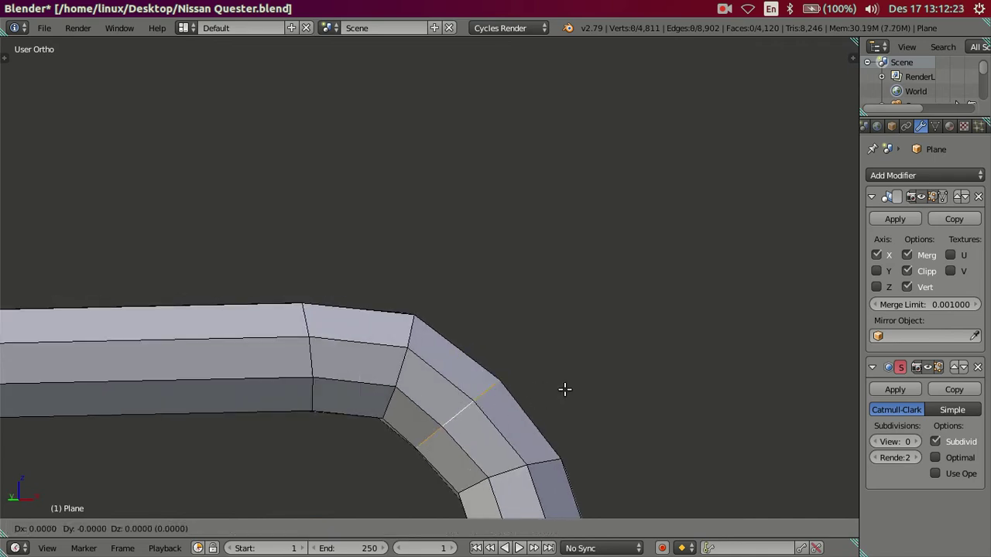
{"action": "right_click", "coordinate": [567, 387]}
{"action": "key", "text": "r"}
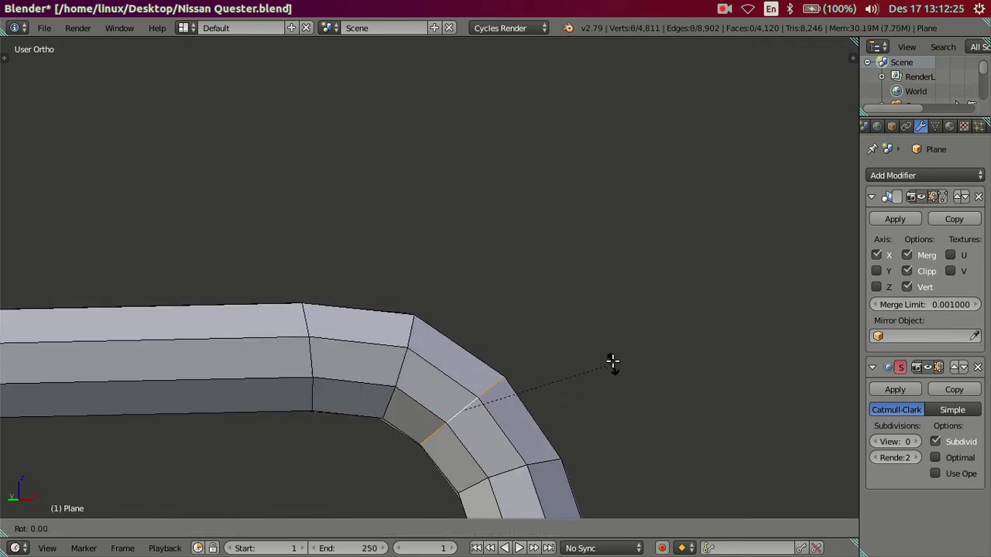
{"action": "right_click", "coordinate": [610, 354]}
{"action": "mouse_move", "coordinate": [596, 357]}
{"action": "middle_mouse_down"}
{"action": "mouse_move", "coordinate": [358, 476]}
{"action": "mouse_move", "coordinate": [349, 307]}
{"action": "mouse_move", "coordinate": [539, 354]}
{"action": "middle_mouse_up"}
{"action": "scroll", "coordinate": [526, 354], "scroll_direction": "down", "scroll_amount": 3}
Review the tube against the truck body in object mode, then resume mesh editing
{"action": "key", "text": "Tab"}
{"action": "middle_click_drag", "start_coordinate": [500, 316], "coordinate": [529, 294]}
{"action": "scroll", "coordinate": [504, 329], "scroll_direction": "up", "scroll_amount": 2}
{"action": "scroll", "coordinate": [506, 352], "scroll_direction": "up", "scroll_amount": 2}
{"action": "key", "text": "Tab"}
{"action": "scroll", "coordinate": [515, 383], "scroll_direction": "up", "scroll_amount": 2}
{"action": "scroll", "coordinate": [515, 383], "scroll_direction": "down", "scroll_amount": 3}
{"action": "scroll", "coordinate": [488, 113], "scroll_direction": "down", "scroll_amount": 2}
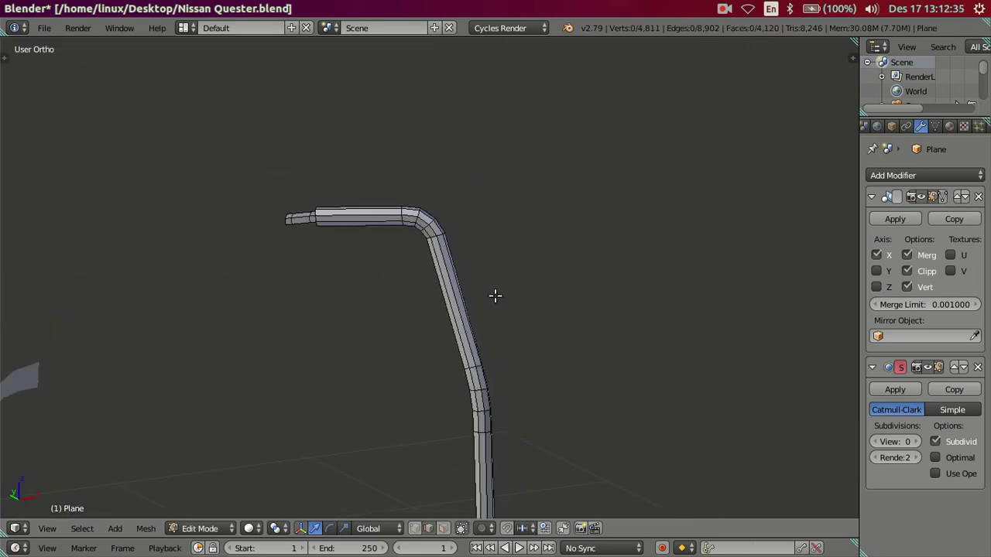
Frame the arm's top bar through side and top views in wireframe
{"action": "mouse_move", "coordinate": [506, 314]}
{"action": "middle_mouse_down"}
{"action": "mouse_move", "coordinate": [531, 325]}
{"action": "mouse_move", "coordinate": [317, 303]}
{"action": "mouse_move", "coordinate": [323, 361]}
{"action": "mouse_move", "coordinate": [541, 277]}
{"action": "mouse_move", "coordinate": [568, 294]}
{"action": "mouse_move", "coordinate": [659, 279]}
{"action": "middle_mouse_up"}
{"action": "scroll", "coordinate": [659, 279], "scroll_direction": "up", "scroll_amount": 2}
{"action": "mouse_move", "coordinate": [413, 220]}
{"action": "middle_mouse_down"}
{"action": "mouse_move", "coordinate": [501, 275]}
{"action": "mouse_move", "coordinate": [333, 188]}
{"action": "mouse_move", "coordinate": [449, 240]}
{"action": "mouse_move", "coordinate": [582, 397]}
{"action": "mouse_move", "coordinate": [491, 290]}
{"action": "middle_mouse_up"}
{"action": "scroll", "coordinate": [501, 275], "scroll_direction": "down", "scroll_amount": 4}
{"action": "key", "text": "KP_3"}
{"action": "scroll", "coordinate": [484, 226], "scroll_direction": "up", "scroll_amount": 2}
{"action": "scroll", "coordinate": [484, 226], "scroll_direction": "up", "scroll_amount": 2}
{"action": "scroll", "coordinate": [485, 226], "scroll_direction": "up", "scroll_amount": 1}
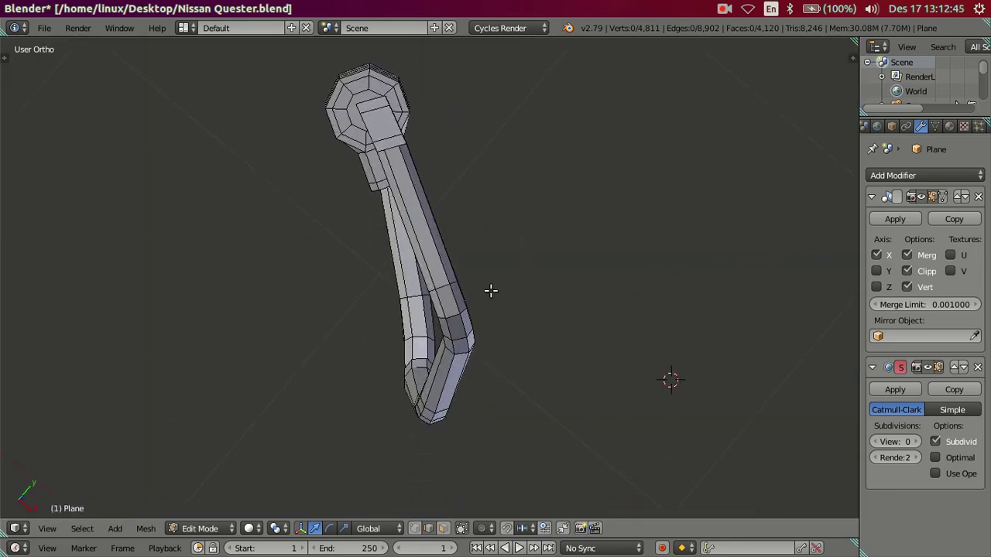
{"action": "key", "text": "KP_7"}
{"action": "scroll", "coordinate": [507, 280], "scroll_direction": "up", "scroll_amount": 2}
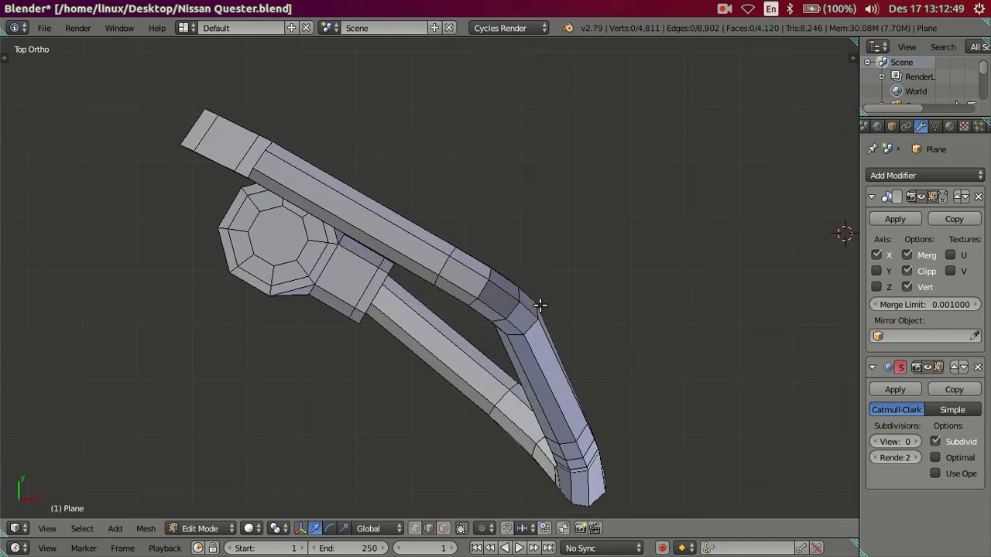
{"action": "scroll", "coordinate": [539, 306], "scroll_direction": "up", "scroll_amount": 1}
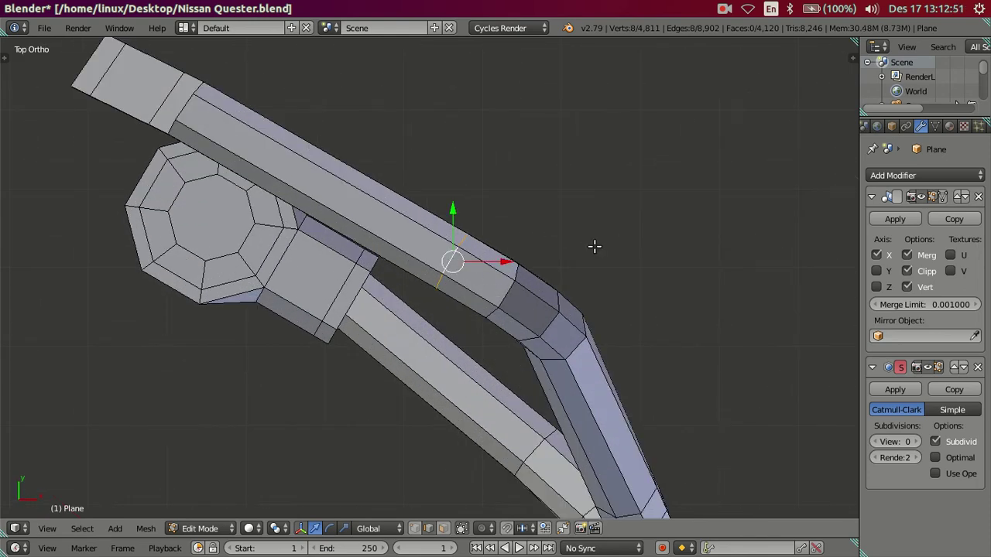
{"action": "scroll", "coordinate": [329, 179], "scroll_direction": "down", "scroll_amount": 2}
{"action": "key", "text": "z"}
{"action": "middle_click_drag", "start_coordinate": [329, 179], "coordinate": [334, 189]}
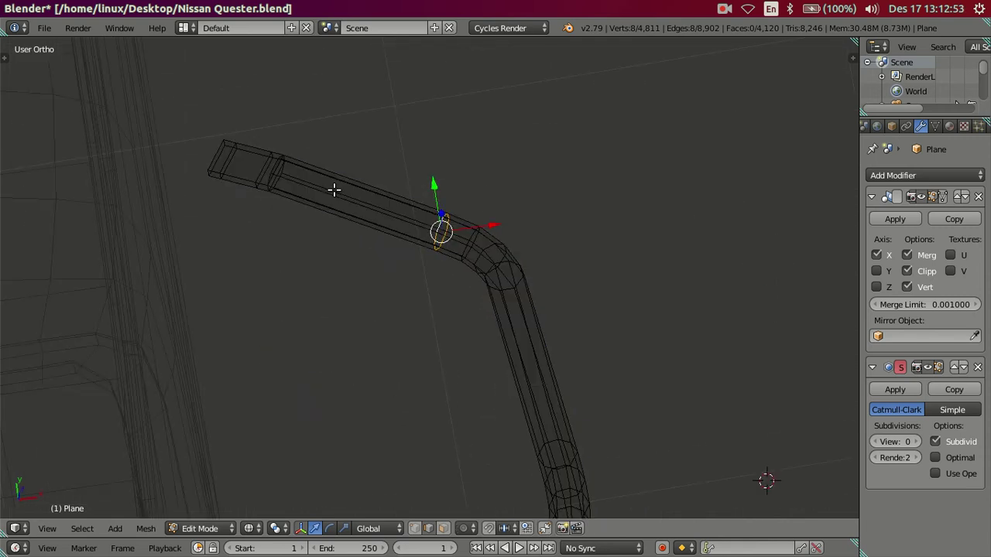
Circle-select the straight top section of the arm in Top Ortho
{"action": "key", "text": "c"}
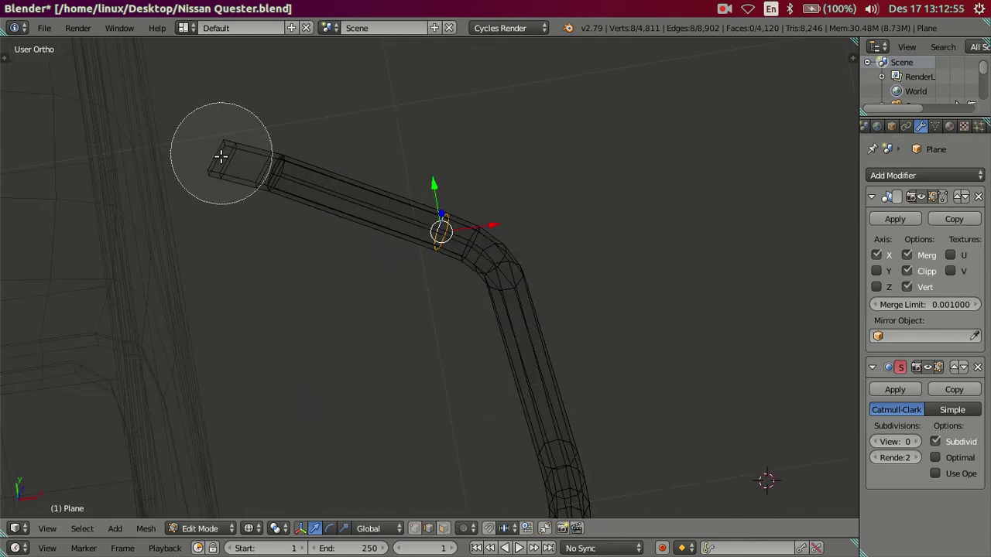
{"action": "left_click_drag", "start_coordinate": [232, 157], "coordinate": [260, 182]}
{"action": "key", "text": "Escape"}
{"action": "key", "text": "KP_7"}
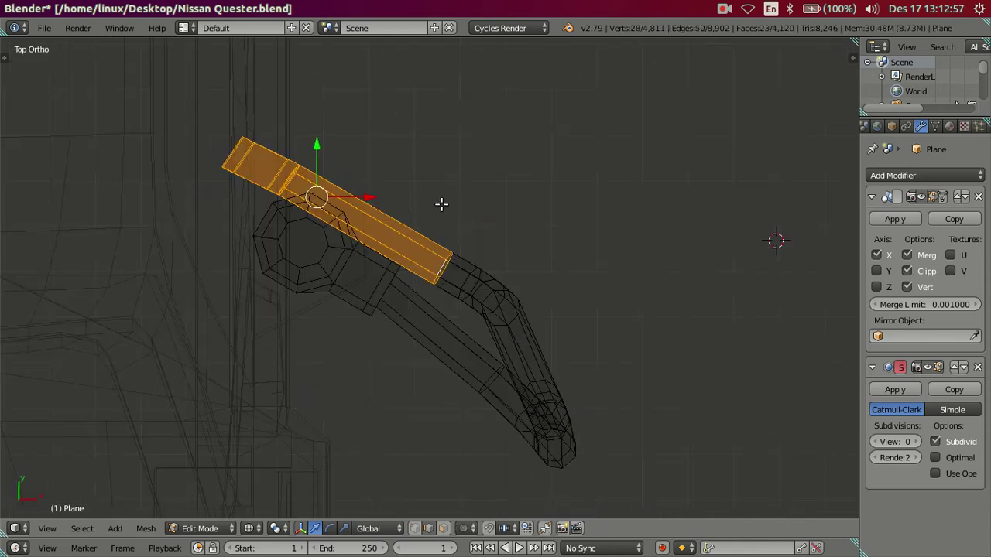
{"action": "key", "text": "z"}
Rotate the top section slightly and shift it about 0.027 along Y
{"action": "key", "text": "s"}
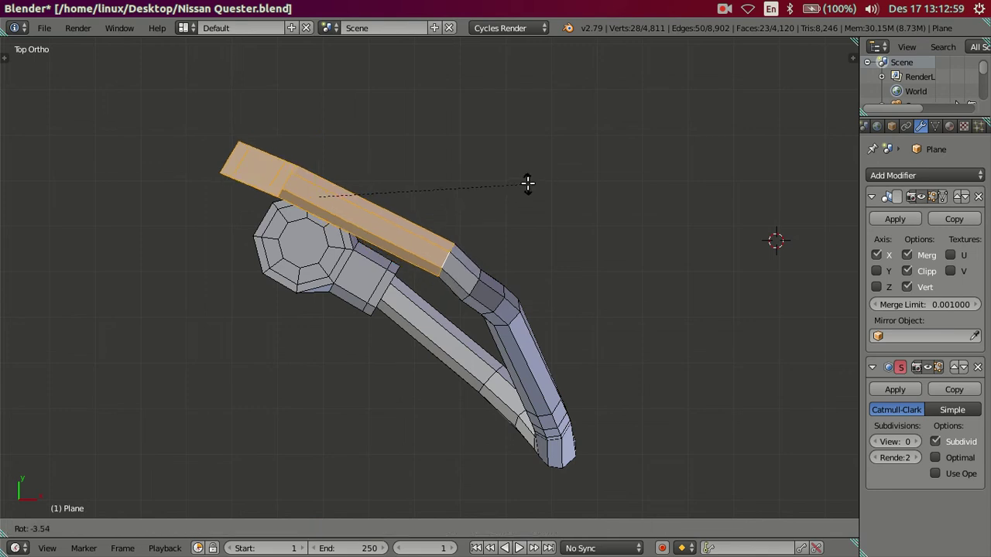
{"action": "left_click", "coordinate": [526, 186]}
{"action": "left_click_drag", "start_coordinate": [320, 145], "coordinate": [315, 156]}
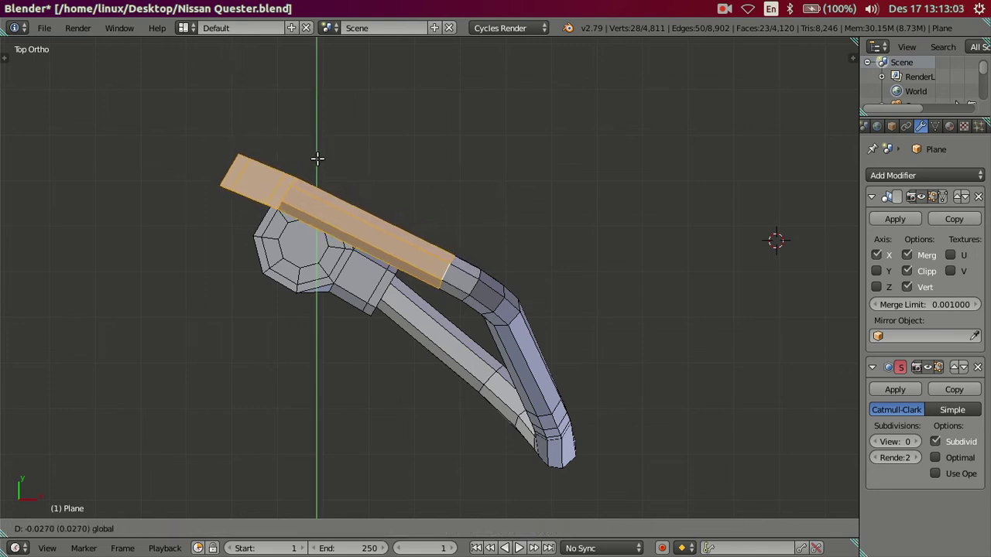
{"action": "left_click", "coordinate": [318, 159]}
{"action": "scroll", "coordinate": [320, 182], "scroll_direction": "up", "scroll_amount": 2}
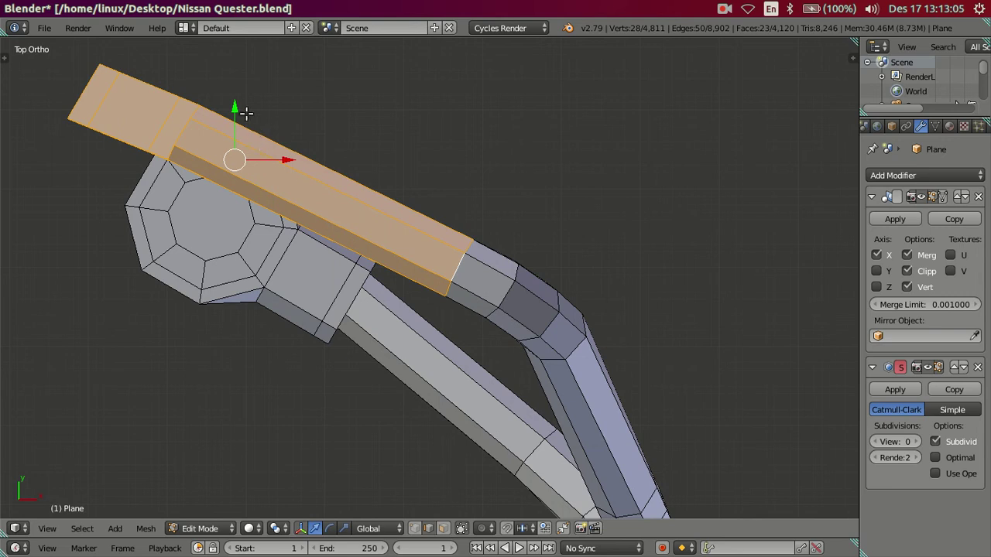
{"action": "left_click_drag", "start_coordinate": [242, 109], "coordinate": [241, 114]}
{"action": "key", "text": "a"}
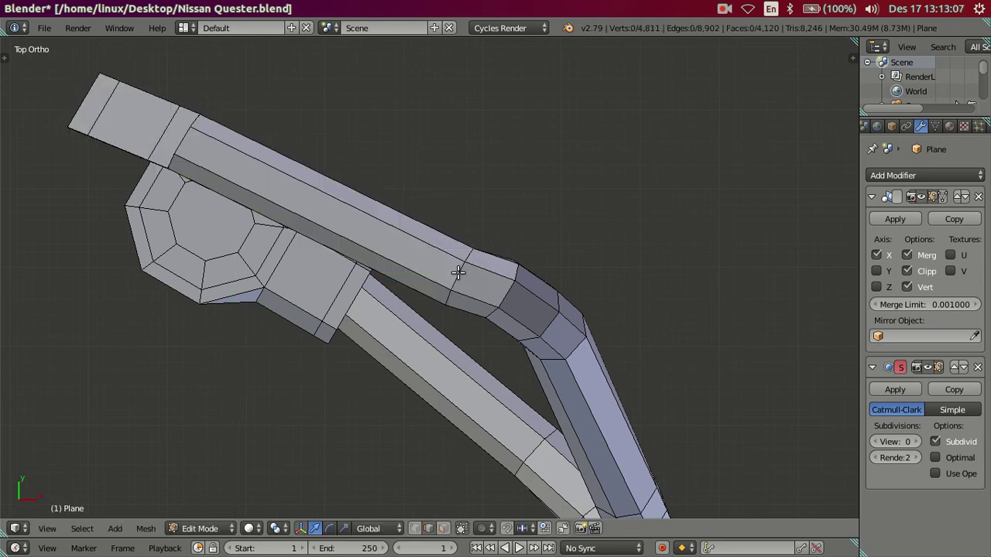
Slide the middle edge loop along Y and tilt it roughly 6°
{"action": "left_click_drag", "start_coordinate": [461, 230], "coordinate": [460, 222]}
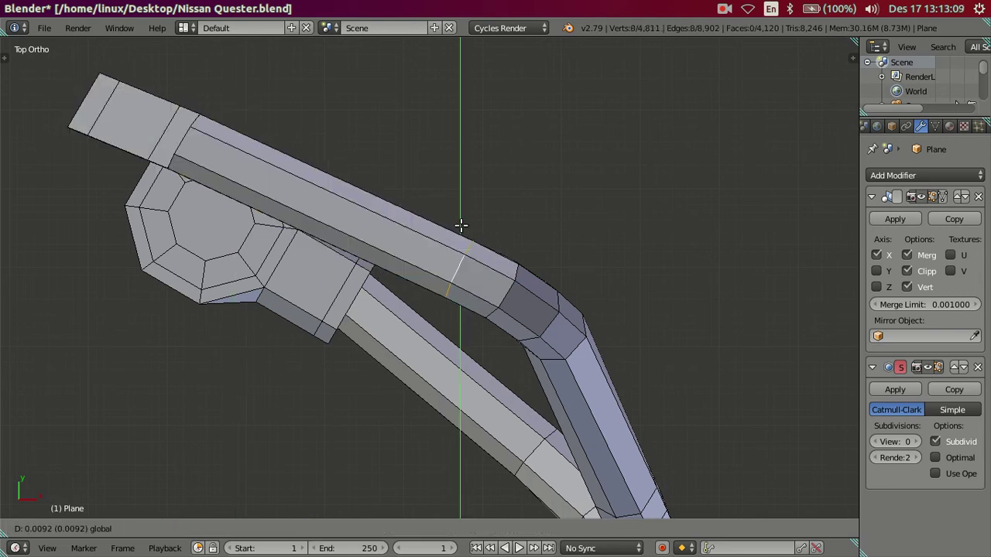
{"action": "key", "text": "r"}
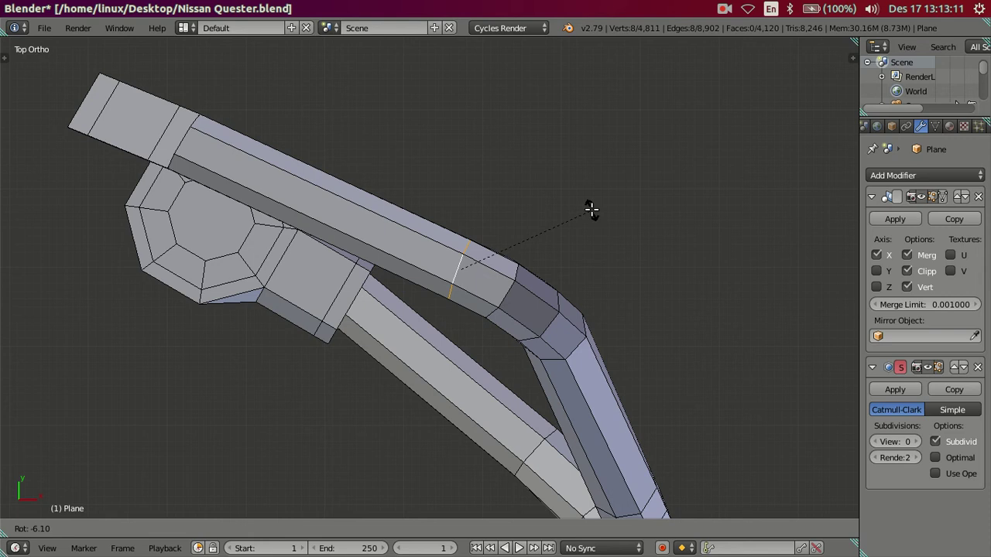
{"action": "left_click", "coordinate": [591, 209]}
{"action": "key", "text": "a"}
{"action": "mouse_move", "coordinate": [590, 209]}
{"action": "middle_mouse_down"}
{"action": "mouse_move", "coordinate": [575, 267]}
{"action": "mouse_move", "coordinate": [575, 341]}
{"action": "mouse_move", "coordinate": [457, 222]}
{"action": "mouse_move", "coordinate": [466, 199]}
{"action": "mouse_move", "coordinate": [484, 210]}
{"action": "mouse_move", "coordinate": [422, 269]}
{"action": "mouse_move", "coordinate": [485, 234]}
{"action": "middle_mouse_up"}
Compare the arm with the side and front reference photos, then re-enter Edit Mode in Front view
{"action": "key", "text": "KP_3"}
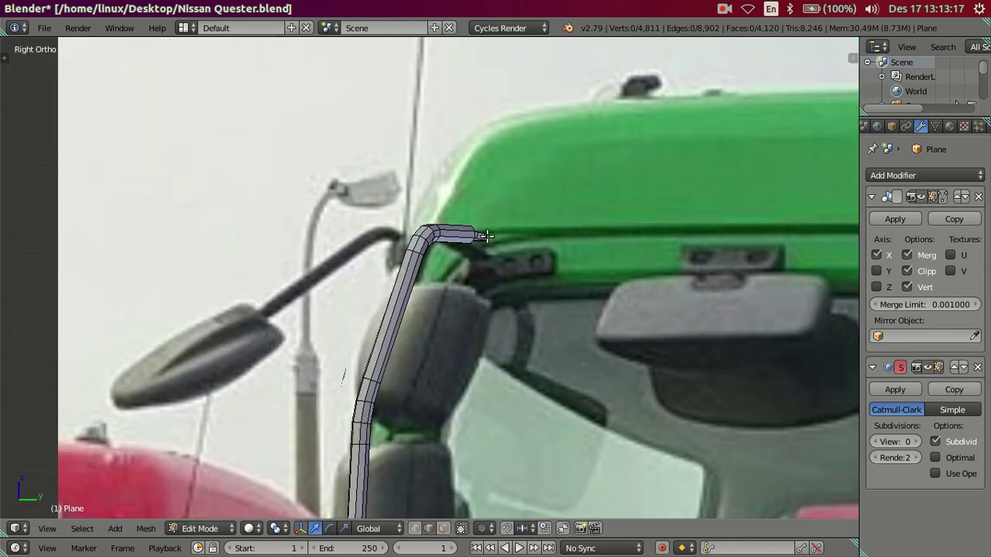
{"action": "scroll", "coordinate": [505, 308], "scroll_direction": "down", "scroll_amount": 3}
{"action": "mouse_move", "coordinate": [505, 308]}
{"action": "middle_mouse_down"}
{"action": "mouse_move", "coordinate": [482, 333]}
{"action": "mouse_move", "coordinate": [500, 359]}
{"action": "mouse_move", "coordinate": [476, 288]}
{"action": "mouse_move", "coordinate": [446, 267]}
{"action": "mouse_move", "coordinate": [410, 368]}
{"action": "mouse_move", "coordinate": [513, 369]}
{"action": "mouse_move", "coordinate": [584, 323]}
{"action": "mouse_move", "coordinate": [571, 290]}
{"action": "mouse_move", "coordinate": [551, 281]}
{"action": "middle_mouse_up"}
{"action": "key", "text": "Tab"}
{"action": "key", "text": "KP_1"}
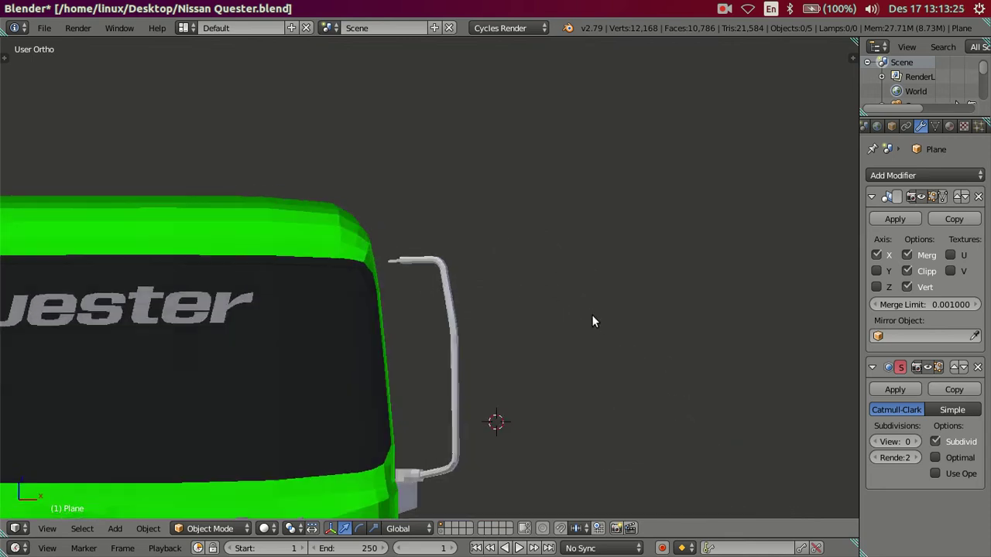
{"action": "scroll", "coordinate": [591, 314], "scroll_direction": "up", "scroll_amount": 5}
{"action": "key", "text": "Tab"}
{"action": "scroll", "coordinate": [502, 317], "scroll_direction": "up", "scroll_amount": 2}
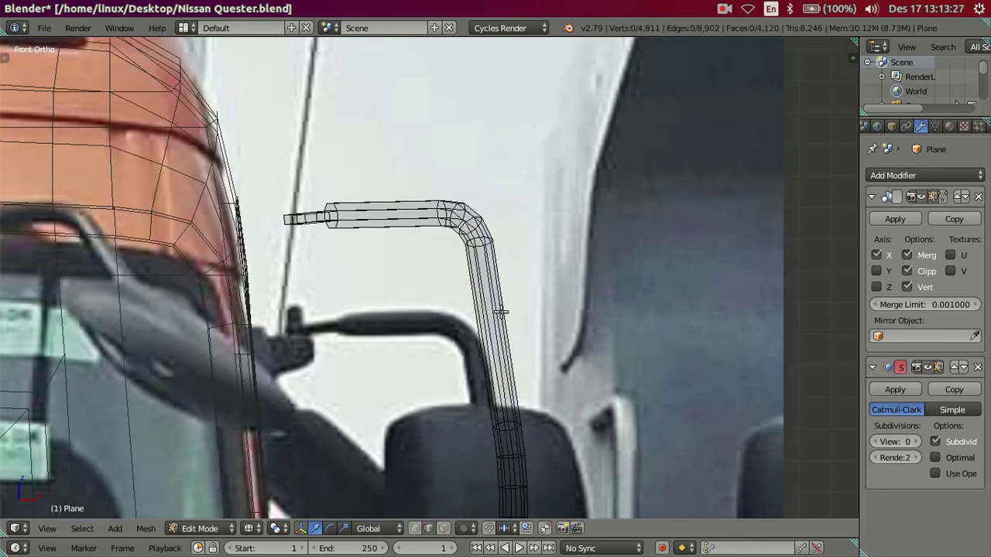
{"action": "scroll", "coordinate": [481, 272], "scroll_direction": "up", "scroll_amount": 1}
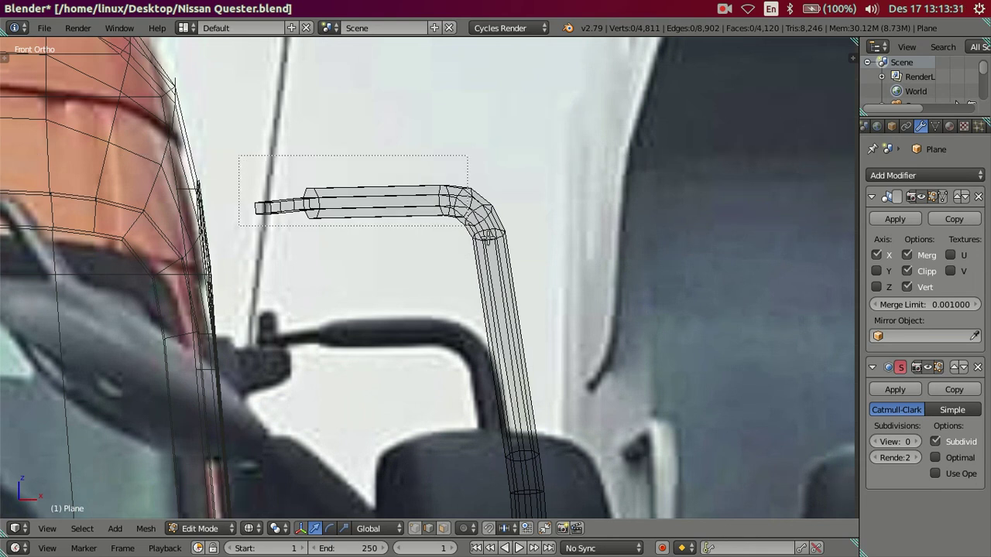
Move the arm's horizontal top section about 0.019 units along X to match the photo, then deselect all
{"action": "left_click_drag", "start_coordinate": [528, 277], "coordinate": [528, 277]}
{"action": "left_click_drag", "start_coordinate": [461, 206], "coordinate": [455, 203]}
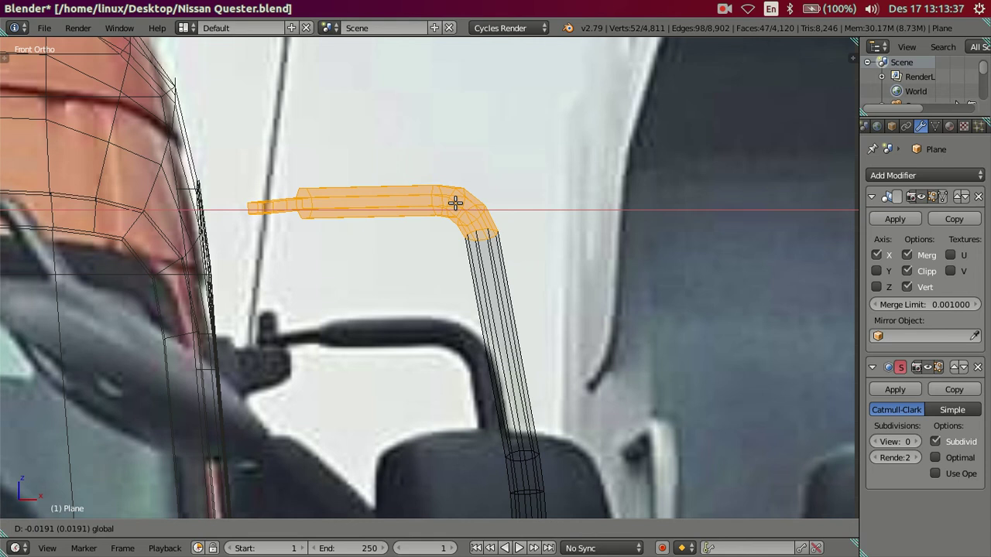
{"action": "left_click", "coordinate": [455, 203]}
{"action": "scroll", "coordinate": [453, 209], "scroll_direction": "down", "scroll_amount": 4}
{"action": "key", "text": "a"}
{"action": "middle_click_drag", "start_coordinate": [480, 374], "coordinate": [460, 270], "text": "shift"}
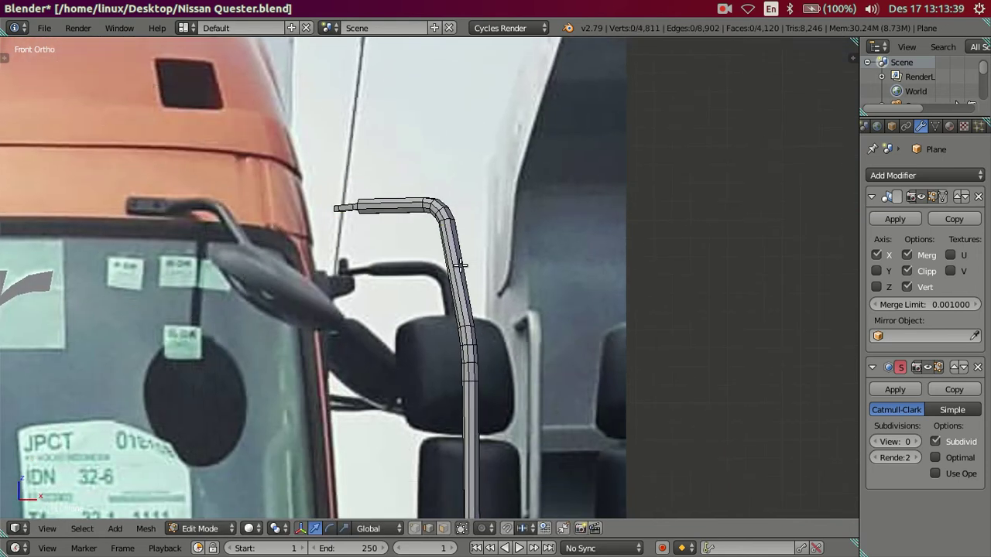
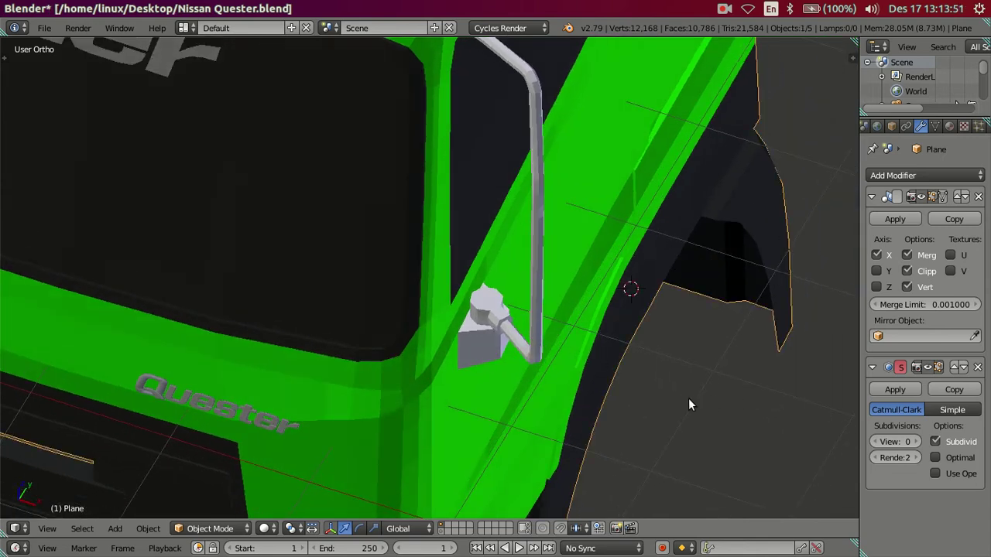
Set the mirror arm's Subdivision Surface view level to 2 and orbit to a side view
{"action": "left_click", "coordinate": [916, 441]}
{"action": "left_click", "coordinate": [916, 441]}
{"action": "scroll", "coordinate": [696, 356], "scroll_direction": "down", "scroll_amount": 3}
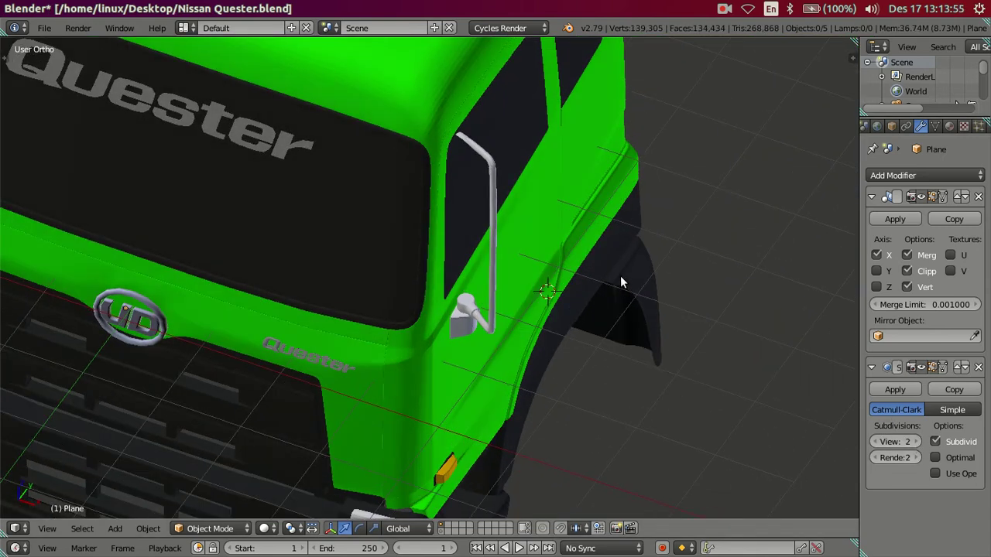
{"action": "scroll", "coordinate": [573, 256], "scroll_direction": "up", "scroll_amount": 2}
{"action": "mouse_move", "coordinate": [528, 231]}
{"action": "middle_mouse_down"}
{"action": "mouse_move", "coordinate": [440, 227]}
{"action": "mouse_move", "coordinate": [525, 186]}
{"action": "mouse_move", "coordinate": [569, 308]}
{"action": "middle_mouse_up"}
{"action": "scroll", "coordinate": [534, 341], "scroll_direction": "up", "scroll_amount": 2}
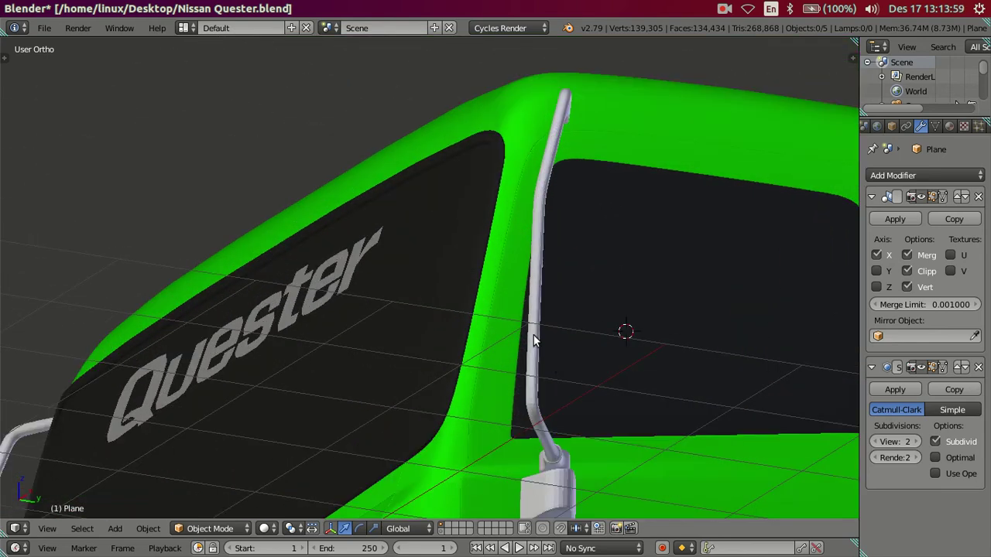
{"action": "scroll", "coordinate": [490, 303], "scroll_direction": "up", "scroll_amount": 3}
{"action": "scroll", "coordinate": [490, 304], "scroll_direction": "up", "scroll_amount": 5}
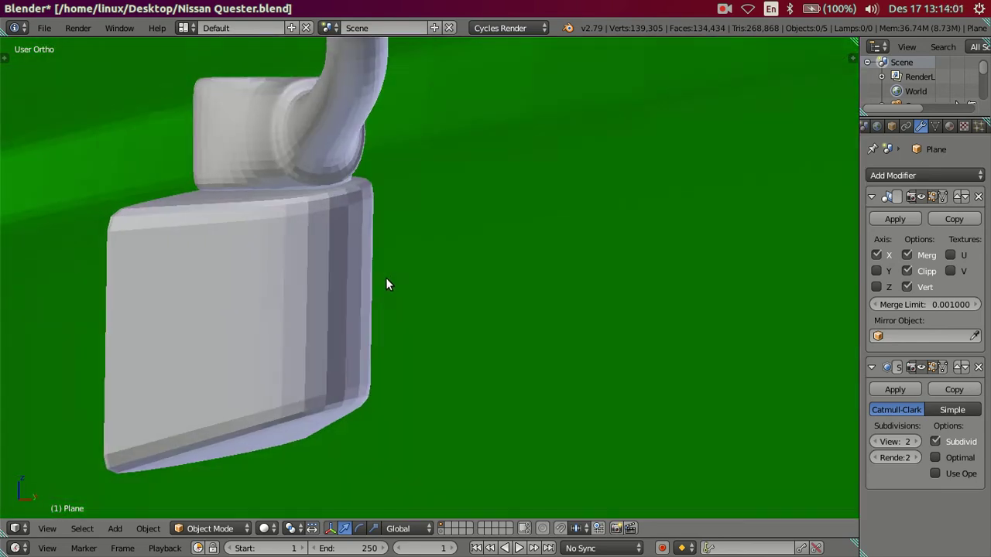
In Edit Mode, select the mount's bottom loops and tilt them about -3.35 degrees
{"action": "key", "text": "Tab"}
{"action": "scroll", "coordinate": [190, 163], "scroll_direction": "up", "scroll_amount": 2}
{"action": "scroll", "coordinate": [400, 243], "scroll_direction": "up", "scroll_amount": 2}
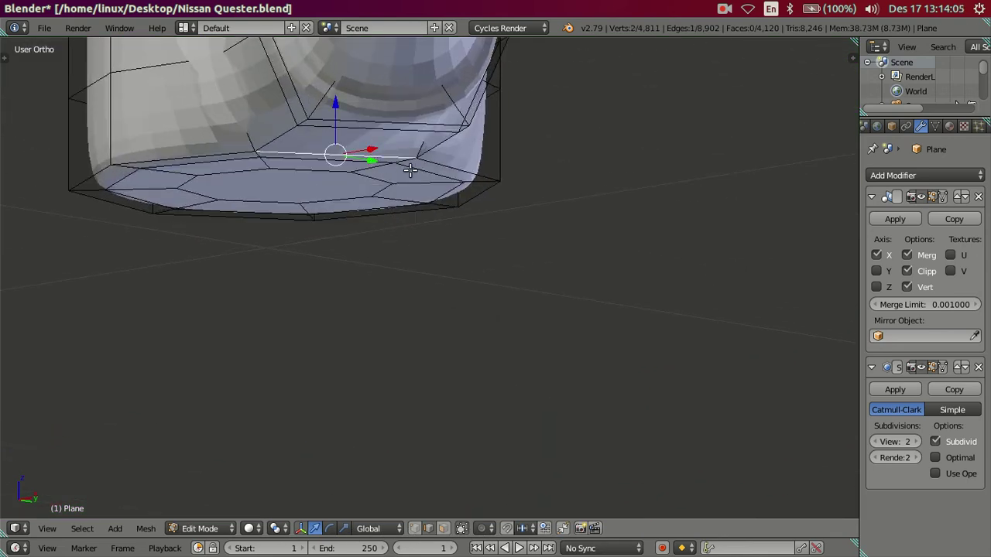
{"action": "right_click", "coordinate": [387, 191], "text": "alt+shift"}
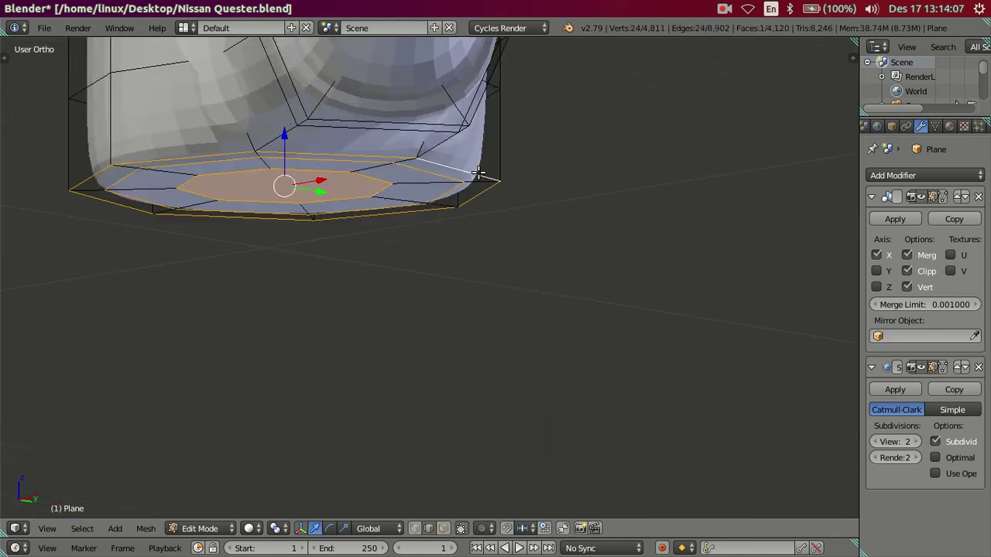
{"action": "key", "text": "KP_3"}
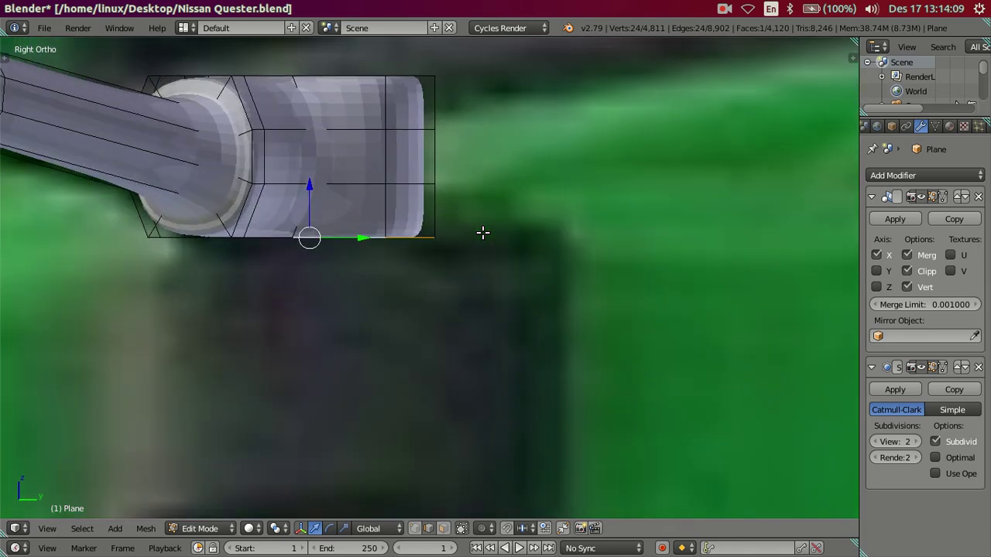
{"action": "key", "text": "r"}
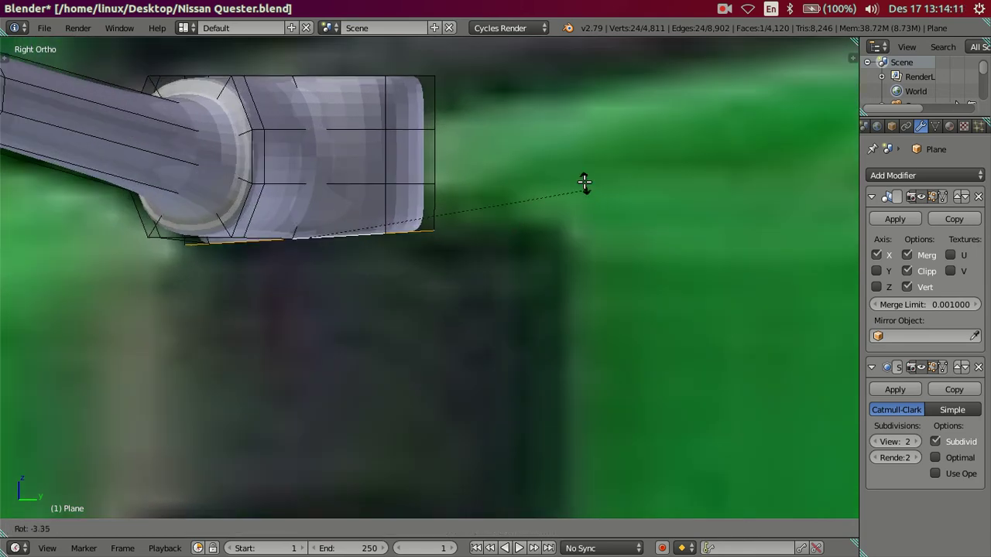
{"action": "left_click", "coordinate": [583, 177]}
Lower the bottom loops slightly along Z and return to Object Mode
{"action": "key", "text": "g"}
{"action": "key", "text": "z"}
{"action": "left_click", "coordinate": [314, 186]}
{"action": "key", "text": "Tab"}
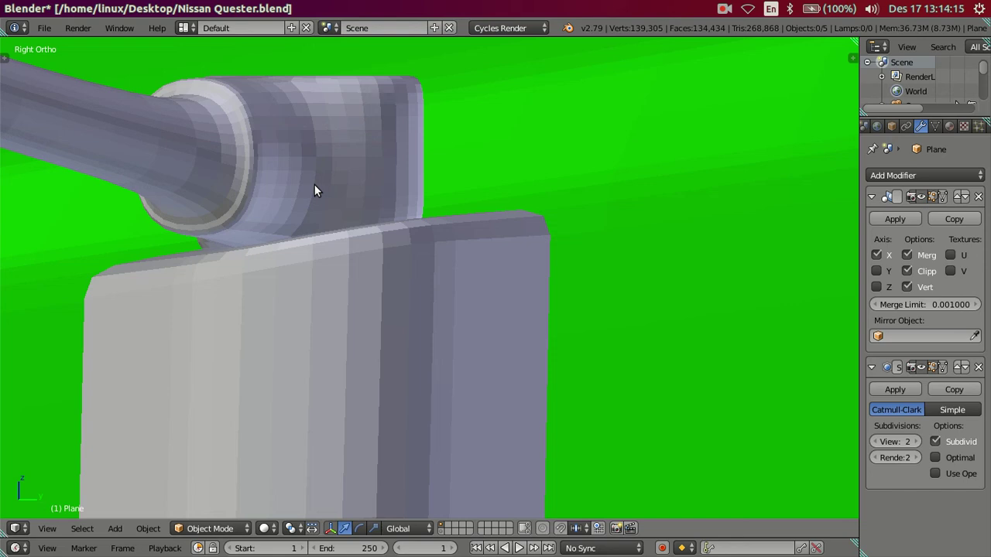
{"action": "mouse_move", "coordinate": [345, 226]}
{"action": "middle_mouse_down"}
{"action": "mouse_move", "coordinate": [498, 237]}
{"action": "mouse_move", "coordinate": [479, 213]}
{"action": "mouse_move", "coordinate": [385, 189]}
{"action": "mouse_move", "coordinate": [312, 210]}
{"action": "mouse_move", "coordinate": [287, 233]}
{"action": "mouse_move", "coordinate": [291, 251]}
{"action": "mouse_move", "coordinate": [315, 205]}
{"action": "mouse_move", "coordinate": [346, 192]}
{"action": "mouse_move", "coordinate": [566, 228]}
{"action": "middle_mouse_up"}
Orbit around the cab front and open the mirror arm mesh in Edit Mode
{"action": "scroll", "coordinate": [292, 246], "scroll_direction": "down", "scroll_amount": 3}
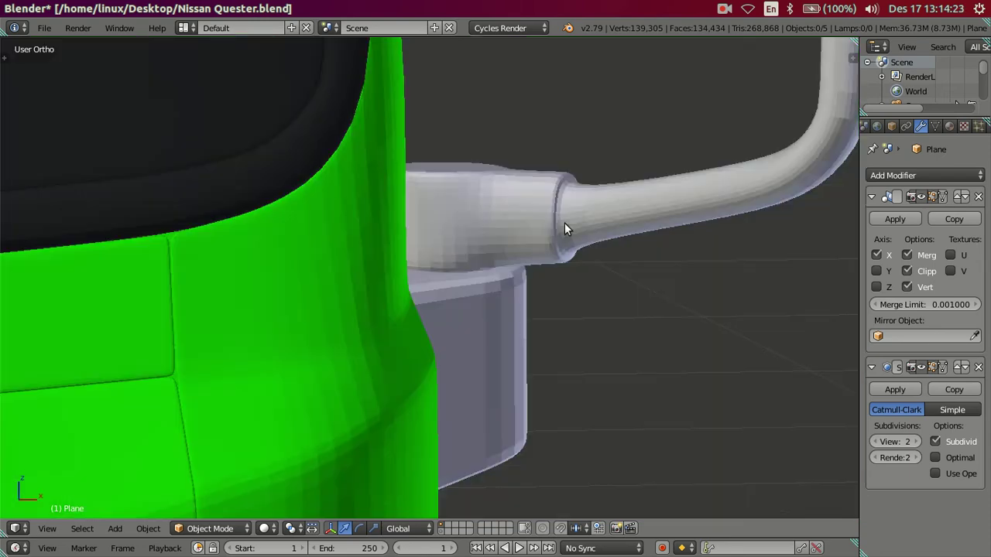
{"action": "scroll", "coordinate": [566, 228], "scroll_direction": "down", "scroll_amount": 2}
{"action": "scroll", "coordinate": [585, 284], "scroll_direction": "down", "scroll_amount": 2}
{"action": "middle_click_drag", "start_coordinate": [586, 283], "coordinate": [496, 242]}
{"action": "scroll", "coordinate": [496, 242], "scroll_direction": "down", "scroll_amount": 1}
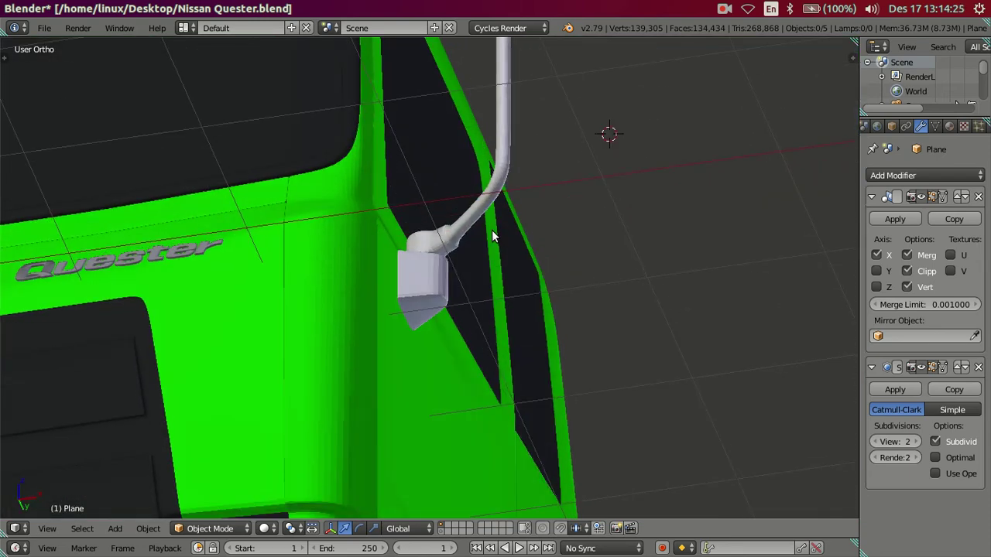
{"action": "scroll", "coordinate": [491, 230], "scroll_direction": "down", "scroll_amount": 2}
{"action": "key", "text": "Tab"}
{"action": "key", "text": "Tab"}
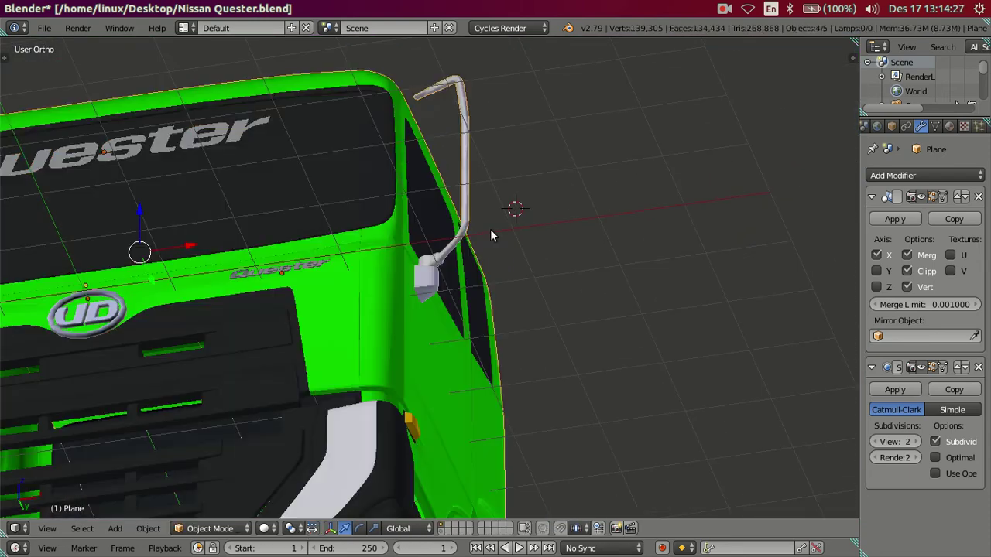
{"action": "key", "text": "Tab"}
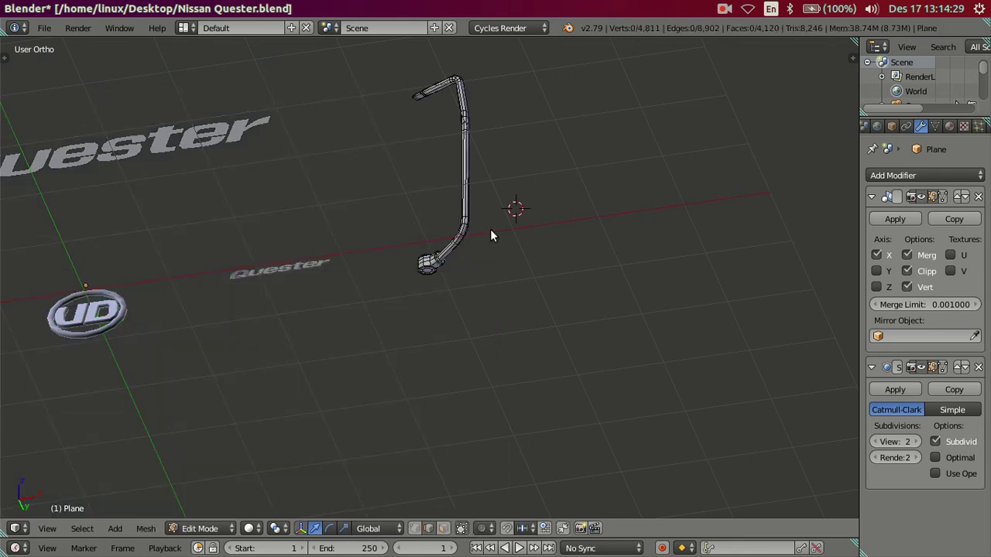
{"action": "key", "text": "Tab"}
{"action": "mouse_move", "coordinate": [490, 228]}
{"action": "middle_mouse_down"}
{"action": "mouse_move", "coordinate": [470, 283]}
{"action": "mouse_move", "coordinate": [492, 311]}
{"action": "mouse_move", "coordinate": [353, 287]}
{"action": "middle_mouse_up"}
{"action": "mouse_move", "coordinate": [427, 202]}
{"action": "middle_mouse_down"}
{"action": "mouse_move", "coordinate": [393, 259]}
{"action": "mouse_move", "coordinate": [476, 241]}
{"action": "mouse_move", "coordinate": [382, 226]}
{"action": "mouse_move", "coordinate": [390, 239]}
{"action": "middle_mouse_up"}
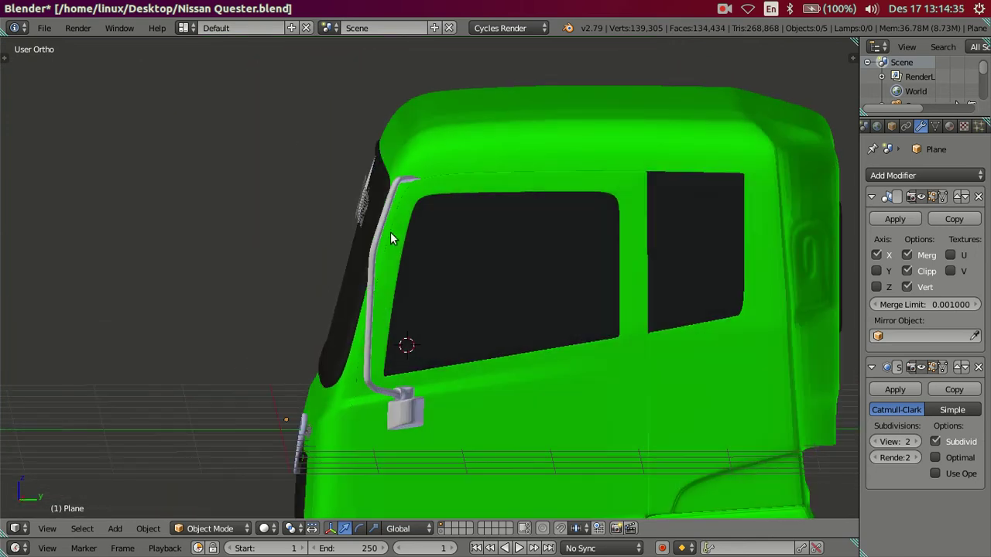
Check the mirror arm against the right side reference photo
{"action": "key", "text": "KP_3"}
{"action": "scroll", "coordinate": [420, 294], "scroll_direction": "up", "scroll_amount": 5}
{"action": "middle_click_drag", "start_coordinate": [483, 322], "coordinate": [482, 261], "text": "shift"}
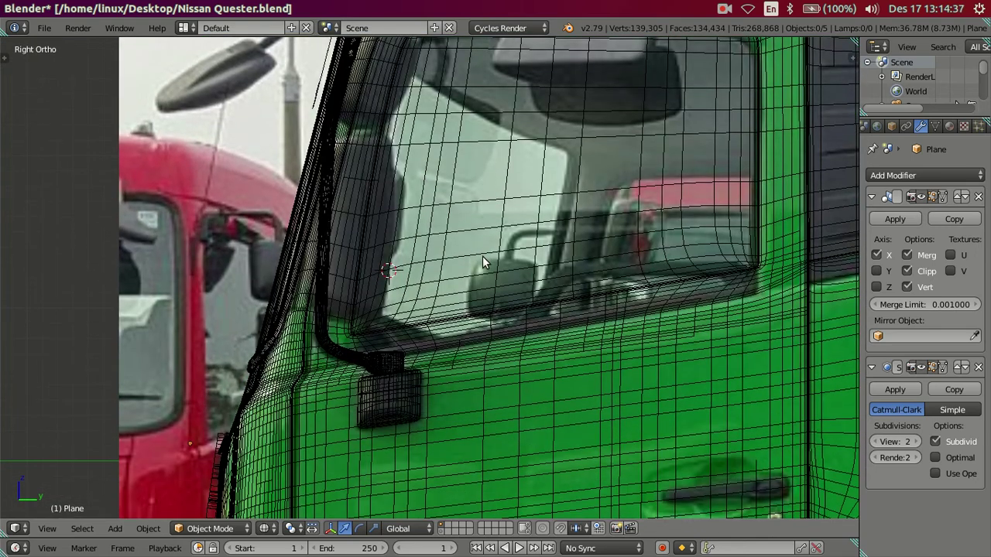
{"action": "scroll", "coordinate": [476, 259], "scroll_direction": "down", "scroll_amount": 3}
{"action": "scroll", "coordinate": [465, 250], "scroll_direction": "down", "scroll_amount": 2}
{"action": "scroll", "coordinate": [418, 256], "scroll_direction": "down", "scroll_amount": 1}
{"action": "mouse_move", "coordinate": [403, 271]}
{"action": "middle_mouse_down"}
{"action": "mouse_move", "coordinate": [420, 254]}
{"action": "mouse_move", "coordinate": [454, 309]}
{"action": "mouse_move", "coordinate": [474, 291]}
{"action": "mouse_move", "coordinate": [488, 241]}
{"action": "mouse_move", "coordinate": [586, 250]}
{"action": "middle_mouse_up"}
{"action": "middle_click_drag", "start_coordinate": [254, 308], "coordinate": [483, 289], "text": "shift"}
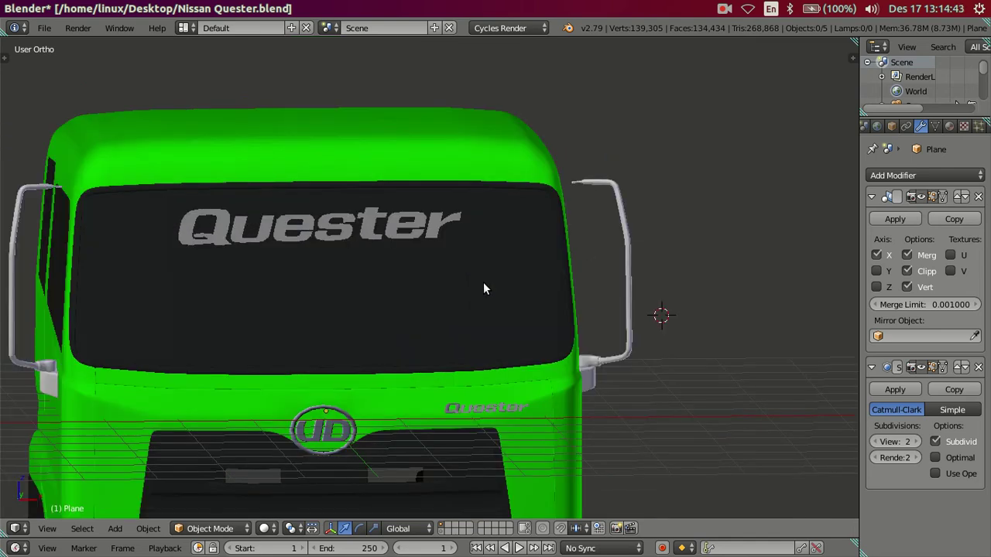
Switch to the front orthographic reference view and zoom in on the mirror
{"action": "key", "text": "KP_0"}
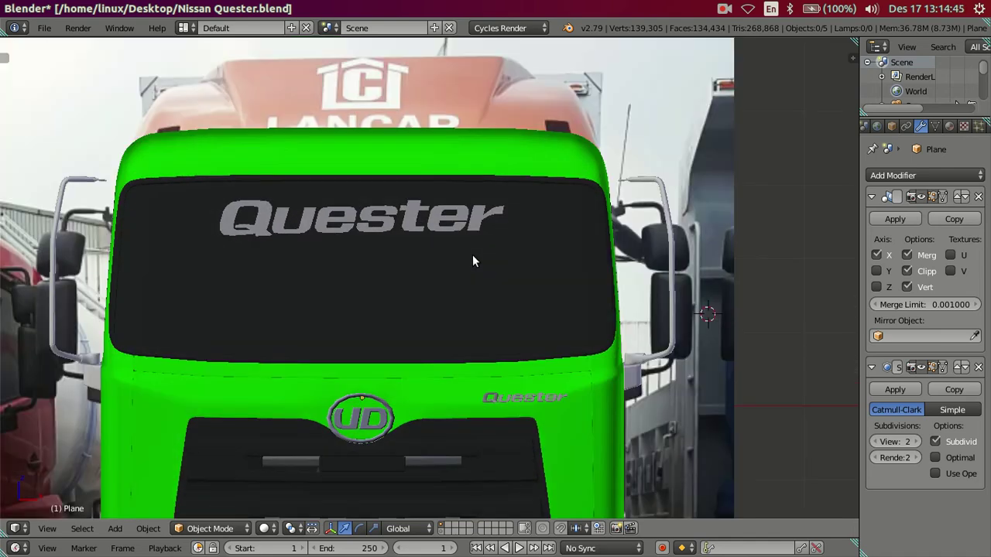
{"action": "key", "text": "KP_1"}
{"action": "scroll", "coordinate": [632, 203], "scroll_direction": "up", "scroll_amount": 2}
{"action": "scroll", "coordinate": [474, 247], "scroll_direction": "up", "scroll_amount": 2}
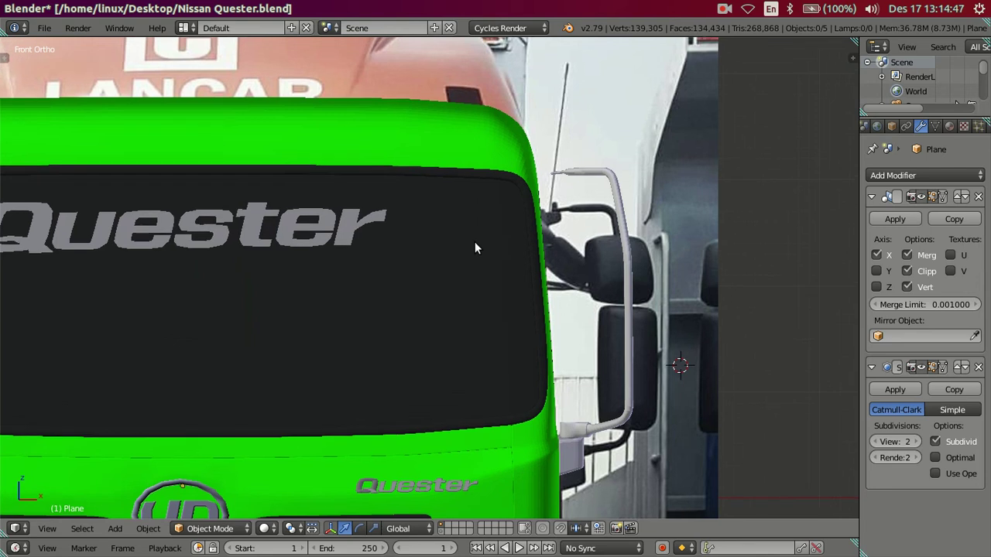
{"action": "scroll", "coordinate": [474, 247], "scroll_direction": "up", "scroll_amount": 2}
{"action": "scroll", "coordinate": [474, 248], "scroll_direction": "up", "scroll_amount": 1}
Edit the arm mesh over the front photo with the subdivision preview lowered to 0
{"action": "key", "text": "Tab"}
{"action": "key", "text": "z"}
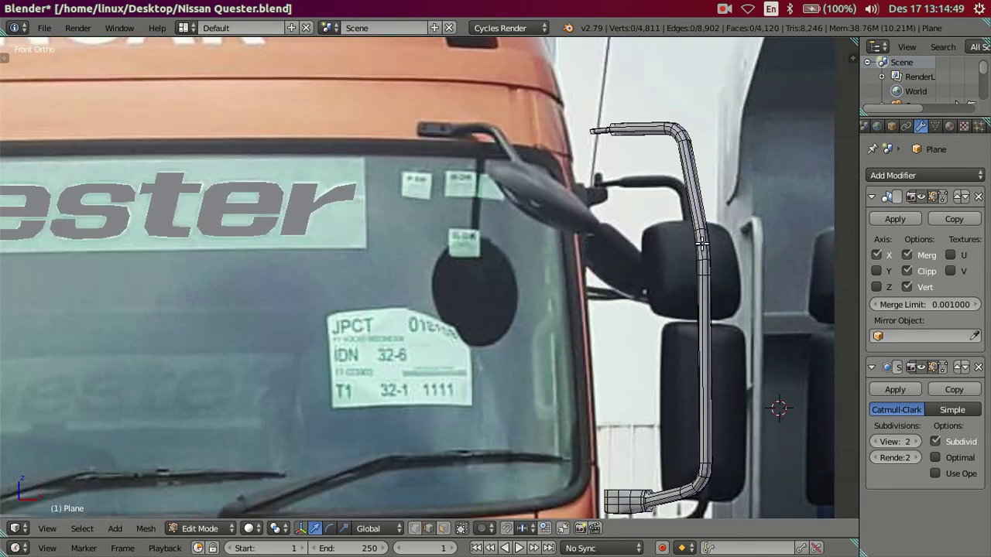
{"action": "scroll", "coordinate": [695, 243], "scroll_direction": "down", "scroll_amount": 1}
{"action": "scroll", "coordinate": [600, 250], "scroll_direction": "down", "scroll_amount": 1}
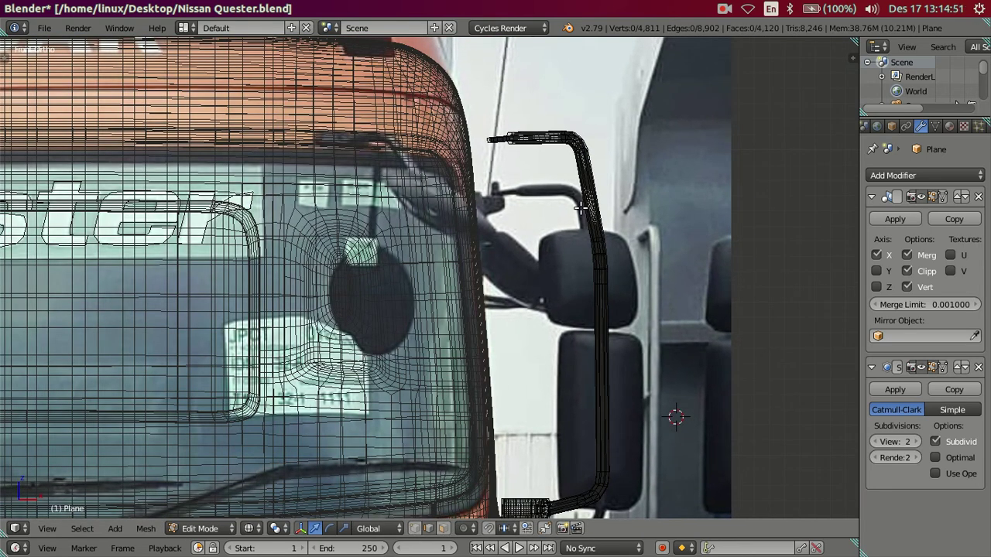
{"action": "key", "text": "z"}
{"action": "middle_click_drag", "start_coordinate": [581, 207], "coordinate": [572, 224], "text": "shift"}
{"action": "key", "text": "Tab"}
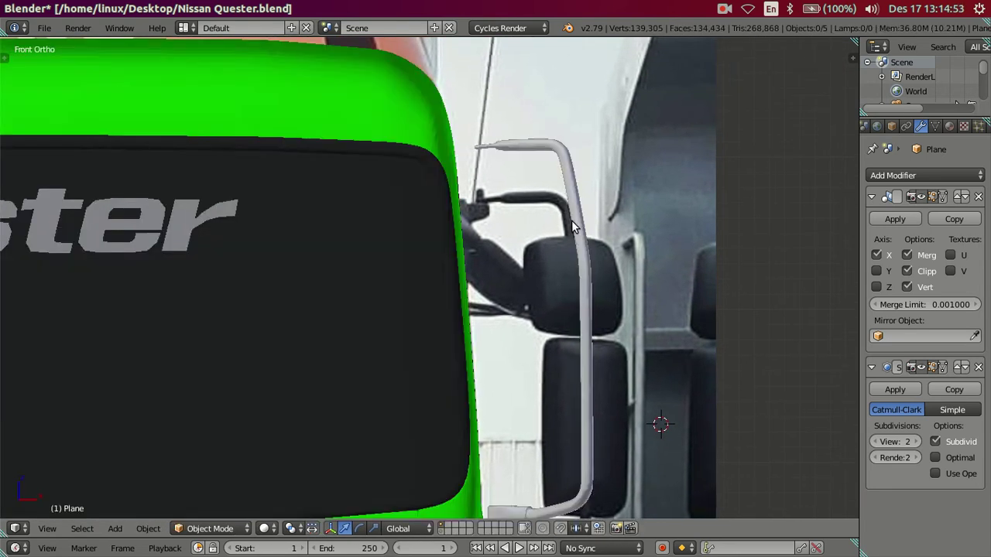
{"action": "scroll", "coordinate": [571, 225], "scroll_direction": "up", "scroll_amount": 2}
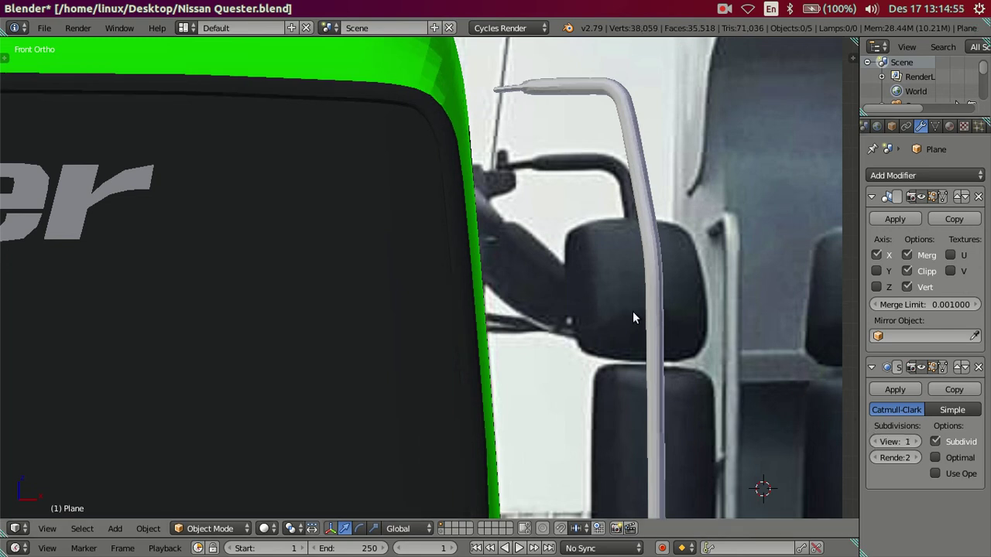
{"action": "key", "text": "Tab"}
{"action": "key", "text": "z"}
{"action": "key", "text": "z"}
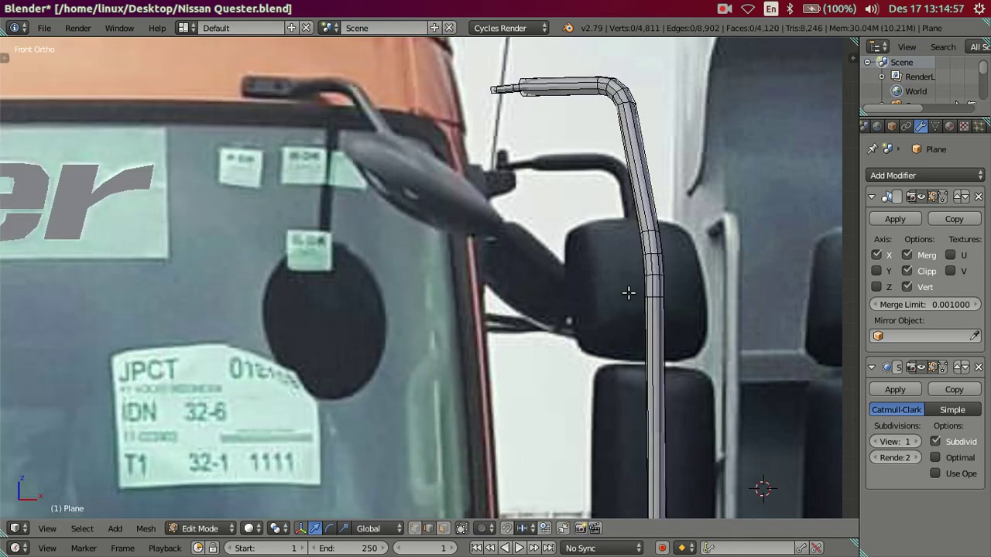
{"action": "key", "text": "z"}
{"action": "key", "text": "a"}
{"action": "key", "text": "a"}
{"action": "middle_click_drag", "start_coordinate": [581, 259], "coordinate": [467, 326], "text": "shift"}
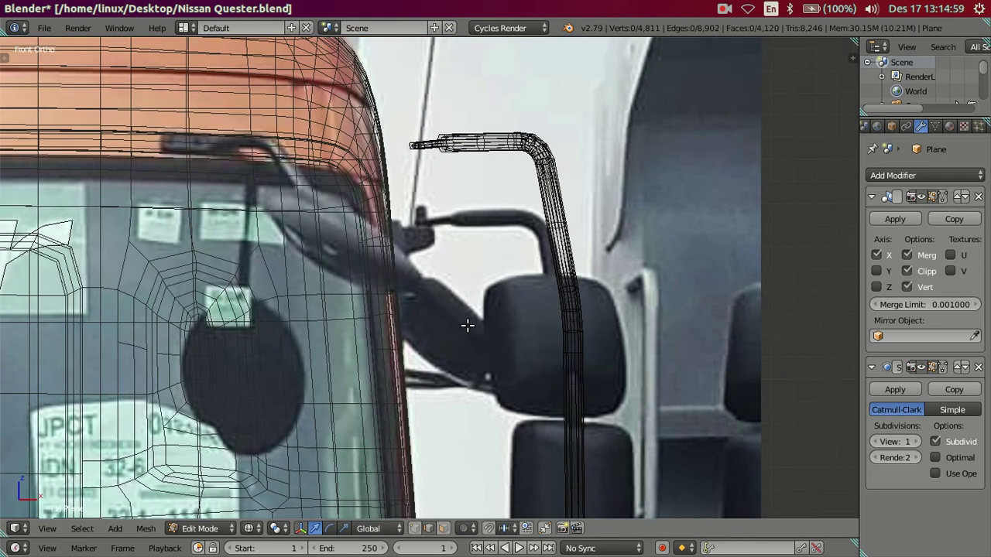
{"action": "left_click", "coordinate": [880, 441]}
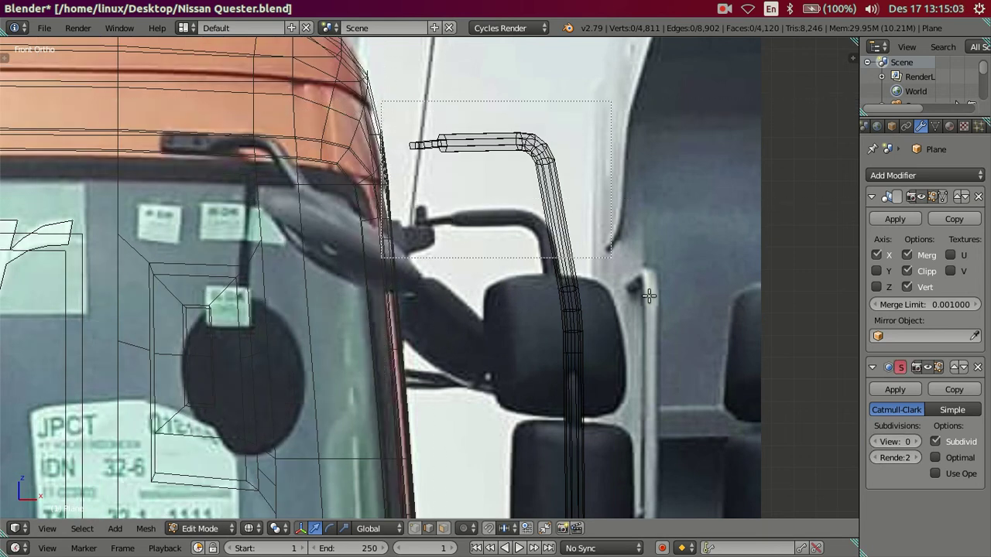
Box-select the upper arm tube and slide it along X to match the photo
{"action": "left_click_drag", "start_coordinate": [649, 296], "coordinate": [650, 372]}
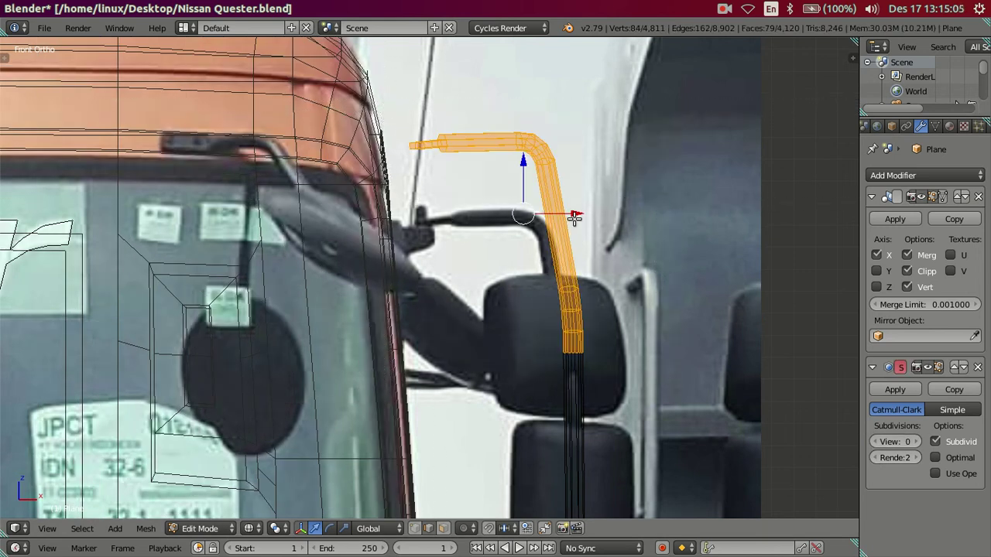
{"action": "key", "text": "g"}
{"action": "key", "text": "x"}
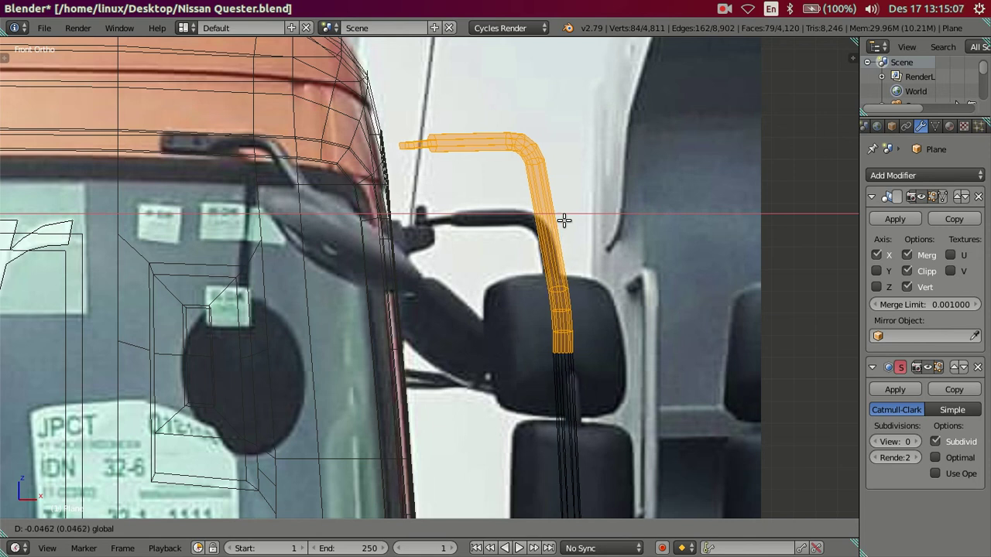
{"action": "left_click", "coordinate": [562, 222]}
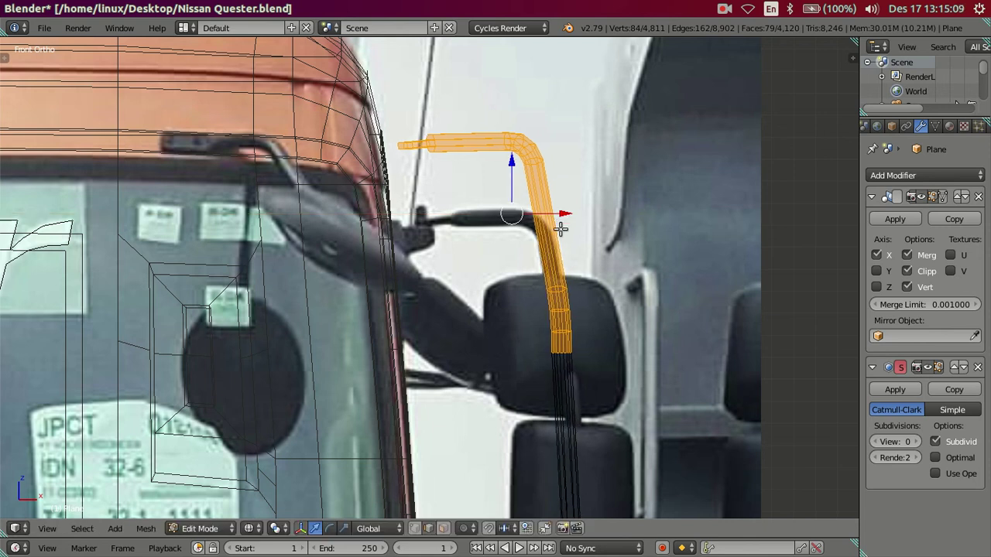
{"action": "scroll", "coordinate": [570, 431], "scroll_direction": "down", "scroll_amount": 3}
{"action": "middle_click_drag", "start_coordinate": [570, 431], "coordinate": [575, 394], "text": "shift"}
{"action": "scroll", "coordinate": [545, 280], "scroll_direction": "up", "scroll_amount": 4}
{"action": "scroll", "coordinate": [548, 280], "scroll_direction": "up", "scroll_amount": 1}
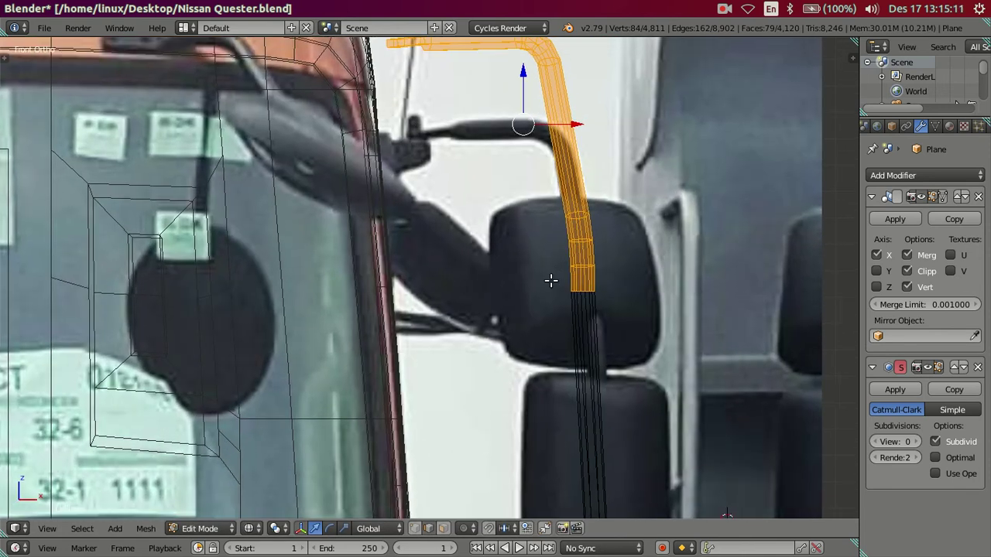
{"action": "scroll", "coordinate": [546, 297], "scroll_direction": "up", "scroll_amount": 2}
{"action": "scroll", "coordinate": [627, 327], "scroll_direction": "up", "scroll_amount": 2}
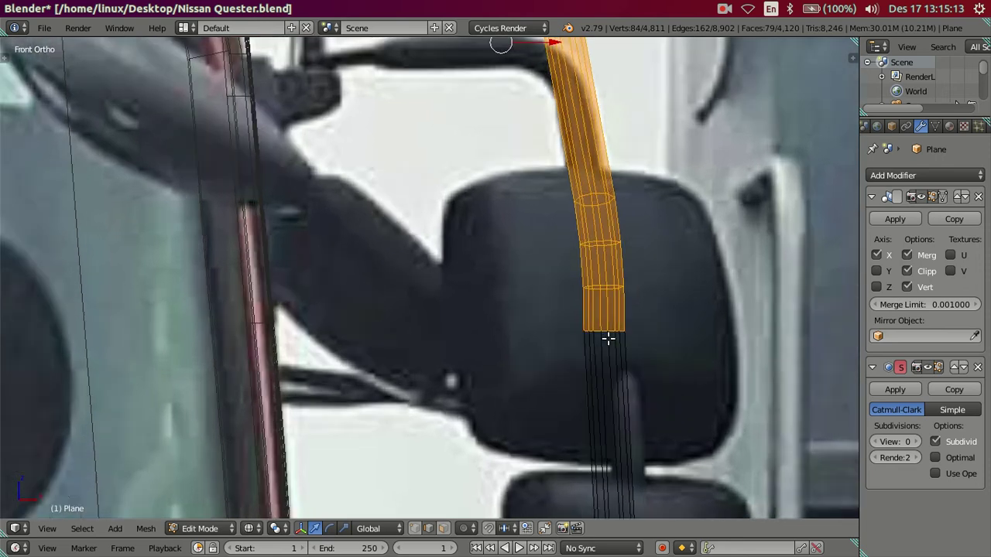
{"action": "scroll", "coordinate": [608, 336], "scroll_direction": "up", "scroll_amount": 1}
Nudge the lower ring loops slightly along X to line up with the arm
{"action": "key", "text": "a"}
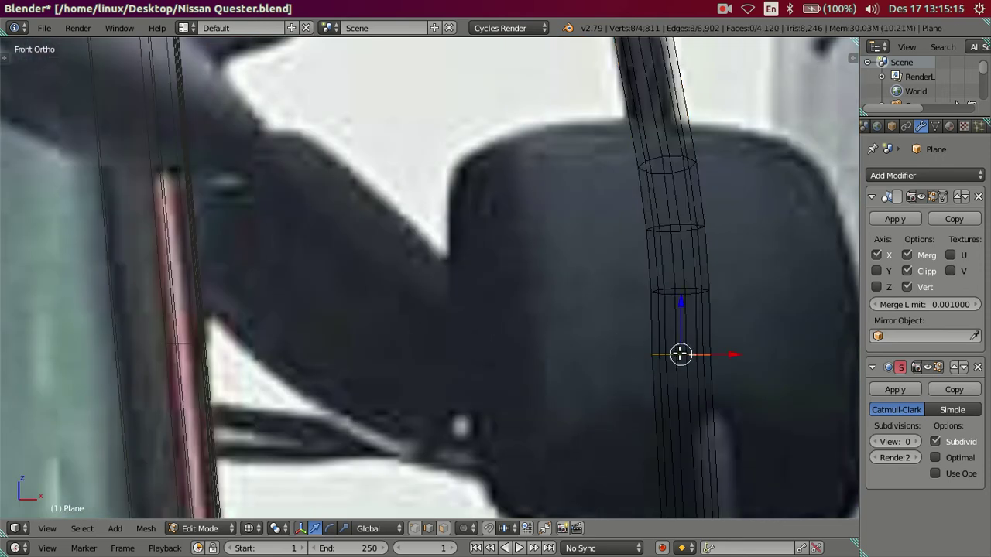
{"action": "left_click_drag", "start_coordinate": [720, 353], "coordinate": [725, 354]}
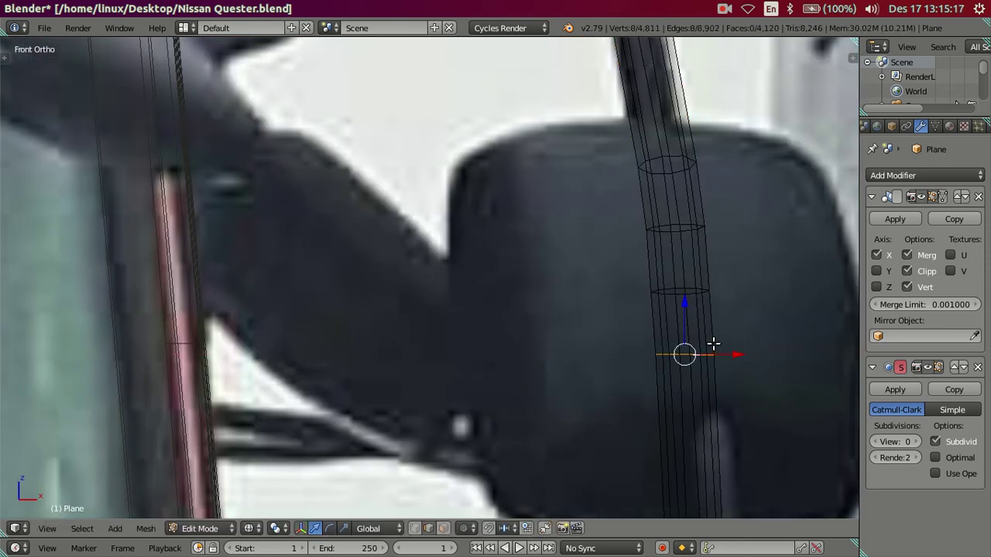
{"action": "scroll", "coordinate": [712, 345], "scroll_direction": "down", "scroll_amount": 1}
{"action": "scroll", "coordinate": [702, 335], "scroll_direction": "down", "scroll_amount": 1}
{"action": "middle_click_drag", "start_coordinate": [652, 301], "coordinate": [655, 350], "text": "shift"}
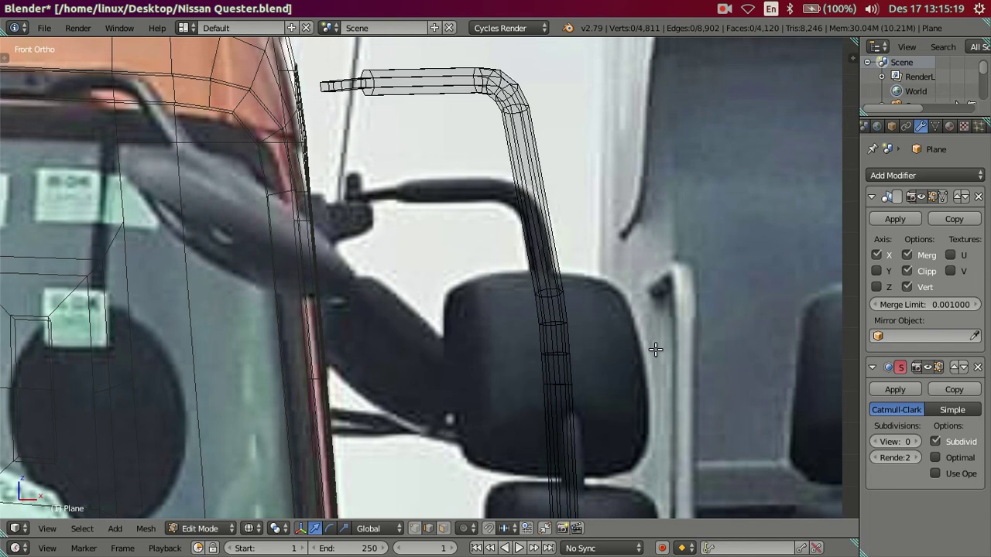
{"action": "scroll", "coordinate": [655, 340], "scroll_direction": "up", "scroll_amount": 2}
{"action": "scroll", "coordinate": [588, 305], "scroll_direction": "up", "scroll_amount": 1}
{"action": "scroll", "coordinate": [570, 315], "scroll_direction": "up", "scroll_amount": 3}
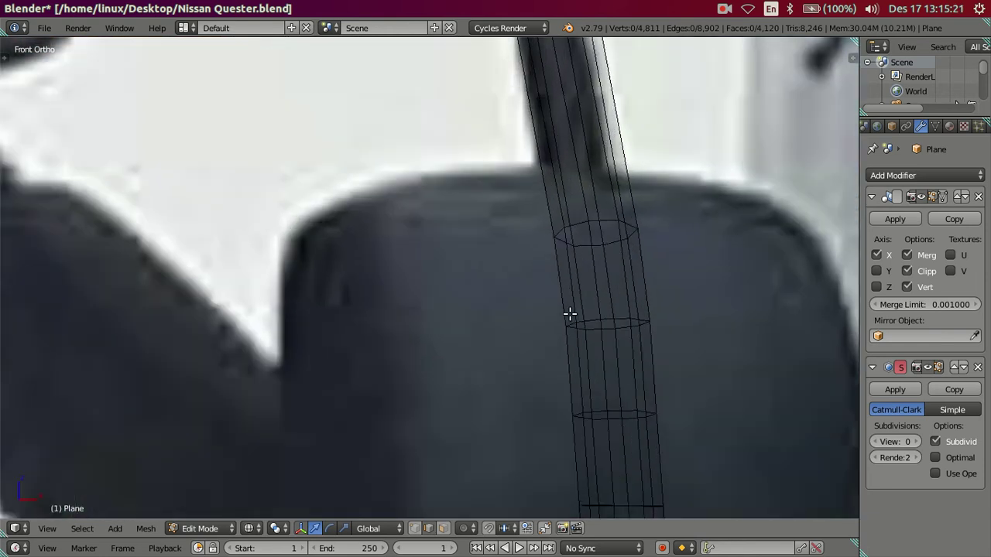
{"action": "scroll", "coordinate": [628, 321], "scroll_direction": "up", "scroll_amount": 2}
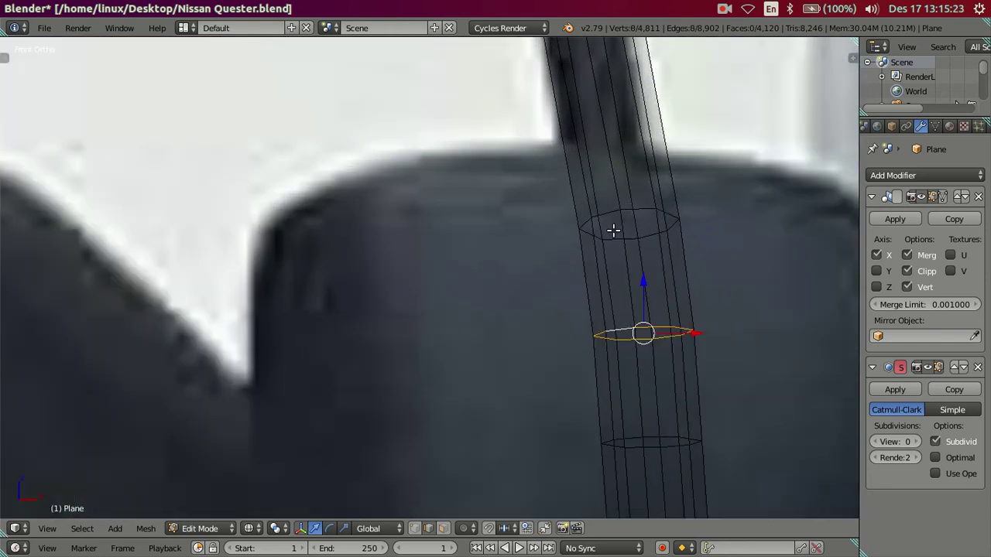
{"action": "left_click_drag", "start_coordinate": [685, 272], "coordinate": [681, 271]}
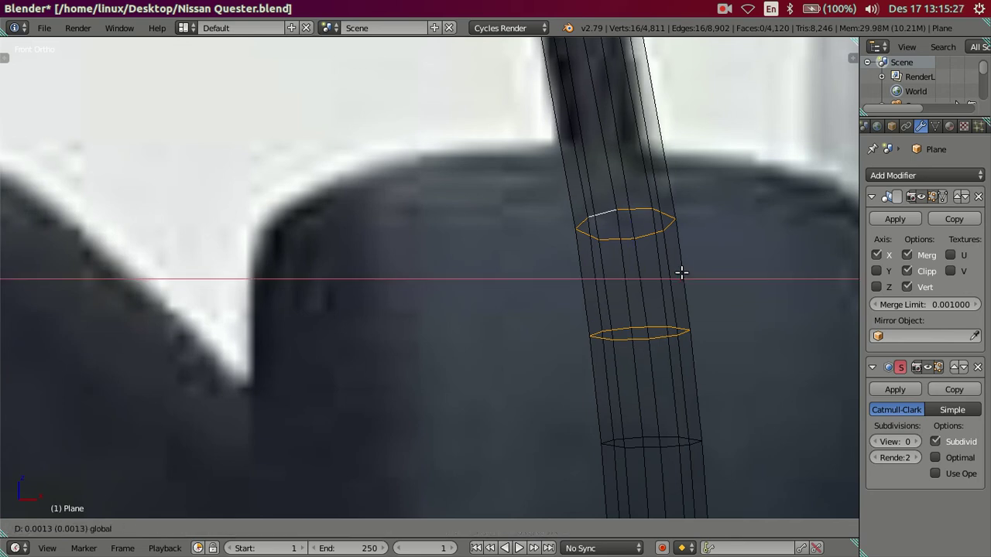
{"action": "key", "text": "a"}
Check the result in wireframe, then return to Object Mode for a three-quarter view
{"action": "scroll", "coordinate": [681, 271], "scroll_direction": "down", "scroll_amount": 3}
{"action": "scroll", "coordinate": [613, 343], "scroll_direction": "down", "scroll_amount": 2}
{"action": "scroll", "coordinate": [509, 250], "scroll_direction": "down", "scroll_amount": 1}
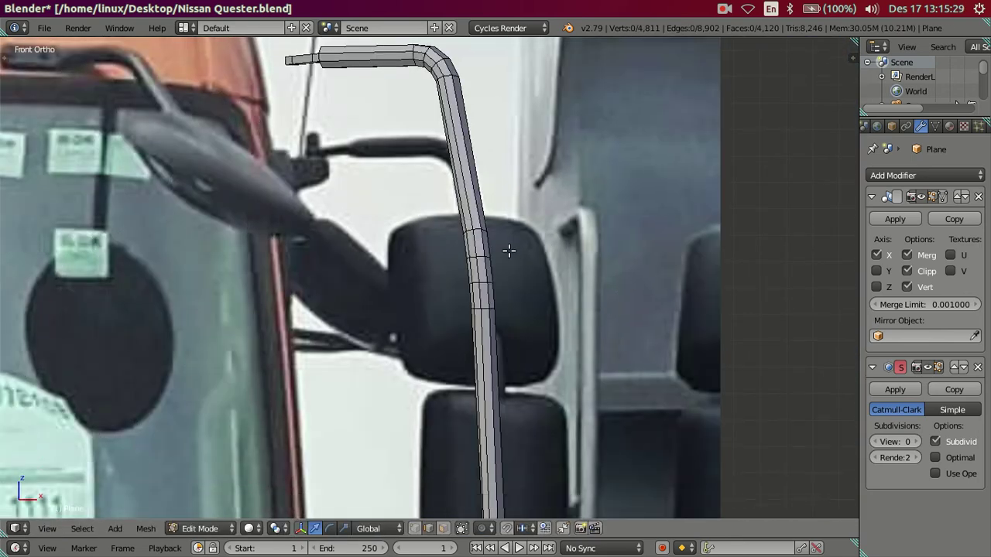
{"action": "scroll", "coordinate": [509, 250], "scroll_direction": "down", "scroll_amount": 2}
{"action": "key", "text": "z"}
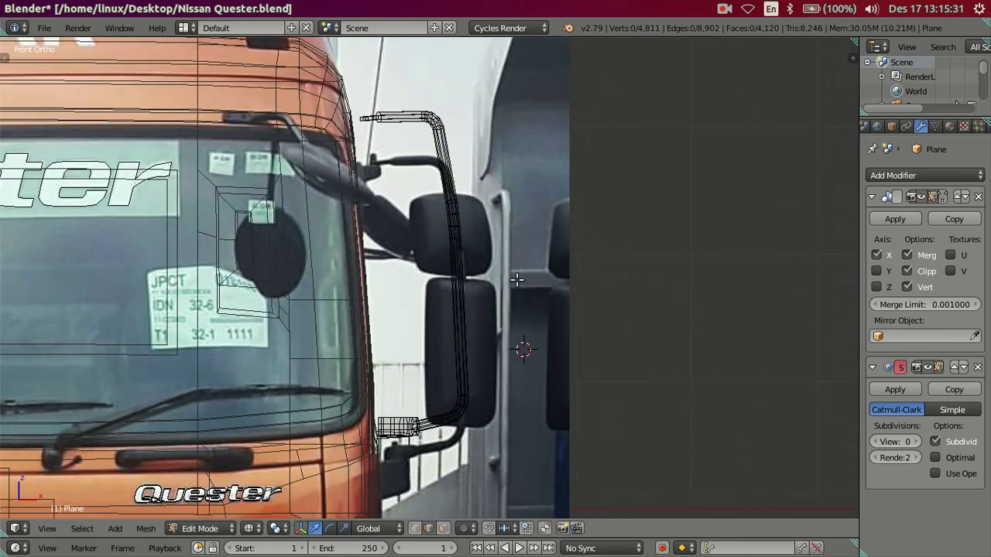
{"action": "key", "text": "z"}
{"action": "scroll", "coordinate": [514, 281], "scroll_direction": "up", "scroll_amount": 2, "text": "shift"}
{"action": "key", "text": "Tab"}
{"action": "mouse_move", "coordinate": [486, 247]}
{"action": "middle_mouse_down"}
{"action": "mouse_move", "coordinate": [352, 261]}
{"action": "mouse_move", "coordinate": [547, 324]}
{"action": "mouse_move", "coordinate": [550, 299]}
{"action": "mouse_move", "coordinate": [478, 308]}
{"action": "mouse_move", "coordinate": [555, 261]}
{"action": "mouse_move", "coordinate": [516, 256]}
{"action": "mouse_move", "coordinate": [499, 281]}
{"action": "mouse_move", "coordinate": [445, 434]}
{"action": "mouse_move", "coordinate": [407, 426]}
{"action": "mouse_move", "coordinate": [317, 281]}
{"action": "mouse_move", "coordinate": [281, 270]}
{"action": "mouse_move", "coordinate": [326, 232]}
{"action": "middle_mouse_up"}
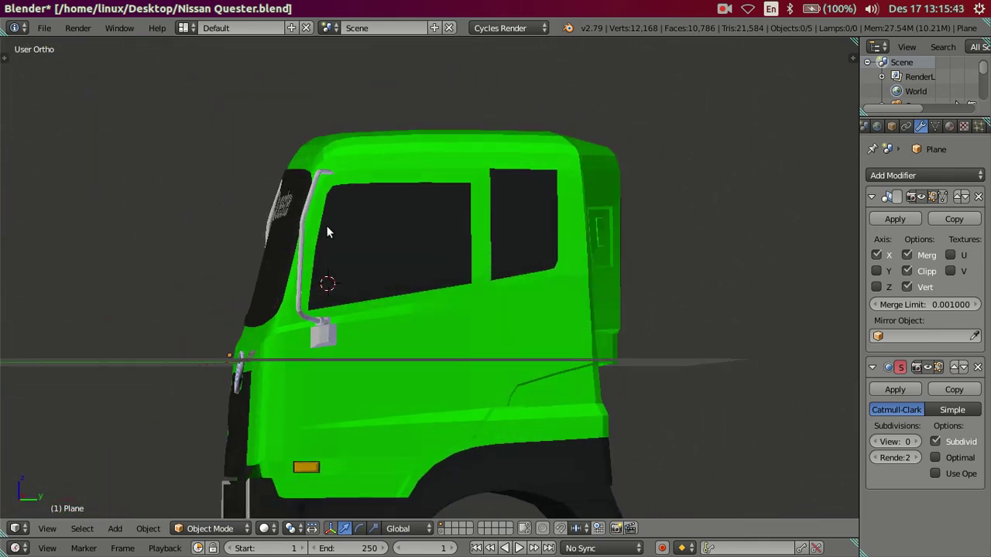
Select the linked mirror arm mesh and assign it Material.002
{"action": "key", "text": "KP_3"}
{"action": "scroll", "coordinate": [338, 201], "scroll_direction": "up", "scroll_amount": 2}
{"action": "scroll", "coordinate": [533, 301], "scroll_direction": "up", "scroll_amount": 2}
{"action": "key", "text": "Tab"}
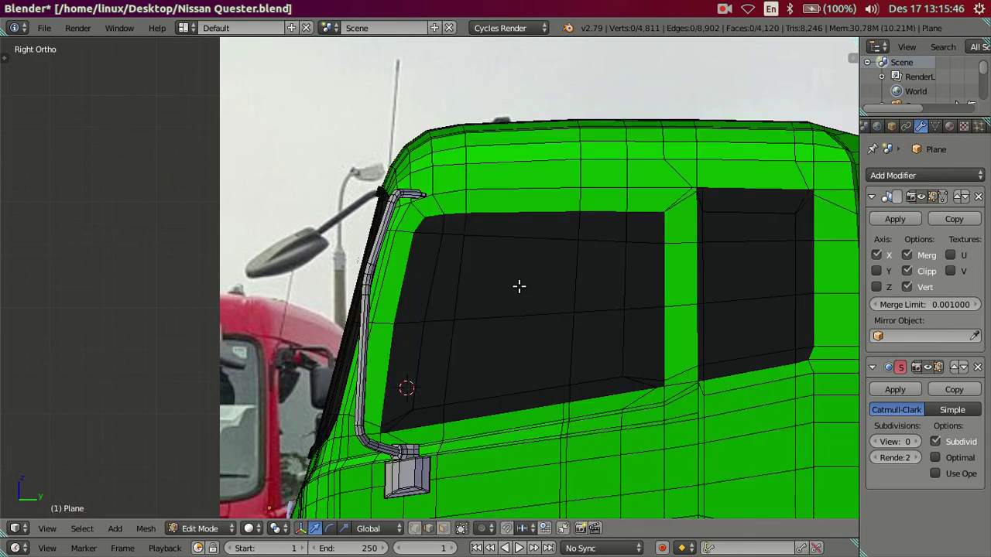
{"action": "mouse_move", "coordinate": [518, 285]}
{"action": "middle_mouse_down"}
{"action": "mouse_move", "coordinate": [506, 297]}
{"action": "mouse_move", "coordinate": [529, 261]}
{"action": "mouse_move", "coordinate": [420, 239]}
{"action": "mouse_move", "coordinate": [449, 258]}
{"action": "mouse_move", "coordinate": [434, 309]}
{"action": "mouse_move", "coordinate": [437, 367]}
{"action": "middle_mouse_up"}
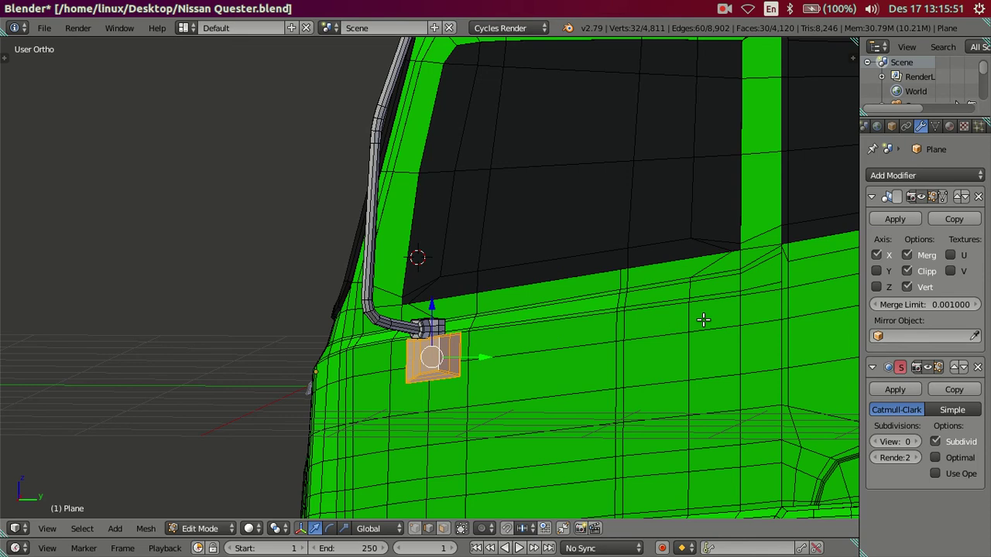
{"action": "key", "text": "l"}
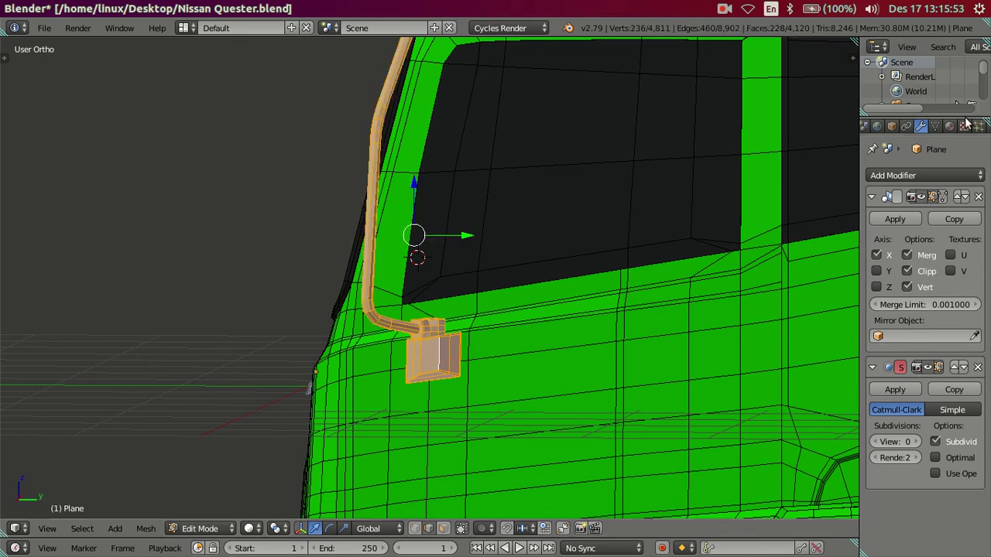
{"action": "left_click", "coordinate": [950, 126]}
{"action": "left_click", "coordinate": [889, 257]}
{"action": "scroll", "coordinate": [597, 266], "scroll_direction": "down", "scroll_amount": 5}
Inspect the cab in Object Mode and undo back to the light grey Material
{"action": "key", "text": "Tab"}
{"action": "mouse_move", "coordinate": [433, 271]}
{"action": "middle_mouse_down"}
{"action": "mouse_move", "coordinate": [568, 290]}
{"action": "mouse_move", "coordinate": [597, 276]}
{"action": "middle_mouse_up"}
{"action": "scroll", "coordinate": [391, 276], "scroll_direction": "down", "scroll_amount": 4}
{"action": "mouse_move", "coordinate": [391, 277]}
{"action": "middle_mouse_down"}
{"action": "mouse_move", "coordinate": [508, 315]}
{"action": "mouse_move", "coordinate": [537, 310]}
{"action": "middle_mouse_up"}
{"action": "scroll", "coordinate": [608, 299], "scroll_direction": "up", "scroll_amount": 2}
{"action": "scroll", "coordinate": [586, 267], "scroll_direction": "up", "scroll_amount": 2}
{"action": "scroll", "coordinate": [610, 243], "scroll_direction": "up", "scroll_amount": 2}
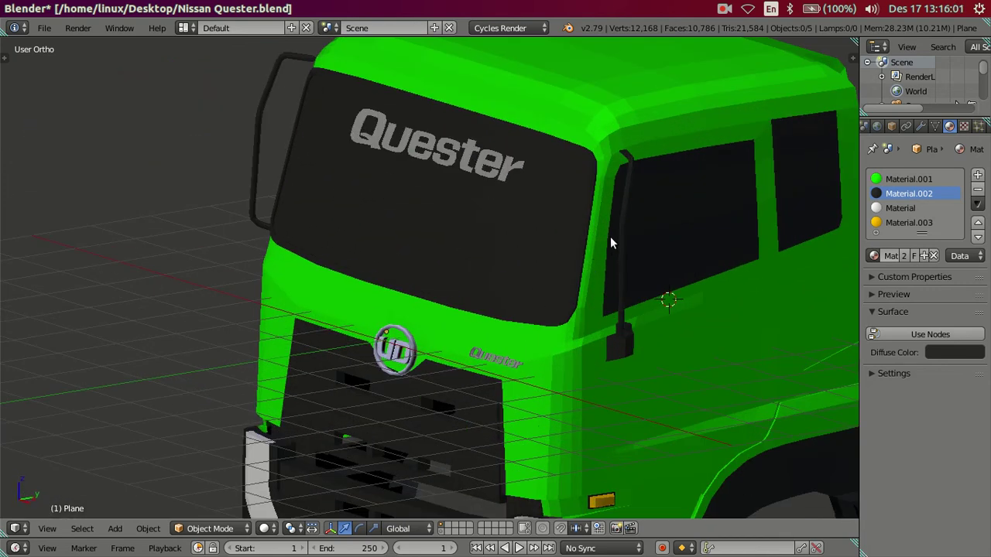
{"action": "middle_click_drag", "start_coordinate": [610, 243], "coordinate": [497, 292], "text": "shift"}
{"action": "key", "text": "ctrl+z"}
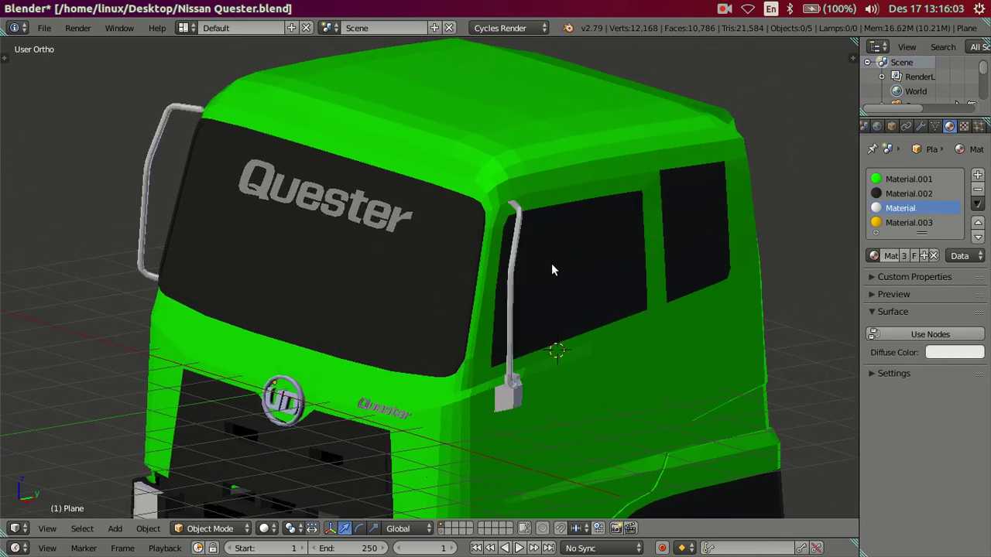
View through the scene camera and save Nissan Quester.blend, confirming the overwrite
{"action": "middle_click_drag", "start_coordinate": [568, 275], "coordinate": [530, 268]}
{"action": "scroll", "coordinate": [493, 252], "scroll_direction": "up", "scroll_amount": 3}
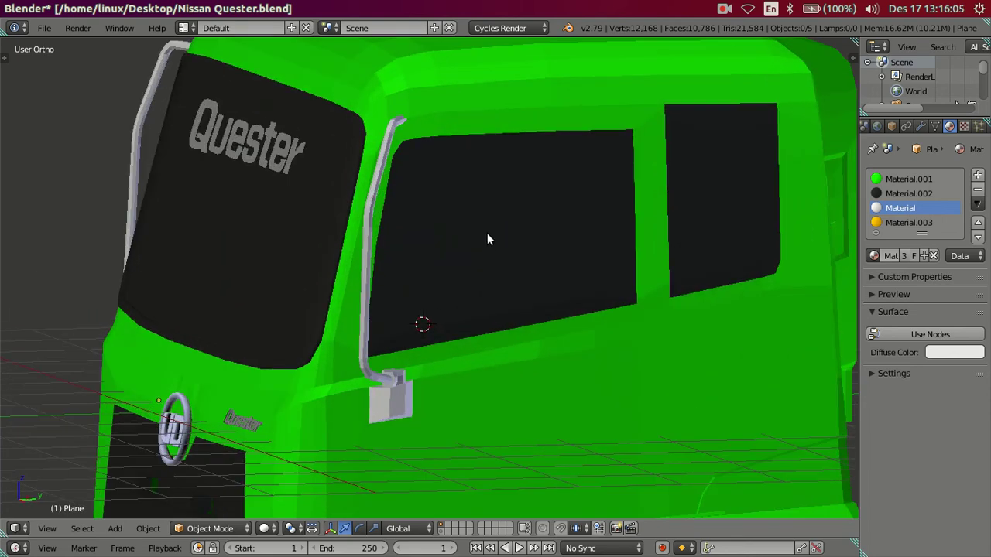
{"action": "scroll", "coordinate": [487, 233], "scroll_direction": "down", "scroll_amount": 3}
{"action": "scroll", "coordinate": [487, 232], "scroll_direction": "down", "scroll_amount": 3}
{"action": "key", "text": "KP_0"}
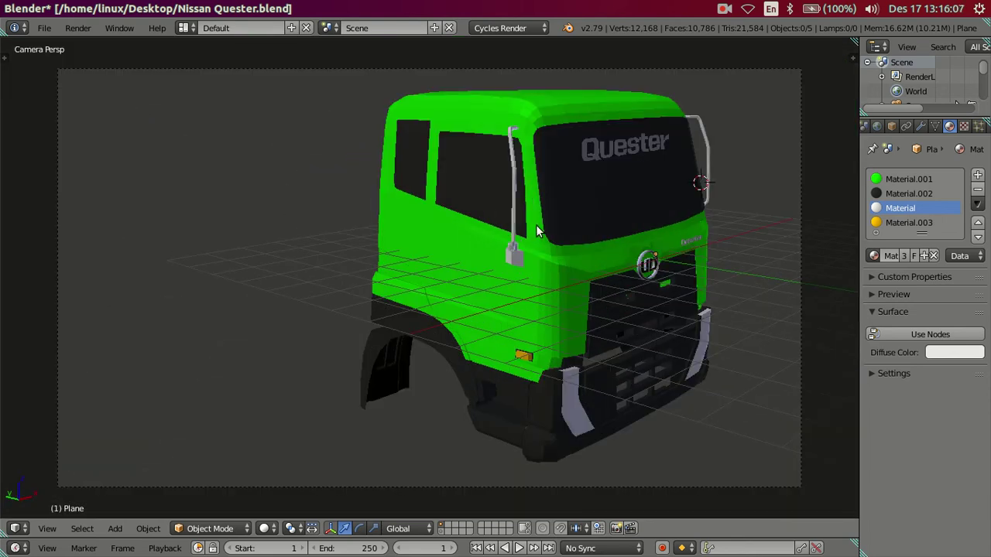
{"action": "key", "text": "ctrl+s"}
{"action": "left_click", "coordinate": [537, 226]}
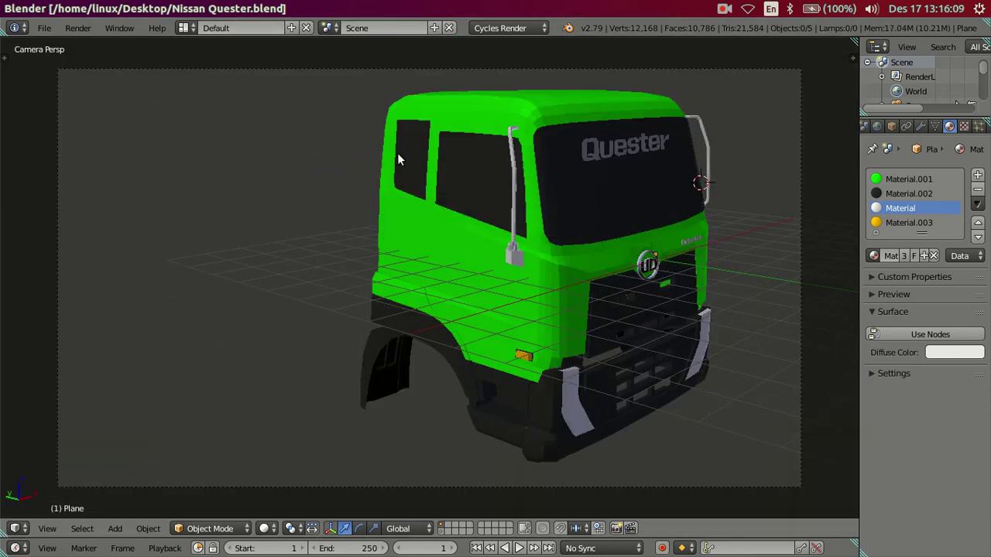